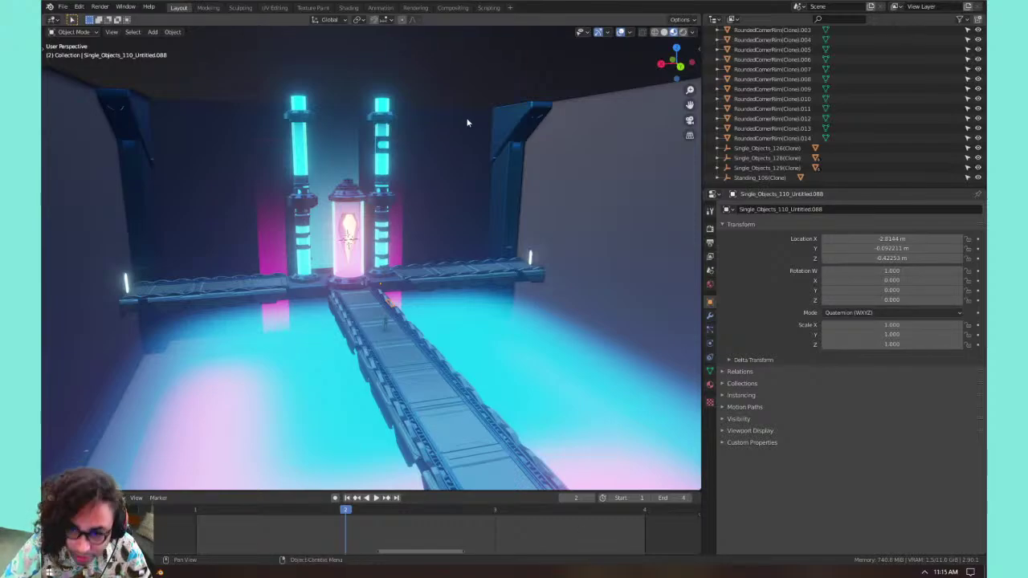
Minimize the Blender and chat windows and open the Windows display settings from the desktop.
left_click(930, 1)
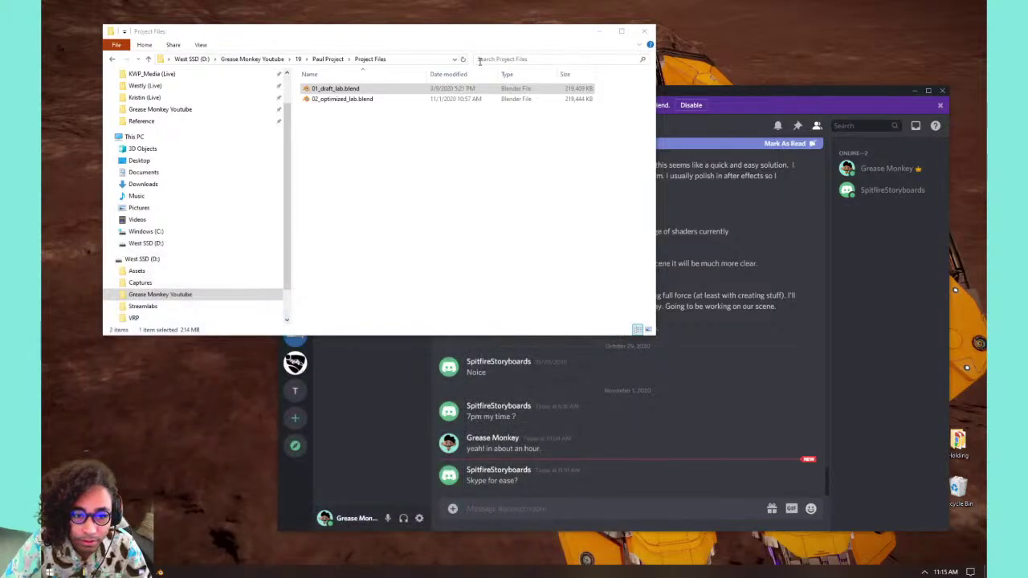
left_click(912, 91)
right_click(634, 74)
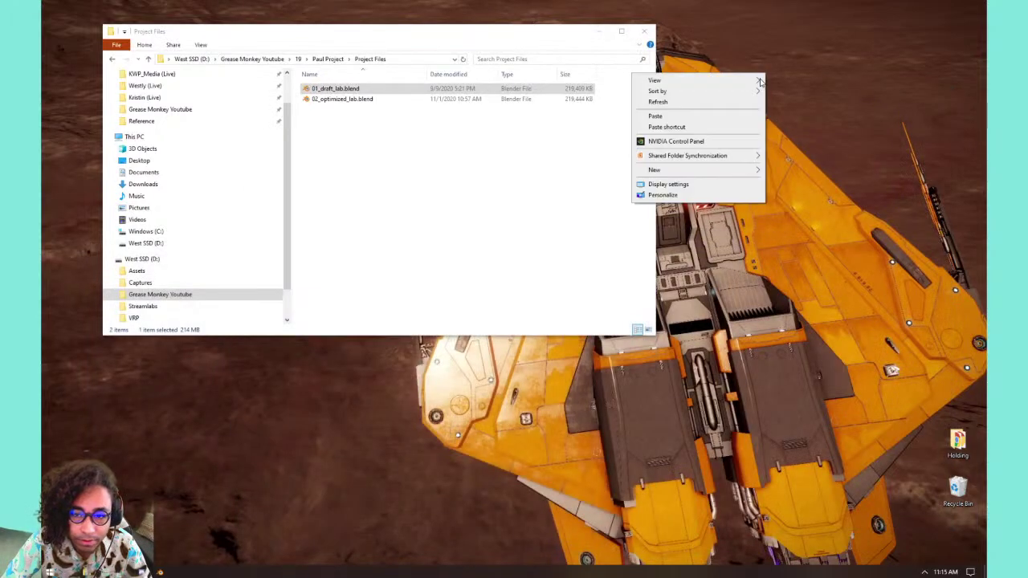
left_click(649, 186)
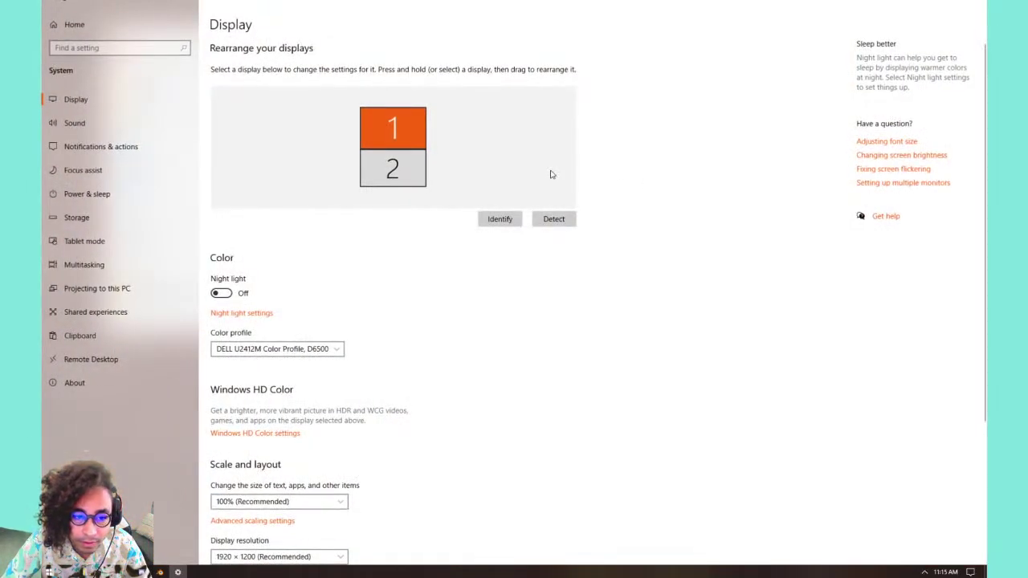
Shift display 2 slightly to the right beneath display 1 and apply the new arrangement.
left_click(370, 162)
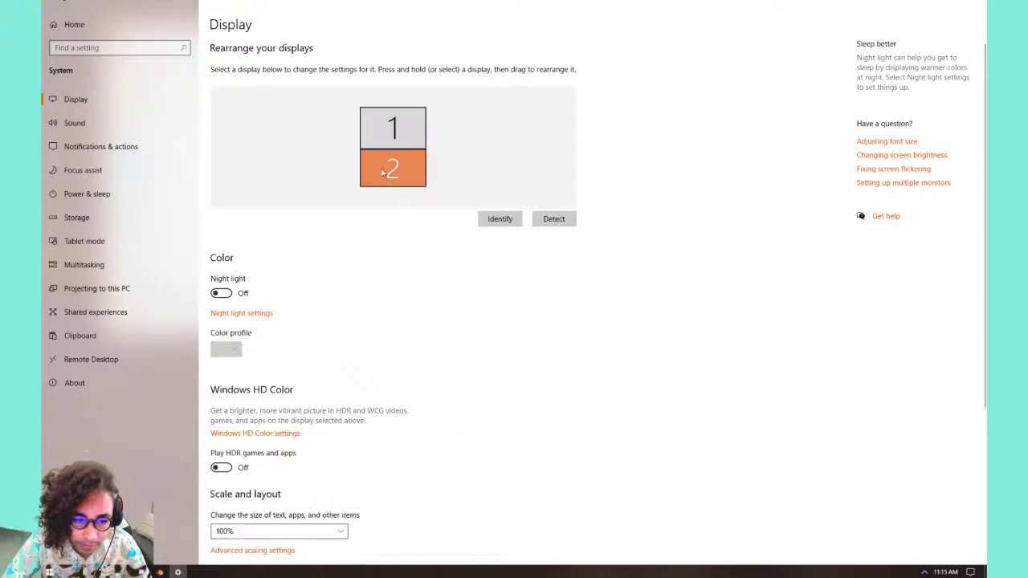
left_click_drag(382, 171, 416, 171)
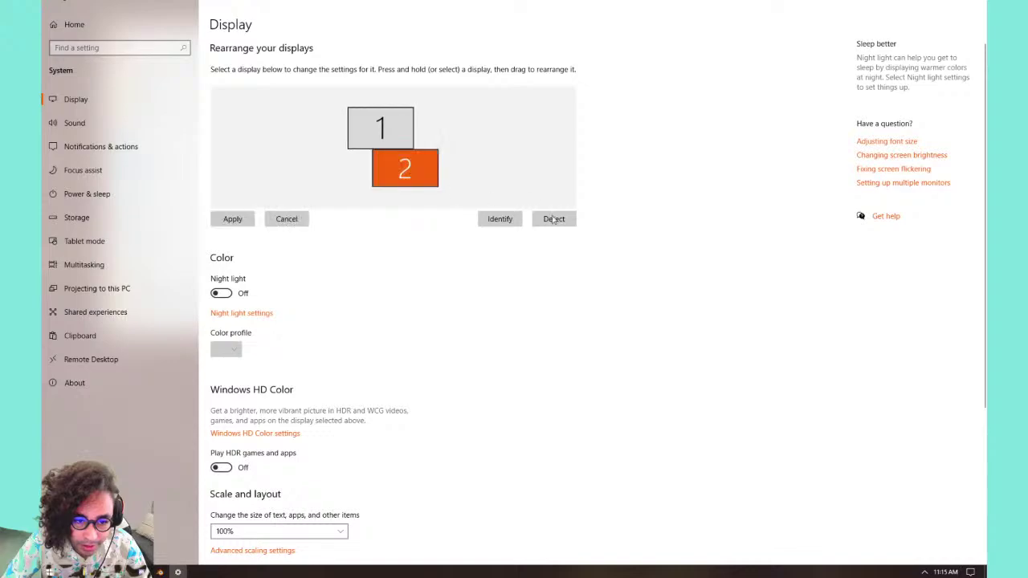
left_click(232, 218)
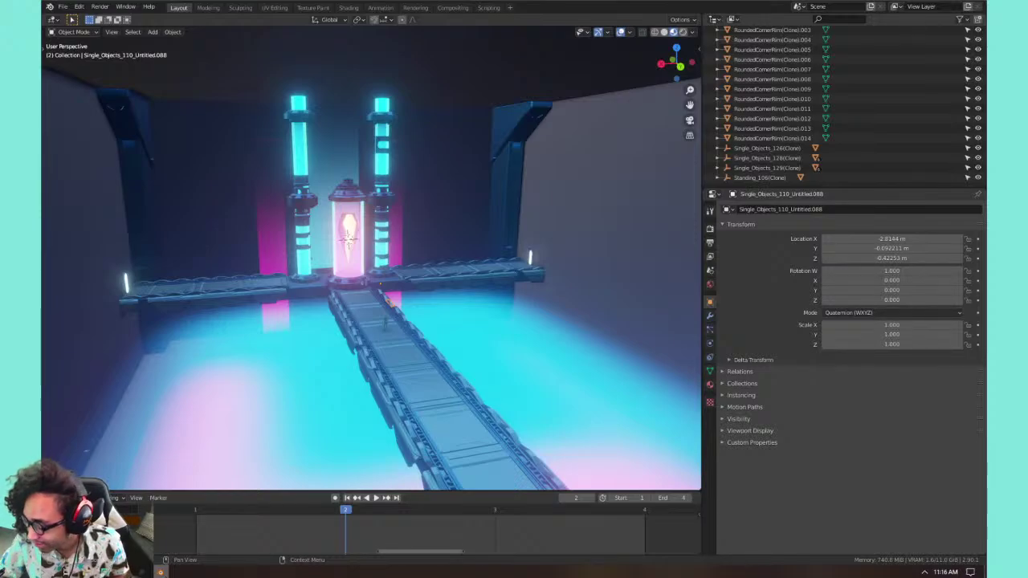
Back in Blender, select the human figure on the walkway, frame it, and examine the whole lab room from outside.
scroll(398, 316, "up", 4)
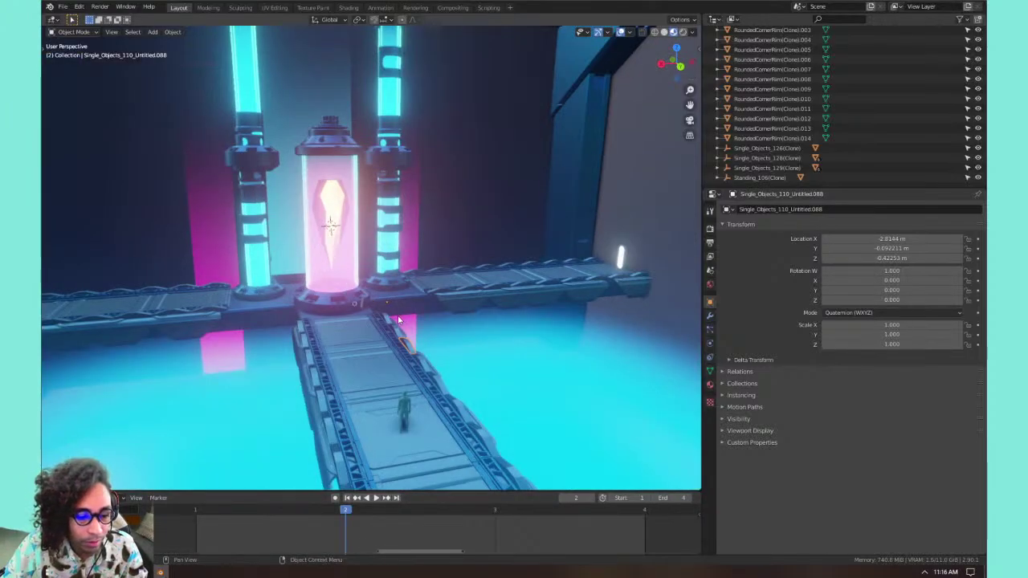
scroll(388, 339, "up", 1)
left_click(399, 389)
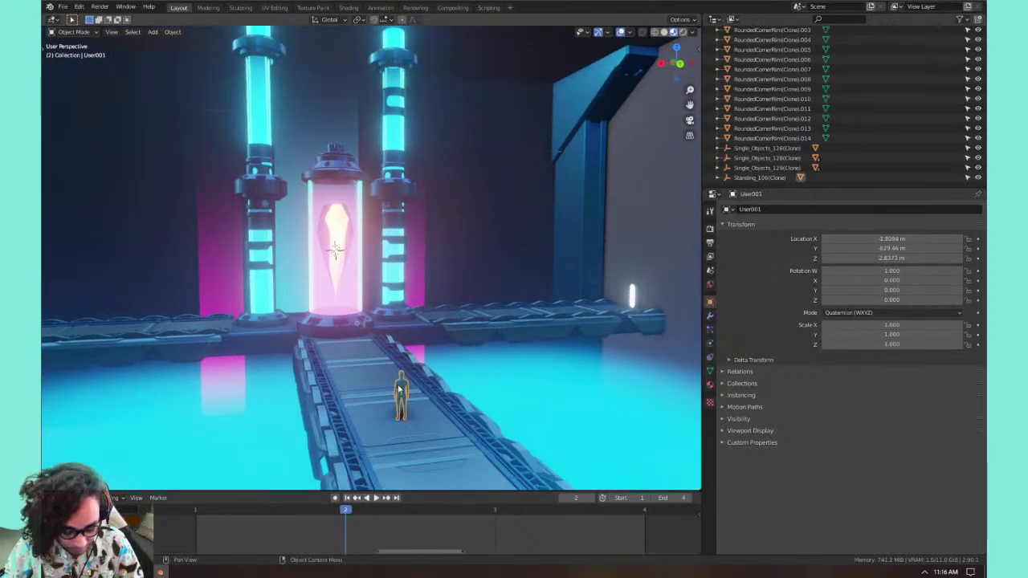
key("KP_Decimal")
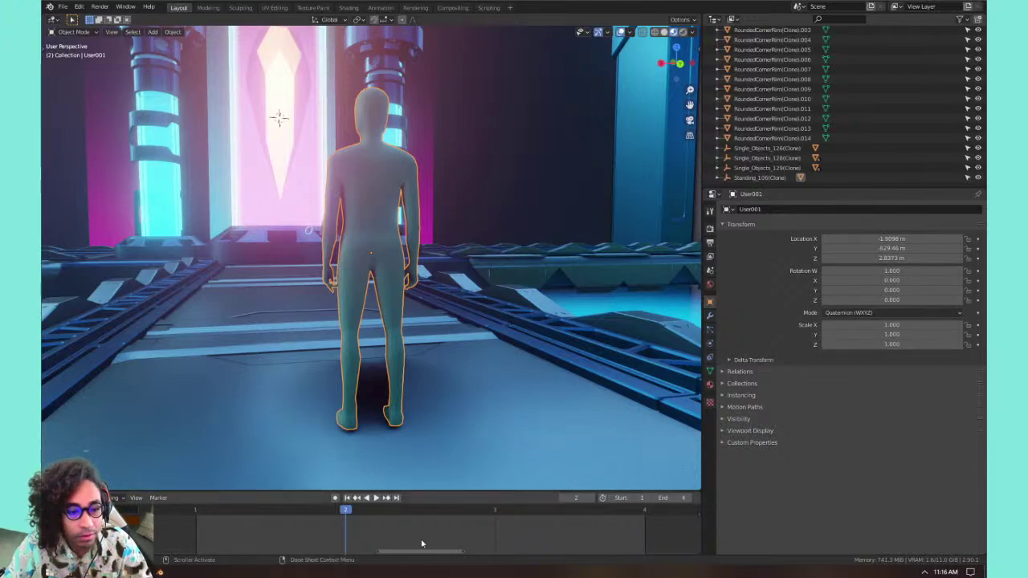
middle_click_drag(474, 331, 401, 296)
scroll(401, 297, "down", 8)
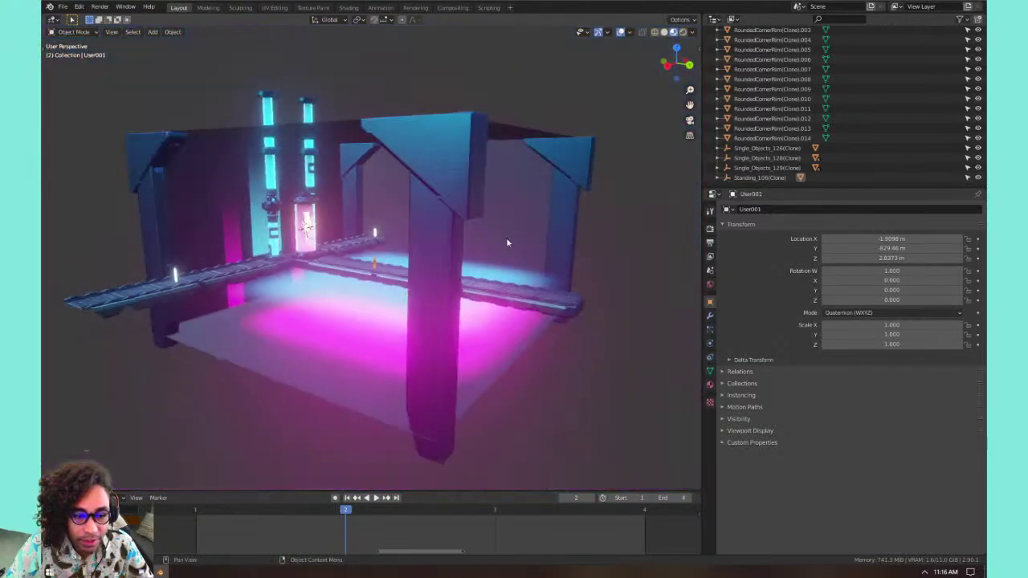
middle_click_drag(506, 237, 452, 301)
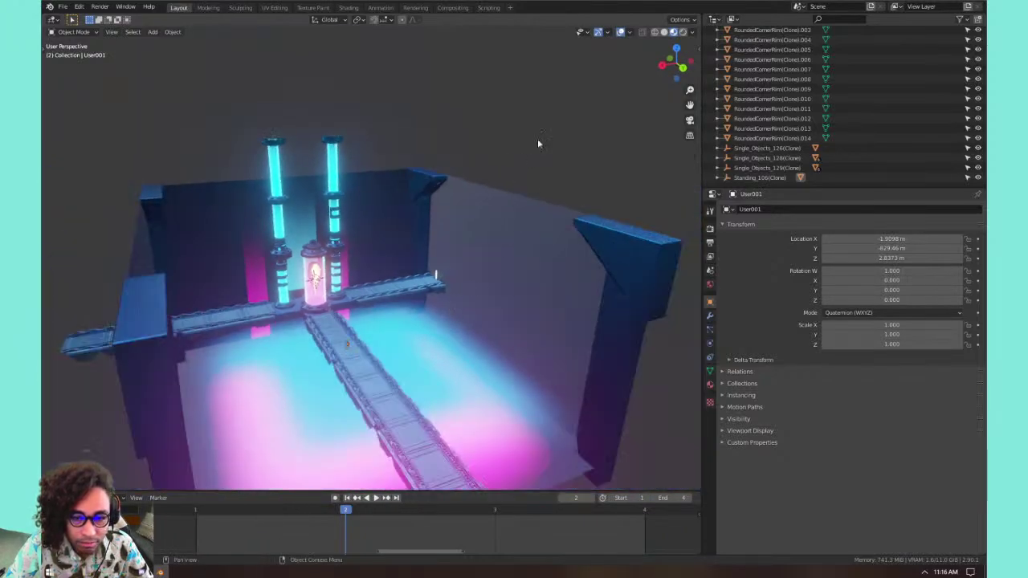
left_click(630, 32)
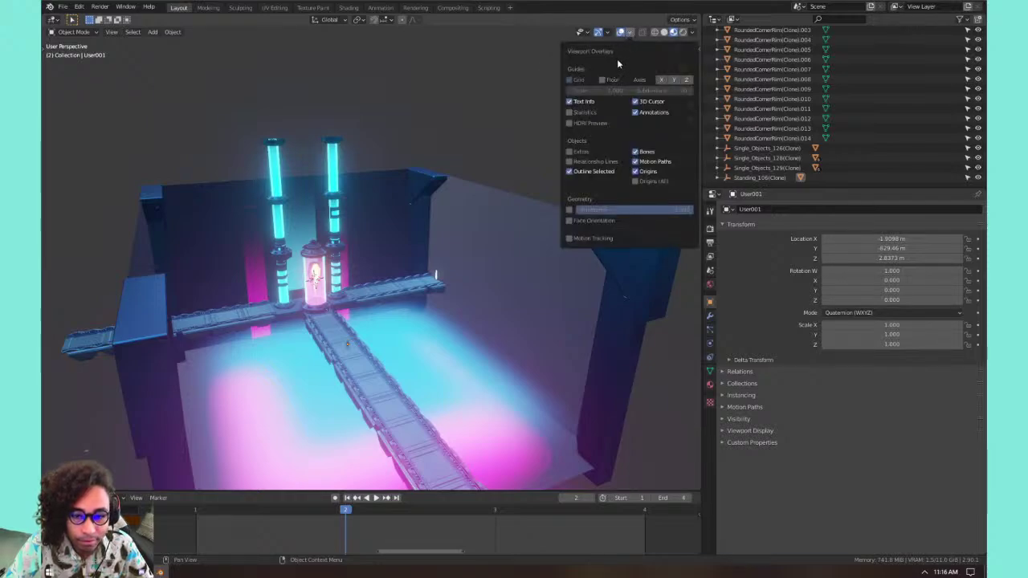
left_click(608, 32)
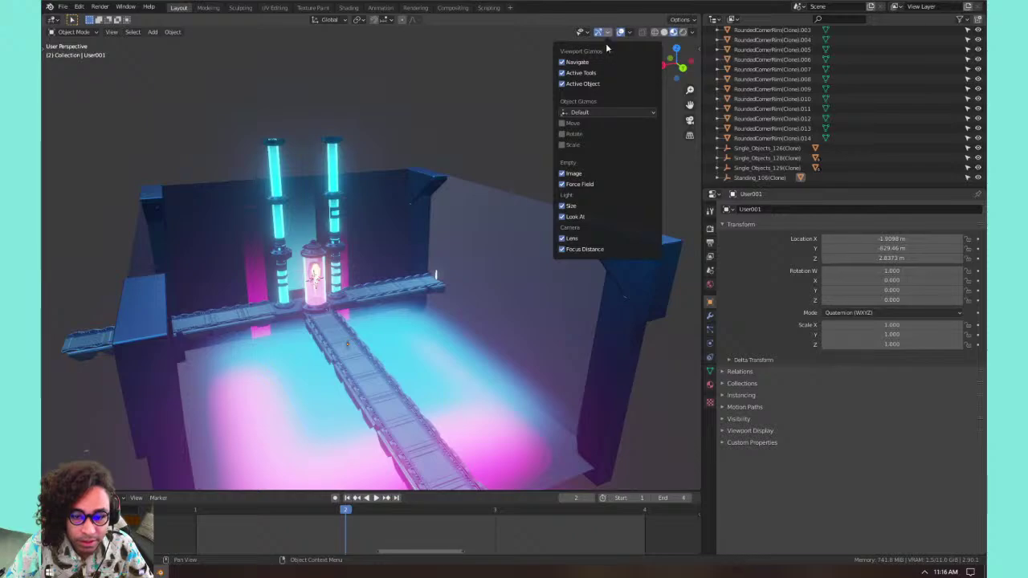
left_click(619, 33)
left_click(618, 33)
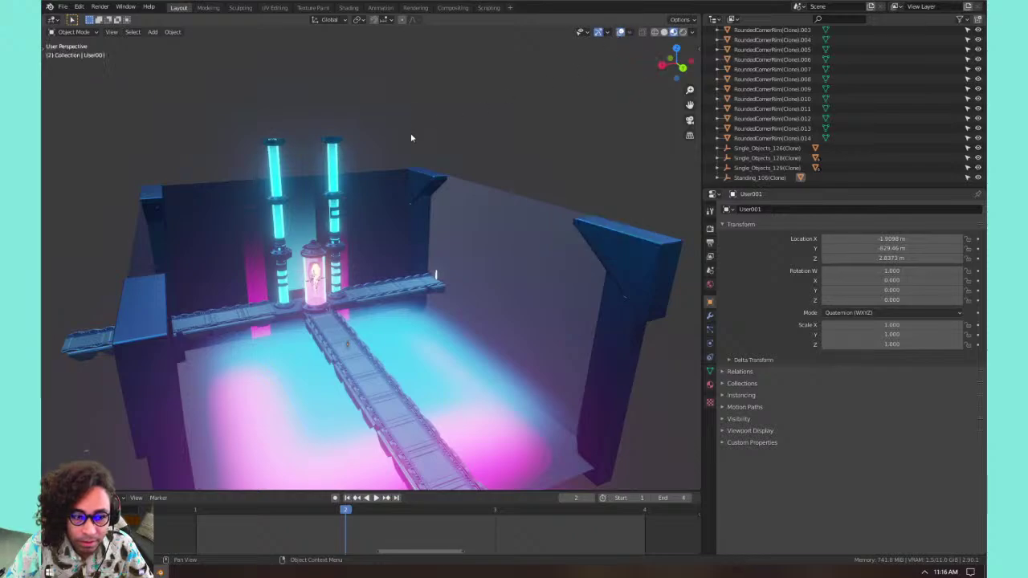
Preview the lab interior in rendered shading and return the viewport to Material Preview.
left_click(682, 33)
mouse_move(337, 254)
middle_mouse_down("shift")
mouse_move(351, 172)
mouse_move(388, 168)
mouse_move(440, 277)
mouse_move(323, 244)
mouse_move(348, 225)
mouse_move(398, 242)
middle_mouse_up("shift")
scroll(389, 169, "up", 7)
middle_click_drag(403, 283, 367, 268)
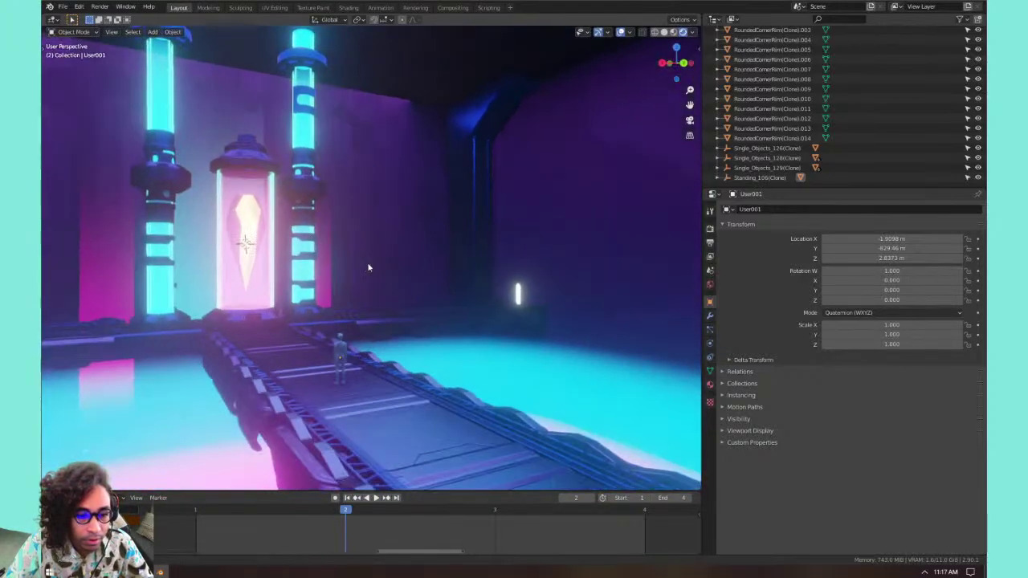
left_click(315, 108)
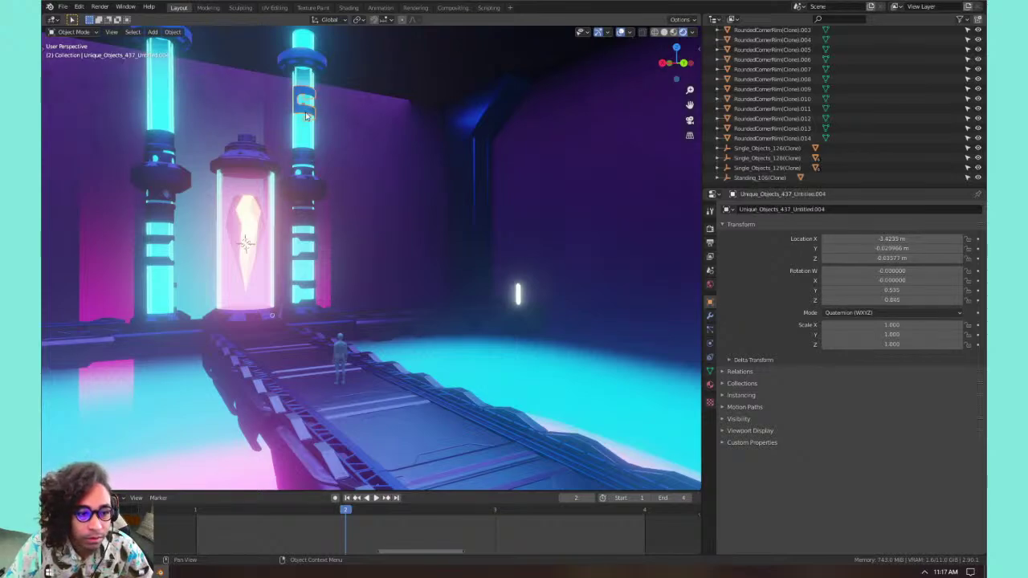
left_click(674, 32)
Select individual pieces of the glowing pillar beside the gem tube, plus the human figure, to inspect how the scene is divided.
left_click(377, 153)
left_click(309, 175)
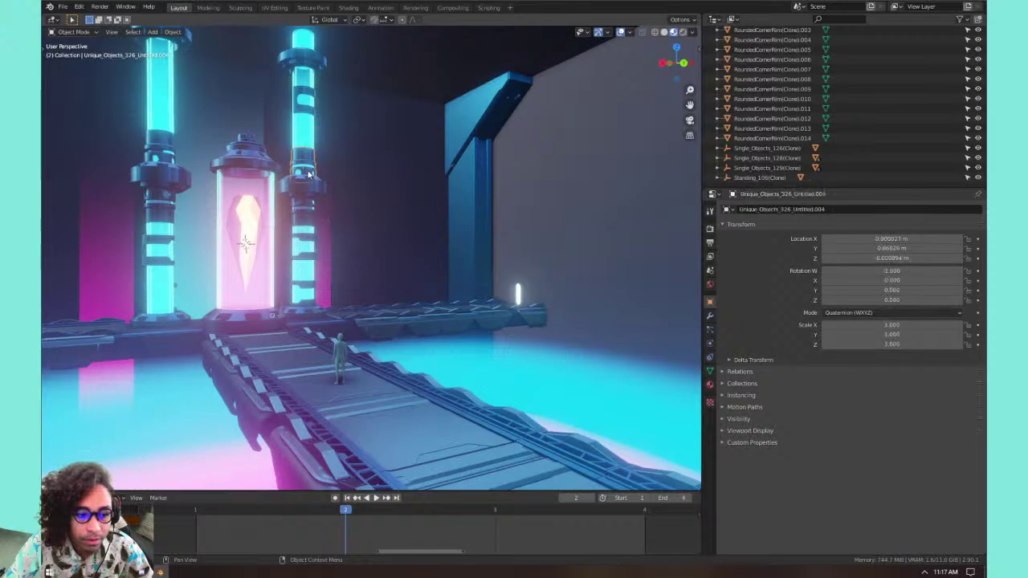
left_click(305, 147)
left_click(309, 138)
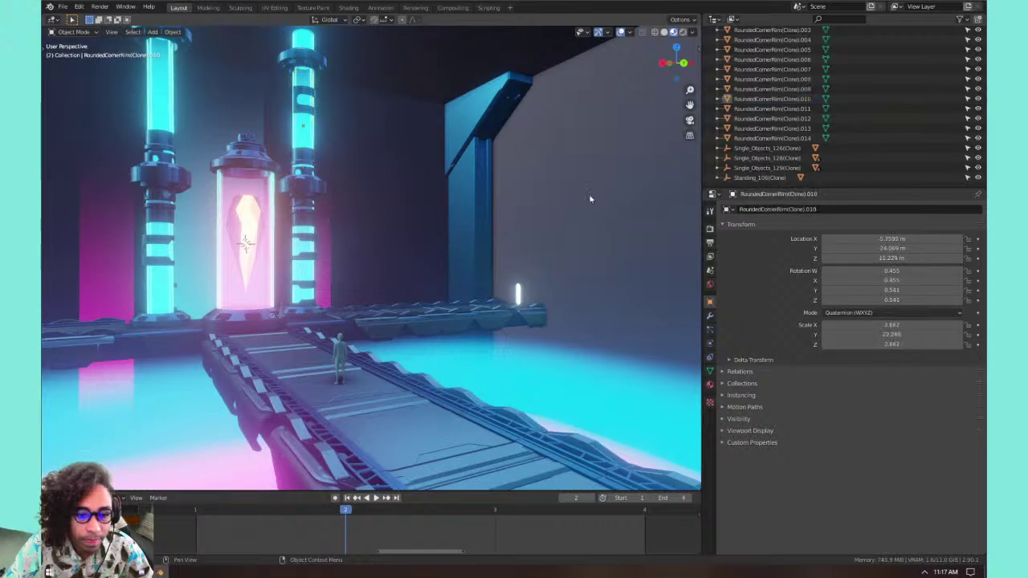
left_click(340, 354)
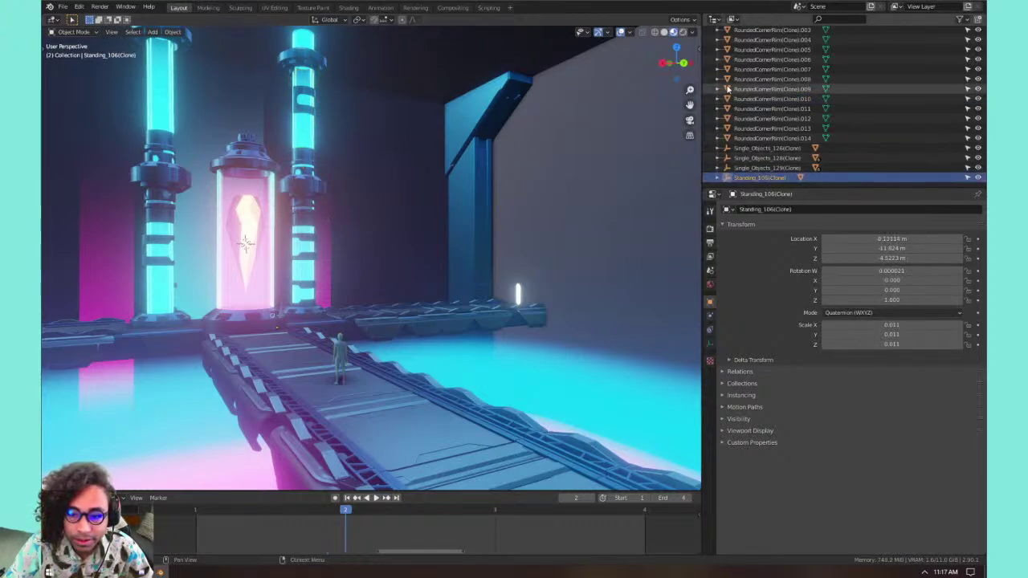
Find 010_Cube_inverted_661(Clone) in the scene hierarchy and hide and show it to identify which geometry it is.
scroll(815, 110, "up", 5)
scroll(816, 110, "up", 5)
scroll(367, 126, "down", 10)
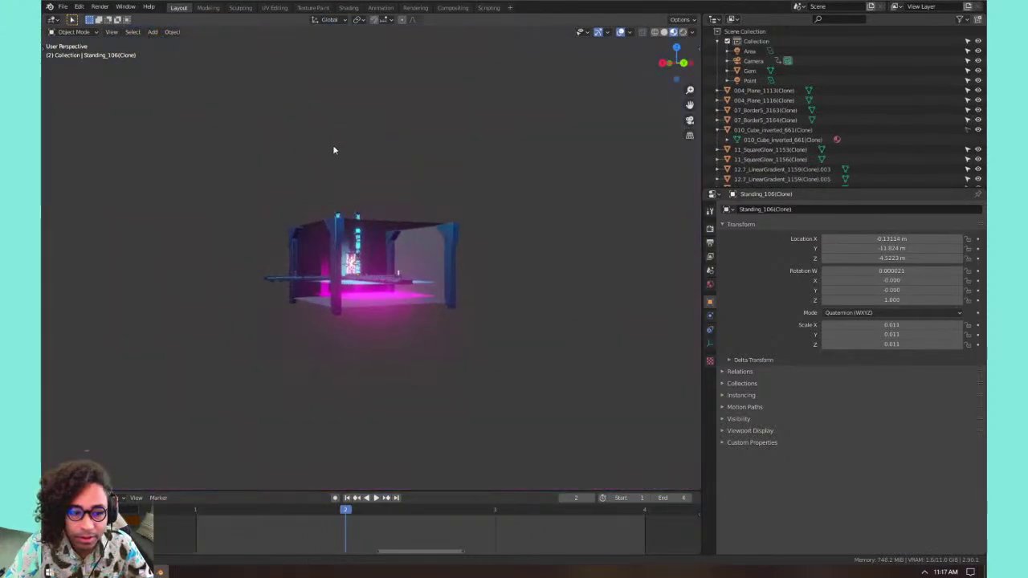
scroll(359, 252, "up", 8)
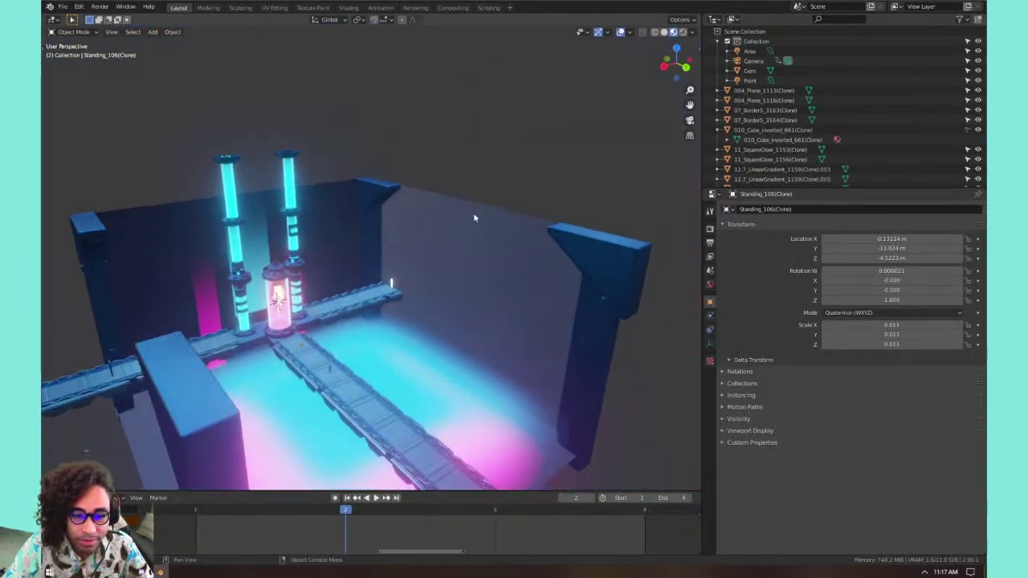
left_click(959, 131)
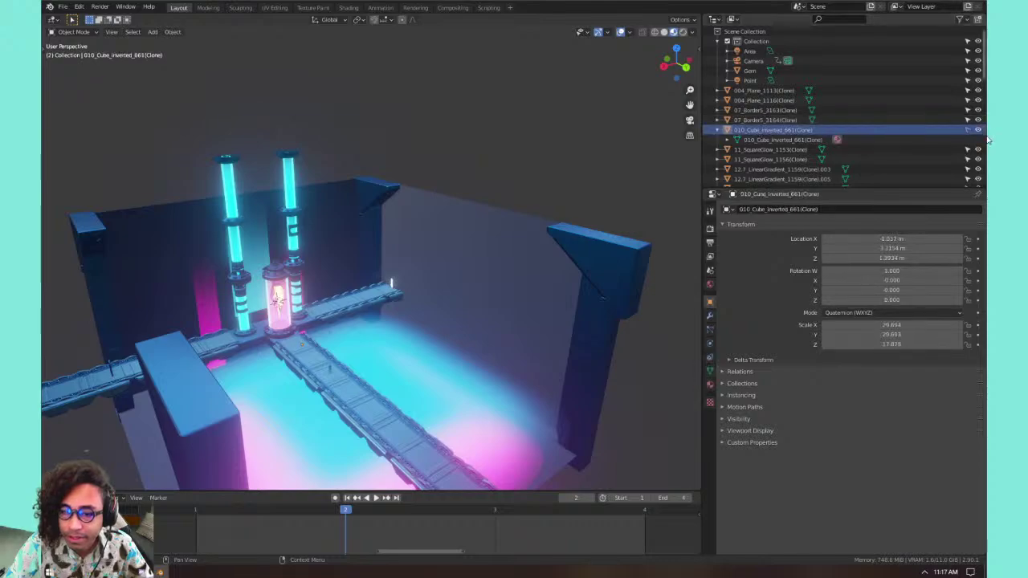
scroll(972, 133, "down", 5)
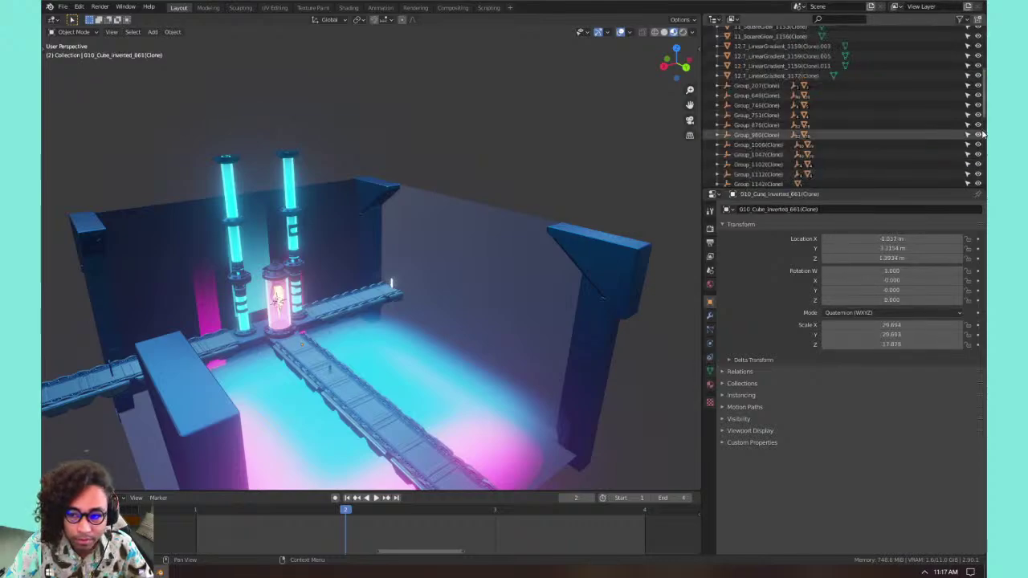
scroll(974, 135, "up", 5)
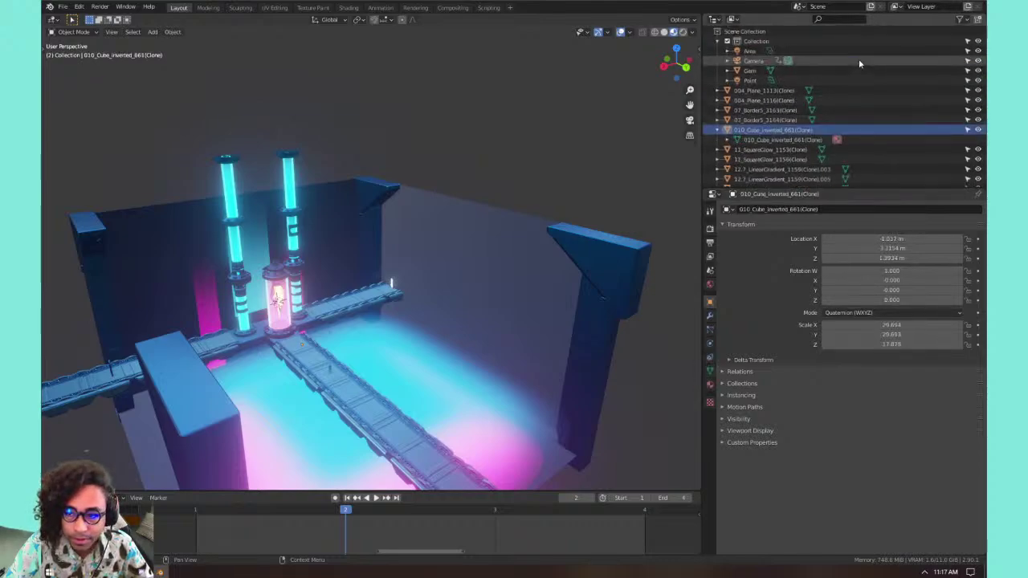
left_click(979, 131)
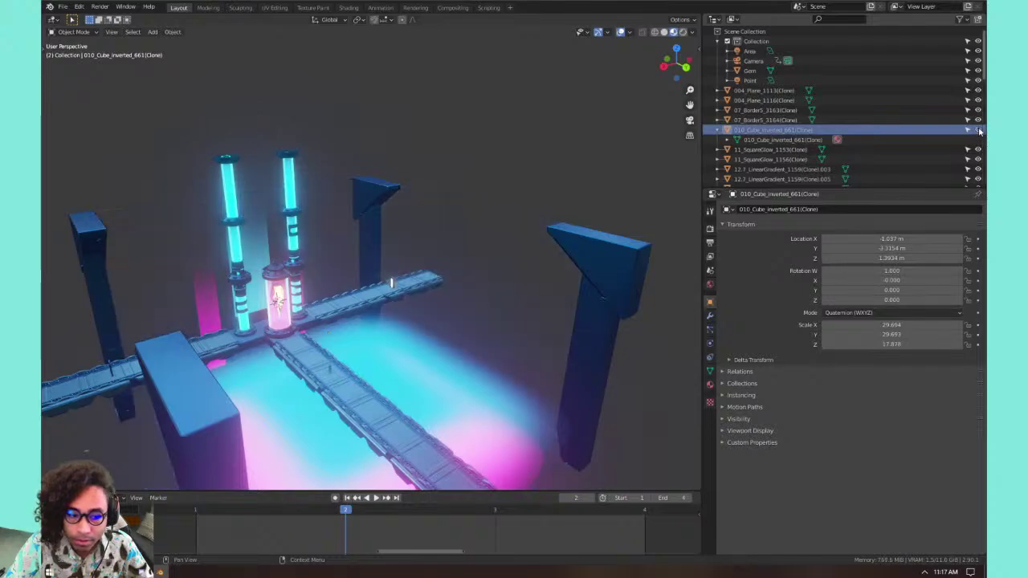
left_click(978, 130)
left_click(979, 130)
left_click(978, 130)
Rename the 010_Cube_inverted_661(Clone) object as LAB_BOX.
double_click(759, 131)
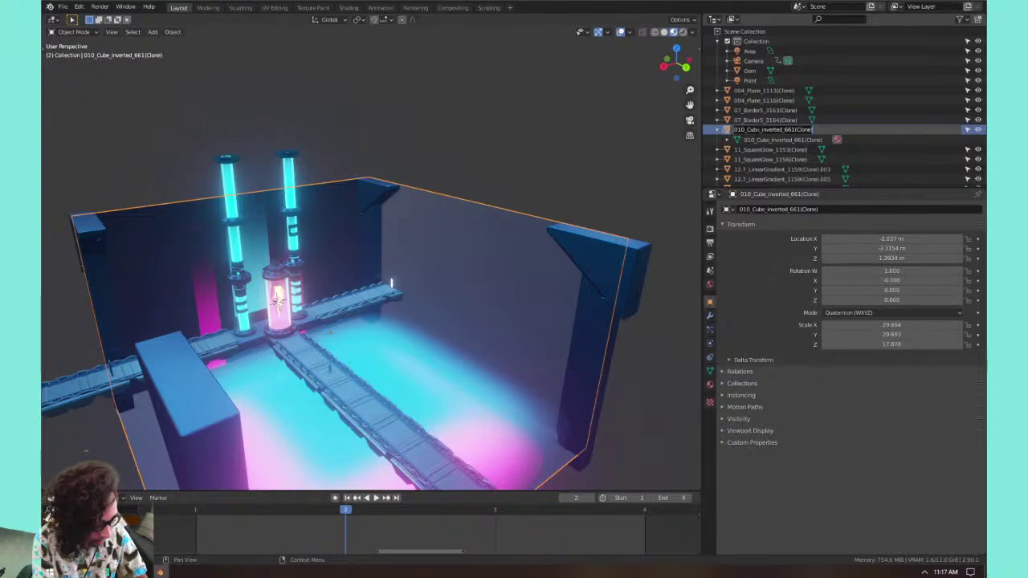
type("ROOM")
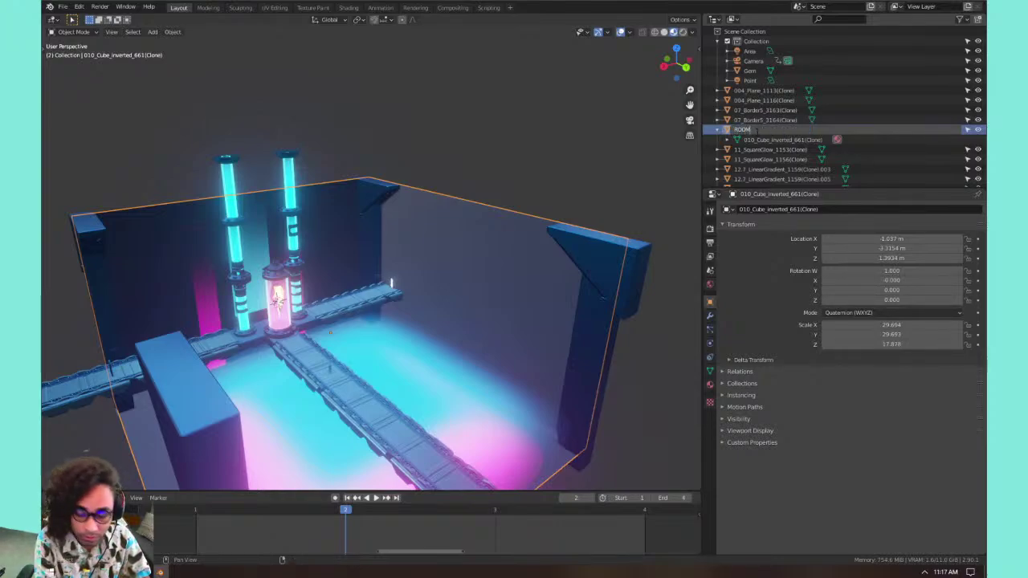
type("_")
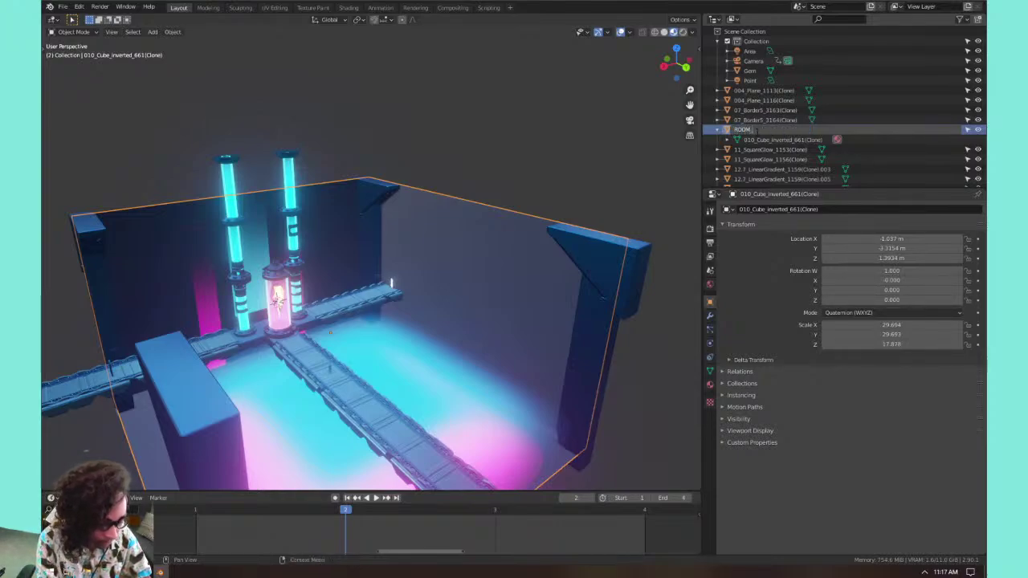
key("BackSpace")
key("BackSpace")
key("BackSpace")
key("BackSpace")
key("BackSpace")
type("LAB B")
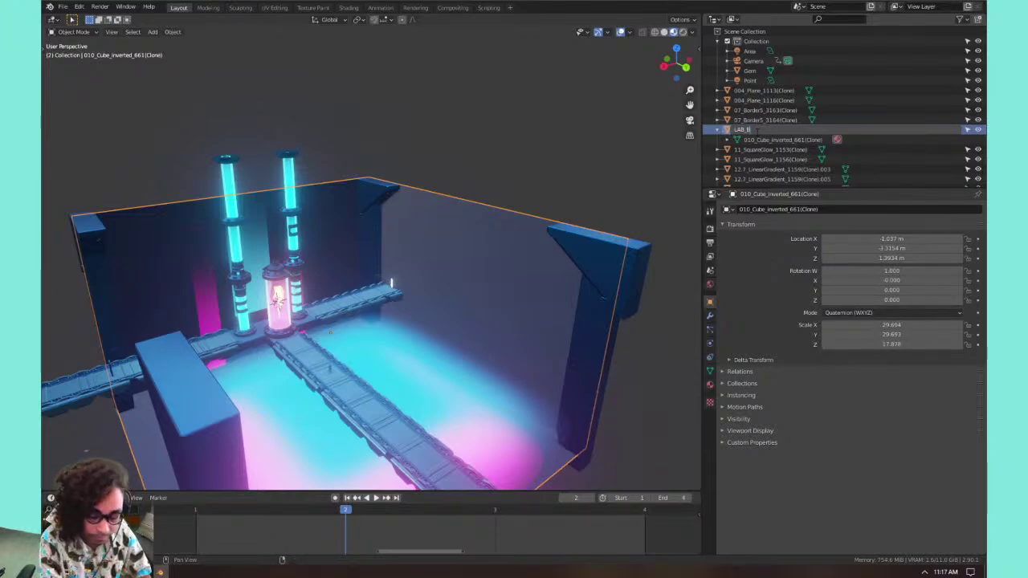
type("OX")
key("Return")
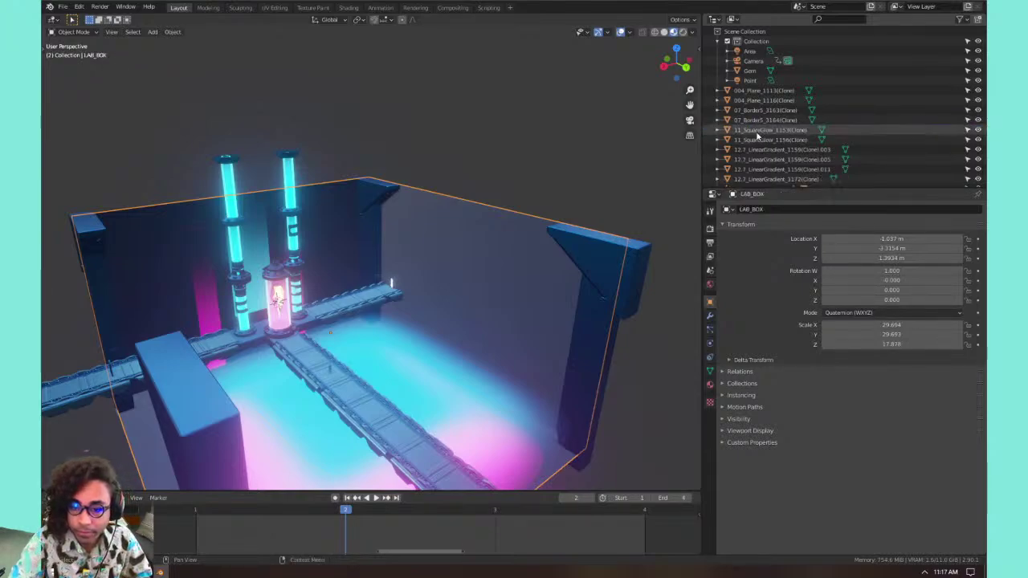
Move LAB_BOX into a new collection named Lab.
key("KP_Decimal")
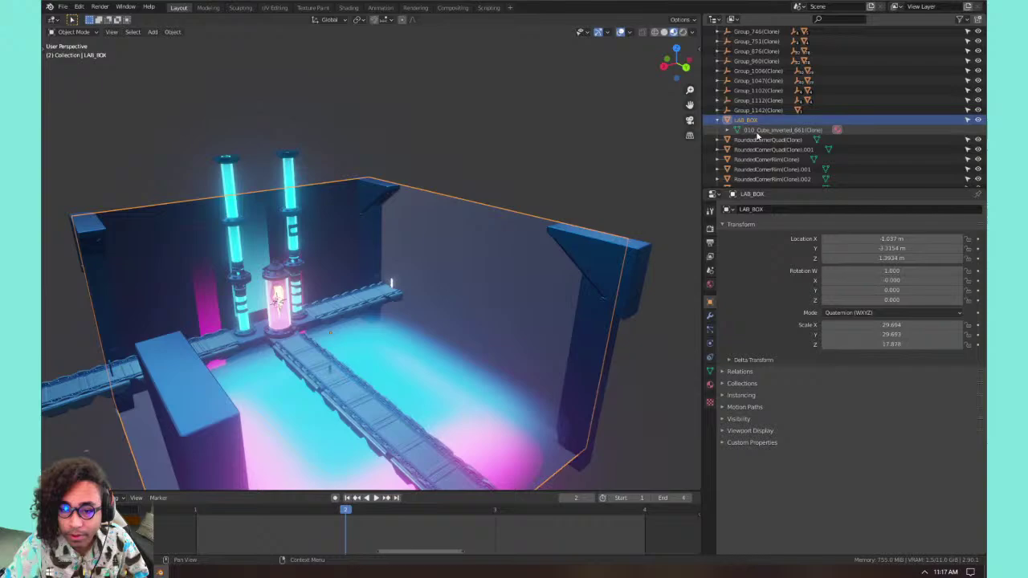
key("m")
left_click(411, 87)
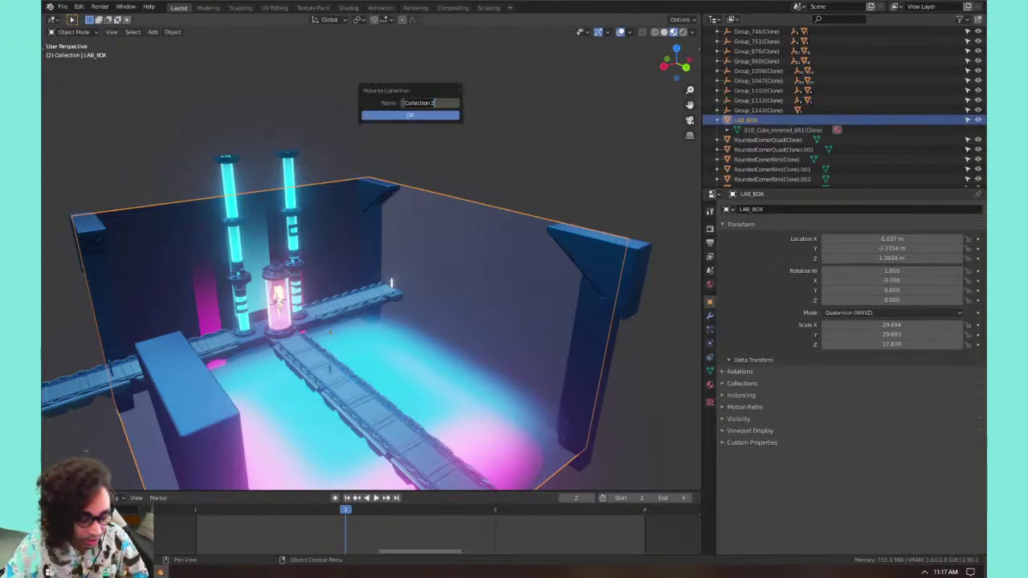
type("Lab")
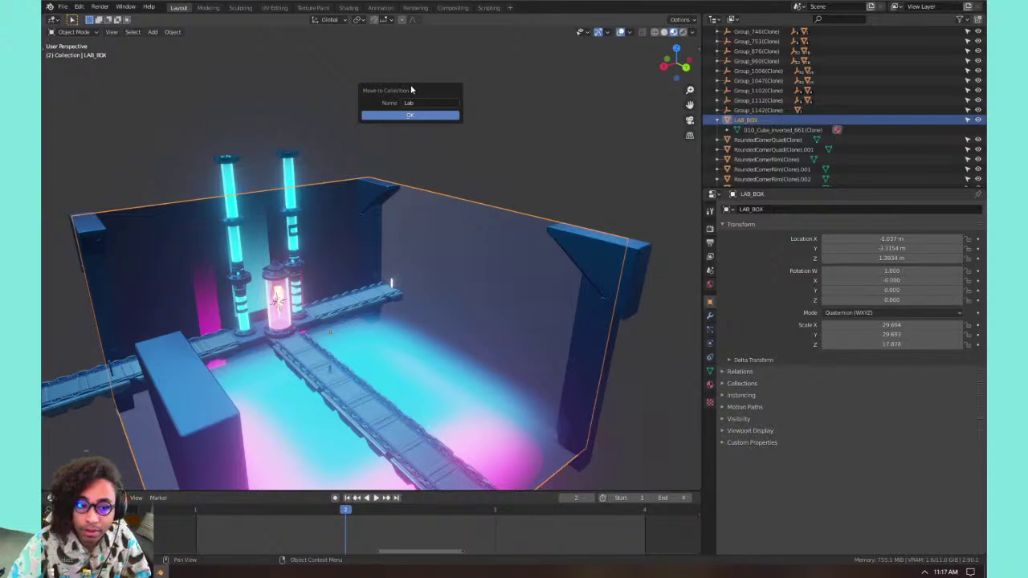
left_click(399, 118)
Move the Gem object out of Collection to the top level of the scene hierarchy.
scroll(876, 84, "up", 10)
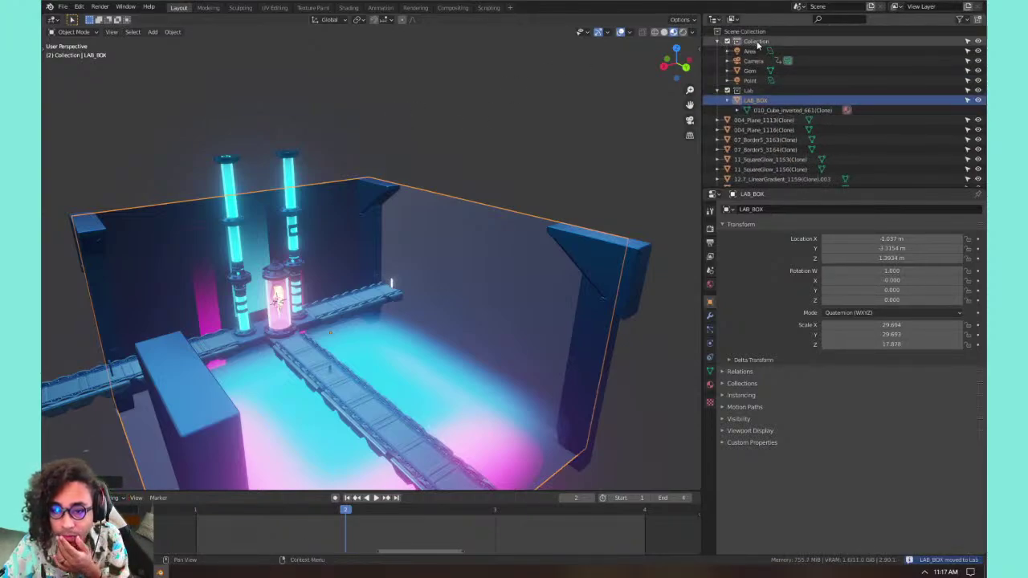
left_click(749, 71)
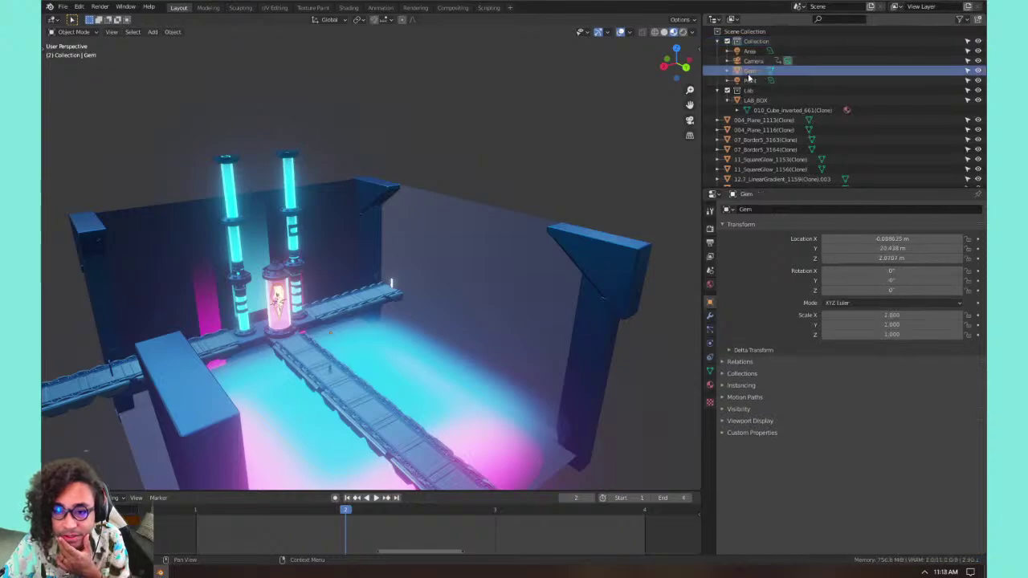
mouse_move(749, 72)
left_mouse_down()
mouse_move(758, 76)
mouse_move(746, 102)
mouse_move(757, 103)
mouse_move(755, 78)
left_mouse_up()
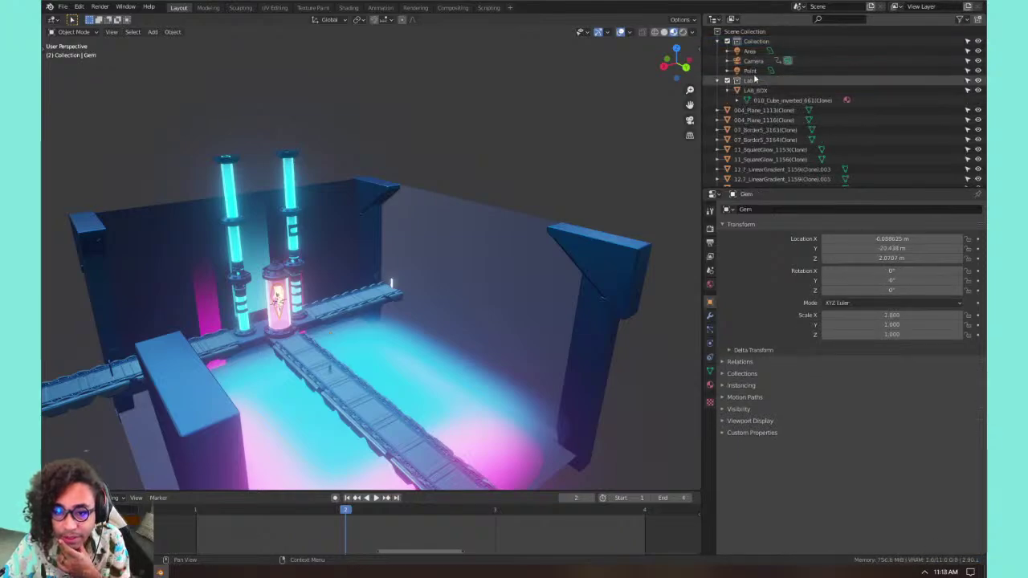
Rename the default Collection as Utilities.
double_click(757, 43)
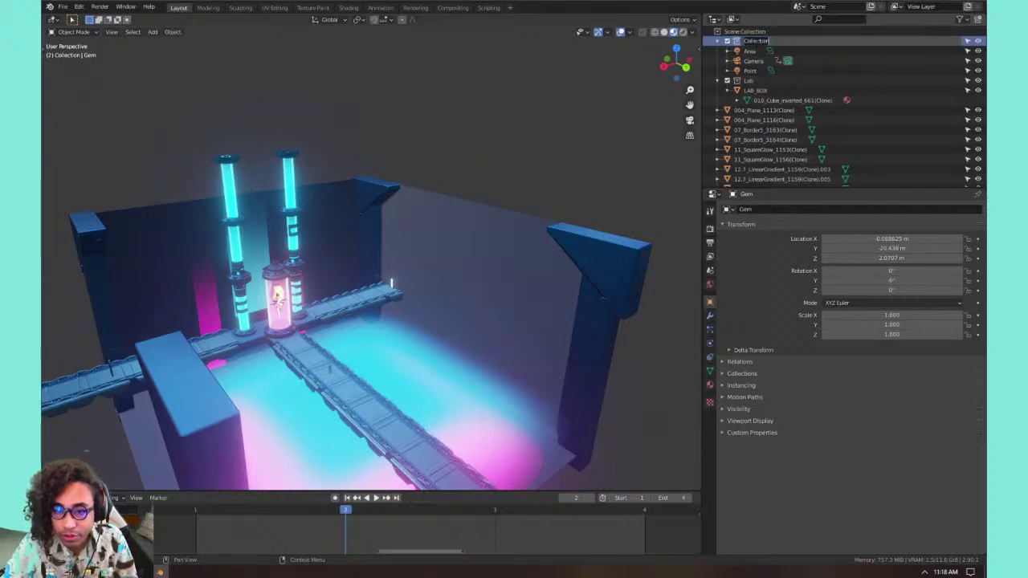
type("UI")
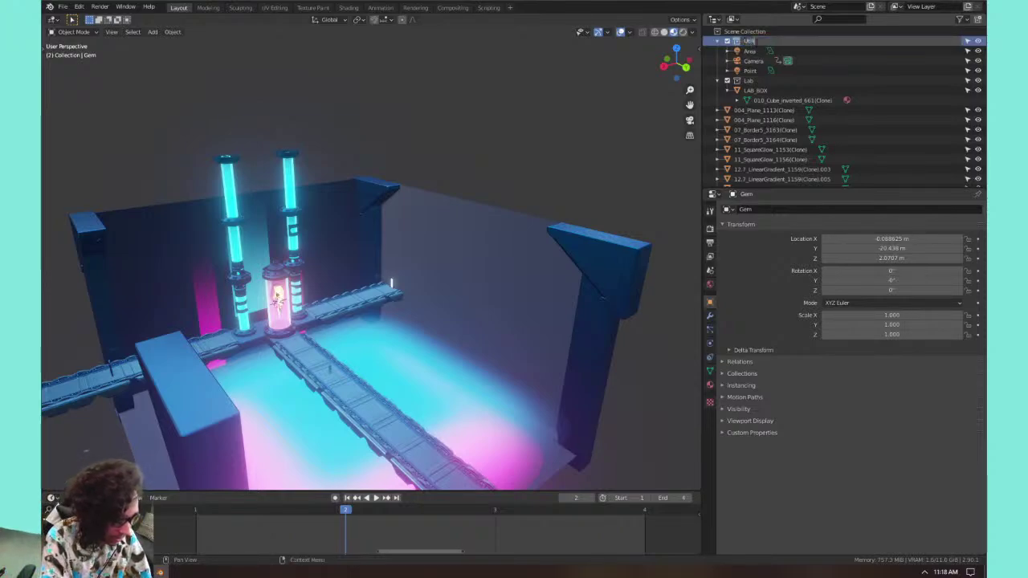
type("ilities")
key("Return")
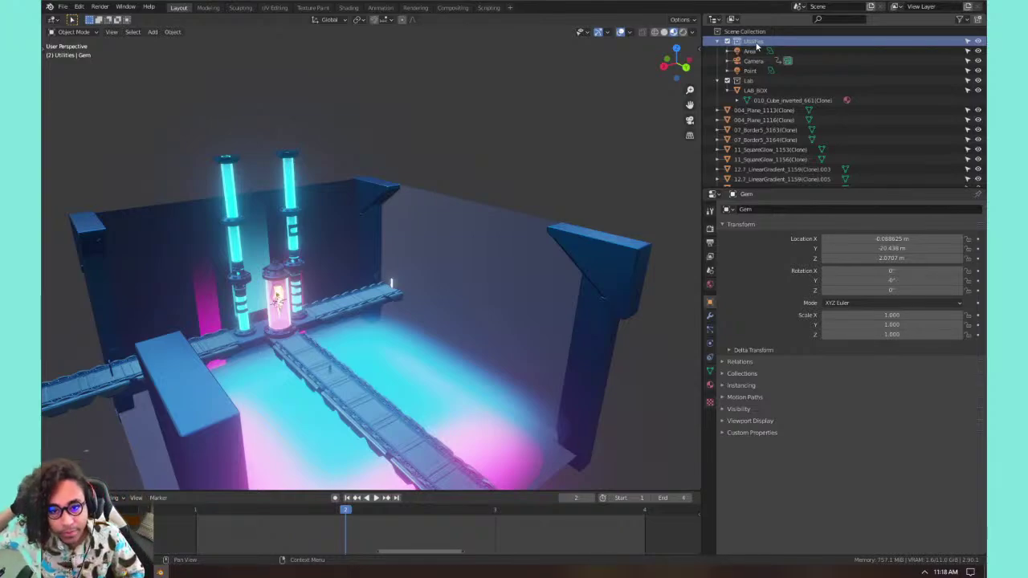
Select the Area light, Camera and Point light in Utilities one by one to locate them in the scene.
left_click(750, 51)
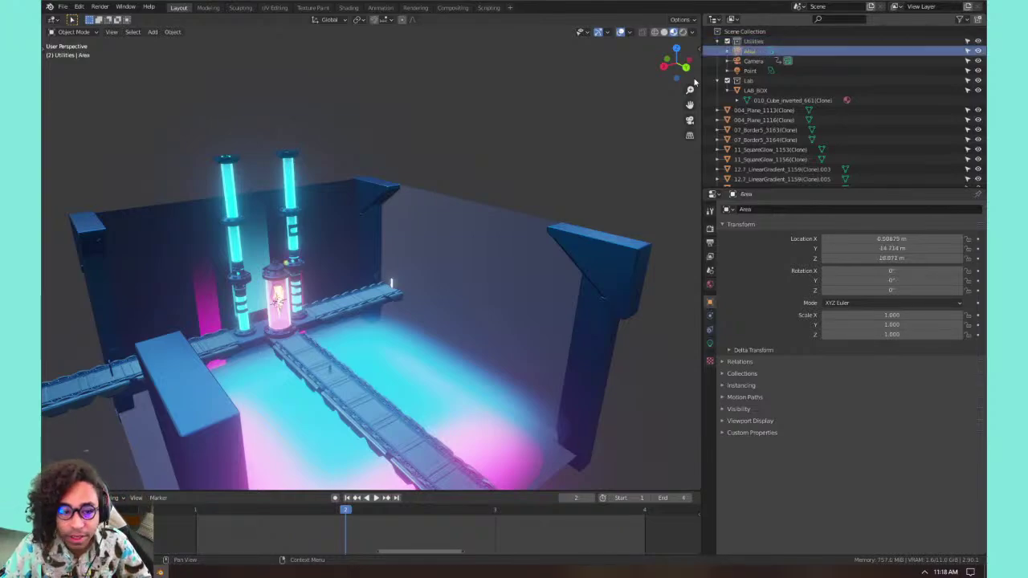
key("KP_Decimal")
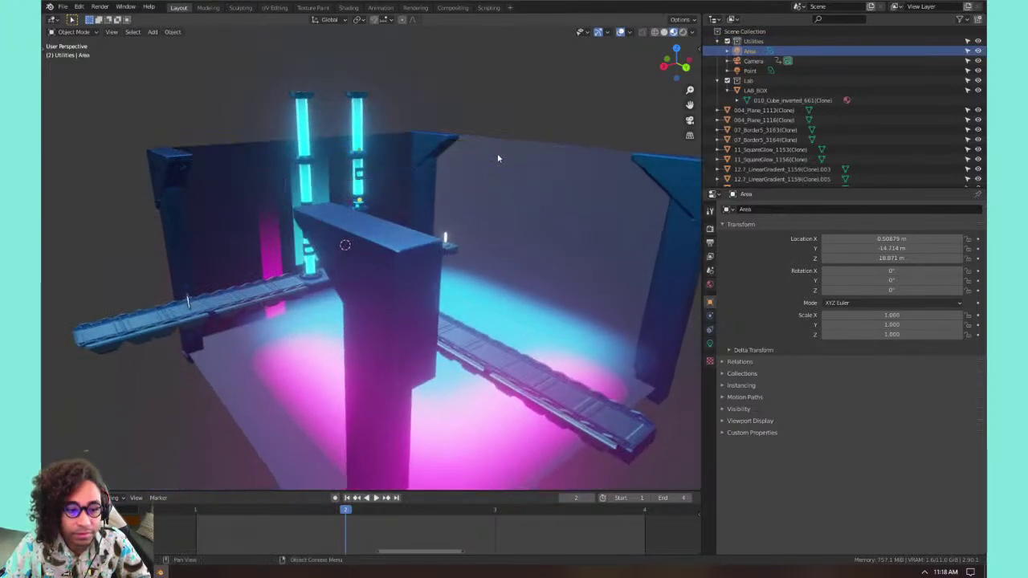
left_click(757, 62)
left_click(752, 71)
middle_click_drag(603, 140, 547, 170)
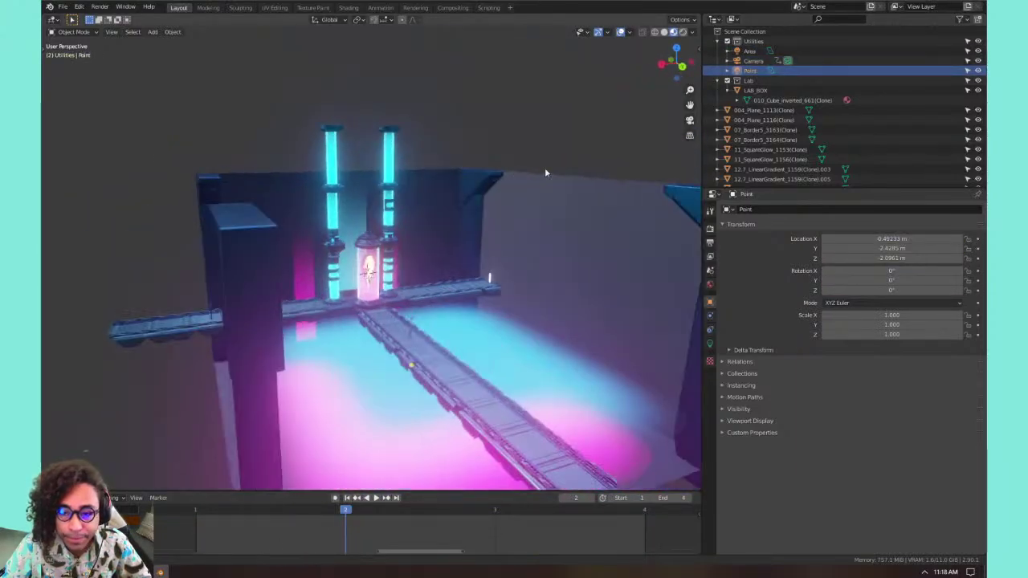
Look through the imported groups and single objects in the scene hierarchy that are not yet sorted into a collection.
left_click(738, 90)
scroll(740, 121, "down", 20)
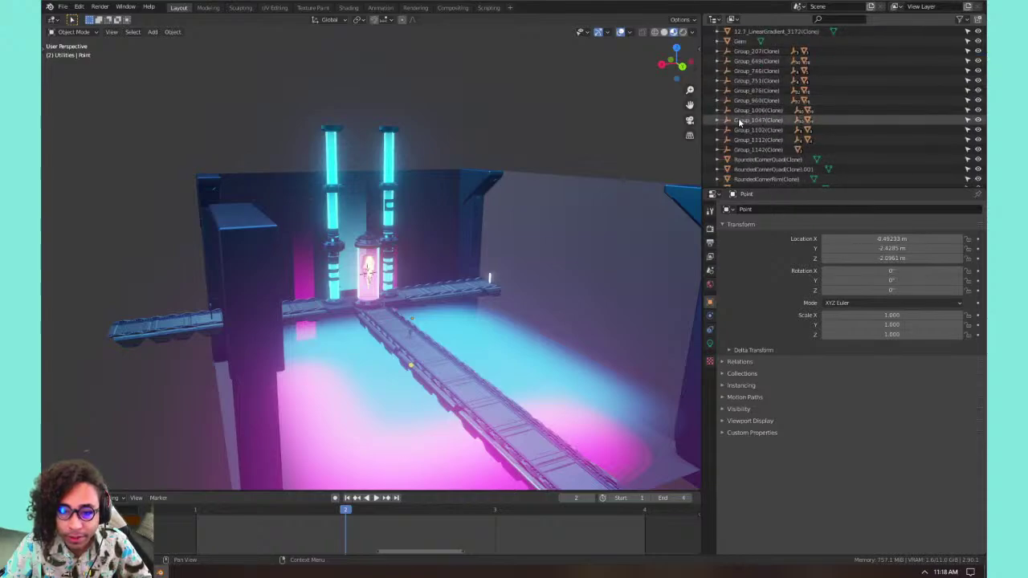
scroll(739, 121, "up", 20)
scroll(740, 122, "down", 19)
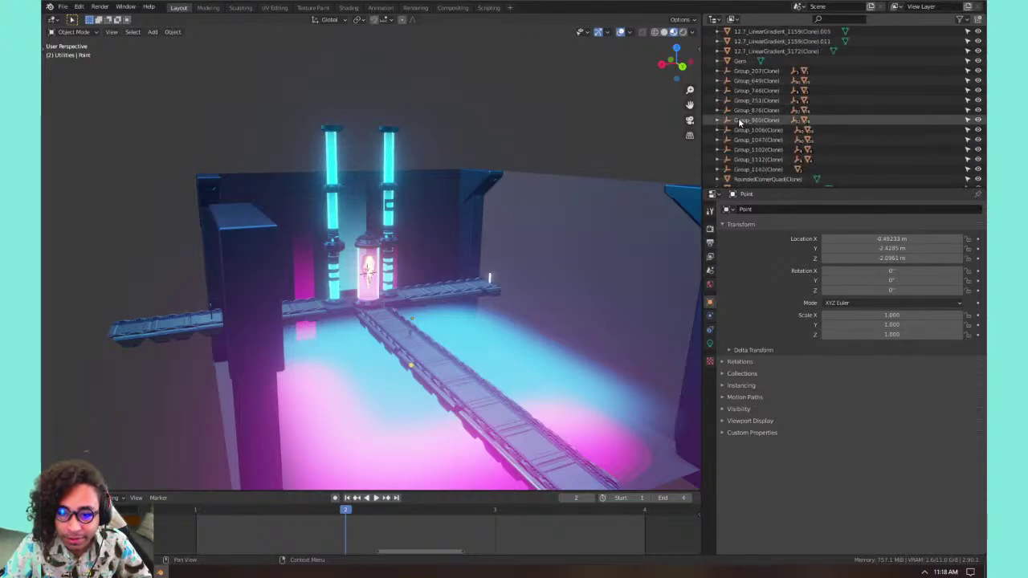
scroll(740, 122, "up", 17)
scroll(740, 122, "down", 17)
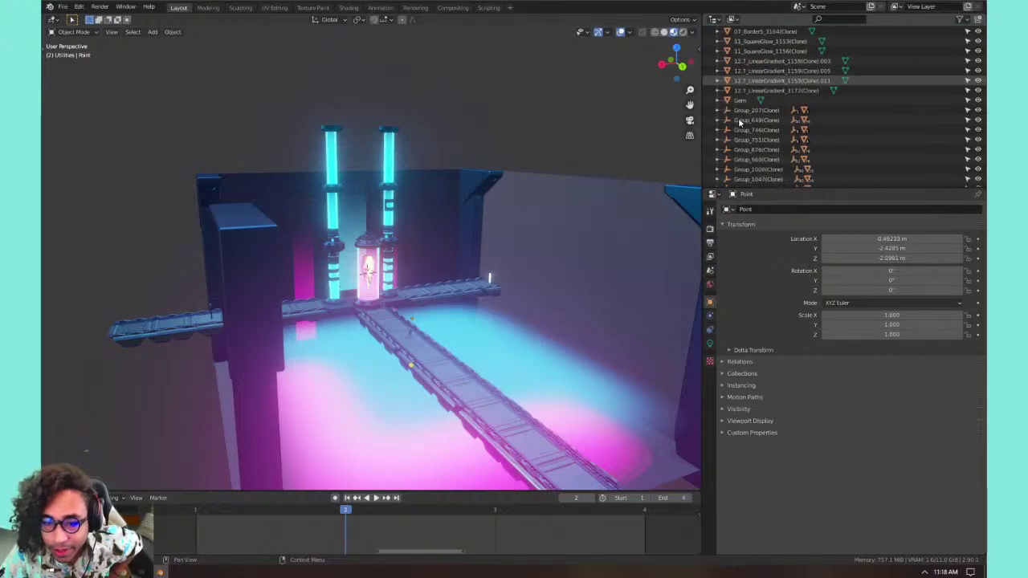
scroll(740, 122, "up", 15)
scroll(740, 121, "down", 10)
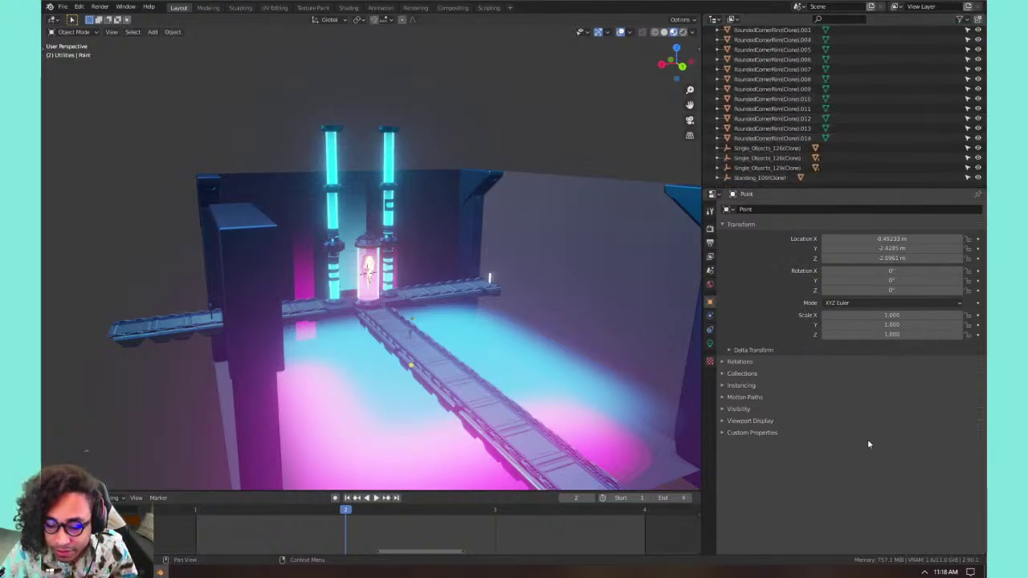
Frame a raised edge piece of the central walkway, check its neighbour, and collapse the Transform properties.
middle_click_drag(456, 350, 392, 301, "shift")
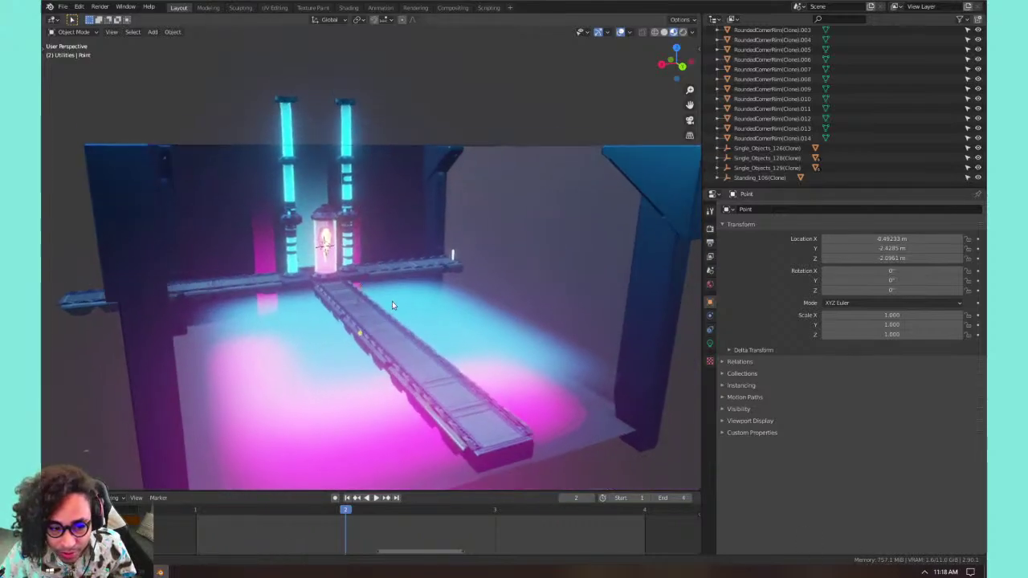
scroll(392, 305, "down", 3)
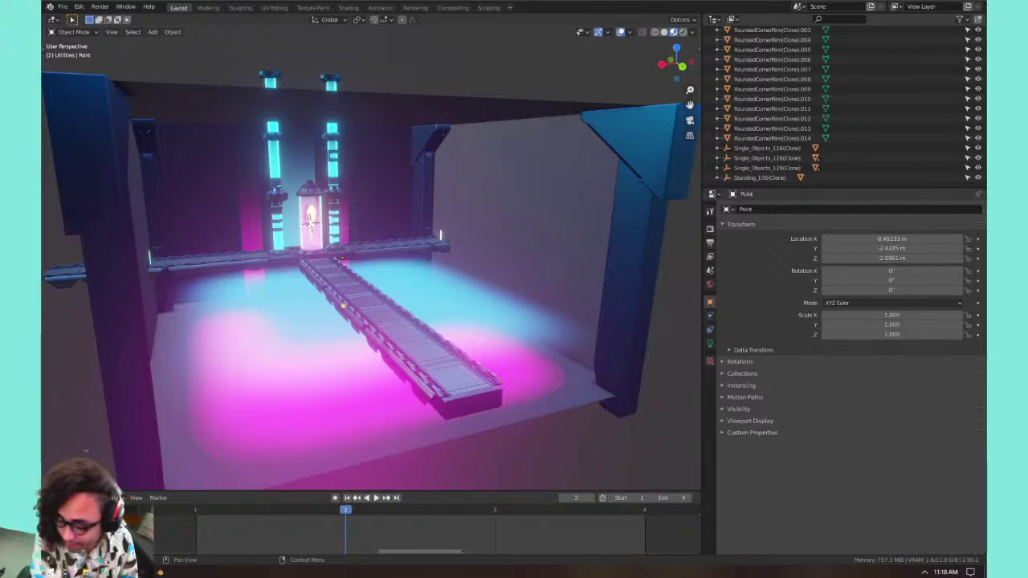
left_click(415, 366)
key("KP_Decimal")
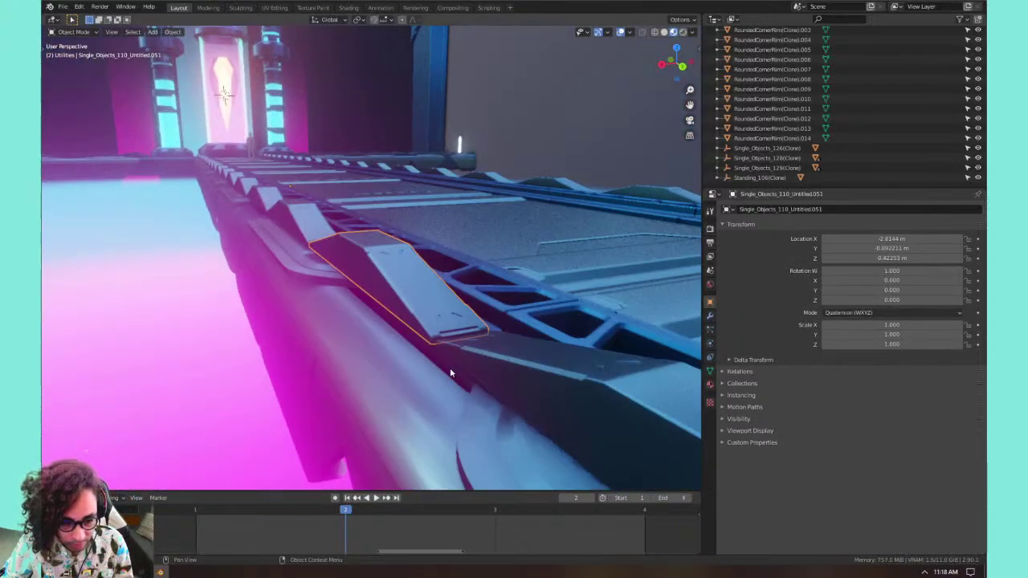
middle_click_drag(390, 246, 350, 250)
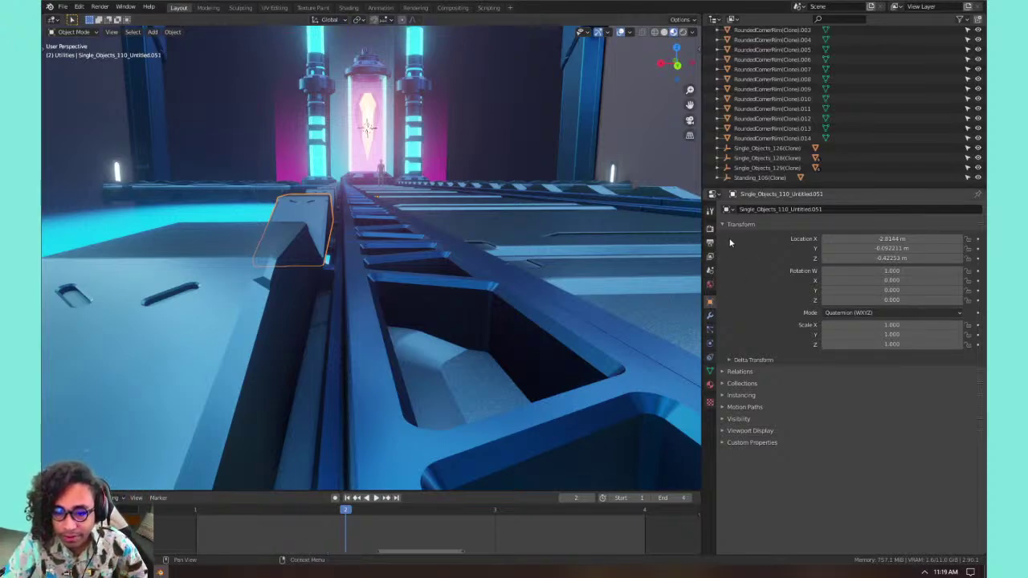
left_click(230, 254)
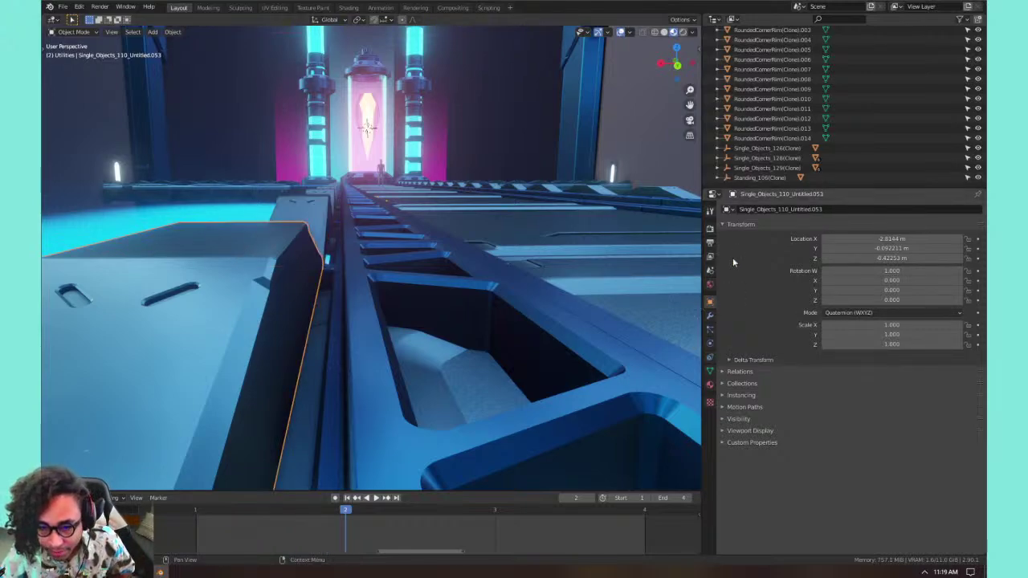
left_click(767, 224)
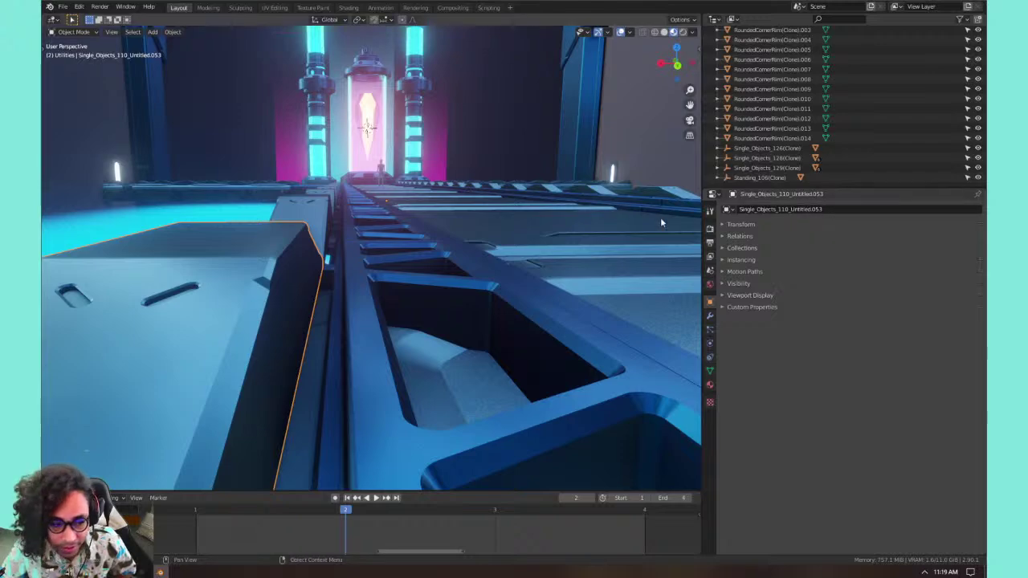
Select individual edge pieces along both sides of the central walkway to inspect how they are divided.
left_click(308, 207)
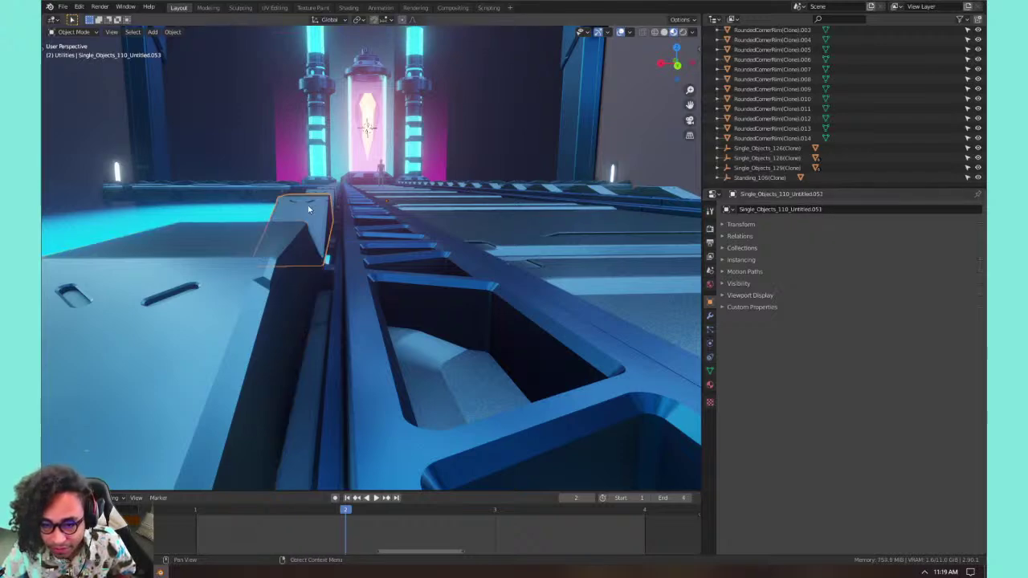
left_click(323, 191)
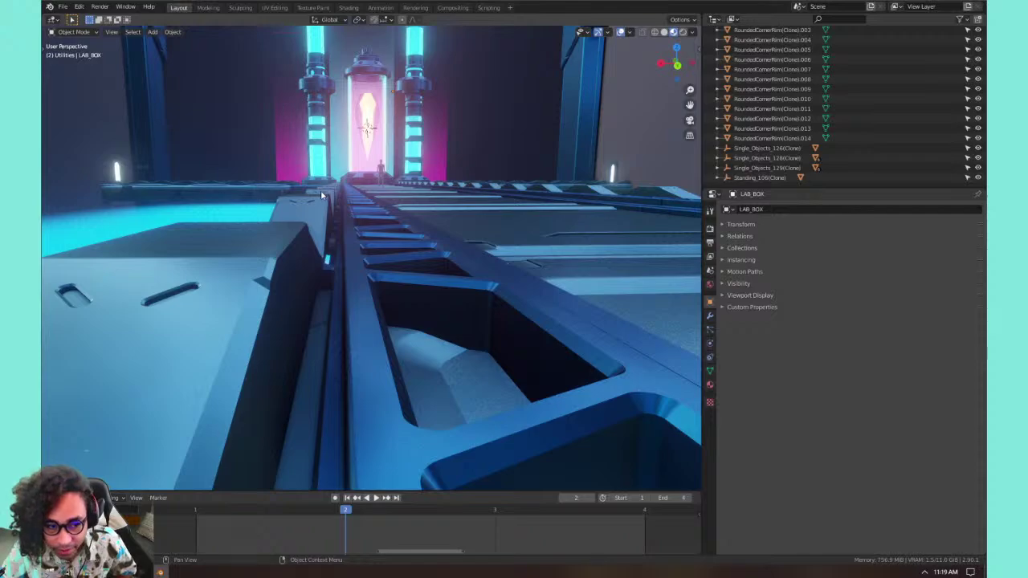
left_click(321, 193)
middle_click_drag(321, 196, 365, 322)
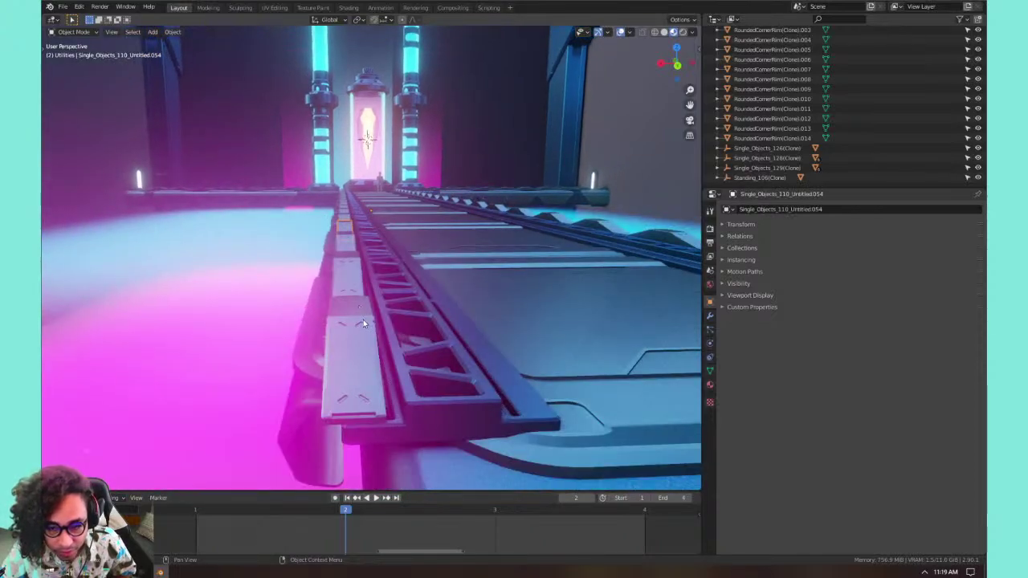
left_click(366, 323)
left_click(596, 229)
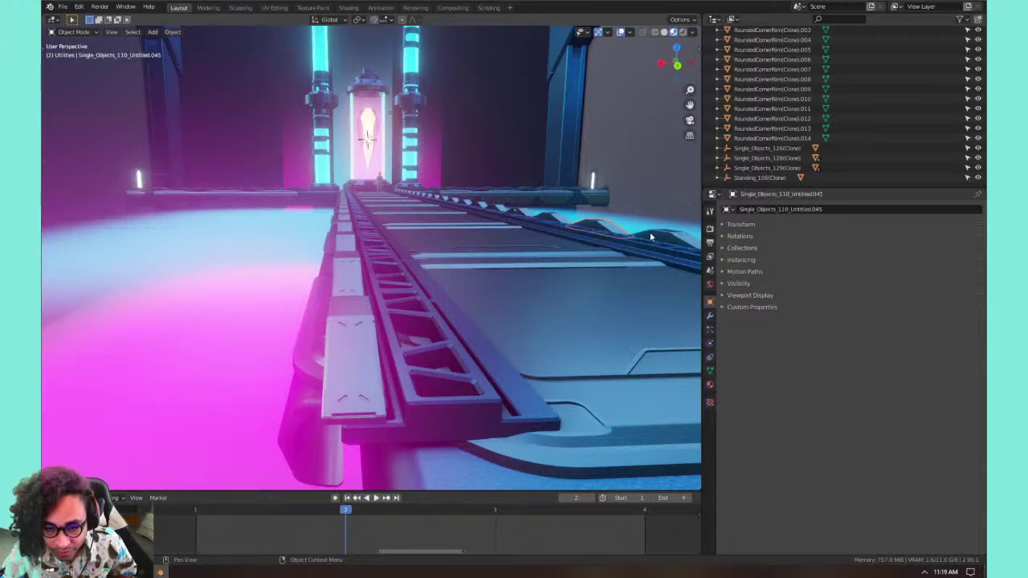
left_click(344, 212)
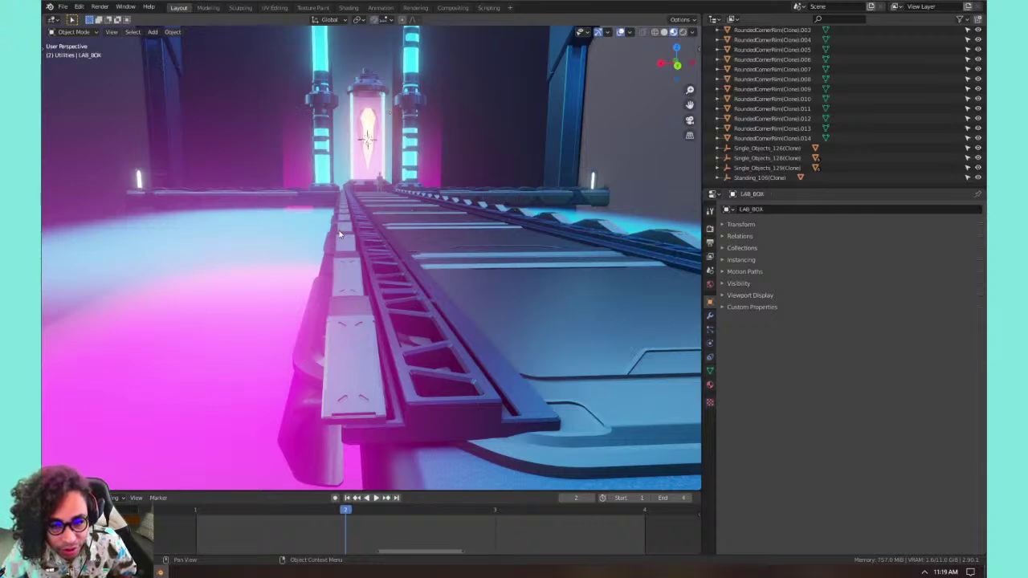
left_click(347, 242)
Examine the walkway's trim from the side by selecting successive raised segments up to its open end.
middle_click_drag(340, 291, 425, 303, "shift")
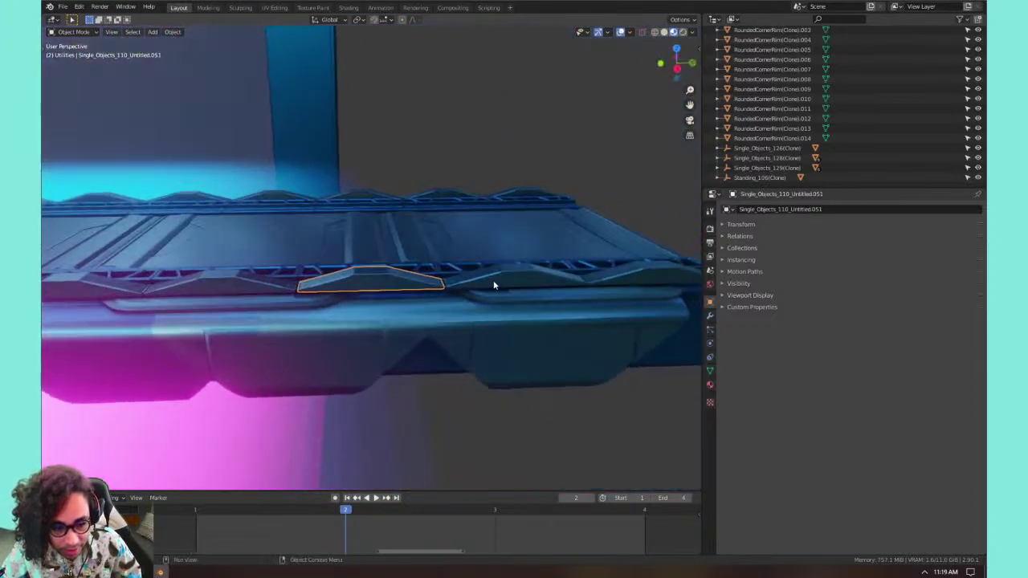
scroll(494, 285, "up", 6)
scroll(494, 286, "down", 5)
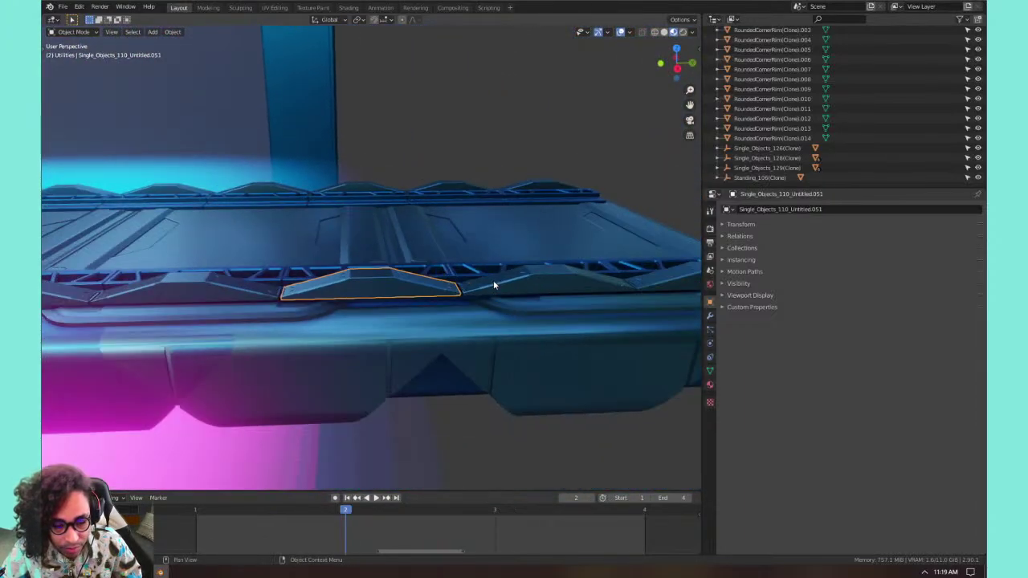
middle_click_drag(576, 266, 382, 240)
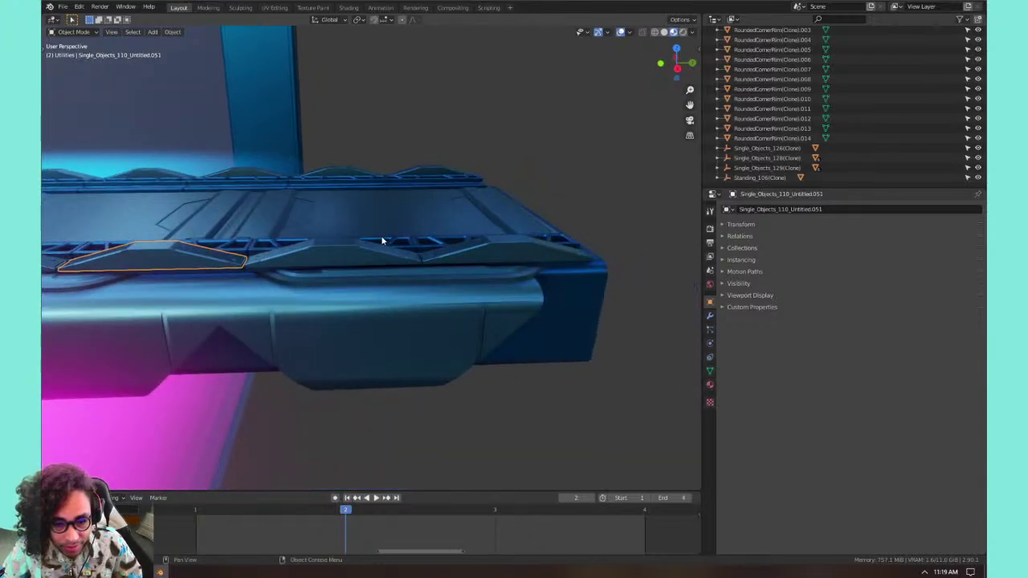
left_click(500, 248)
left_click(362, 255)
left_click(189, 257)
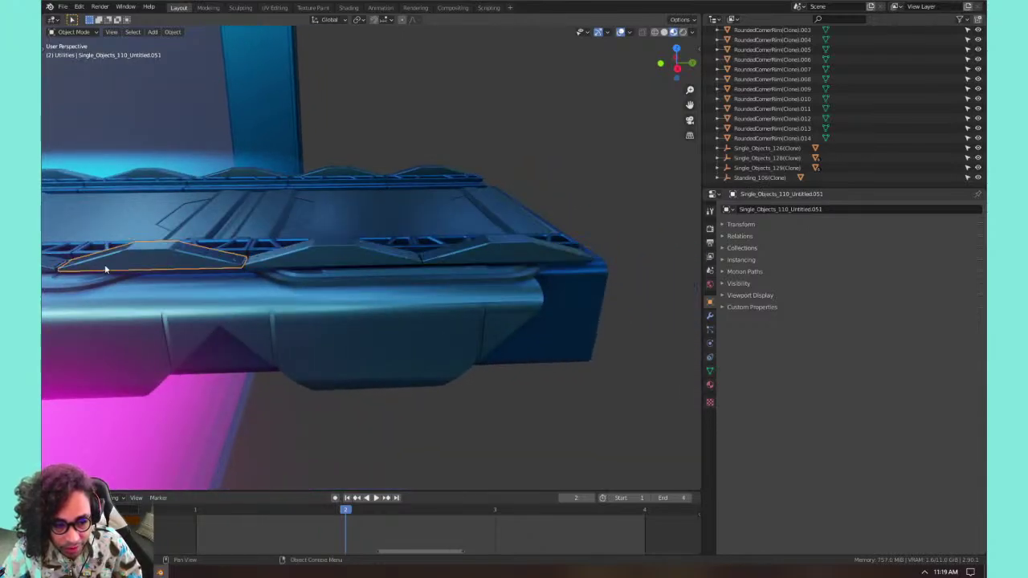
middle_click_drag(105, 268, 278, 277, "shift")
left_click(332, 266)
left_click(297, 278)
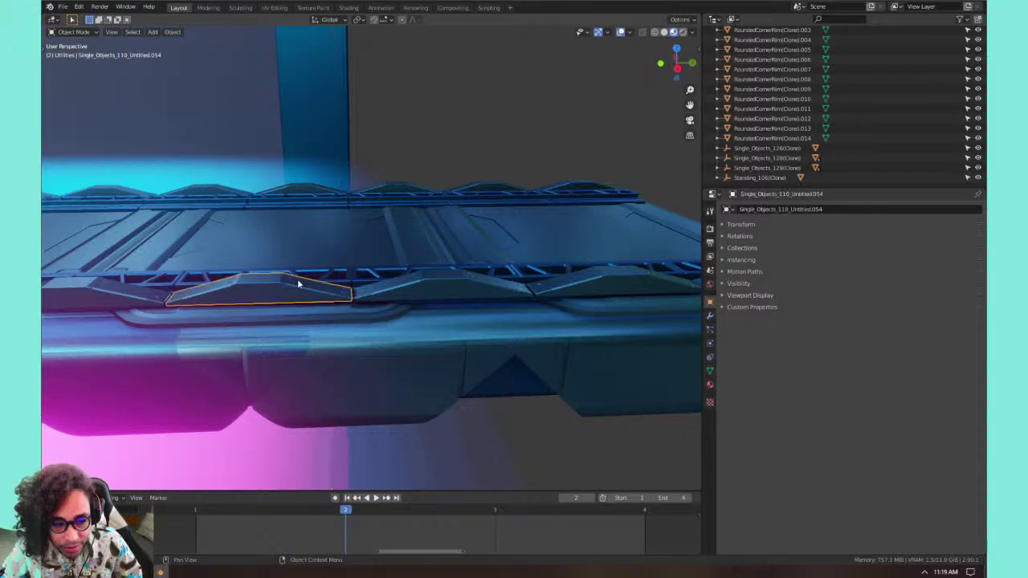
left_click(449, 289)
left_click(600, 292)
middle_click_drag(615, 287, 544, 298)
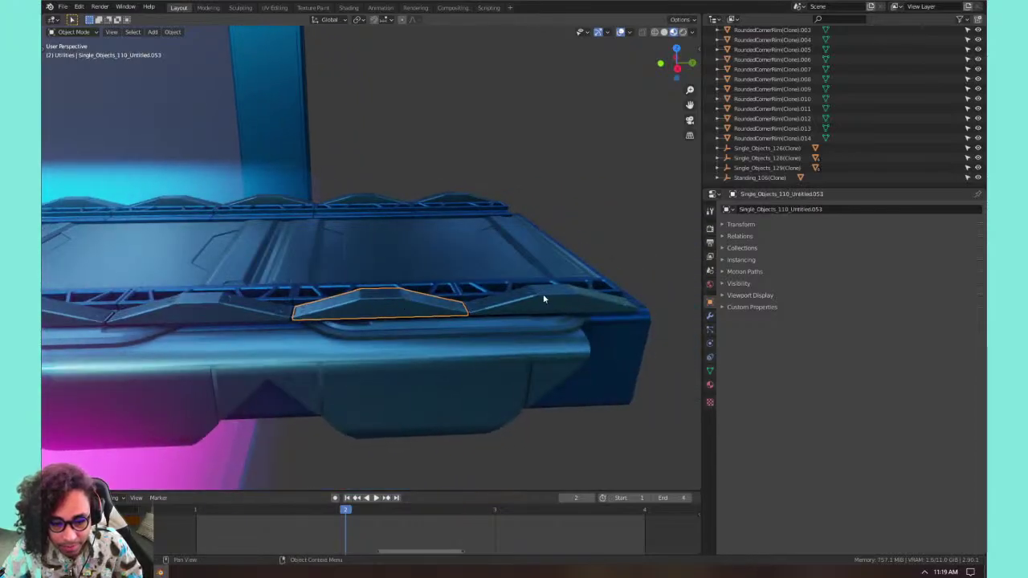
left_click(554, 298)
left_click(556, 298)
Hide several floor panels of the central walkway to see which pieces belong to each object.
middle_click_drag(585, 260, 381, 232)
scroll(381, 232, "down", 4)
scroll(380, 232, "up", 3)
left_click(431, 229)
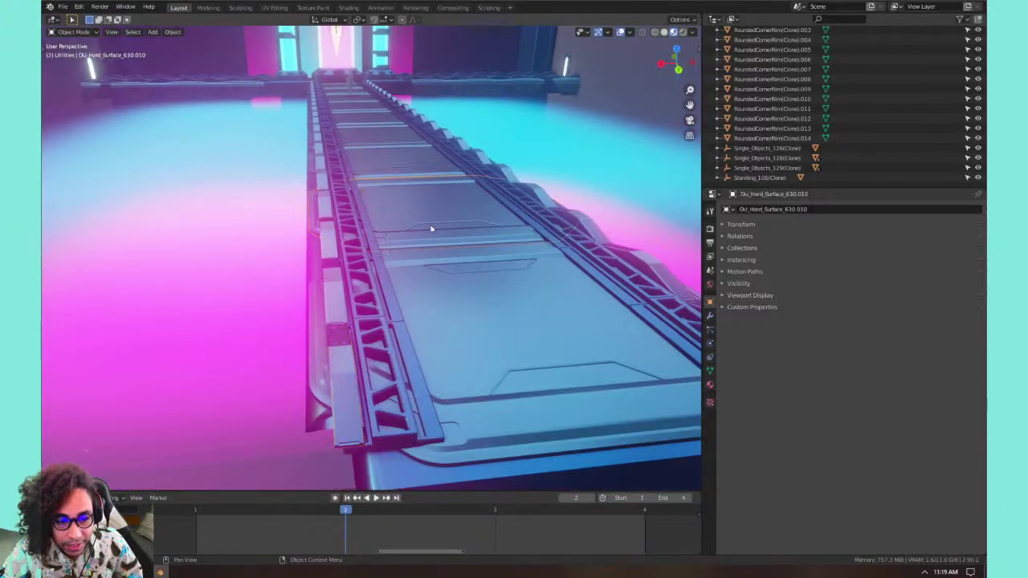
left_click(430, 229)
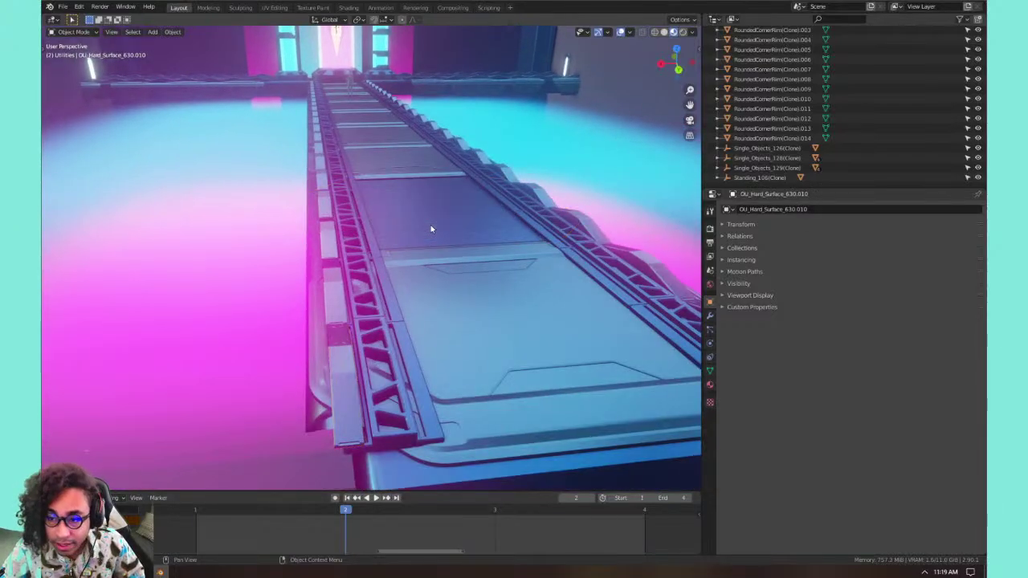
key("h")
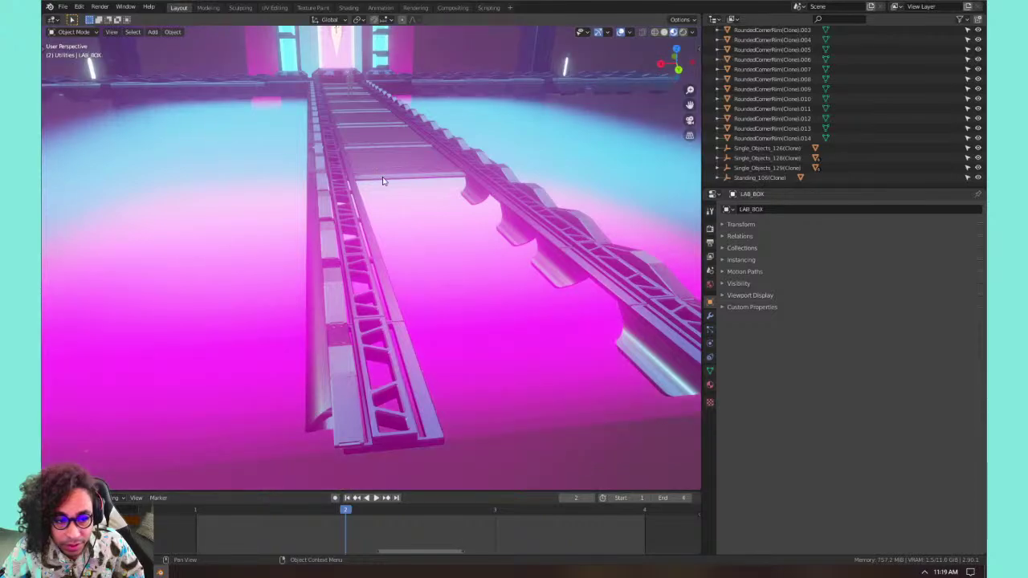
left_click(383, 146)
key("h")
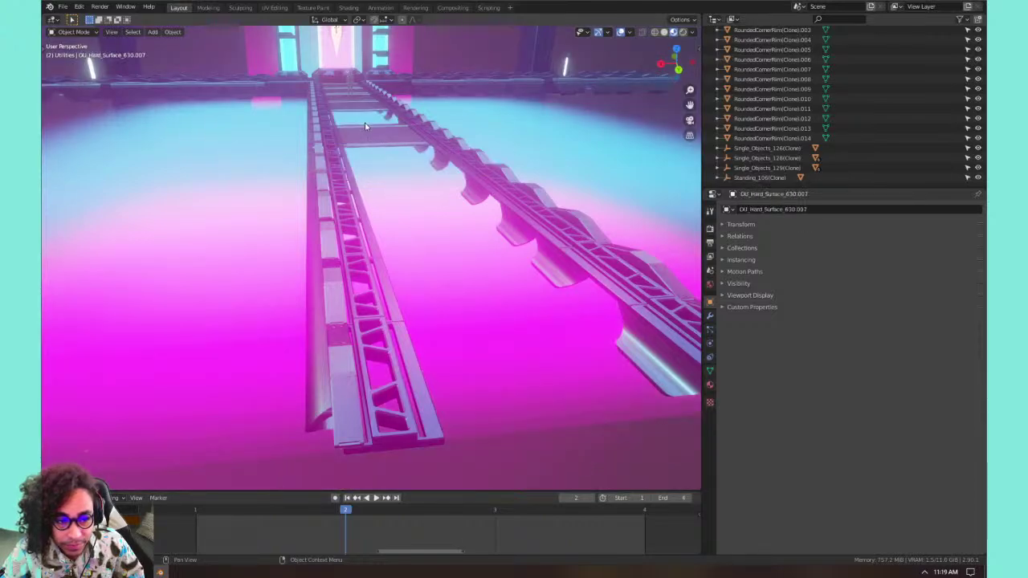
Enable the Screencast Keys overlay and hide the nearest remaining floor panel of the central walkway.
left_click(365, 126)
key("n")
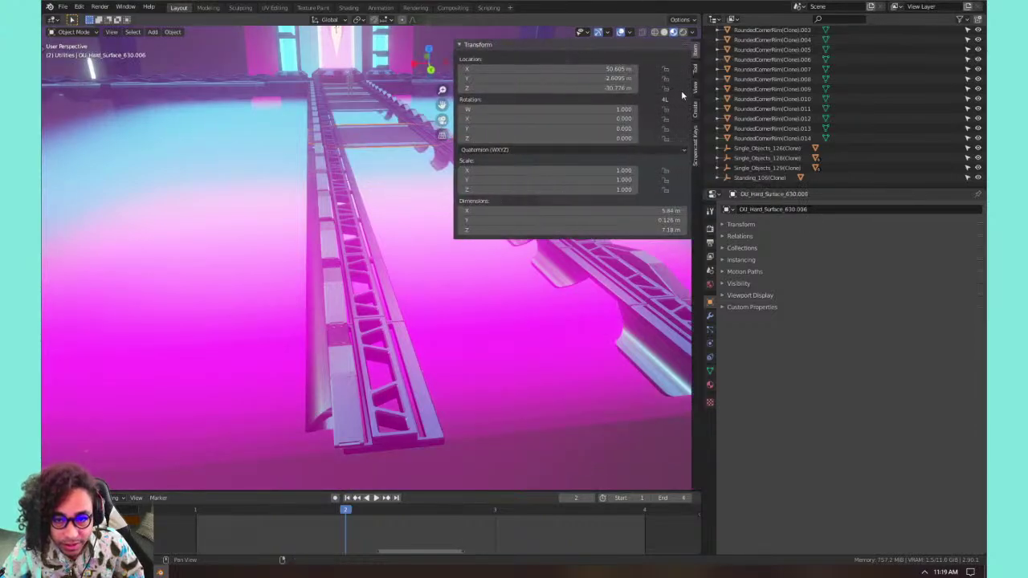
left_click(696, 145)
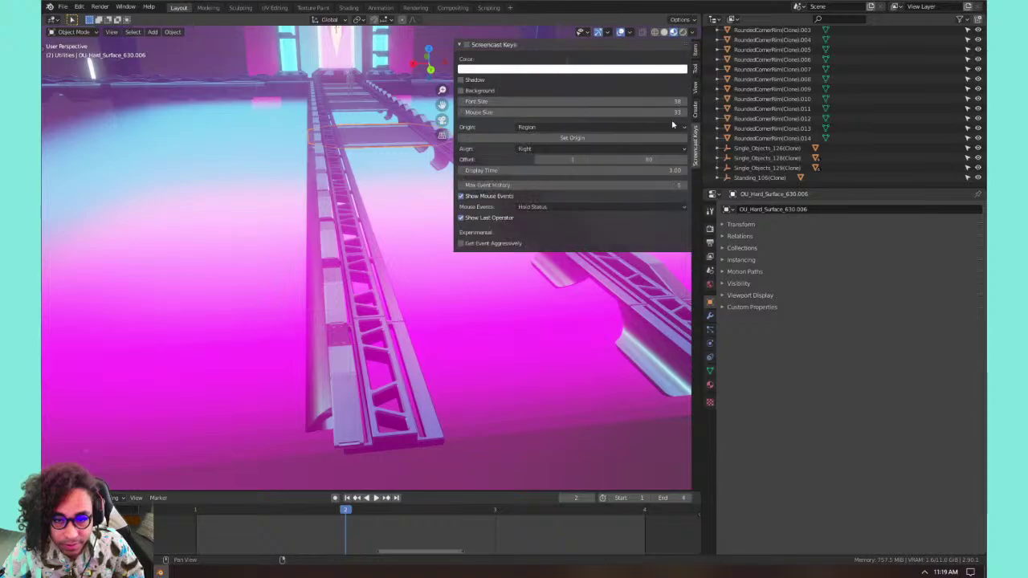
left_click(460, 45)
key("h")
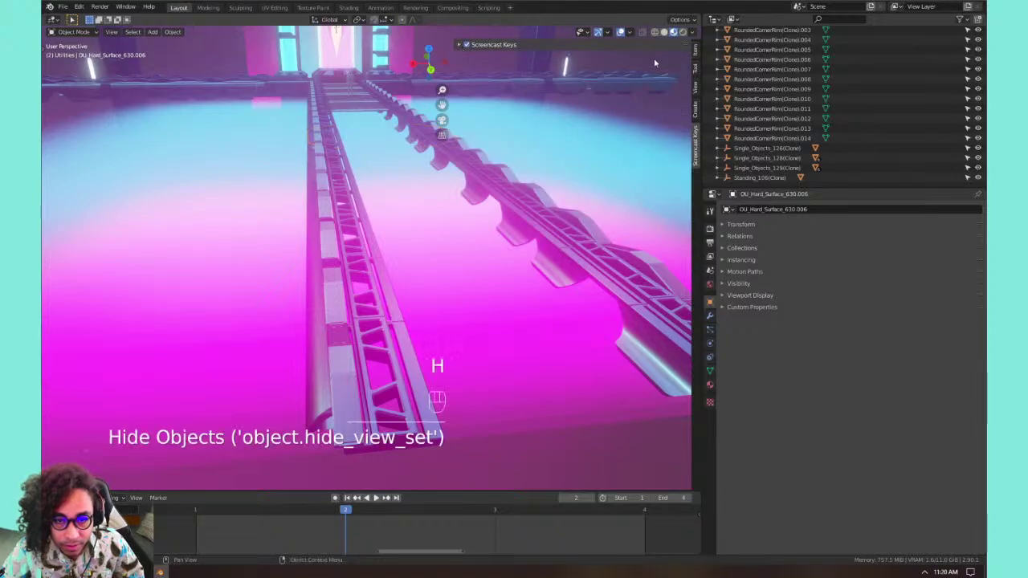
key("n")
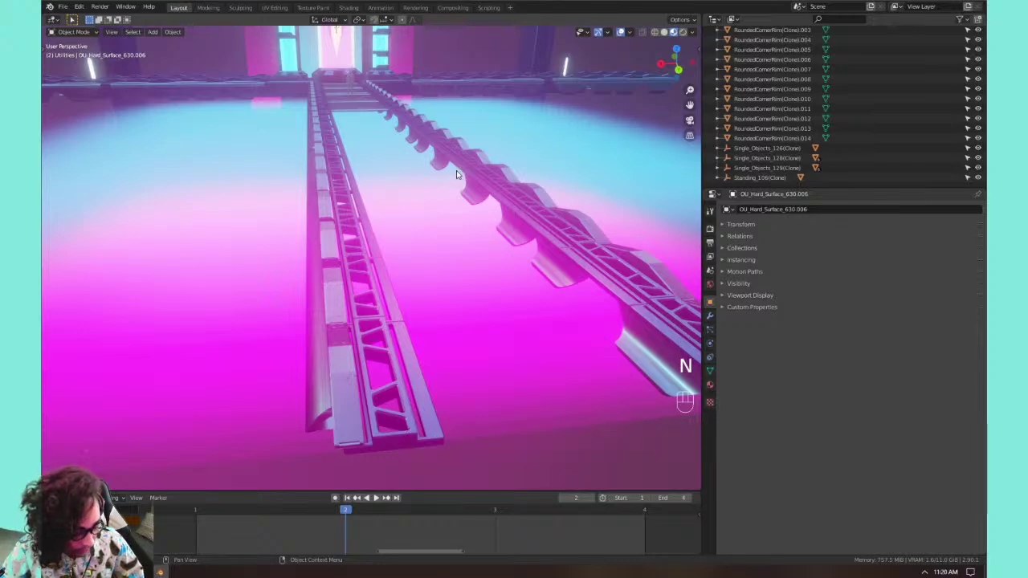
Hide the remaining floor panels at the far end of the central walkway, leaving only its side structures.
left_click(348, 104)
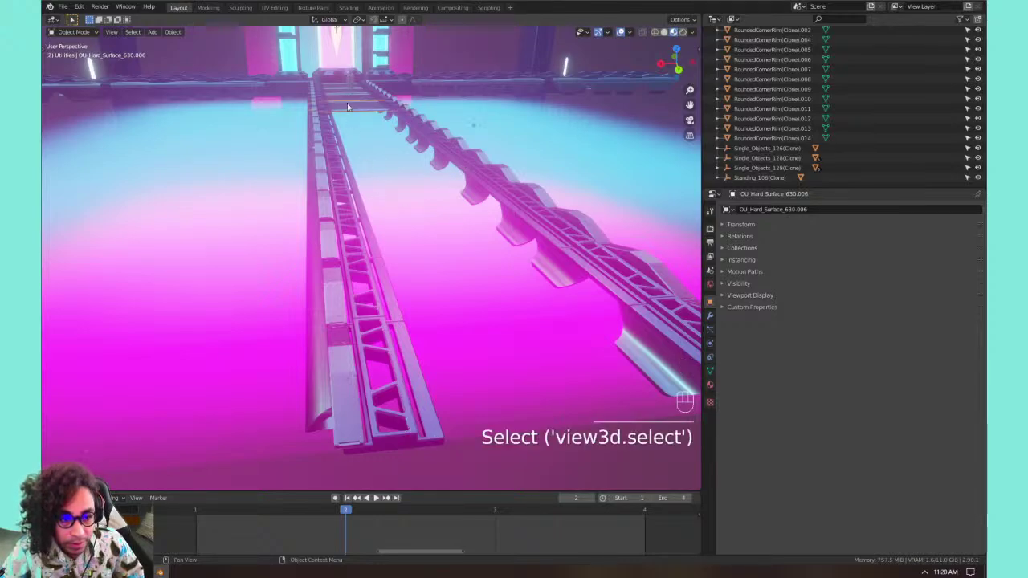
key("n")
key("n")
key("b")
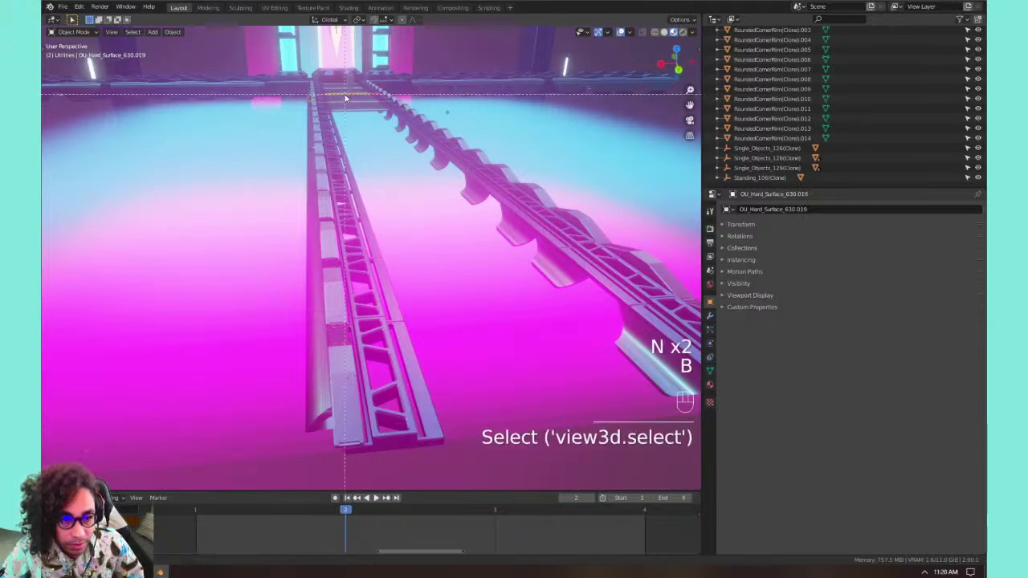
left_click_drag(348, 103, 343, 110)
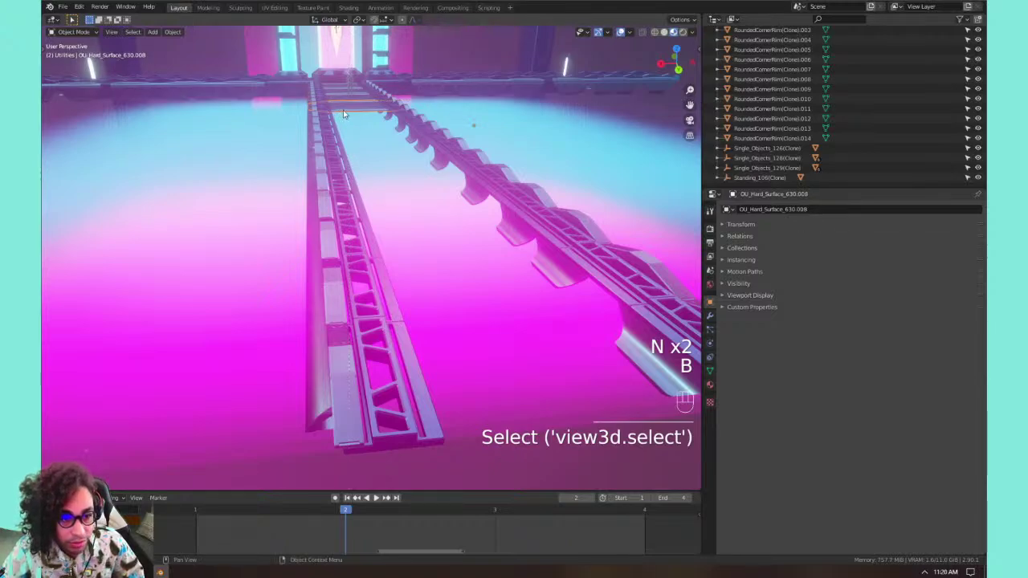
key("h")
key("h")
key("h")
key("h")
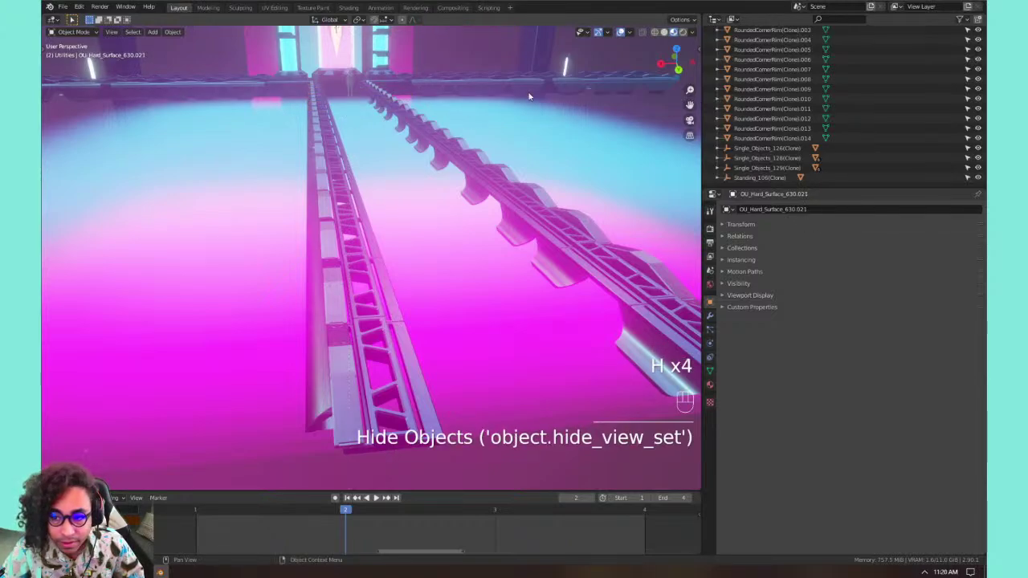
scroll(978, 123, "up", 2)
scroll(978, 123, "up", 5)
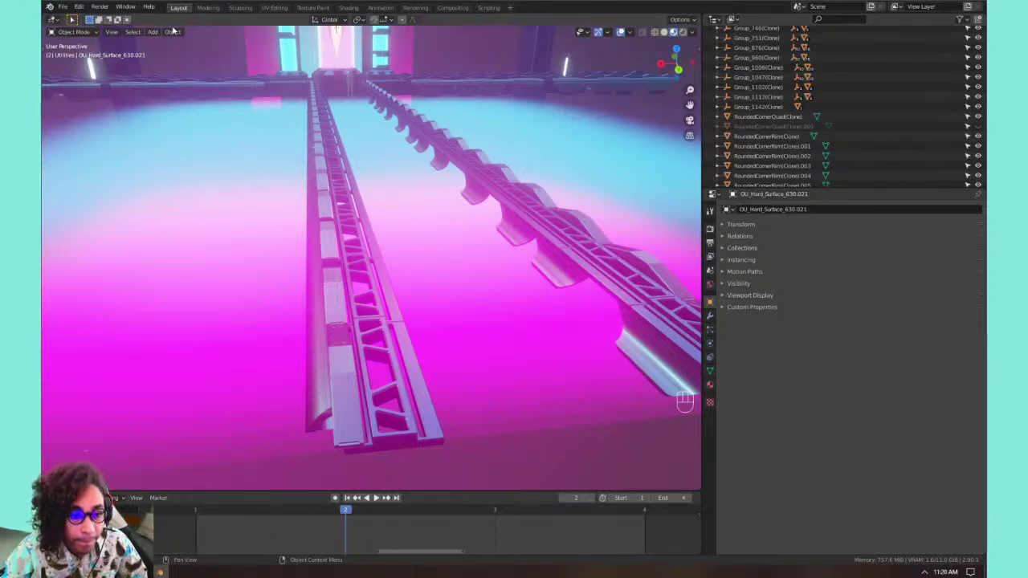
Hide the lattice frame segments one by one along one side of the walkway, from the open end towards the reactor.
left_click(357, 294)
key("h")
key("h")
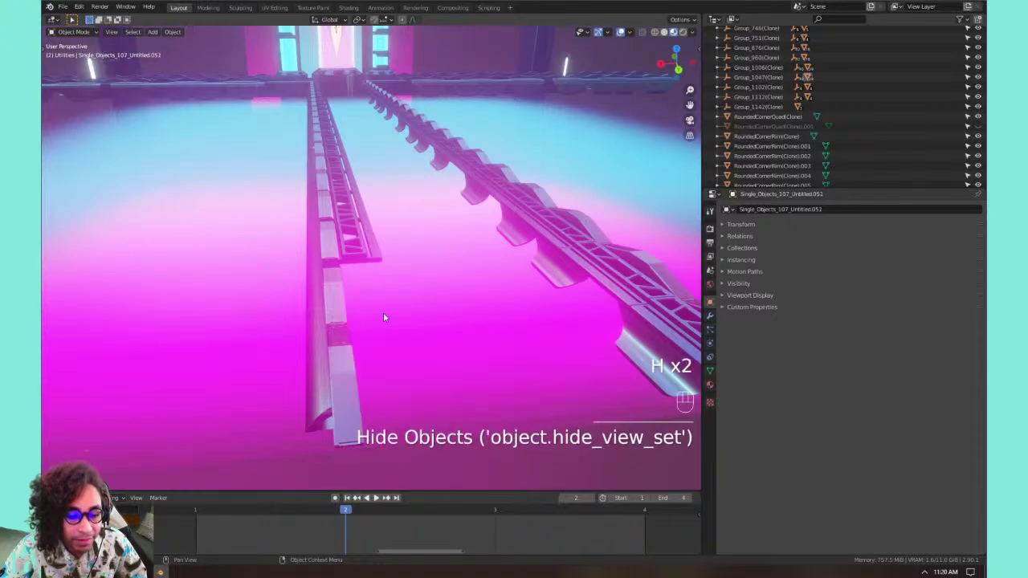
left_click(357, 233)
key("h")
left_click(343, 206)
key("h")
left_click(339, 182)
key("h")
left_click(335, 161)
key("h")
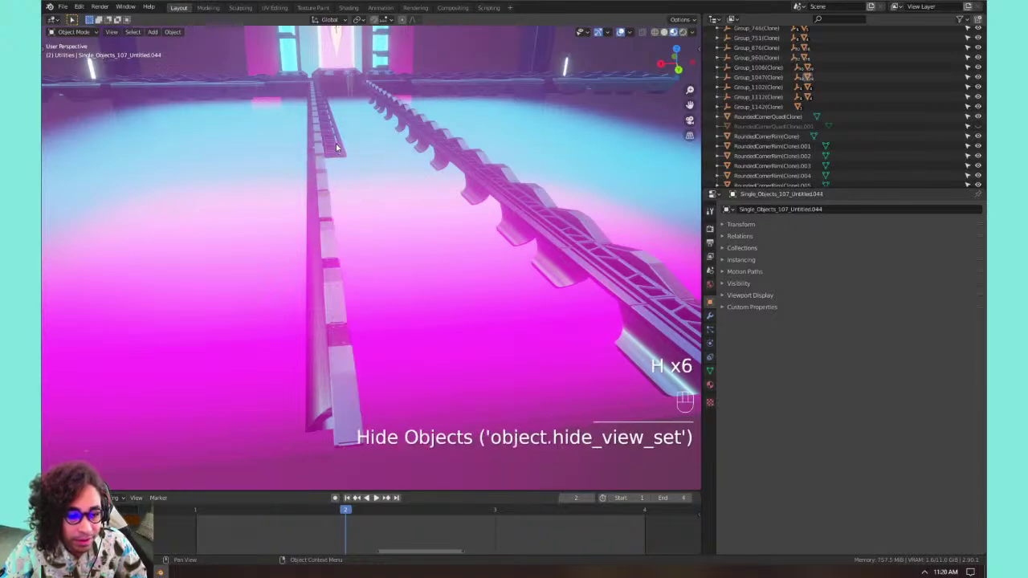
left_click(334, 146)
key("h")
key("h")
key("h")
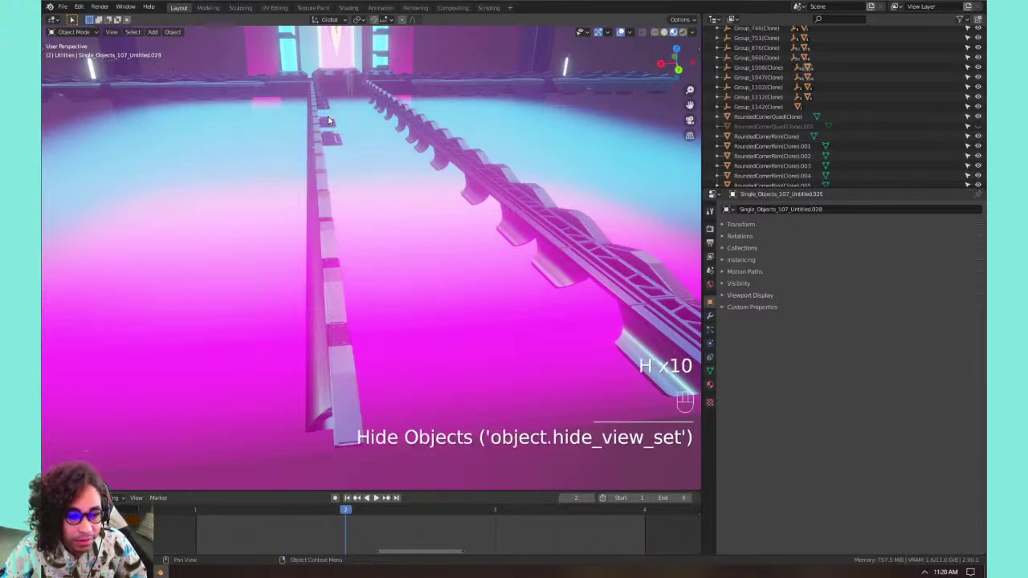
left_click(329, 135)
key("h")
key("h")
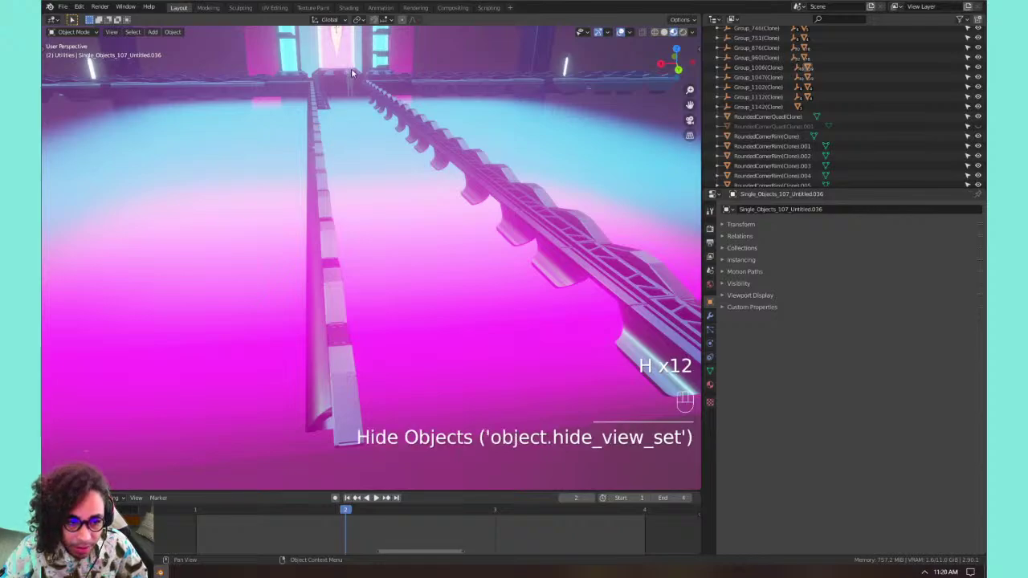
Frame the nearest remaining lattice segment and try to circle-select the rest of its row.
middle_click_drag(351, 71, 344, 115, "shift")
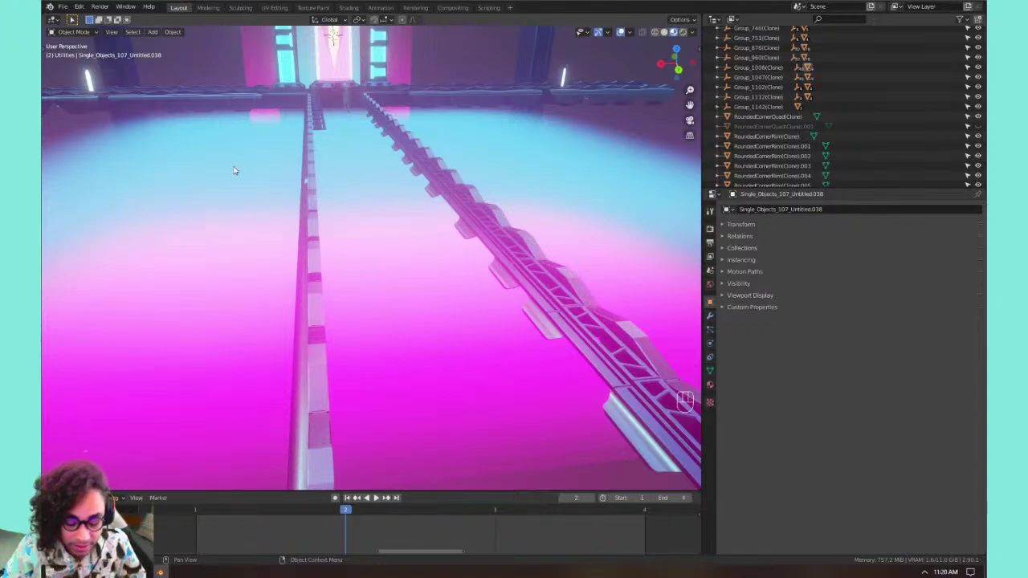
left_click(303, 131)
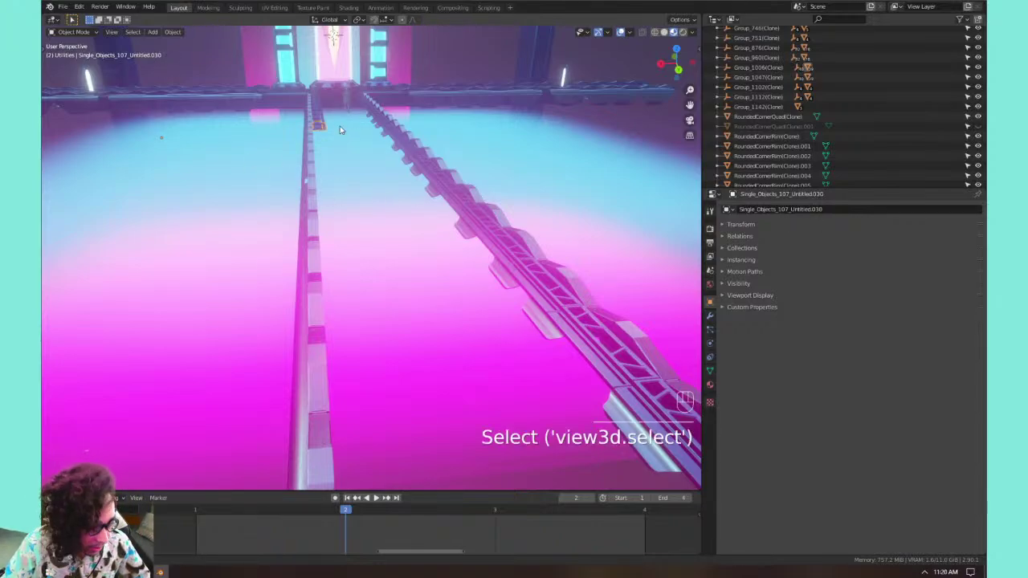
middle_click_drag(304, 130, 364, 149, "shift")
key("KP_Decimal")
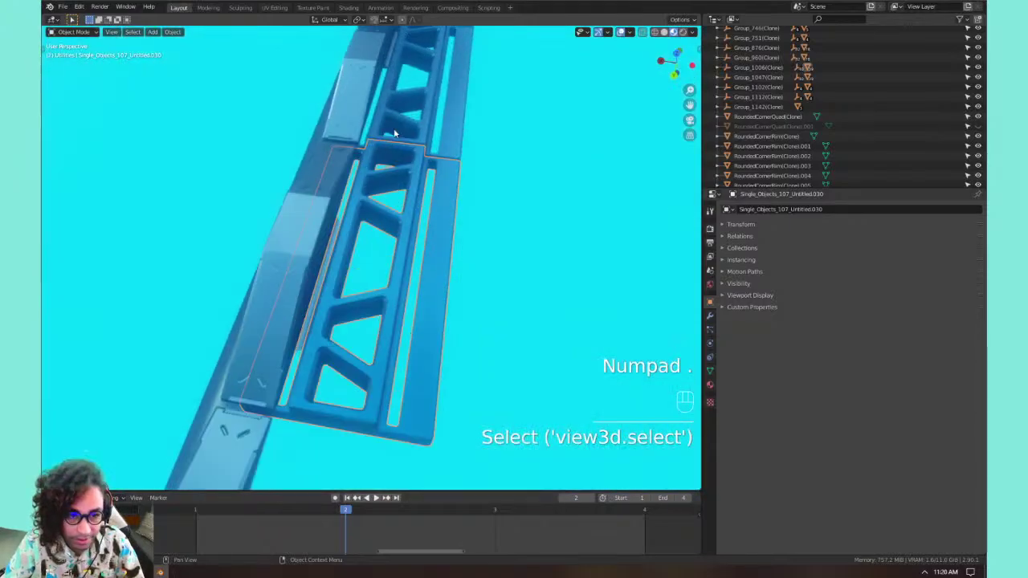
scroll(422, 124, "down", 5)
key("c")
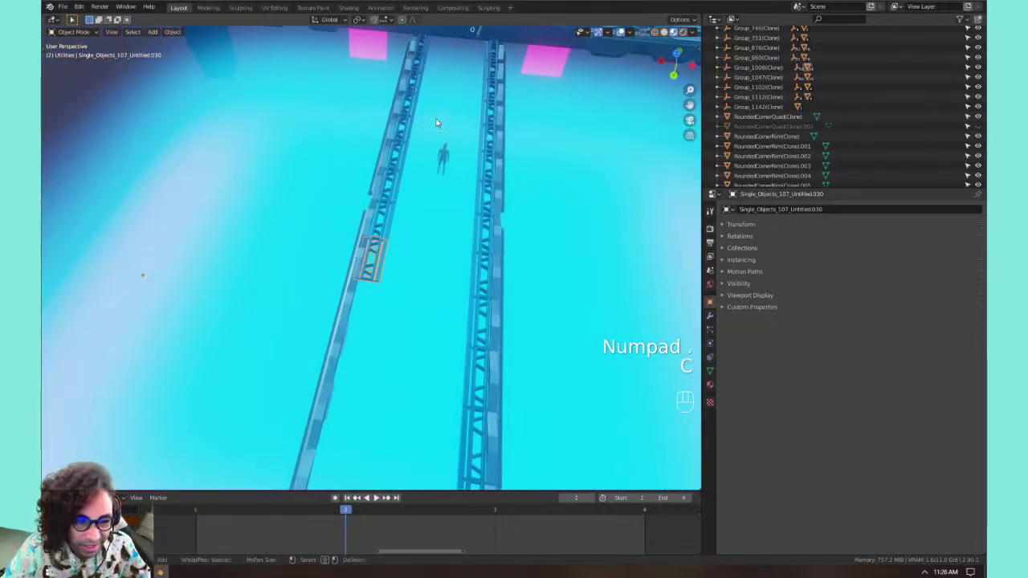
left_click_drag(420, 112, 408, 151)
mouse_move(395, 191)
left_mouse_down()
mouse_move(376, 240)
mouse_move(381, 280)
left_mouse_up()
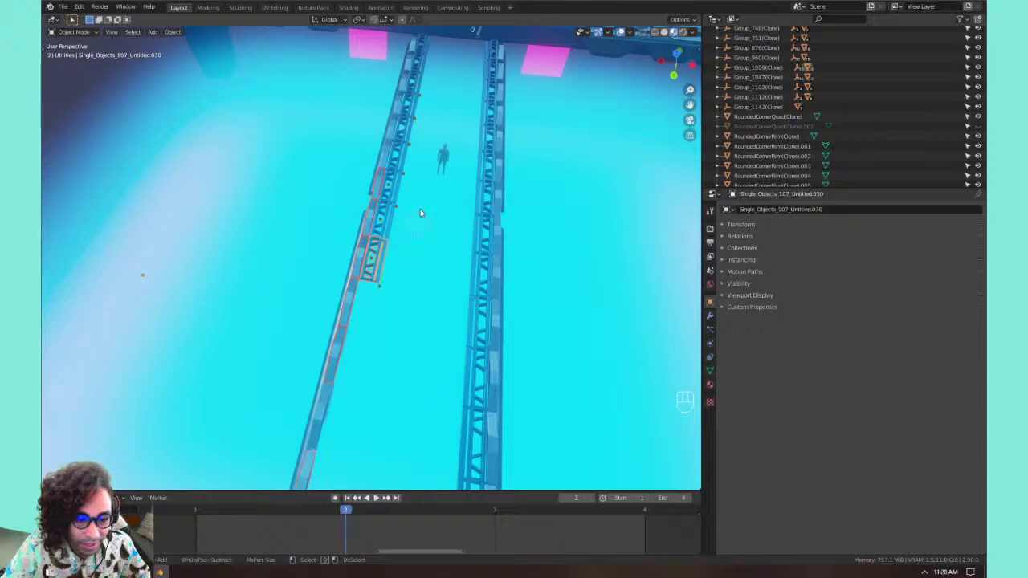
right_click(435, 139)
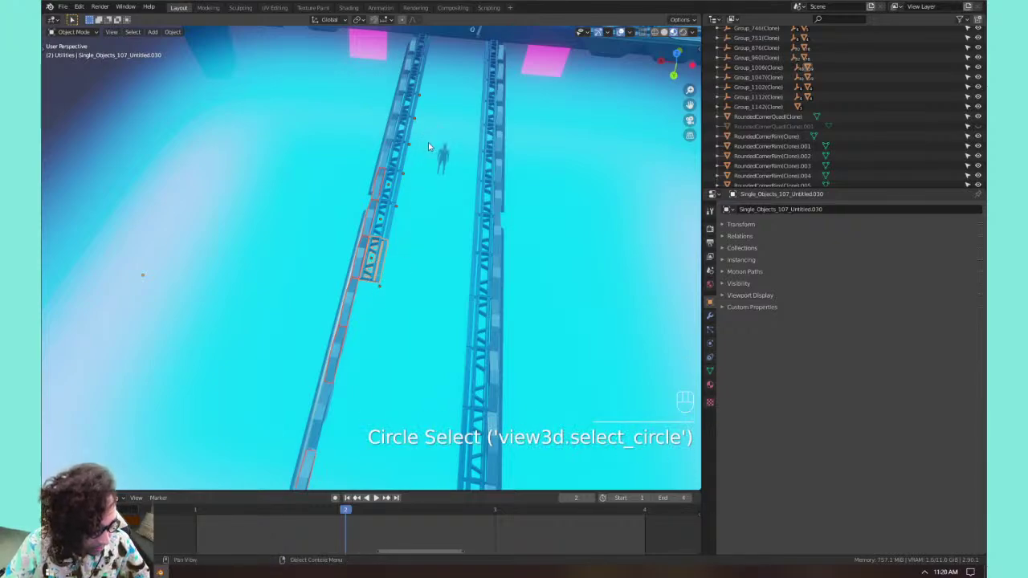
Try again to circle-select lattice segments, starting from a piece closer to the reactor end of the row.
left_click(410, 105)
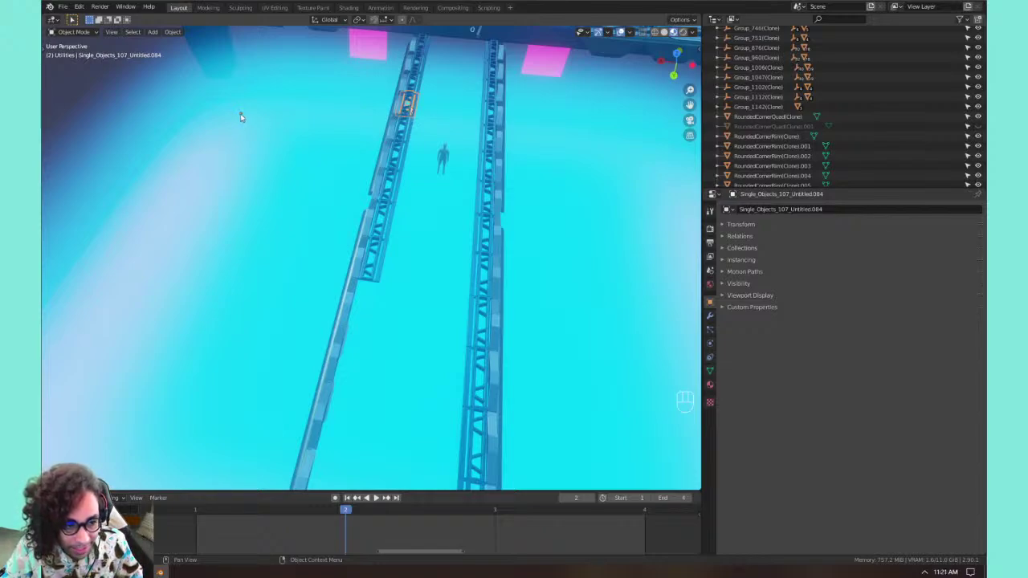
left_click(418, 109)
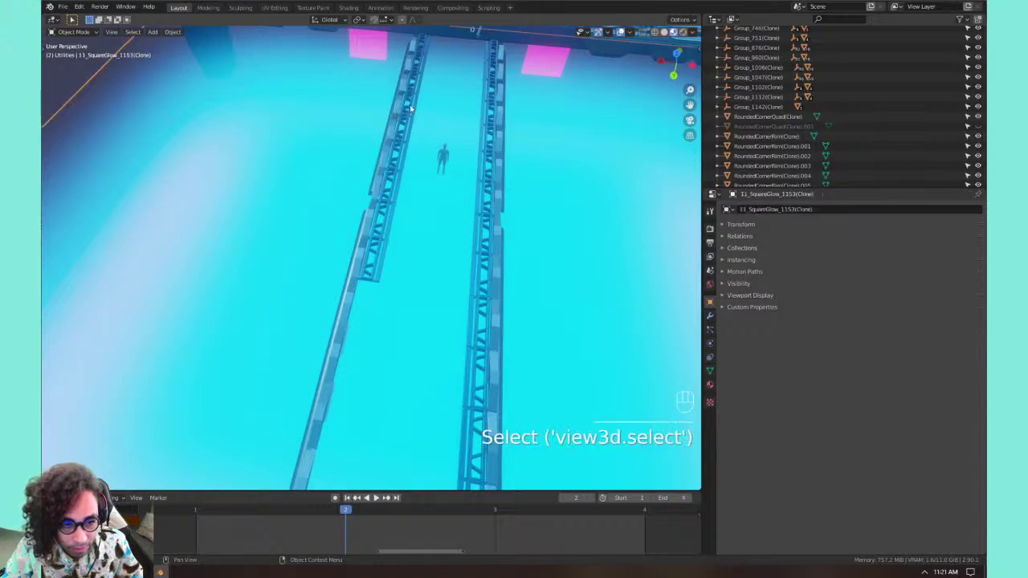
key("c")
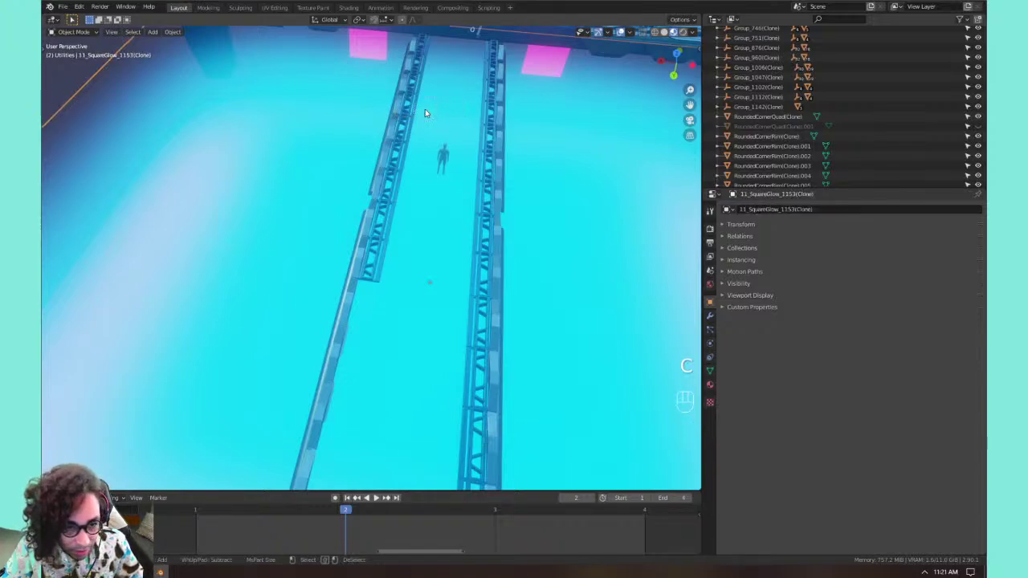
left_click(418, 106)
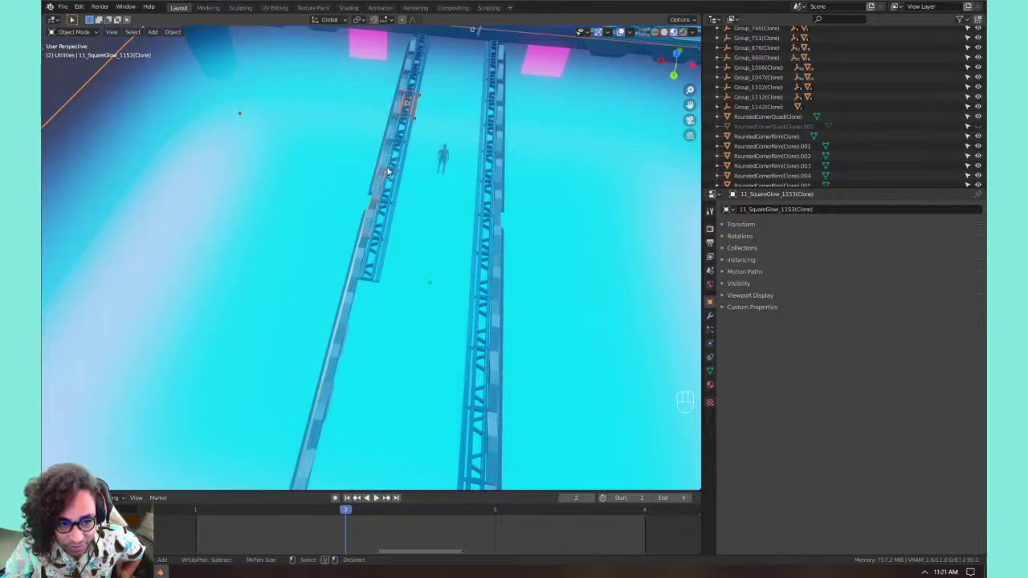
right_click(435, 118)
Hide the remaining lattice segments of that row individually, working from the reactor end back to the nearest piece.
left_click(424, 46)
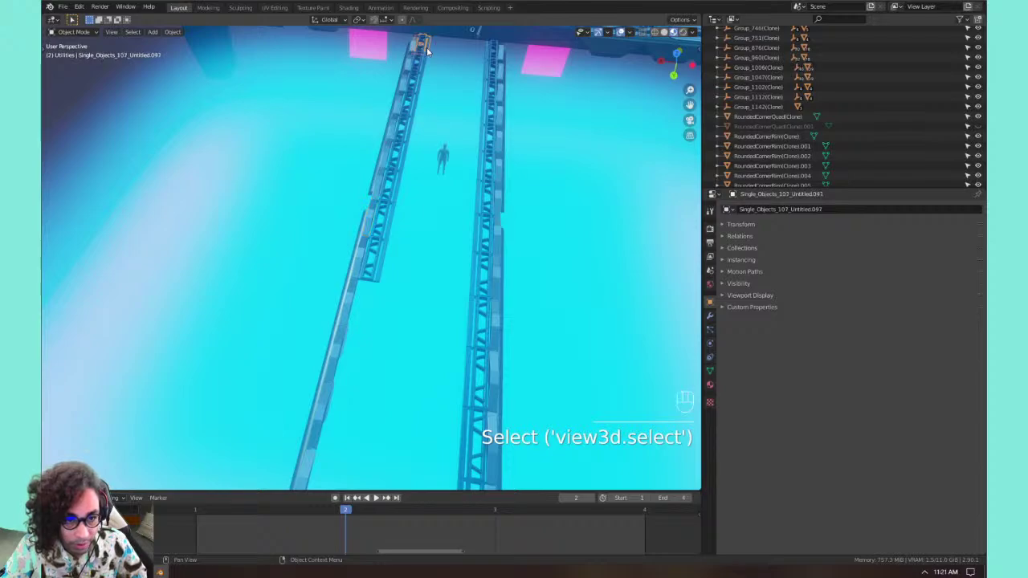
key("h")
key("h")
key("h")
key("h")
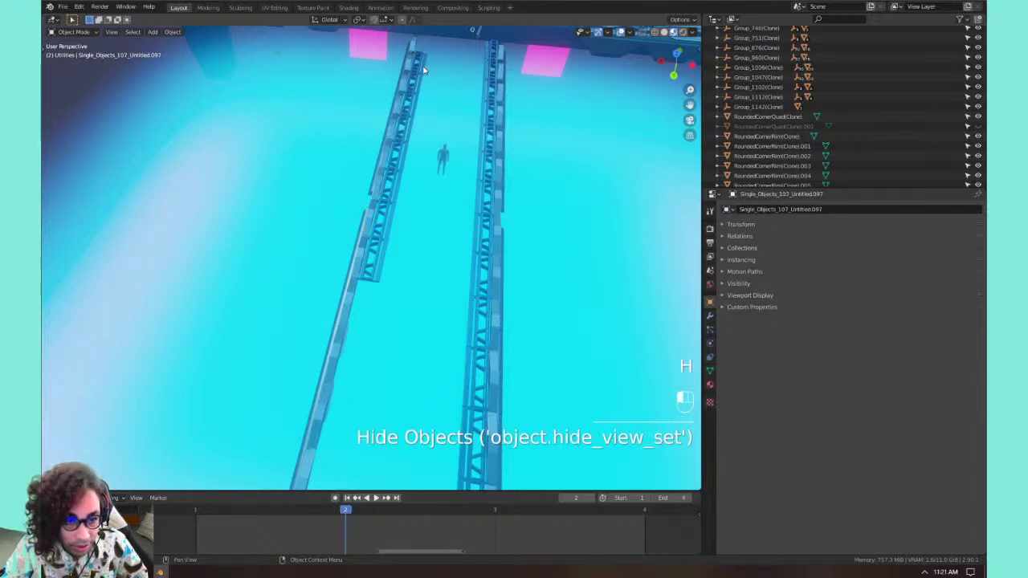
left_click(409, 128)
key("h")
left_click(401, 147)
key("h")
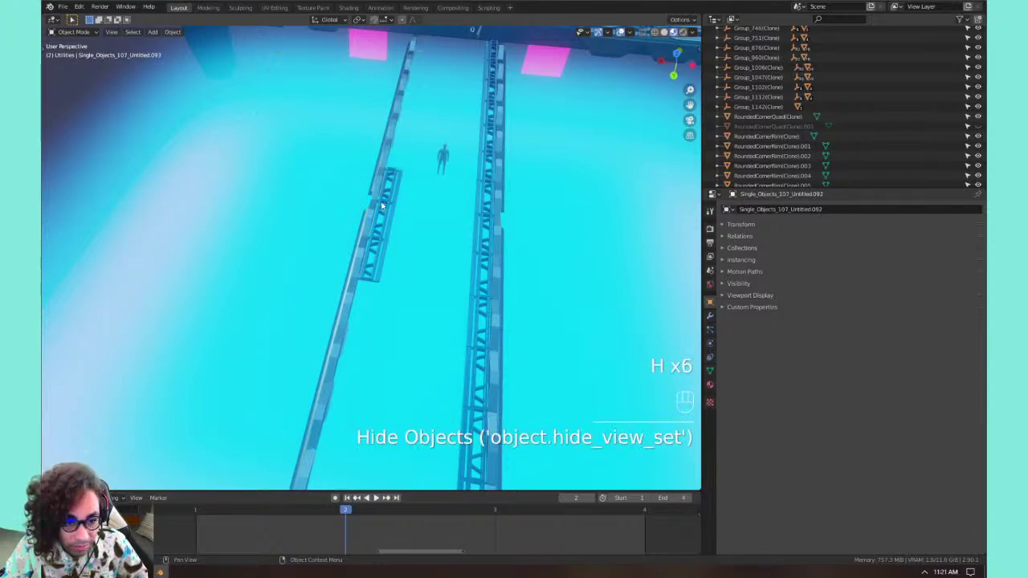
left_click(384, 206)
key("h")
left_click(386, 198)
key("h")
left_click(371, 255)
key("h")
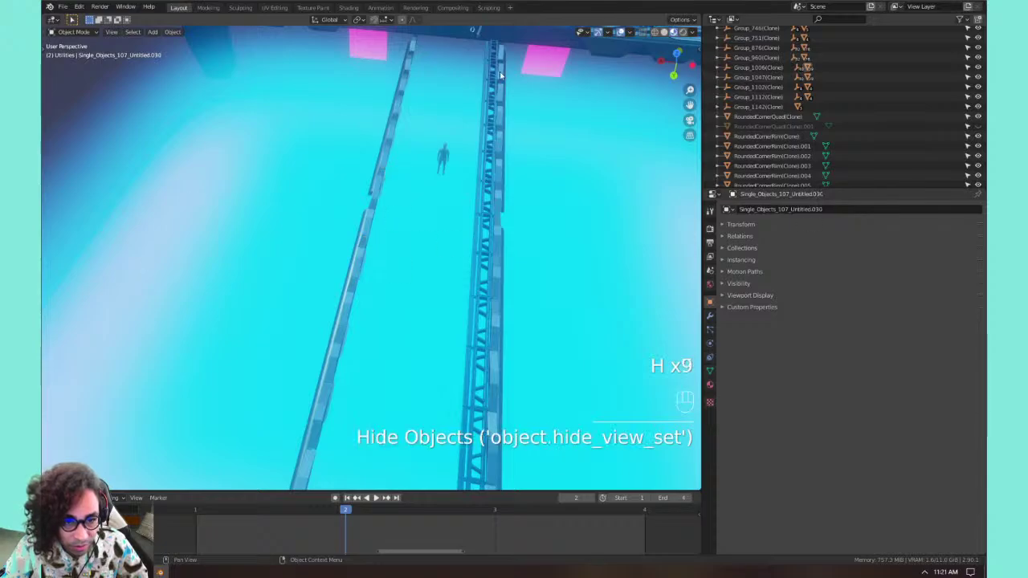
Hide the trapezoidal panels hanging under the walkway's edge at the reactor end.
middle_click_drag(372, 175, 449, 135, "shift")
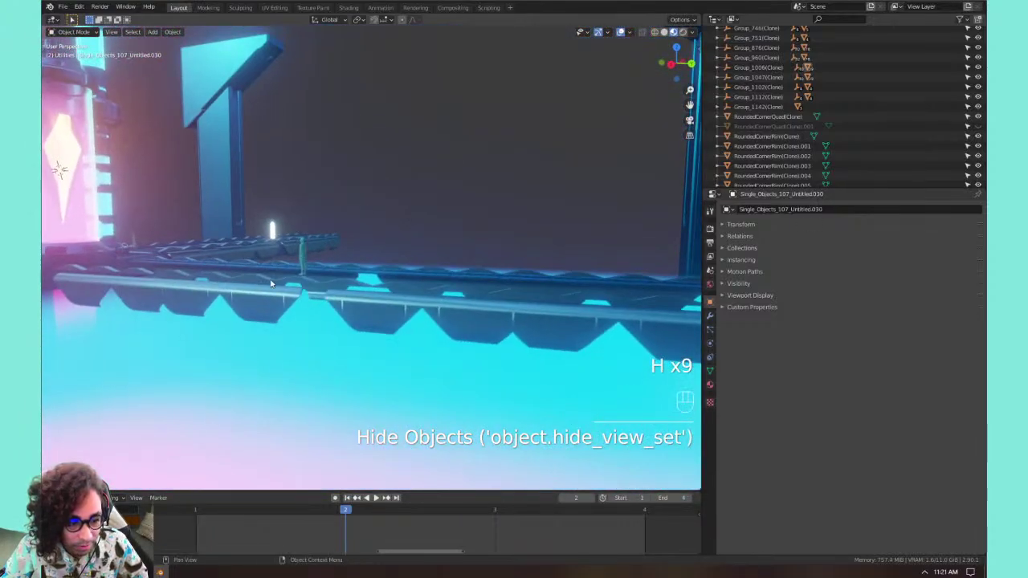
left_click(261, 300)
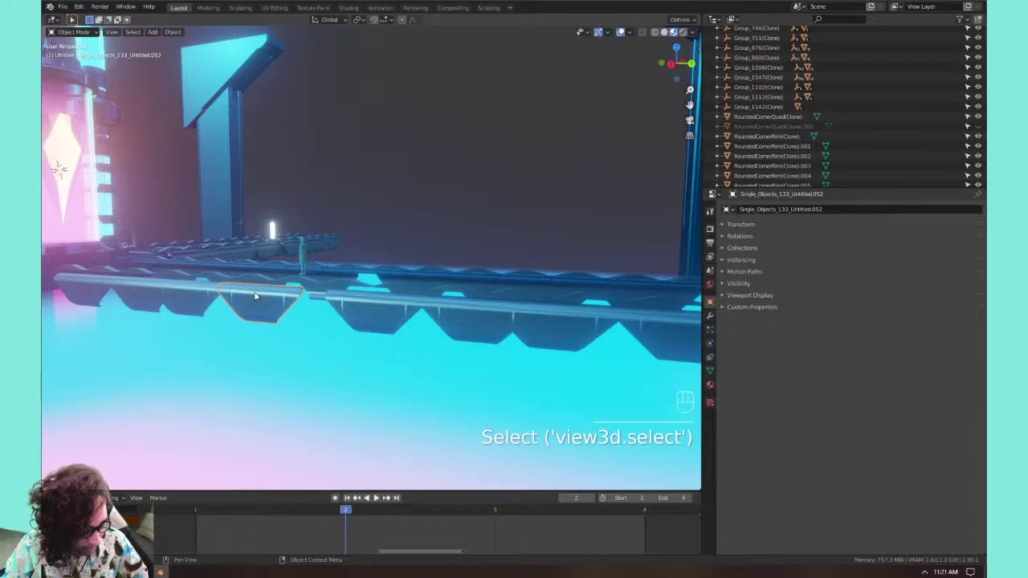
key("h")
left_click(188, 299)
key("h")
key("h")
left_click(90, 293)
key("h")
Hide the rest of the trapezoidal underside panels along the same edge, up to the walkway's open end.
scroll(353, 310, "down", 3)
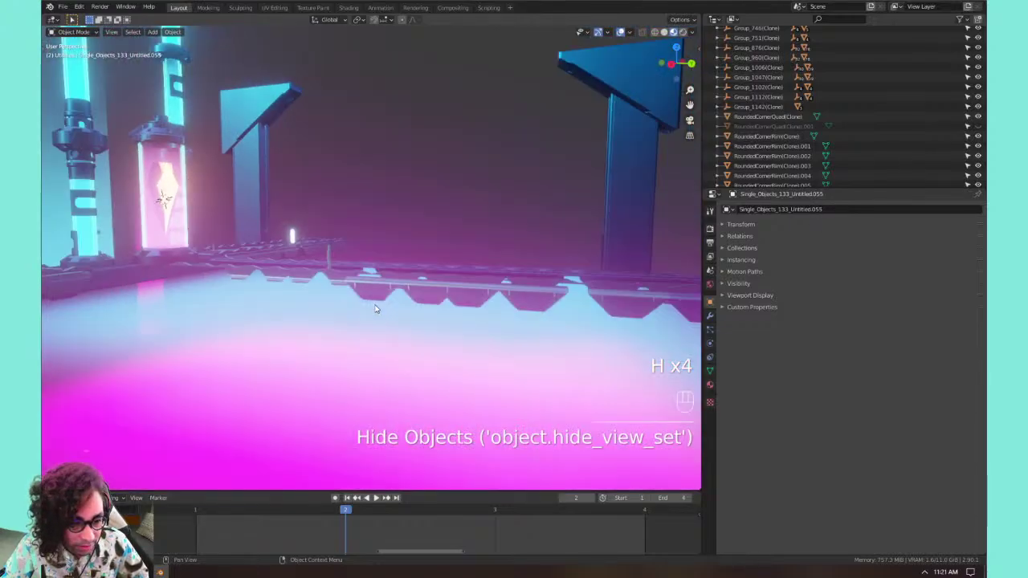
left_click(391, 297)
middle_click_drag(391, 297, 190, 296, "shift")
middle_click_drag(190, 295, 245, 330, "shift")
key("h")
left_click(304, 350)
key("h")
left_click(348, 346)
key("h")
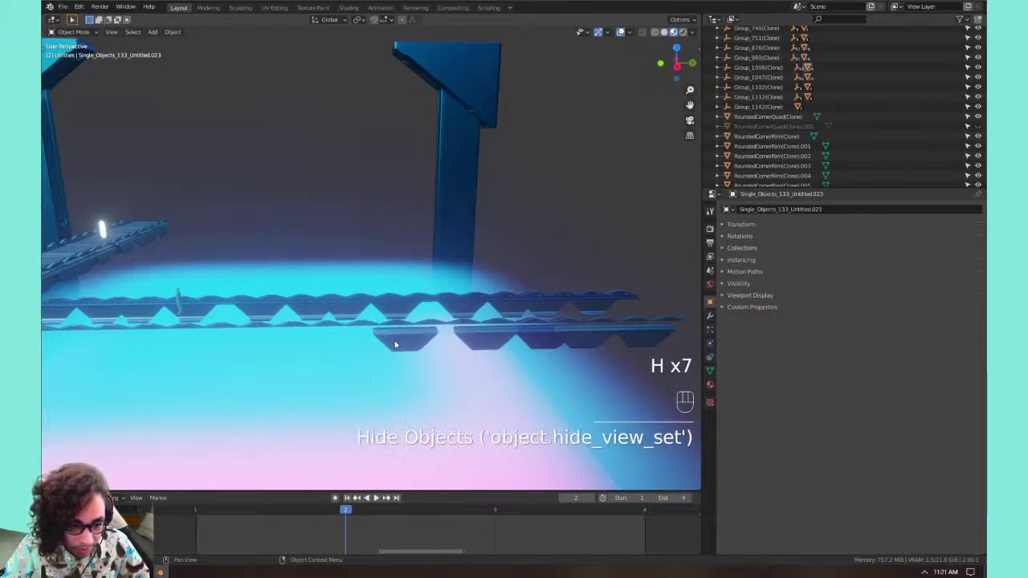
left_click(396, 344)
key("h")
left_click(491, 345)
key("h")
left_click(640, 335)
key("h")
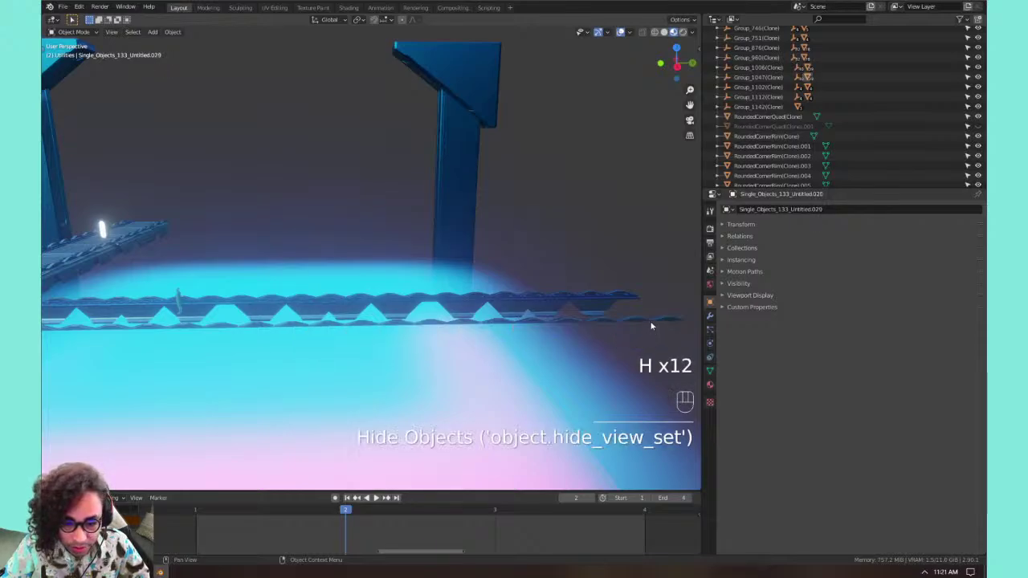
View the stripped walkway from above its open end and reveal all hidden objects.
middle_click_drag(652, 326, 407, 252)
scroll(406, 253, "down", 3)
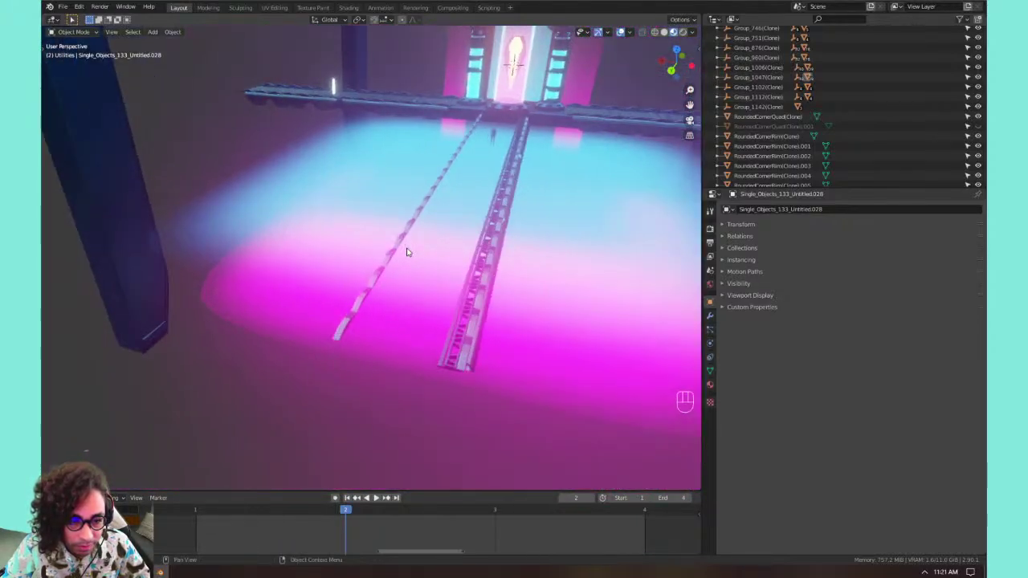
scroll(407, 252, "up", 2)
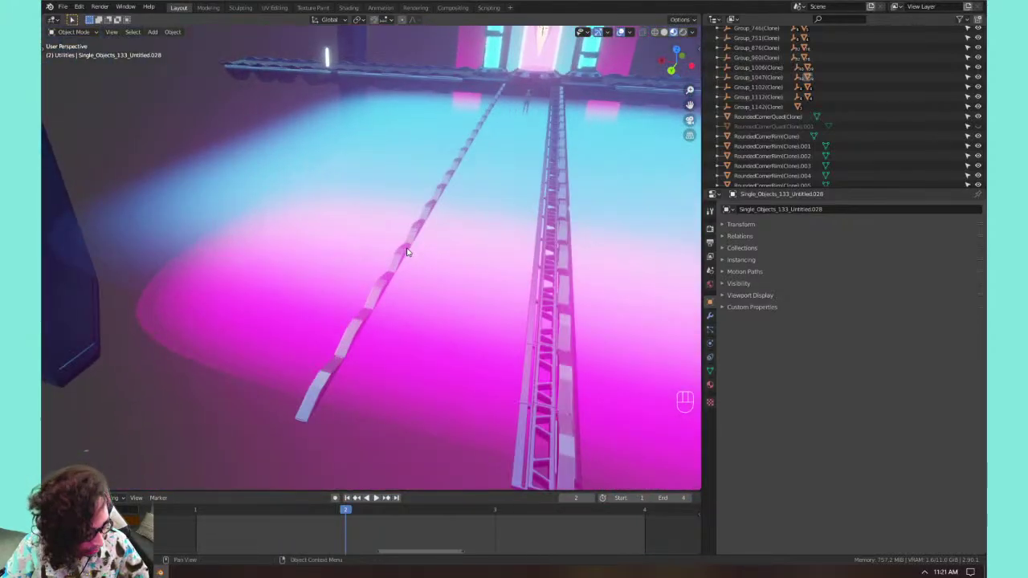
key("alt+h")
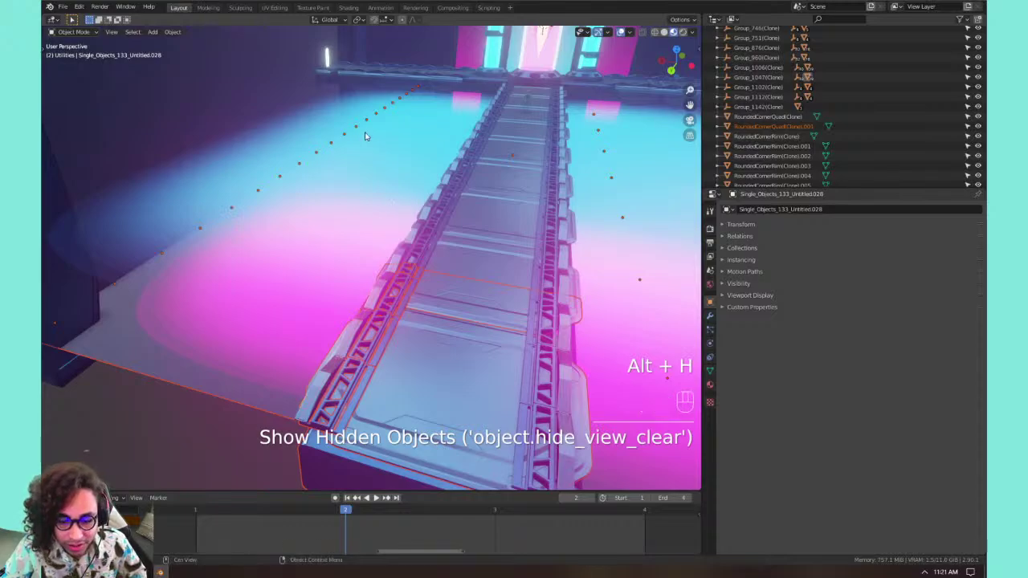
Try to multi-select the slim angled panels along one edge of the long walkway, starting from its open end.
middle_click_drag(365, 136, 337, 194, "shift")
middle_click_drag(337, 194, 358, 214, "shift")
scroll(366, 236, "down", 1)
middle_click_drag(376, 275, 379, 209, "shift")
left_click(369, 289)
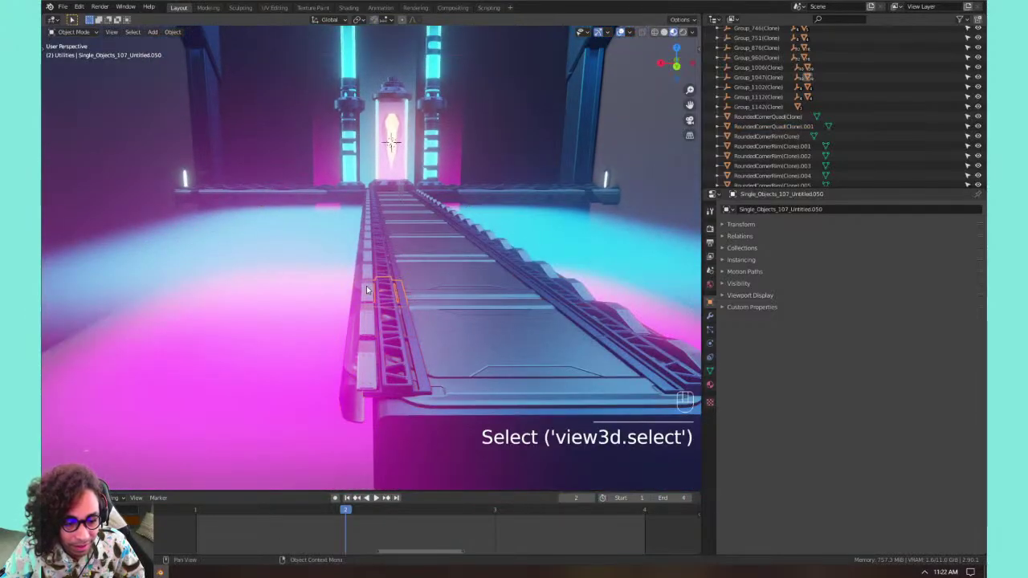
left_click(369, 363)
left_click(367, 326, "shift")
left_click(366, 297, "shift")
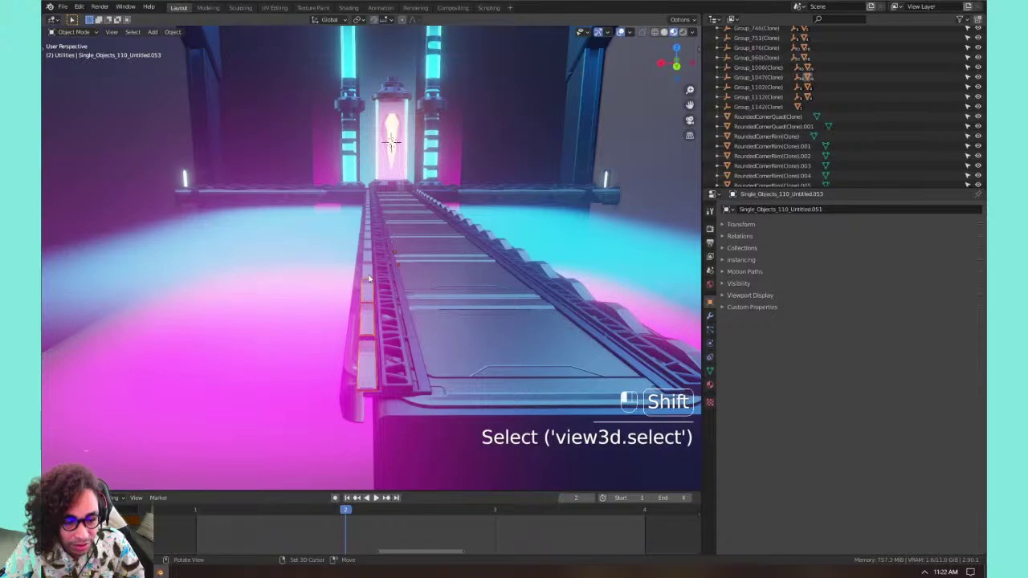
left_click(367, 272, "shift")
left_click(367, 257, "shift")
left_click(367, 247, "shift")
left_click(367, 234, "shift")
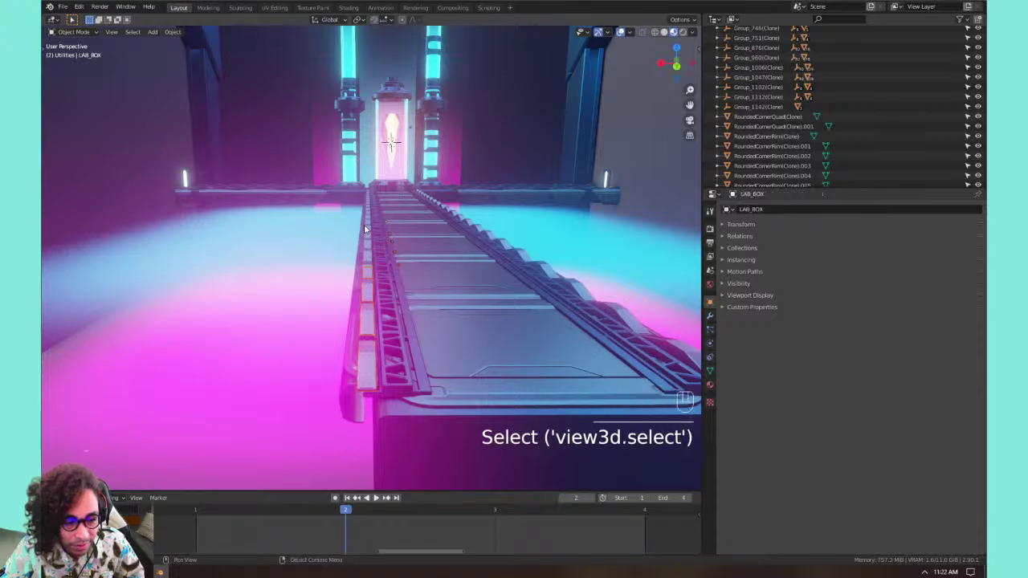
middle_click_drag(367, 229, 380, 282, "shift")
key("ctrl+z")
Hide the LAB_BOX enclosing the scene so walkway pieces can be selected without catching it.
left_click(503, 274)
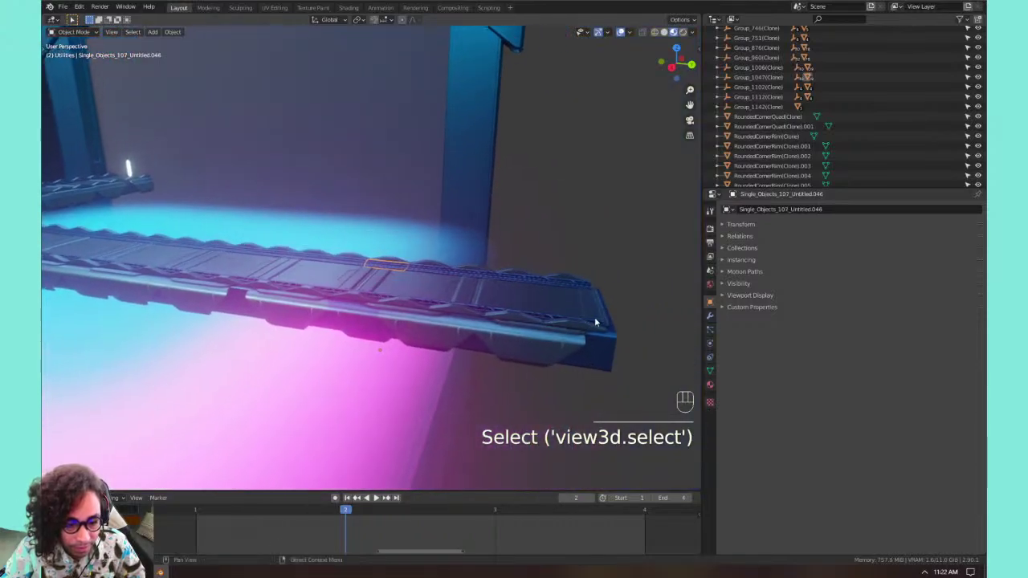
left_click(474, 215)
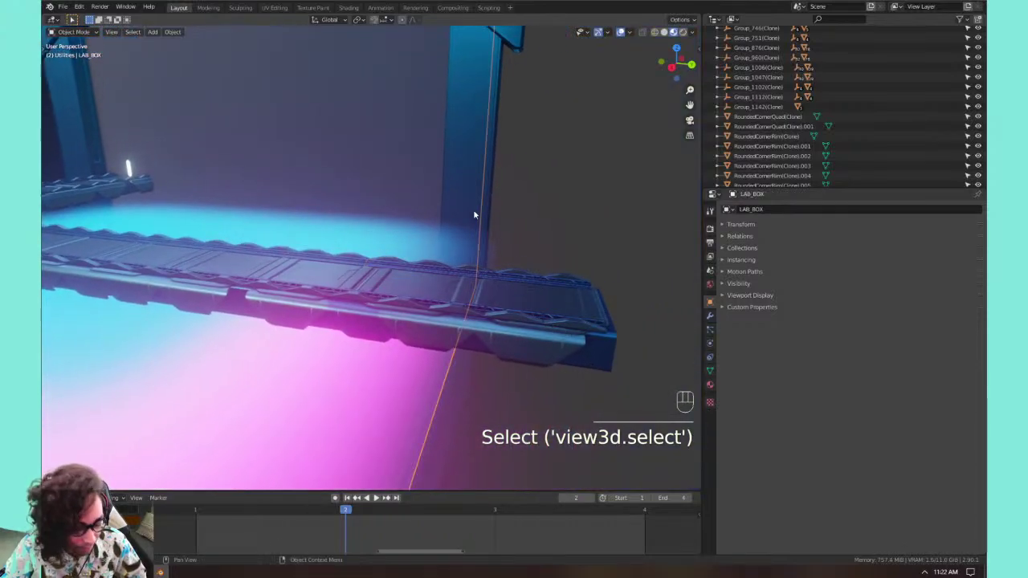
key("h")
Multi-select the angled trim panels along the walkway's near edge, starting at the open end and working toward the reactor.
left_click(570, 326, "shift")
left_click(507, 321, "shift")
left_click(449, 311, "shift")
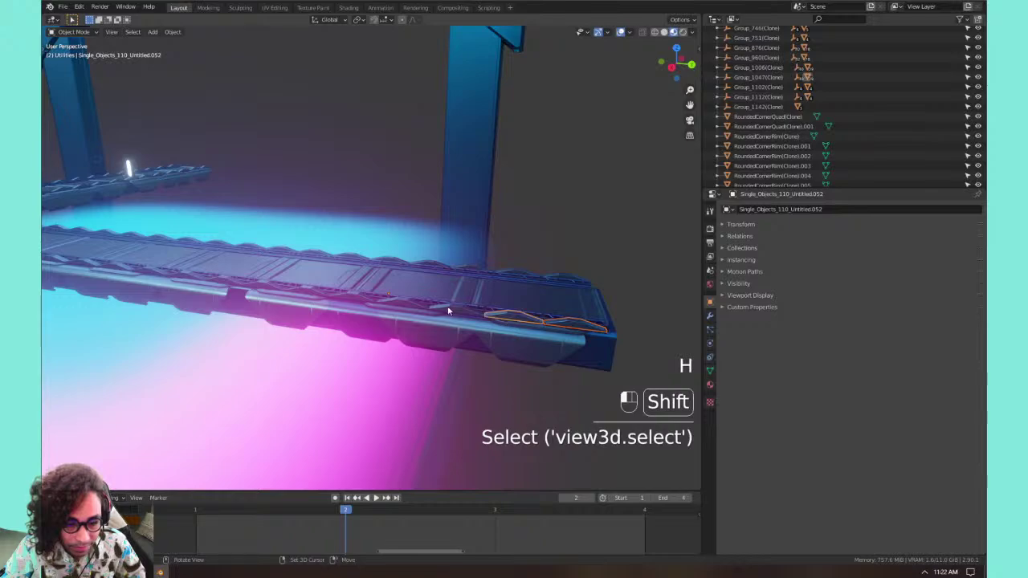
left_click(408, 308, "shift")
left_click(345, 292, "shift")
middle_click_drag(345, 292, 645, 350, "shift")
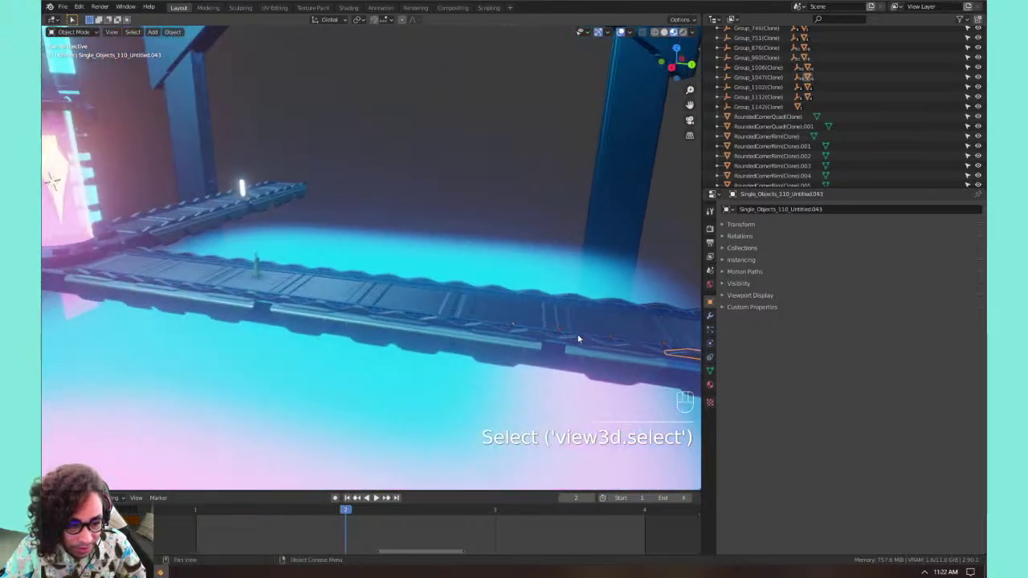
left_click(617, 343, "shift")
left_click(562, 343, "shift")
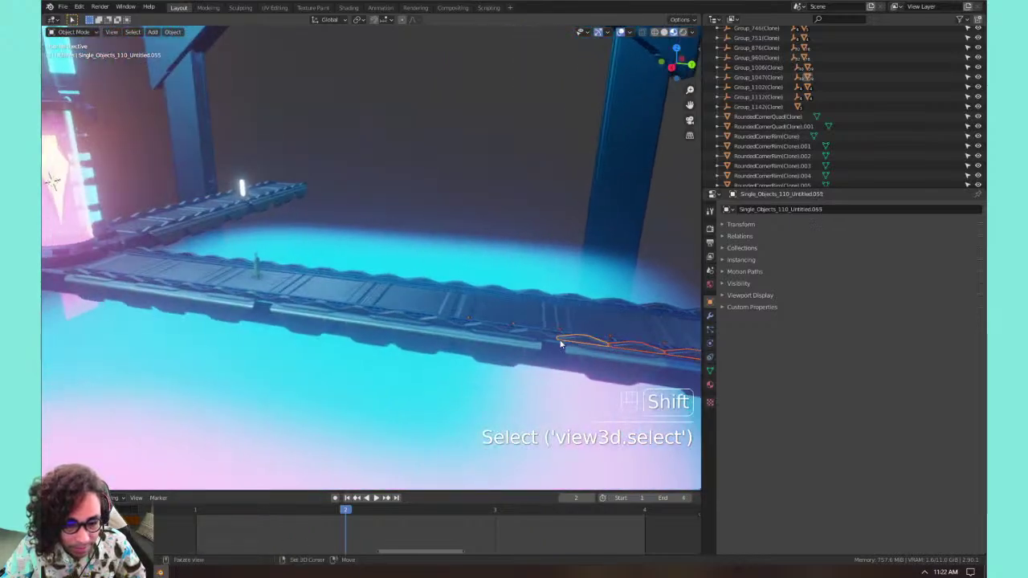
Extend the selection with the remaining near-edge trim panels up to the reactor end of the walkway.
left_click(518, 333, "shift")
left_click(470, 326, "shift")
left_click(437, 321, "shift")
left_click(390, 317, "shift")
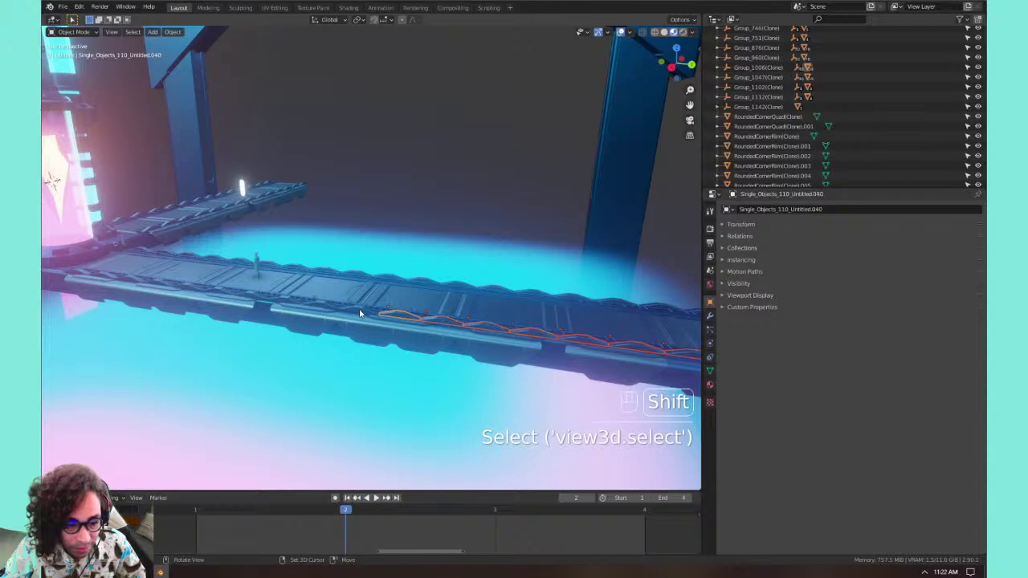
left_click(359, 313, "shift")
left_click(315, 304, "shift")
left_click(258, 298, "shift")
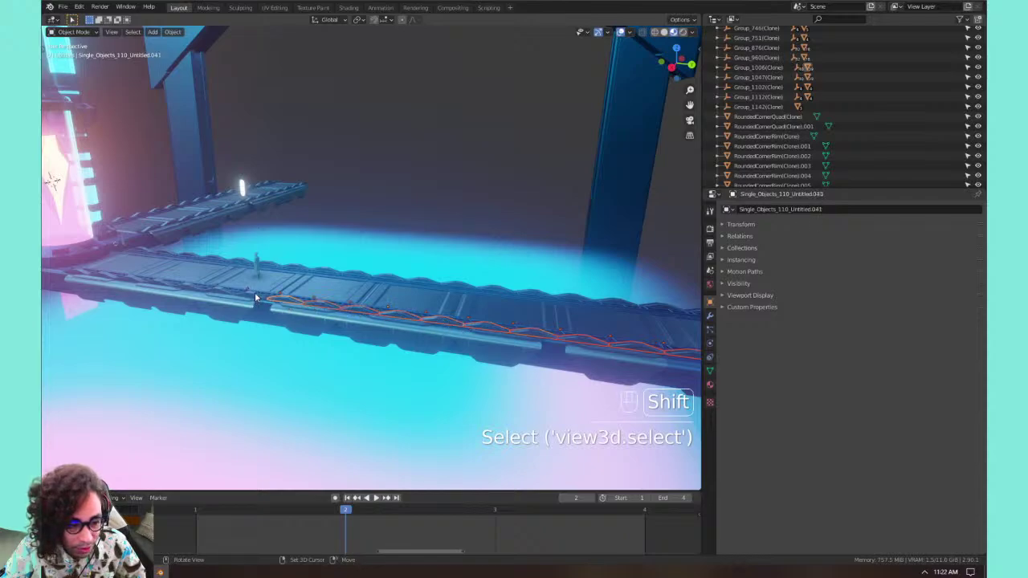
left_click(208, 289, "shift")
left_click(160, 287, "shift")
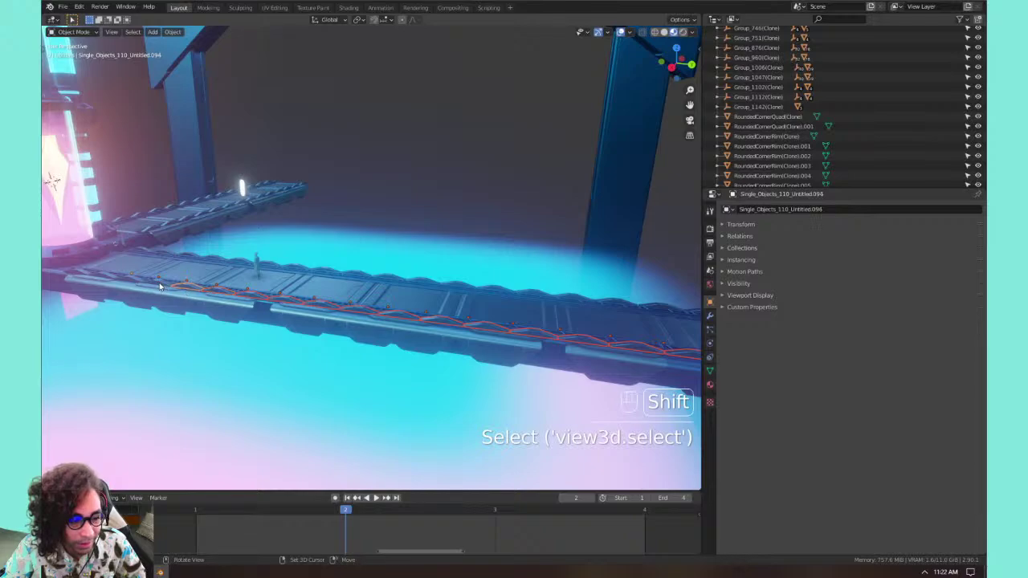
left_click(133, 287, "shift")
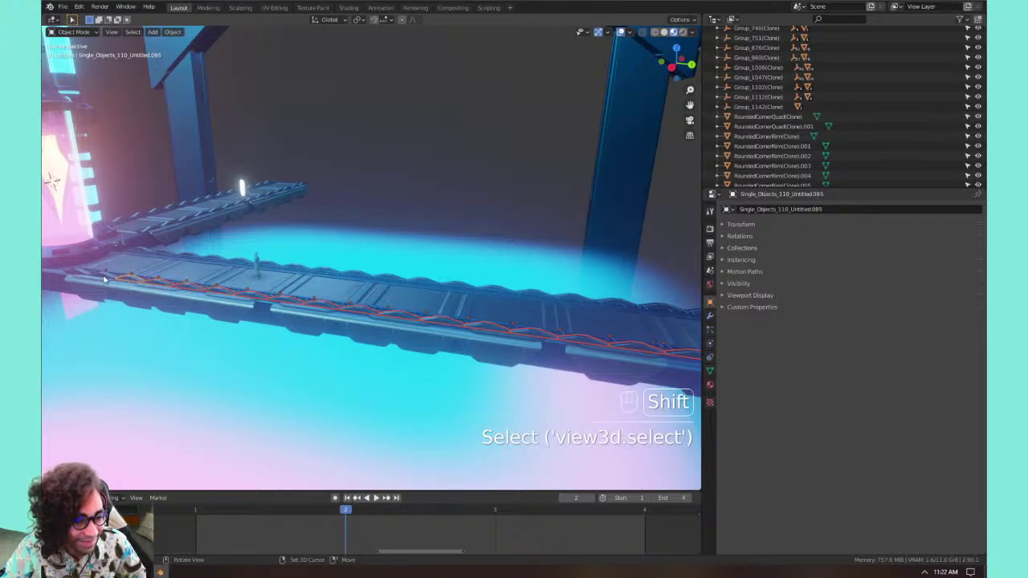
left_click(103, 278, "shift")
left_click(77, 274, "shift")
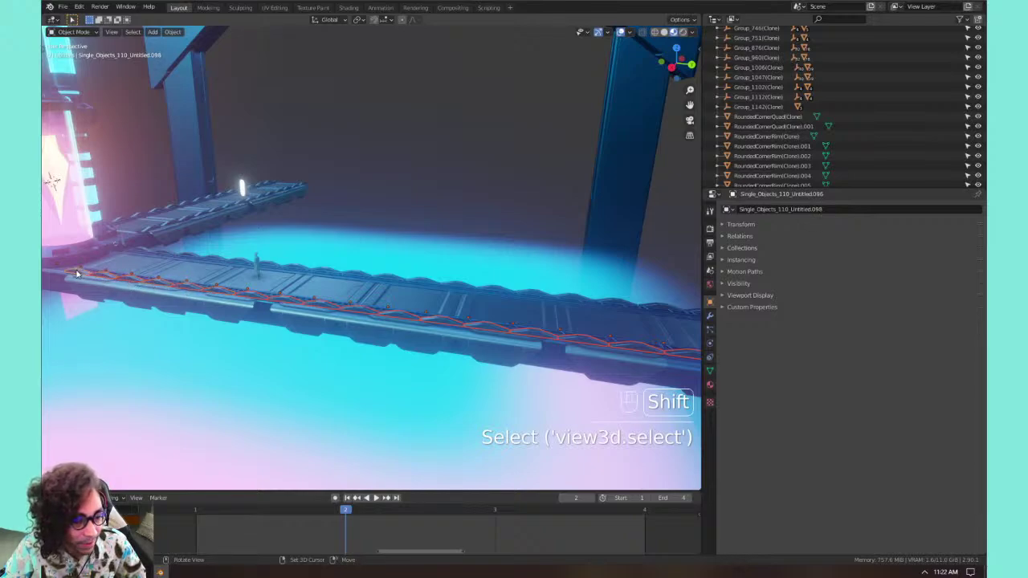
Try to add the opposite edge's trim pieces at the reactor end to the selection and return to the start of the object list.
left_click(164, 255, "shift")
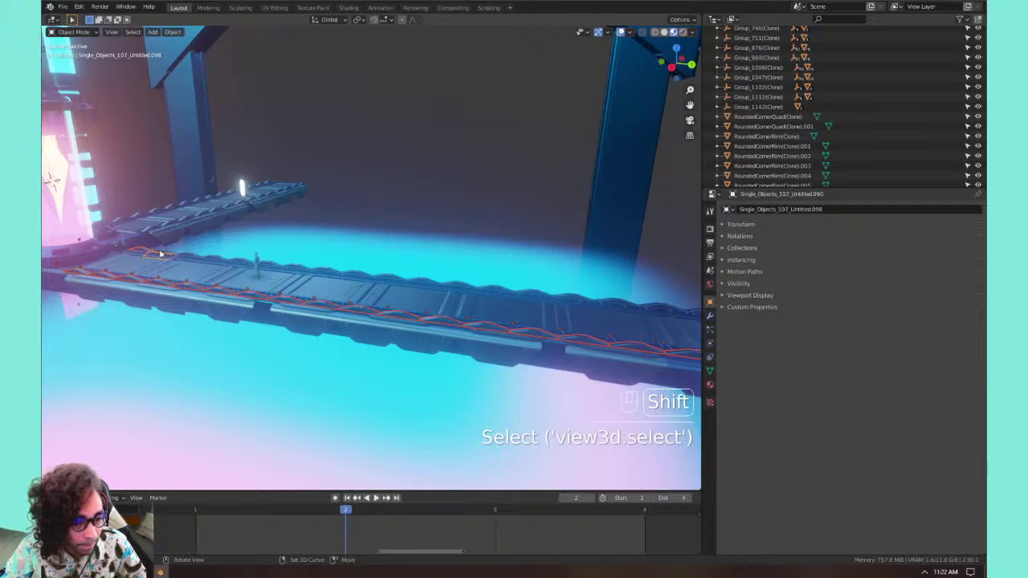
left_click(162, 256, "shift")
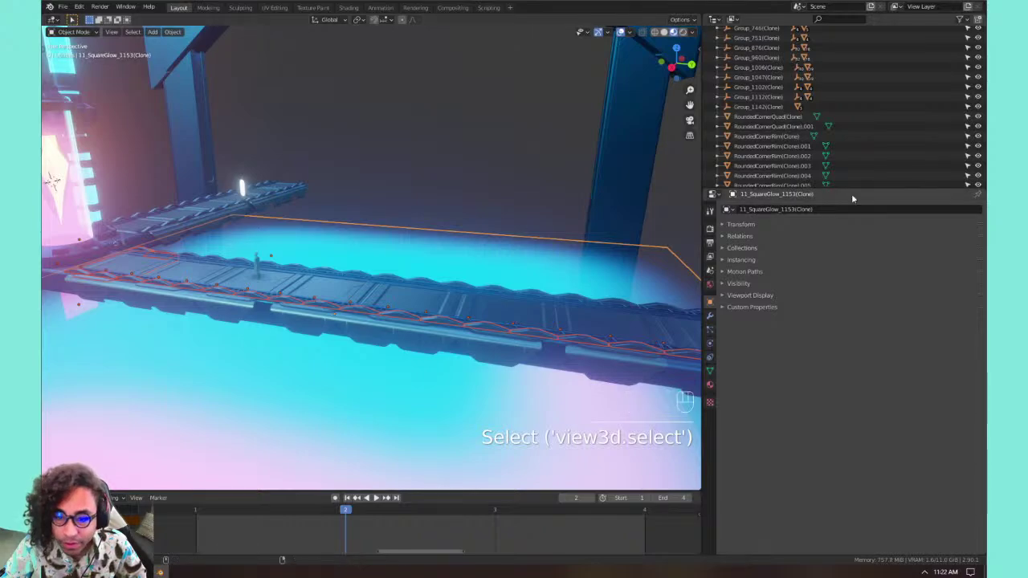
scroll(847, 152, "up", 5)
scroll(847, 151, "up", 5)
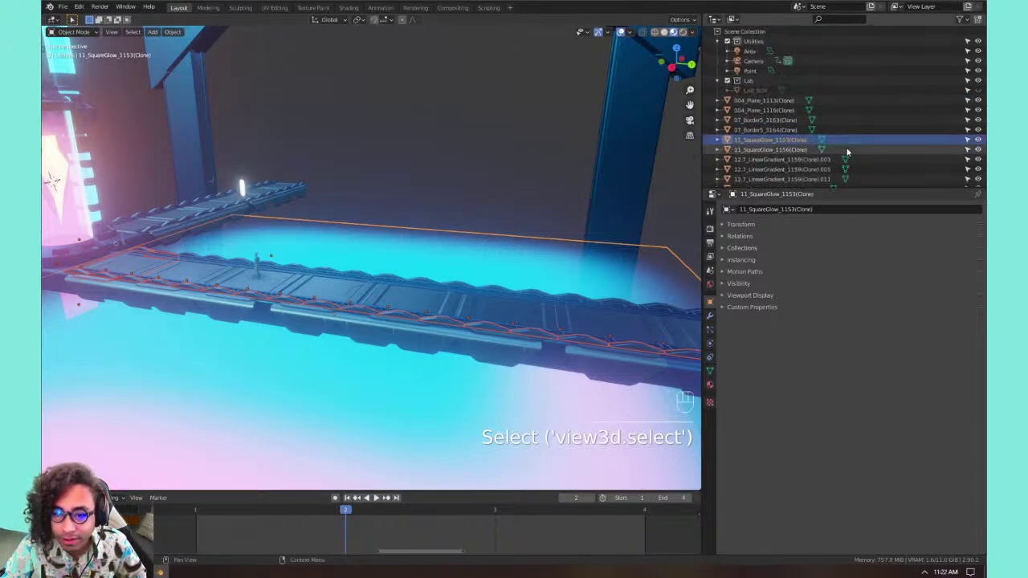
Select sample trim, lattice and underside pieces of the walkways and locate the main walkway's pieces in the object hierarchy.
left_click(264, 184)
middle_click_drag(453, 269, 346, 252, "shift")
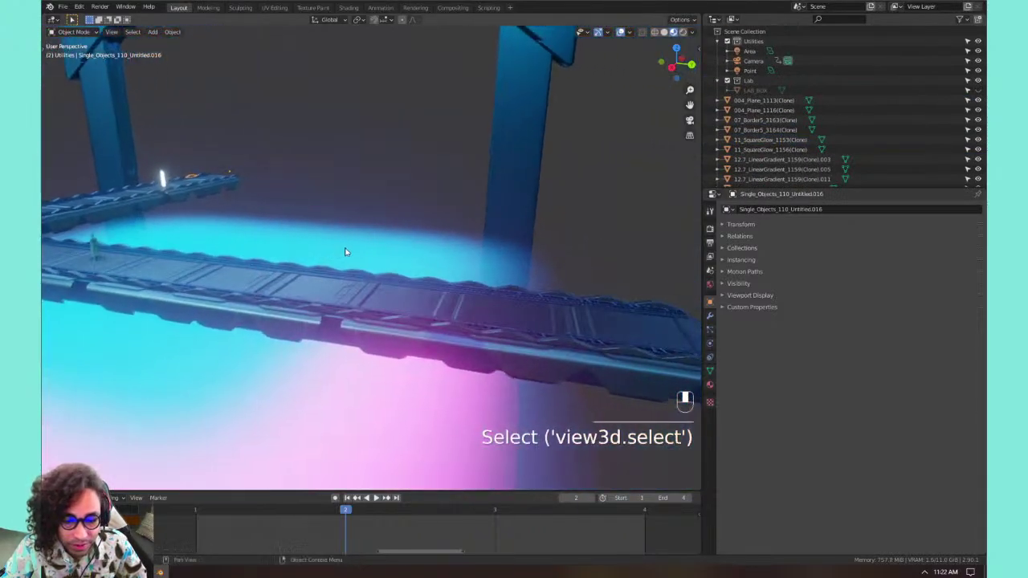
left_click(518, 336)
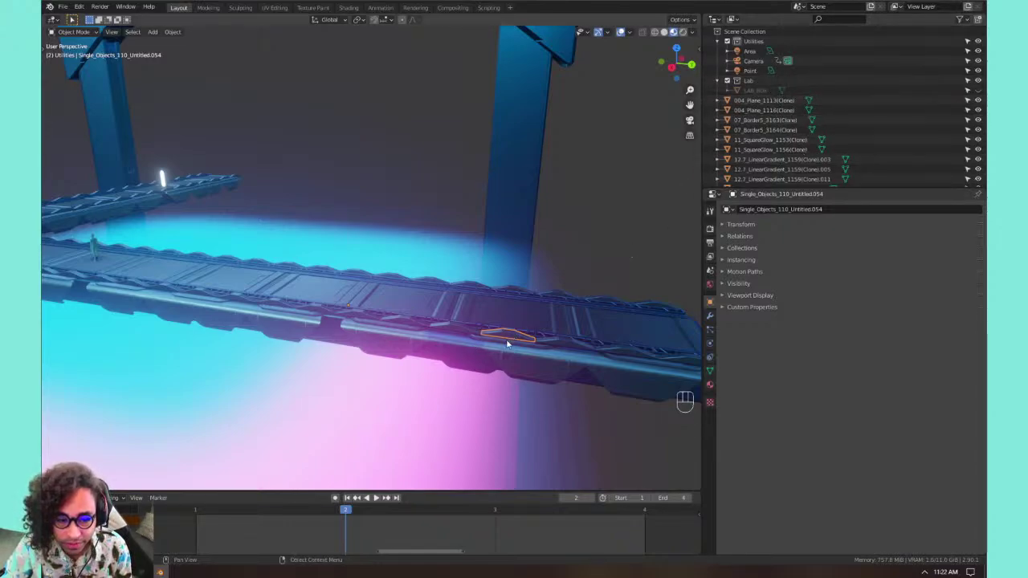
left_click(463, 325)
key("KP_Decimal")
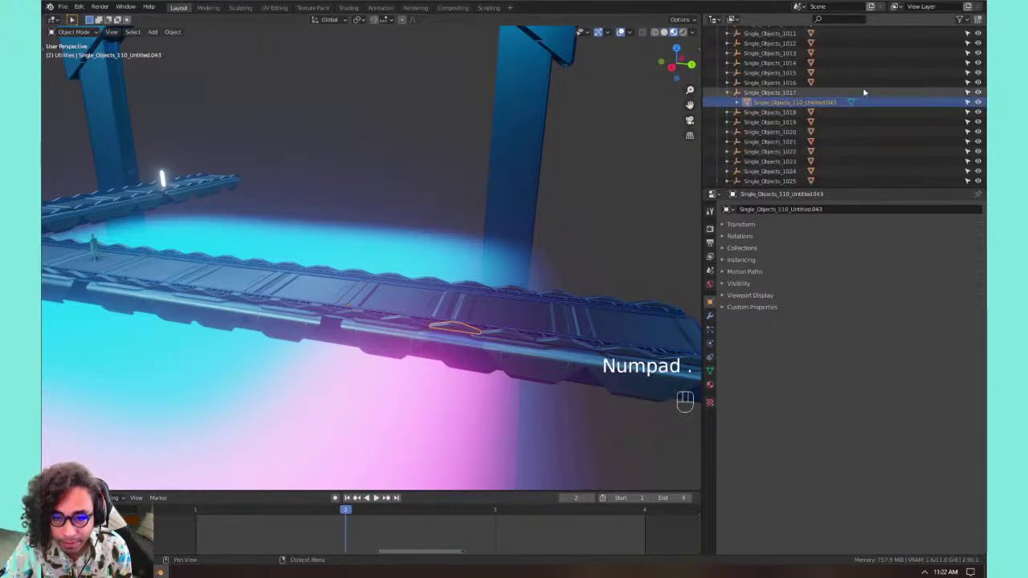
left_click(160, 283)
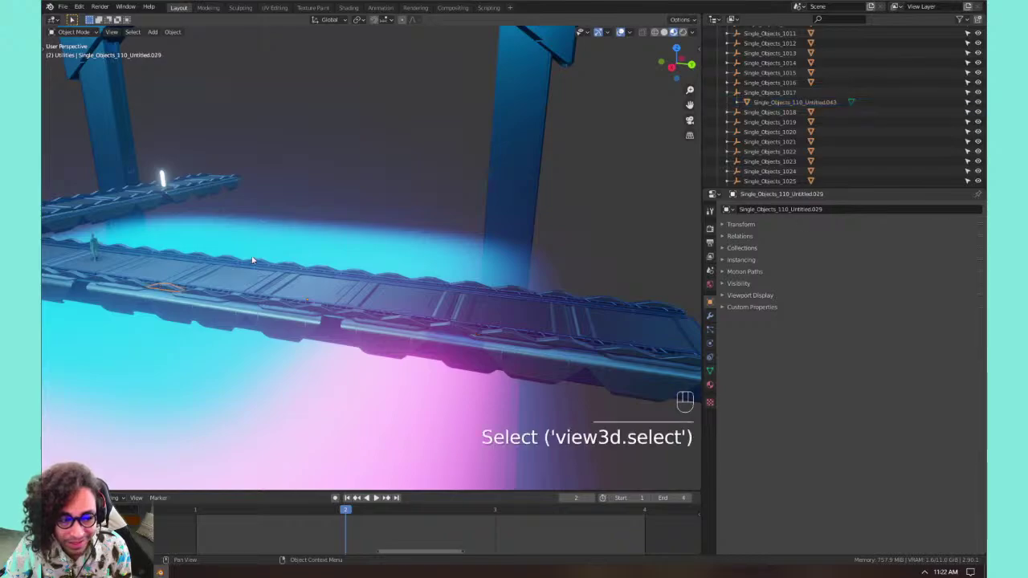
key("KP_Decimal")
left_click(228, 267)
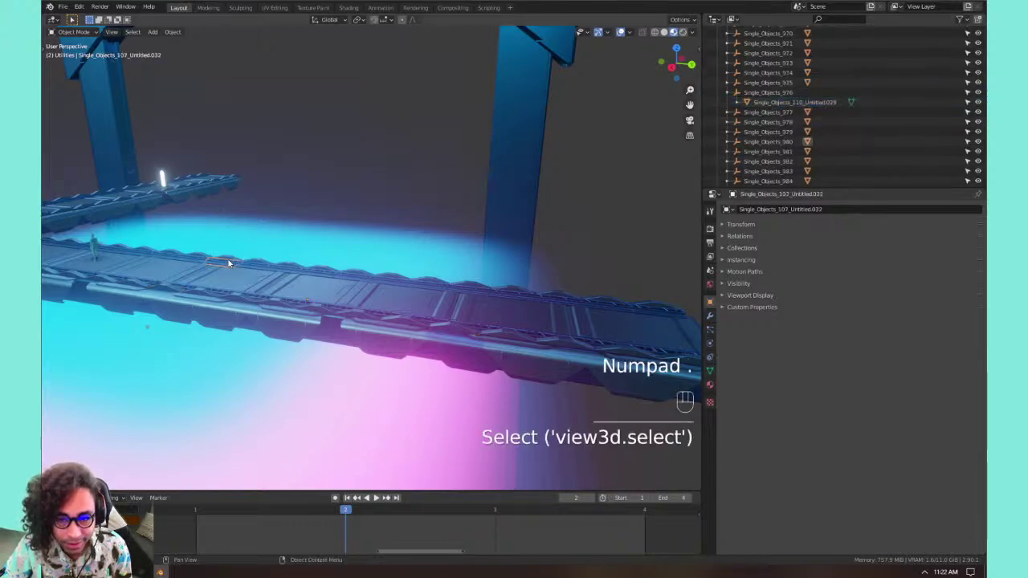
key("KP_Decimal")
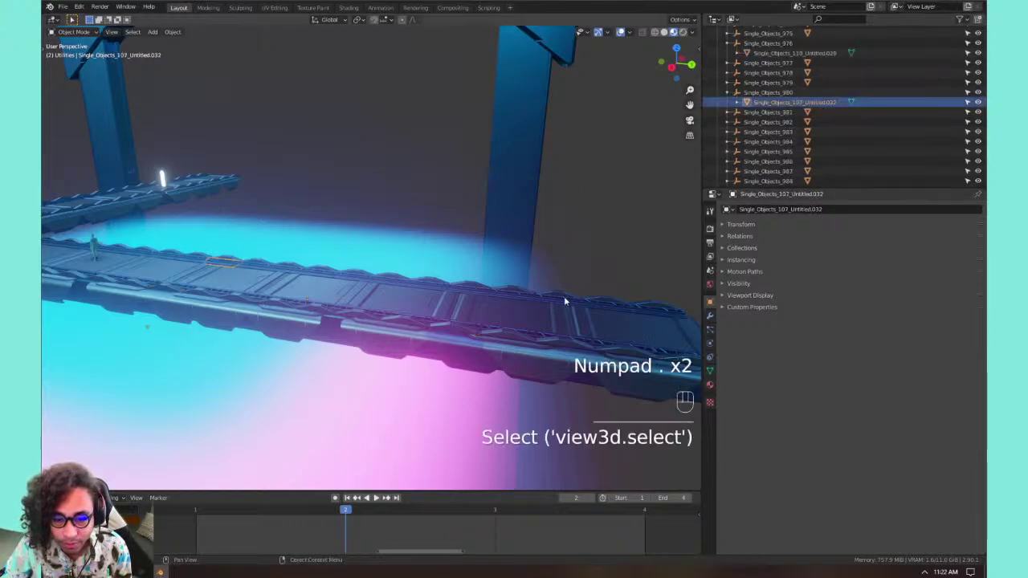
left_click(534, 362)
key("KP_Decimal")
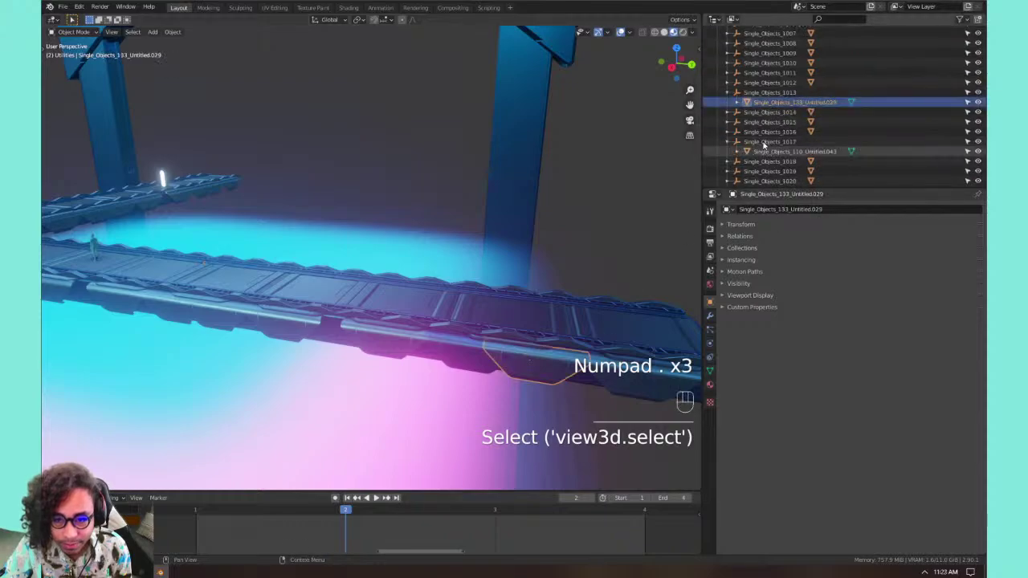
Multi-select the near-edge trim panels again from the walkway's open end toward the reactor.
left_click(395, 273)
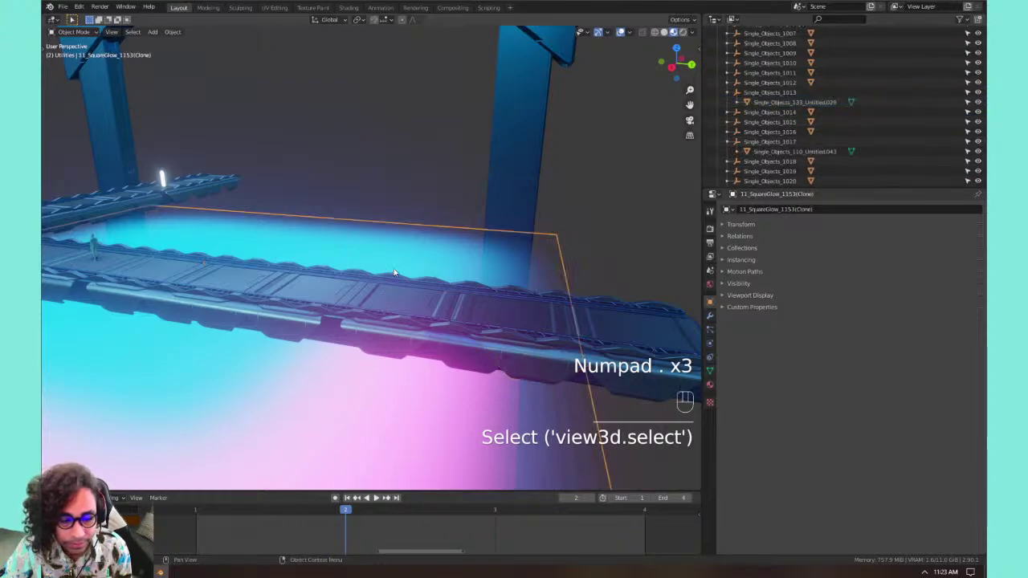
left_click(574, 305)
left_click(679, 360)
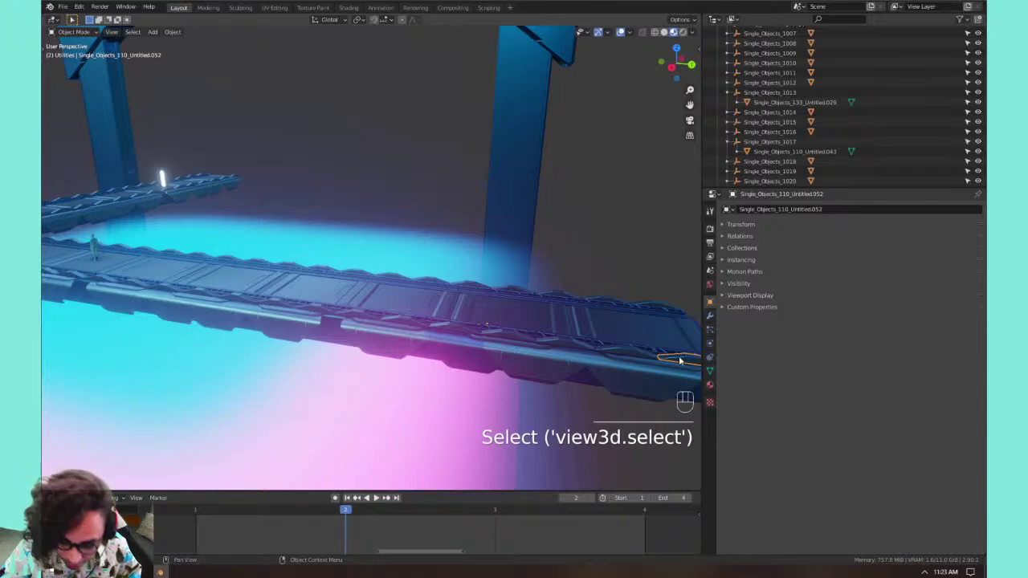
left_click(598, 347, "shift")
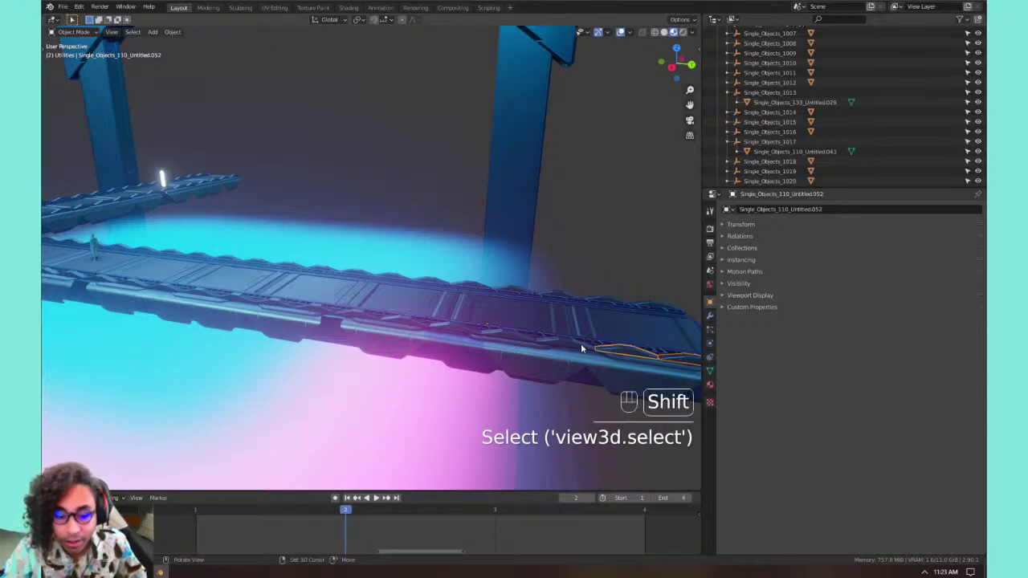
left_click(442, 341, "shift")
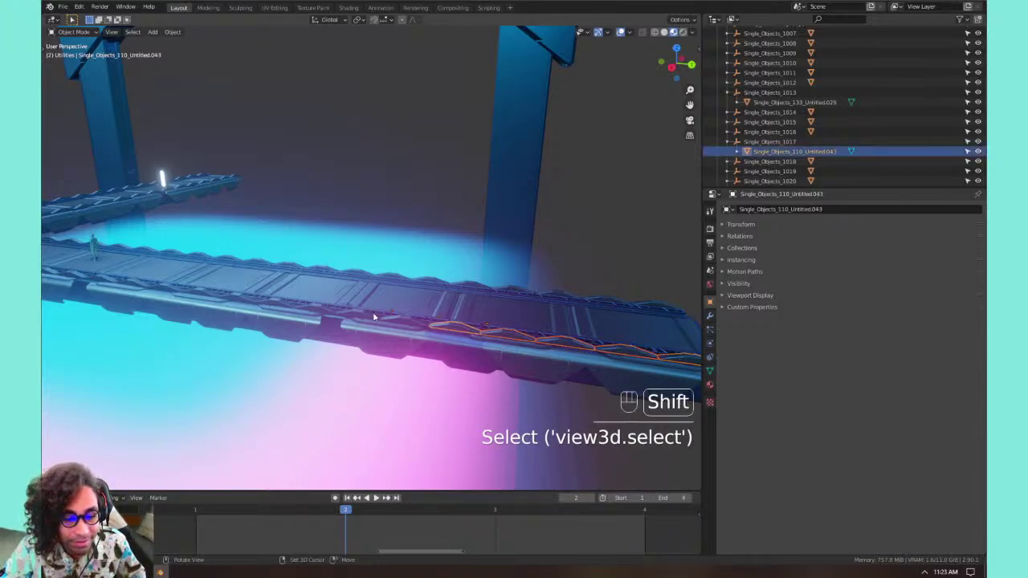
left_click(394, 324, "shift")
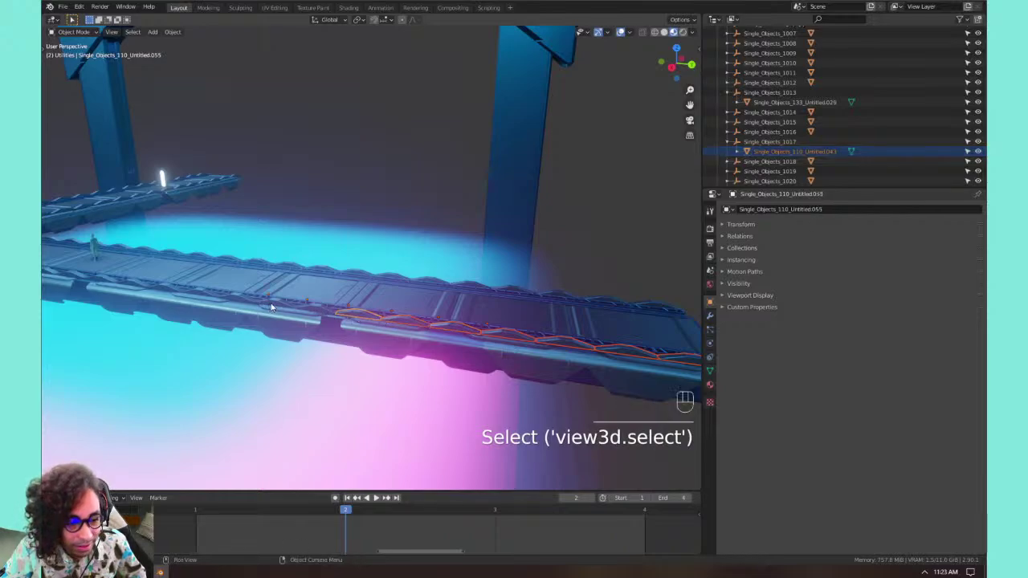
View the whole scene from above the walkway's open end and hide the large cyan and magenta floor glow planes.
scroll(271, 307, "down", 5)
middle_click_drag(476, 321, 353, 376)
middle_click_drag(353, 376, 363, 340, "shift")
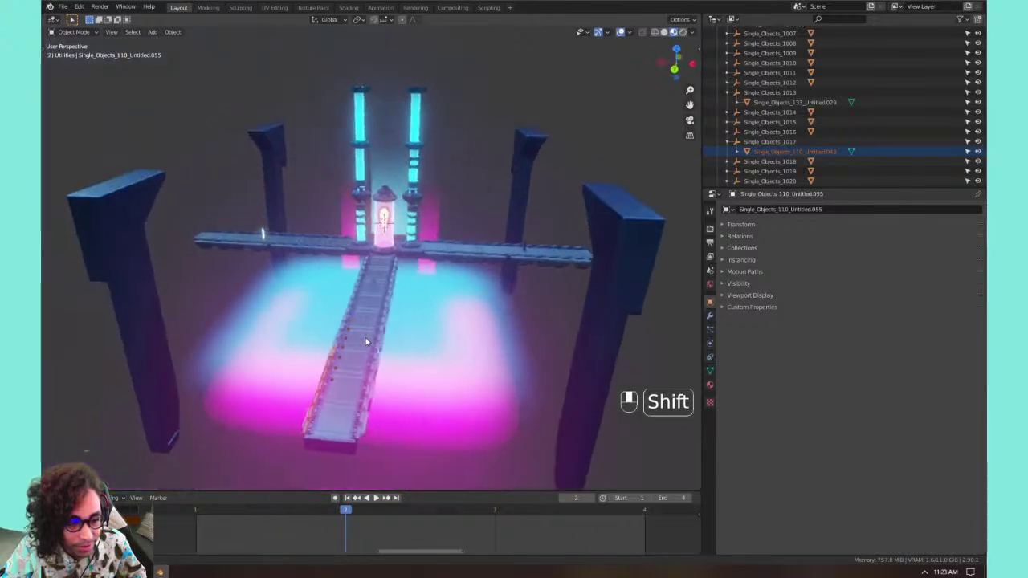
left_click(400, 272)
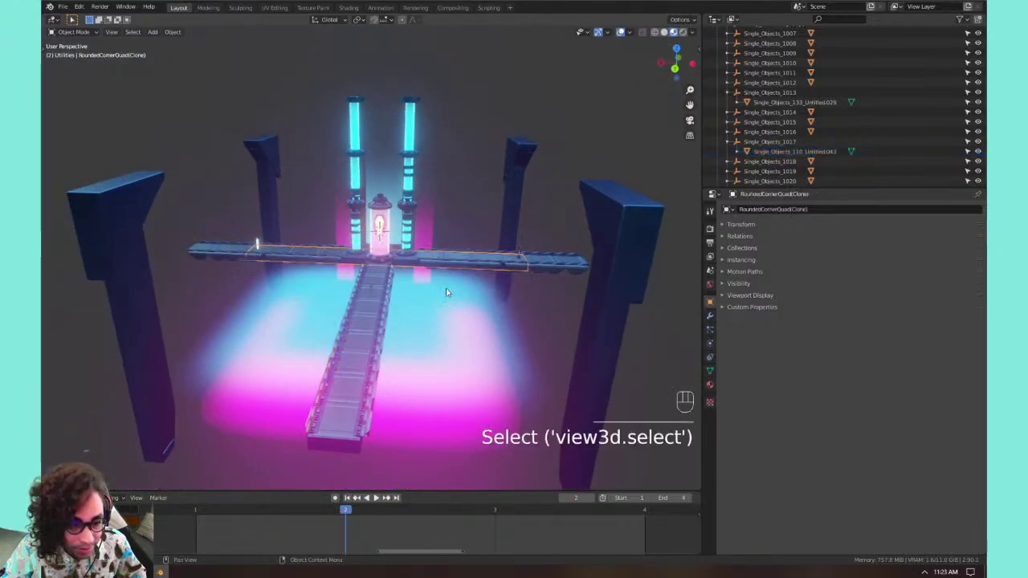
left_click(429, 334)
key("h")
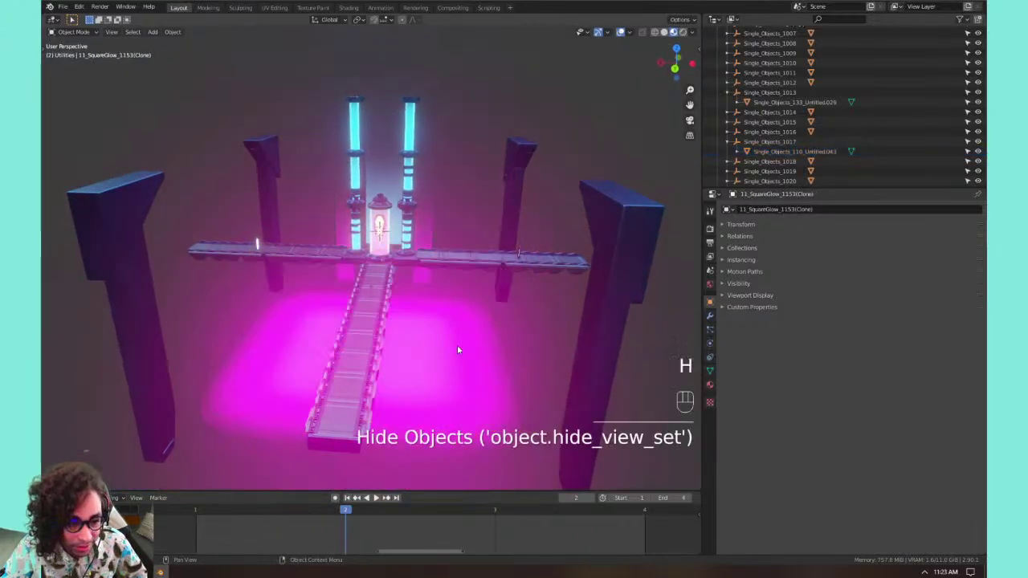
key("h")
Hide the pink glow panel beside the right-hand light column and the glowing middle pieces of that column.
left_click(428, 207)
key("h")
left_click(412, 179)
key("h")
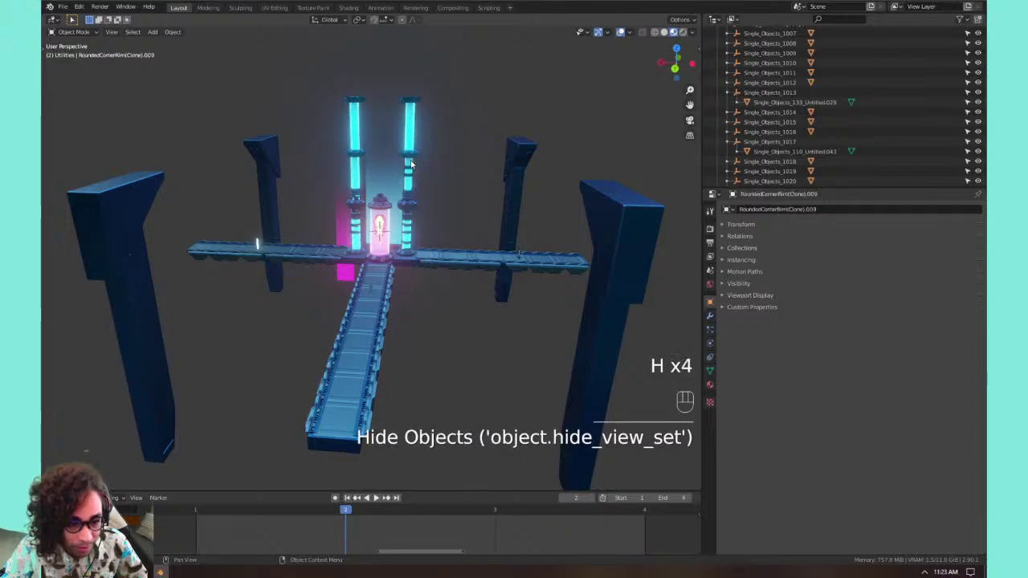
left_click(411, 170)
key("h")
key("h")
left_click(410, 155)
key("h")
key("h")
key("h")
Hide the right rear support pillar with its top bracket, plus the brackets on the two front pillars.
left_click(531, 160)
key("h")
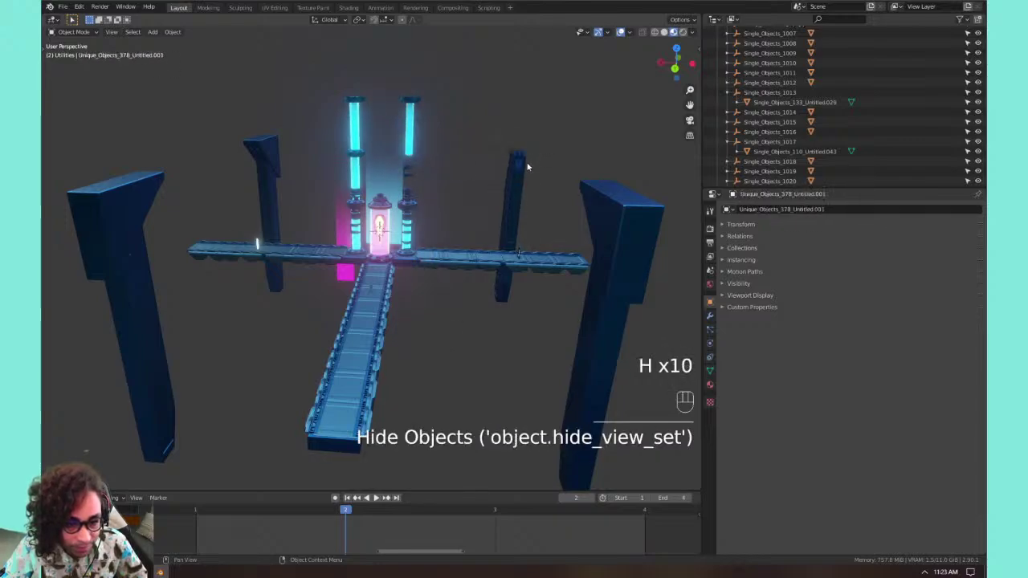
left_click(520, 183)
key("h")
left_click(592, 200)
key("h")
left_click(115, 203)
key("h")
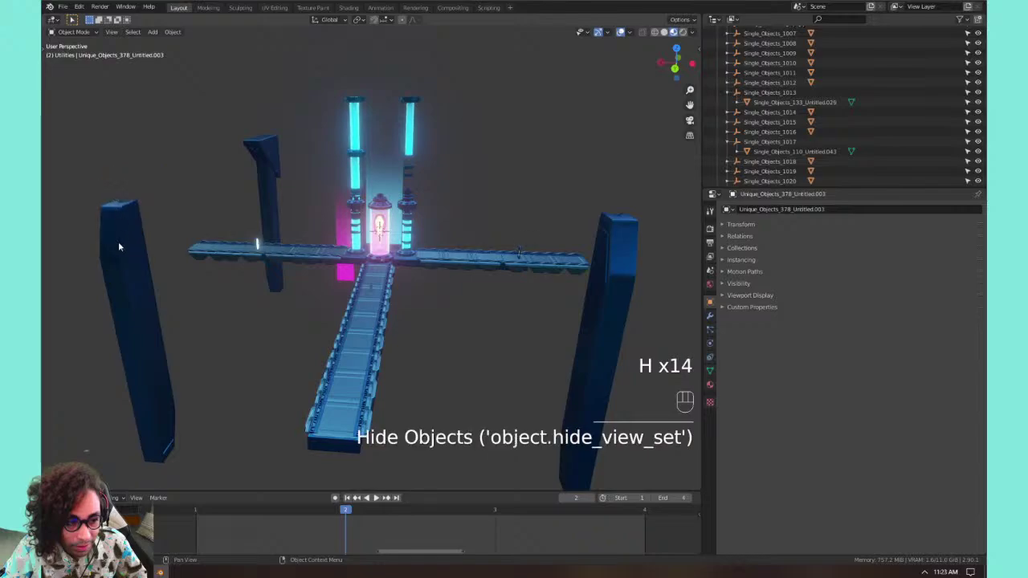
Hide the two front support pillars and the remaining rear pillar together with its bracket.
left_click(118, 241)
key("h")
left_click(596, 265)
key("h")
left_click(271, 170)
key("h")
key("h")
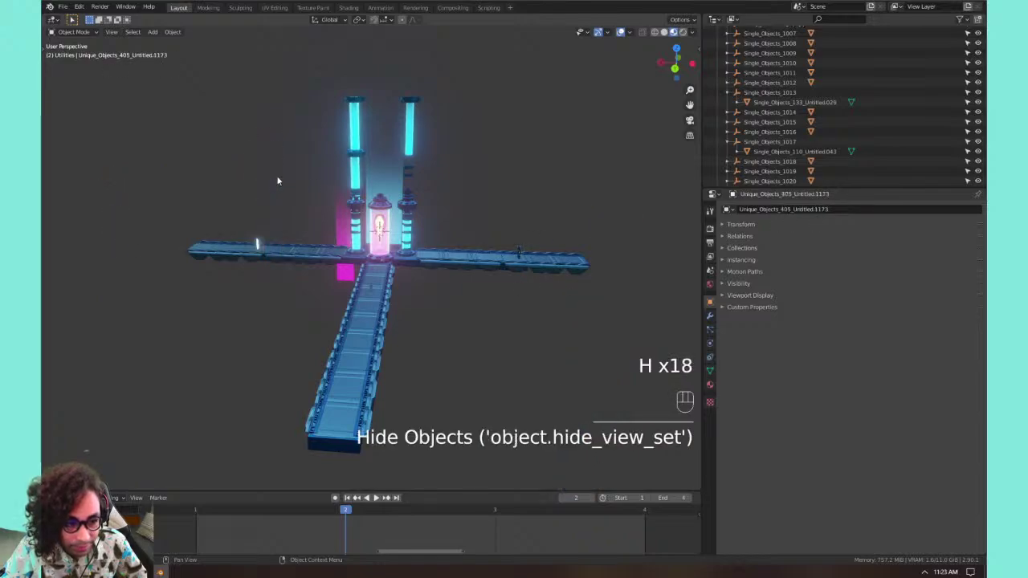
Hide the stacked pieces of the upper glowing section on the left light column.
left_click(356, 151)
key("h")
left_click(356, 151)
key("h")
left_click(355, 151)
key("h")
left_click(356, 151)
key("h")
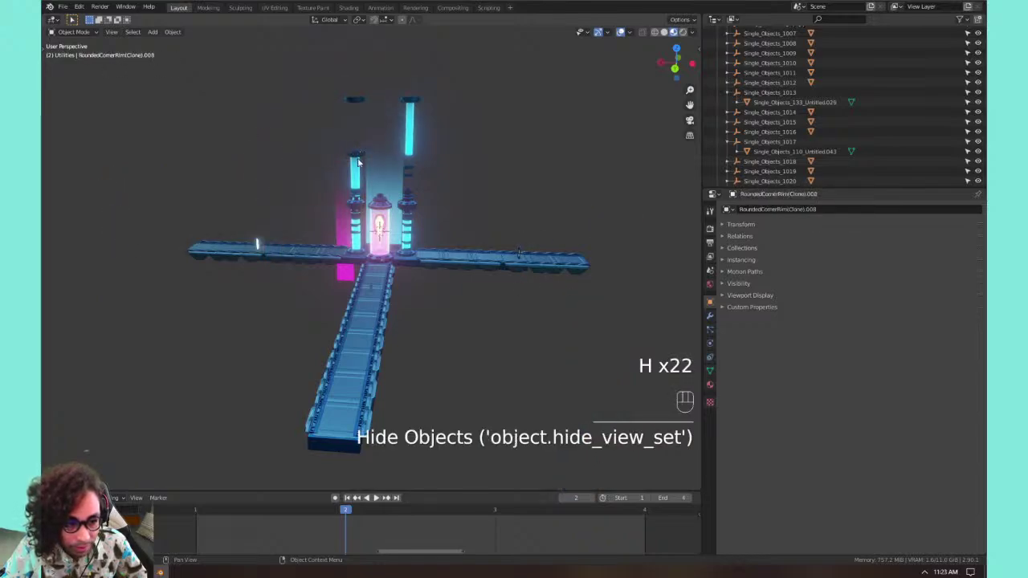
Hide the left column's remaining middle glow section with its fitting, plus the cap floating above it.
left_click(356, 151)
key("h")
left_click(355, 151)
key("h")
left_click(361, 99)
key("h")
Hide the right light column's top cap, upper glowing tube and the C-shaped bracket beneath it.
left_click(405, 100)
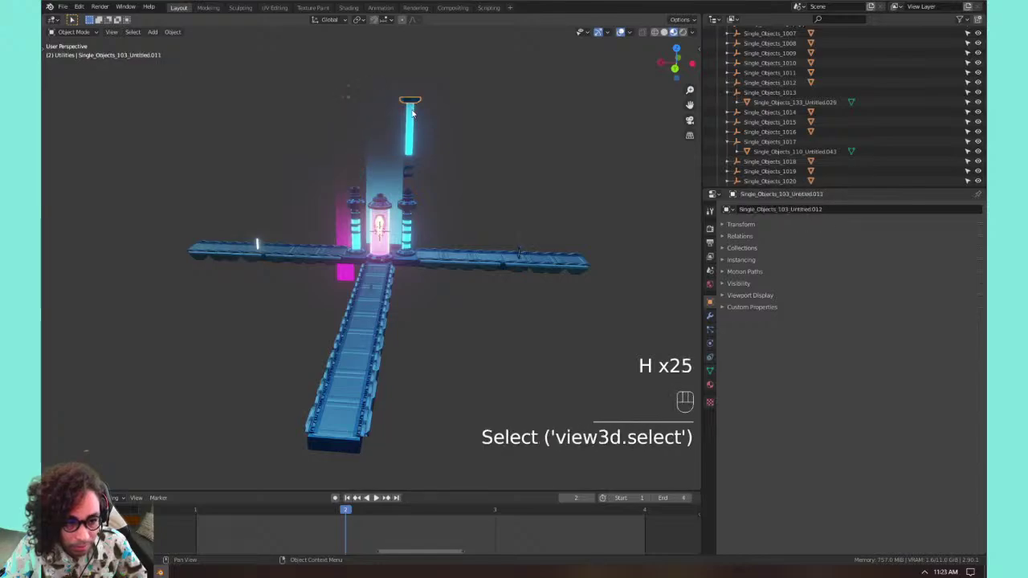
key("h")
left_click(411, 116)
key("h")
scroll(417, 117, "up", 3)
left_click(424, 122)
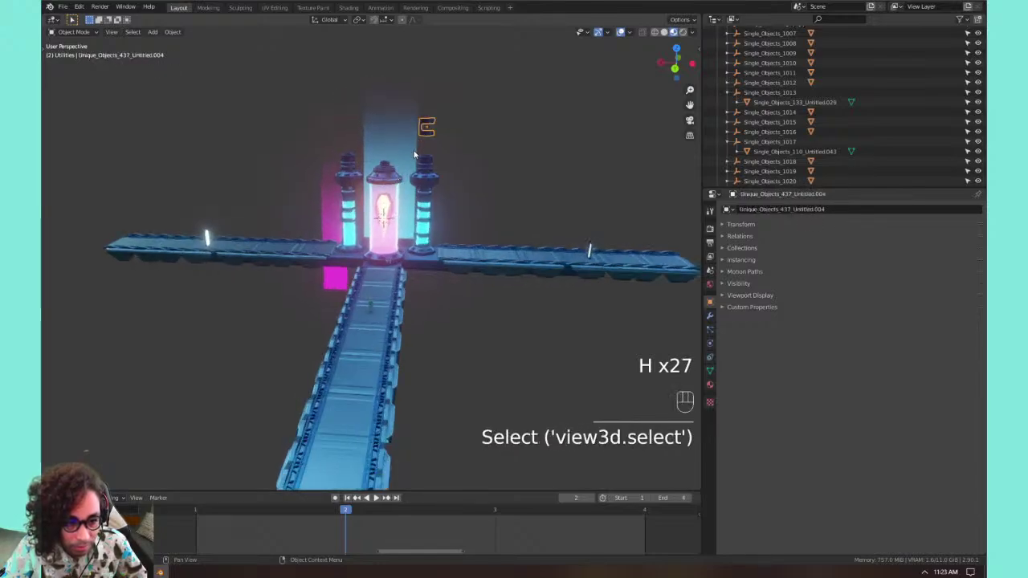
key("h")
Hide the dark fittings and collar above the lower cyan section of the right column.
left_click(423, 156)
key("h")
left_click(419, 173)
key("h")
left_click(417, 191)
key("h")
left_click(417, 194)
key("h")
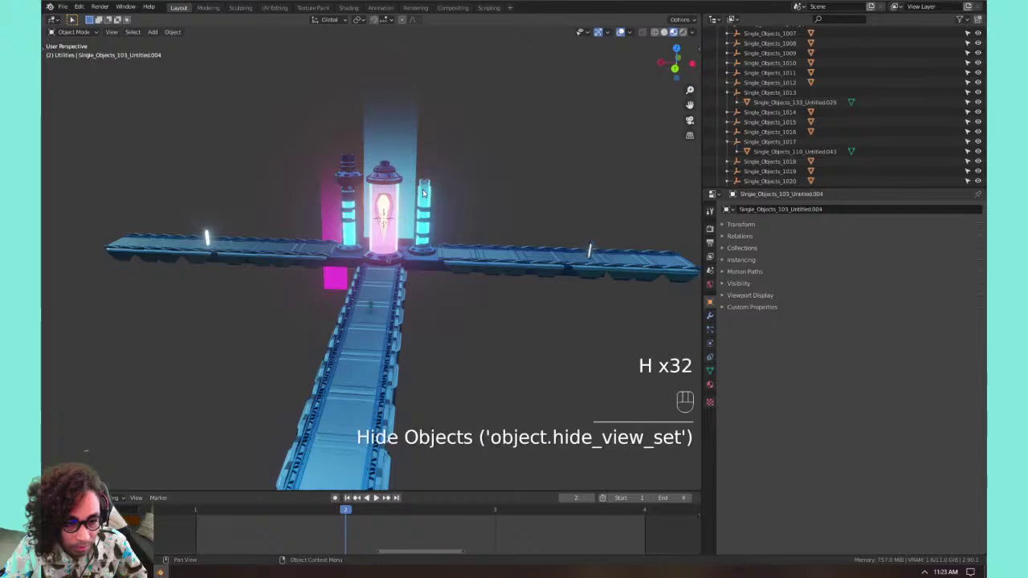
Hide the right column's lower glowing cyan sections, their rings and its round base.
left_click(418, 210)
key("h")
key("h")
left_click(421, 217)
key("h")
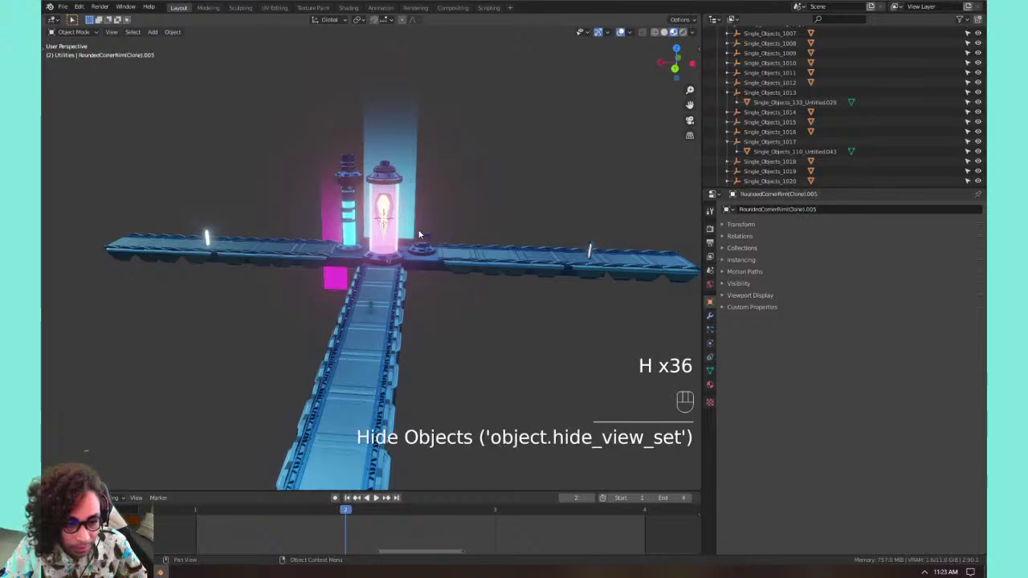
left_click(421, 219)
key("h")
left_click(419, 250)
key("h")
Hide the central capsule's glass tube and the glowing pieces inside it.
left_click(383, 203)
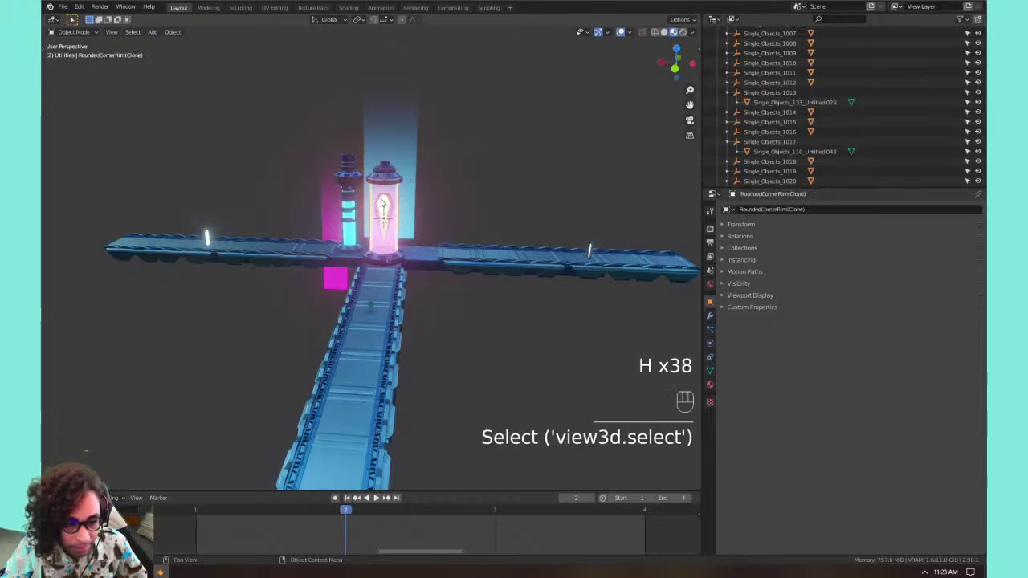
key("h")
left_click(383, 191)
key("h")
left_click(383, 176)
key("h")
Hide the central capsule's upper ring and top cap, plus the cyan gradient panel behind it.
left_click(383, 175)
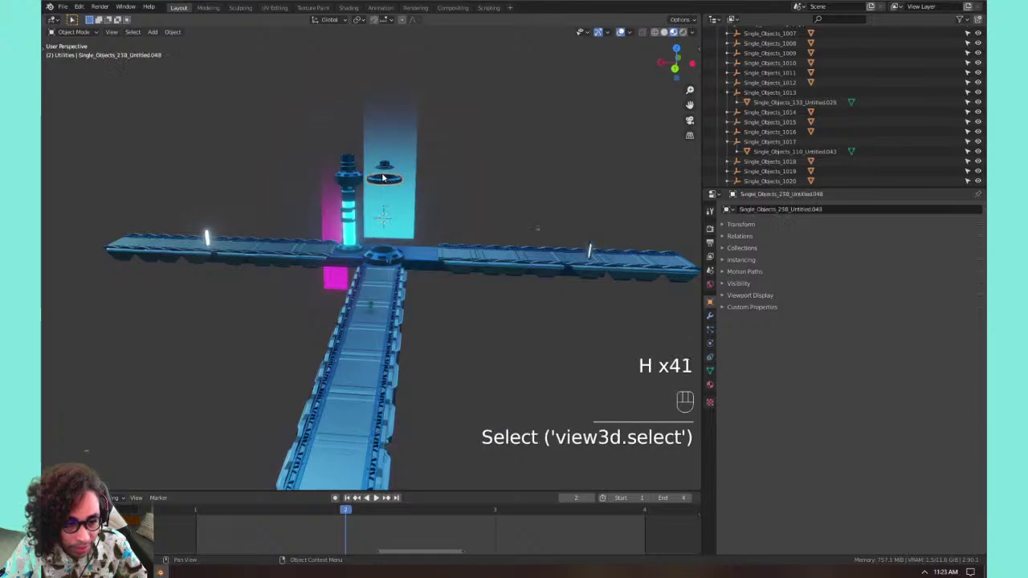
key("h")
left_click(384, 166)
key("h")
left_click(392, 202)
key("h")
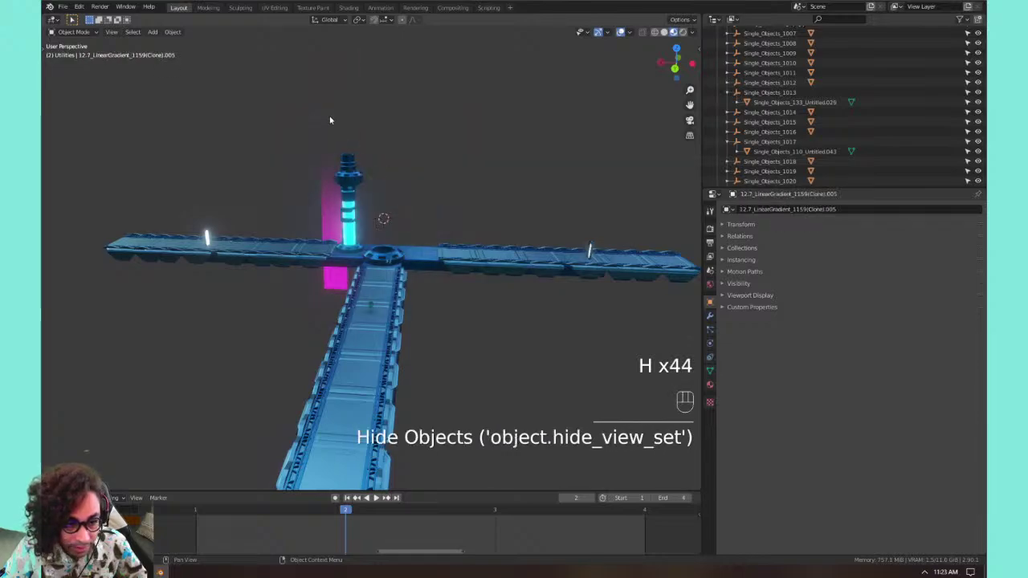
Hide the magenta gradient panel and the topmost dark fittings of the left column.
left_click(332, 122)
key("h")
left_click(359, 179)
key("h")
key("h")
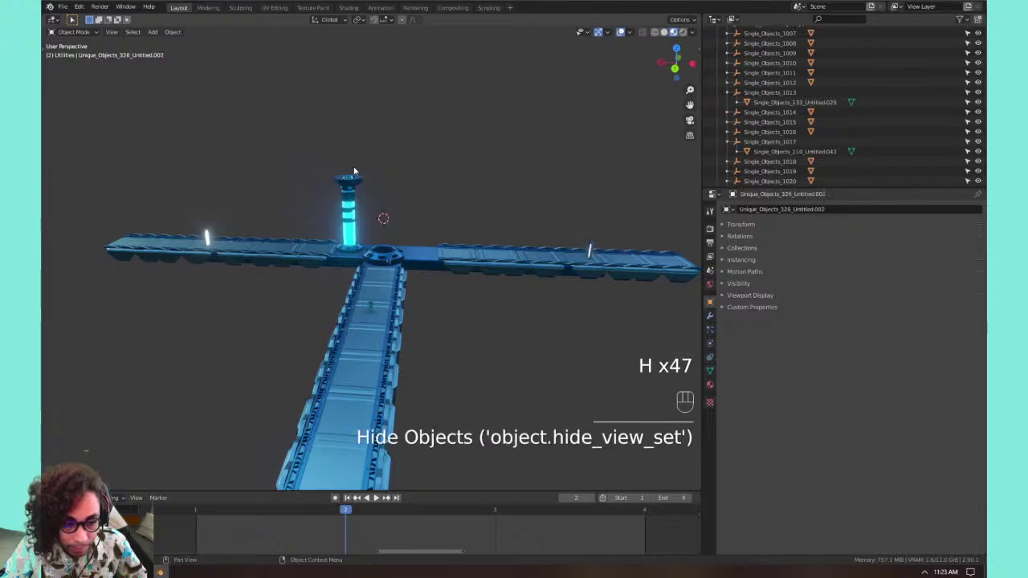
Hide the left column's dark collar pieces and its outer glowing tube.
left_click(354, 185)
key("h")
left_click(354, 184)
key("h")
key("h")
left_click(353, 205)
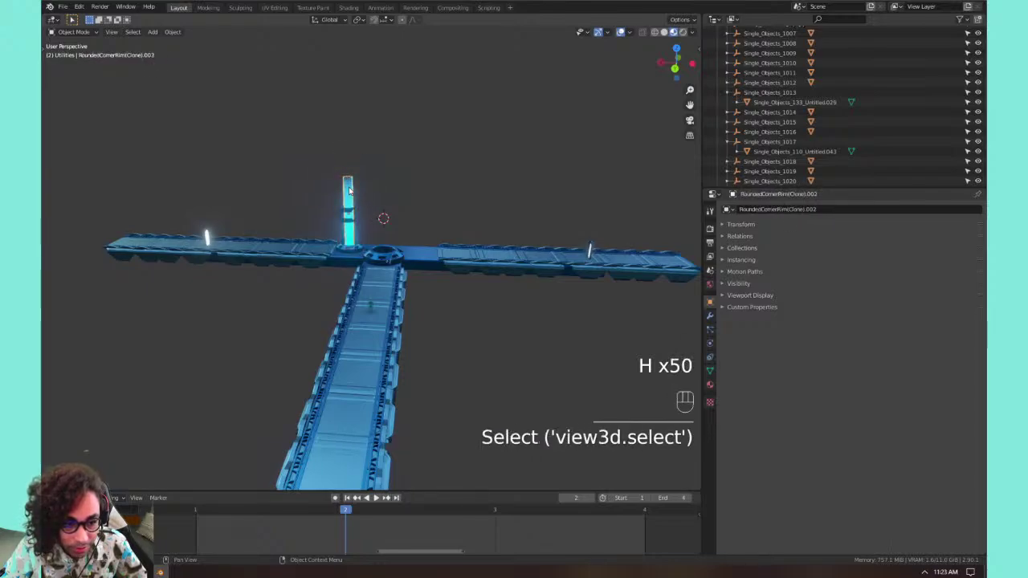
key("h")
Hide the left column's remaining lower glow pieces and its round base on the walkway.
left_click(353, 229)
key("h")
key("h")
left_click(354, 235)
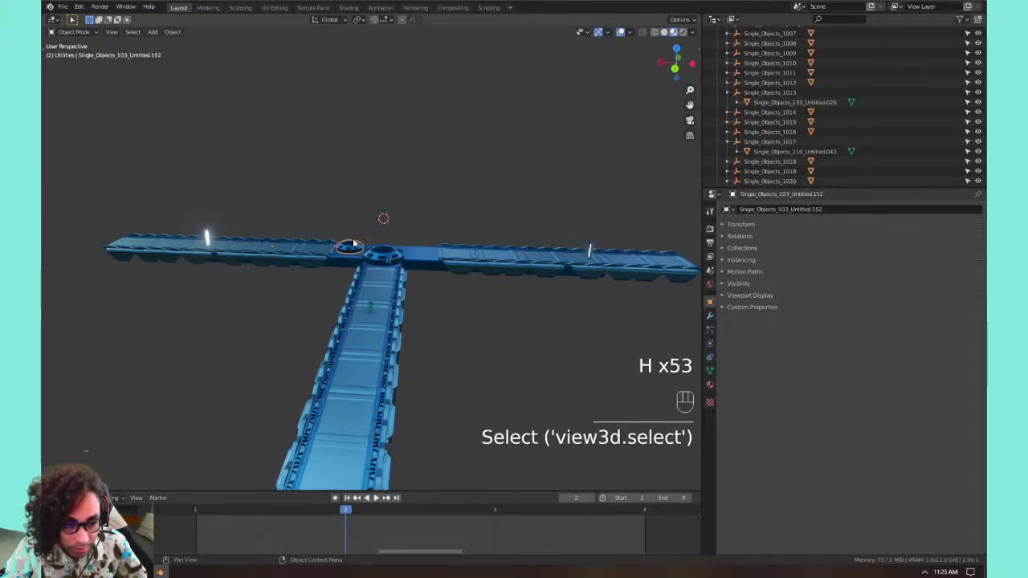
key("h")
key("h")
Hide overlapping white light planes on the side walkways and the round capsule base at the walkway junction.
left_click(205, 237)
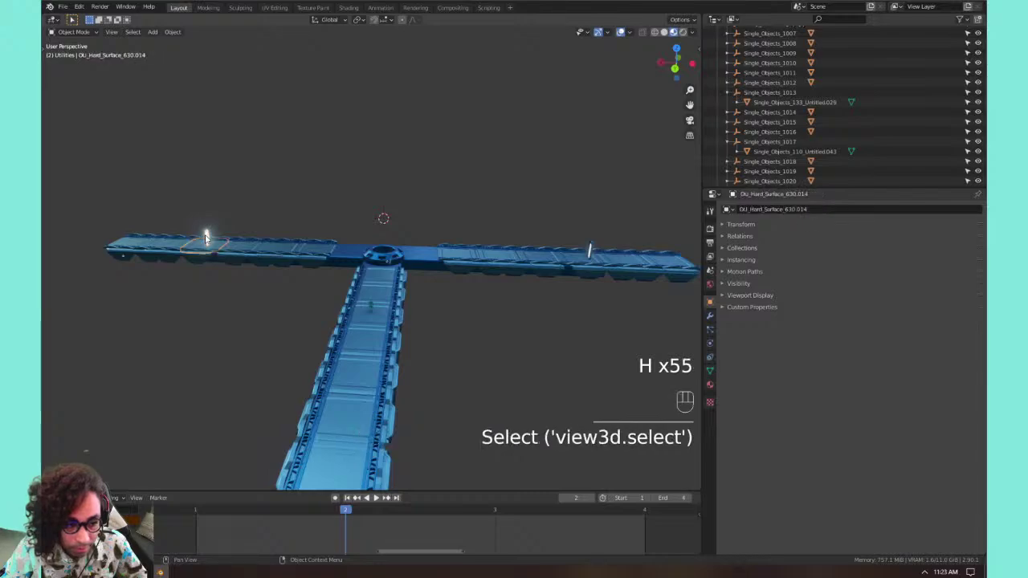
left_click(206, 237)
key("h")
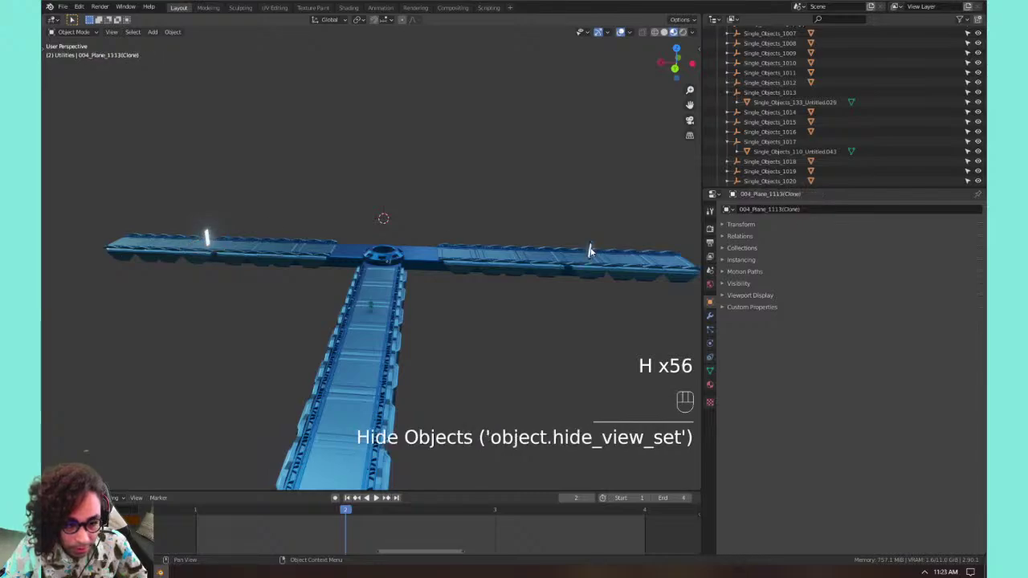
left_click(591, 251)
key("h")
left_click(591, 251)
left_click(593, 252)
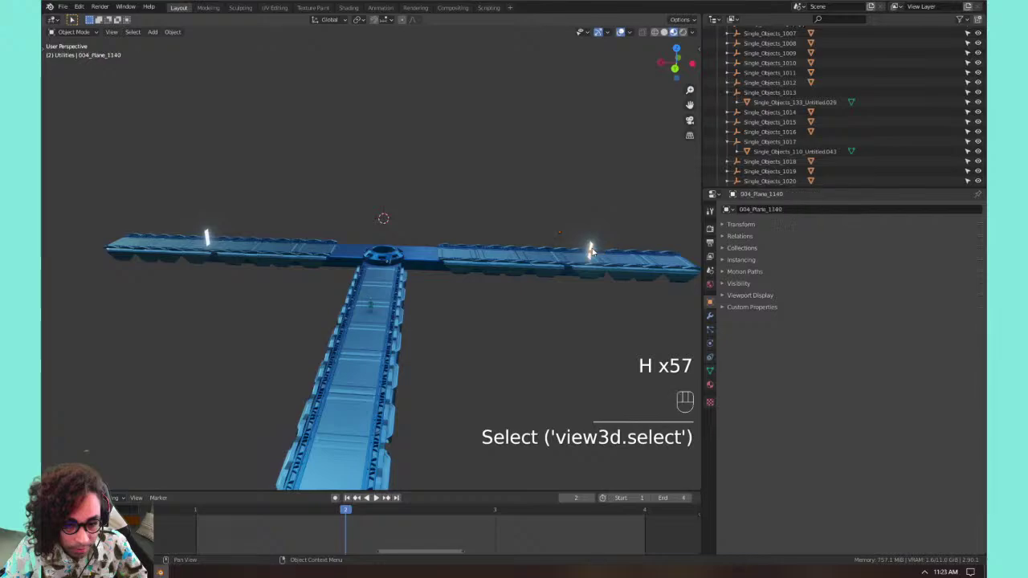
key("h")
left_click(393, 254)
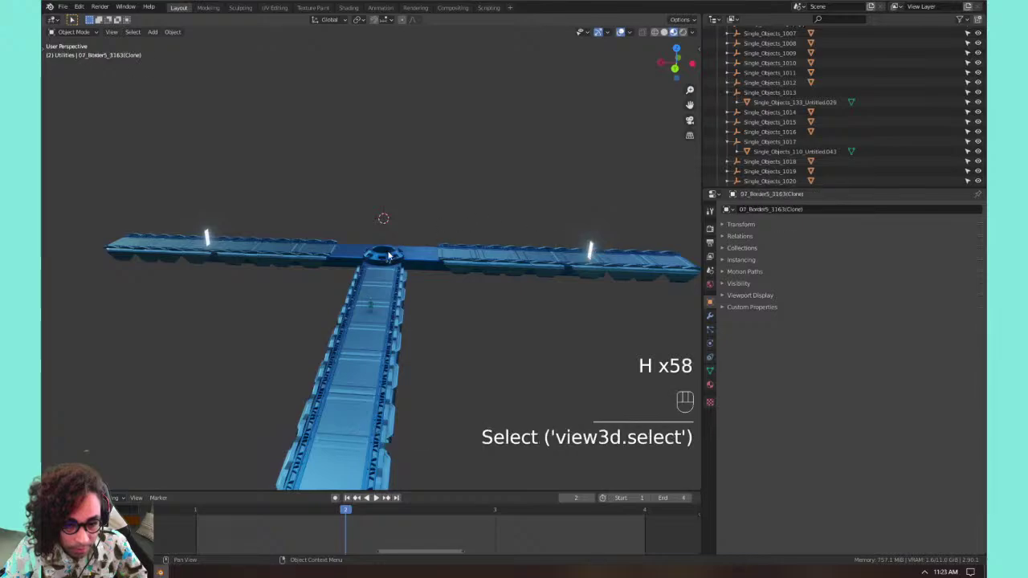
key("h")
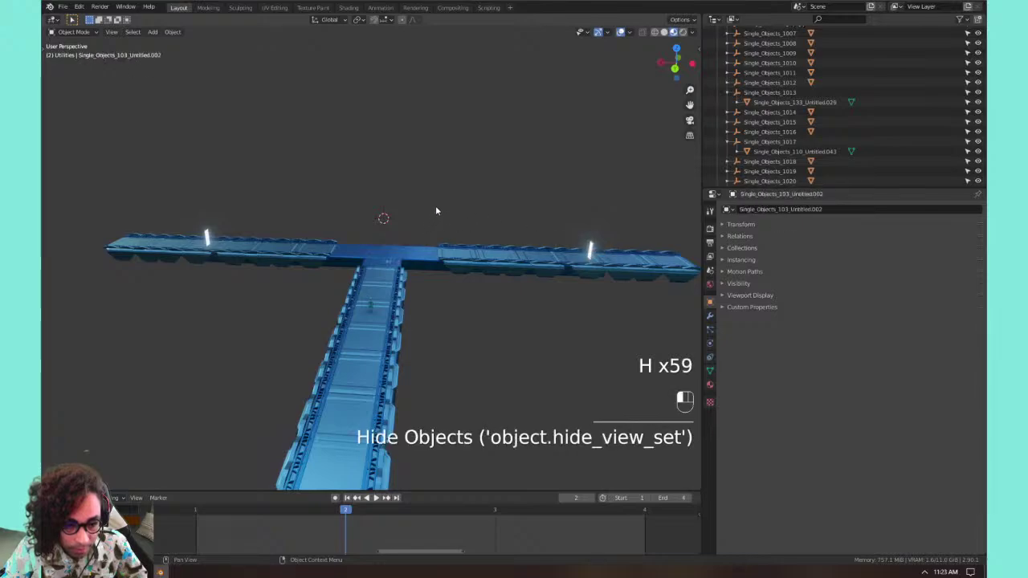
Select the first three scalloped trim pieces along one edge of the main walkway, starting at the junction end.
scroll(391, 254, "up", 2)
left_click(387, 255)
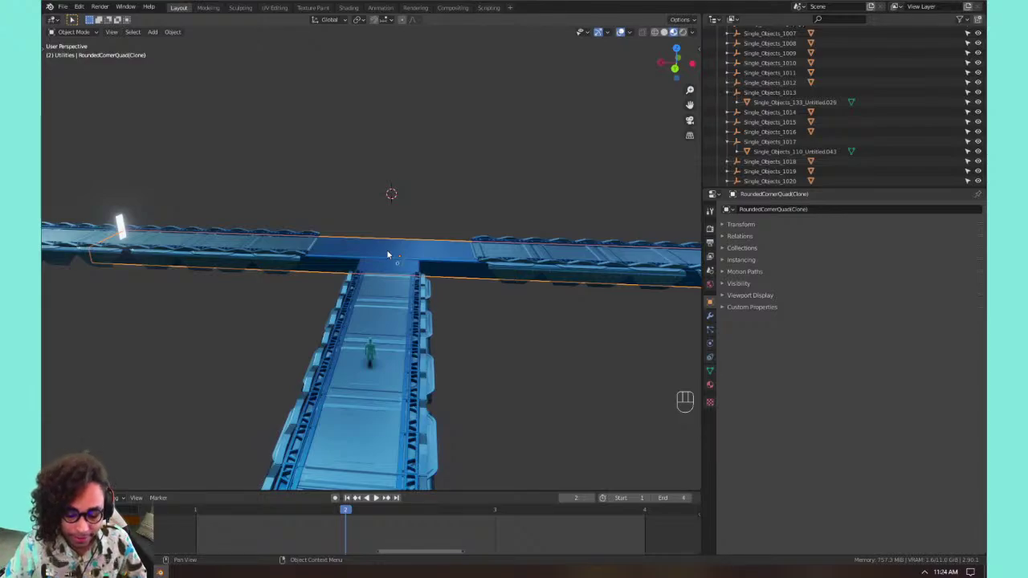
mouse_move(418, 358)
middle_mouse_down("shift")
mouse_move(420, 268)
mouse_move(461, 261)
middle_mouse_up("shift")
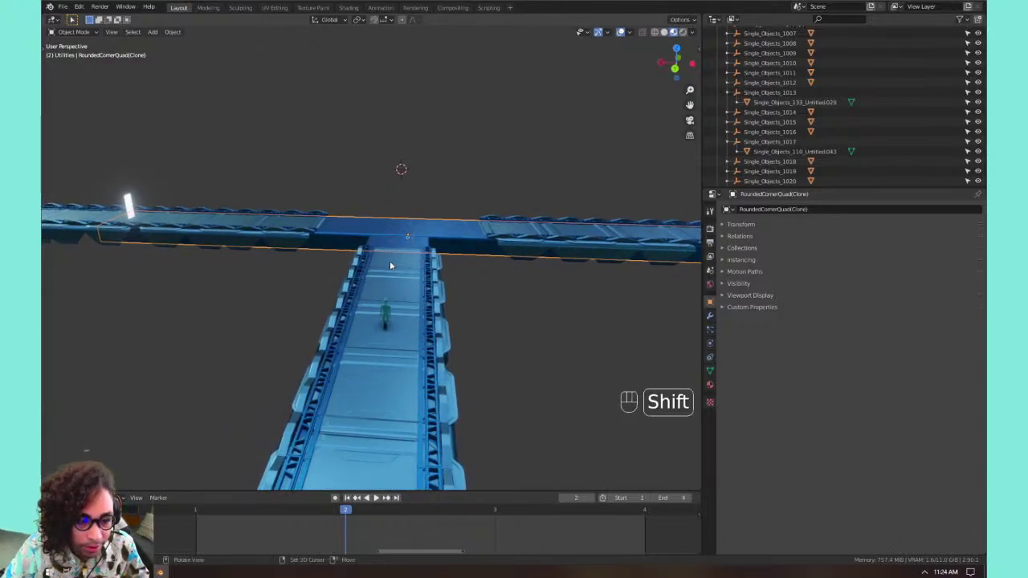
left_click(350, 303)
key("KP_Decimal")
scroll(334, 299, "down", 9)
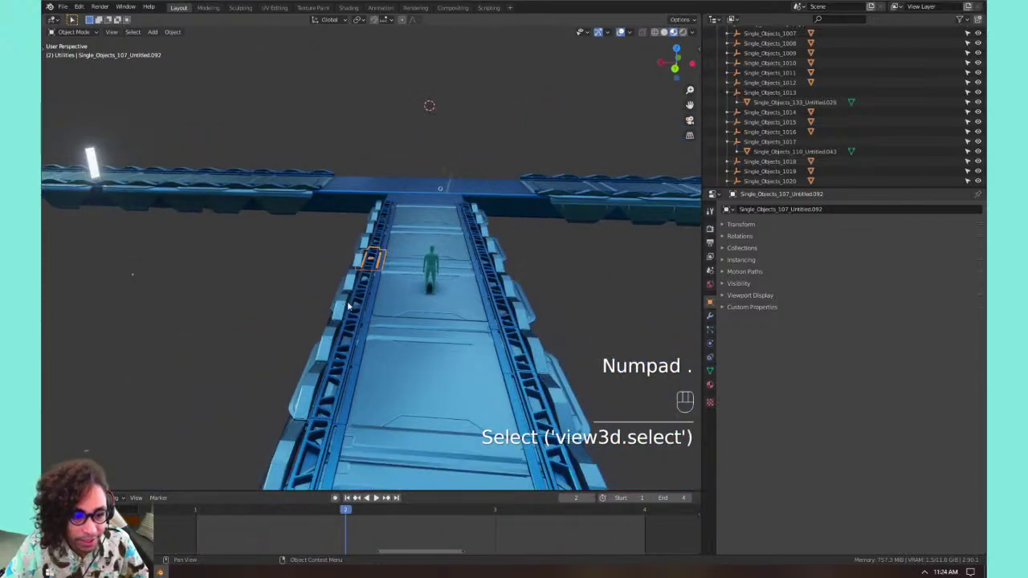
middle_click_drag(350, 314, 355, 247, "shift")
left_click(201, 229)
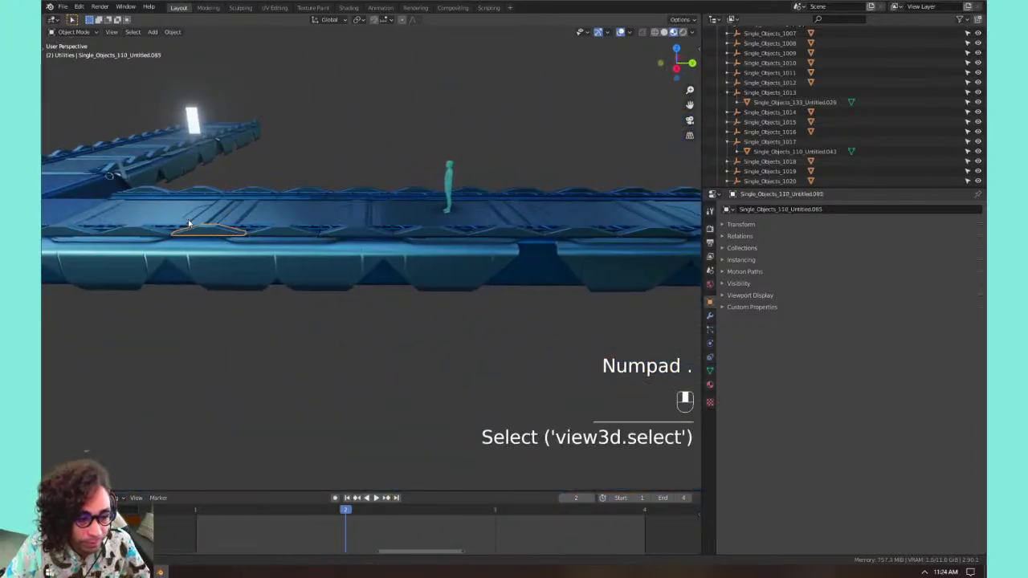
middle_click_drag(188, 220, 401, 290)
left_click(426, 309)
left_click(482, 308, "shift")
left_click(572, 309, "shift")
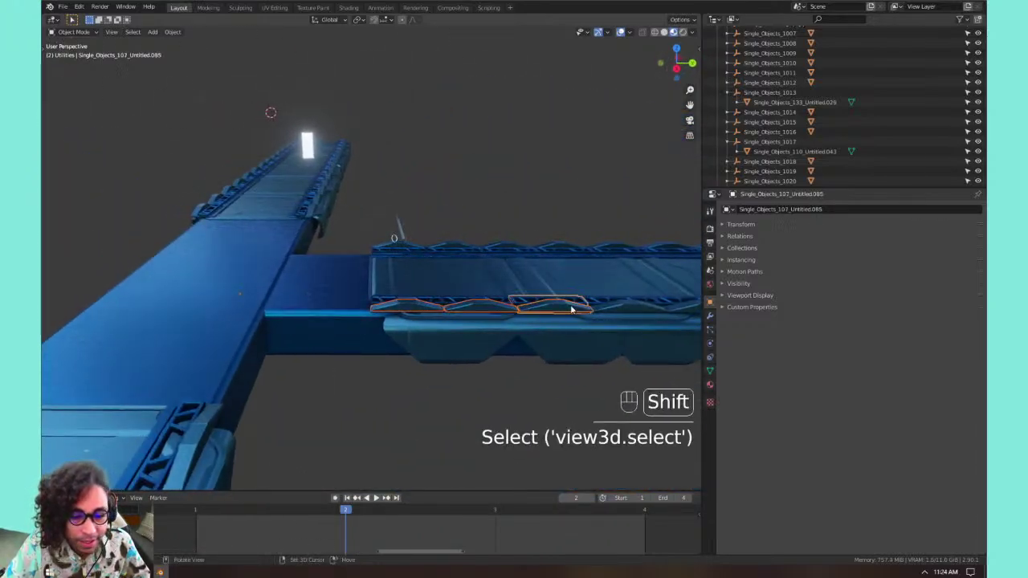
left_click(415, 312)
left_click(483, 308, "shift")
left_click(557, 309, "shift")
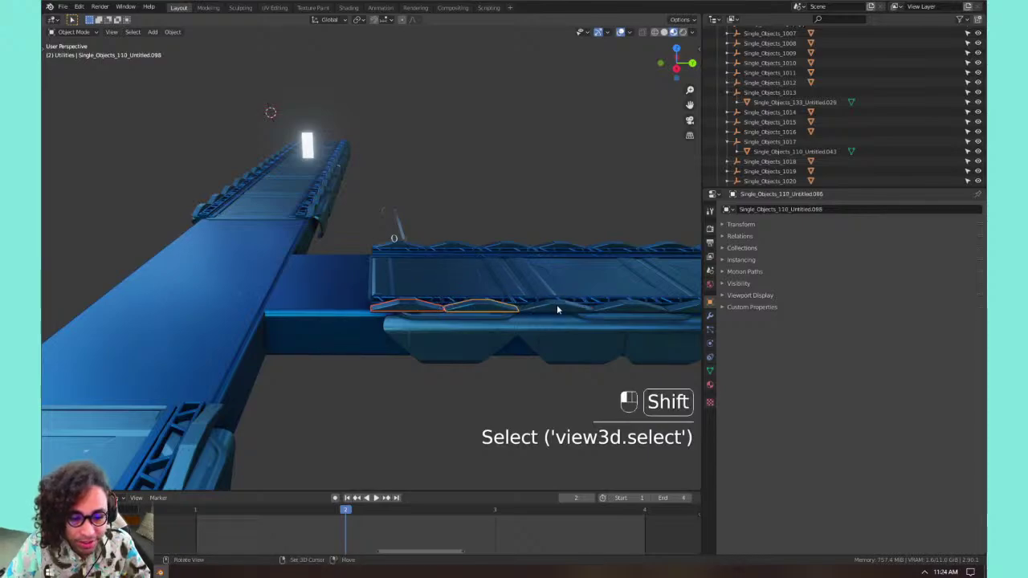
Add the next five scalloped trim pieces along the same walkway edge to the selection, continuing past the human figure.
middle_click_drag(572, 309, 318, 319, "shift")
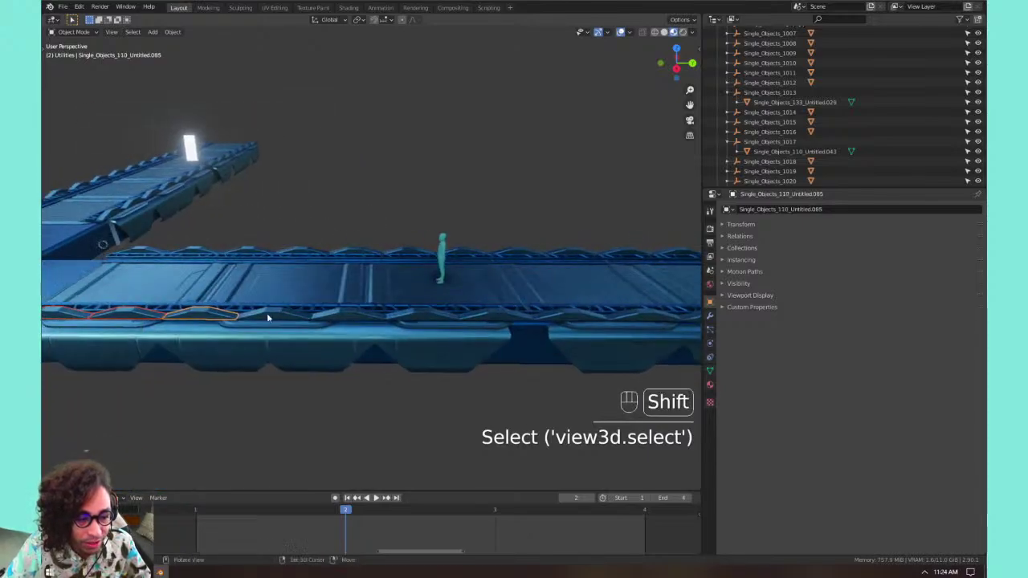
left_click(338, 313, "shift")
left_click(265, 313, "shift")
left_click(409, 314, "shift")
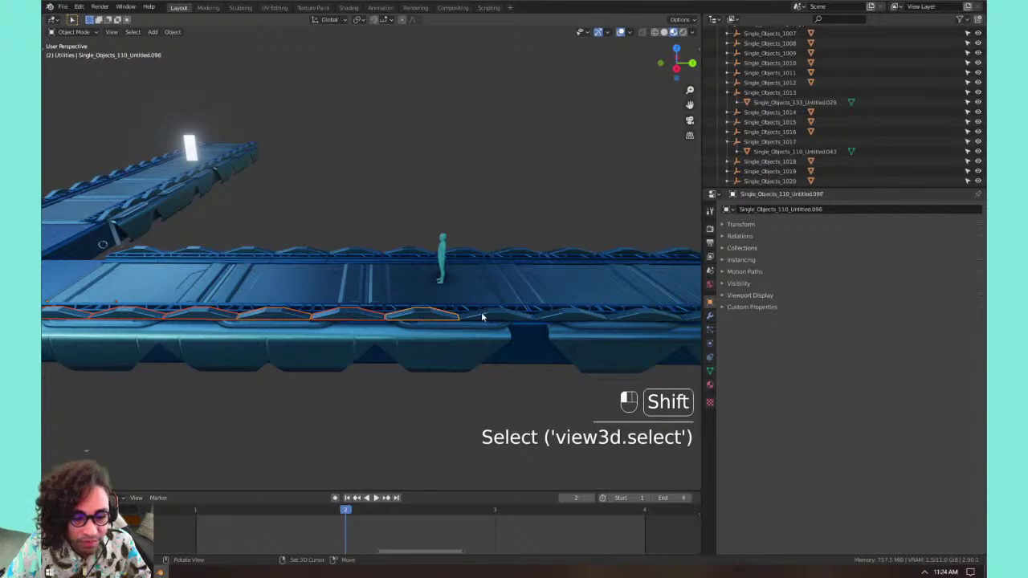
left_click(483, 314, "shift")
left_click(573, 313, "shift")
middle_click_drag(573, 313, 343, 326, "shift")
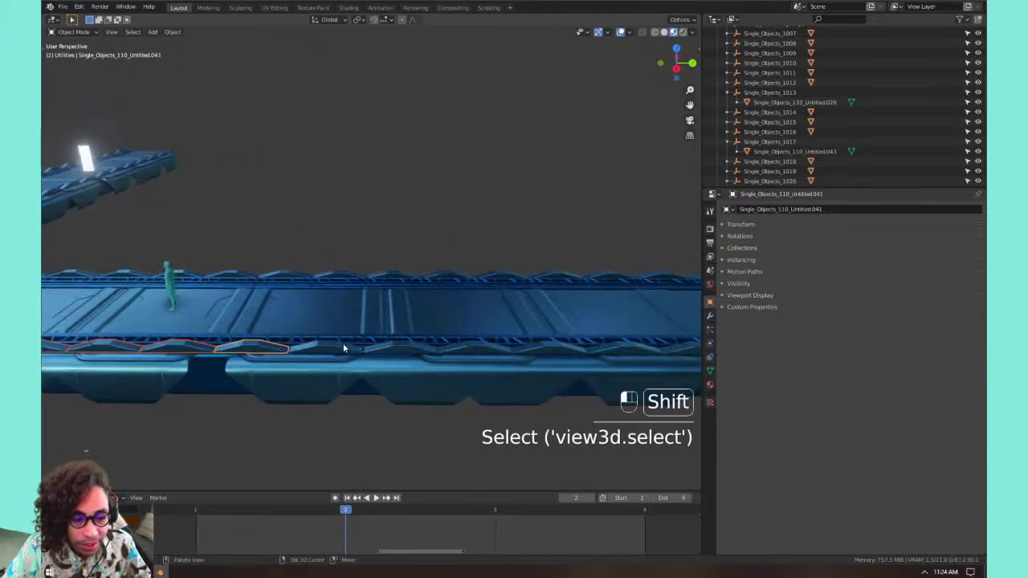
Extend the selection with six more scalloped trim pieces along the middle of the same walkway edge.
left_click(344, 347, "shift")
left_click(397, 347, "shift")
left_click(486, 350, "shift")
left_click(572, 352, "shift")
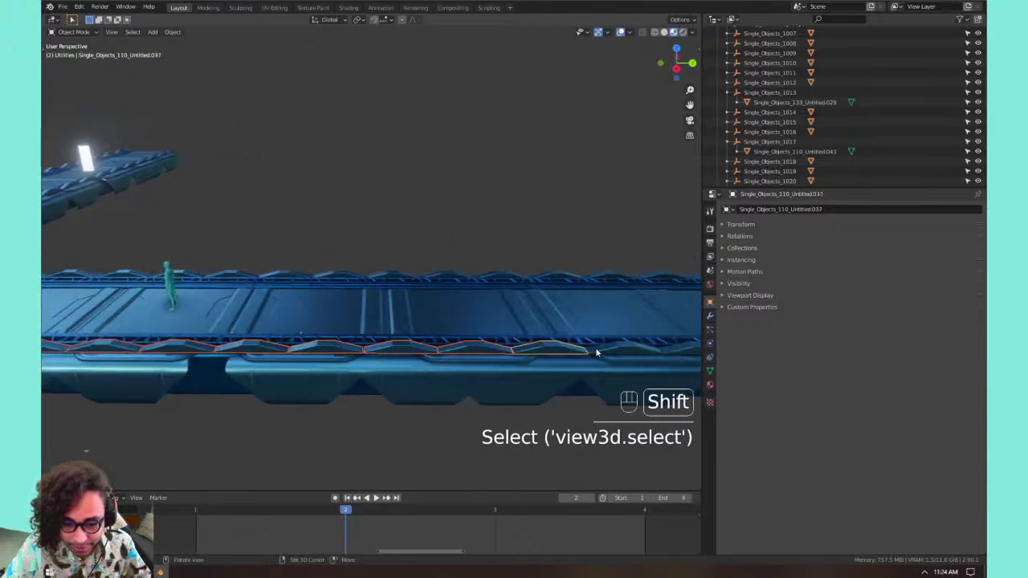
left_click(627, 347, "shift")
middle_click_drag(638, 346, 346, 363, "shift")
left_click(323, 377, "shift")
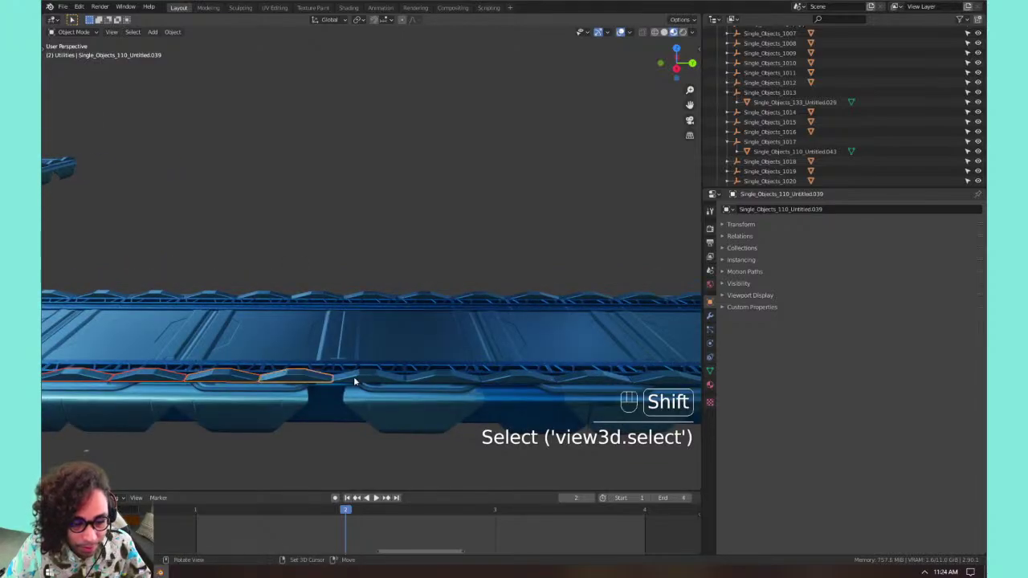
Add the remaining scalloped trim pieces on this edge to the selection, up to the walkway's open end.
left_click(356, 379, "shift")
left_click(443, 377, "shift")
left_click(527, 380, "shift")
left_click(593, 379, "shift")
middle_click_drag(661, 365, 358, 338, "shift")
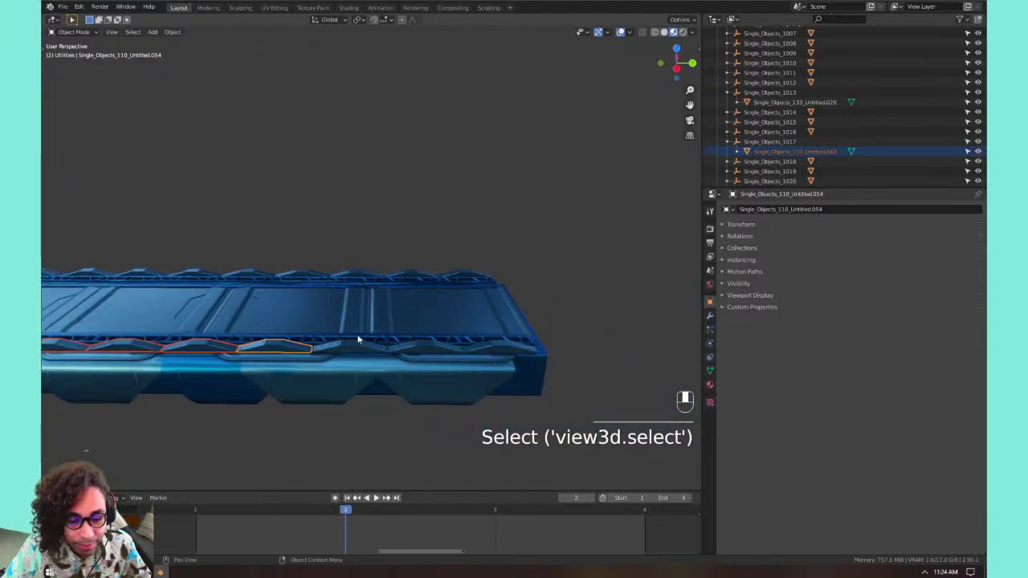
left_click(366, 348, "shift")
left_click(437, 350, "shift")
left_click(498, 351, "shift")
Add the first five scalloped trim pieces on the walkway's opposite edge to the selection, starting from the open end.
left_click(468, 275, "shift")
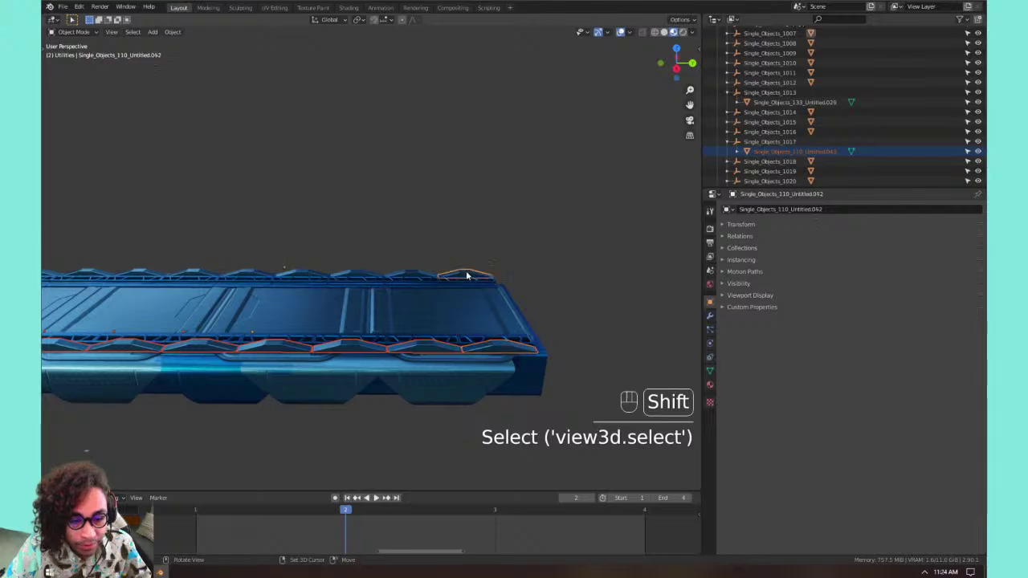
middle_click_drag(490, 241, 306, 305)
scroll(263, 319, "up", 2)
scroll(263, 318, "up", 1)
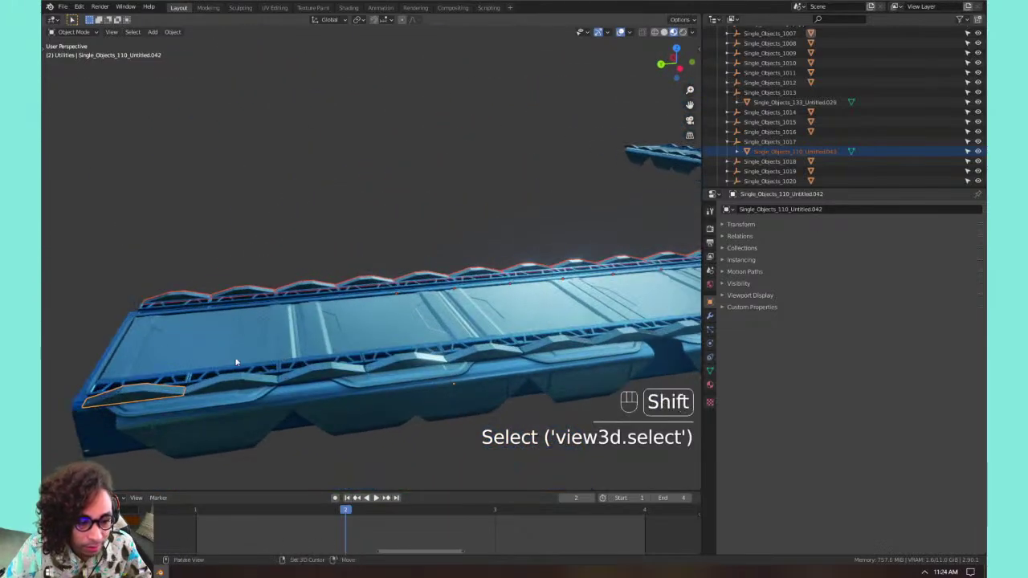
left_click(249, 383, "shift")
left_click(352, 370, "shift")
left_click(418, 366, "shift")
left_click(463, 357, "shift")
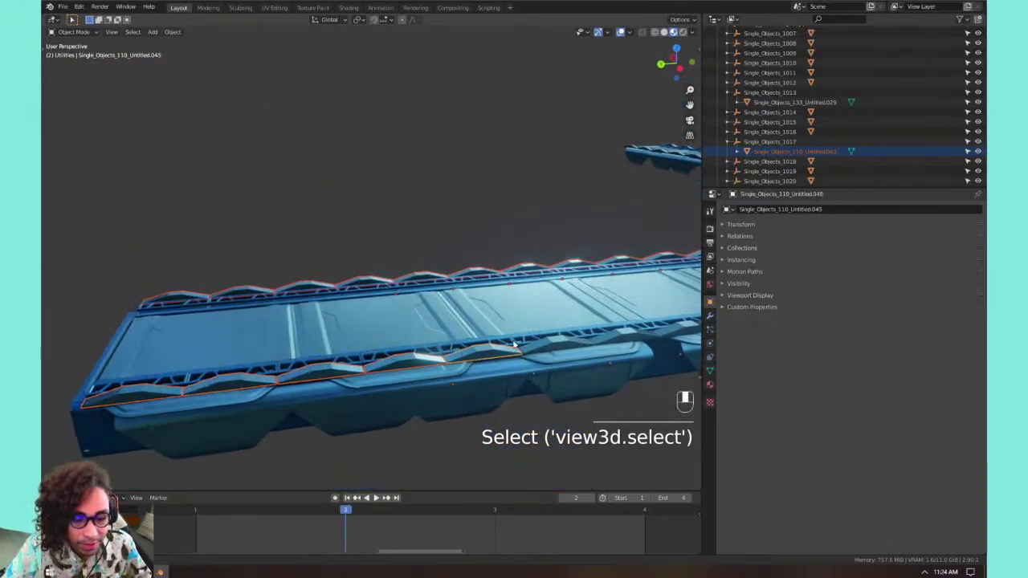
Add the next four scalloped trim pieces along the walkway's near edge to the selection, heading towards the human figure.
middle_click_drag(463, 357, 394, 341, "shift")
left_click(455, 336, "shift")
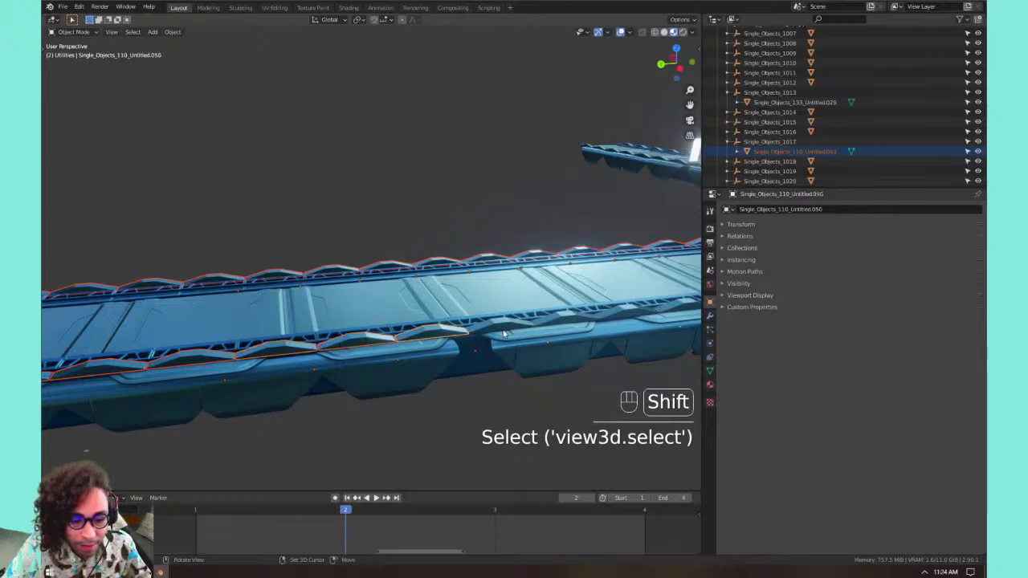
left_click(505, 334, "shift")
left_click(566, 322, "shift")
left_click(622, 320, "shift")
middle_click_drag(665, 302, 493, 281)
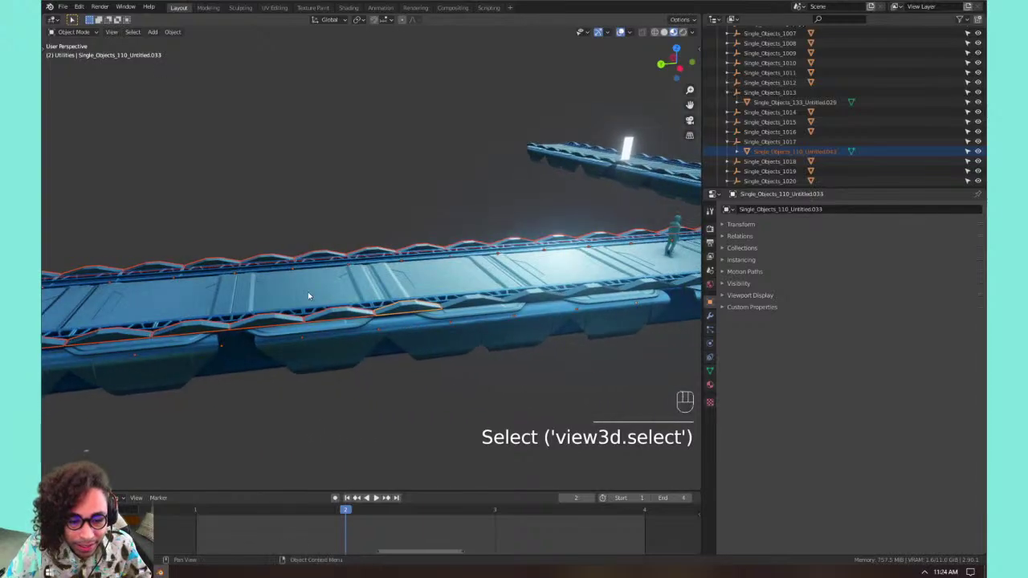
Try to remove the accidentally selected deck panel, side panel and walkway base from the selection.
left_click(492, 281, "shift")
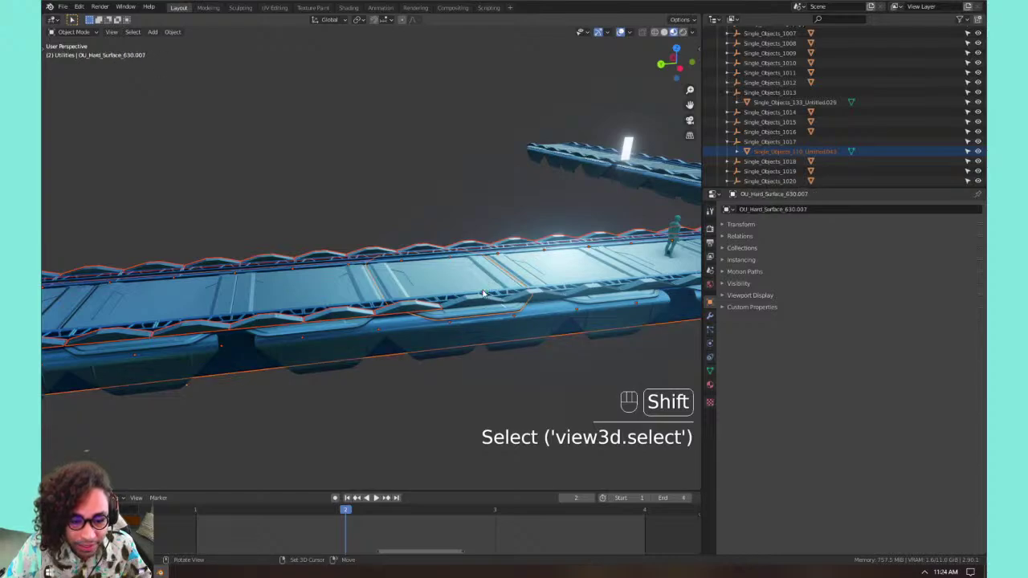
left_click(383, 348, "shift")
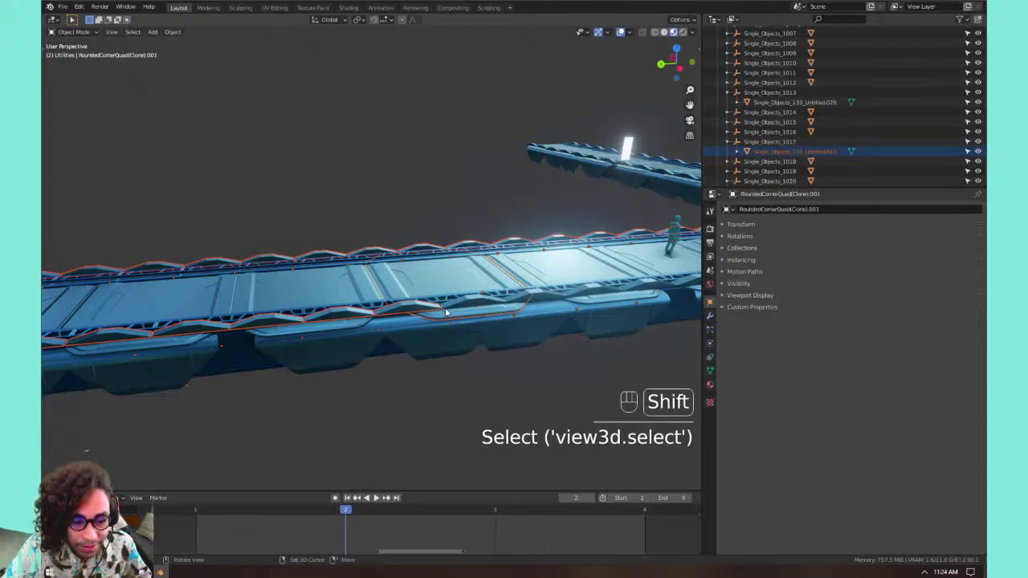
left_click(459, 276, "shift")
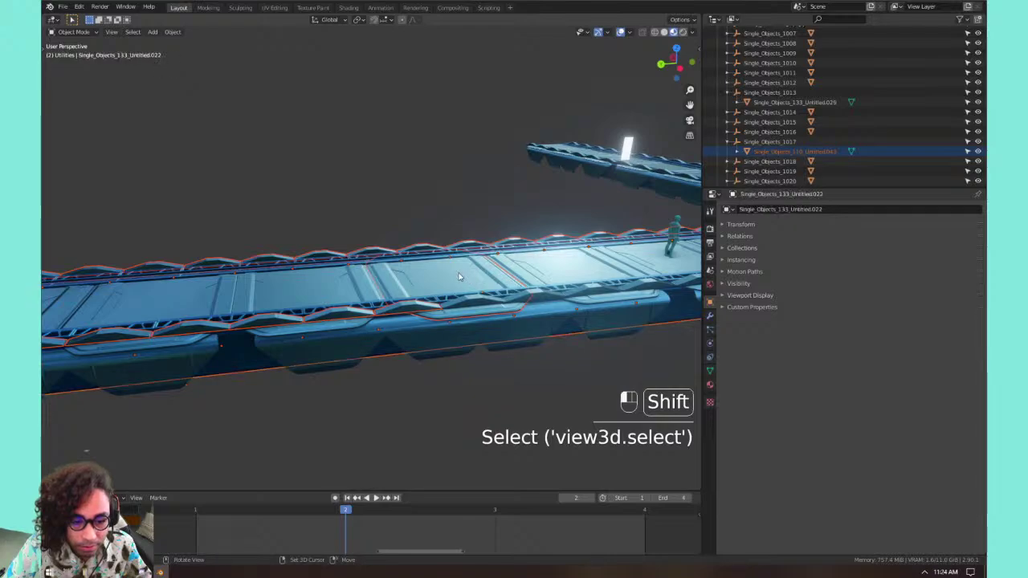
left_click(459, 276, "shift")
left_click(460, 276, "shift")
left_click(460, 276, "shift")
left_click(460, 276, "shift")
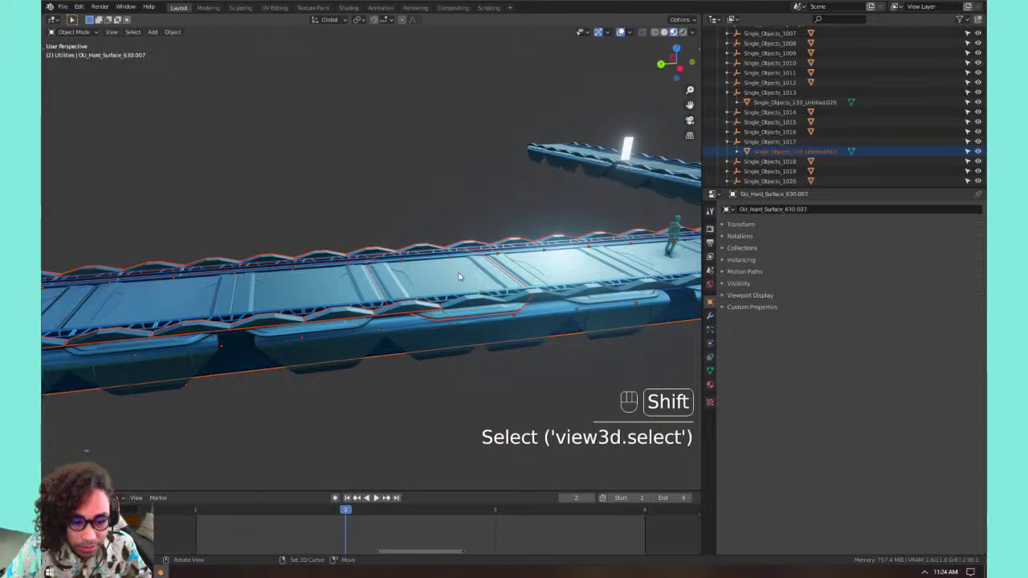
left_click(459, 277, "shift")
mouse_move(459, 276)
middle_mouse_down("shift")
mouse_move(447, 338)
mouse_move(485, 360)
mouse_move(421, 289)
mouse_move(400, 229)
mouse_move(413, 331)
mouse_move(401, 336)
mouse_move(393, 255)
mouse_move(482, 339)
mouse_move(447, 359)
mouse_move(368, 294)
mouse_move(332, 288)
middle_mouse_up("shift")
left_click(444, 344, "shift")
left_click(444, 344, "shift")
Add the remaining scalloped trim pieces on the near edge to the selection, up to the walkway's far corner.
key("KP_Decimal")
scroll(383, 297, "up", 10)
scroll(303, 254, "down", 3)
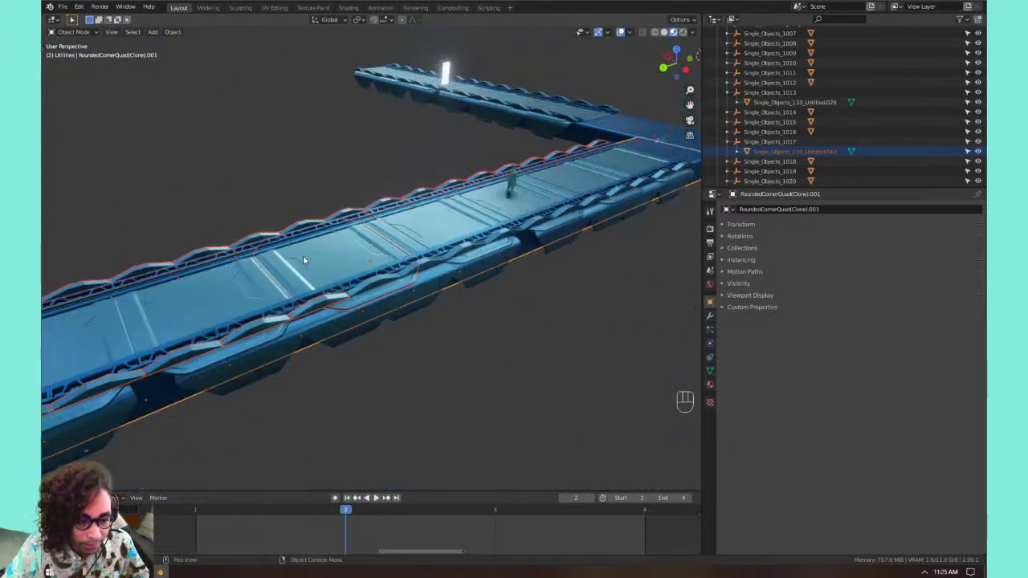
left_click(427, 272, "shift")
left_click(451, 262, "shift")
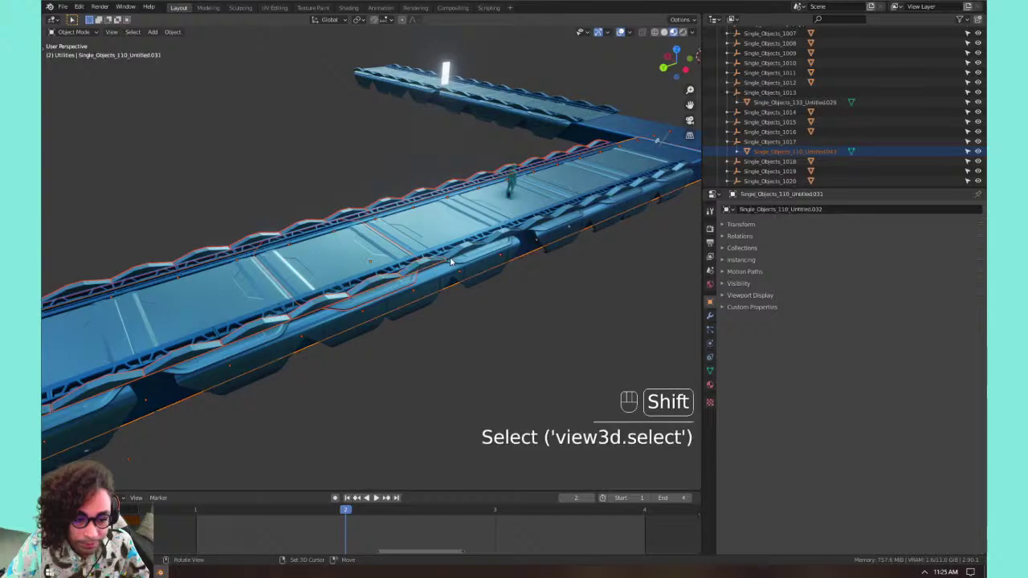
left_click(510, 233, "shift")
left_click(611, 197, "shift")
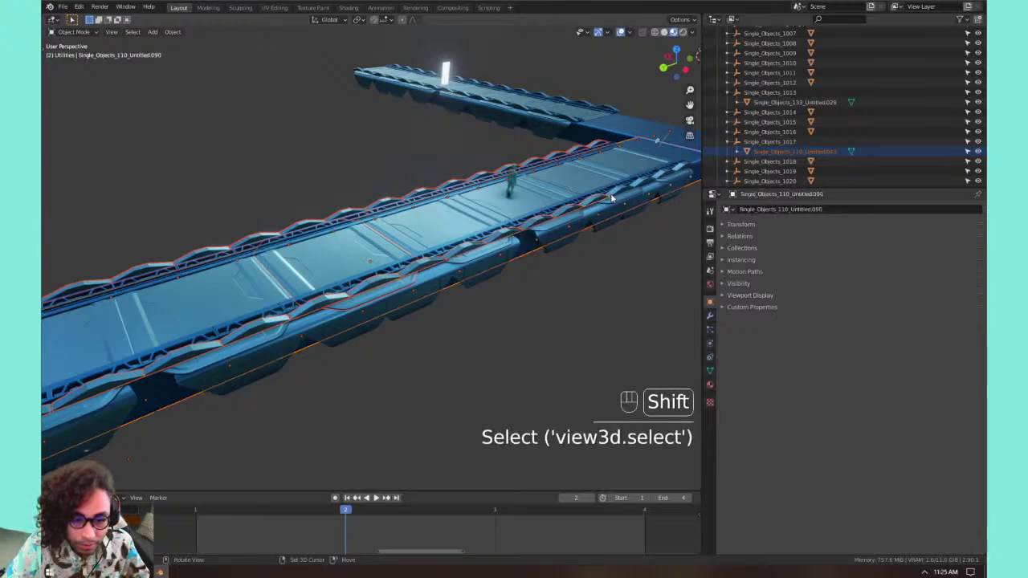
left_click(679, 169, "shift")
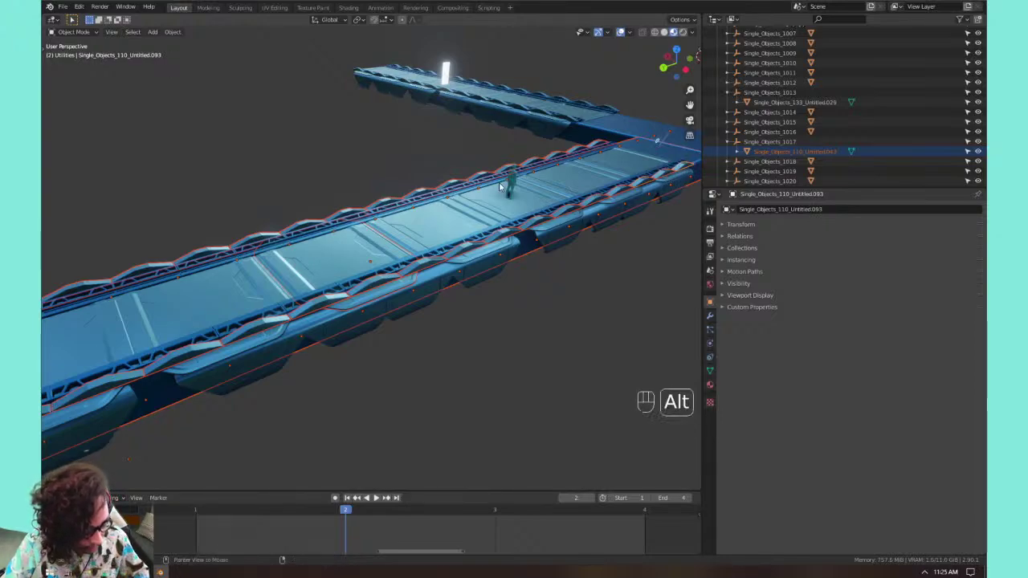
Isolate the selection by hiding all unselected objects.
key("alt+h")
key("ctrl+z")
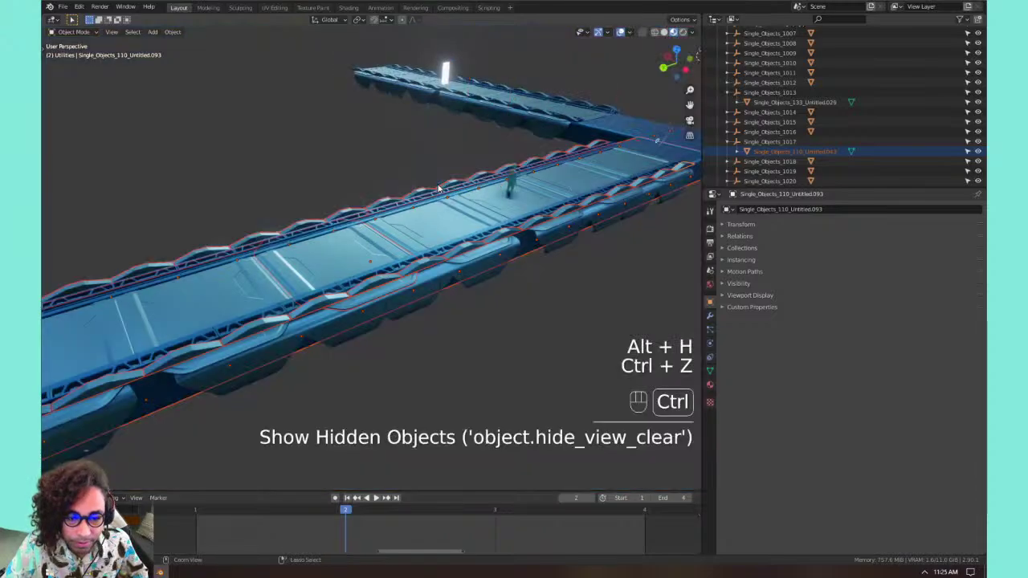
key("shift+h")
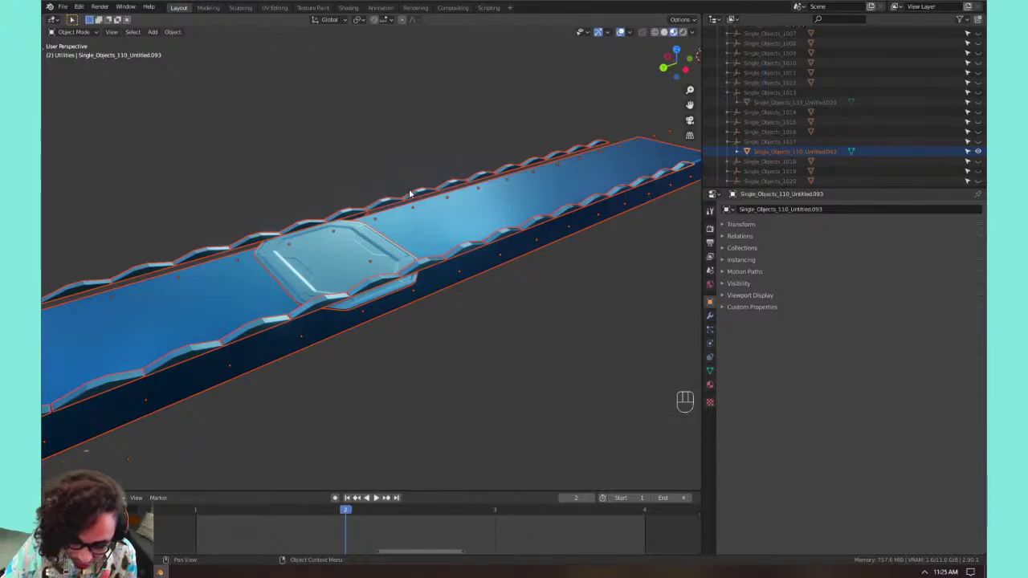
Hide the stray deck panel, side panel and walkway base, leaving only the two rows of scalloped trim.
middle_click_drag(353, 195, 402, 275)
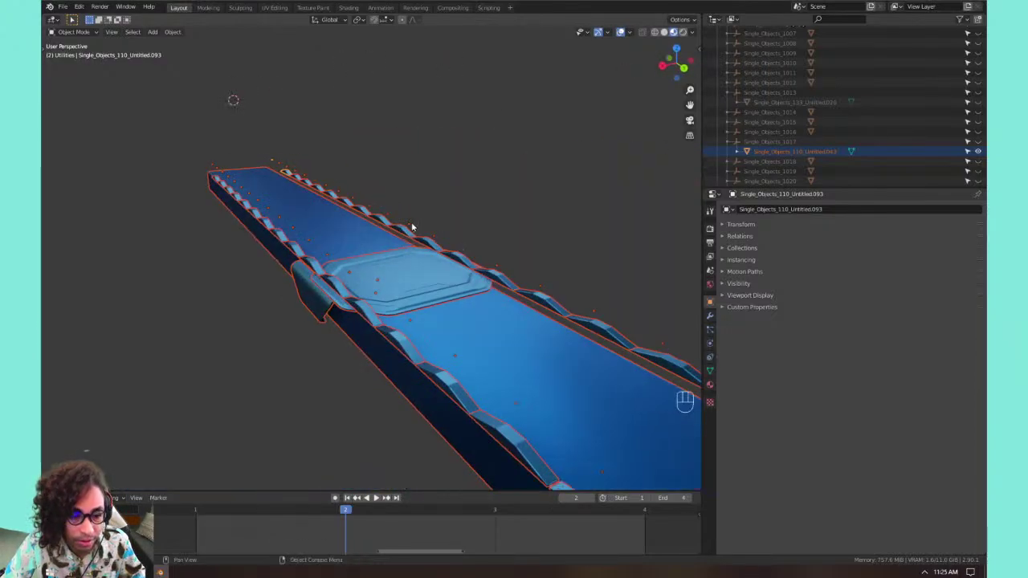
left_click(402, 276)
key("g")
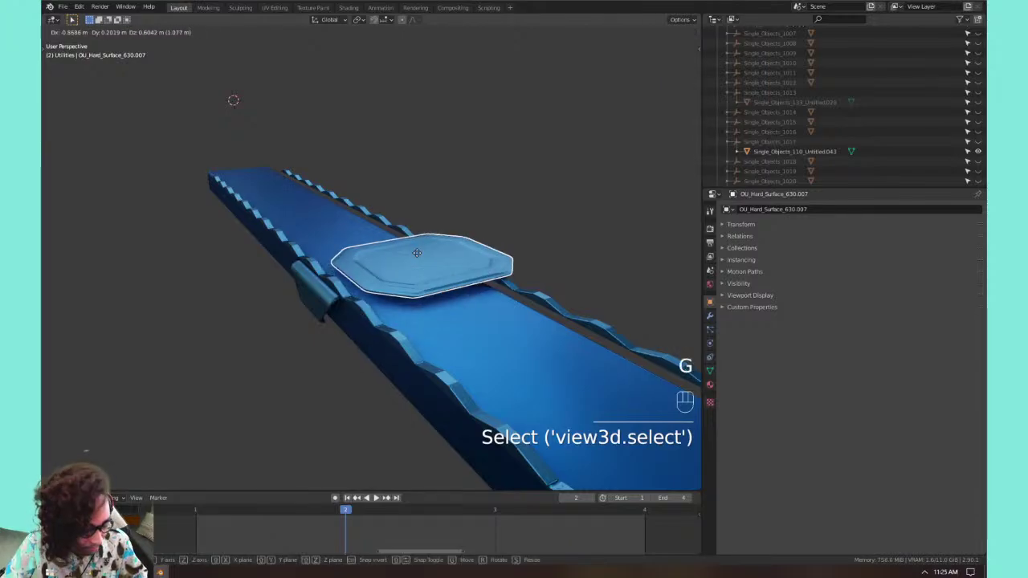
key("h")
left_click(302, 286)
key("h")
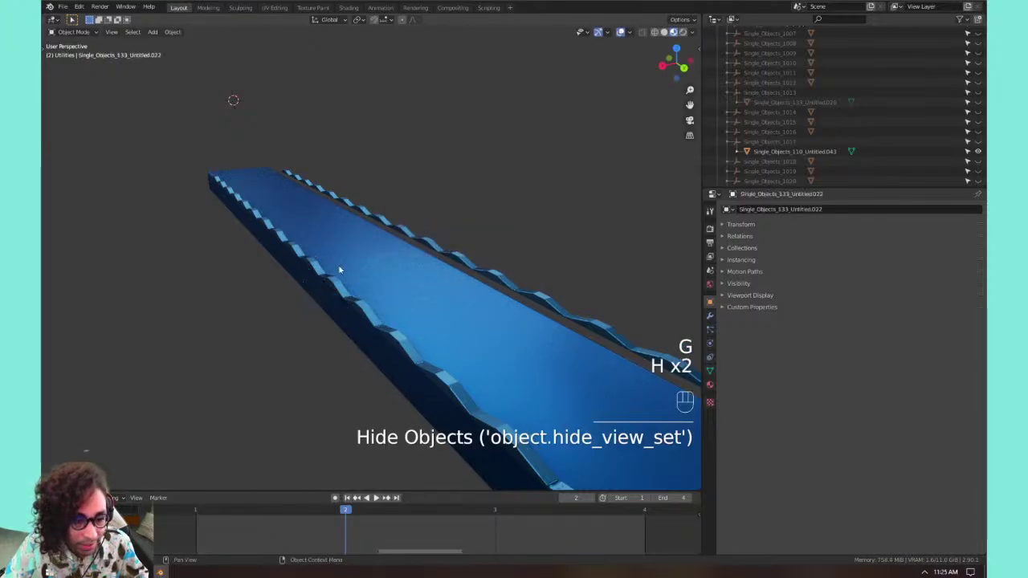
middle_click_drag(498, 213, 364, 250, "shift")
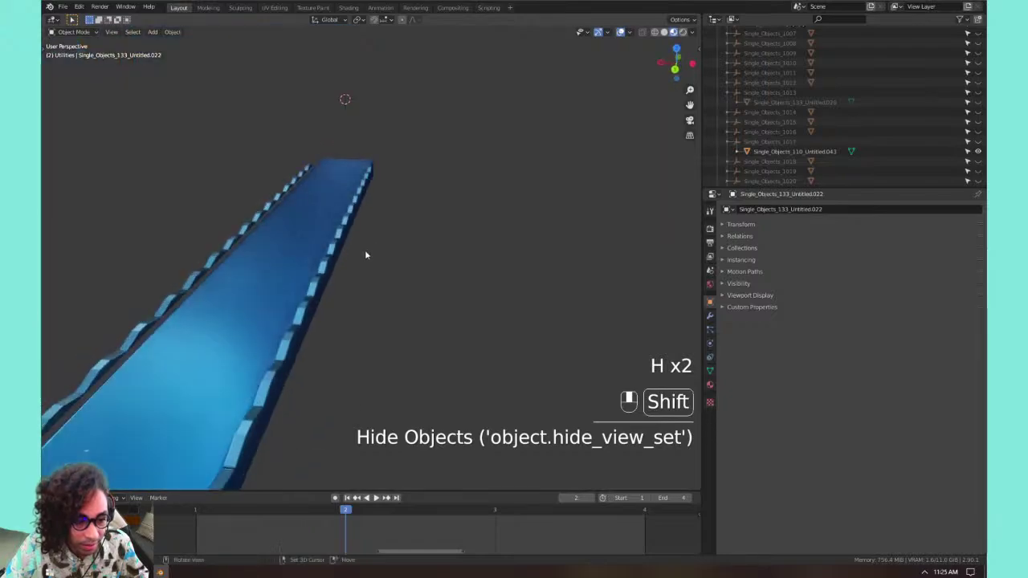
left_click(271, 240)
key("h")
Select all the isolated trim pieces and inspect both rows along their length.
middle_click_drag(383, 176, 415, 166)
scroll(415, 166, "down", 2)
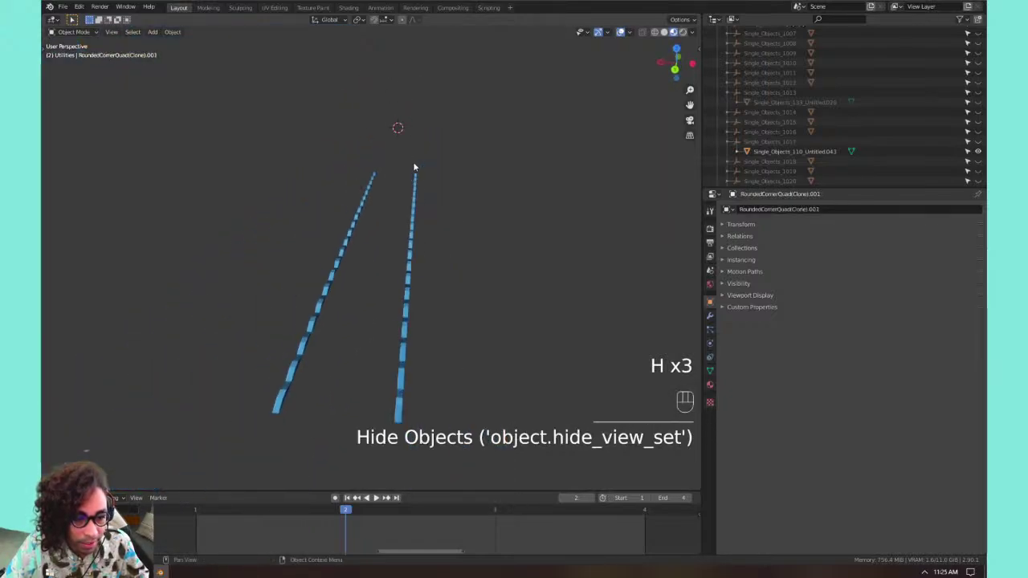
scroll(322, 318, "up", 1)
scroll(315, 325, "down", 1)
scroll(315, 325, "up", 1)
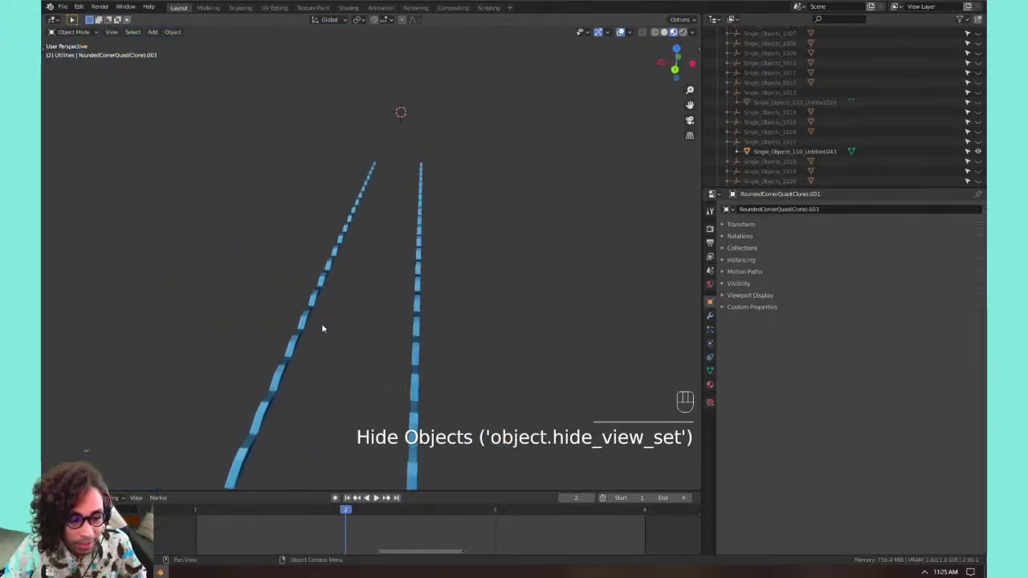
middle_click_drag(321, 324, 384, 273)
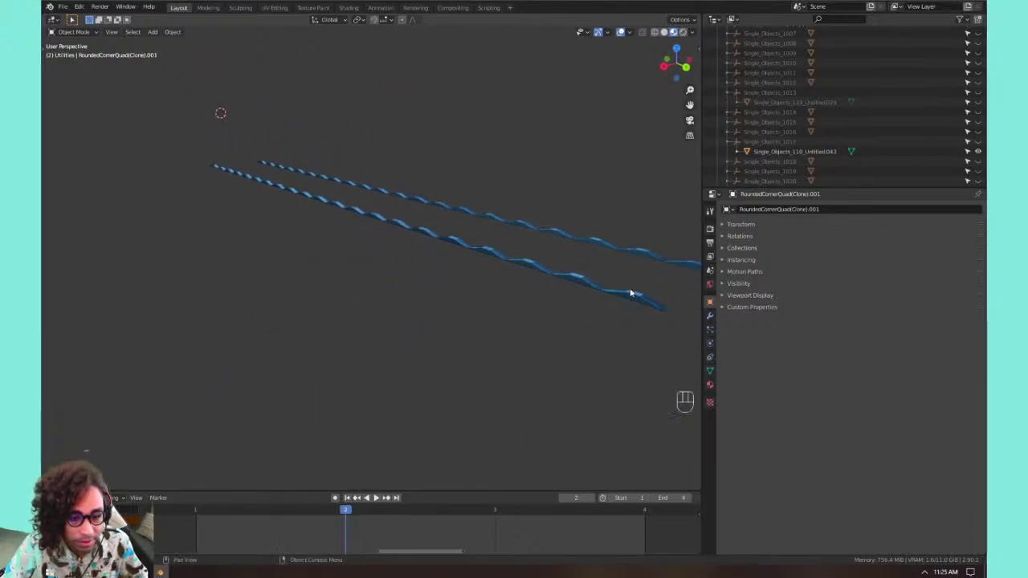
left_click(631, 294)
middle_click_drag(622, 292, 431, 307)
key("a")
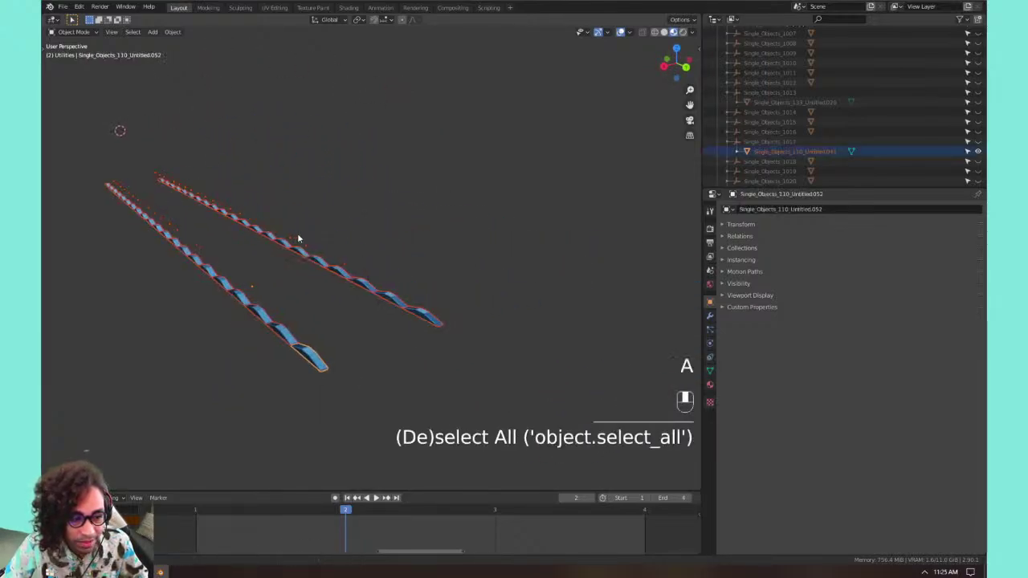
middle_click_drag(298, 239, 452, 268)
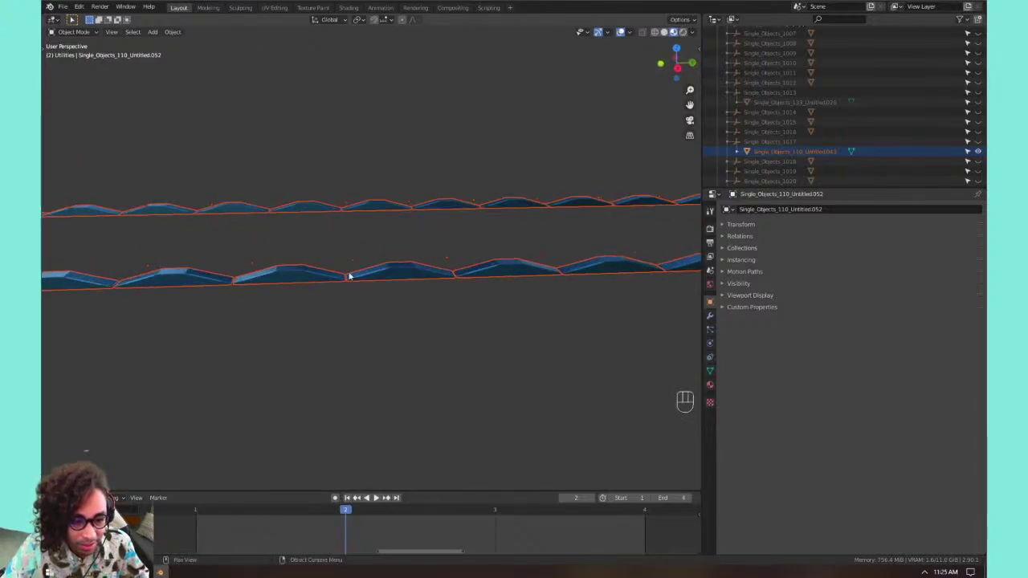
Select one trim piece midway along the nearer row and test-rotate it to check its pivot.
left_click(384, 309)
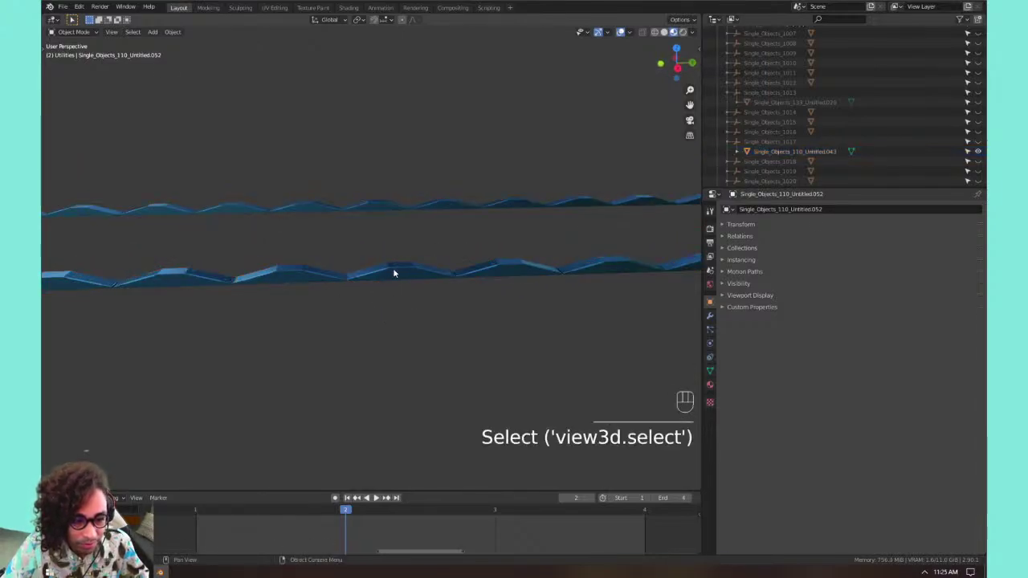
left_click(393, 274)
key("period")
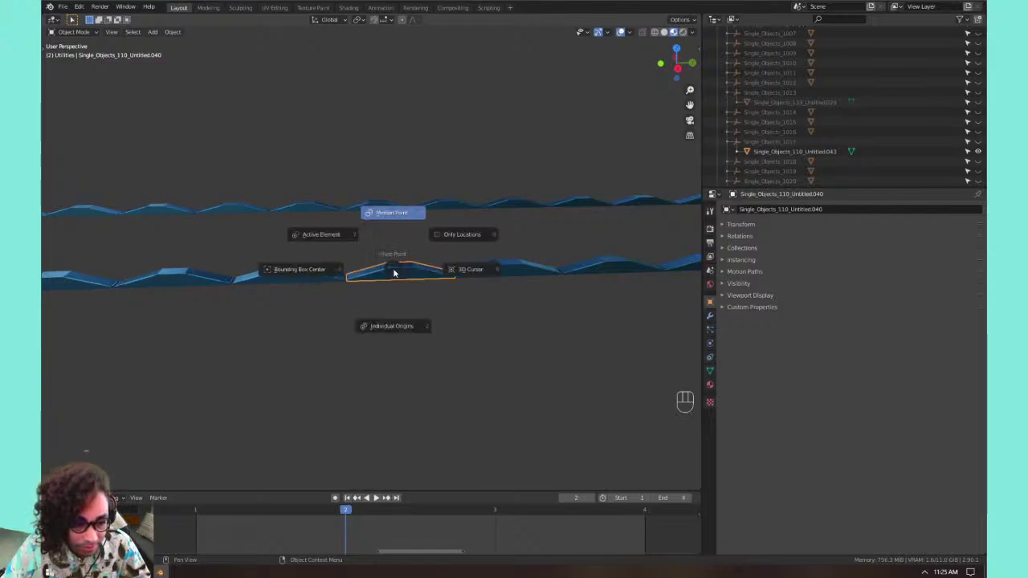
left_click(403, 279)
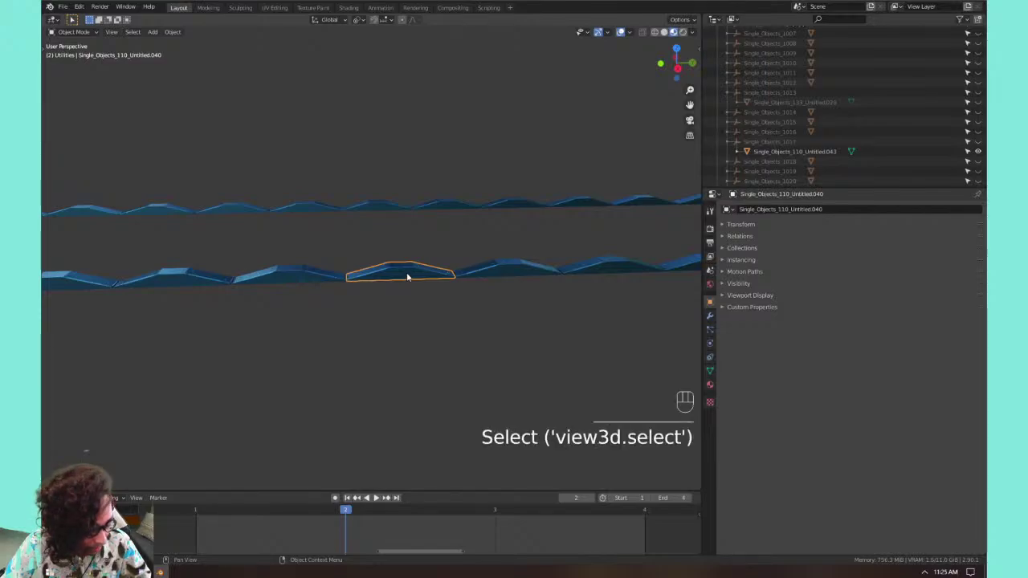
key("r")
key("r")
right_click(431, 266)
scroll(372, 283, "down", 9)
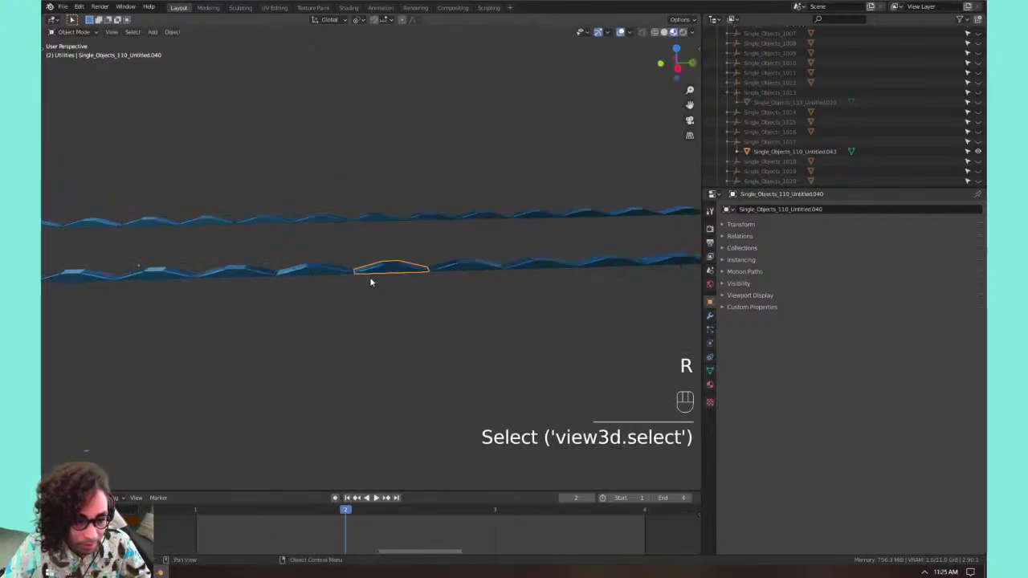
scroll(322, 273, "up", 3)
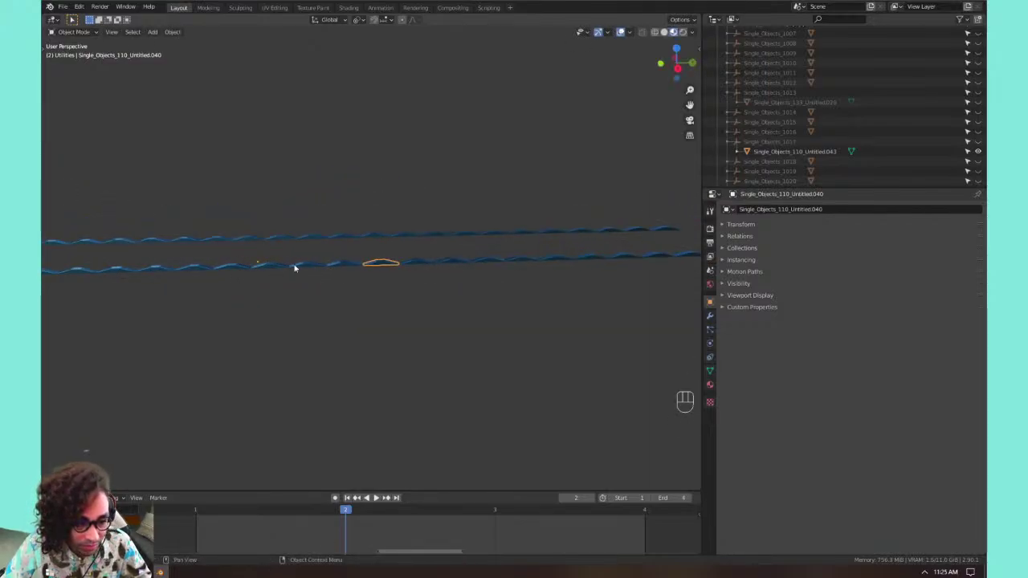
key("r")
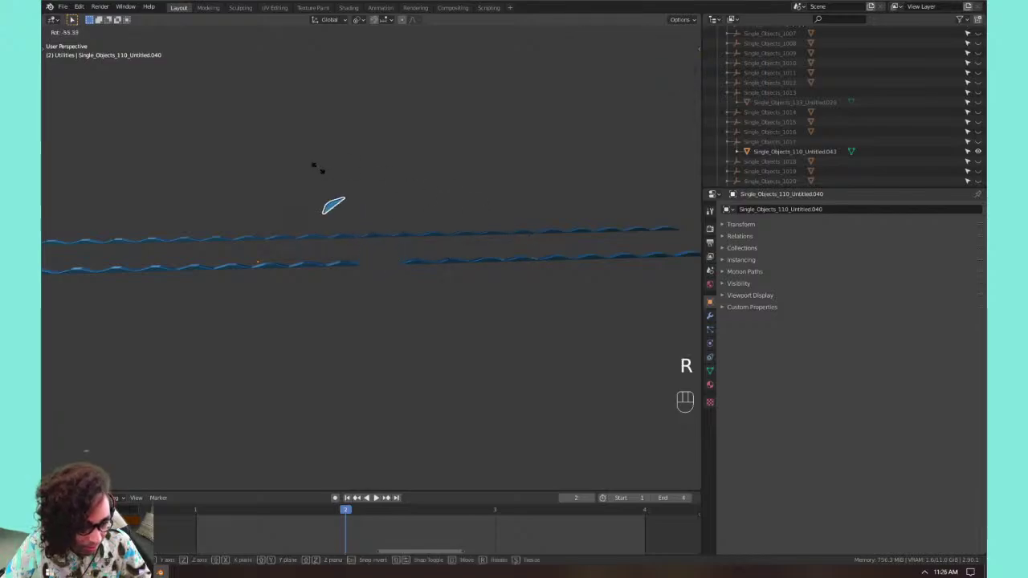
key("Escape")
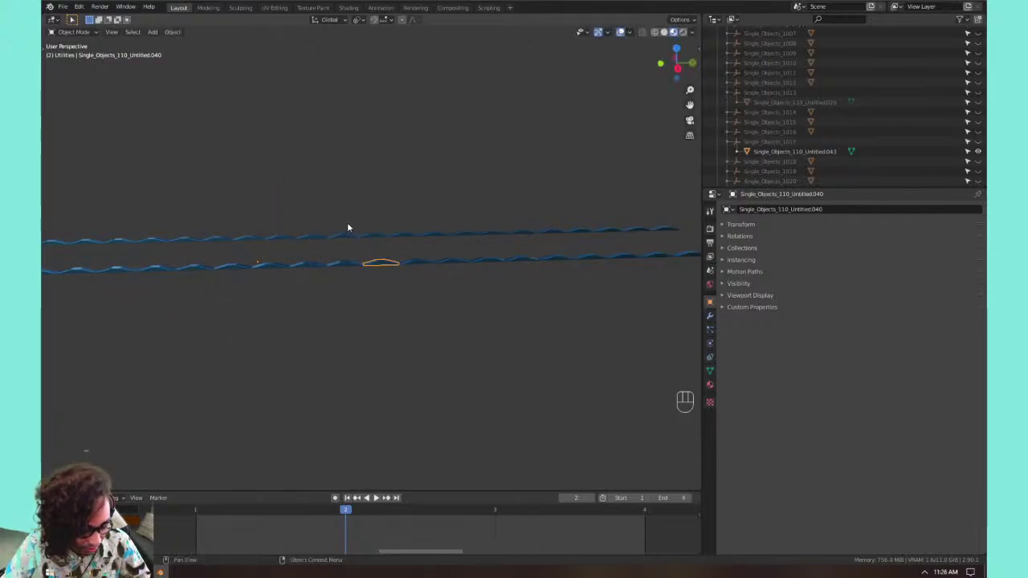
Set the pivot point to Active Element and test-rotate the same trim piece without keeping the rotation.
key("period")
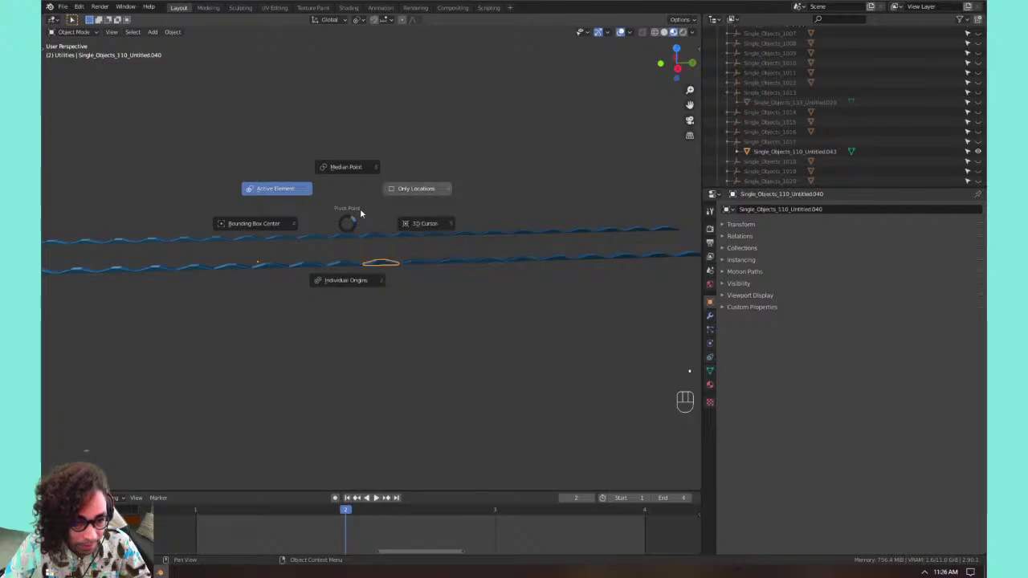
left_click(300, 197)
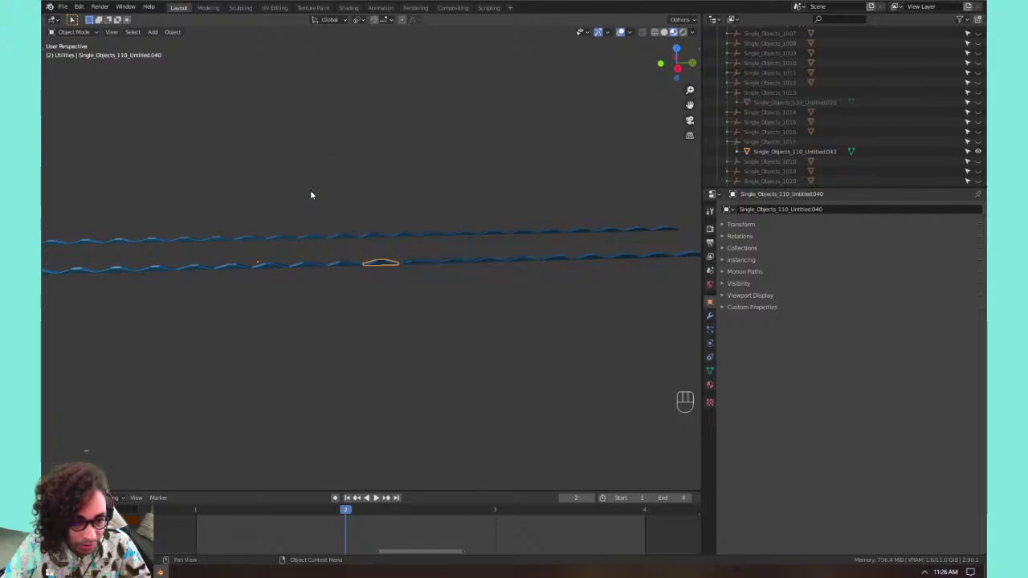
key("r")
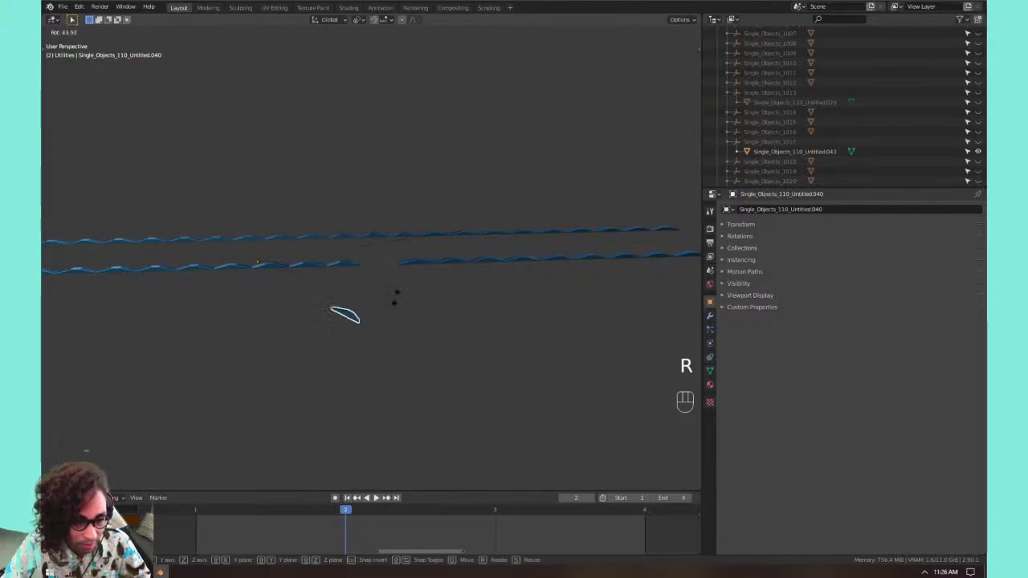
left_click(270, 261)
scroll(320, 253, "up", 4)
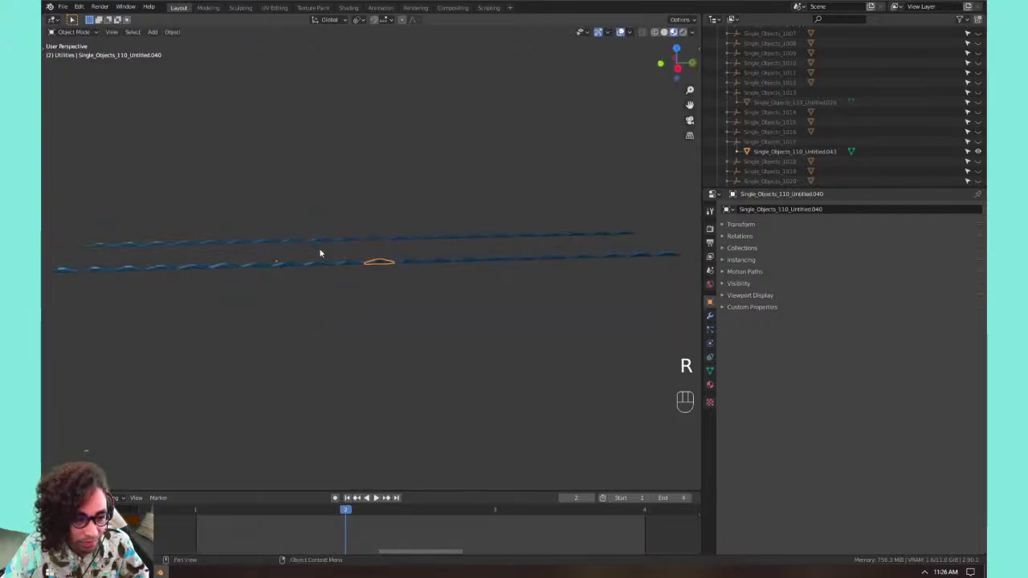
Select all visible trim pieces in both rows, keeping the middle piece of the nearer row active.
key("a")
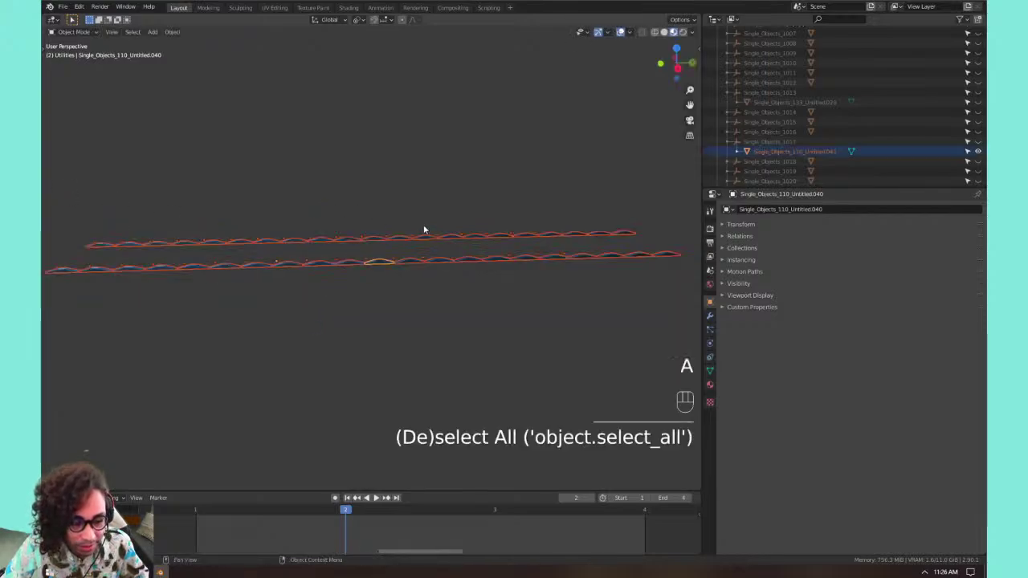
key("shift+s")
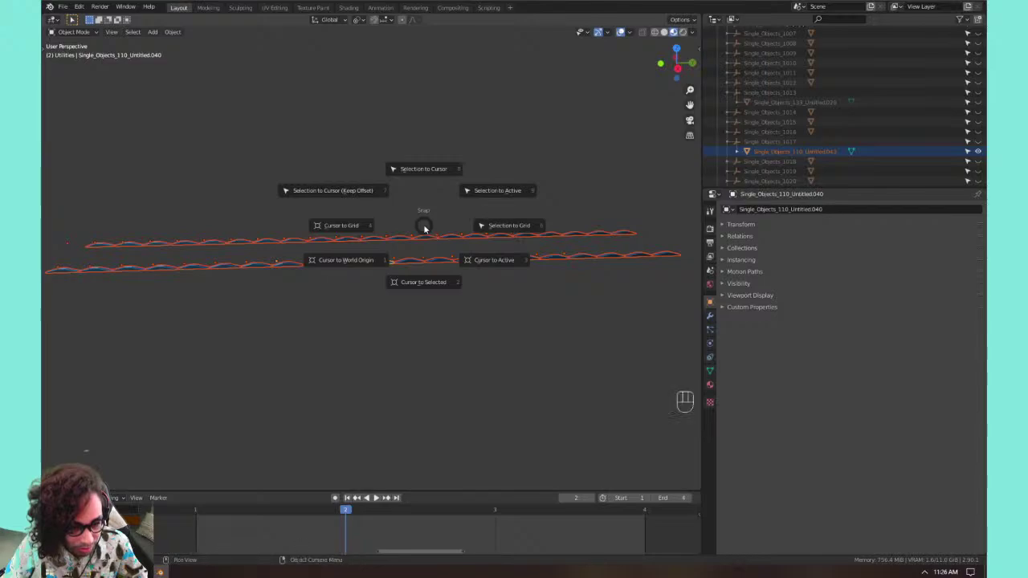
key("Escape")
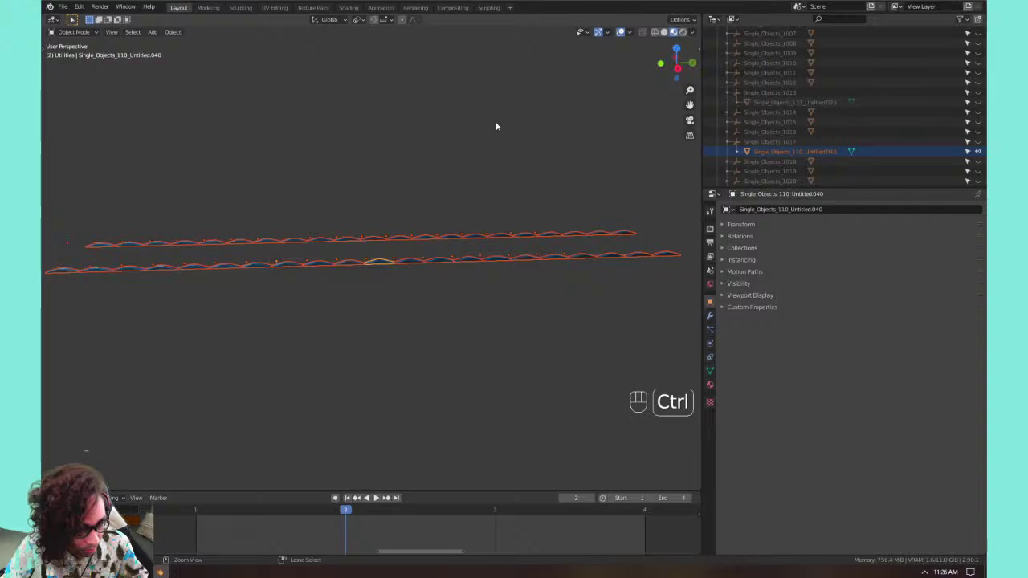
Save the scene file.
key("ctrl+s")
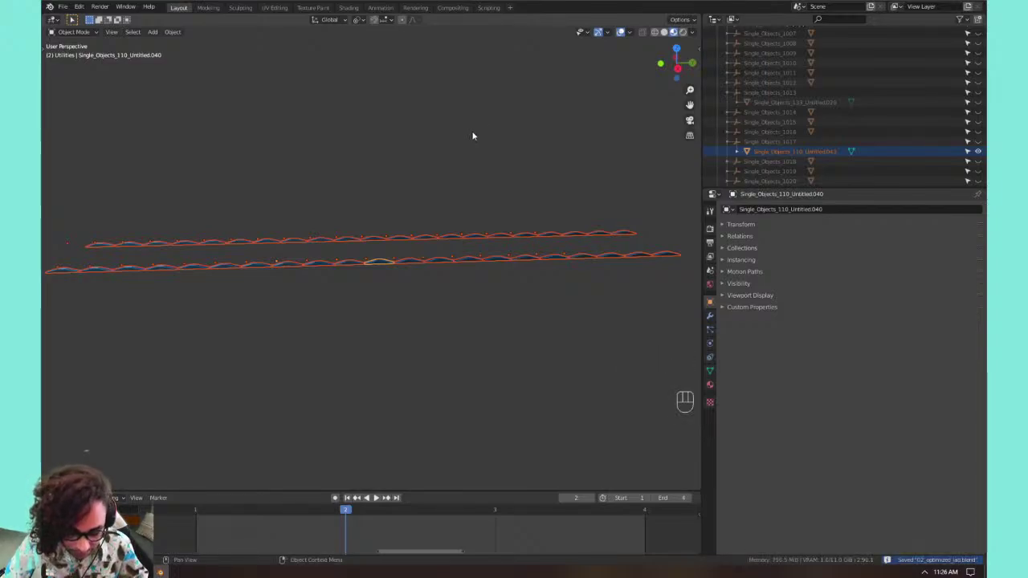
key("shift+d")
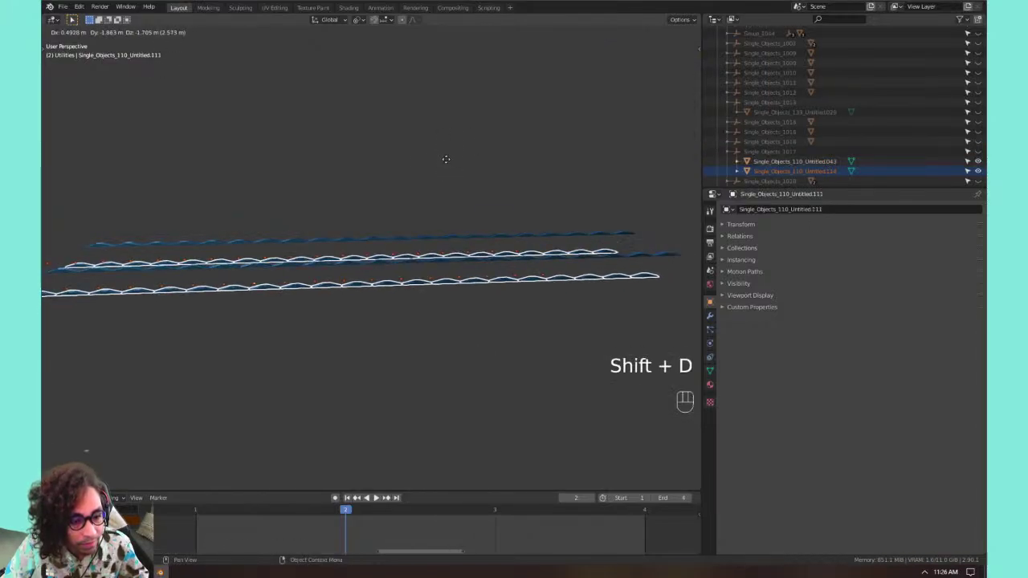
left_click(446, 158)
key("ctrl+z")
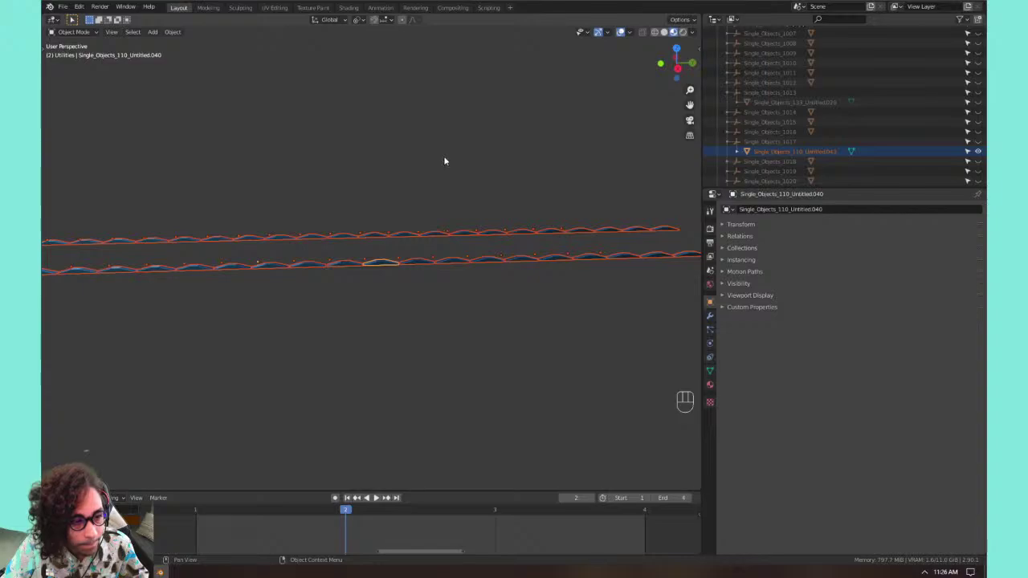
Set the origin of all selected trim pieces to their center of mass (surface).
left_click(173, 32)
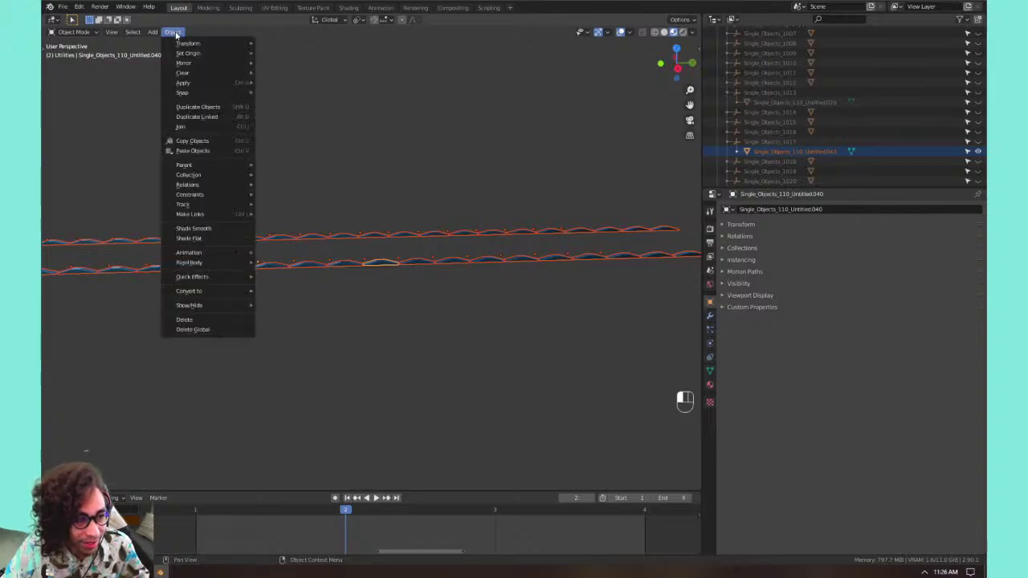
mouse_move(191, 54)
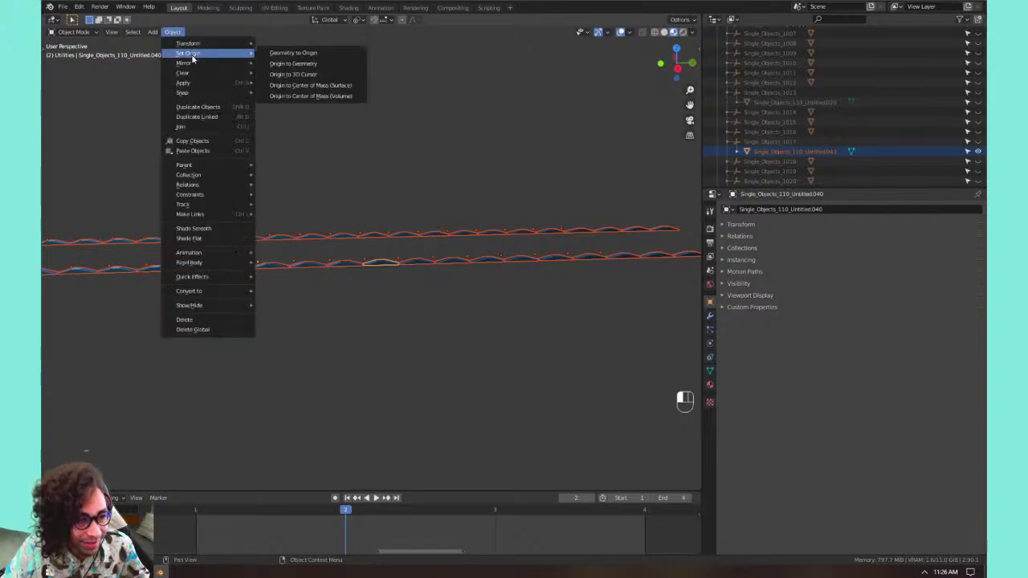
left_click(330, 86)
Select a single trim piece midway along one row and test-rotate it freely to check its new origin, without keeping the rotation.
middle_click_drag(335, 97, 389, 383)
left_click(328, 359)
left_click(391, 372)
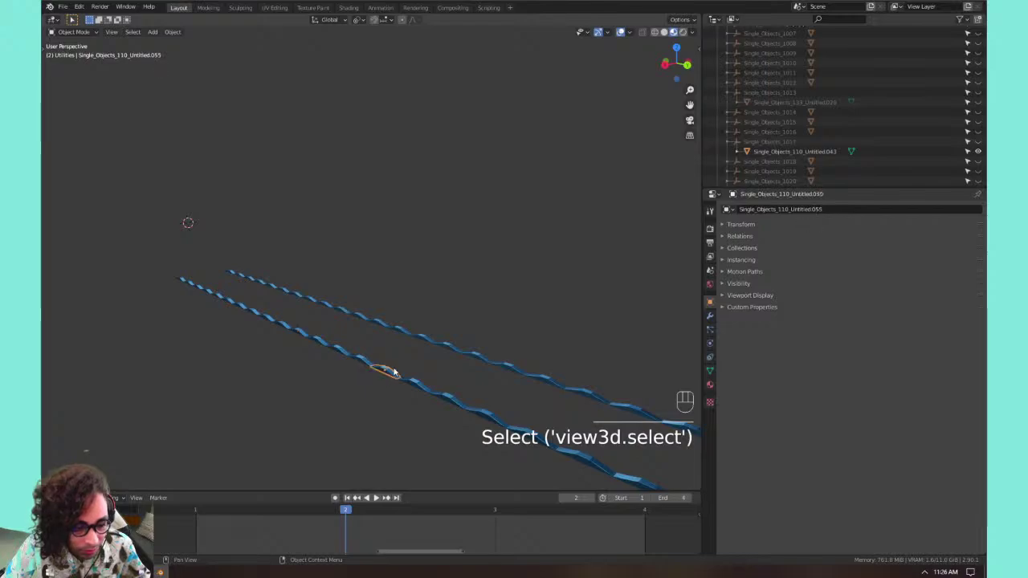
key("KP_Decimal")
key("r")
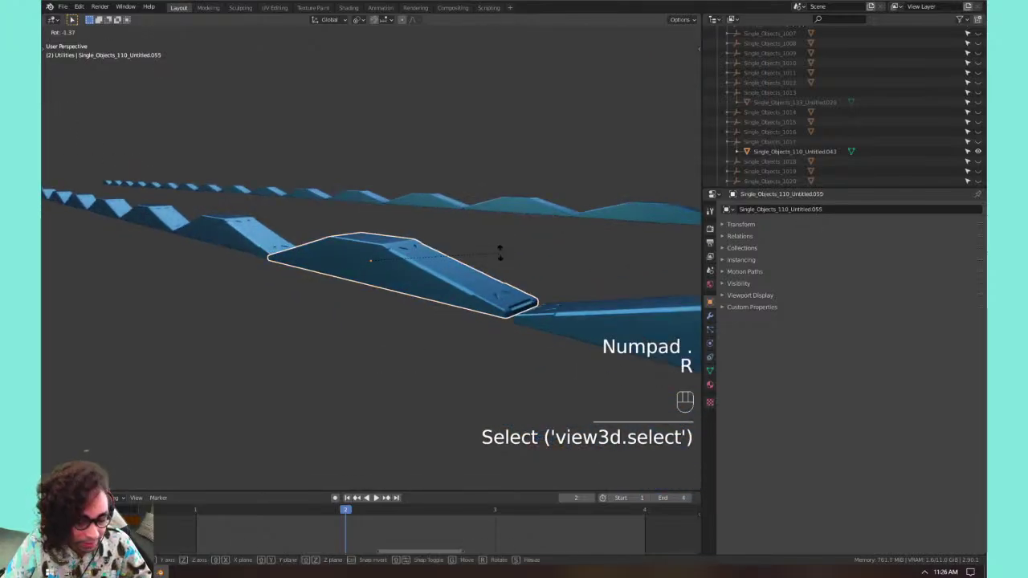
key("r")
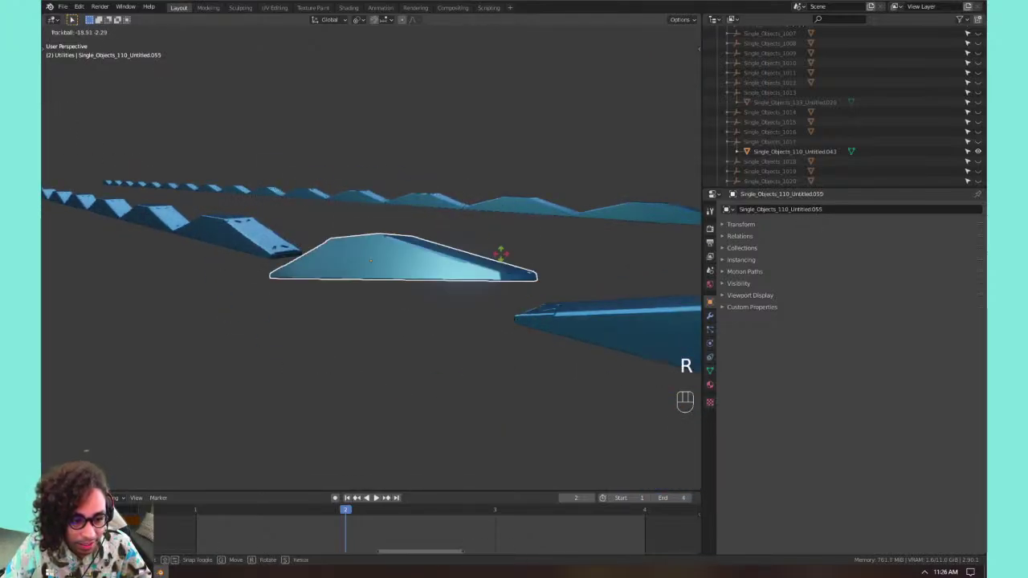
right_click(431, 293)
Select all trim pieces in both rows and make the closest end piece of the nearer row the active object.
scroll(443, 282, "down", 12)
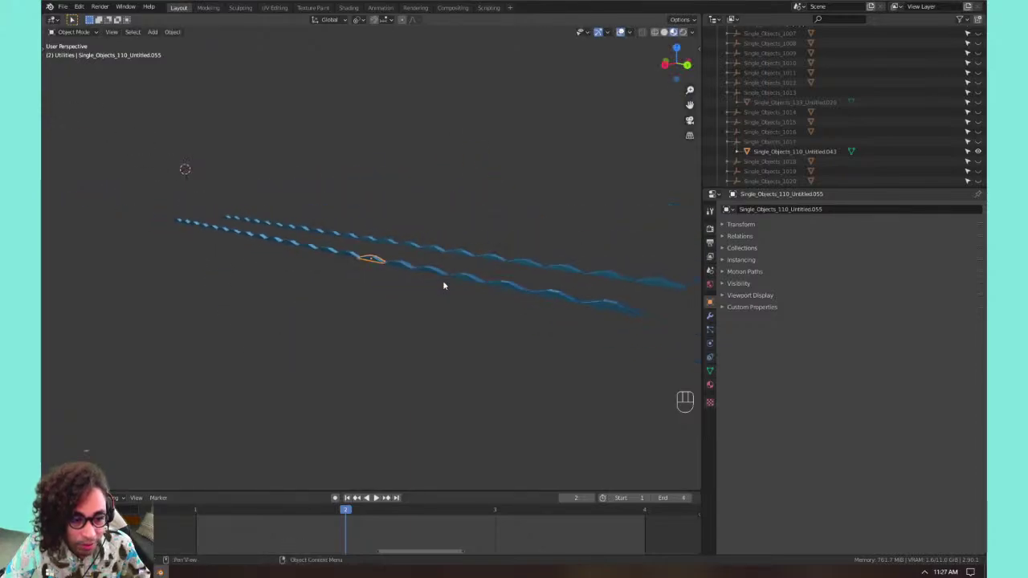
middle_click_drag(442, 285, 383, 210, "shift")
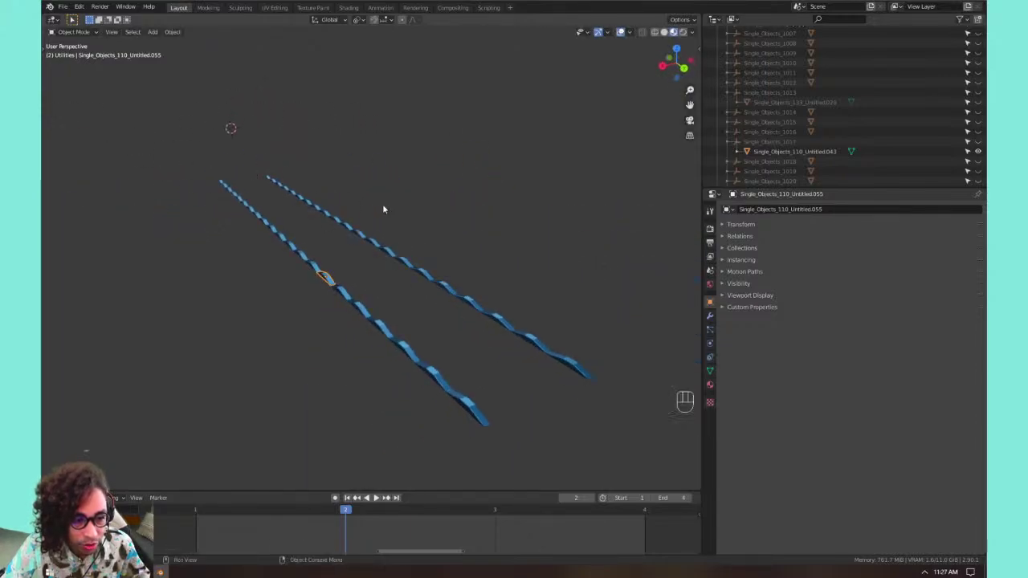
key("a")
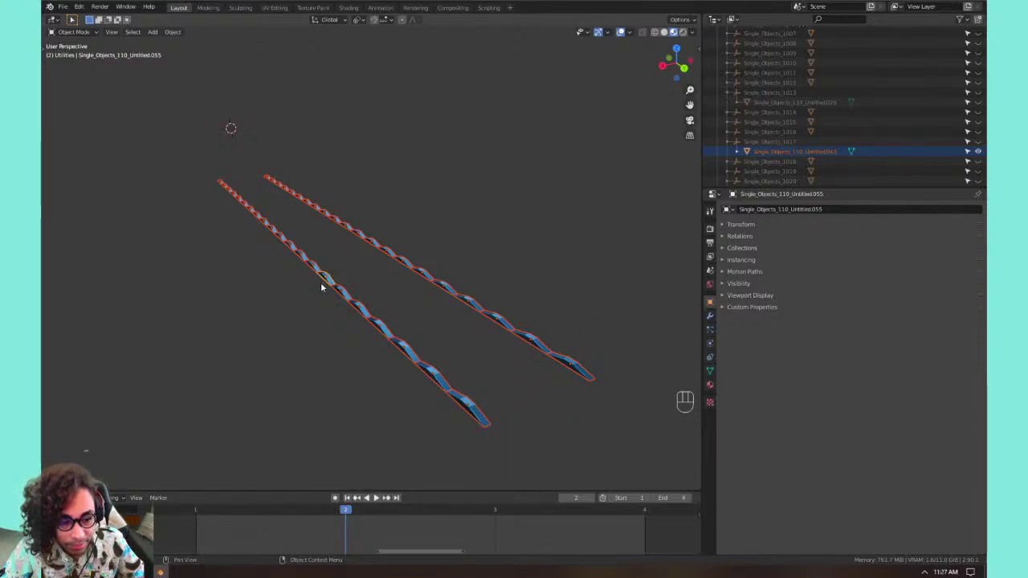
left_click(473, 414, "shift")
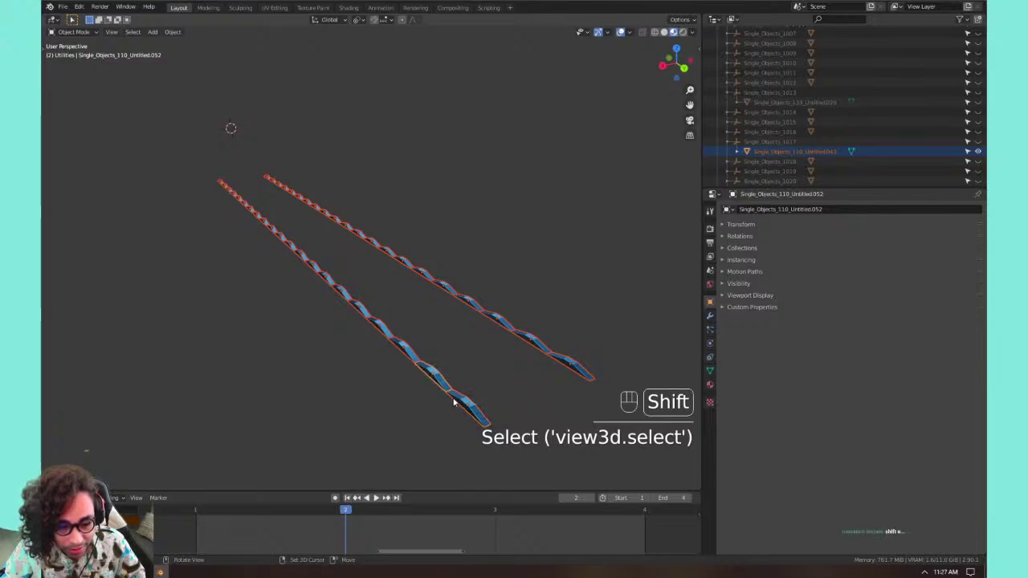
left_click(571, 367, "shift")
left_click(537, 346, "shift")
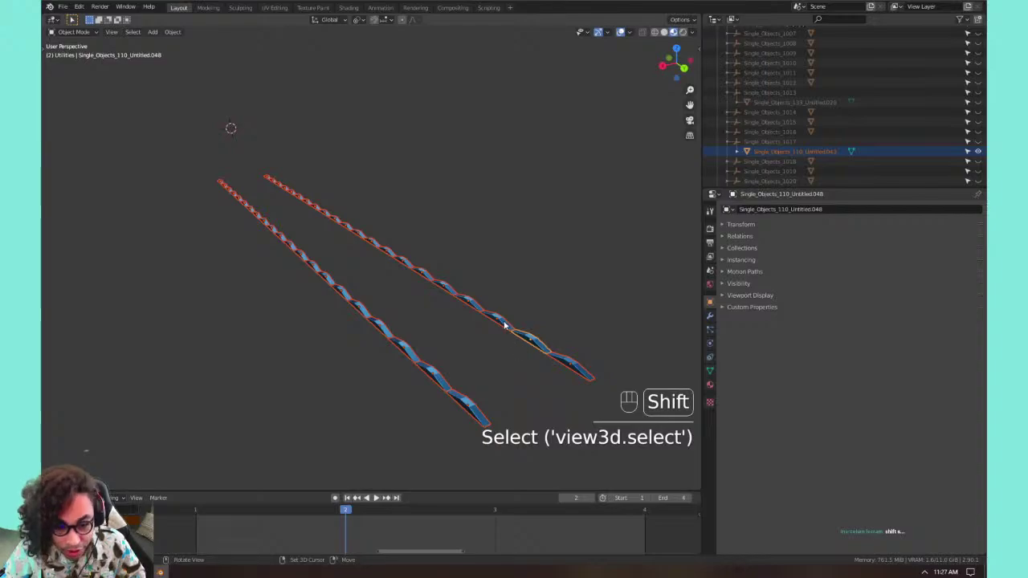
left_click(503, 324, "shift")
left_click(569, 361, "shift")
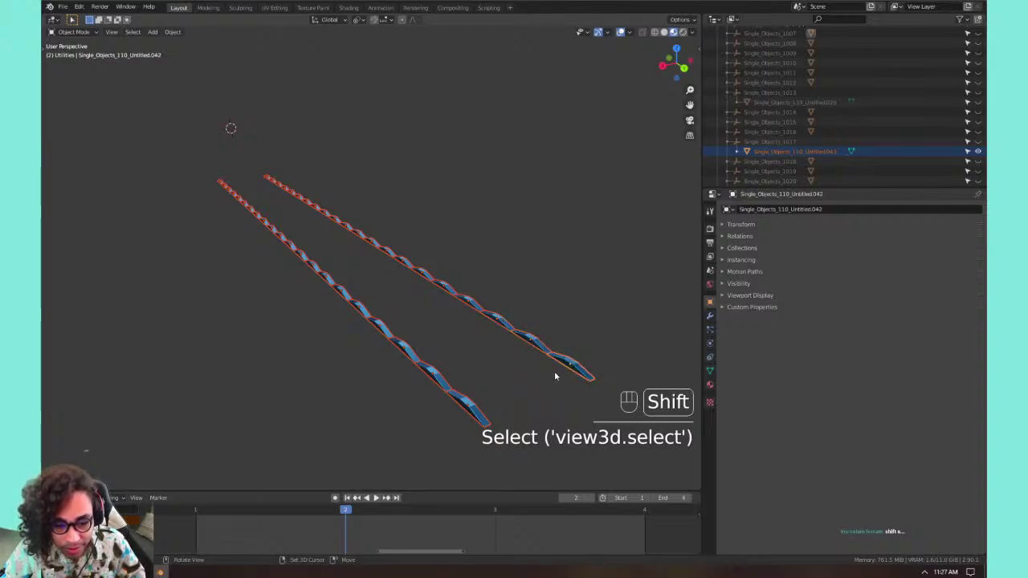
left_click(470, 409, "shift")
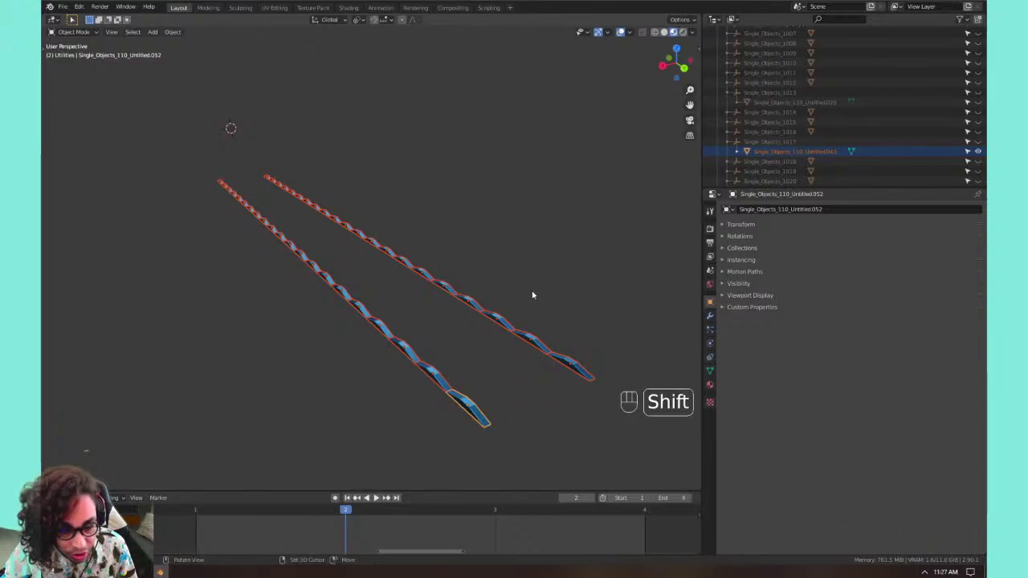
key("shift+l")
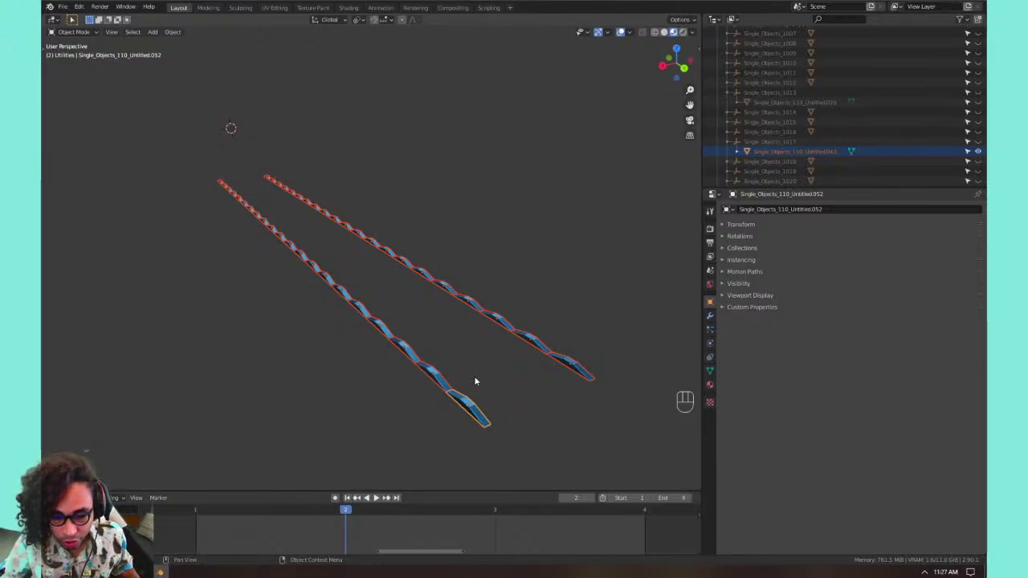
Snap all selected trim pieces to the 3D cursor with their offsets kept, and bring the moved rows into view.
key("shift+s")
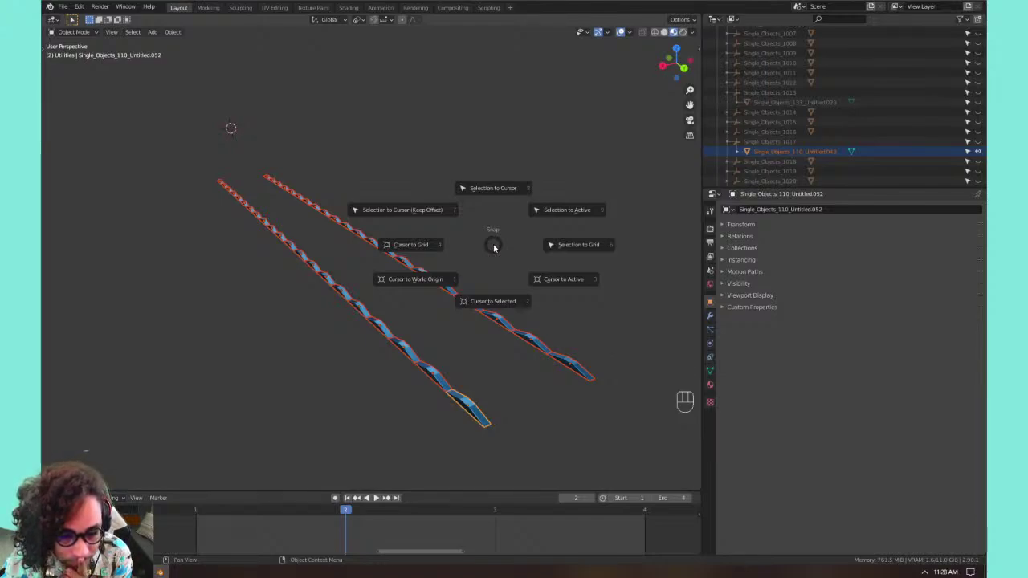
left_click(404, 209)
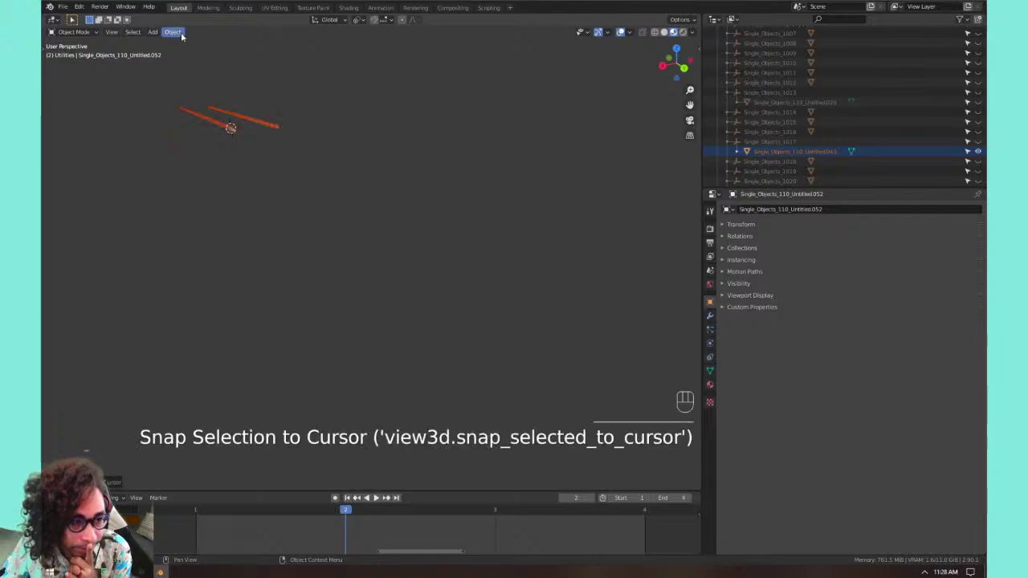
left_click(172, 31)
key("KP_Decimal")
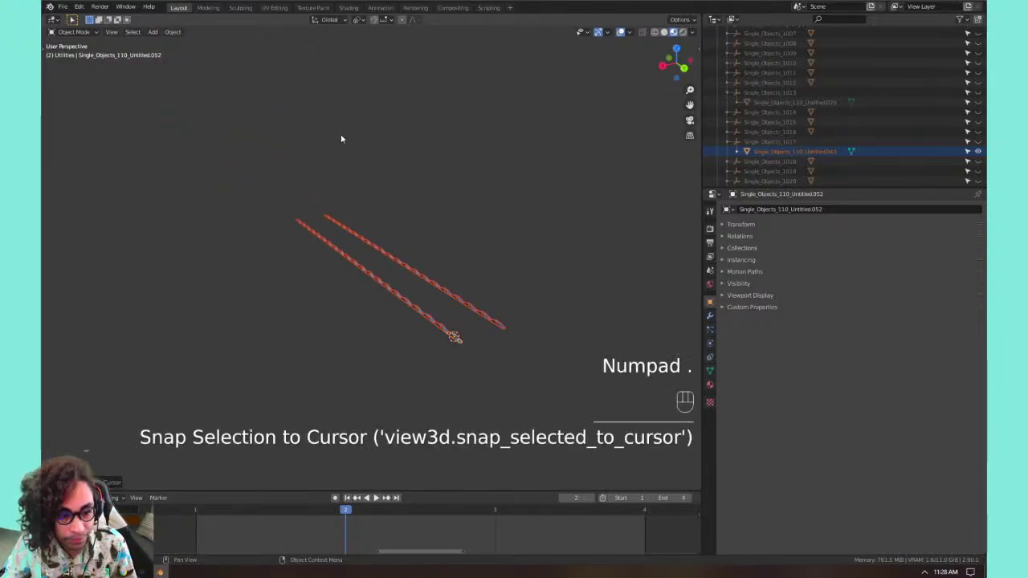
middle_click_drag(389, 248, 335, 241)
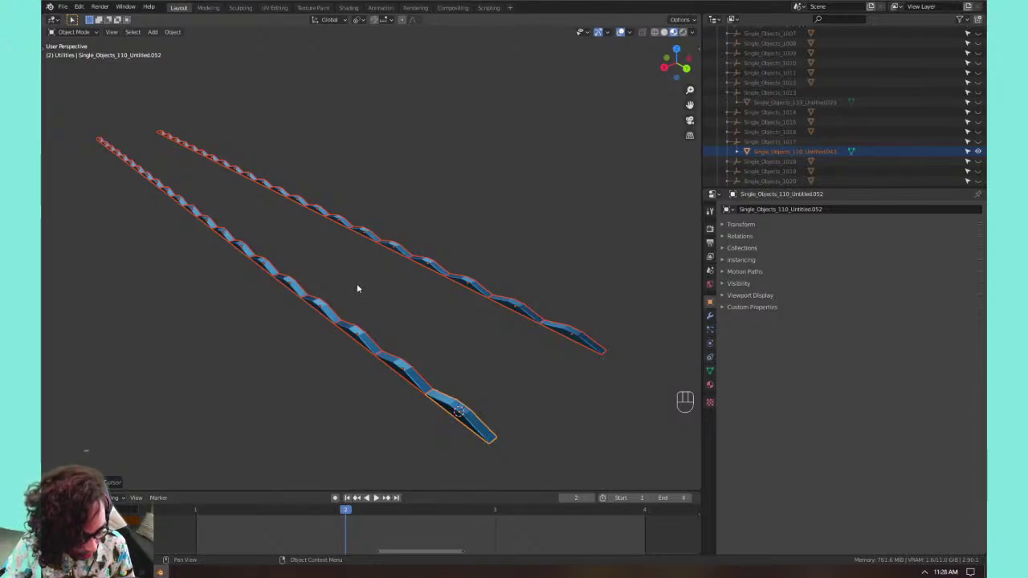
Link the active end piece's object data to all the other selected trim pieces.
key("ctrl+l")
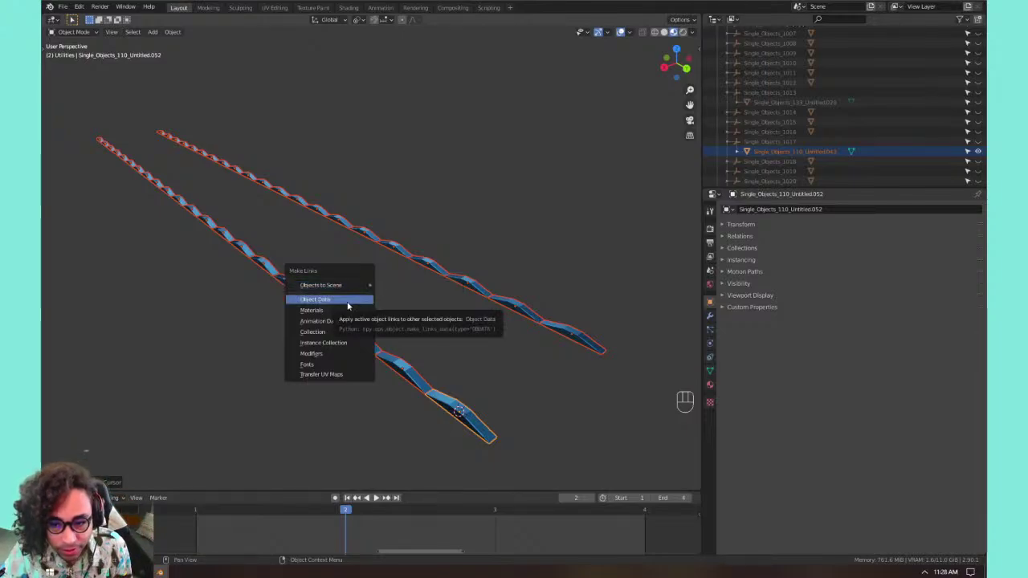
left_click(349, 301)
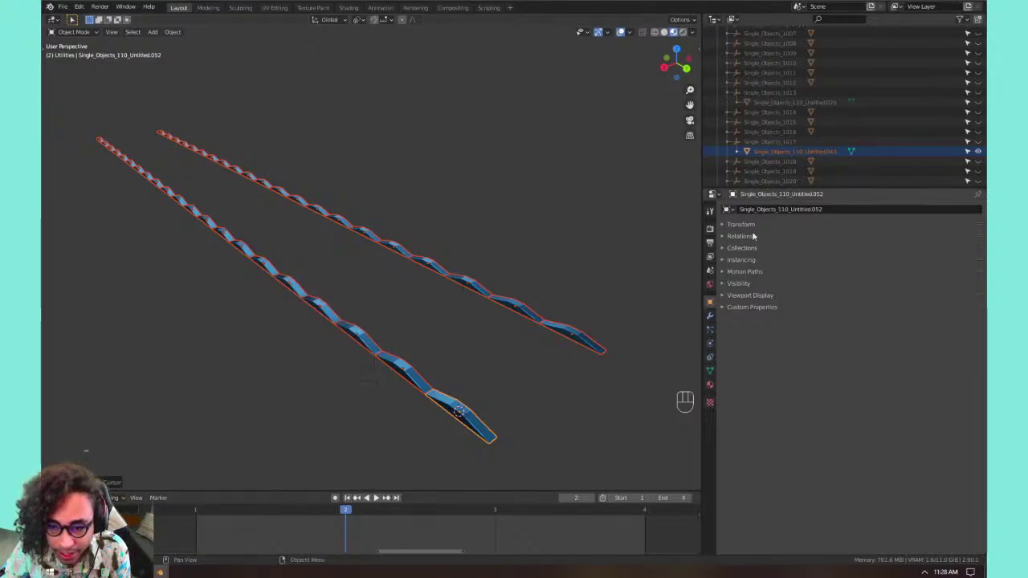
Select several trim pieces in both rows one at a time to compare their object names.
left_click(413, 400)
left_click(459, 409)
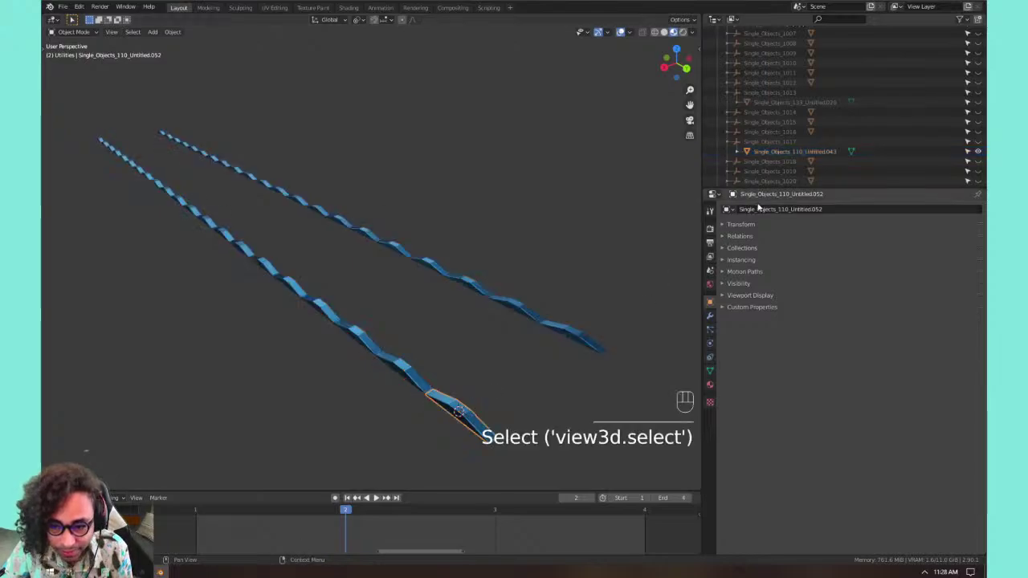
left_click(583, 341)
left_click(524, 306)
left_click(472, 281)
left_click(399, 246)
left_click(367, 233)
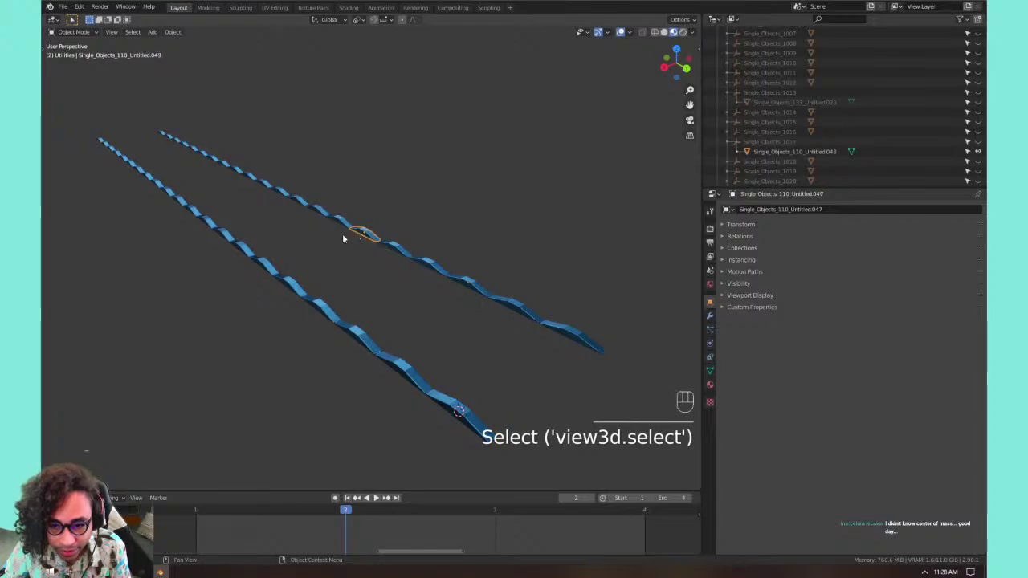
Rename the closest end piece of the nearer row to bridge_ridge.
left_click(459, 412)
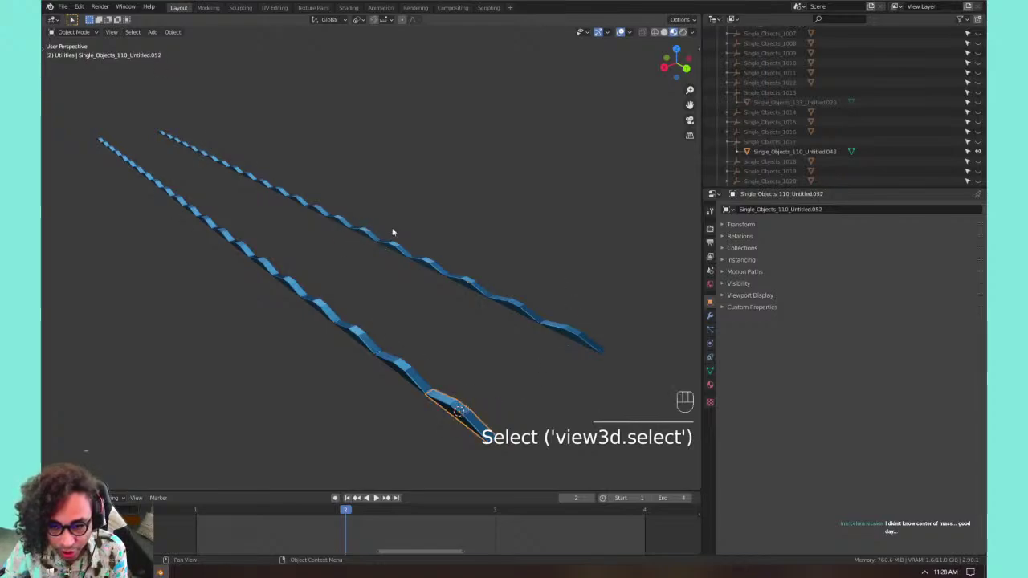
left_click(803, 210)
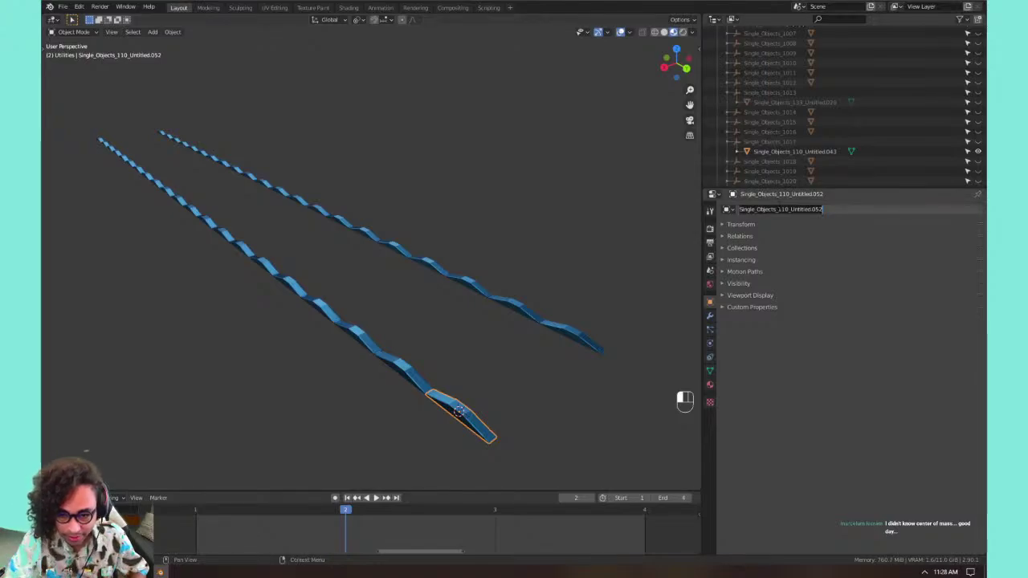
type("tri")
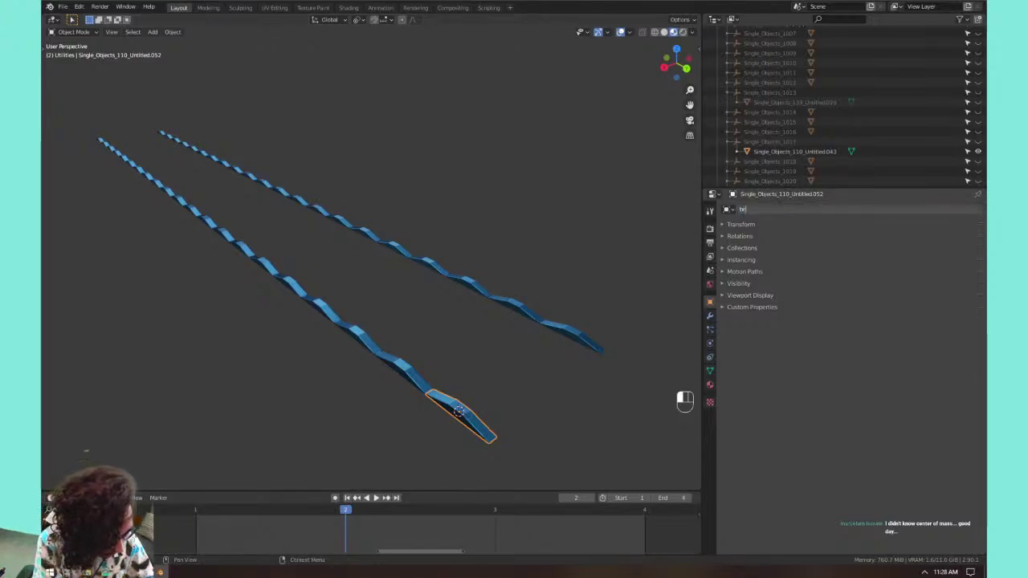
type("dge_ridge")
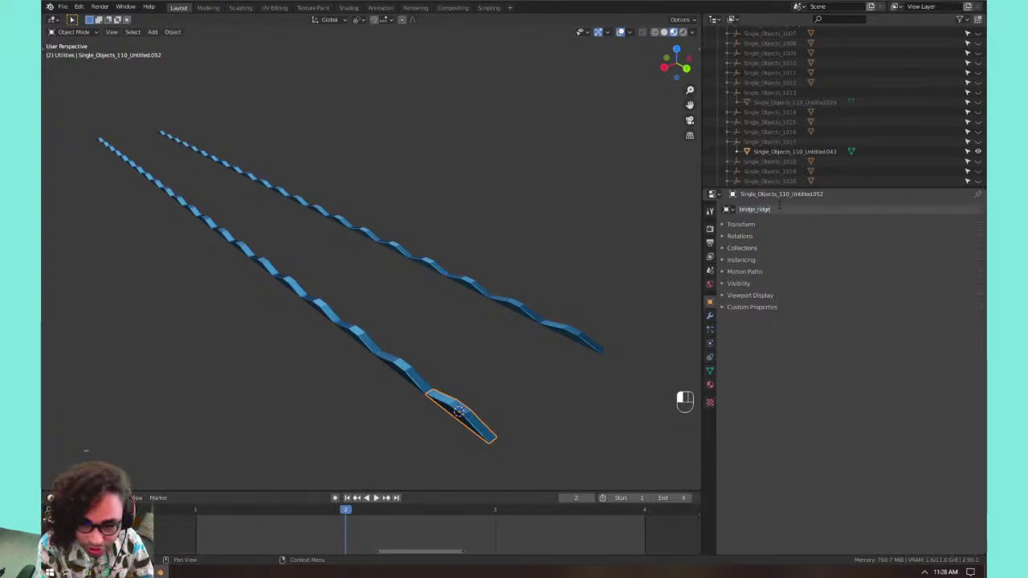
key("Return")
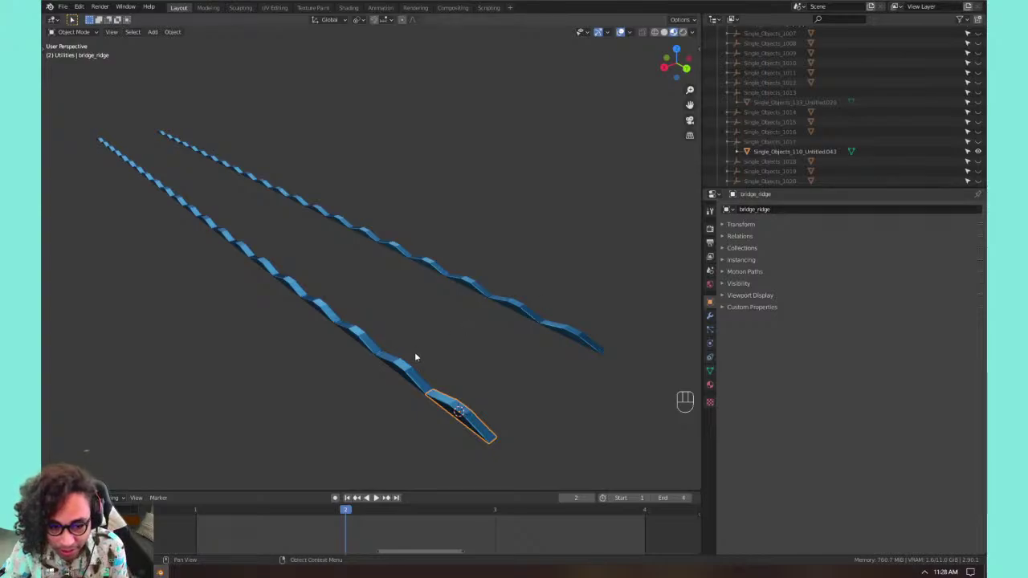
Check the object names of the piece next to bridge_ridge and the closest pieces of the opposite row.
left_click(398, 375)
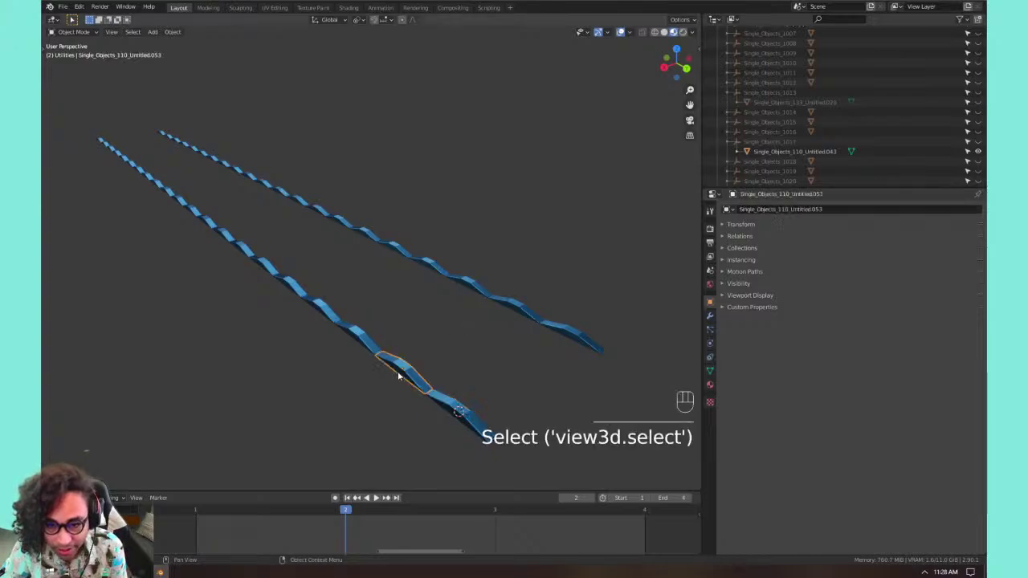
left_click(523, 305)
left_click(581, 333)
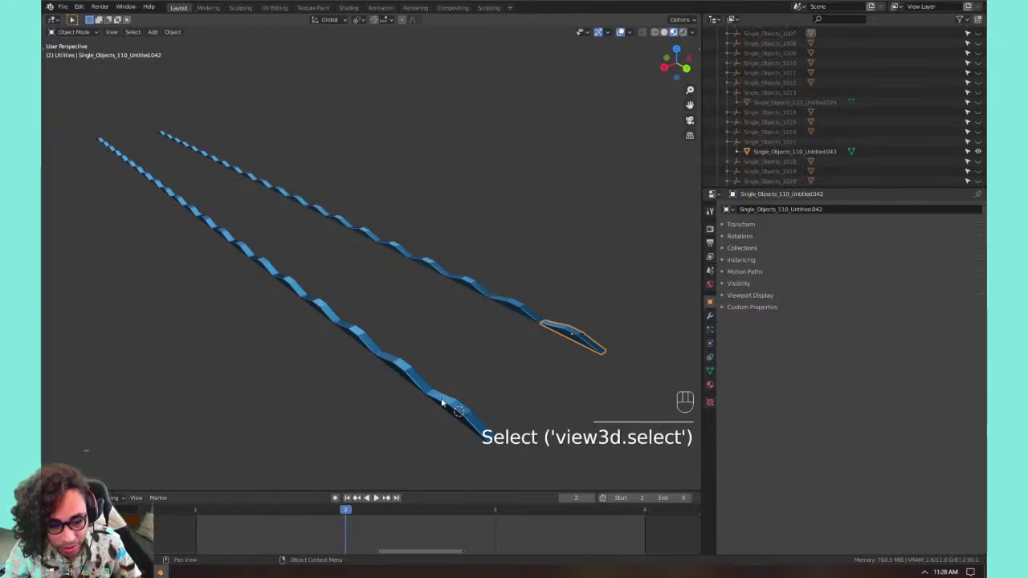
Select all trim pieces with bridge_ridge active and link its object data to the rest.
left_click(457, 400)
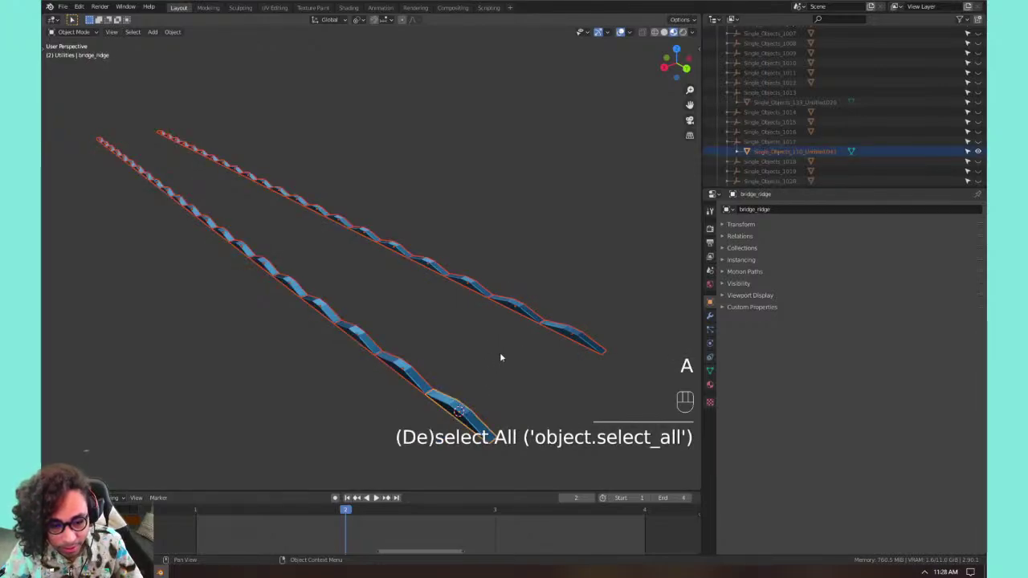
key("a")
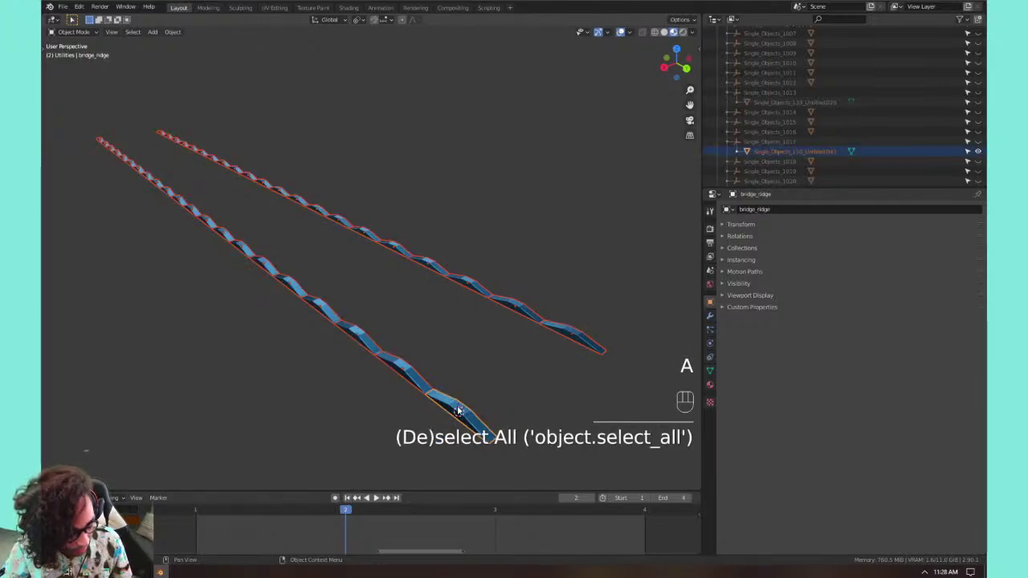
key("ctrl+l")
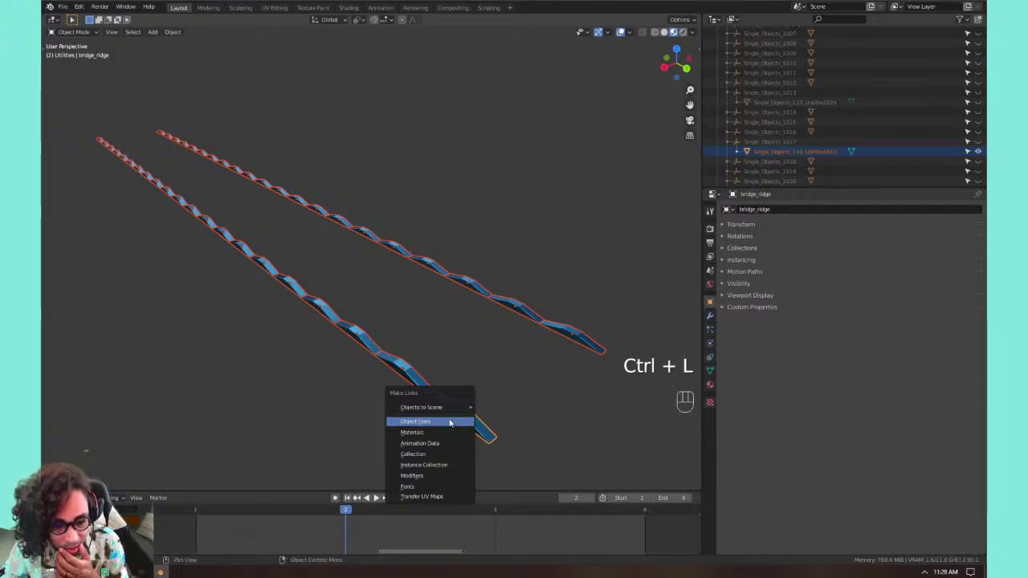
left_click(451, 424)
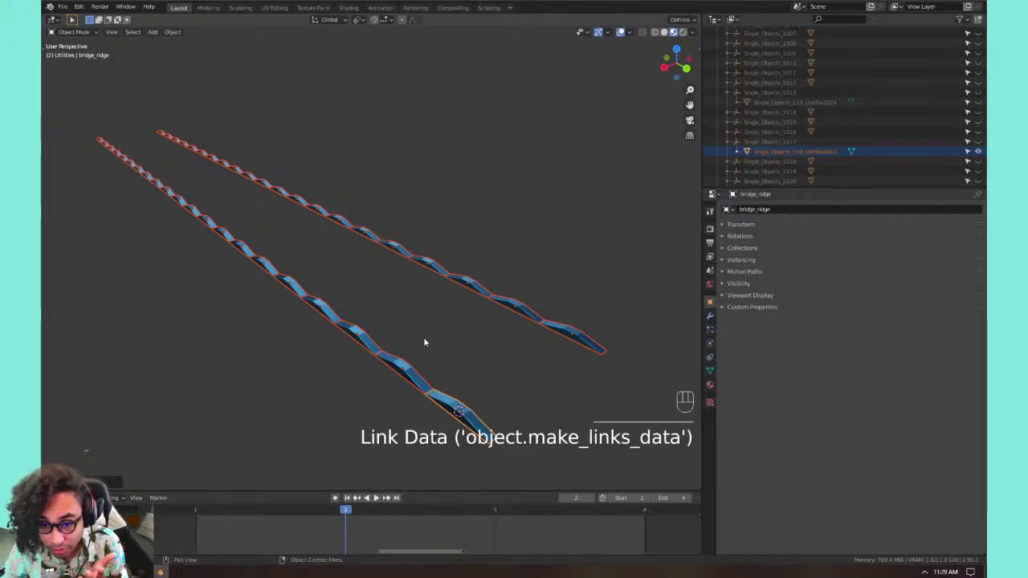
Check the object names of the piece next to bridge_ridge and the closest pieces of the opposite row.
left_click(423, 366)
left_click(410, 374)
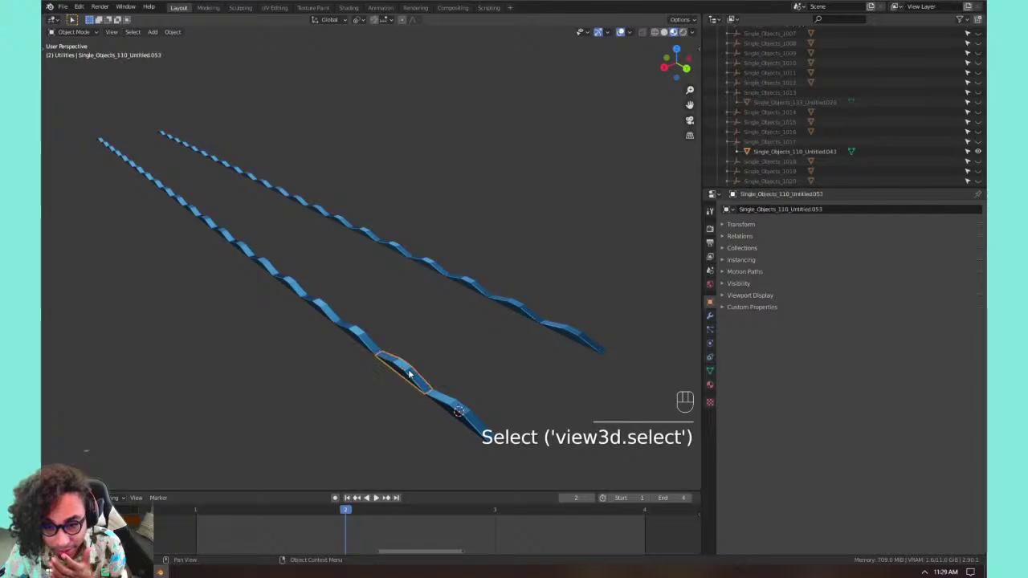
left_click(501, 304)
left_click(476, 285)
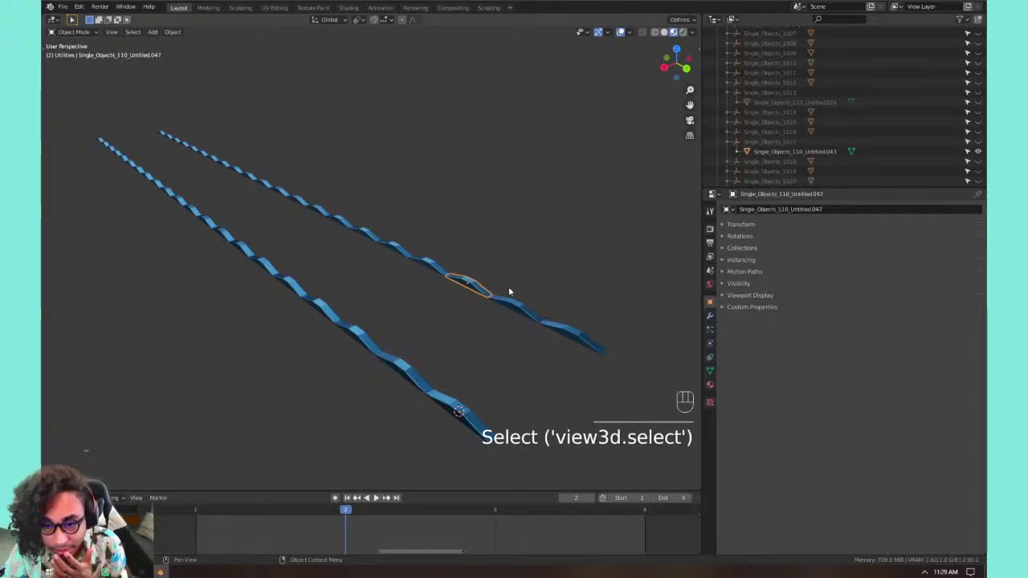
left_click(602, 320)
left_click(577, 333)
left_click(519, 306)
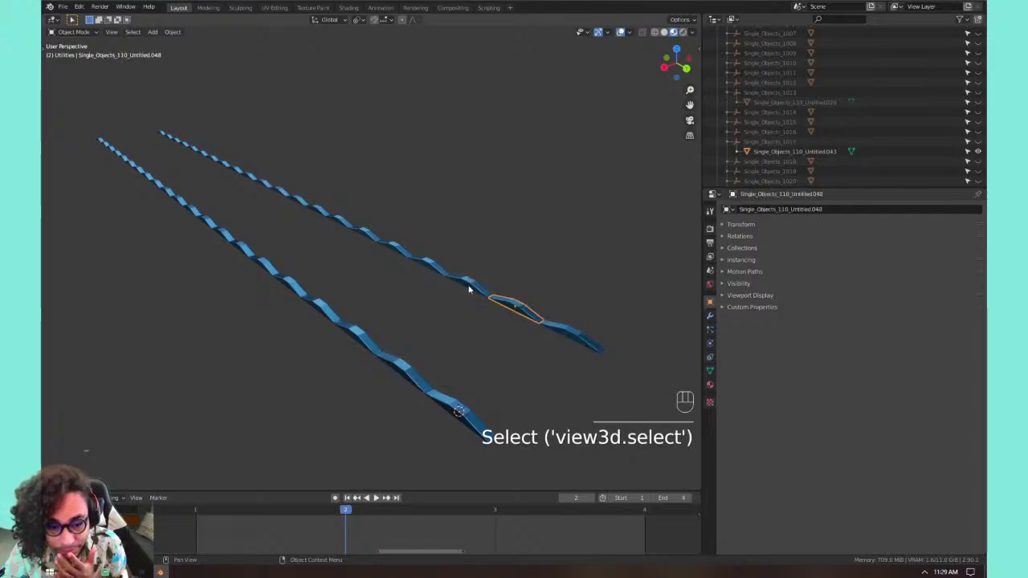
left_click(470, 290)
Make bridge_ridge active, select all trim pieces and link its object data to them again.
left_click(457, 410)
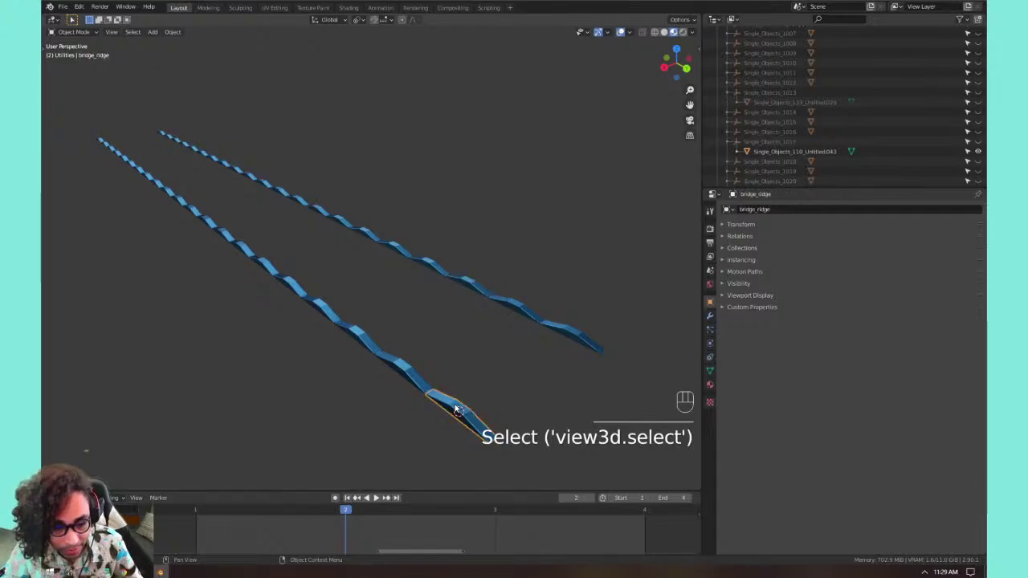
key("a")
key("ctrl+l")
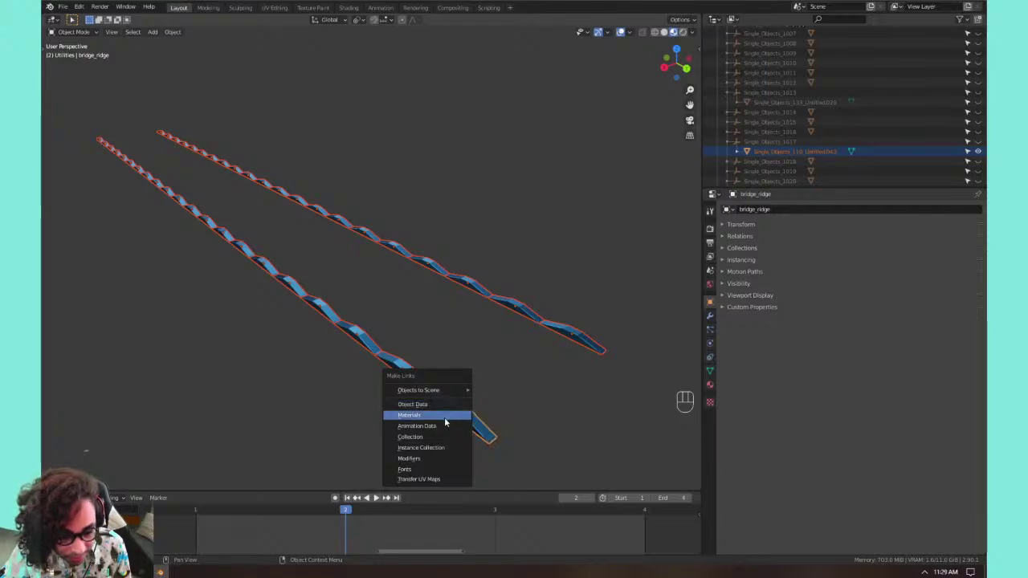
left_click(454, 406)
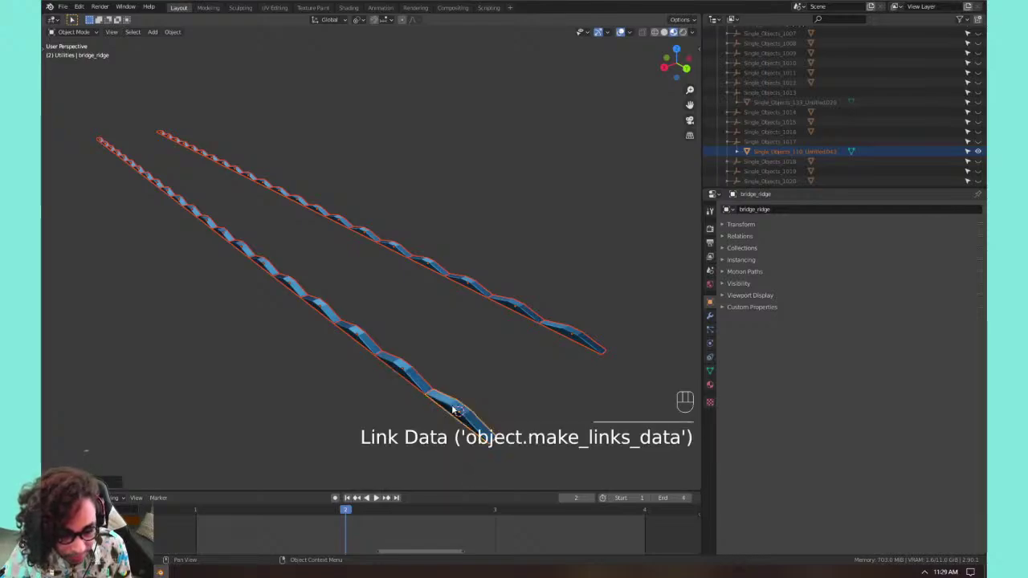
Select individual pieces in both rows to see whether their object names match bridge_ridge.
left_click(410, 380)
left_click(459, 409, "shift")
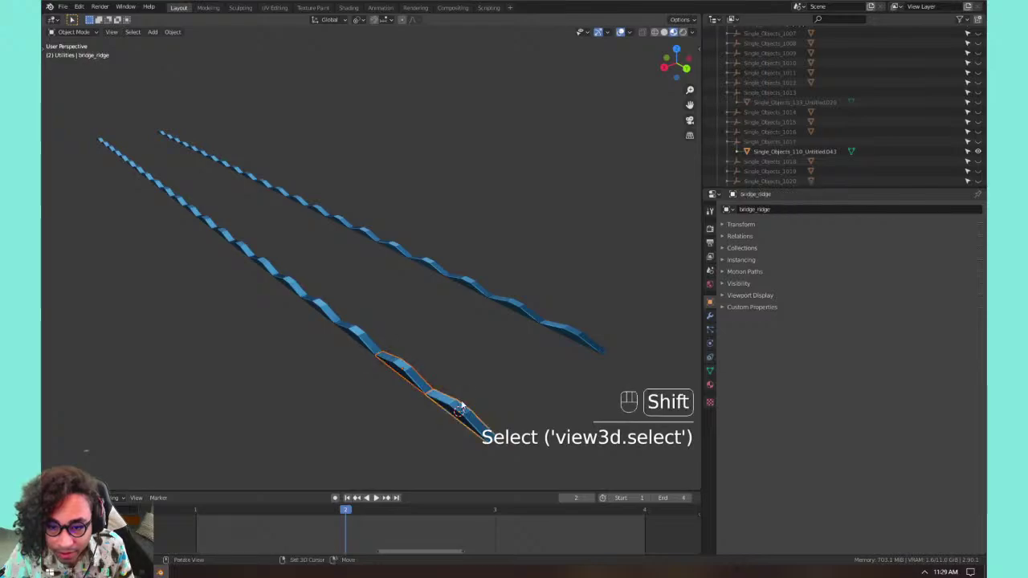
left_click(514, 337)
left_click(526, 309)
left_click(572, 331)
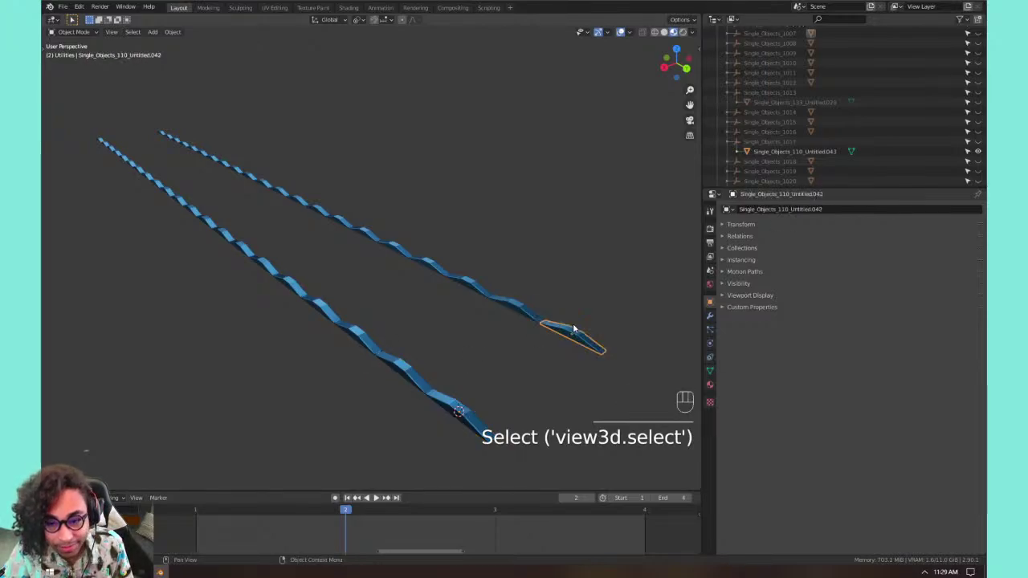
left_click(420, 374)
Select all trim pieces with bridge_ridge active and link its object data and materials to them.
left_click(453, 401)
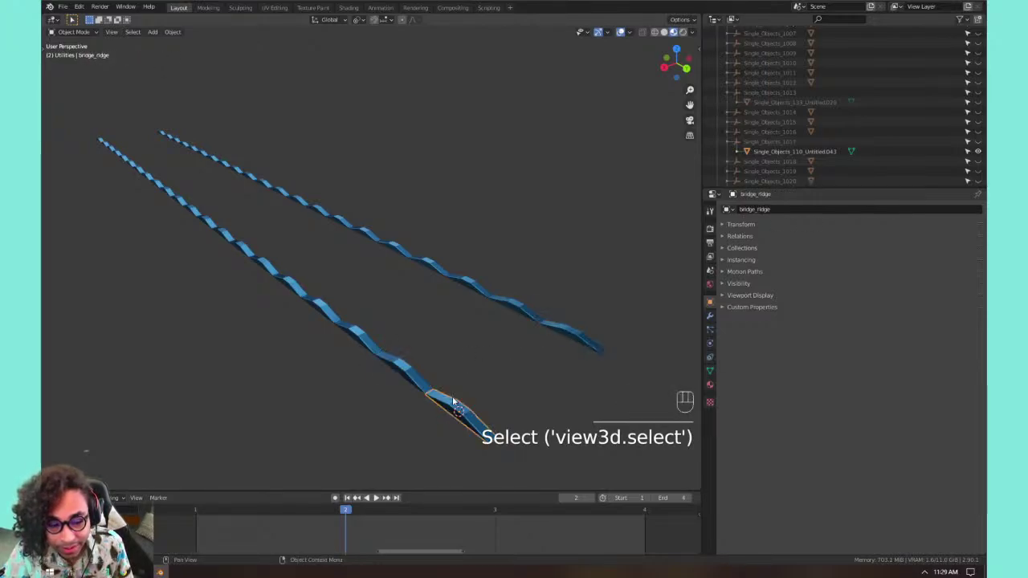
key("a")
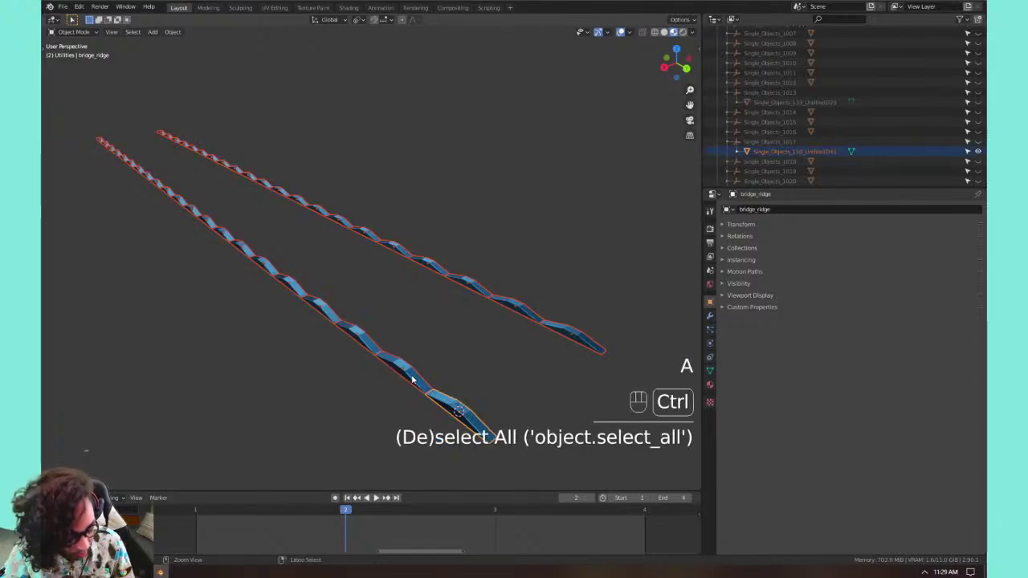
key("ctrl+l")
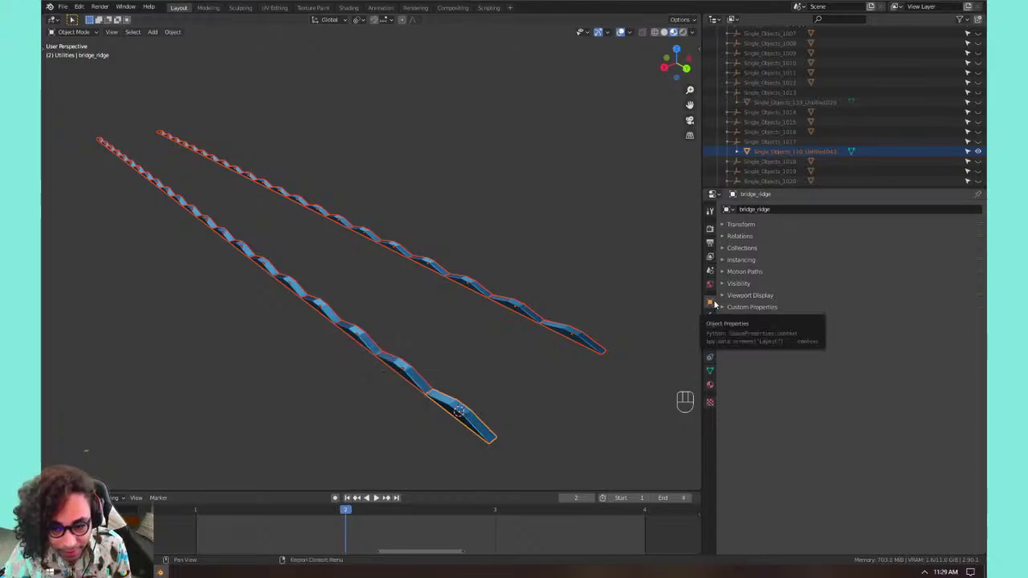
key("ctrl+l")
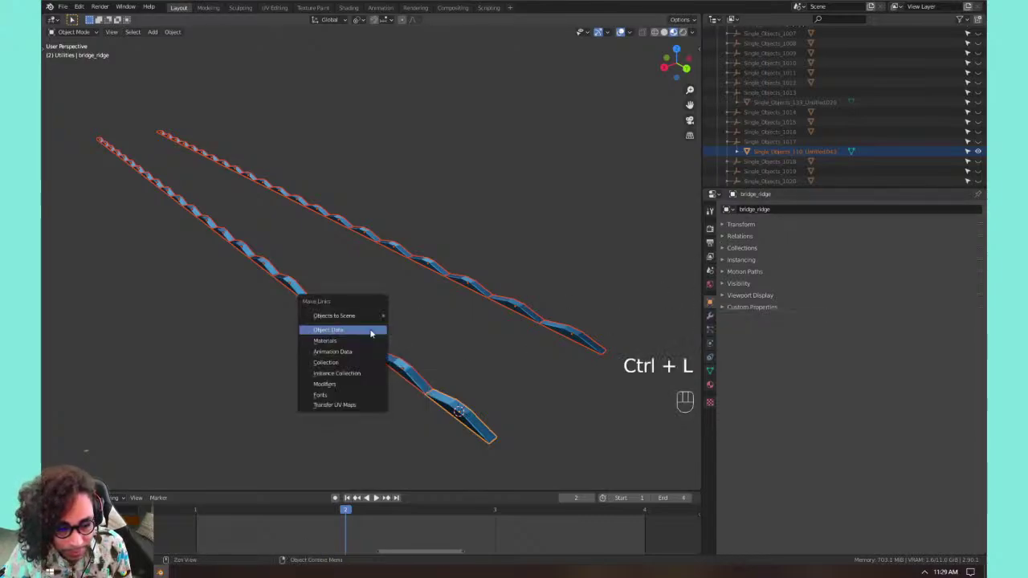
left_click(370, 331)
key("ctrl+l")
left_click(366, 342)
Link bridge_ridge's animation data, collection, instance collection, modifiers and the remaining link types to the selected trim pieces.
key("ctrl+l")
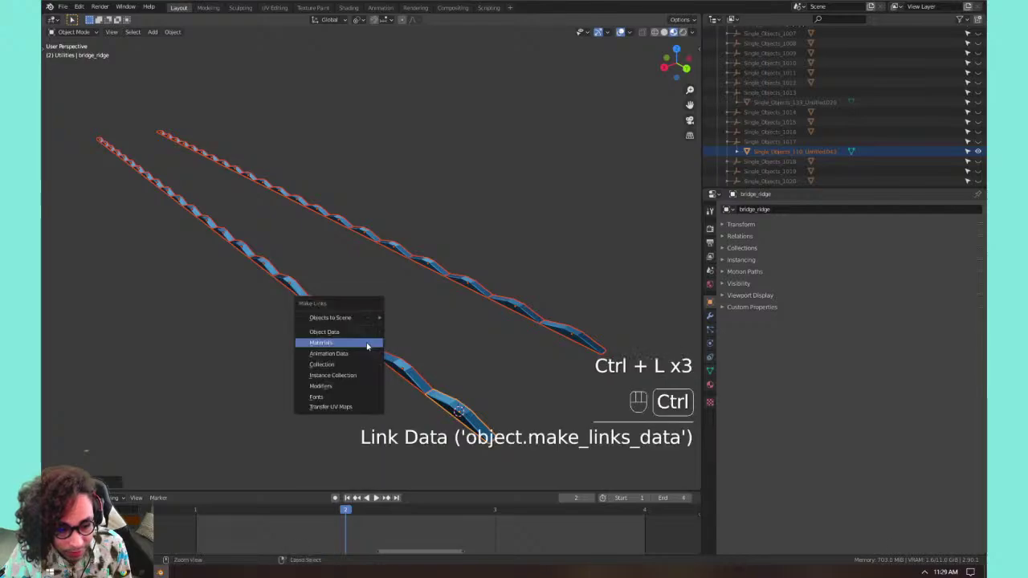
left_click(363, 352)
key("ctrl+l")
left_click(352, 365)
key("ctrl+l")
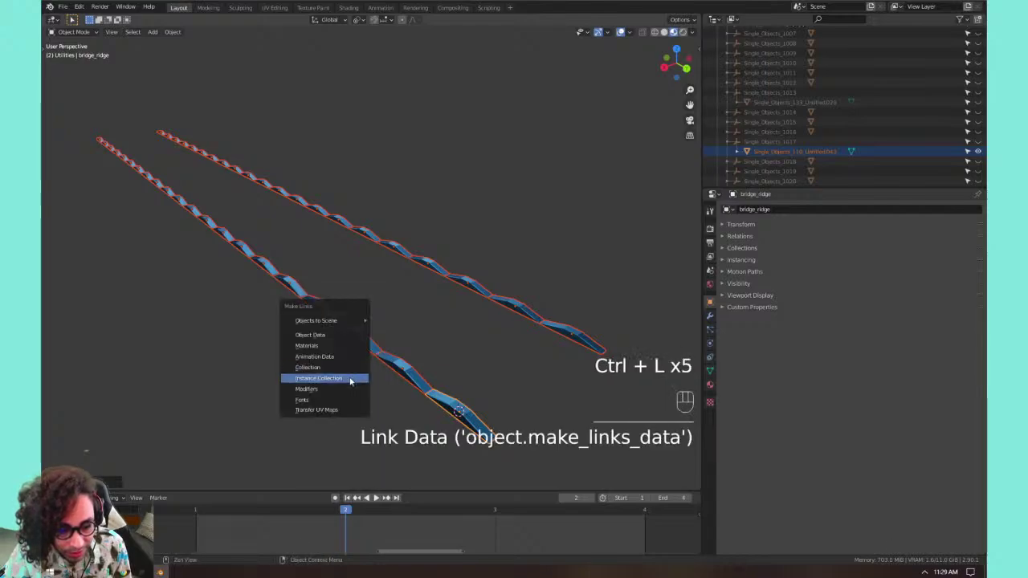
left_click(350, 381)
key("ctrl+l")
left_click(353, 389)
key("ctrl+l")
left_click(359, 382)
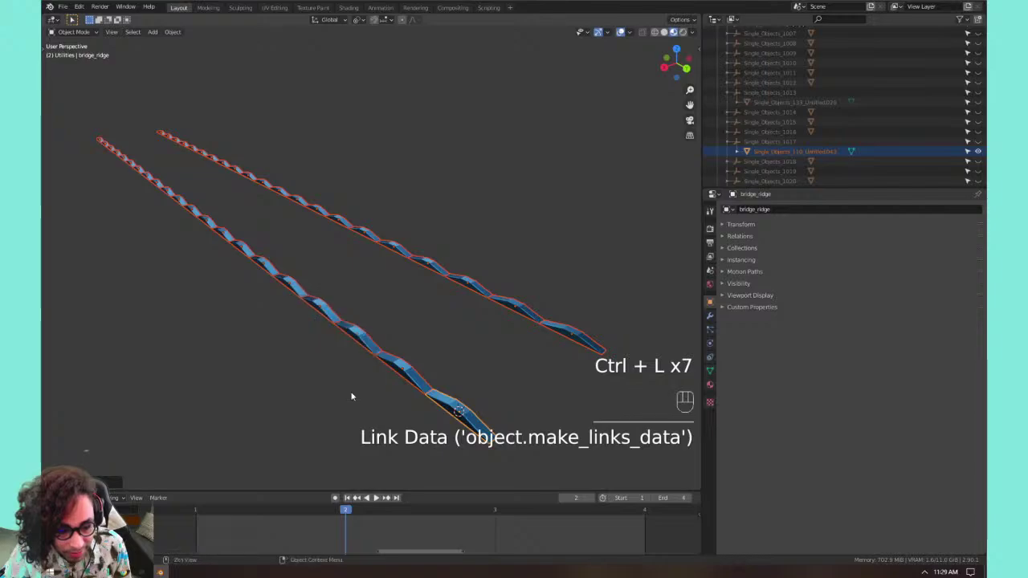
key("ctrl+l")
left_click(352, 399)
Compare the object names of bridge_ridge and the closest pieces of the opposite row.
left_click(422, 389)
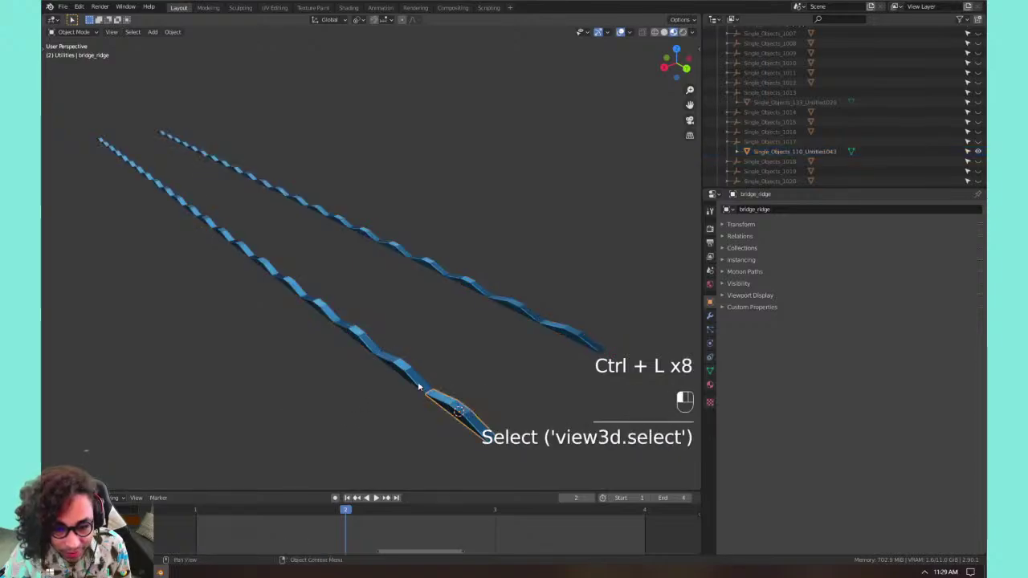
left_click(553, 329)
left_click(521, 319)
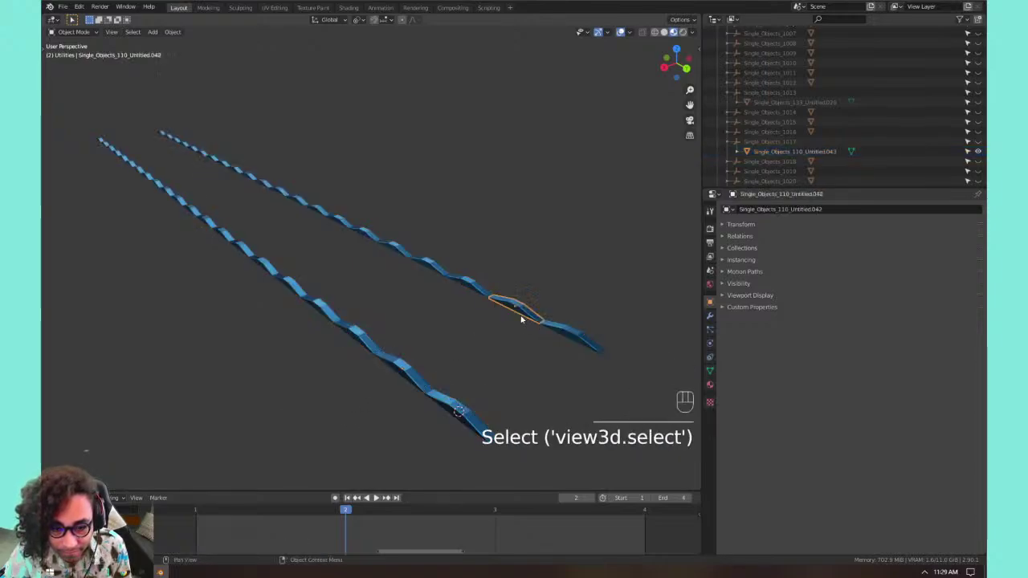
left_click(447, 407)
Rename the piece next to bridge_ridge in the nearer row to br.
left_click(425, 374)
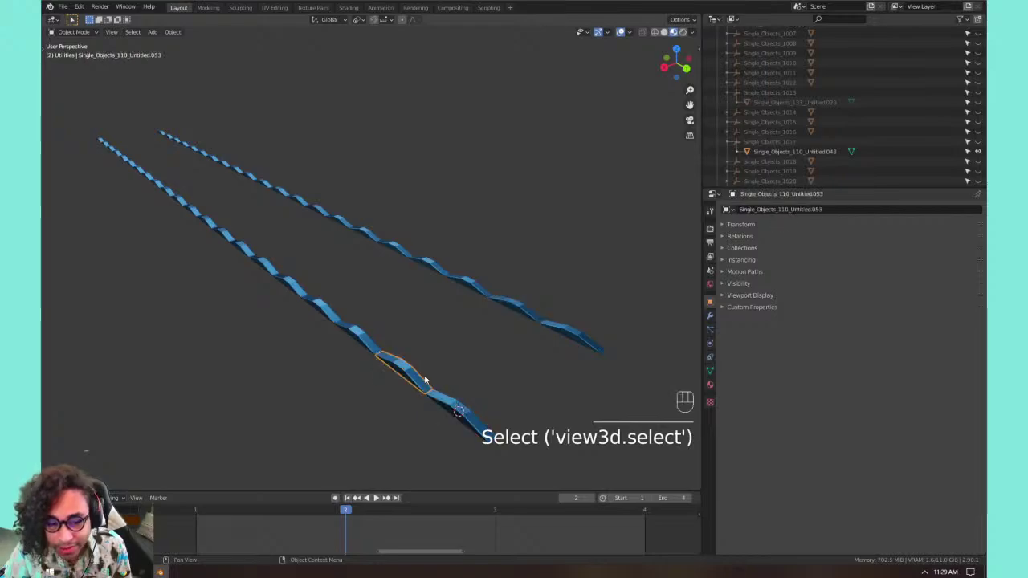
left_click(728, 209)
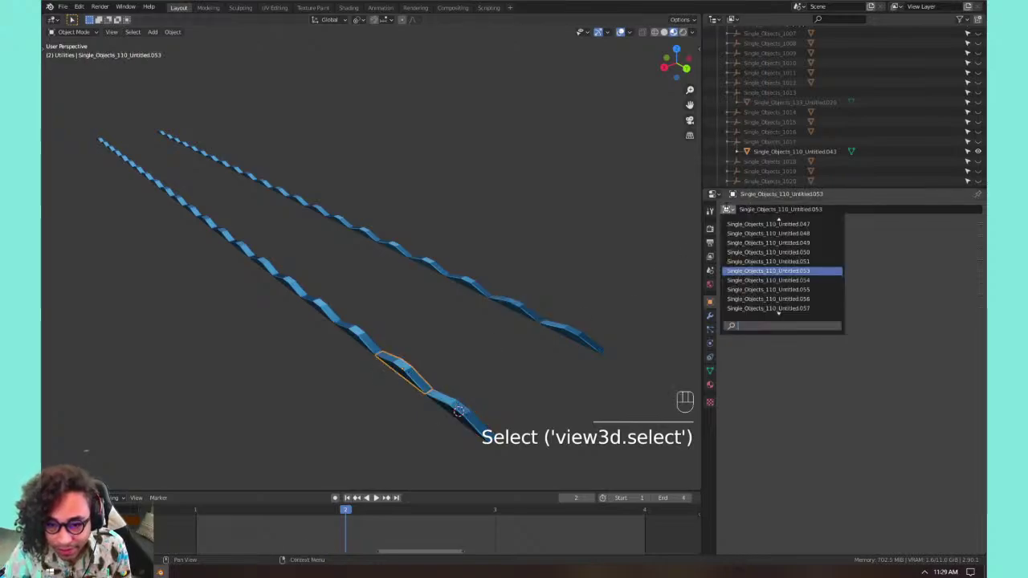
left_click(786, 210)
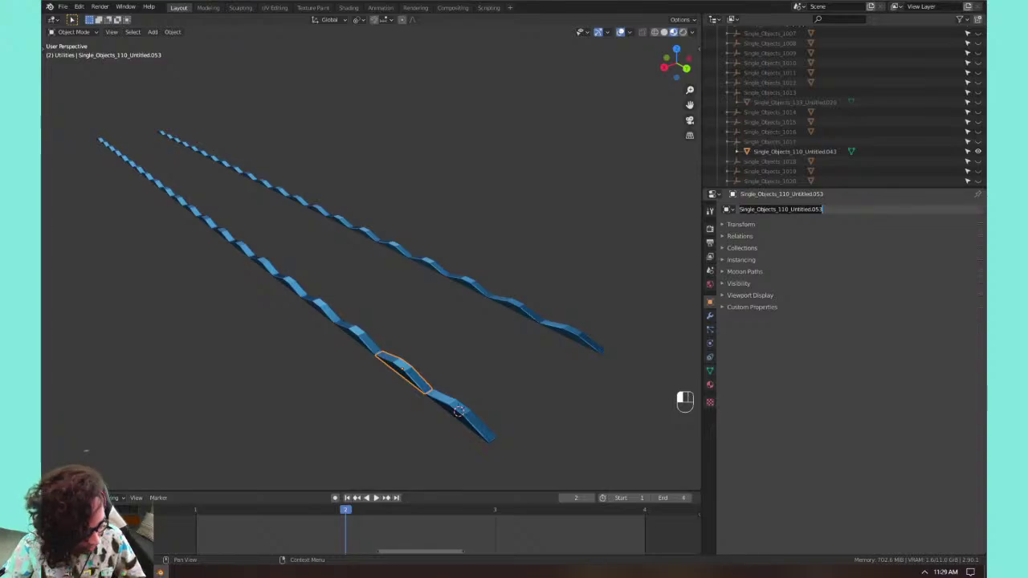
type("tr")
key("Return")
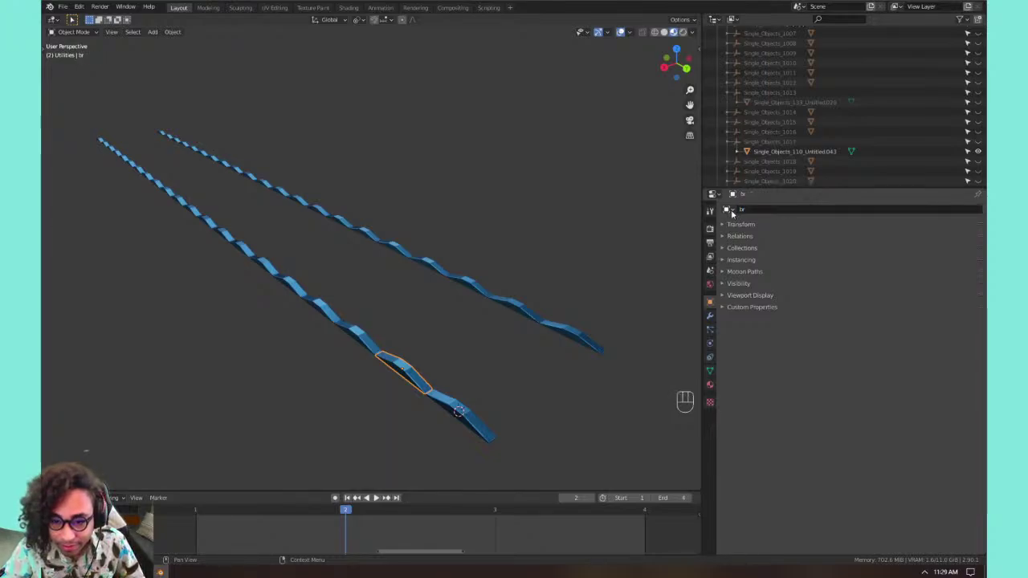
Try to assign the existing bridge_ridge object to the br piece by searching the object list for bri.
left_click(729, 209)
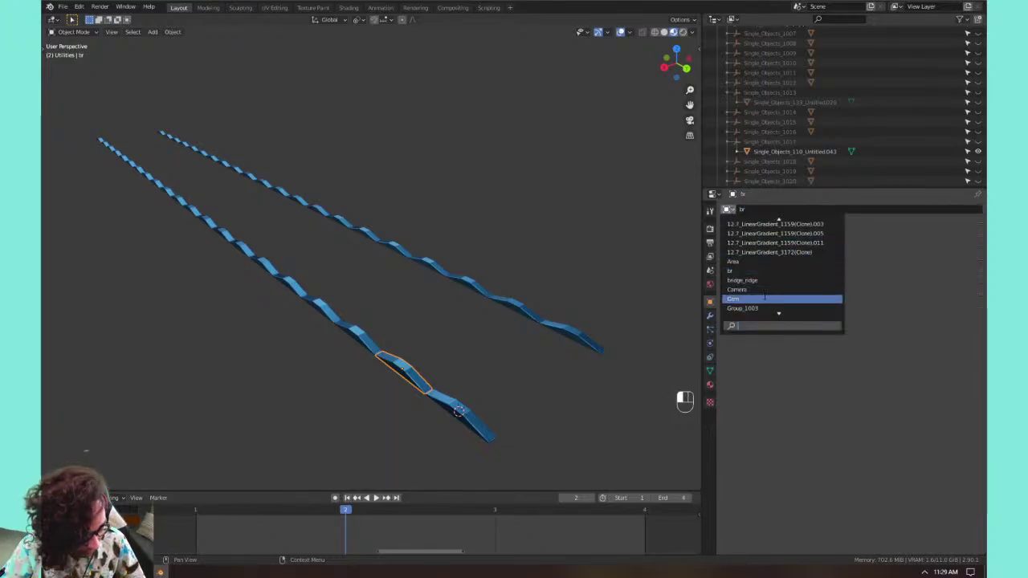
type("bri")
left_click(761, 232)
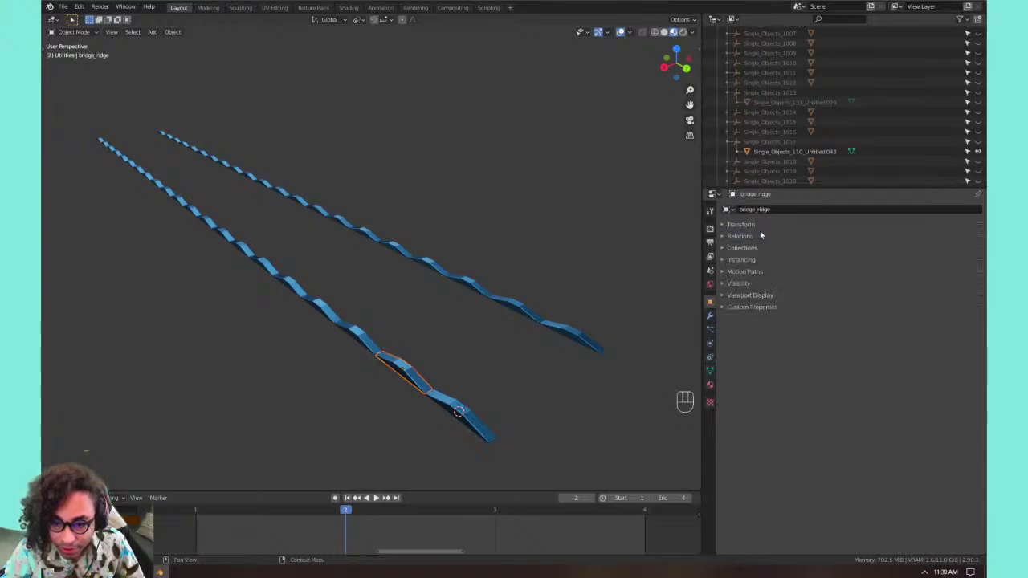
left_click(450, 409)
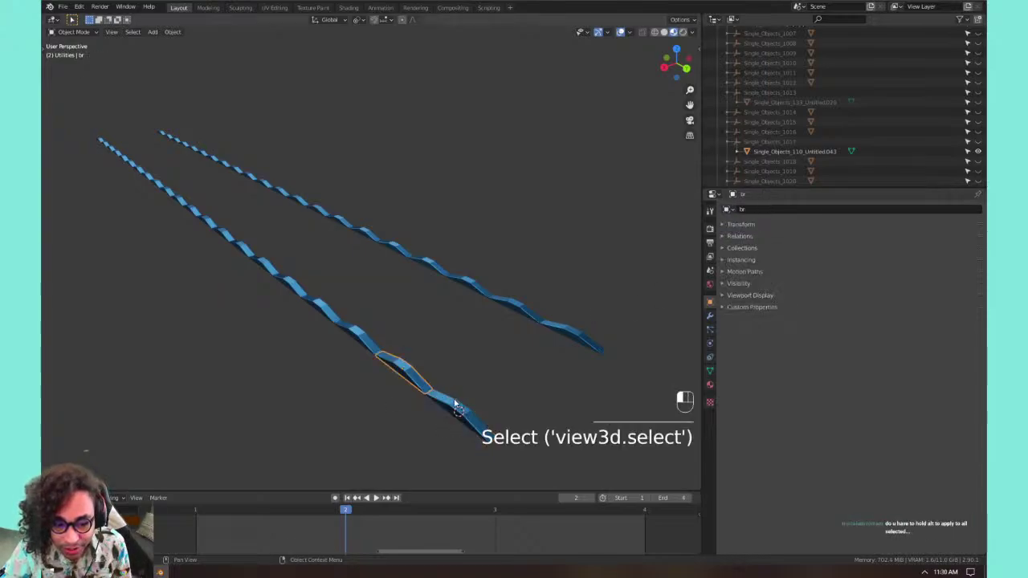
left_click(427, 394)
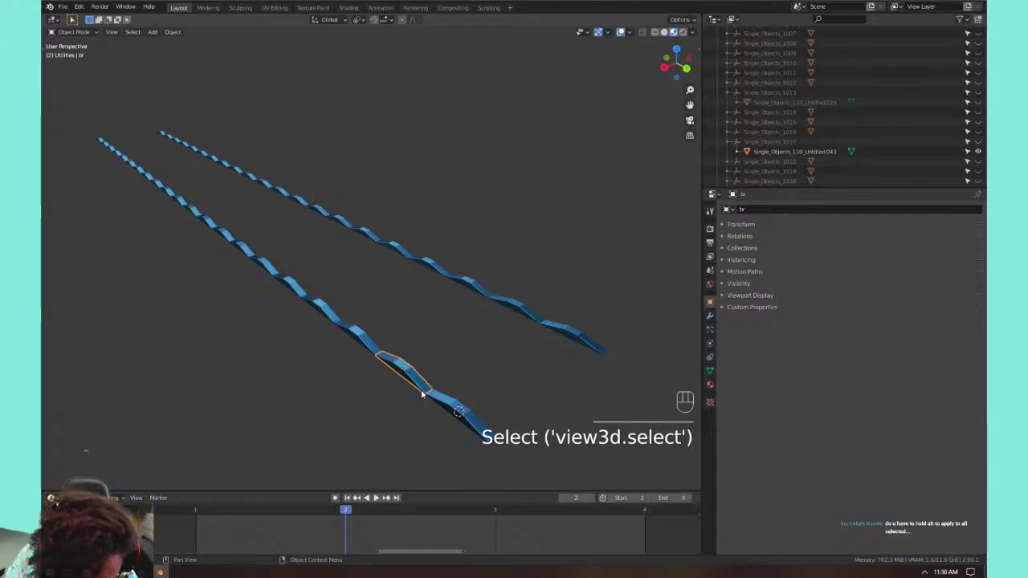
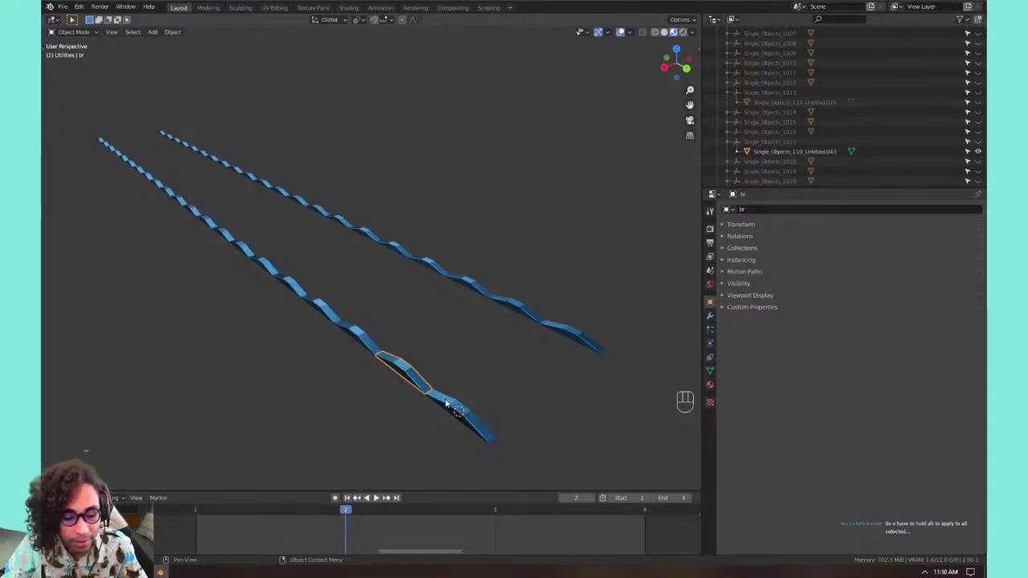
Reselect all trim pieces with bridge_ridge as the active object and link its object data to them.
left_click(445, 401)
key("a")
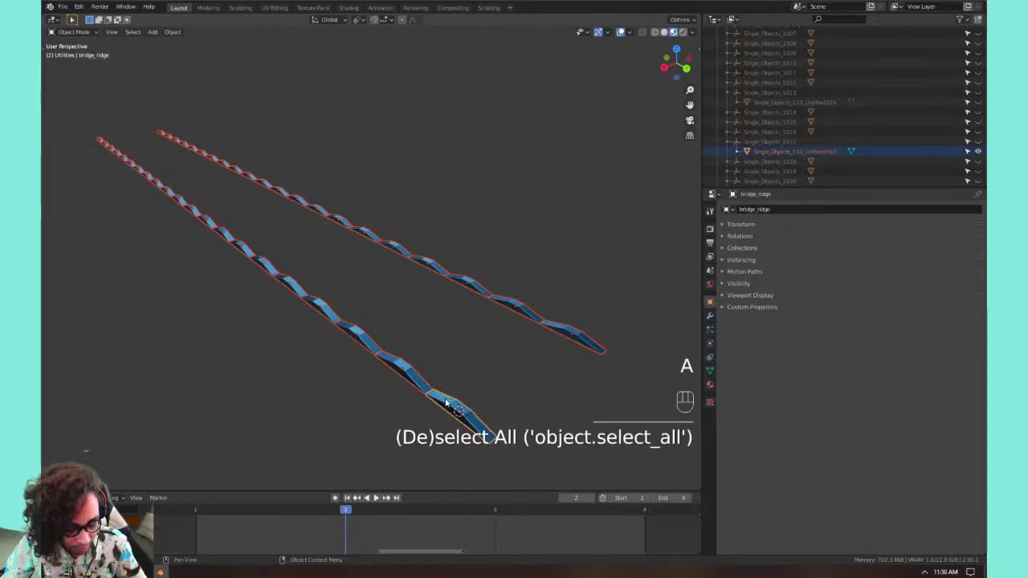
key("ctrl+semicolon")
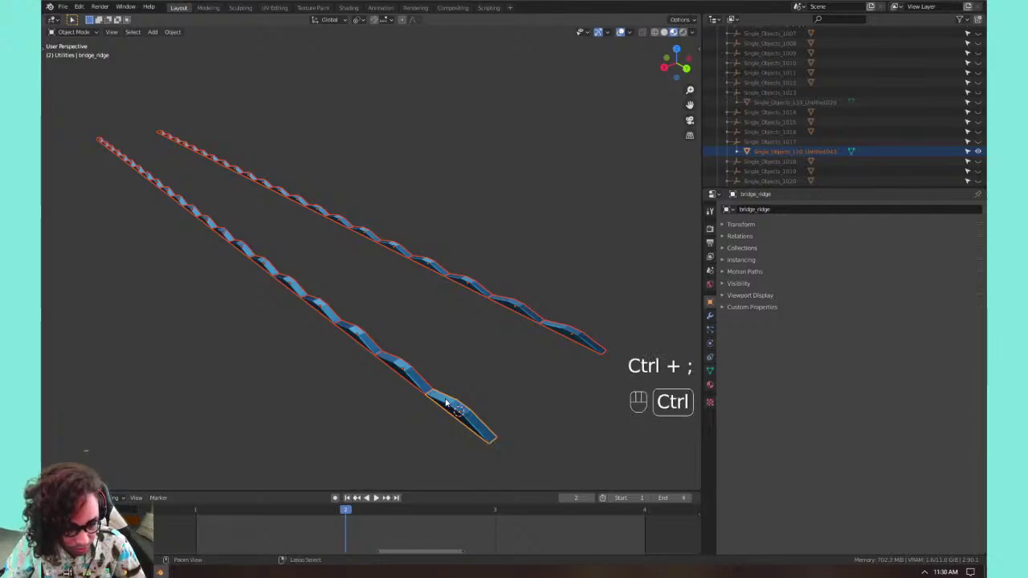
key("ctrl+l")
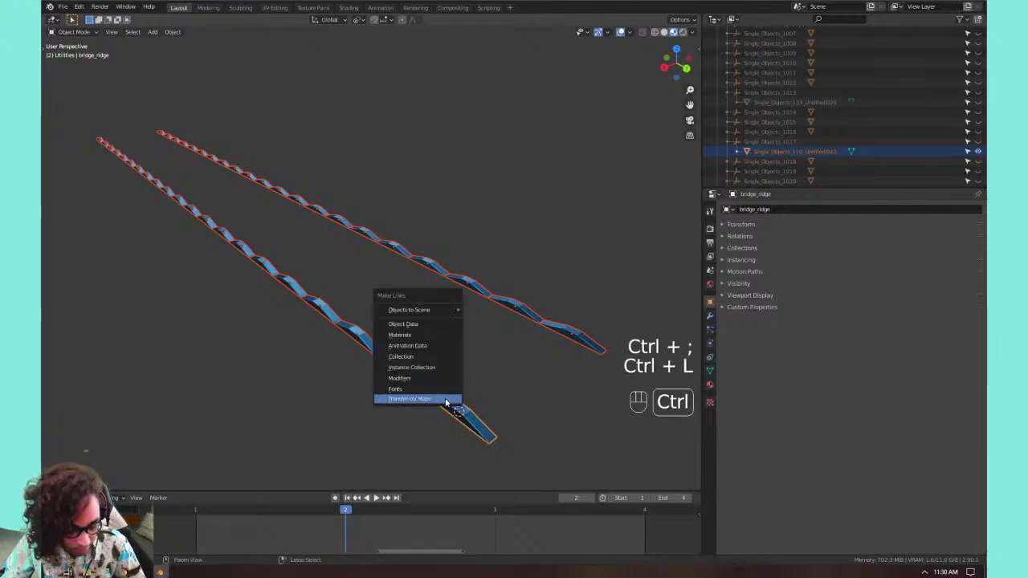
left_click(434, 326)
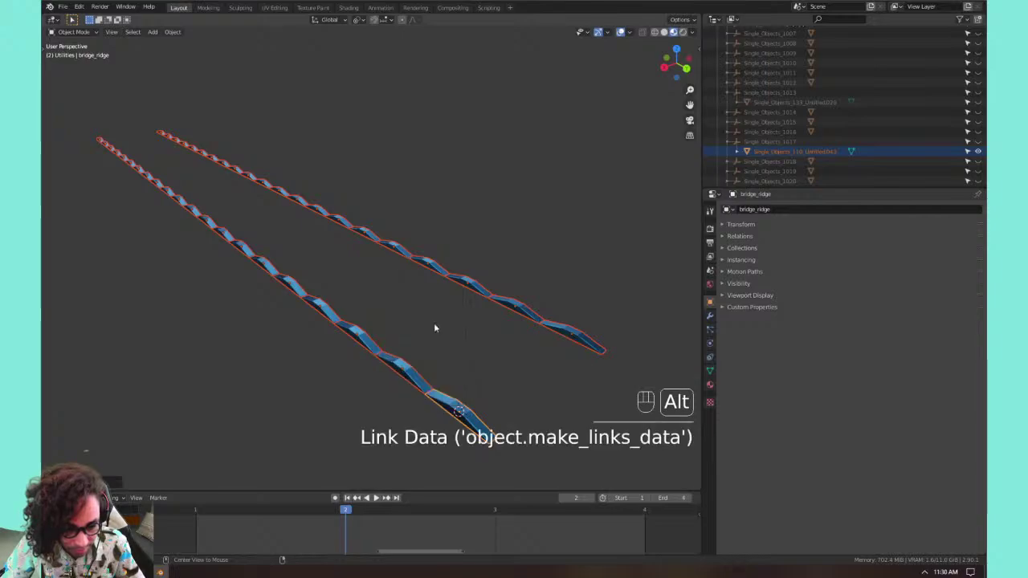
Check the object names of the br piece and the two closest pieces of the opposite row.
left_click(400, 371)
left_click(530, 318)
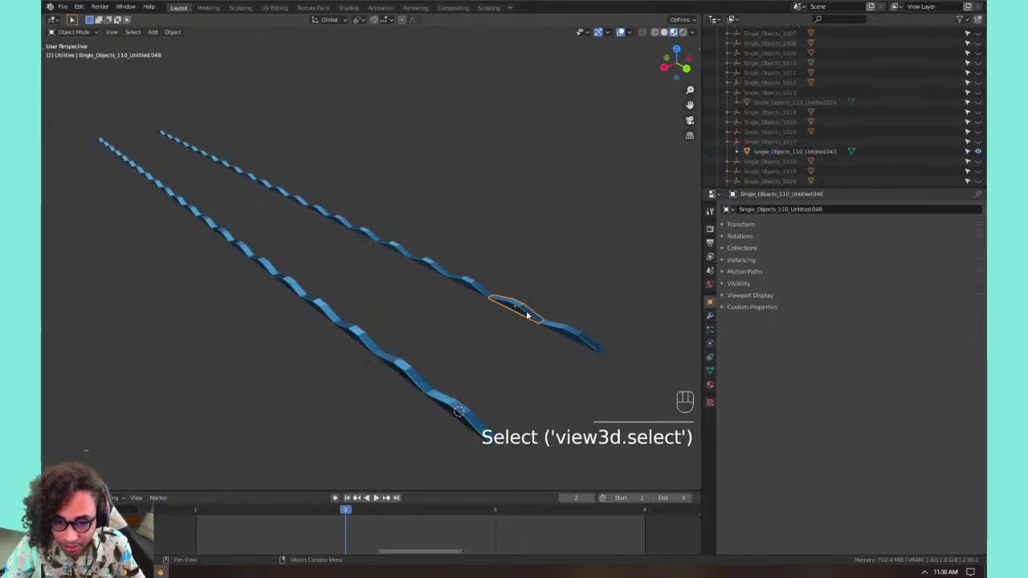
left_click(581, 338)
Select all trim pieces with bridge_ridge as the active object and look through its output, world and object transform properties.
left_click(471, 415)
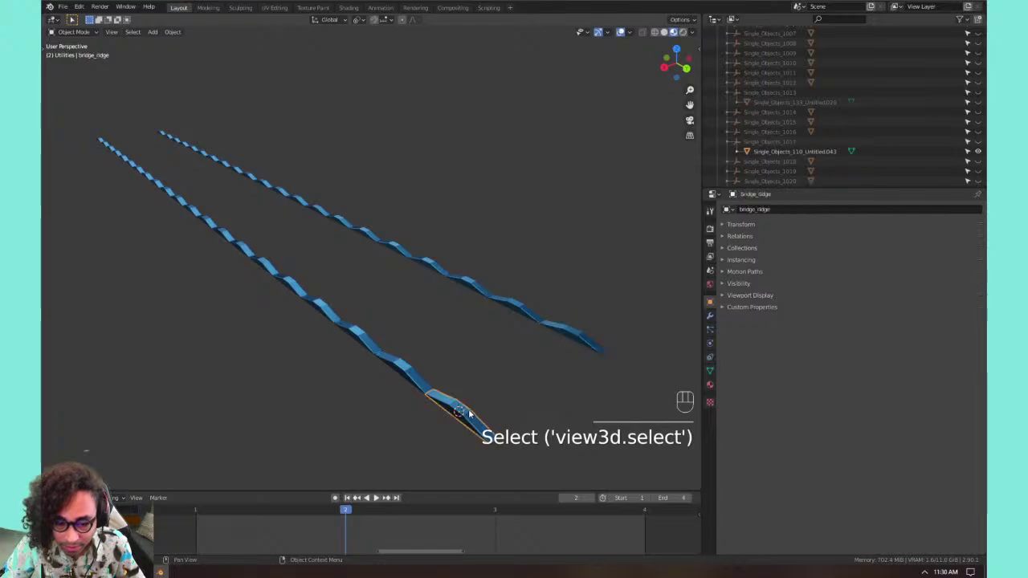
key("a")
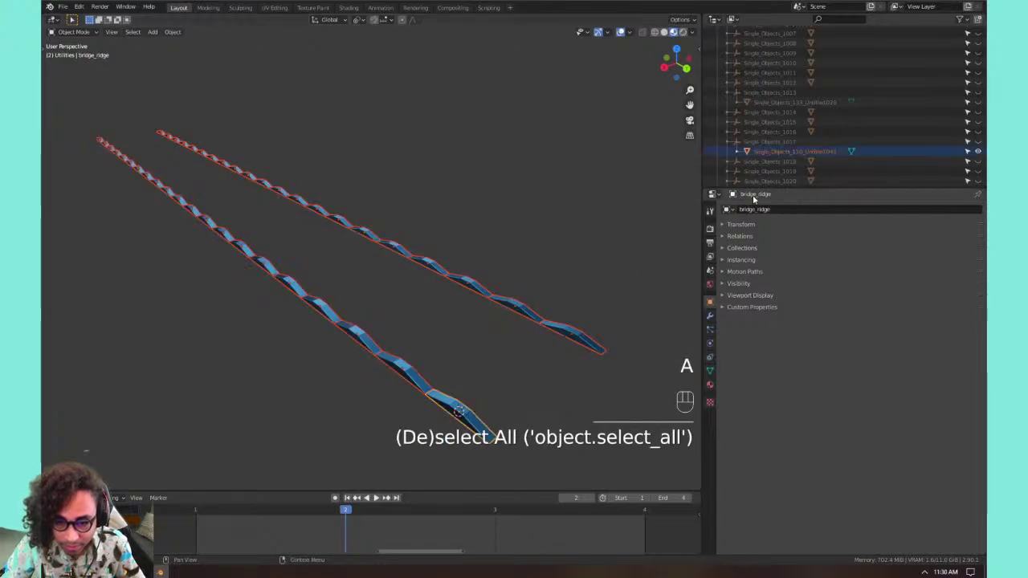
left_click(727, 209)
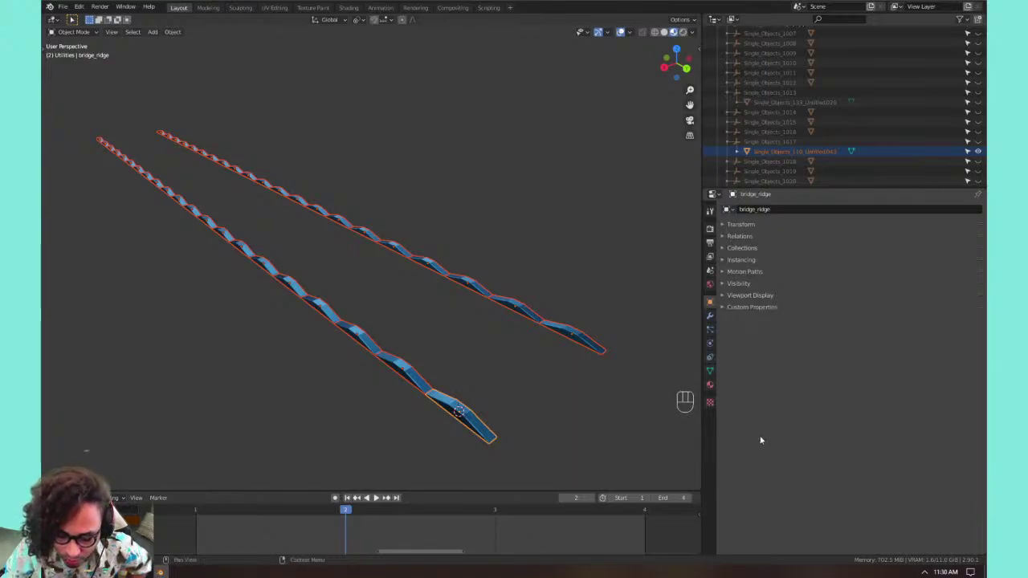
left_click(724, 224)
left_click(724, 226)
left_click(710, 243)
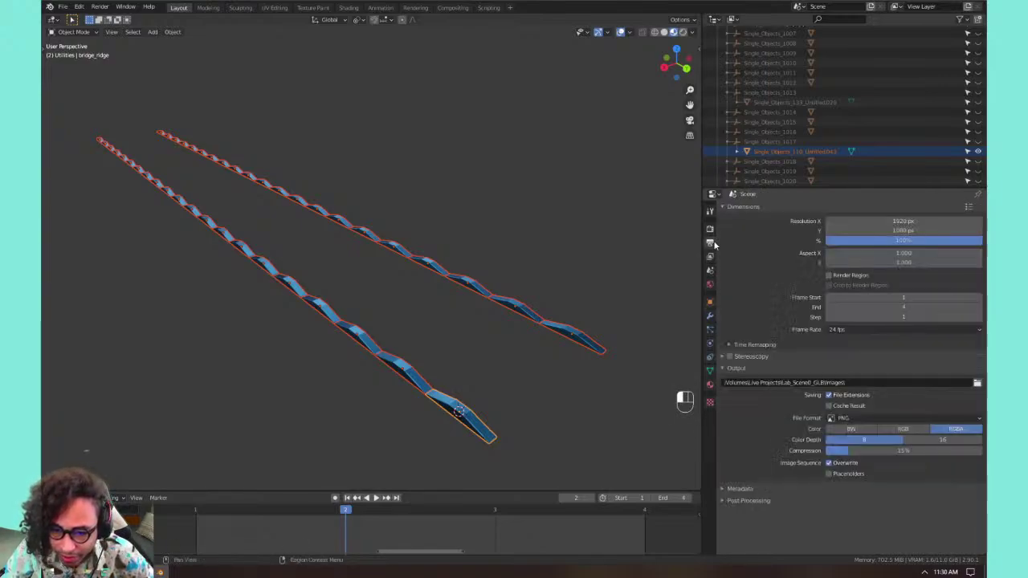
left_click(710, 284)
left_click(710, 302)
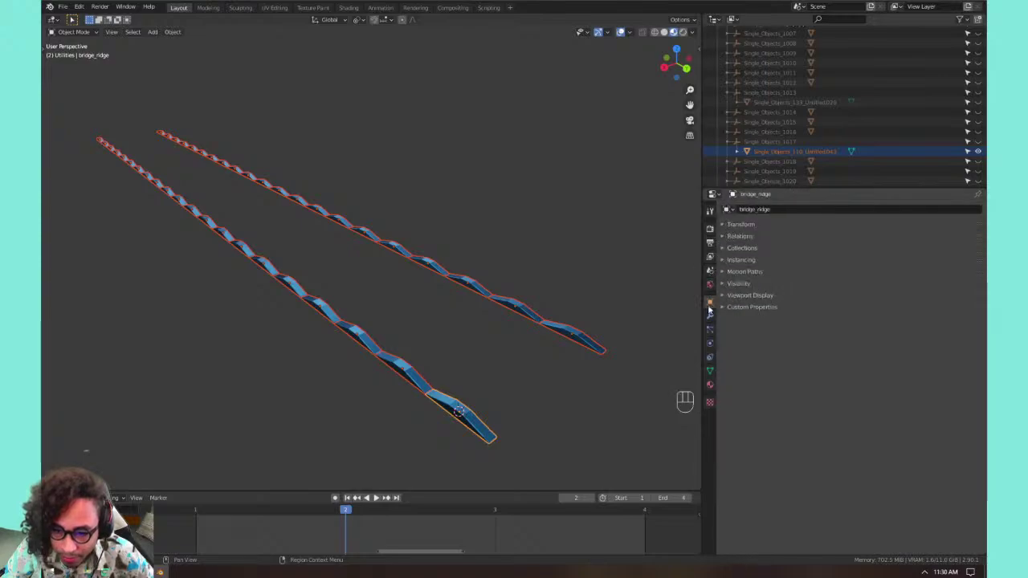
left_click(728, 224)
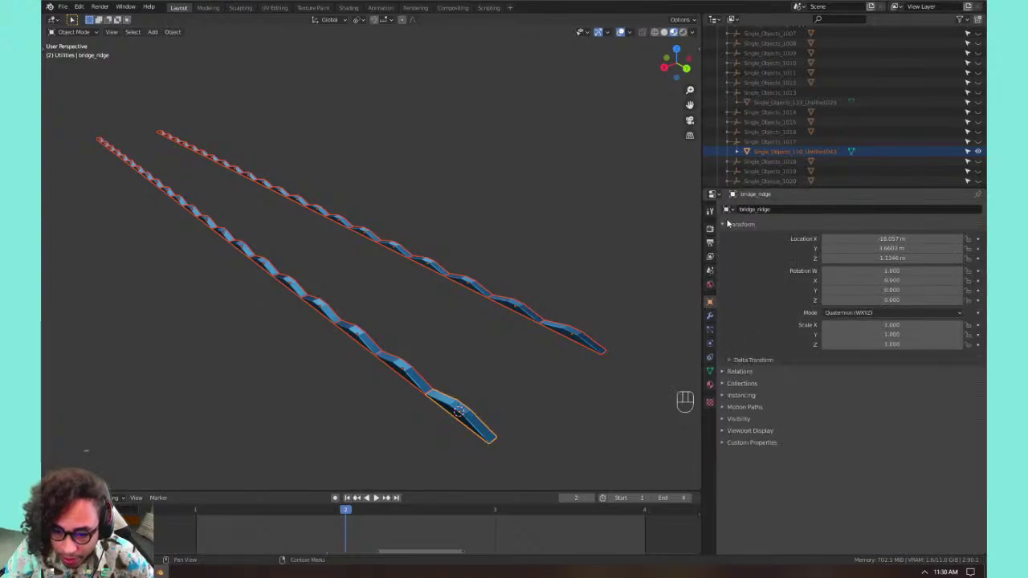
left_click(728, 224)
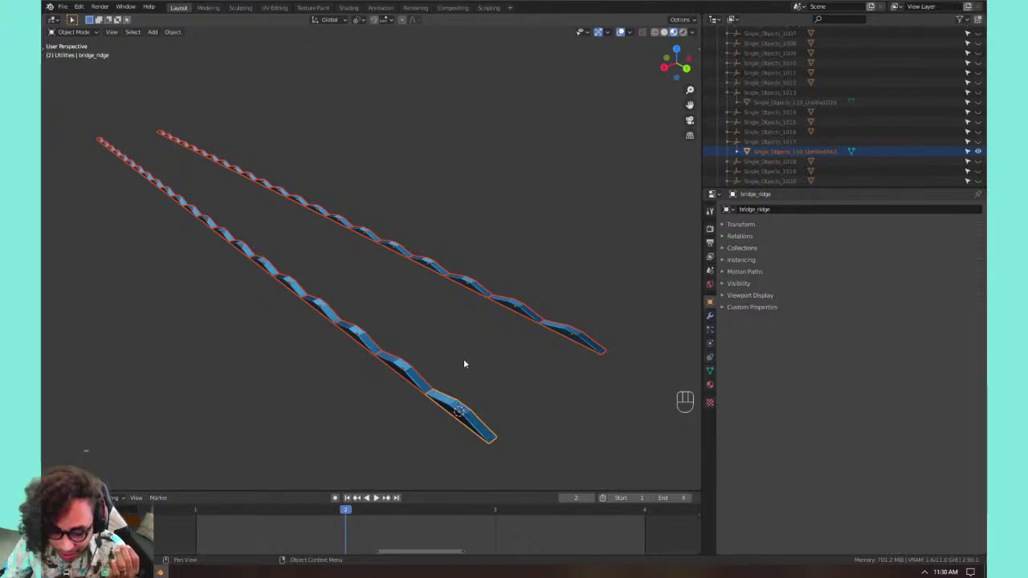
Select the br piece with bridge_ridge as the active object and link bridge_ridge's object data to it.
left_click(408, 373)
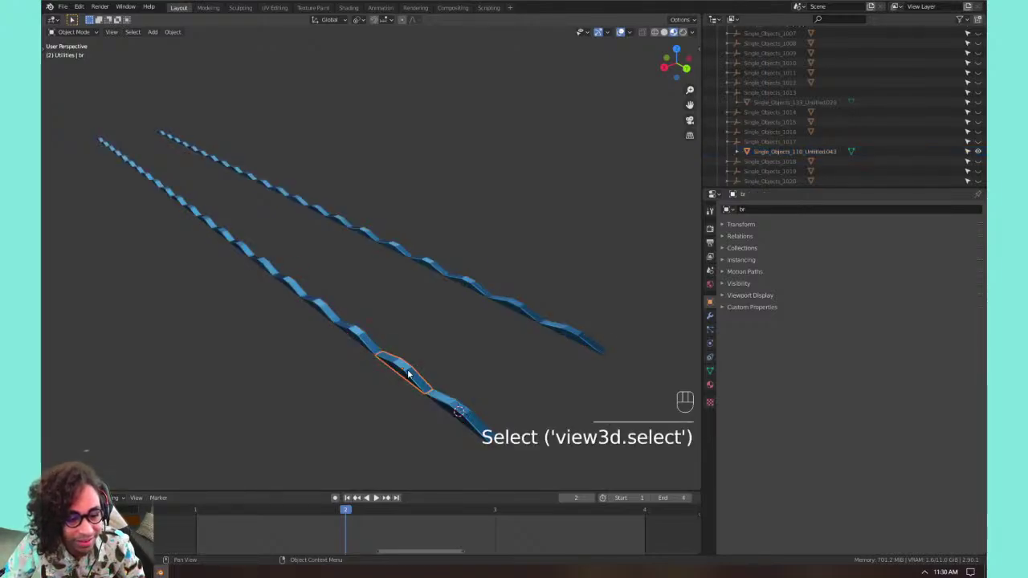
left_click(459, 404, "shift")
scroll(504, 413, "up", 3)
scroll(518, 353, "down", 3)
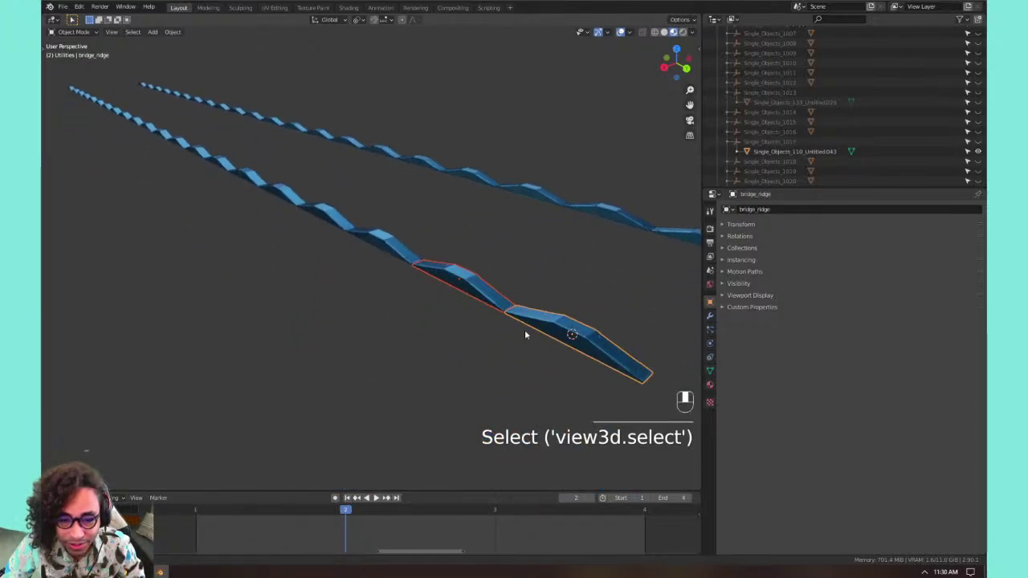
left_click(477, 287)
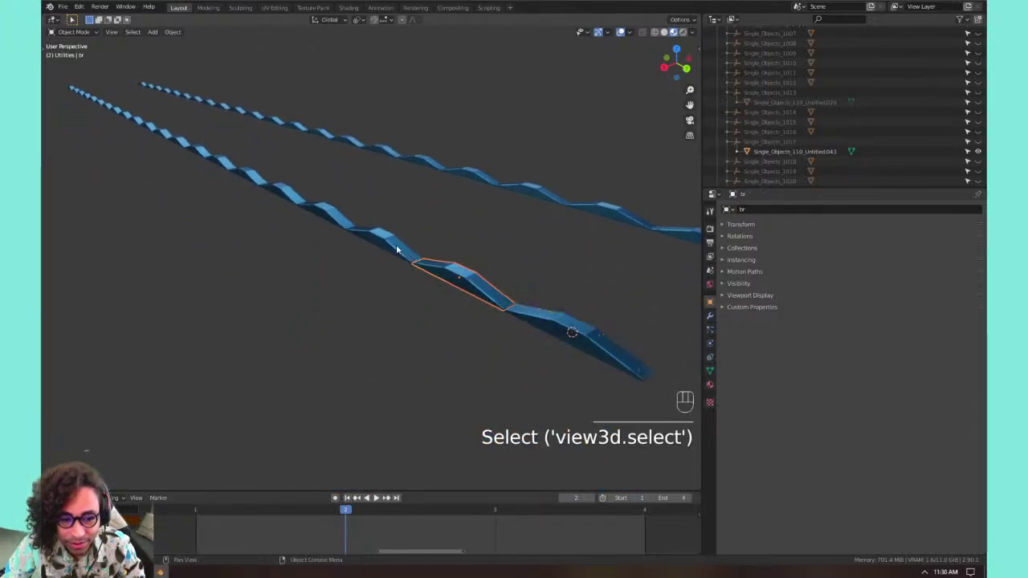
left_click(530, 313, "shift")
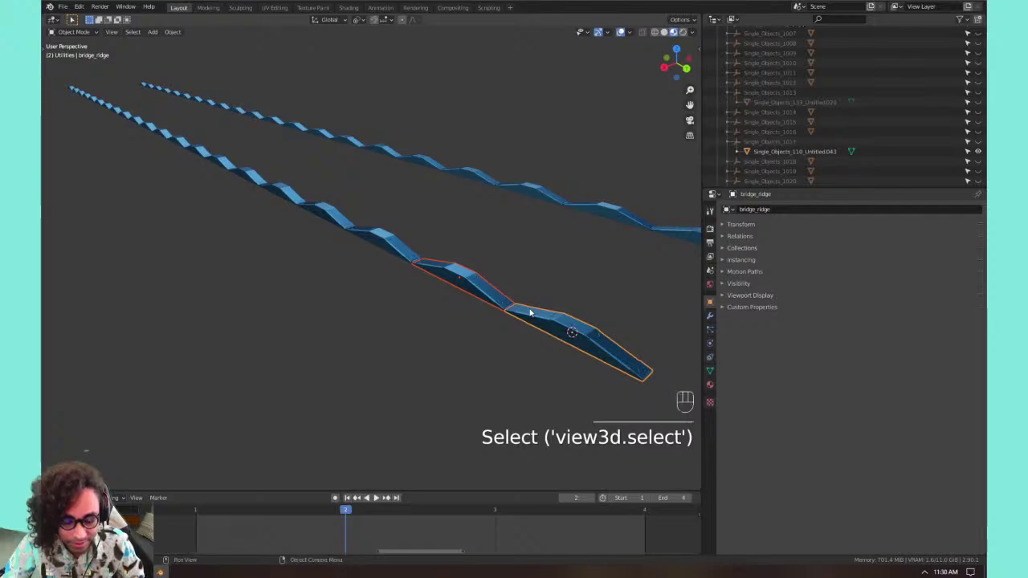
key("ctrl+l")
left_click(528, 307)
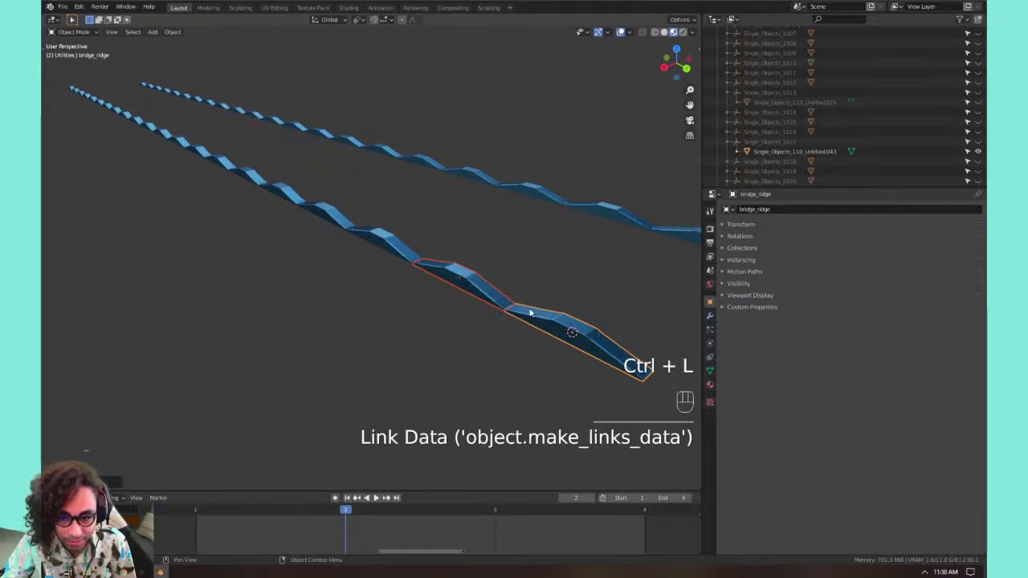
Compare the object names of the br piece and the neighbouring bridge_ridge piece.
left_click(473, 279)
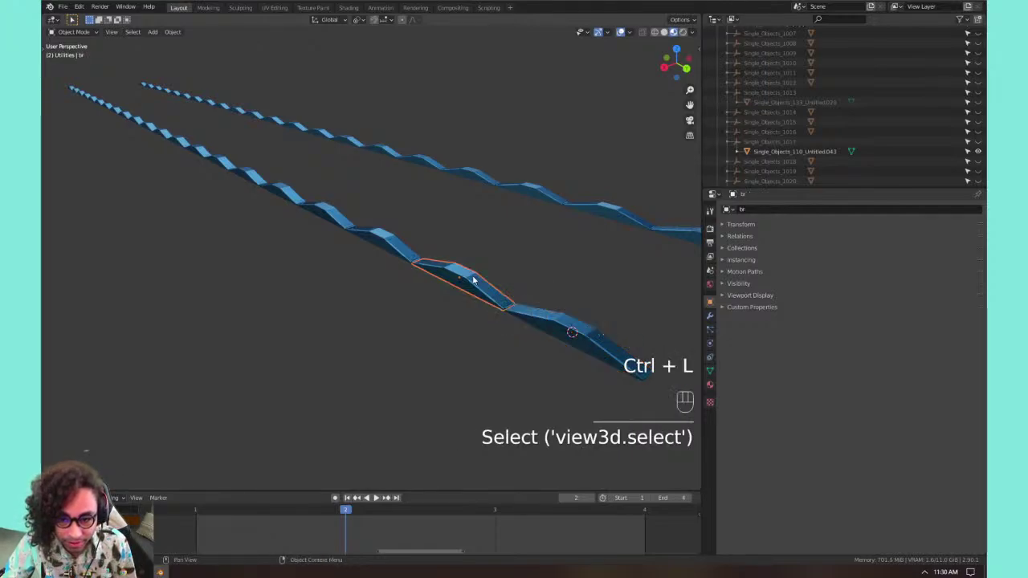
left_click(546, 315)
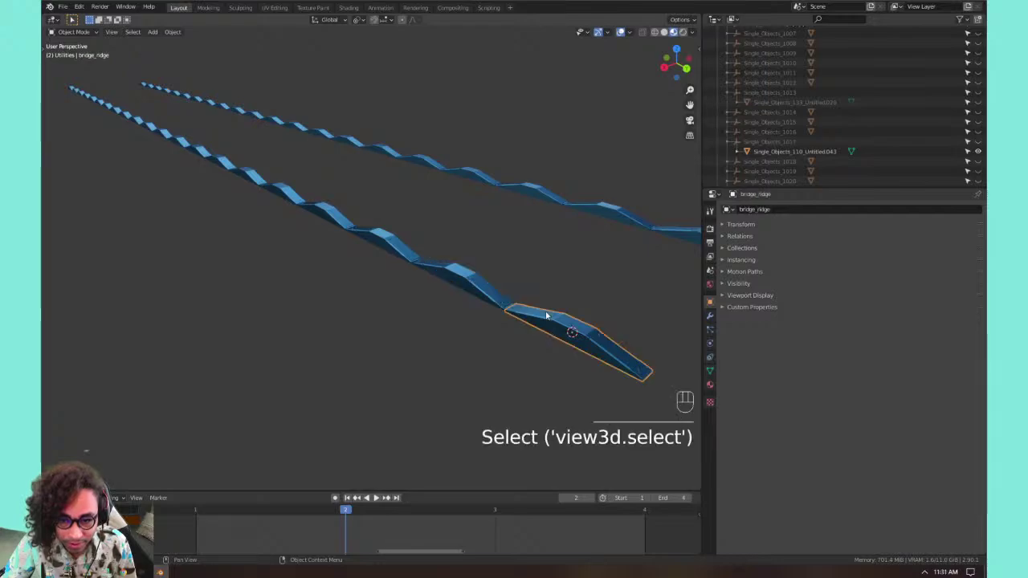
left_click(472, 283)
Select bridge_ridge plus the opposite row's nearest end piece as the active object and link the end piece's object data to bridge_ridge.
left_click(568, 321)
middle_click_drag(585, 304, 444, 322, "shift")
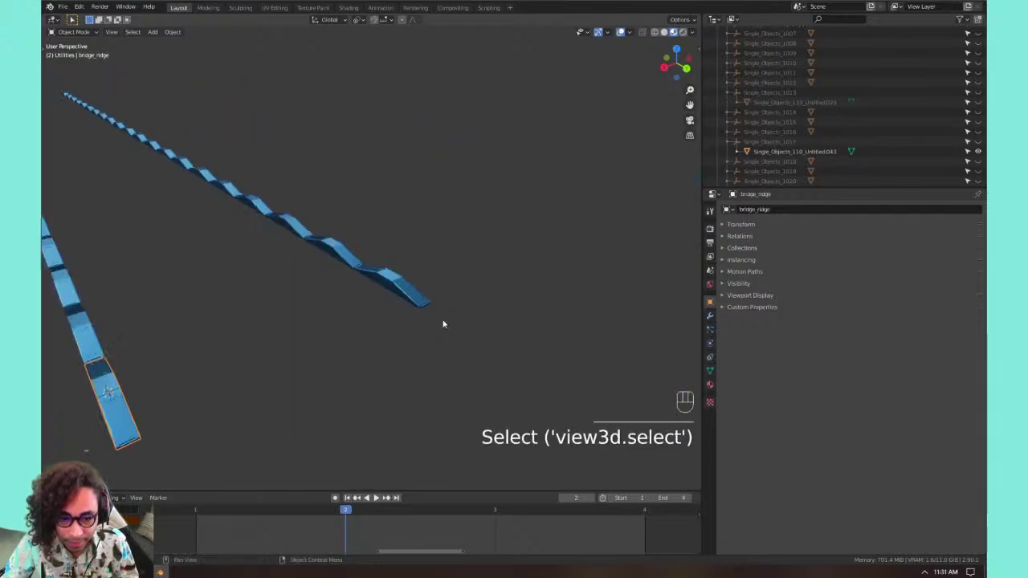
scroll(444, 321, "down", 1)
left_click(398, 282, "shift")
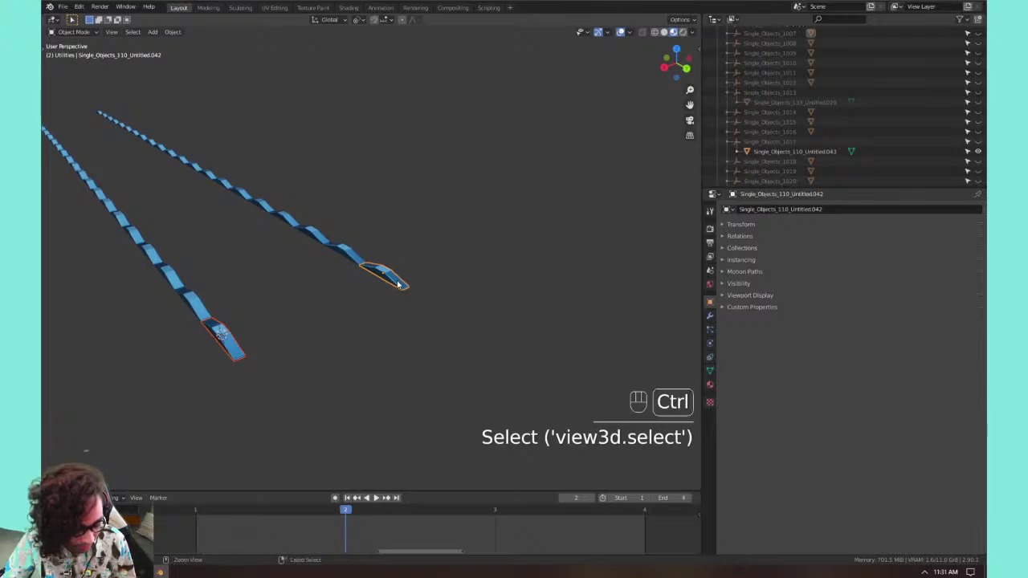
key("ctrl+l")
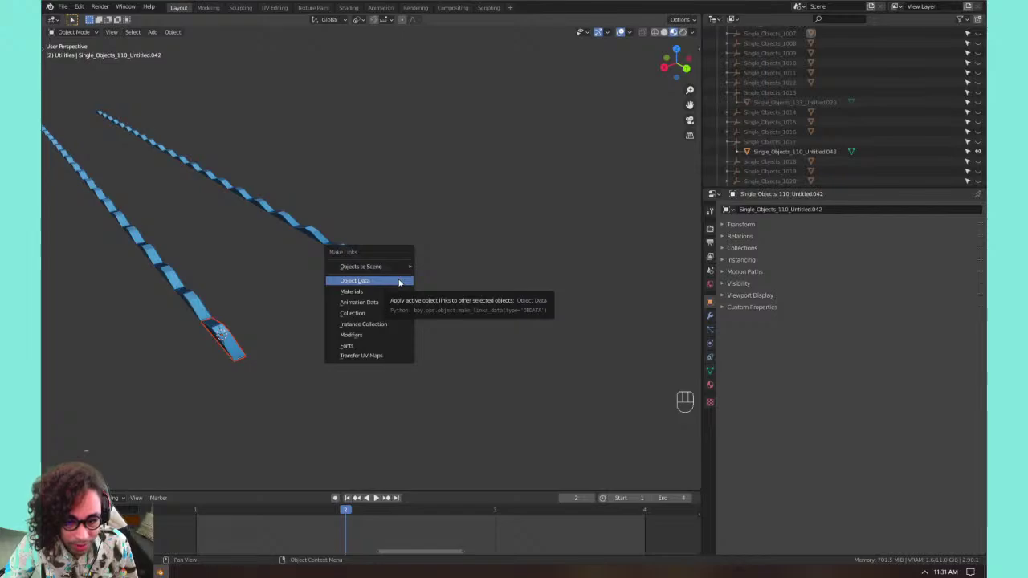
left_click(399, 281)
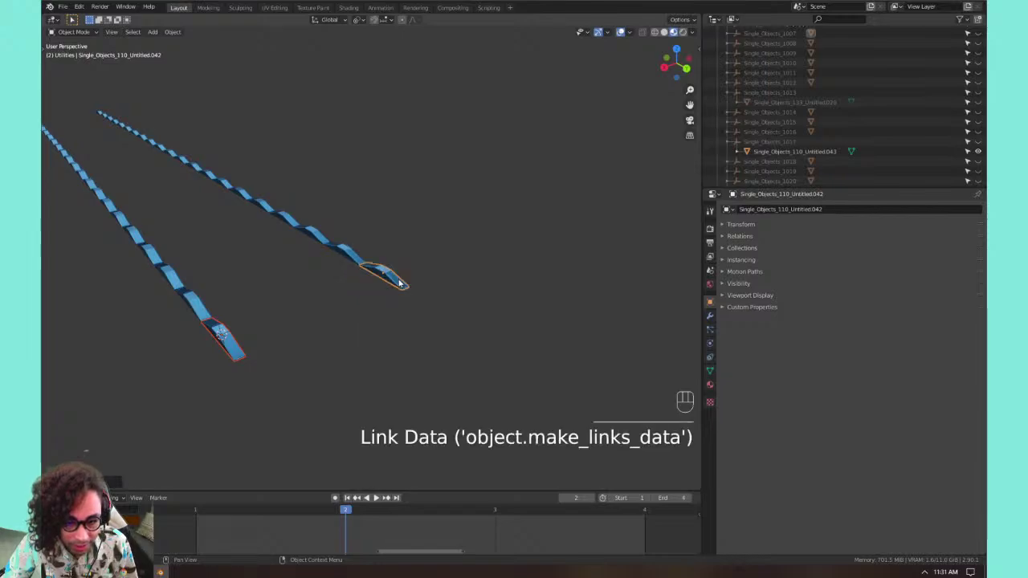
Compare the two rows' end pieces, and link object data to the opposite end piece with bridge_ridge as the active object.
left_click(223, 335)
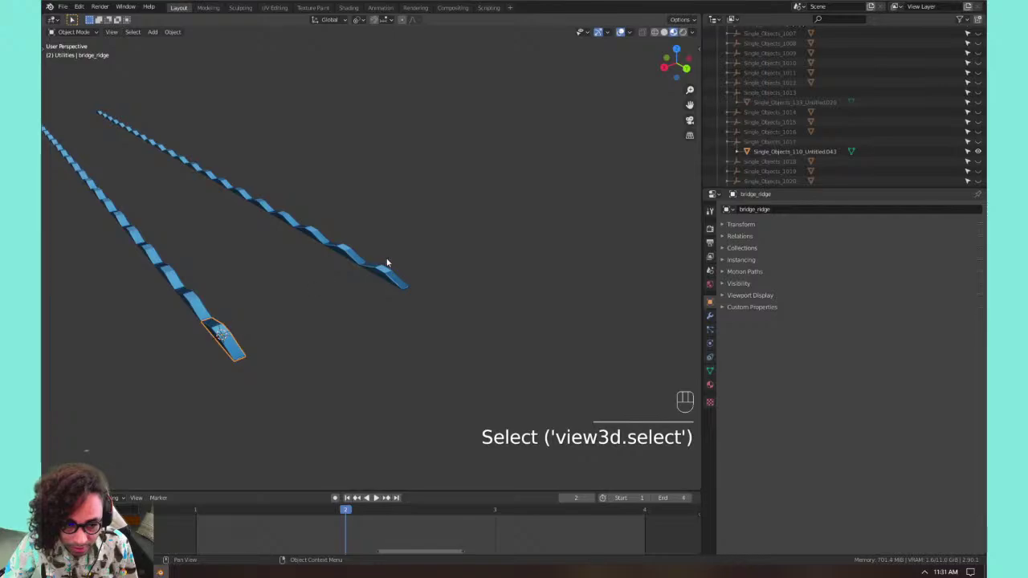
left_click(383, 270)
left_click(224, 334)
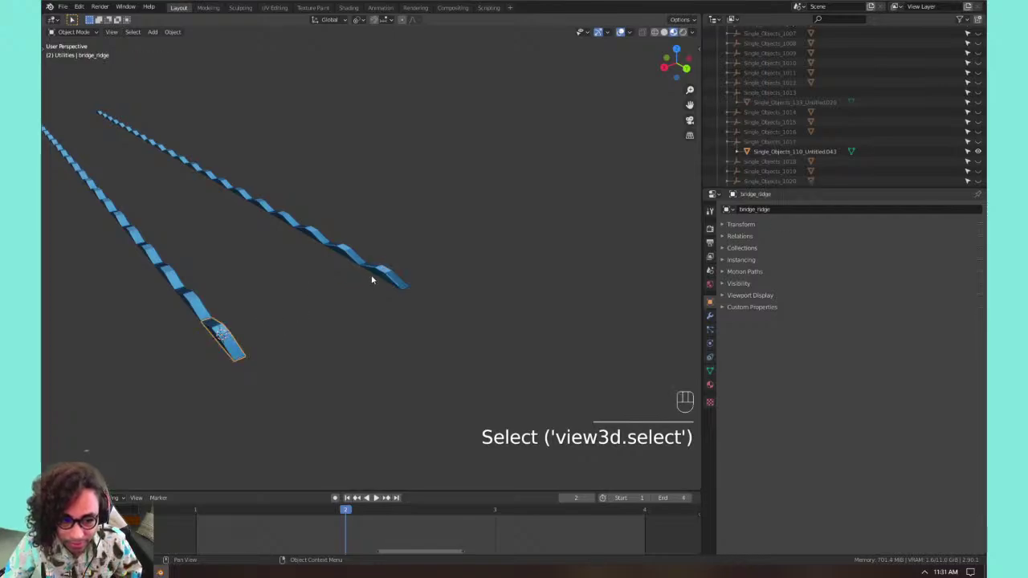
left_click(379, 276)
left_click(224, 335, "shift")
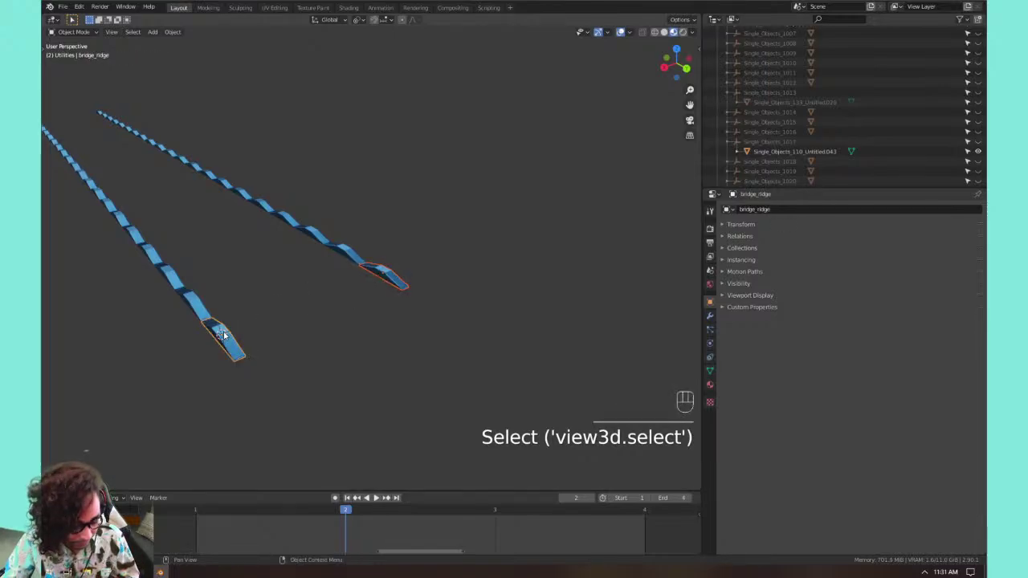
key("ctrl+l")
left_click(224, 333)
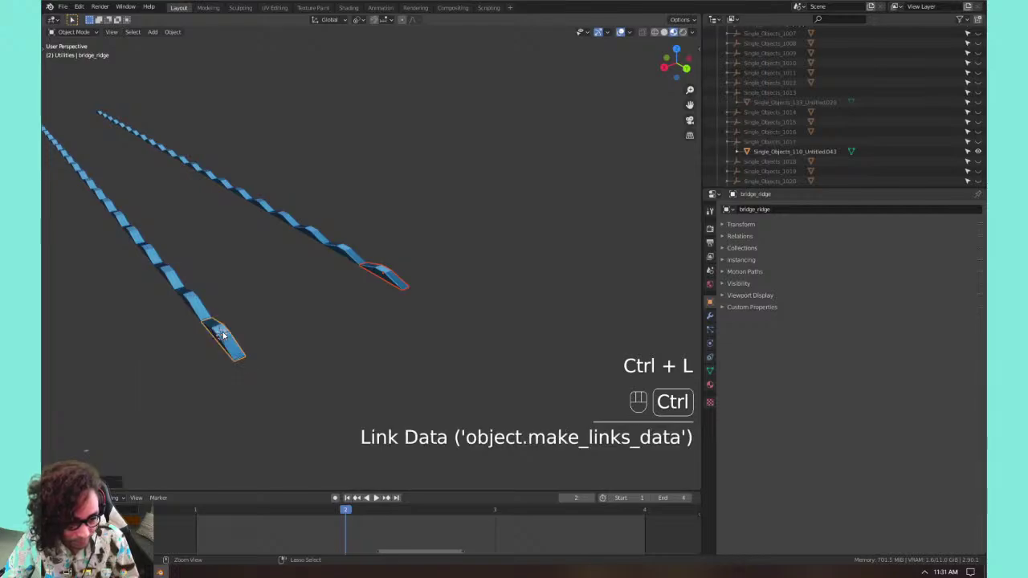
Check the object names of the nearest end pieces in both rows.
left_click(293, 305)
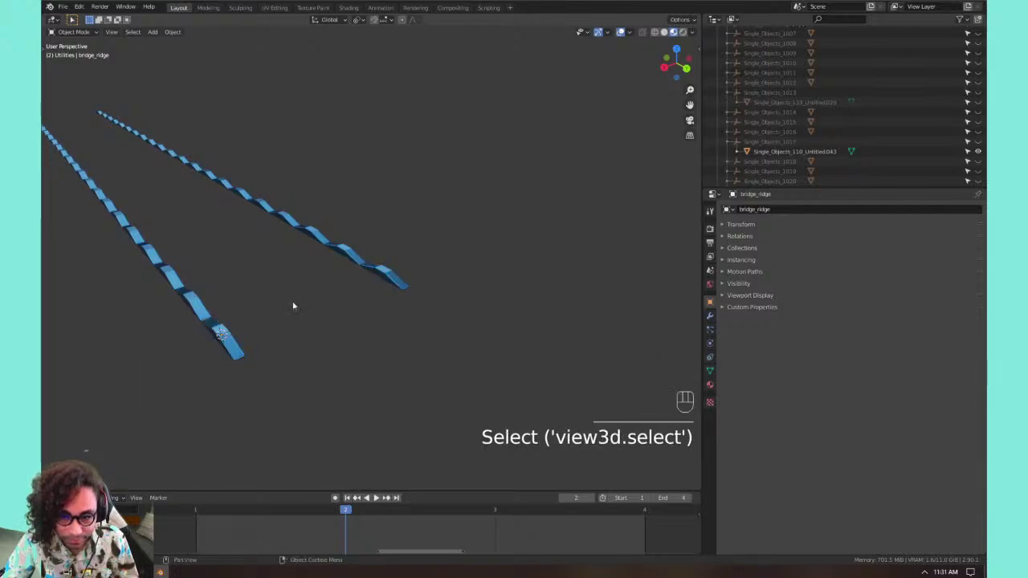
left_click(373, 271)
left_click(234, 334)
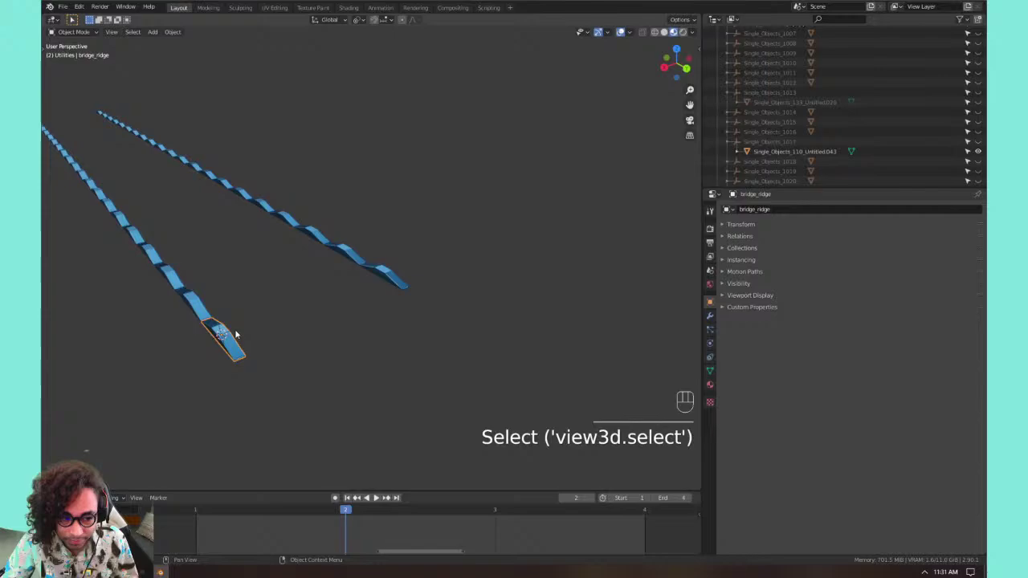
left_click(425, 266)
left_click(388, 284)
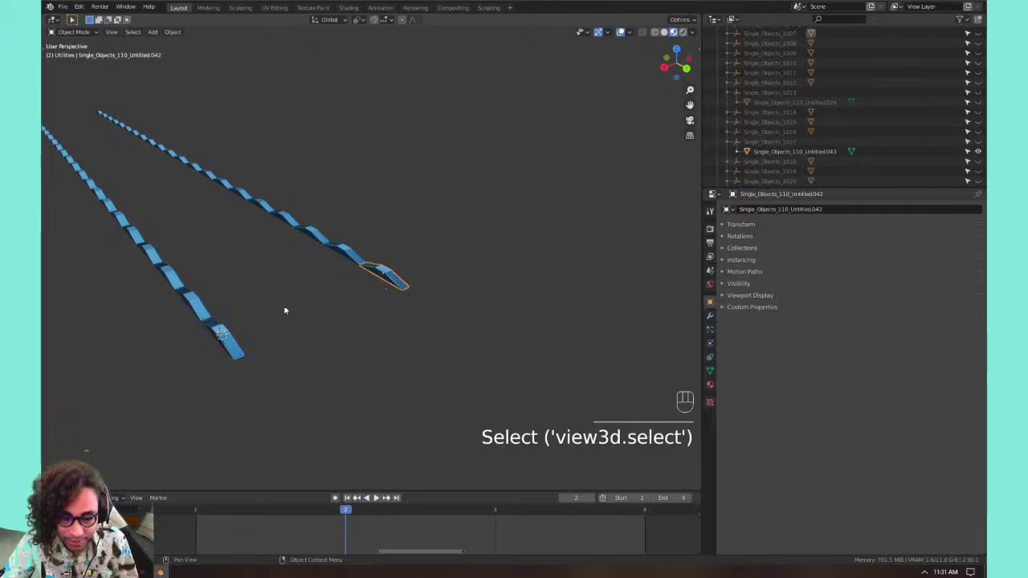
Purge all unused data-blocks from the file.
left_click(63, 8)
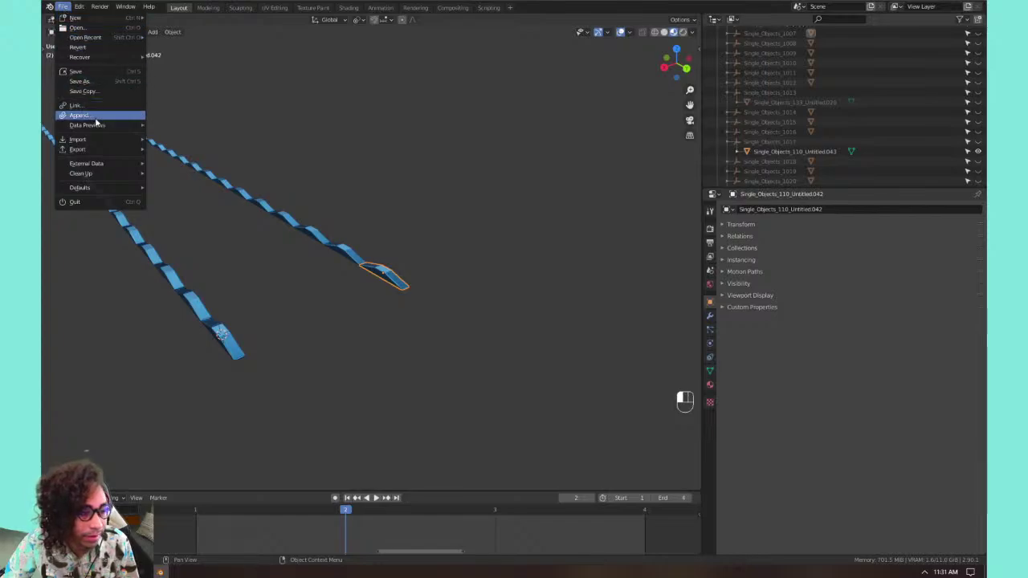
mouse_move(98, 127)
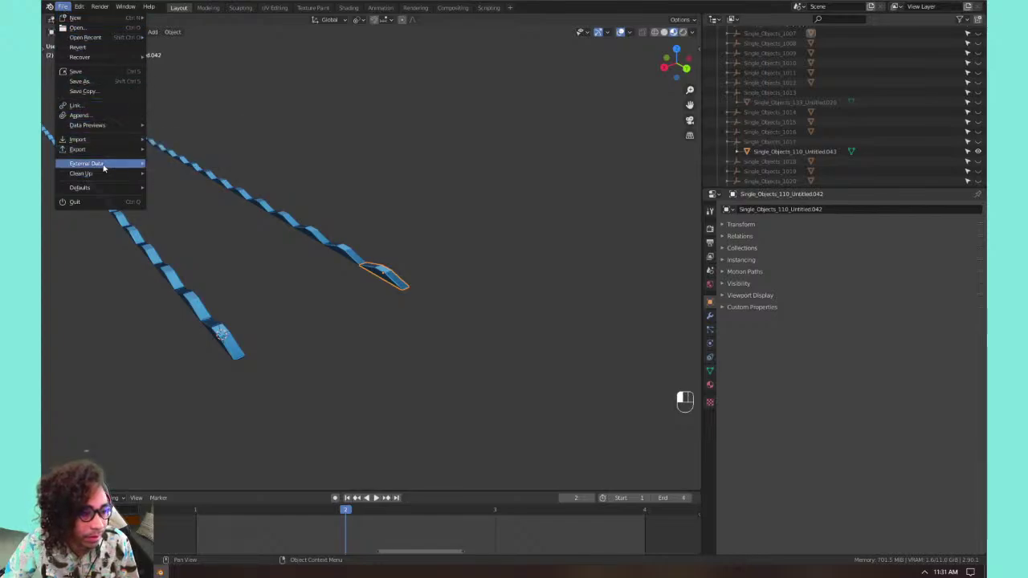
mouse_move(104, 167)
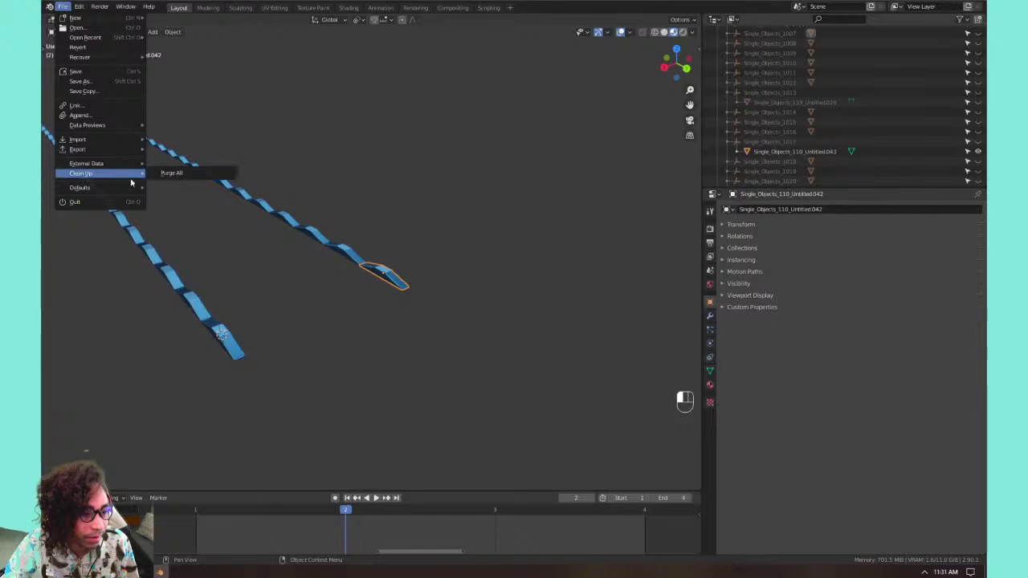
left_click(169, 174)
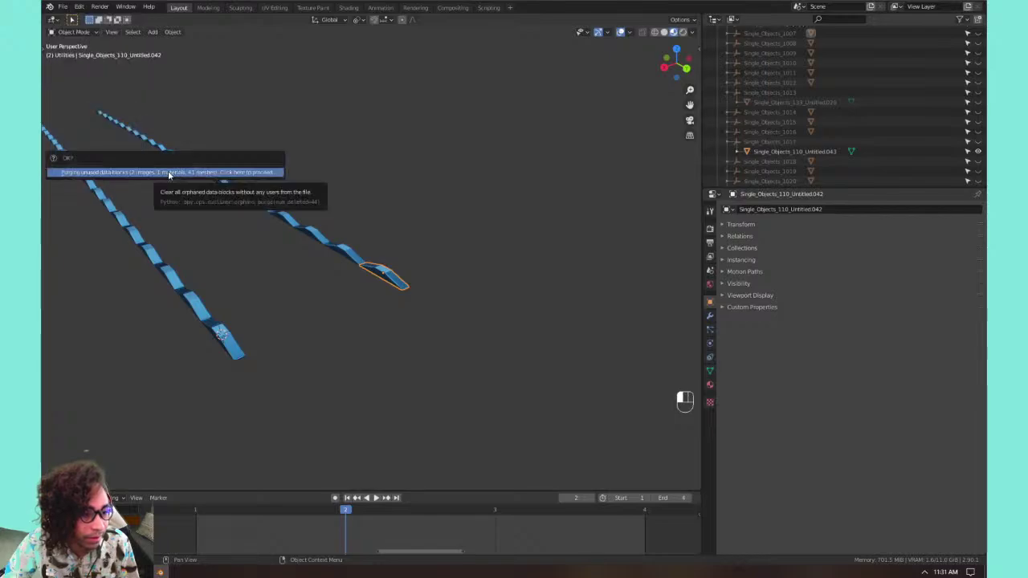
left_click(168, 172)
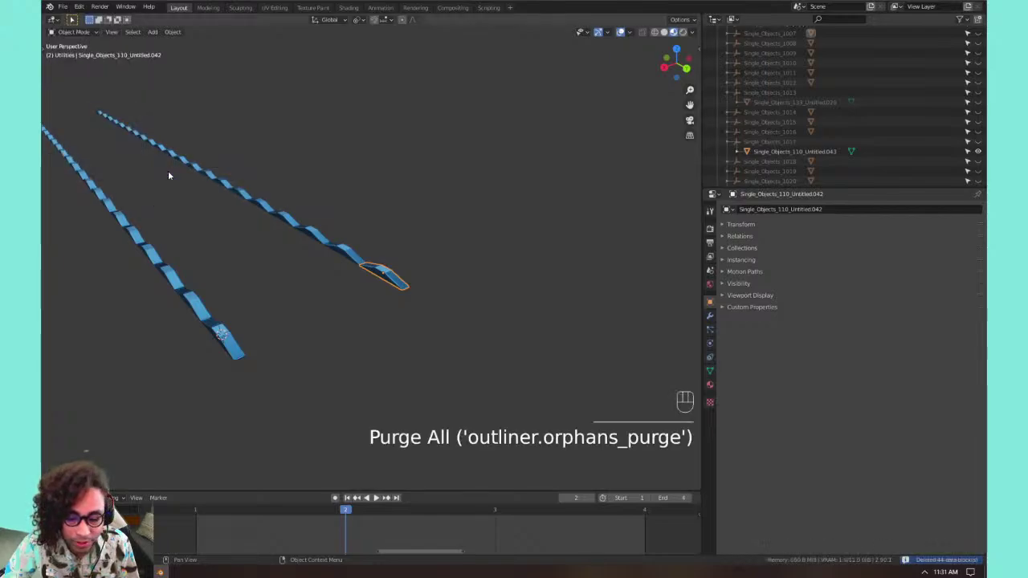
Select the second-nearest trim piece in the opposite row and save the scene file.
left_click(278, 259)
left_click(323, 257)
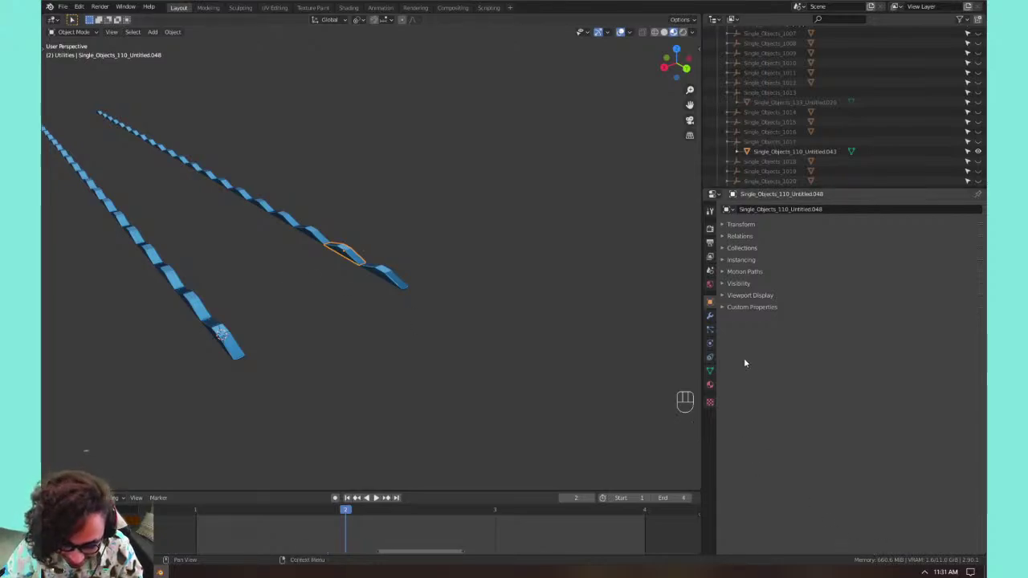
key("ctrl")
key("ctrl+s")
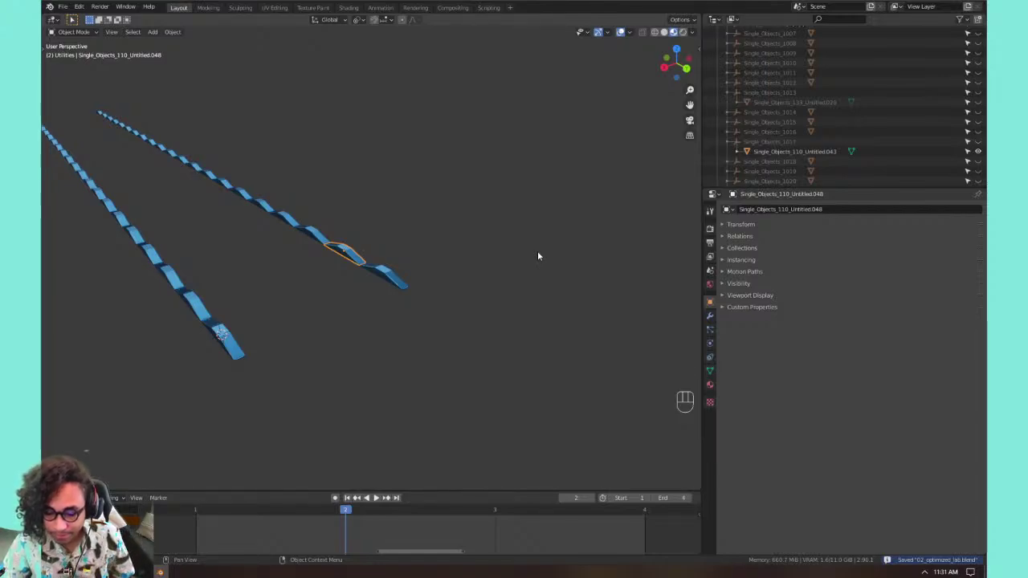
Recheck the object names of bridge_ridge and the opposite row's end piece after the purge.
left_click(249, 334)
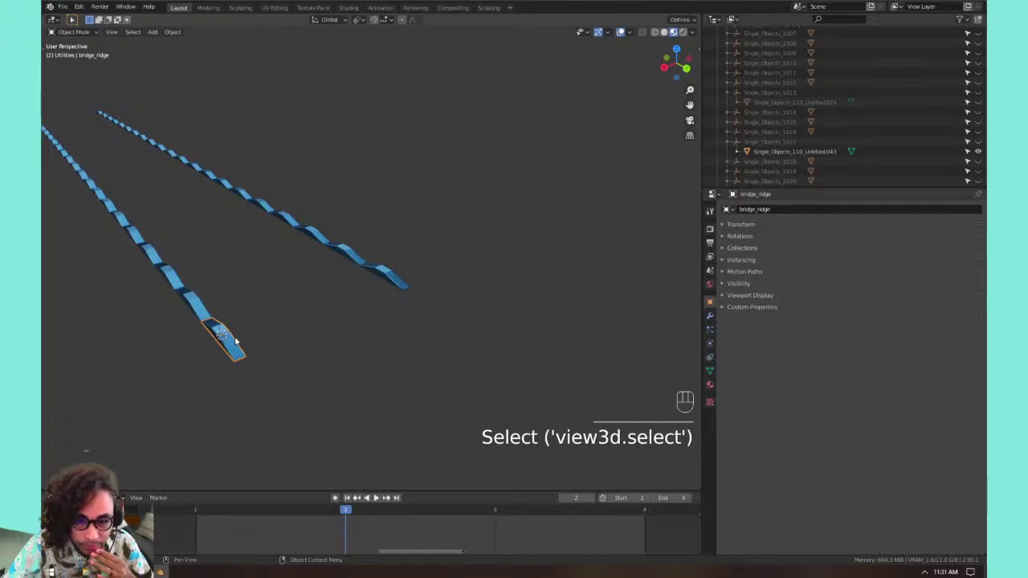
left_click(353, 291)
left_click(380, 280)
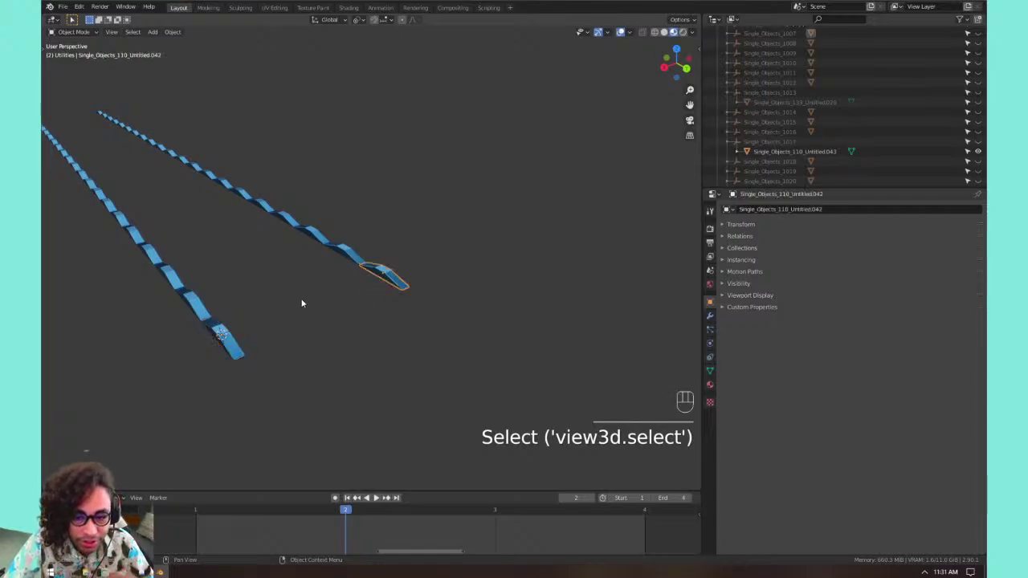
left_click(215, 337)
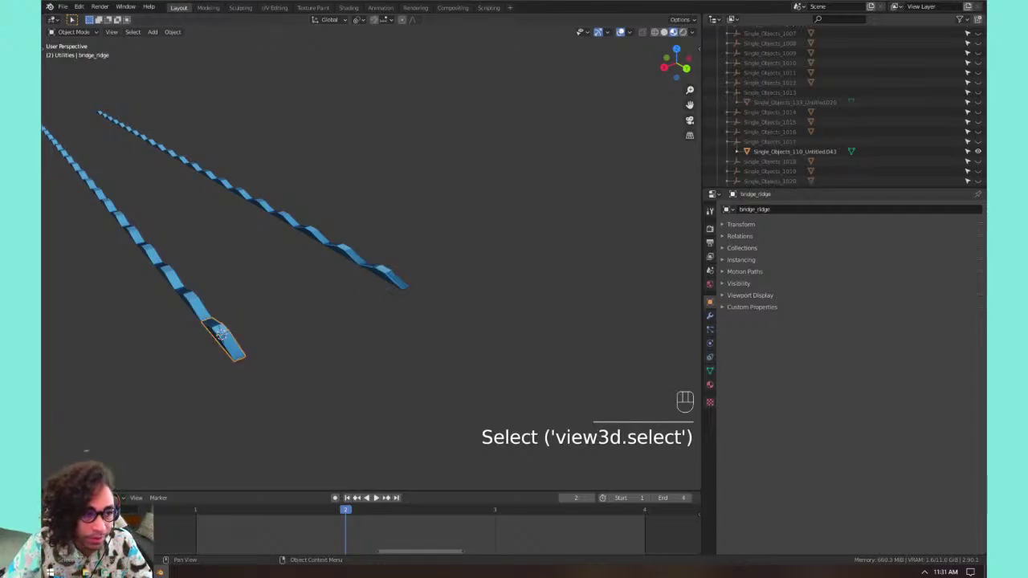
Open the add-on preferences and search the add-ons for "obje".
left_click(79, 6)
left_click(102, 148)
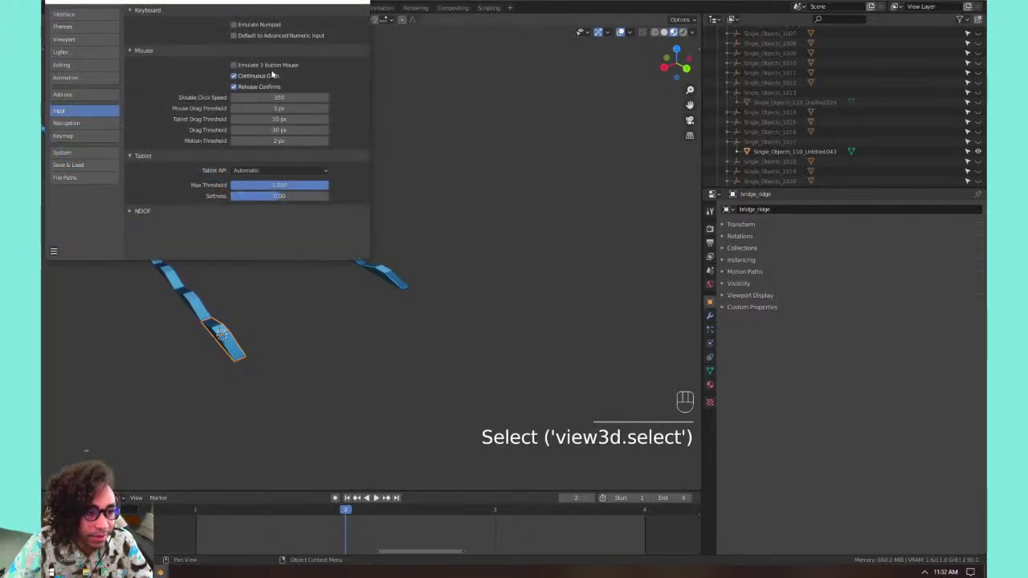
left_click(96, 95)
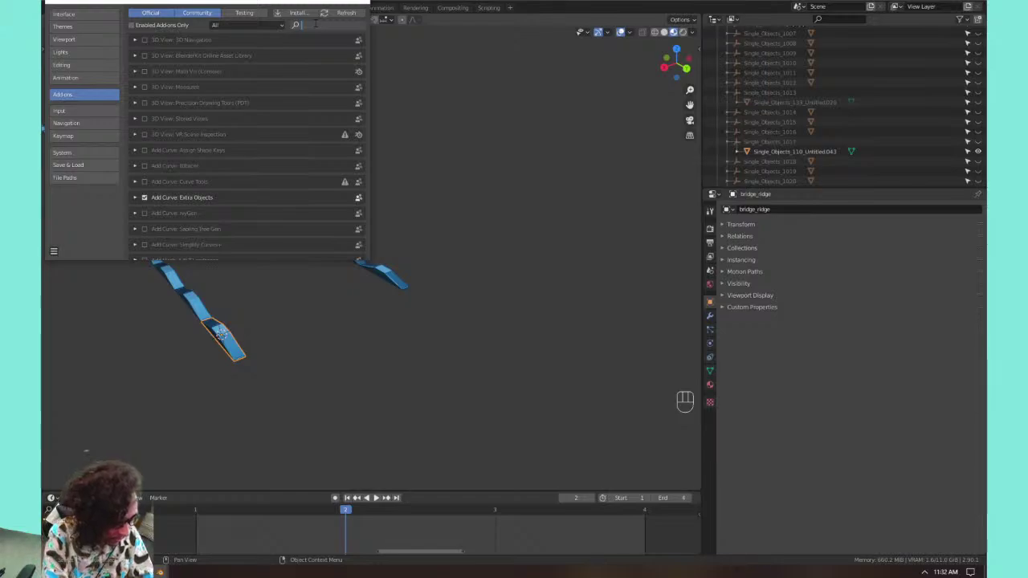
type("da")
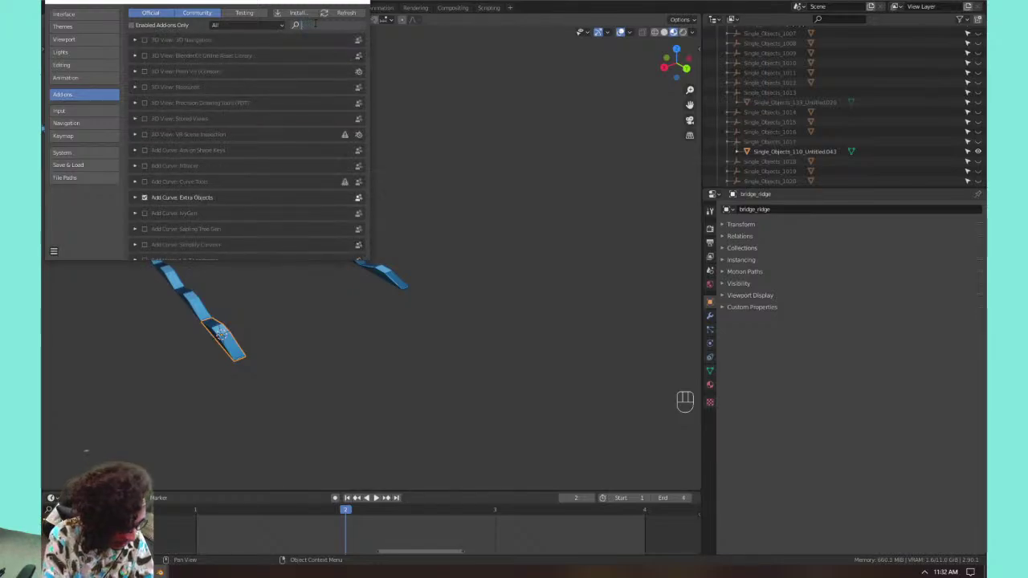
type("je")
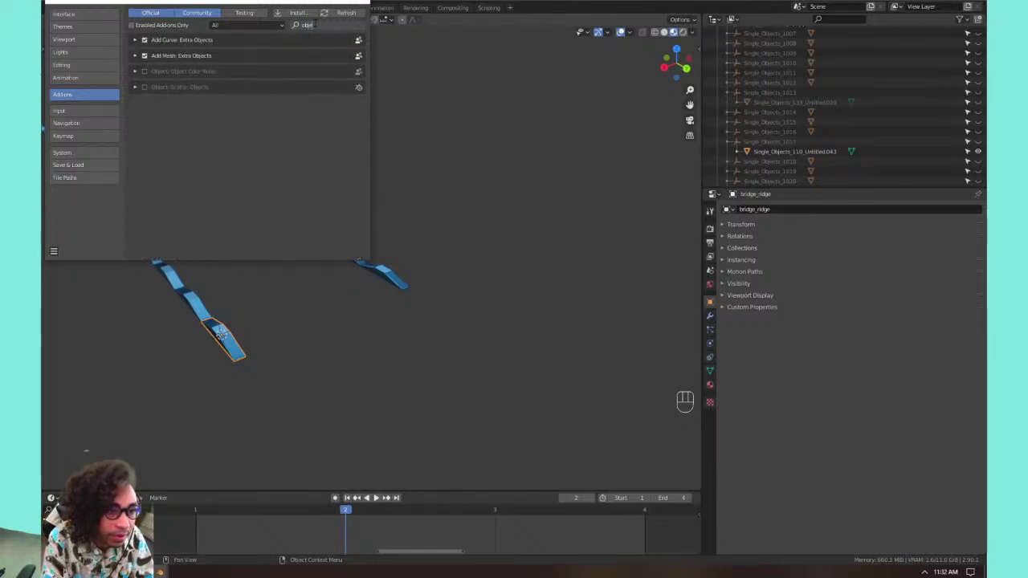
Search the add-ons for "copy" instead, check the Copy Attributes Menu details, and close the preferences.
key("BackSpace")
key("BackSpace")
key("BackSpace")
key("BackSpace")
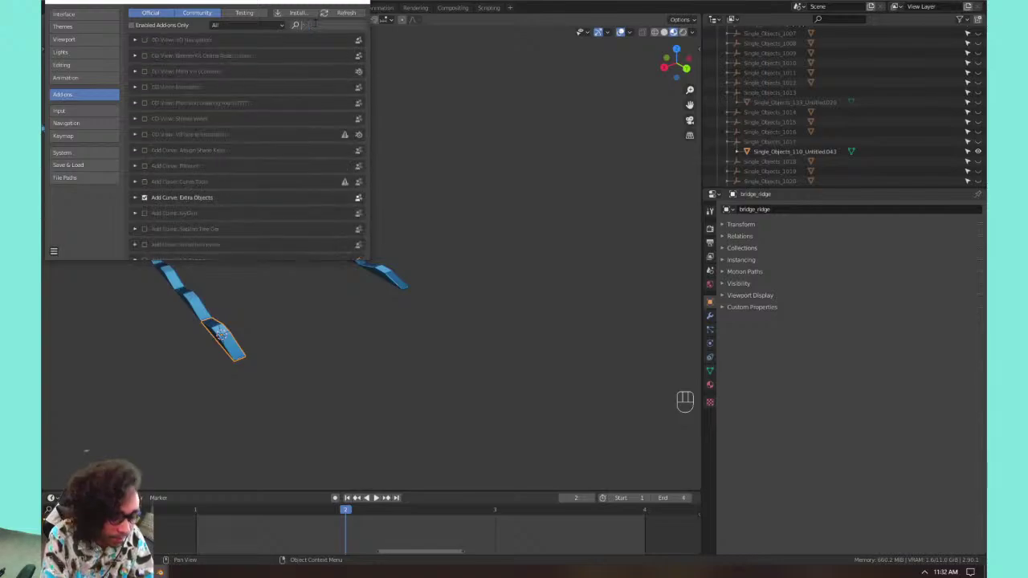
type("copy")
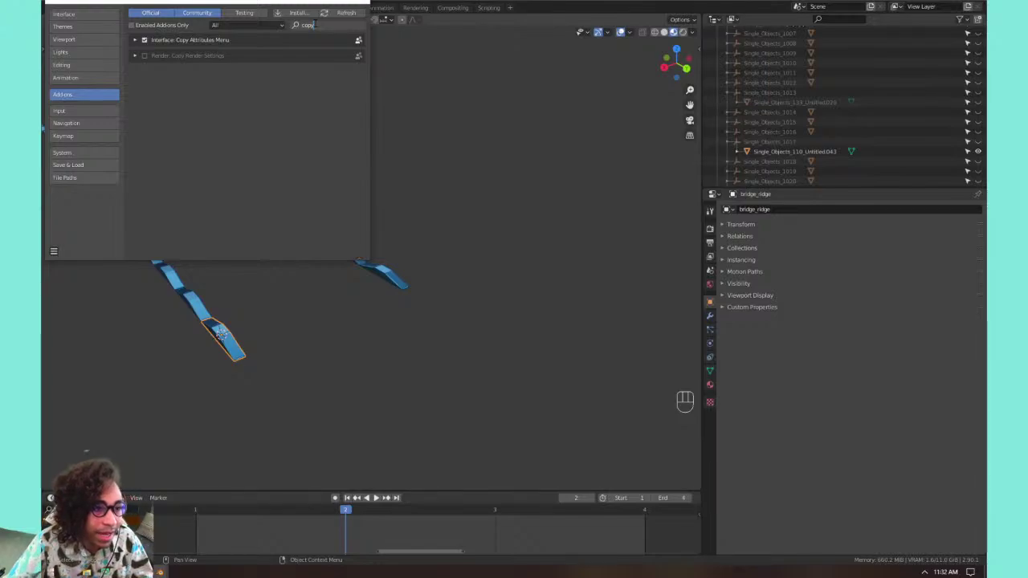
key("Return")
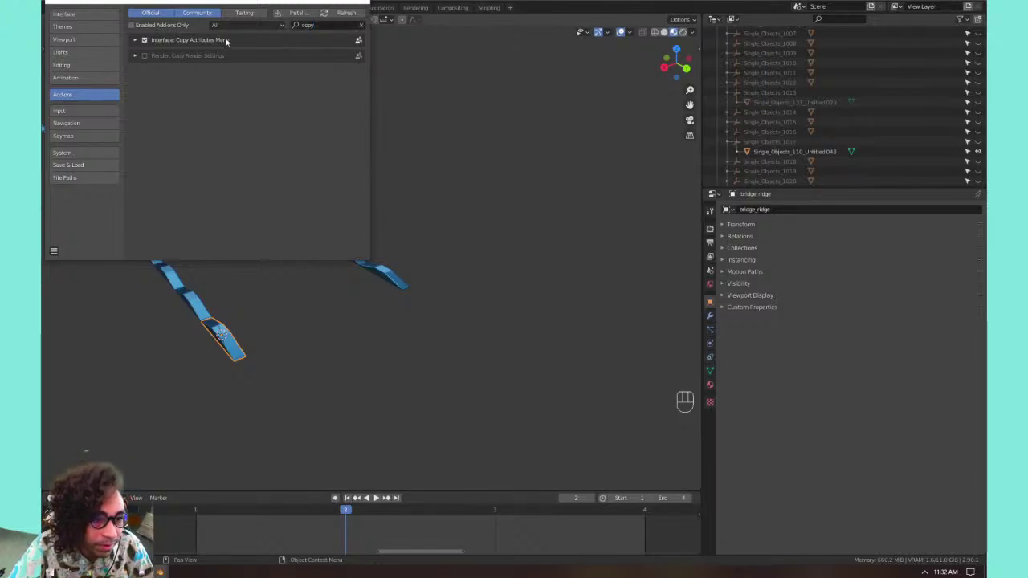
left_click(134, 41)
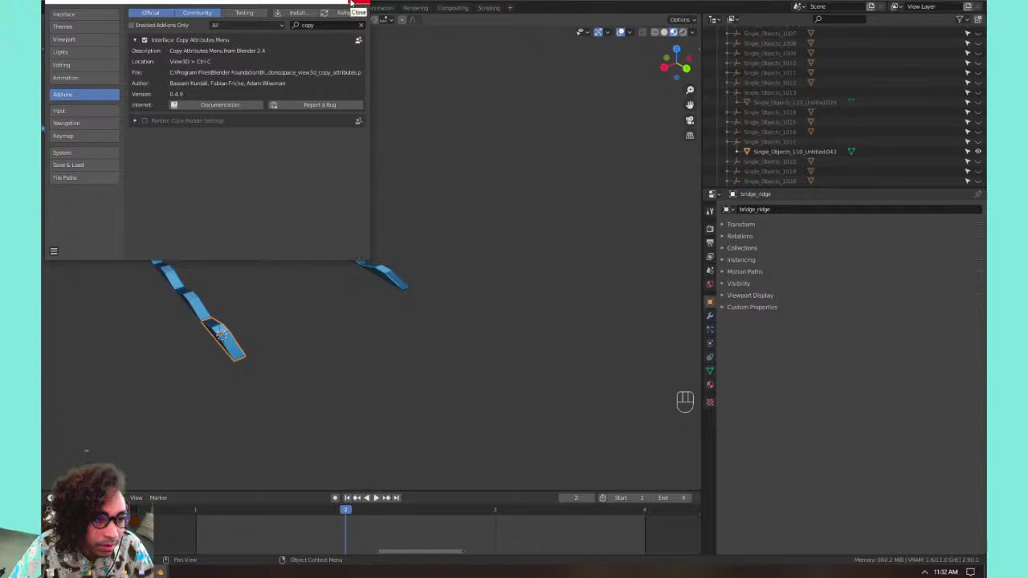
left_click(350, 5)
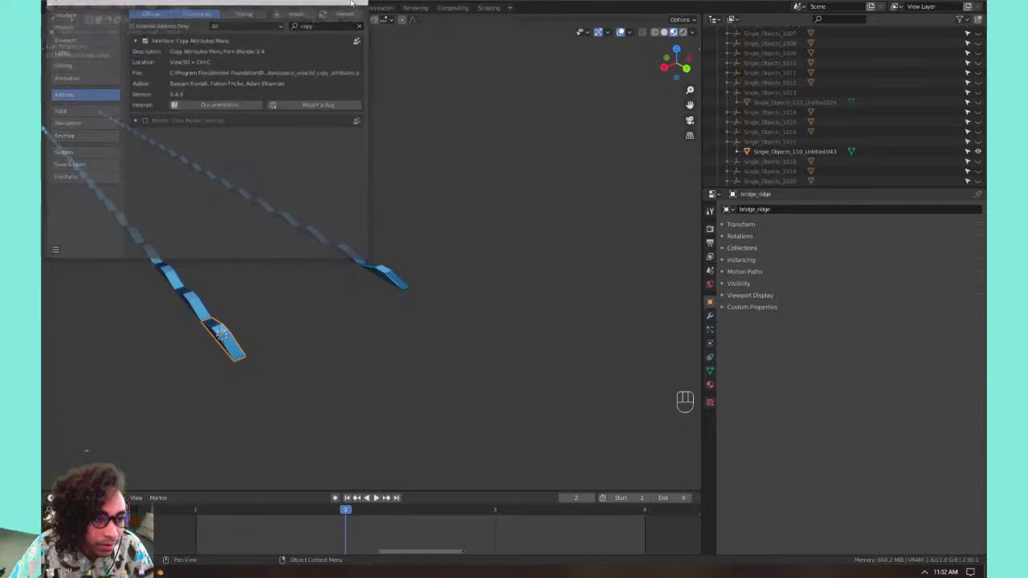
Review the Copy Attributes options with bridge_ridge and the opposite row's end piece both selected.
key("ctrl+c")
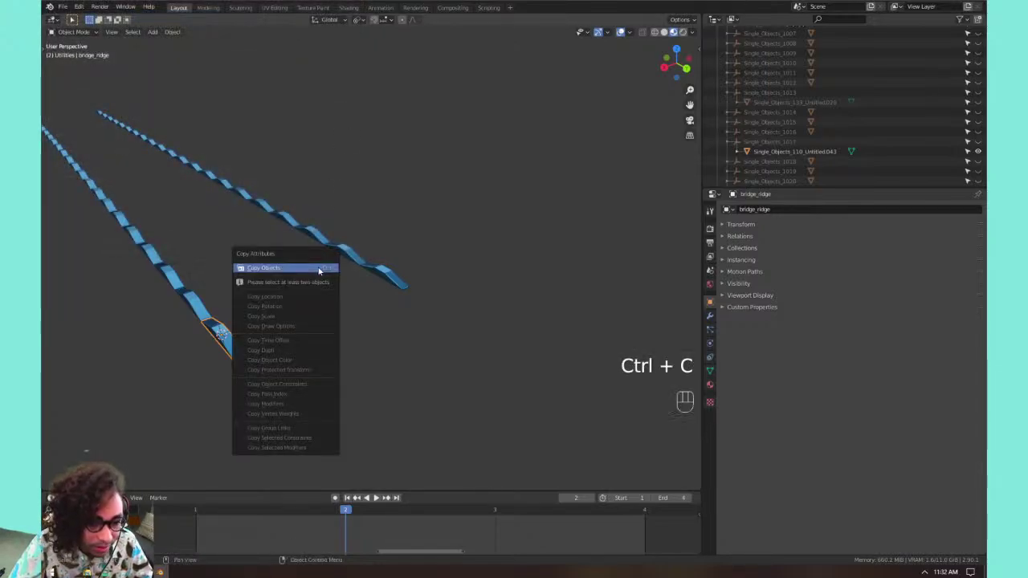
left_click(392, 276, "shift")
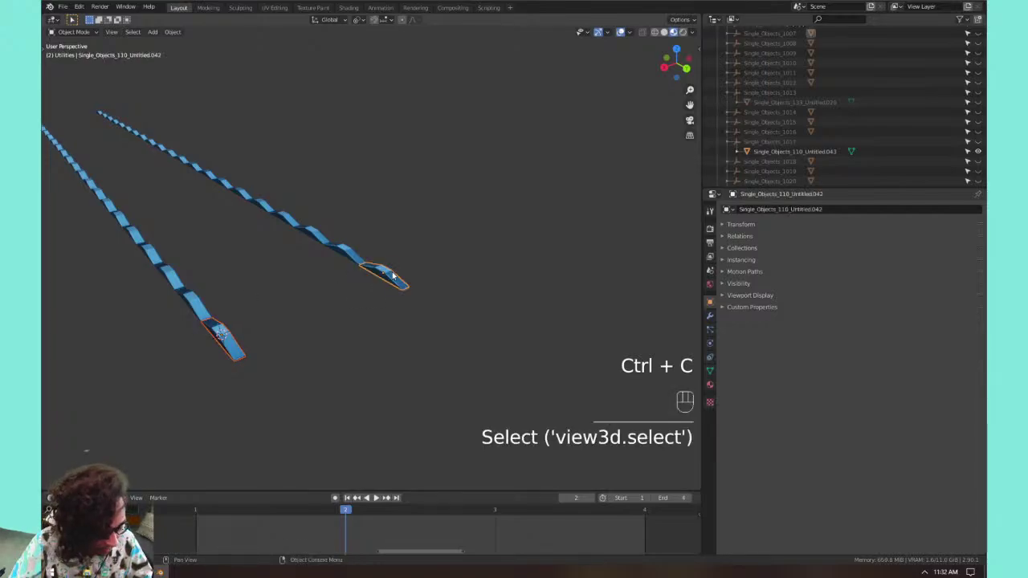
key("ctrl+c")
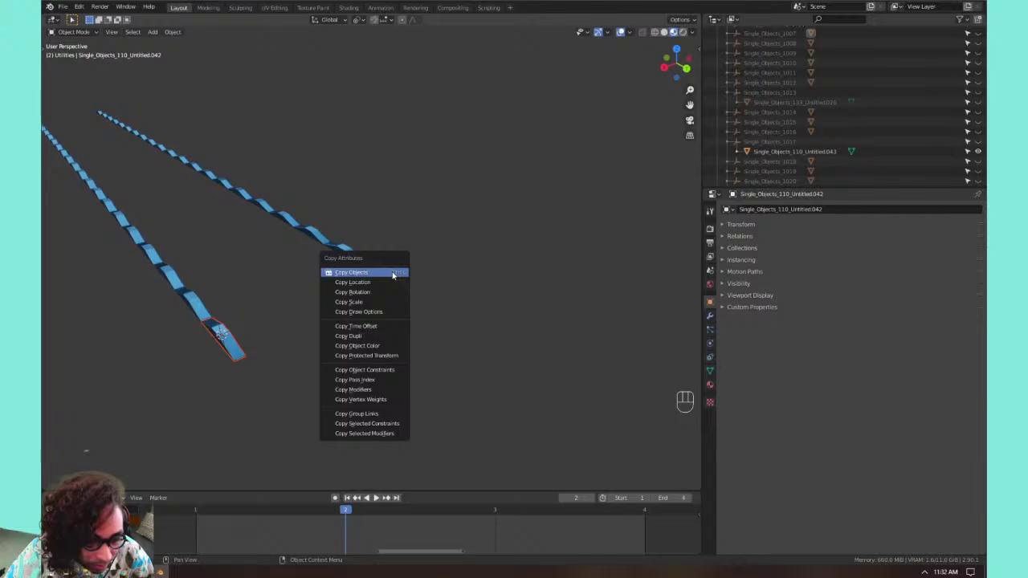
left_click(455, 239)
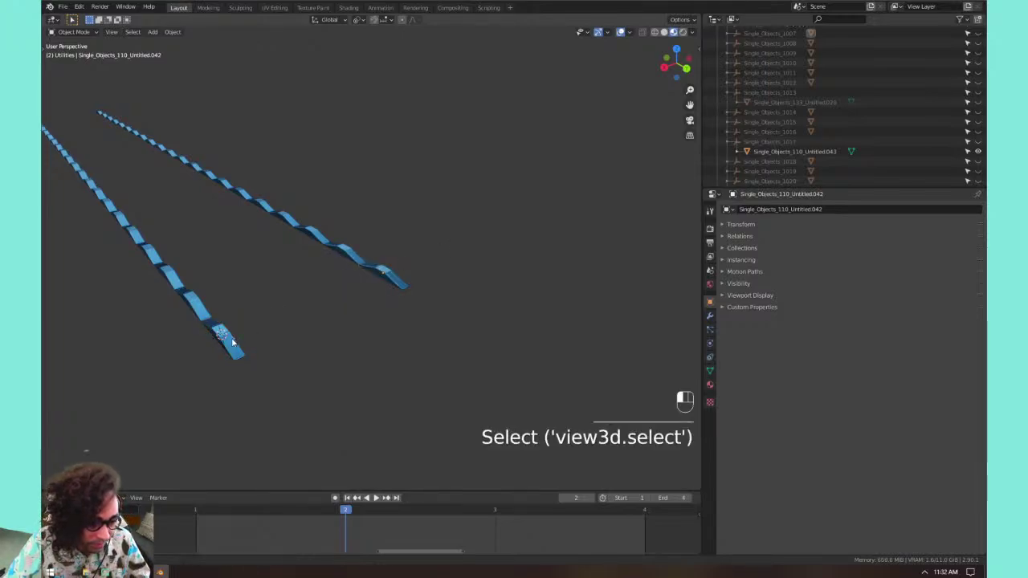
Copy the end piece of the bridge_ridge row, paste it in place, and try moving bridge_ridge.
left_click_drag(232, 342, 226, 306)
key("ctrl+v")
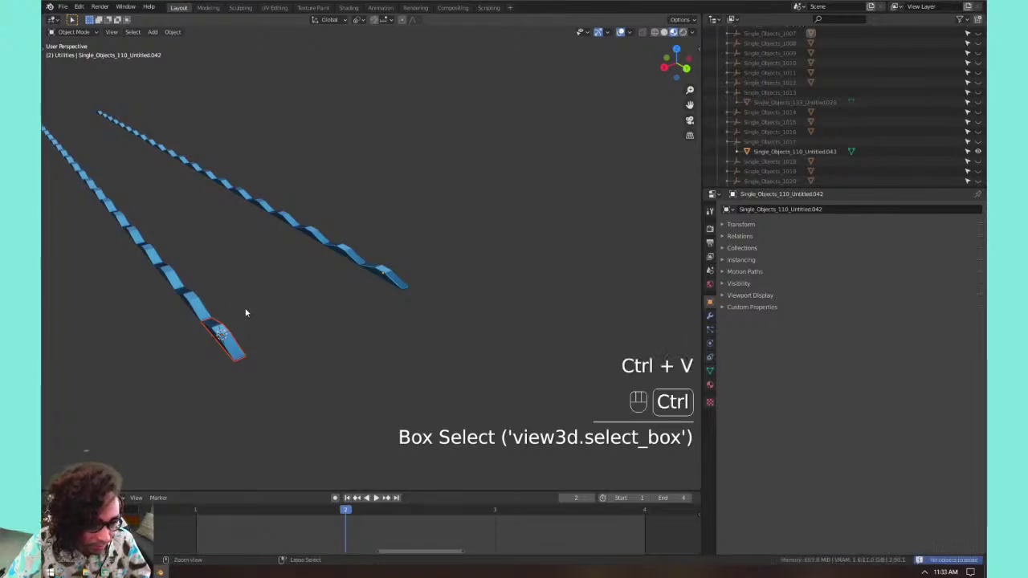
key("ctrl+c")
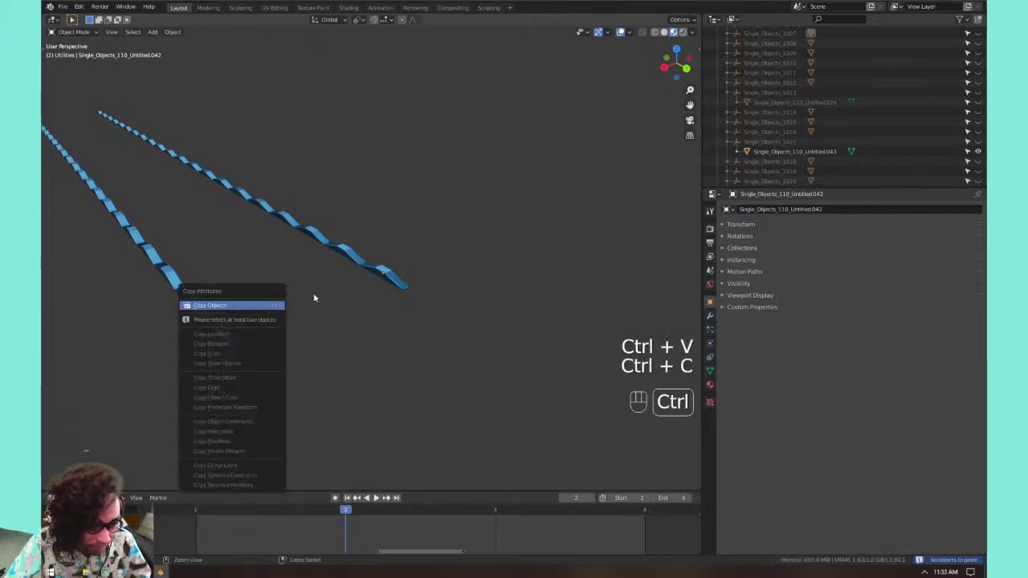
key("ctrl+c")
left_click(332, 292)
key("ctrl+v")
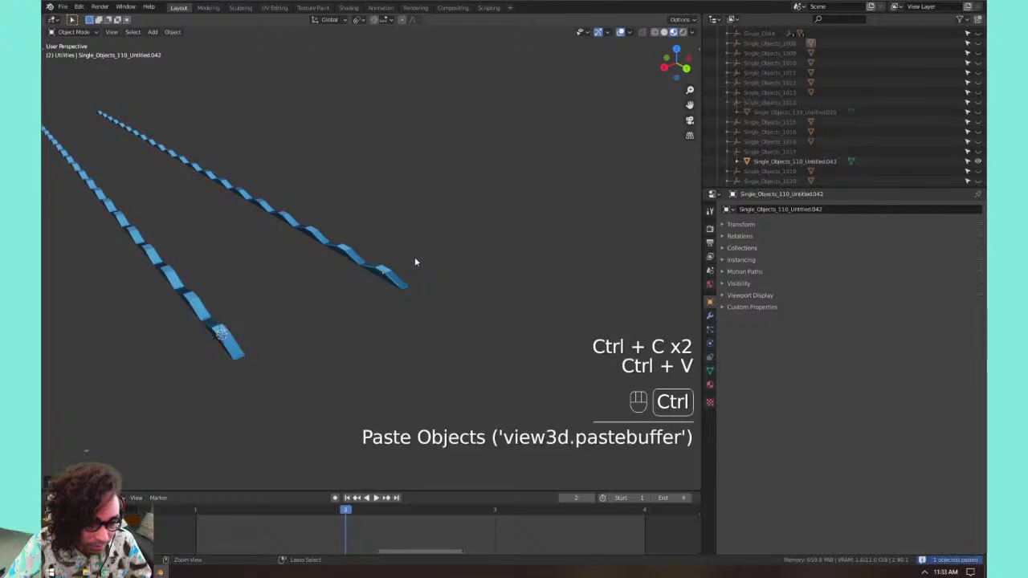
left_click(220, 331)
key("g")
right_click(273, 295)
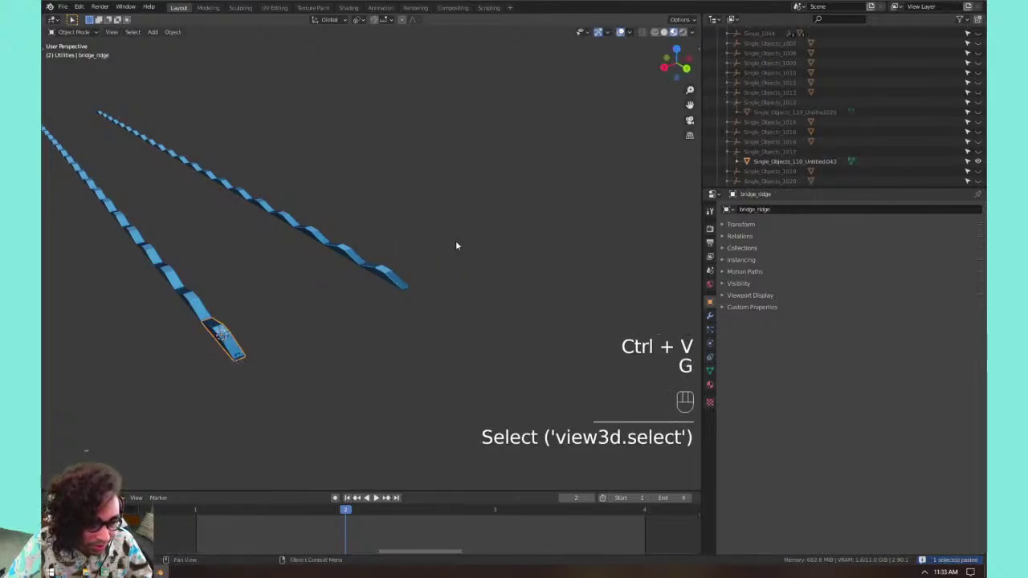
Paste the copied piece once more and try moving the opposite row's end piece.
key("ctrl+v")
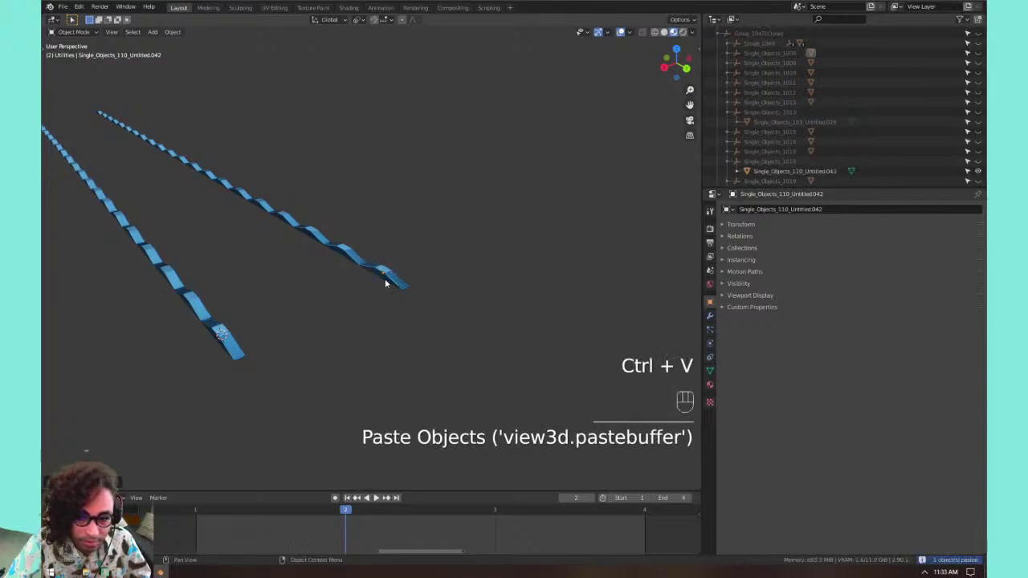
left_click(385, 281)
key("g")
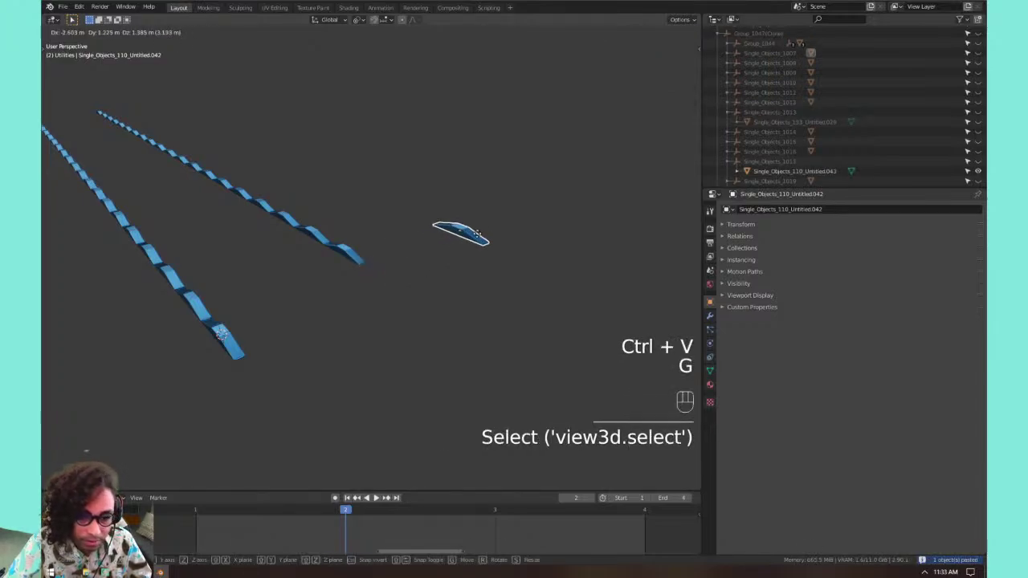
right_click(472, 243)
Copy the opposite row's end piece to the clipboard.
right_click(379, 266)
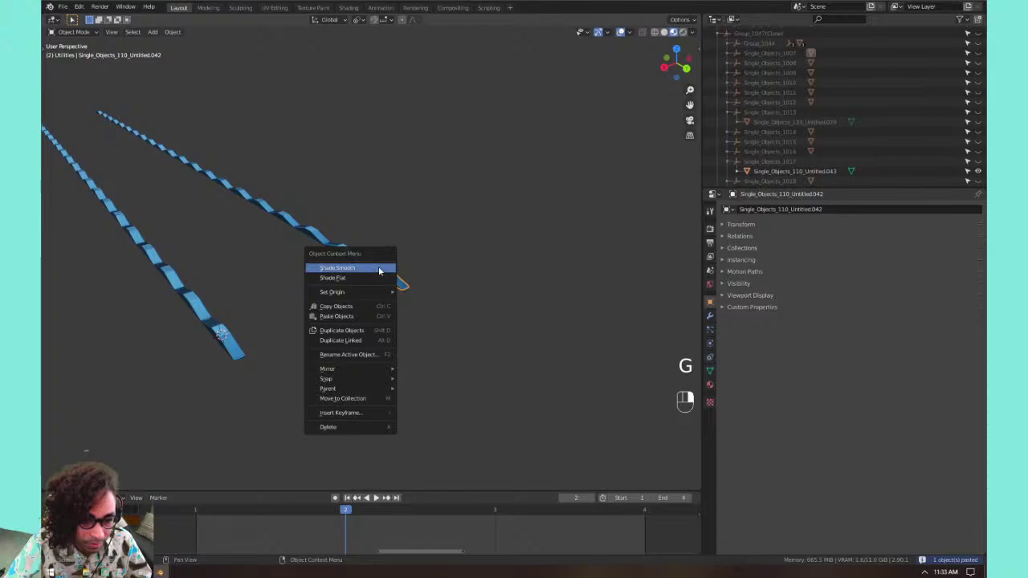
key("ctrl+c")
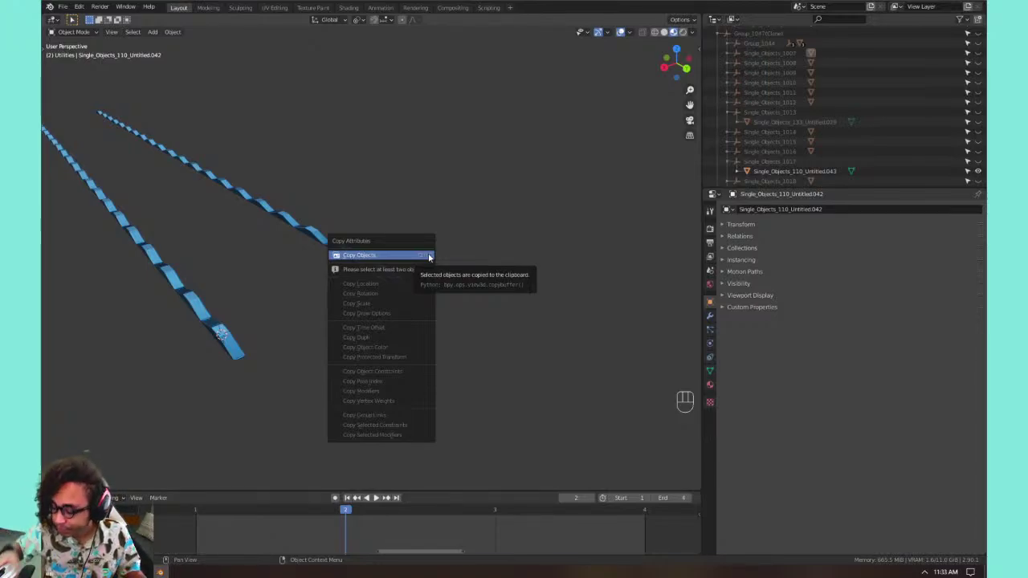
left_click(429, 255)
Disable the Copy Attributes Menu add-on and close the preferences.
left_click(80, 7)
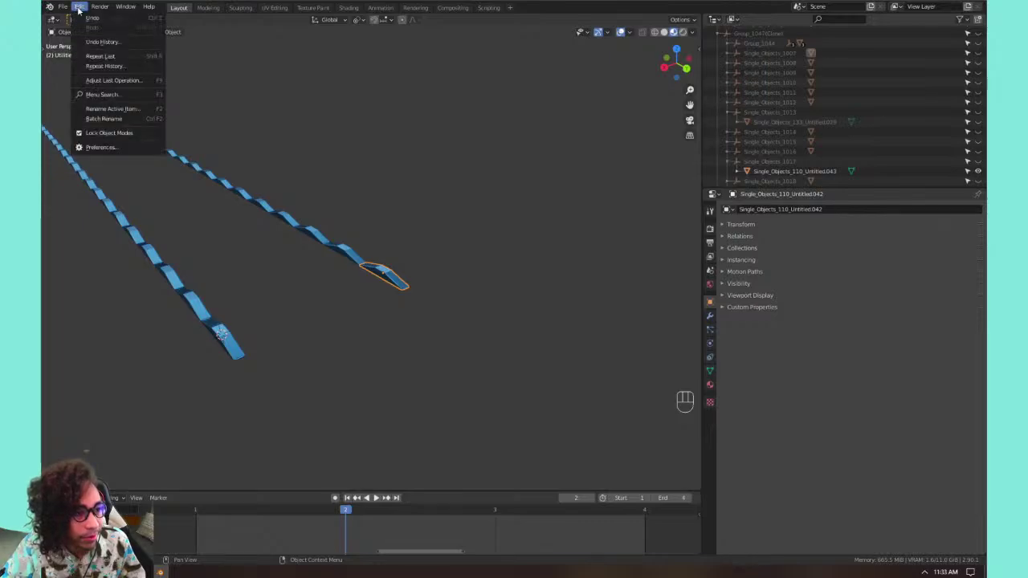
left_click(100, 147)
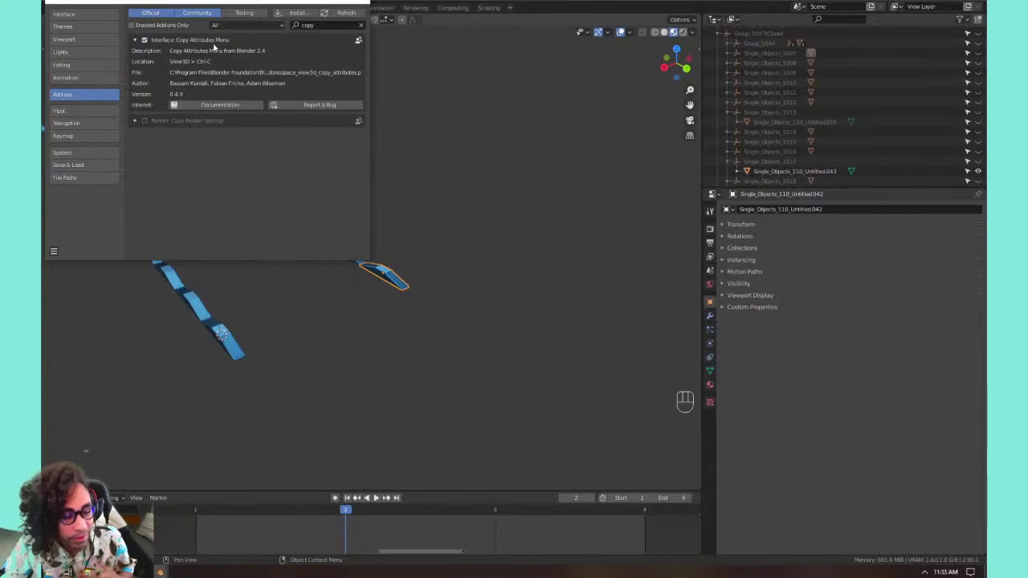
left_click(144, 39)
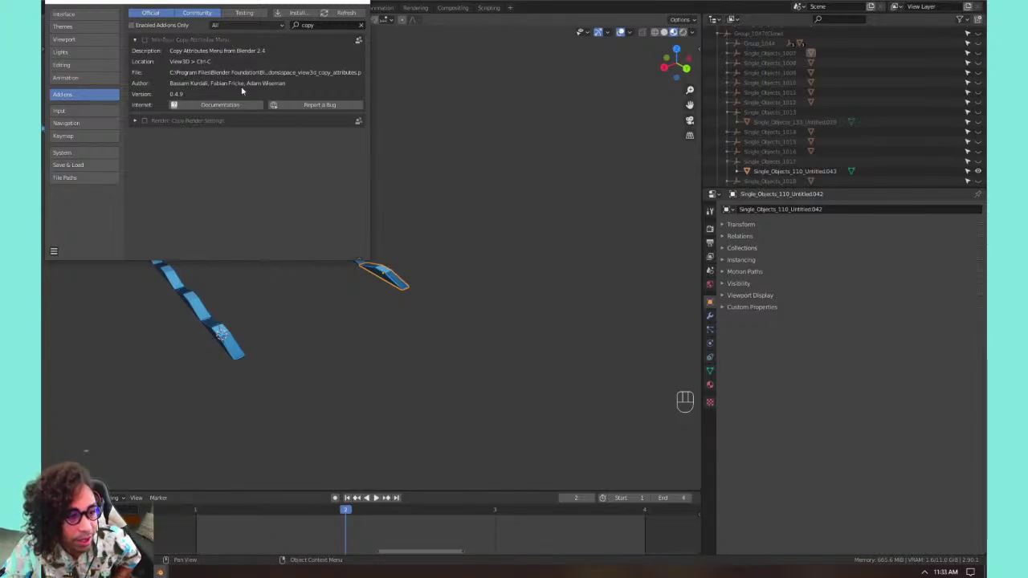
left_click(359, 2)
Copy bridge_ridge to the clipboard and select the opposite row's end piece.
left_click(228, 325)
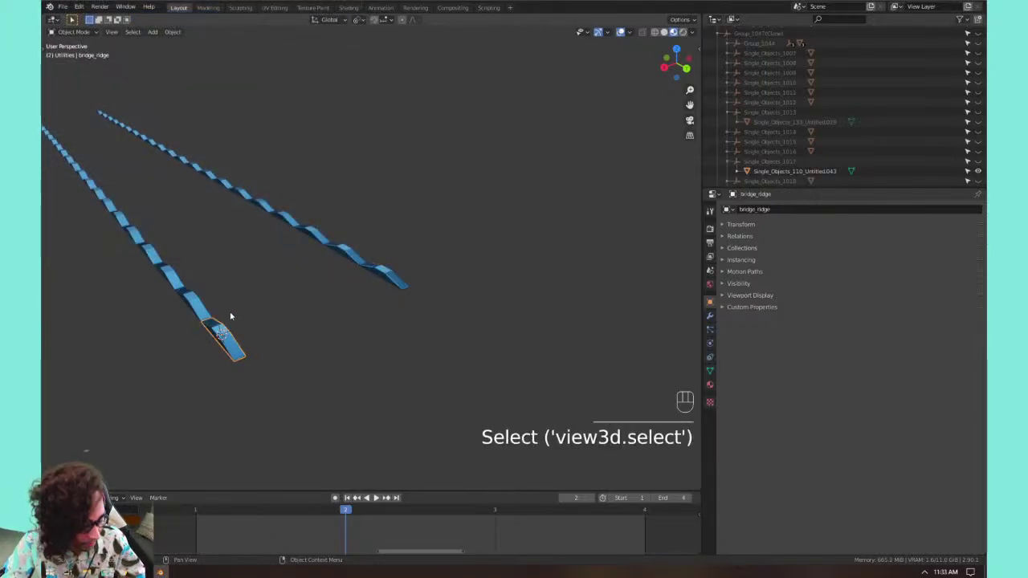
key("ctrl+c")
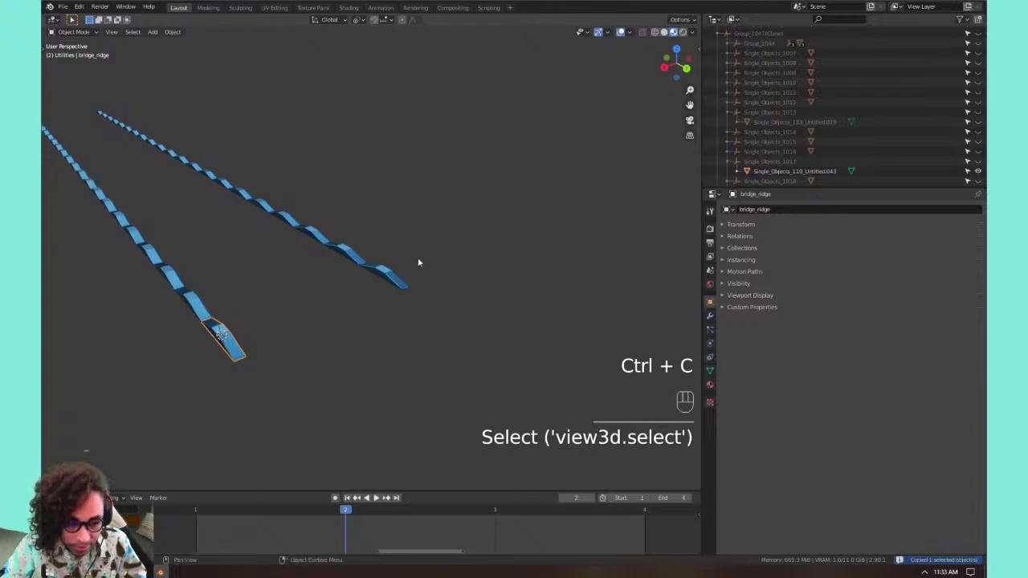
left_click(418, 260)
left_click(387, 278)
Select all objects linked by object data to bridge_ridge and the opposite row's end piece.
left_click(219, 330)
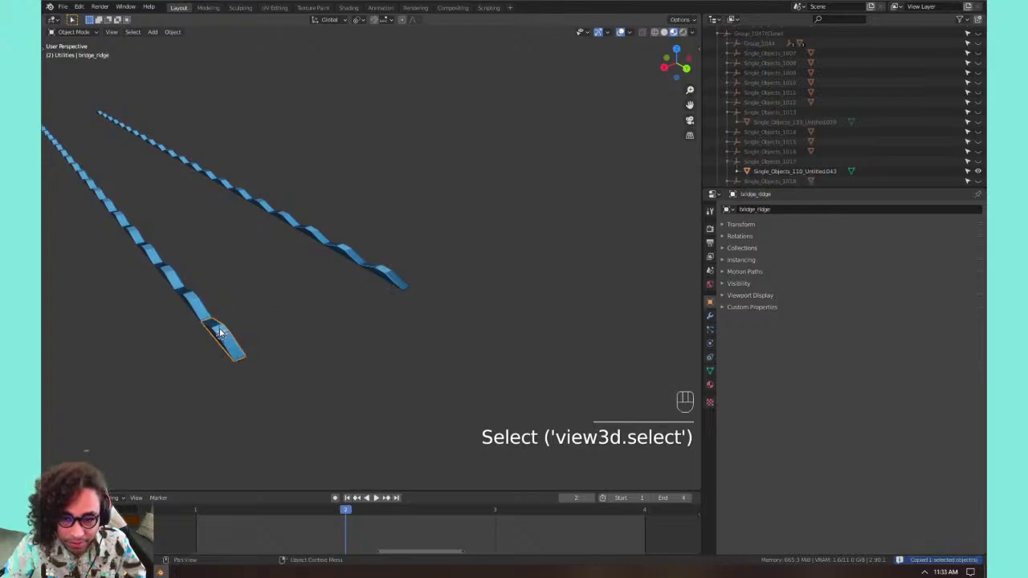
left_click(394, 279, "shift")
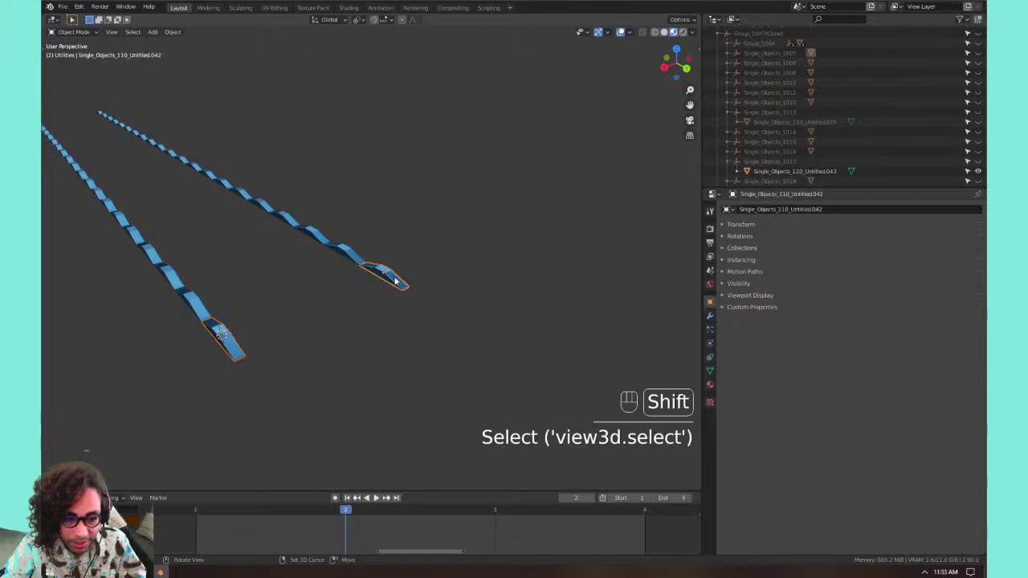
key("l")
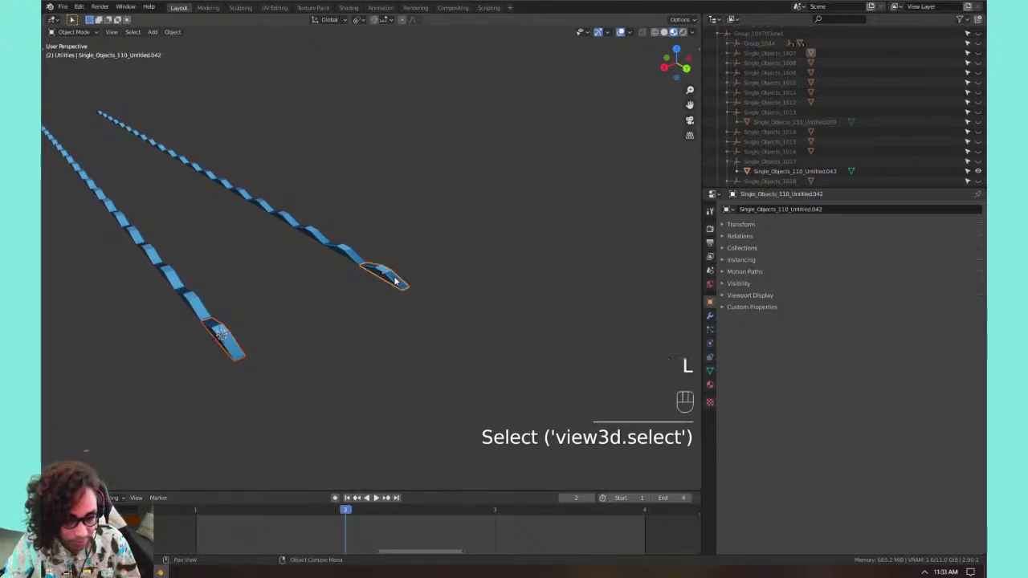
key("shift+l")
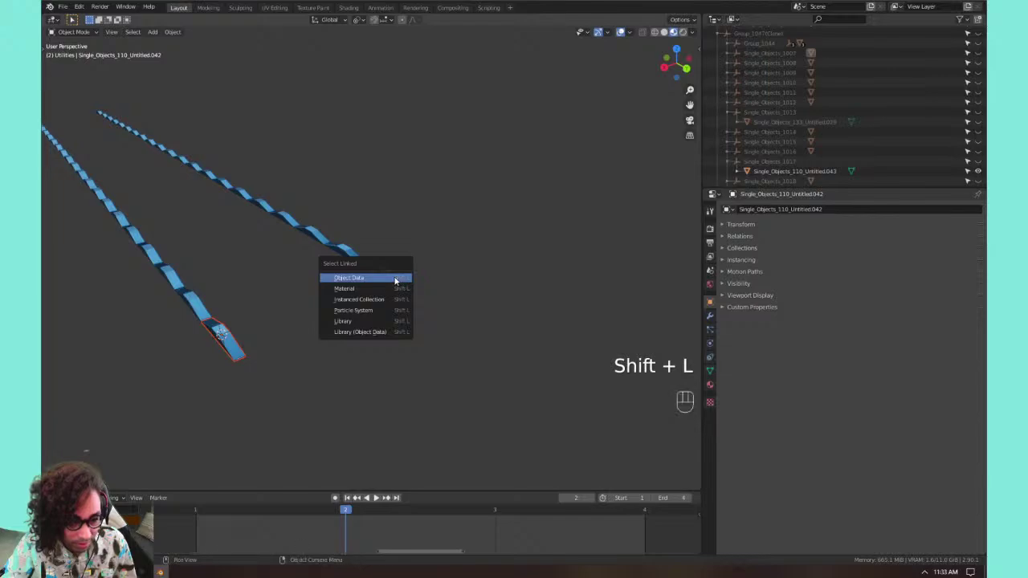
left_click(395, 278)
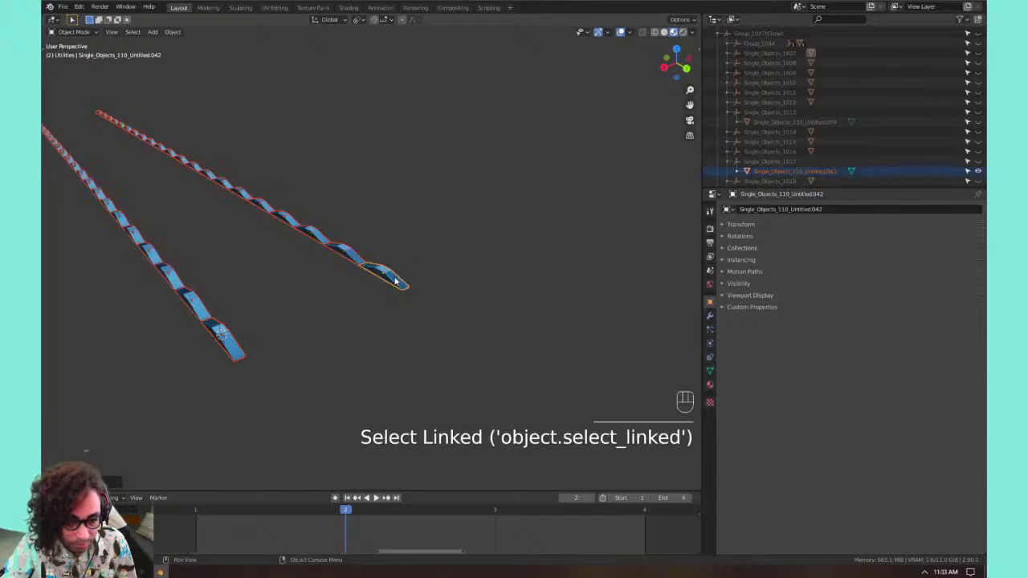
Check the object names of the nearest pieces in both rows one by one.
left_click(395, 280)
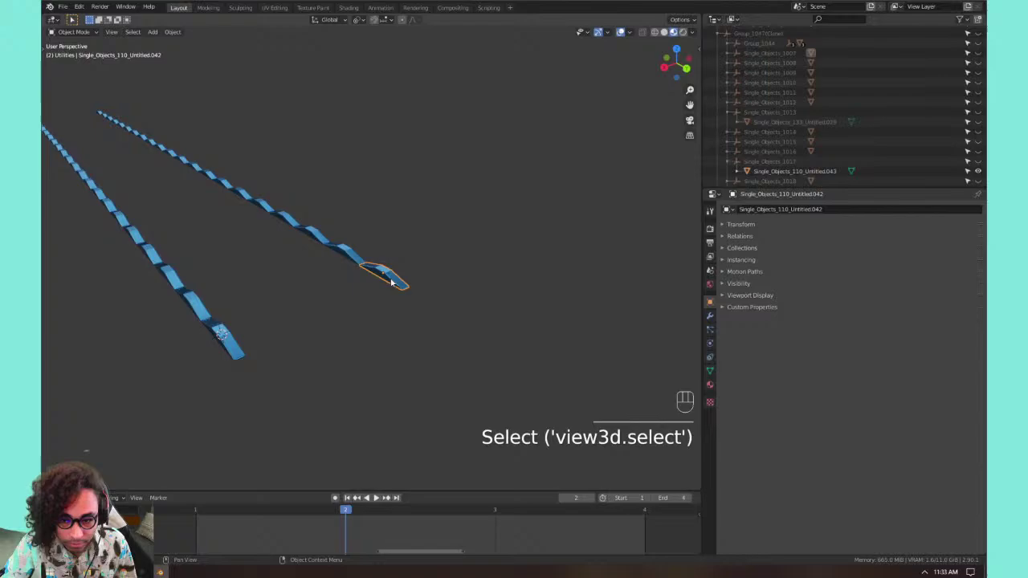
left_click(233, 331)
left_click(210, 311)
left_click(210, 351)
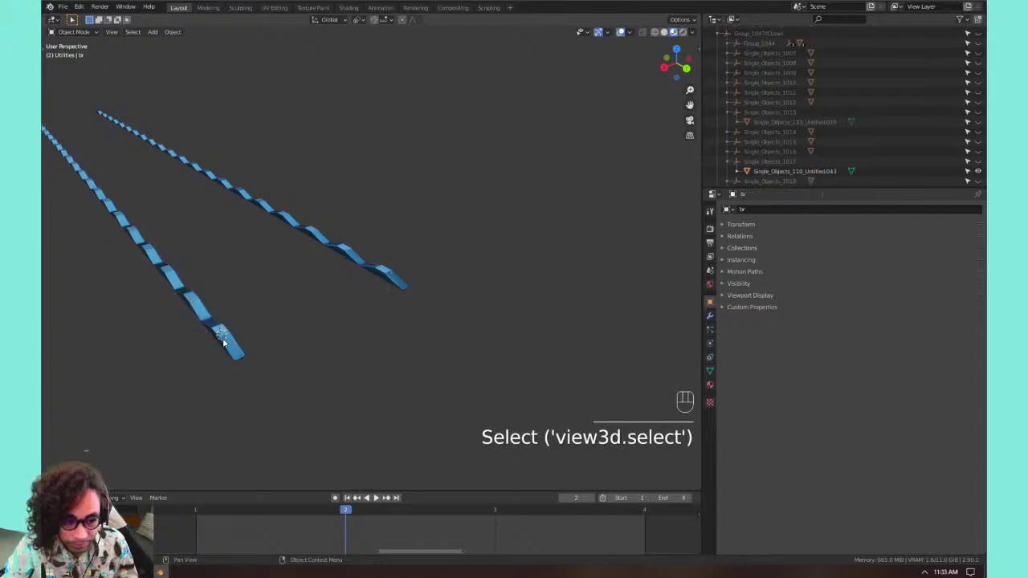
Link the object data of the nearest end pieces in both rows, with the opposite row's piece as the source.
left_click(225, 344)
left_click(395, 278, "shift")
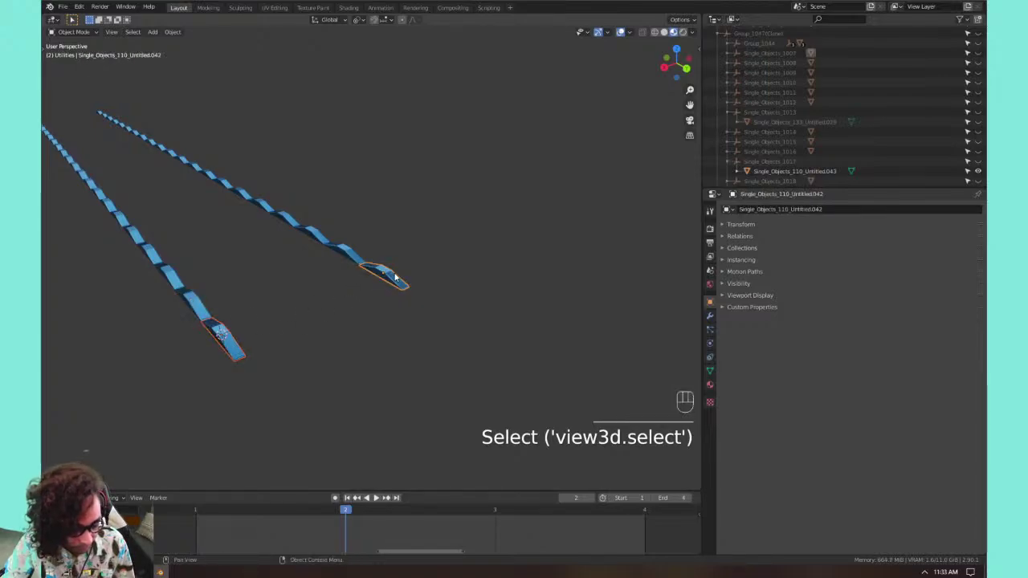
key("ctrl+l")
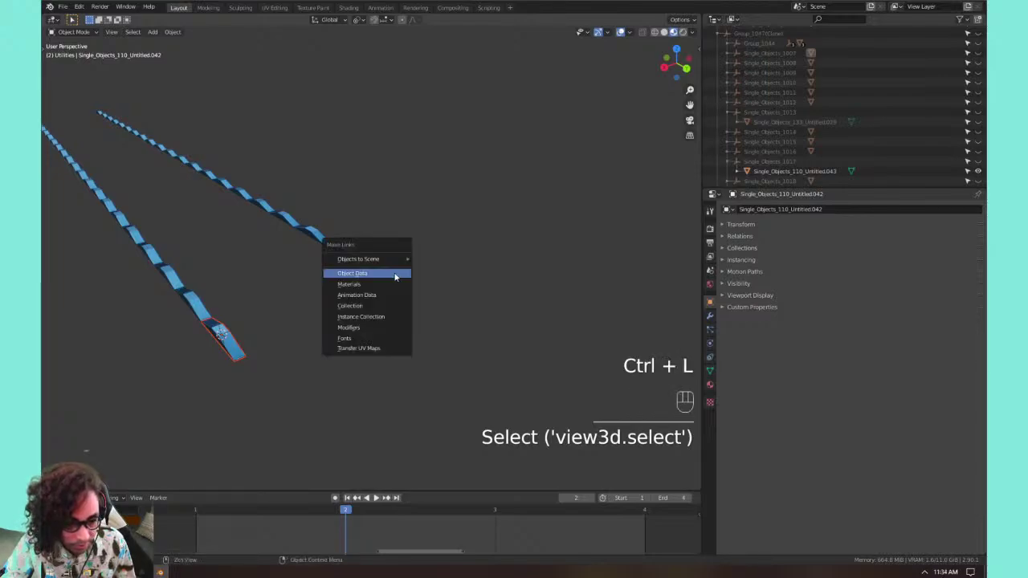
left_click(395, 276)
left_click(383, 280)
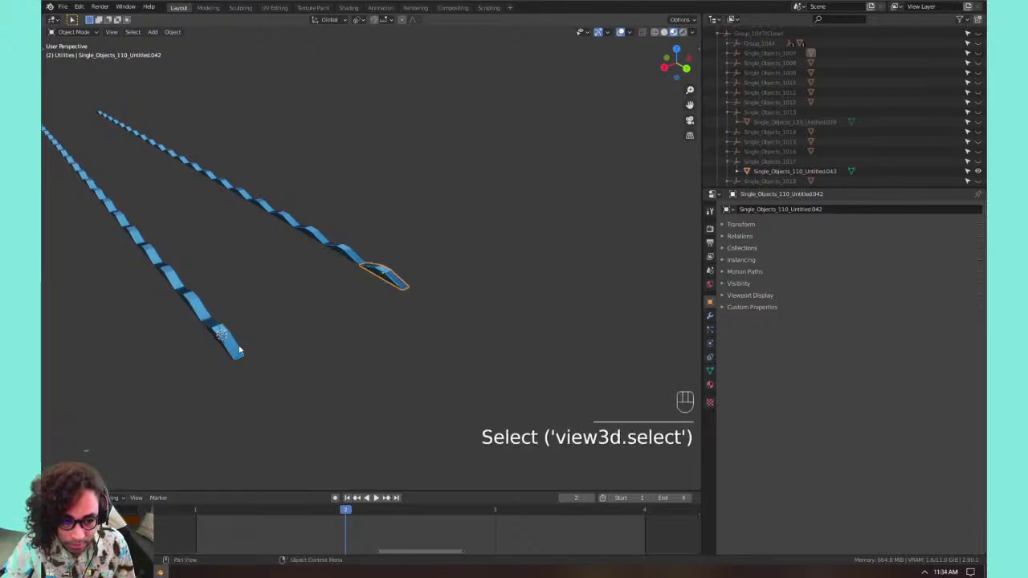
Select all objects that share object data with bridge_ridge.
left_click(240, 350)
left_click(395, 280, "shift")
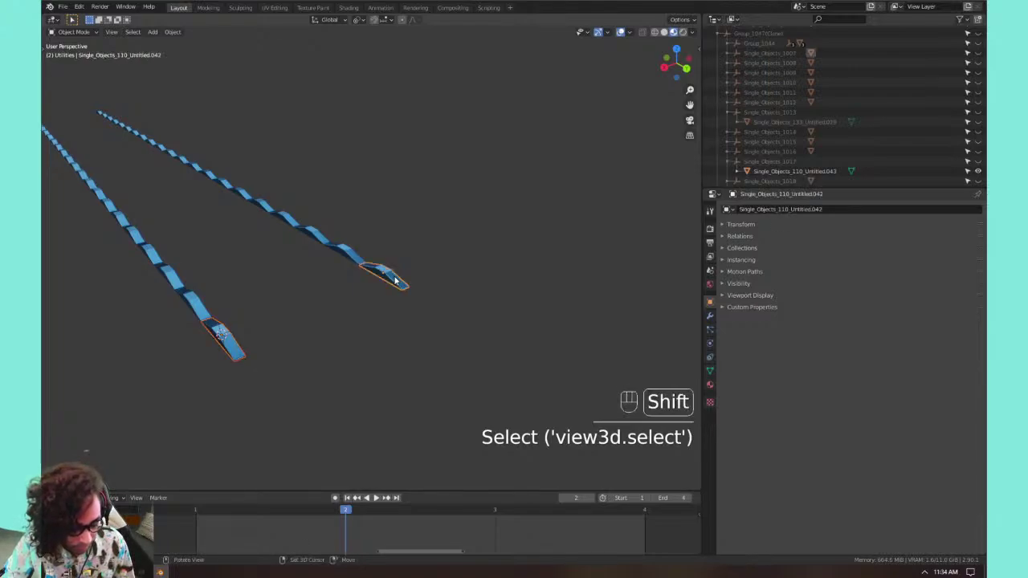
key("shift+l")
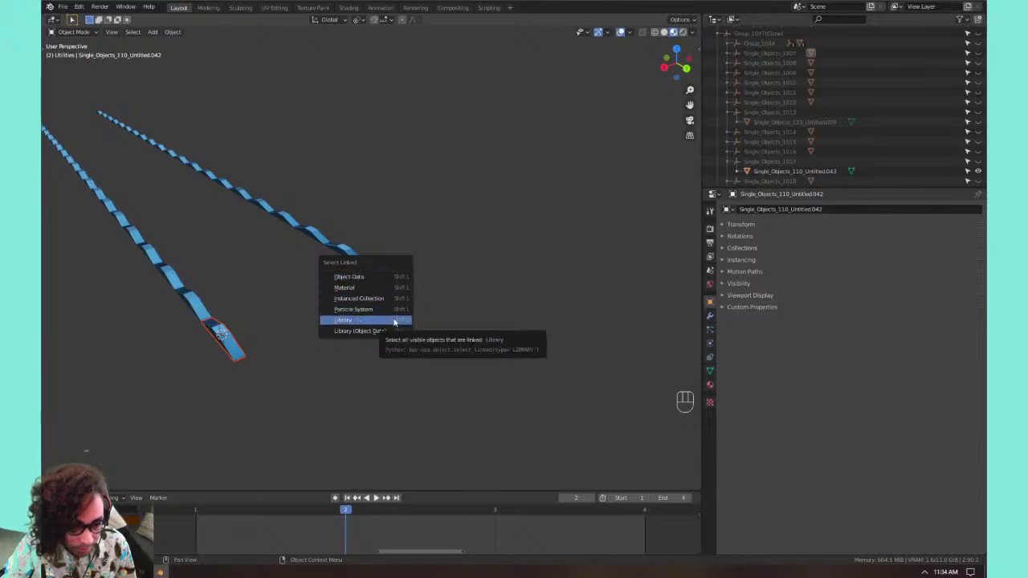
left_click(224, 334)
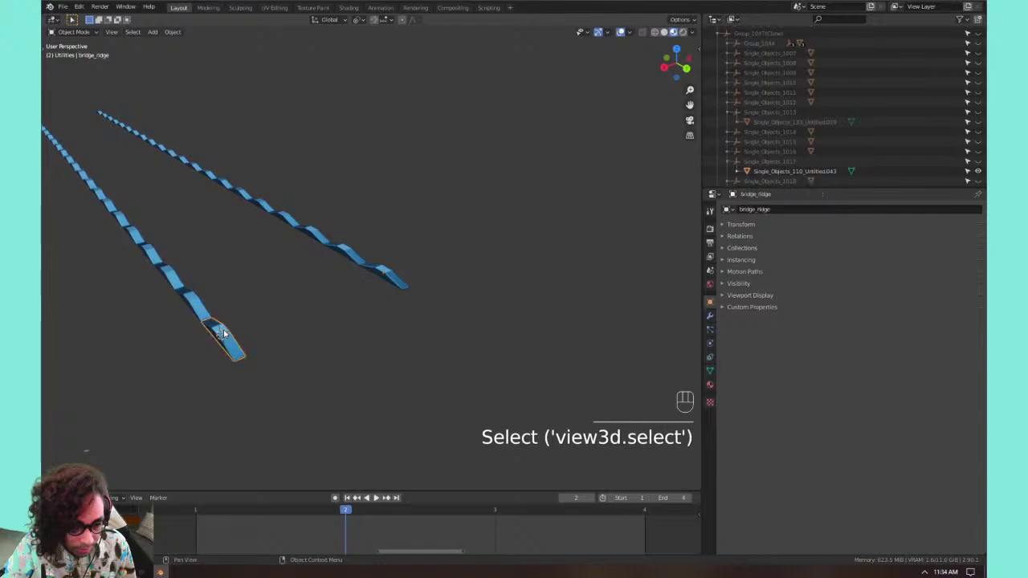
key("shift+l")
left_click(224, 330)
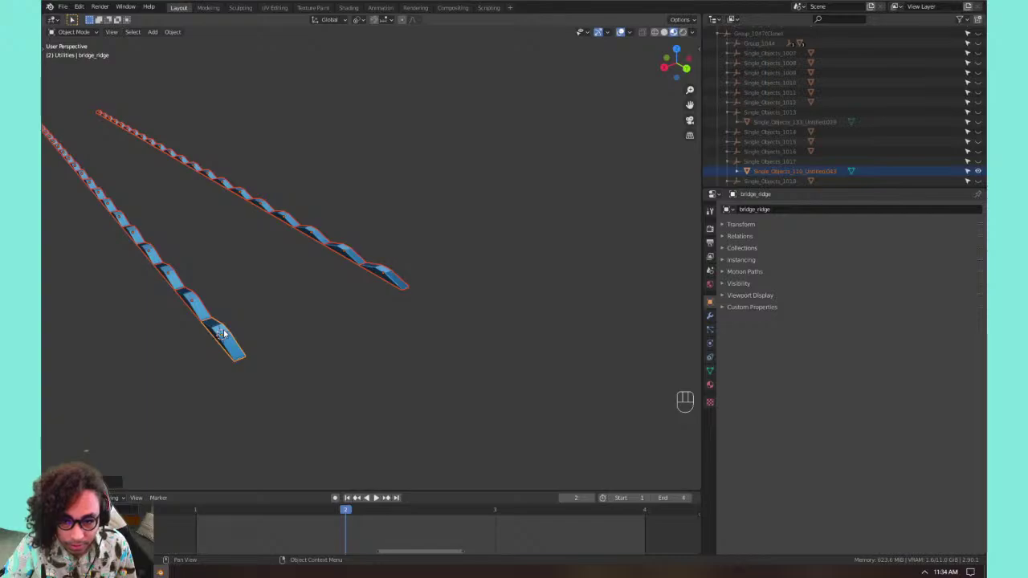
Compare the object names of the nearest ridge pieces in both rows.
left_click(205, 306)
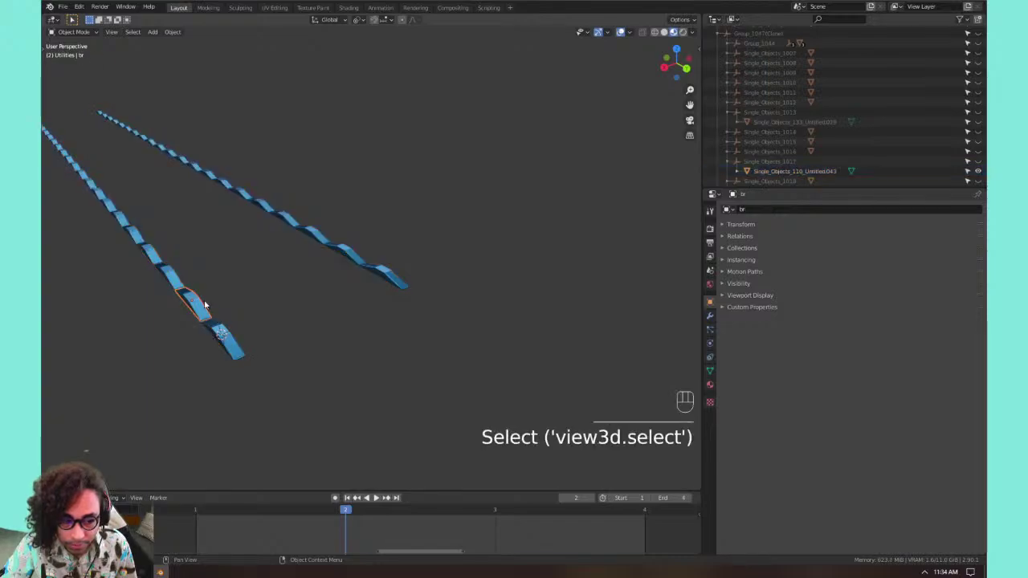
left_click(169, 277)
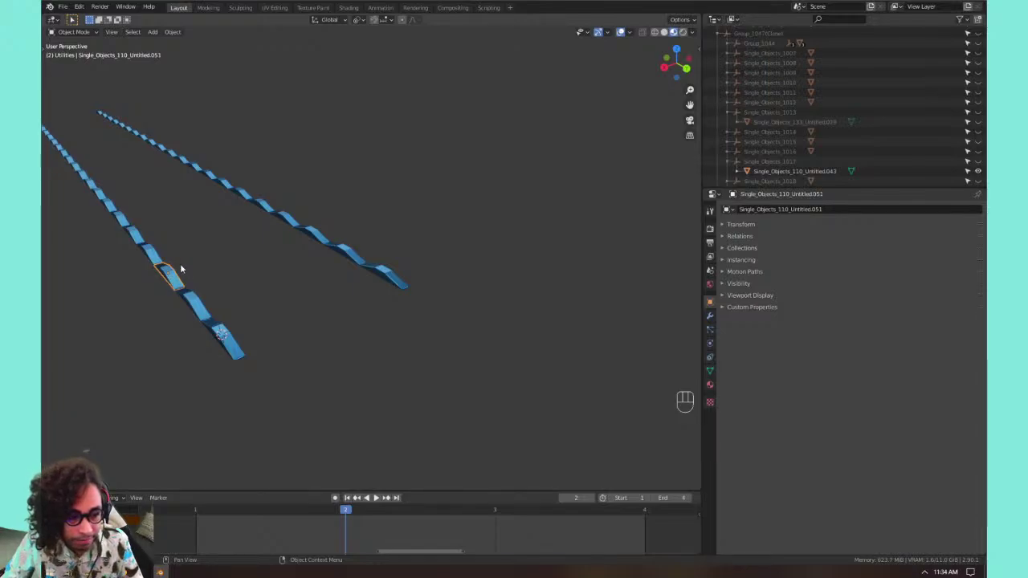
left_click(175, 273)
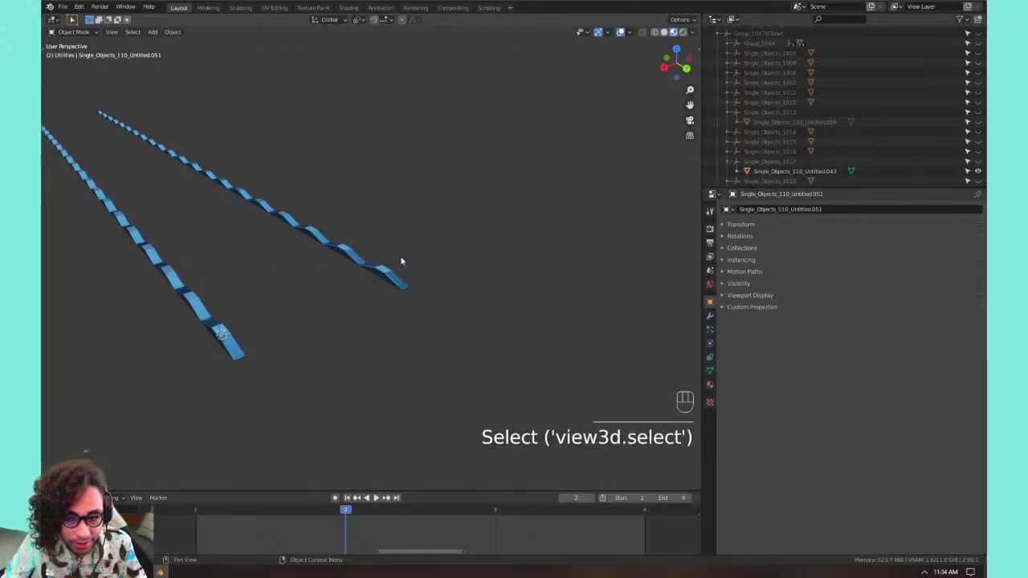
left_click(395, 277)
left_click(345, 242)
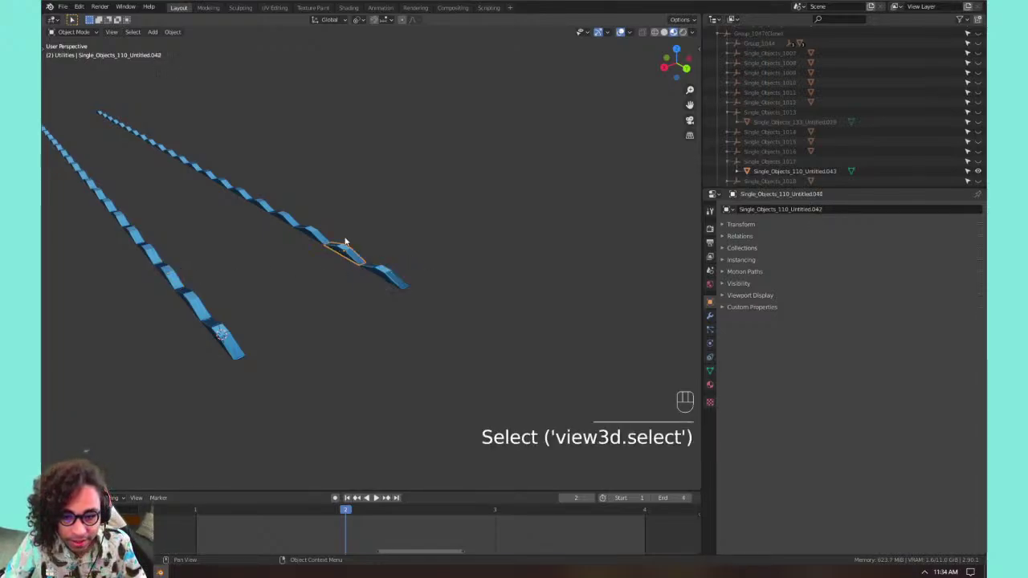
left_click(225, 342)
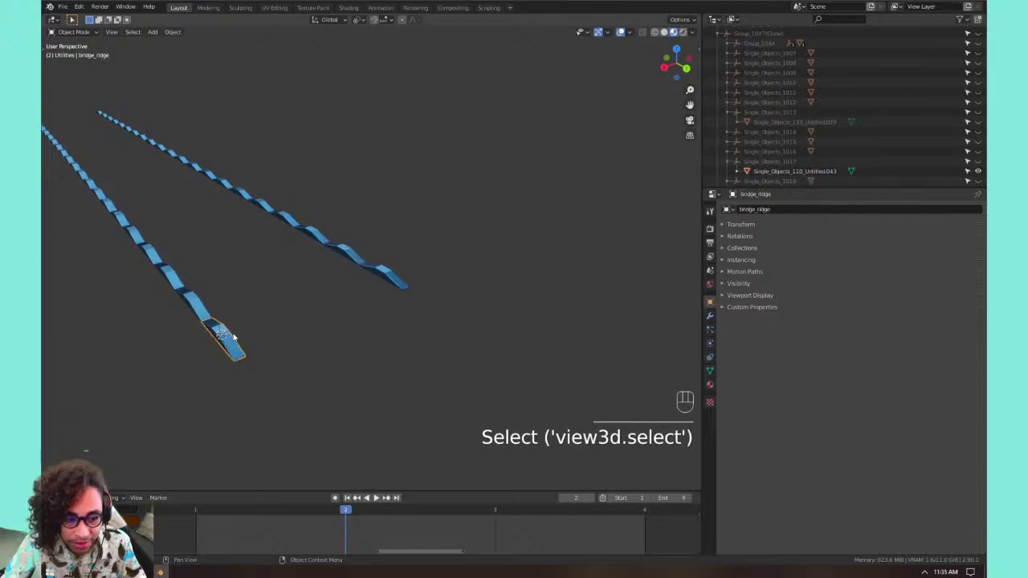
left_click(355, 257)
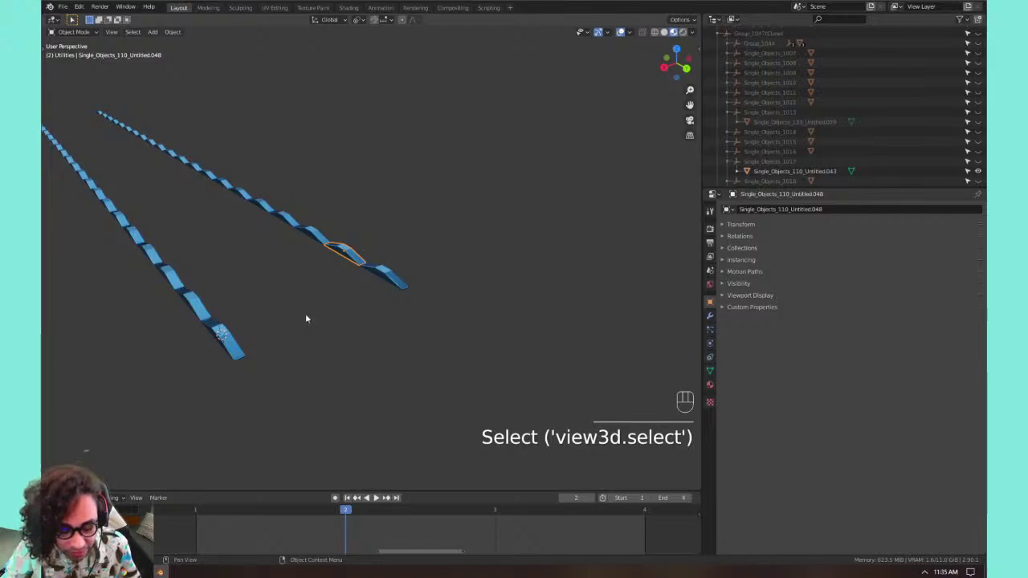
Select everything linked by object data to the opposite row's end piece, then reselect only that piece.
left_click(390, 281)
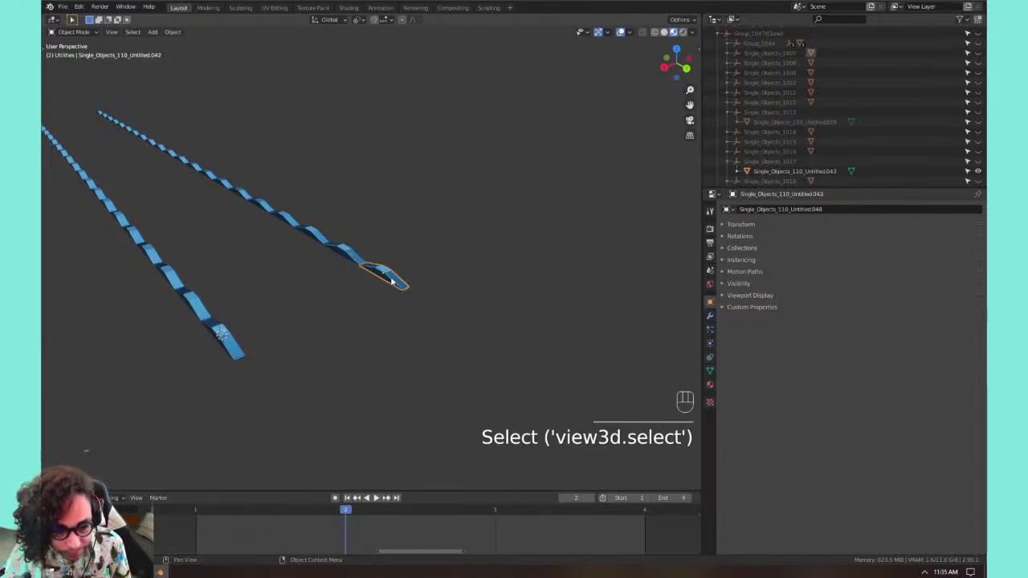
key("shift+semicolon")
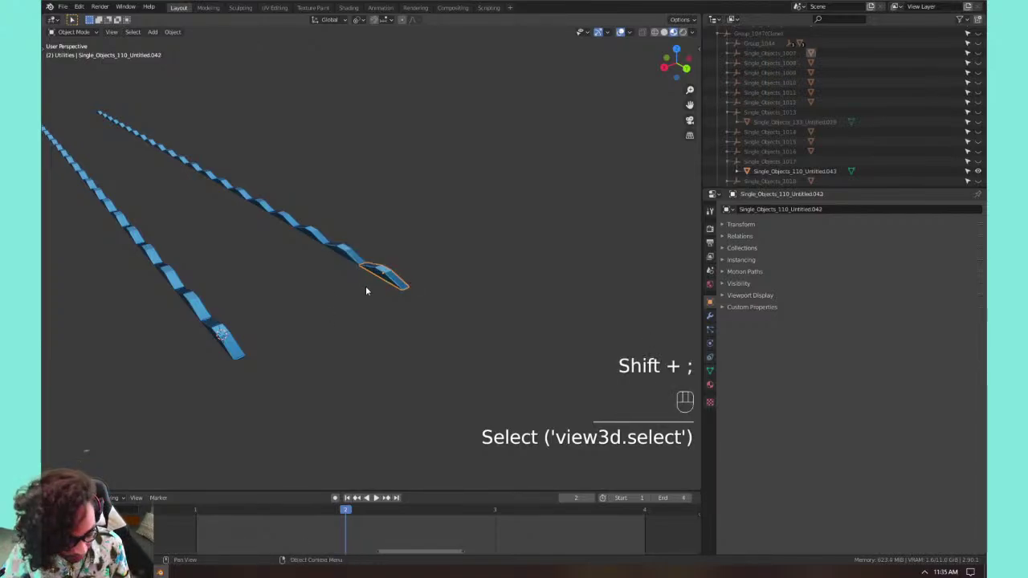
key("shift+l")
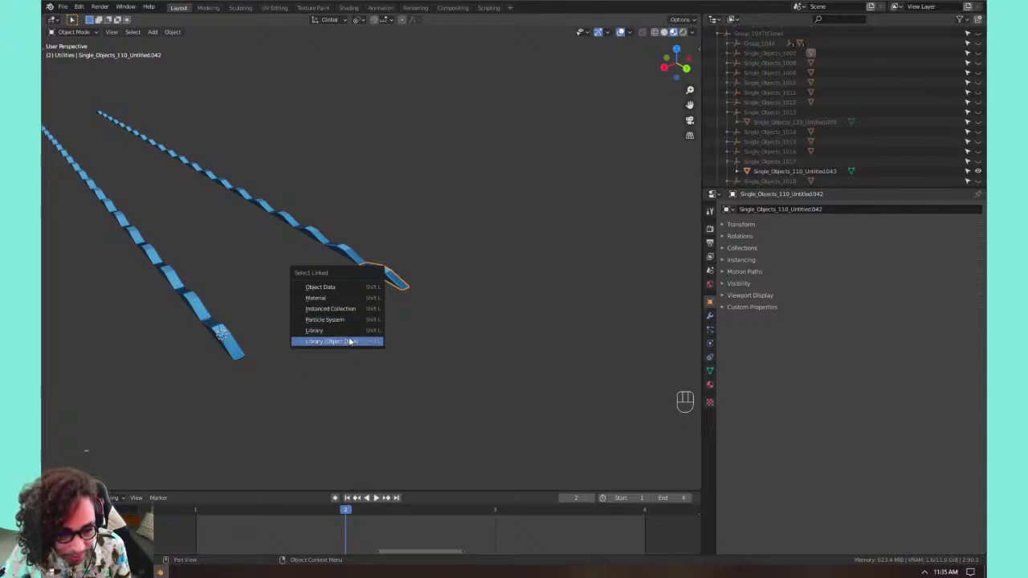
left_click(352, 288)
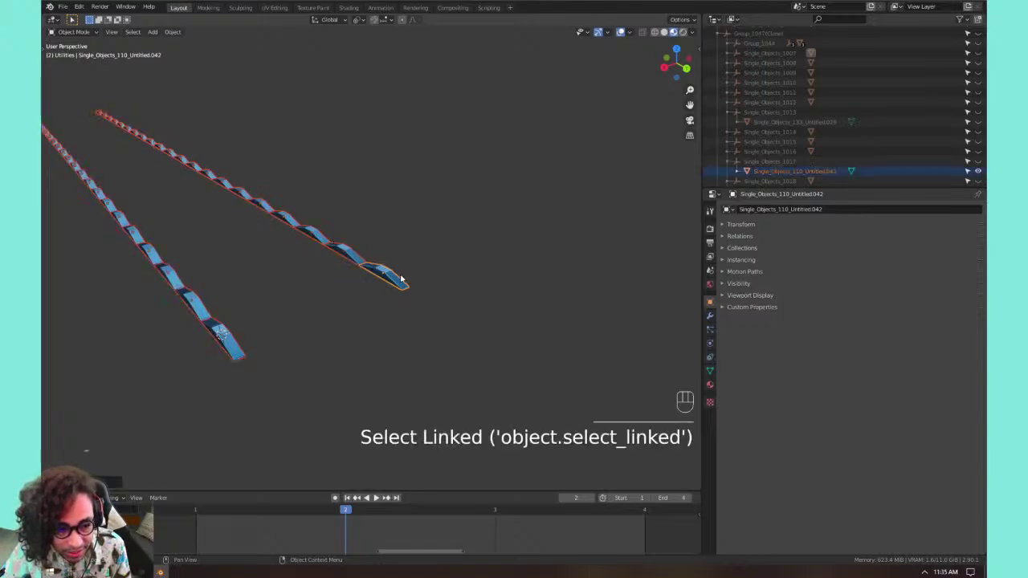
left_click(362, 277)
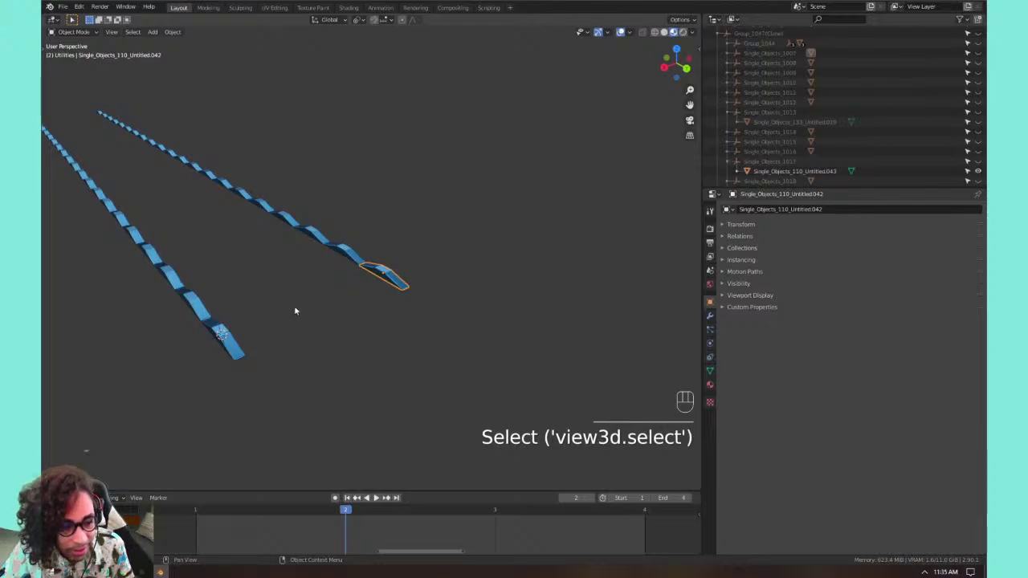
Add a UV sphere and move it about 4.4 m, beside the opposite row's end piece.
key("shift+a")
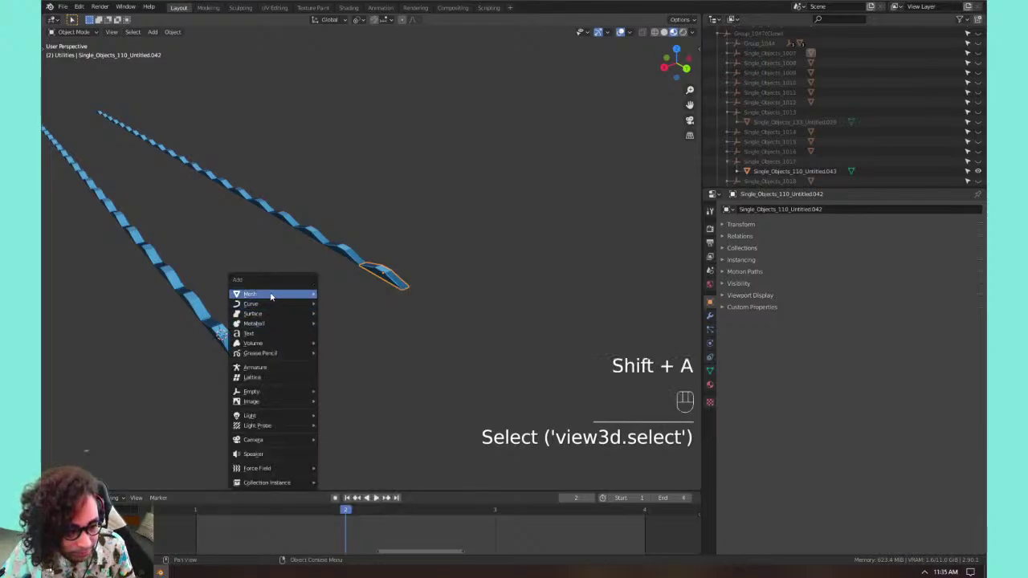
mouse_move(271, 296)
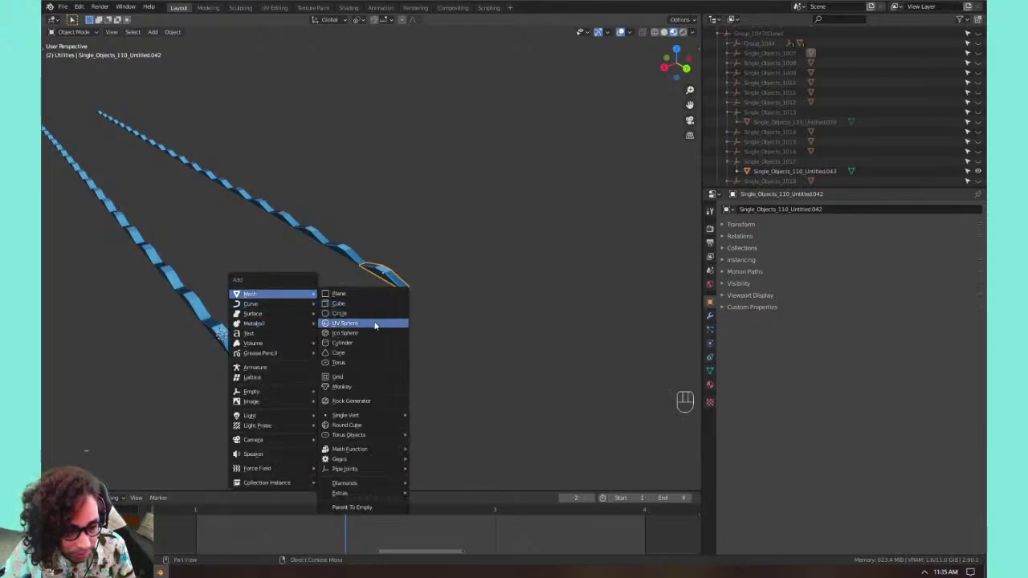
left_click(374, 323)
key("g")
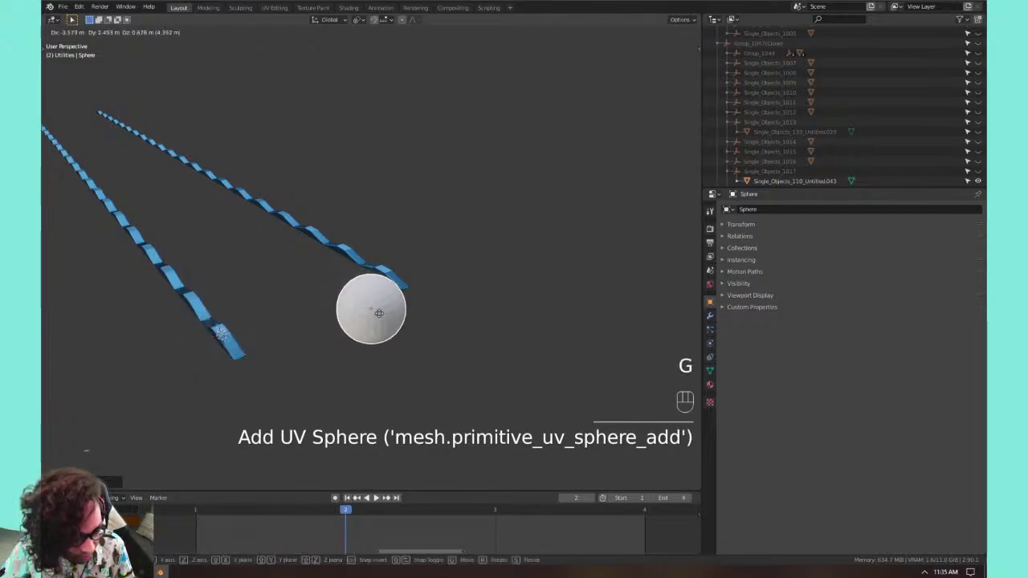
left_click(379, 313)
Link the sphere's object data to bridge_ridge, inspect the replaced mesh and undo the link.
left_click(215, 338)
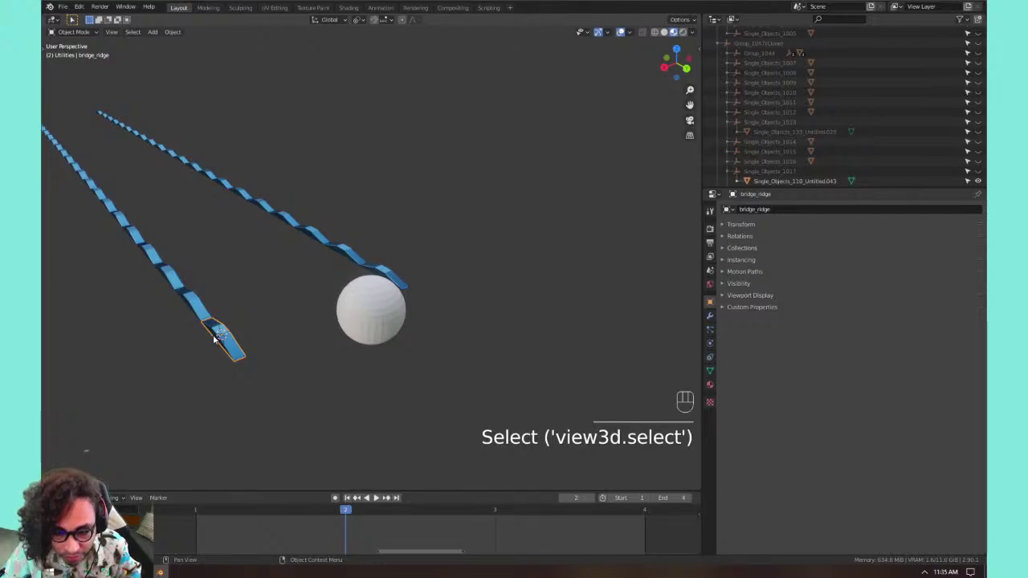
left_click(354, 321, "shift")
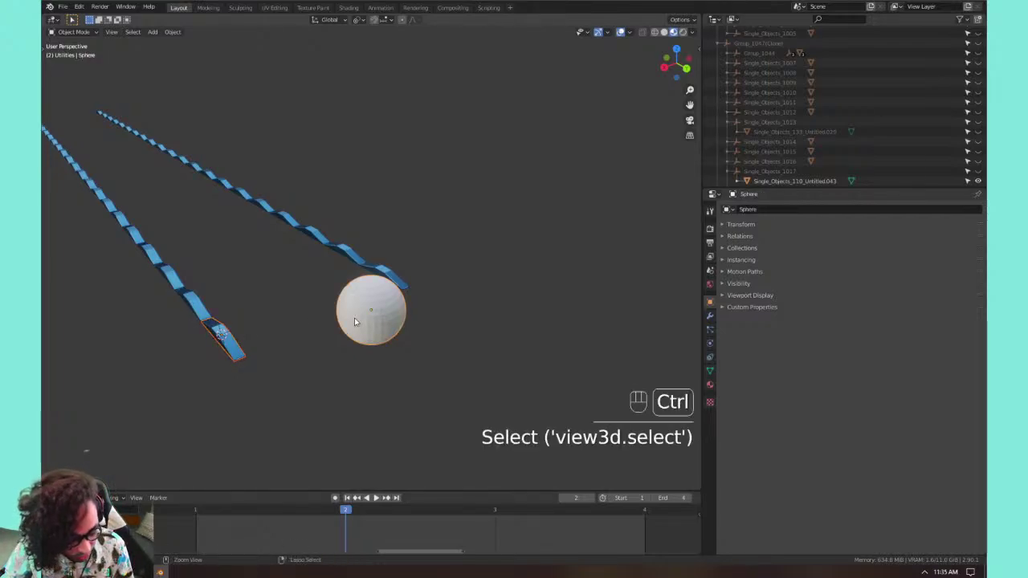
key("ctrl+l")
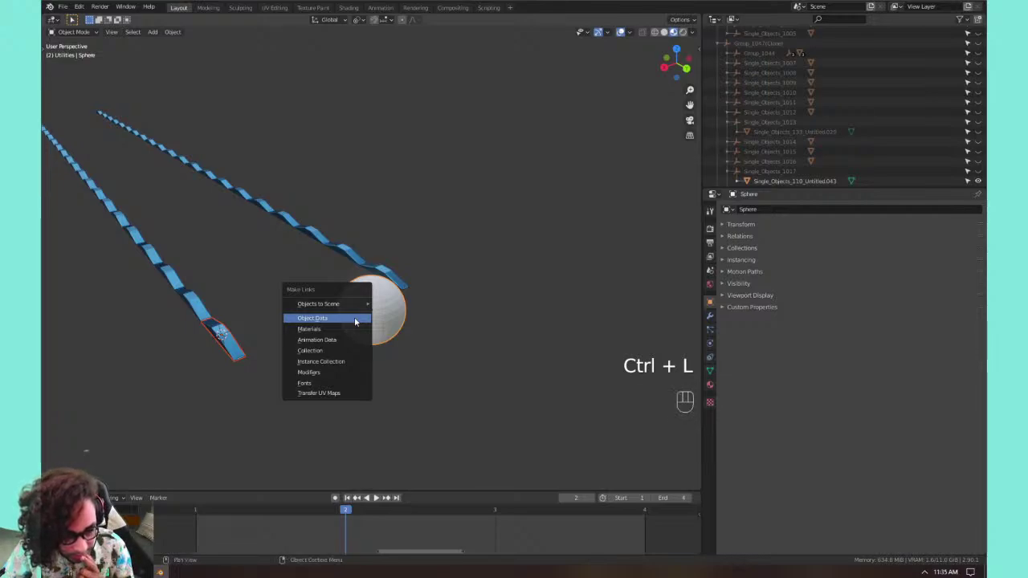
left_click(354, 319)
mouse_move(259, 361)
middle_mouse_down("shift")
mouse_move(284, 361)
mouse_move(266, 366)
middle_mouse_up("shift")
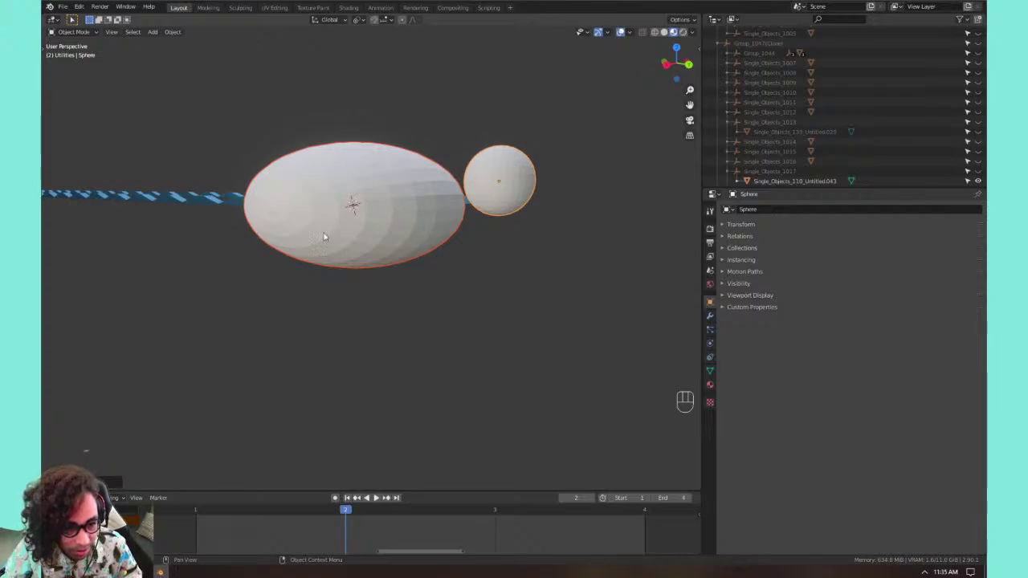
key("ctrl+z")
Link bridge_ridge's object data to the sphere and inspect the replaced mesh.
middle_click_drag(482, 232, 426, 309)
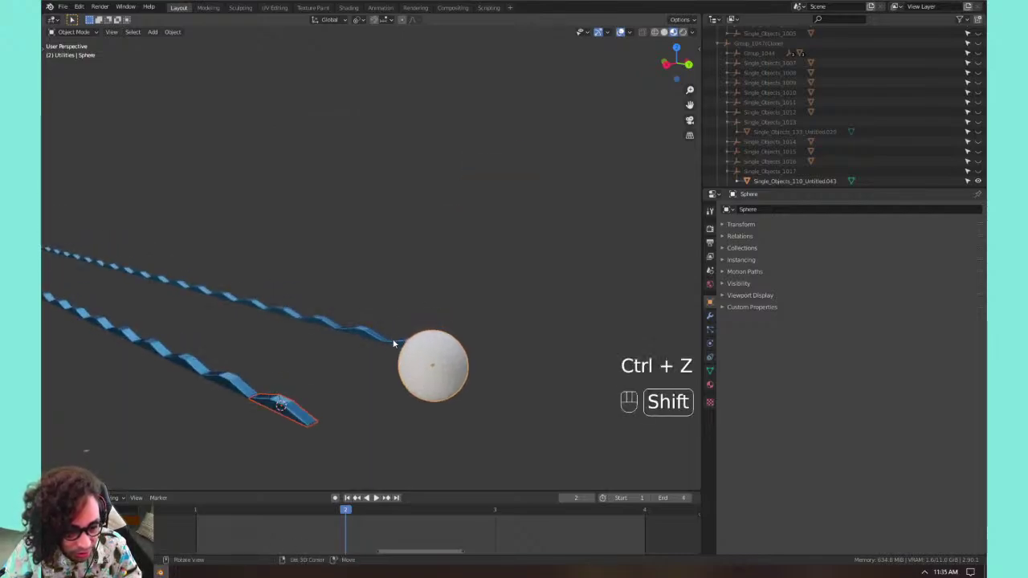
left_click(288, 409, "shift")
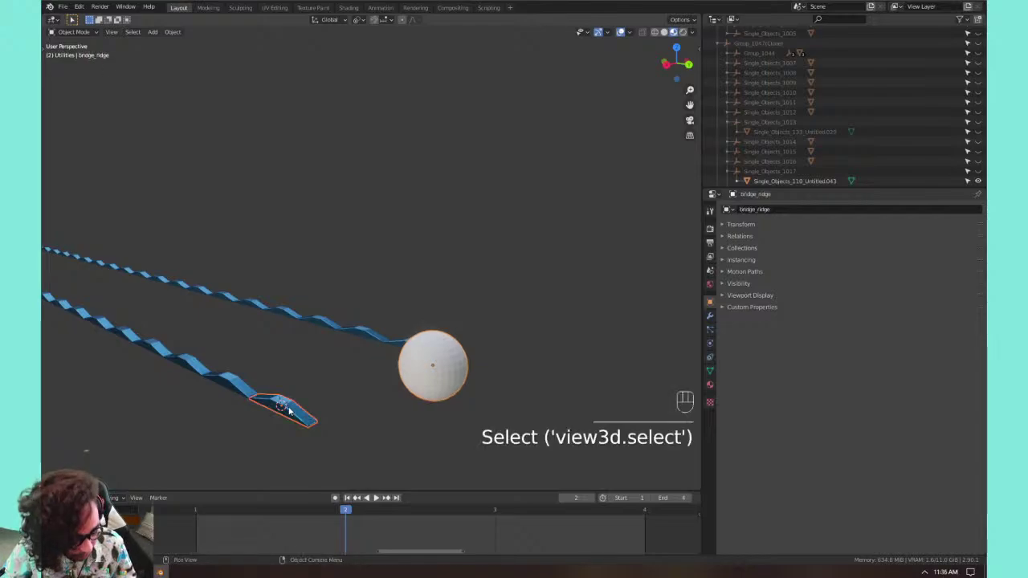
key("ctrl+l")
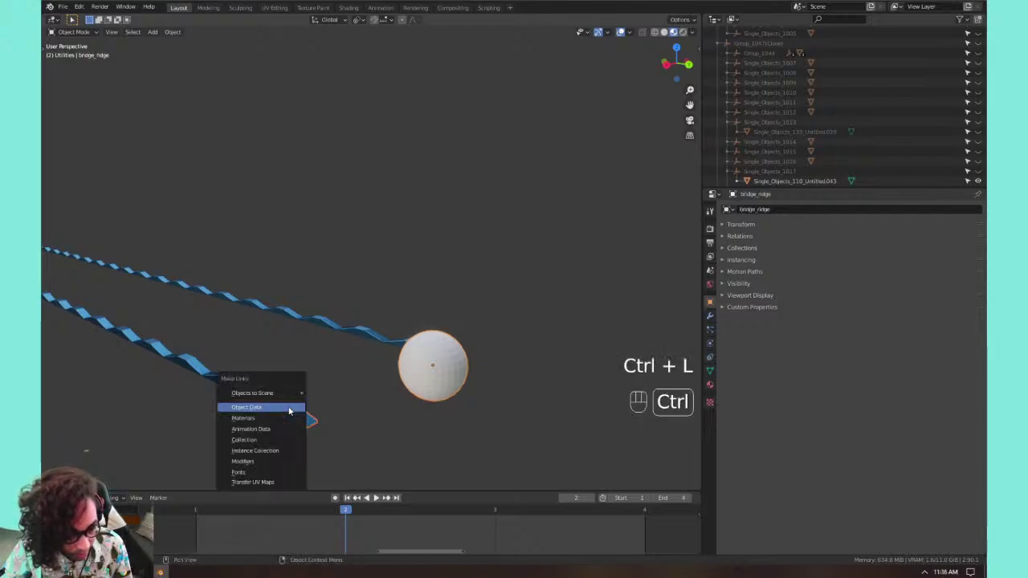
left_click(288, 410)
middle_click_drag(311, 397, 325, 332)
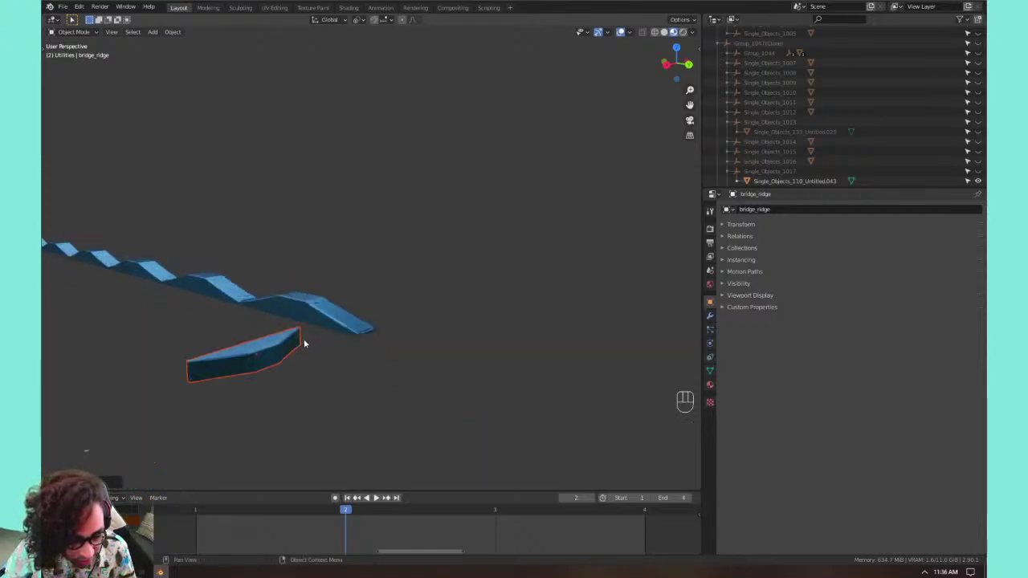
Undo the object data link to the sphere and delete the sphere.
key("ctrl+z")
key("ctrl+z")
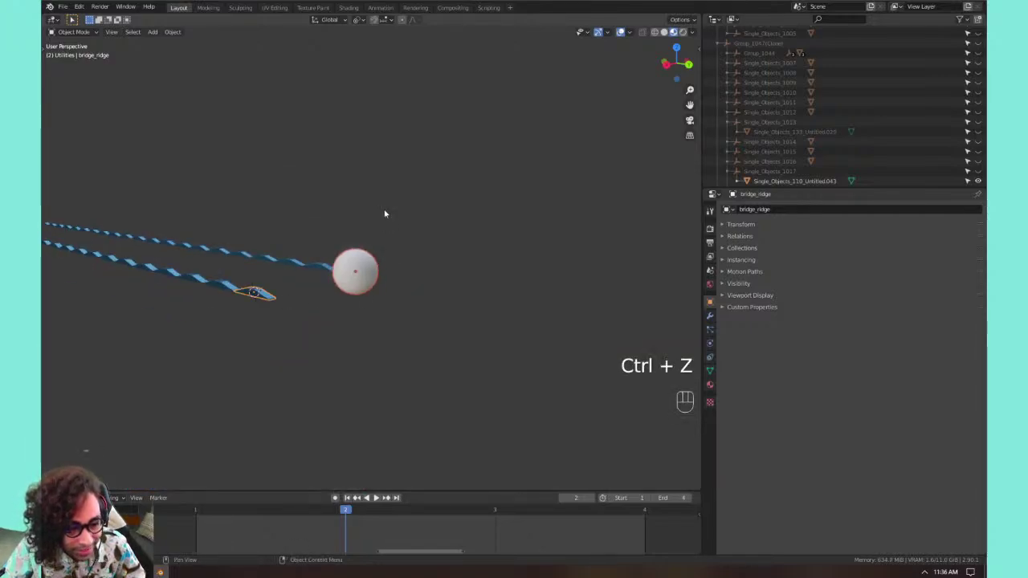
left_click(358, 270)
key("x")
Select all ridge pieces sharing the opposite end piece's object data, inspect both rows and clear the selection.
middle_click_drag(366, 264, 367, 305)
left_click(370, 303)
key("shift+l")
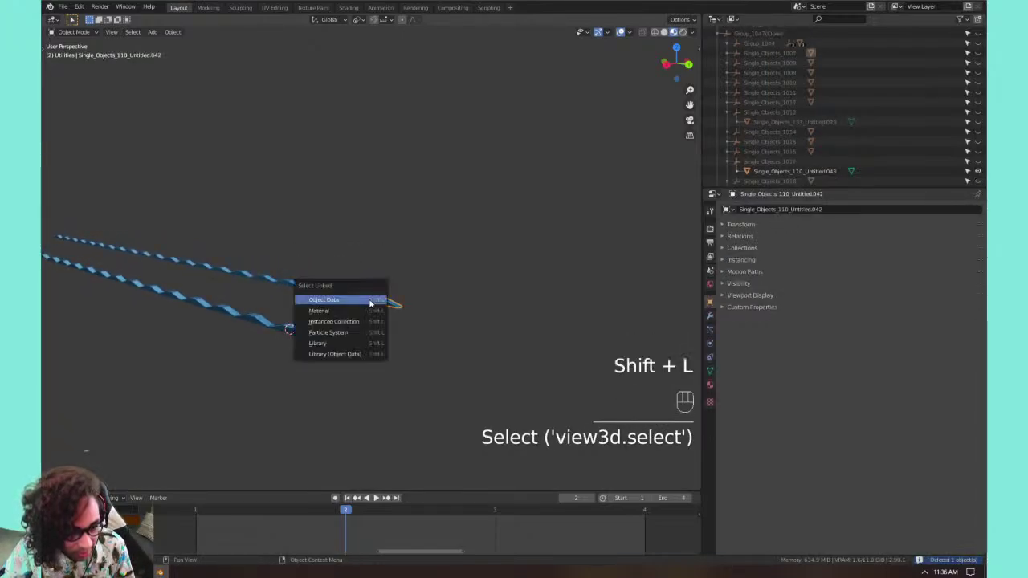
left_click(371, 303)
middle_click_drag(306, 266, 420, 310)
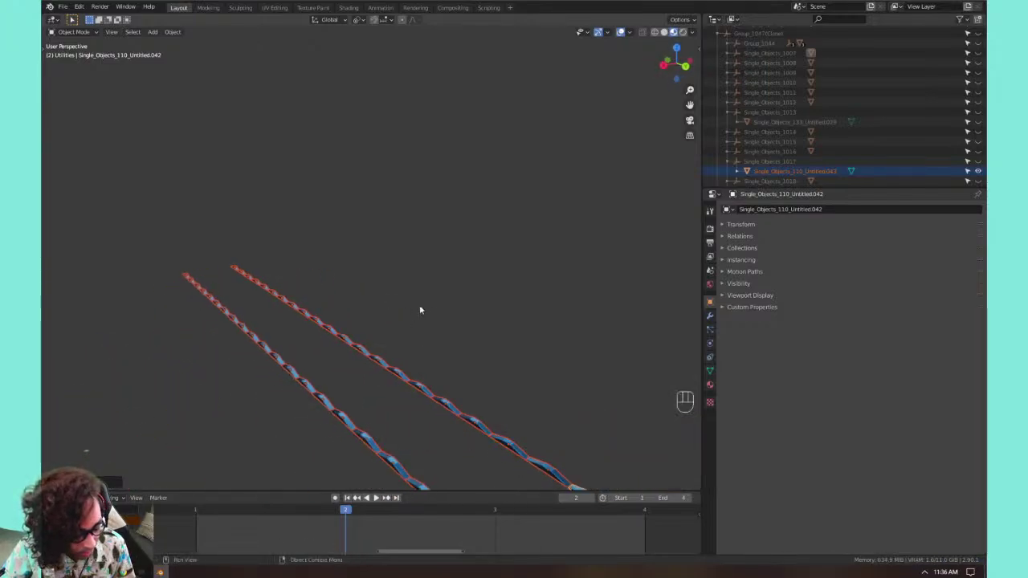
left_click(424, 300)
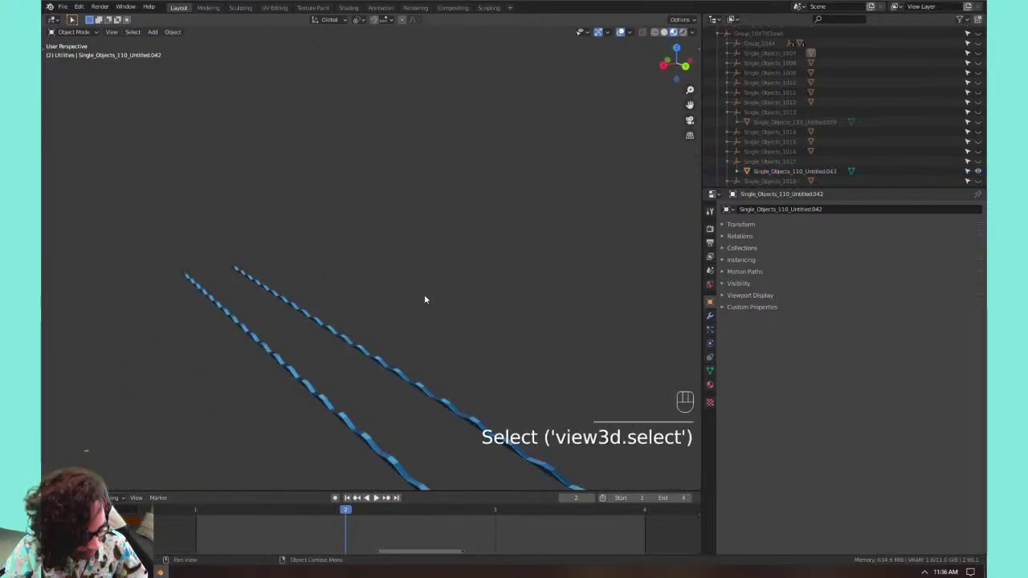
Reveal all hidden objects and hide the LAB_BOX enclosure.
key("alt+h")
scroll(425, 298, "down", 10)
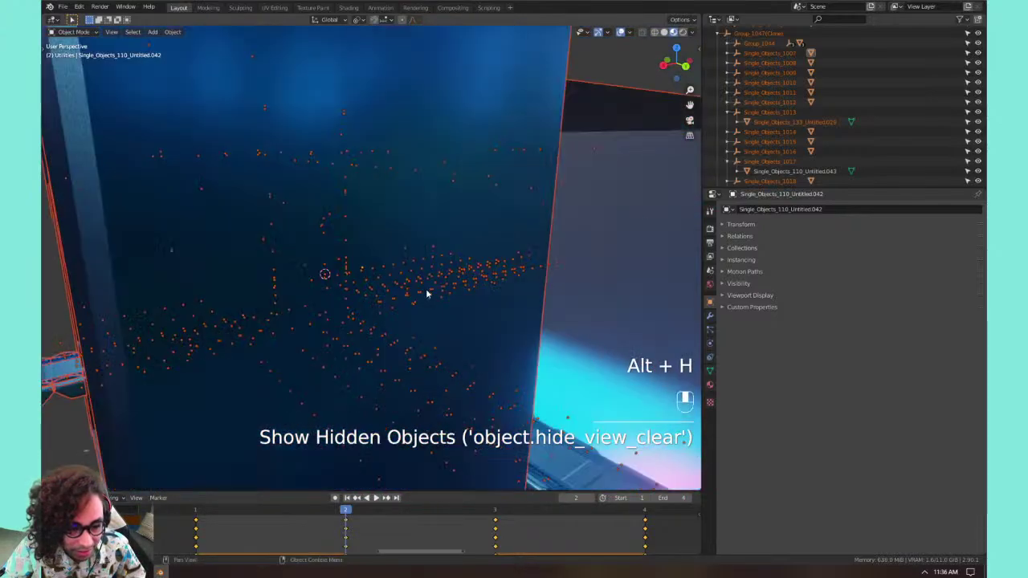
scroll(427, 294, "down", 10)
left_click(498, 278)
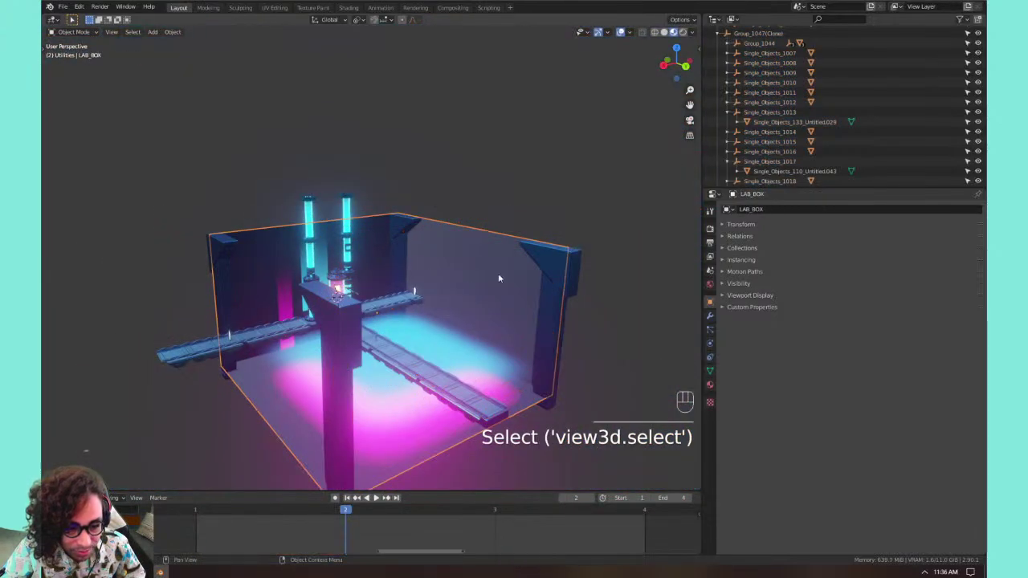
key("h")
Select the ridge piece along the side walkway's edge next to the central capsule.
middle_click_drag(482, 265, 341, 366)
scroll(344, 357, "up", 5)
left_click(357, 331)
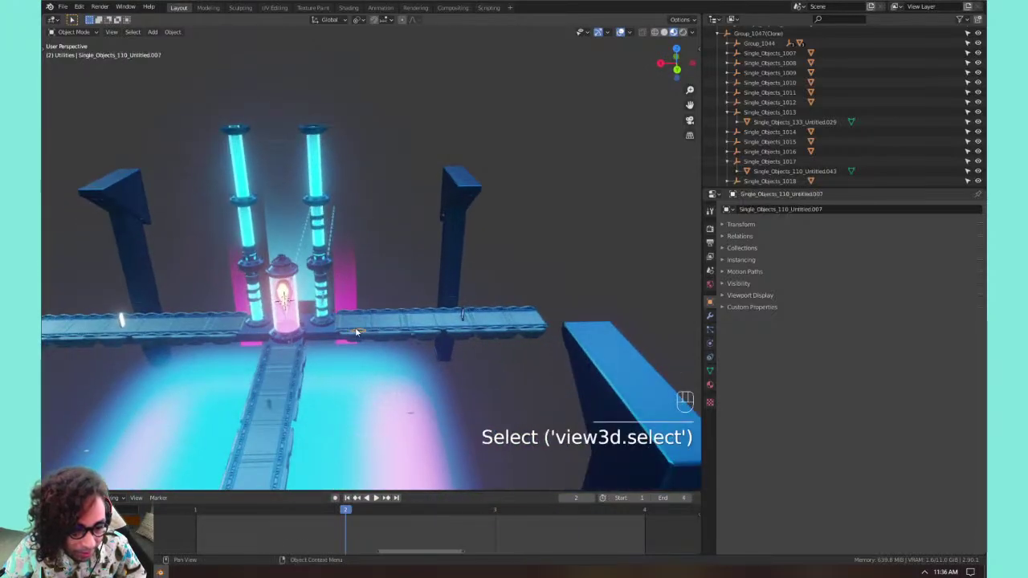
Try to select everything linked to the edge trim piece at the inner end of the right walkway.
key("KP_Decimal")
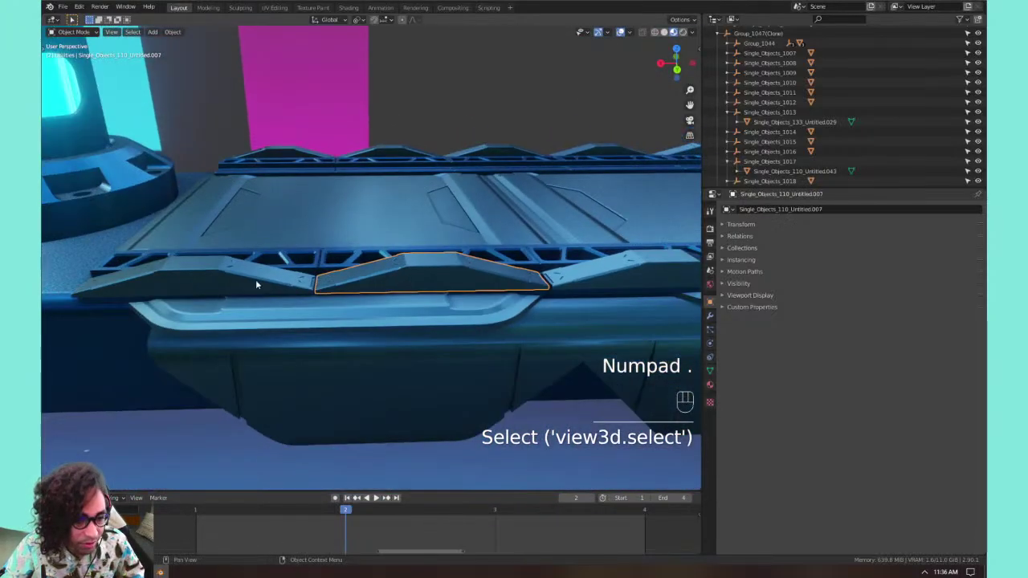
left_click(257, 281)
middle_click_drag(257, 283, 269, 281)
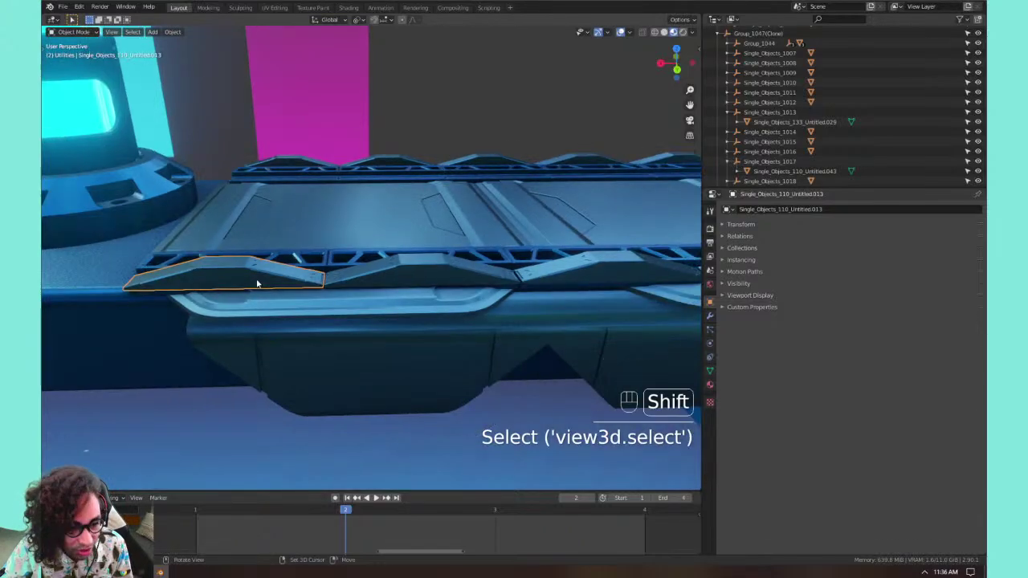
key("shift+l")
left_click(257, 282)
scroll(257, 281, "down", 10)
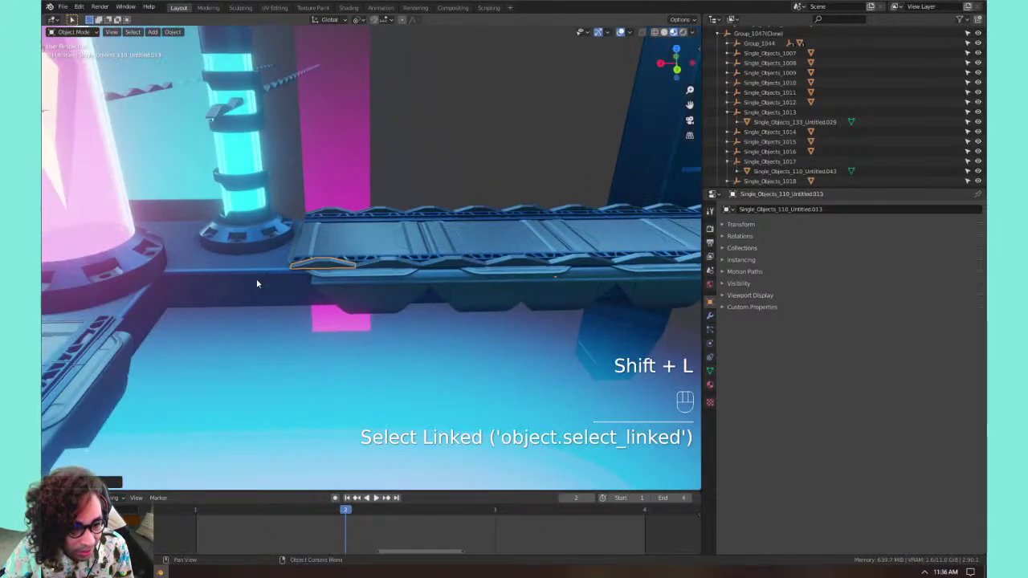
scroll(359, 265, "up", 8)
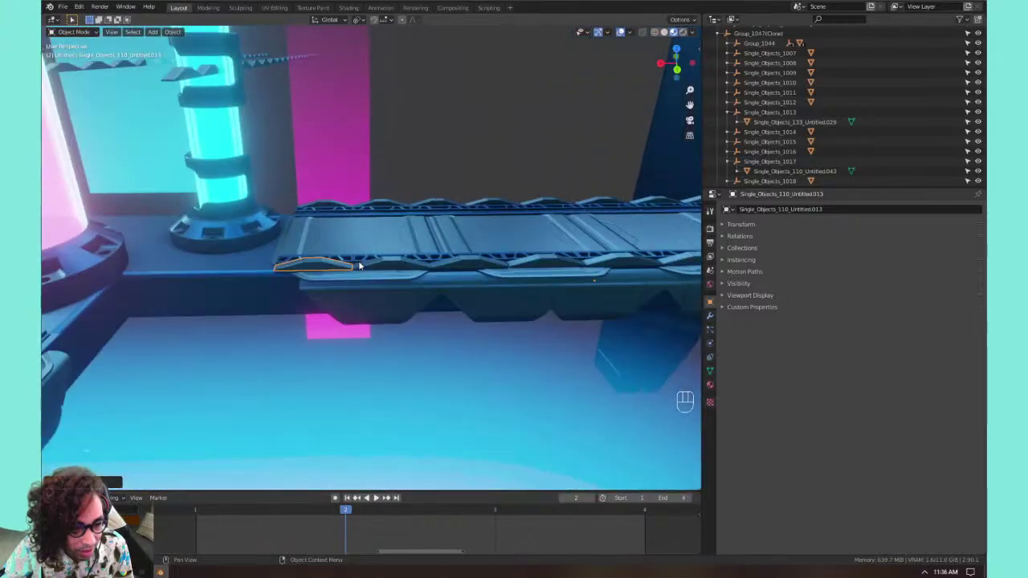
scroll(359, 265, "down", 2)
scroll(241, 276, "down", 5)
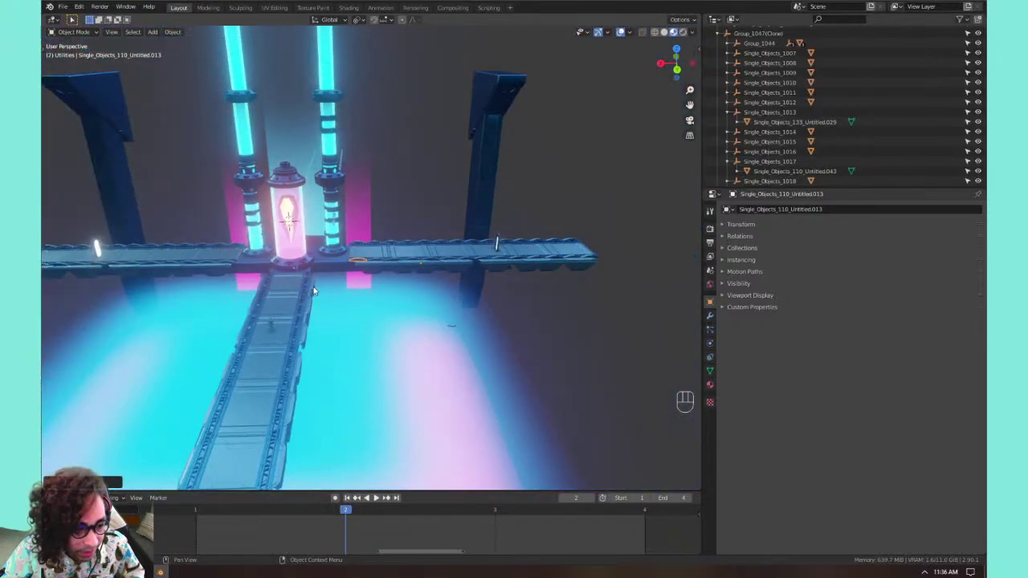
middle_click_drag(314, 290, 366, 305)
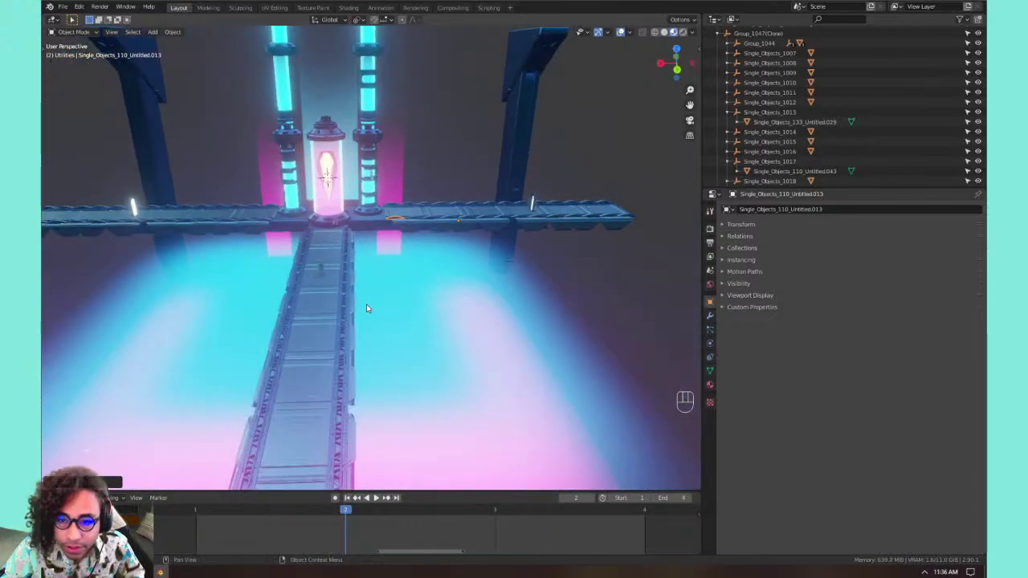
key("ctrl+z")
key("ctrl+z")
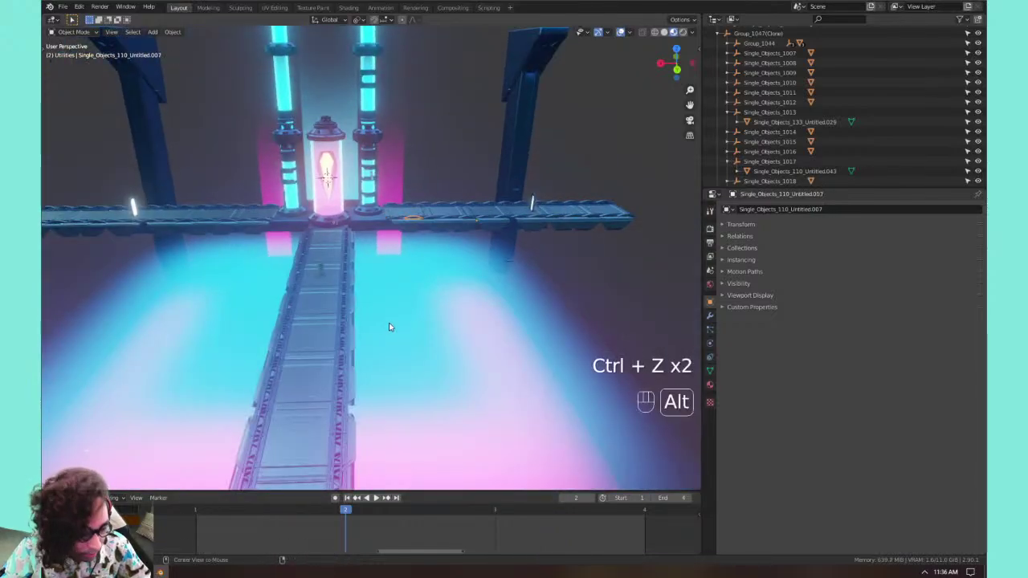
Show all hidden objects and inspect the central walkway around the human figure.
key("alt+h")
key("alt+h")
key("alt+h")
key("alt+h")
key("alt+h")
scroll(349, 323, "up", 10)
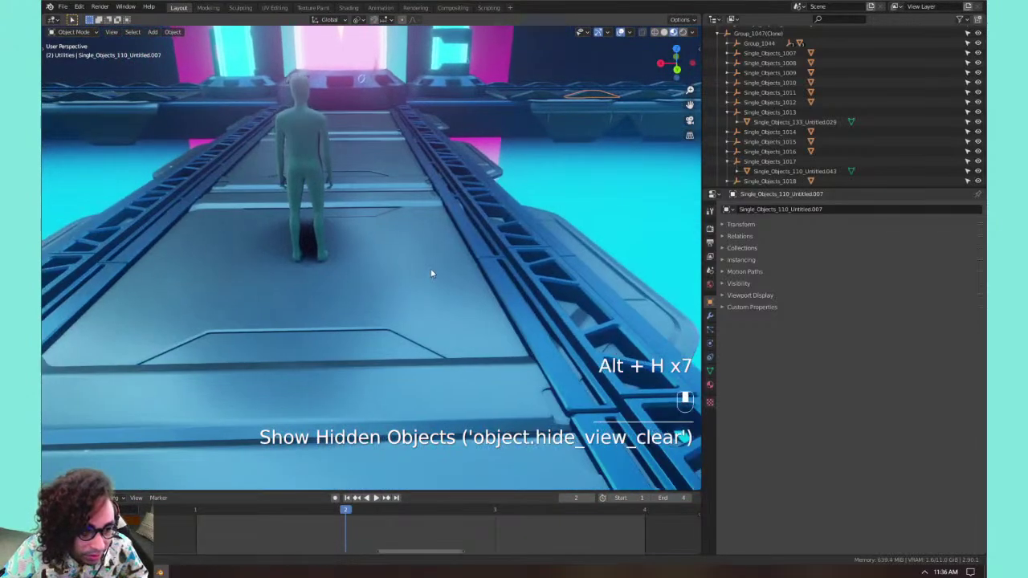
middle_click_drag(431, 274, 506, 285)
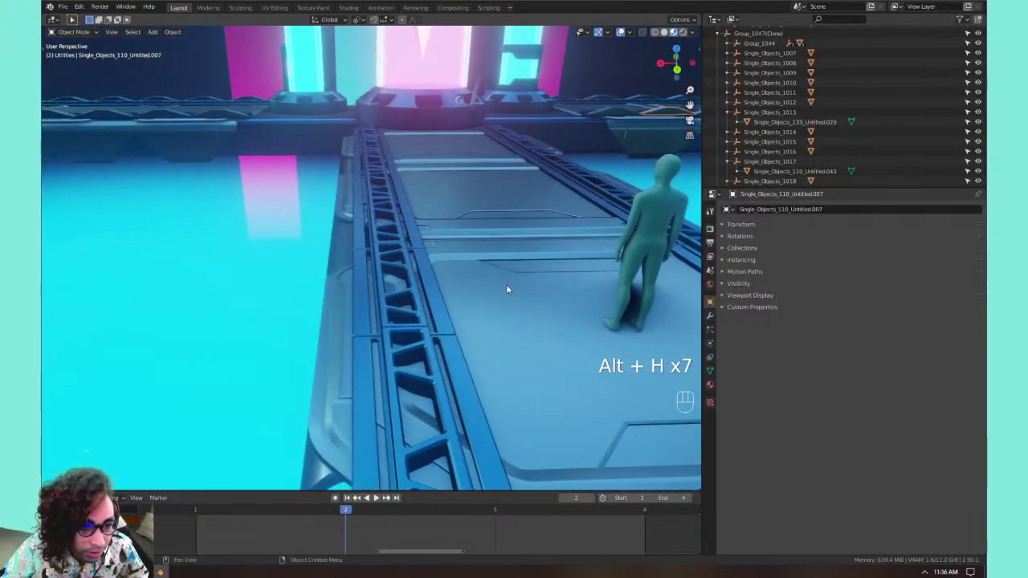
Undo the recent scene changes step by step, back to the isolated walkway trim pieces.
key("ctrl+z")
key("ctrl+z")
key("ctrl+z")
key("ctrl+z")
key("ctrl+z")
key("ctrl+z")
key("ctrl+z")
key("ctrl+z")
key("ctrl+z")
key("ctrl+z")
key("ctrl+z")
key("ctrl+z")
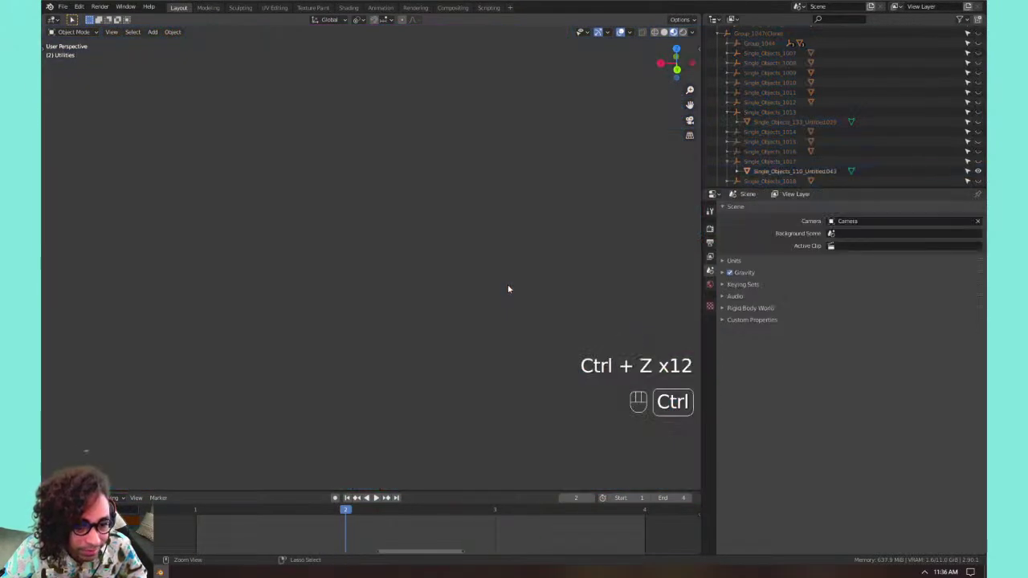
middle_click_drag(392, 142, 365, 215)
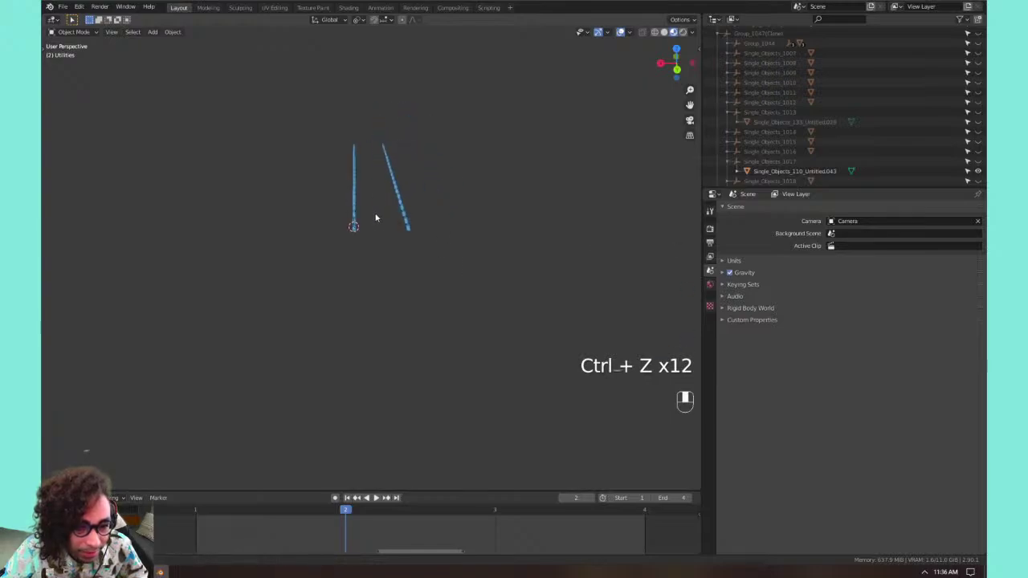
key("ctrl+z")
key("ctrl+z")
key("ctrl+z")
key("ctrl+z")
key("ctrl+z")
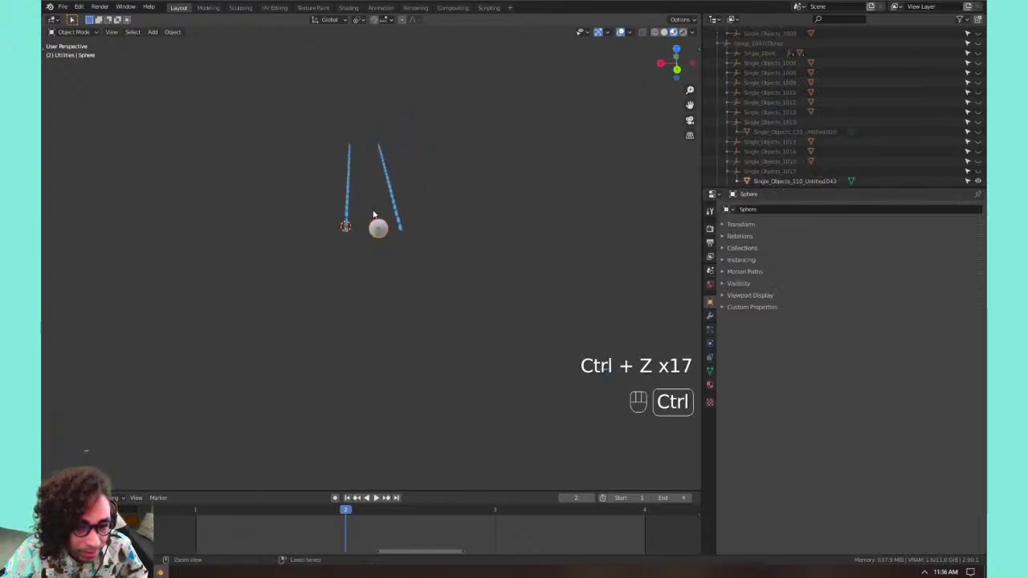
key("ctrl+z")
key("ctrl+z")
key("ctrl+z")
key("ctrl+z")
key("ctrl+z")
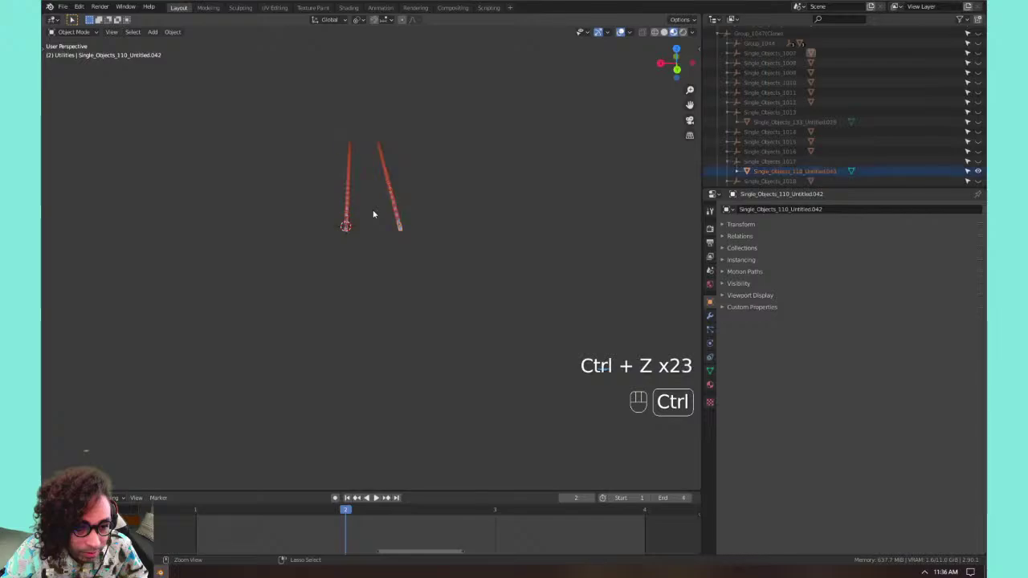
key("ctrl+z")
key("ctrl+z")
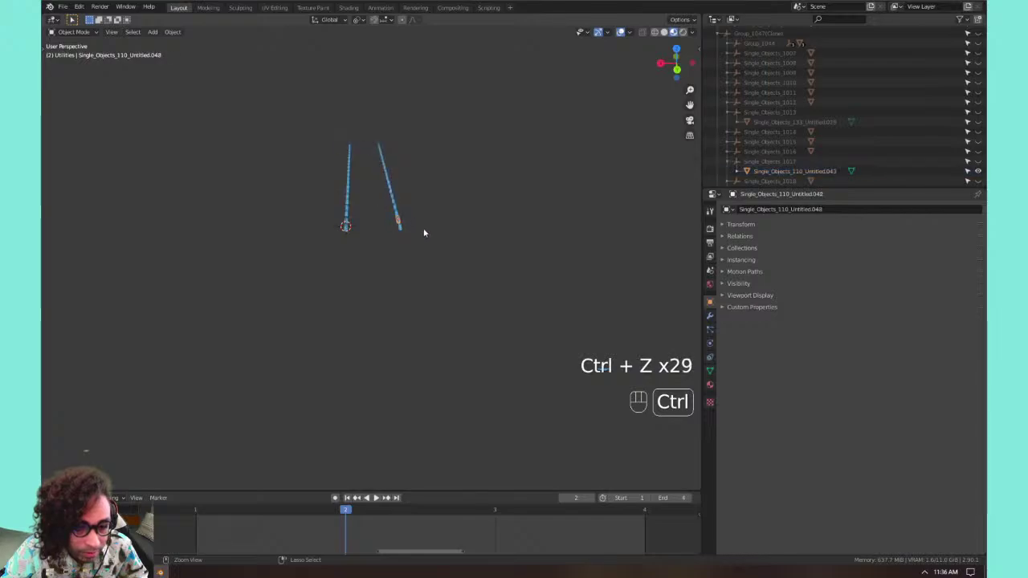
left_click(64, 8)
left_click(74, 203)
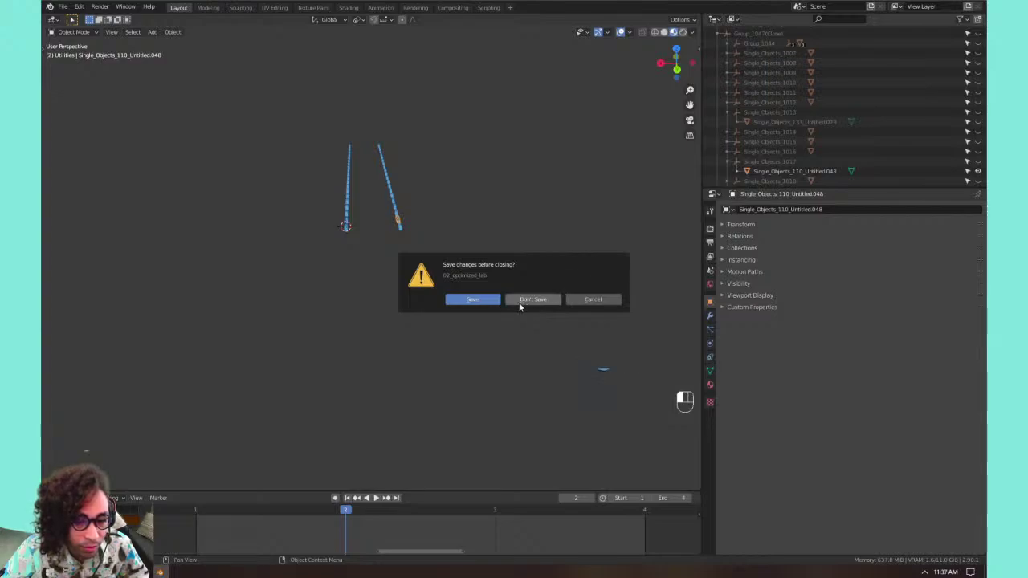
left_click(592, 298)
Open the saved lab scene file, discarding the unsaved changes to 02_optimized_lab.
left_click(63, 7)
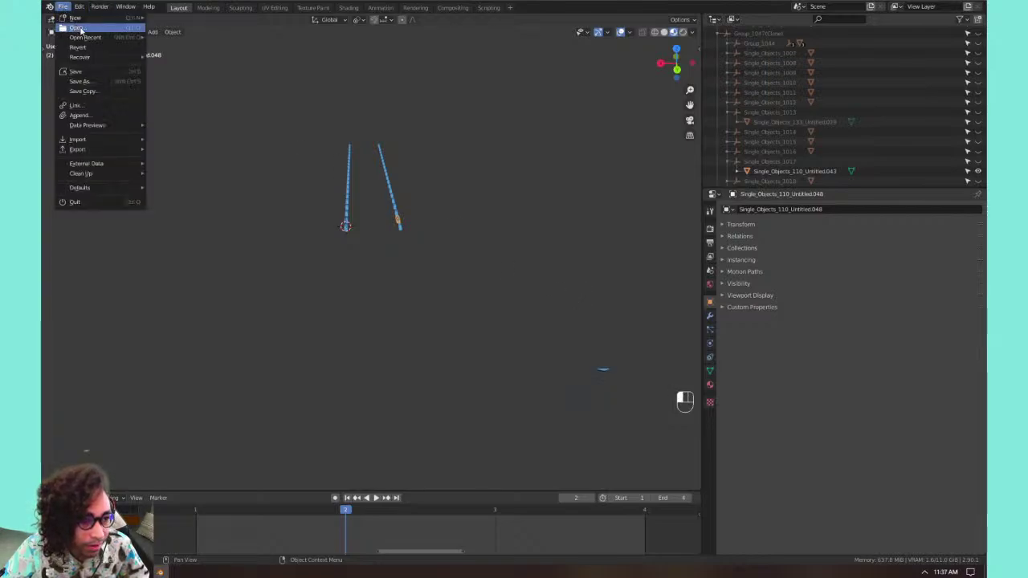
left_click(78, 29)
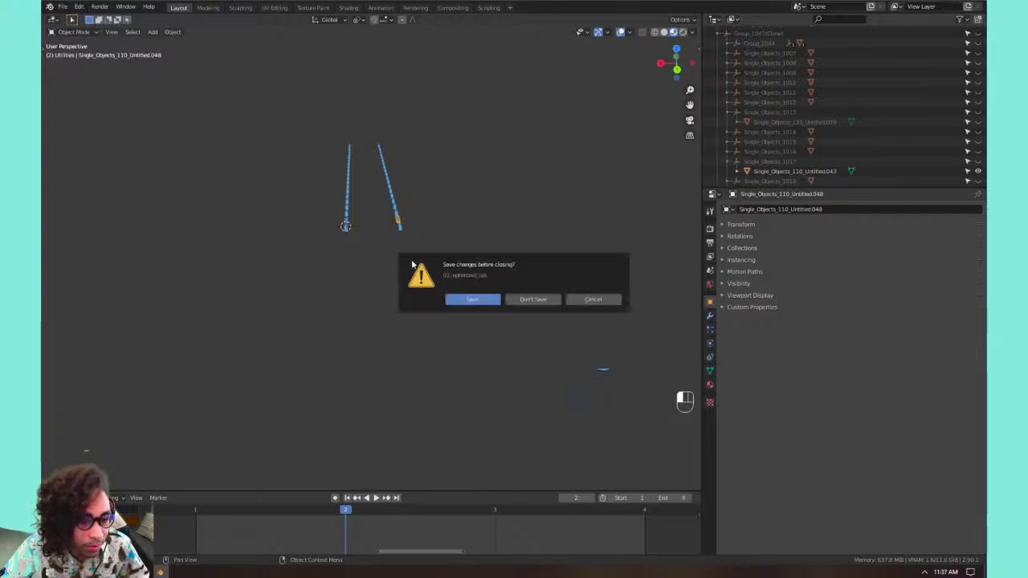
left_click(533, 299)
double_click(322, 80)
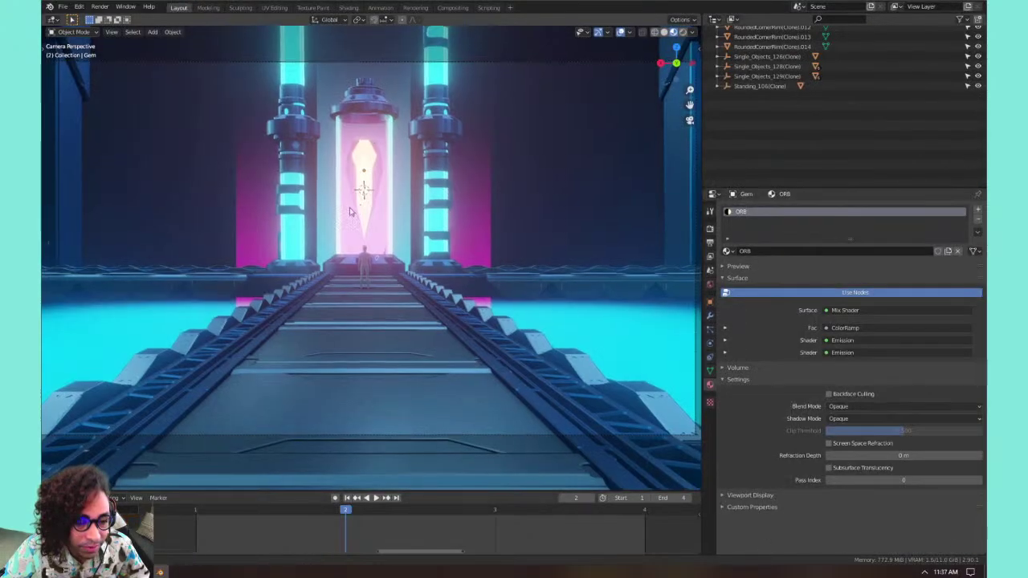
Hide the large inverted cube that encloses the lab room.
middle_click_drag(319, 210, 383, 243)
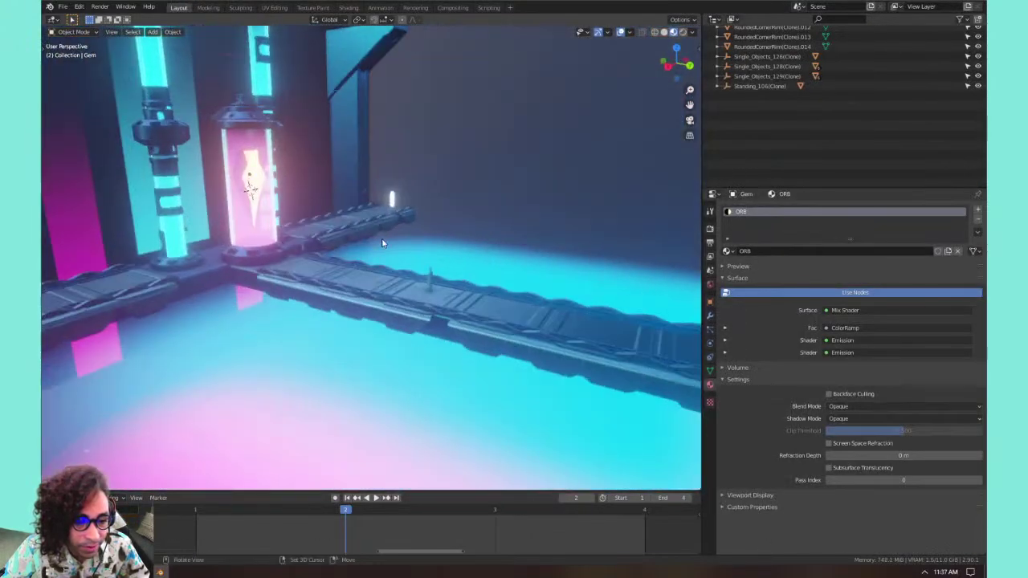
scroll(450, 254, "down", 3)
middle_click_drag(497, 261, 243, 200)
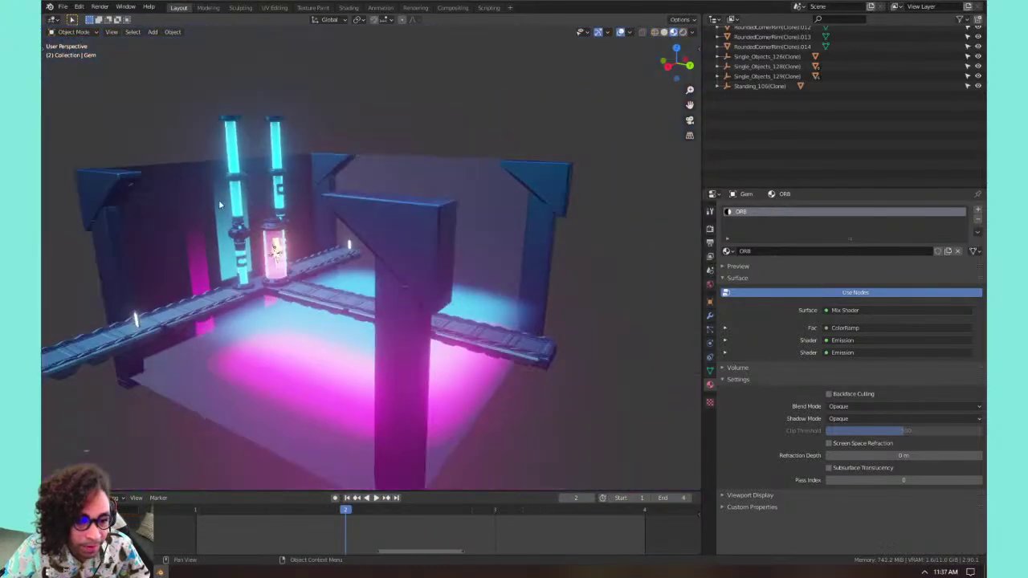
left_click(244, 199)
left_click(497, 178)
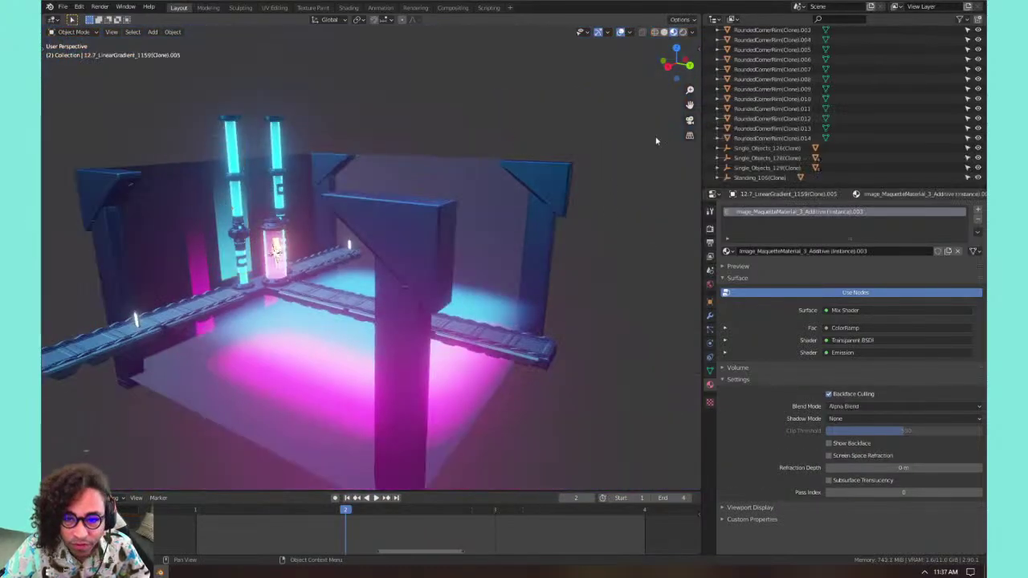
scroll(812, 90, "up", 5)
scroll(812, 90, "up", 5)
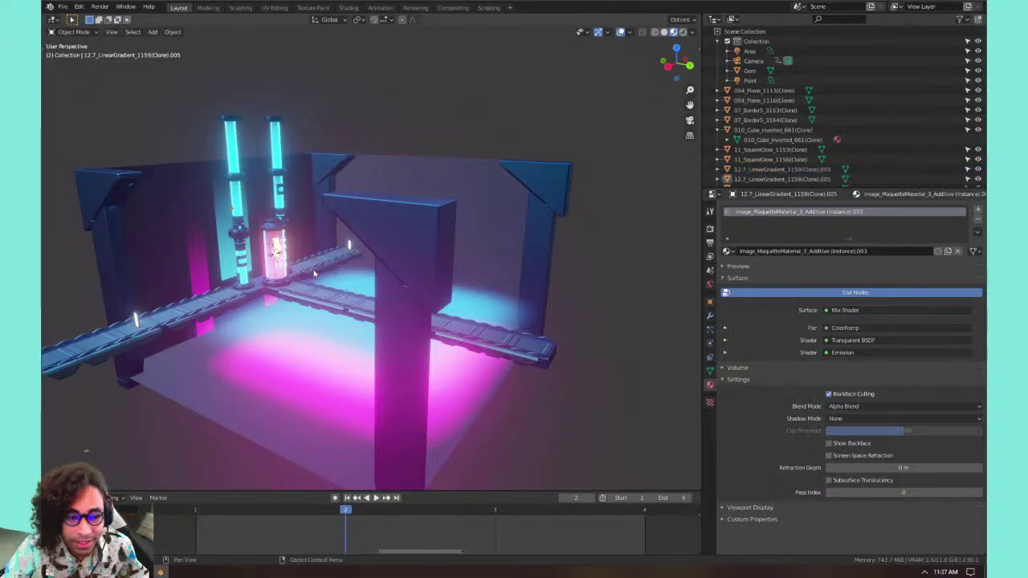
left_click(329, 245)
middle_click_drag(328, 242, 443, 258)
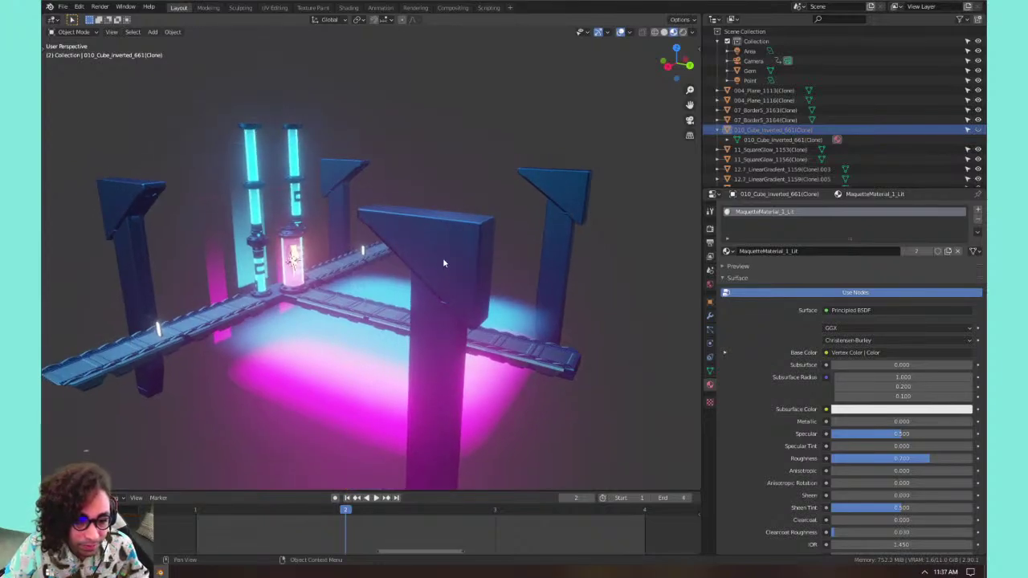
Hide the front pillar and the pillar beyond the central walkway, and select the rear pillar's triangular bracket.
left_click(442, 258)
key("h")
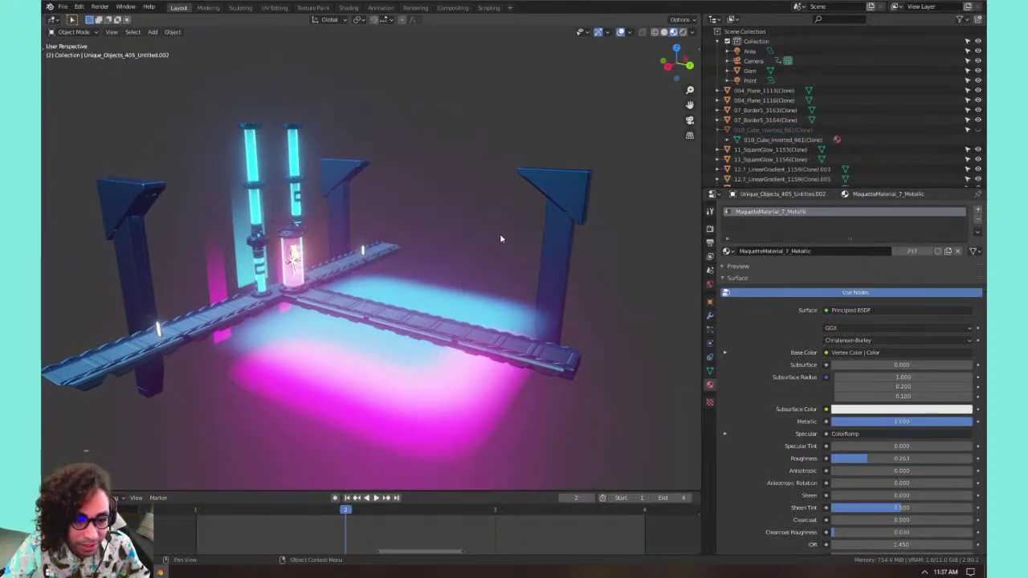
left_click(558, 209)
key("h")
left_click(347, 172)
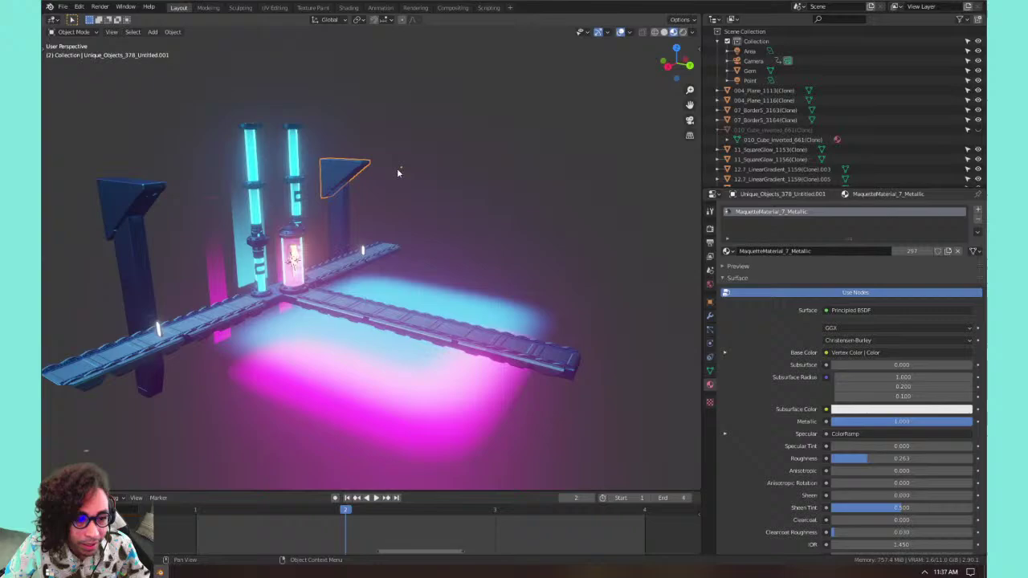
Turn on the Screencast Keys display for the 3D viewport, collapse its settings and close the sidebar.
left_click(696, 50)
left_click(695, 143)
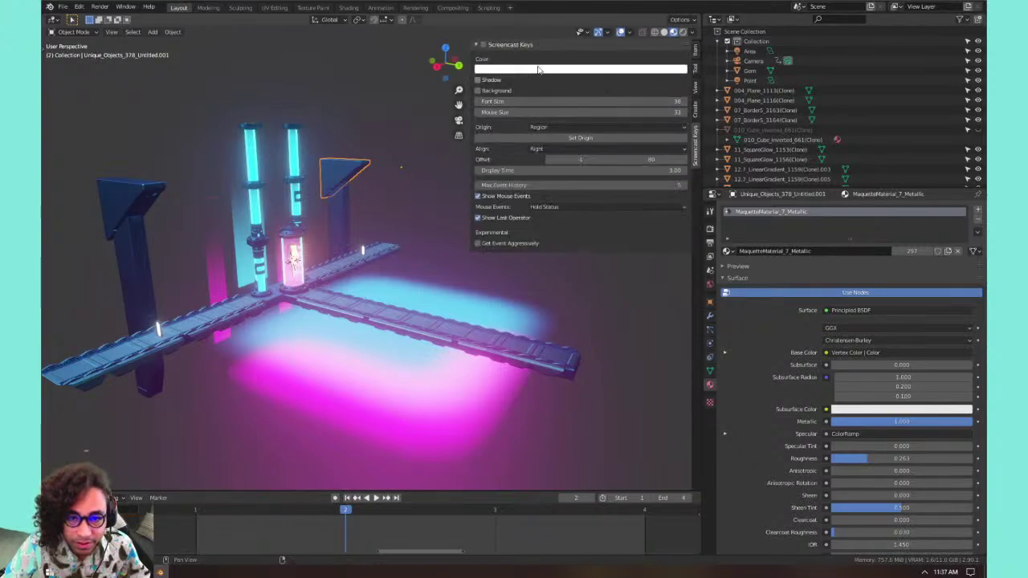
left_click(477, 46)
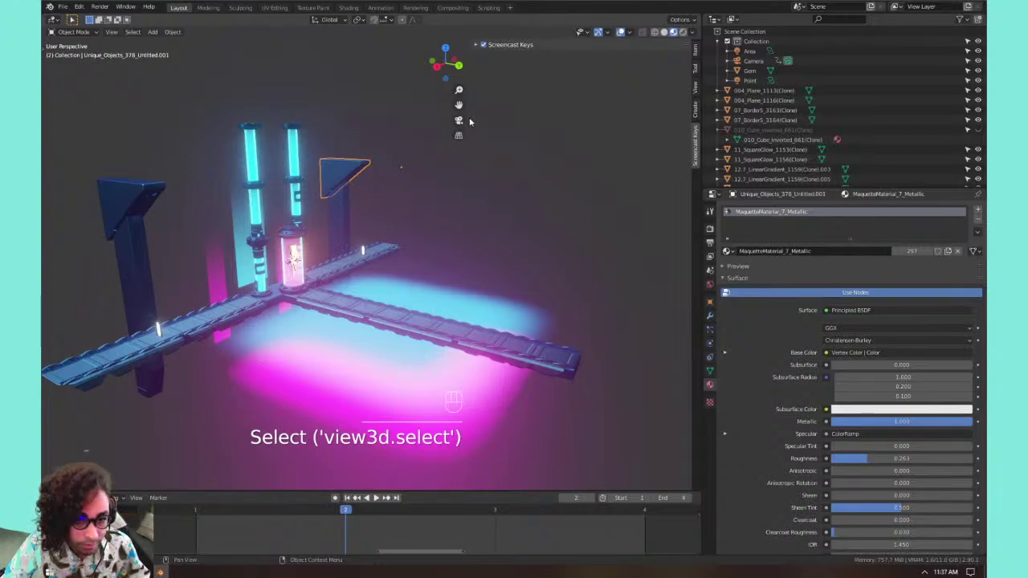
left_click_drag(472, 44, 569, 46)
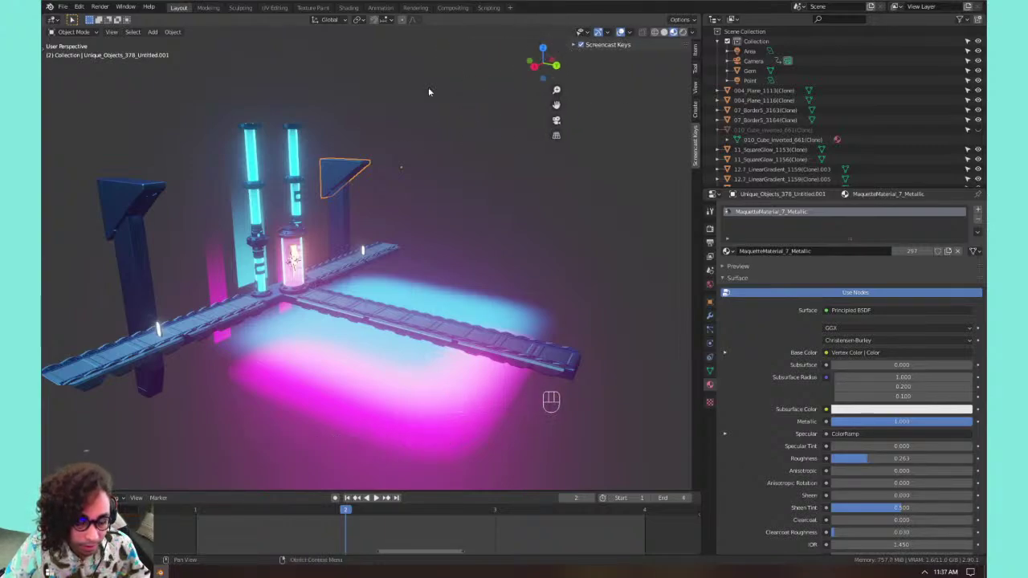
key("n")
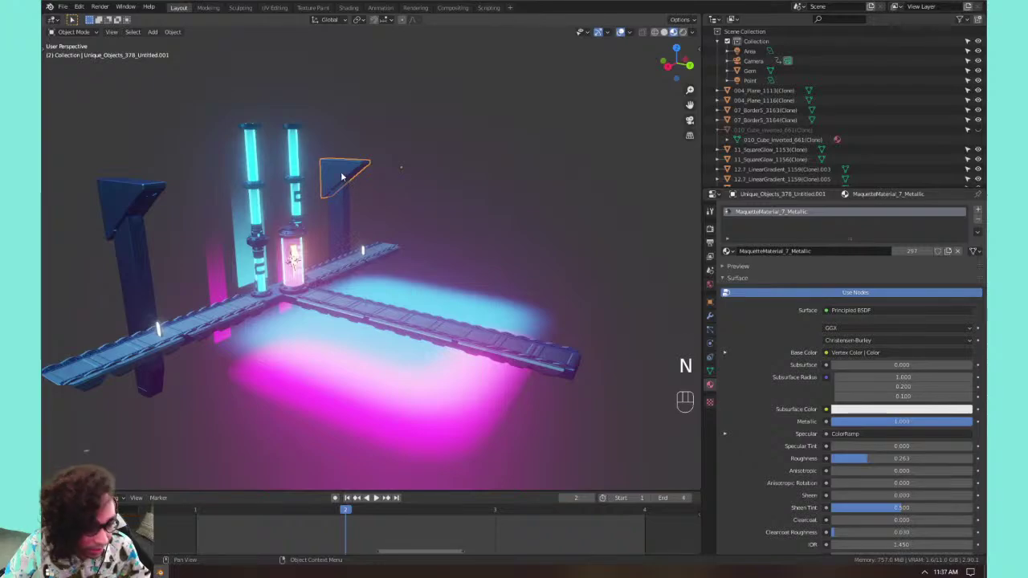
Hide the brackets and posts of the two remaining pillars at the back and left of the scene.
key("h")
key("h")
key("h")
key("h")
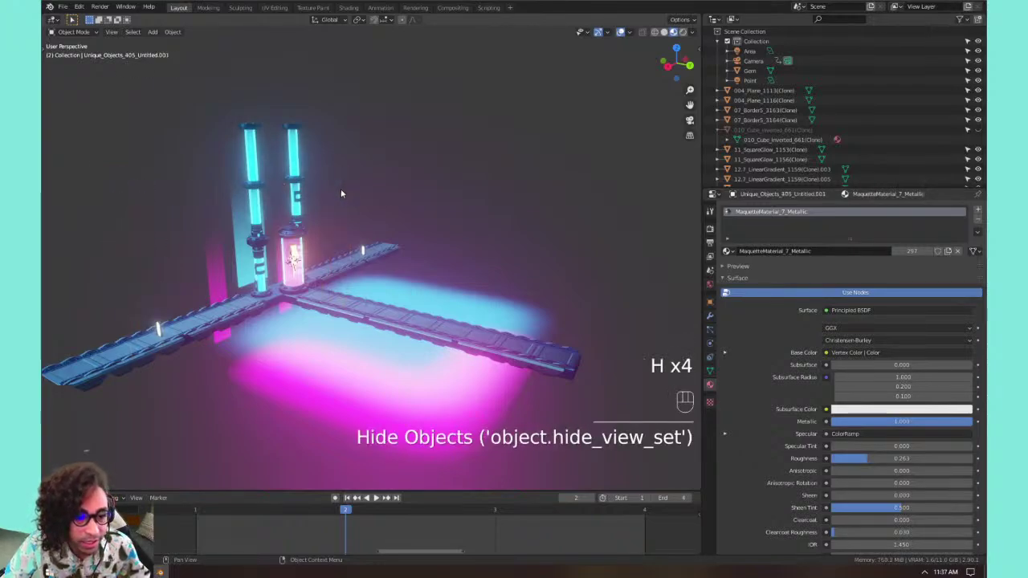
Hide the topmost glowing tube of the left tower together with its cap.
mouse_move(340, 193)
middle_mouse_down()
mouse_move(420, 193)
mouse_move(347, 187)
middle_mouse_up()
left_click(329, 164)
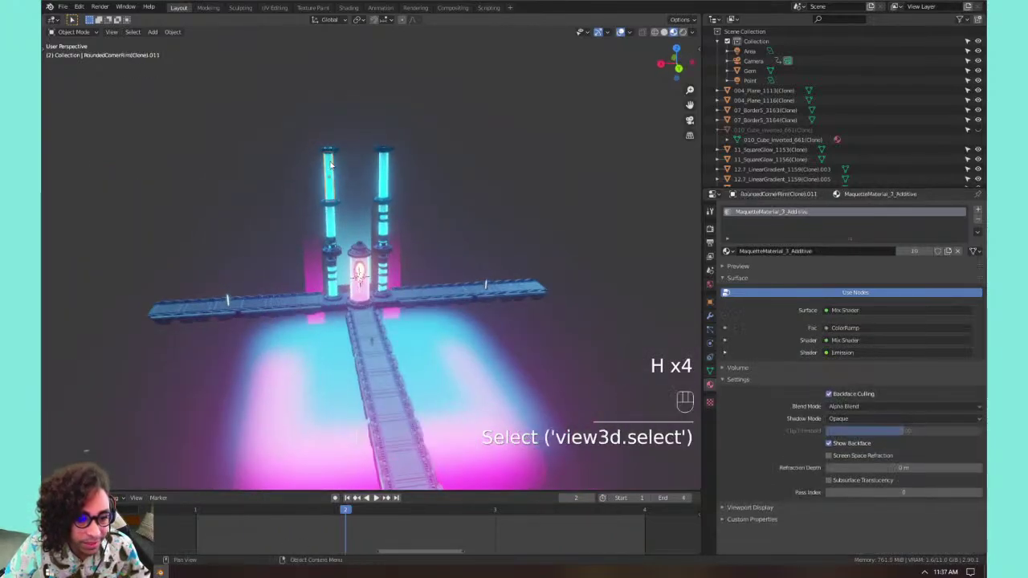
key("h")
key("h")
key("h")
Hide the topmost glowing tube of the right tower along with its cap and collar pieces.
left_click(370, 154)
left_click(385, 161)
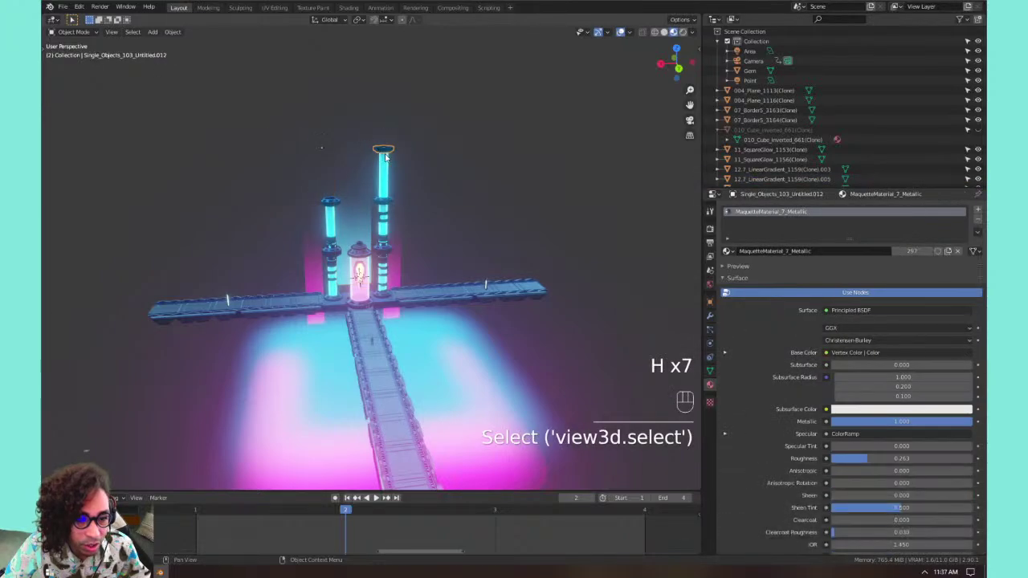
key("h")
left_click(389, 170)
key("h")
left_click(388, 170)
key("h")
left_click(388, 202)
key("h")
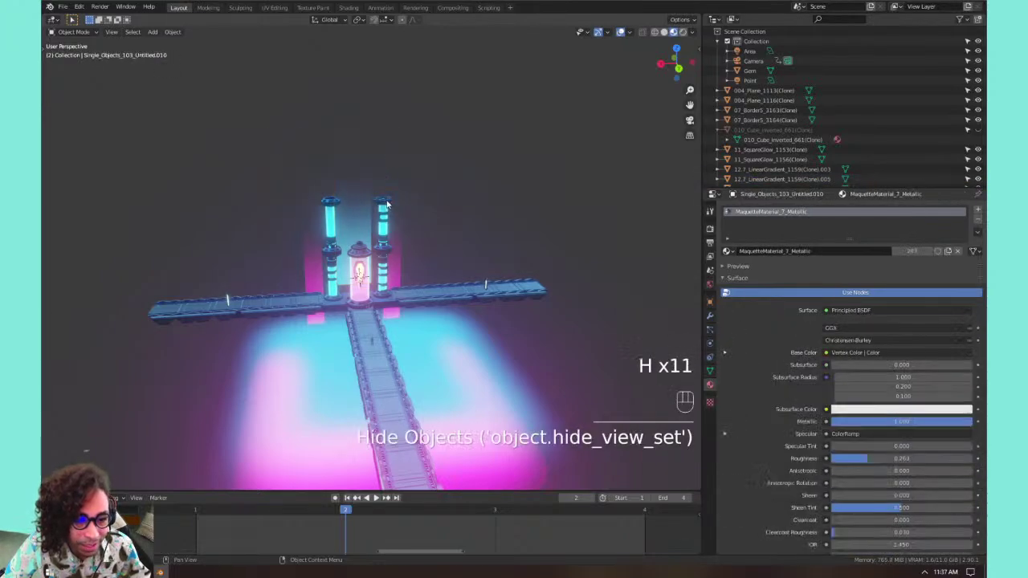
left_click(389, 204)
key("h")
Hide the collar pieces capping the left tower's remaining upper tube.
left_click(332, 203)
left_click(332, 202)
key("h")
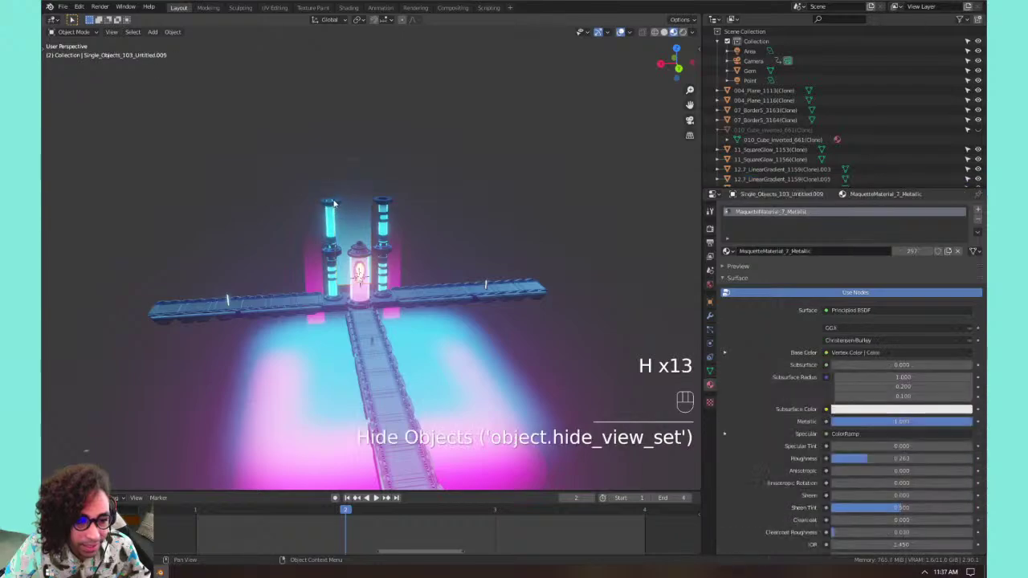
left_click(332, 202)
key("h")
left_click(333, 203)
key("h")
left_click(332, 204)
key("h")
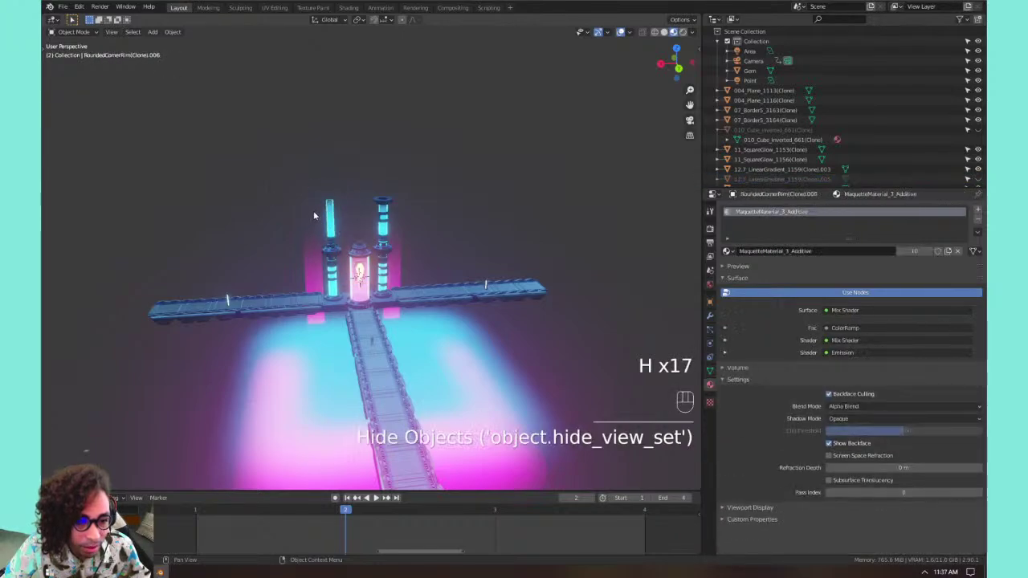
Hide the left tower's upper glowing tube and the right tower's upper cap and glowing tube.
left_click(330, 217)
key("h")
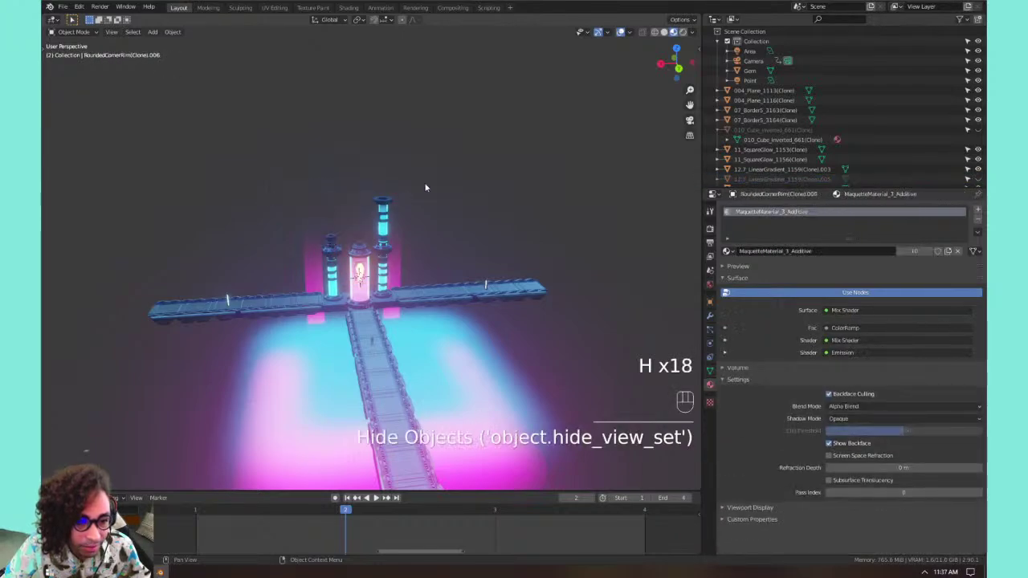
left_click(390, 208)
key("h")
left_click(383, 215)
key("h")
left_click(386, 229)
key("h")
Hide the collar pieces capping the right tower's remaining lower tube.
left_click(385, 237)
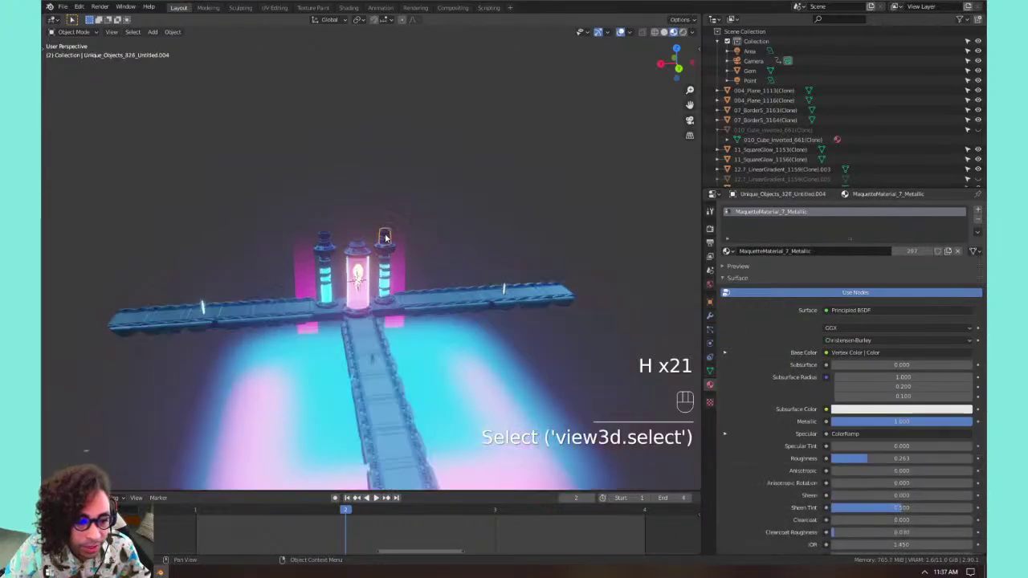
scroll(386, 238, "up", 2)
key("h")
left_click(387, 241)
key("h")
left_click(391, 247)
key("h")
left_click(393, 253)
key("h")
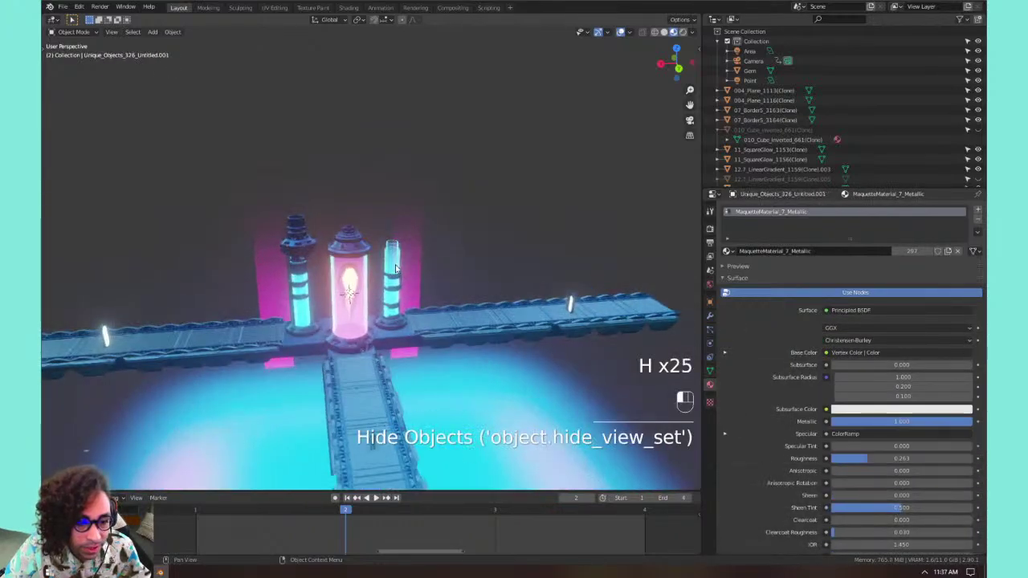
Hide the right tower's lower glowing tube pieces and the pink gradient plane behind it.
key("h")
left_click(396, 270)
key("h")
left_click(397, 273)
key("h")
left_click(401, 277)
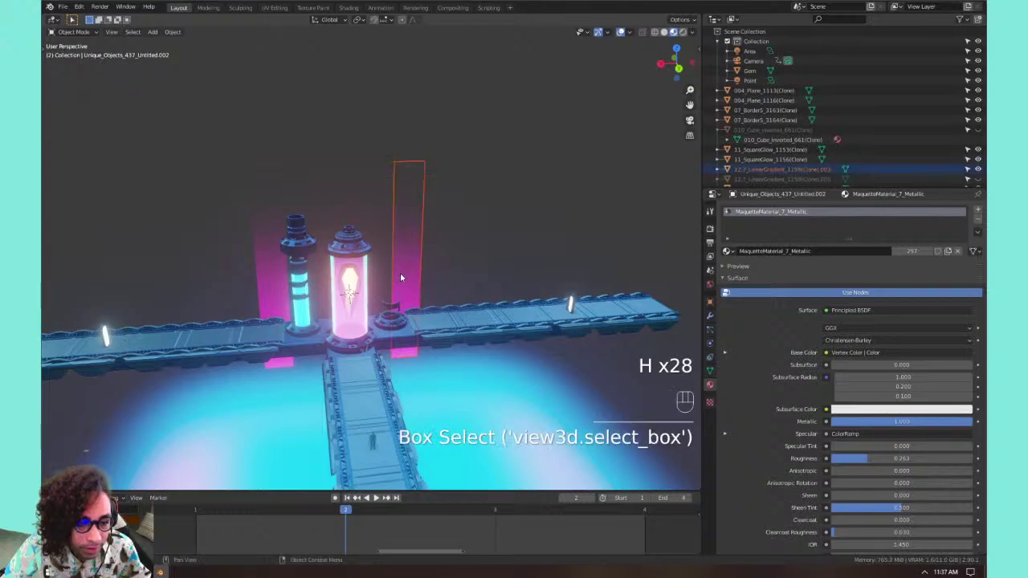
key("h")
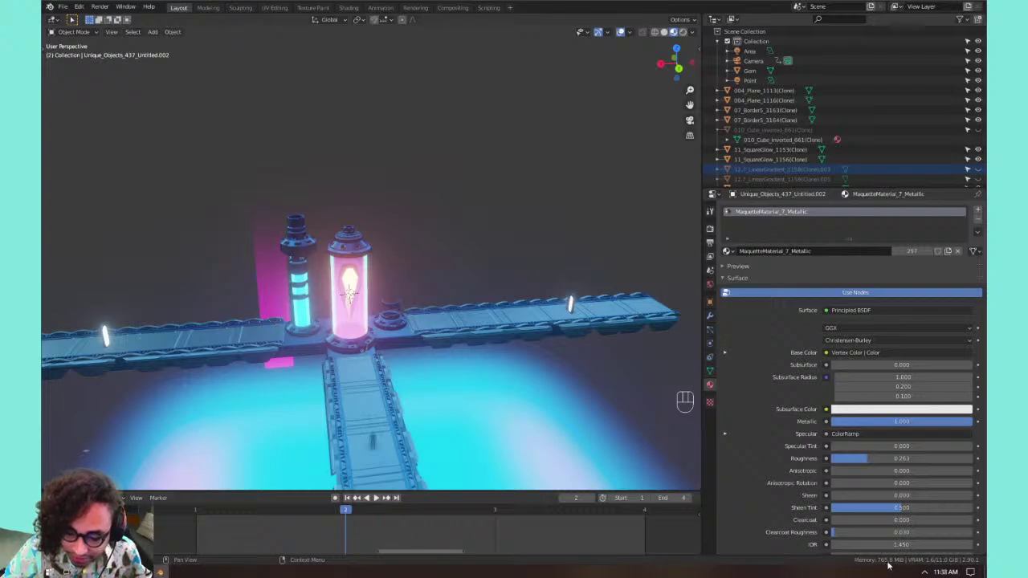
Hide the left tower's top collar pieces and its lower glowing tube.
left_click_drag(305, 243, 298, 238)
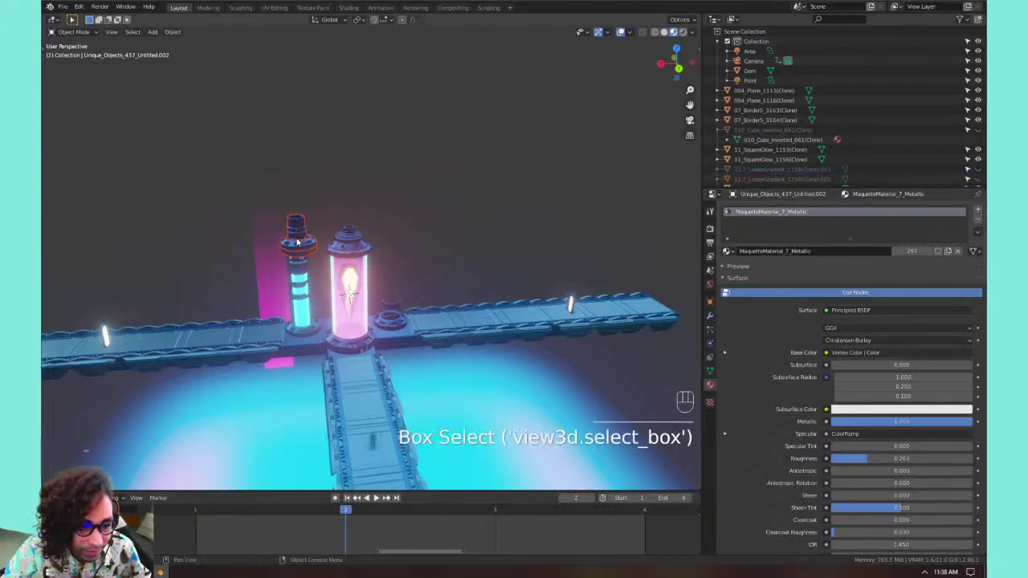
key("h")
left_click(294, 238)
key("h")
left_click(300, 255)
key("h")
left_click(300, 266)
key("h")
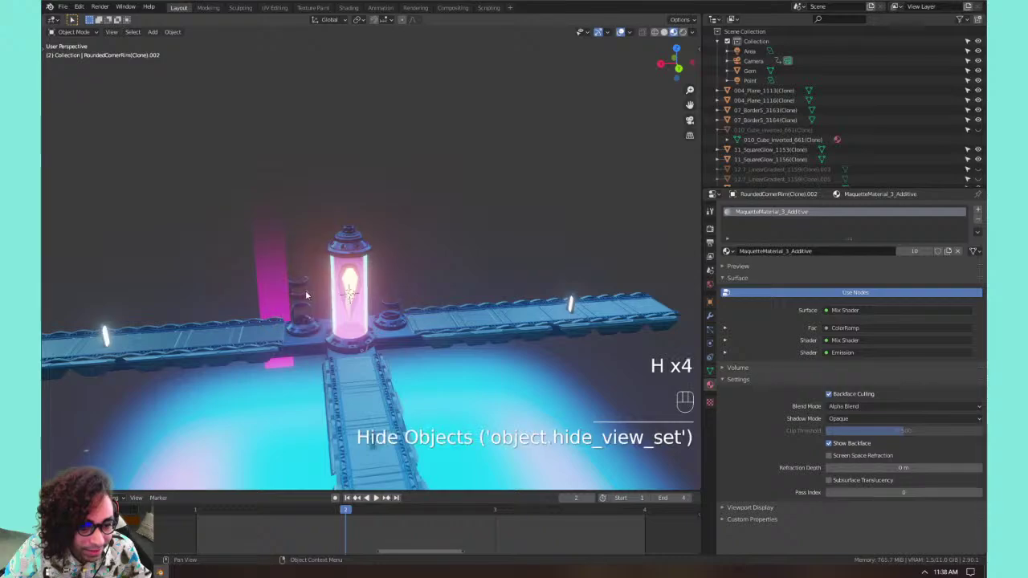
Hide the leftover rings and bases of both side towers, plus the pink gradient plane behind the left one.
left_click(305, 292)
key("h")
left_click(303, 299)
key("h")
left_click(397, 311)
key("h")
left_click(395, 321)
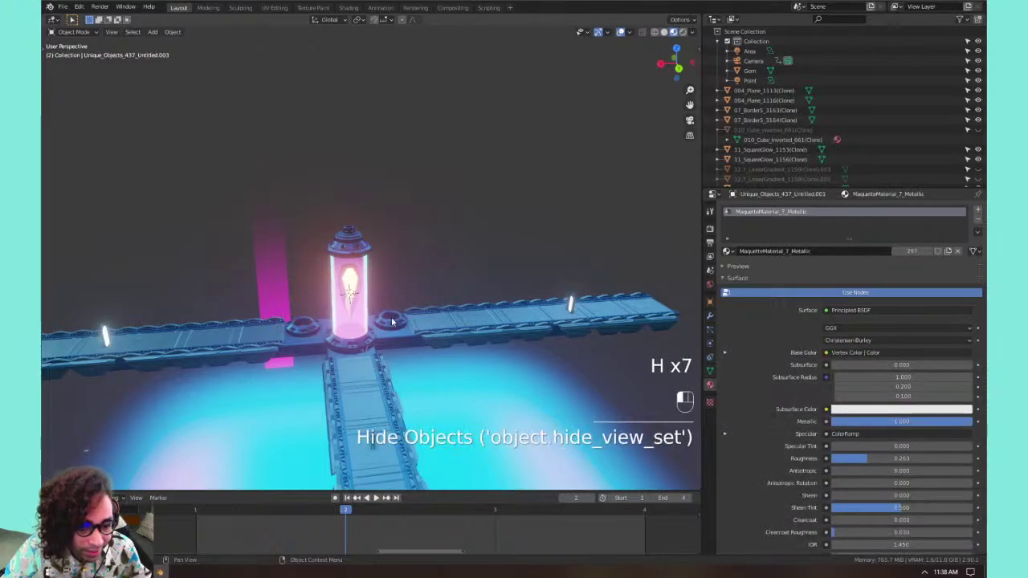
key("h")
left_click(309, 327)
key("h")
left_click(257, 233)
key("h")
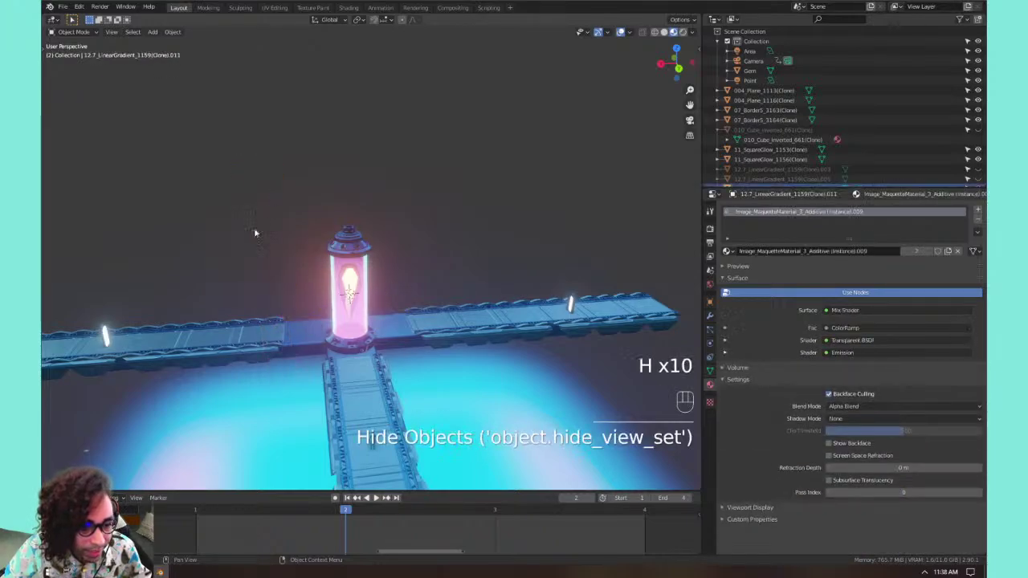
Hide the cap and collar pieces on top of the central pink cylinder.
left_click(350, 246)
key("h")
left_click(344, 250)
key("h")
key("h")
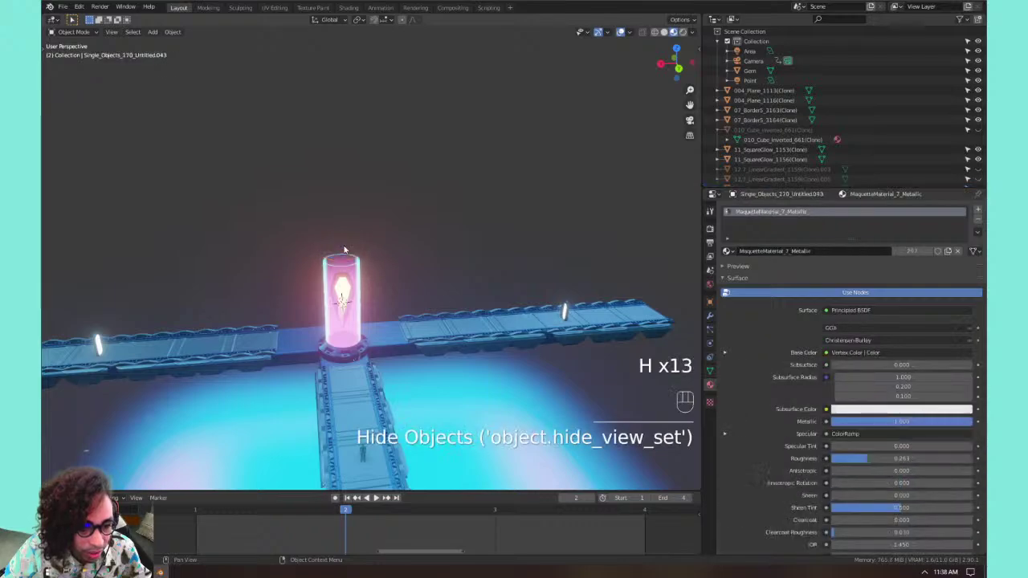
Hide the central pink cylinder, the gem inside it, and the base ring underneath.
left_click(341, 273)
key("h")
left_click(340, 274)
key("h")
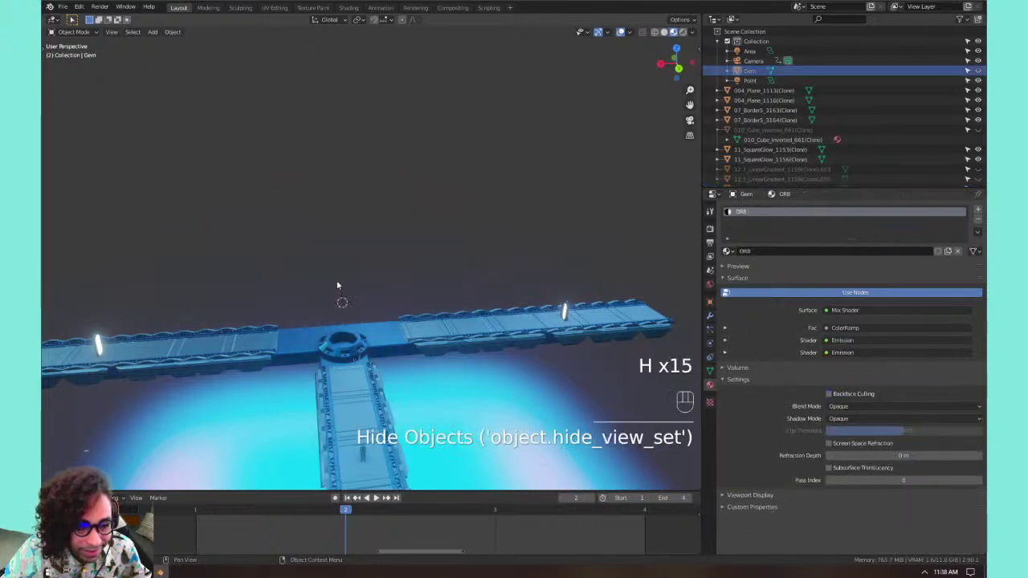
left_click(354, 334)
key("h")
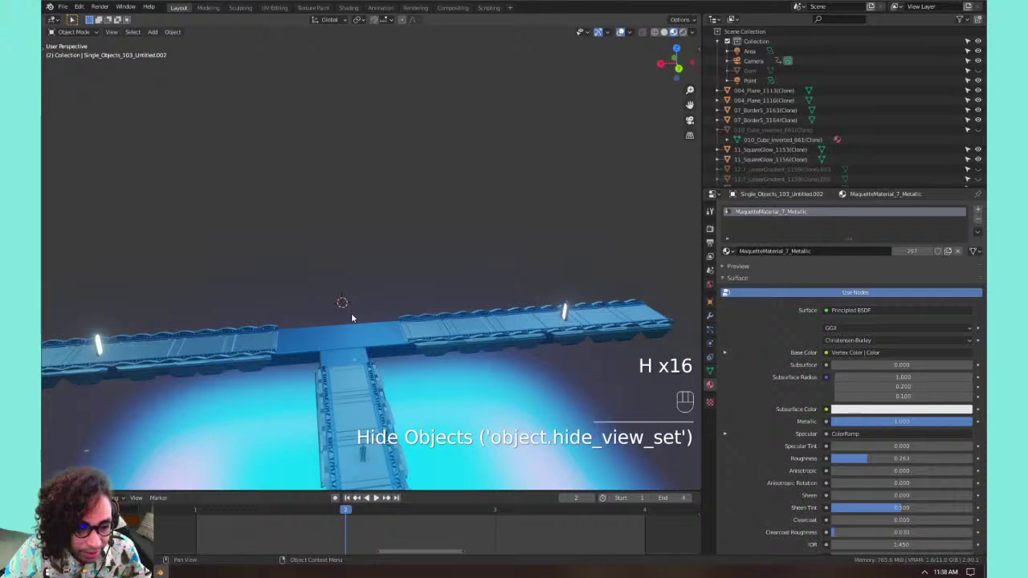
Hide the glowing light strips standing on the two side walkways.
middle_click_drag(449, 278, 245, 393)
left_click(477, 384)
key("h")
left_click(476, 390)
key("h")
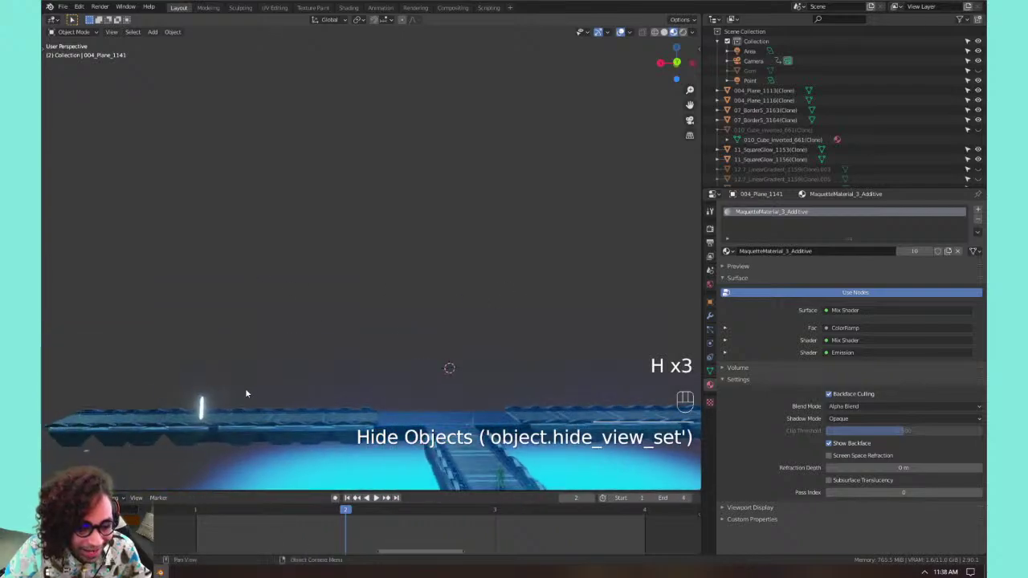
key("h")
left_click(205, 402)
key("h")
left_click(205, 402)
key("h")
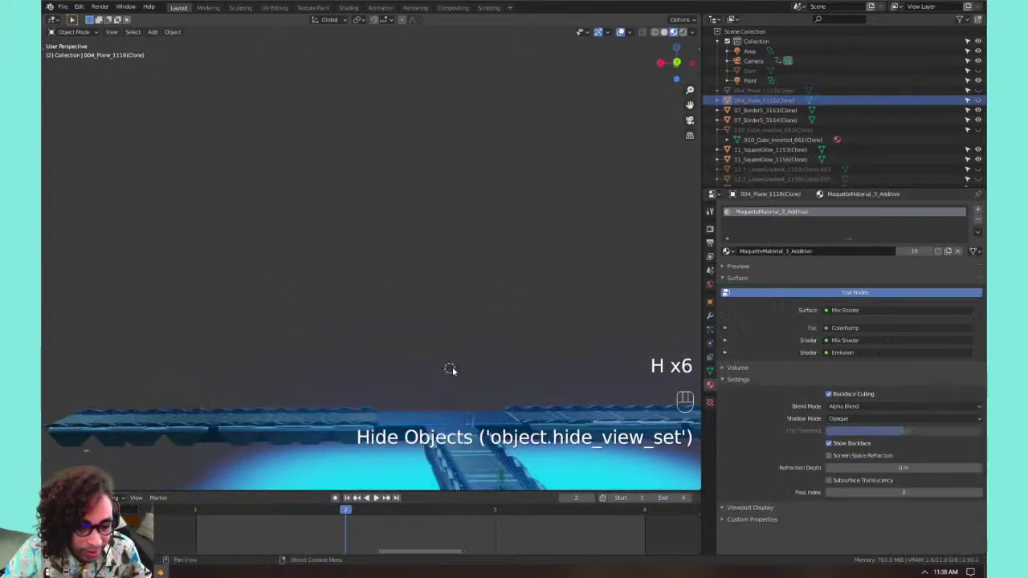
Hide the cyan and pink square glow planes beneath the walkways.
middle_click_drag(452, 370, 359, 280)
key("shift+c")
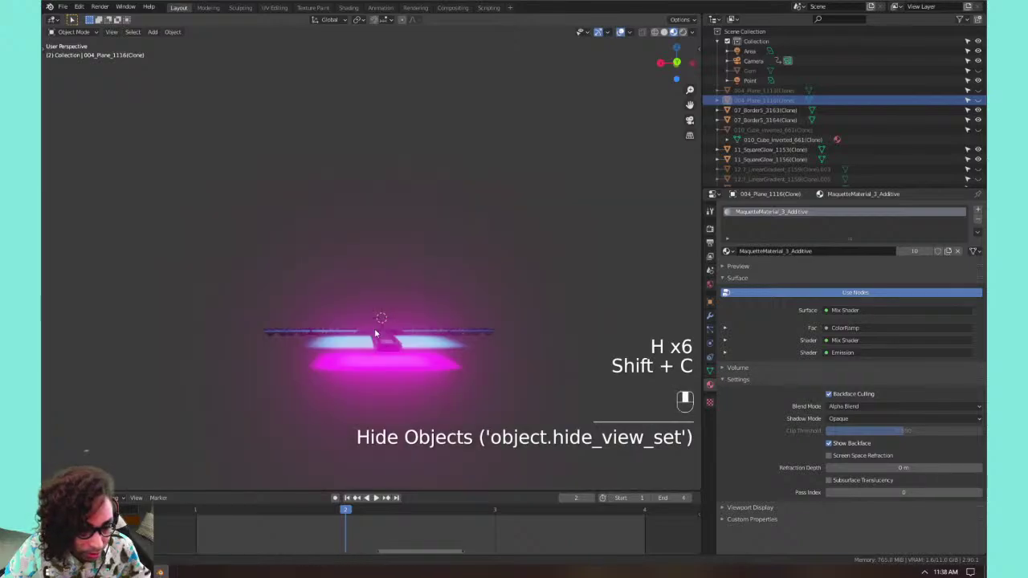
middle_click_drag(375, 334, 346, 252)
scroll(361, 355, "up", 4)
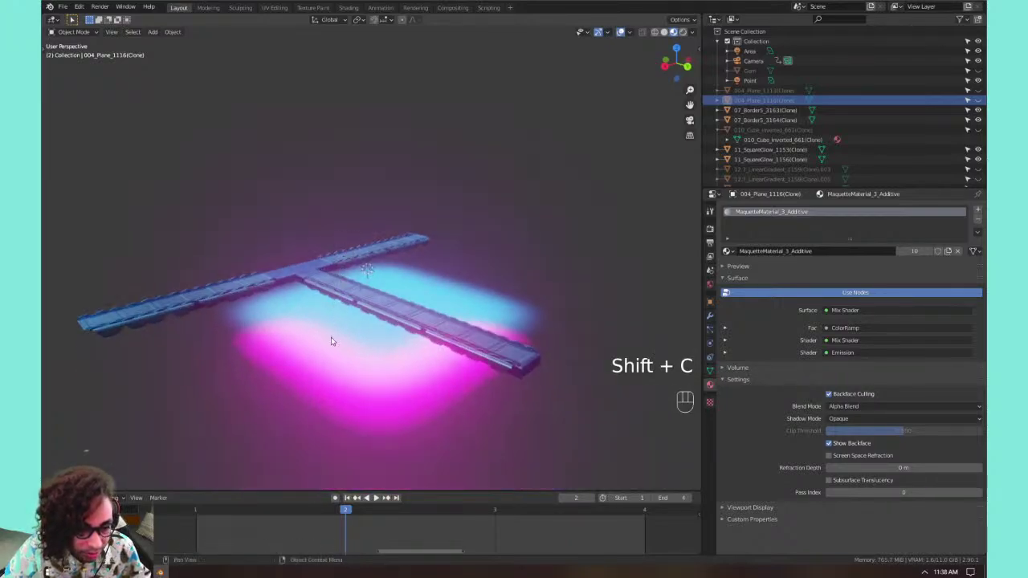
scroll(326, 343, "up", 3)
left_click(267, 353)
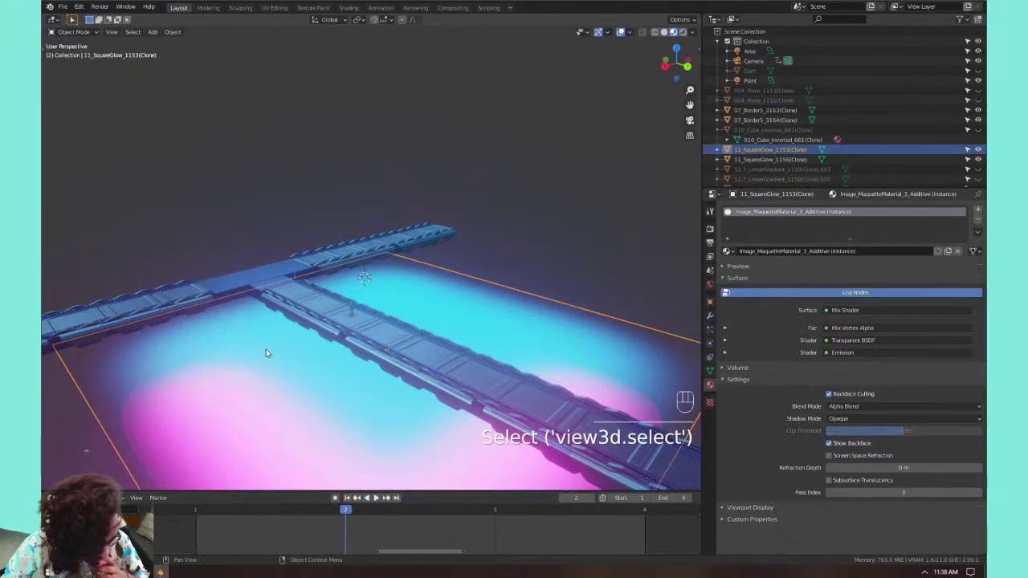
key("h")
left_click(275, 356)
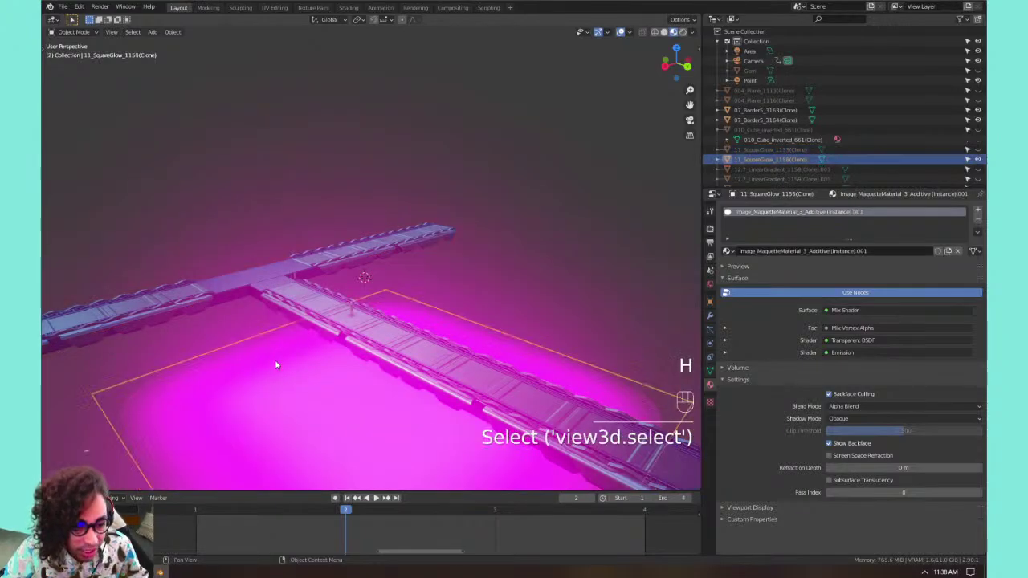
key("h")
Select all the floor panels along the long front walkway.
scroll(275, 359, "up", 5)
middle_click_drag(275, 358, 295, 397)
left_click(210, 388)
middle_click_drag(210, 389, 363, 237)
scroll(458, 243, "up", 2)
key("KP_Decimal")
scroll(364, 236, "down", 4)
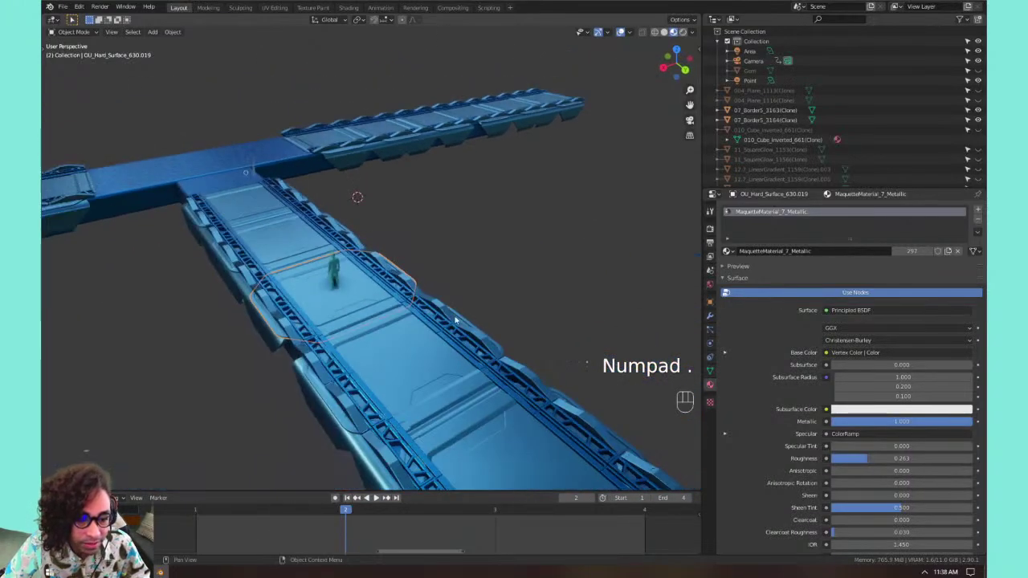
middle_click_drag(409, 301, 263, 198, "shift")
scroll(263, 197, "down", 3)
middle_click_drag(412, 296, 351, 300, "shift")
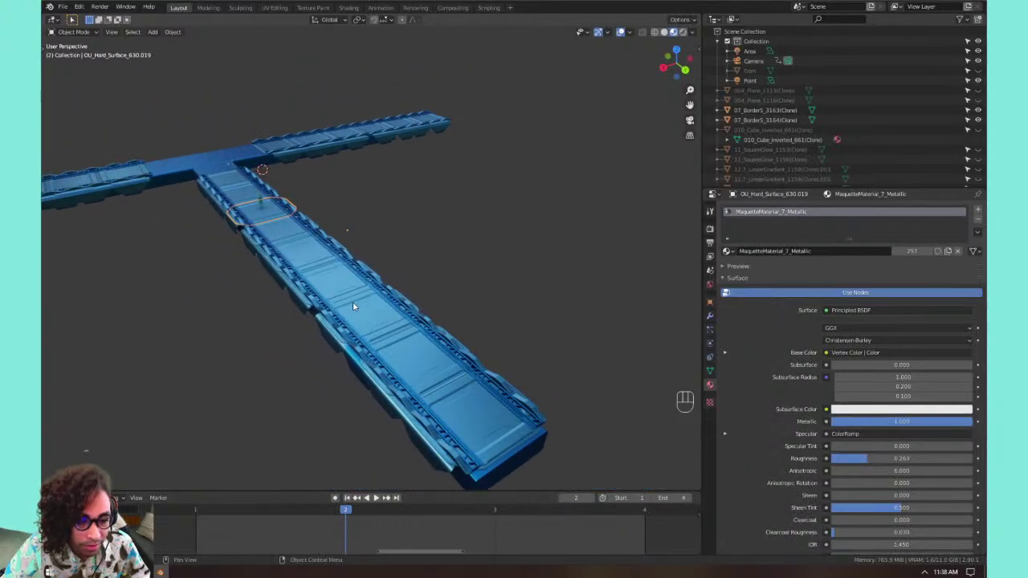
left_click(456, 404, "shift")
left_click(399, 354, "shift")
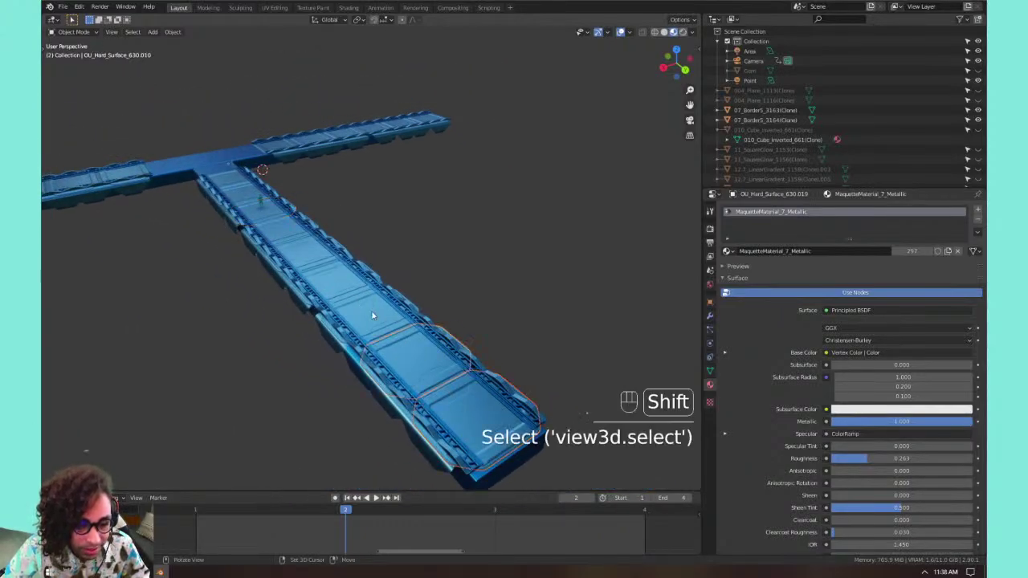
left_click(375, 315, "shift")
left_click(267, 223, "shift")
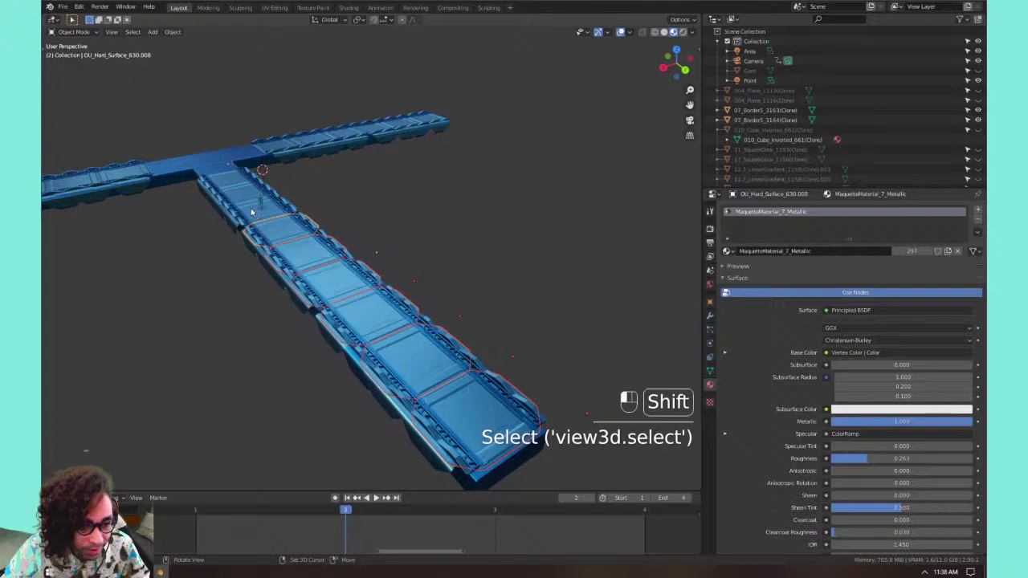
left_click(231, 184, "shift")
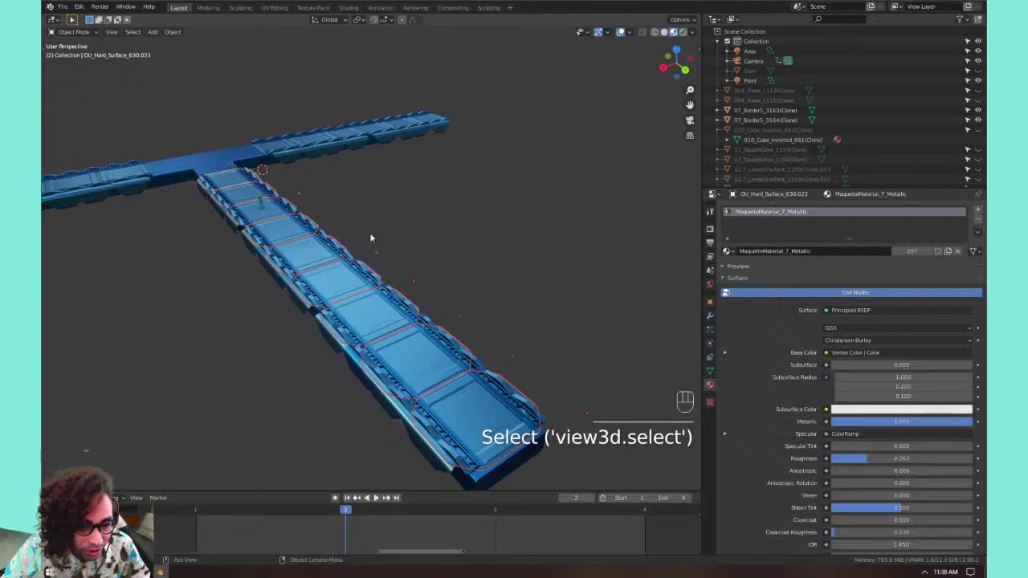
Add the floor panels of both side walkways to the selection, ending with the panel at the far tip.
middle_click_drag(302, 127, 334, 278)
left_click(297, 303, "shift")
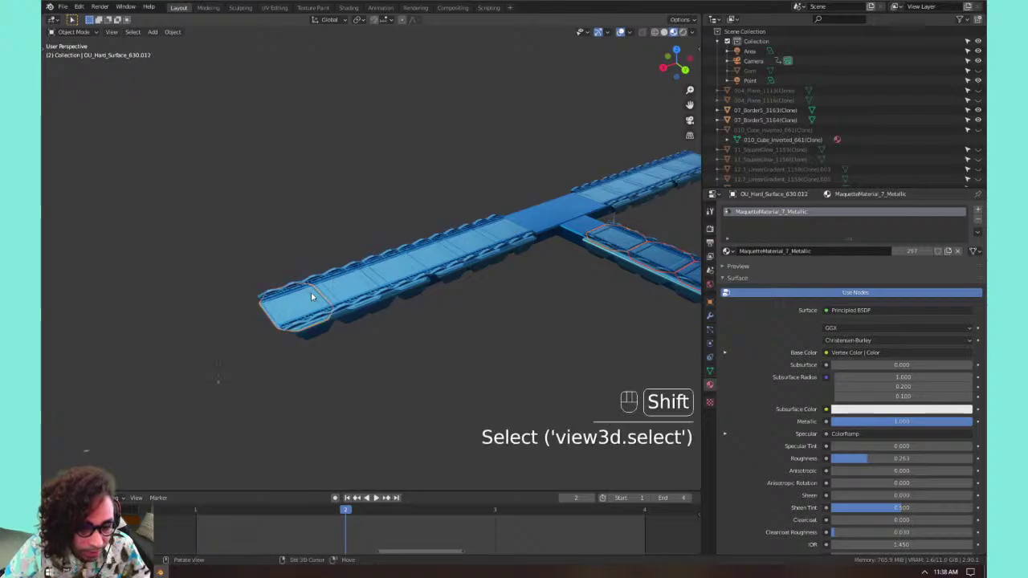
left_click(400, 277, "shift")
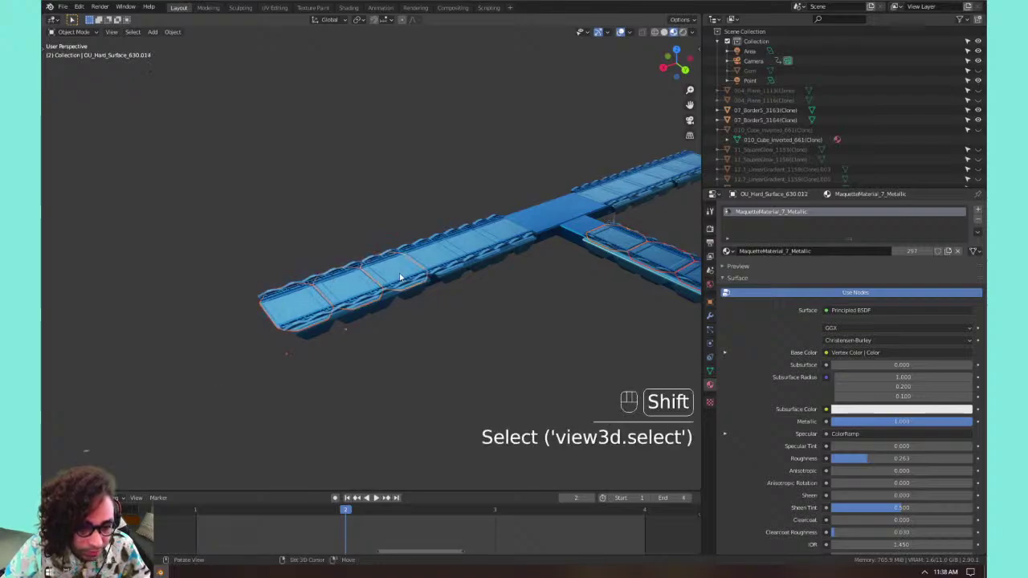
left_click(502, 231, "shift")
middle_click_drag(560, 214, 343, 303, "shift")
left_click(449, 262, "shift")
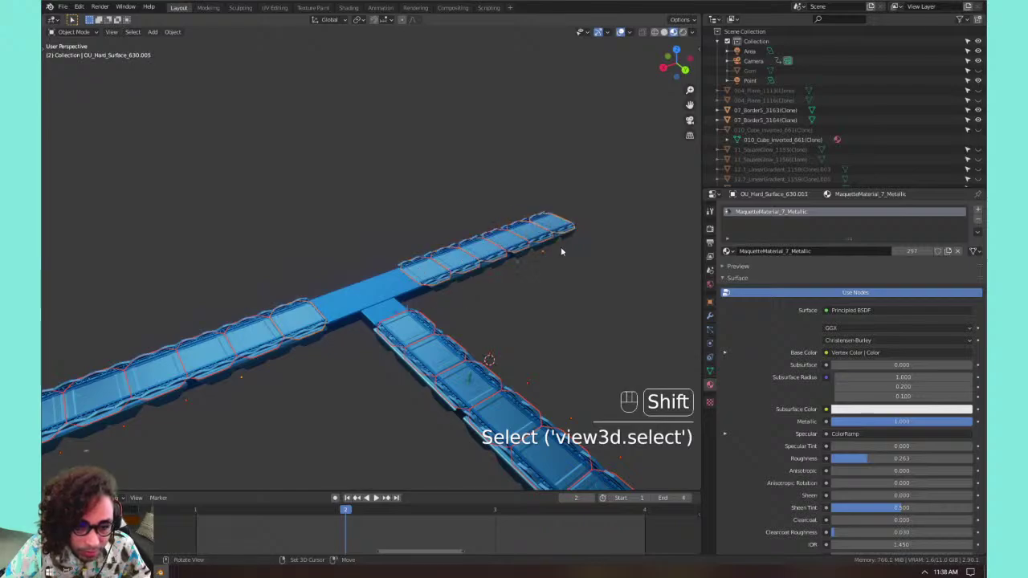
Link the object data of all selected walkway panels to the active panel.
middle_click_drag(364, 287, 243, 184)
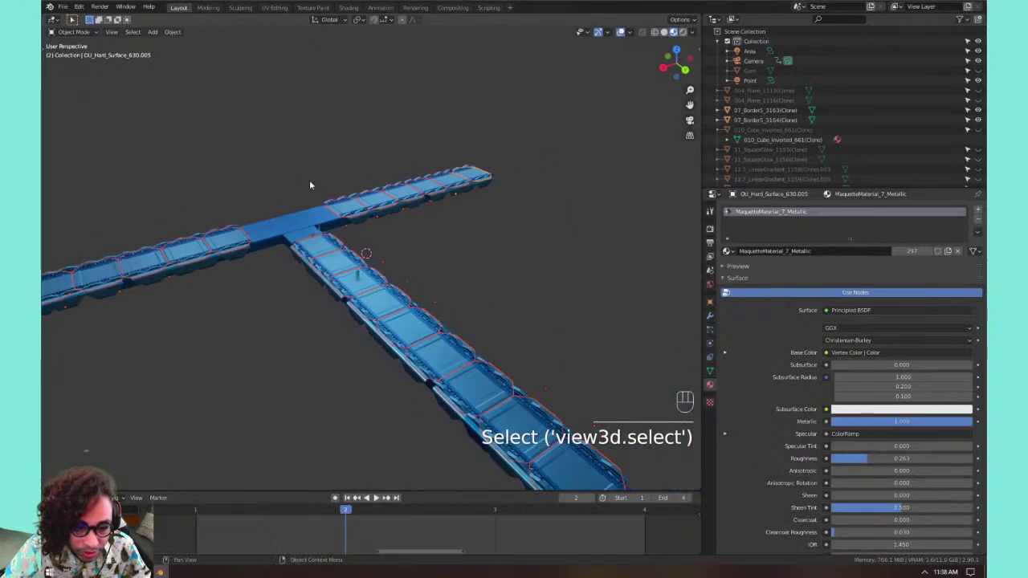
scroll(310, 184, "down", 1)
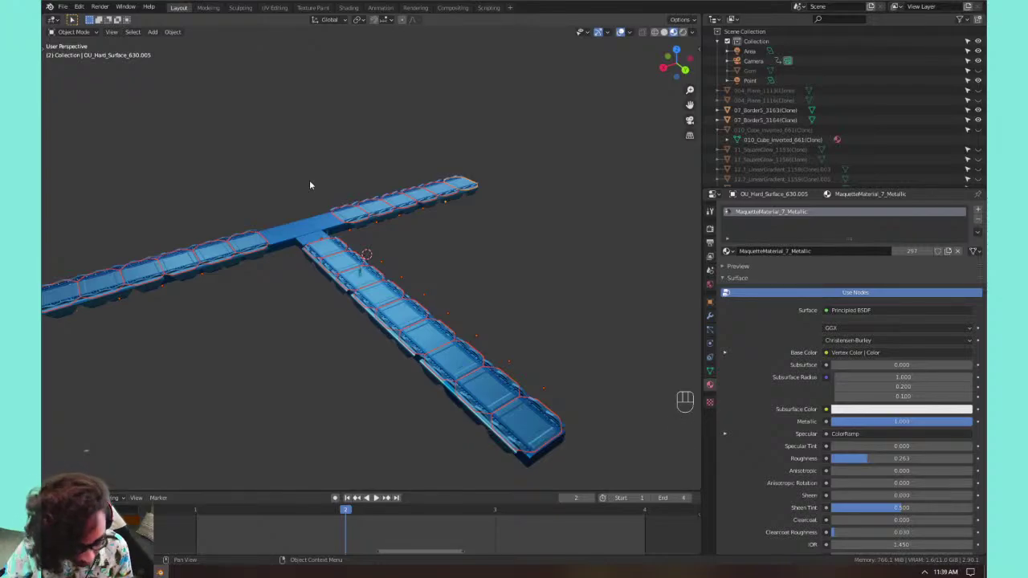
key("ctrl+l")
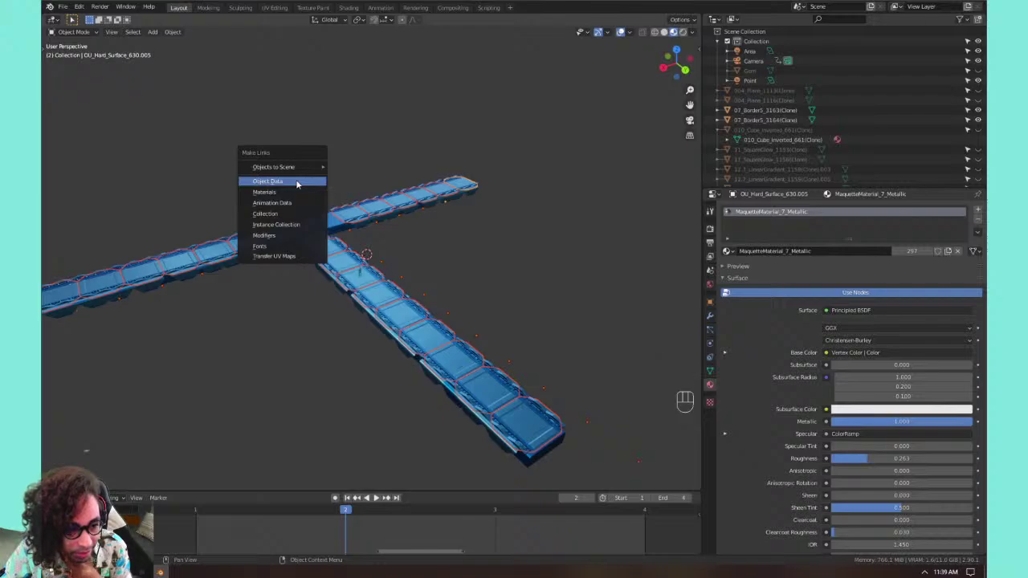
left_click(297, 183)
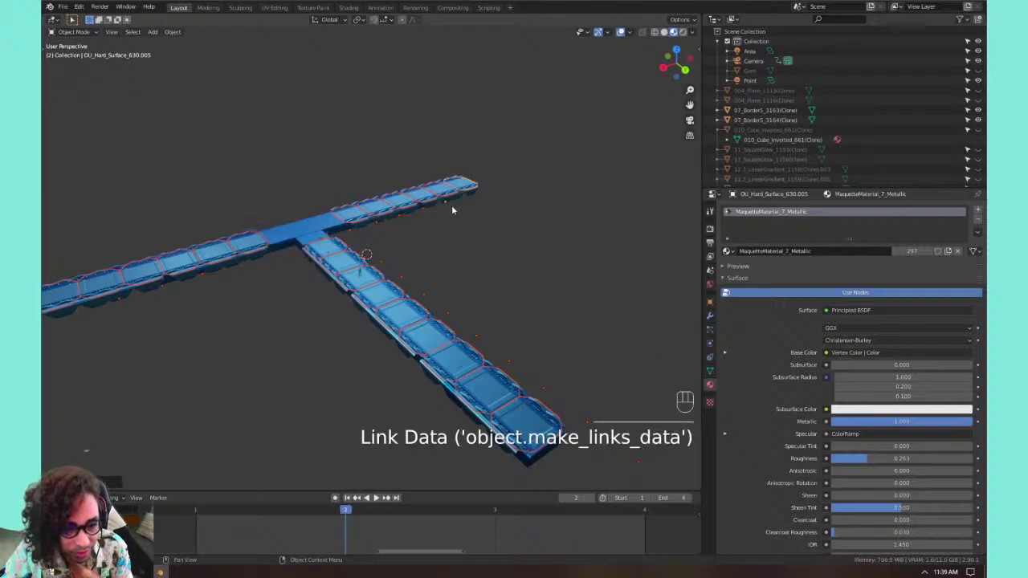
Select the end panel of the far side walkway and extend the selection to every object sharing its object data.
scroll(452, 209, "up", 3)
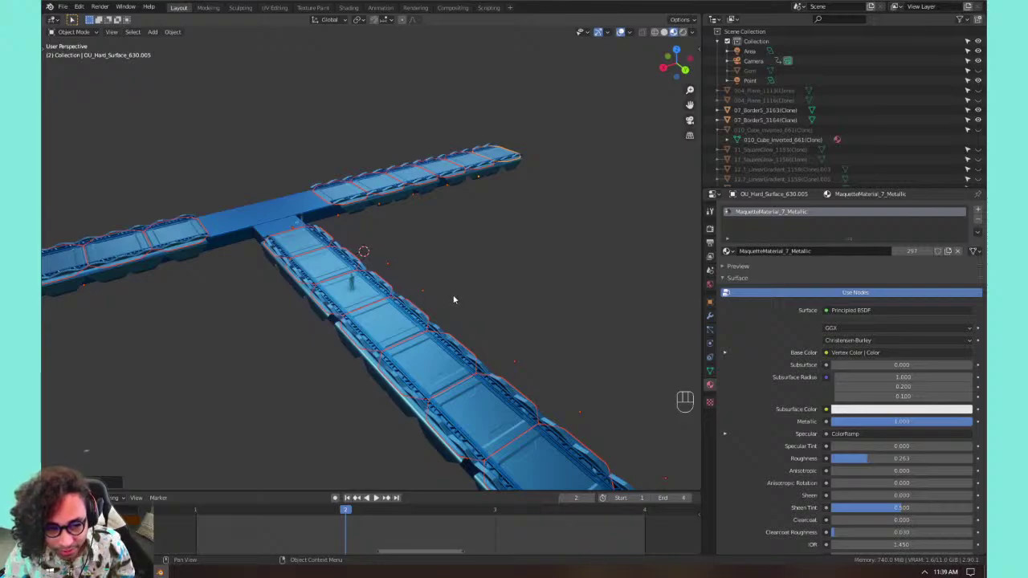
left_click(500, 156)
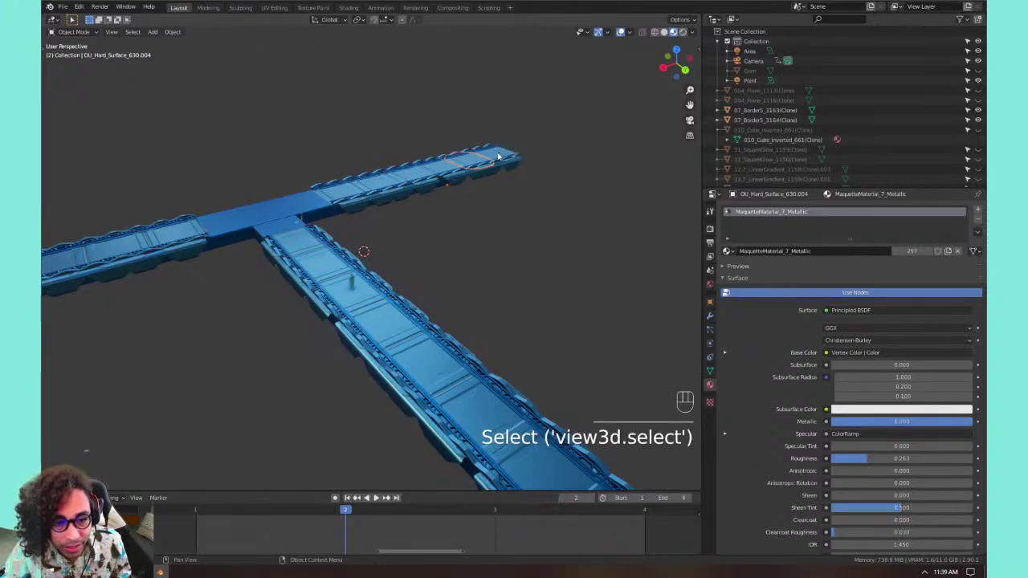
left_click(498, 157)
middle_click_drag(452, 178, 519, 194)
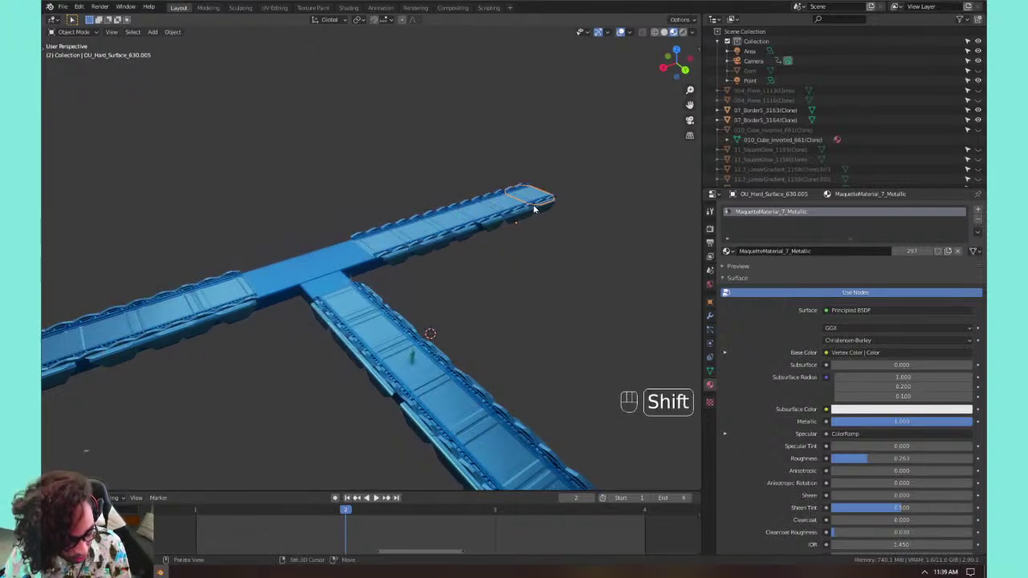
key("shift+l")
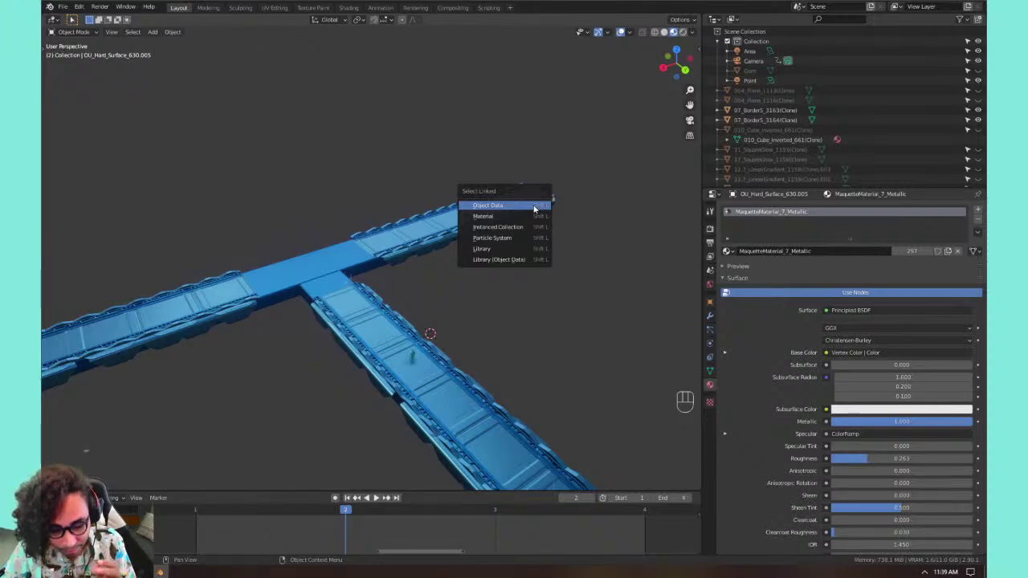
left_click(534, 209)
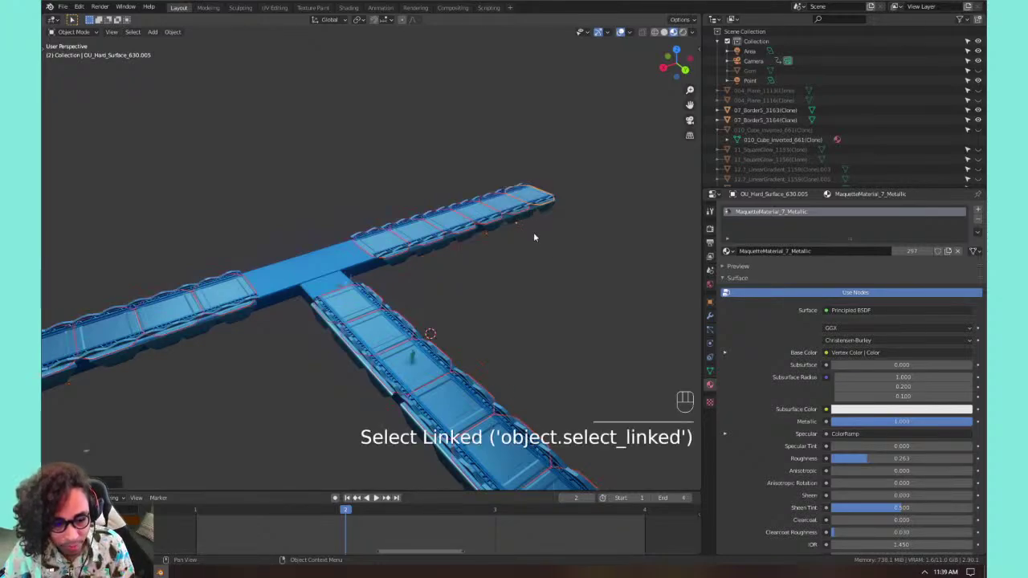
Purge all orphaned data-blocks without users from the file.
middle_click_drag(535, 233, 377, 230)
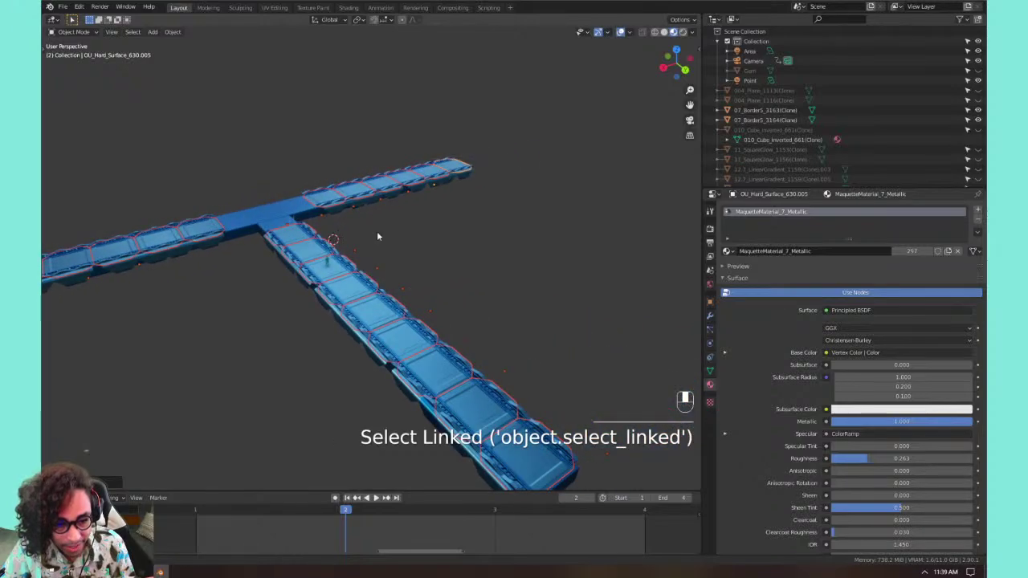
middle_click_drag(517, 424, 485, 271)
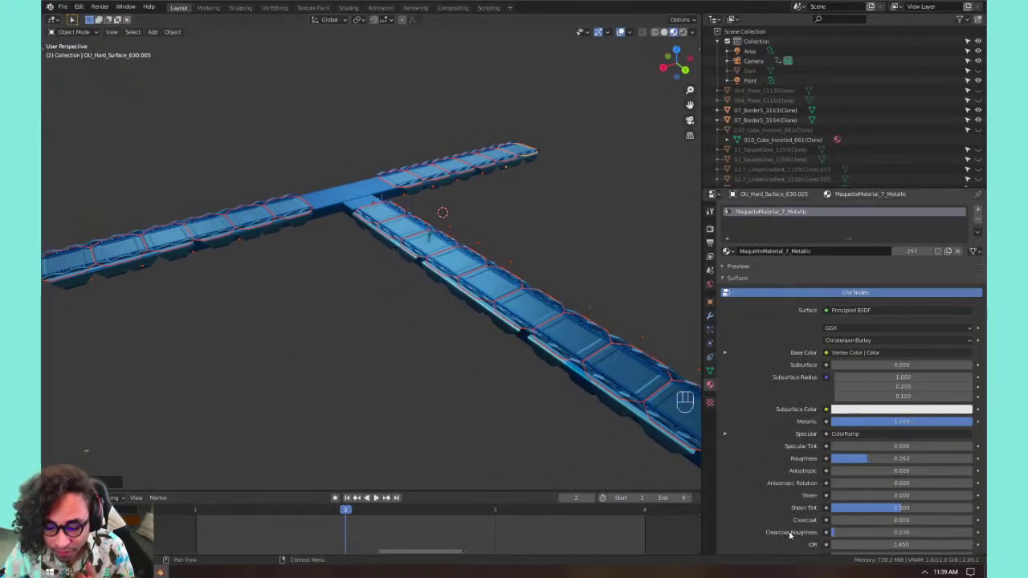
left_click(63, 6)
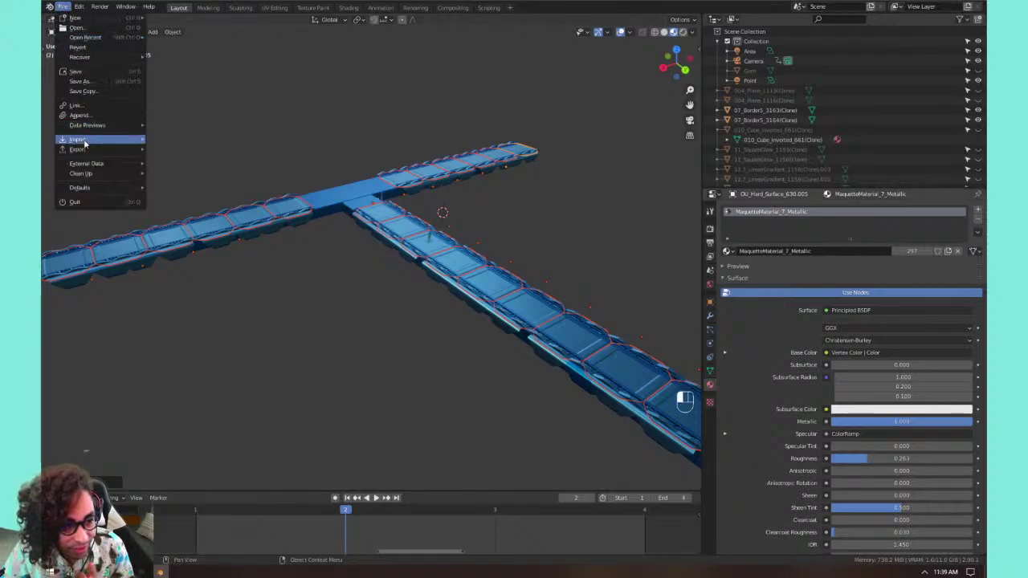
mouse_move(94, 175)
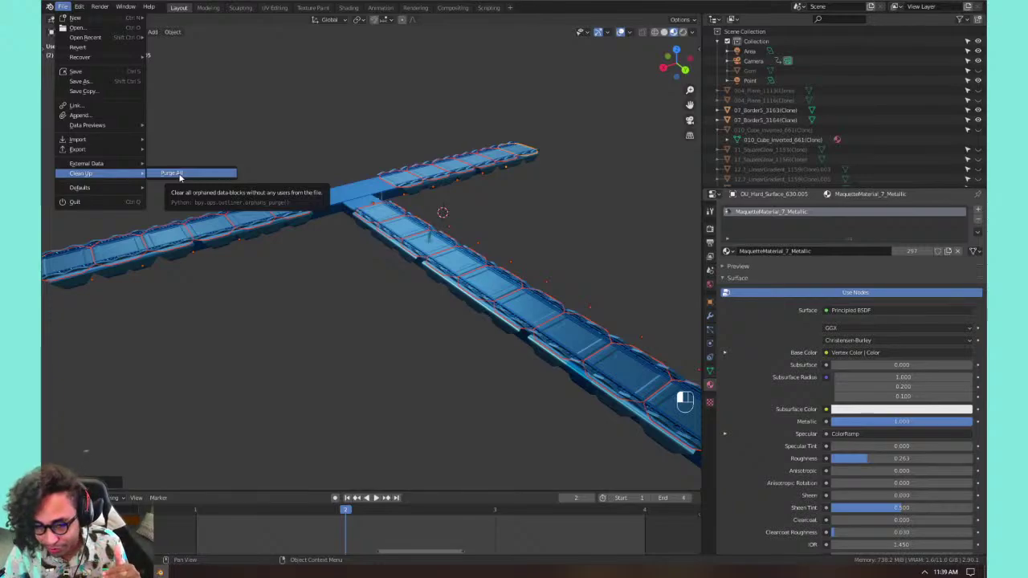
left_click(214, 174)
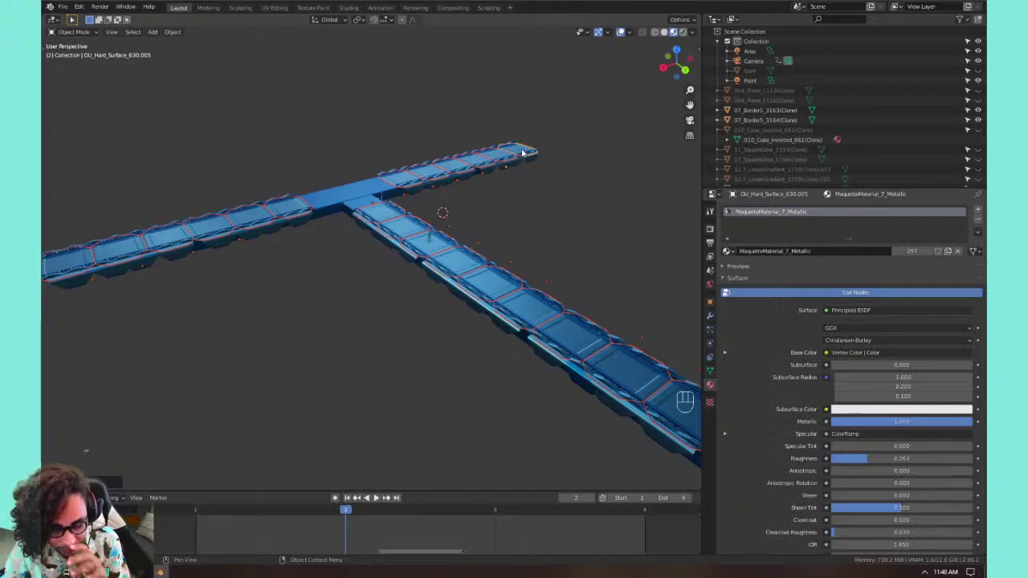
Select the end panel of the long front walkway and try rotating it about its current origin.
middle_click_drag(471, 151, 381, 155, "shift")
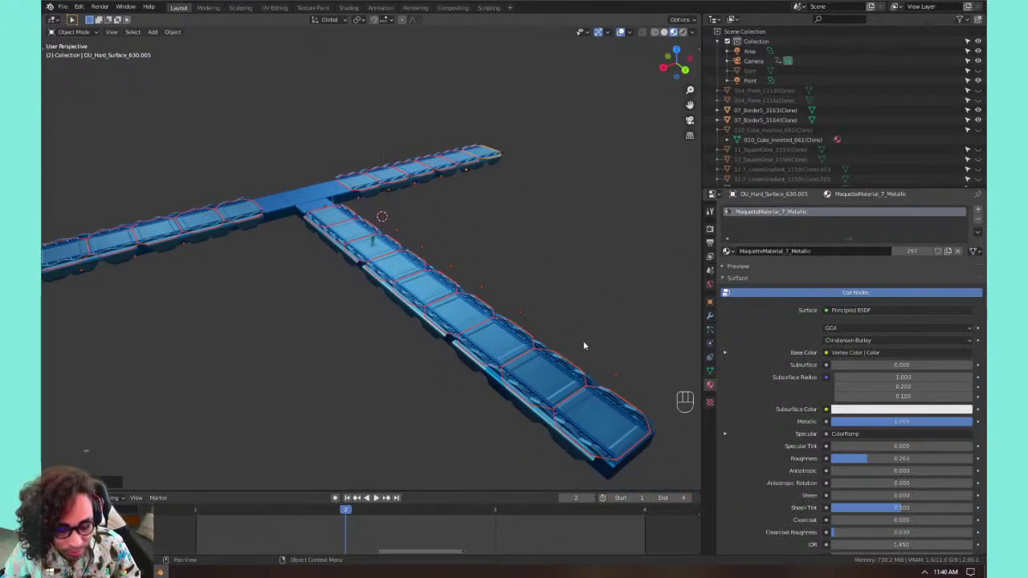
key("period")
left_click(536, 304)
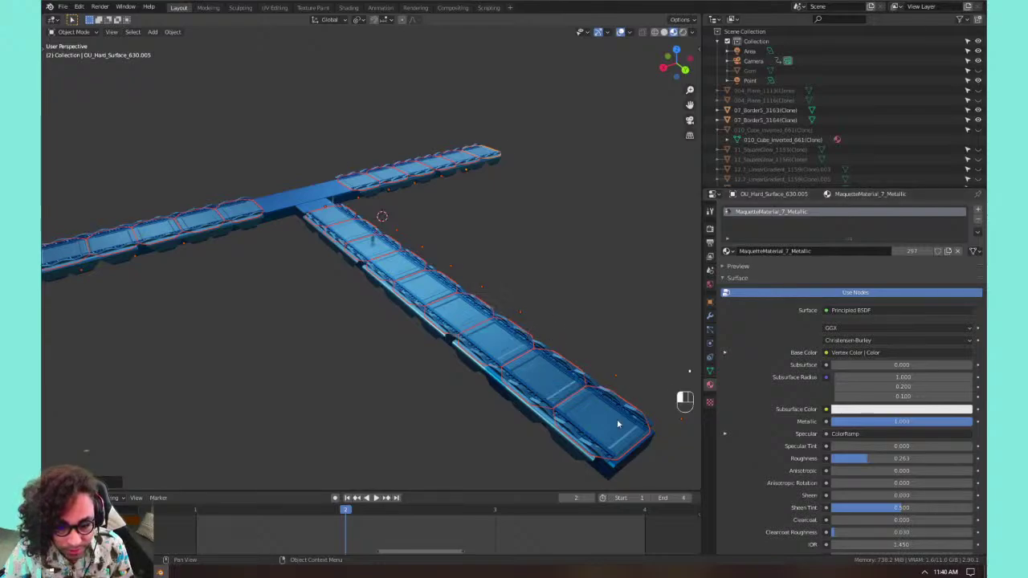
left_click(618, 423)
middle_click_drag(617, 423, 548, 333)
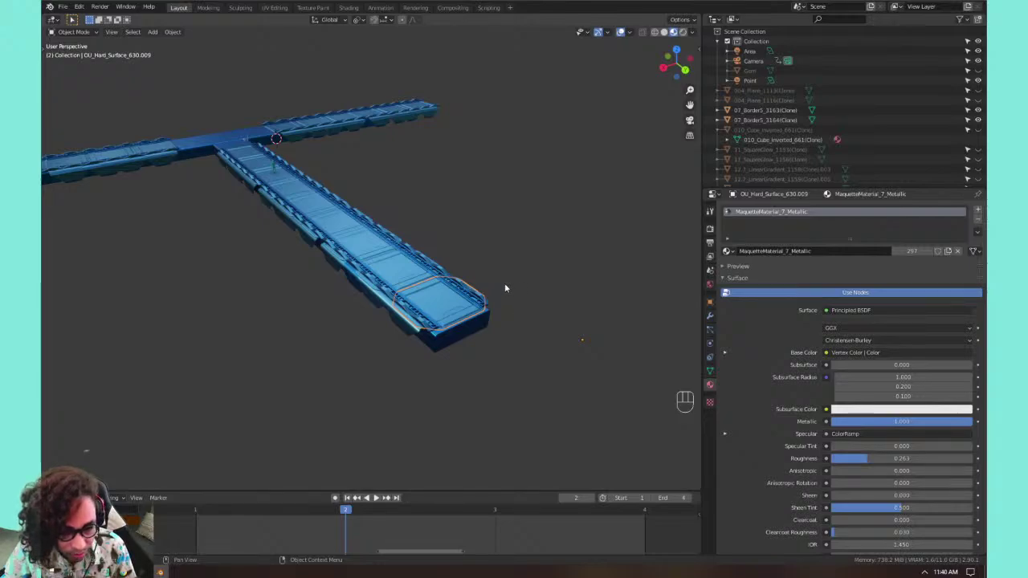
key("r")
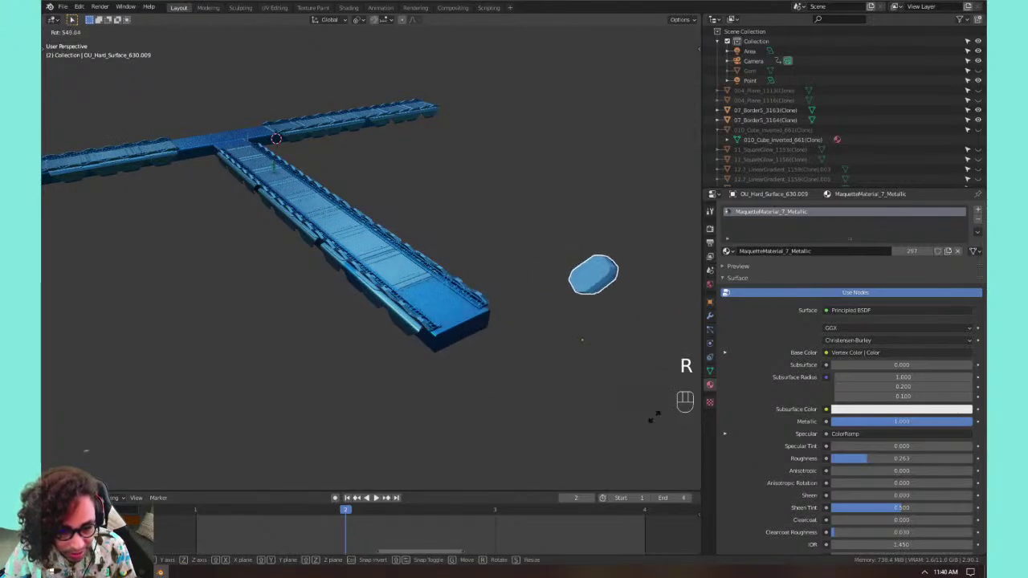
right_click(438, 326)
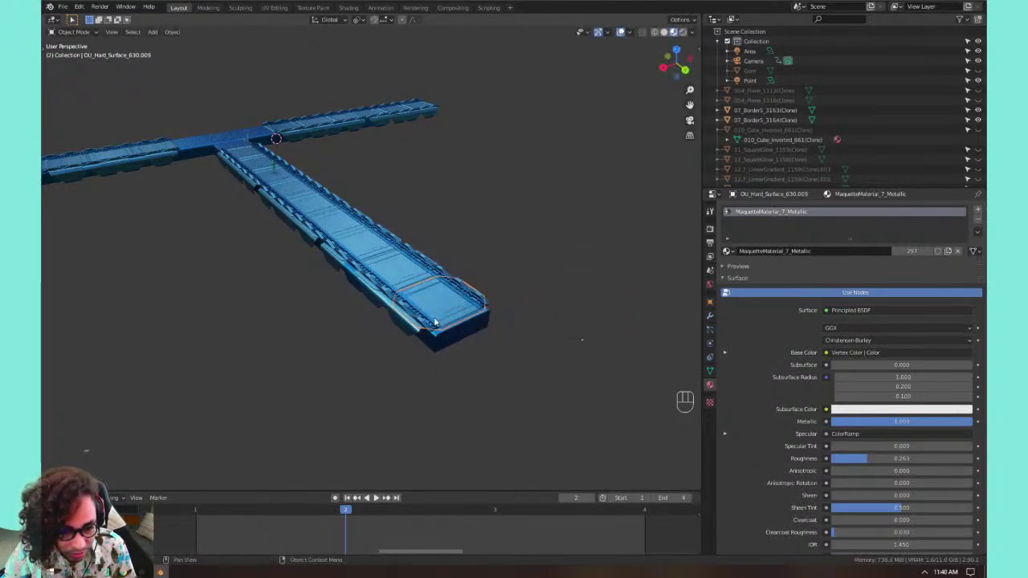
Undo the single-panel selection to return to the selection of all linked walkway panels.
middle_click_drag(443, 300, 530, 323, "ctrl")
key("ctrl+z")
key("ctrl+z")
key("ctrl+z")
key("ctrl+shift+z")
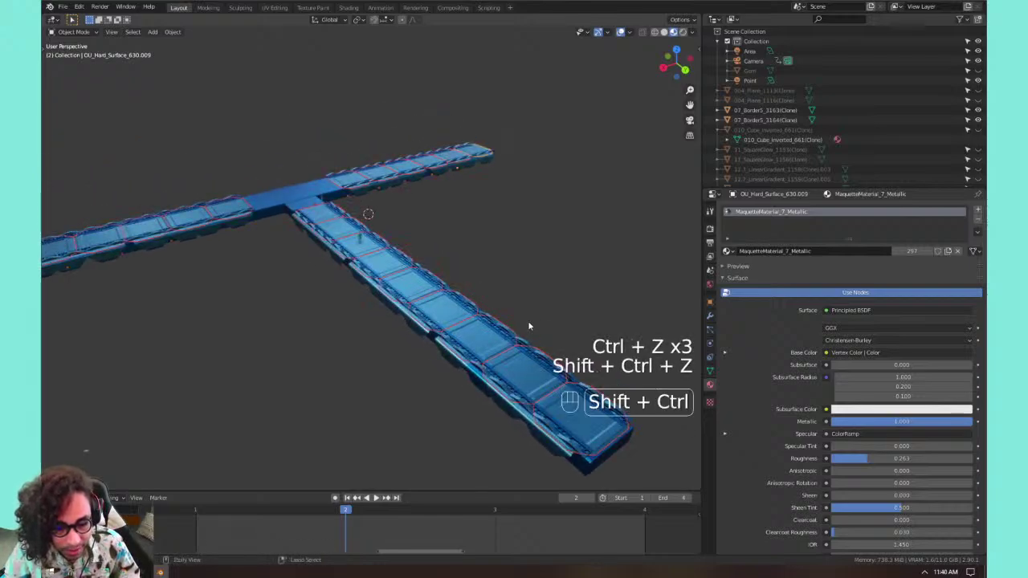
scroll(465, 223, "down", 1)
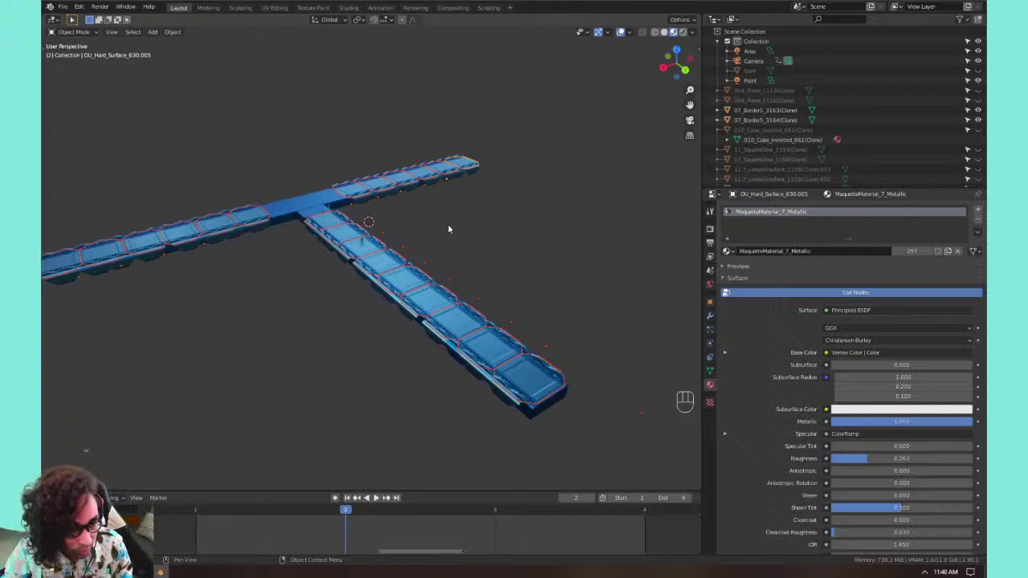
Try setting the origin of all linked walkway panels to Center of Mass (Surface), and undo it.
right_click(402, 267)
mouse_move(392, 292)
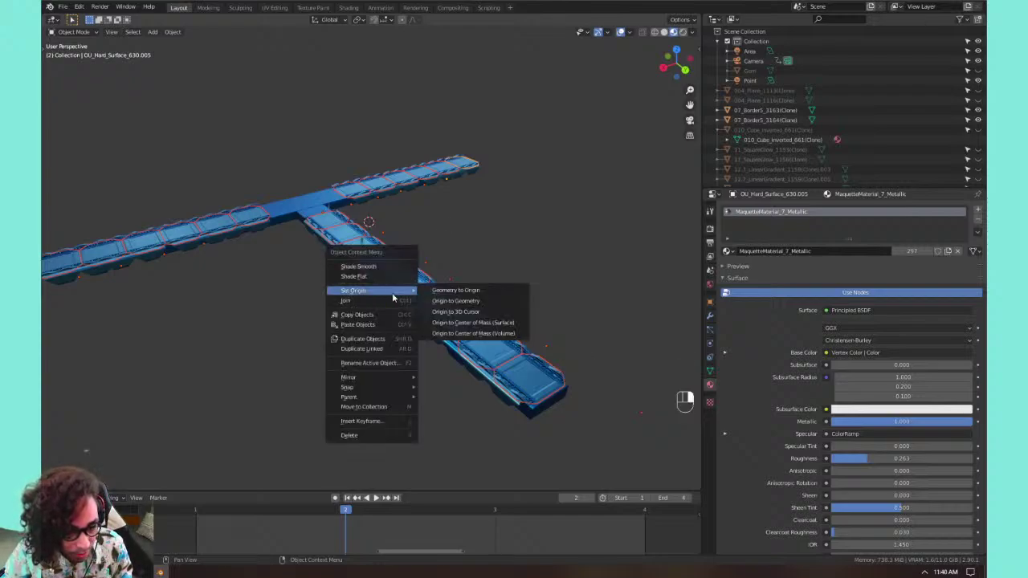
left_click(489, 324)
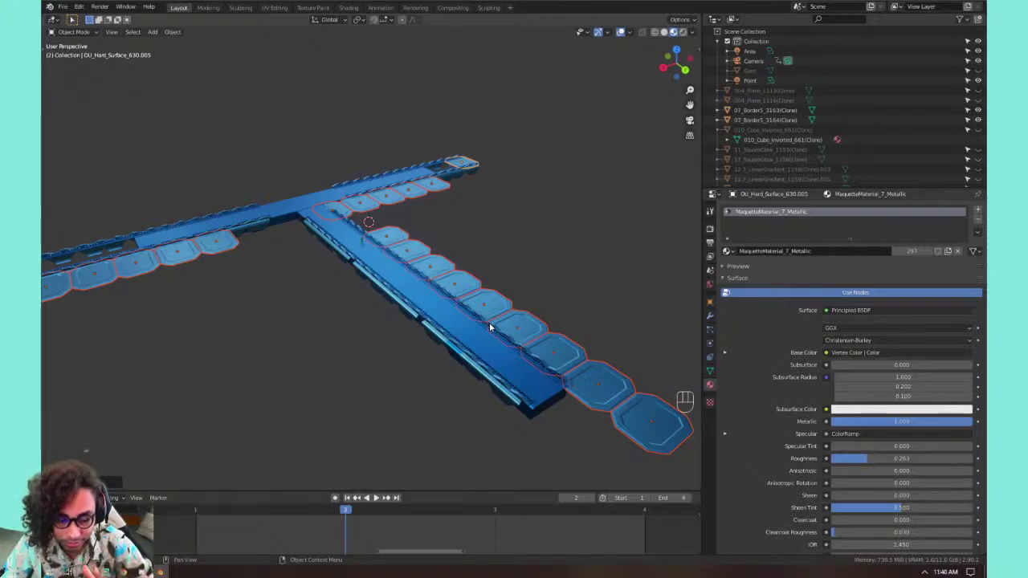
key("ctrl+z")
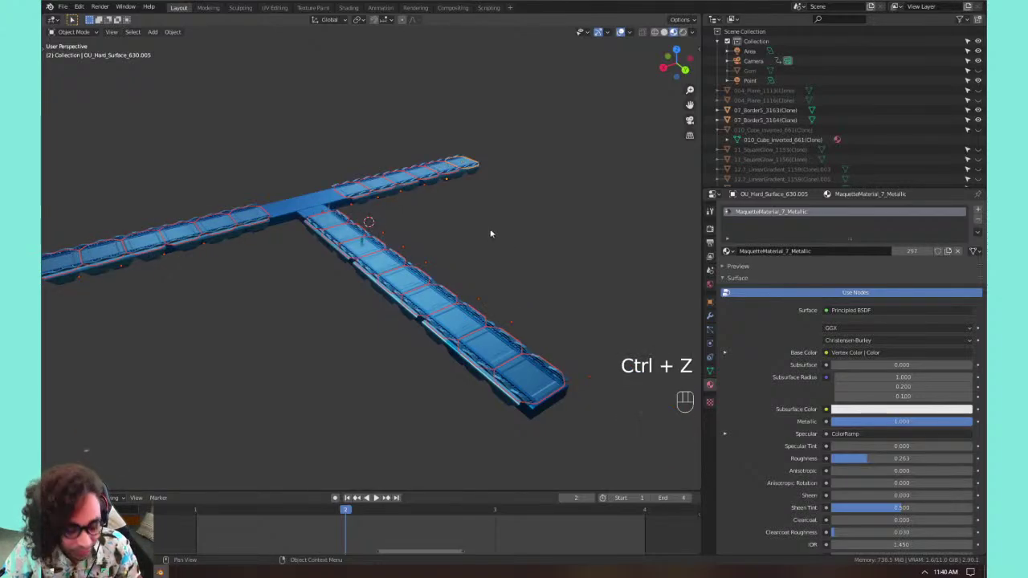
left_click(551, 351)
middle_click_drag(551, 351, 486, 267, "shift")
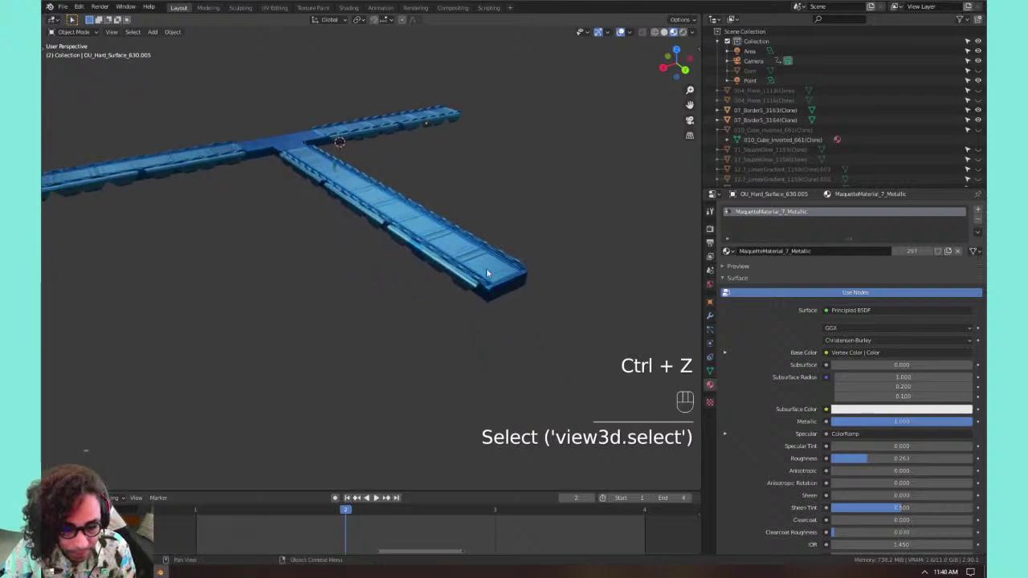
scroll(486, 267, "up", 4)
middle_click_drag(546, 281, 420, 275, "shift")
left_click(397, 263)
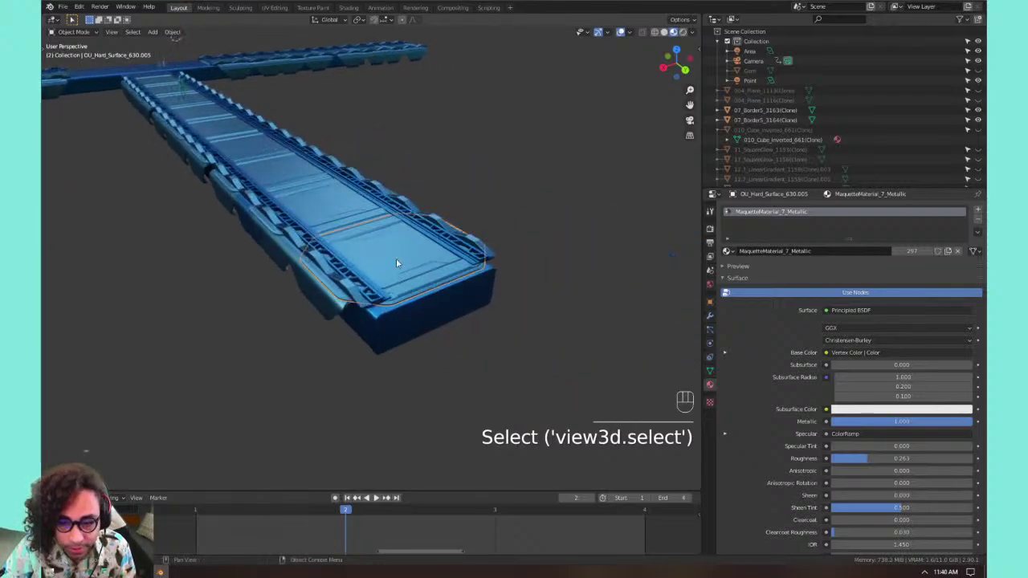
key("m")
left_click(397, 264)
key("Escape")
key("Escape")
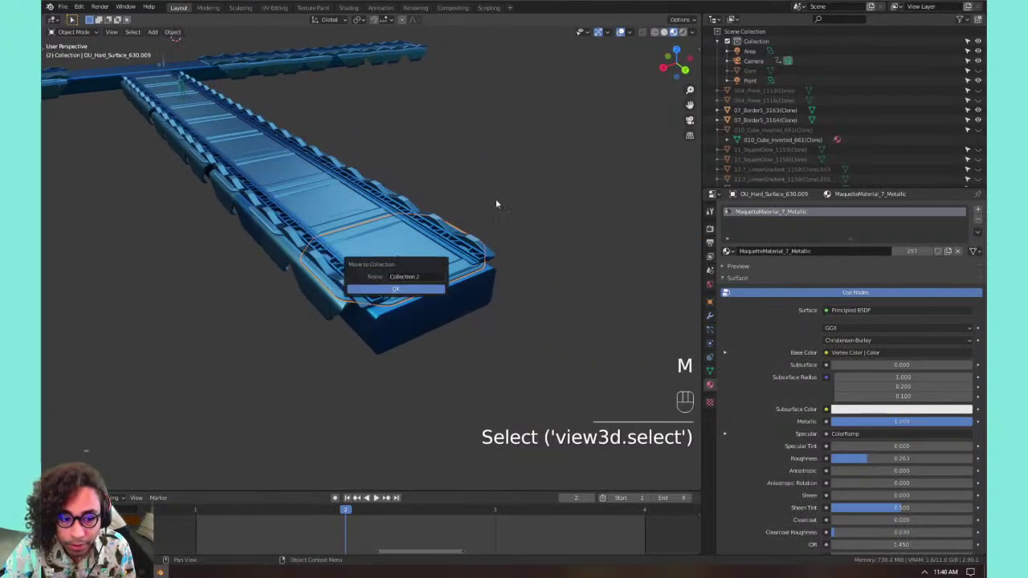
Show the object transform values and compare them across the floor panels and side pieces of the front walkway.
left_click(404, 243)
key("n")
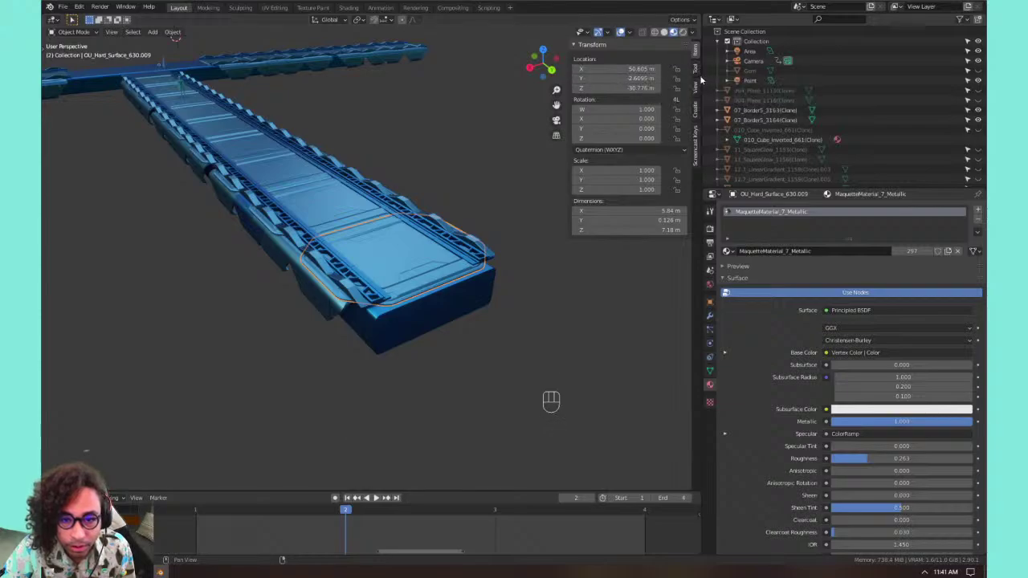
left_click(328, 204)
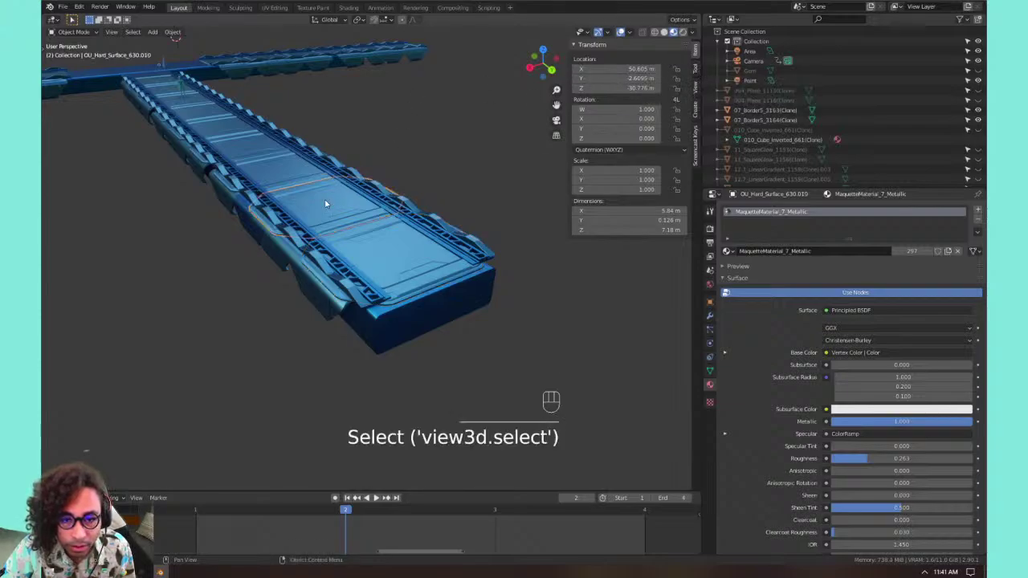
left_click(207, 98)
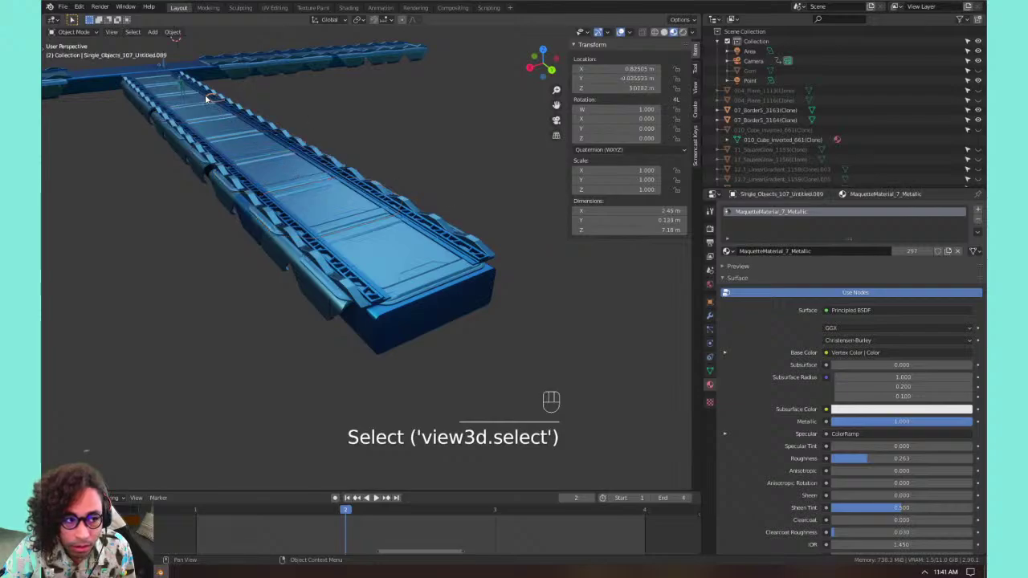
left_click(222, 126)
left_click(264, 162)
left_click(304, 183)
left_click(326, 211)
left_click(235, 187)
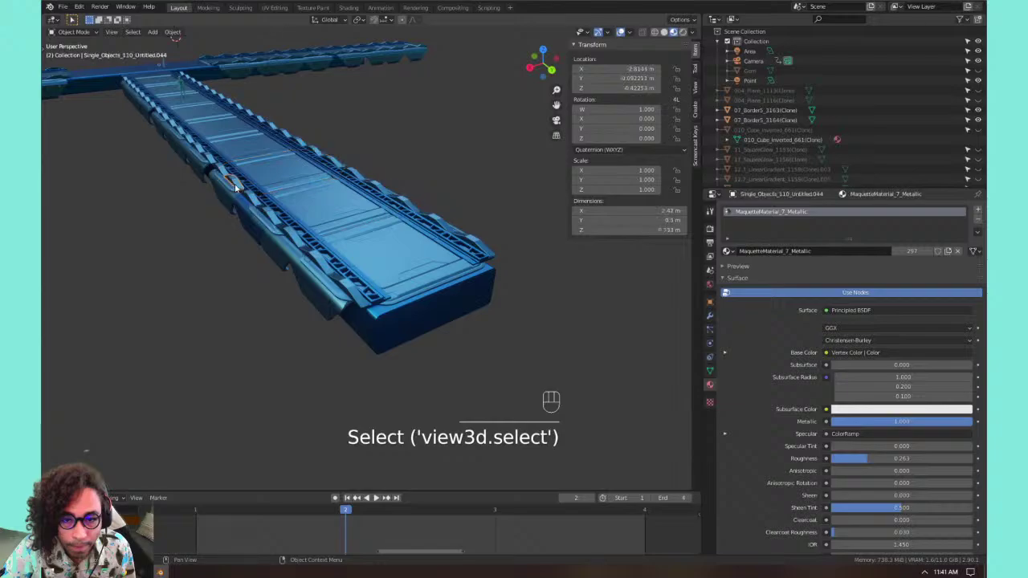
left_click(276, 149)
left_click(298, 174)
left_click(355, 202)
left_click(396, 241)
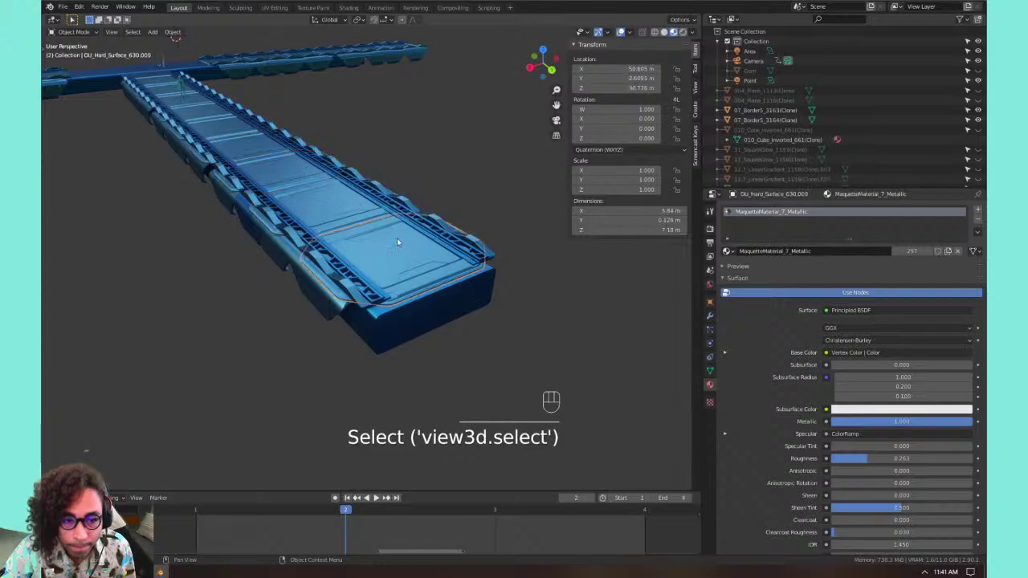
left_click(418, 263)
left_click(351, 216)
middle_click_drag(249, 69, 367, 164, "shift")
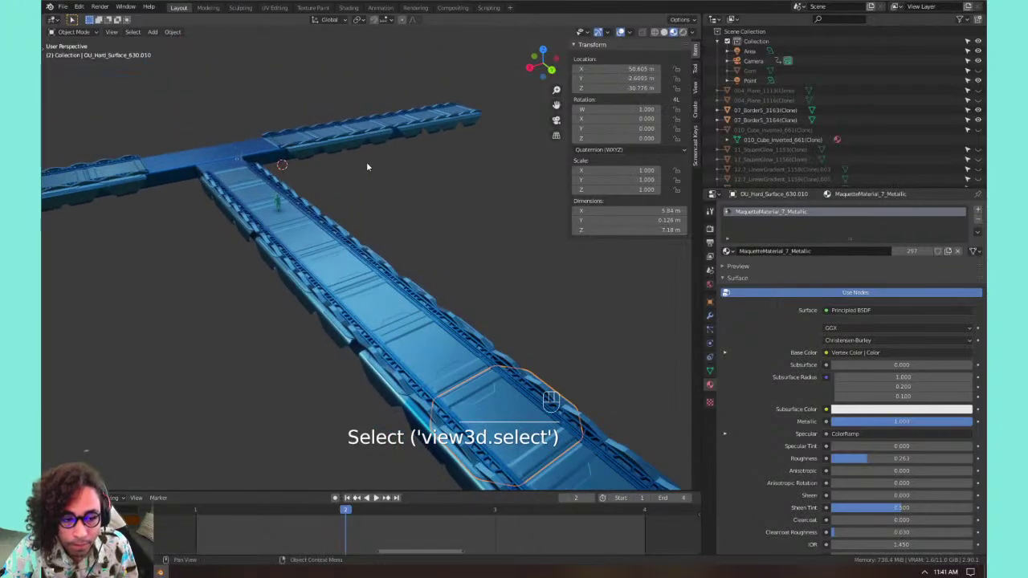
Undo the recent individual selections until all linked walkway panels are selected again.
key("ctrl+z")
key("ctrl+z")
key("ctrl+z")
key("ctrl+z")
key("ctrl+z")
key("ctrl+z")
key("ctrl+z")
key("ctrl+z")
key("ctrl+z")
key("ctrl+z")
key("ctrl+z")
key("ctrl+z")
key("ctrl+z")
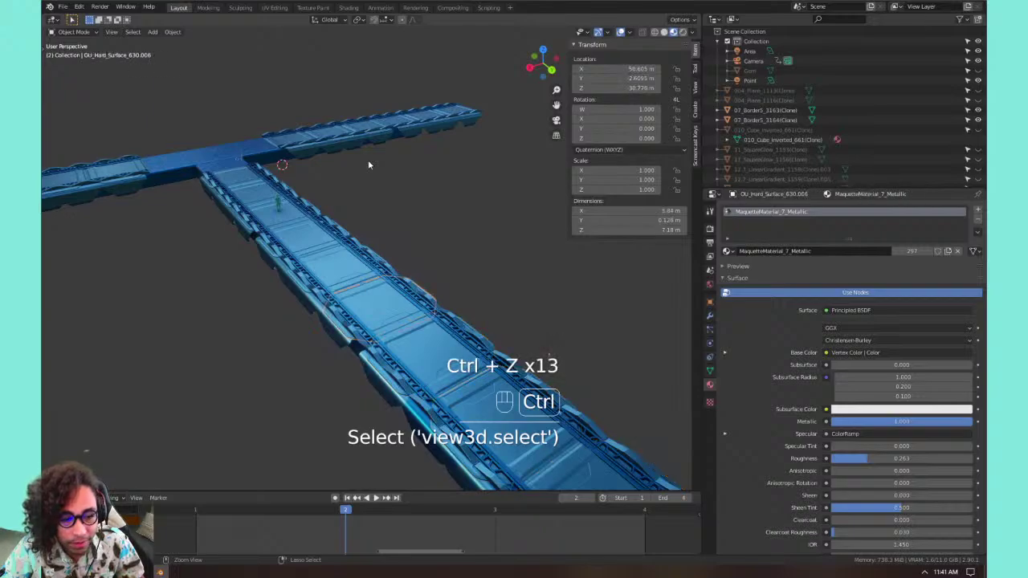
key("ctrl+z")
key("ctrl+z")
key("ctrl+z")
key("ctrl+z")
key("ctrl+z")
key("ctrl+z")
key("ctrl+z")
key("ctrl+z")
key("ctrl+z")
key("ctrl+z")
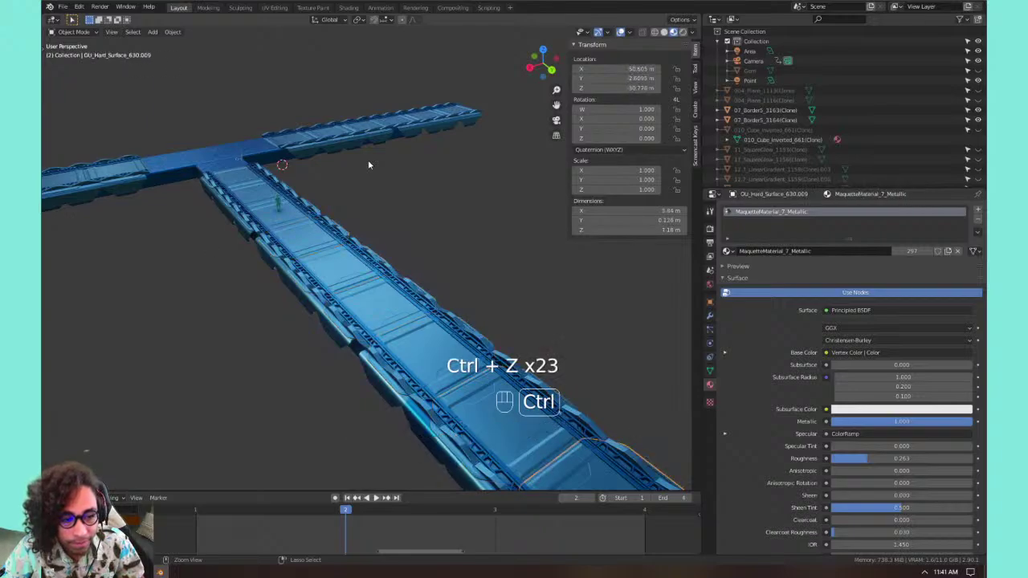
key("ctrl+z")
key("ctrl+z")
key("ctrl+z")
key("ctrl+z")
key("ctrl+z")
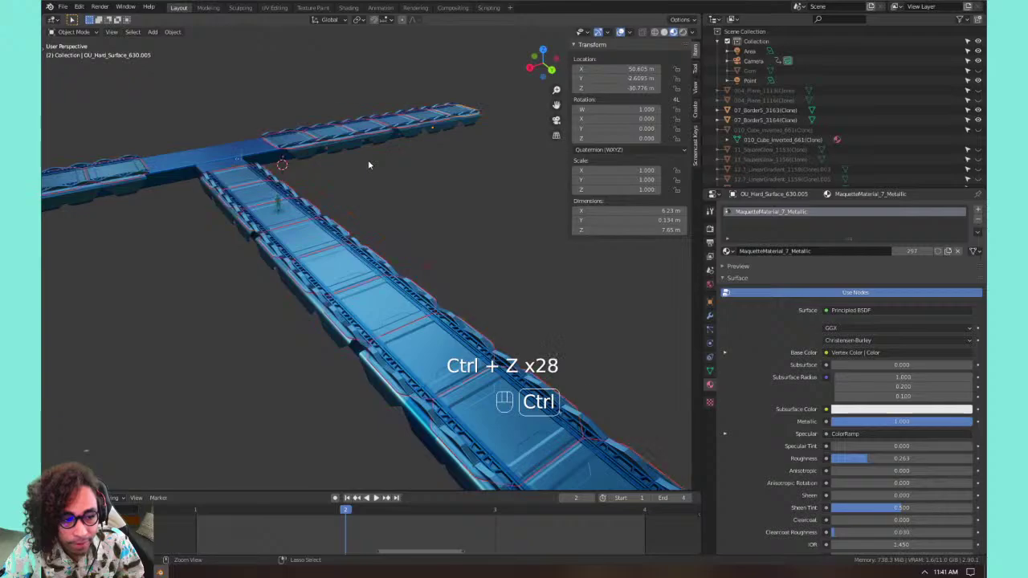
Try setting the origin of all linked walkway panels to Center of Mass (Volume), and undo it.
scroll(369, 163, "down", 3)
middle_click_drag(421, 183, 319, 210, "shift")
right_click(307, 261)
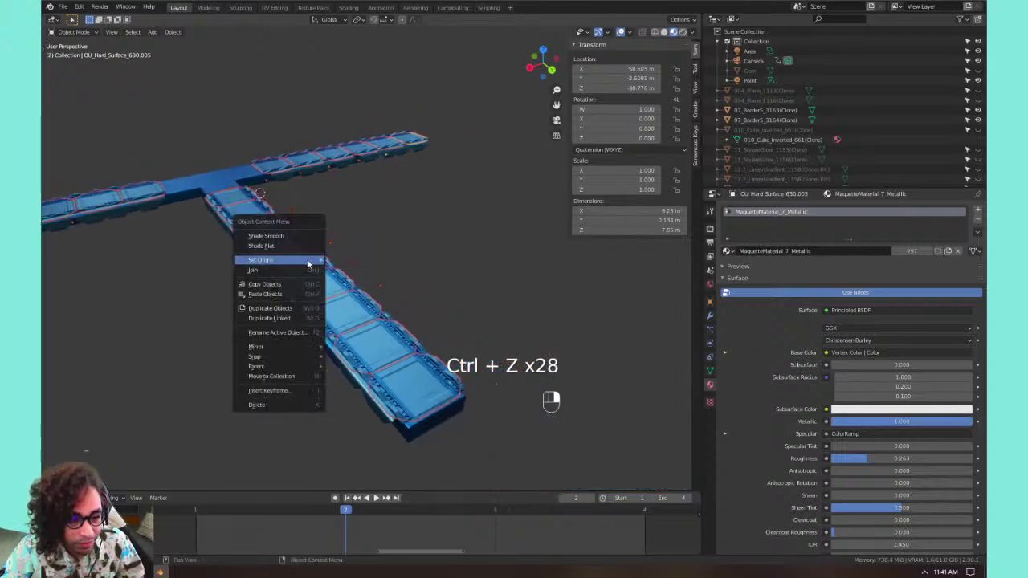
mouse_move(308, 261)
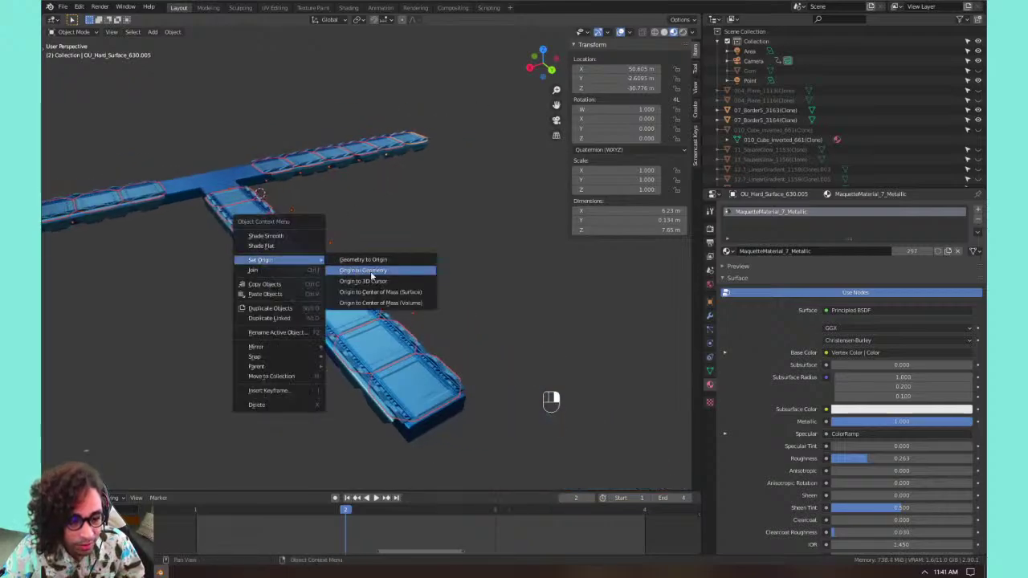
left_click(424, 303)
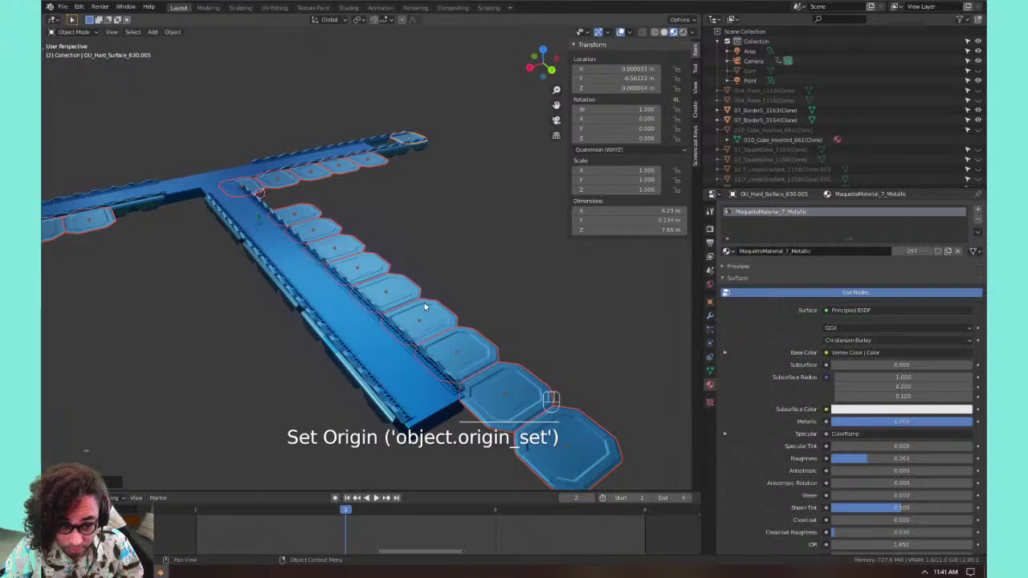
key("ctrl+z")
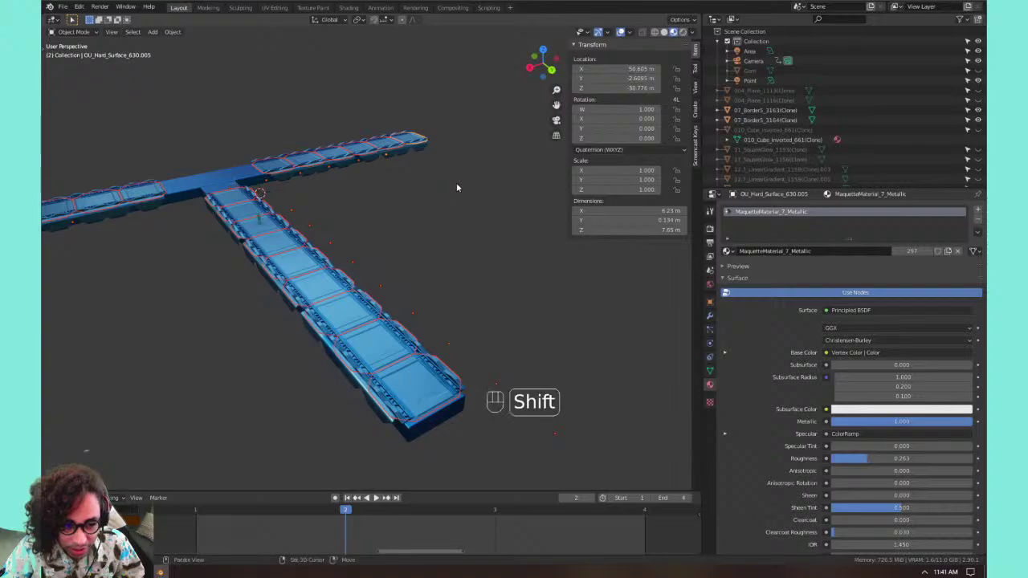
Try to apply all transforms to the selected linked walkway panels, and pick the small piece at the far walkway's tip.
key("shift+a")
key("ctrl+a")
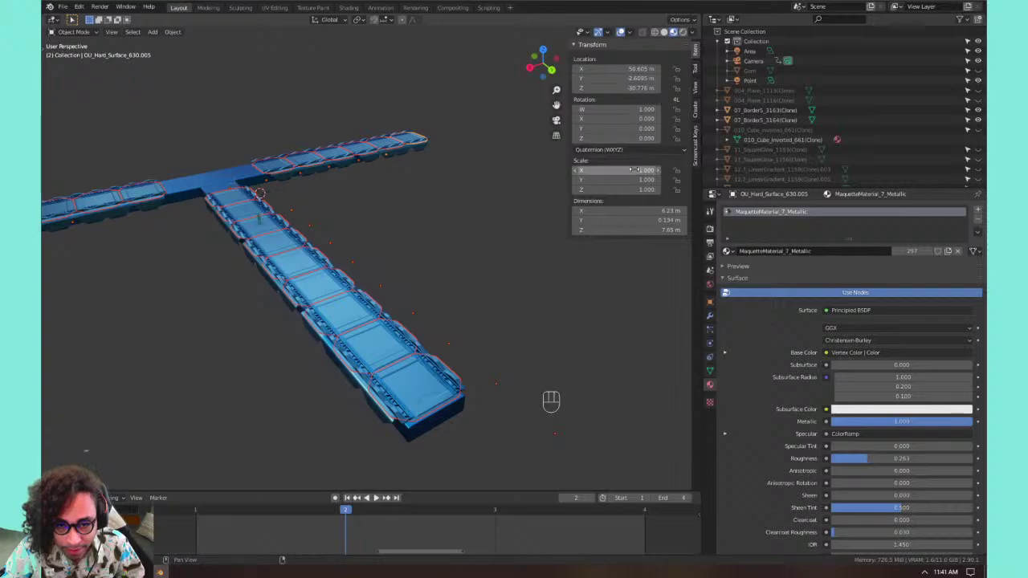
key("ctrl+a")
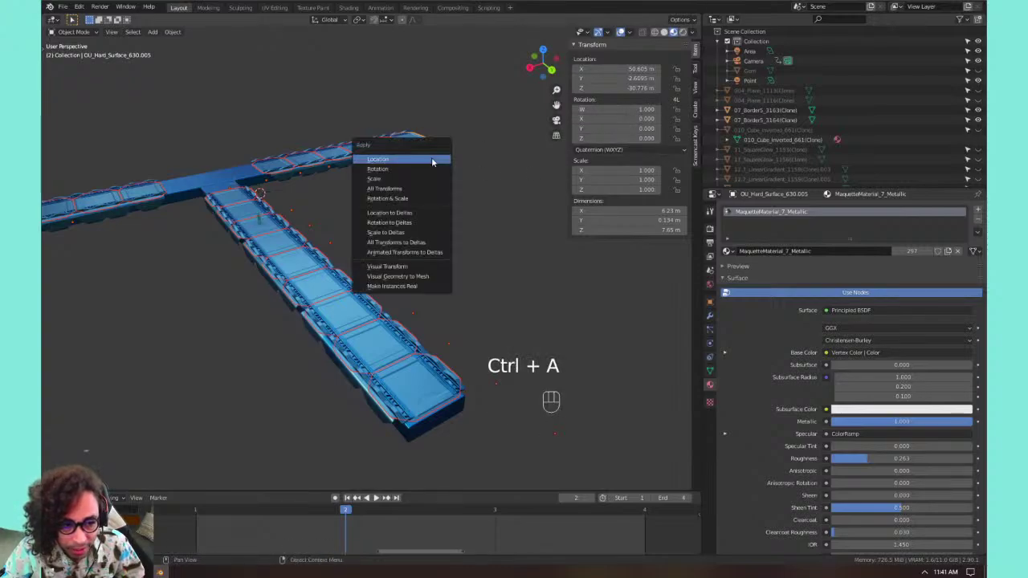
left_click(418, 188)
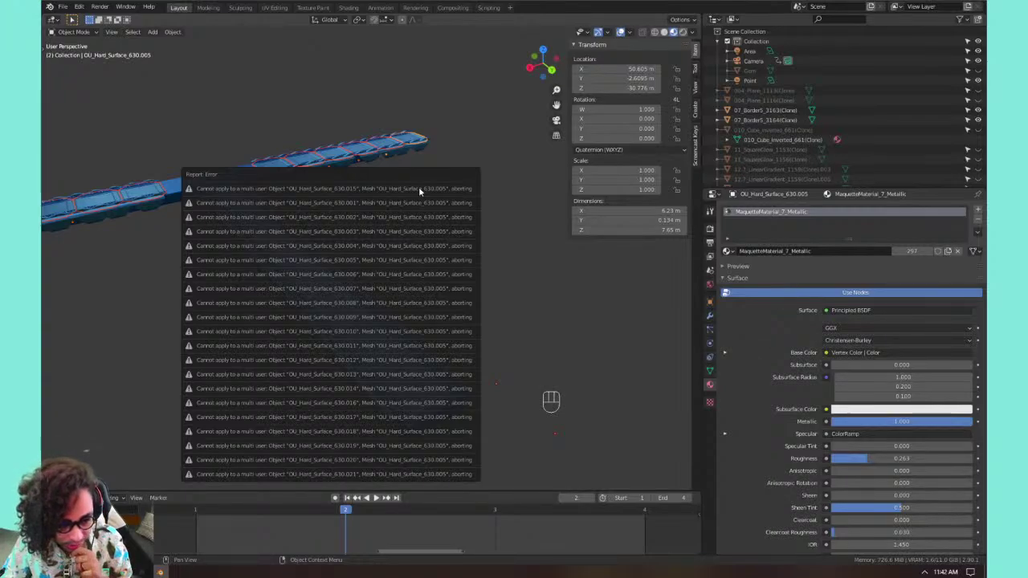
left_click(408, 141)
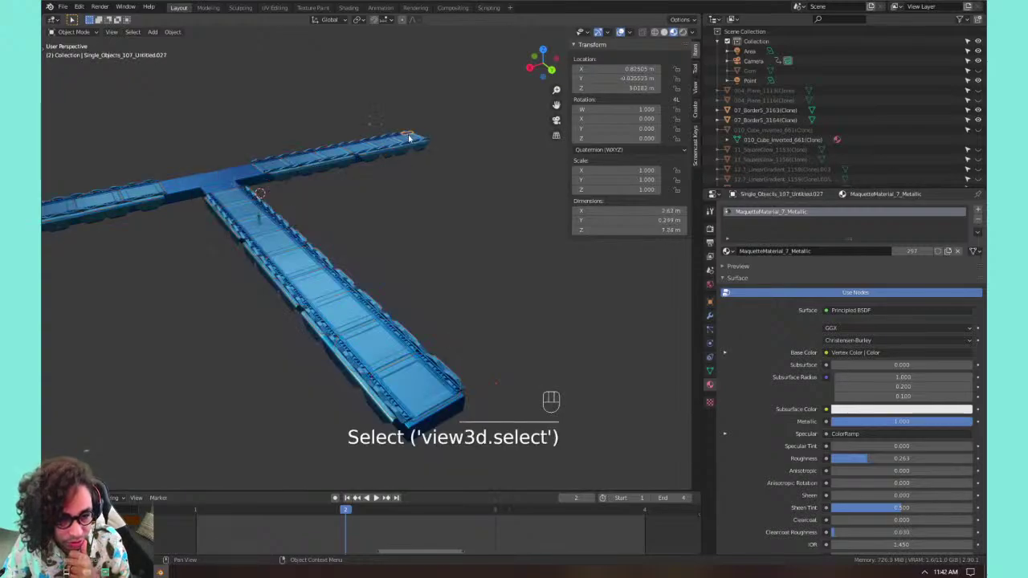
Try setting the origin of the floor panel at the far walkway's tip to Center of Mass (Volume), and undo it.
key("KP_Decimal")
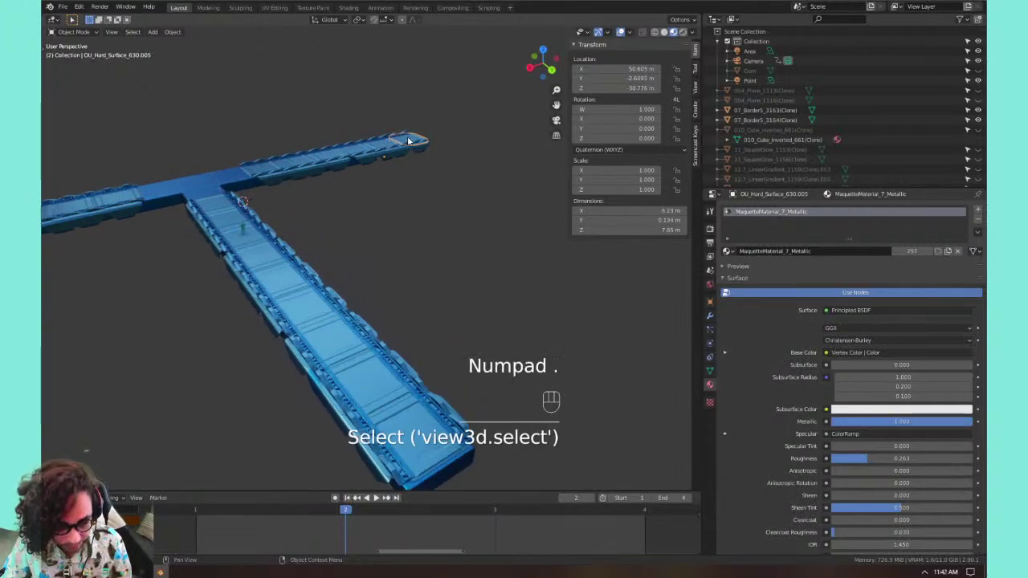
scroll(393, 215, "down", 6)
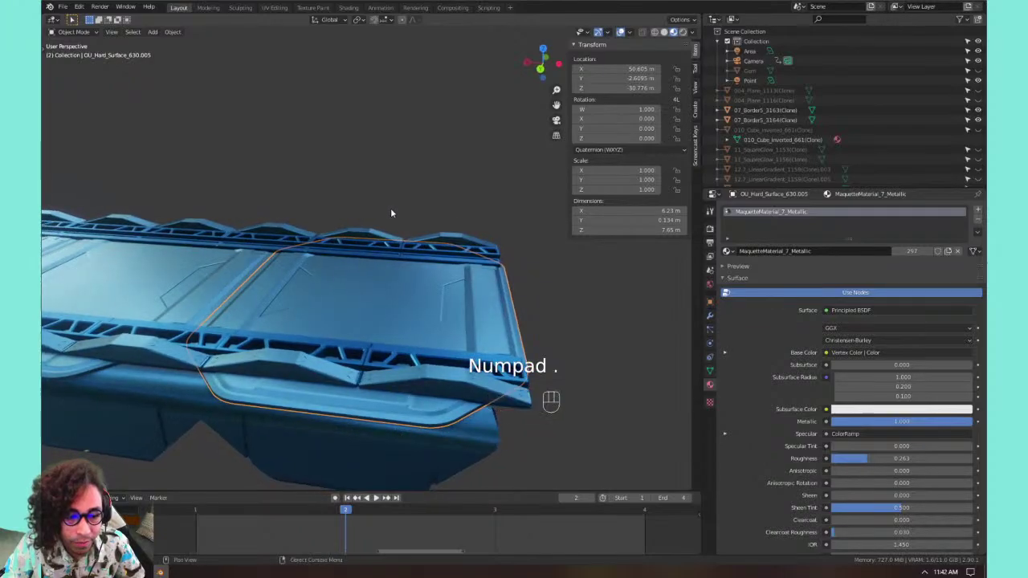
middle_click_drag(396, 257, 291, 246)
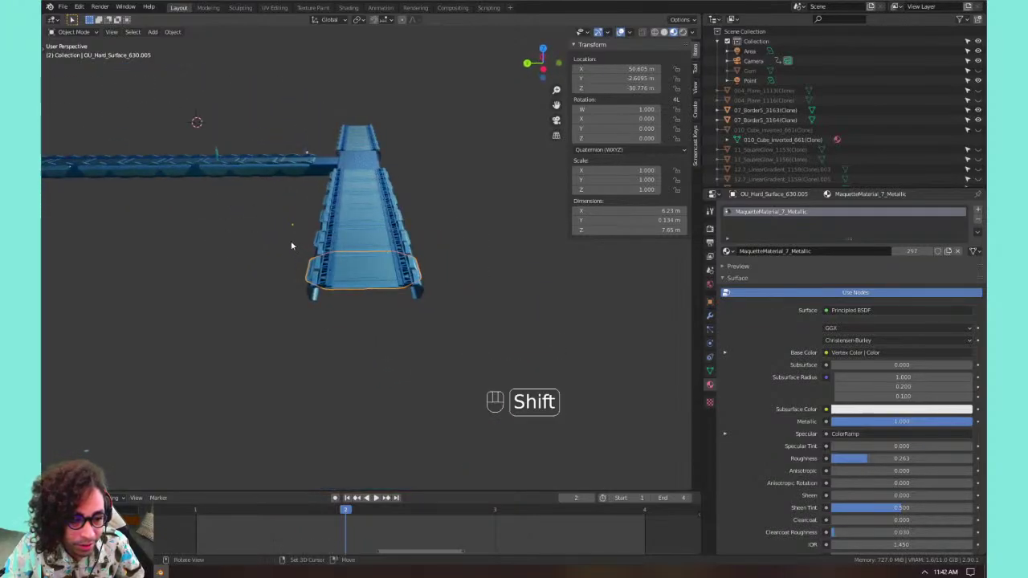
right_click(376, 273)
mouse_move(378, 270)
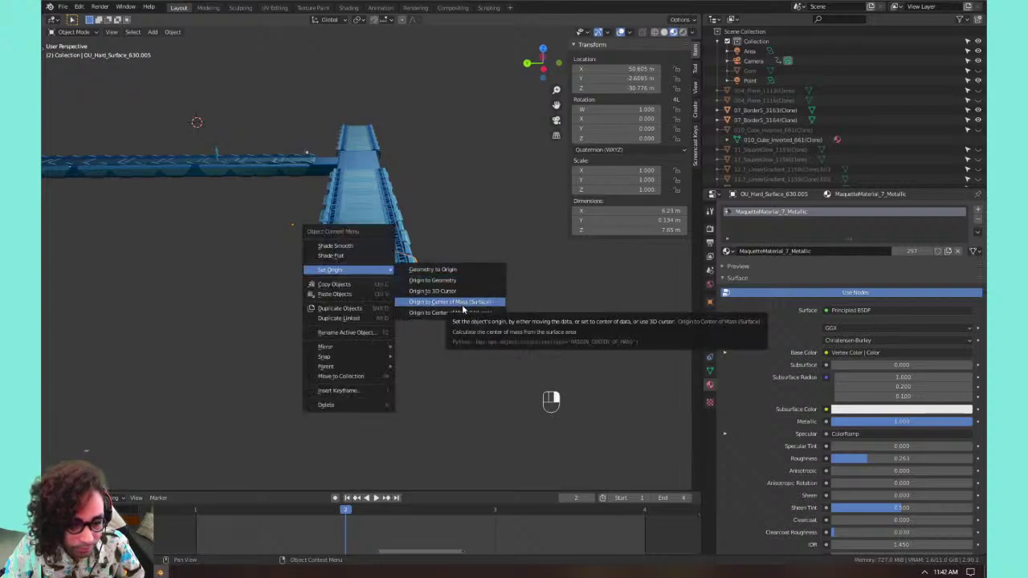
left_click(462, 305)
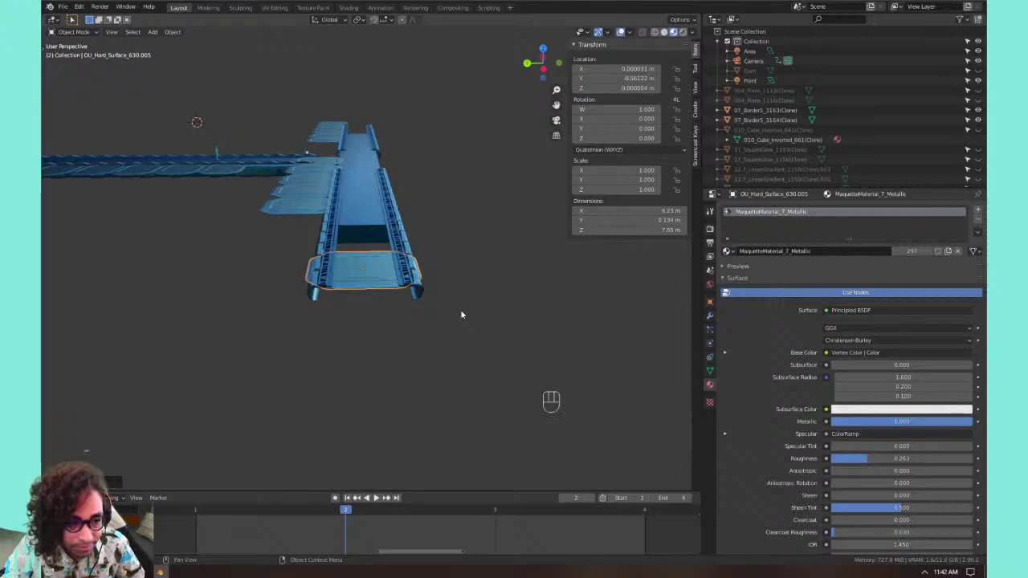
key("ctrl+z")
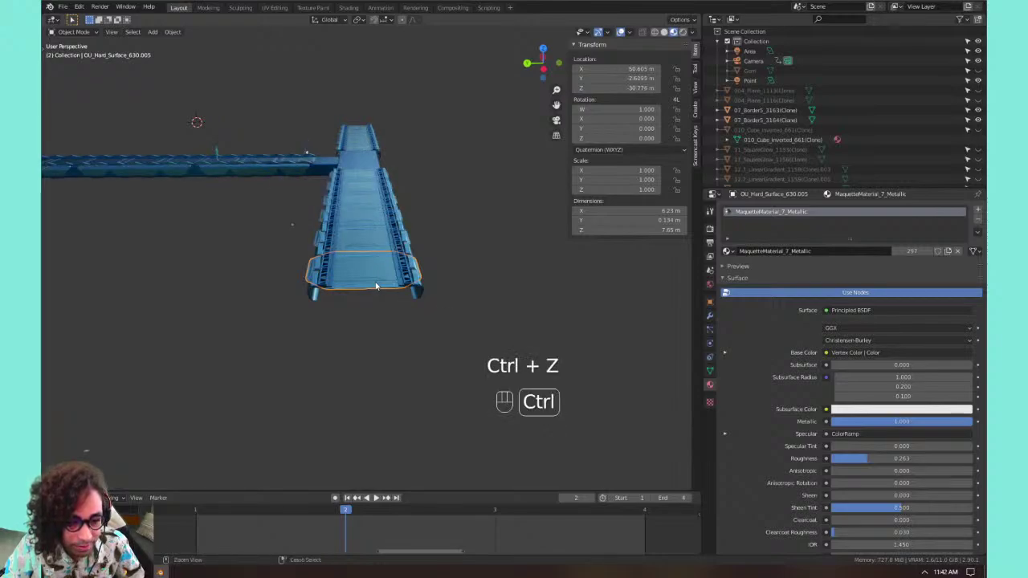
Try setting the tip panel's origin to Center of Mass (Surface), and undo it.
right_click(373, 276)
mouse_move(373, 274)
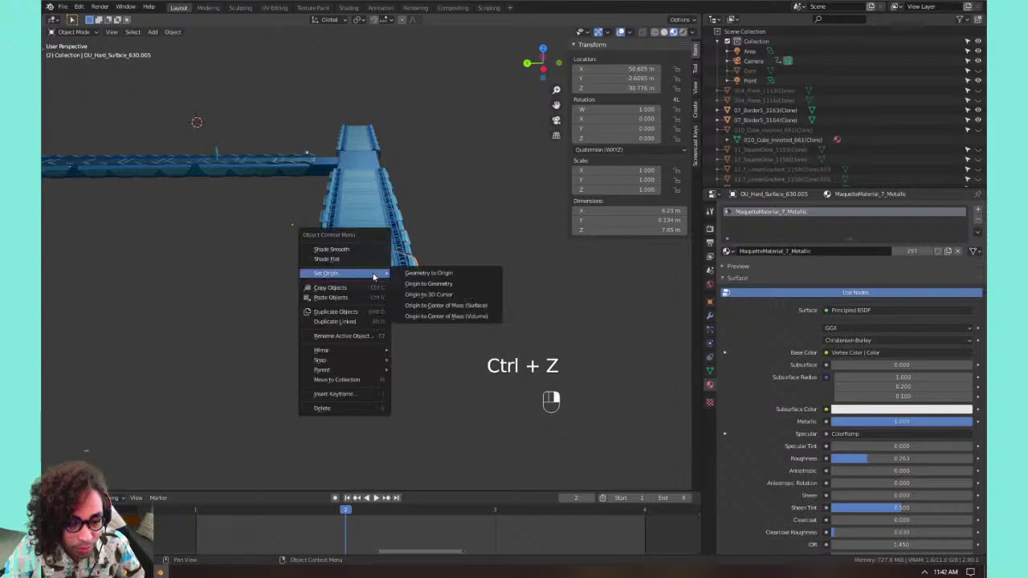
left_click(429, 306)
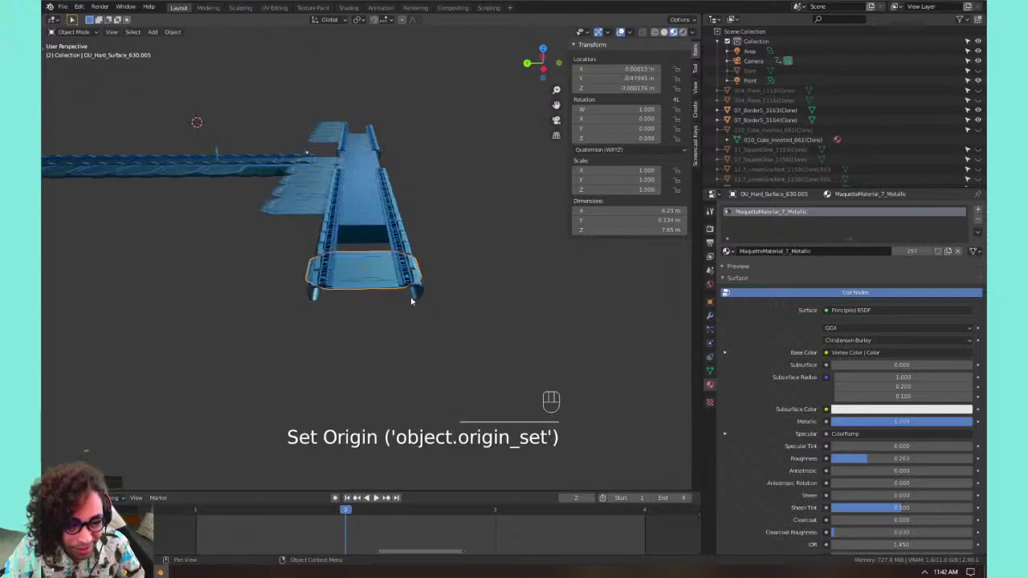
key("ctrl+z")
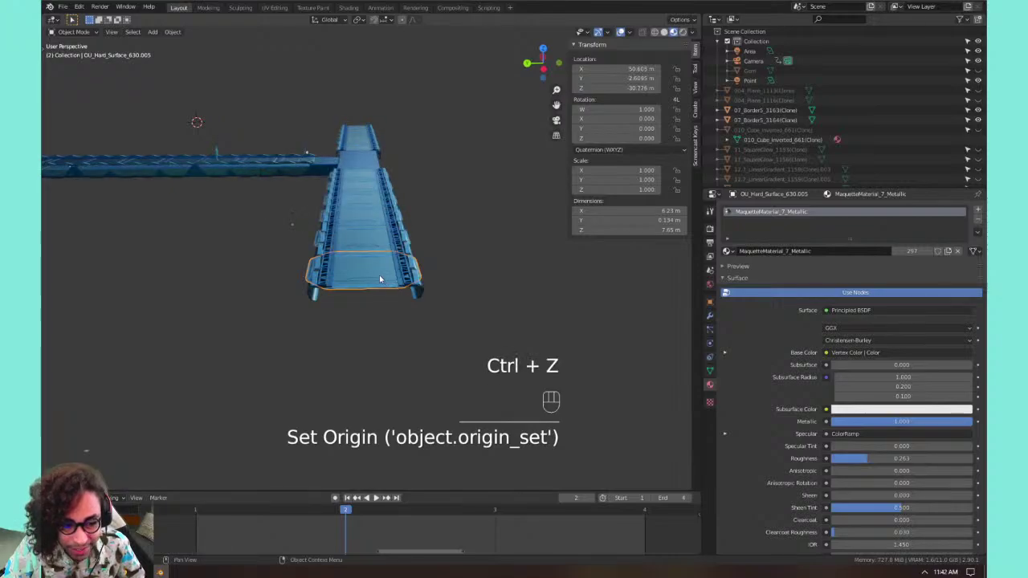
Try moving the tip panel's geometry to its origin, and undo it.
right_click(380, 275)
mouse_move(379, 274)
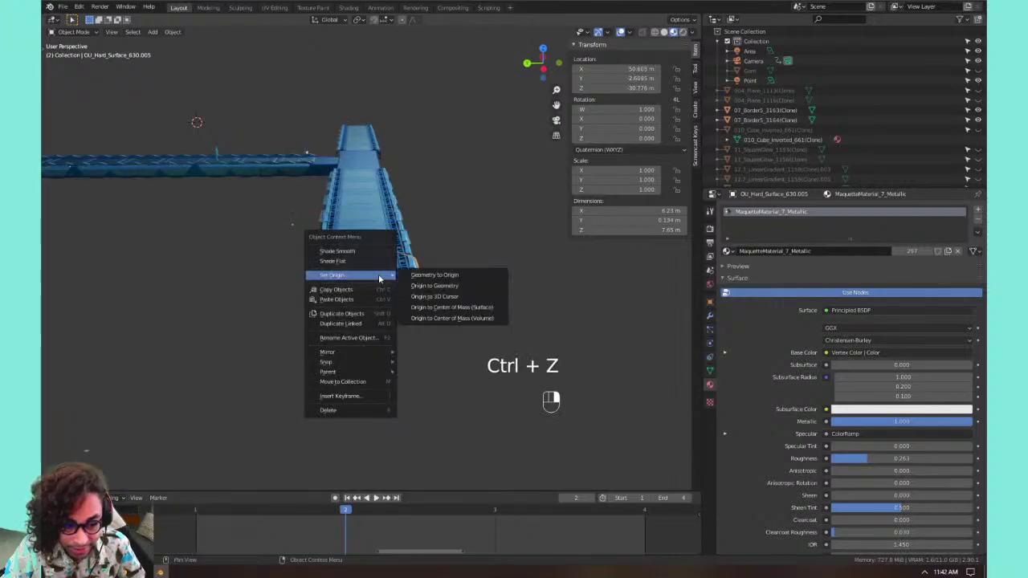
left_click(445, 278)
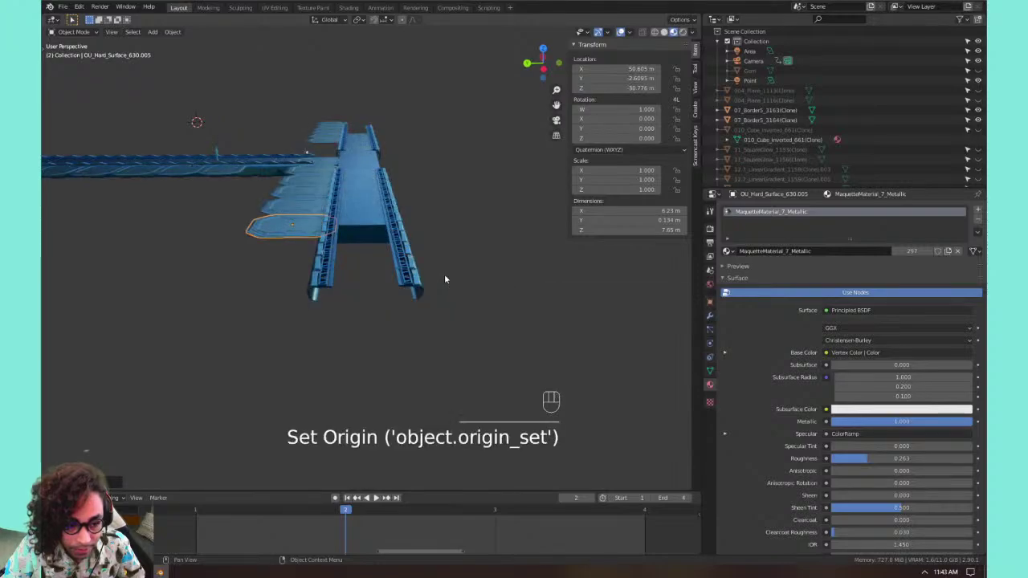
key("ctrl+z")
Set the origin of the floor panel at the walkway's tip to Center of Mass (Volume).
right_click(389, 266)
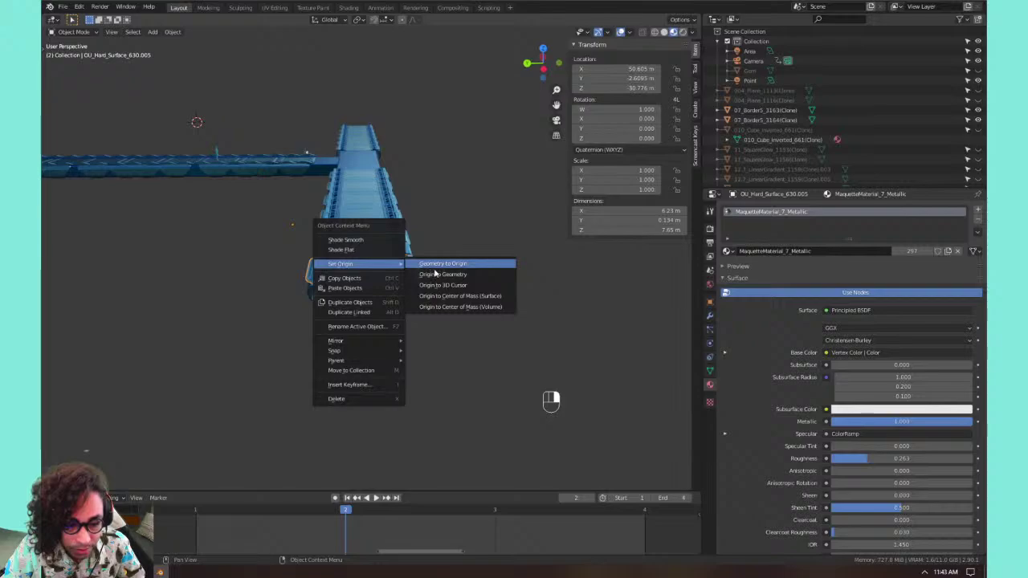
left_click(477, 306)
Select the displaced floor panels in the two rows alongside the cross walkway, leaving out the correctly placed tip panel.
middle_click_drag(472, 298, 403, 221)
scroll(403, 221, "down", 4)
middle_click_drag(232, 230, 514, 203, "shift")
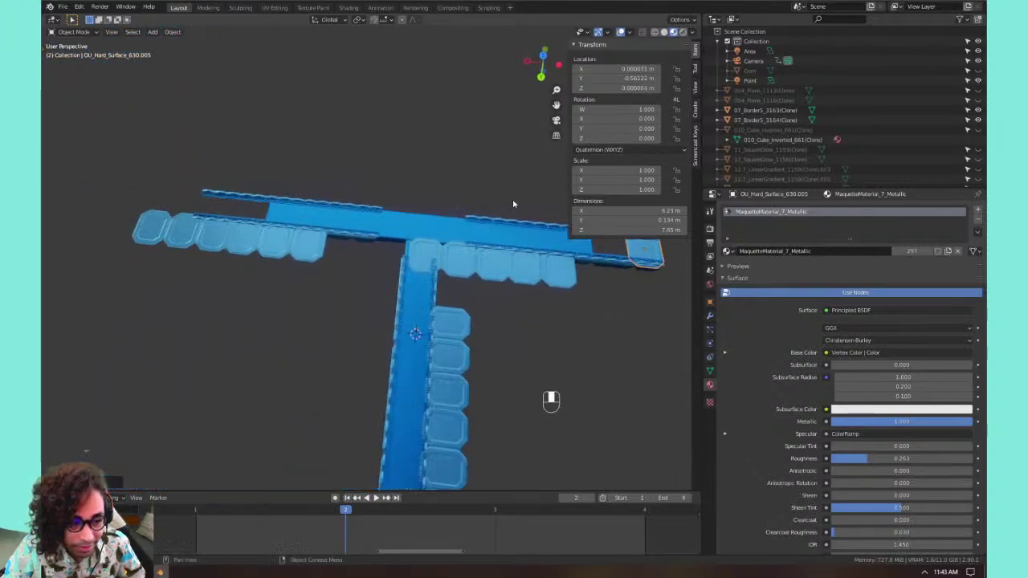
scroll(515, 203, "down", 1)
scroll(514, 304, "up", 1)
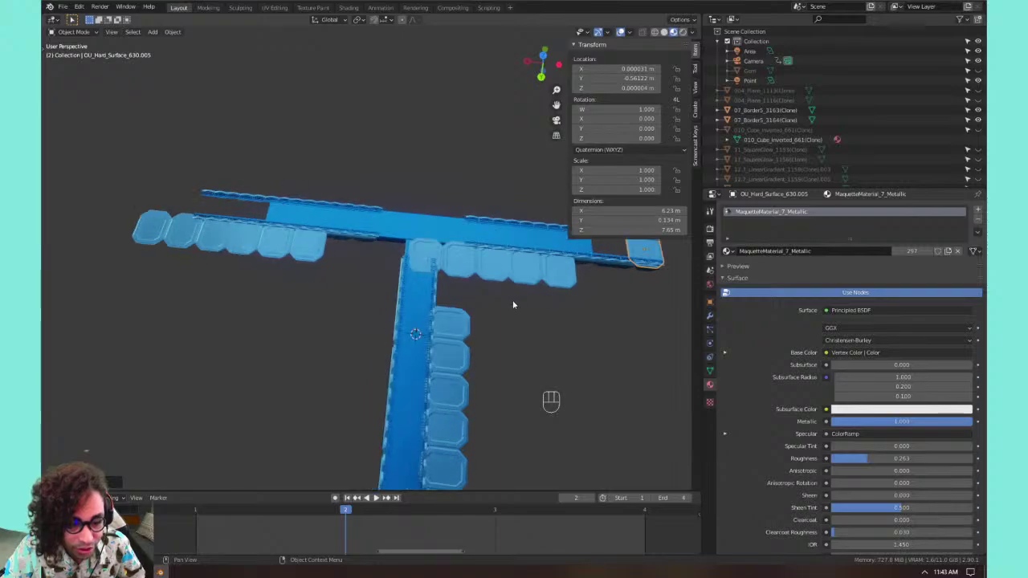
left_click(557, 271, "shift")
left_click(428, 253, "shift")
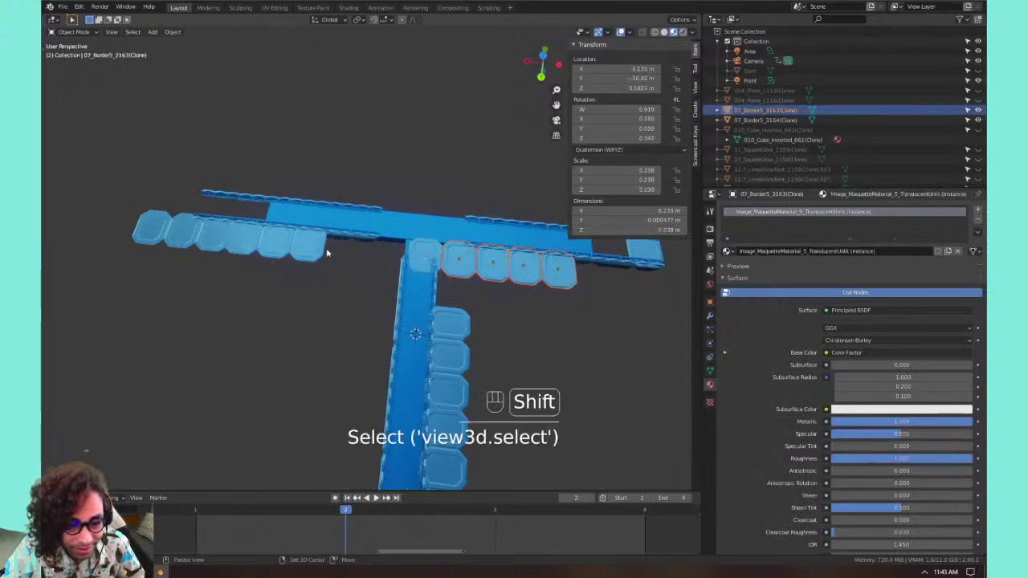
left_click(318, 251, "shift")
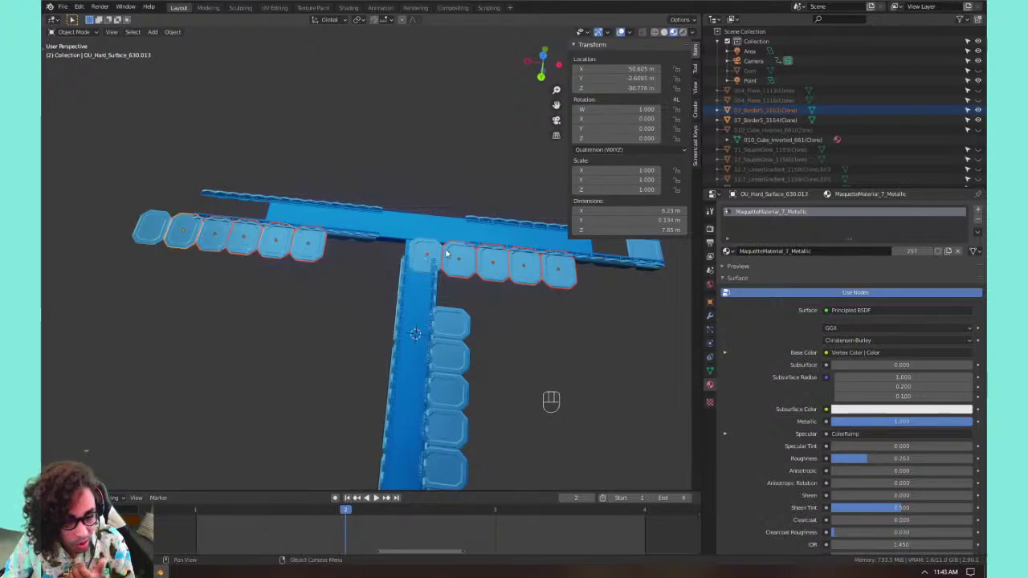
left_click(146, 233, "shift")
Split the 3D viewport in two and show a top view in the new half, with its sidebar, overlays and gizmos hidden.
middle_click_drag(390, 253, 378, 298)
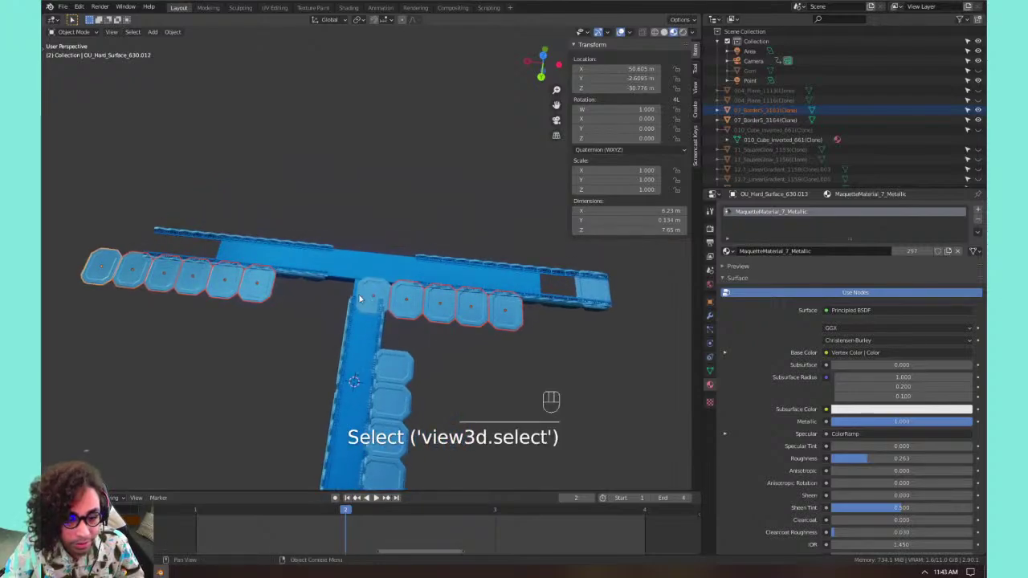
key("KP_1")
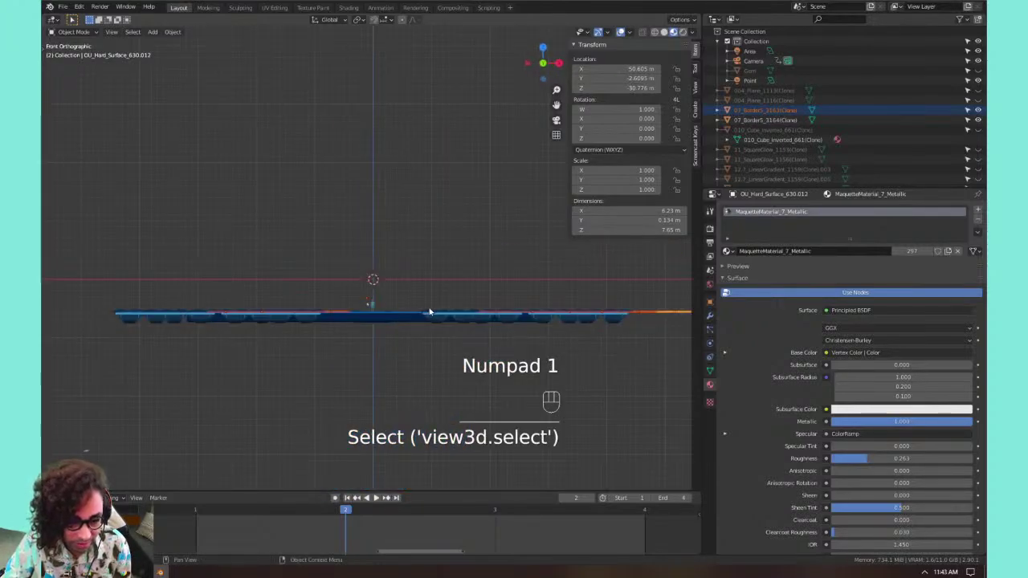
middle_click_drag(430, 311, 427, 341, "shift")
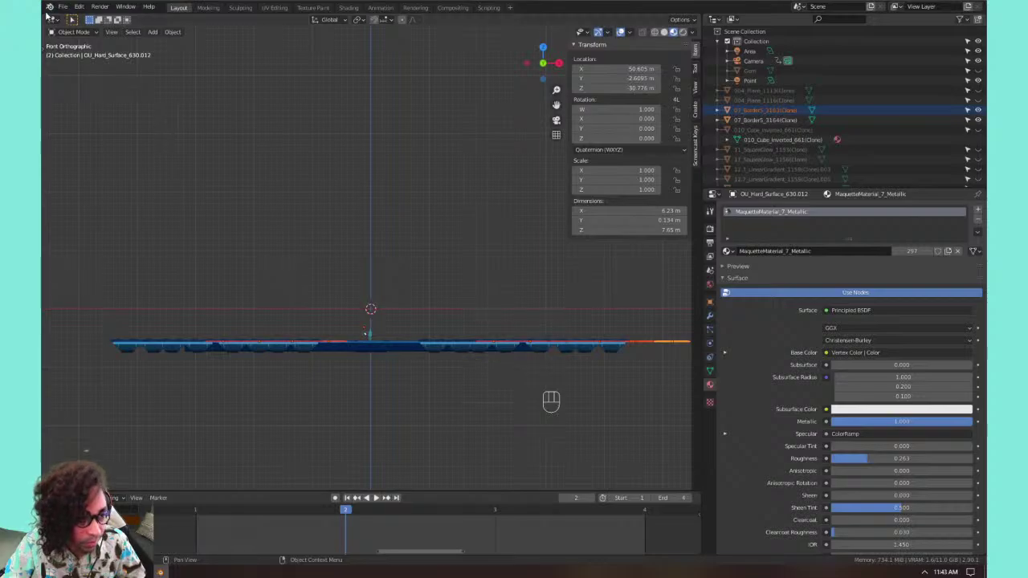
left_click_drag(44, 17, 354, 104)
middle_click_drag(129, 201, 200, 330, "shift")
key("KP_7")
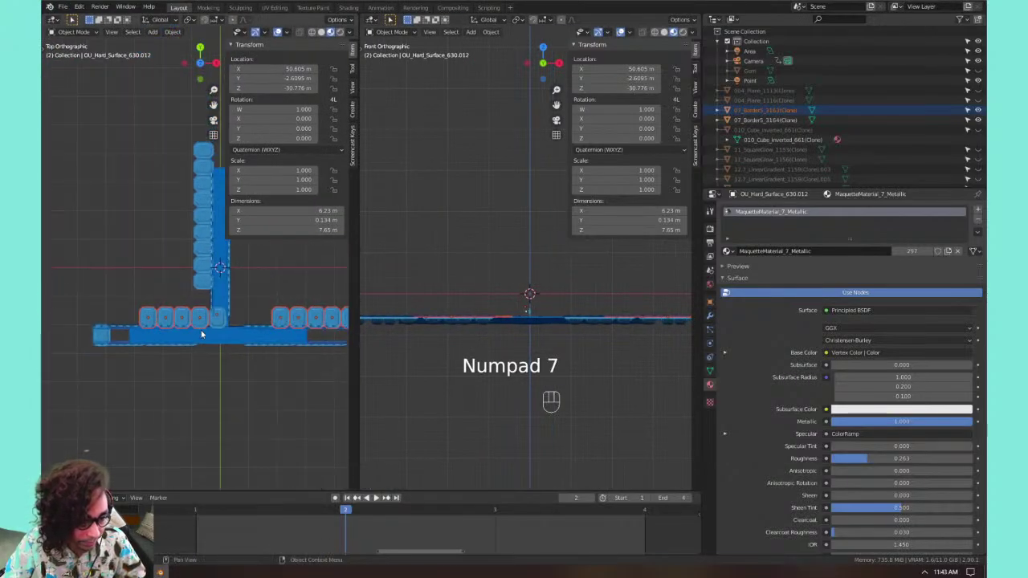
key("n")
left_click(275, 32)
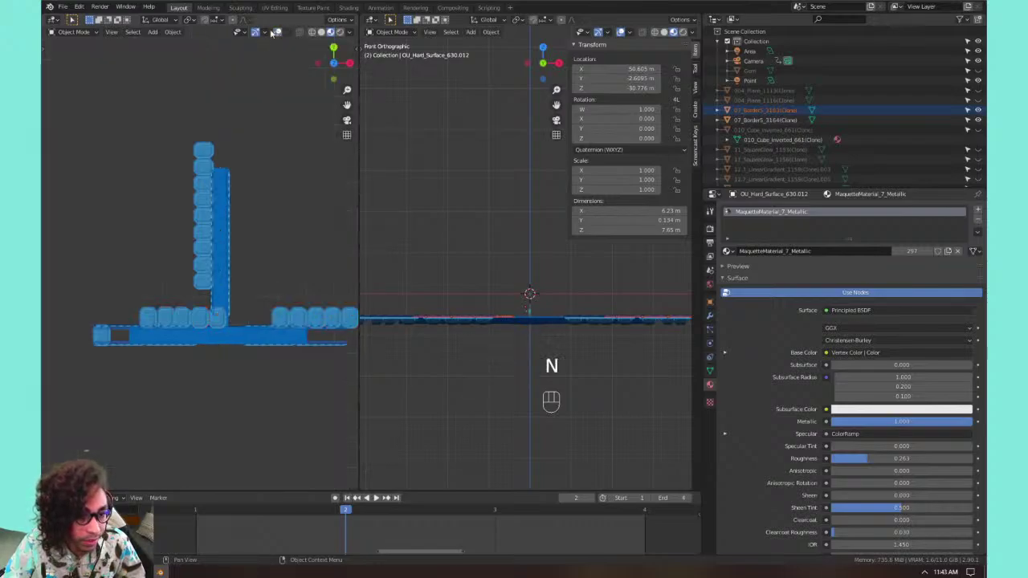
left_click(256, 33)
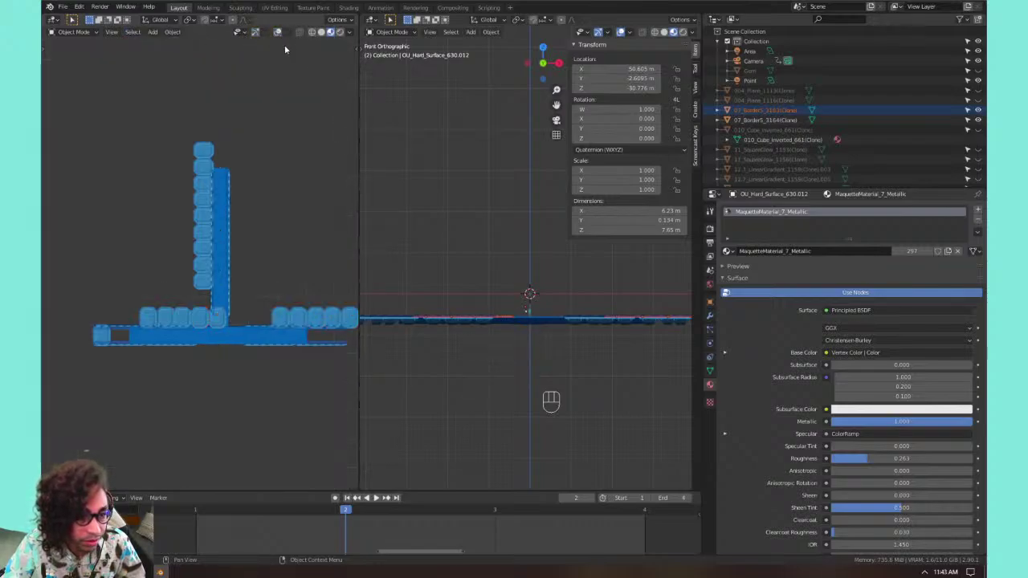
middle_click_drag(290, 140, 254, 135, "shift")
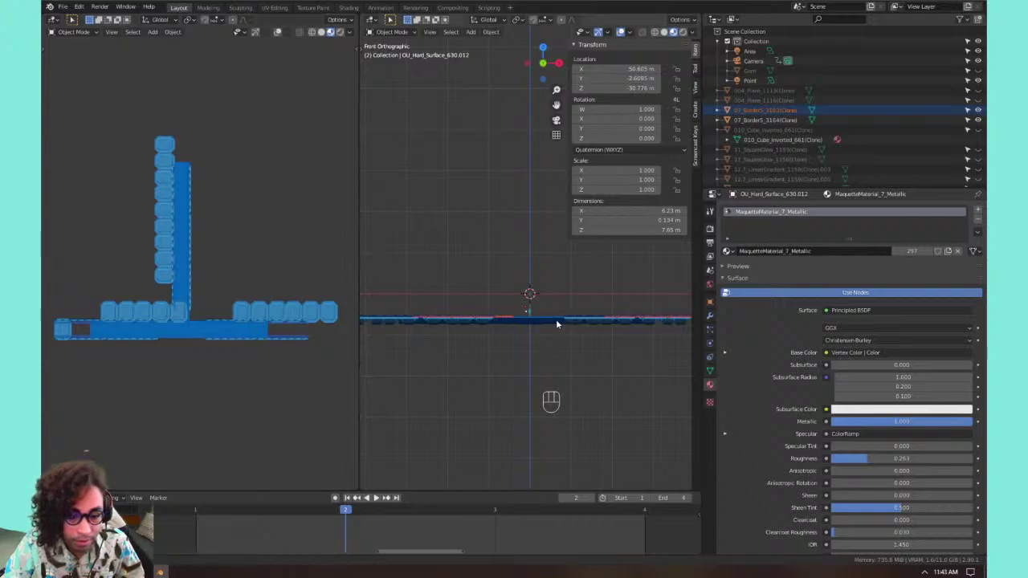
Orbit the second viewport to a perspective view of the walkways, hide its sidebar and widen it by narrowing the top view.
middle_click_drag(555, 323, 584, 327)
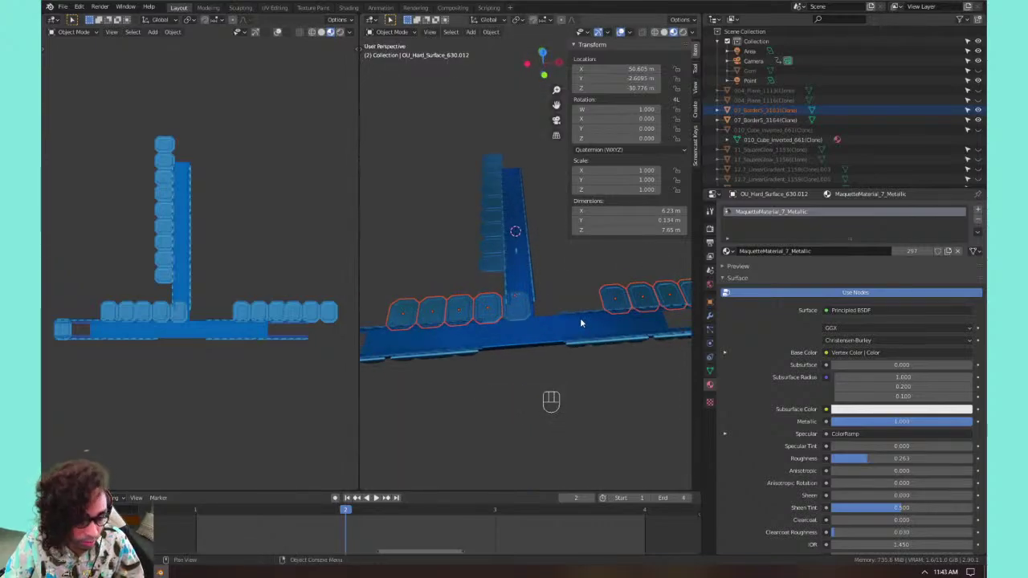
key("n")
middle_click_drag(571, 289, 557, 300)
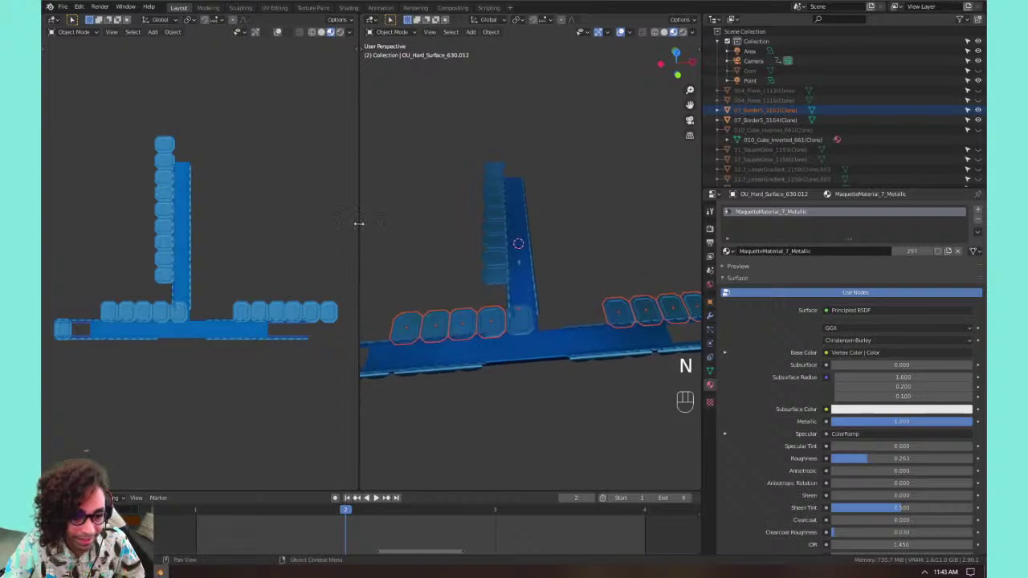
left_click_drag(358, 222, 298, 221)
middle_click_drag(523, 298, 524, 289)
key("g")
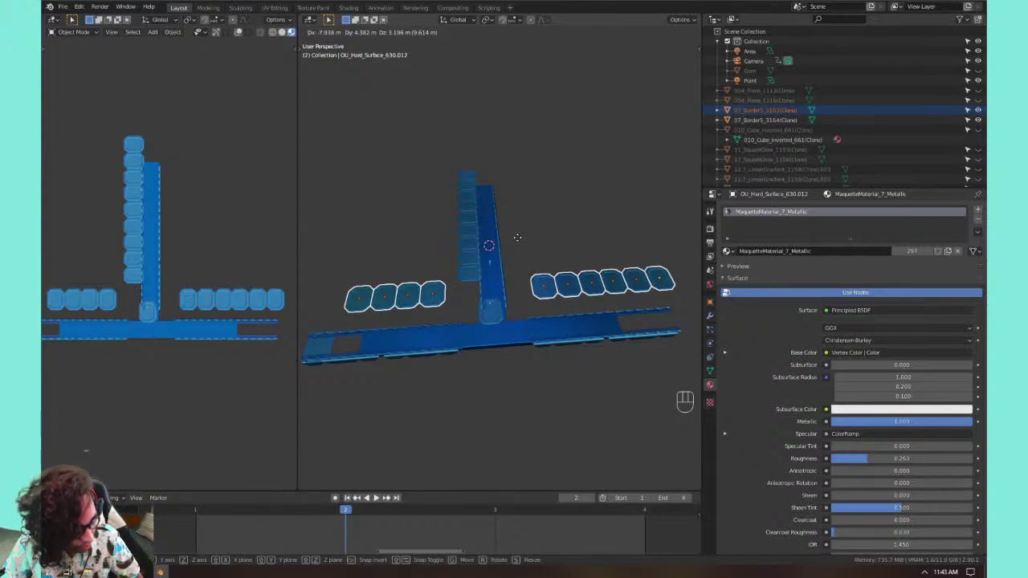
key("shift")
key("shift+z")
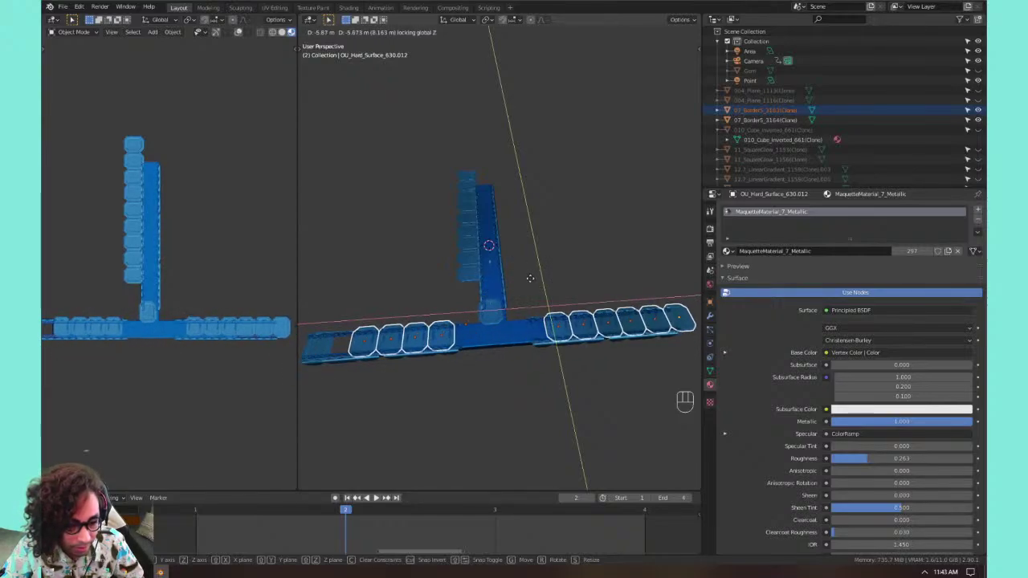
key("x")
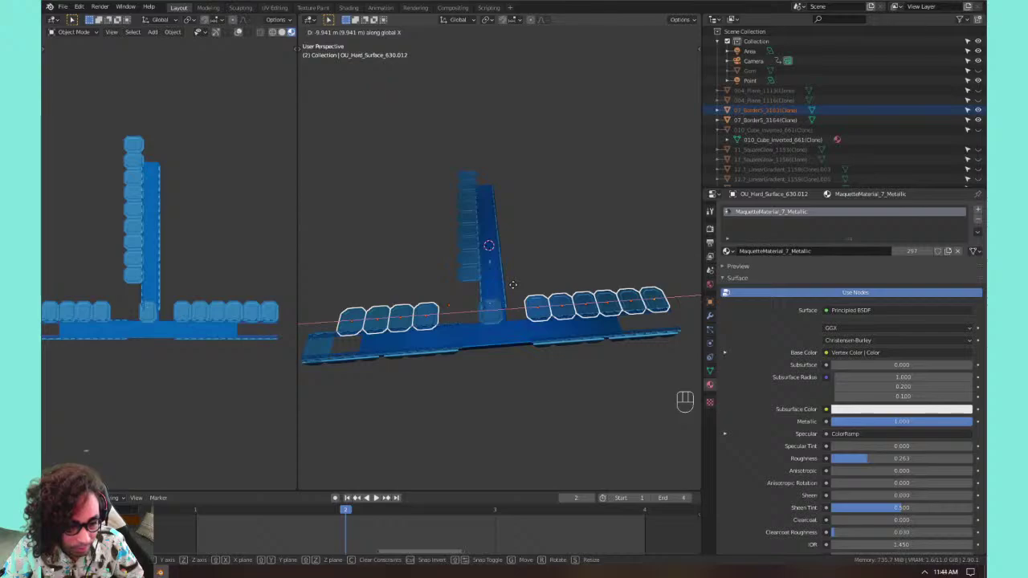
right_click(513, 284)
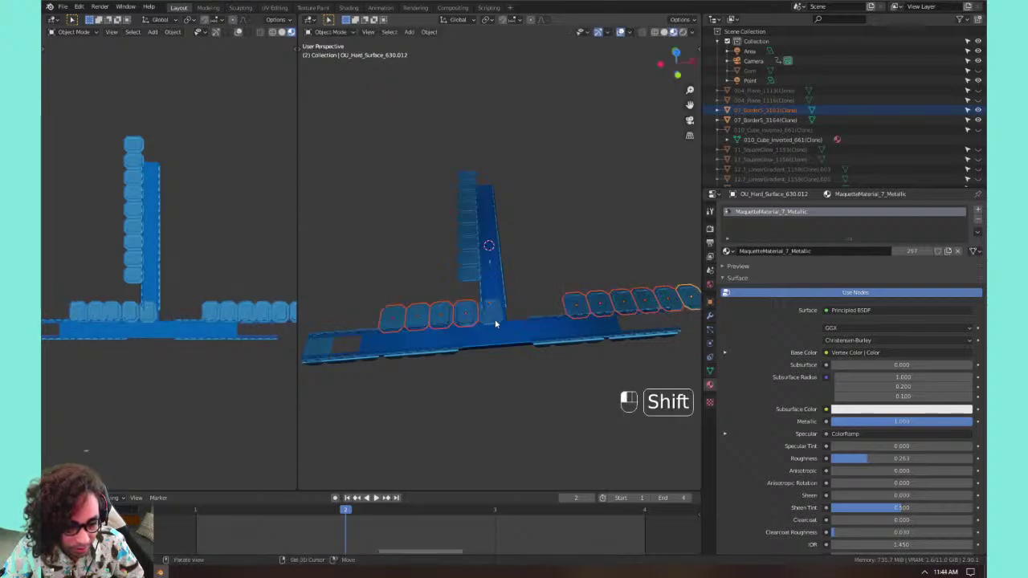
Add the displaced panel at the walkway junction to the selection and move all selected panels along the global X axis toward the tip panel.
left_click(522, 319, "shift")
key("g")
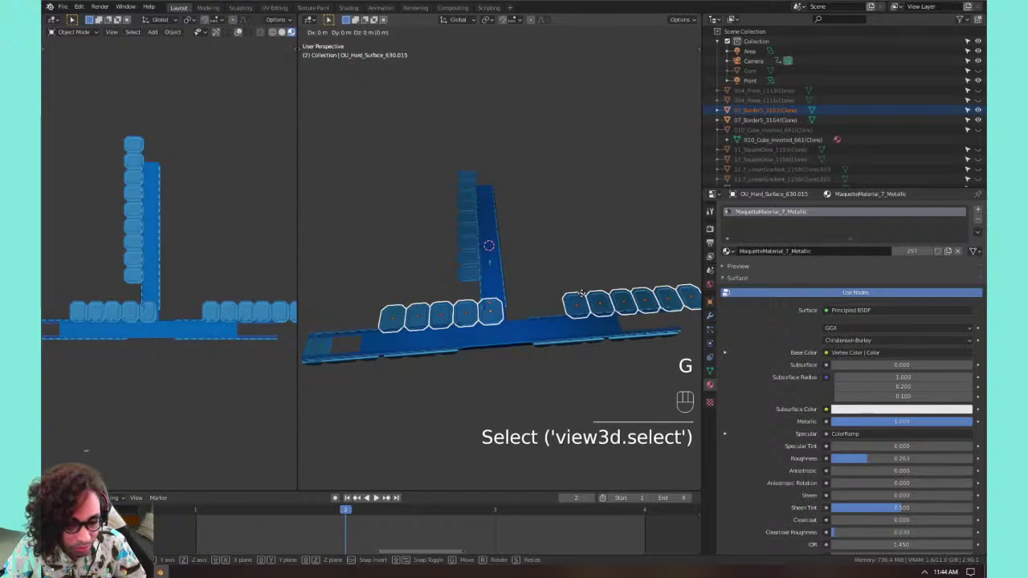
key("x")
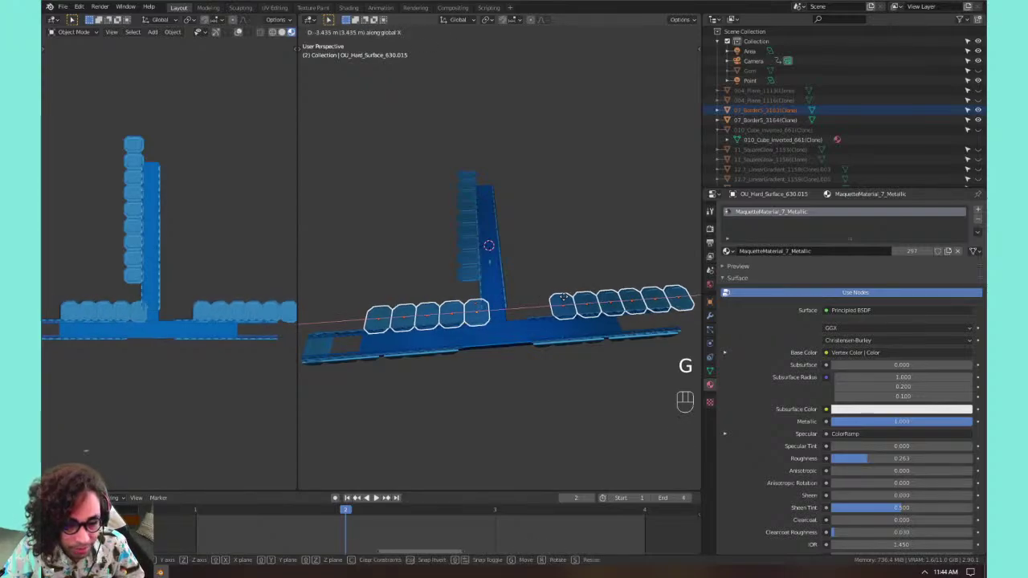
left_click(539, 308)
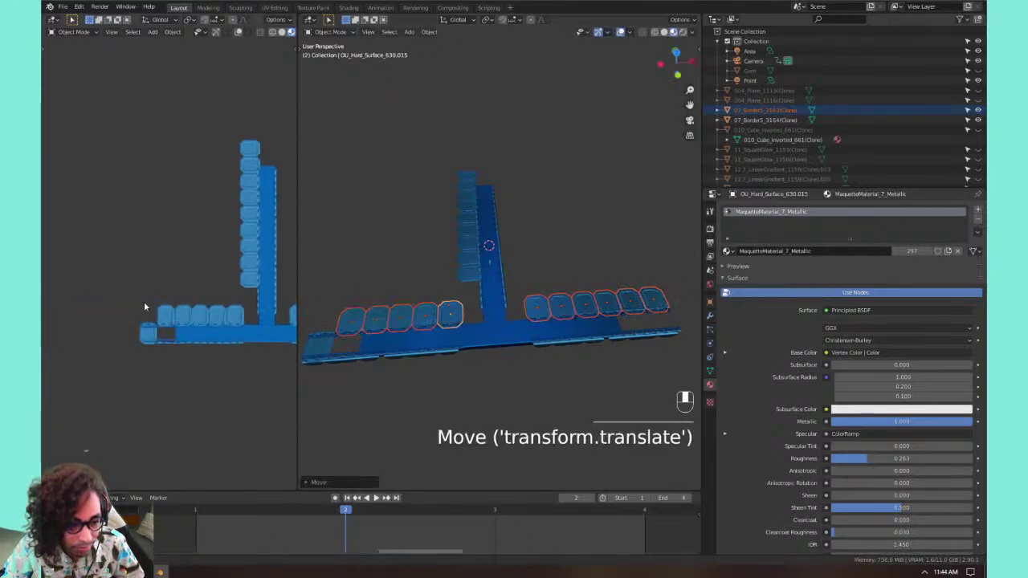
Examine close up in the top view how the tip panel and the displaced row line up with the walkway's side railing.
middle_click_drag(385, 324, 408, 318)
middle_click_drag(124, 282, 283, 290)
scroll(201, 324, "up", 2)
middle_click_drag(113, 344, 206, 333)
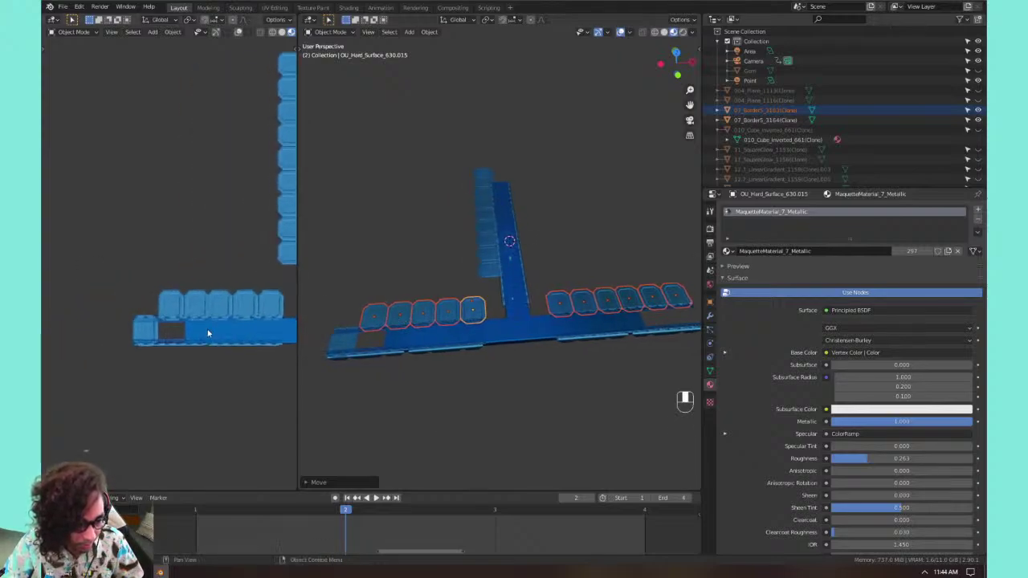
scroll(185, 333, "up", 6)
middle_click_drag(184, 395, 230, 224)
scroll(217, 241, "up", 7)
middle_click_drag(190, 284, 157, 234)
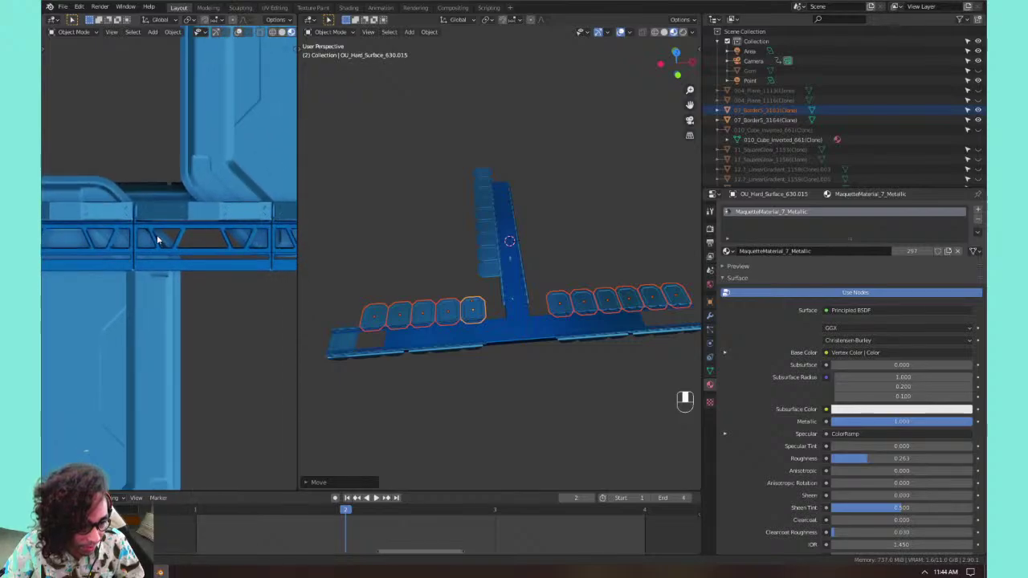
middle_click_drag(183, 341, 160, 283)
scroll(160, 282, "up", 3)
middle_click_drag(166, 373, 167, 228)
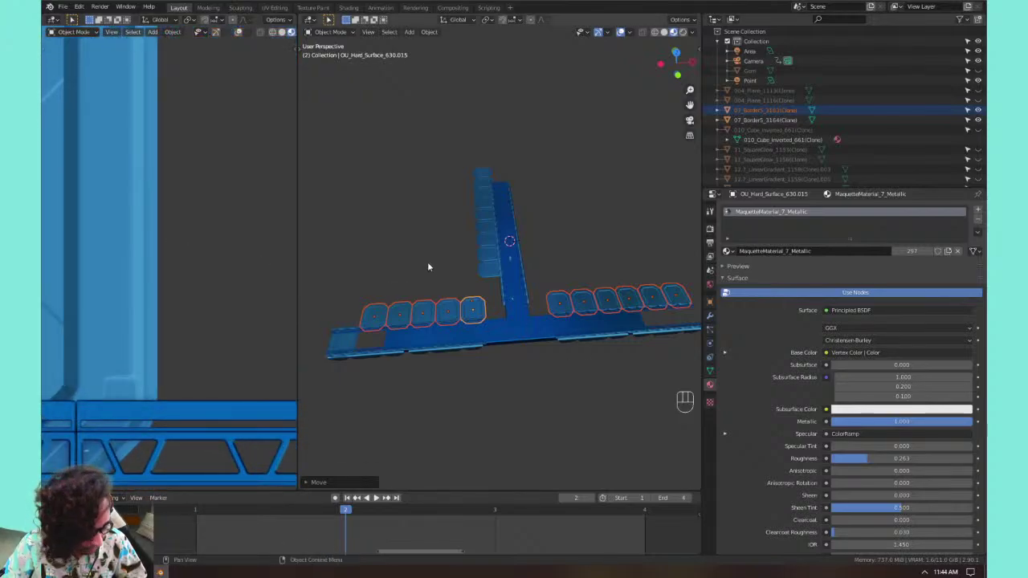
Move the selected displaced panels about -6.2 m along the global Y axis onto the cross walkway and check their fit in the top view.
key("g")
key("y")
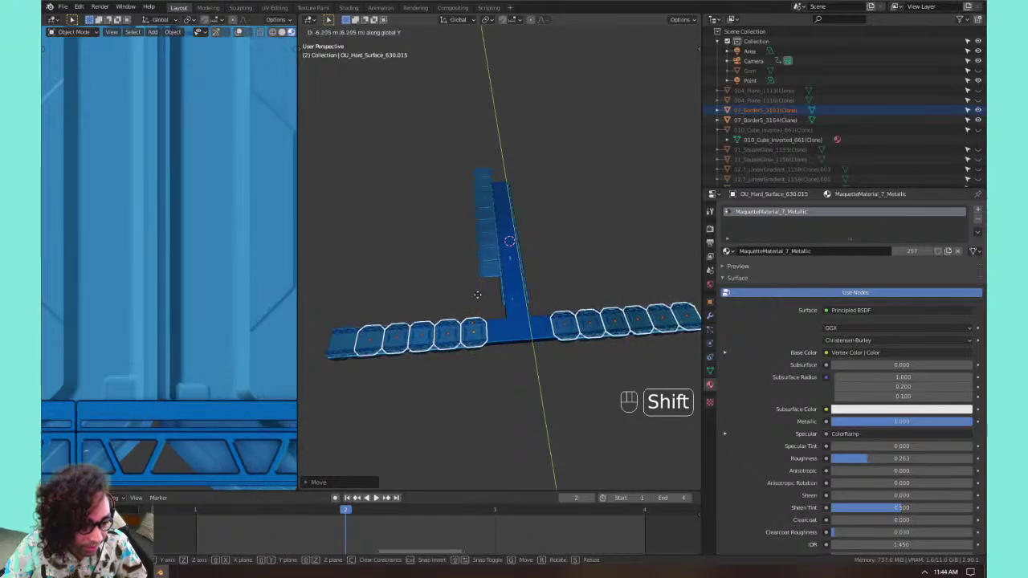
left_click(478, 295)
middle_click_drag(179, 431, 171, 261, "shift")
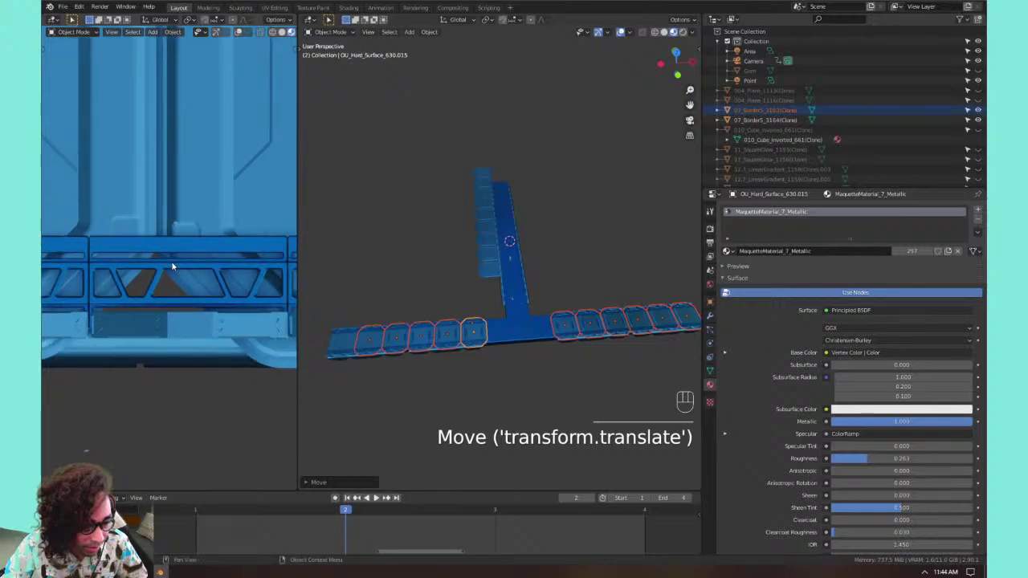
scroll(171, 261, "down", 1)
scroll(213, 348, "down", 1)
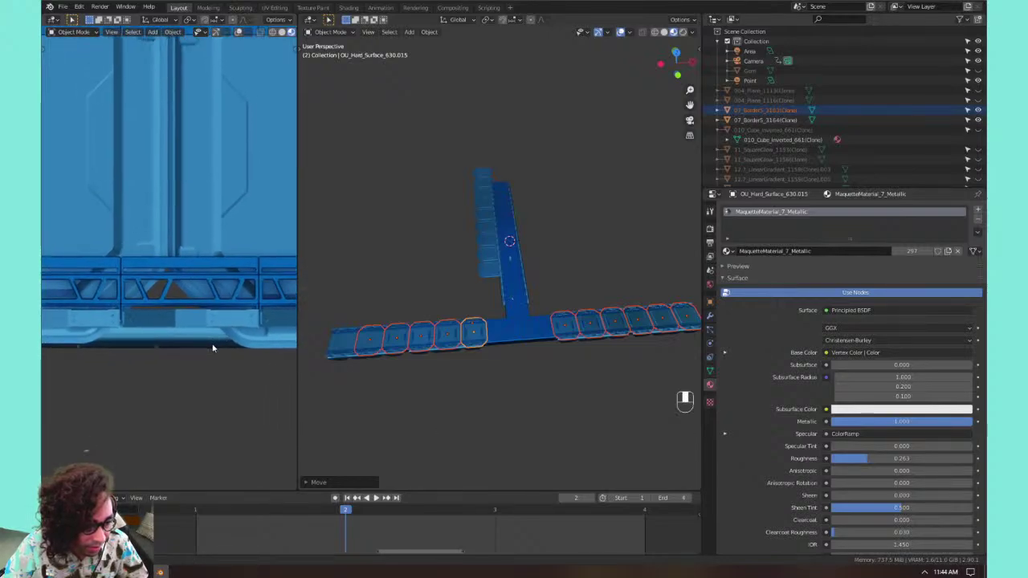
middle_click_drag(213, 348, 271, 389, "shift")
Compare the tip panel with its neighbour by selecting both, and undo the selection changes and the last Y-axis move of the panels.
left_click(339, 346)
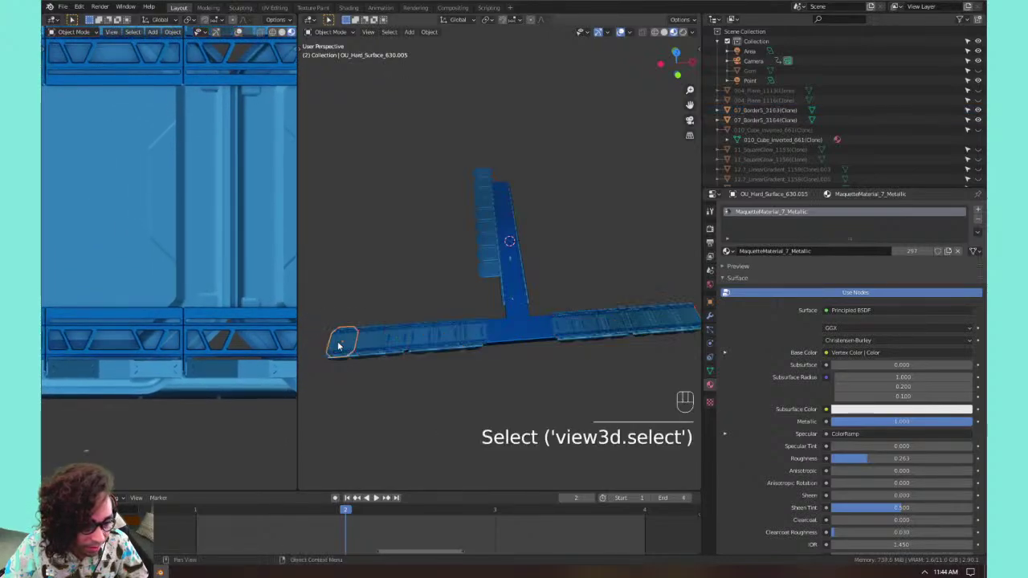
left_click(368, 344)
left_click(346, 344)
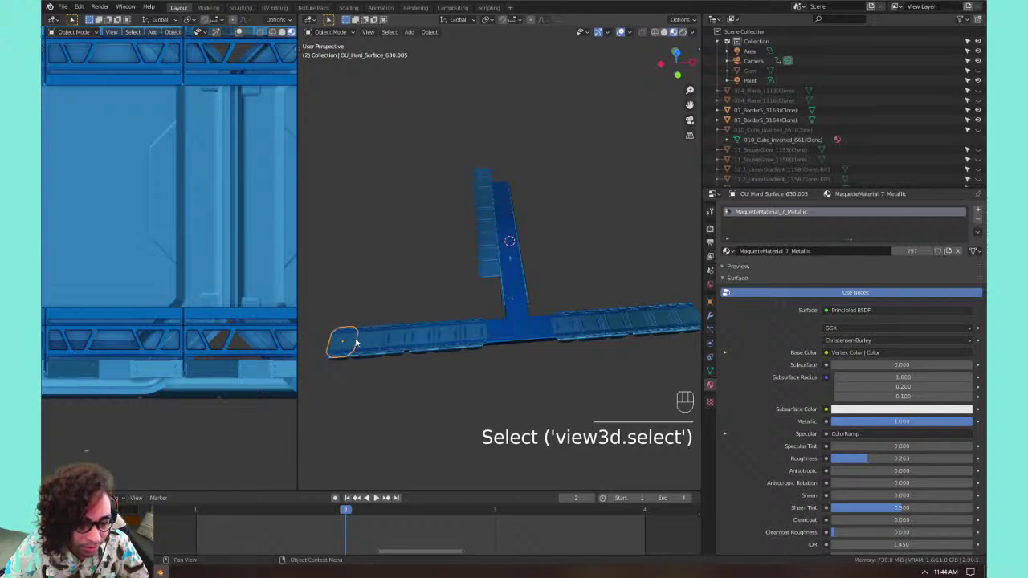
left_click(374, 342, "shift")
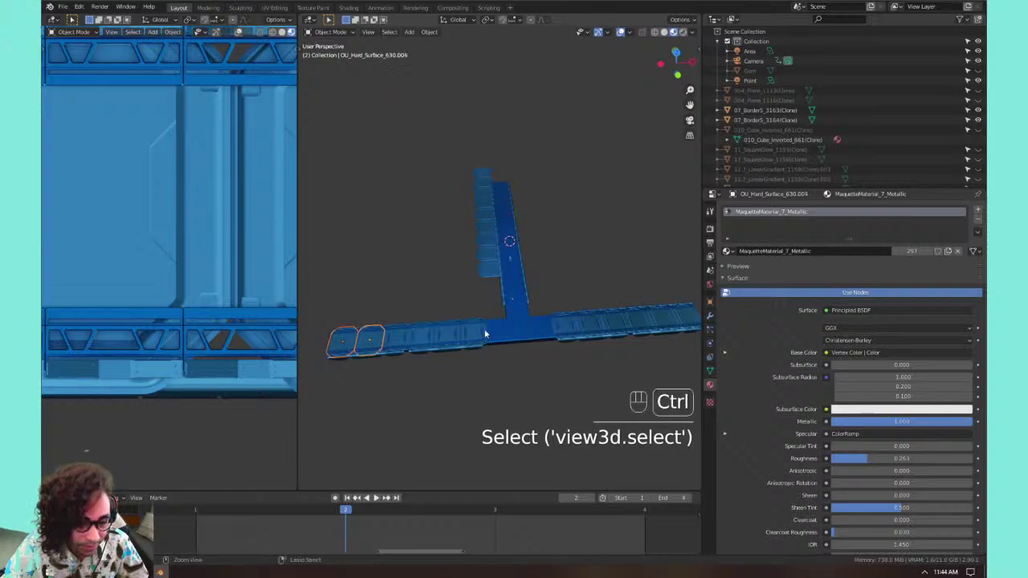
key("ctrl+z")
key("ctrl+z")
key("ctrl+z")
key("ctrl+z")
key("ctrl+z")
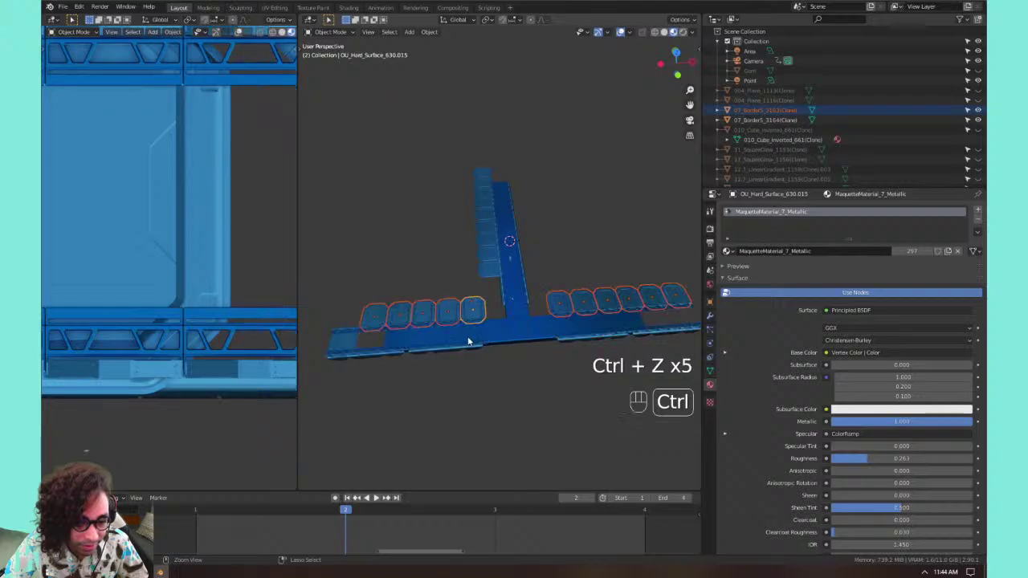
Add the tip panel to the selection and try scaling all selected panels to 0 along the global X axis.
left_click(342, 342, "shift")
key("s")
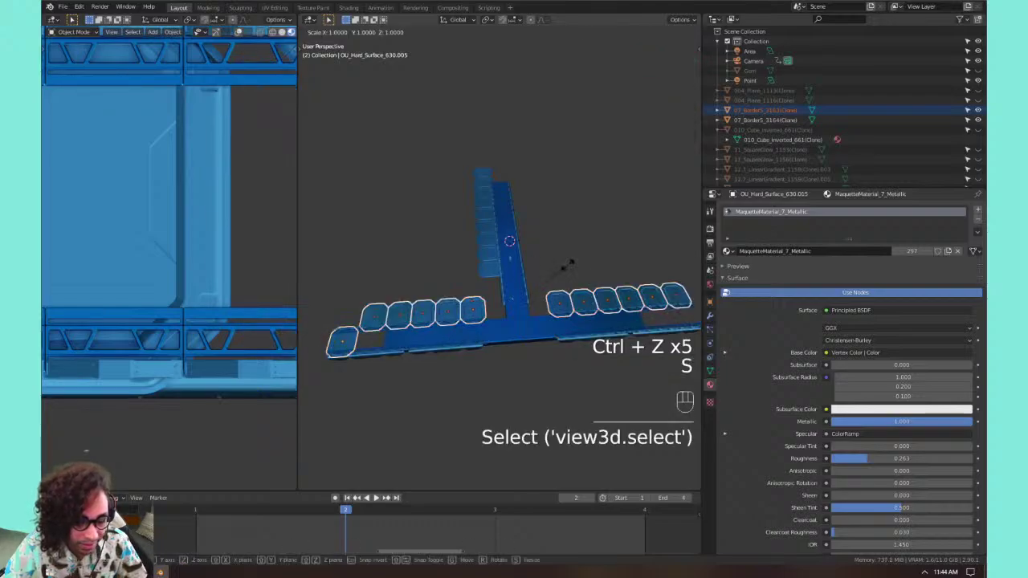
key("x")
key("0")
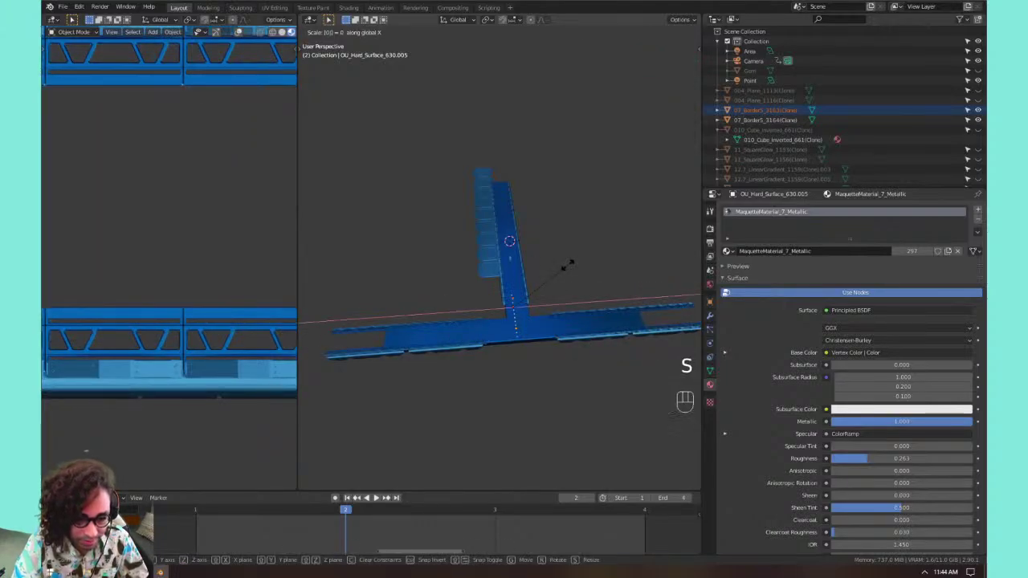
right_click(568, 269)
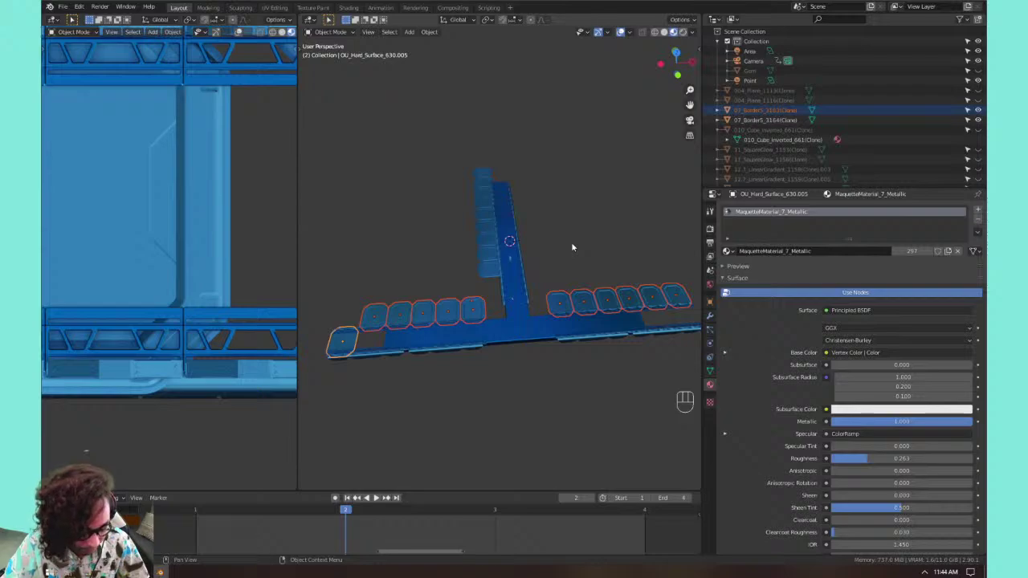
Show the sidebar's tool settings and try moving the selected panels with transforms affecting only origins.
key("n")
left_click(696, 70)
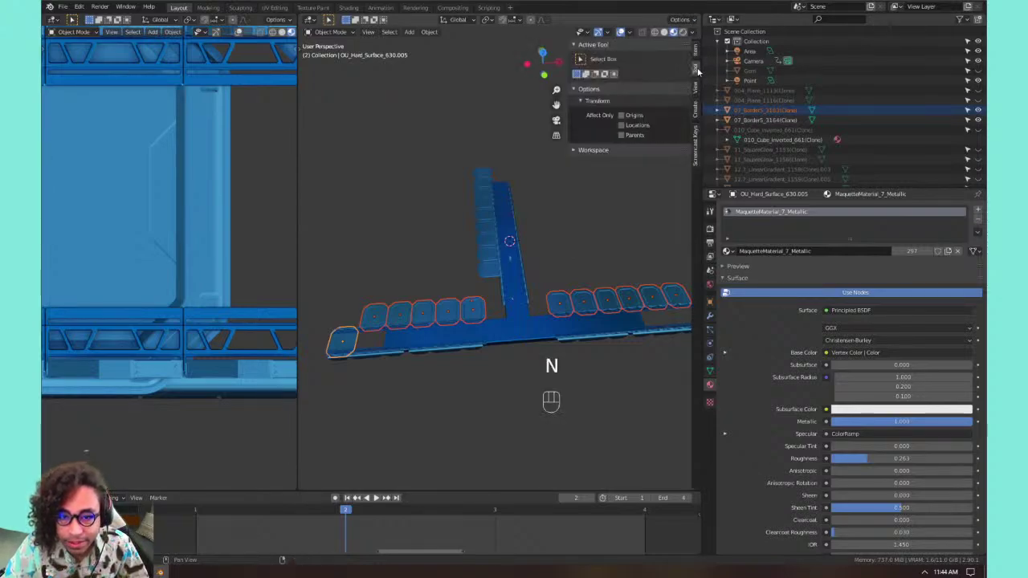
left_click(622, 115)
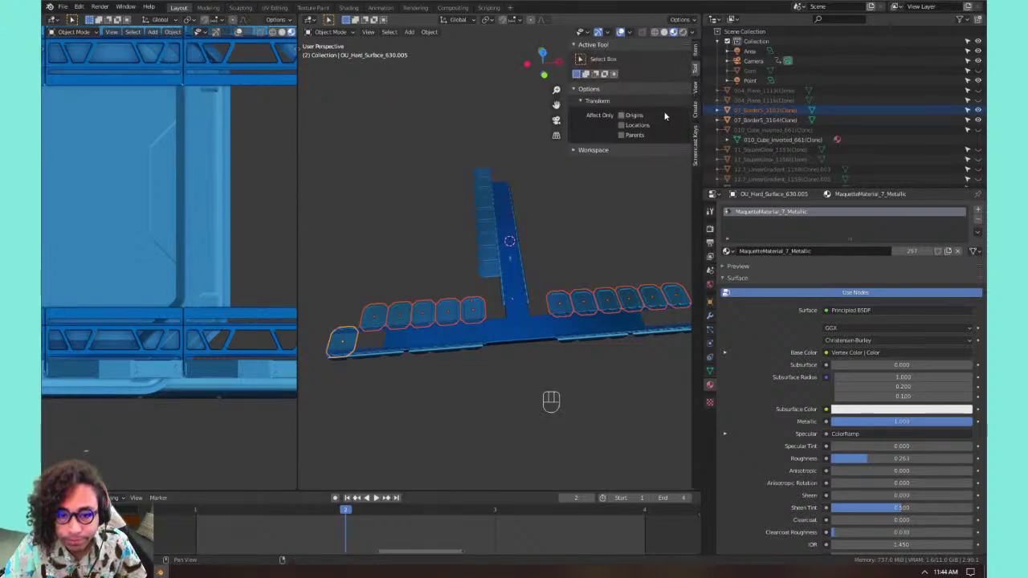
key("g")
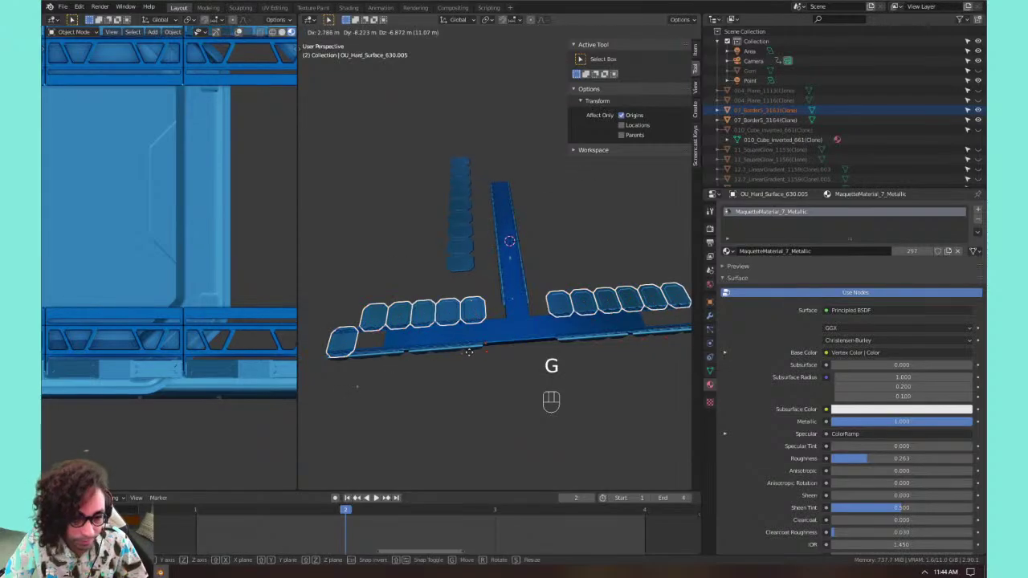
right_click(629, 120)
left_click(621, 114)
Try moving the selected panels by 0 m along global X and Y with transforms affecting only locations, and turn that option off.
left_click(621, 125)
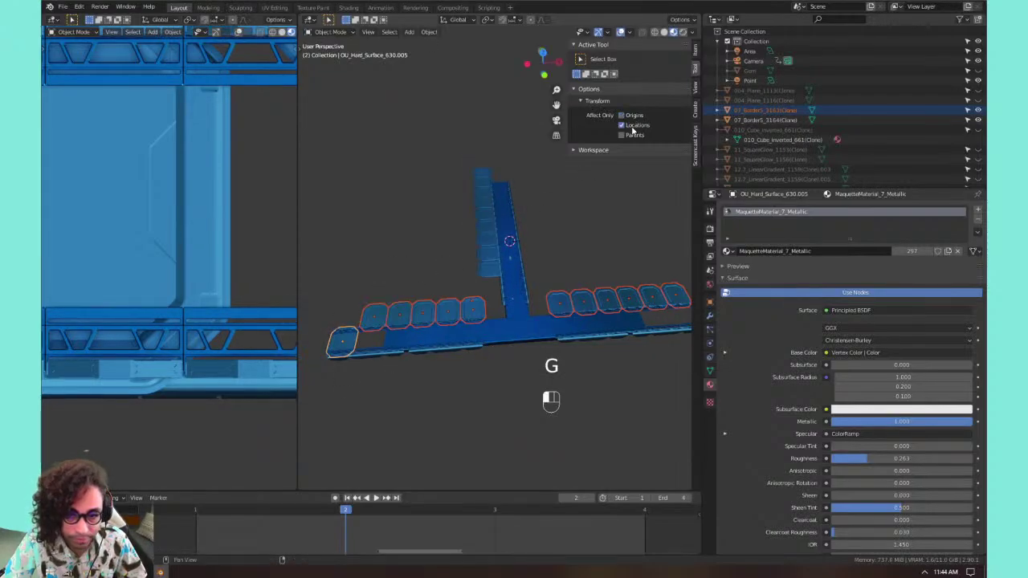
key("g")
type("x")
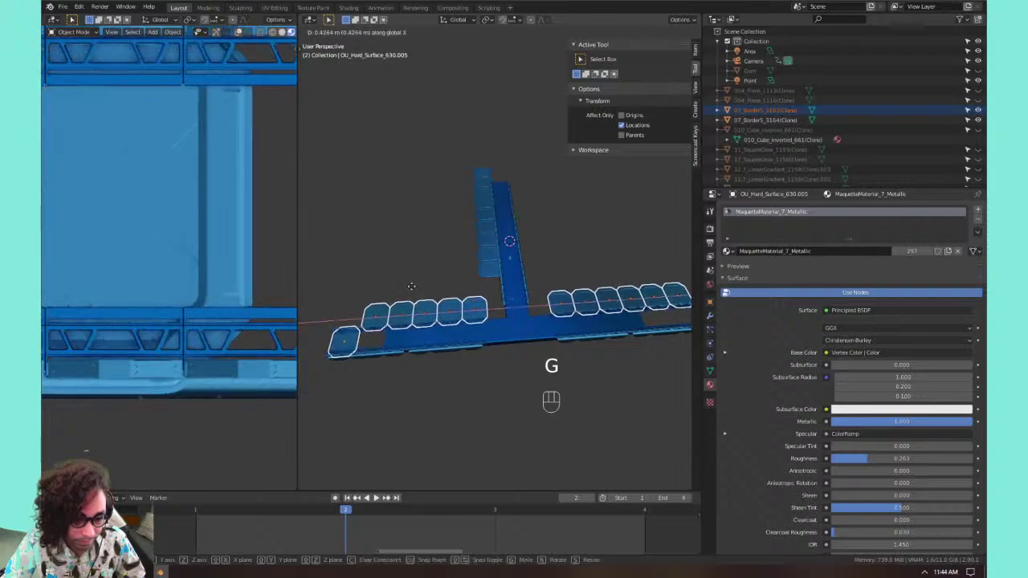
type("0")
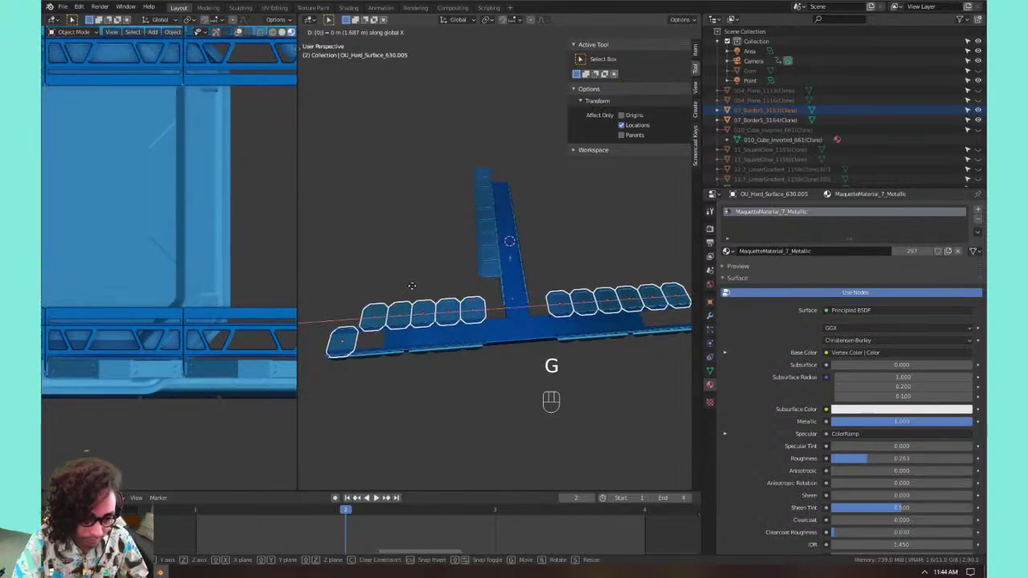
type("y")
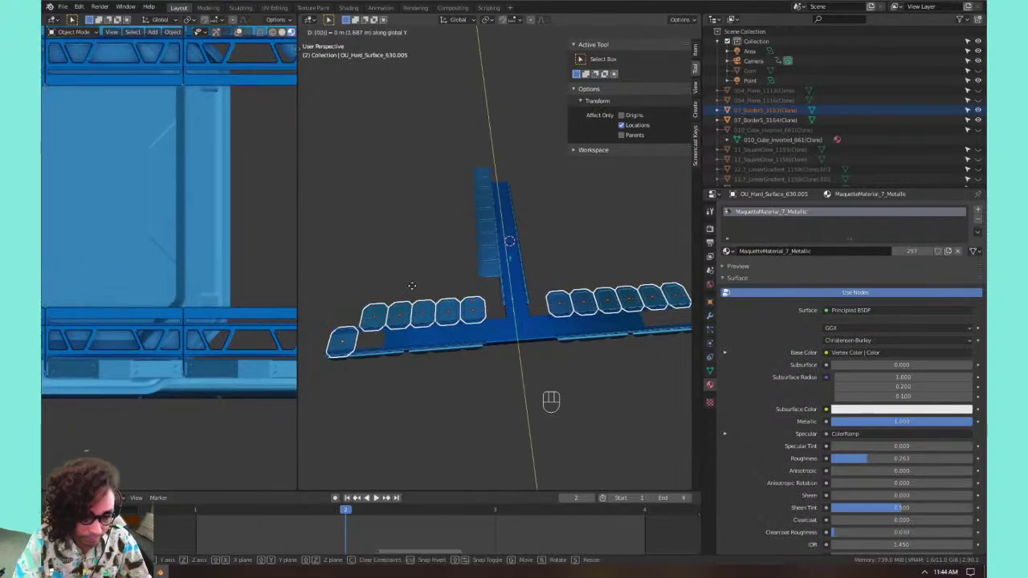
key("Return")
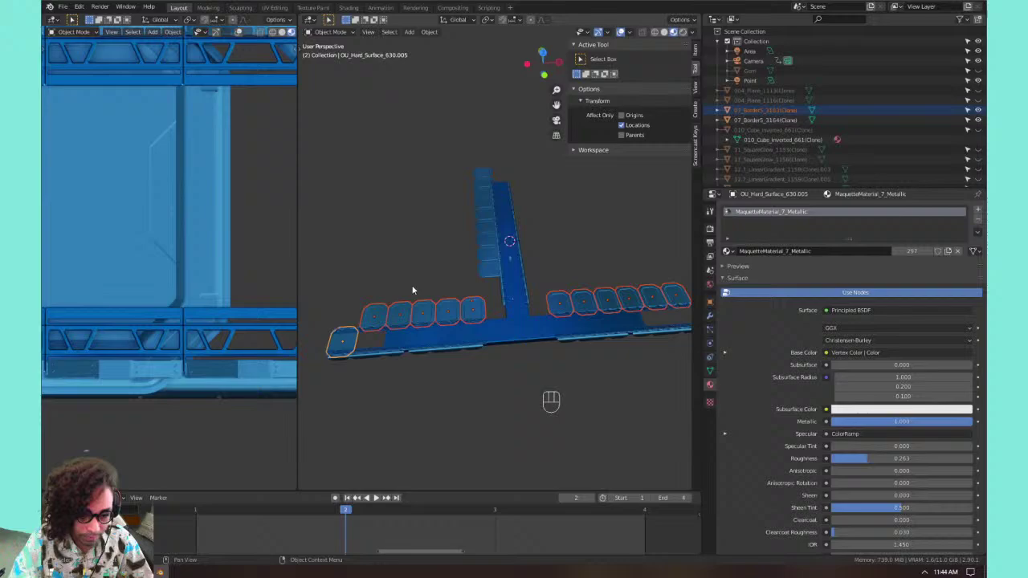
left_click(645, 126)
Select the eleven displaced panels beside the cross walkway, without the tip panel, and move them about -6.14 m along the global Y axis onto it.
left_click(374, 313)
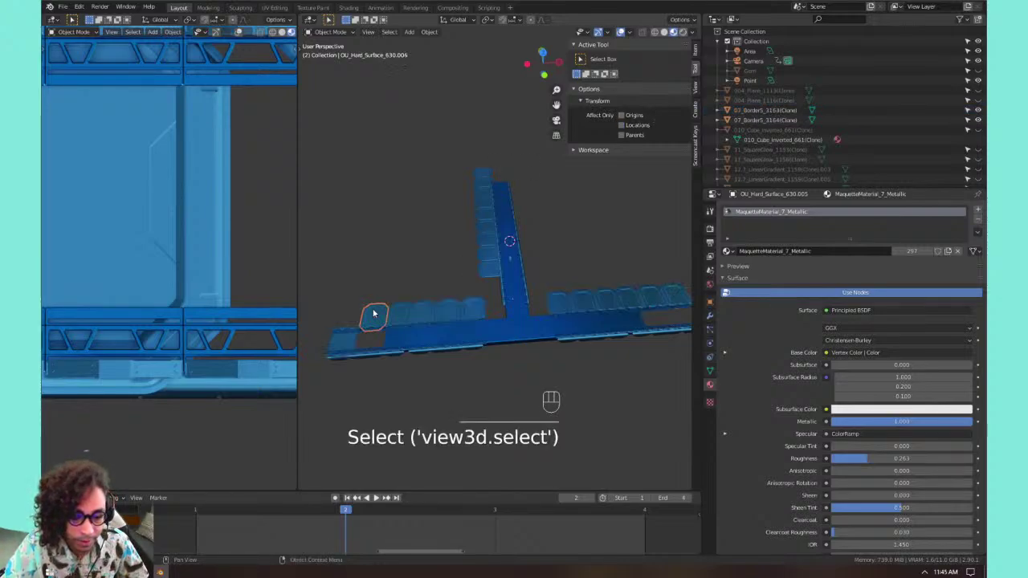
left_click(374, 312)
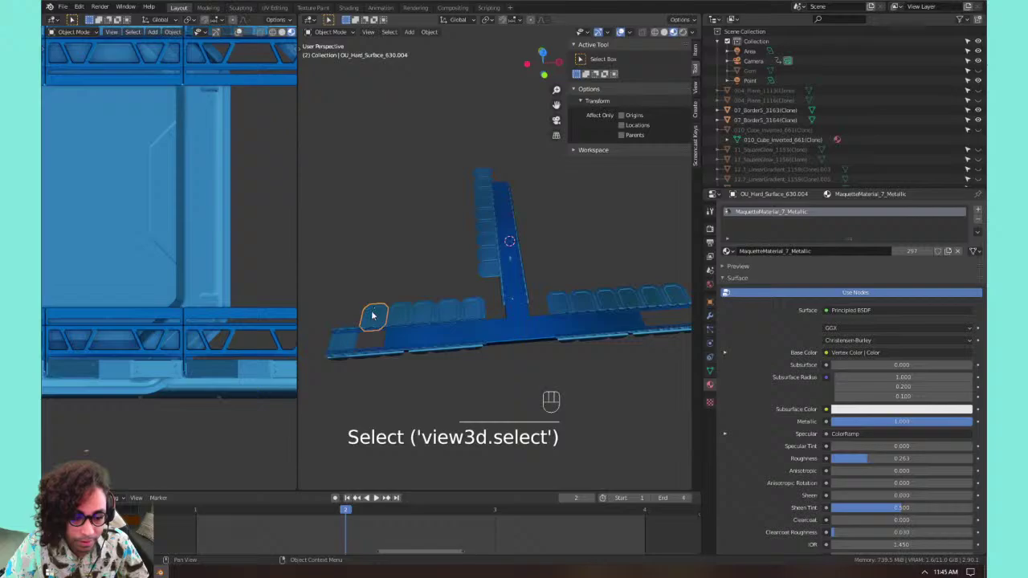
left_click(350, 340)
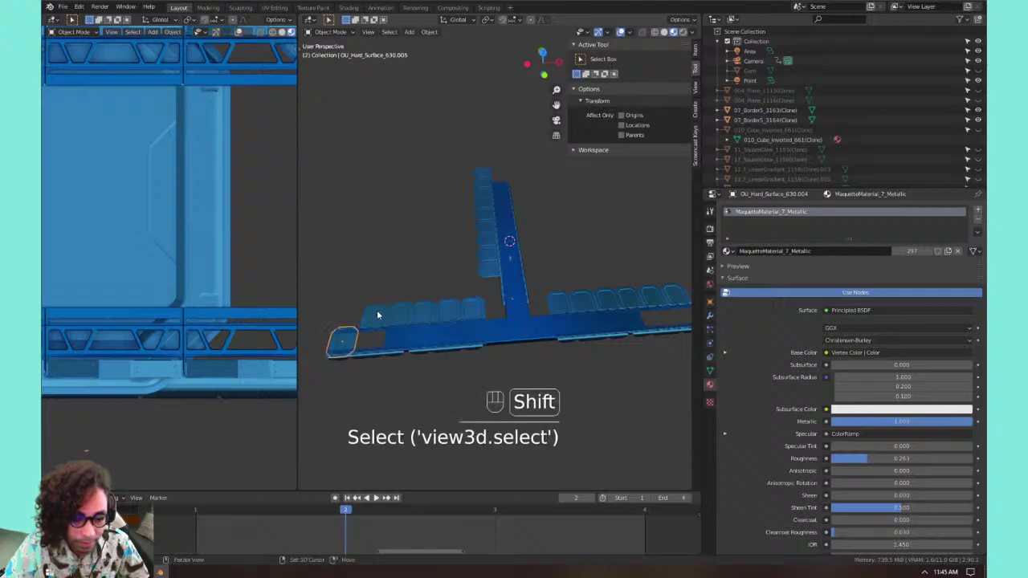
left_click(377, 315, "shift")
left_click(375, 316)
left_click(403, 316, "shift")
left_click(427, 312, "shift")
left_click(448, 311, "shift")
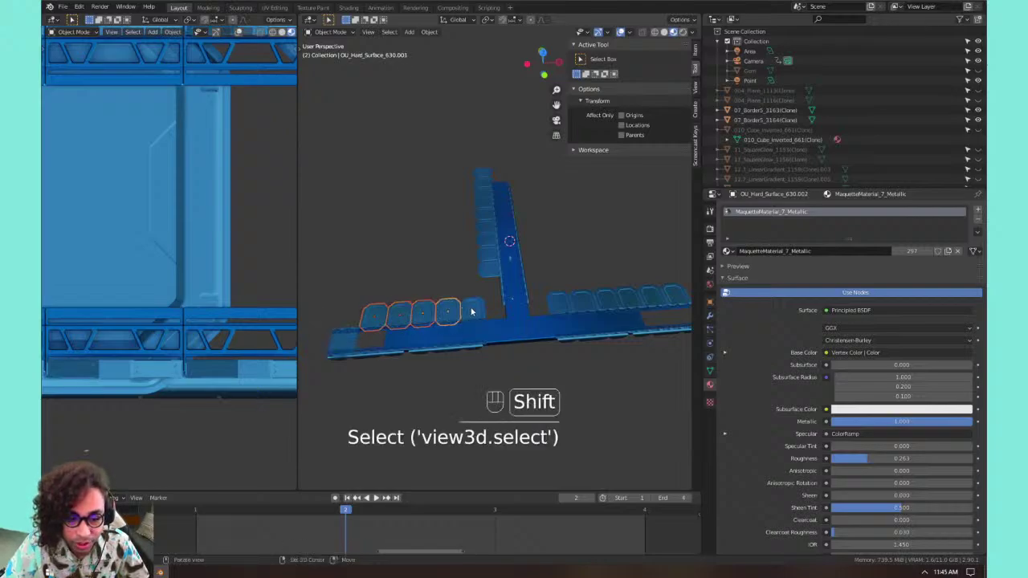
left_click(473, 310, "shift")
left_click(558, 303, "shift")
left_click(603, 300, "shift")
left_click(583, 303, "shift")
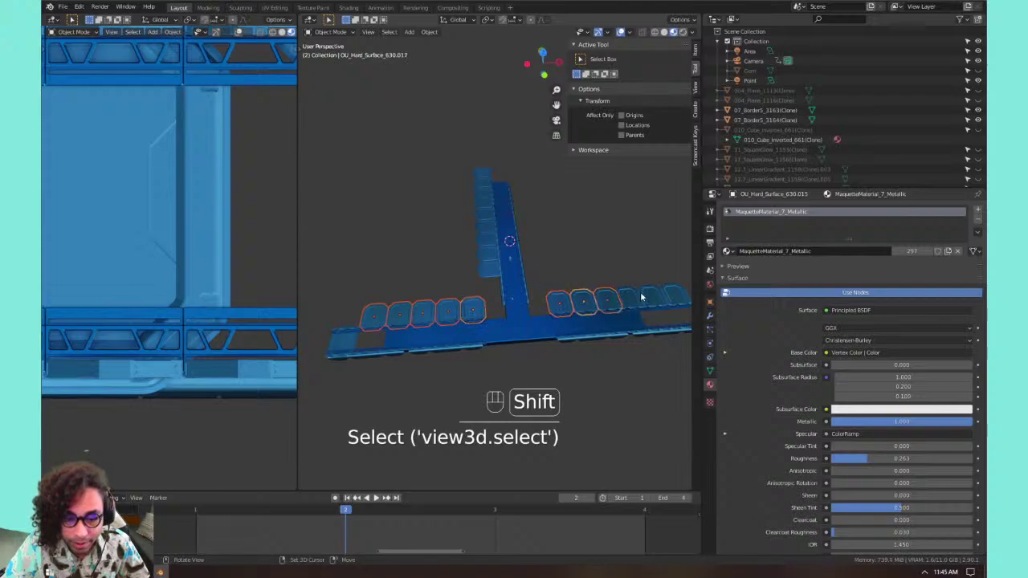
left_click(631, 299, "shift")
left_click(652, 298, "shift")
left_click(675, 296, "shift")
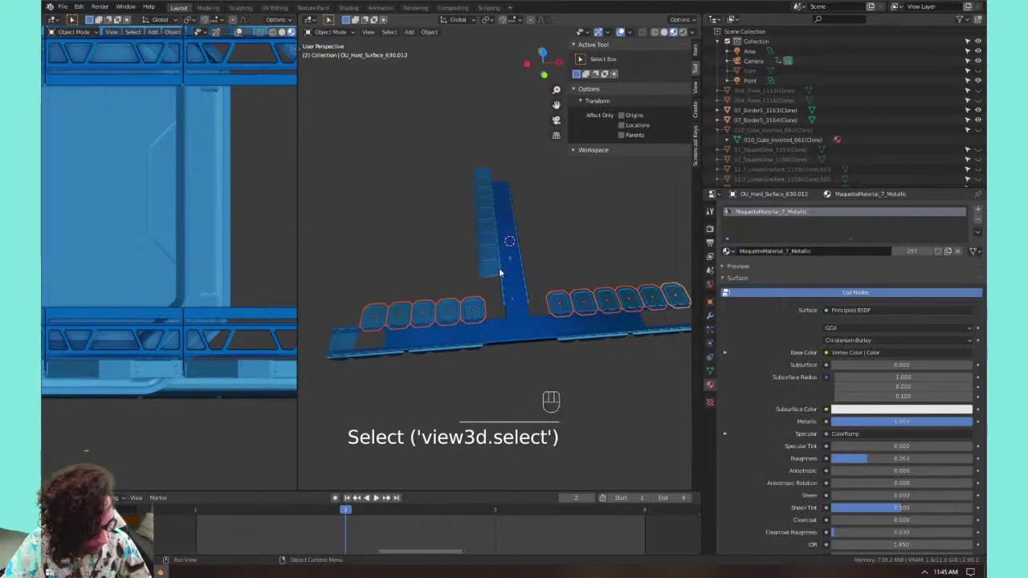
key("g")
middle_click(499, 278)
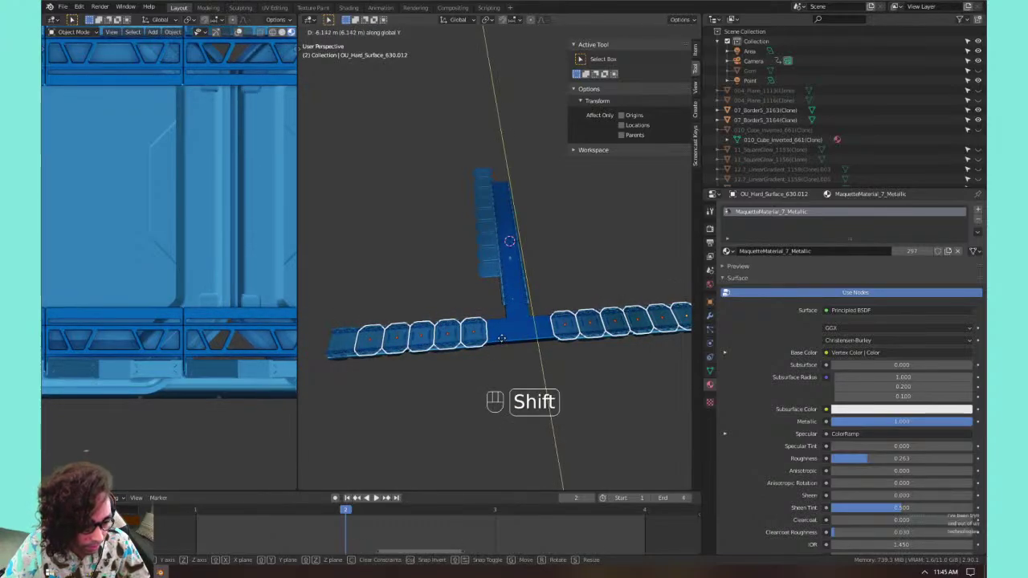
left_click(501, 339)
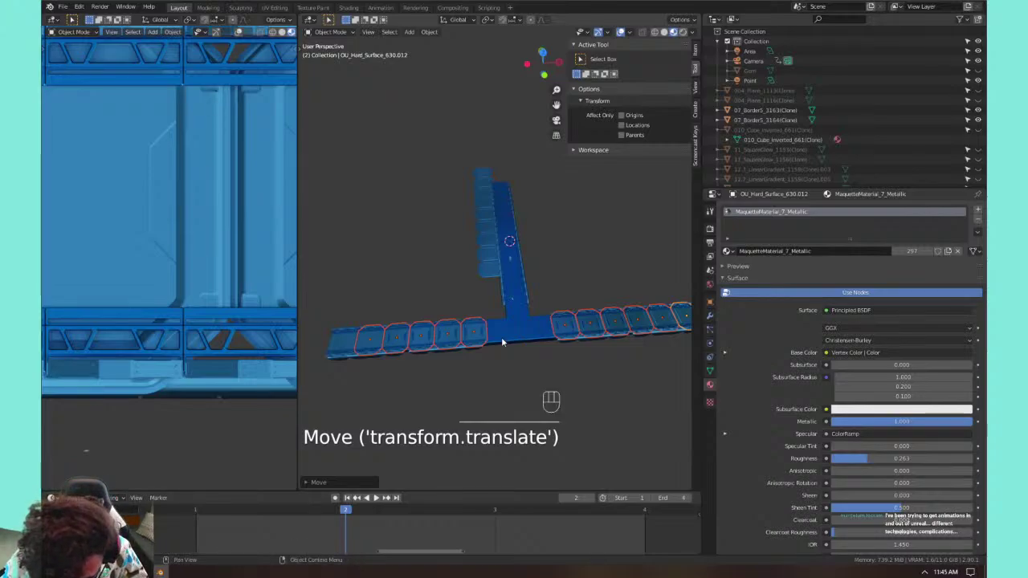
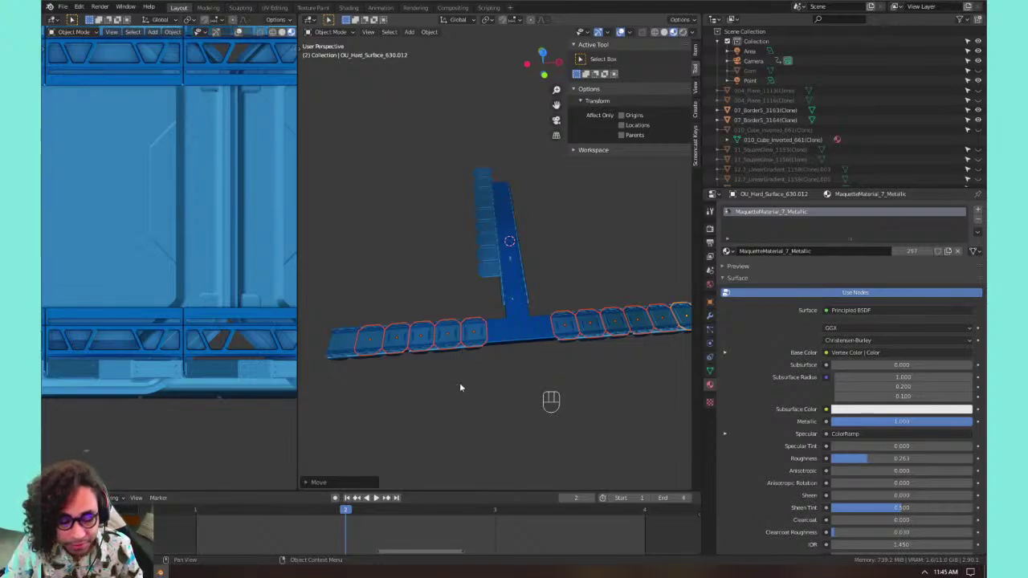
Select the row of displaced panels beside the stem walkway and move it in the top view onto the walkway, ending at the junction.
scroll(459, 386, "up", 3)
middle_click_drag(401, 295, 556, 300, "shift")
scroll(490, 321, "up", 4)
middle_click_drag(423, 359, 534, 384, "shift")
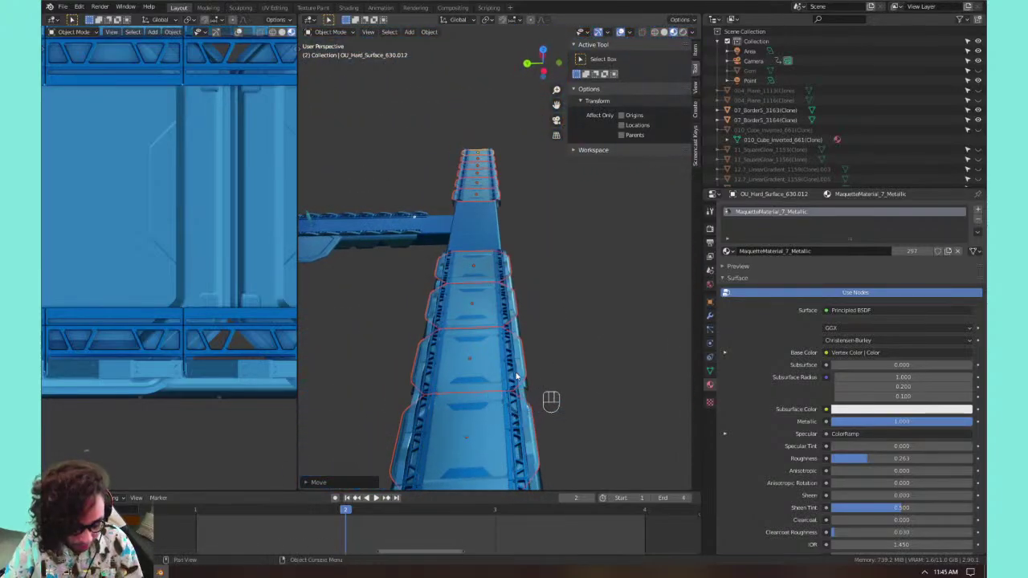
key("KP_Decimal")
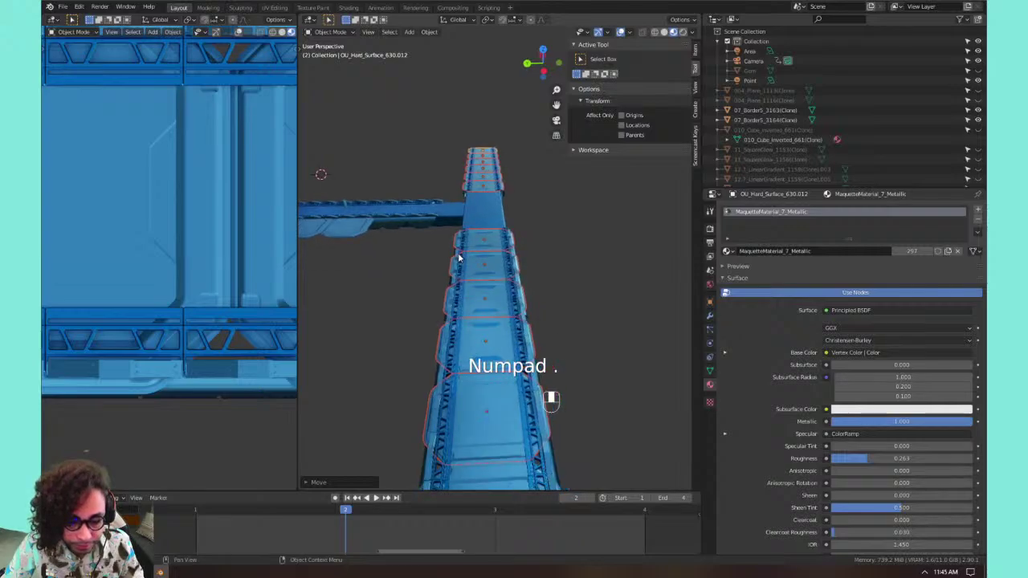
middle_click_drag(428, 209, 553, 287)
left_click(550, 285, "shift")
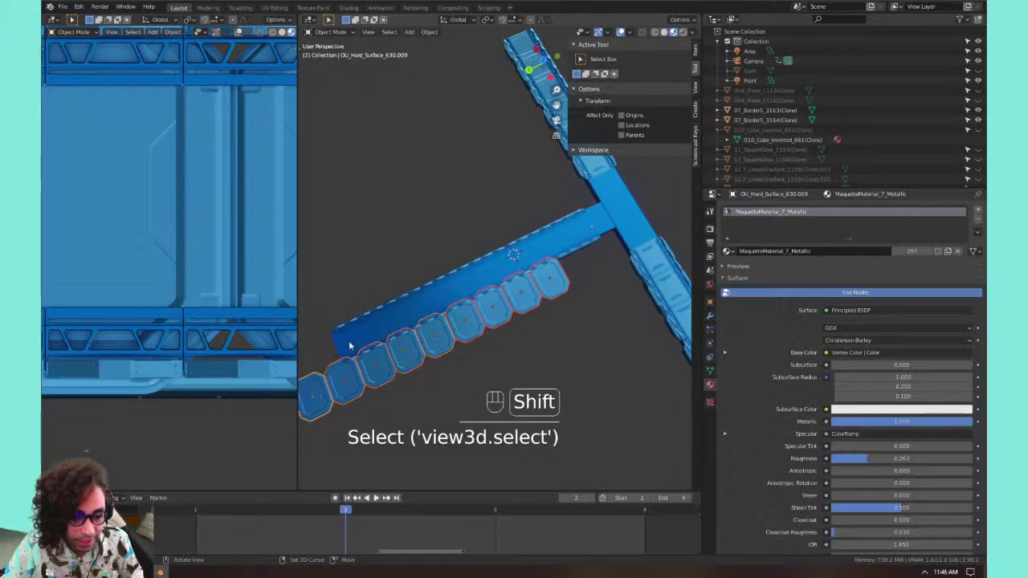
middle_click_drag(349, 346, 414, 339, "shift")
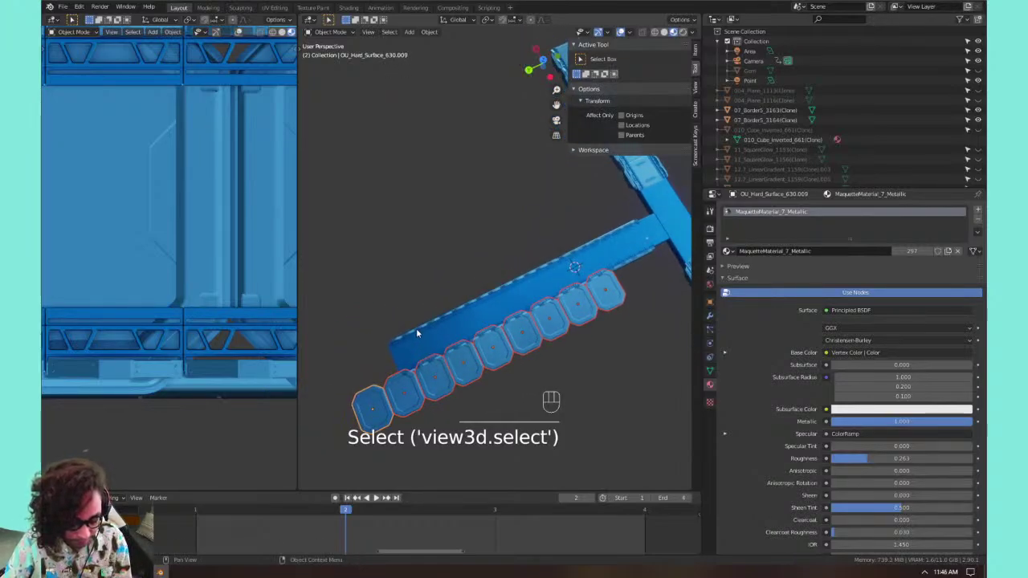
scroll(260, 266, "down", 6)
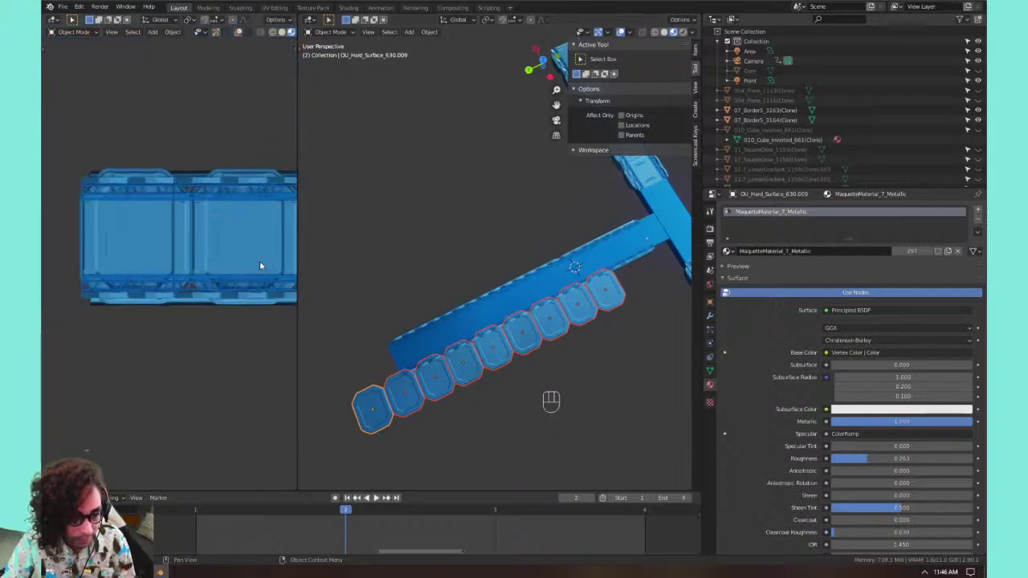
scroll(260, 264, "down", 6)
middle_click_drag(246, 209, 53, 257, "shift")
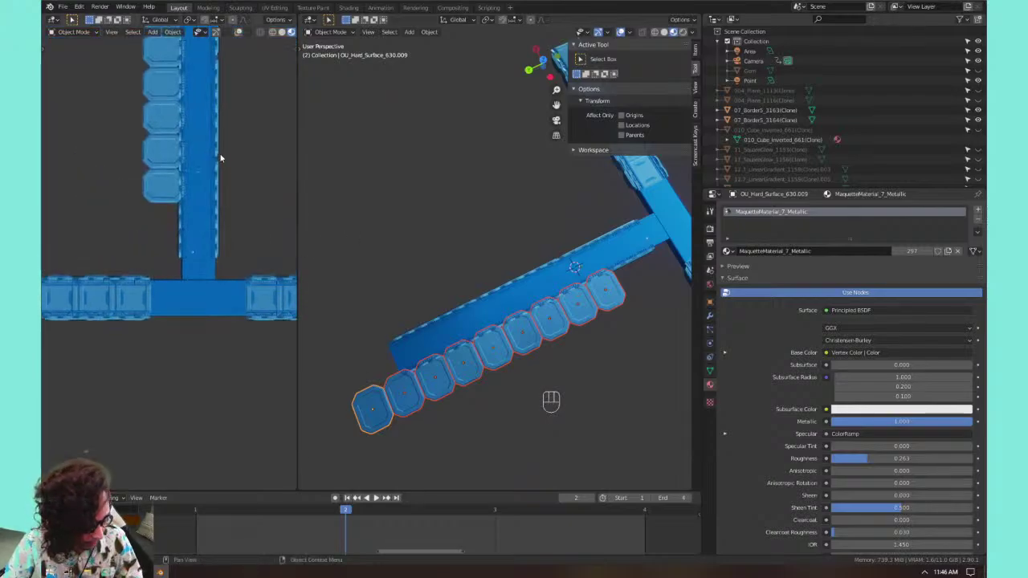
key("g")
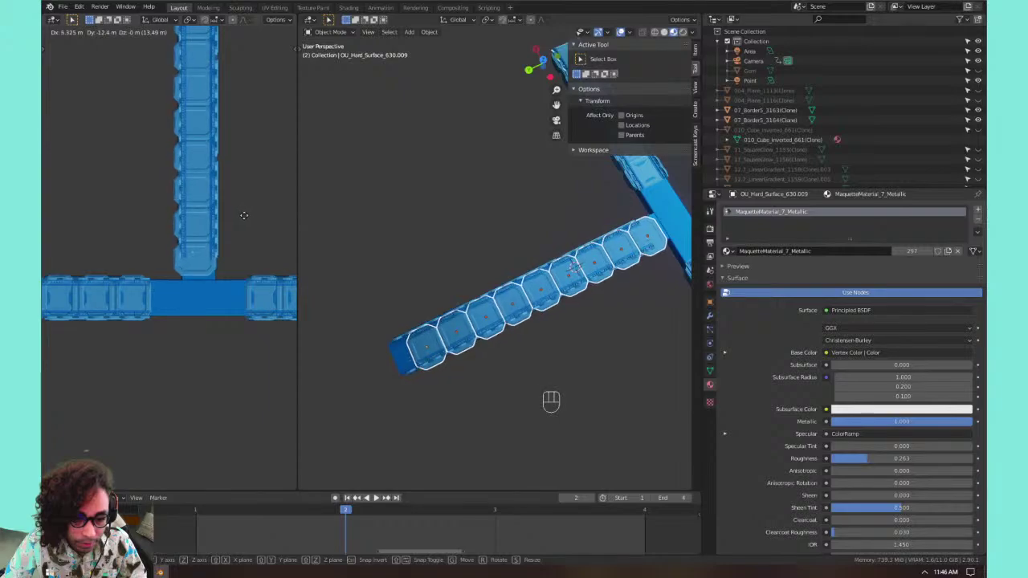
left_click(204, 290)
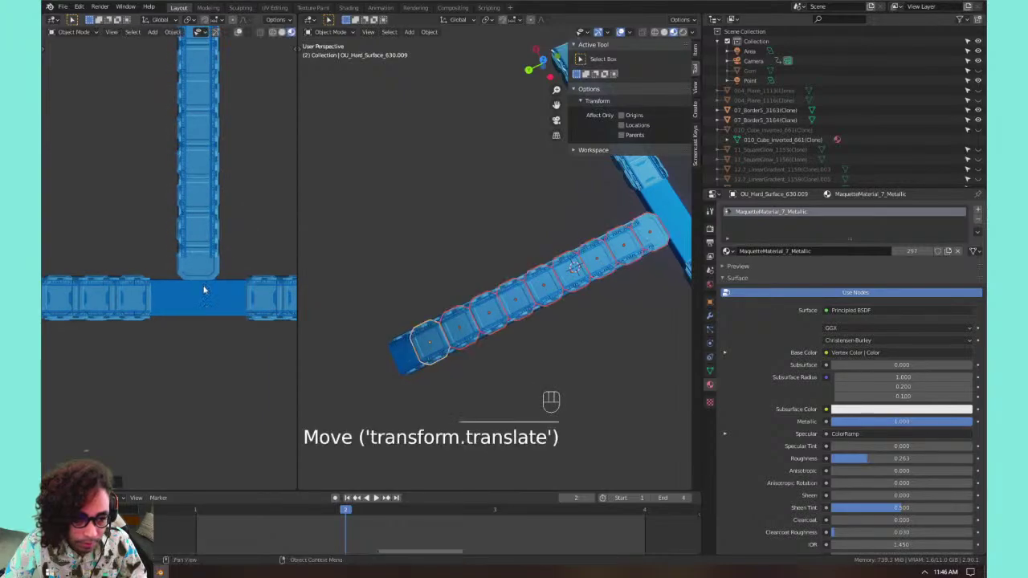
Fine-adjust the selected stem panels by about 0.2 m in the top view so the end panel meets the walkway junction.
scroll(205, 289, "up", 10)
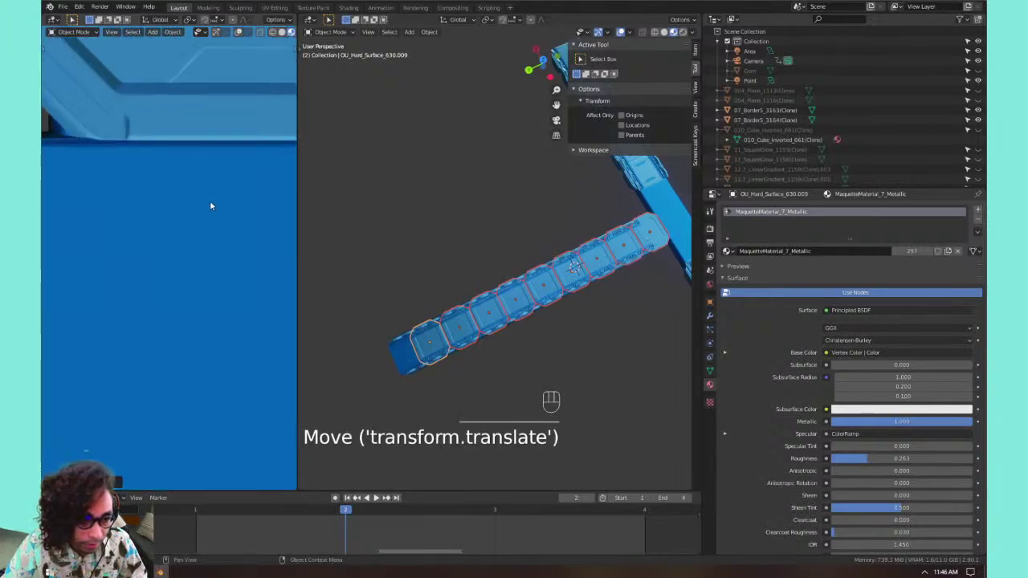
scroll(152, 277, "down", 3)
key("g")
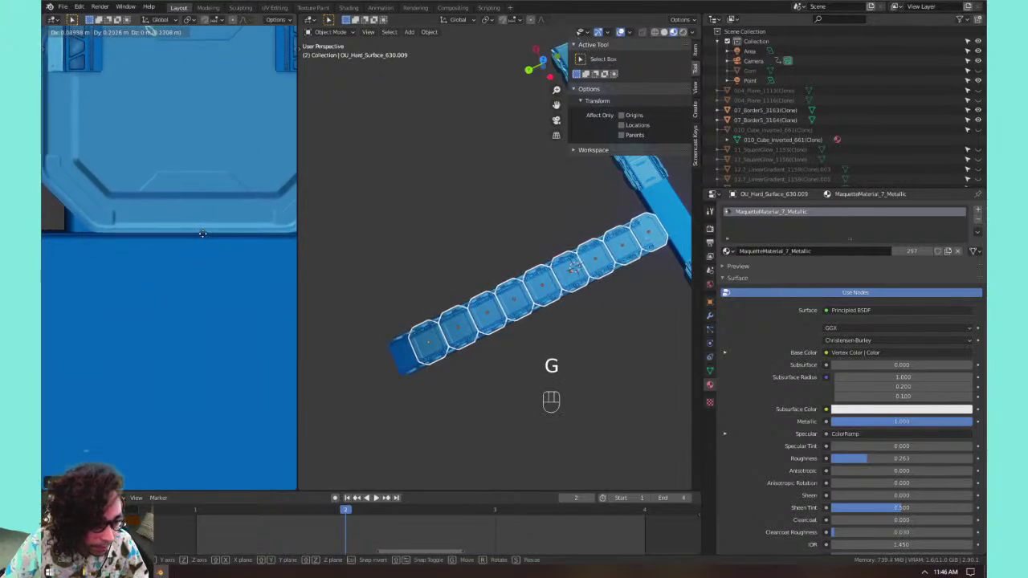
left_click(205, 233)
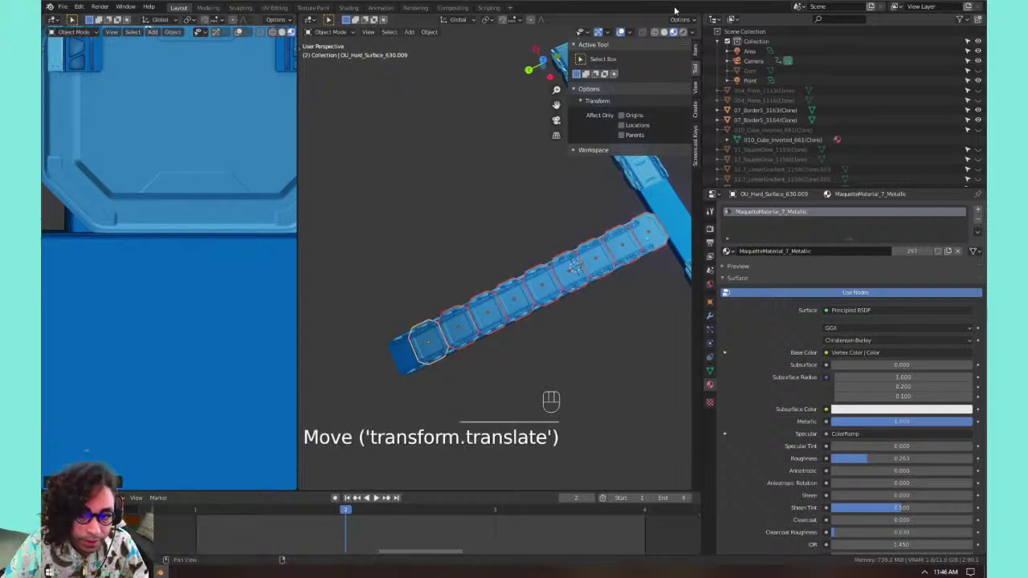
Show the active panel's transform values, try changing its X and Y locations, and undo the changes.
left_click(697, 50)
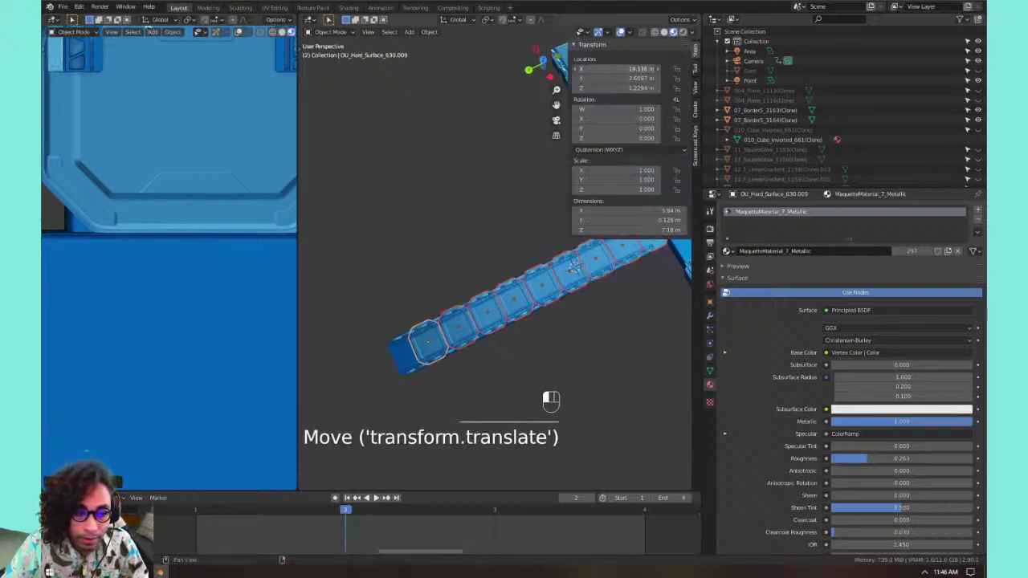
left_click_drag(617, 70, 625, 69)
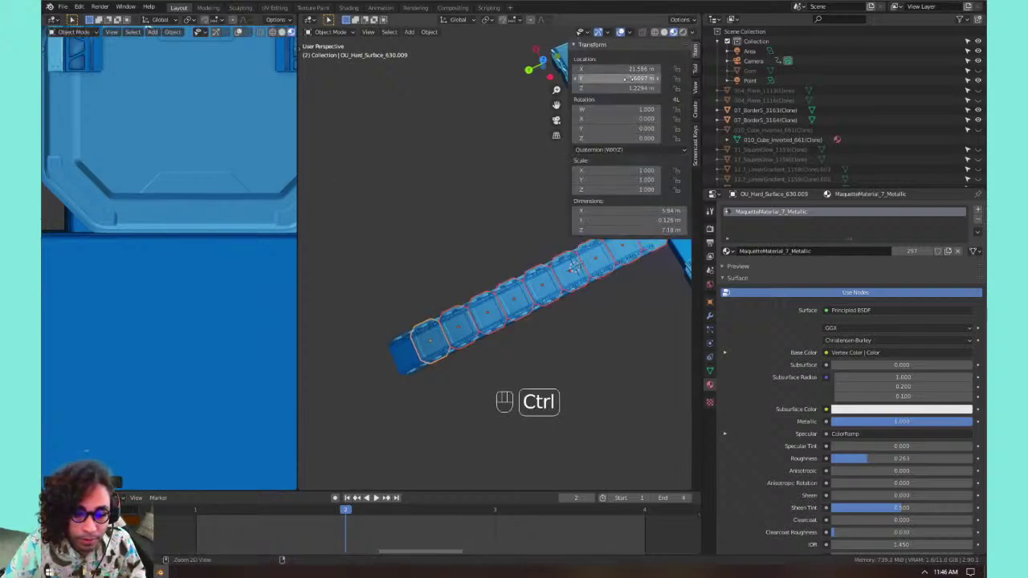
key("ctrl+z")
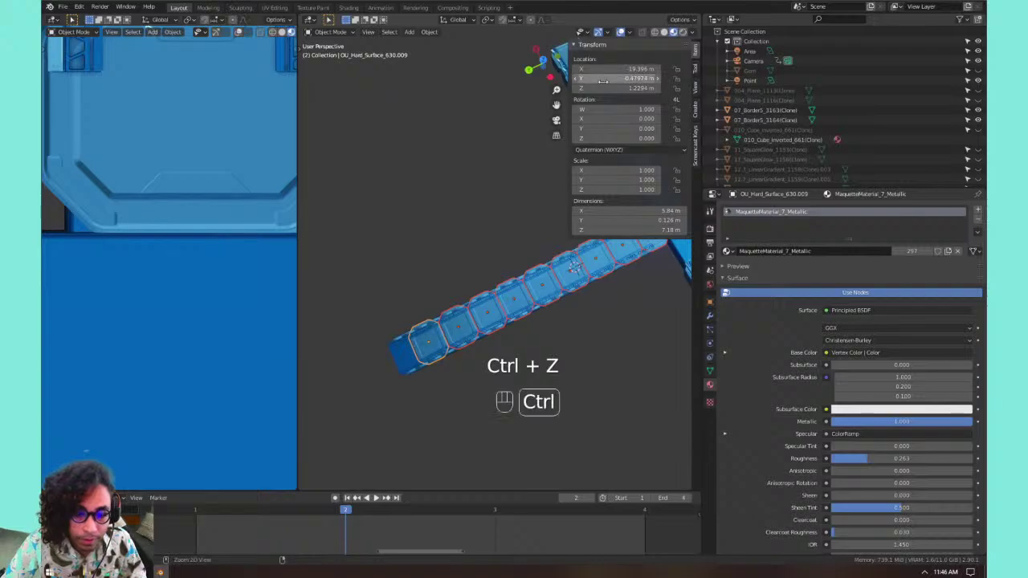
key("ctrl+z")
Nudge the selected stem panels slightly along the global Y axis at the junction and clear the selection.
middle_click_drag(482, 201, 414, 197)
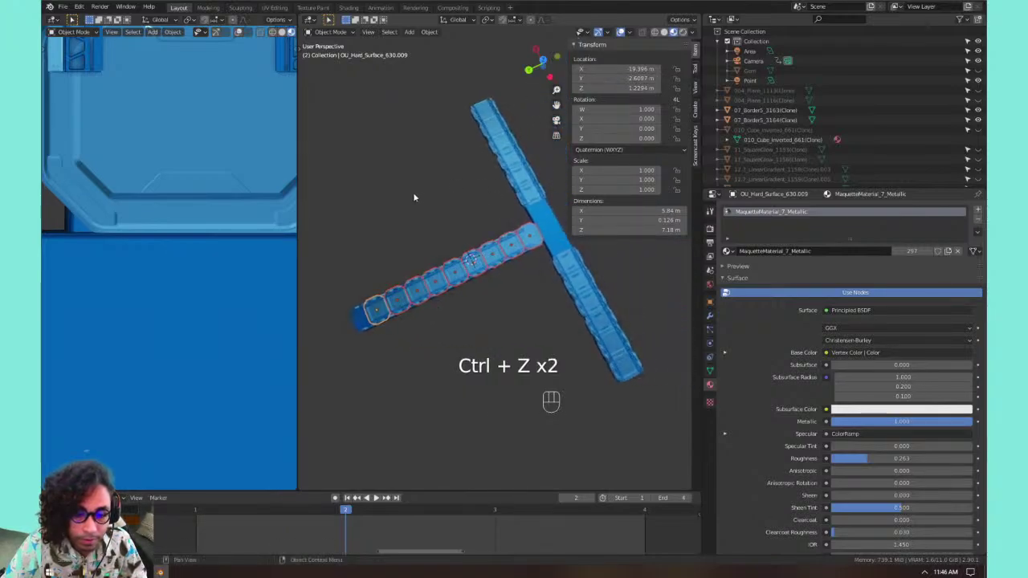
key("g")
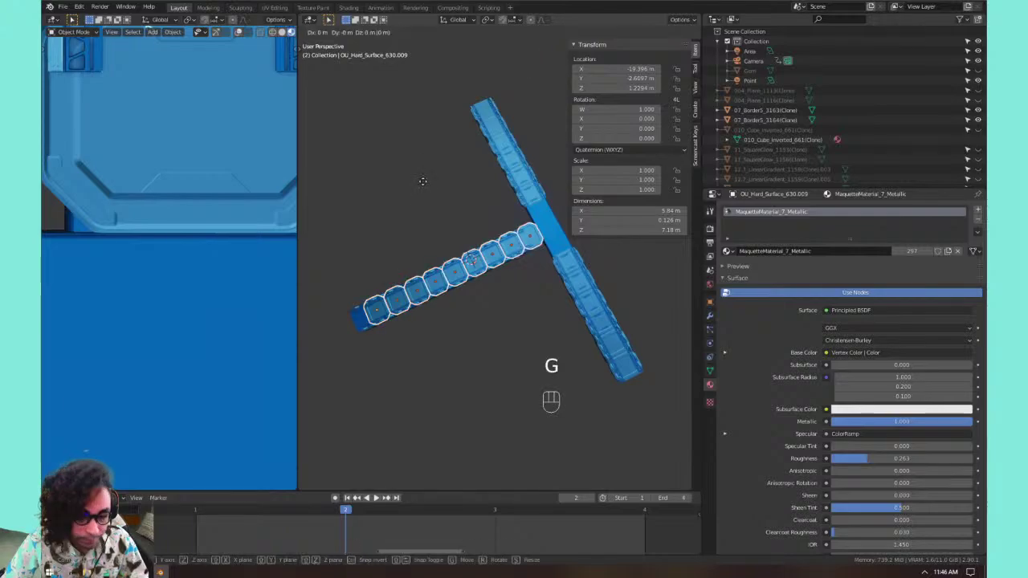
key("y")
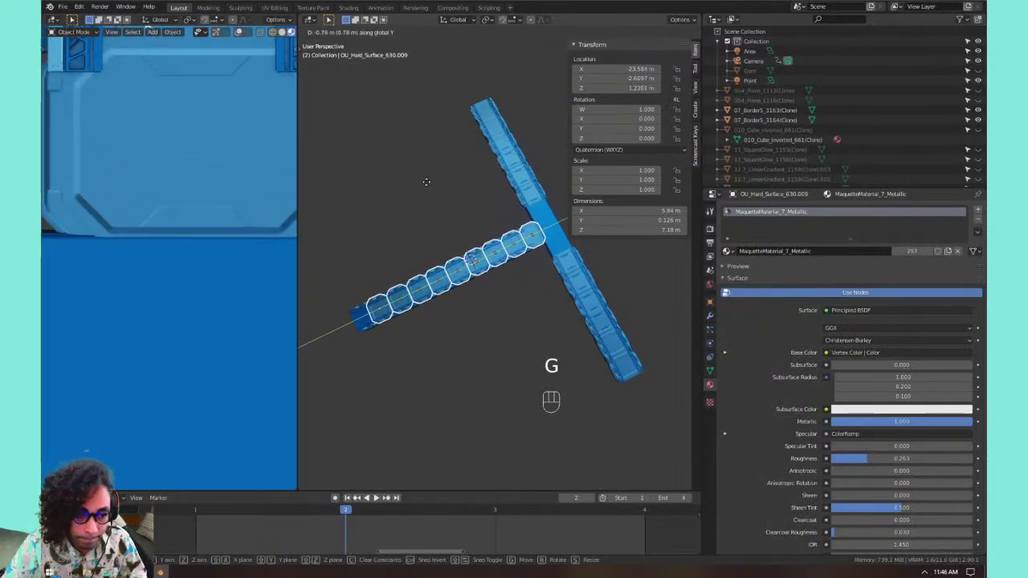
key("shift")
left_click(407, 192)
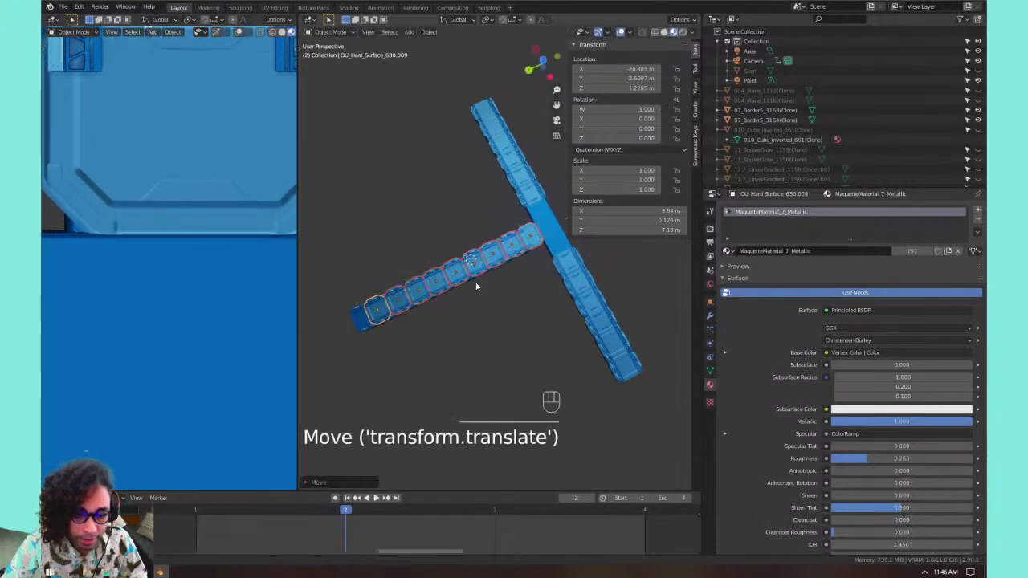
middle_click_drag(475, 286, 506, 277)
key("Tab")
key("Tab")
left_click(595, 296)
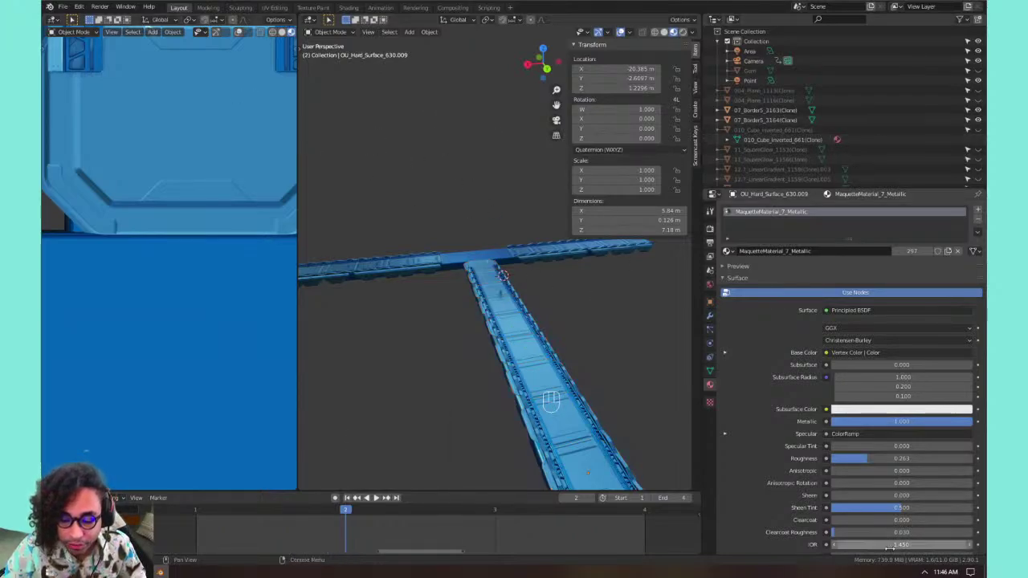
Purge the unused data-blocks from the file.
left_click(62, 6)
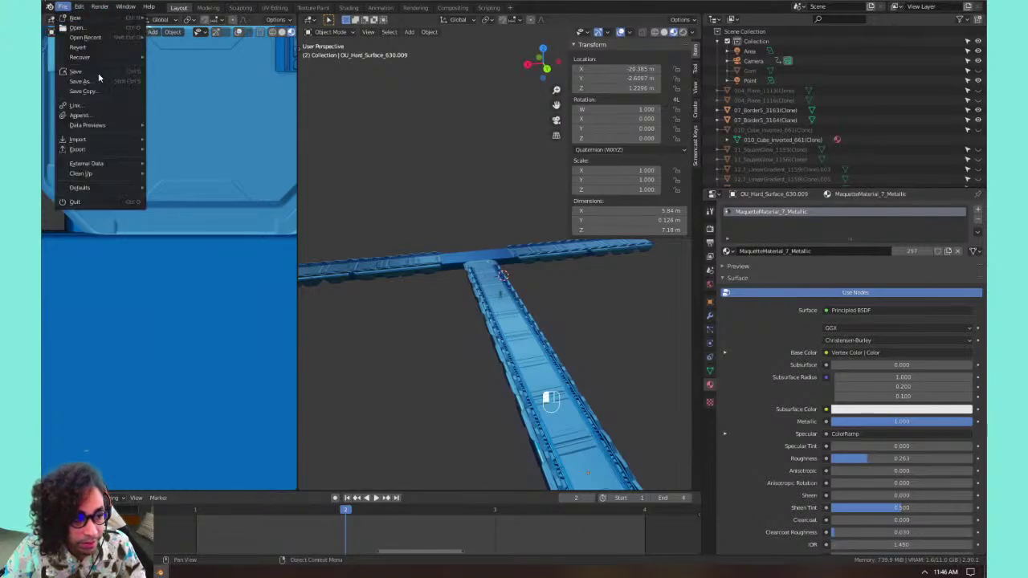
left_click(170, 173)
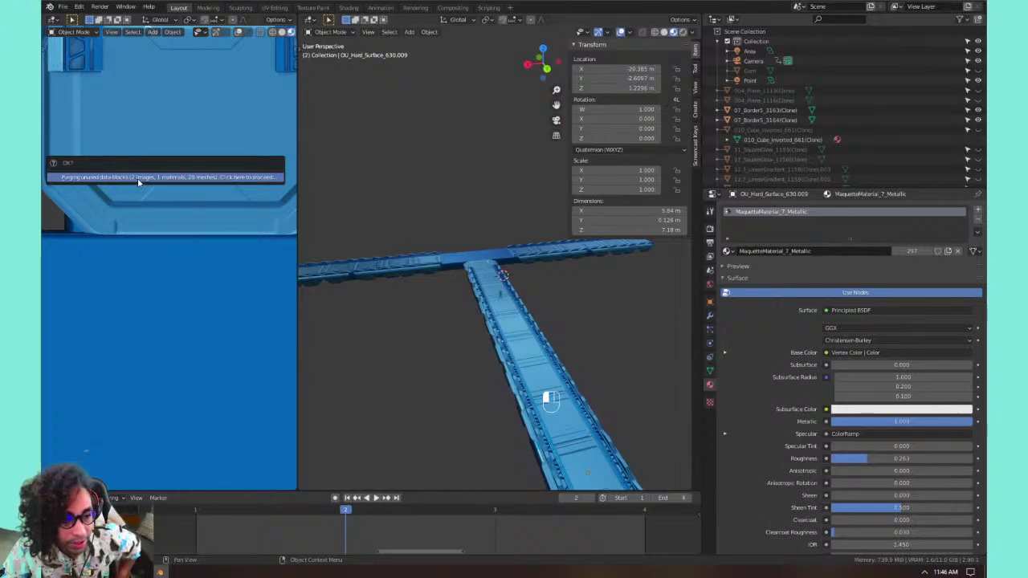
left_click(208, 177)
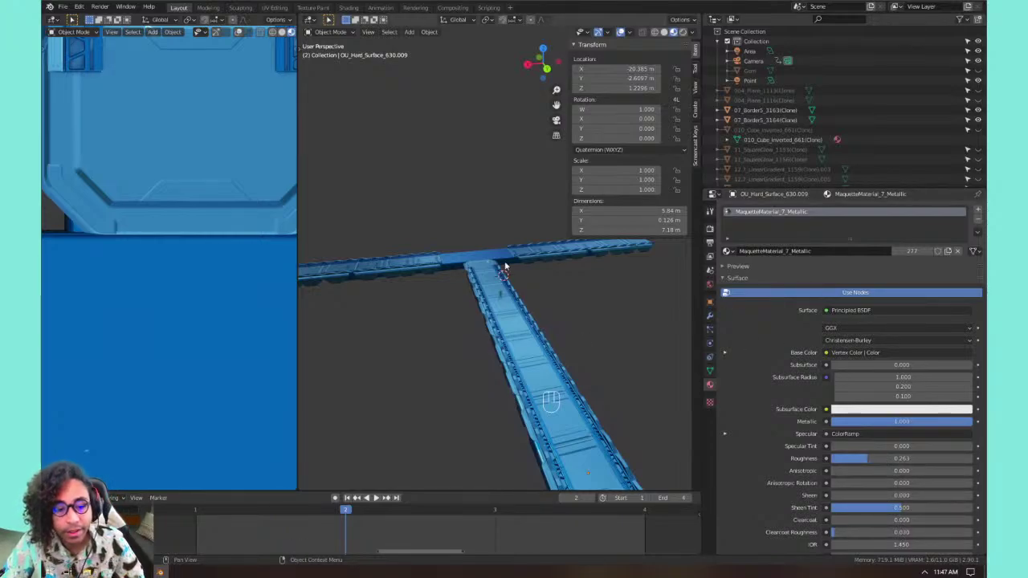
Select the whole row of stem walkway panels, without the floor slab, move it along the global Y axis away from the junction, and deselect it.
middle_click_drag(514, 245, 462, 240)
middle_click_drag(456, 202, 519, 248, "shift")
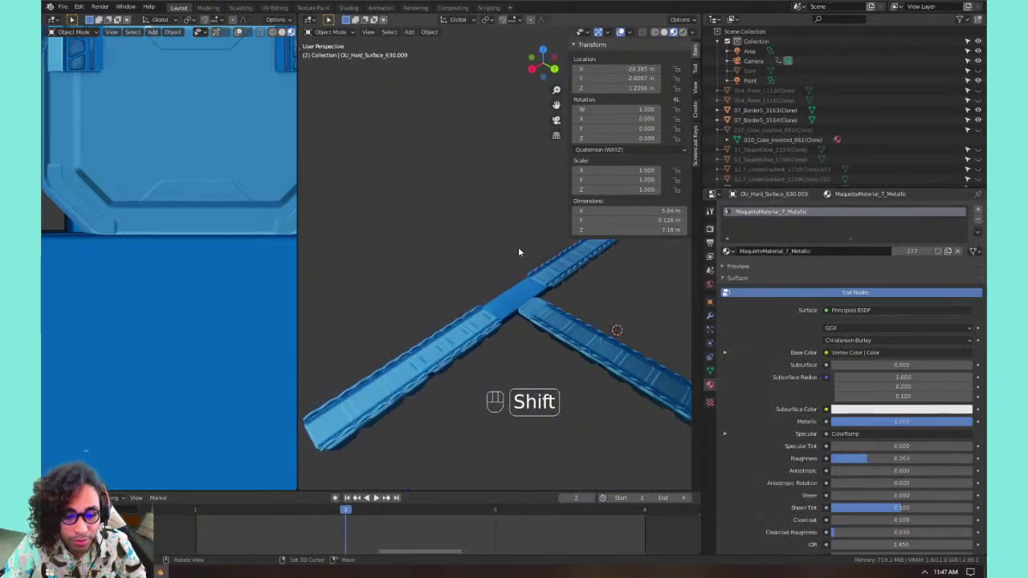
middle_click_drag(614, 337, 537, 311, "shift")
middle_click_drag(447, 284, 475, 327, "shift")
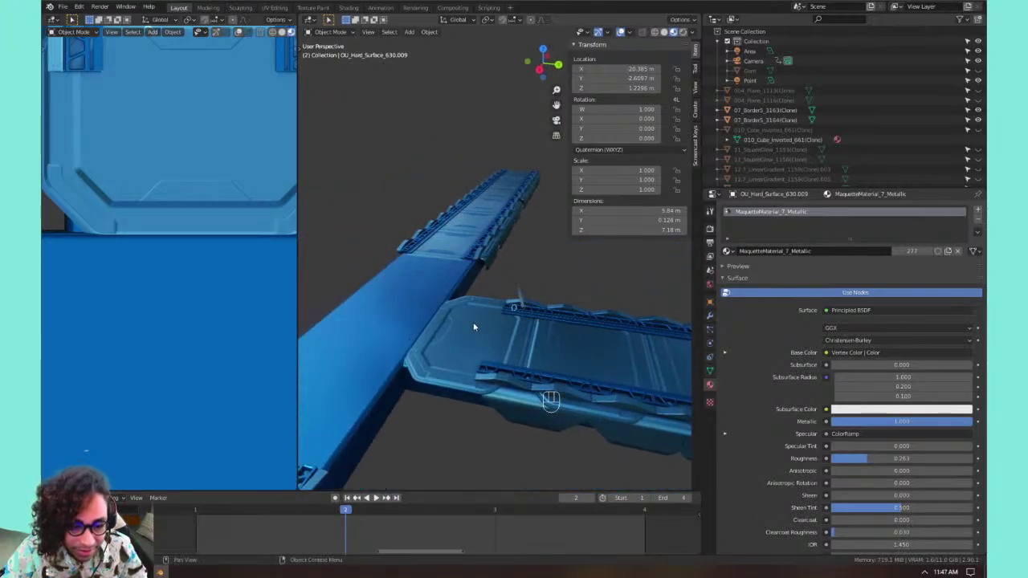
left_click(525, 356)
middle_click_drag(525, 356, 415, 329)
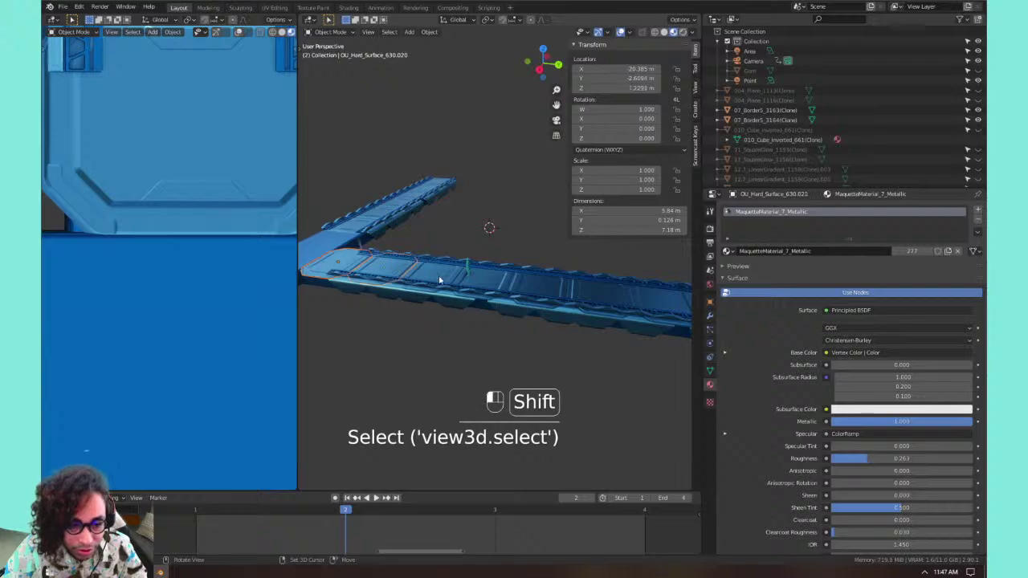
left_click(544, 284, "shift")
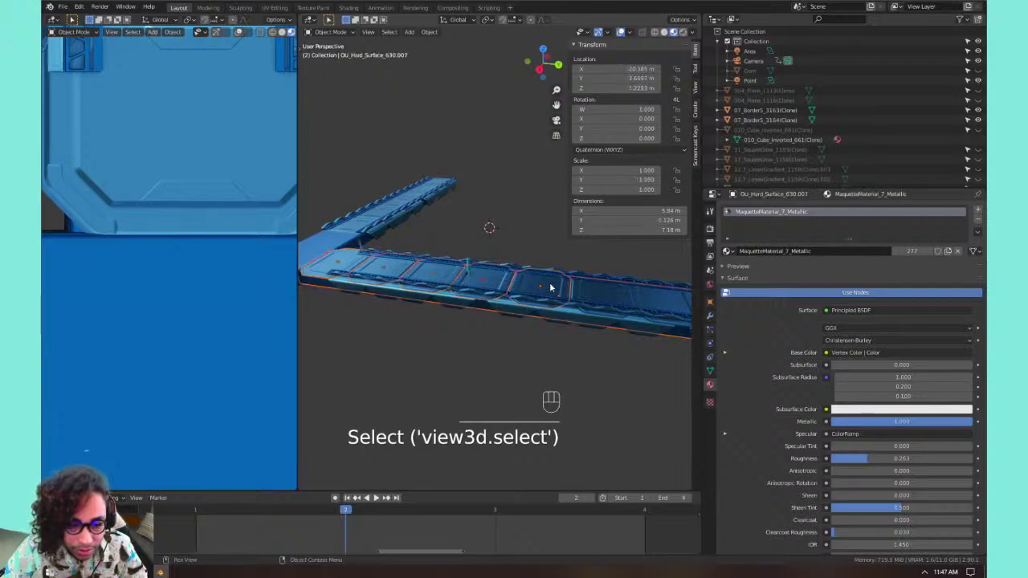
left_click(613, 296, "shift")
left_click(654, 299, "shift")
middle_click_drag(654, 299, 500, 320, "shift")
left_click(514, 323, "shift")
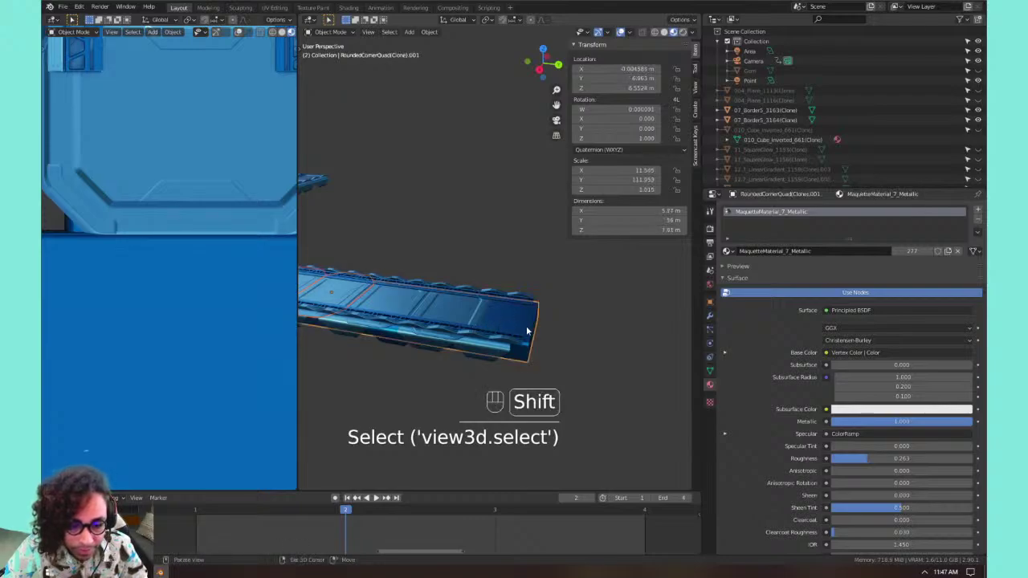
left_click(527, 330, "shift")
left_click(458, 309, "shift")
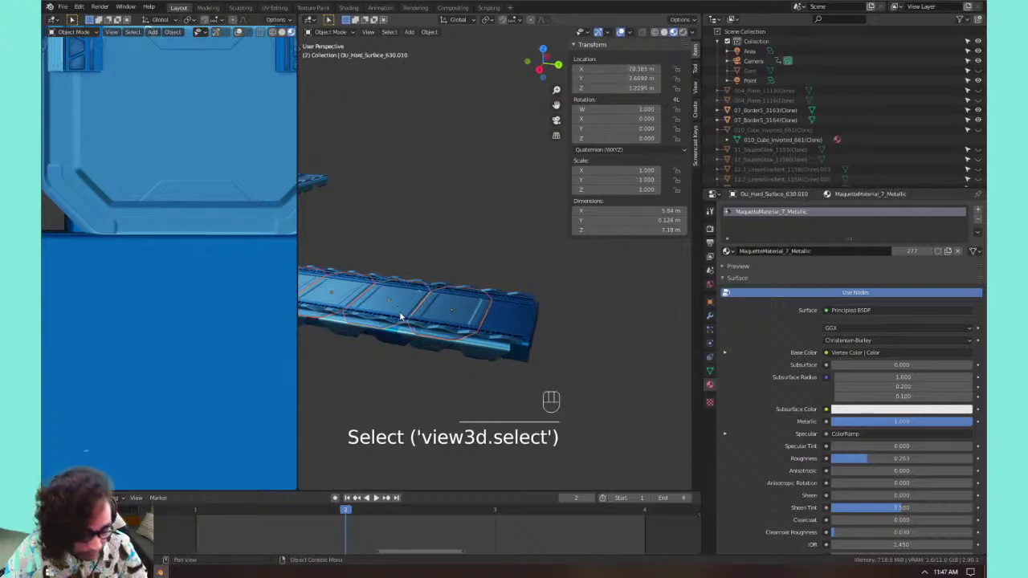
middle_click_drag(396, 302, 331, 375)
middle_click_drag(515, 365, 397, 330)
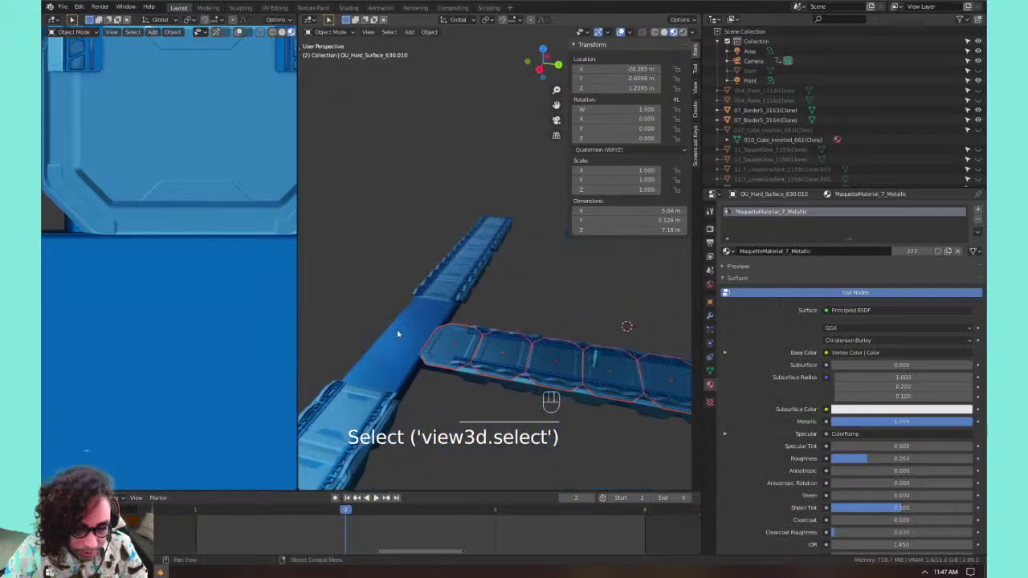
scroll(418, 333, "up", 4)
middle_click_drag(442, 402, 432, 337)
scroll(389, 348, "up", 2)
key("g")
key("x")
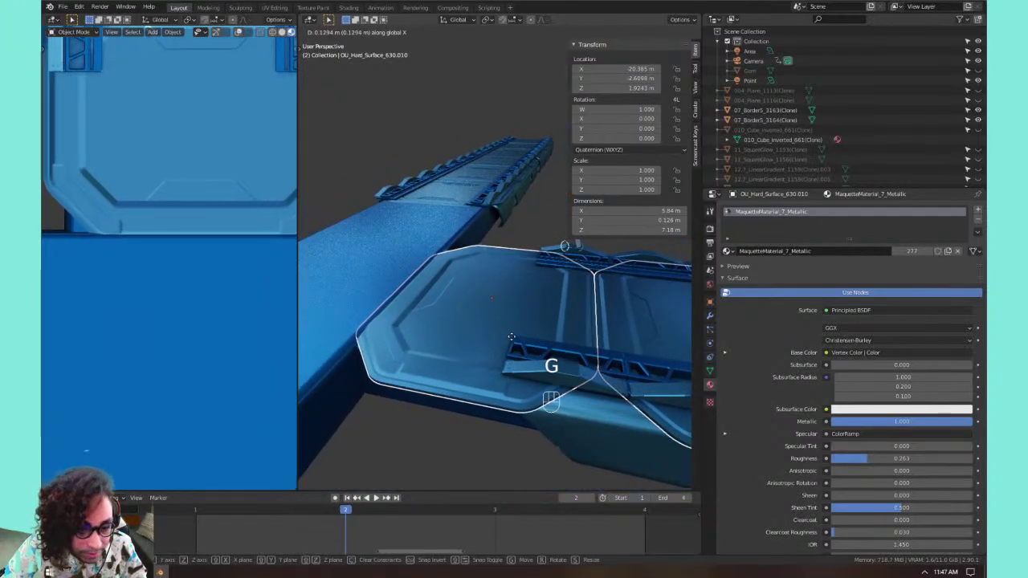
key("y")
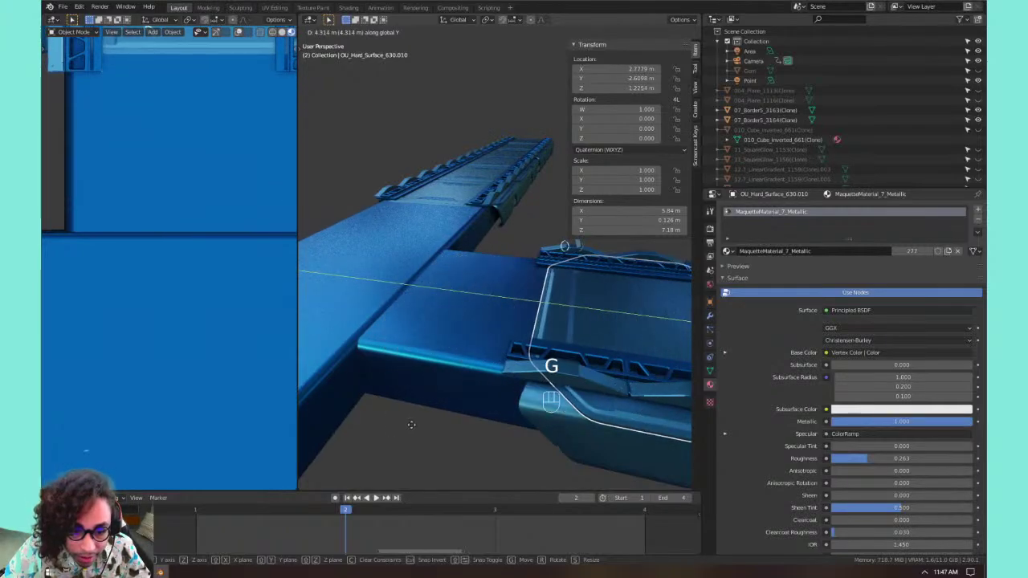
left_click(318, 424)
scroll(468, 349, "down", 5)
key("Tab")
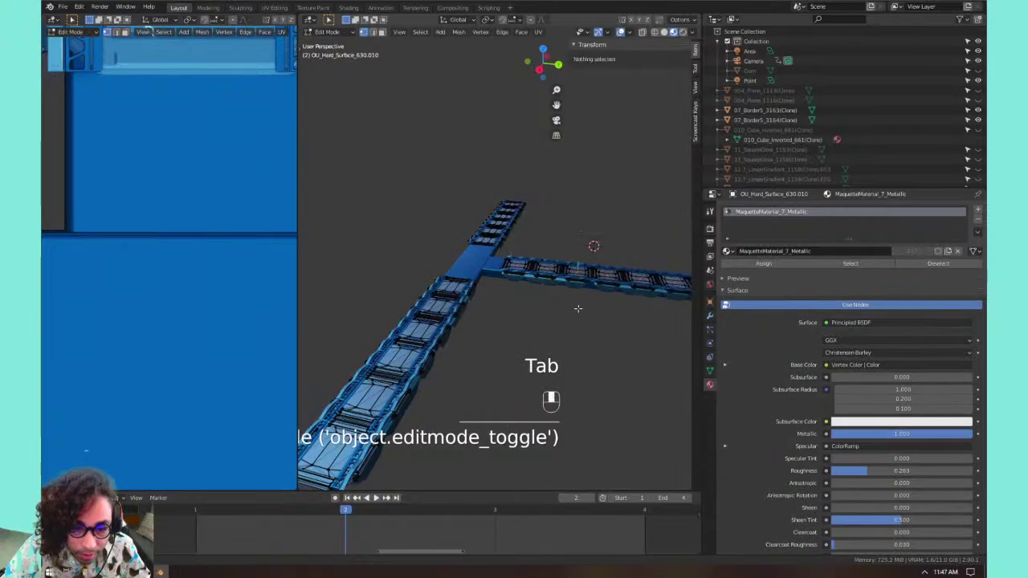
key("Tab")
middle_click_drag(584, 297, 460, 298)
left_click(461, 298)
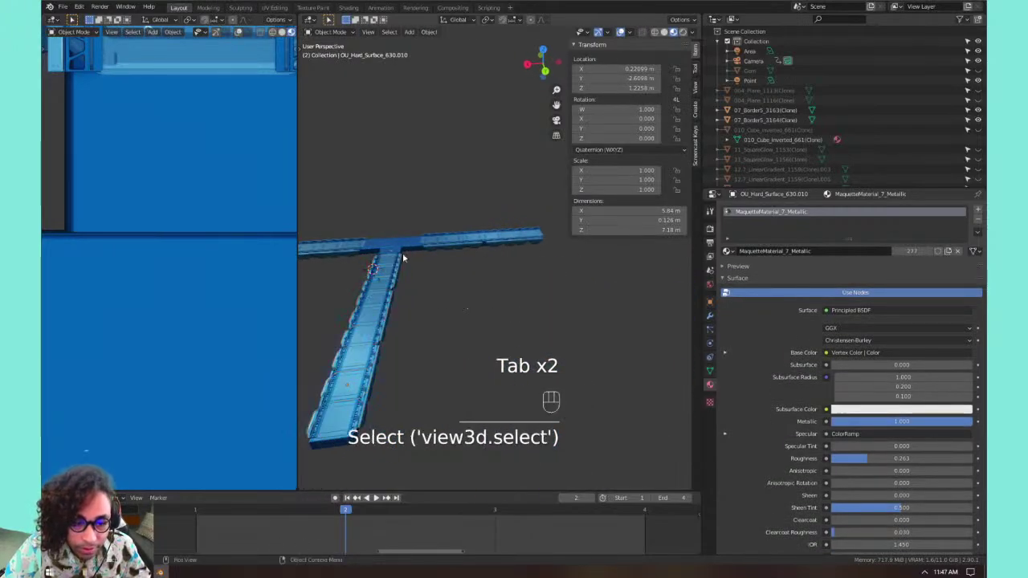
Select all walkway panels that share linked object data and hide them.
middle_click_drag(404, 258, 442, 284)
middle_click_drag(365, 319, 407, 297)
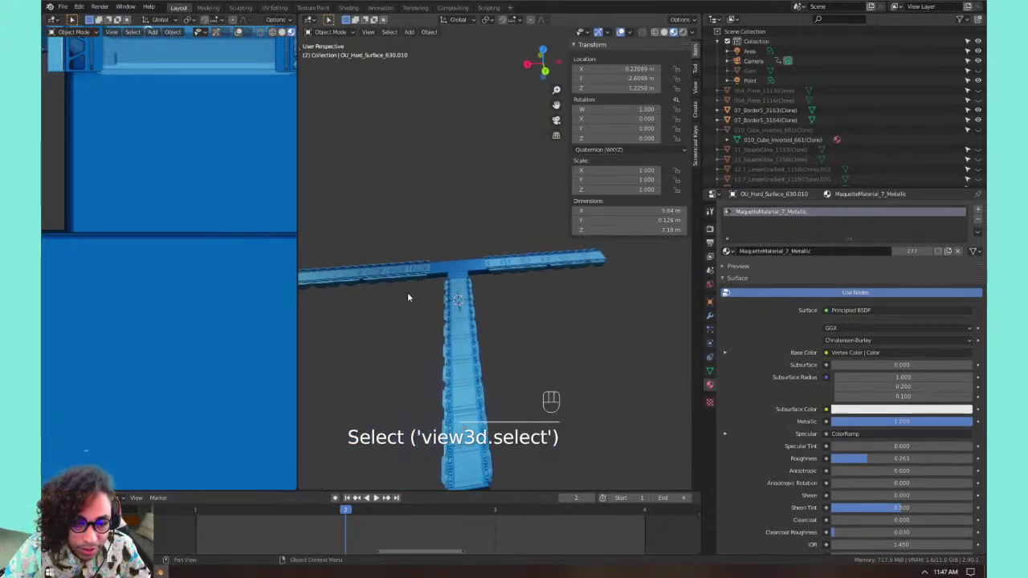
key("shift+l")
left_click(458, 330)
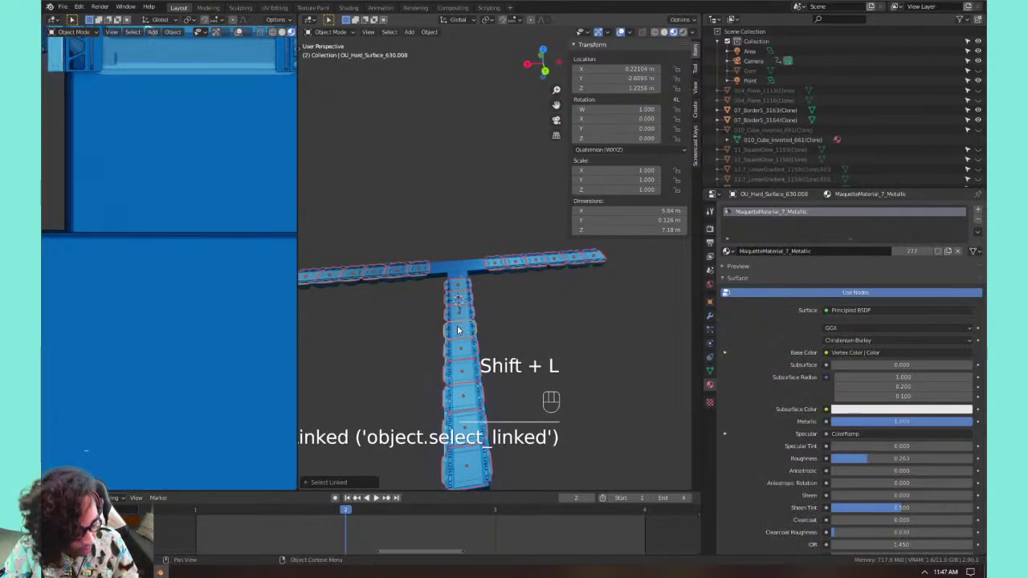
key("h")
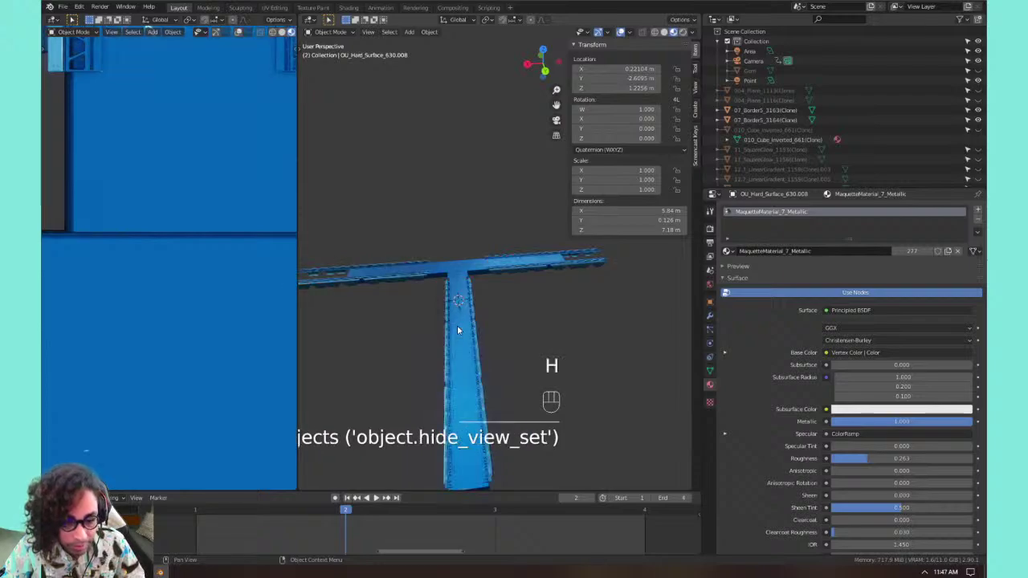
Hide the floor slabs of the stem walkway and the cross walkway, leaving only the railings.
mouse_move(460, 328)
middle_mouse_down()
mouse_move(494, 336)
mouse_move(517, 321)
middle_mouse_up()
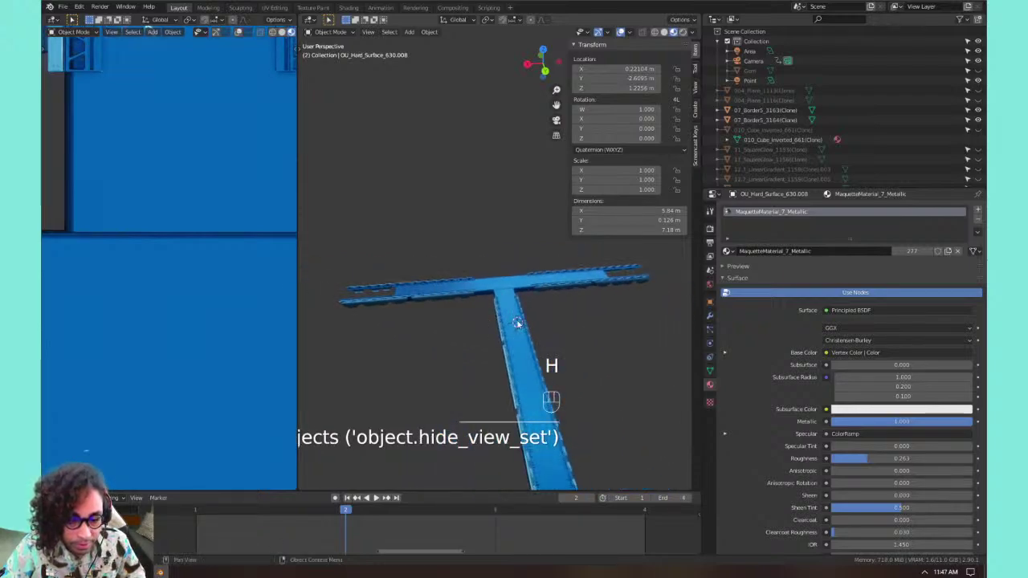
left_click(518, 325)
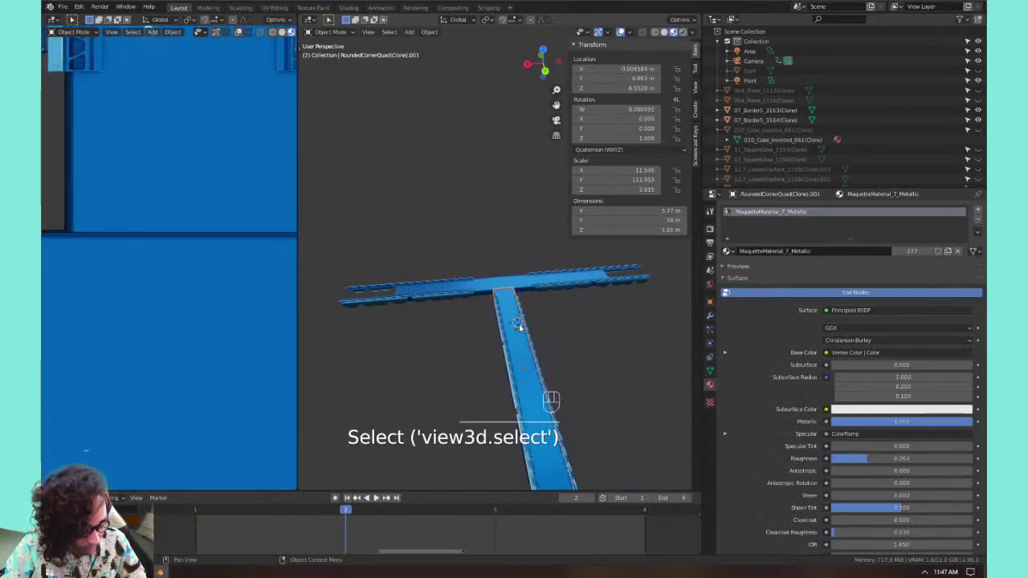
key("h")
key("h")
middle_click_drag(503, 293, 511, 328)
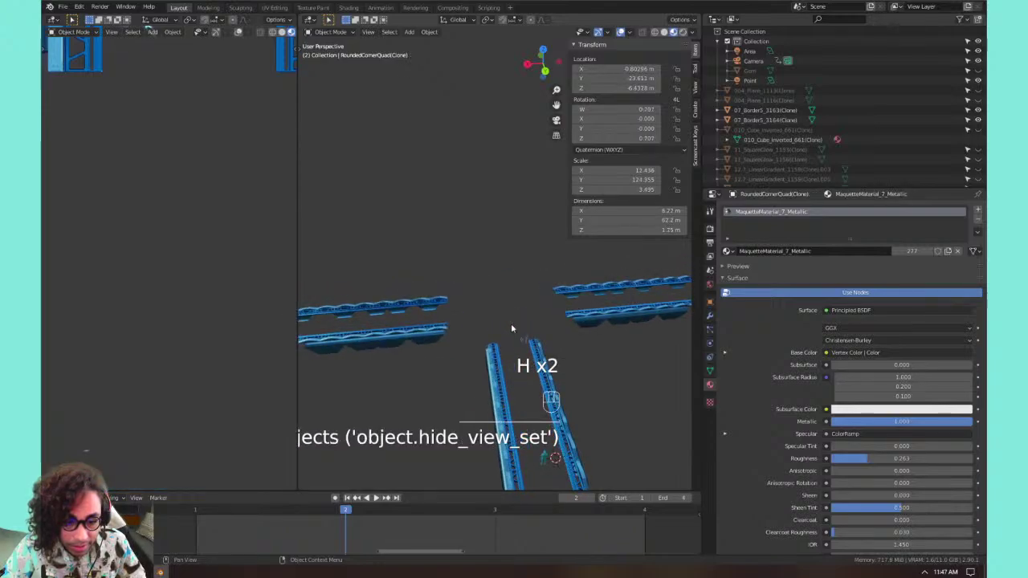
middle_click_drag(420, 343, 375, 364)
middle_click_drag(566, 341, 452, 311)
left_click(423, 313)
scroll(462, 330, "up", 4)
middle_click_drag(567, 351, 478, 359, "shift")
scroll(450, 351, "up", 2)
left_click(490, 404)
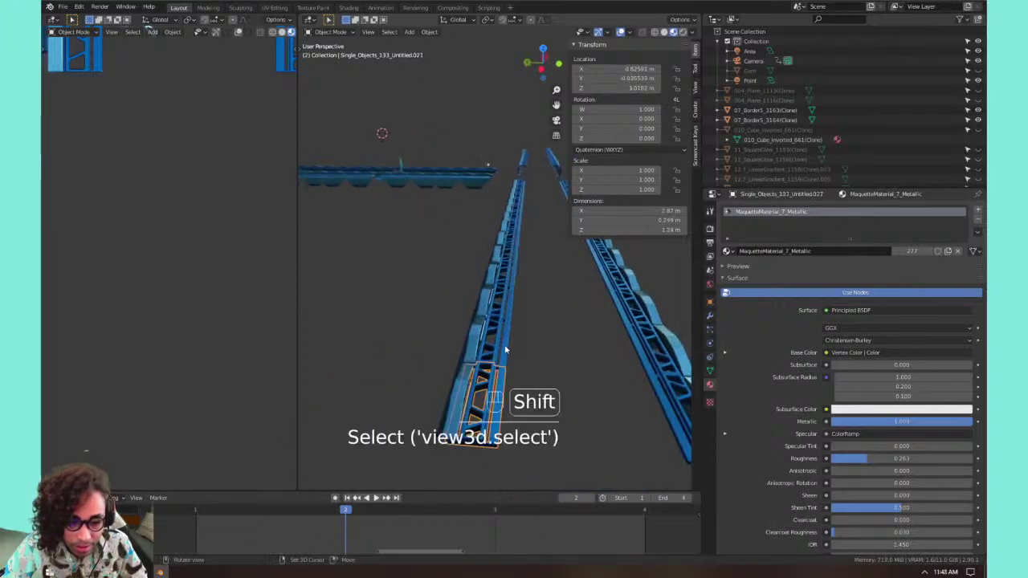
left_click(506, 350, "shift")
left_click(508, 271, "shift")
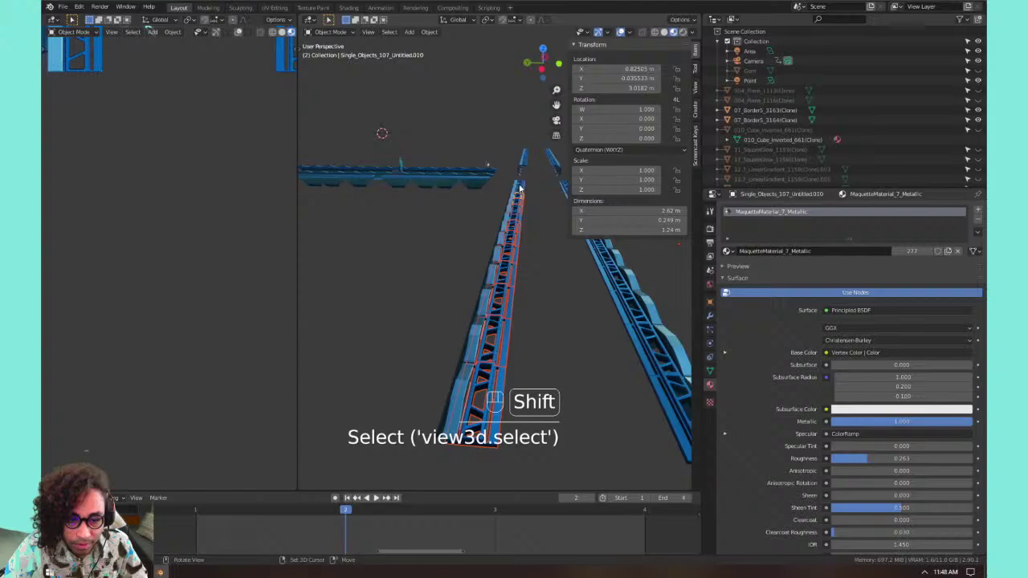
middle_click_drag(546, 216, 500, 333)
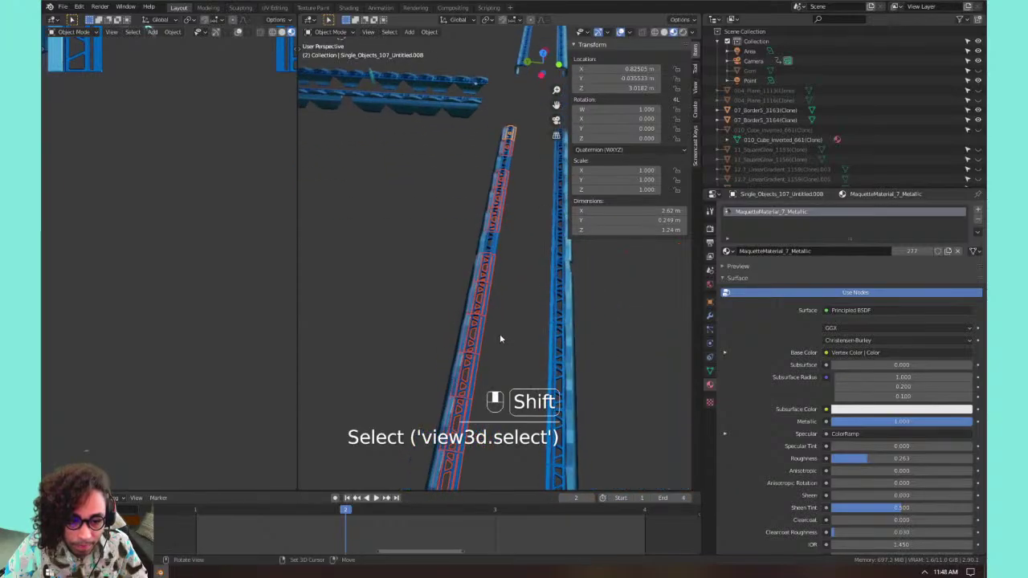
left_click(505, 165, "shift")
middle_click_drag(547, 150, 500, 194, "shift")
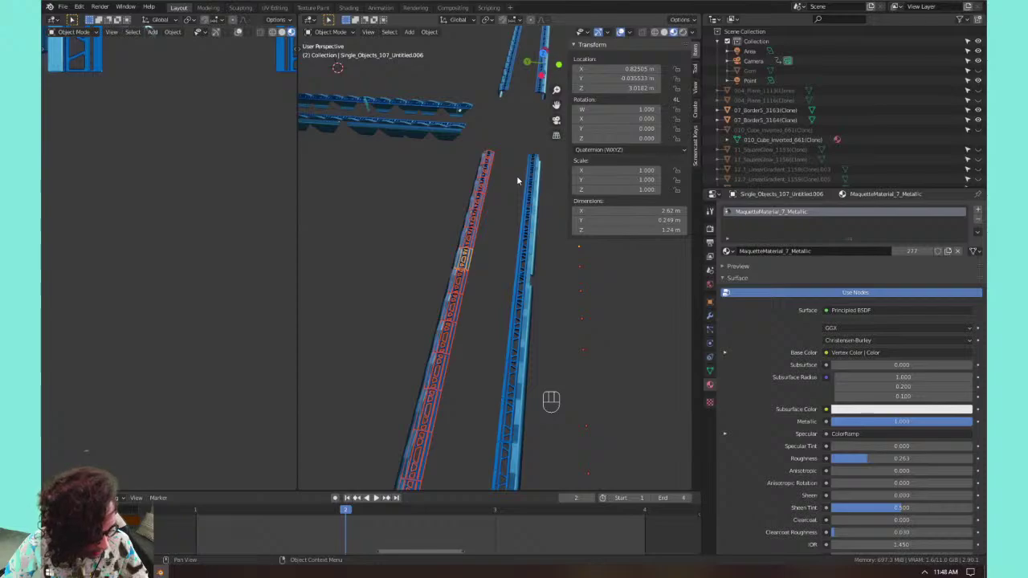
key("c")
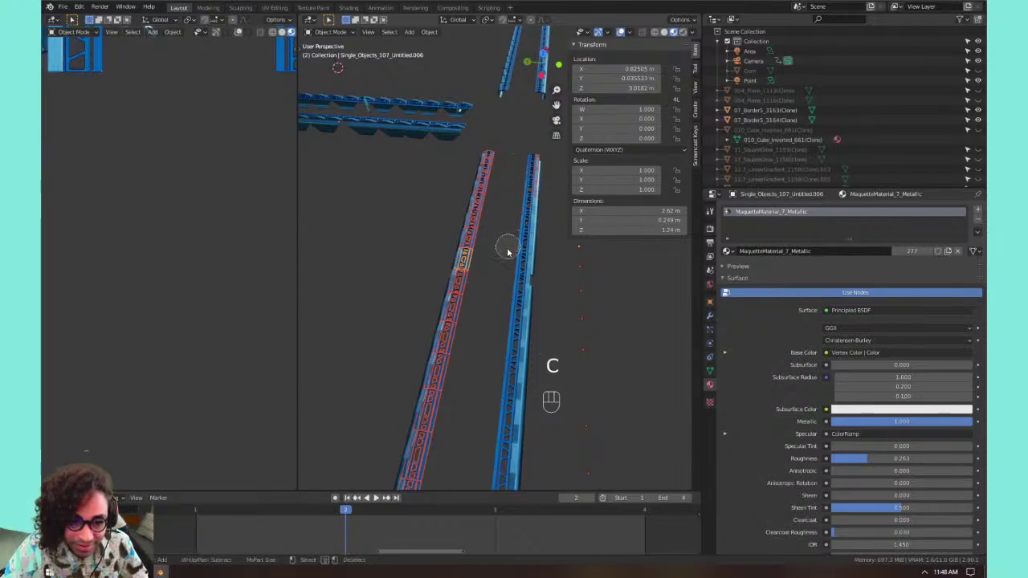
right_click(517, 289)
scroll(499, 281, "down", 5)
key("ctrl+z")
key("ctrl+z")
key("ctrl+z")
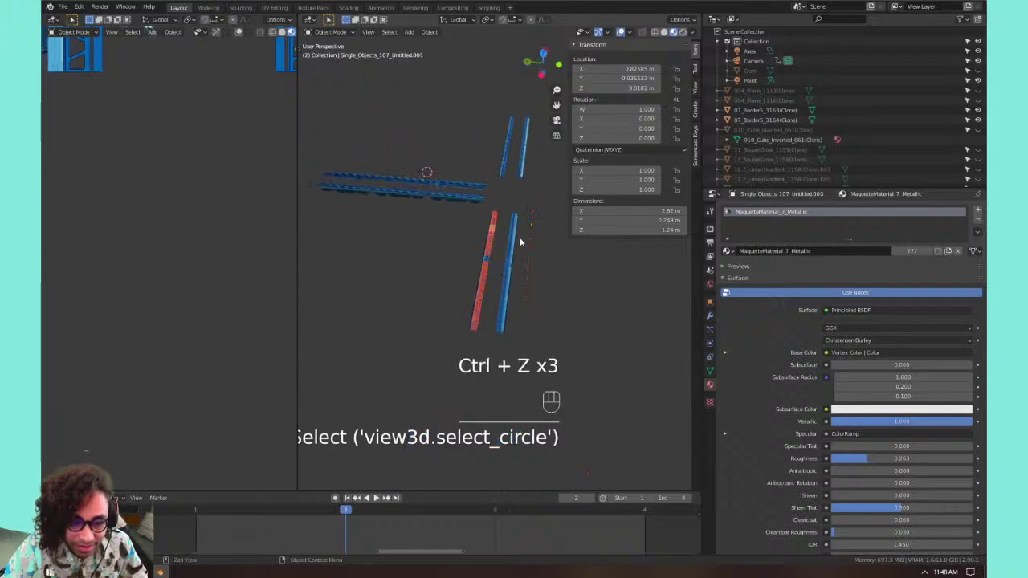
Select all lattice railing pieces along both sides of every walkway arm, using one stem piece as the starting selection and Circle Select.
left_click(509, 244)
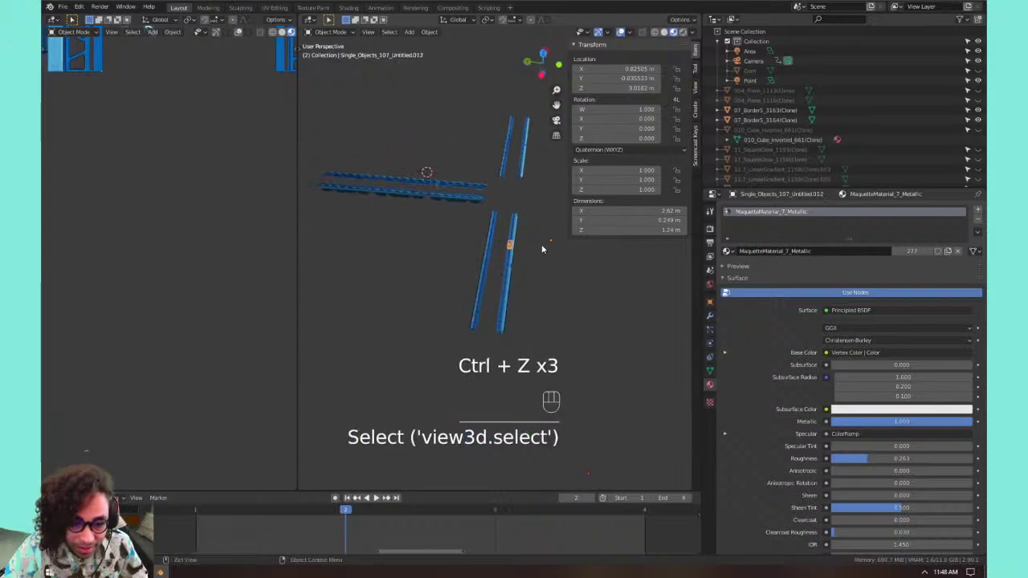
middle_click_drag(542, 249, 482, 257)
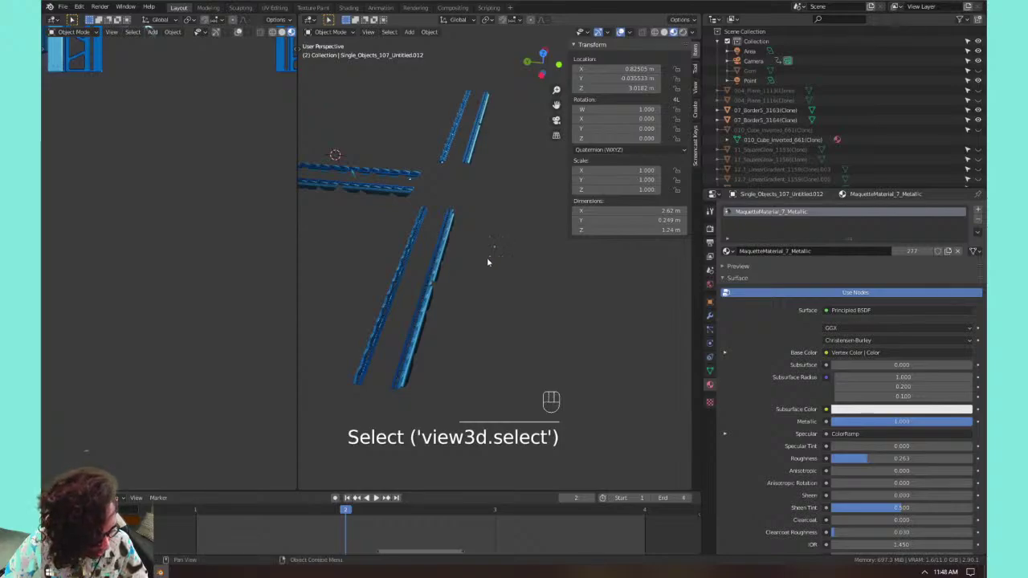
mouse_move(511, 235)
left_mouse_down()
mouse_move(479, 257)
mouse_move(473, 376)
mouse_move(441, 368)
mouse_move(482, 216)
mouse_move(438, 392)
mouse_move(510, 206)
mouse_move(529, 84)
mouse_move(511, 98)
mouse_move(500, 136)
left_mouse_up()
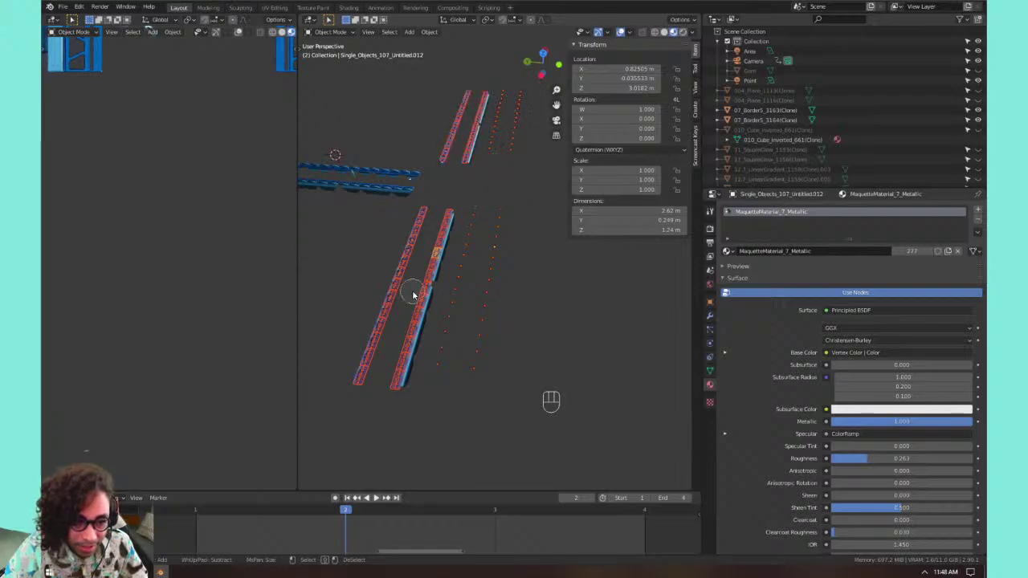
key("Escape")
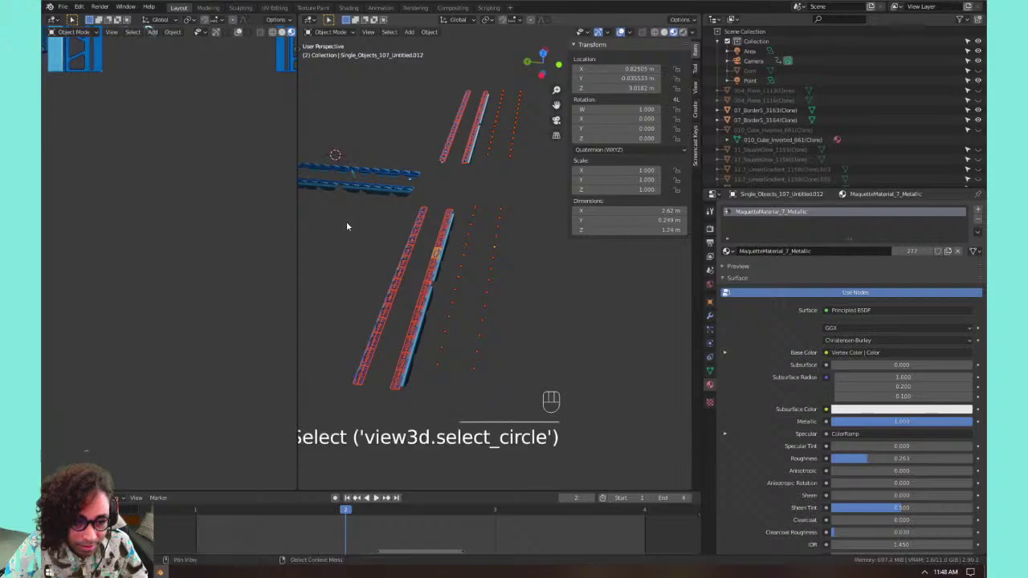
mouse_move(346, 221)
middle_mouse_down()
mouse_move(475, 294)
mouse_move(436, 286)
middle_mouse_up()
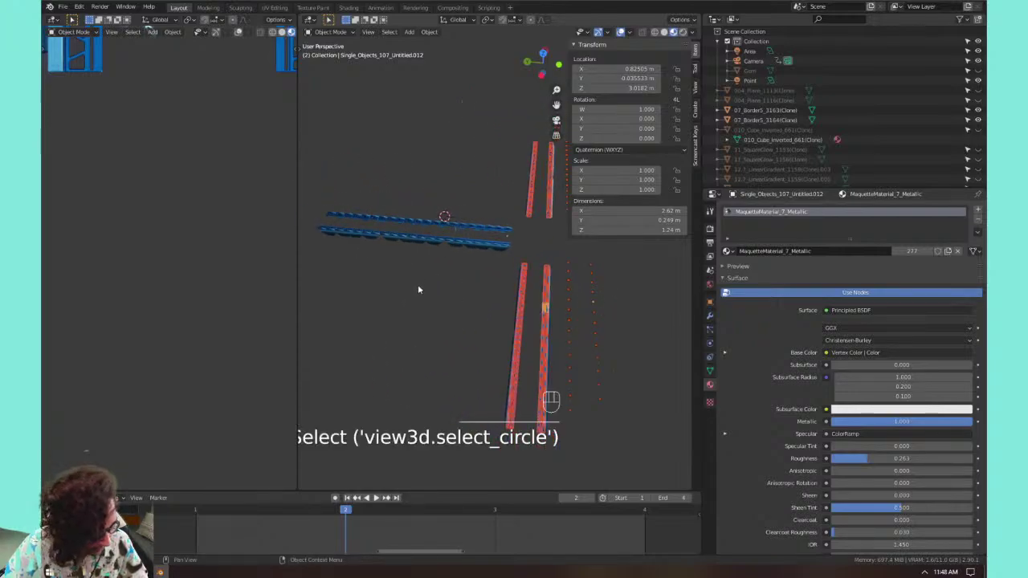
key("c")
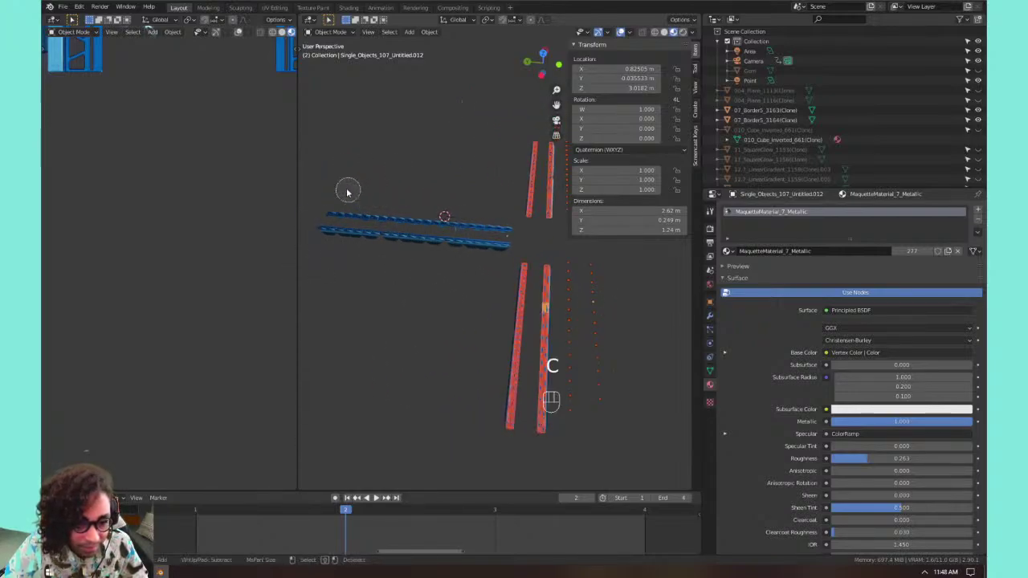
left_click_drag(450, 204, 489, 210)
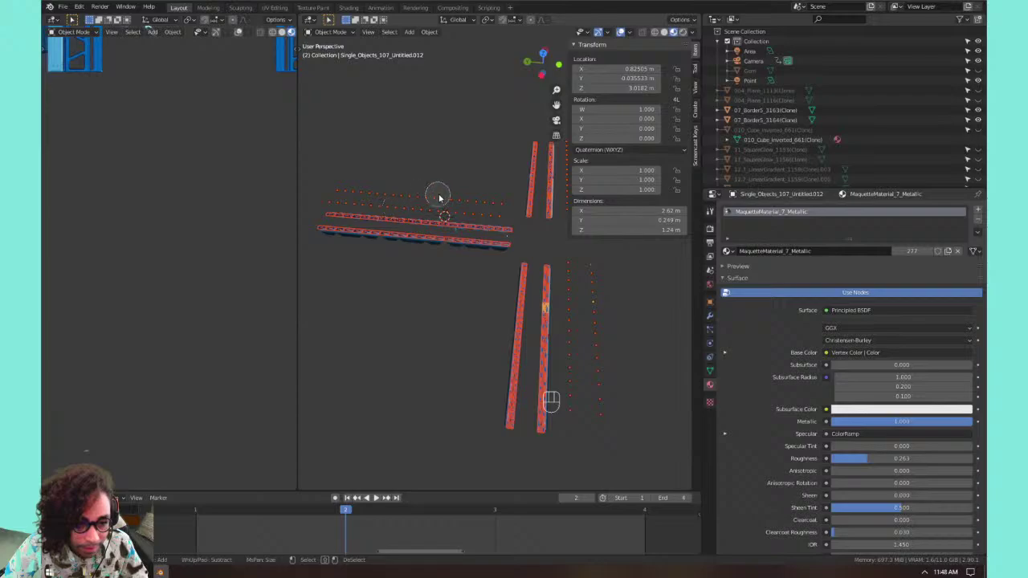
right_click(550, 265)
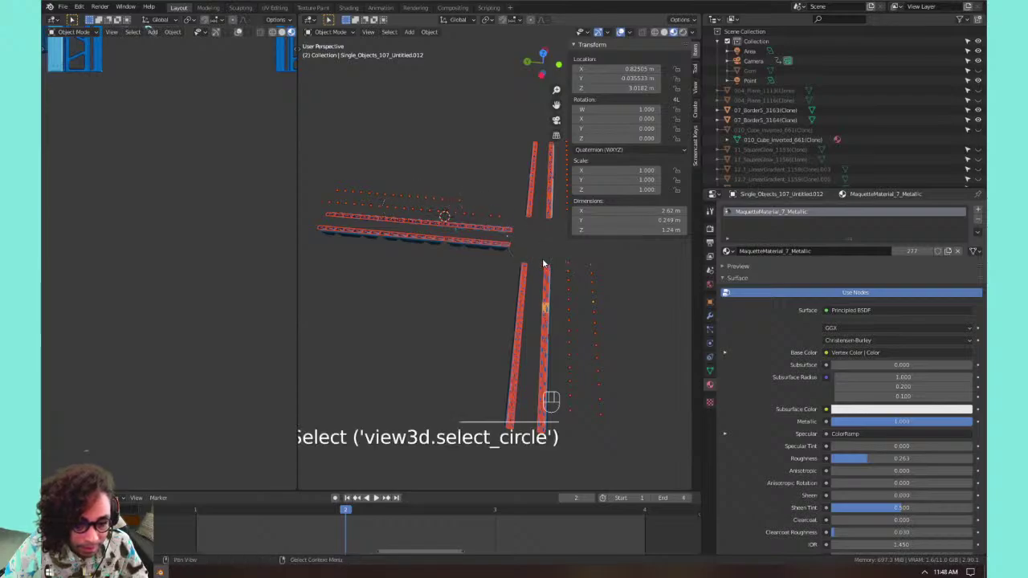
Make the end railing piece beside the junction the active object while keeping all other lattice pieces selected.
scroll(527, 254, "up", 3)
middle_click_drag(527, 254, 460, 285, "shift")
scroll(461, 286, "up", 3)
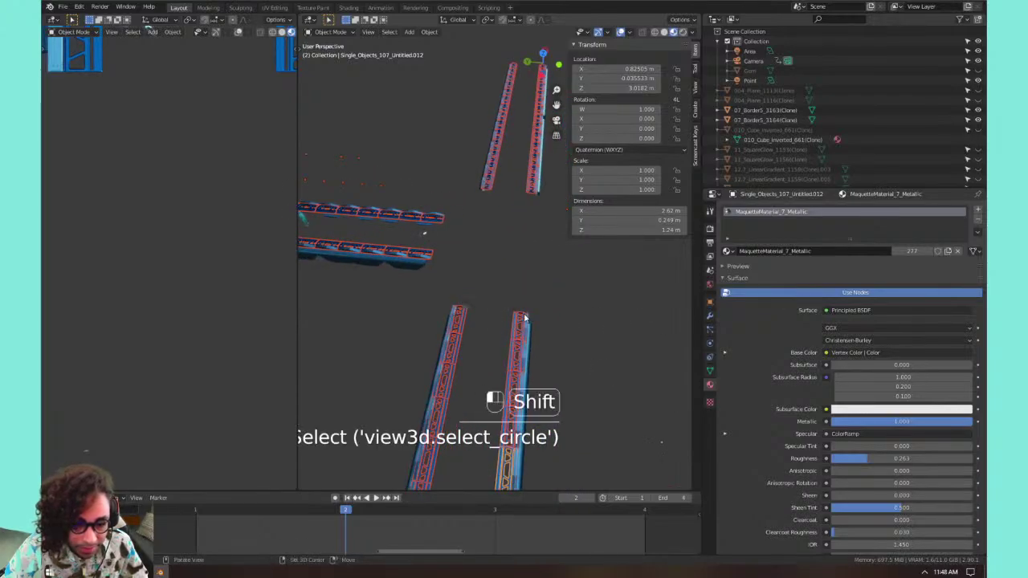
left_click(523, 318, "shift")
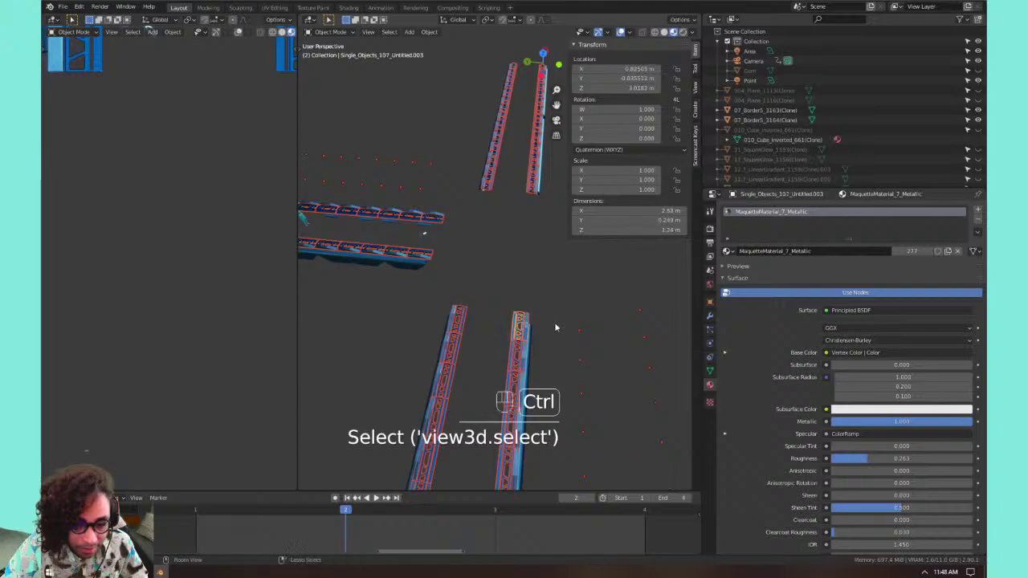
key("ctrl+z")
key("ctrl+z")
key("ctrl+z")
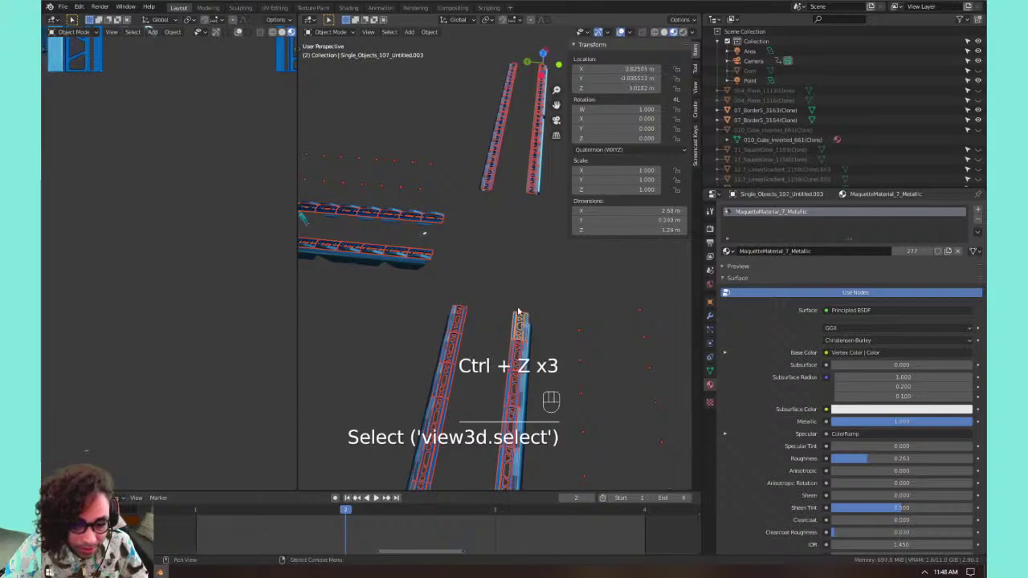
Set the origins of all selected railing pieces to Center of Mass (Volume).
middle_click_drag(523, 322, 432, 287)
scroll(459, 298, "down", 1)
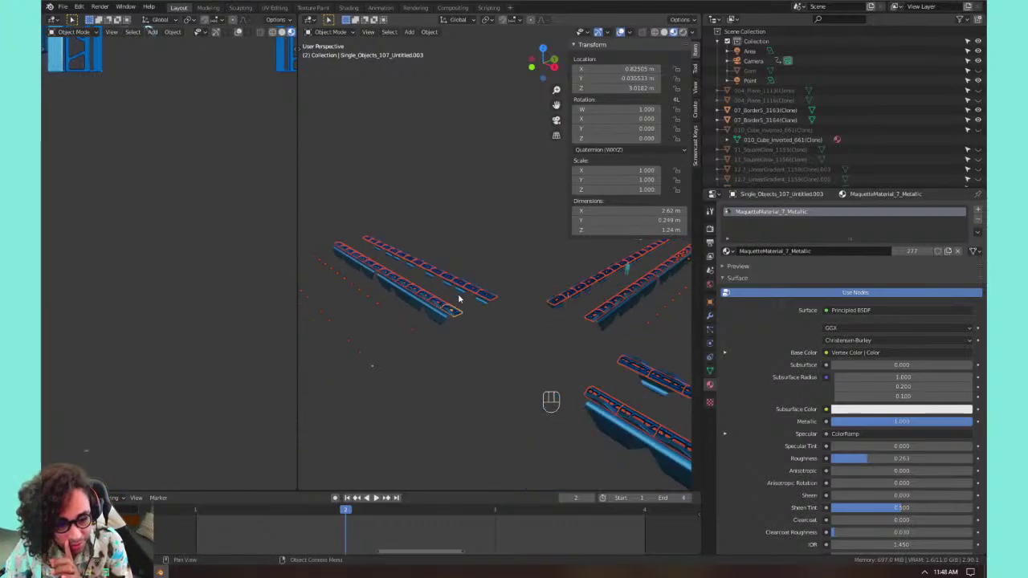
right_click(459, 298)
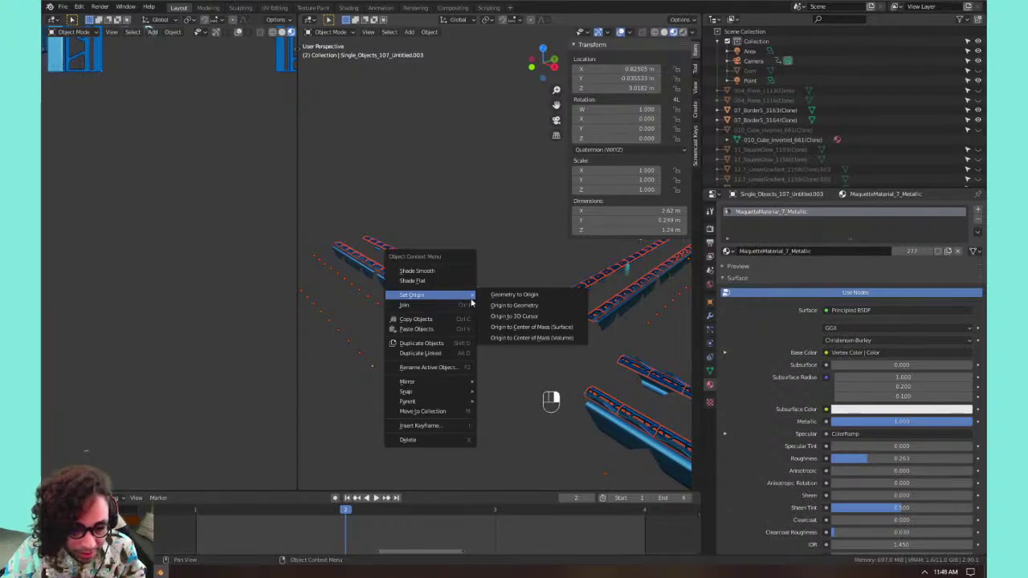
left_click(525, 338)
middle_click_drag(532, 336, 400, 316)
mouse_move(473, 325)
middle_mouse_down()
mouse_move(408, 275)
mouse_move(468, 345)
mouse_move(413, 313)
mouse_move(442, 326)
mouse_move(494, 322)
middle_mouse_up()
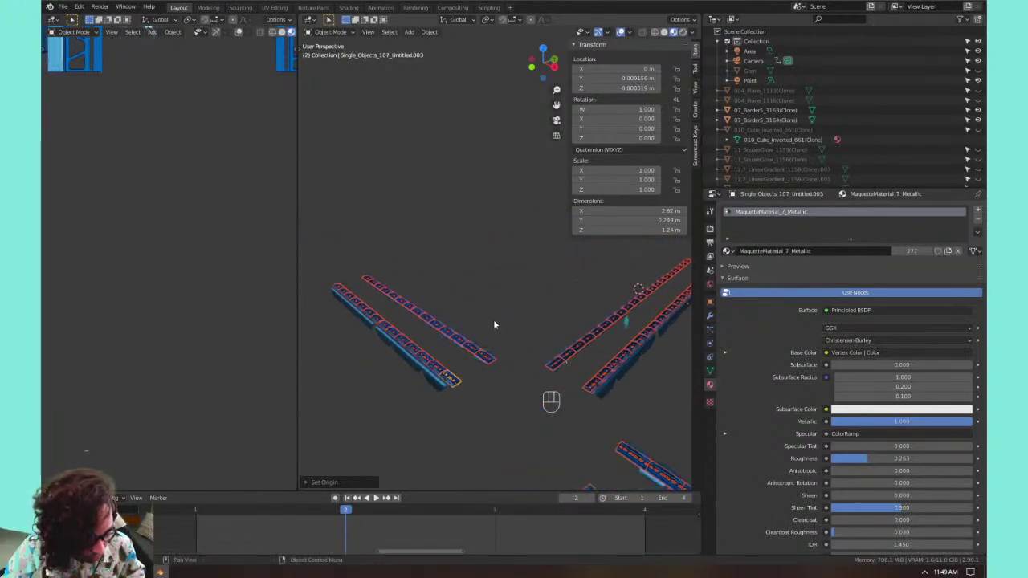
Link the object data of the active railing piece to all other selected railing pieces.
key("ctrl")
key("ctrl+l")
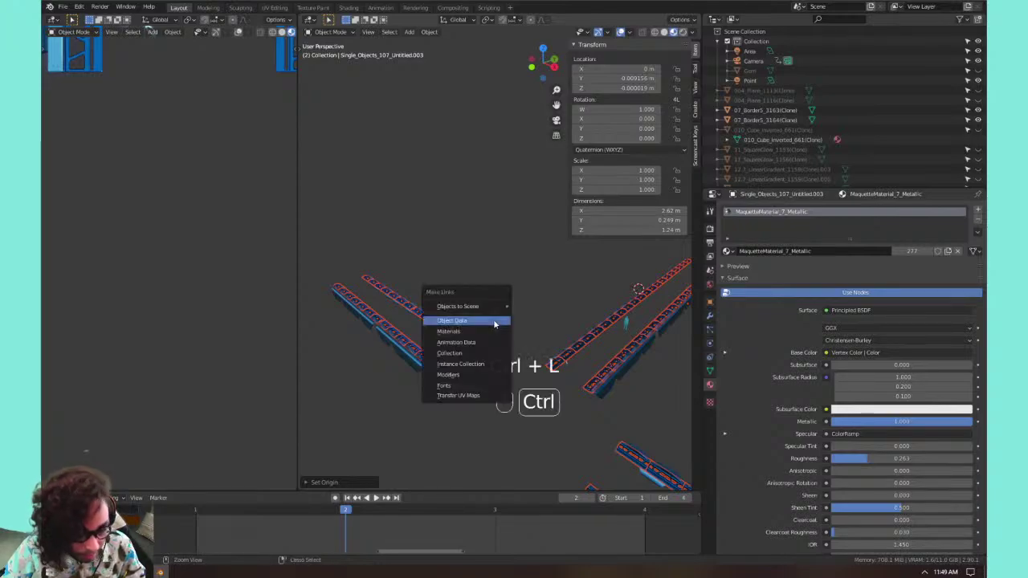
left_click(495, 323)
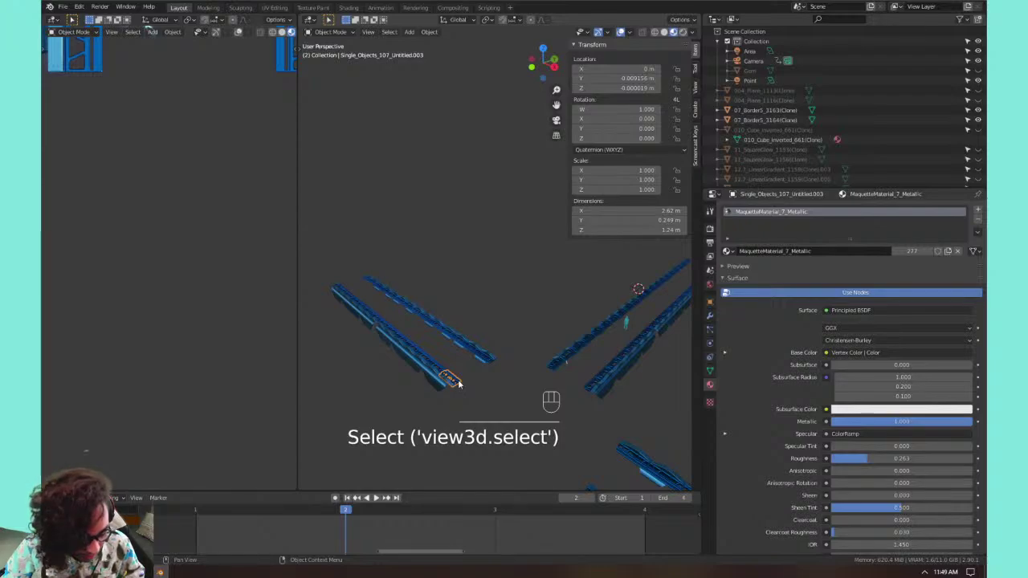
Check the linking by selecting every railing piece that shares the end piece's object data, and deselect everything.
key("shift+l")
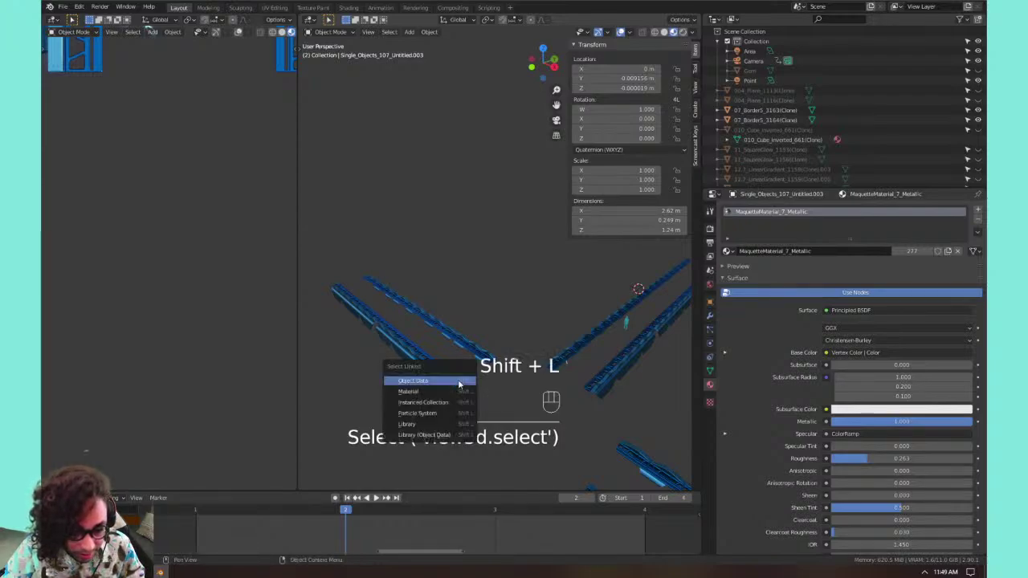
left_click(459, 384)
left_click(493, 303)
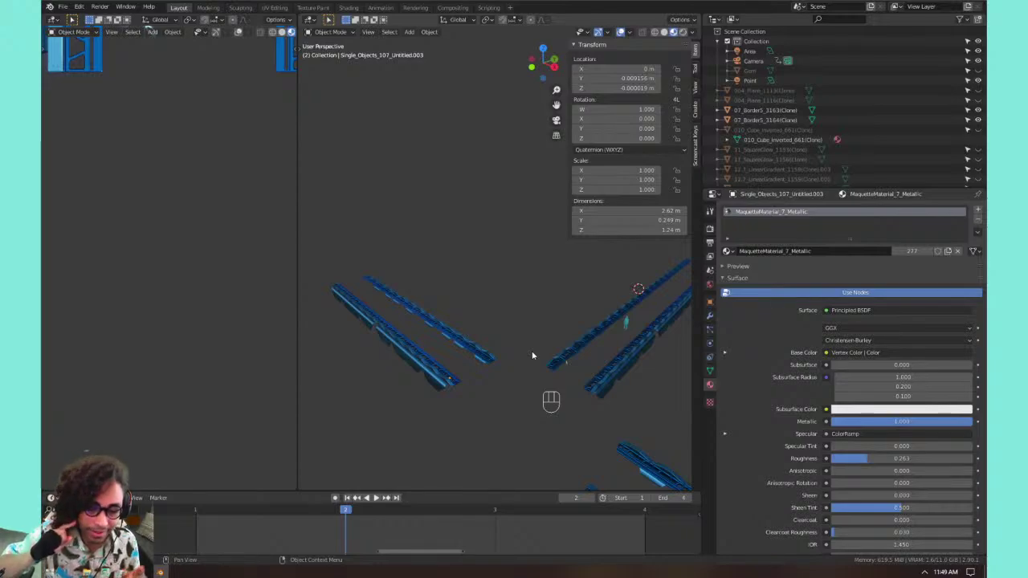
Select the end railing piece beside the junction, frame it for a close check, and save the file.
middle_click_drag(532, 355, 503, 327)
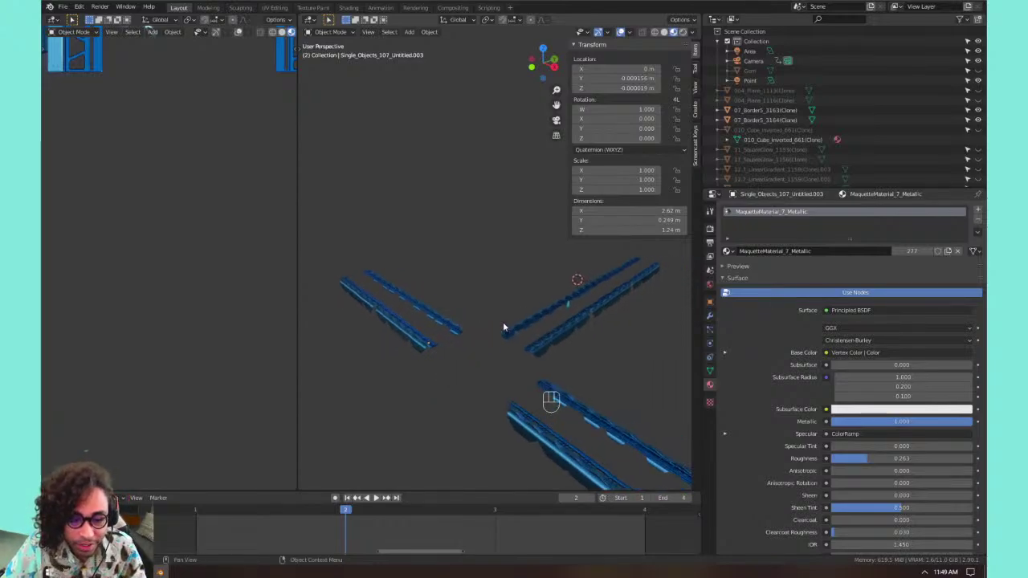
left_click(539, 347)
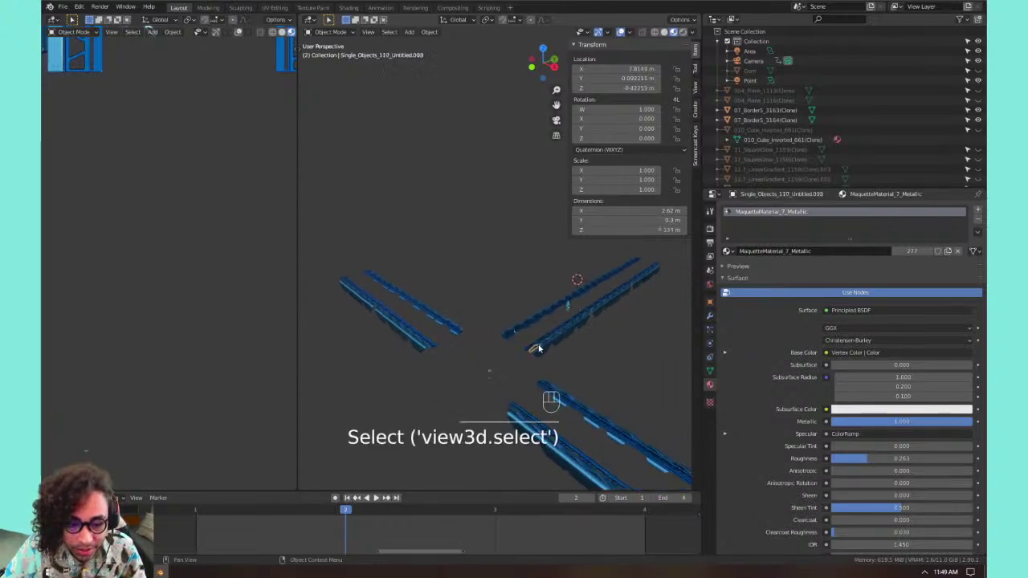
left_click(426, 344)
key("KP_Decimal")
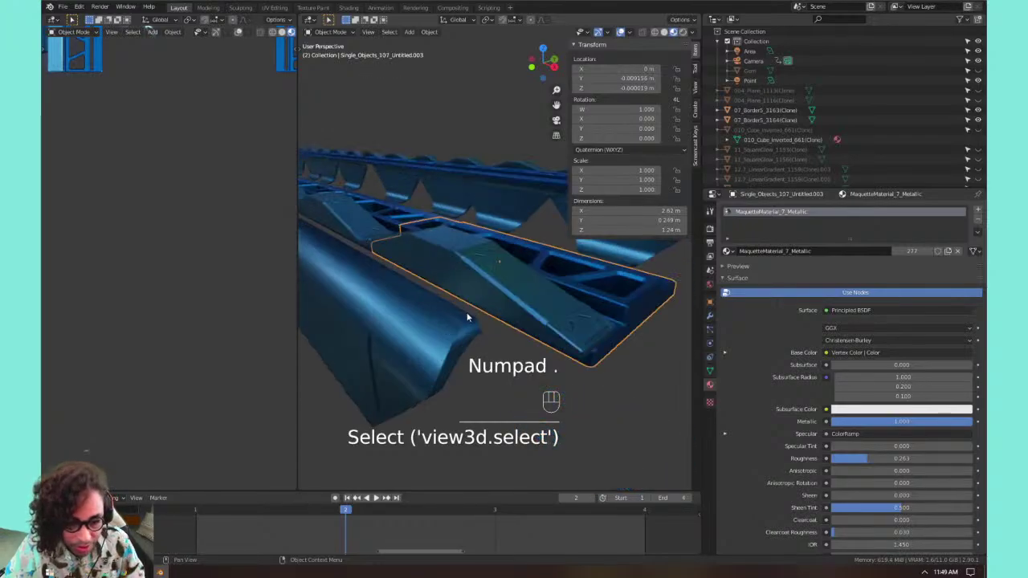
middle_click_drag(467, 317, 539, 328)
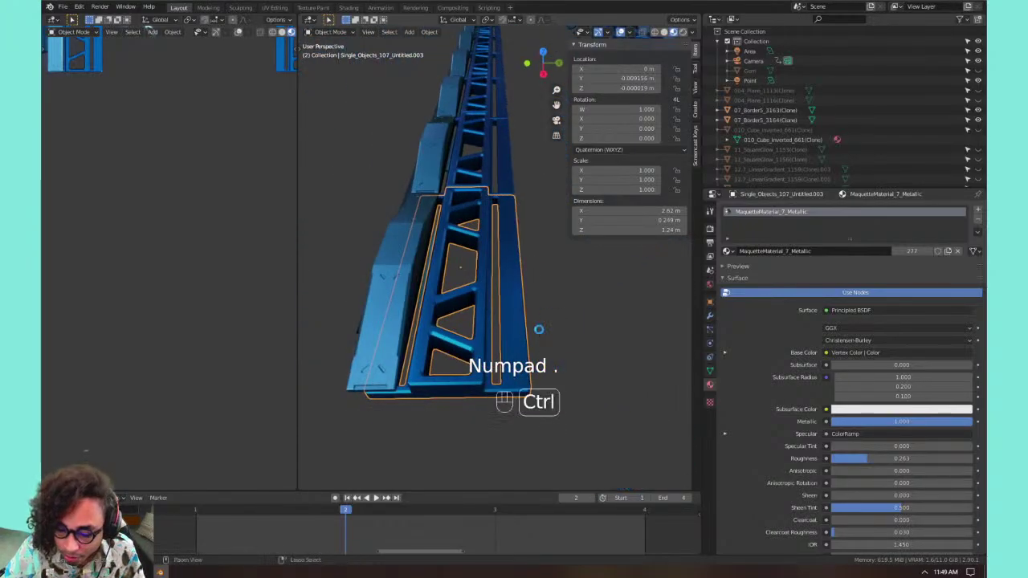
key("ctrl+s")
scroll(545, 328, "down", 8)
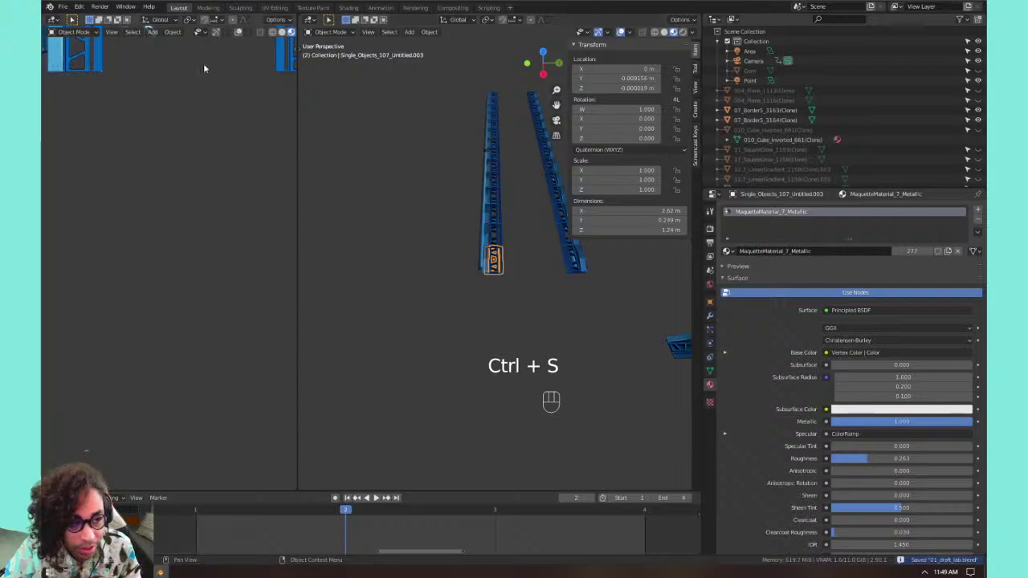
Purge the unused mesh data-blocks left over from linking the railing pieces.
middle_click_drag(450, 238, 427, 266)
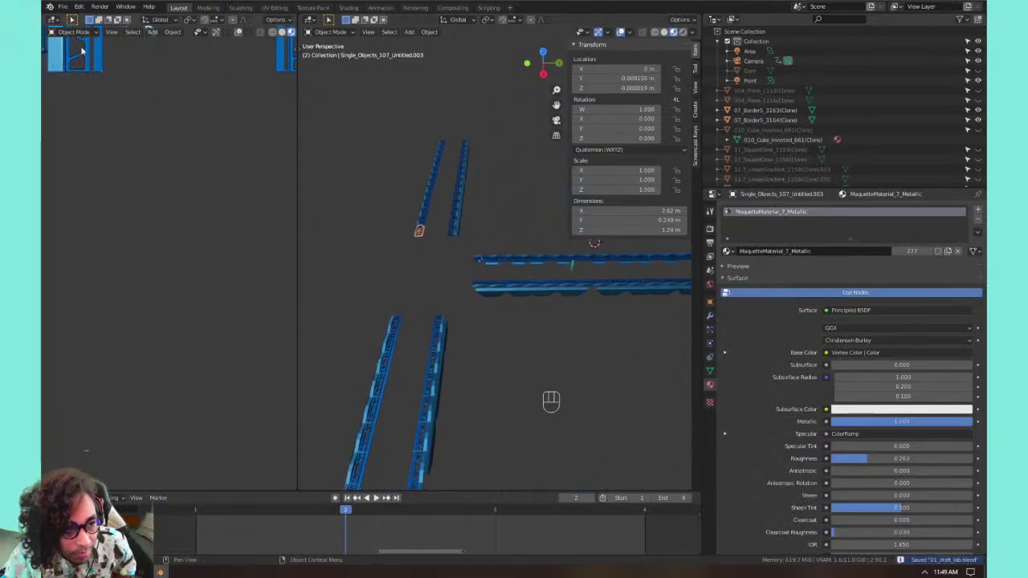
left_click(64, 8)
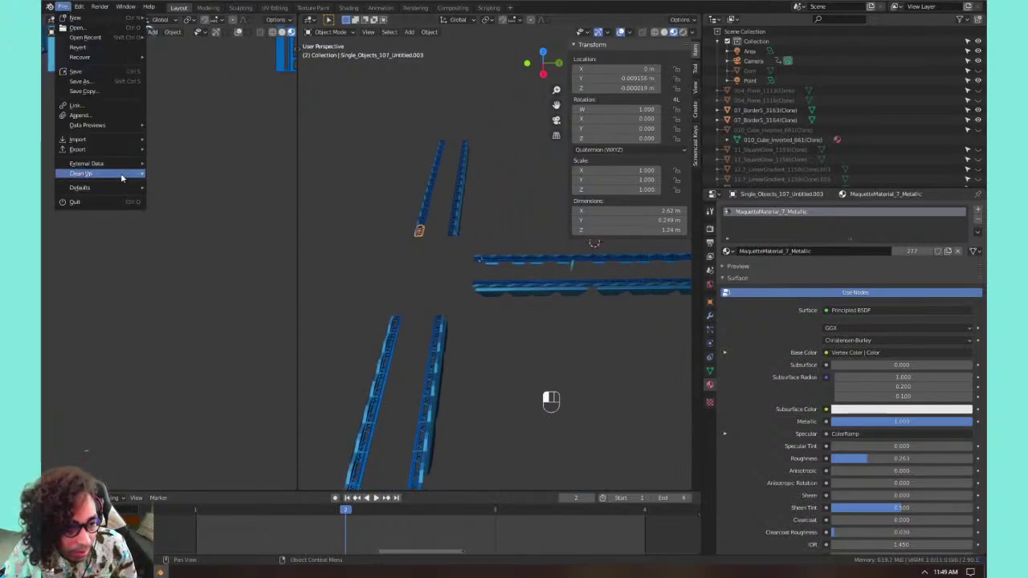
mouse_move(137, 179)
left_click(172, 174)
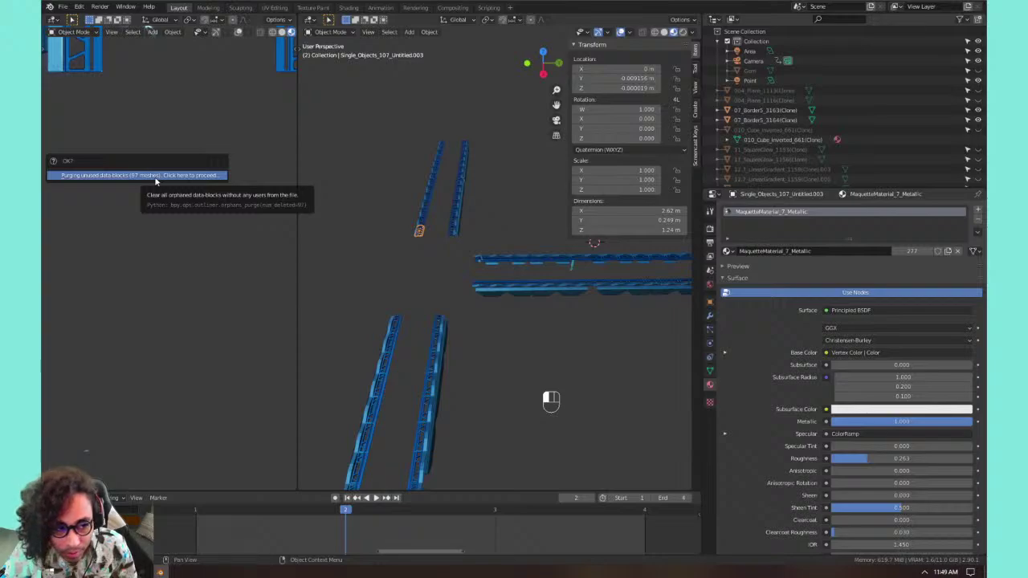
left_click(156, 175)
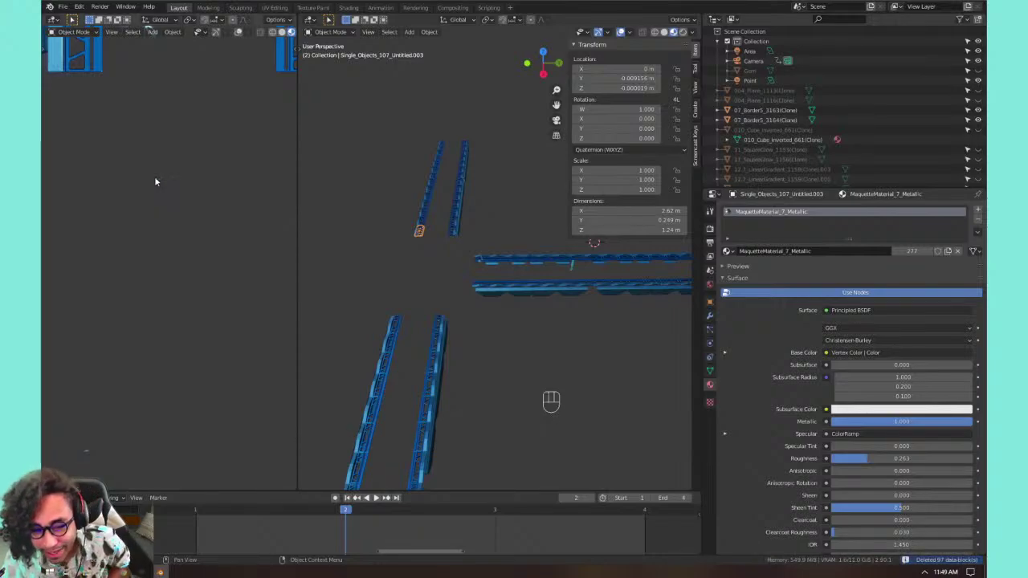
middle_click_drag(490, 281, 485, 278)
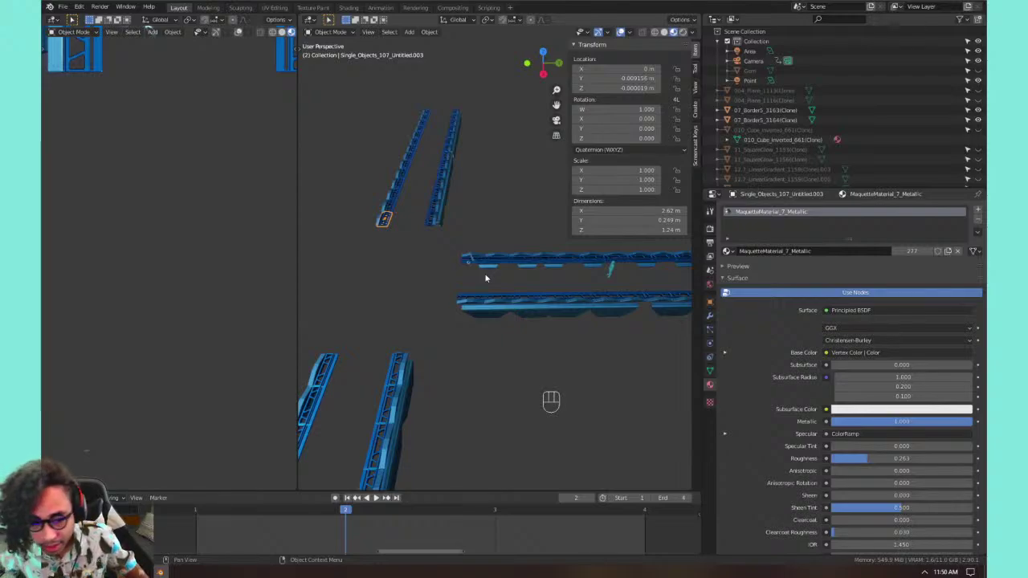
Select every railing piece that shares object data with the end piece near the junction, and hide them all.
mouse_move(466, 282)
middle_mouse_down()
mouse_move(487, 319)
mouse_move(496, 268)
mouse_move(445, 253)
mouse_move(468, 299)
middle_mouse_up()
scroll(468, 299, "up", 3)
middle_click_drag(396, 243, 514, 280, "shift")
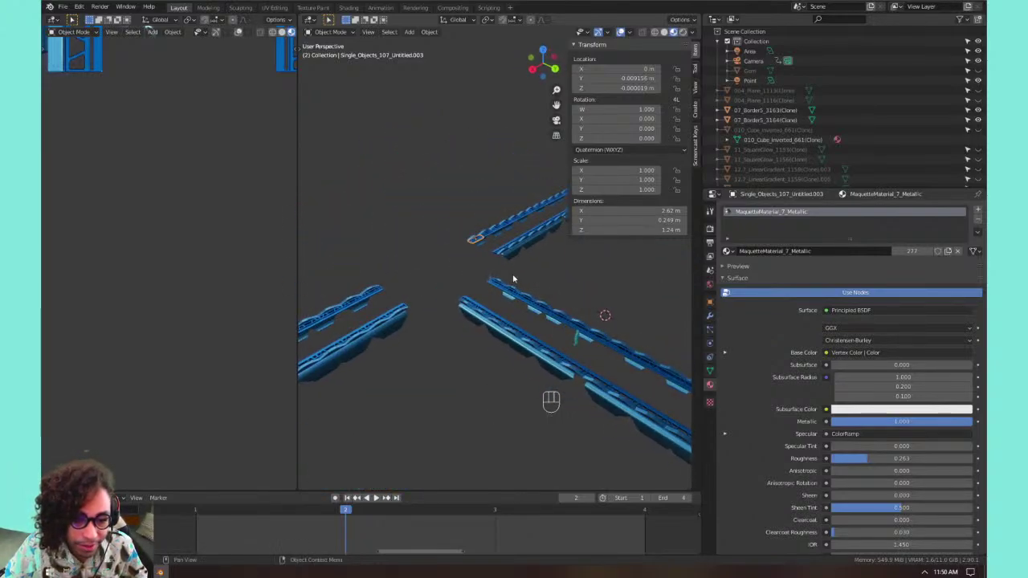
scroll(471, 242, "down", 2)
scroll(468, 241, "up", 4)
left_click(464, 228)
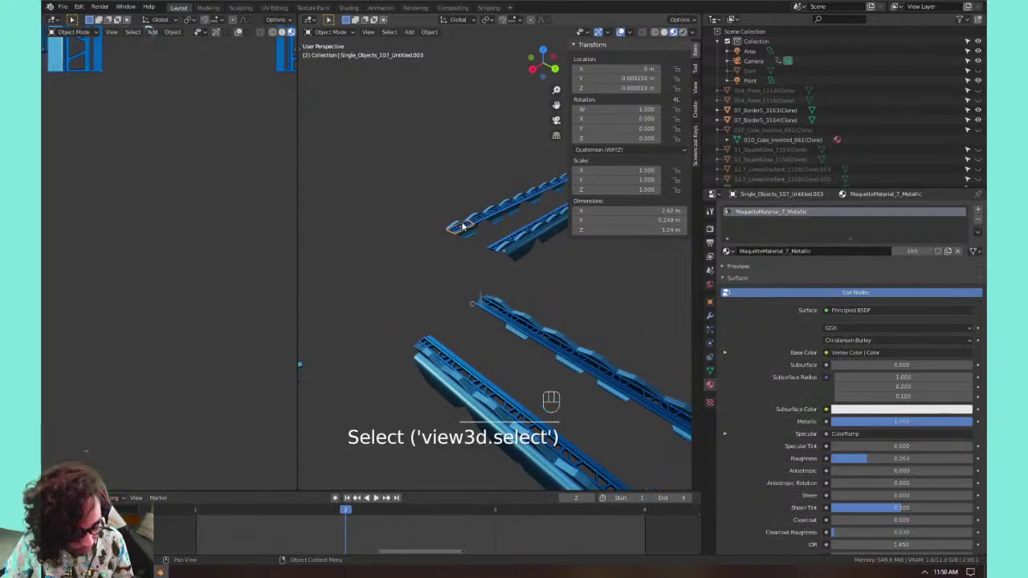
key("shift+l")
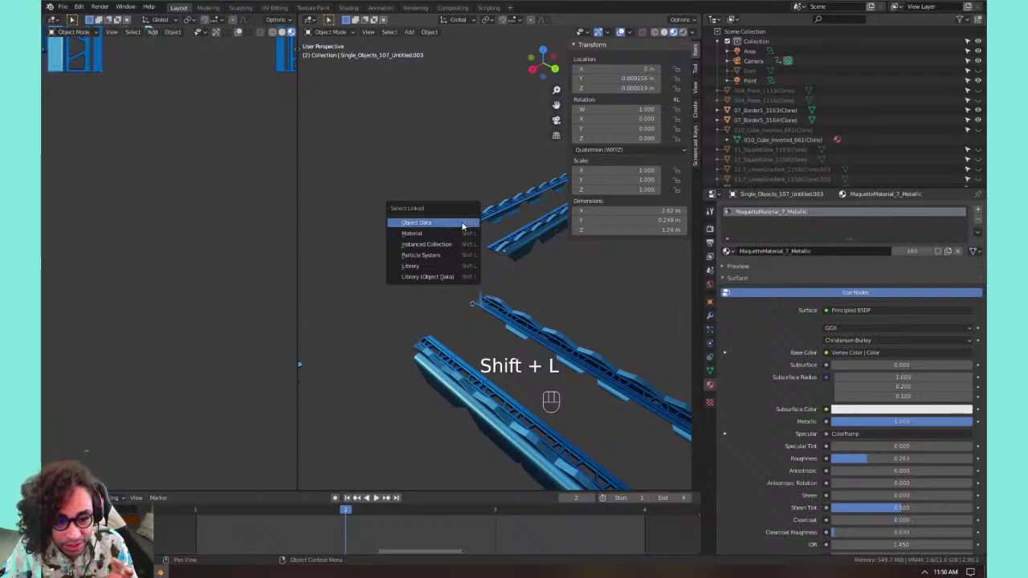
left_click(463, 223)
scroll(462, 226, "down", 4)
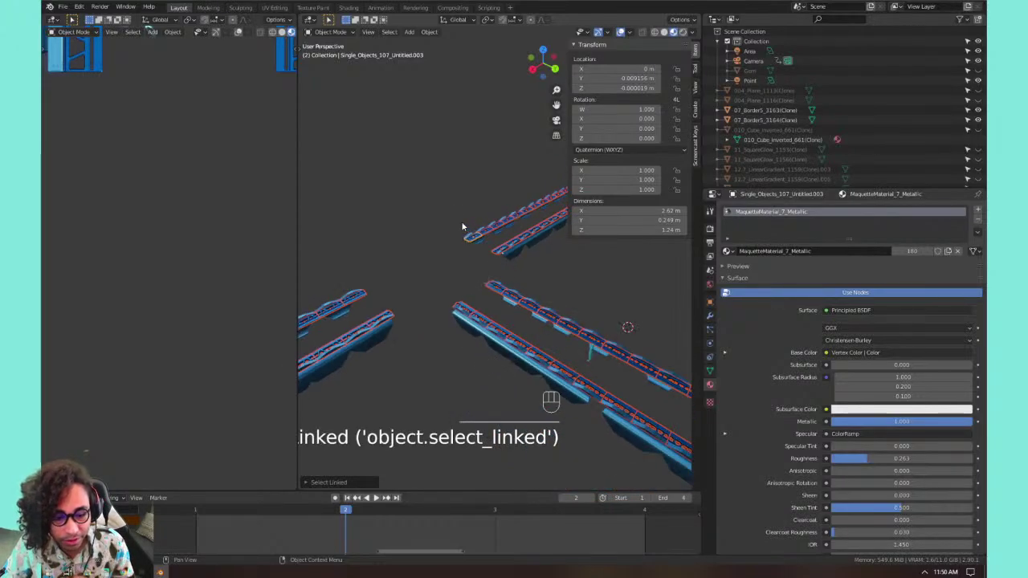
key("h")
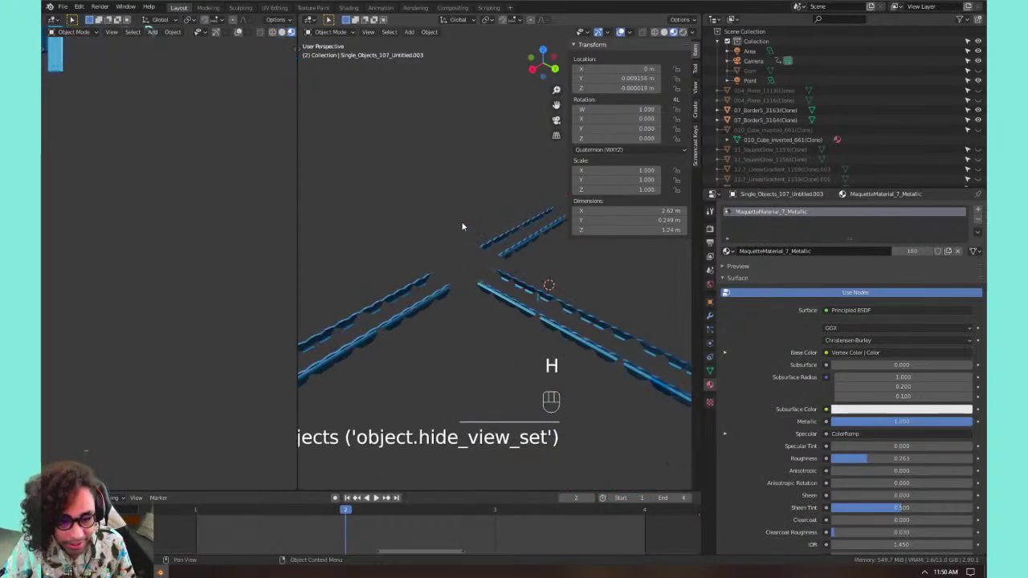
Hide the sidebar of the main 3D viewport, tilt the smaller viewport's view and widen the main one.
key("n")
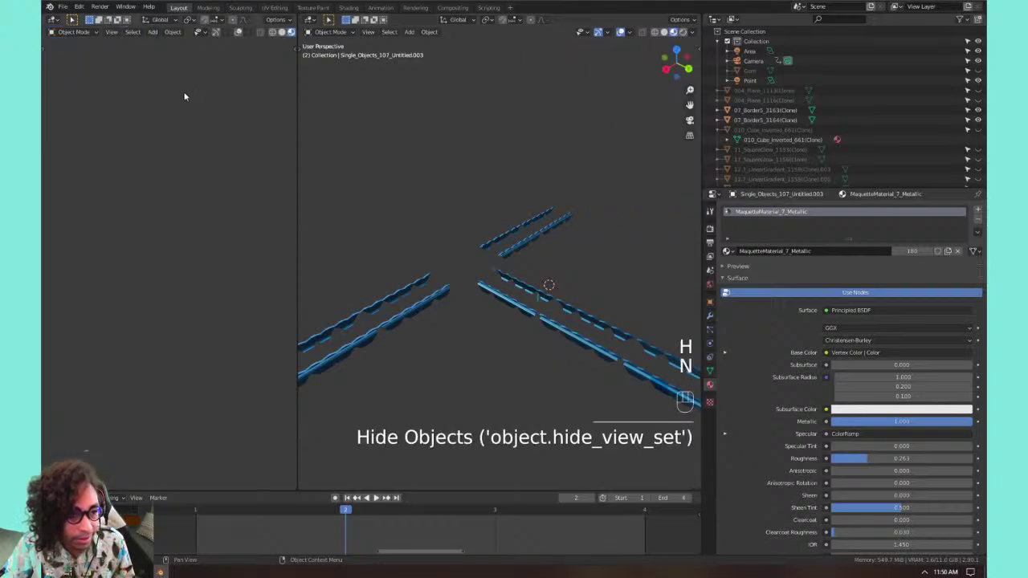
middle_click_drag(184, 97, 197, 232)
left_click_drag(296, 308, 216, 307)
Frame one of the remaining walkway side panels and select several neighbouring ones to examine where their origins lie.
middle_click_drag(504, 349, 499, 386, "shift")
left_click(500, 391)
key("KP_Decimal")
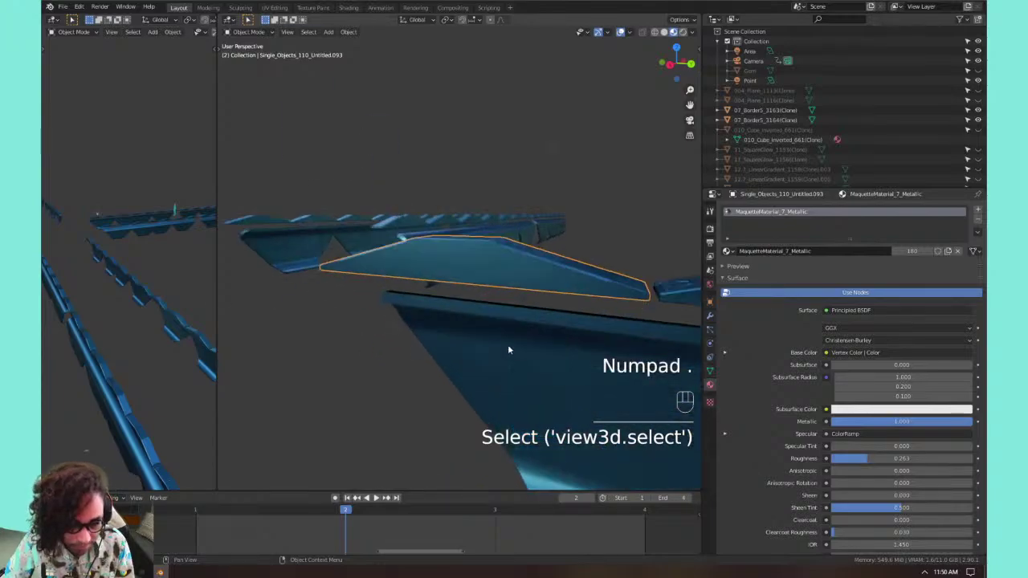
middle_click_drag(509, 348, 345, 243)
scroll(338, 255, "down", 10)
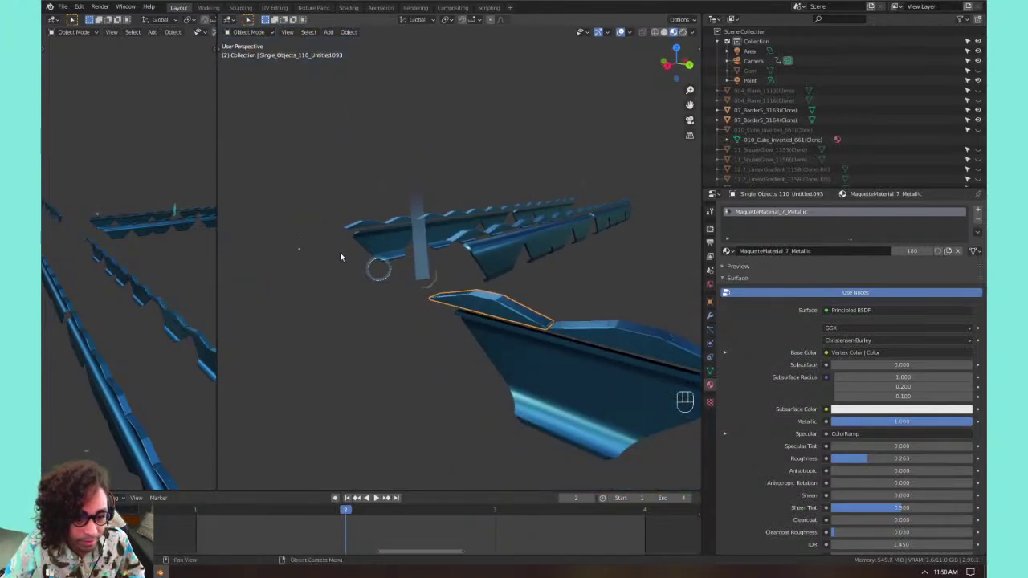
middle_click_drag(523, 337, 408, 300, "shift")
scroll(409, 300, "down", 4)
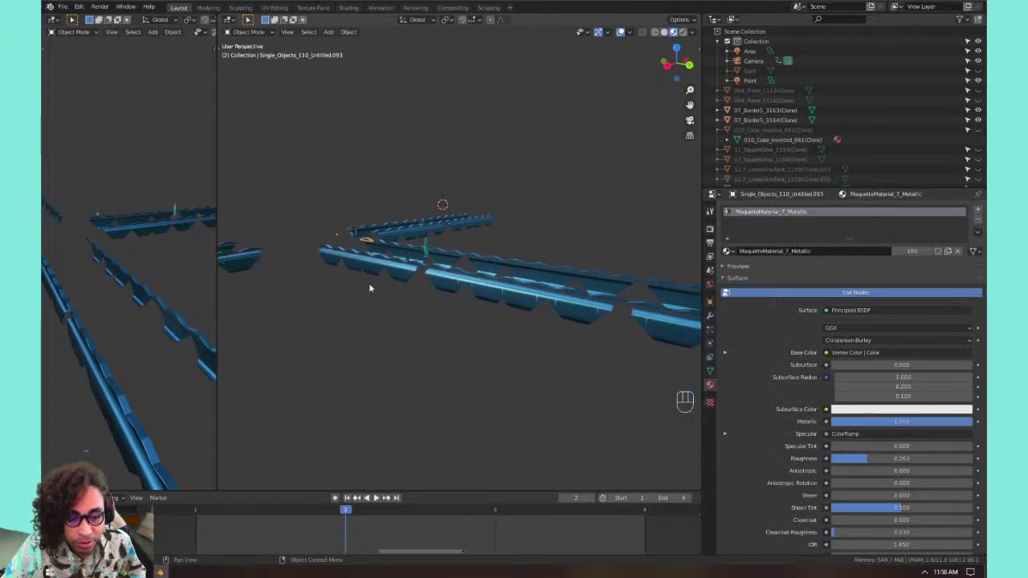
left_click(340, 268)
scroll(327, 290, "down", 3)
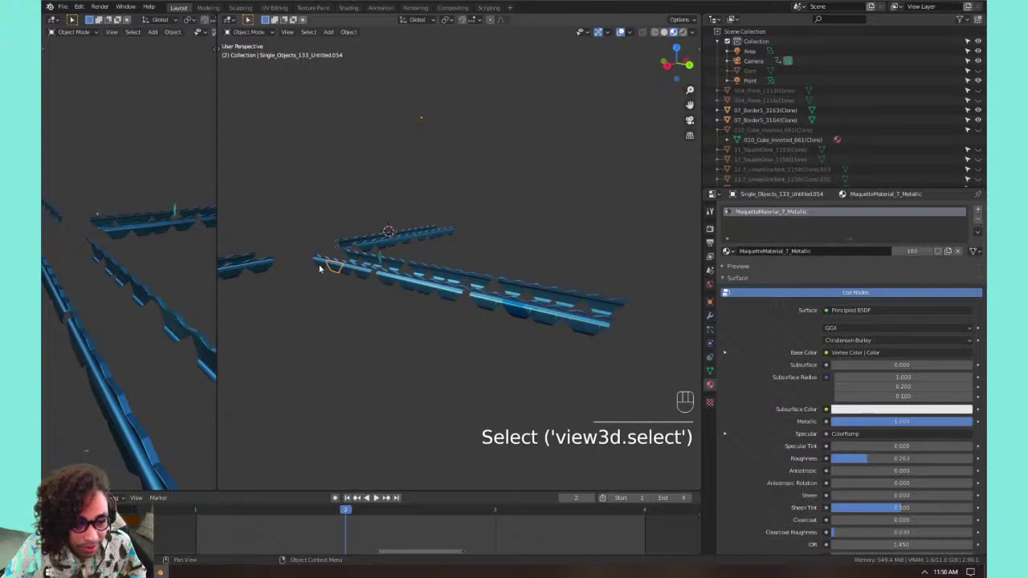
left_click(356, 276)
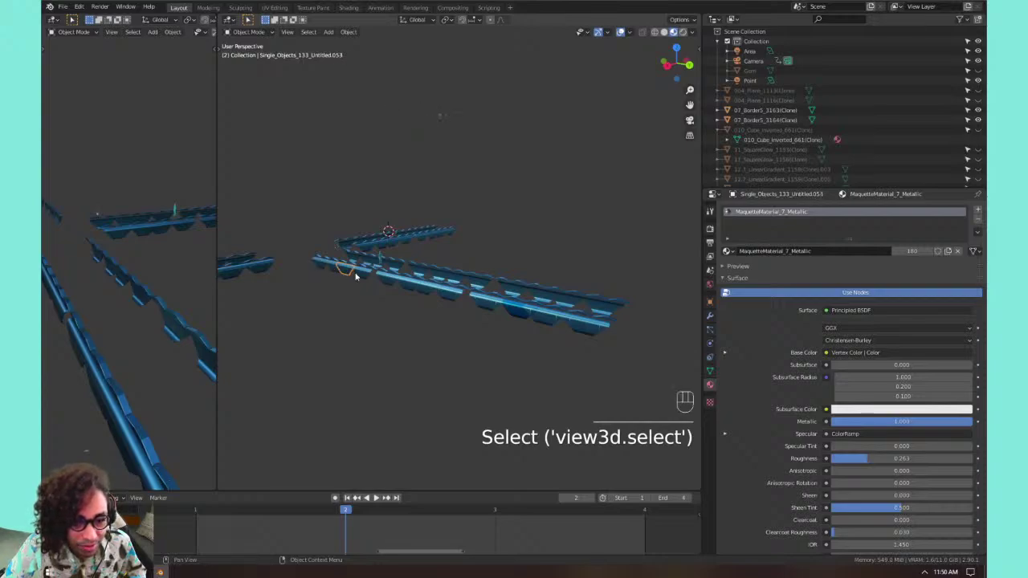
Circle-select the first cluster of side panel origins floating above the walkways.
key("c")
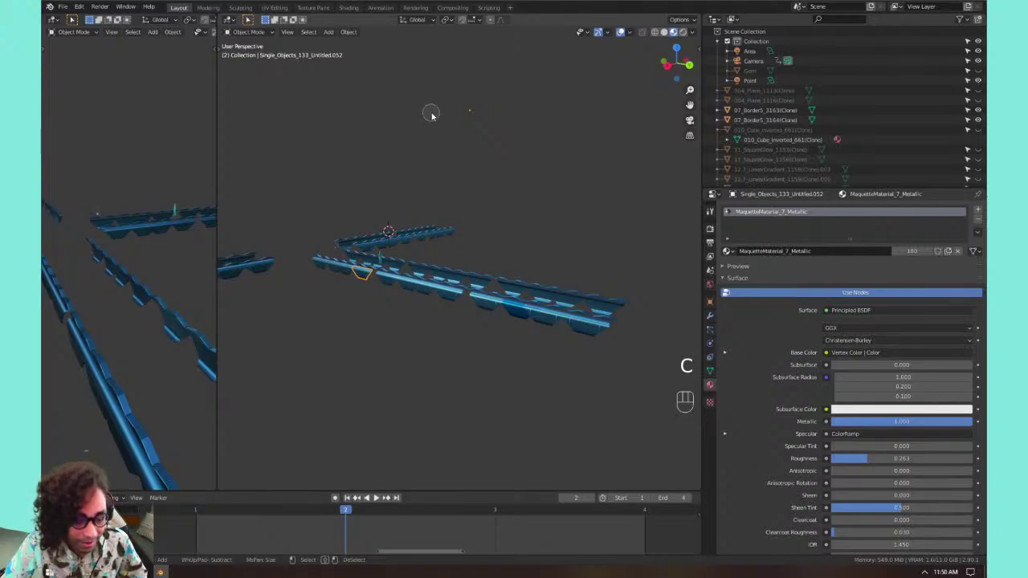
scroll(431, 115, "down", 6)
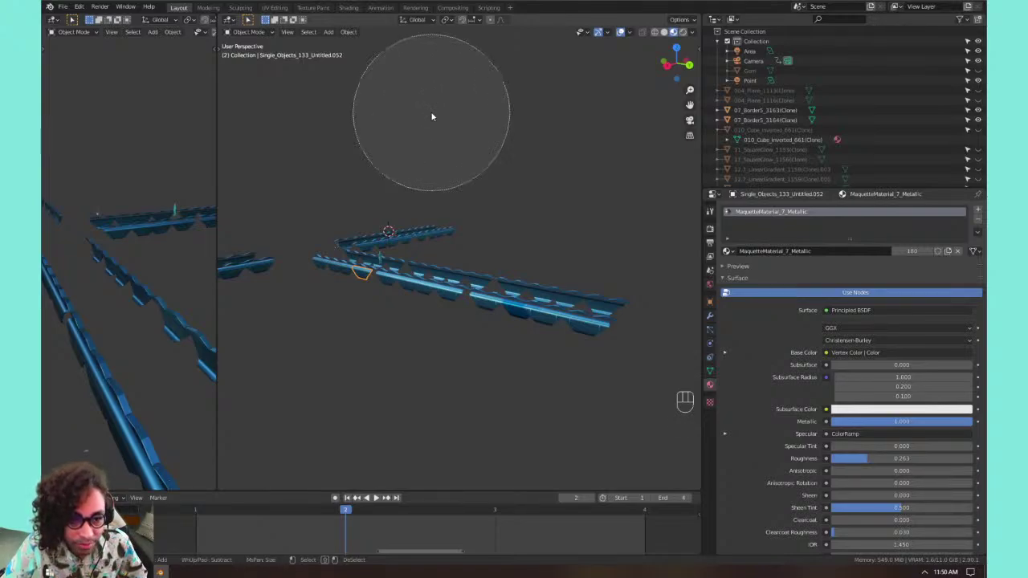
scroll(401, 103, "up", 4)
mouse_move(372, 92)
left_mouse_down()
mouse_move(574, 128)
mouse_move(474, 122)
mouse_move(622, 151)
mouse_move(354, 147)
mouse_move(471, 129)
mouse_move(271, 120)
mouse_move(421, 131)
left_mouse_up()
right_click(463, 134)
mouse_move(364, 129)
middle_mouse_down("shift")
mouse_move(491, 184)
mouse_move(439, 190)
mouse_move(447, 228)
middle_mouse_up("shift")
scroll(385, 135, "down", 3)
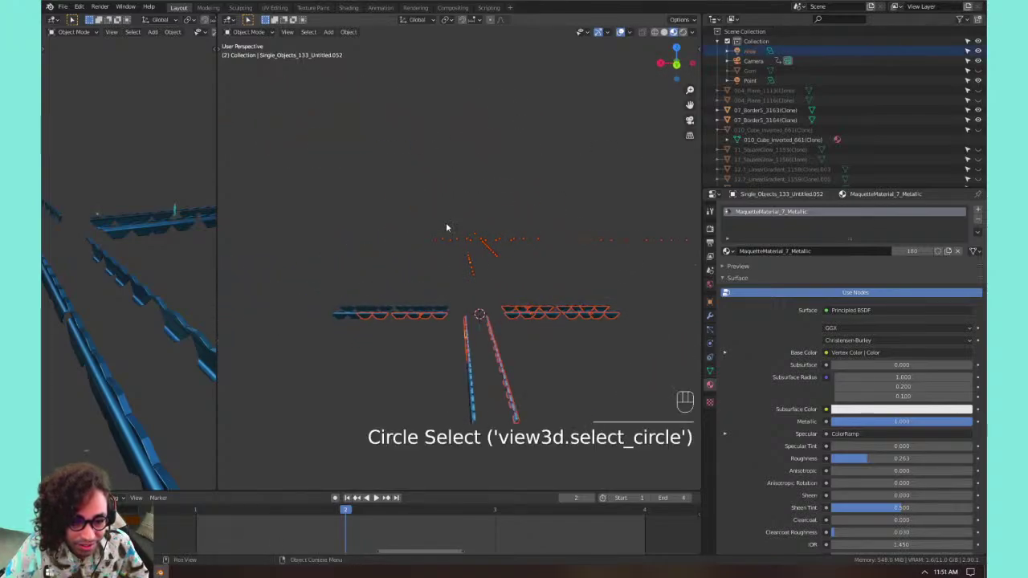
Extend the circle selection along the rest of the floating origins, covering the side panels of the other walkways.
key("c")
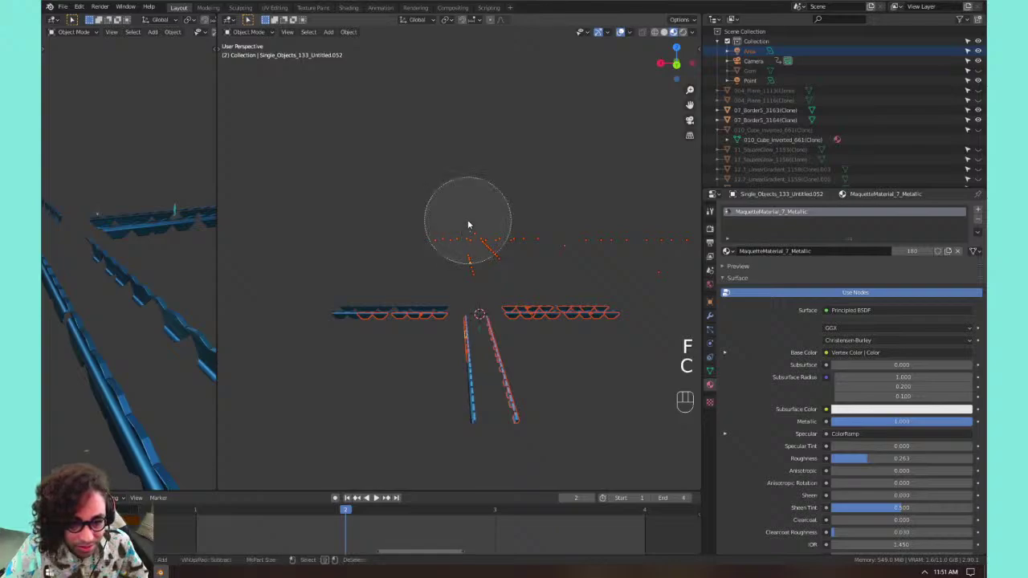
scroll(464, 225, "down", 3)
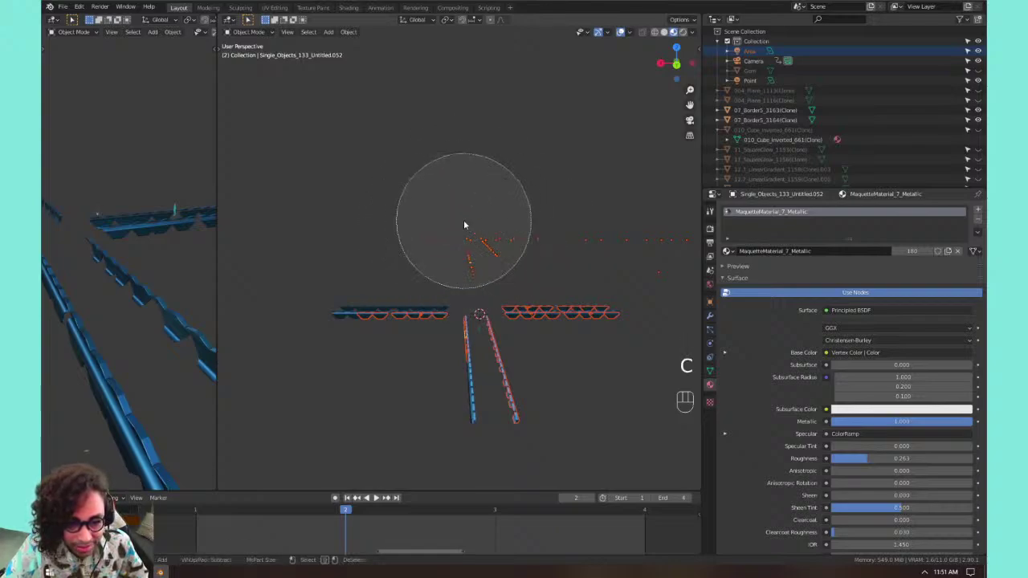
scroll(463, 225, "up", 3)
mouse_move(464, 225)
left_mouse_down()
mouse_move(339, 243)
mouse_move(284, 236)
mouse_move(652, 237)
left_mouse_up()
right_click(470, 207)
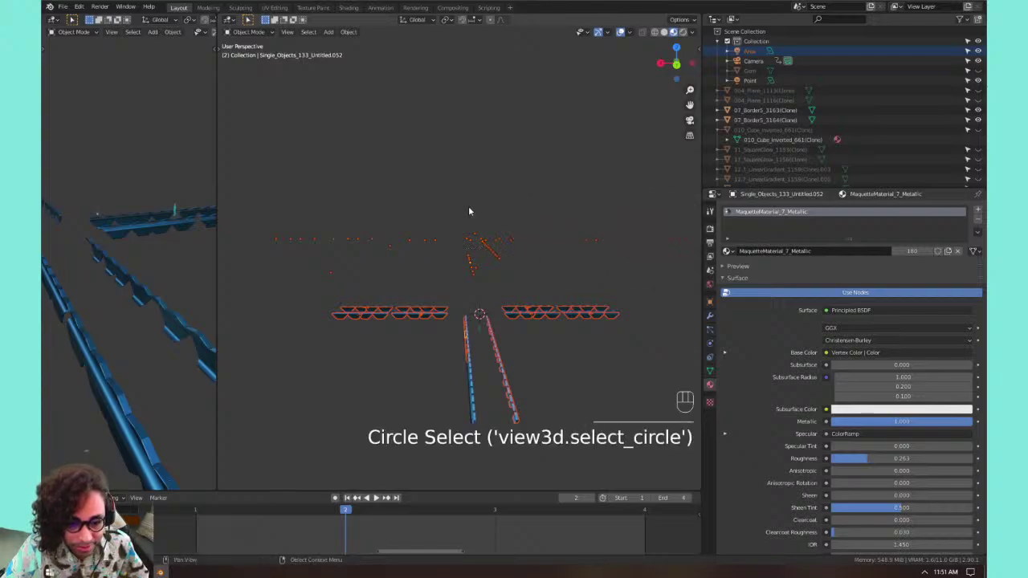
mouse_move(470, 207)
middle_mouse_down()
mouse_move(392, 214)
mouse_move(544, 197)
mouse_move(530, 201)
middle_mouse_up()
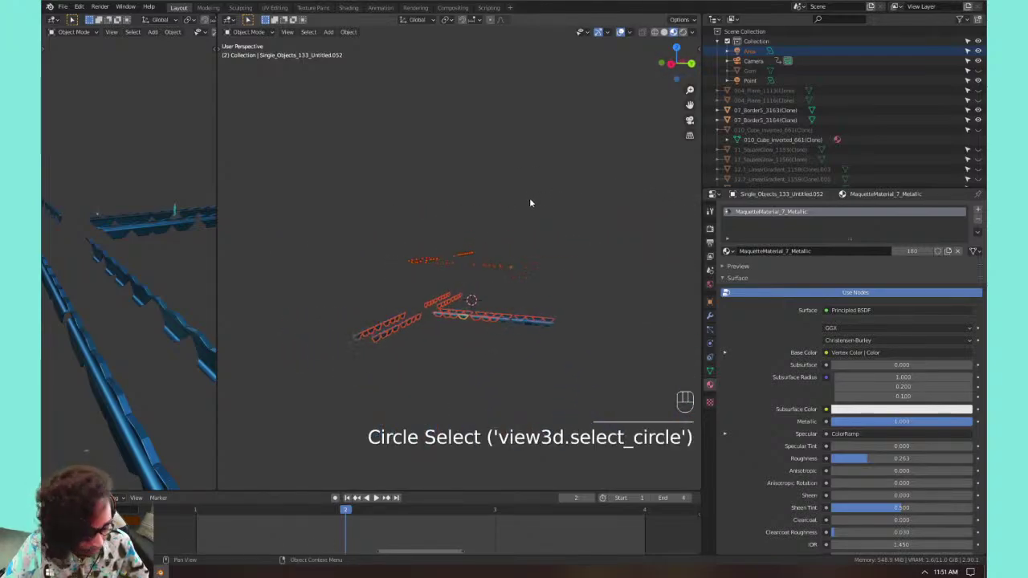
key("c")
mouse_move(572, 226)
left_mouse_down()
mouse_move(526, 250)
mouse_move(635, 259)
left_mouse_up()
right_click(550, 213)
Set the origins of all selected side panels to their center of mass (volume).
scroll(504, 273, "up", 7)
middle_click_drag(507, 315, 519, 259, "shift")
scroll(498, 236, "down", 4)
right_click(475, 340)
mouse_move(475, 341)
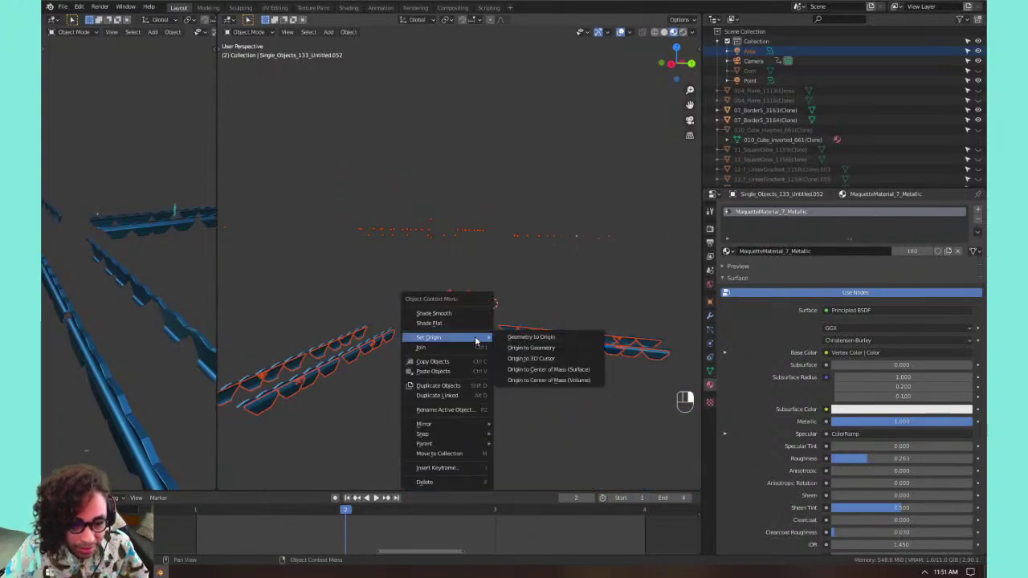
left_click(546, 382)
mouse_move(468, 263)
middle_mouse_down()
mouse_move(484, 300)
mouse_move(442, 282)
mouse_move(490, 273)
mouse_move(509, 288)
mouse_move(477, 276)
middle_mouse_up()
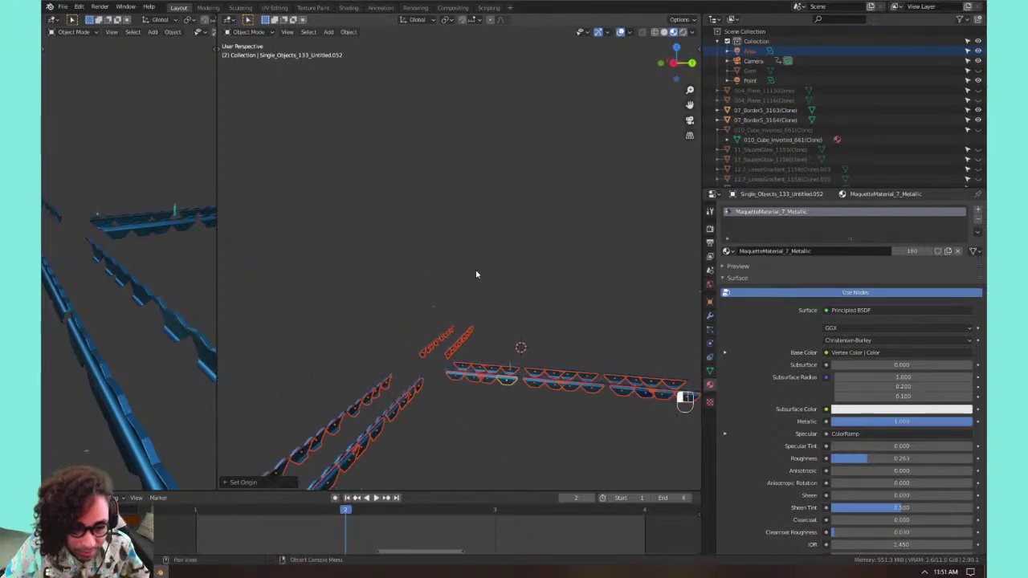
Deselect the side panels and circle-select the stray origins still floating above the walkways.
left_click(445, 250)
key("c")
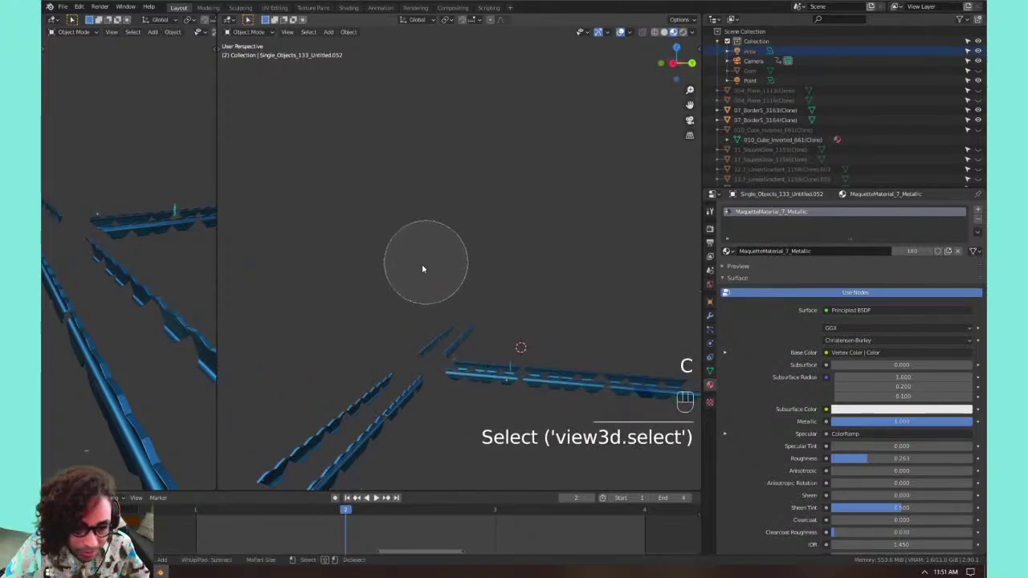
right_click(539, 258)
scroll(538, 259, "down", 4)
key("c")
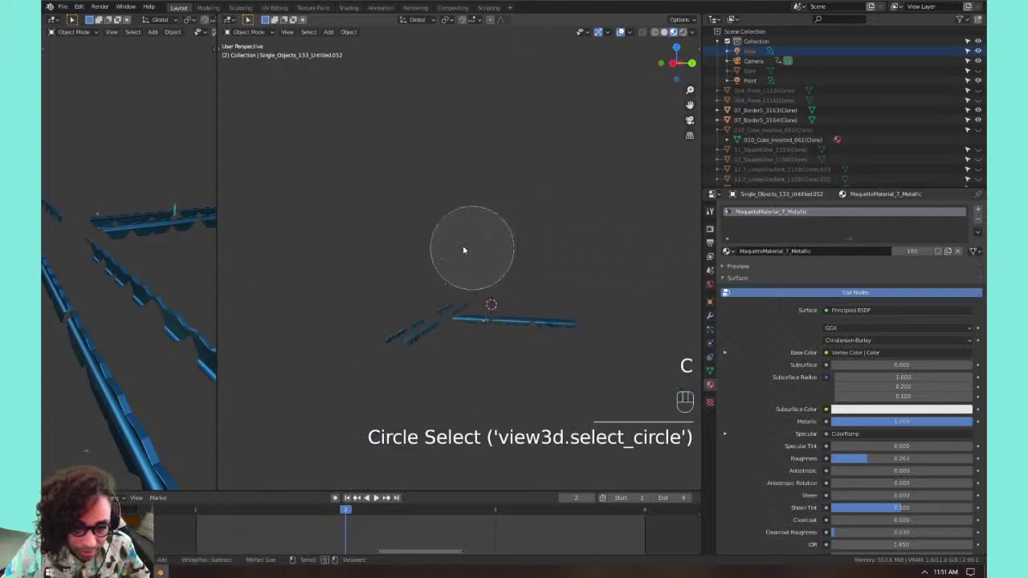
right_click(470, 227)
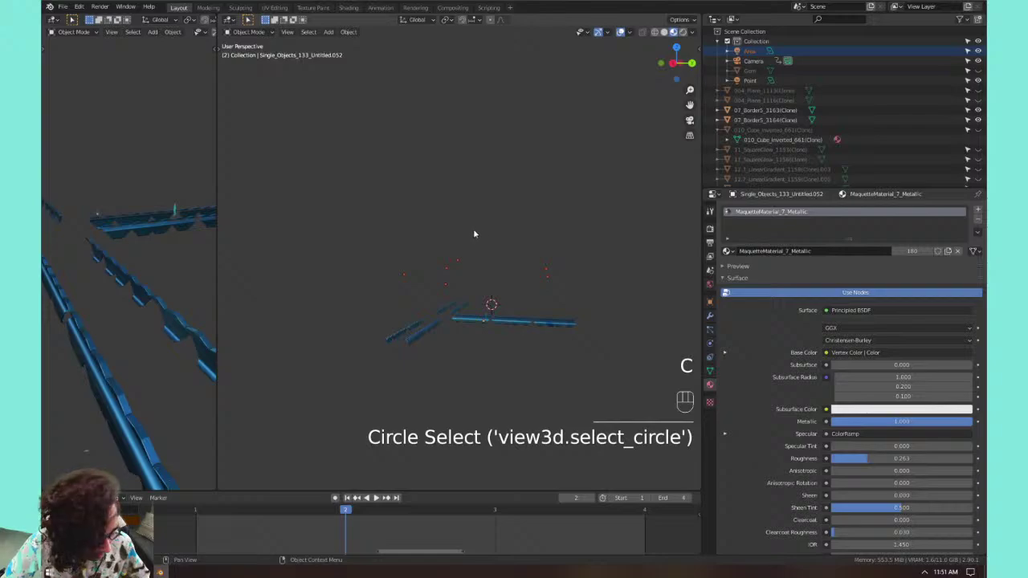
Try to move the stray origins, cancel the move, and select individual ones to identify their objects.
key("g")
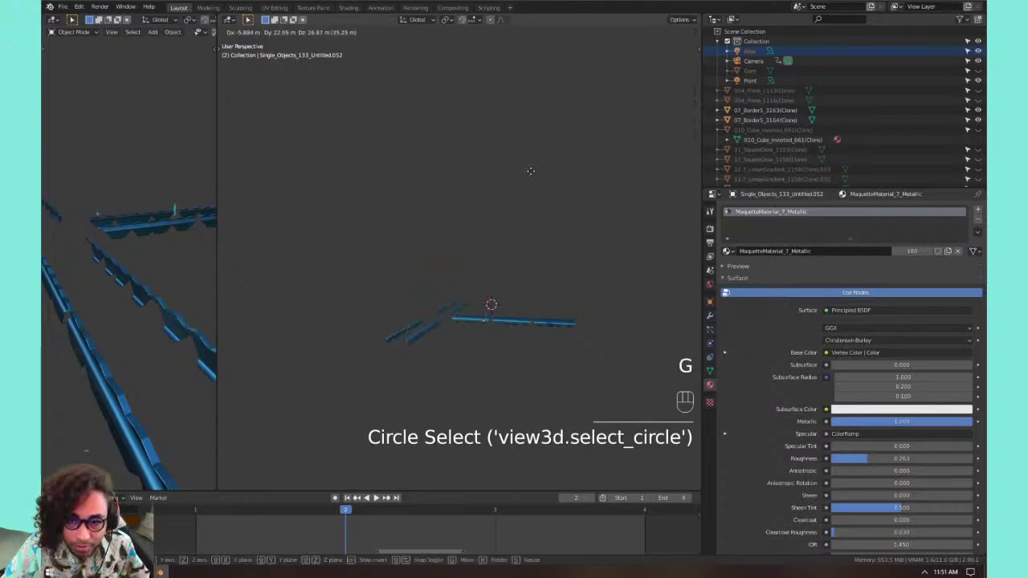
right_click(507, 185)
left_click(456, 259)
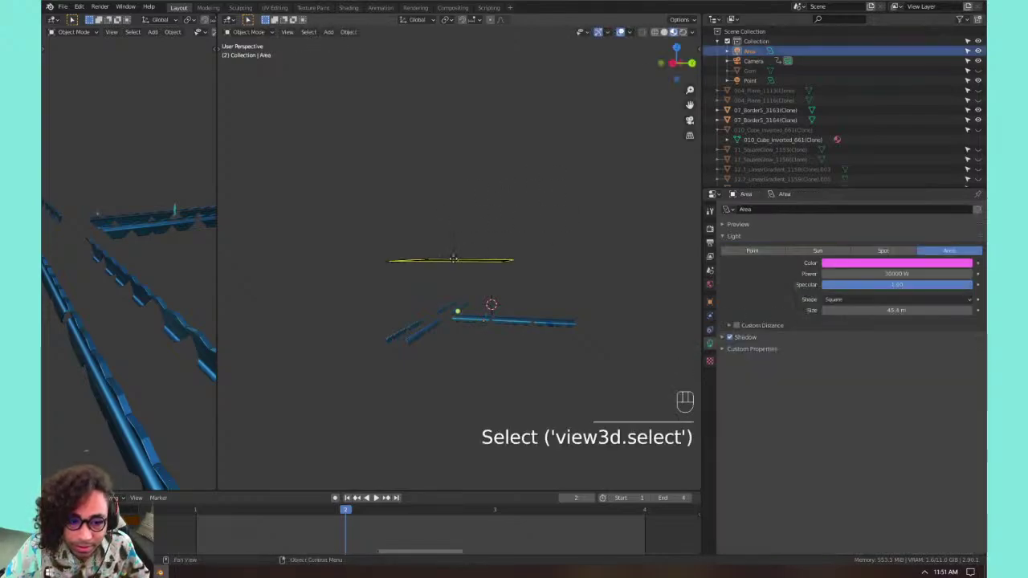
left_click(459, 272)
left_click(459, 271)
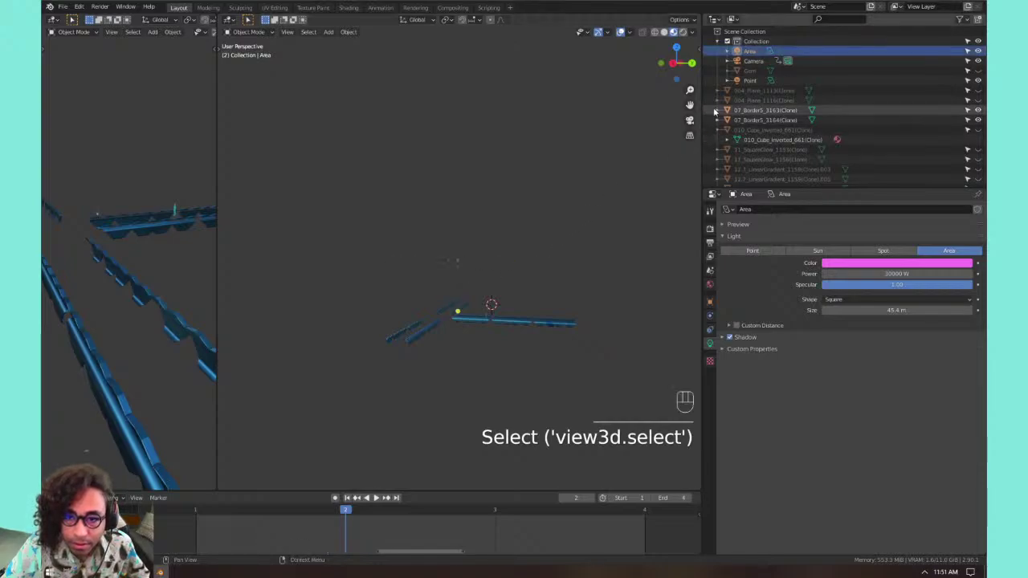
Exclude the collection holding the lights and camera from the view layer, and circle-select the remaining floating origins.
left_click(750, 44)
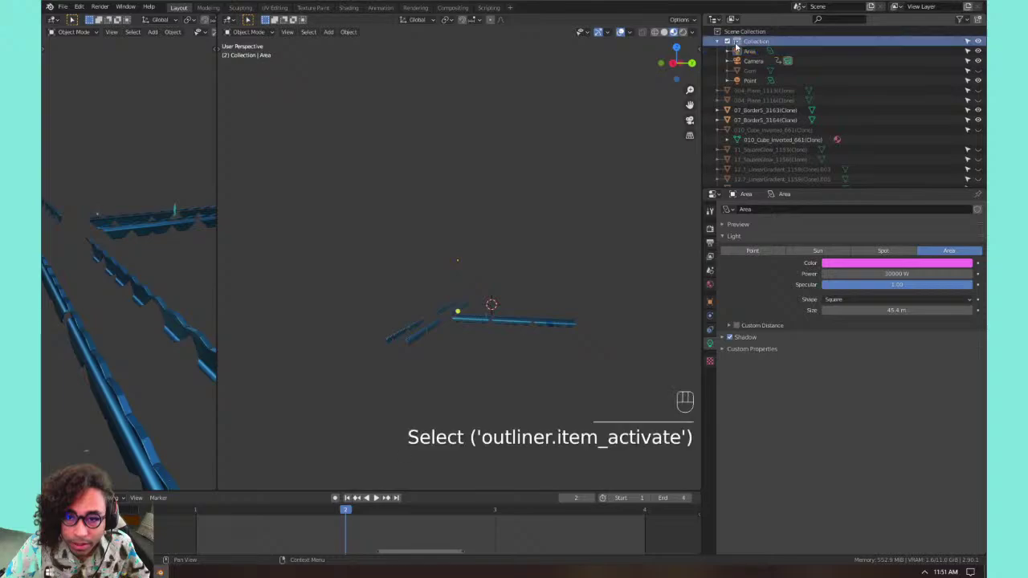
left_click(728, 42)
key("c")
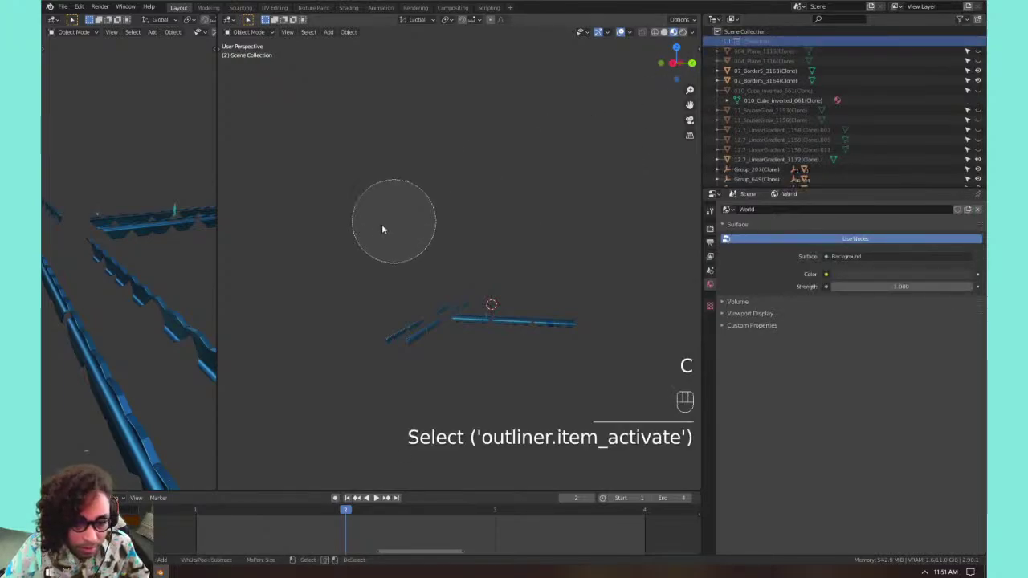
left_click_drag(514, 253, 383, 276)
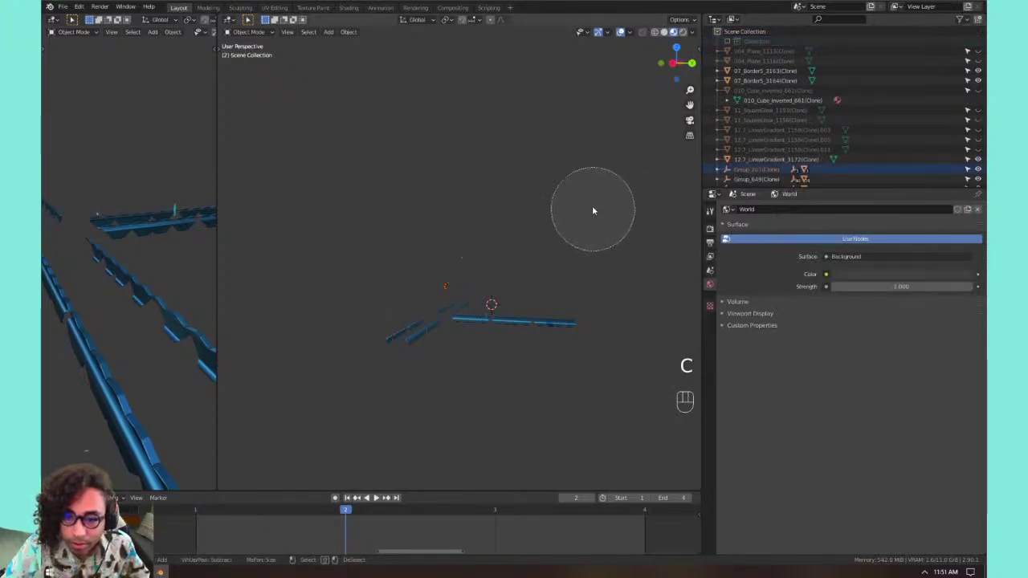
right_click(603, 132)
Expand Group_207(Clone) and select Single_Objects_206, Single_Objects_179 and the group parent in turn to match them to the floating origins.
left_click(719, 169)
scroll(723, 160, "down", 3)
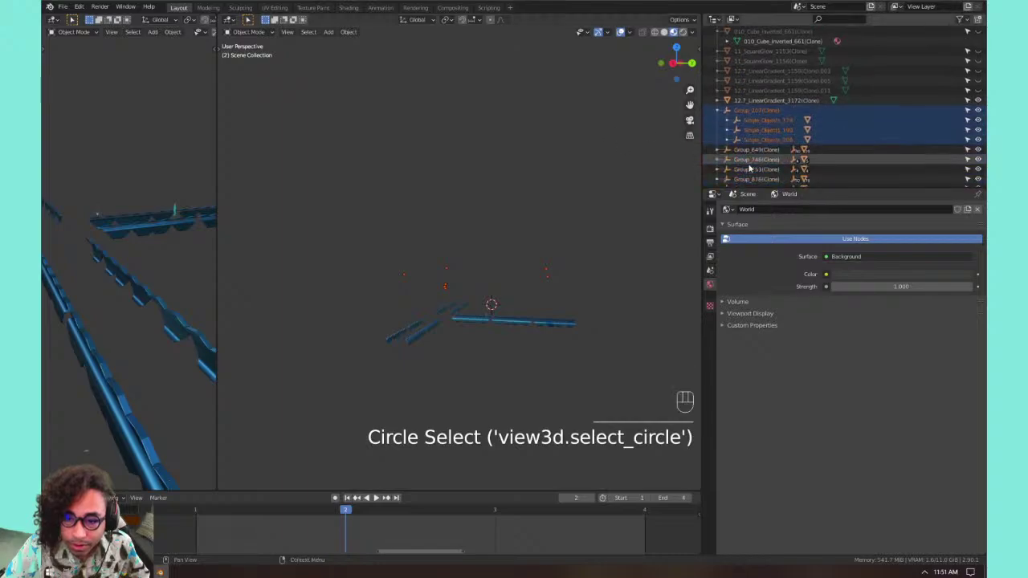
left_click(763, 140)
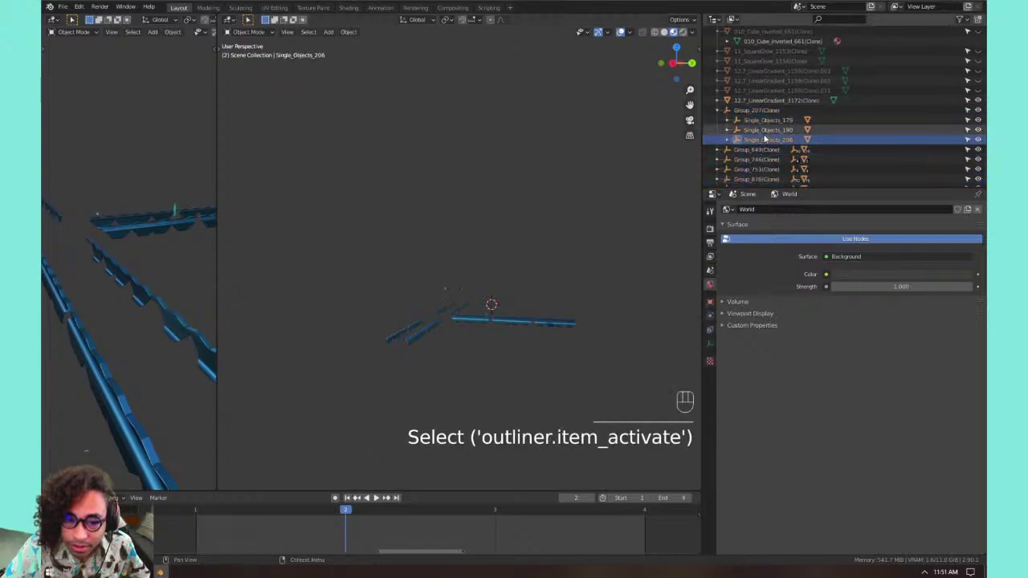
left_click(762, 121)
left_click(758, 110)
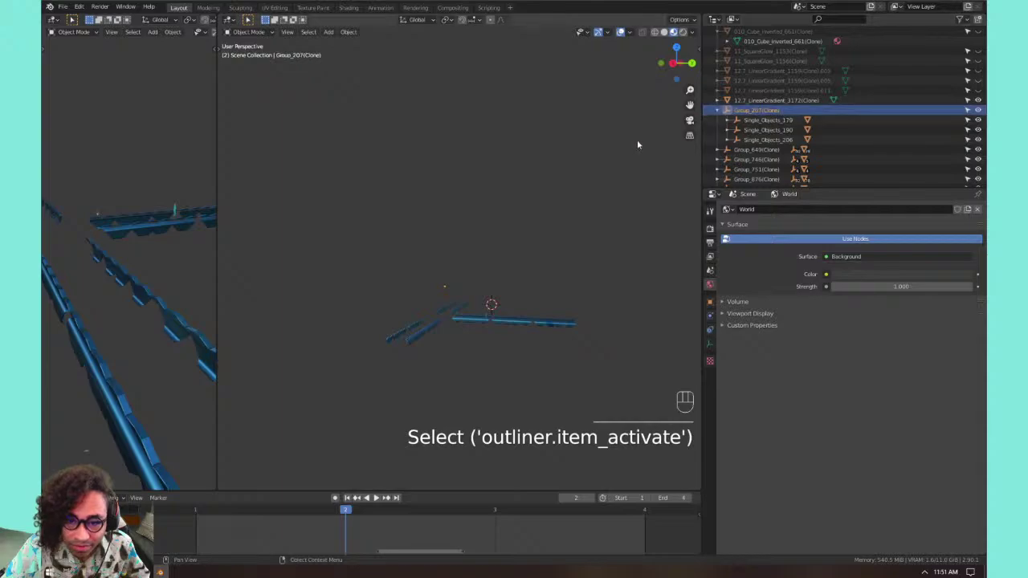
Add the floating origins of Group_207(Clone)'s child objects to the selection with Circle Select.
key("c")
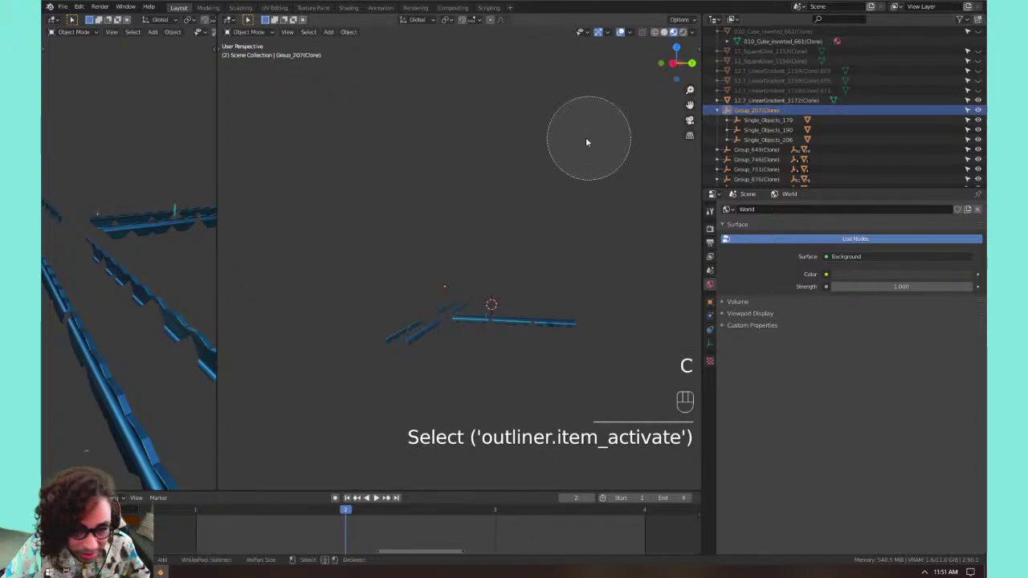
left_click(467, 237)
right_click(458, 236)
key("c")
left_click_drag(391, 257, 473, 252)
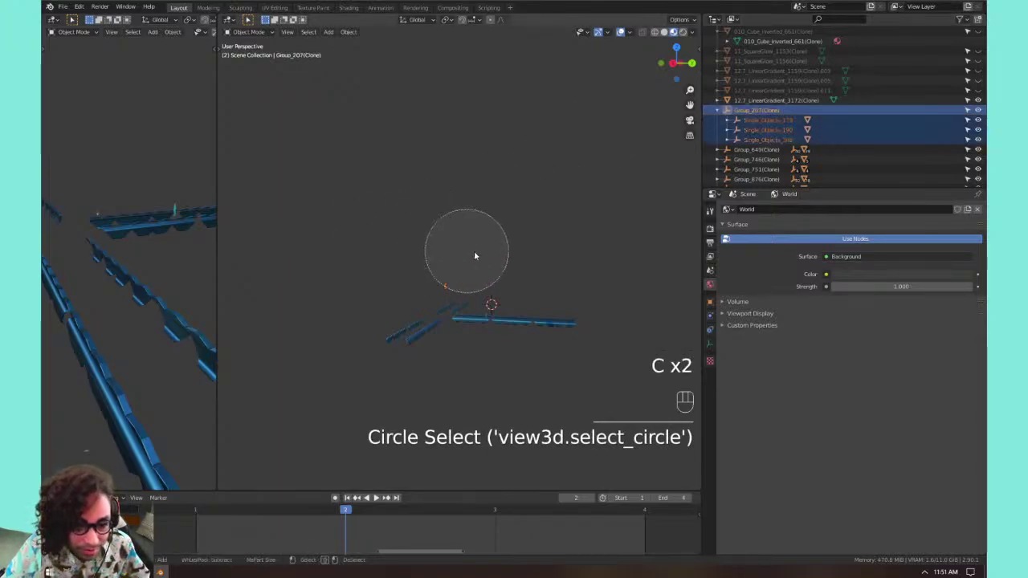
right_click(443, 250)
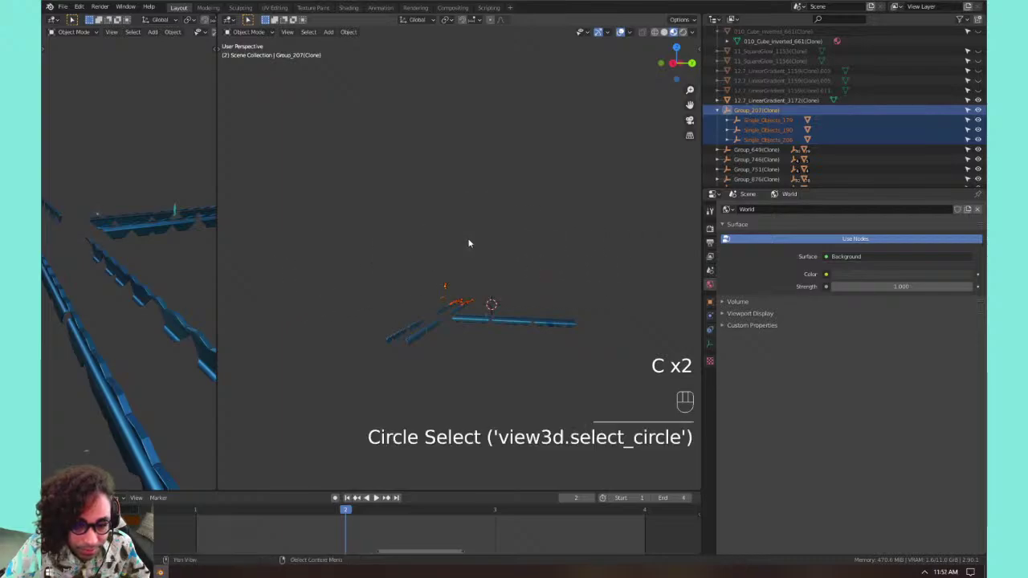
Circle-select the floating object origins above the railings from the front orthographic view.
scroll(470, 243, "up", 6)
mouse_move(504, 266)
middle_mouse_down("shift")
mouse_move(509, 255)
mouse_move(444, 298)
mouse_move(485, 308)
mouse_move(468, 279)
mouse_move(469, 241)
middle_mouse_up("shift")
scroll(537, 301, "up", 3)
scroll(540, 302, "down", 3)
left_click(515, 290)
middle_click_drag(469, 241, 474, 179, "shift")
key("KP_1")
scroll(477, 211, "down", 2)
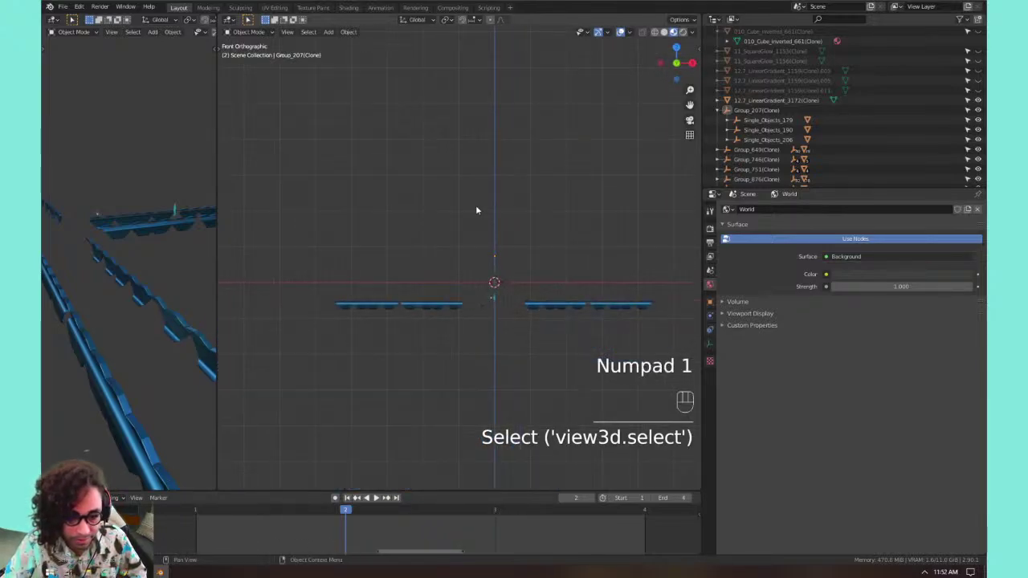
key("c")
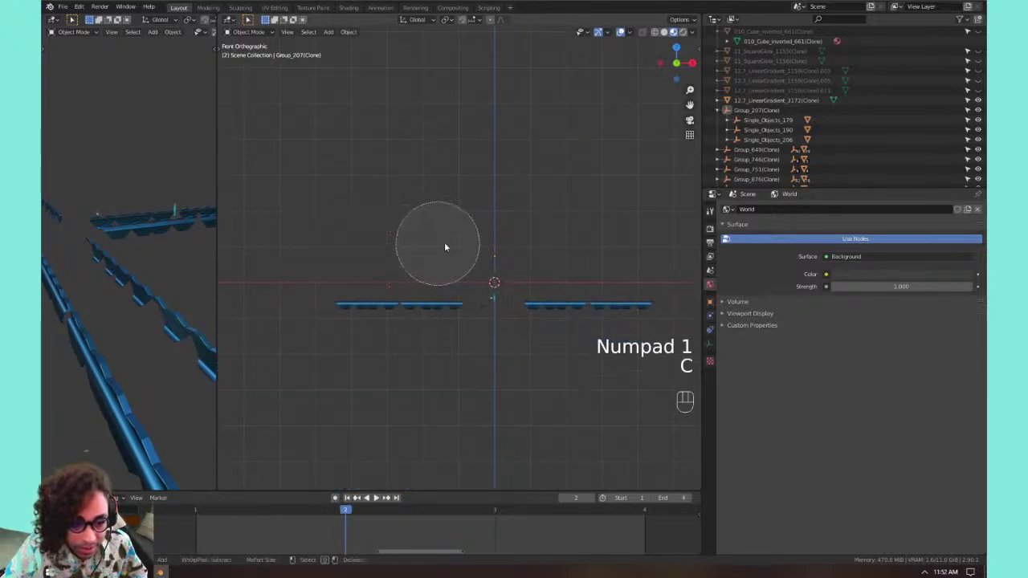
left_click_drag(444, 241, 547, 242)
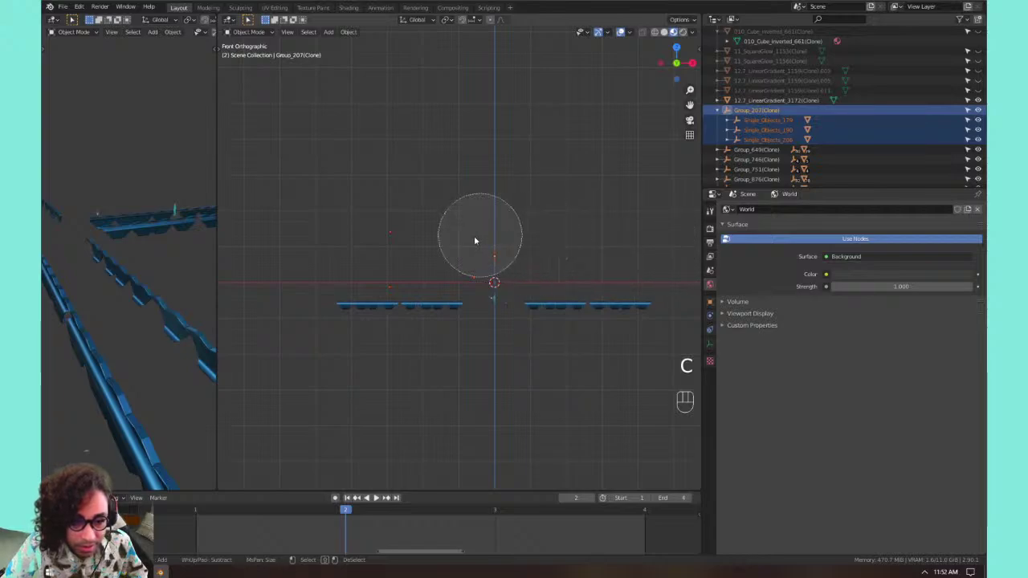
left_click_drag(442, 247, 608, 254)
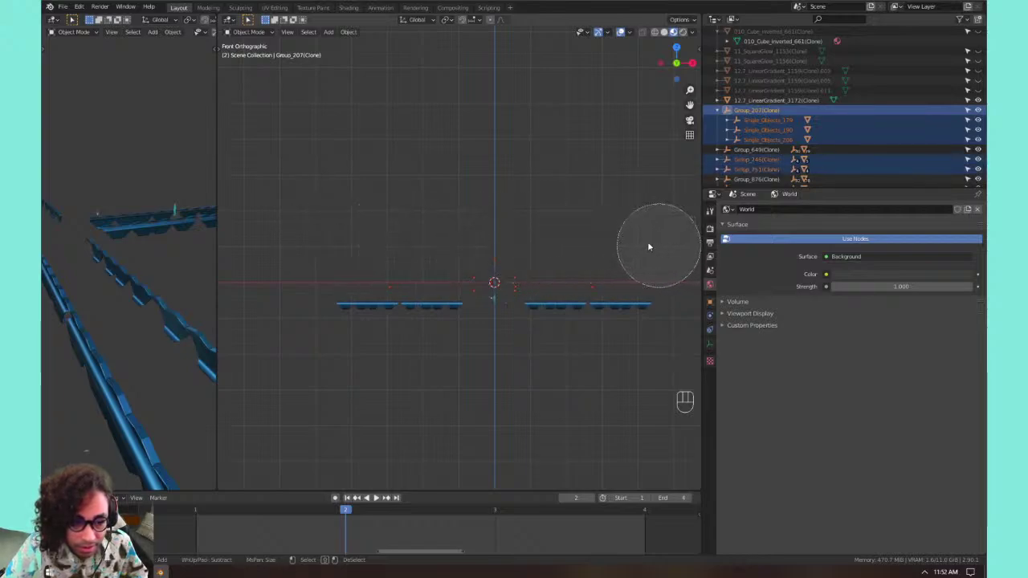
mouse_move(537, 217)
middle_mouse_down("shift")
mouse_move(543, 287)
mouse_move(532, 292)
mouse_move(493, 257)
middle_mouse_up("shift")
Try to move the selected floating origins, then reveal the hidden objects and undo the reveal.
key("g")
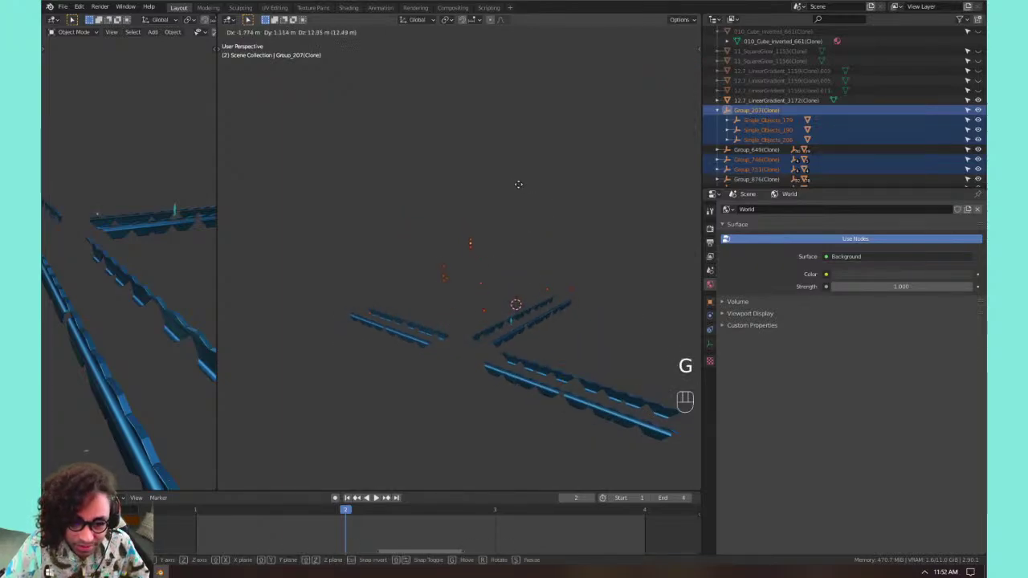
left_click(528, 134)
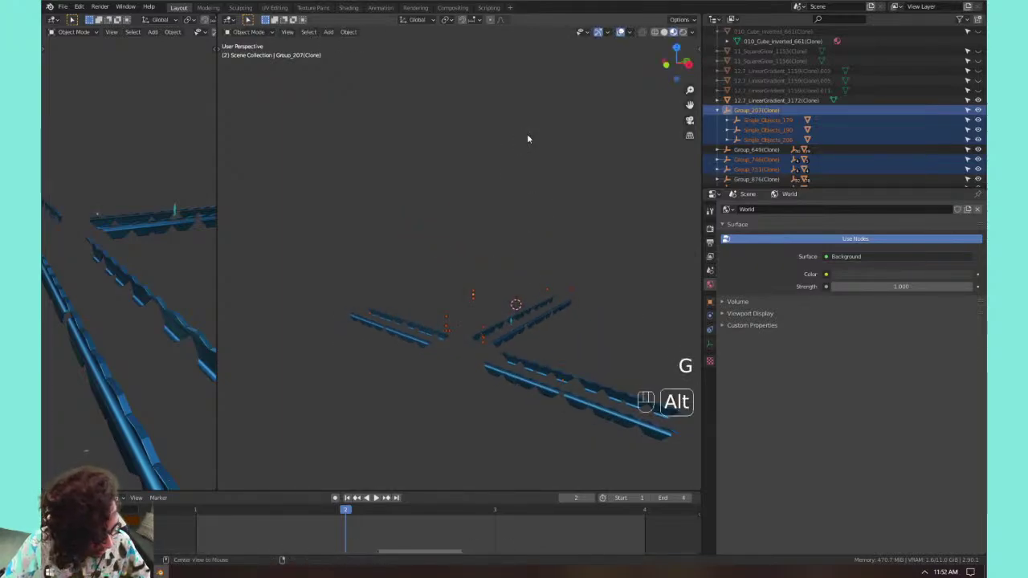
key("alt+h")
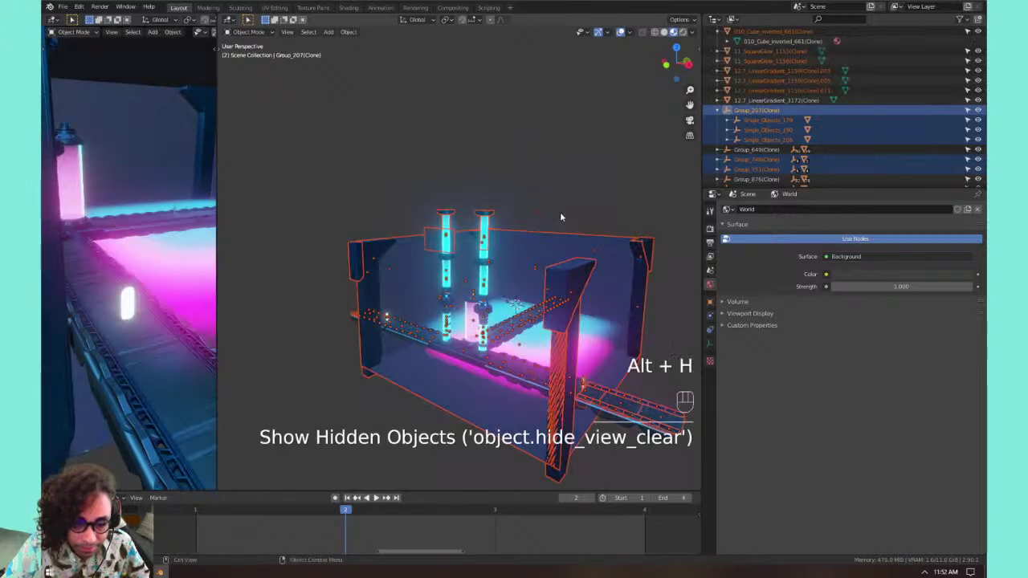
middle_click_drag(560, 214, 417, 285, "shift")
key("ctrl+z")
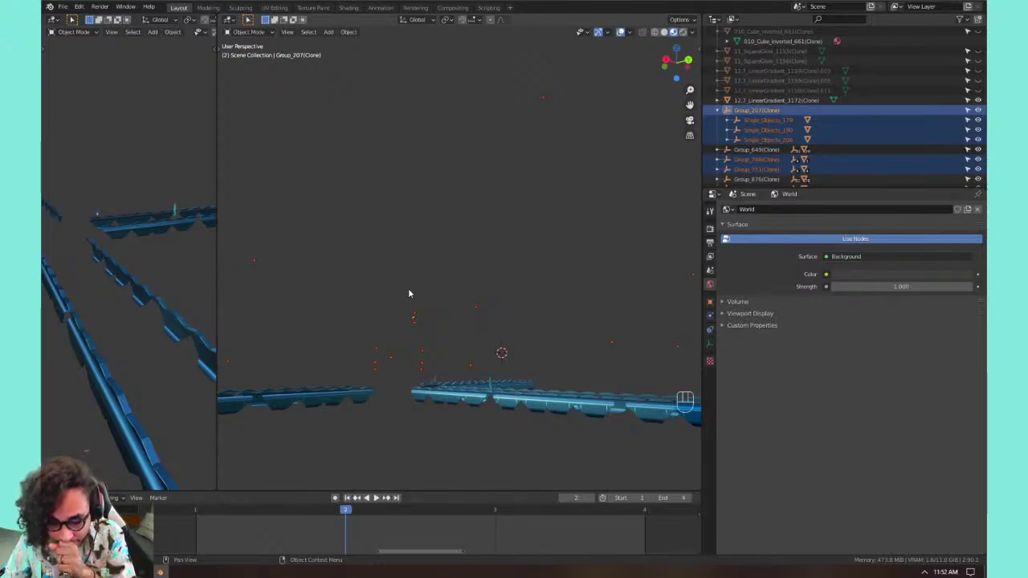
Select the railing side panels Single_Objects_133_Untitled.022 and Single_Objects_133_Untitled.052.
left_click(446, 269)
scroll(506, 297, "down", 3)
left_click(482, 328)
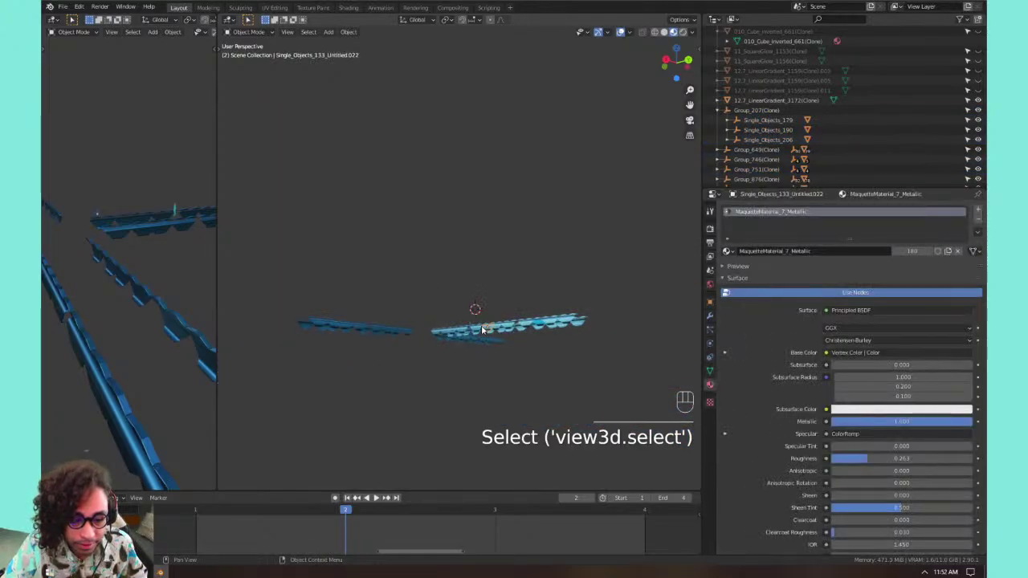
middle_click_drag(482, 328, 473, 375)
left_click(473, 375, "shift")
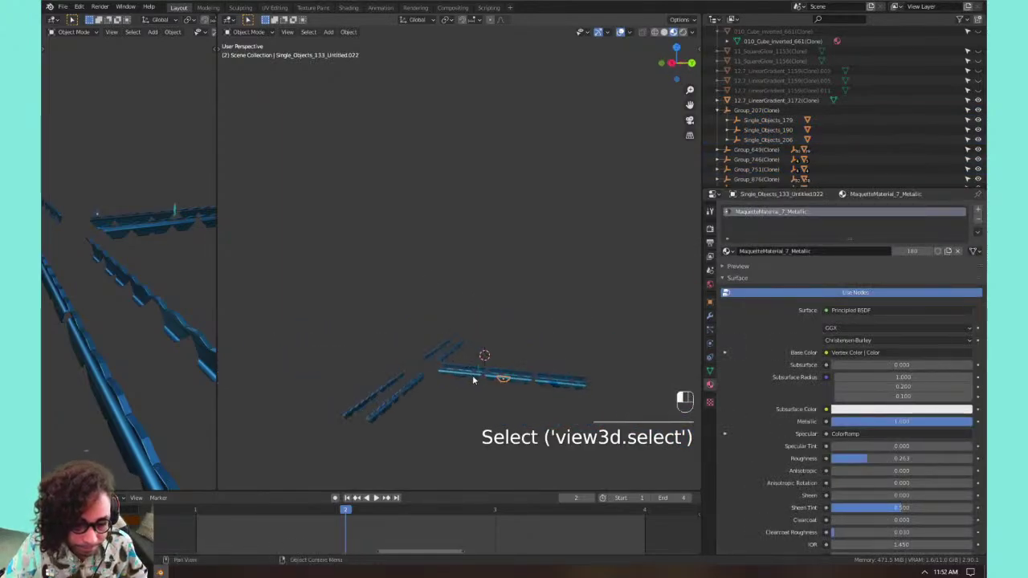
scroll(474, 380, "up", 5)
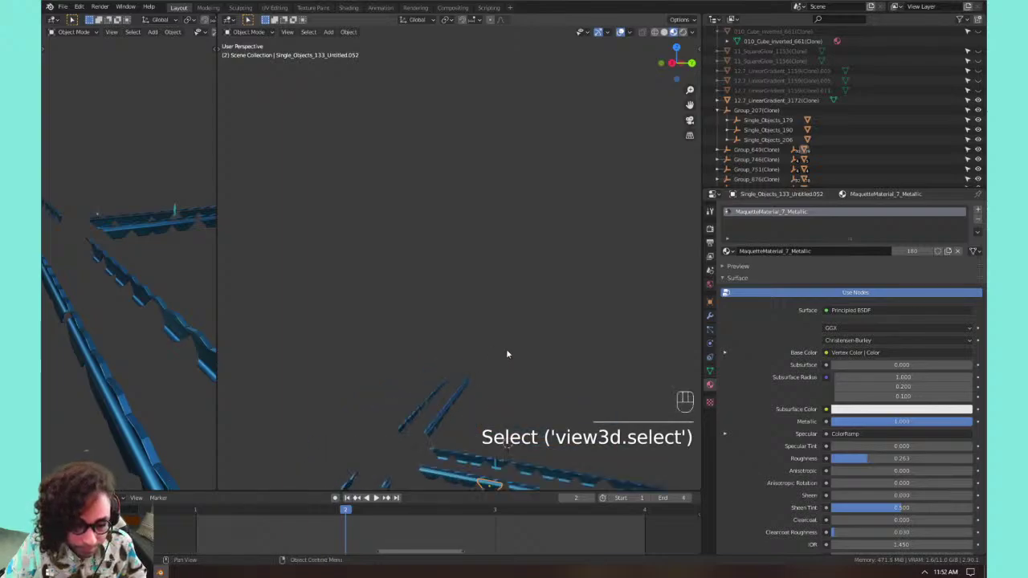
middle_click_drag(506, 324, 516, 302, "shift")
Step back through the edit history to the point where the railing side panels are selected with their origins on their geometry.
key("ctrl+z")
key("ctrl+z")
key("ctrl+z")
key("ctrl+z")
key("ctrl+z")
key("ctrl+z")
key("ctrl+z")
key("ctrl+z")
key("ctrl+z")
key("ctrl+z")
key("ctrl+z")
key("ctrl+z")
key("ctrl+z")
key("ctrl+z")
key("ctrl+z")
key("ctrl+z")
key("ctrl+z")
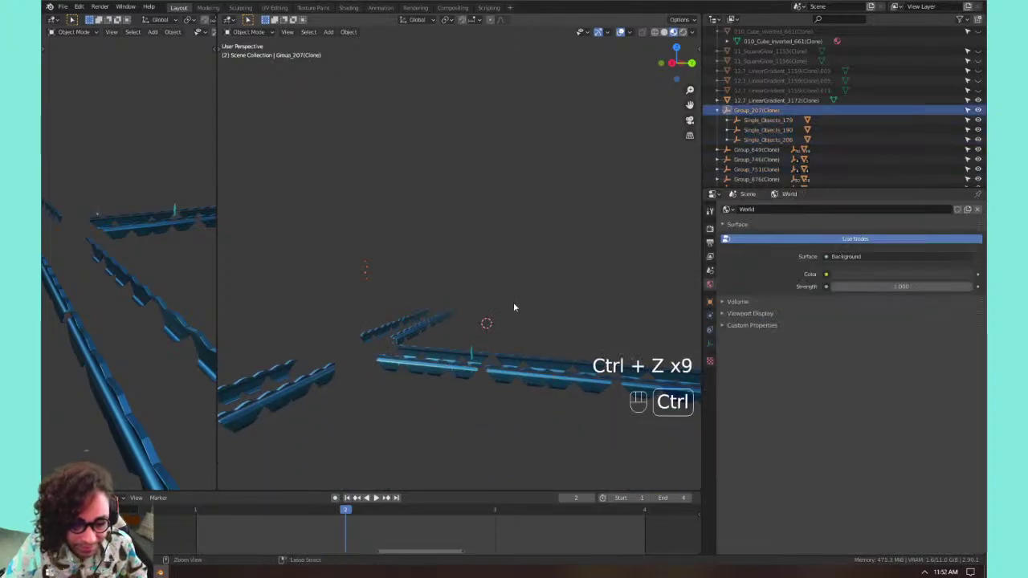
key("ctrl+z")
key("ctrl+z")
key("ctrl+z")
key("ctrl+z")
key("ctrl+z")
key("ctrl+z")
key("ctrl+z")
key("ctrl+z")
key("ctrl+z")
key("ctrl+z")
key("ctrl+z")
key("ctrl+z")
key("ctrl+z")
key("ctrl+z")
key("ctrl+z")
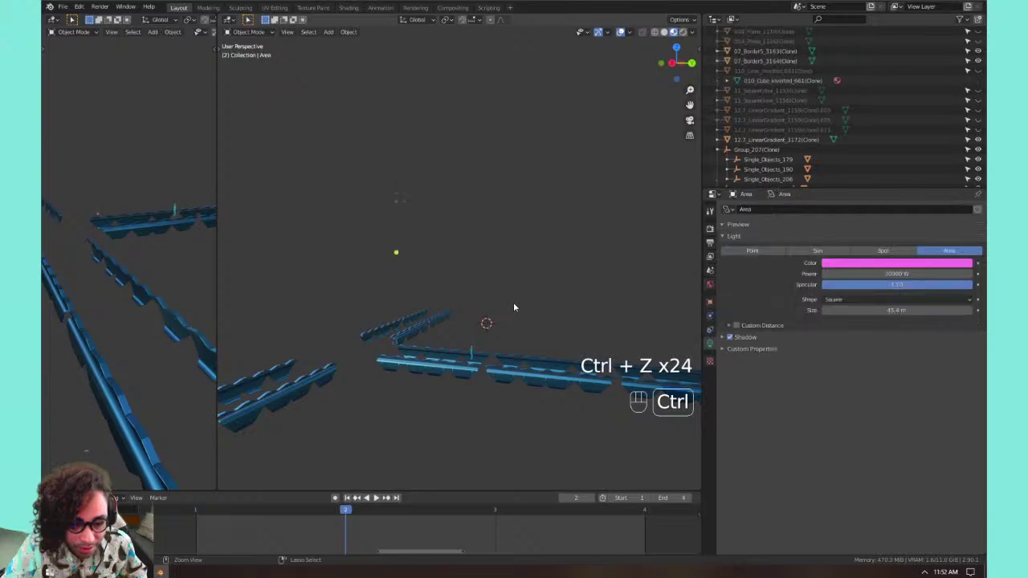
key("ctrl+z")
key("ctrl+z")
key("ctrl+z")
key("ctrl+z")
key("ctrl+z")
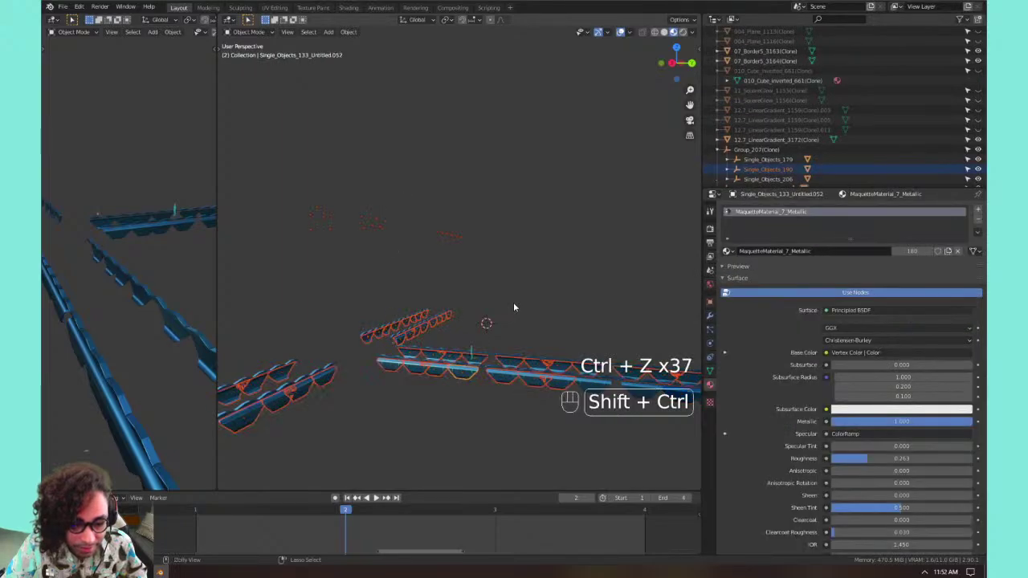
key("ctrl+shift+z")
key("ctrl+shift+z")
key("ctrl+shift+z")
key("ctrl+shift+z")
key("ctrl+z")
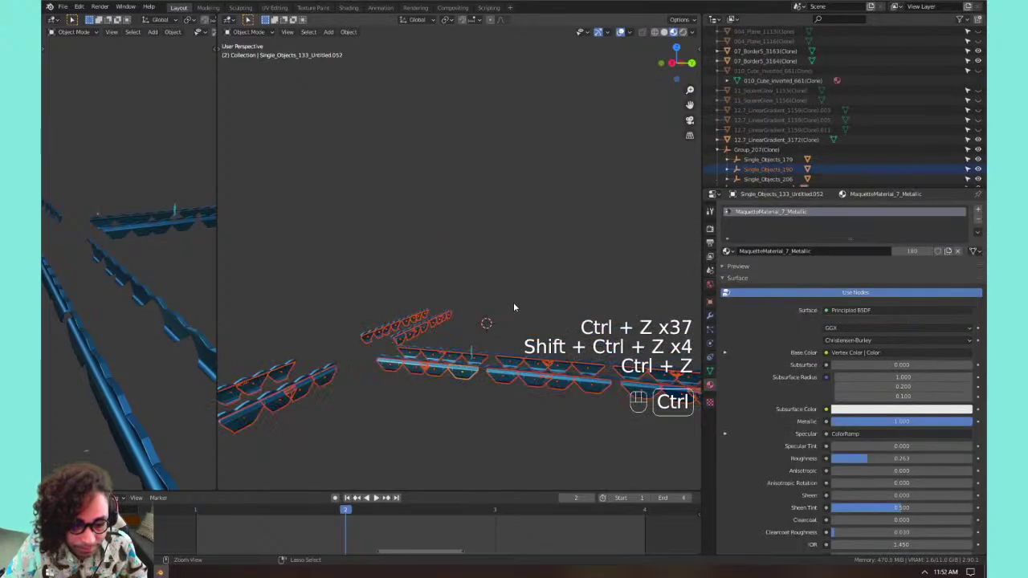
Make the end panel Single_Objects_133_Untitled.051 active and link its object data to all selected railing side panels.
middle_click_drag(514, 307, 400, 289, "shift")
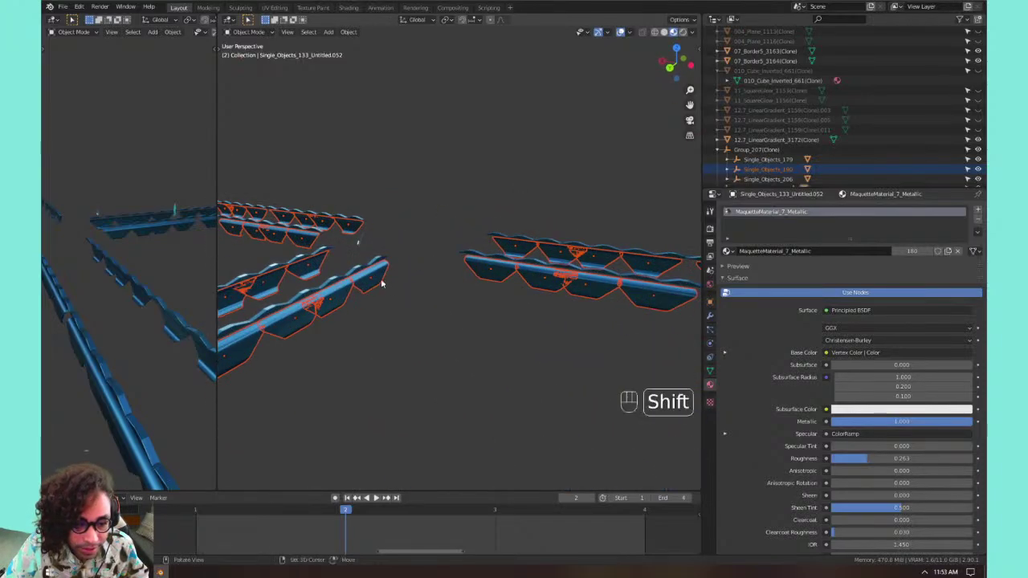
left_click(382, 282, "shift")
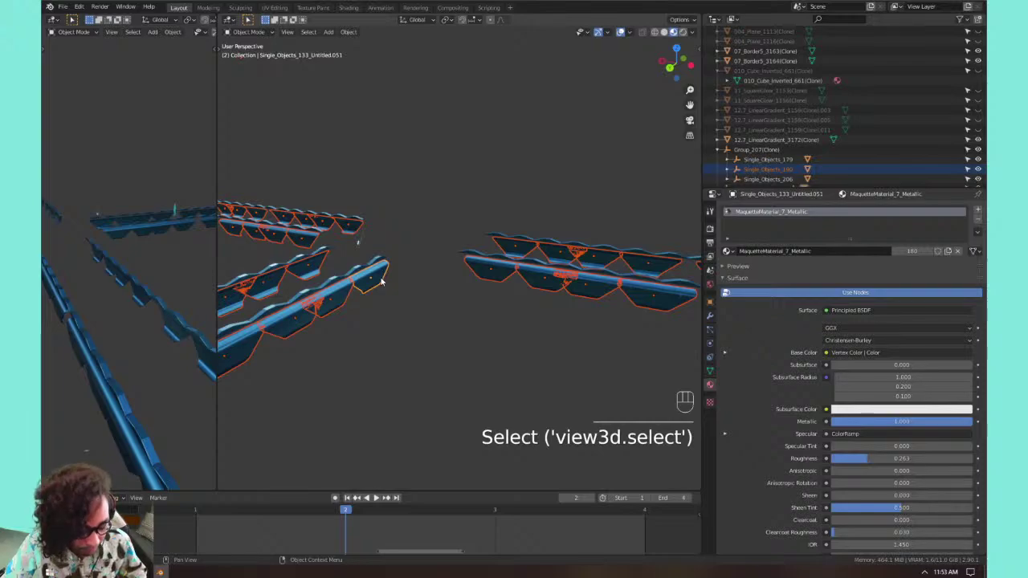
key("ctrl+l")
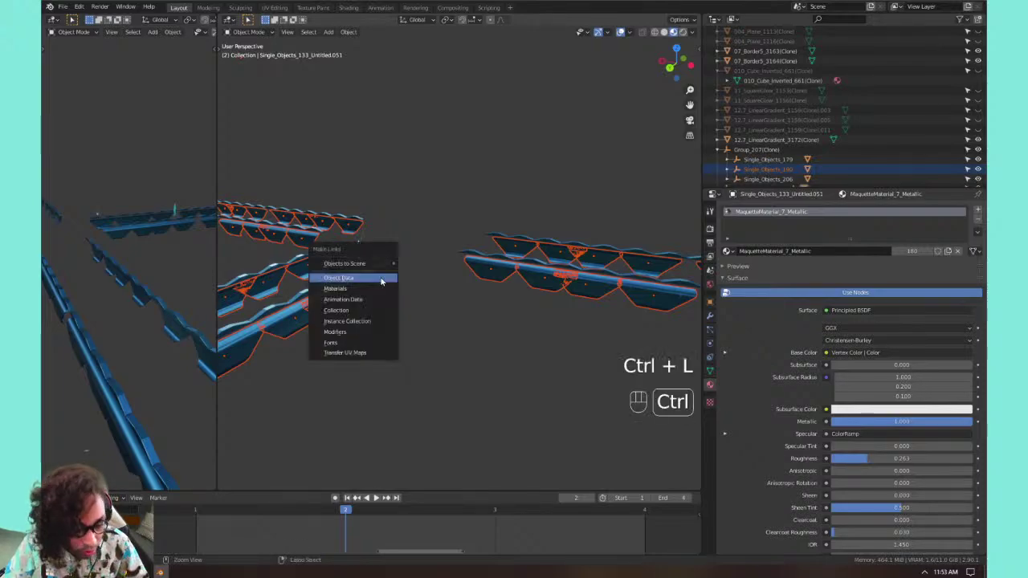
left_click(381, 281)
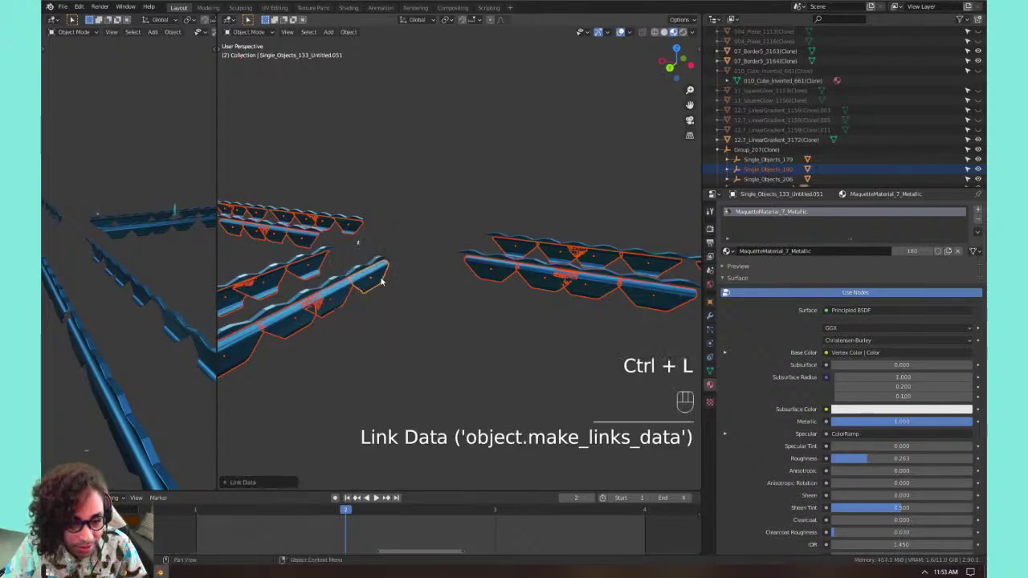
scroll(382, 282, "down", 1)
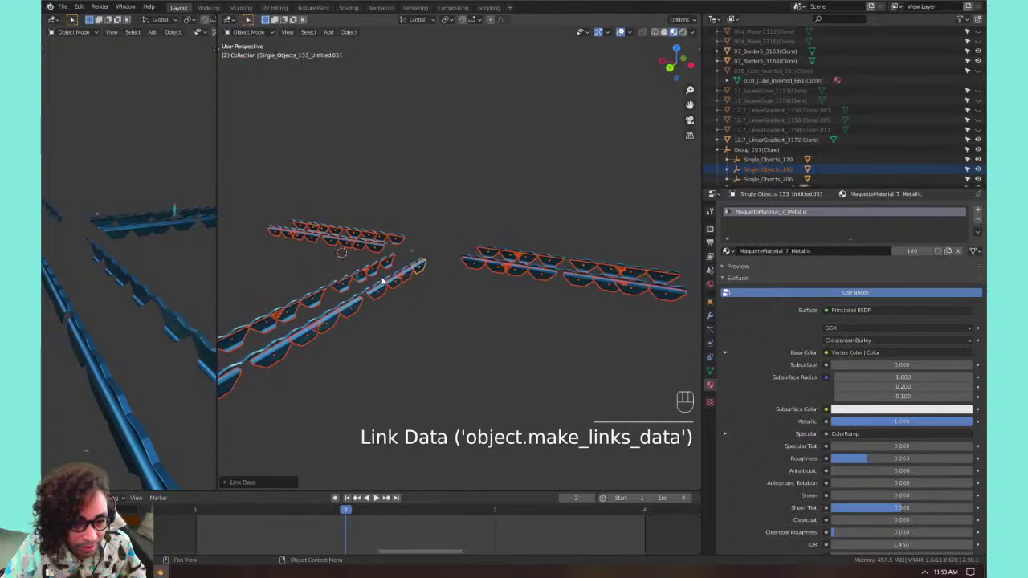
scroll(413, 269, "down", 2)
scroll(427, 270, "up", 2)
Test-move the end panel and cancel, select everything sharing its object data to check the links, and clear the selection.
left_click(414, 271)
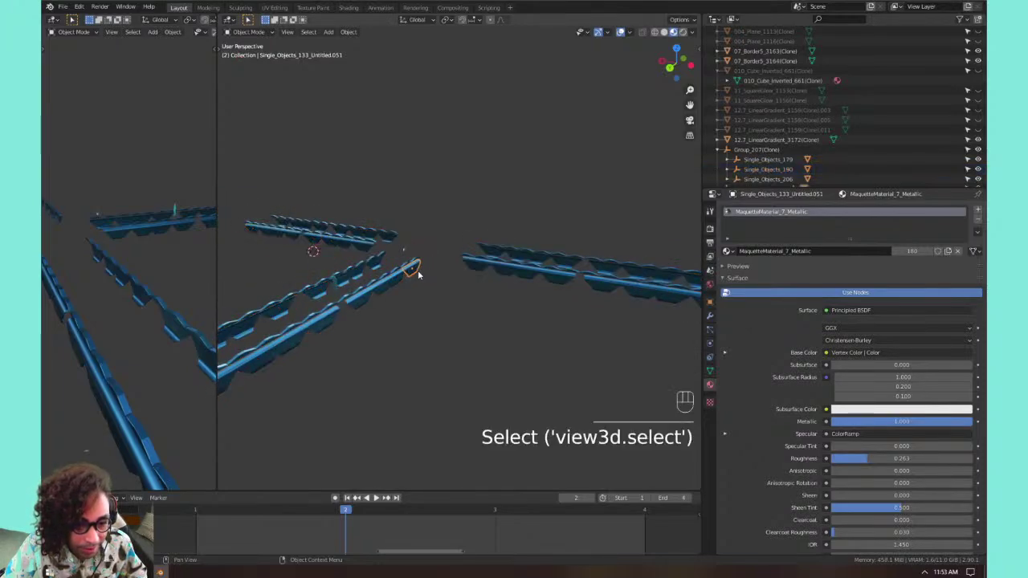
key("g")
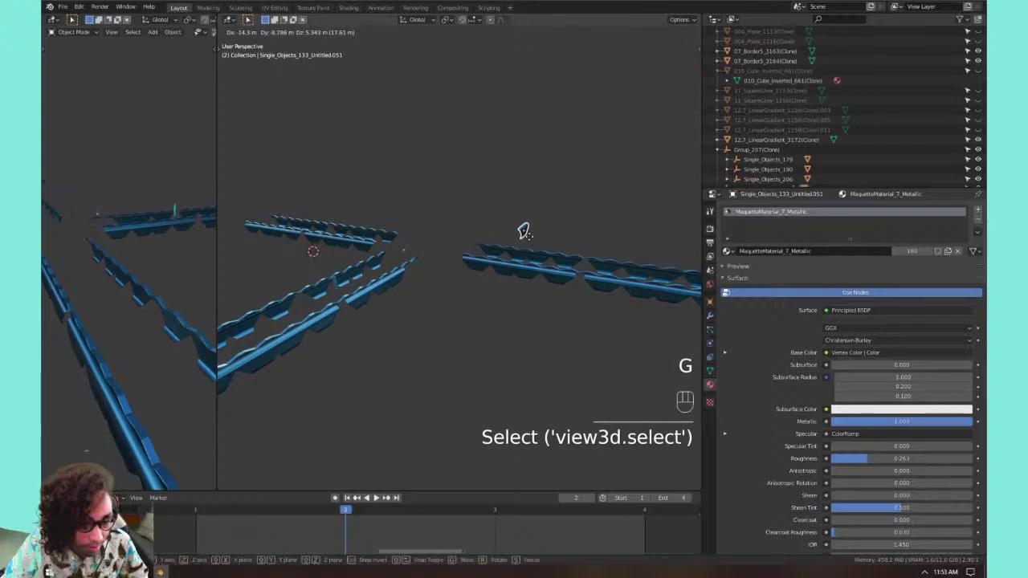
right_click(439, 274)
key("shift+l")
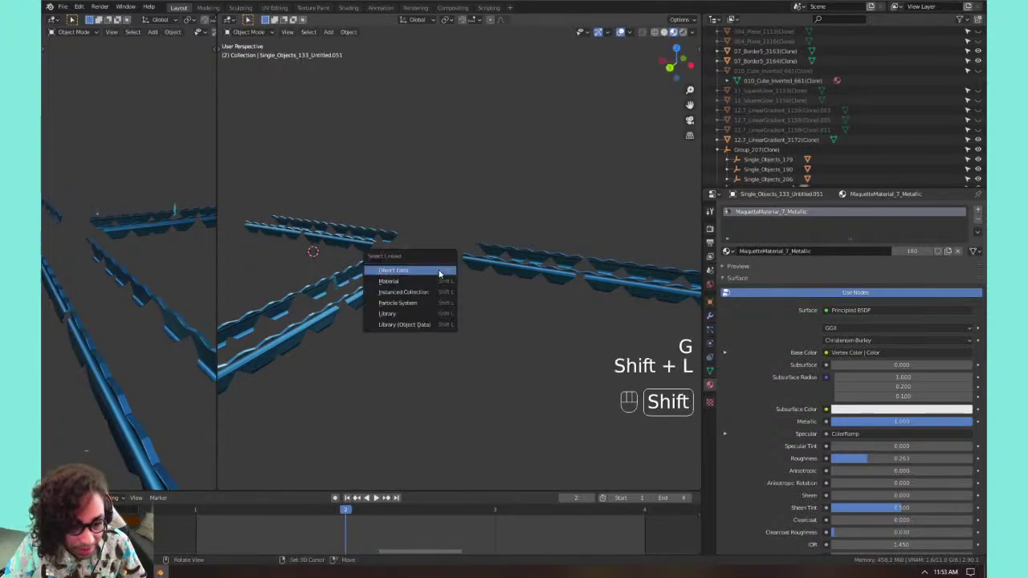
left_click(438, 275)
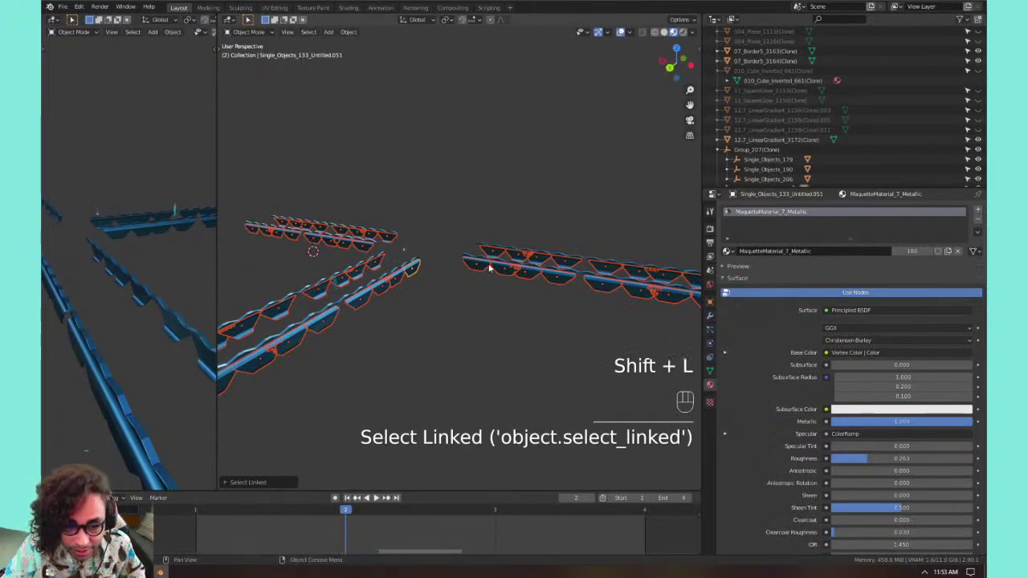
right_click(429, 250)
left_click(459, 190)
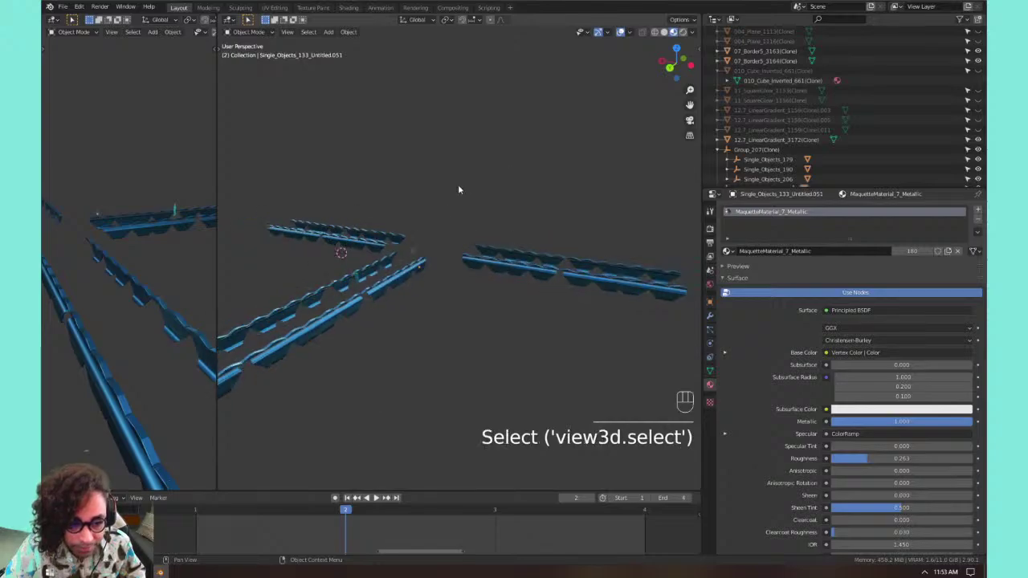
Select all visible objects to inspect where their origins lie, and deselect them.
key("a")
scroll(459, 189, "down", 3)
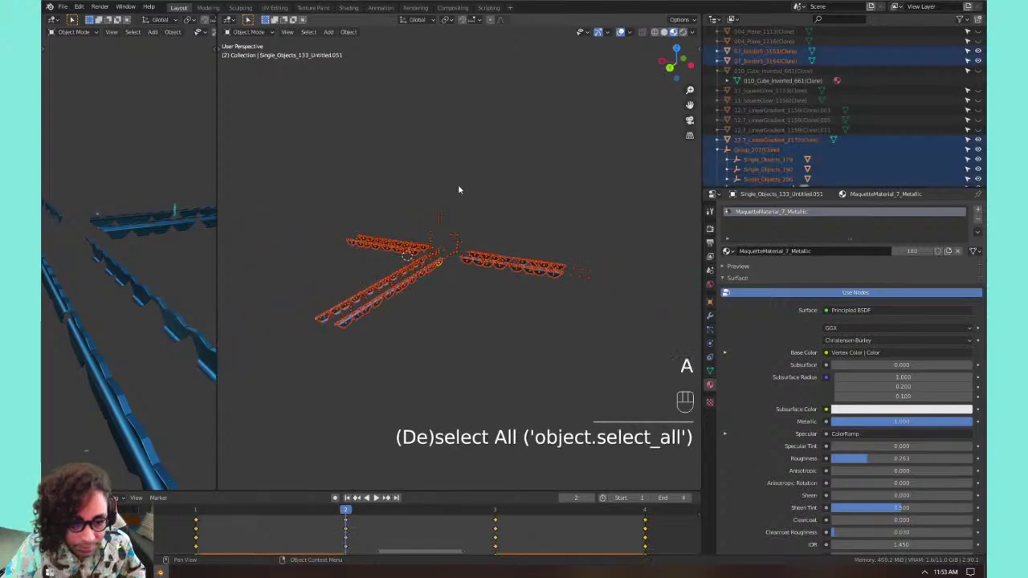
scroll(459, 190, "up", 3)
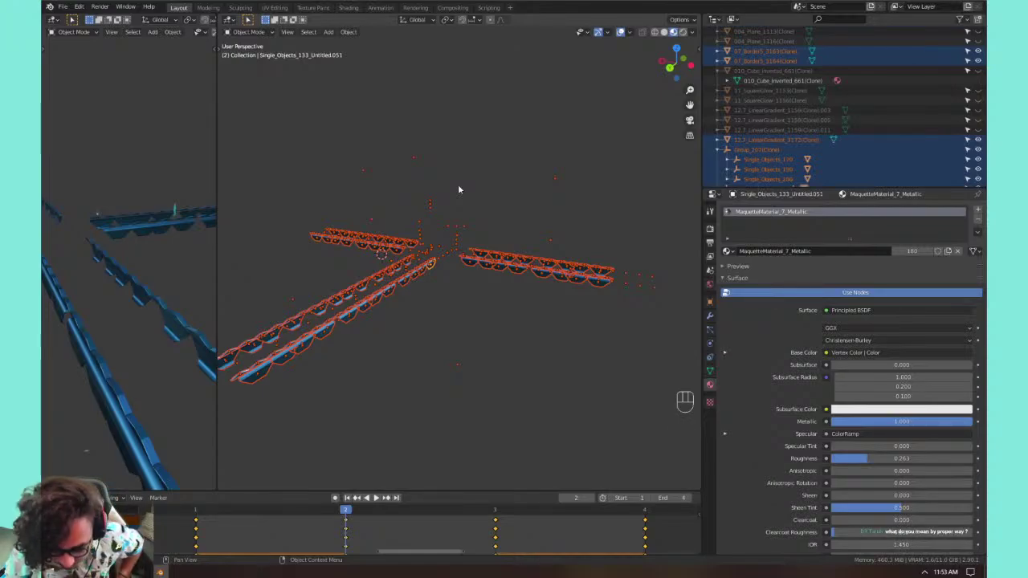
left_click(477, 280)
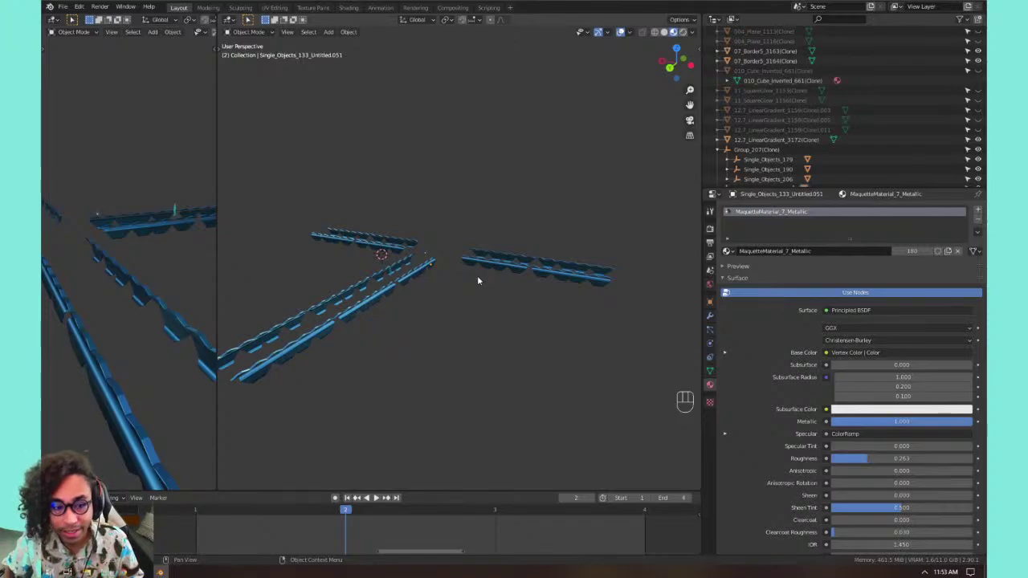
Select the end top cap piece Single_Objects_110_Untitled.013 of the railing and frame it for a close inspection.
left_click(510, 264)
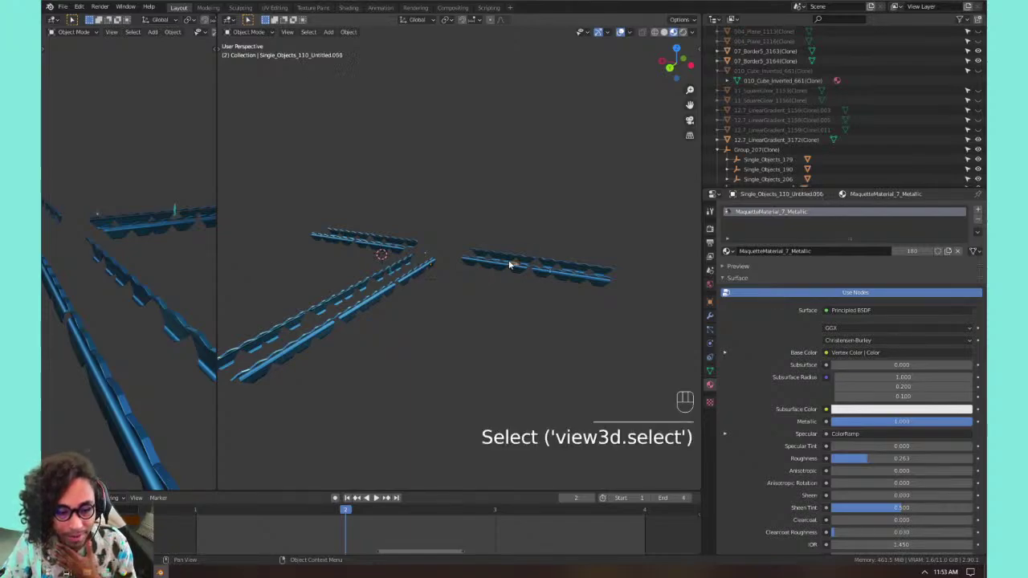
left_click(520, 273)
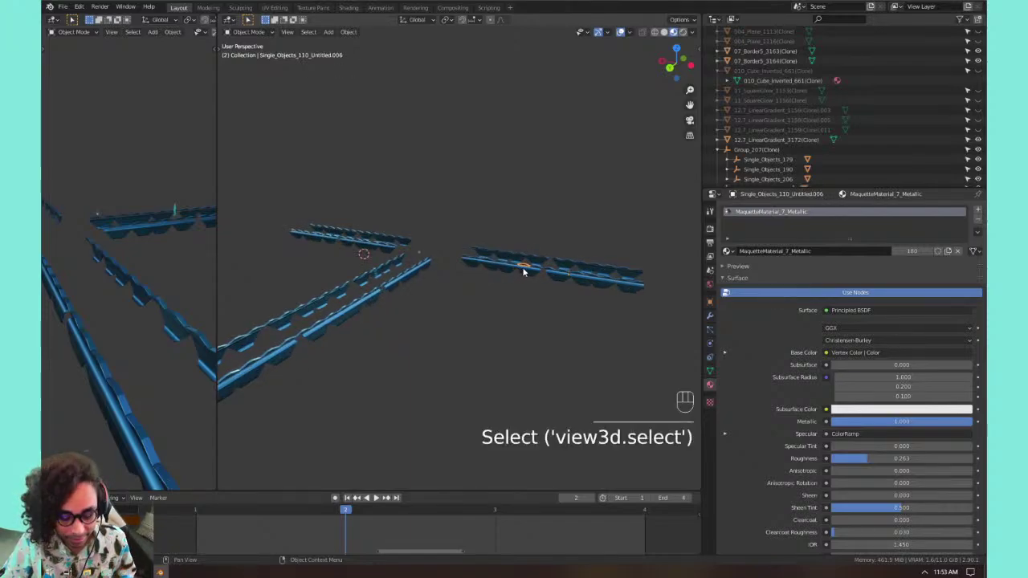
left_click(464, 259)
key("KP_Decimal")
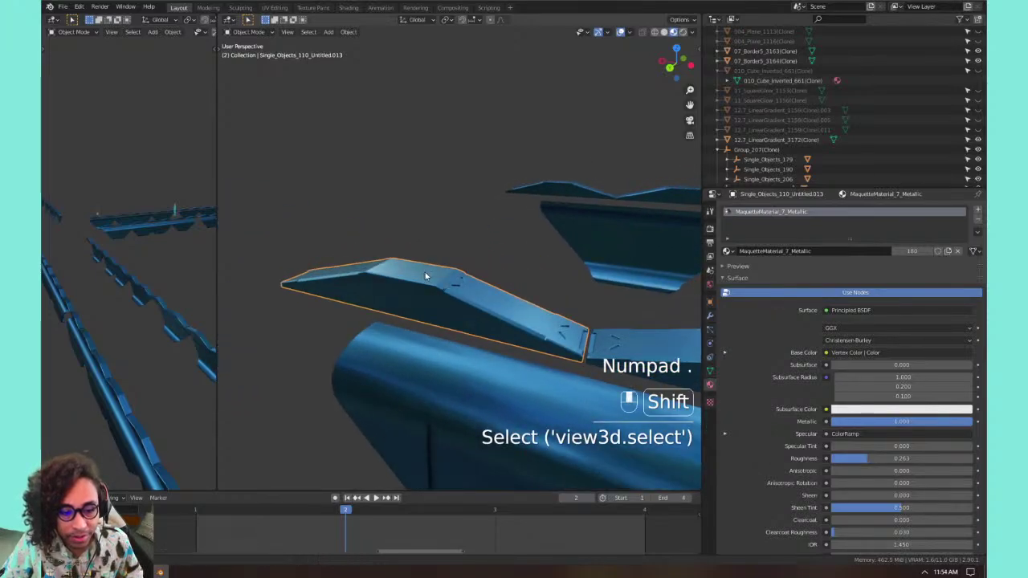
middle_click_drag(449, 291, 513, 289)
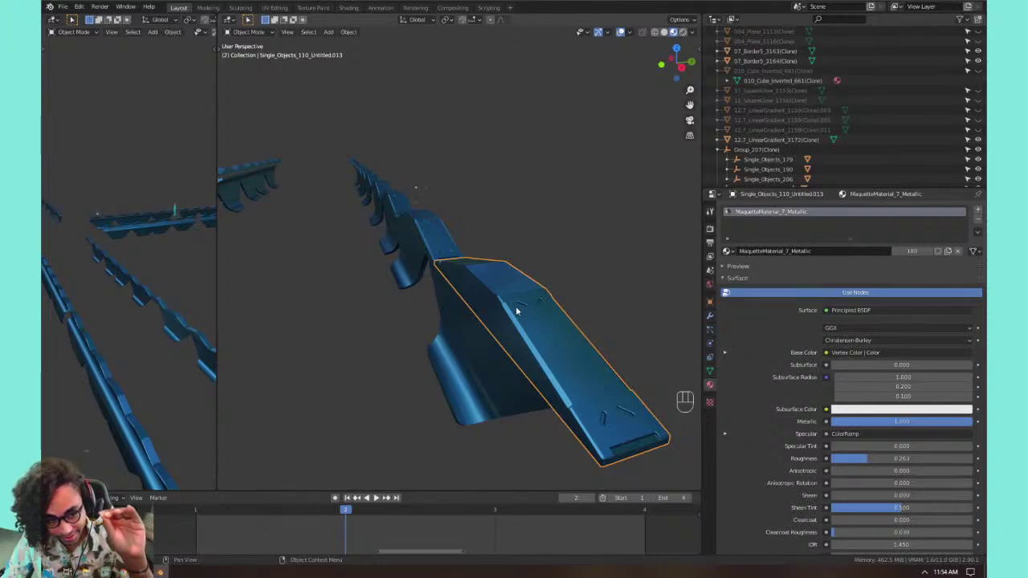
middle_click_drag(494, 267, 506, 326)
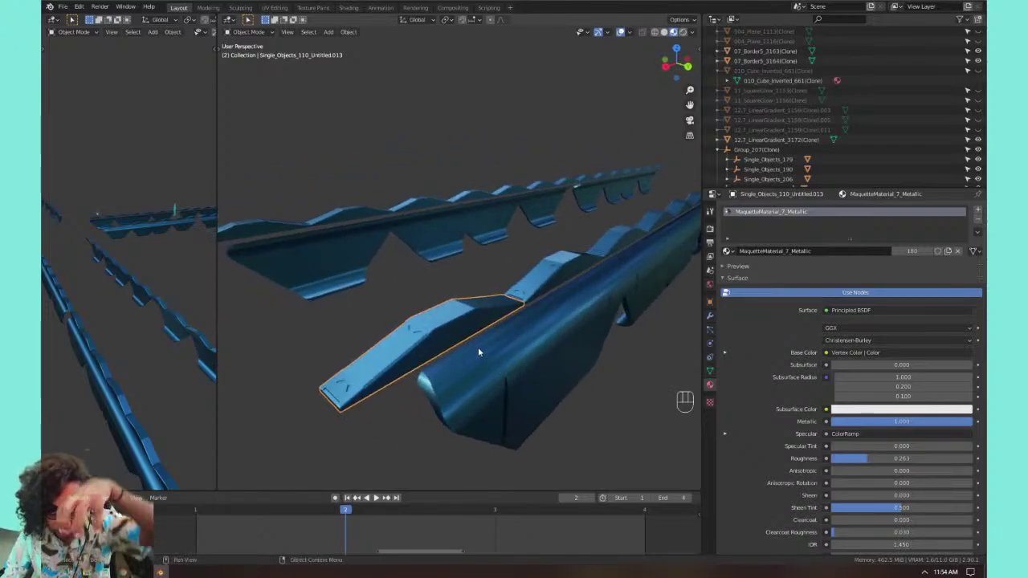
scroll(481, 358, "down", 3)
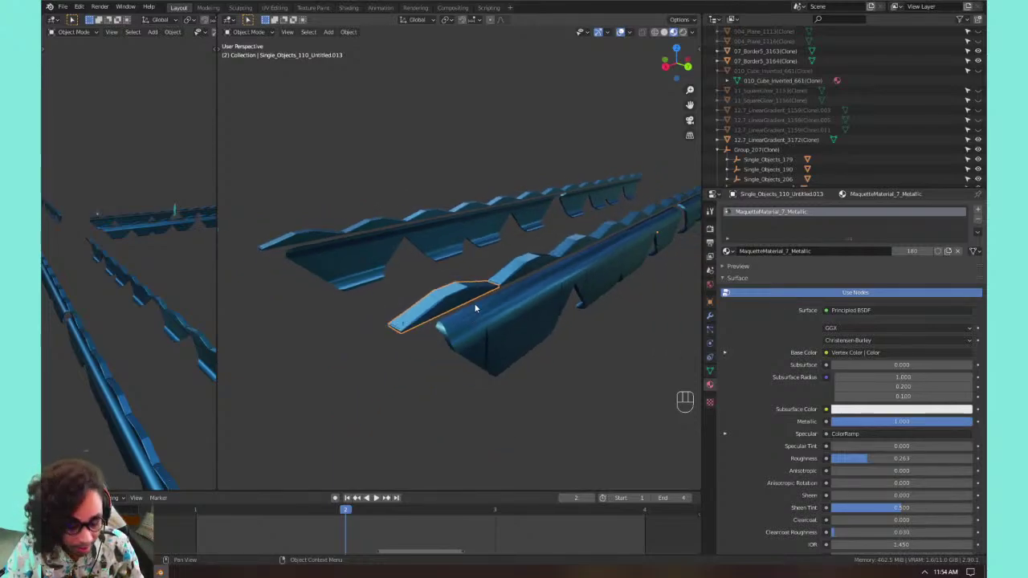
Test-rotate the cap piece about its own origin and with the pivot point set to 3D Cursor, cancelling both rotations.
key("r")
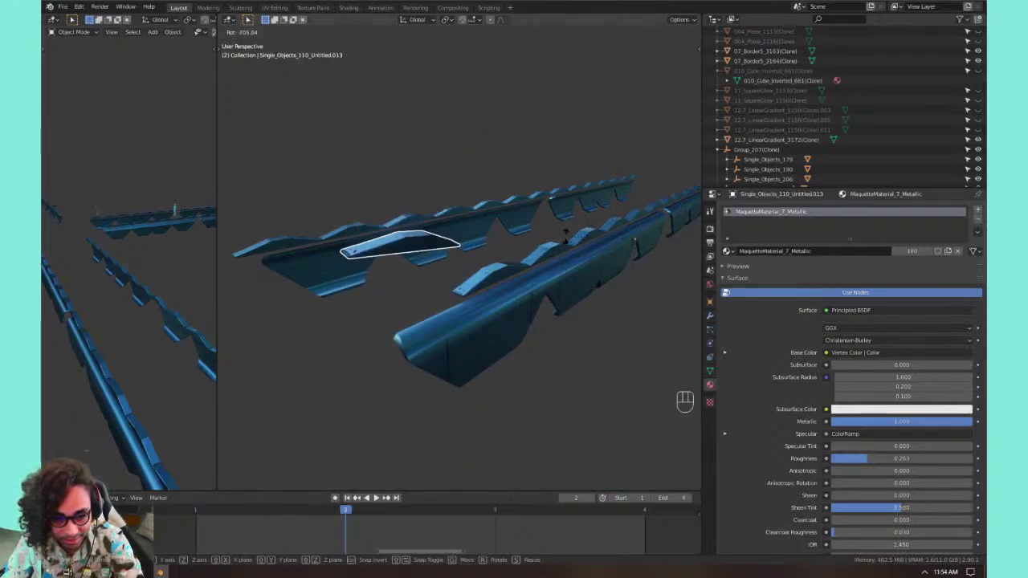
key("Escape")
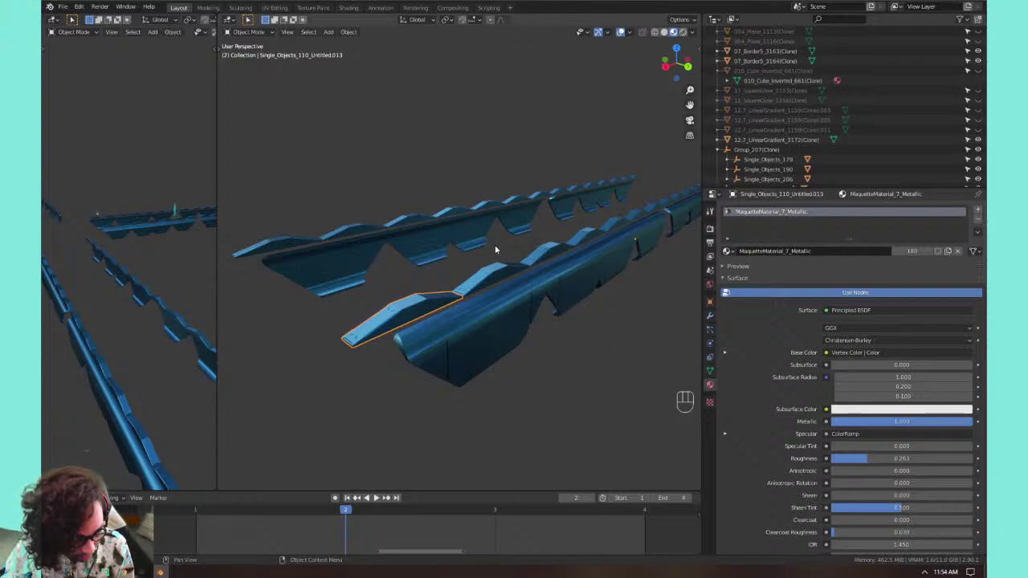
key("period")
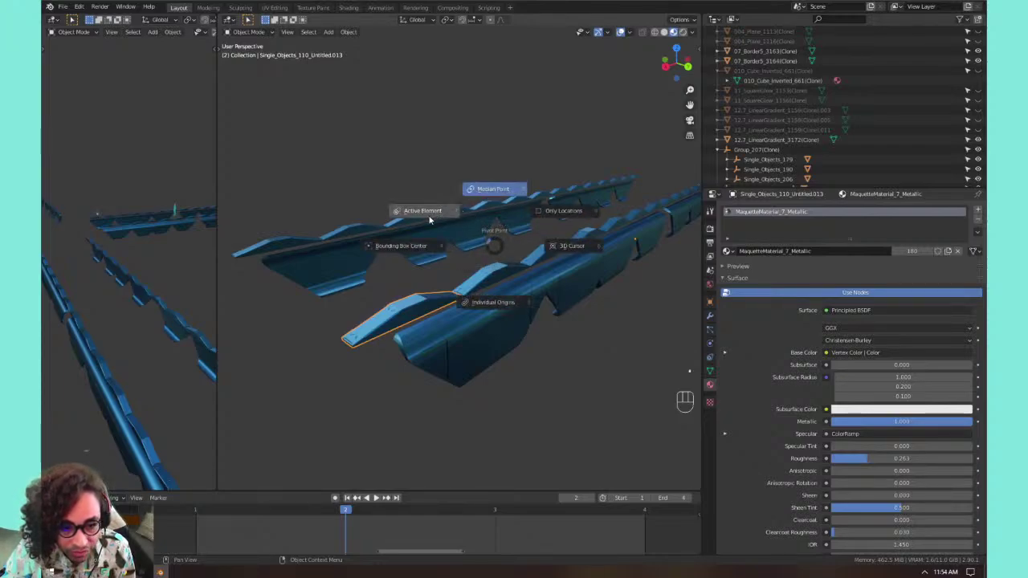
left_click(562, 246)
scroll(531, 237, "down", 5)
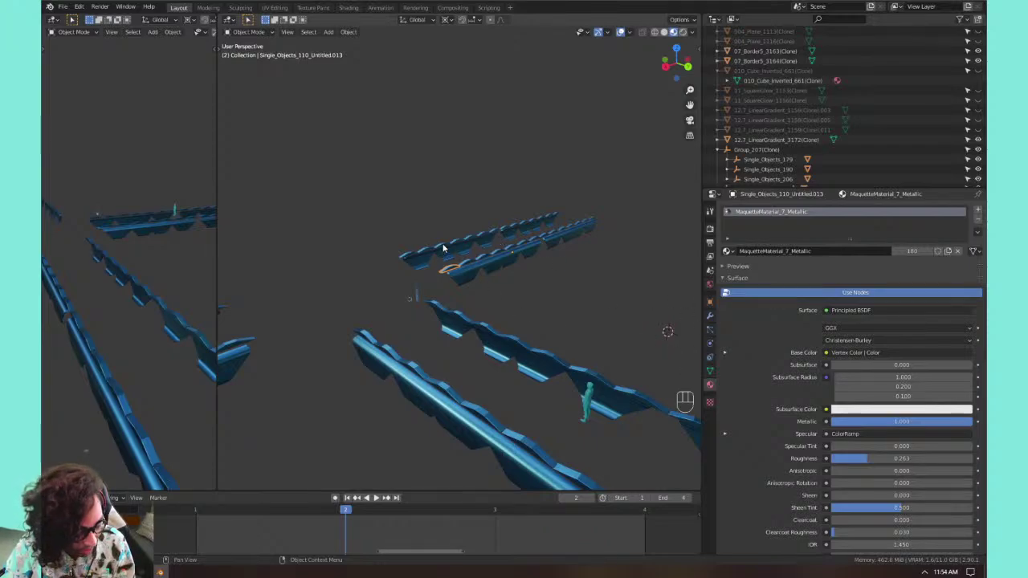
key("r")
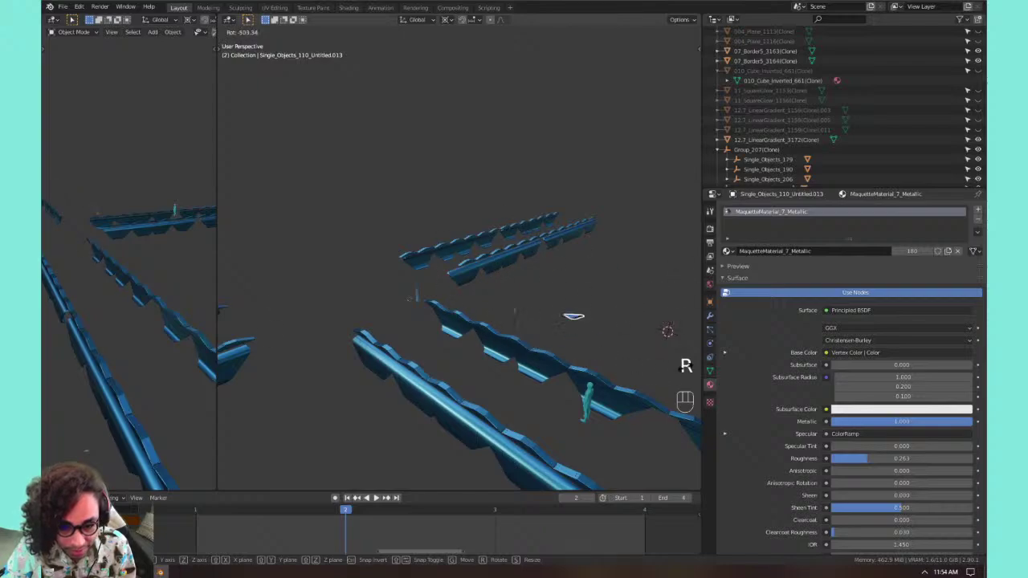
left_click(426, 294)
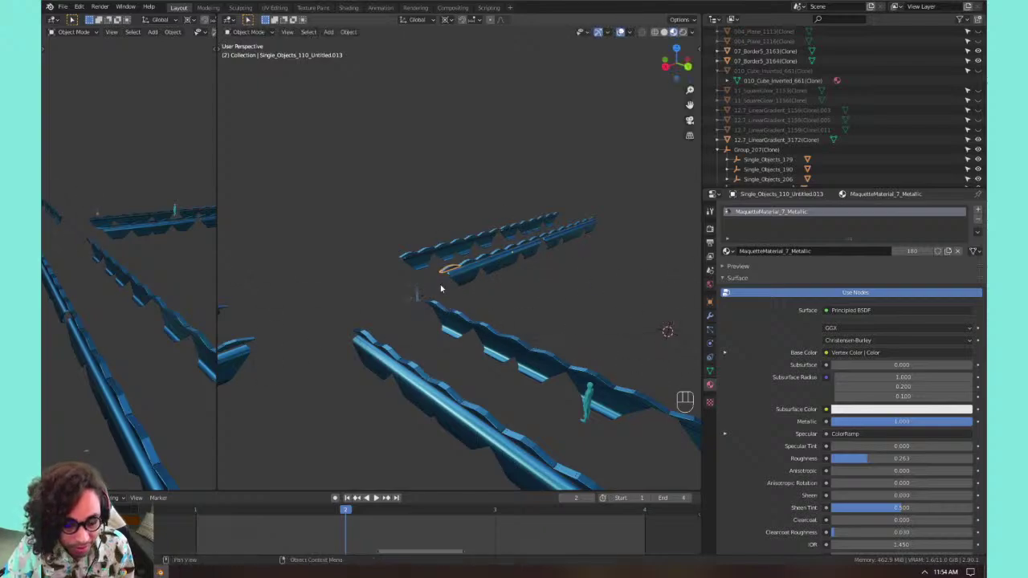
Set the end cap piece's origin to its center of mass (volume) and check where it sits.
key("KP_Decimal")
scroll(450, 235, "down", 5)
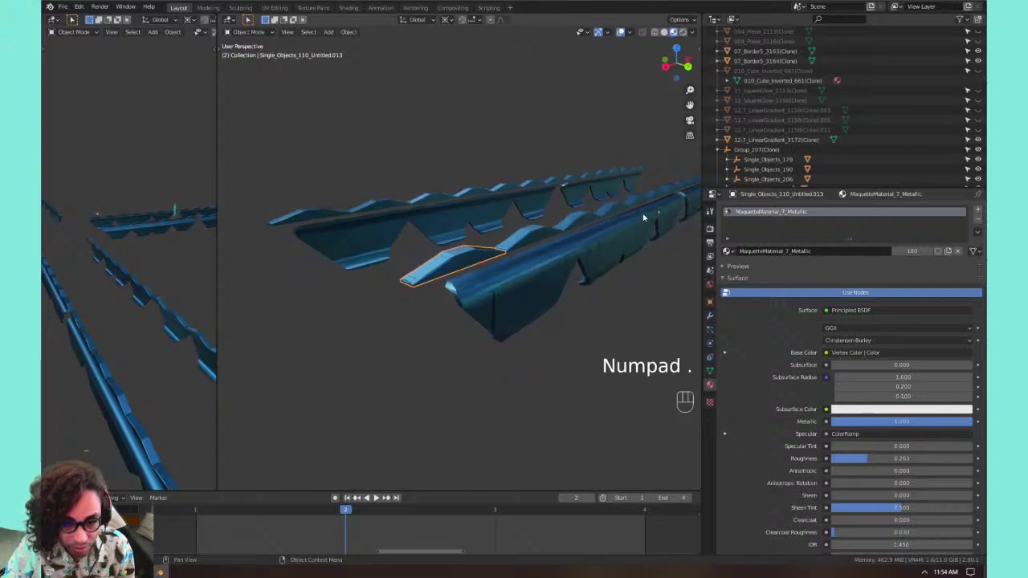
left_click(471, 259)
right_click(471, 258)
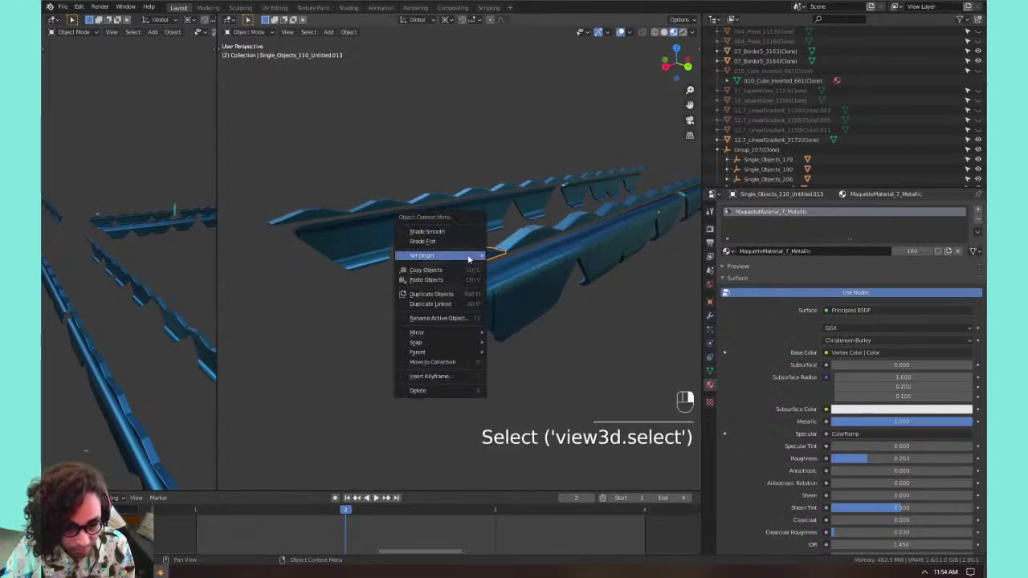
mouse_move(472, 257)
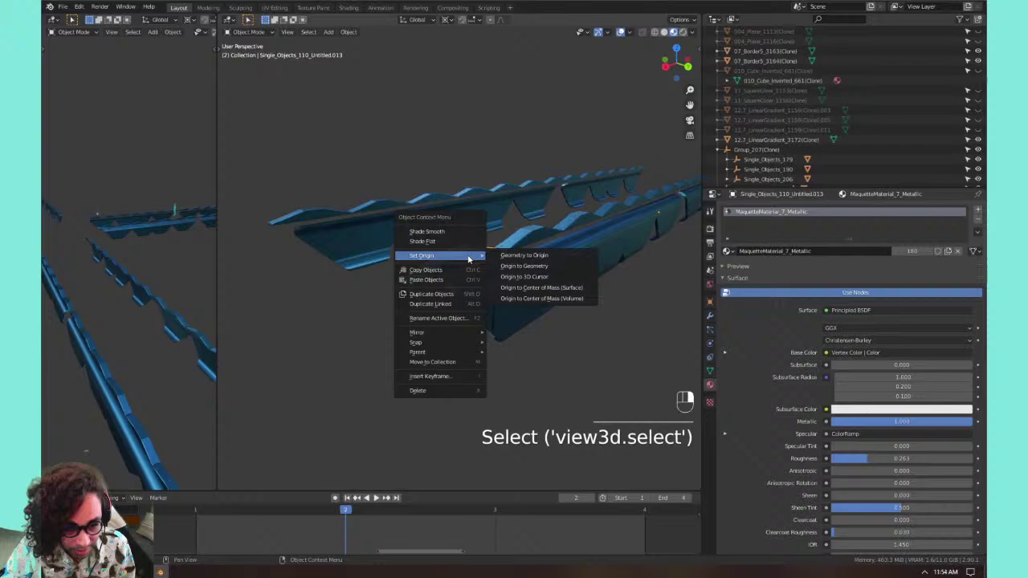
left_click(557, 299)
scroll(465, 265, "up", 3)
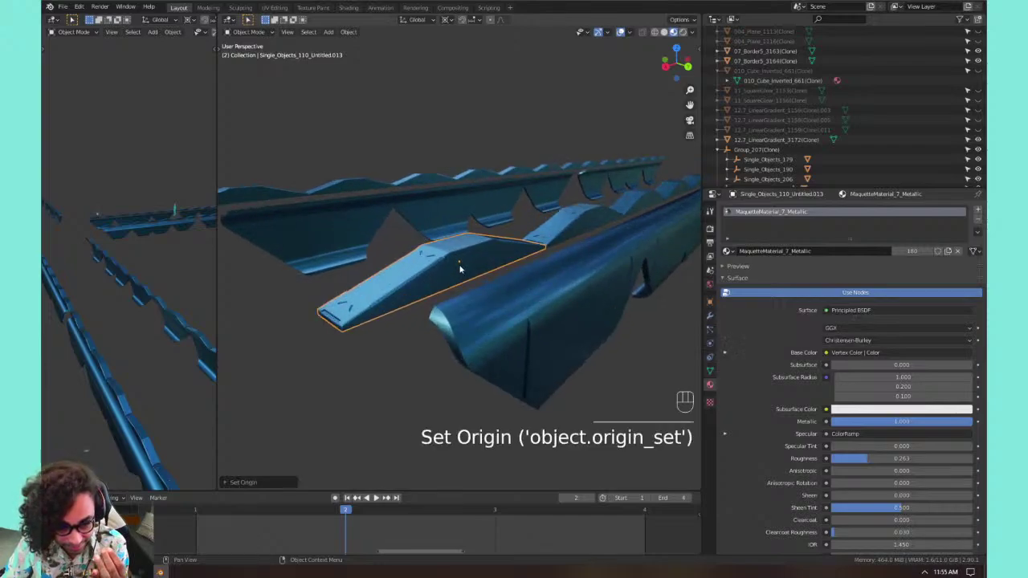
scroll(461, 269, "up", 2)
Set the pivot point to Active Element, test a trackball rotation of the cap piece, and cancel it.
key("period")
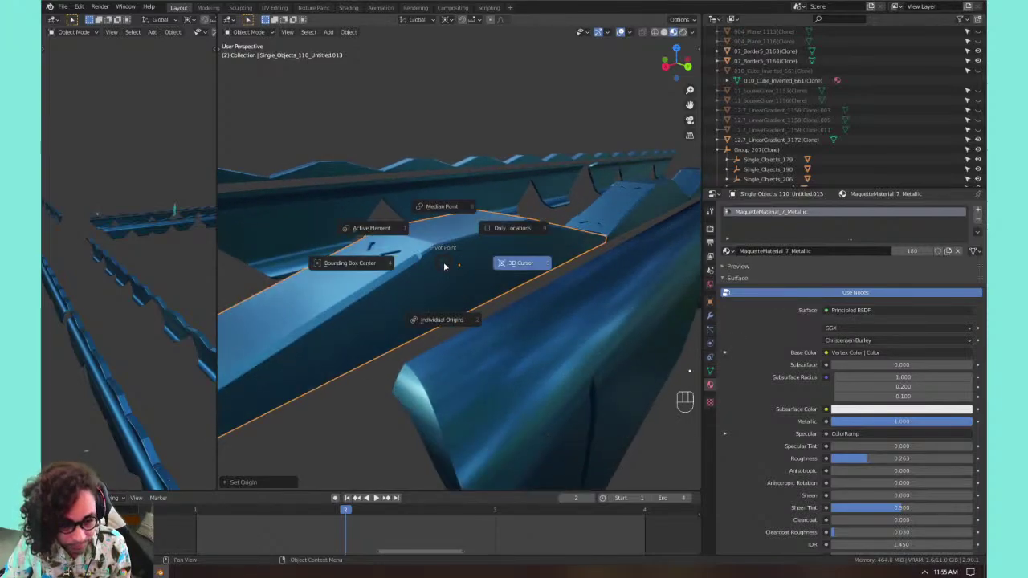
left_click(396, 227)
scroll(462, 266, "down", 2)
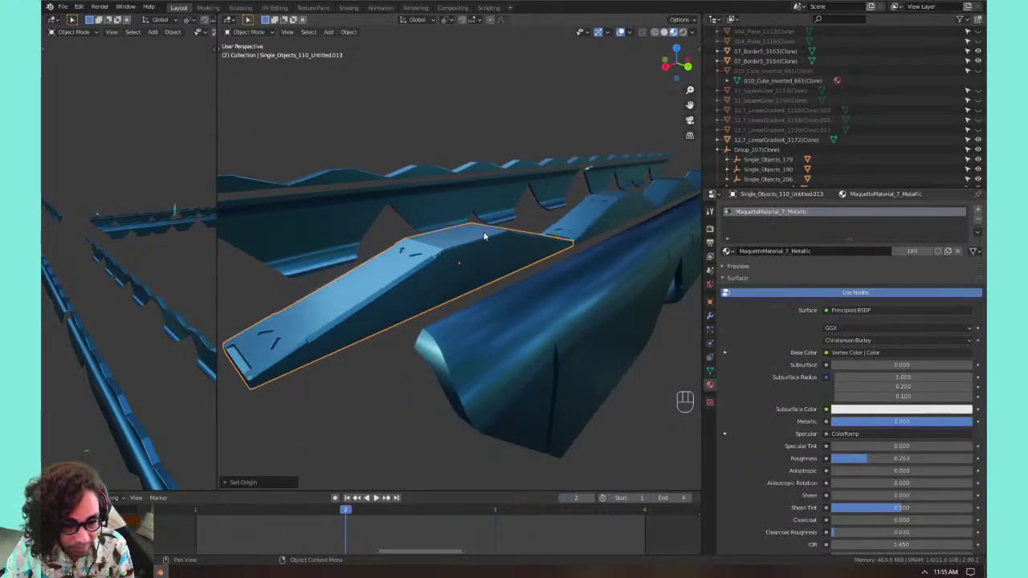
key("r")
key("r")
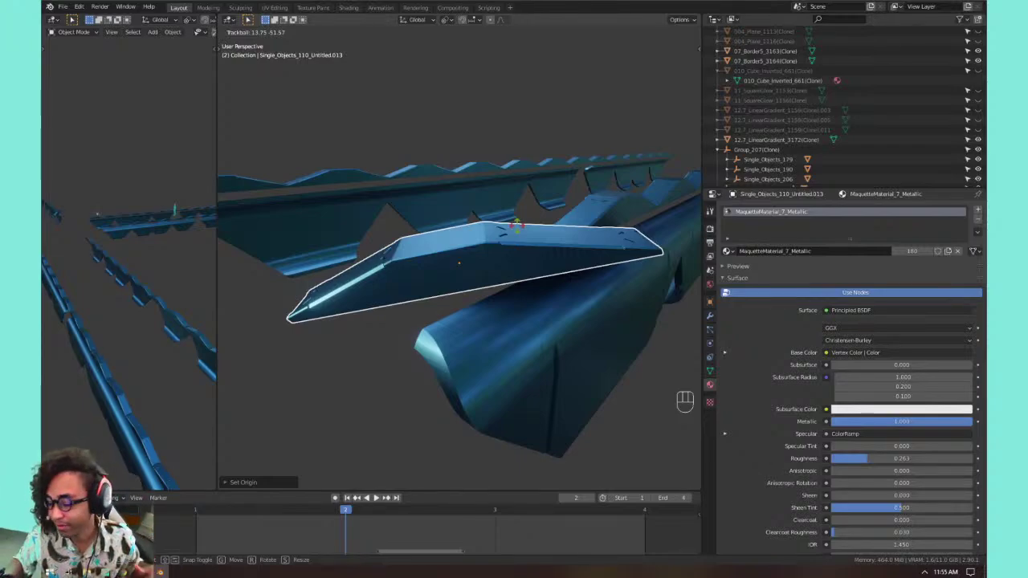
left_click(516, 178)
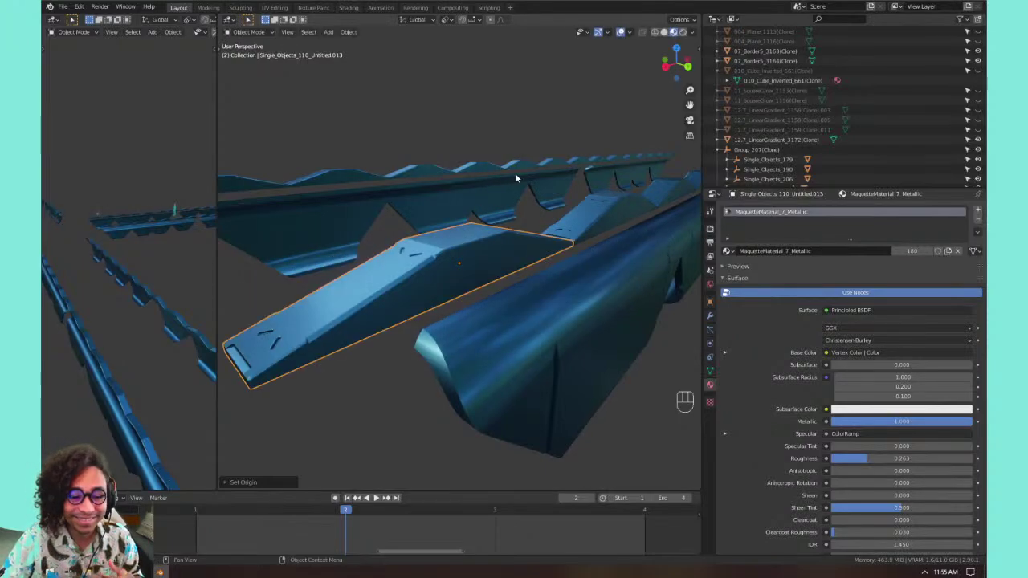
Select several neighbouring side panels along the long railing to check their origins.
middle_click_drag(517, 177, 524, 250)
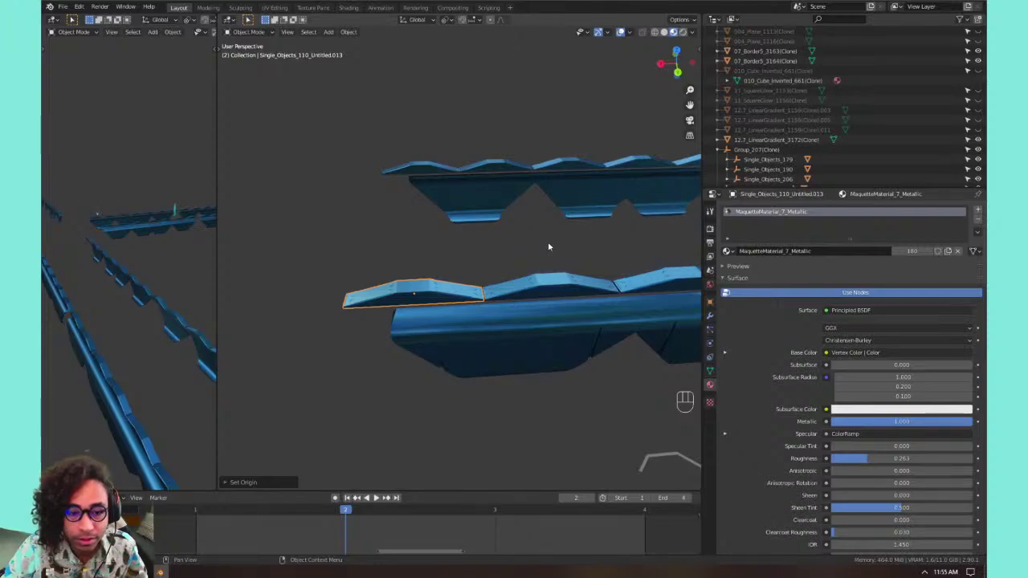
middle_click_drag(549, 246, 512, 305)
left_click(507, 298)
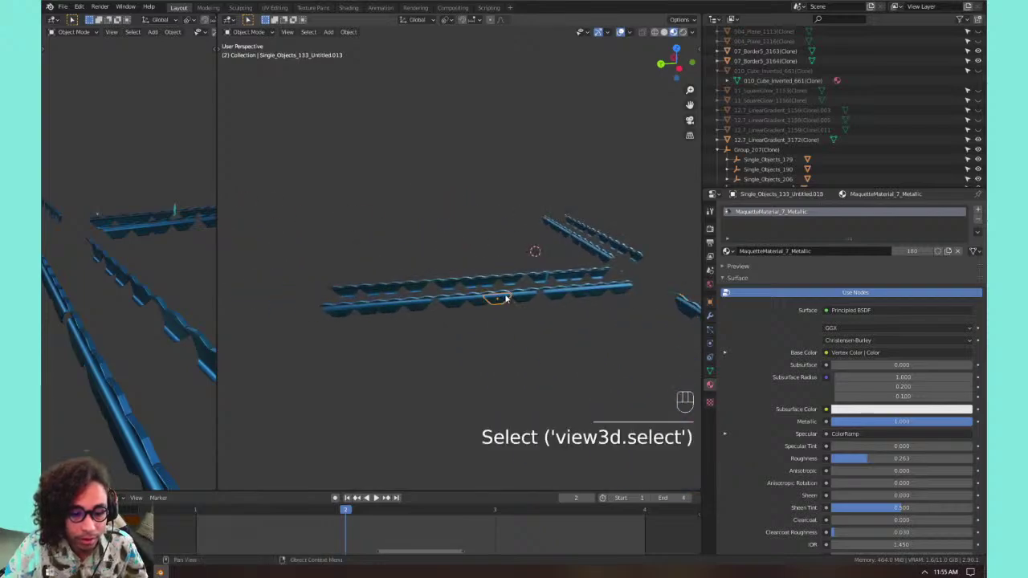
scroll(507, 298, "up", 2)
left_click(446, 356)
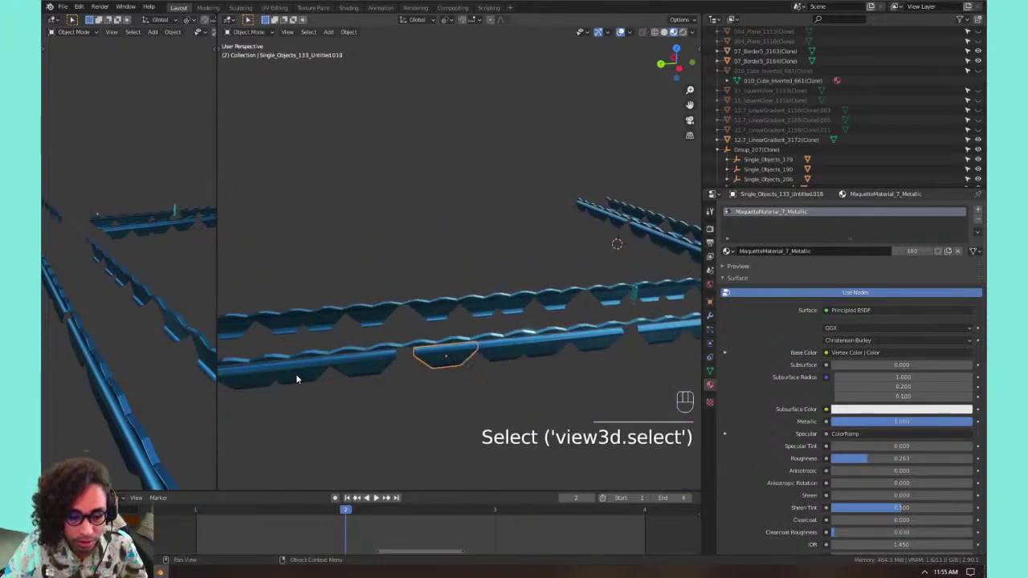
middle_click_drag(295, 379, 374, 352, "shift")
left_click(344, 351, "shift")
left_click(397, 351, "shift")
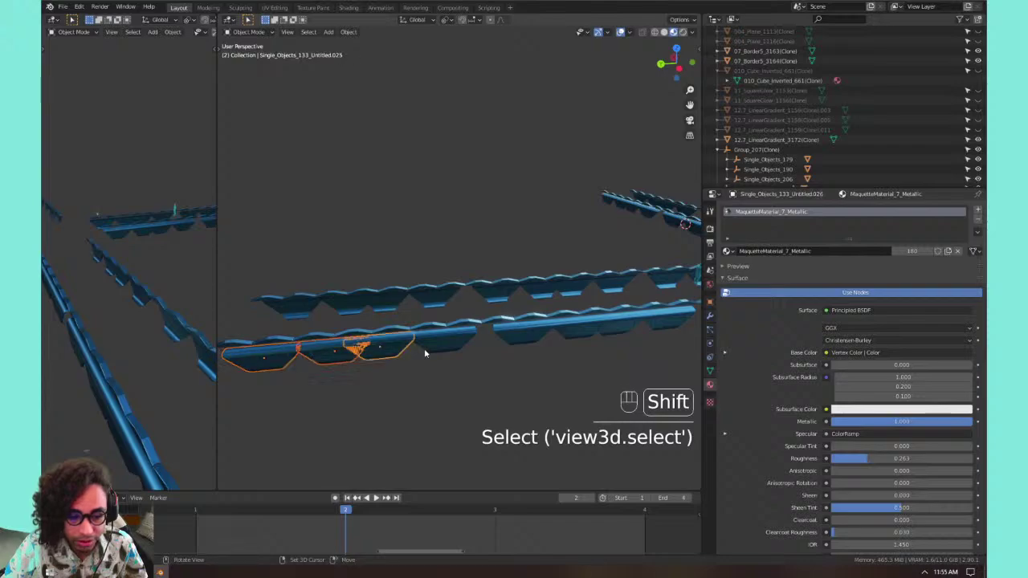
key("c")
mouse_move(433, 381)
left_mouse_down()
mouse_move(608, 367)
mouse_move(590, 385)
left_mouse_up()
right_click(590, 385)
Select side panel Single_Objects_133_Untitled.025 and everything sharing its object data, and inspect the linked panels around the walkways.
left_click(301, 359)
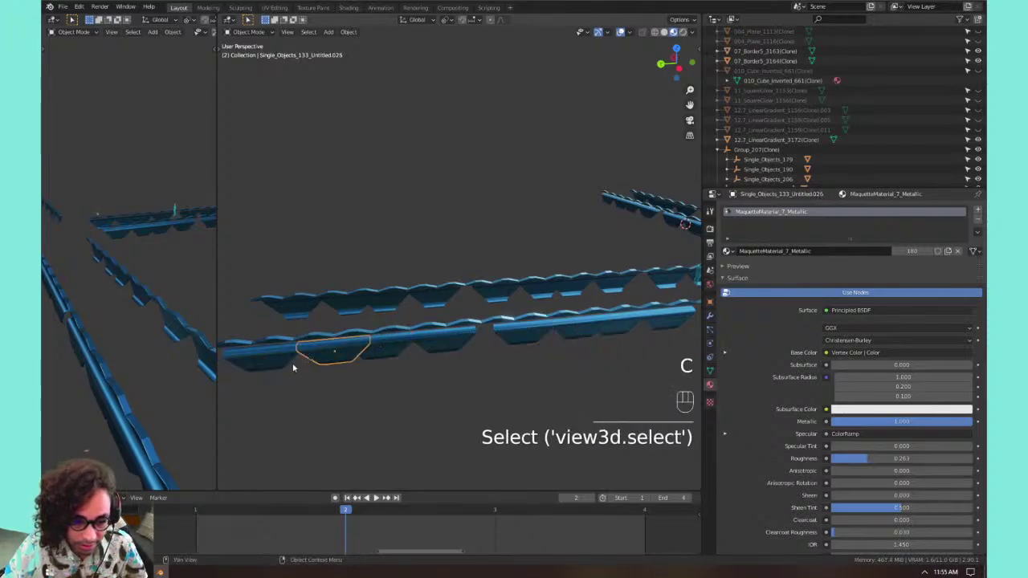
middle_click_drag(301, 359, 420, 375, "shift")
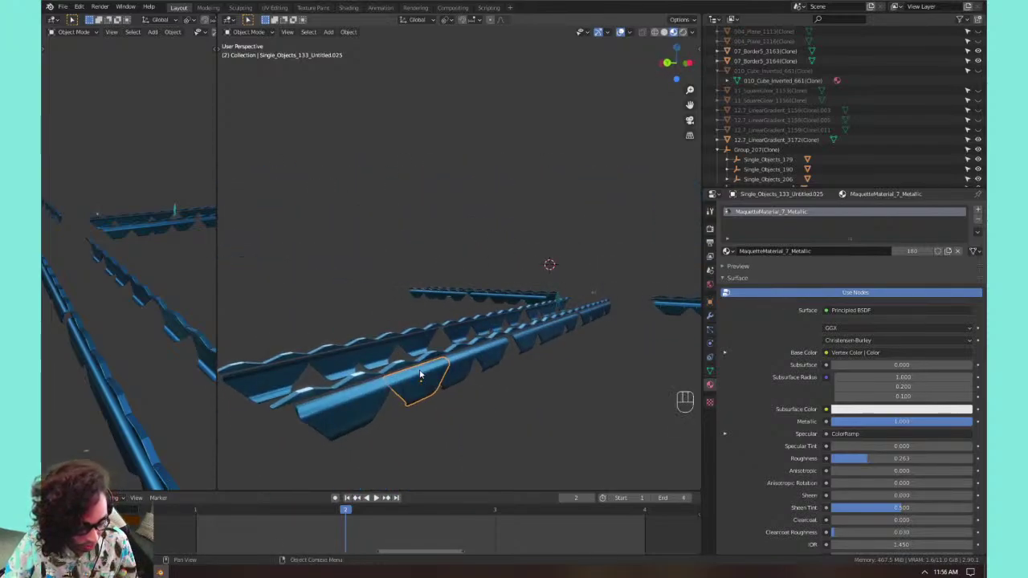
key("shift+l")
left_click(419, 374)
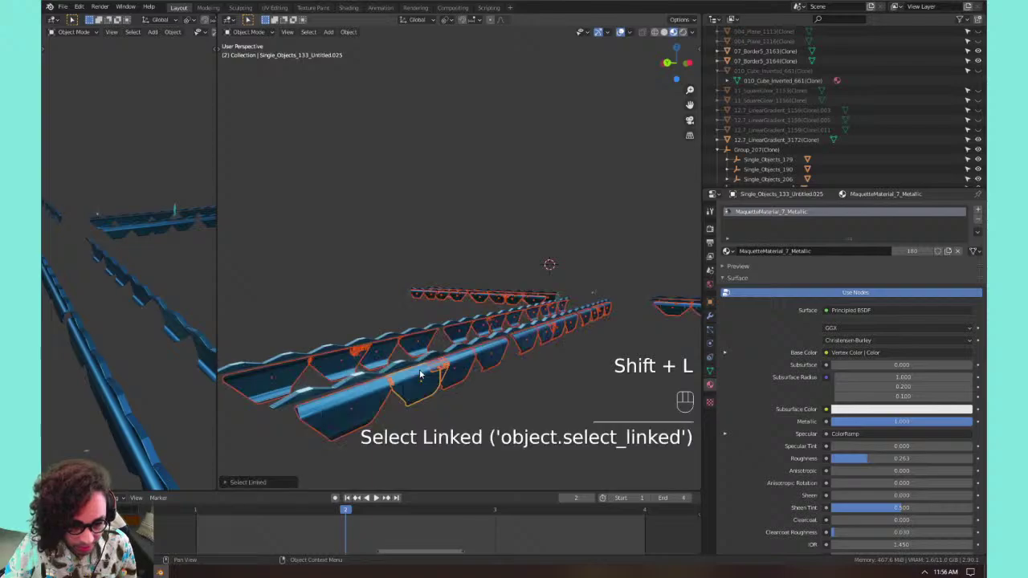
middle_click_drag(463, 283, 541, 390)
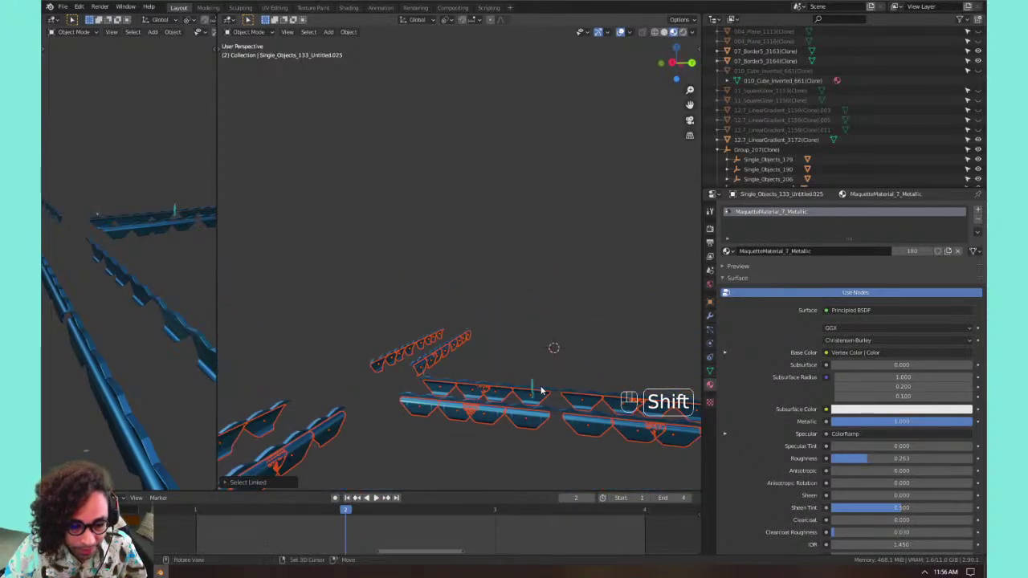
middle_click_drag(408, 386, 456, 388)
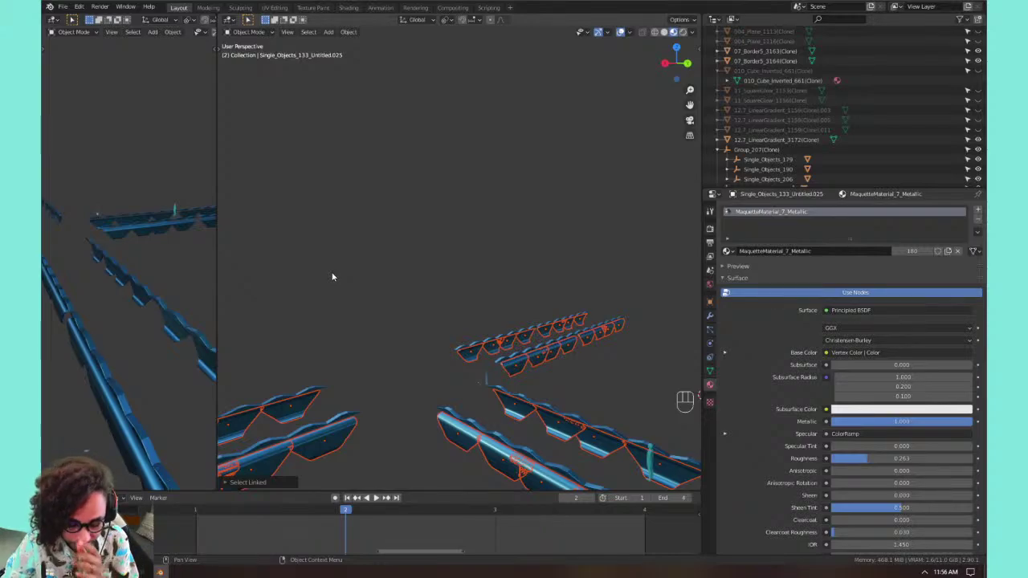
scroll(341, 277, "down", 3)
middle_click_drag(412, 332, 396, 247)
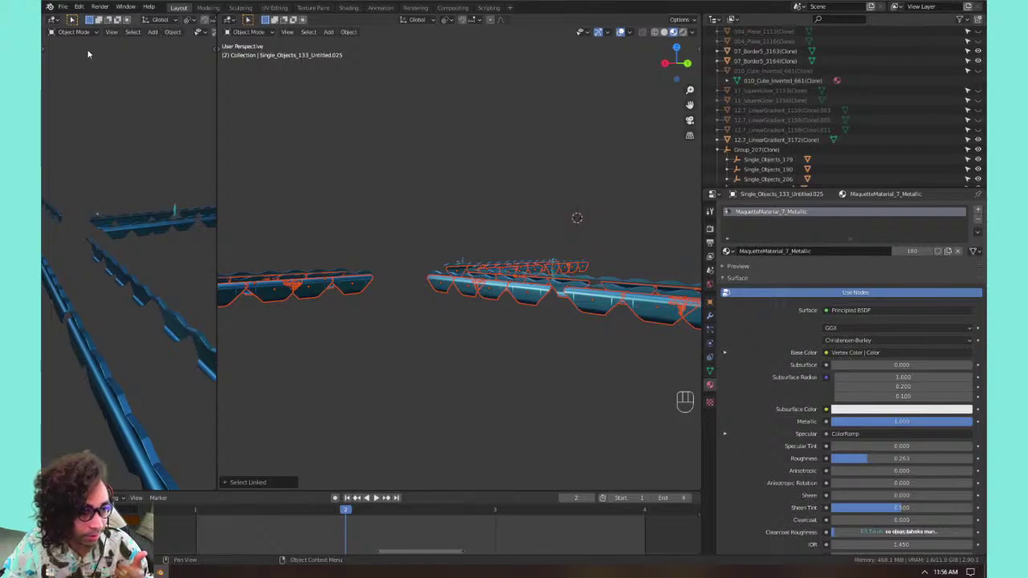
middle_click_drag(526, 233, 506, 252)
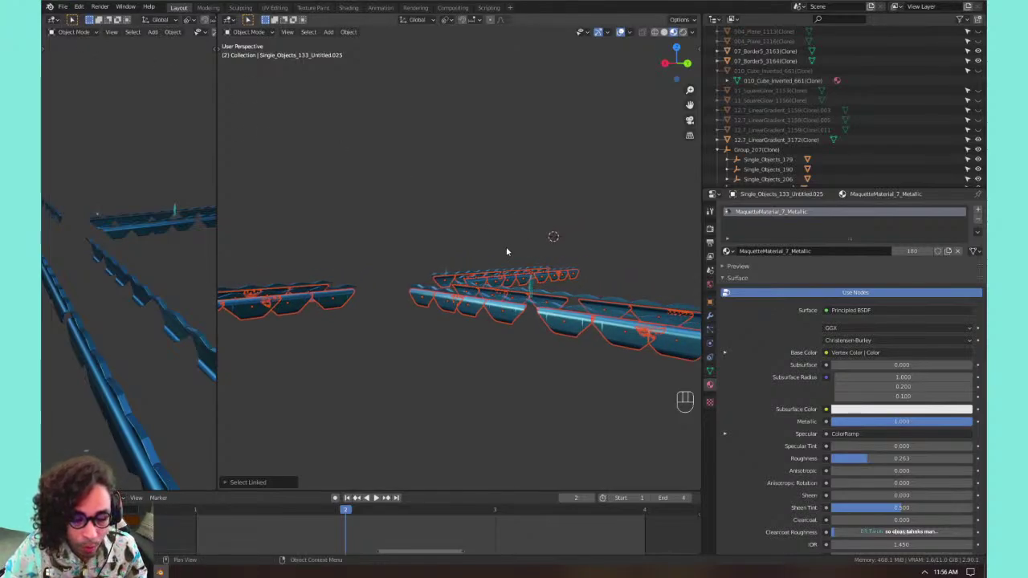
middle_click_drag(506, 248, 339, 273)
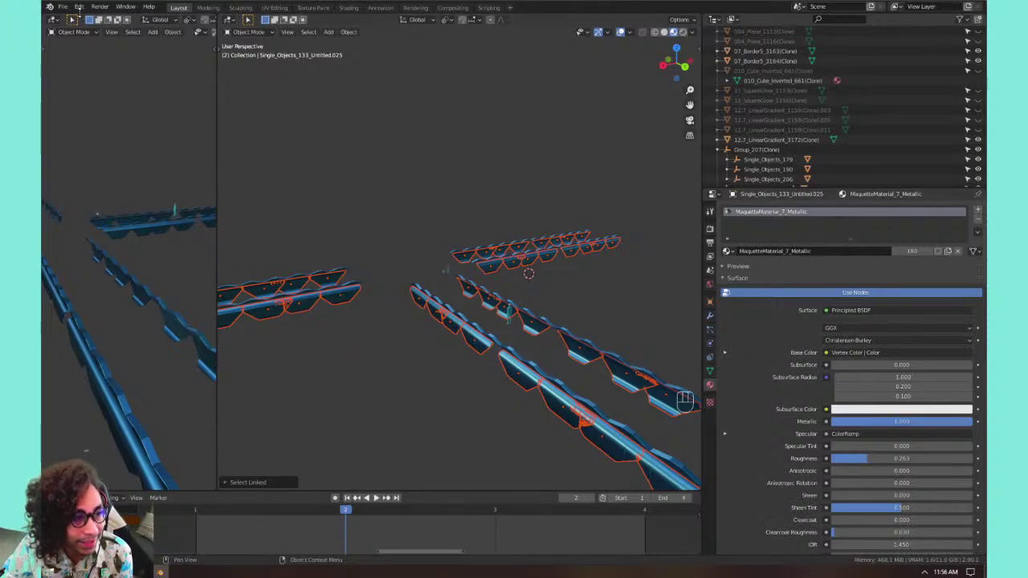
Purge all unused data-blocks from the file and save it.
left_click(64, 7)
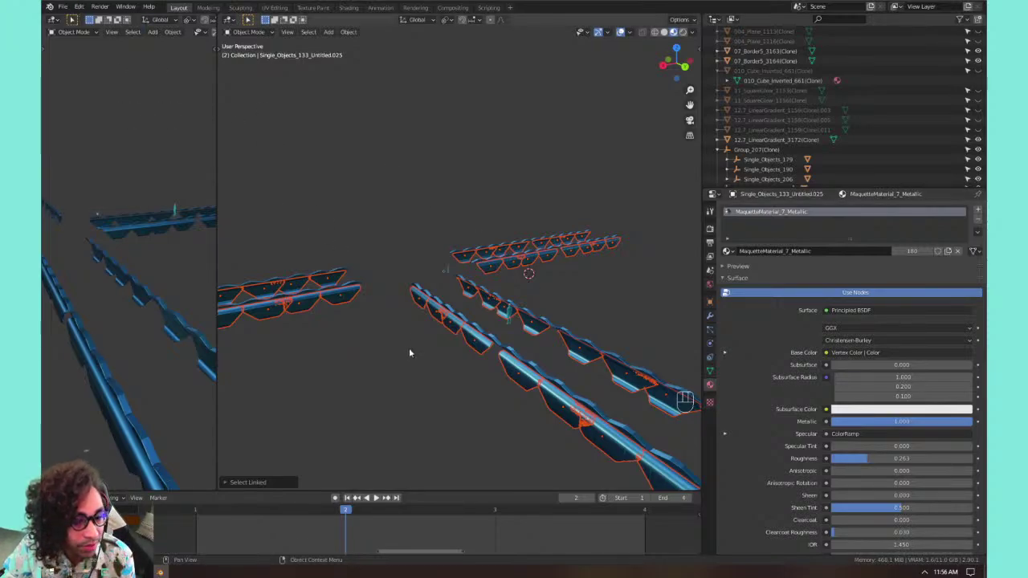
left_click(63, 7)
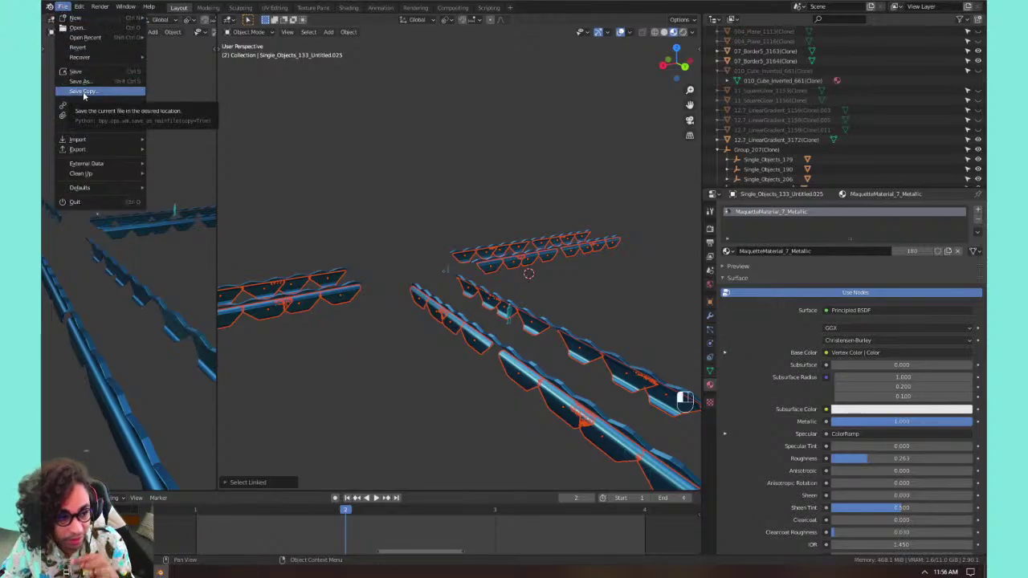
mouse_move(107, 174)
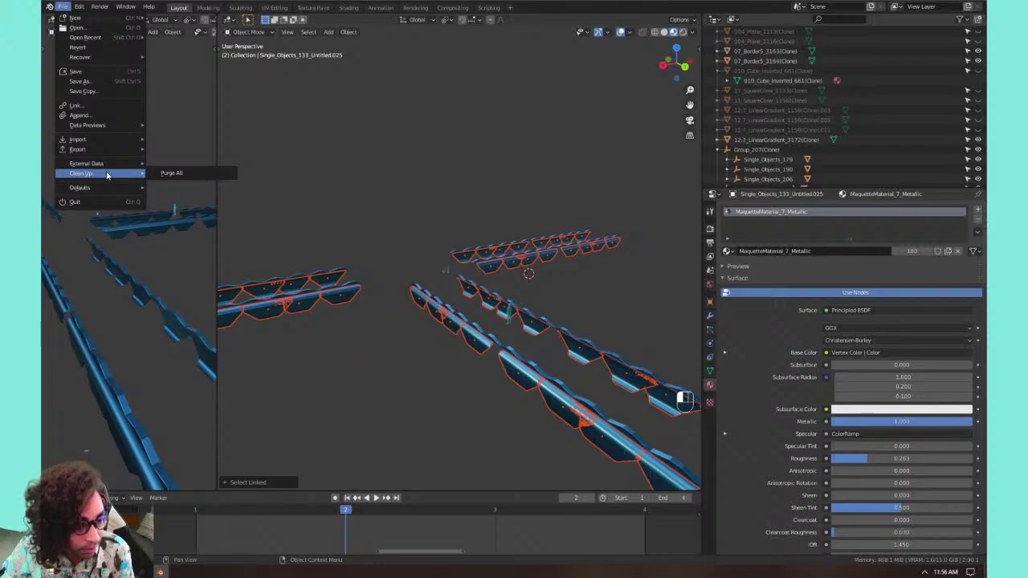
left_click(161, 172)
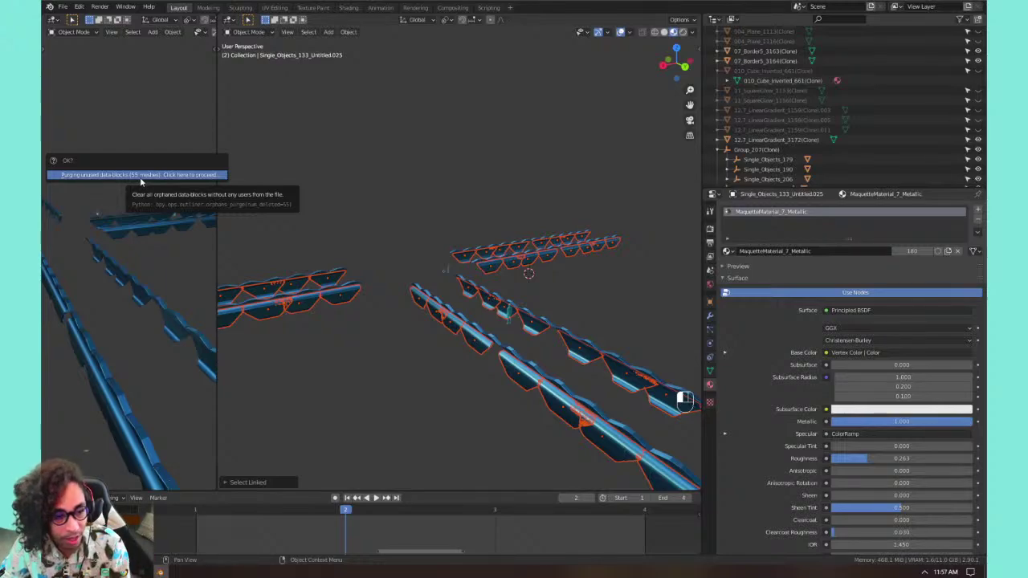
left_click(139, 175)
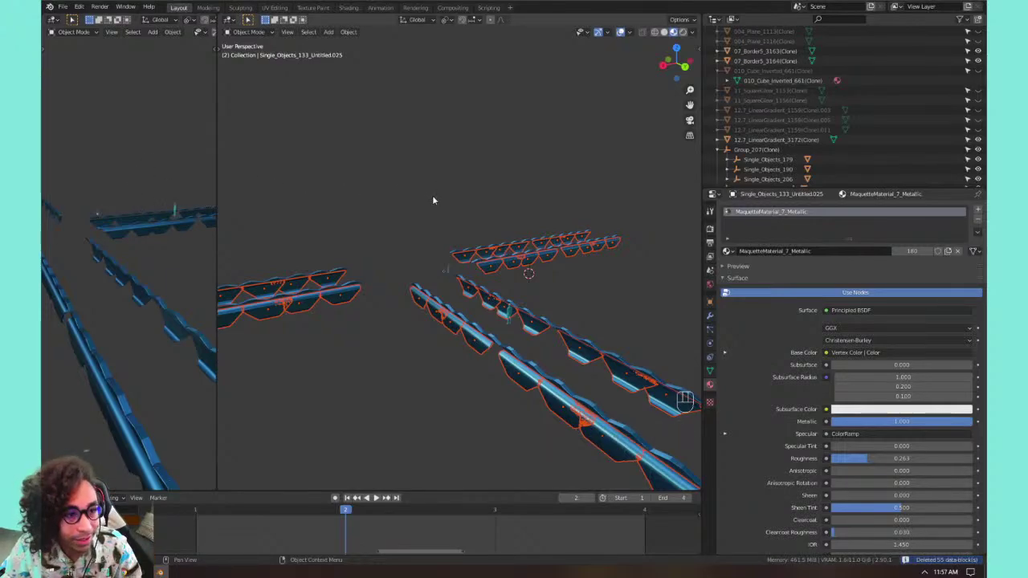
key("ctrl+s")
Select side panel Single_Objects_133_Untitled.028 and everything sharing its object data, and hide them all.
middle_click_drag(429, 191, 440, 210)
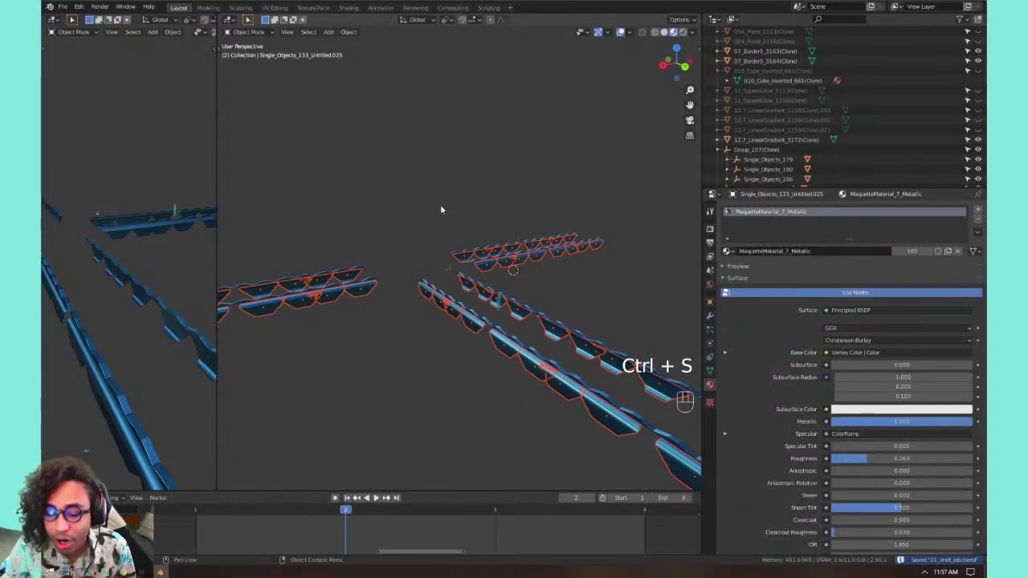
left_click(634, 285)
left_click(452, 309)
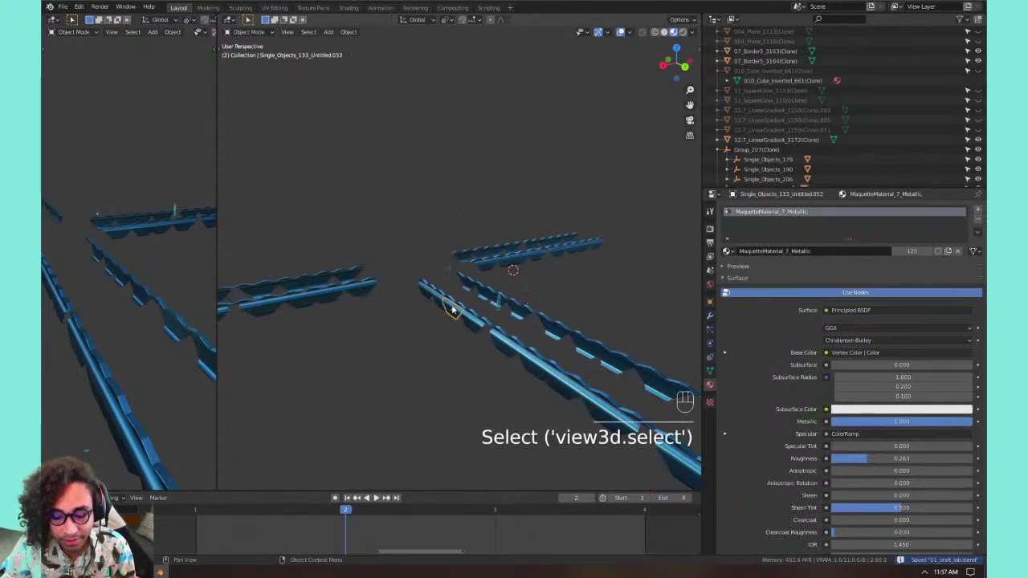
middle_click_drag(500, 325, 457, 250)
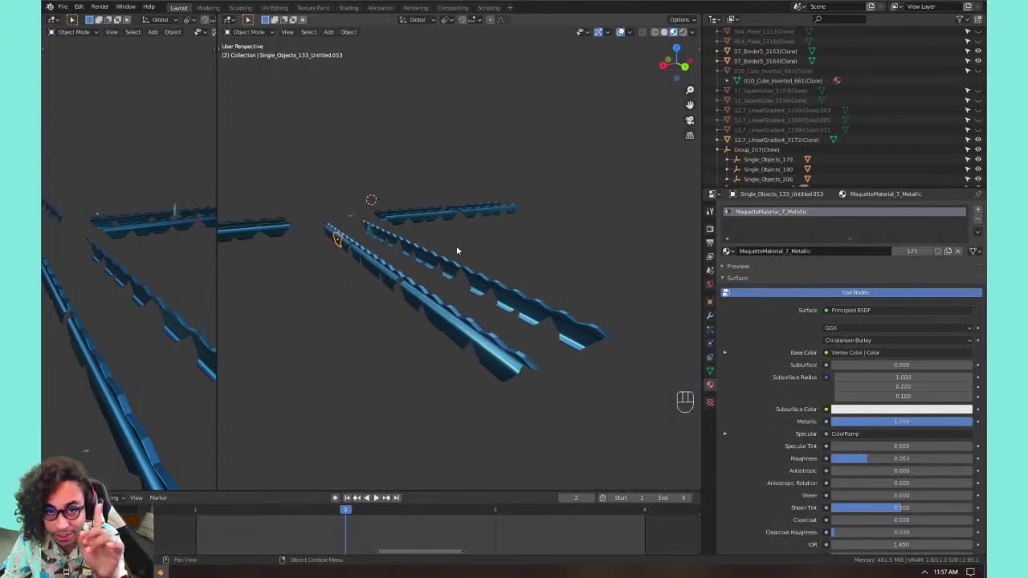
scroll(498, 289, "up", 1)
scroll(521, 333, "up", 1)
left_click(478, 416)
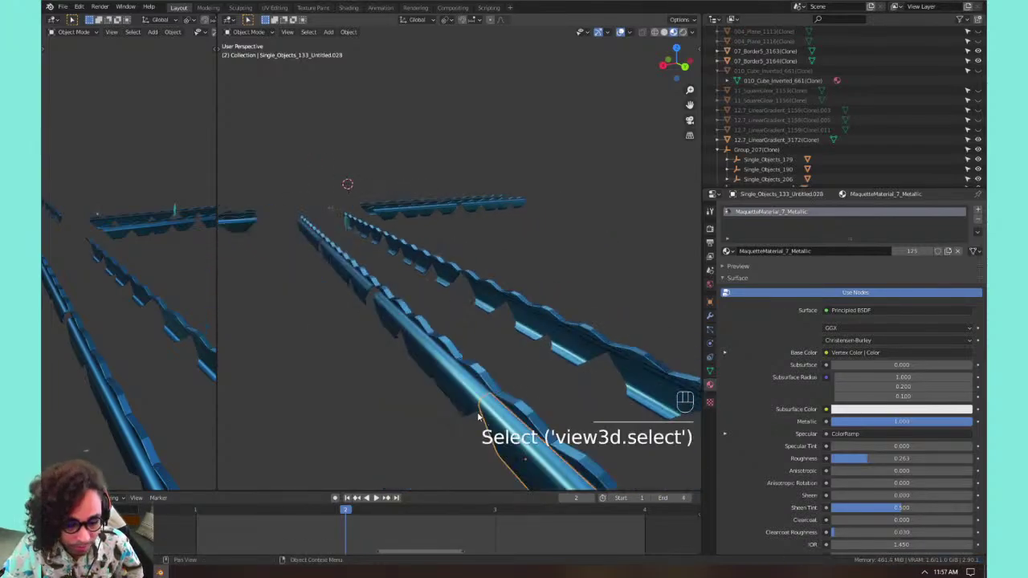
key("shift+h")
key("ctrl+z")
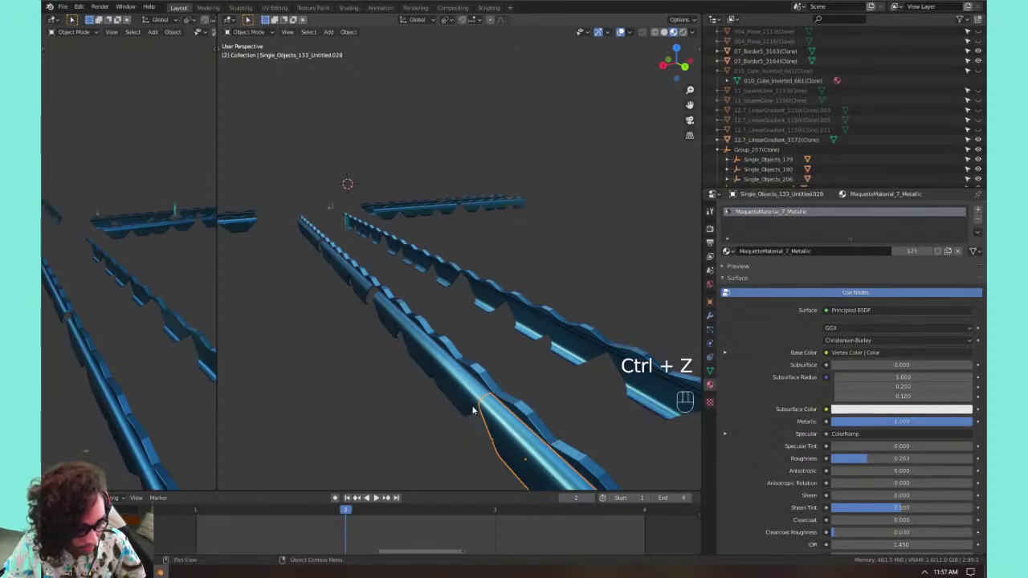
key("shift+l")
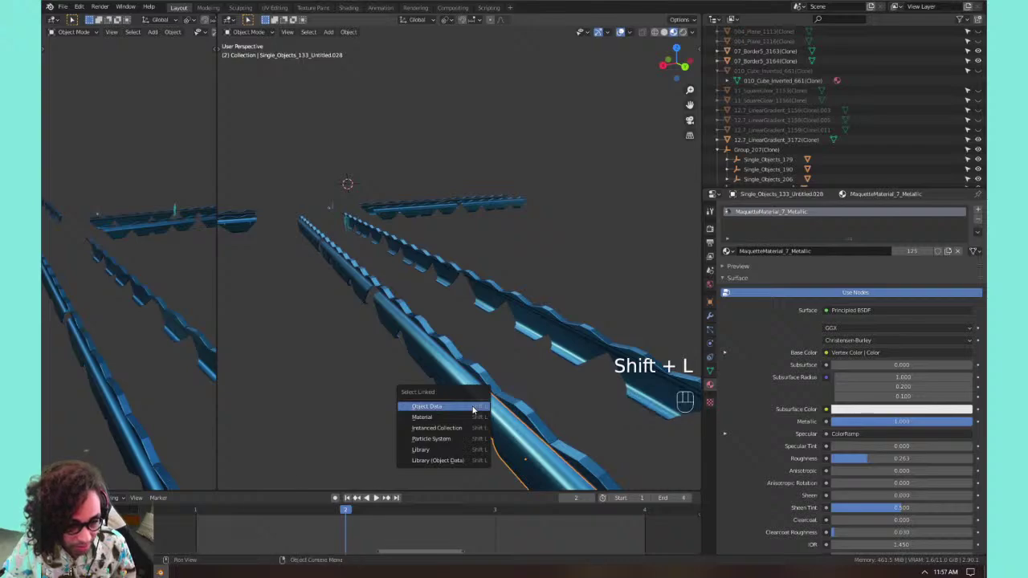
left_click(474, 408)
key("h")
Select end piece Single_Objects_110_Untitled.069 and add two pieces of the opposite rail to the selection.
middle_click_drag(476, 347, 481, 246)
key("a")
left_click(424, 278)
left_click(293, 297)
middle_click_drag(281, 299, 461, 361)
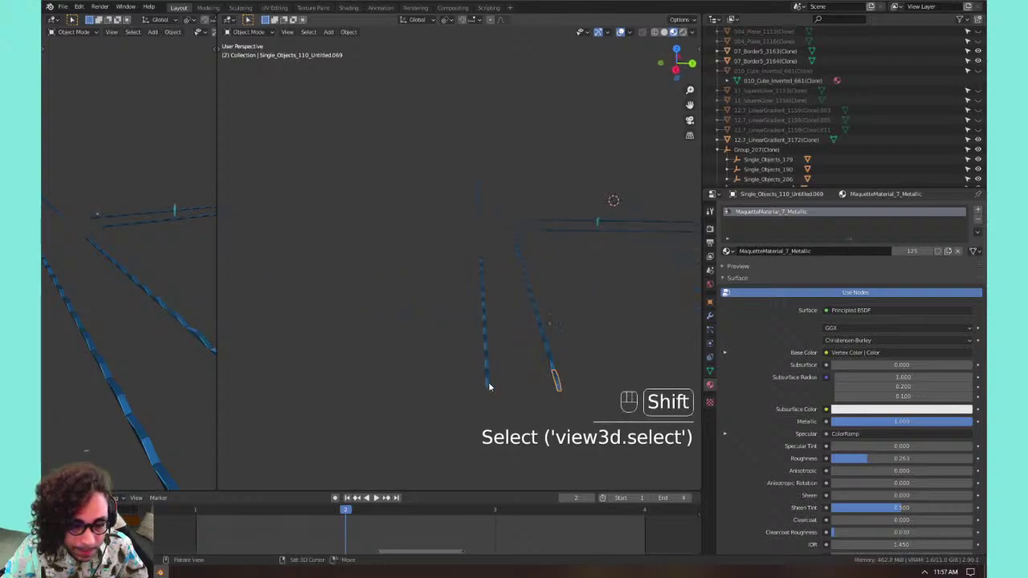
left_click(488, 375, "shift")
left_click(486, 344, "shift")
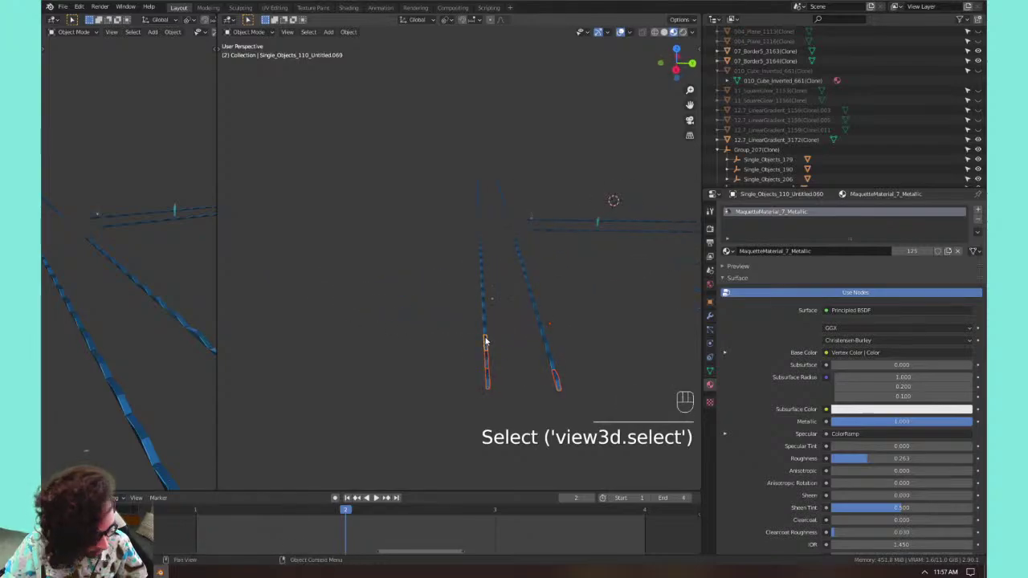
Circle-select all the remaining rail pieces along both long rails and the crossing walkway.
key("c")
left_click_drag(486, 254, 518, 347)
right_click(519, 352)
left_click(511, 386)
middle_click_drag(511, 386, 473, 300)
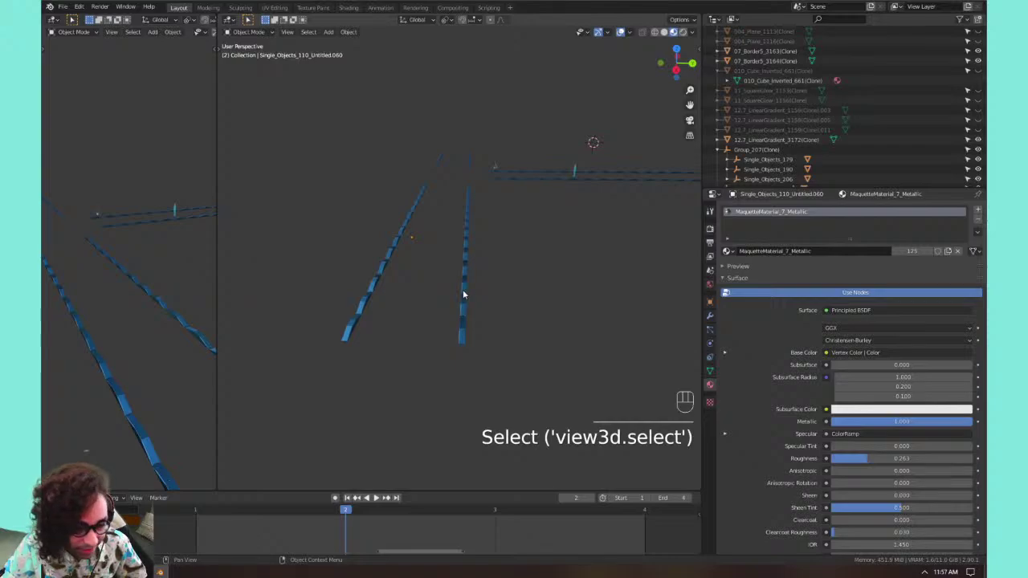
key("c")
mouse_move(376, 287)
left_mouse_down()
mouse_move(427, 211)
mouse_move(467, 201)
mouse_move(425, 121)
mouse_move(457, 113)
mouse_move(515, 237)
mouse_move(410, 342)
mouse_move(420, 207)
mouse_move(477, 85)
mouse_move(457, 102)
mouse_move(432, 139)
mouse_move(450, 177)
mouse_move(526, 166)
left_mouse_up()
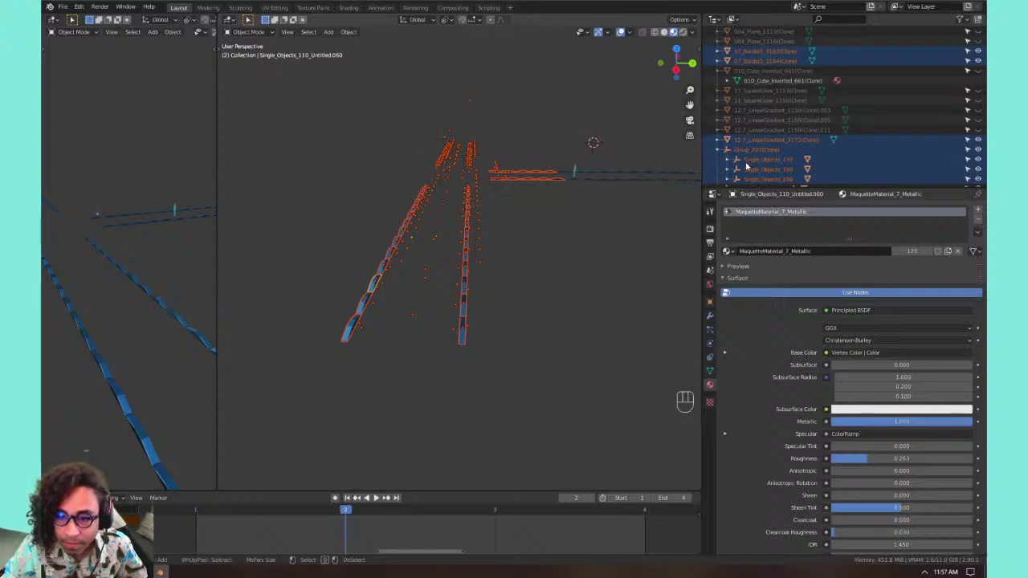
mouse_move(633, 178)
left_mouse_down()
mouse_move(587, 188)
mouse_move(530, 241)
left_mouse_up()
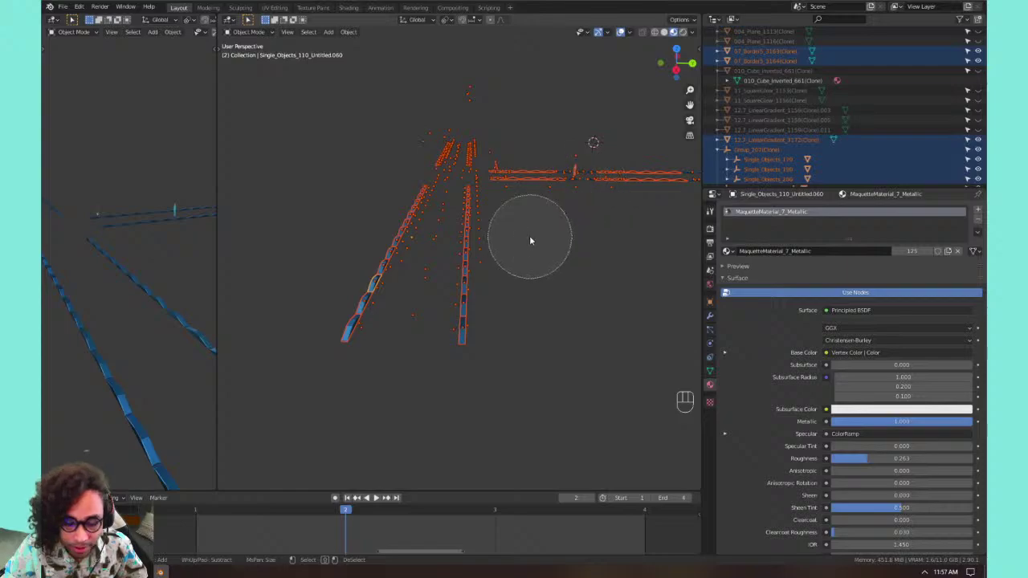
right_click(538, 237)
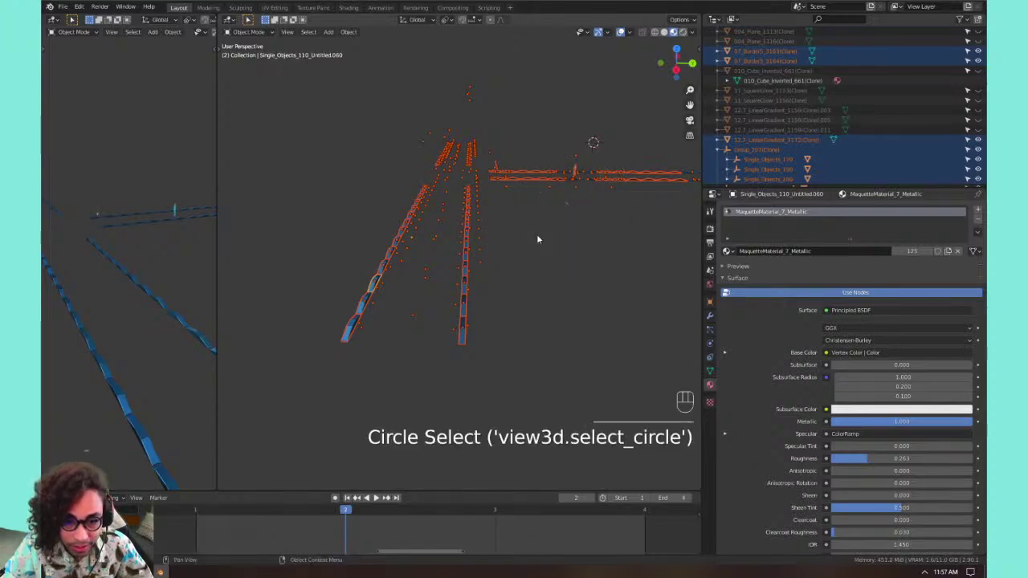
Expand Single_Objects_179, locate end piece Single_Objects_110_Untitled.069 in the object hierarchy and select its parent empty Single_Objects_878.
left_click(731, 160)
left_click(728, 160)
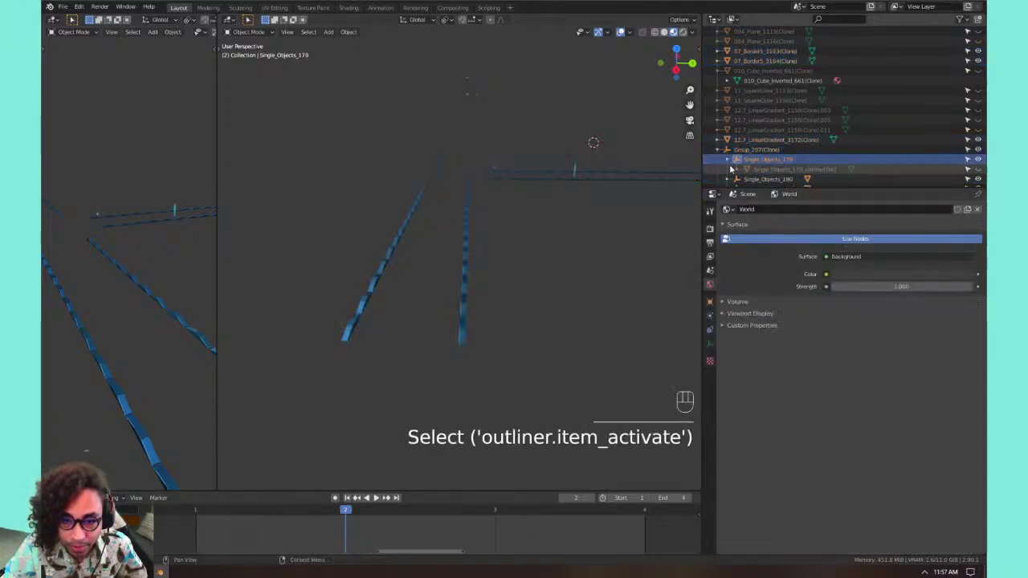
left_click(463, 331)
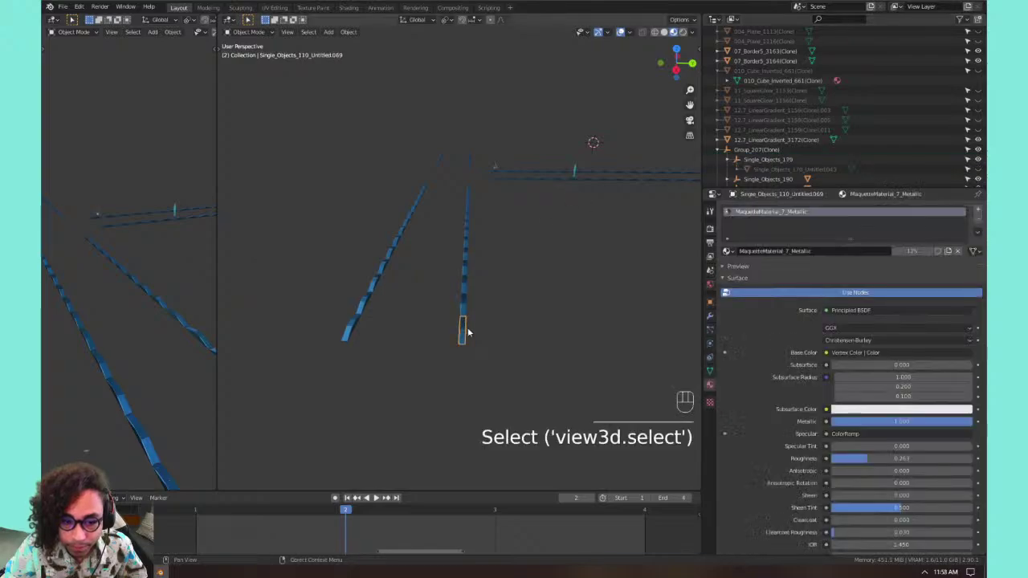
scroll(755, 168, "down", 2)
key("KP_Decimal")
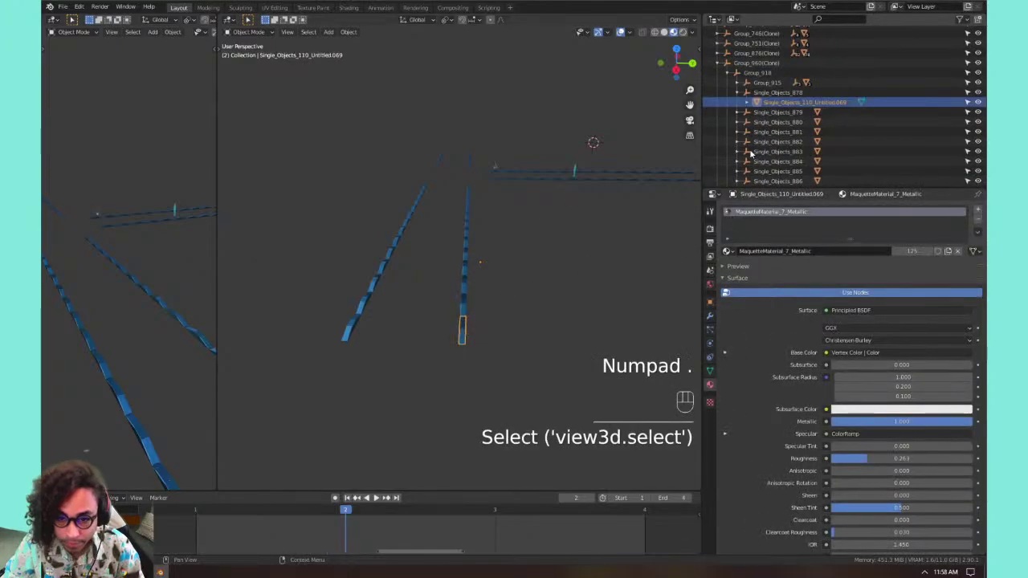
left_click(767, 93)
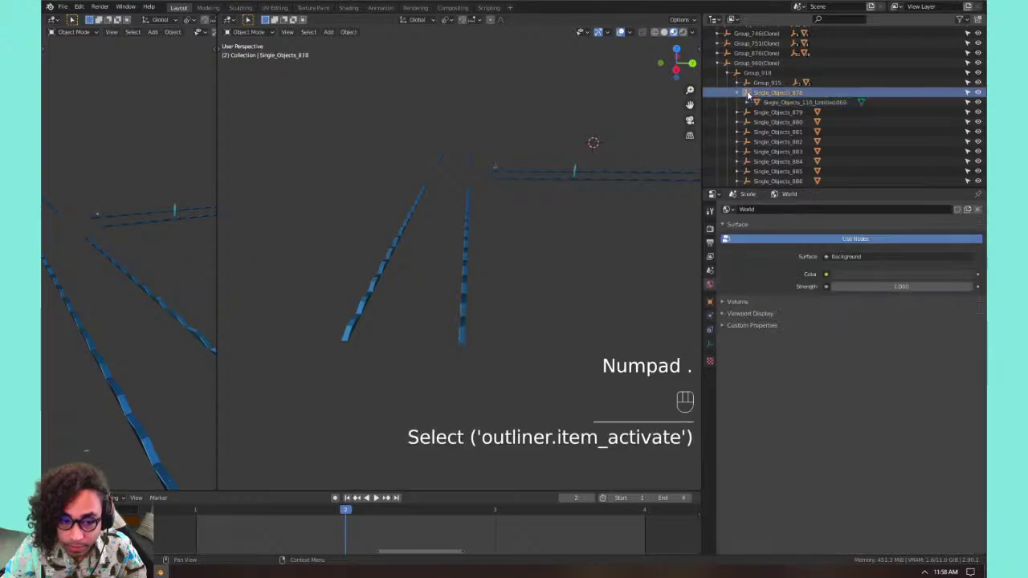
Alternate the selection between rail piece Single_Objects_110_Untitled.069 and its parent Single_Objects_878 to compare where their origins sit.
scroll(611, 139, "down", 3)
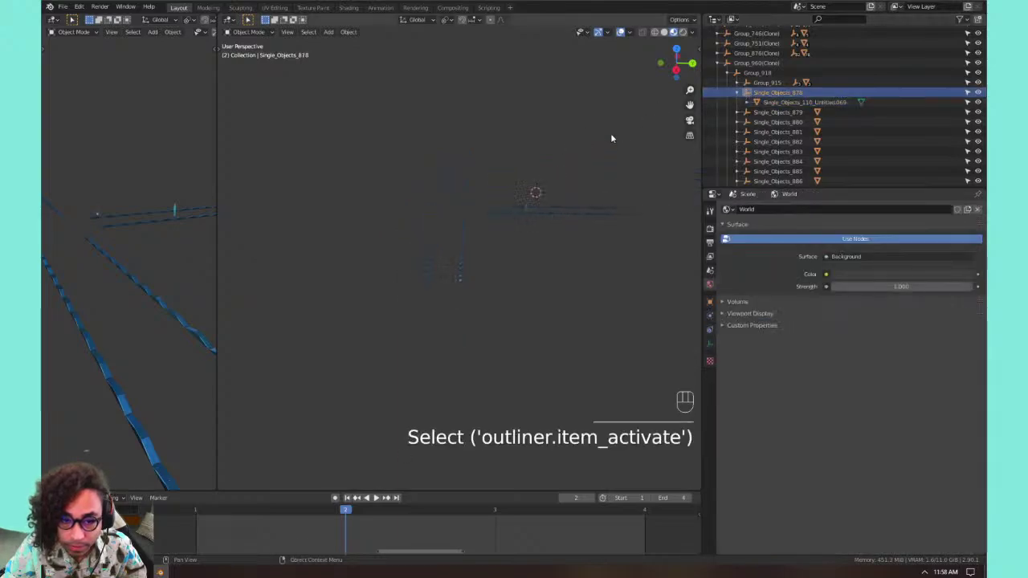
scroll(612, 138, "up", 4)
left_click(771, 103)
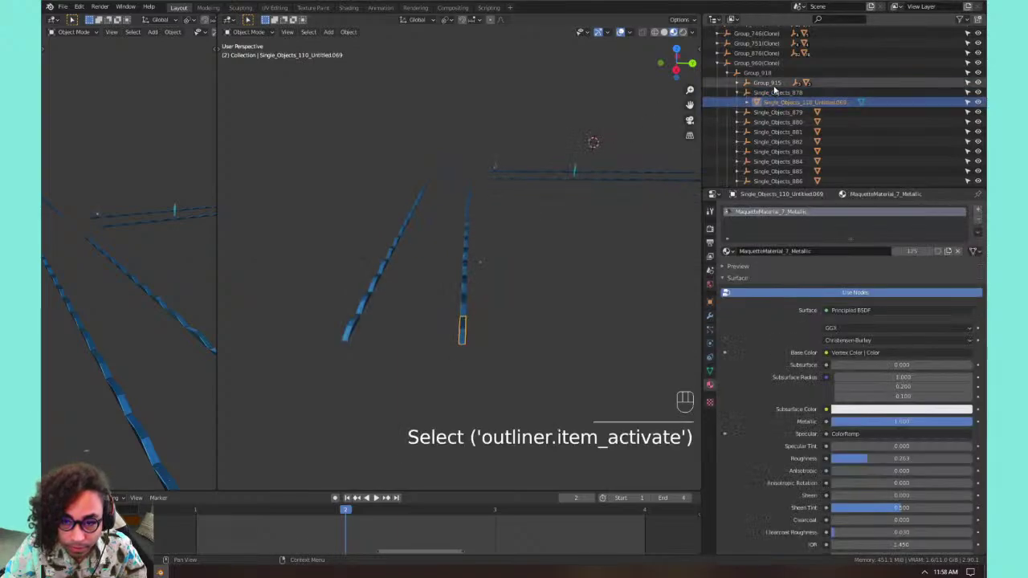
left_click(773, 93)
left_click(771, 103)
left_click(773, 93)
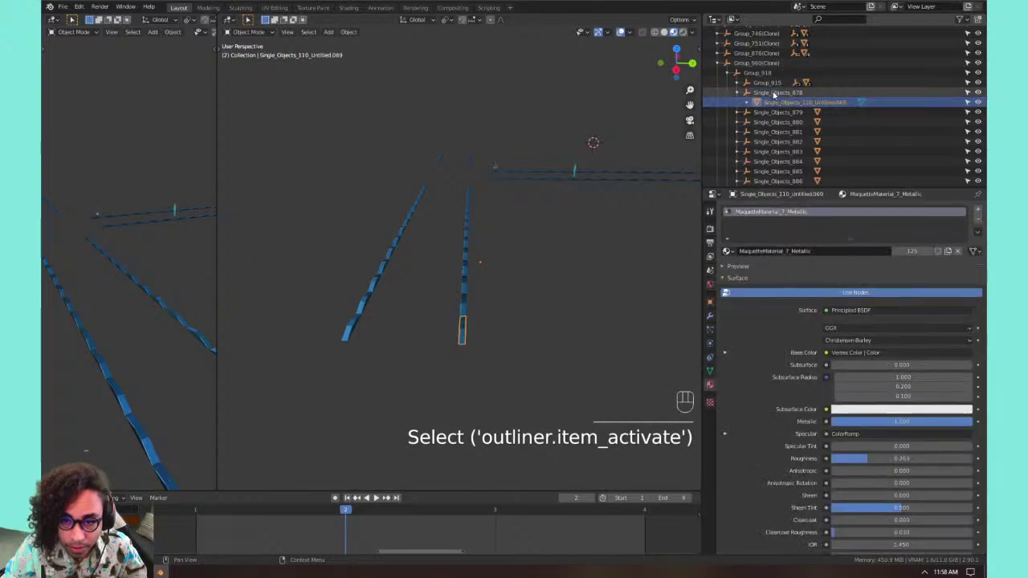
left_click(770, 102)
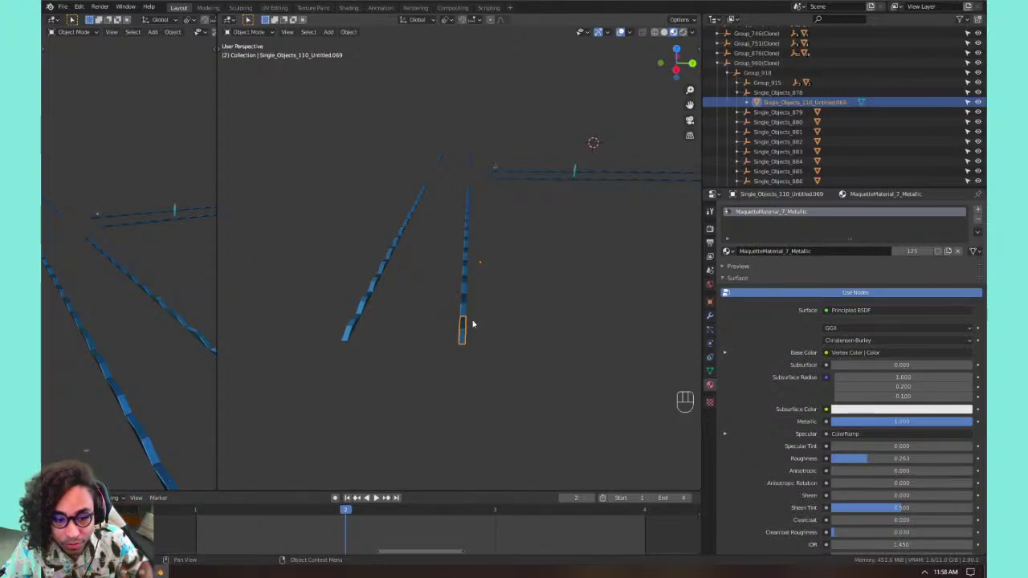
scroll(473, 324, "up", 2)
left_click(467, 347)
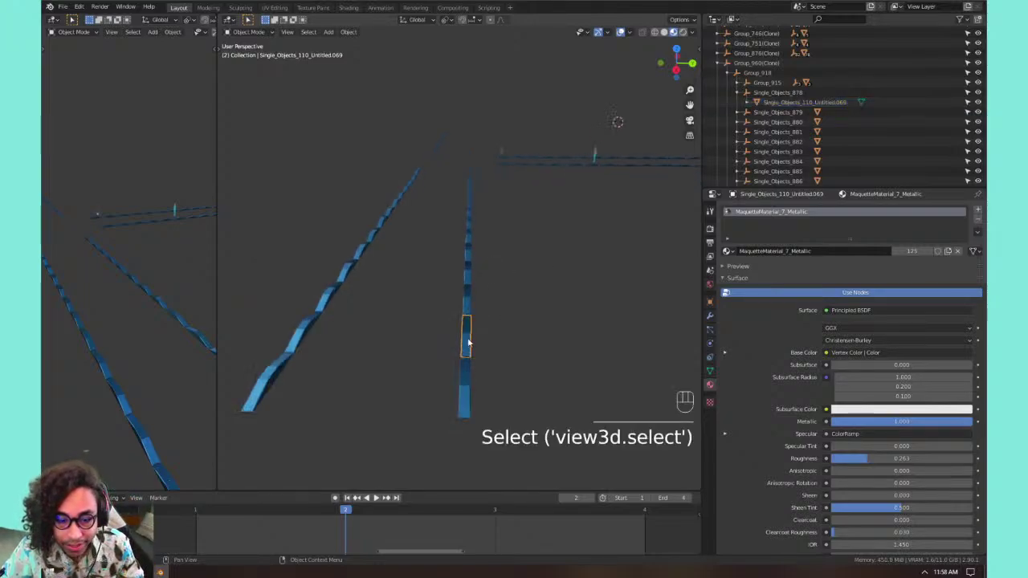
left_click(755, 92)
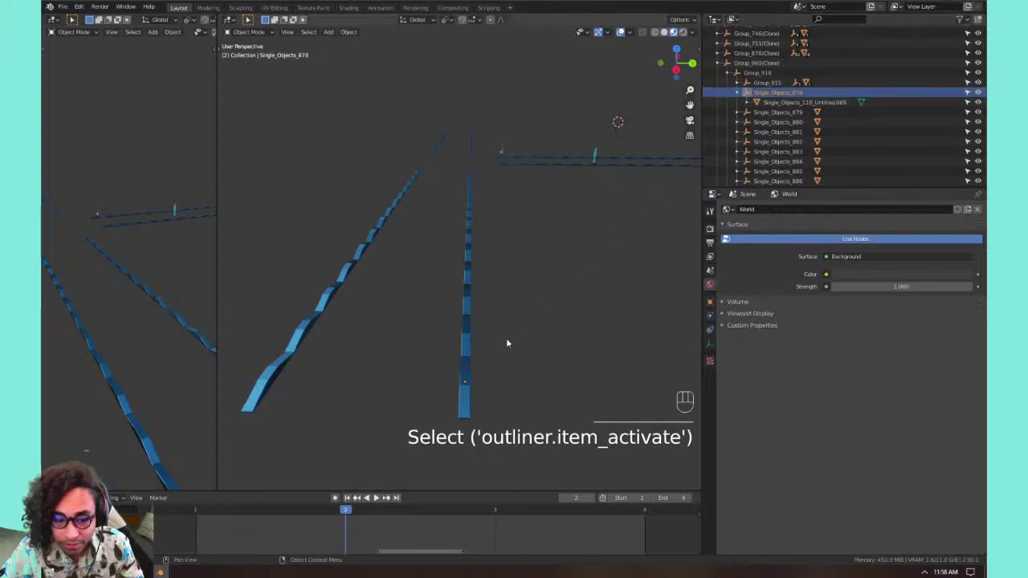
left_click(461, 397)
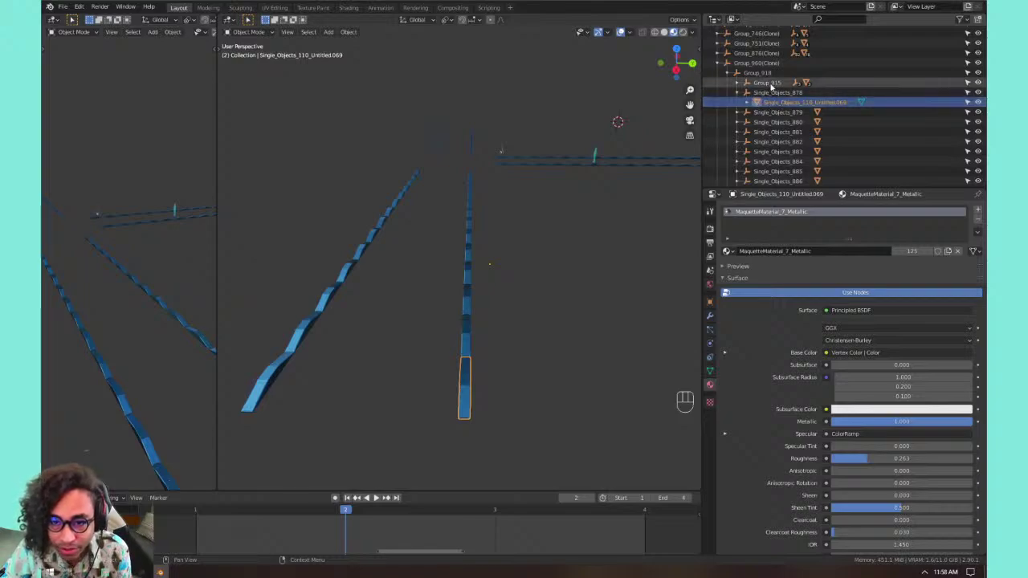
Frame parent empty Single_Objects_878 to examine its position inside the end piece, and compare it with the mesh object's own origin.
left_click(768, 84)
left_click(763, 93)
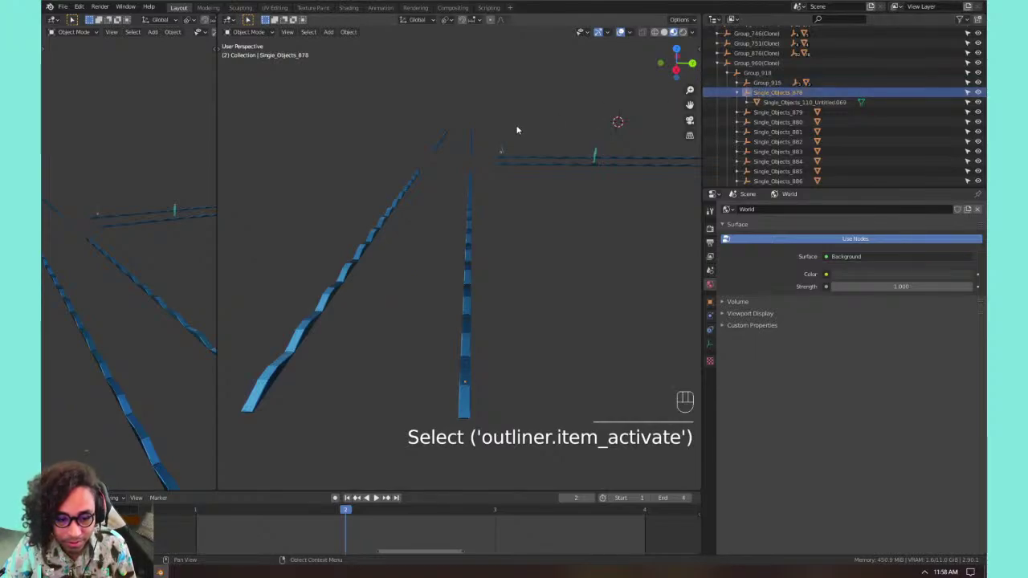
key("KP_Decimal")
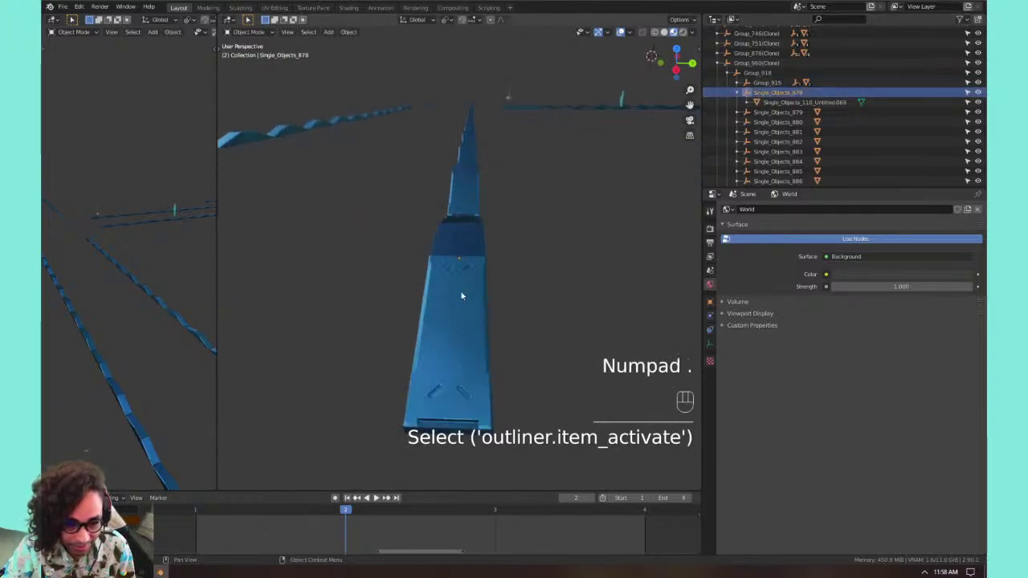
middle_click_drag(546, 232, 468, 206)
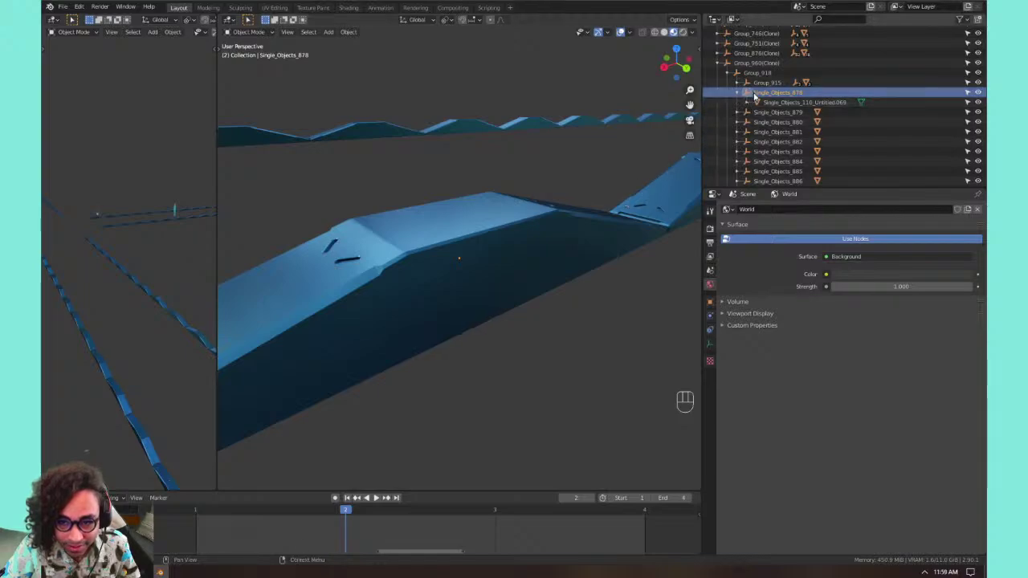
left_click(795, 103)
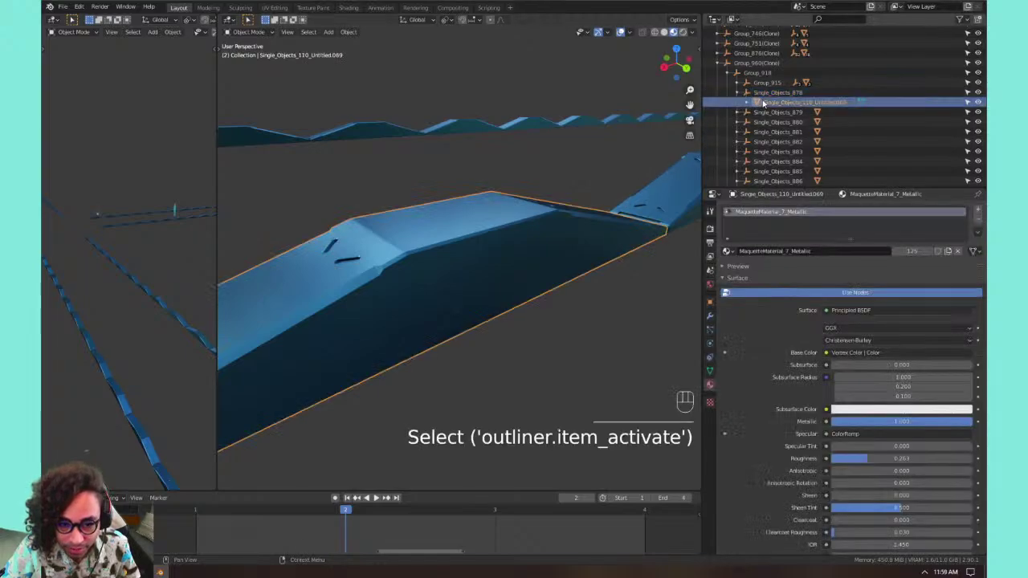
scroll(445, 304, "down", 6)
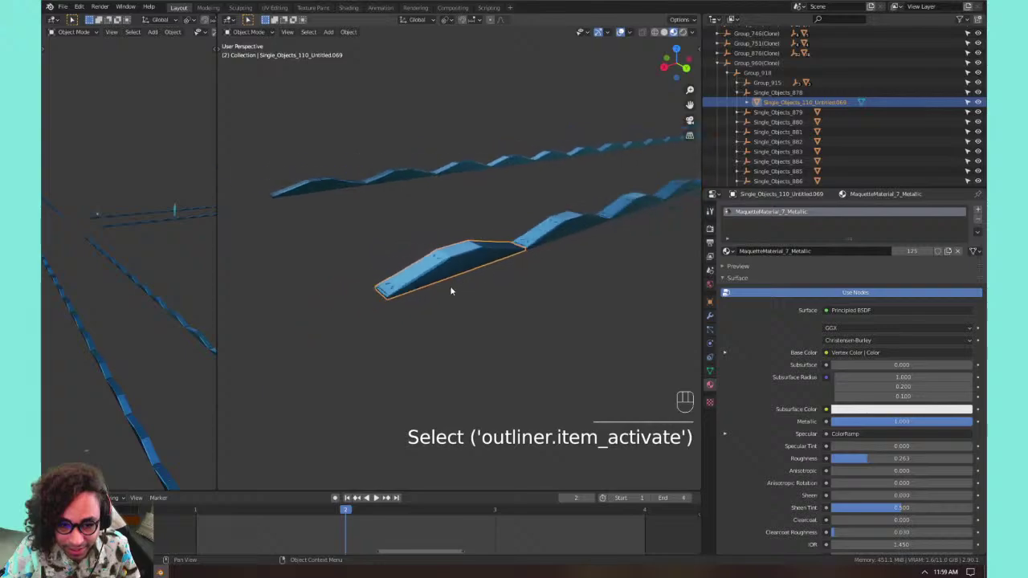
middle_click_drag(452, 291, 495, 231, "shift")
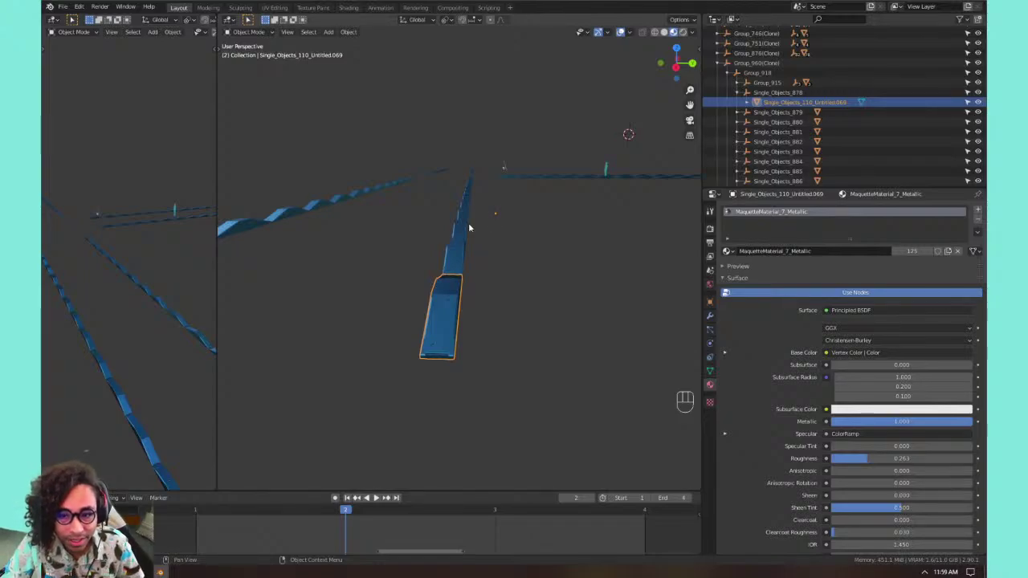
scroll(469, 228, "down", 3)
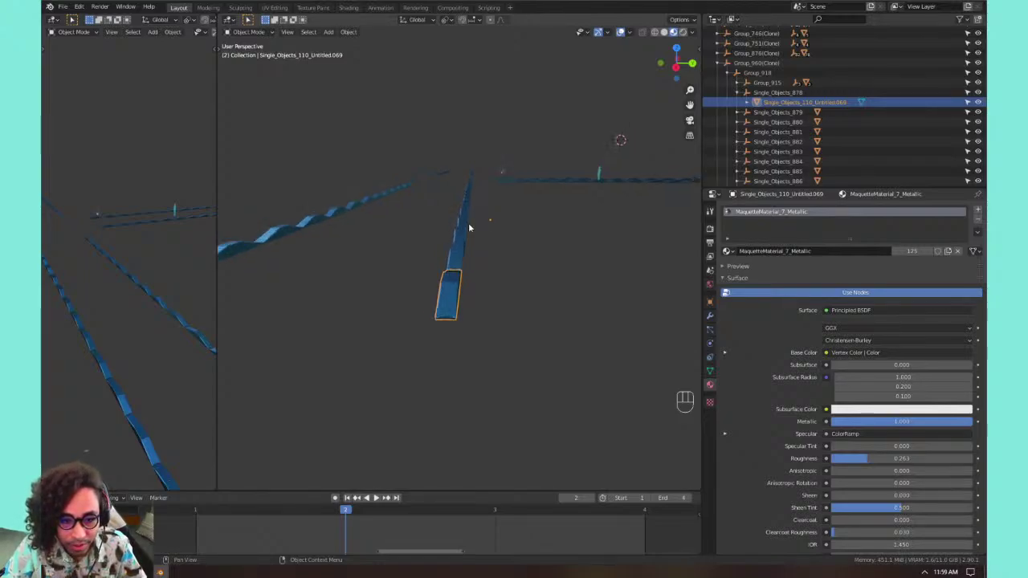
Select the neighbouring pieces on the same rail and check the origin of parent empty Single_Objects_881.
left_click(452, 258)
left_click(458, 236)
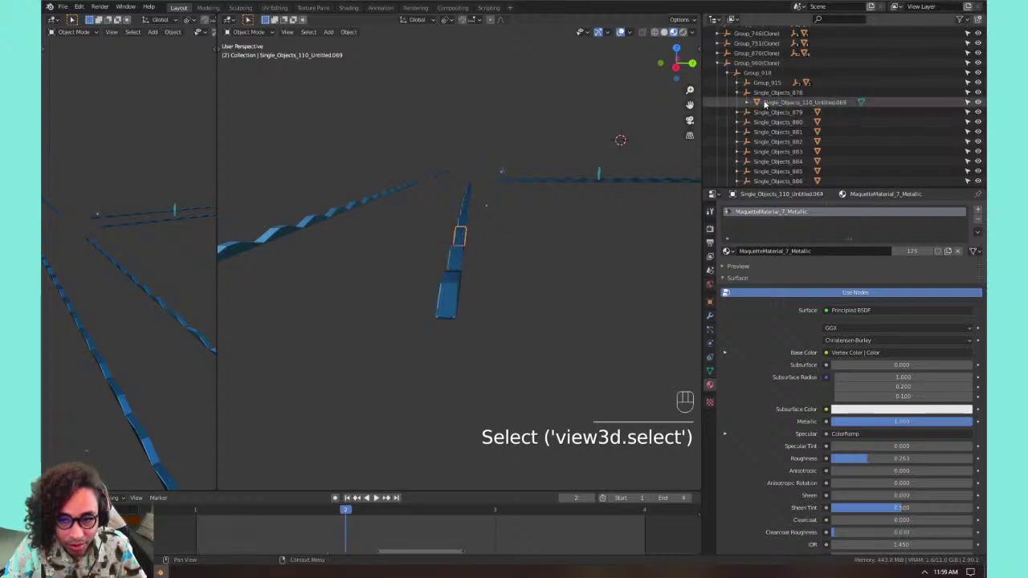
left_click(760, 113)
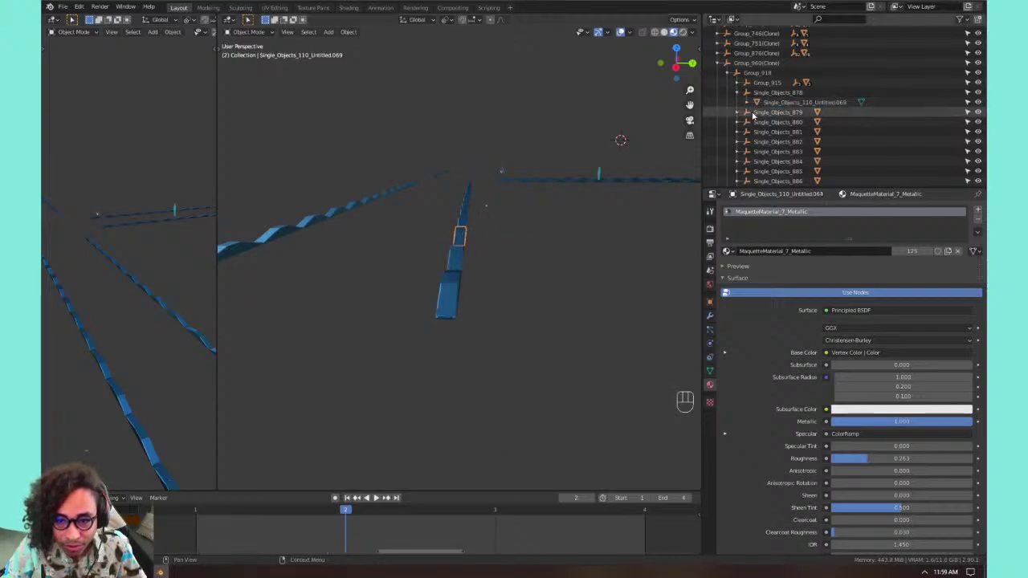
left_click(755, 132)
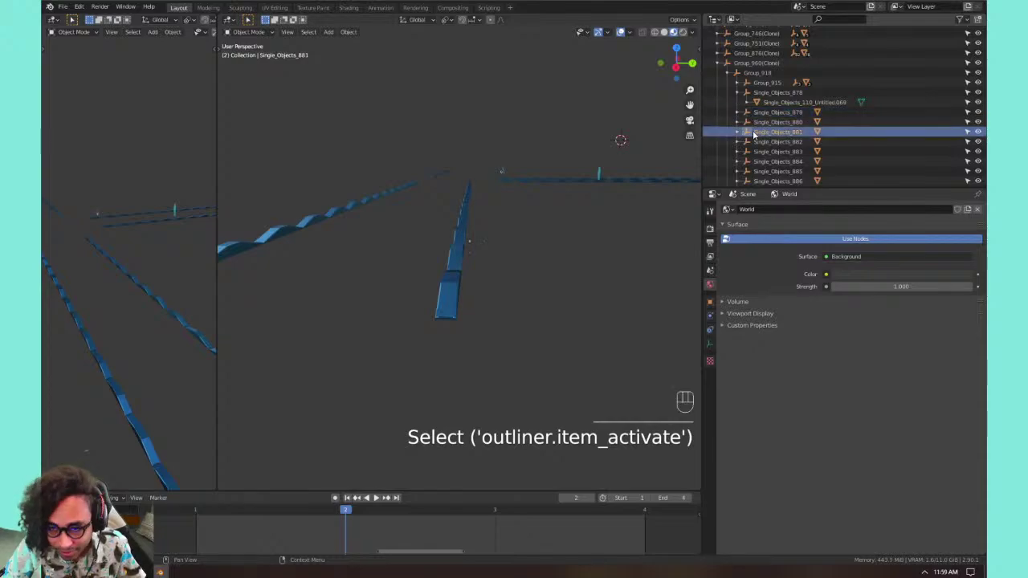
Frame the standing human figure User001 and hide it from the viewport.
middle_click_drag(530, 160, 452, 271, "shift")
left_click(562, 219)
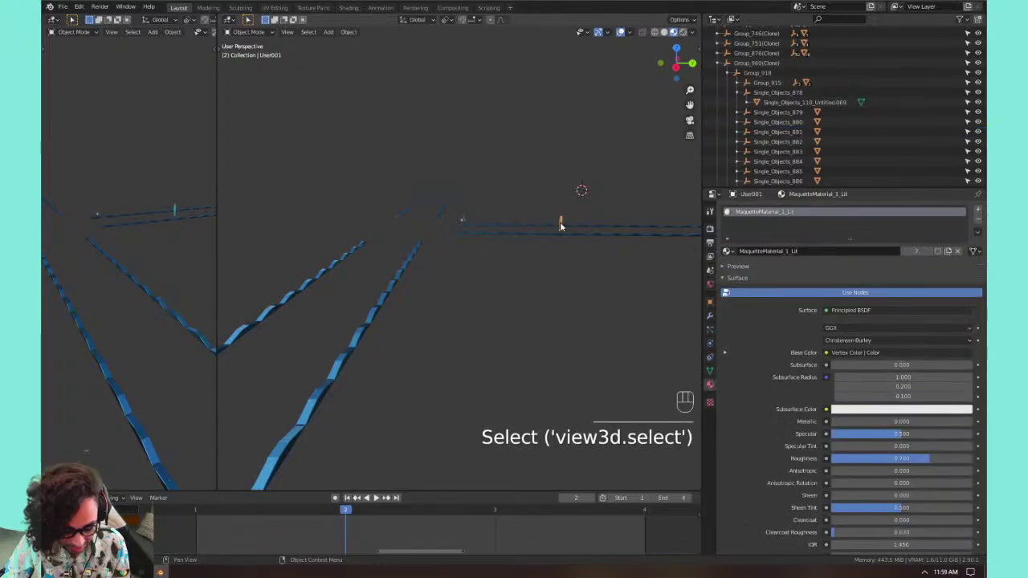
key("KP_Decimal")
middle_click_drag(527, 229, 441, 213)
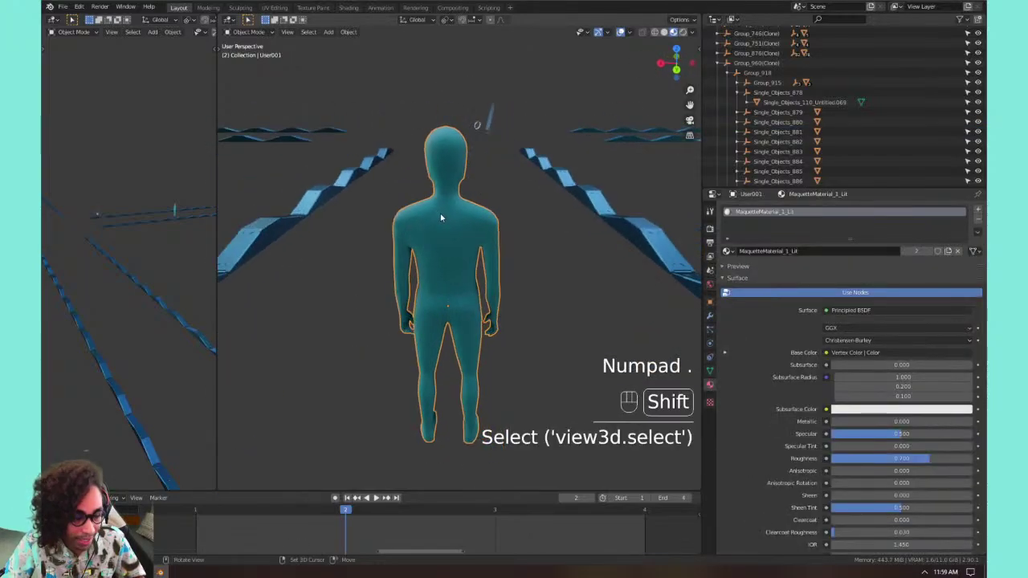
key("h")
Hide the tall gradient strip, the grey chevron border below it and the glowing ring beside it.
left_click(489, 122)
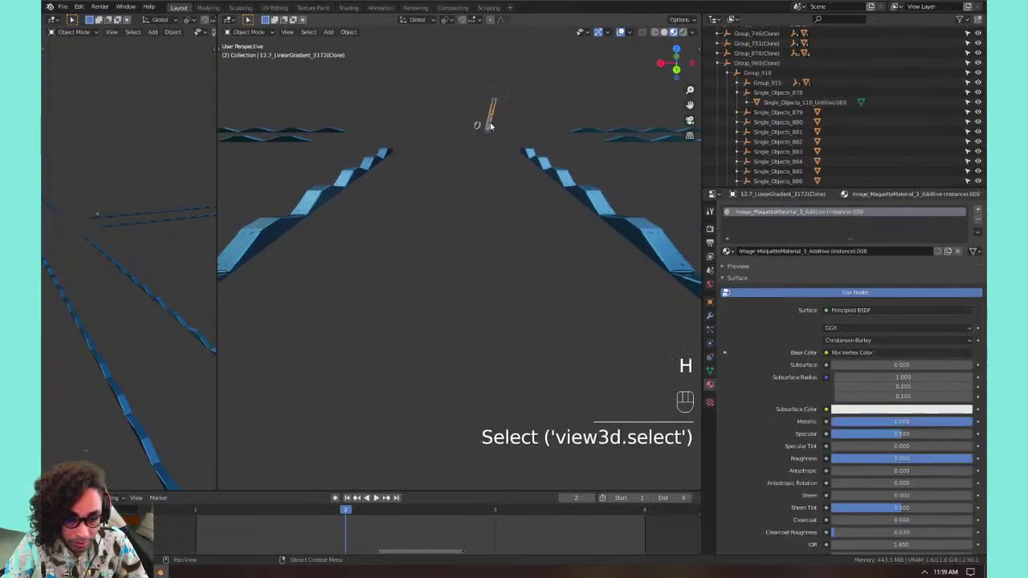
key("KP_Decimal")
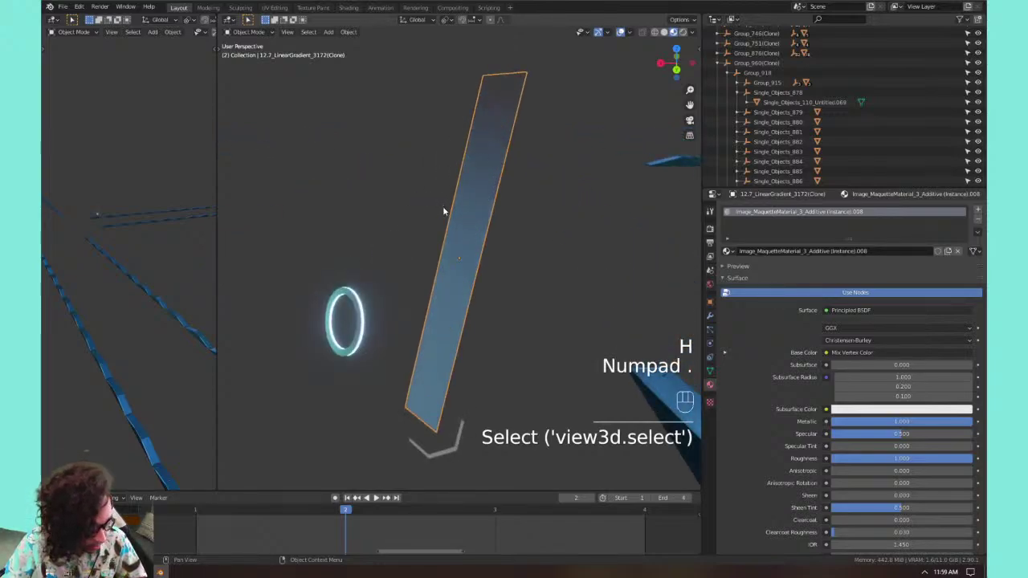
key("h")
key("h")
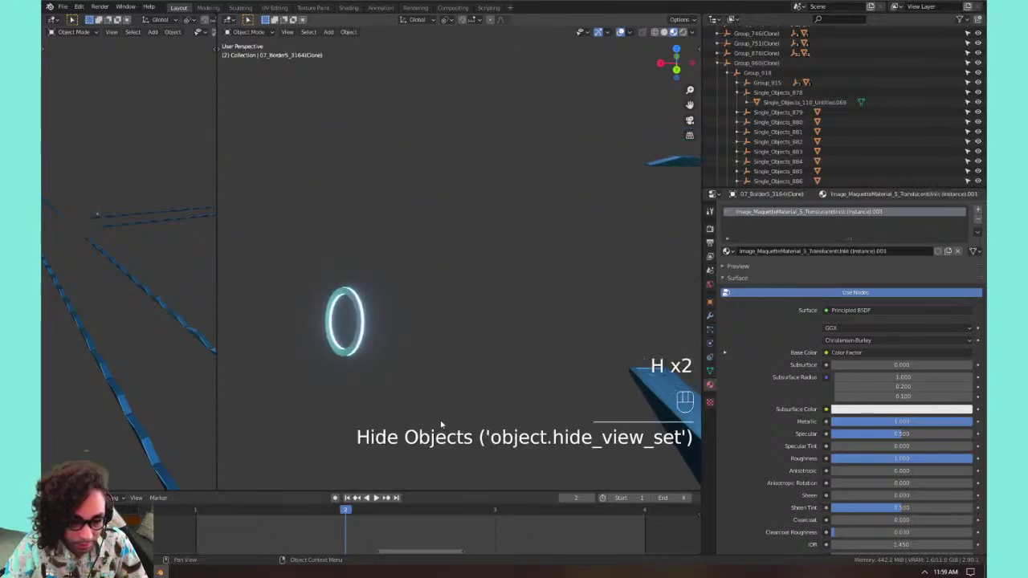
key("h")
key("h")
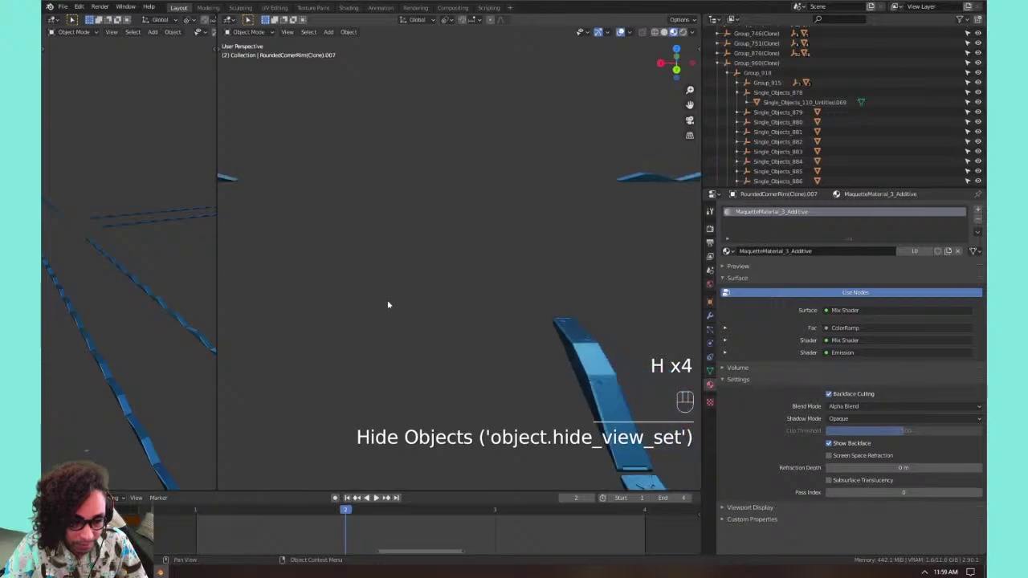
Select all visible objects and clear their parents with Clear and Keep Transformation.
scroll(388, 305, "down", 4)
scroll(387, 299, "up", 5)
middle_click_drag(385, 295, 465, 183)
key("a")
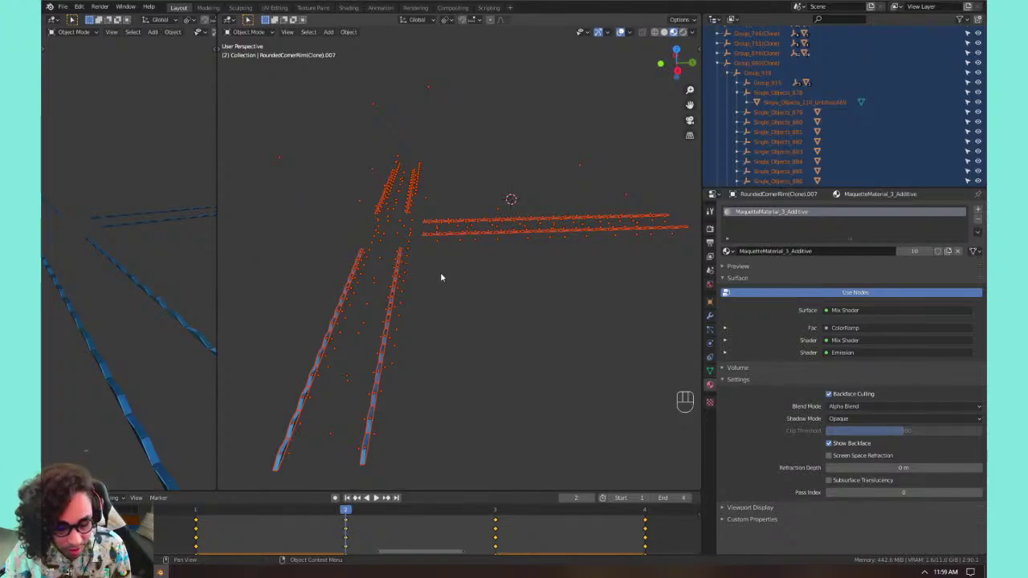
key("alt+p")
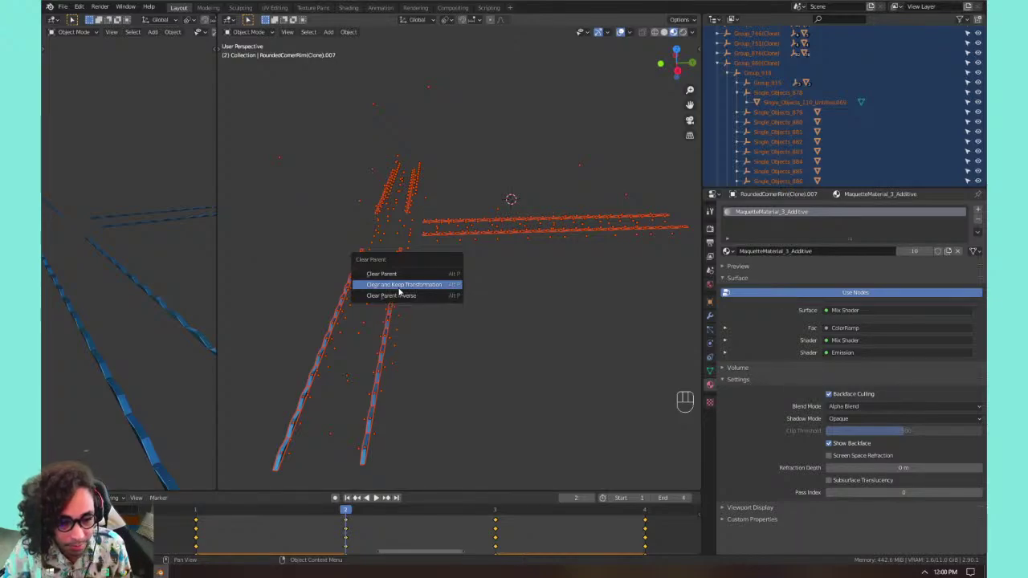
left_click(400, 289)
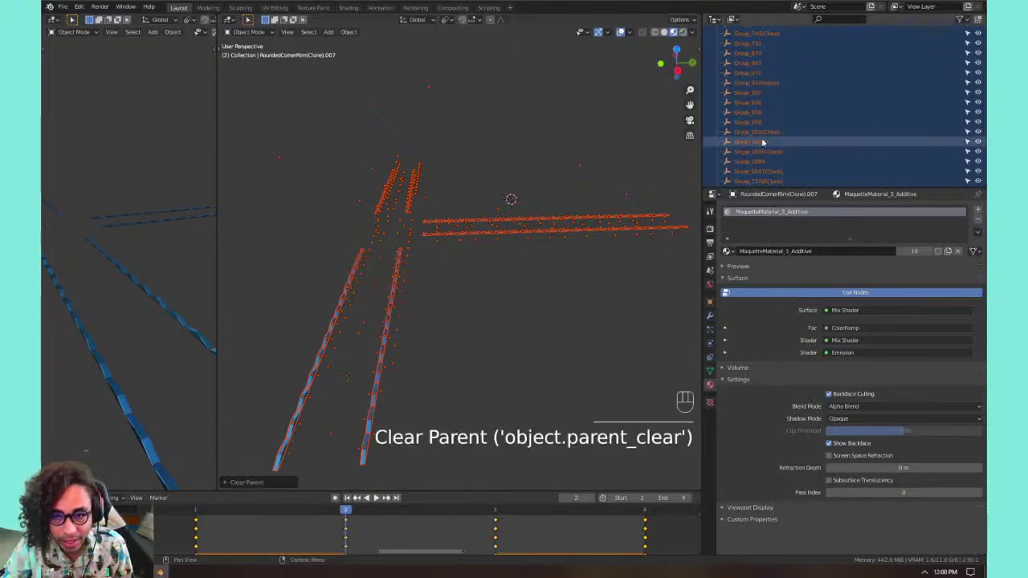
Inspect the Group empties in the outliner to see which ones still hold child meshes.
left_click(751, 103)
left_click(751, 122)
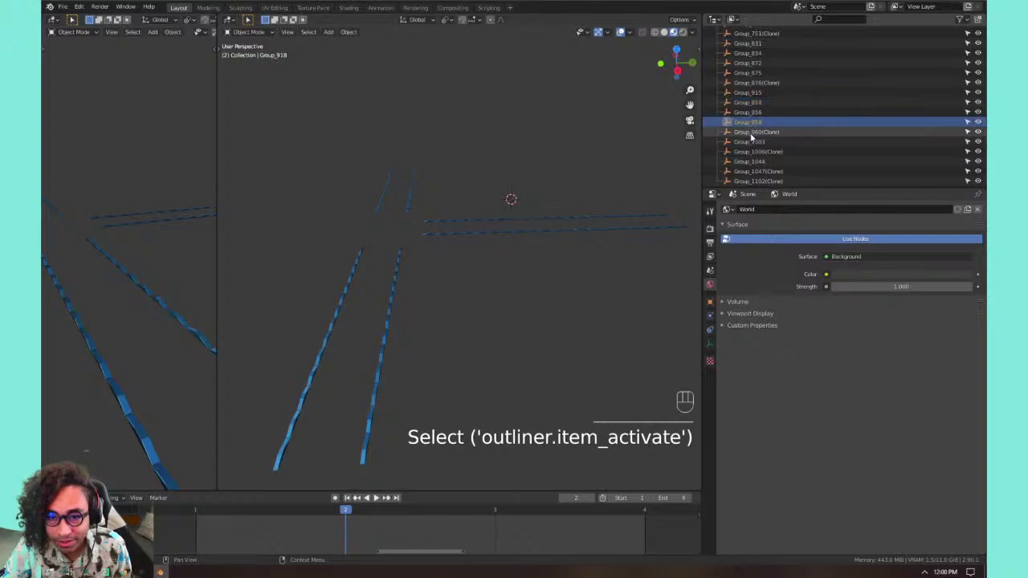
left_click(751, 133)
scroll(762, 154, "down", 5)
scroll(758, 149, "up", 3)
scroll(779, 154, "down", 2)
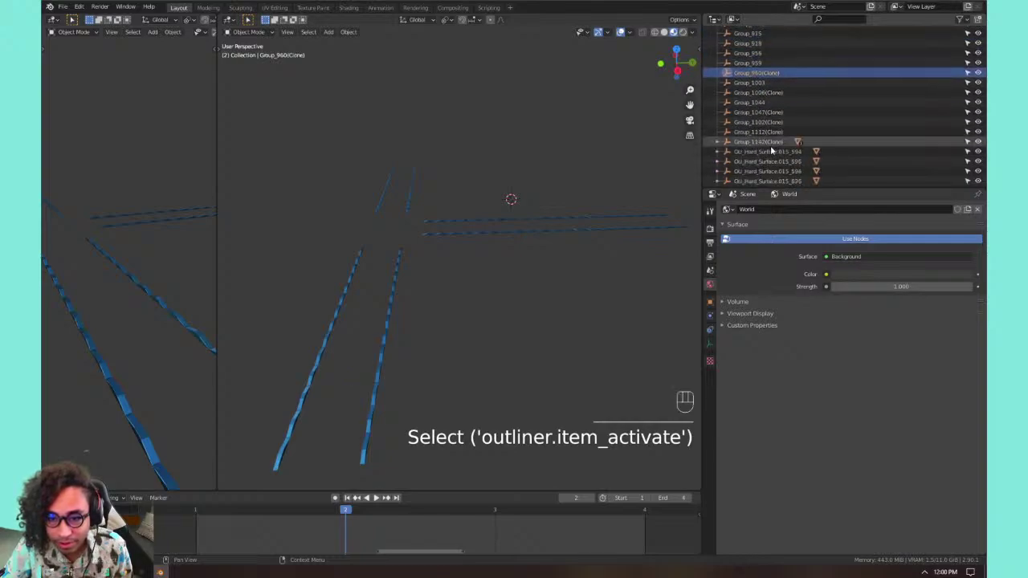
left_click(755, 112)
left_click(773, 131)
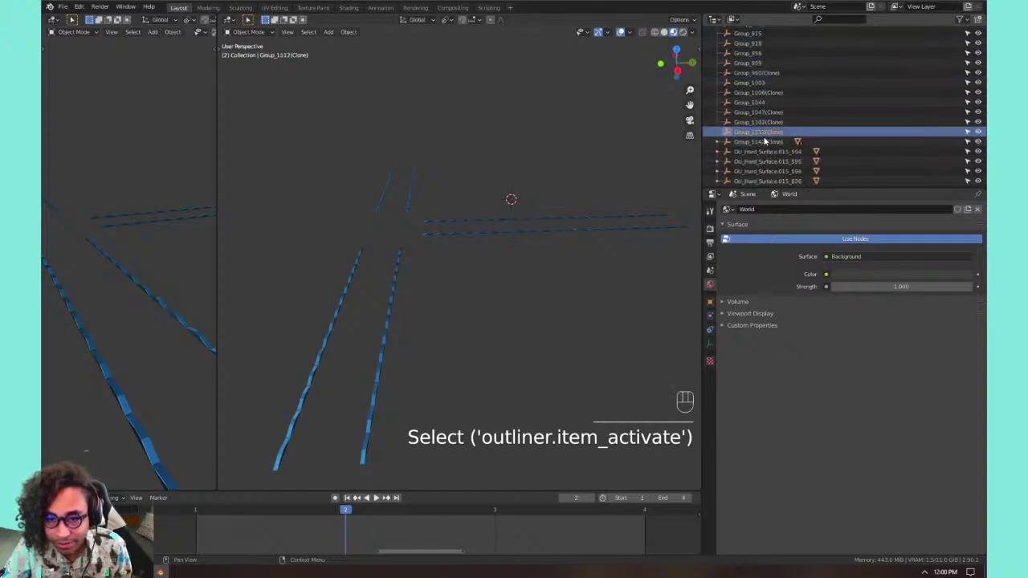
left_click(756, 141)
Delete the childless group empties, from the first Group entry in the outliner through Group_1112(Clone).
left_click(755, 132)
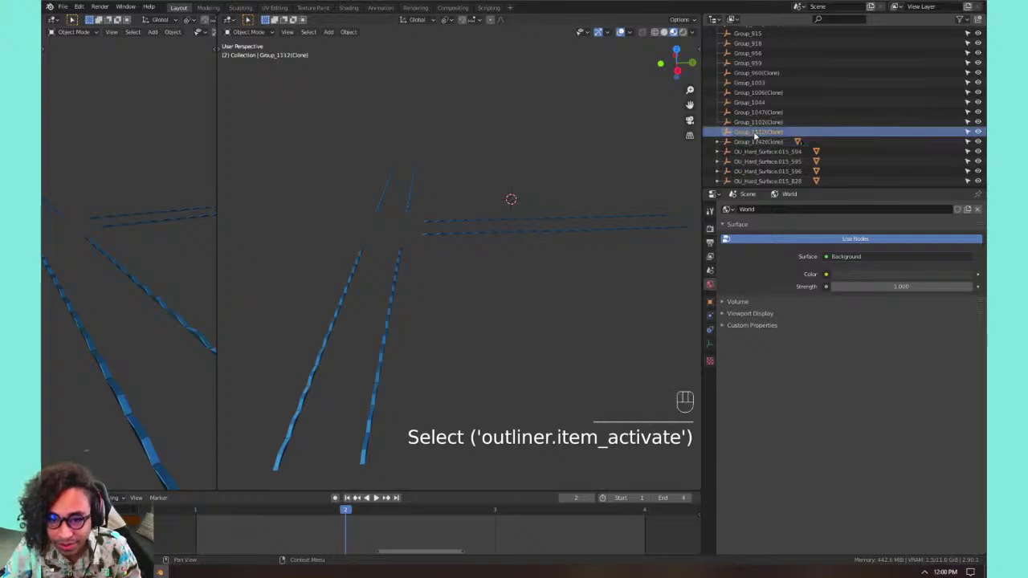
scroll(755, 136, "up", 5)
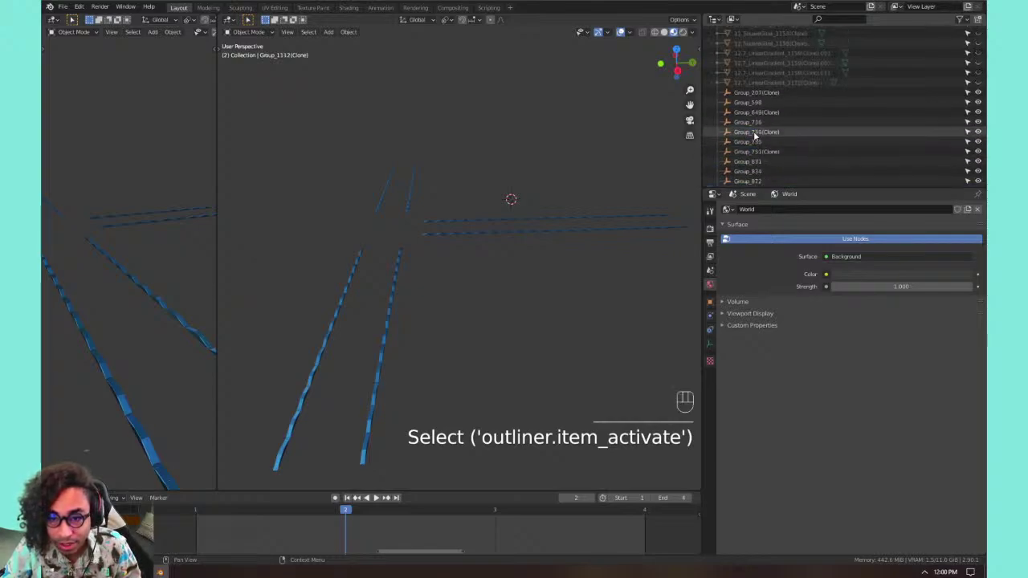
left_click(748, 102, "shift")
left_click(747, 93, "shift")
right_click(757, 114)
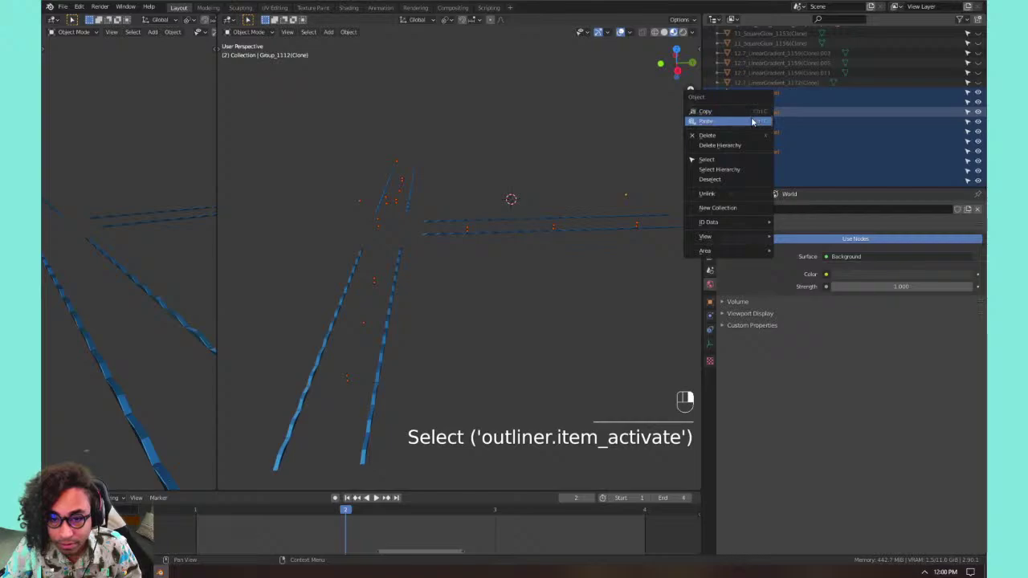
left_click(746, 135)
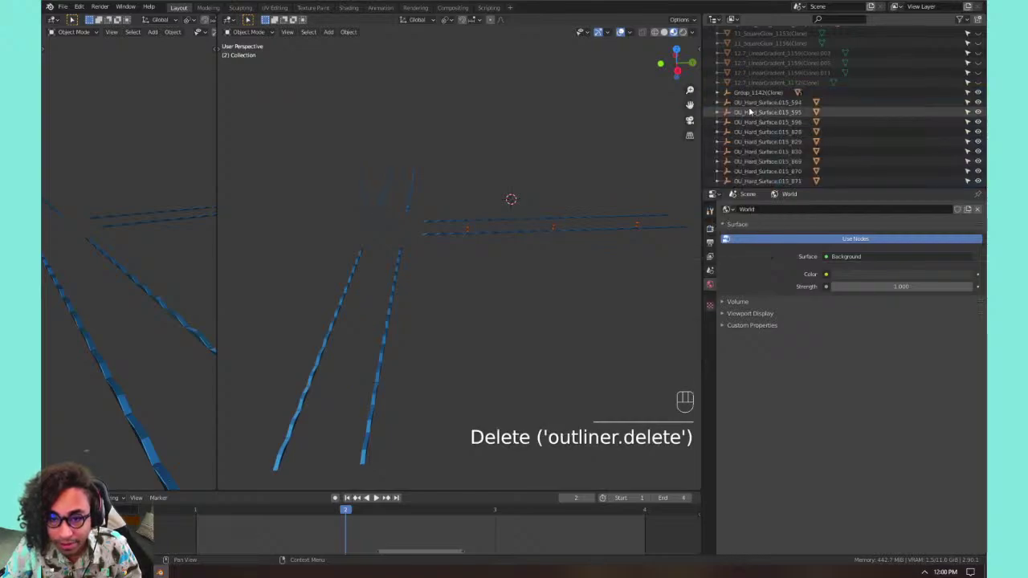
Review the remaining visible objects and check the OU_Hard_Surface.015 empties, including 594, 595 and 596.
scroll(752, 113, "down", 5)
key("a")
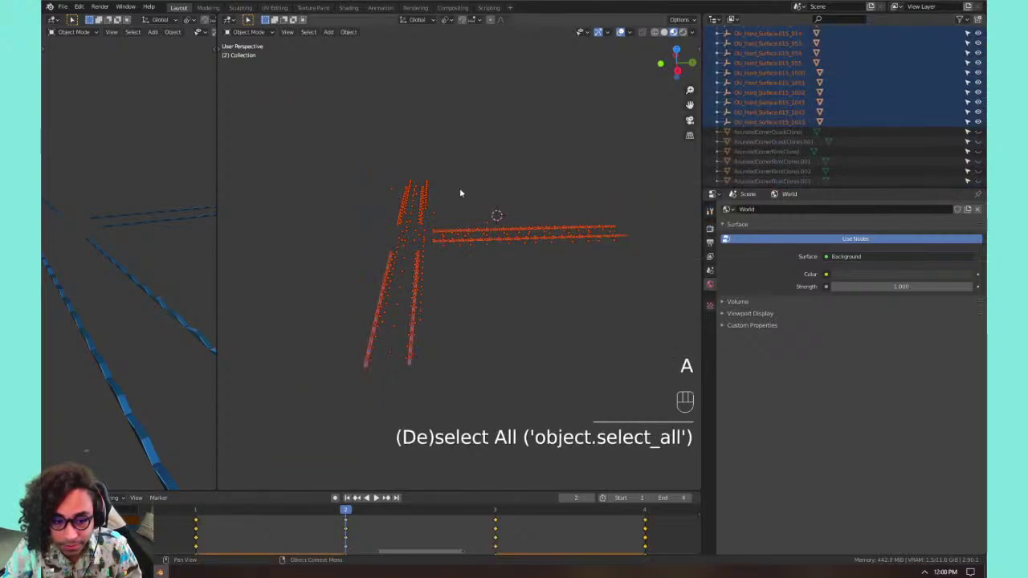
scroll(468, 193, "up", 2)
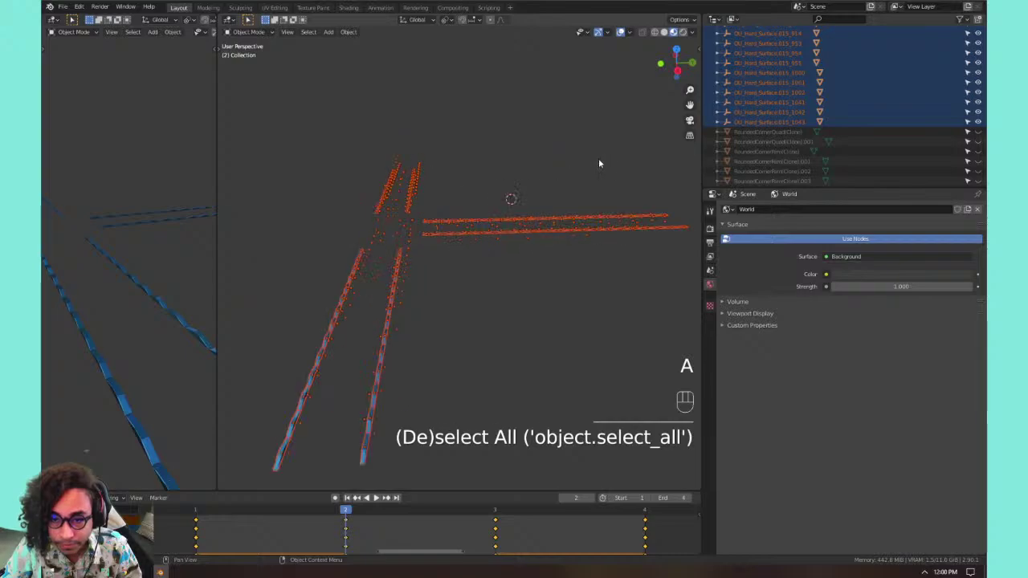
scroll(763, 94, "up", 5)
left_click(755, 93)
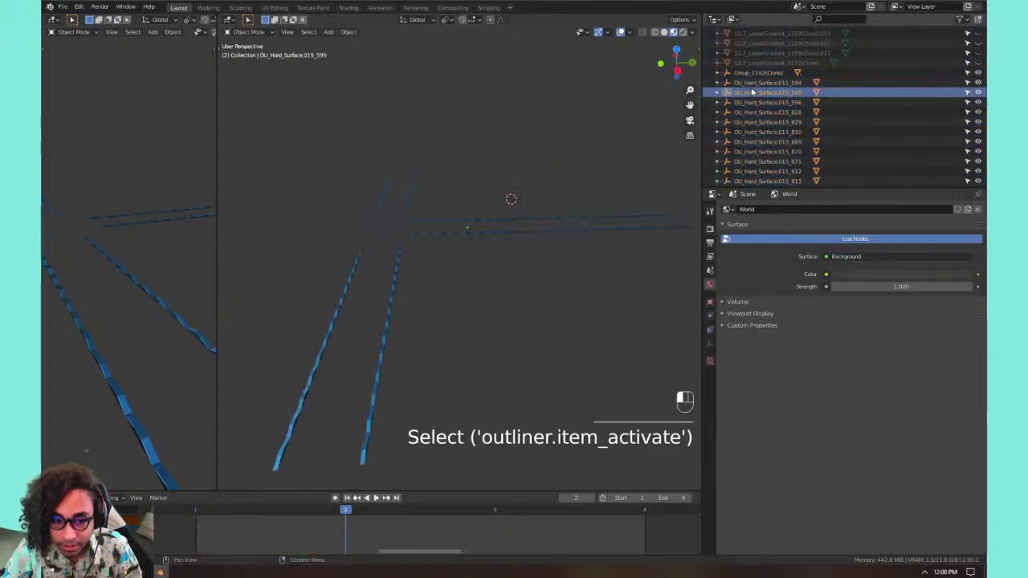
left_click(757, 102)
left_click(757, 111)
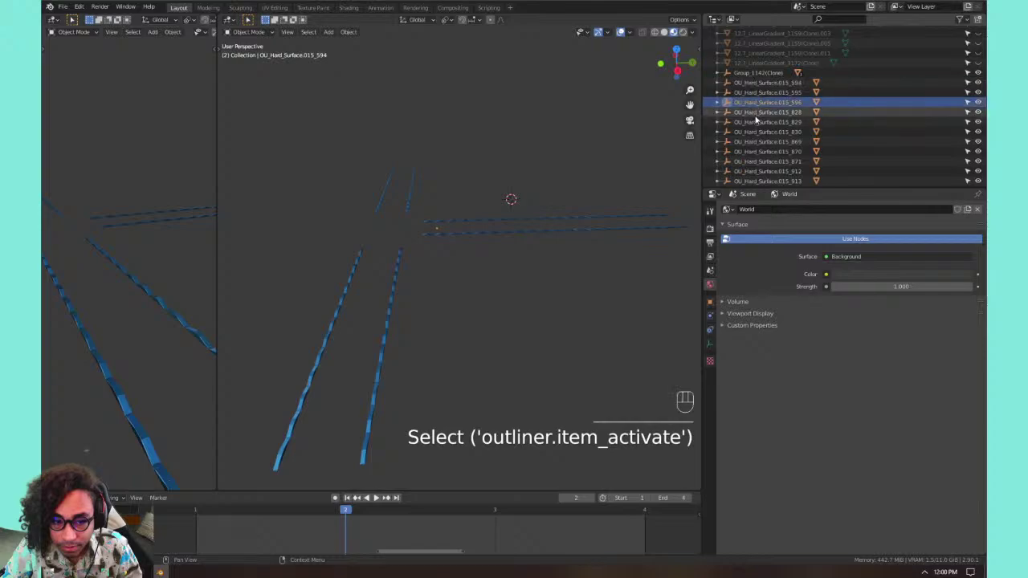
left_click(759, 83)
Clear the parents of all visible objects with a wavy blue segment active, and try the same on one segment of the other row.
key("a")
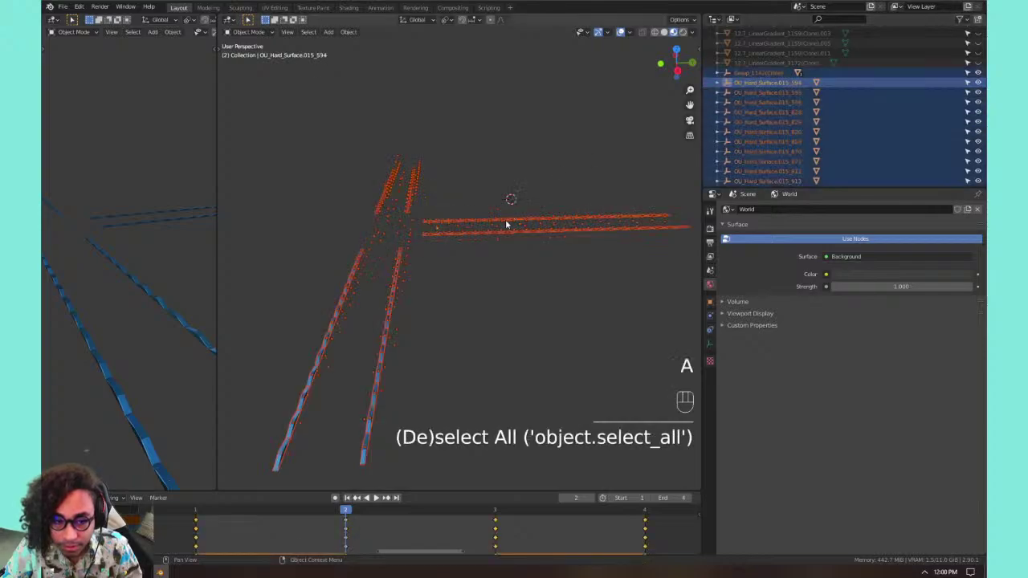
middle_click_drag(489, 232, 425, 211)
left_click(419, 201, "shift")
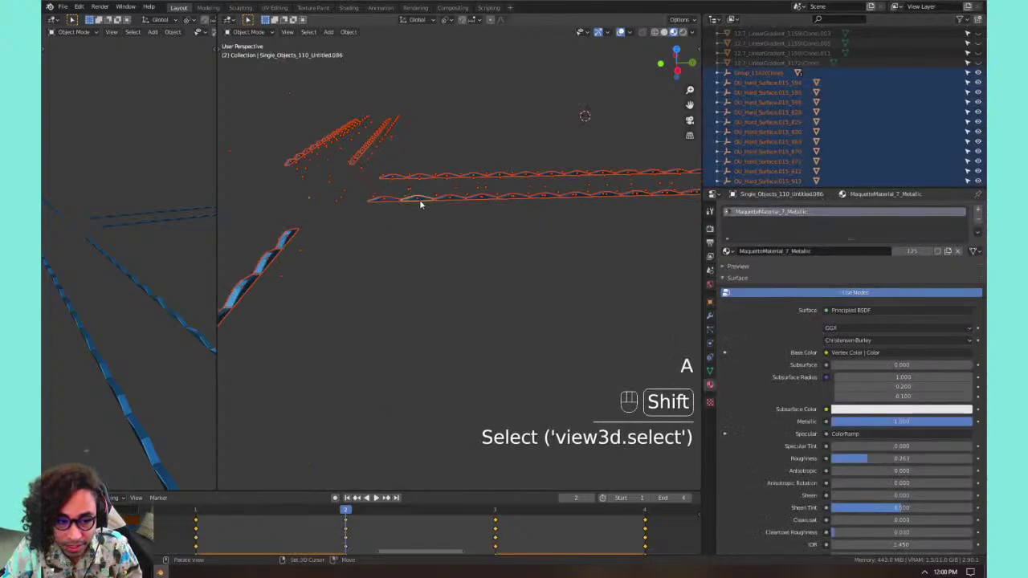
key("alt+p")
left_click(567, 136)
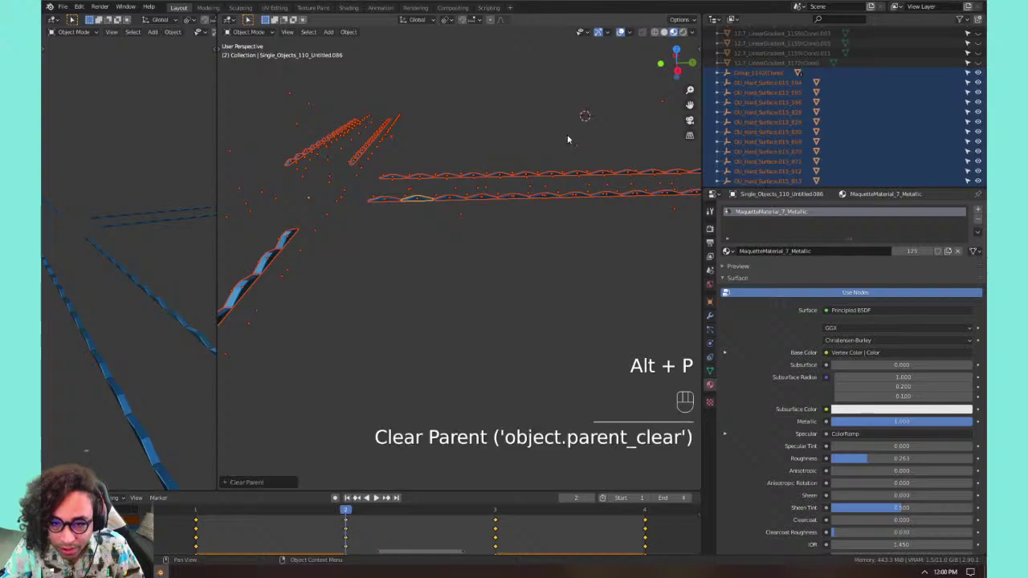
left_click(538, 173, "alt")
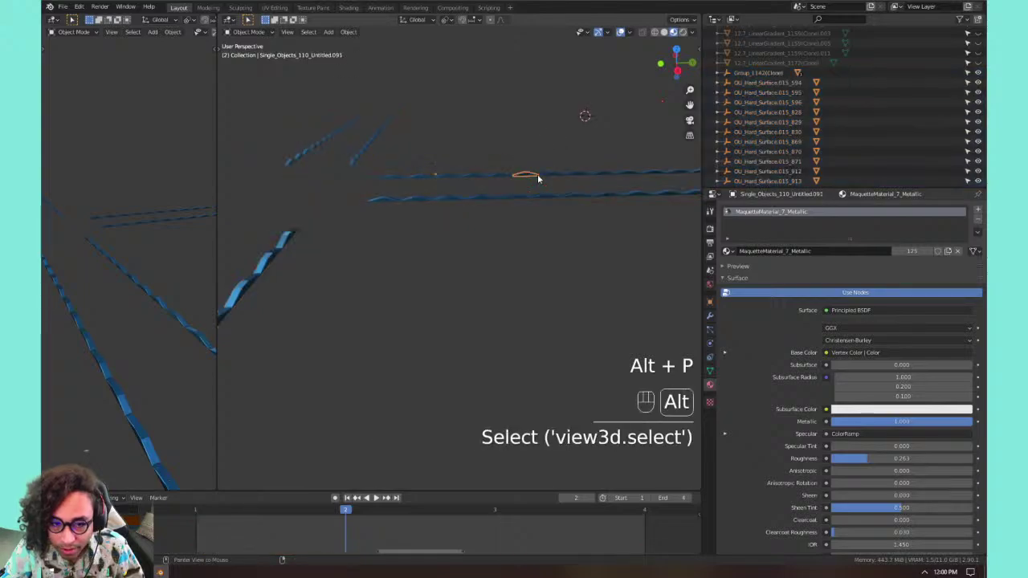
key("alt+p")
left_click(538, 176)
Examine the child mesh of OU_Hard_Surface.015_594 by toggling its visibility, leaving it hidden and its hierarchy collapsed.
left_click(769, 83)
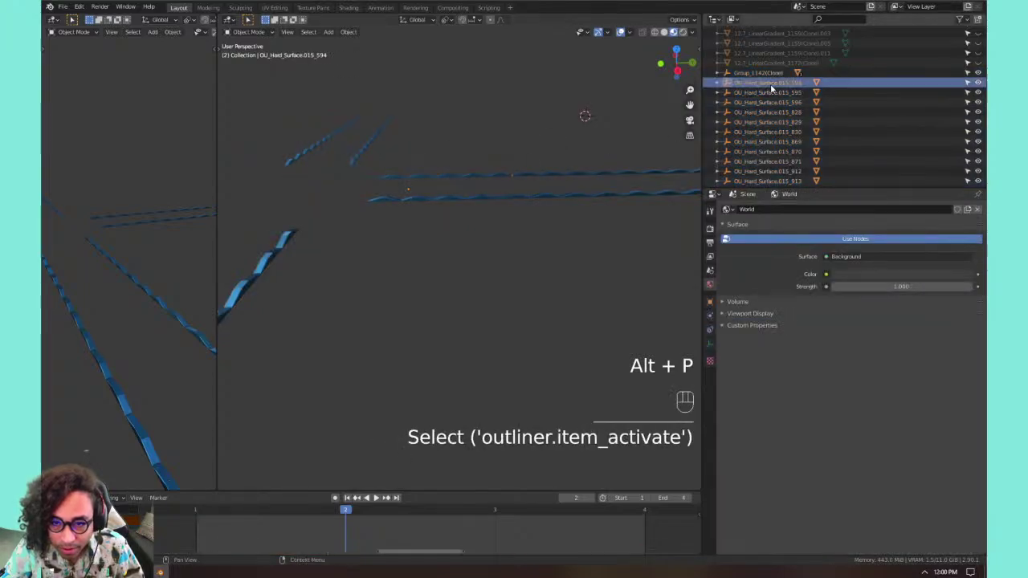
left_click(718, 84)
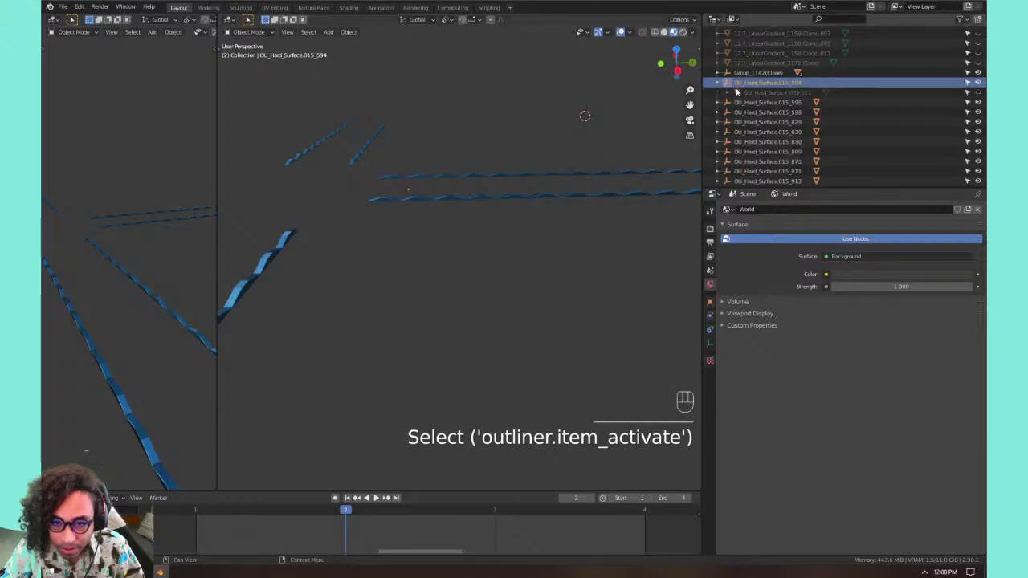
left_click(751, 93)
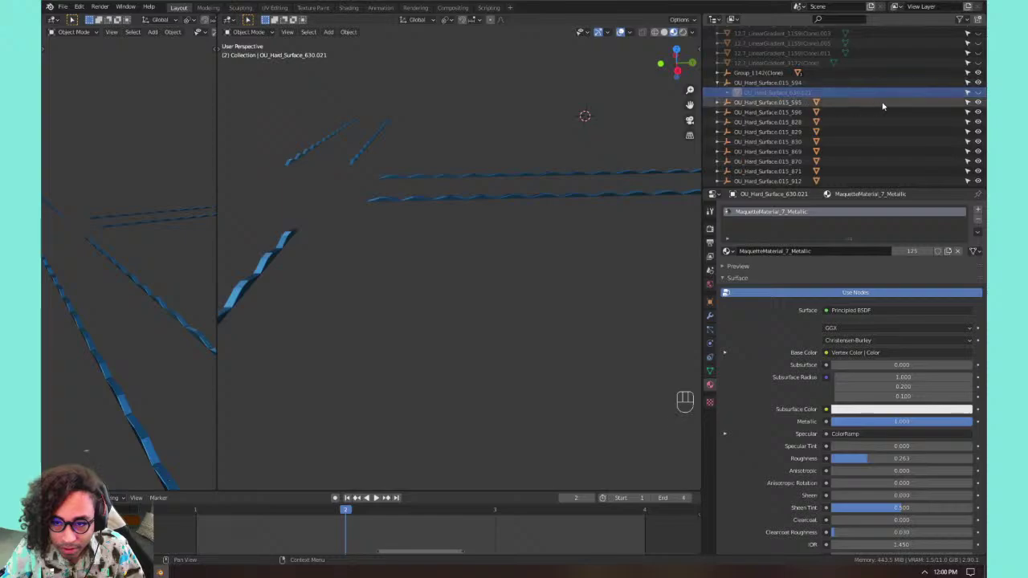
left_click(978, 95)
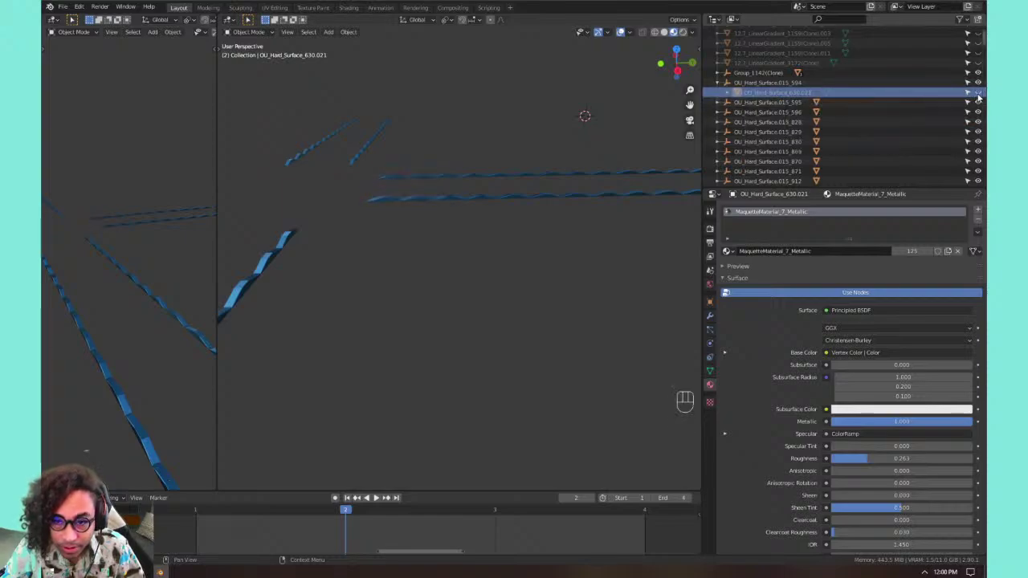
left_click(978, 94)
left_click(979, 94)
left_click(978, 94)
left_click(978, 94)
left_click(979, 94)
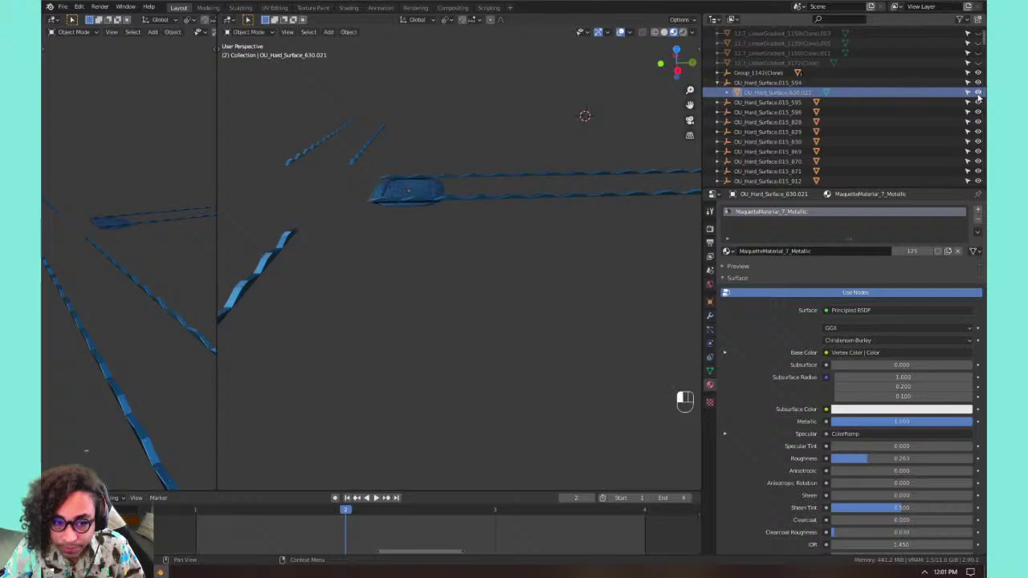
left_click(979, 94)
left_click(979, 94)
left_click(978, 94)
left_click(978, 94)
left_click(978, 94)
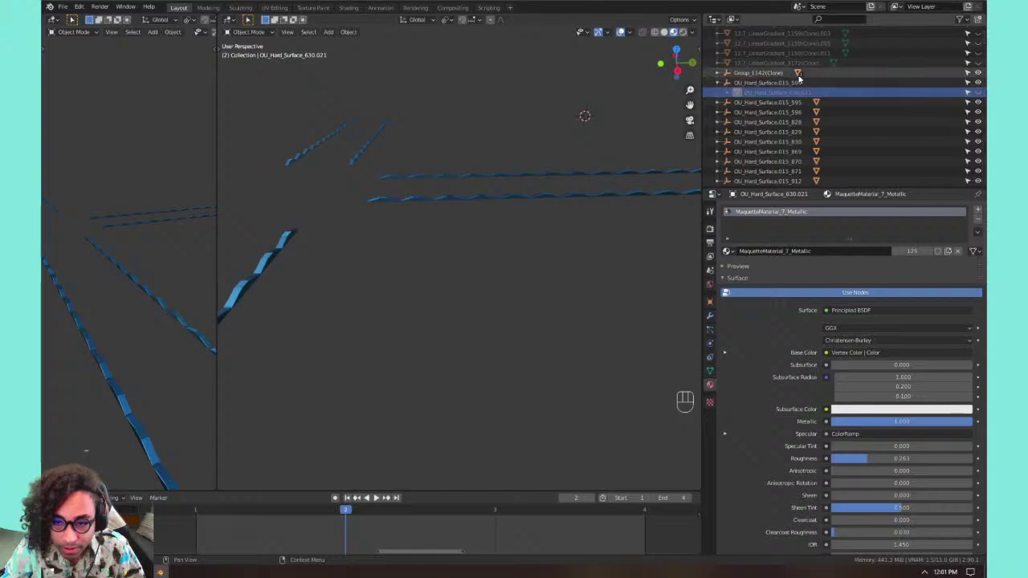
left_click(717, 83)
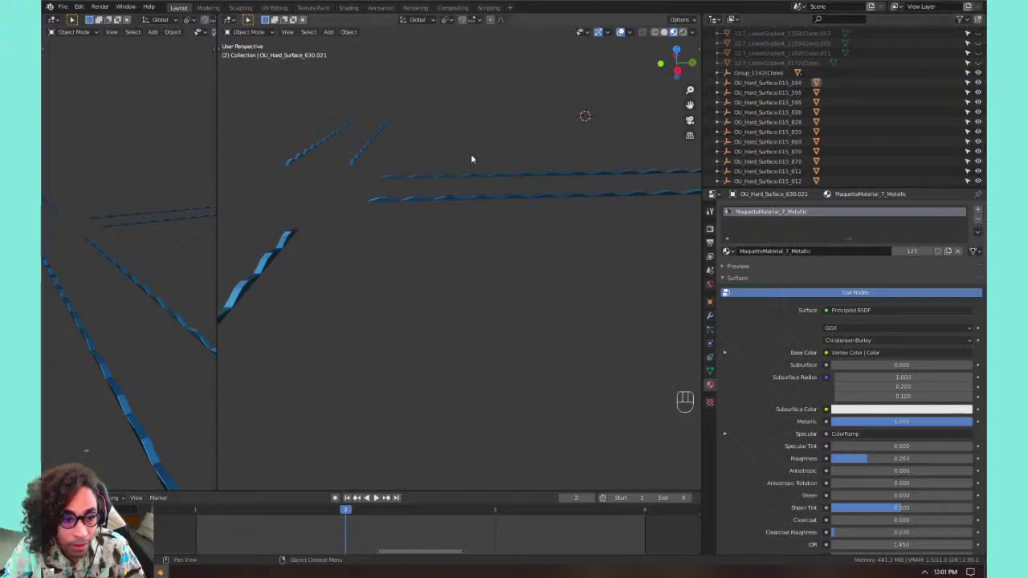
Select all visible objects and set their origins to Origin to Center of Mass (Volume).
scroll(369, 256, "down", 3)
left_click(367, 256)
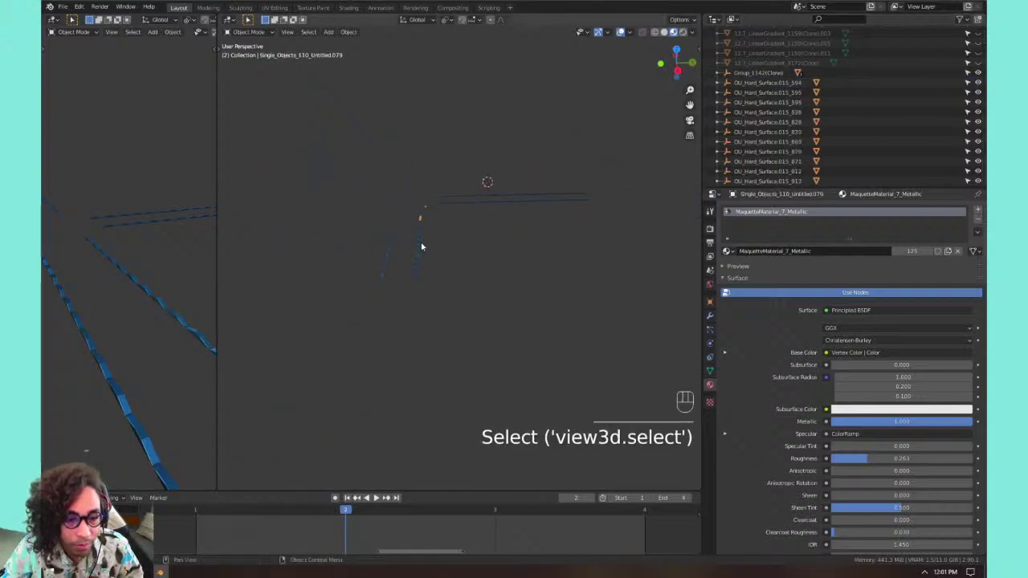
key("a")
scroll(440, 227, "up", 5)
middle_click_drag(450, 255, 499, 254, "shift")
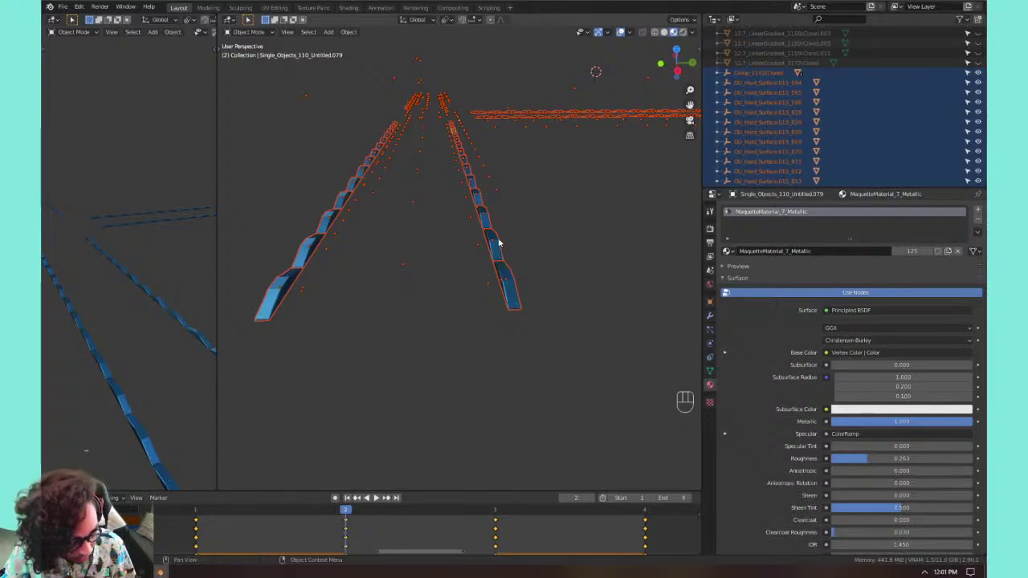
right_click(498, 243)
mouse_move(499, 240)
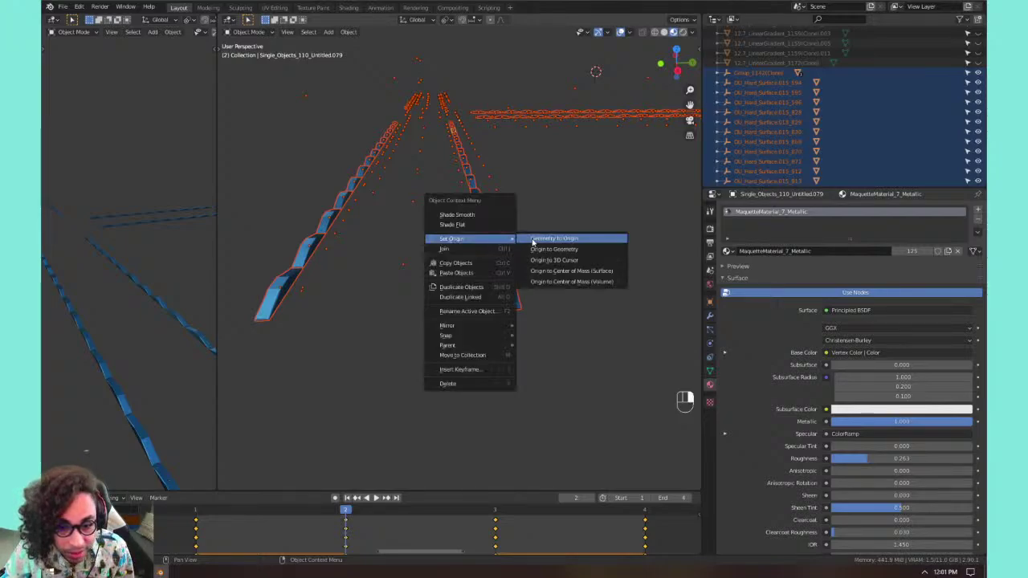
left_click(591, 282)
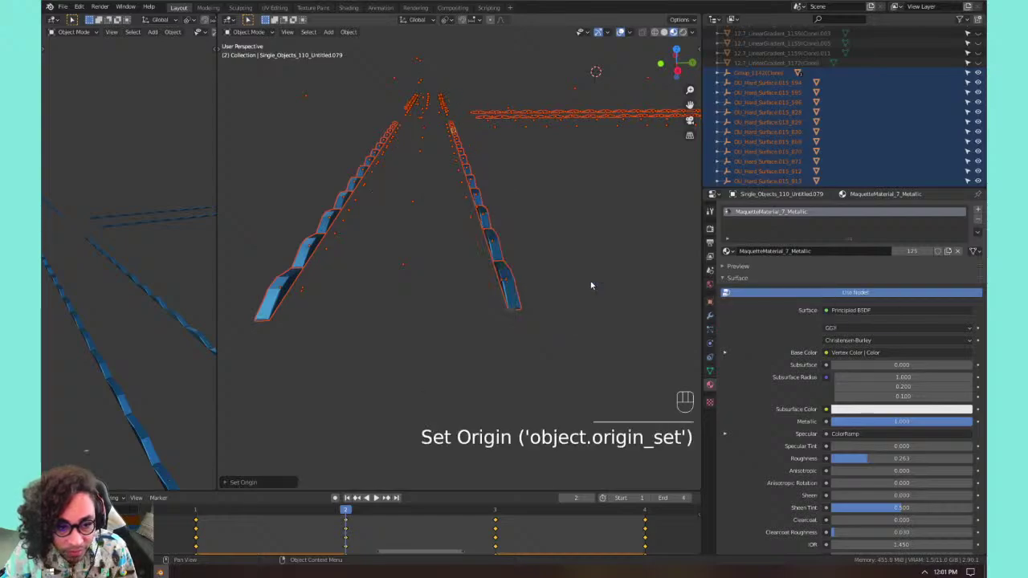
Check the reset origins on the end segments of the nearer wavy blue row by selecting neighbouring pieces individually and together.
left_click(506, 285)
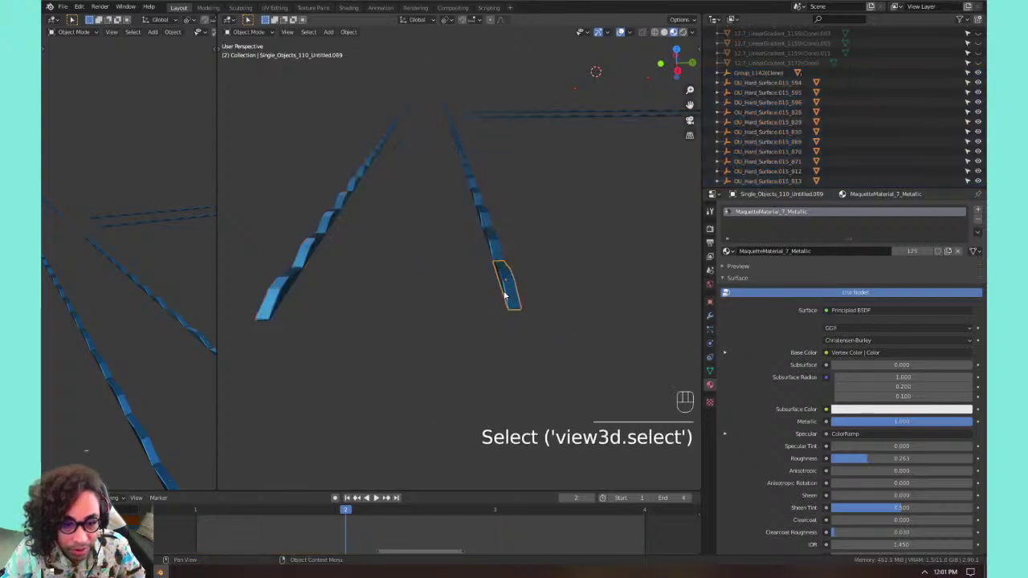
key("KP_Decimal")
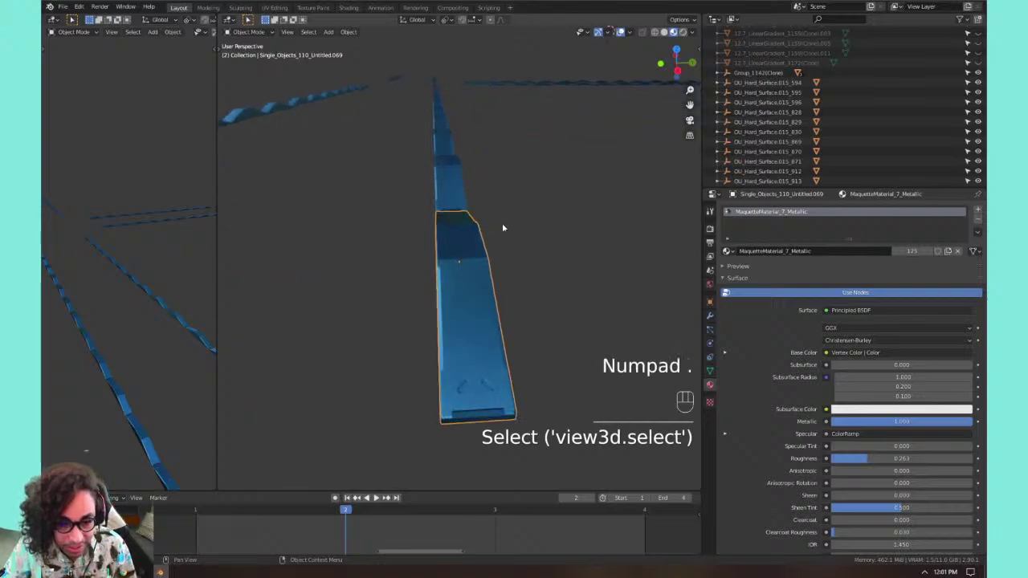
middle_click_drag(500, 224, 428, 222)
left_click(553, 243)
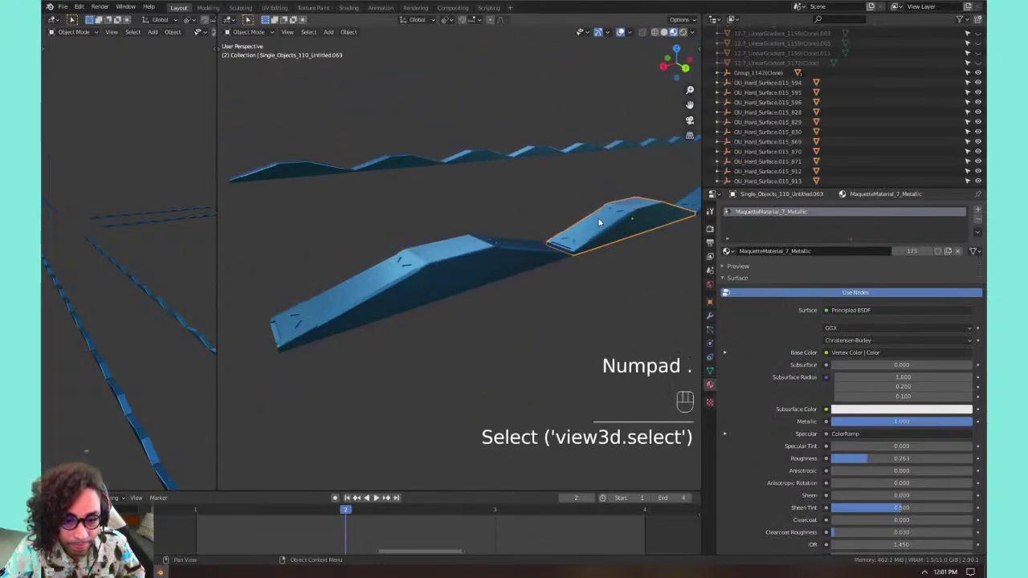
scroll(482, 260, "down", 1)
left_click(470, 264)
middle_click_drag(471, 264, 416, 289)
left_click(543, 245)
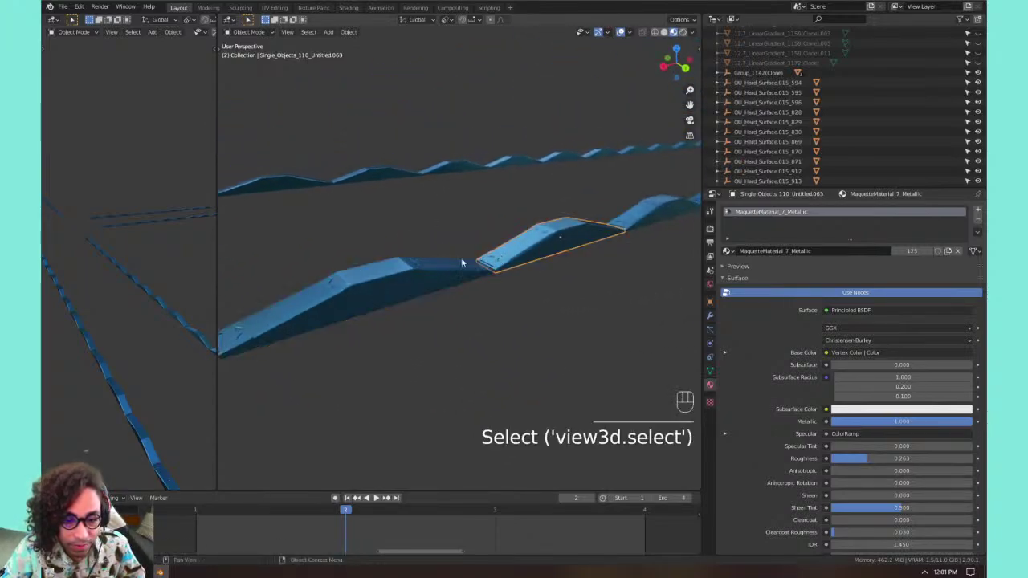
left_click(463, 262, "shift")
left_click(559, 244, "shift")
scroll(426, 213, "down", 2)
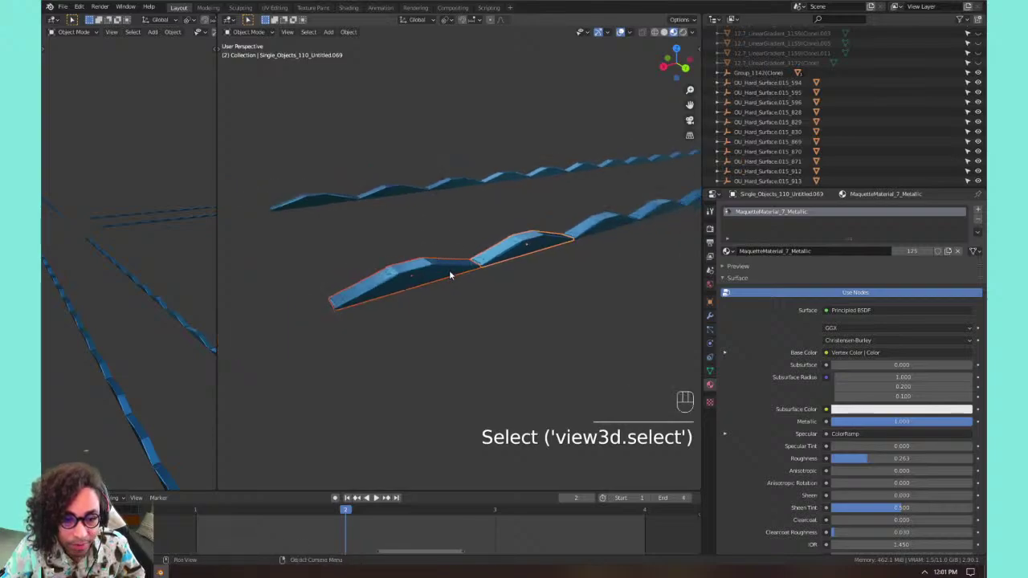
left_click(445, 274)
left_click(551, 261)
left_click(510, 244)
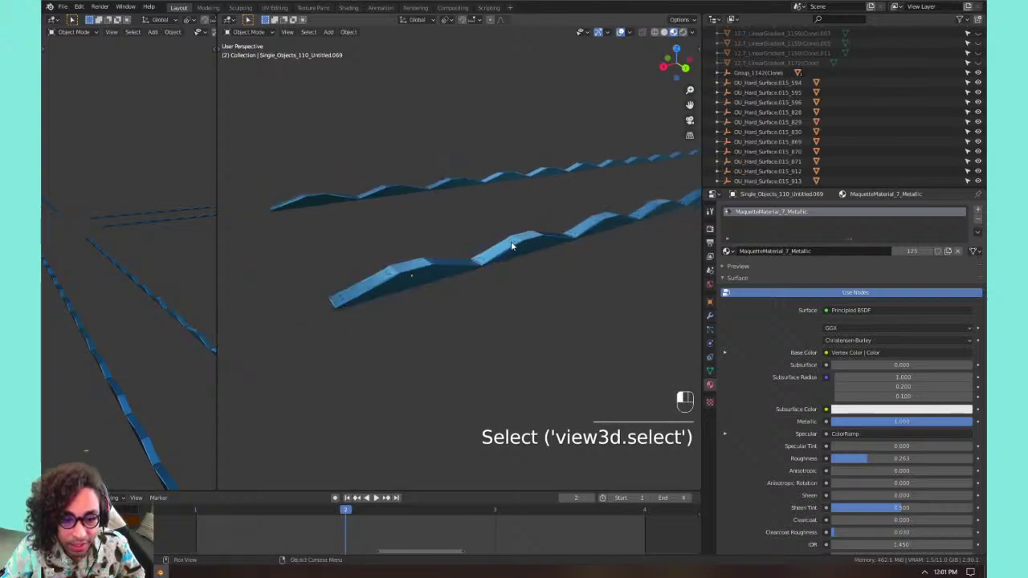
Link the object data of all visible objects to the end segment of the nearer wavy row.
left_click(402, 278)
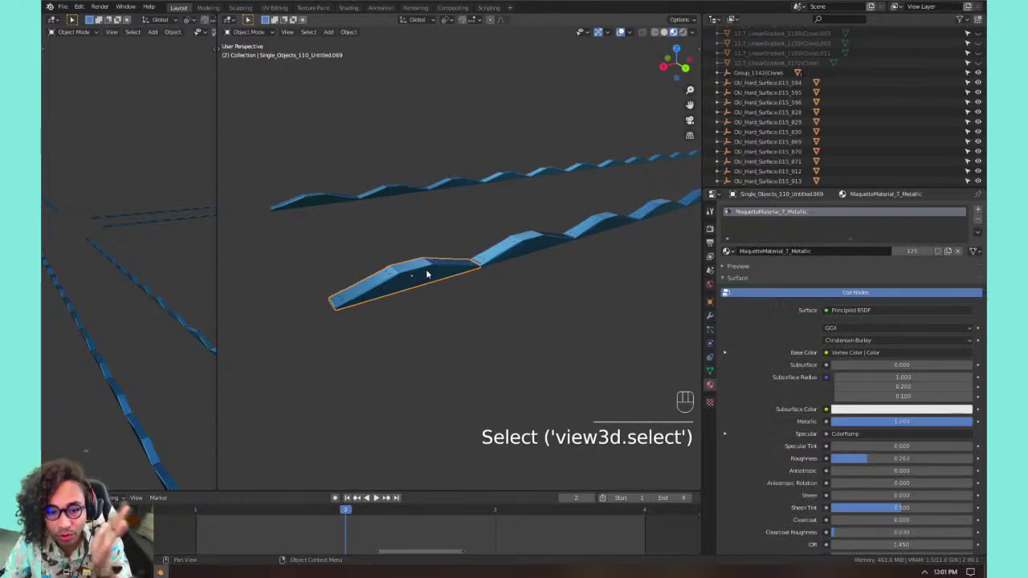
middle_click_drag(434, 223, 369, 251, "shift")
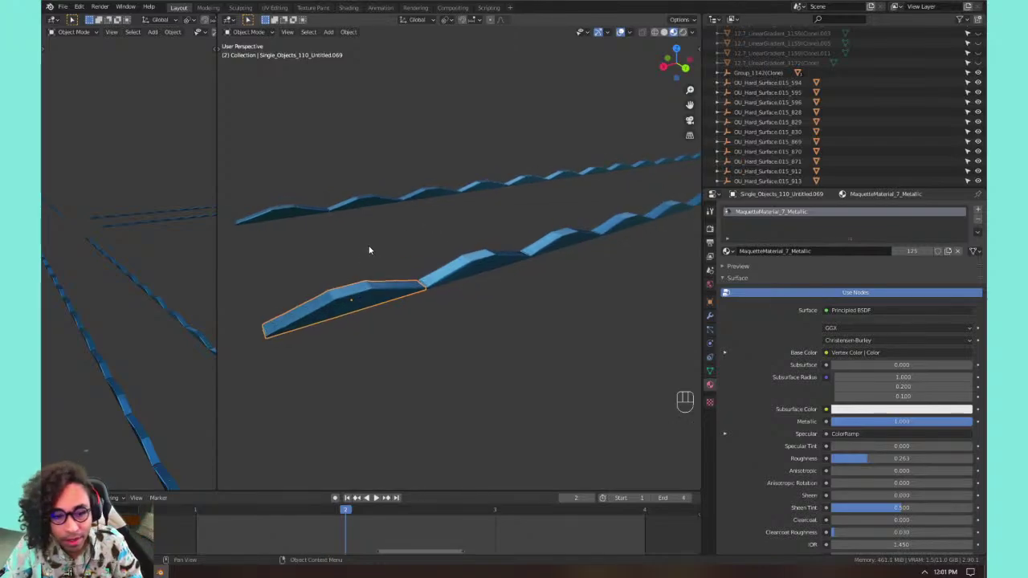
scroll(370, 250, "down", 5)
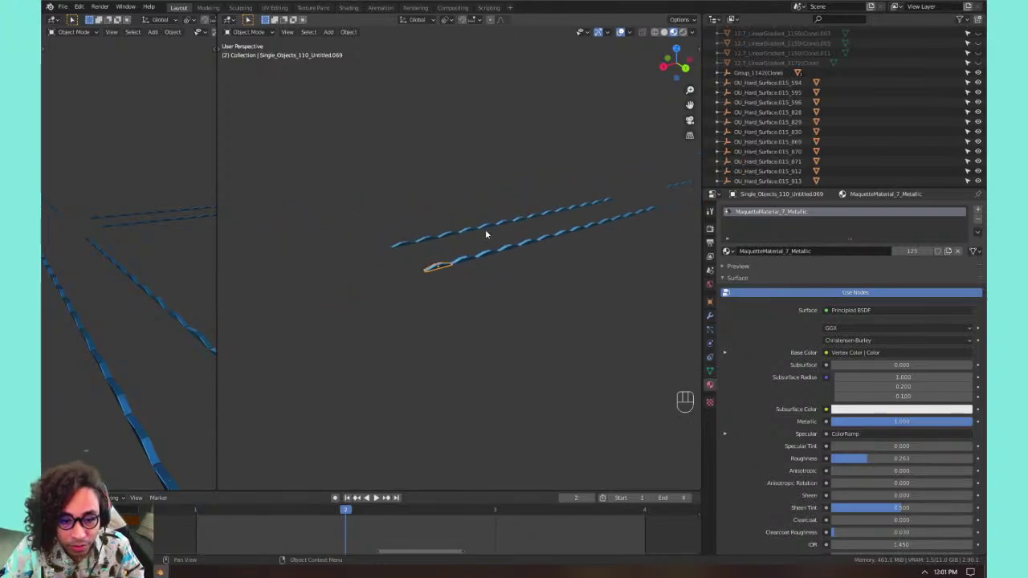
key("a")
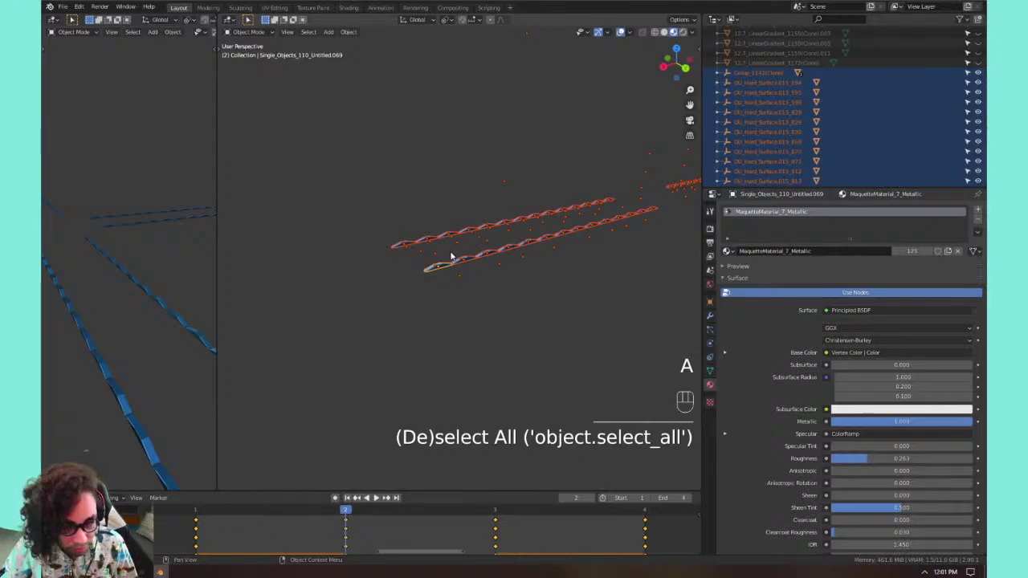
scroll(395, 282, "up", 2)
key("ctrl+l")
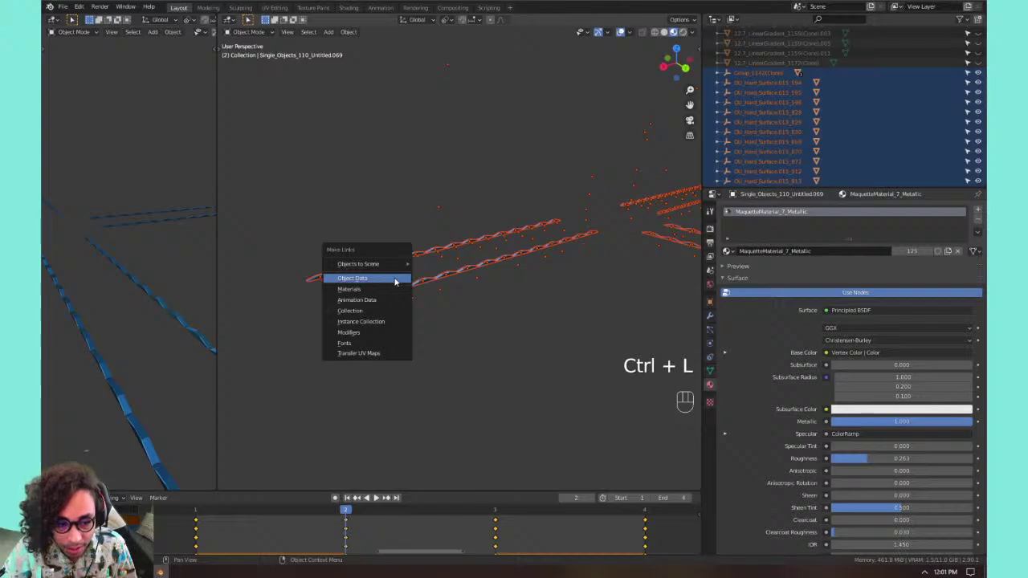
left_click(394, 281)
Check which objects share the end segment's mesh by selecting everything linked by object data, leaving the selection cleared.
middle_click_drag(421, 254, 351, 322)
left_click(343, 326)
key("shift+l")
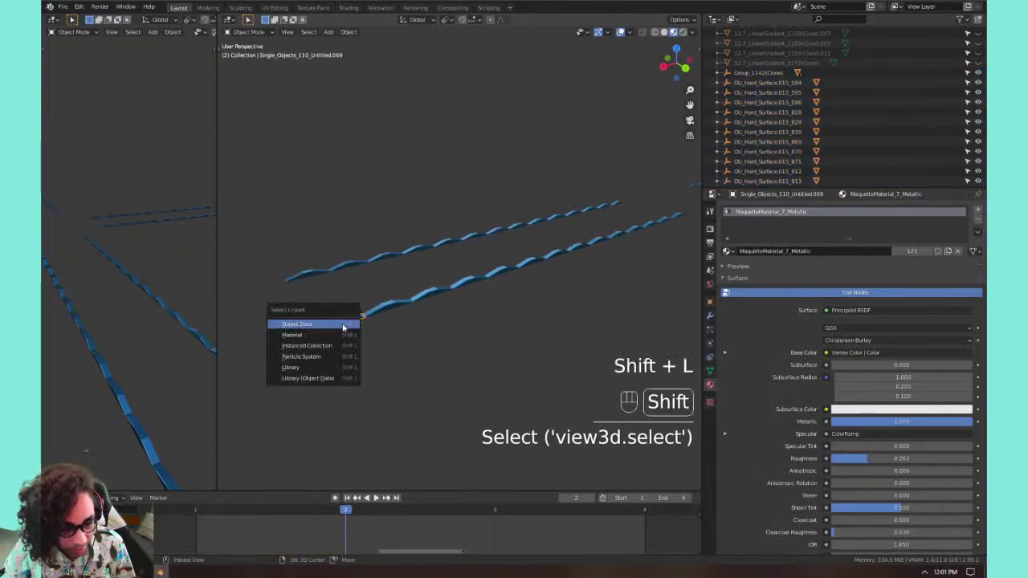
left_click(344, 327)
middle_click_drag(510, 272, 454, 264)
left_click(386, 254)
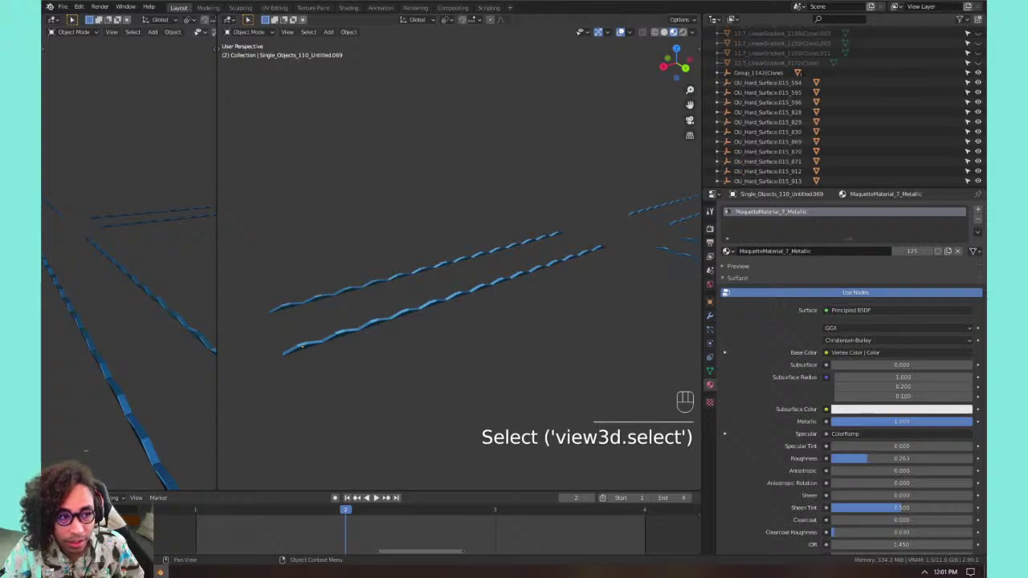
Purge all unused data-blocks from the file.
left_click(62, 7)
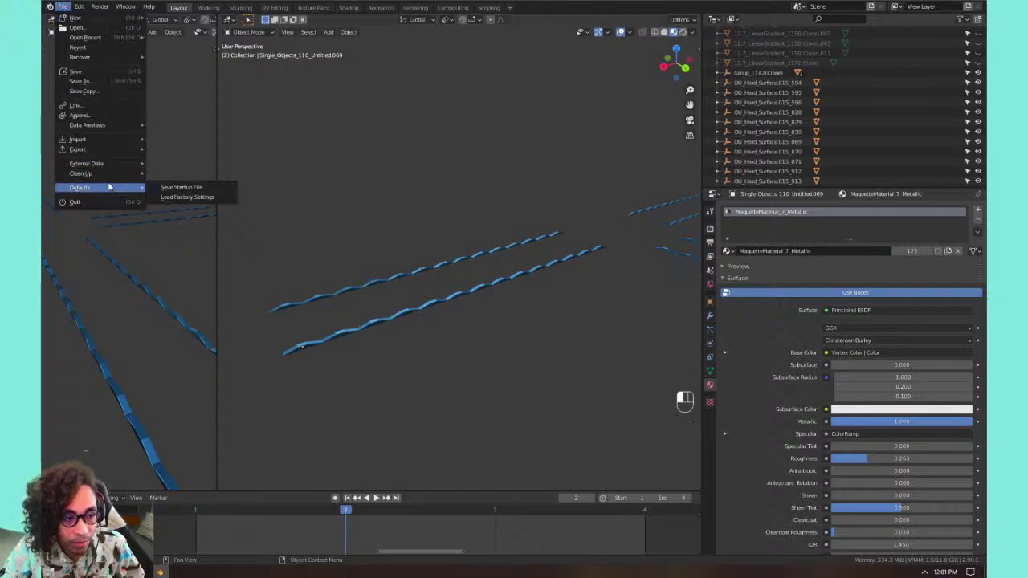
mouse_move(107, 174)
left_click(166, 175)
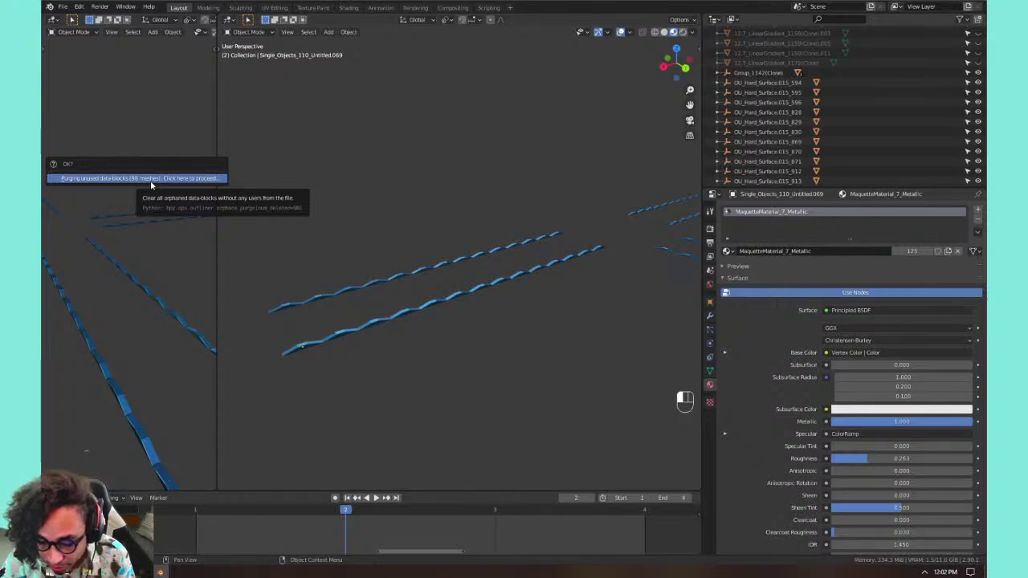
left_click(151, 179)
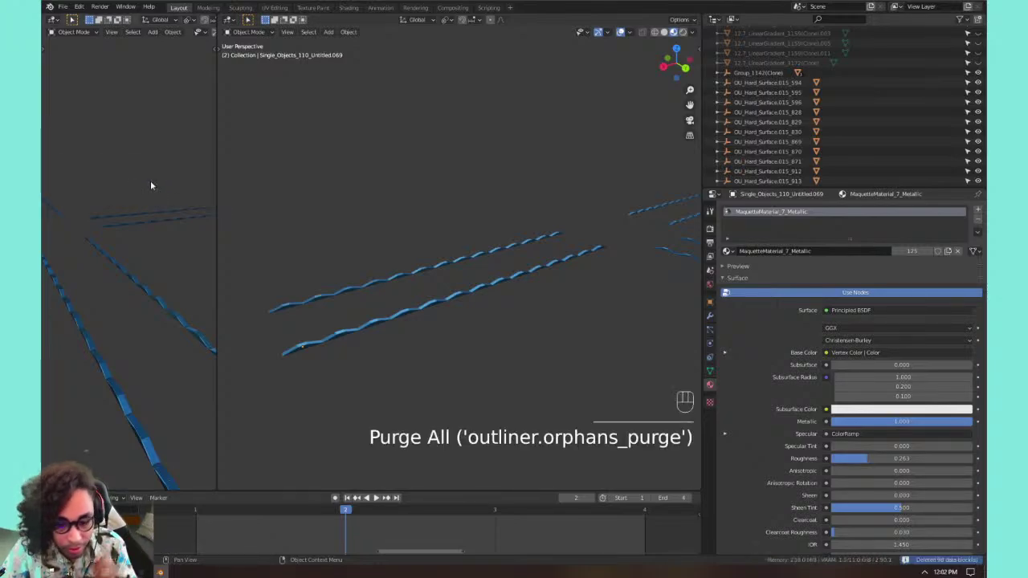
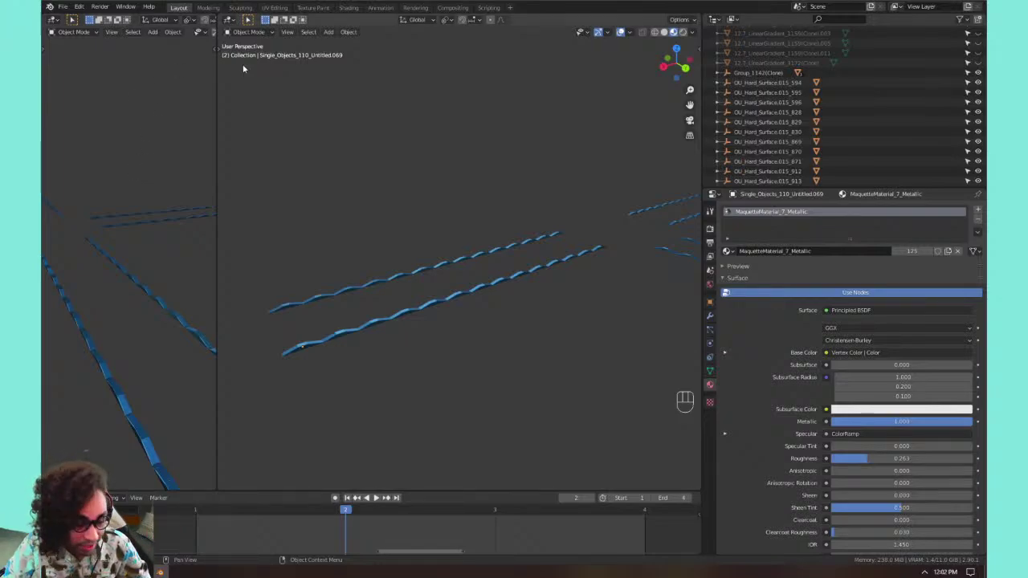
Unhide all hidden objects in the scene and save the file.
key("alt+h")
middle_click_drag(500, 168, 466, 239)
key("ctrl+s")
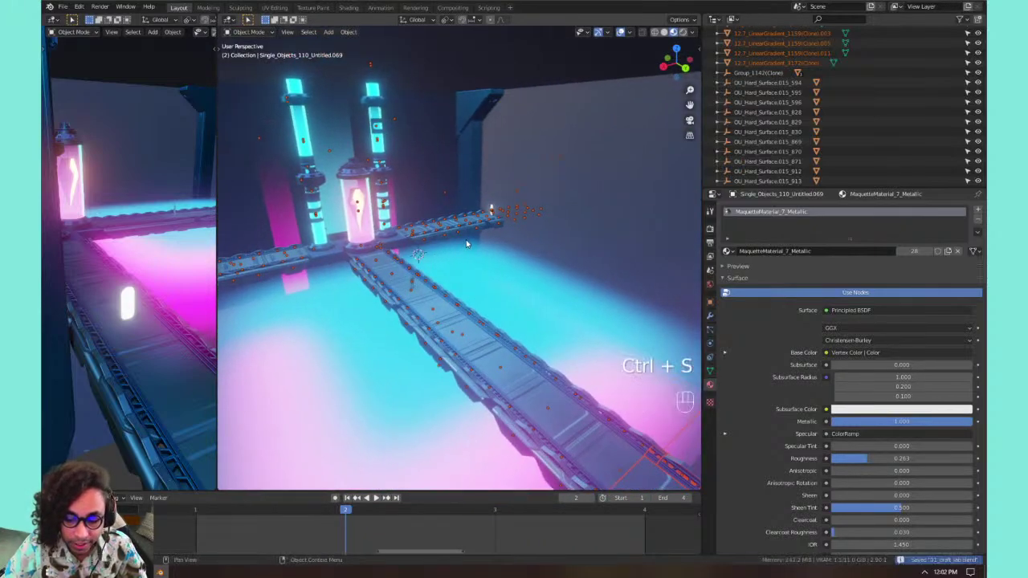
Hide the inverted cube that forms the room's walls around the walkways.
middle_click_drag(515, 269, 509, 238)
middle_click_drag(524, 205, 411, 366)
scroll(509, 261, "up", 2)
middle_click_drag(453, 281, 442, 335, "shift")
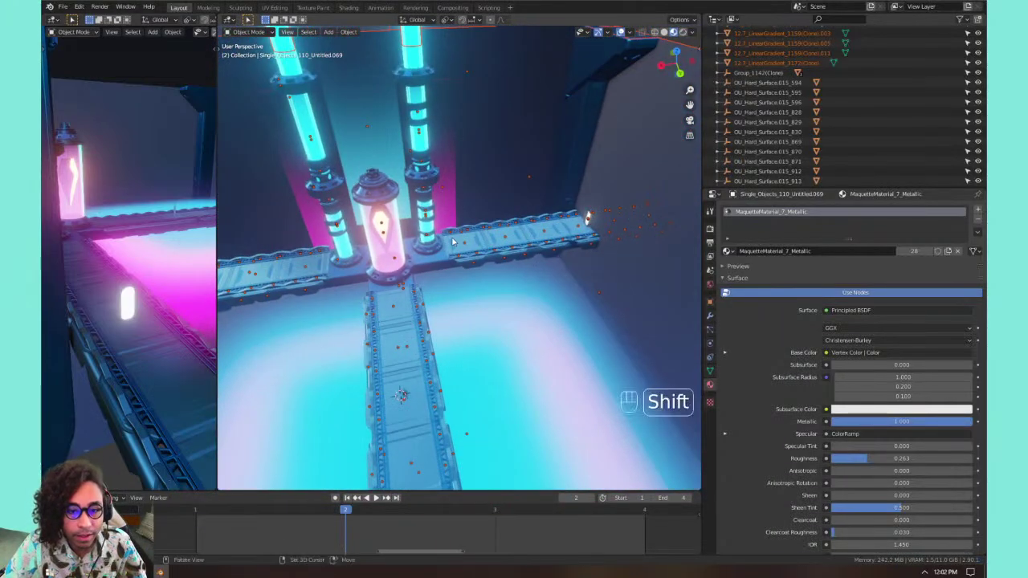
middle_click_drag(452, 238, 446, 296, "shift")
middle_click_drag(452, 239, 456, 216)
scroll(457, 217, "down", 5)
left_click(563, 333)
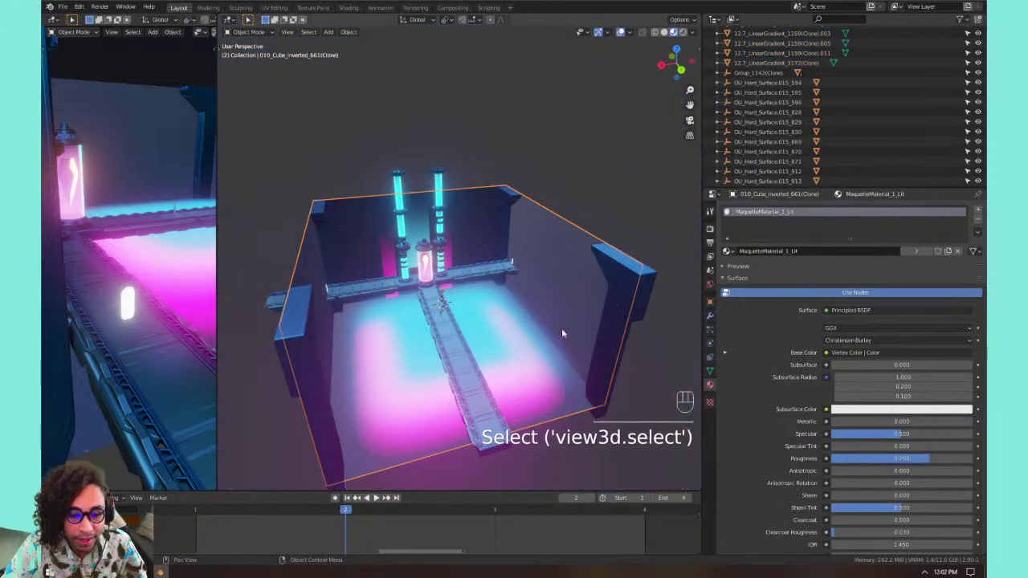
key("h")
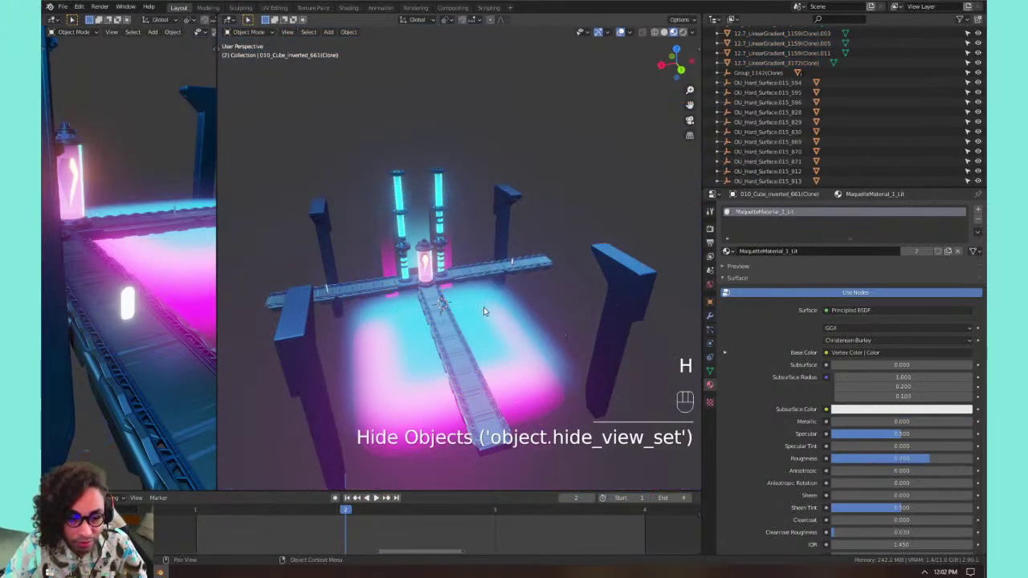
Inspect the corner pillar shafts around the glowing floor by selecting them one at a time.
scroll(360, 297, "down", 2)
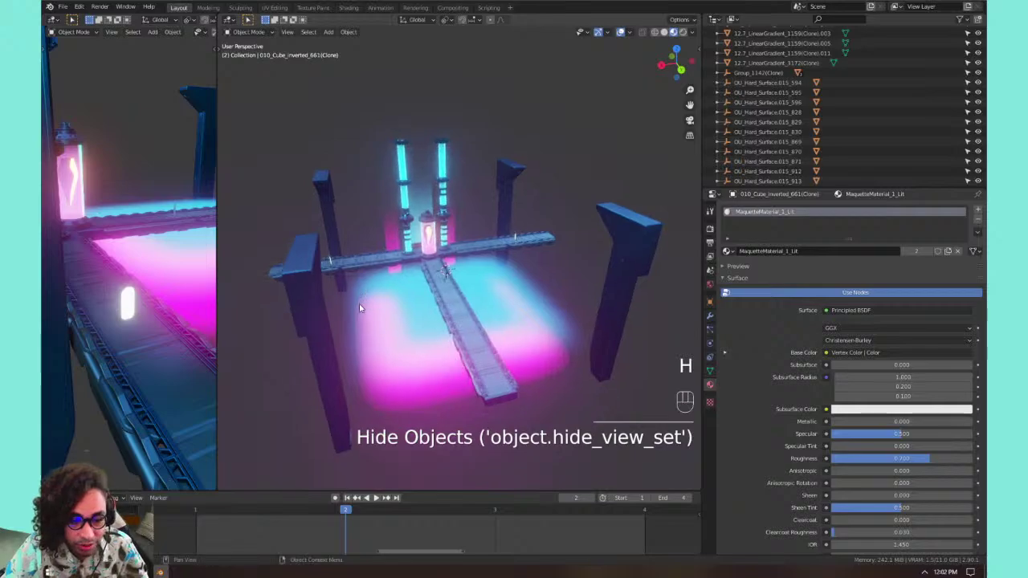
scroll(356, 320, "up", 3)
scroll(352, 324, "down", 4)
scroll(354, 322, "up", 1)
middle_click_drag(408, 319, 316, 315)
left_click(286, 316)
left_click(587, 329)
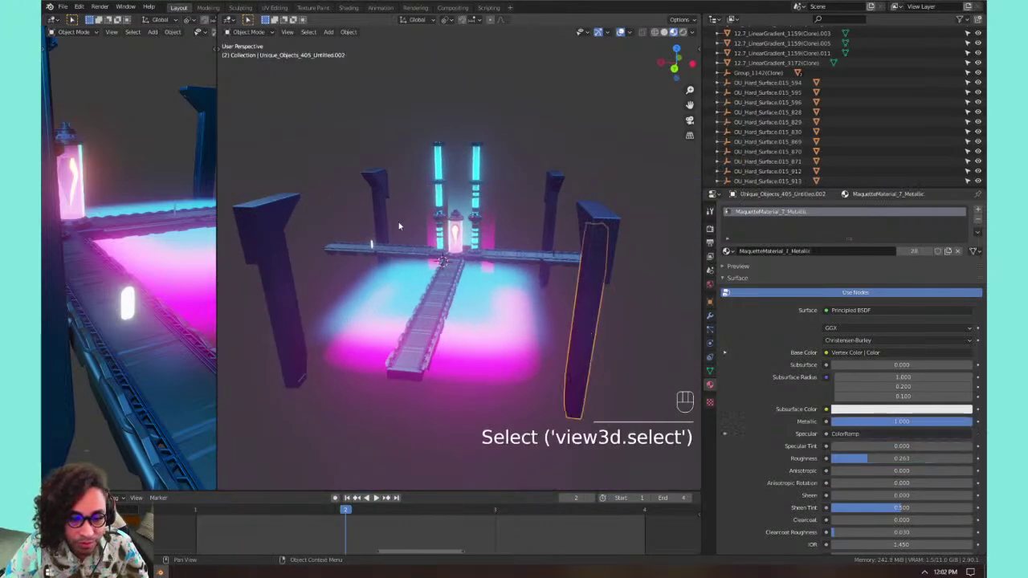
left_click(376, 214)
Link the object data of the four corner pillar shafts, with the front shaft beside the right-hand walkway active.
left_click(280, 302)
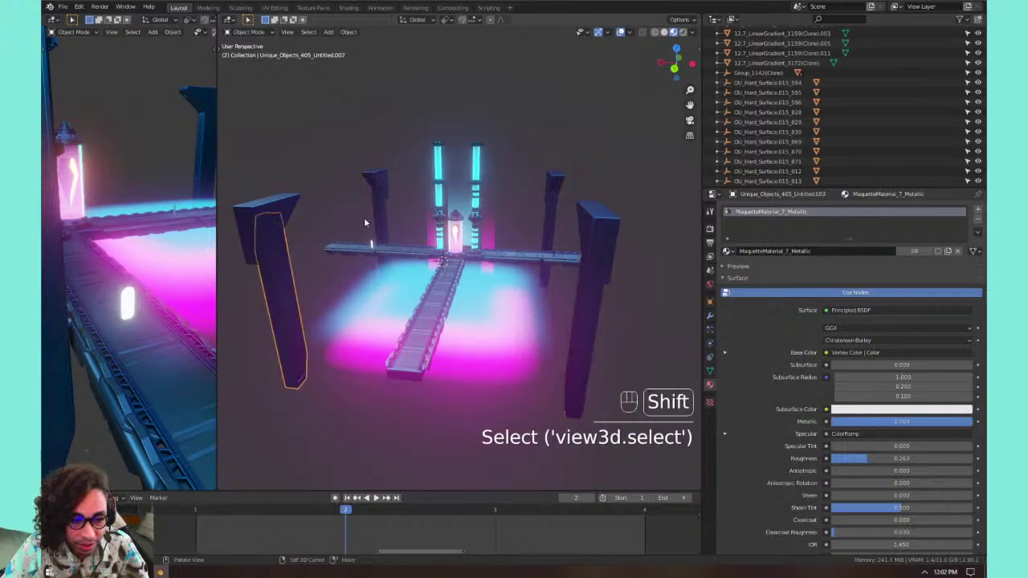
left_click(390, 213, "shift")
left_click(552, 228, "shift")
left_click(585, 323, "shift")
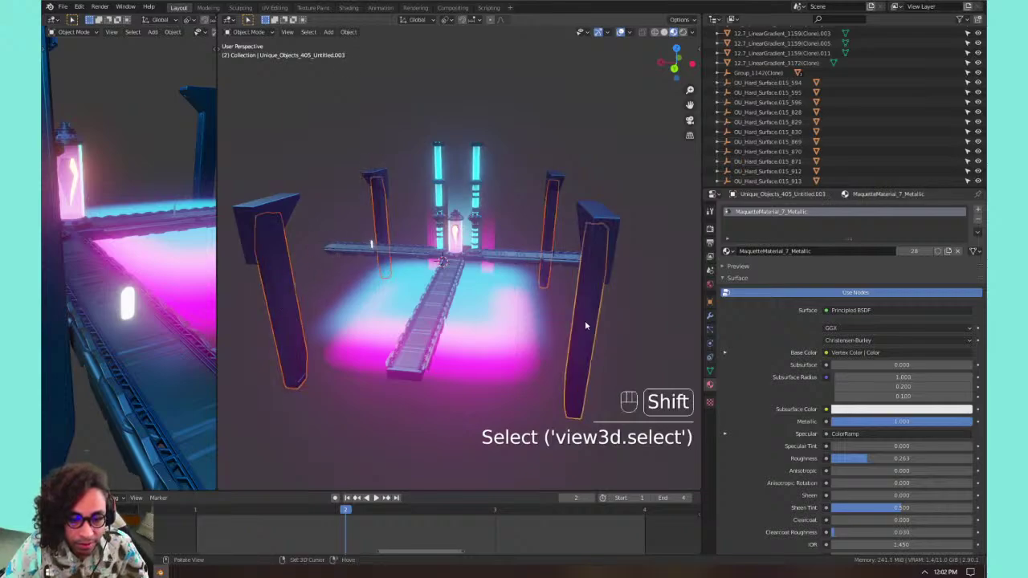
key("ctrl+l")
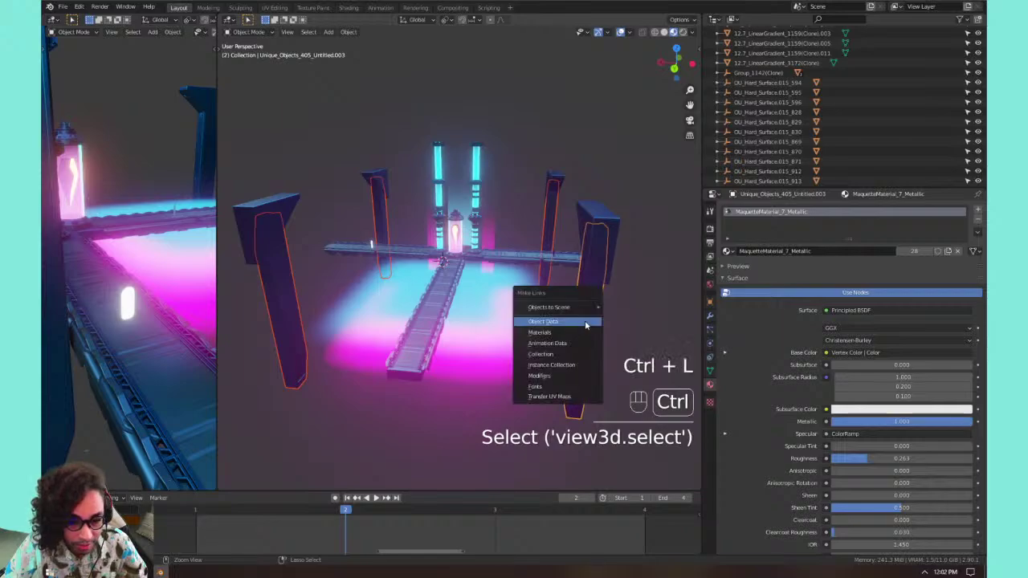
left_click(586, 322)
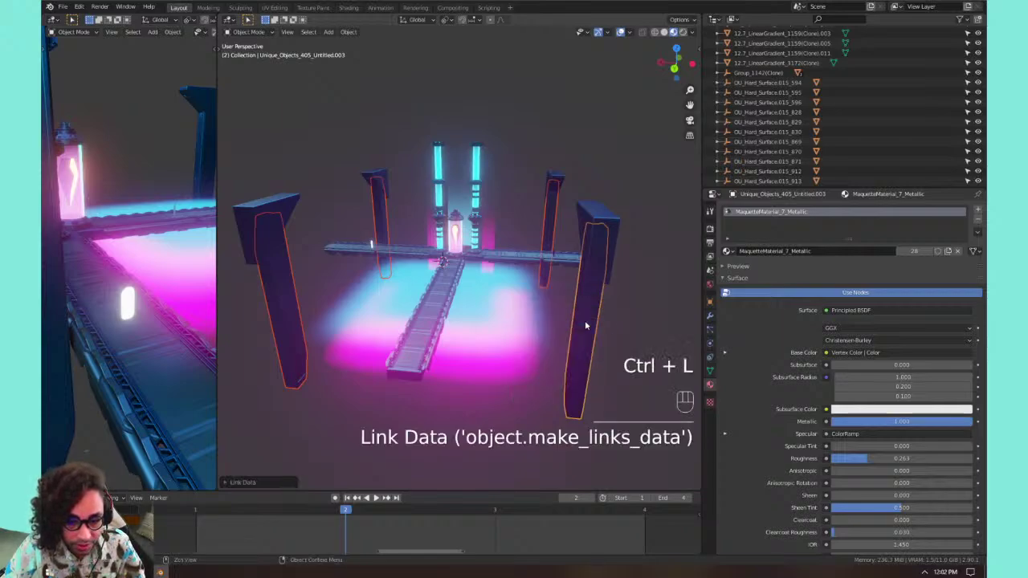
Purge the unused data-blocks left over from linking the pillar shafts.
left_click(64, 6)
mouse_move(103, 176)
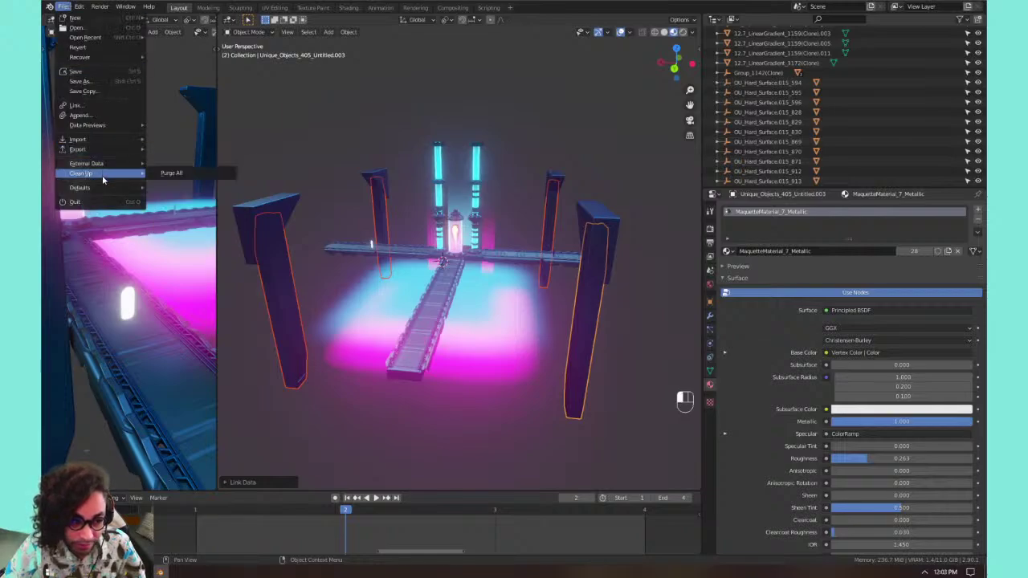
left_click(165, 173)
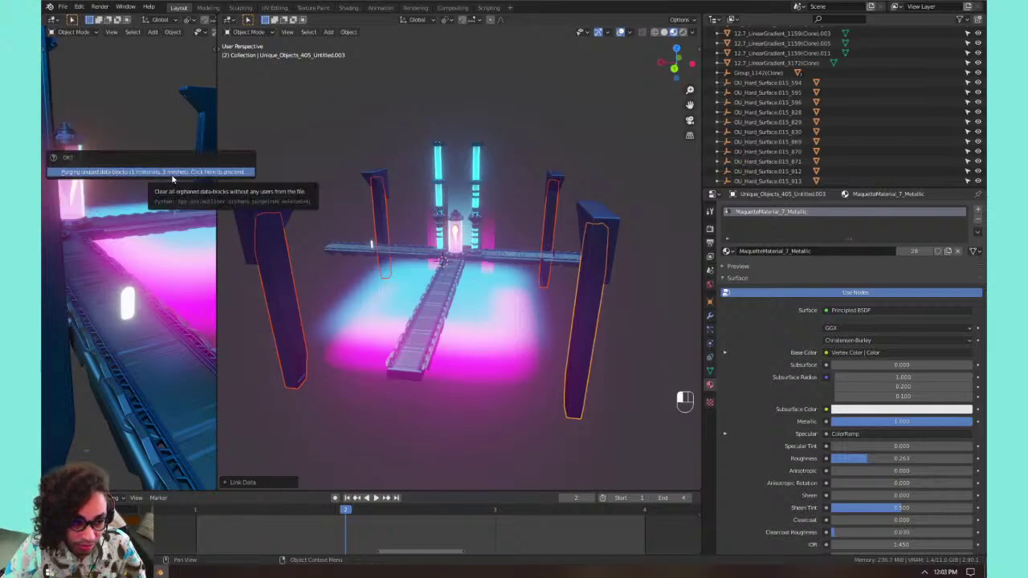
left_click(171, 173)
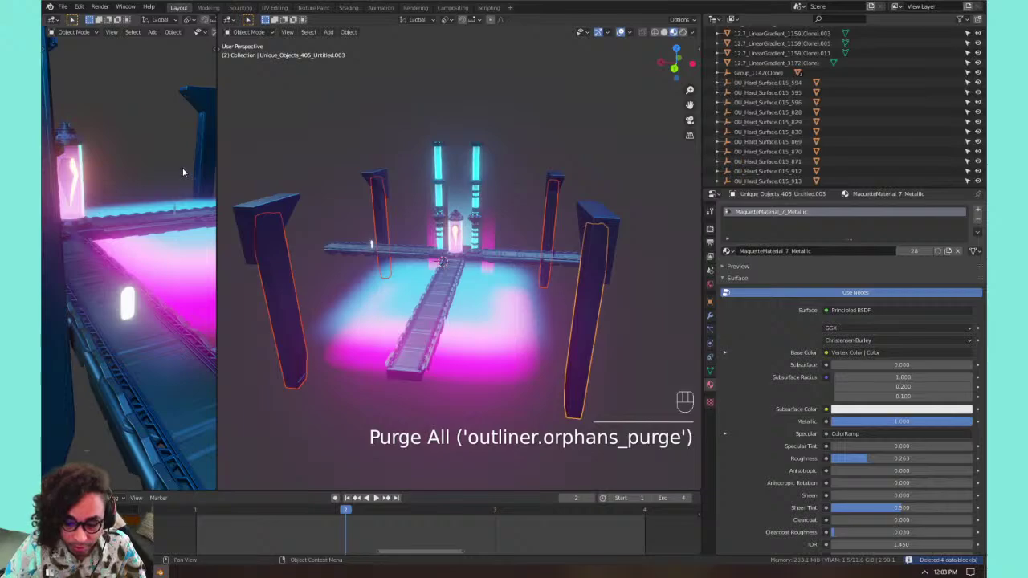
Link the object data of the four angled pillar caps, with the front right cap active.
left_click(269, 215)
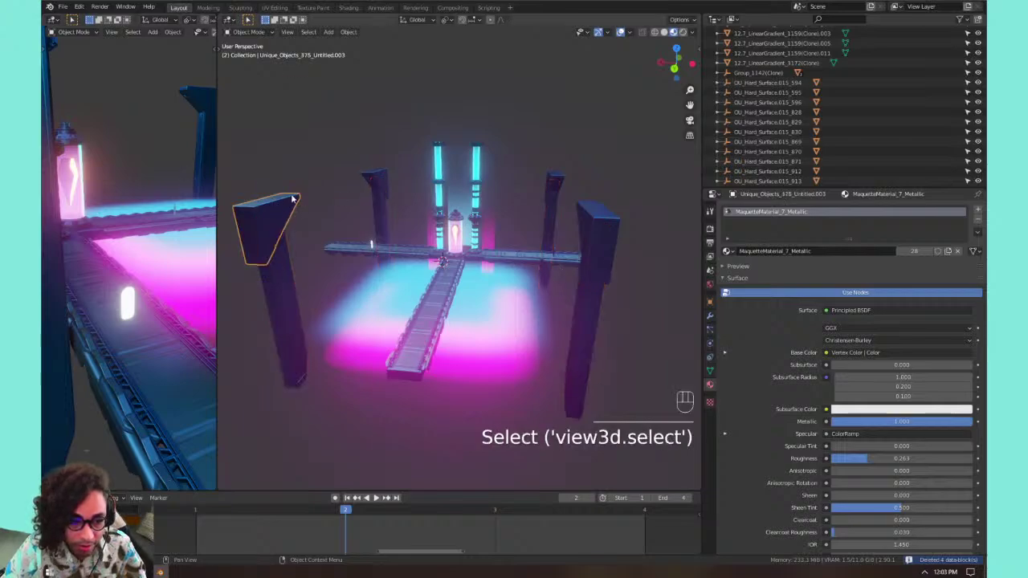
left_click(372, 180, "shift")
left_click(554, 178, "shift")
left_click(598, 223, "shift")
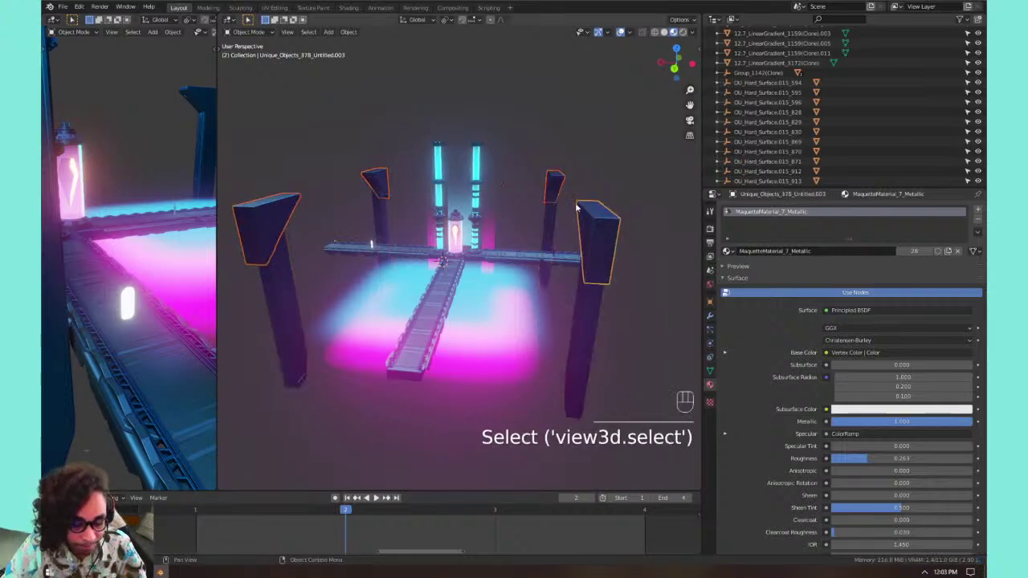
key("ctrl+l")
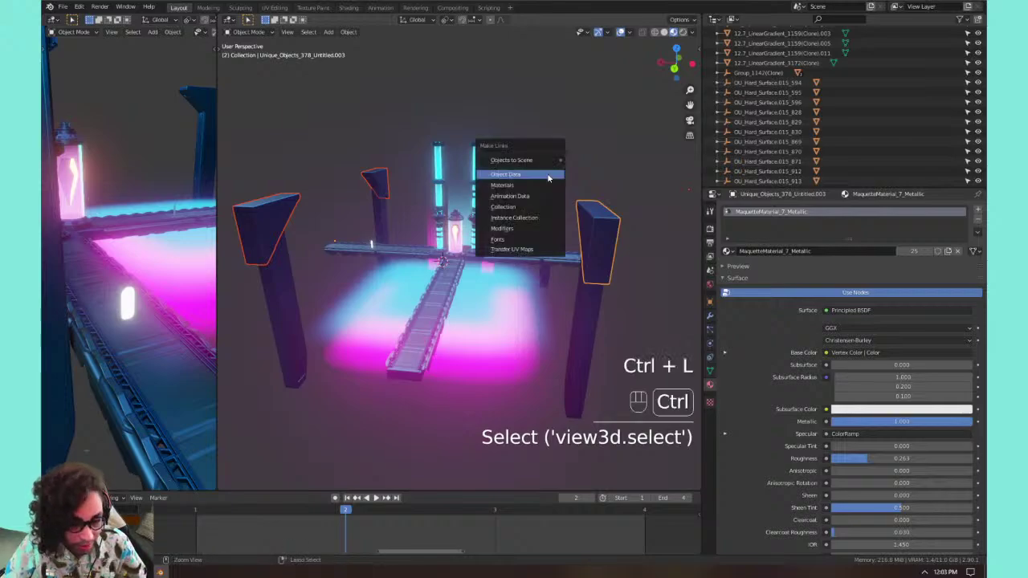
left_click(548, 175)
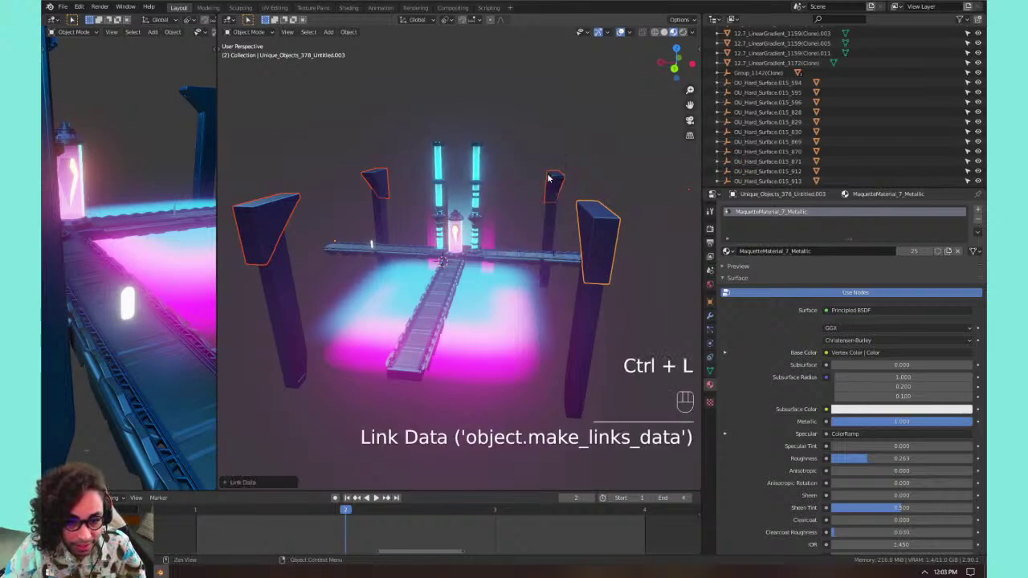
Purge the unused data-blocks left over from linking the four pillar caps.
left_click(62, 6)
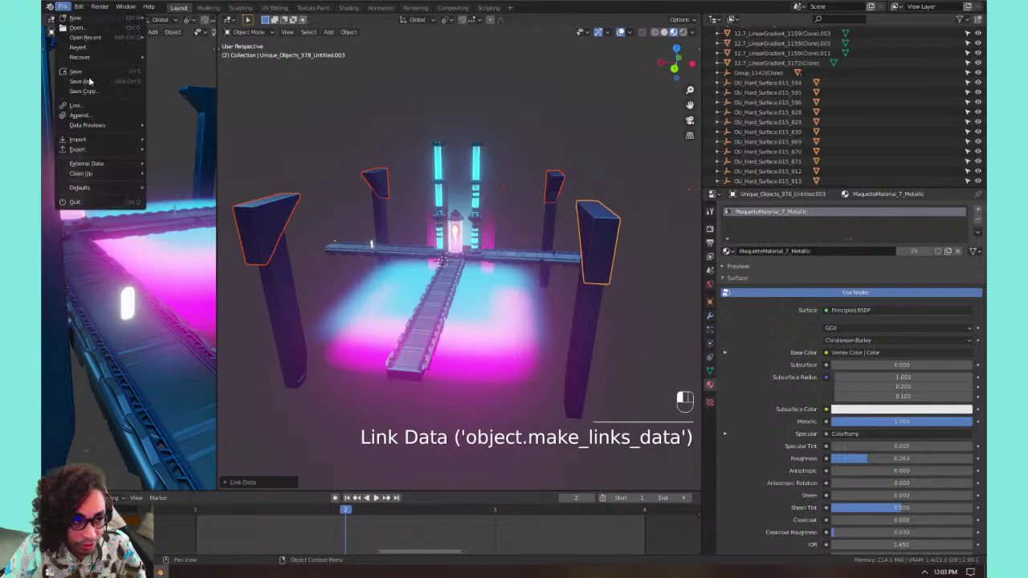
mouse_move(95, 175)
left_click(160, 174)
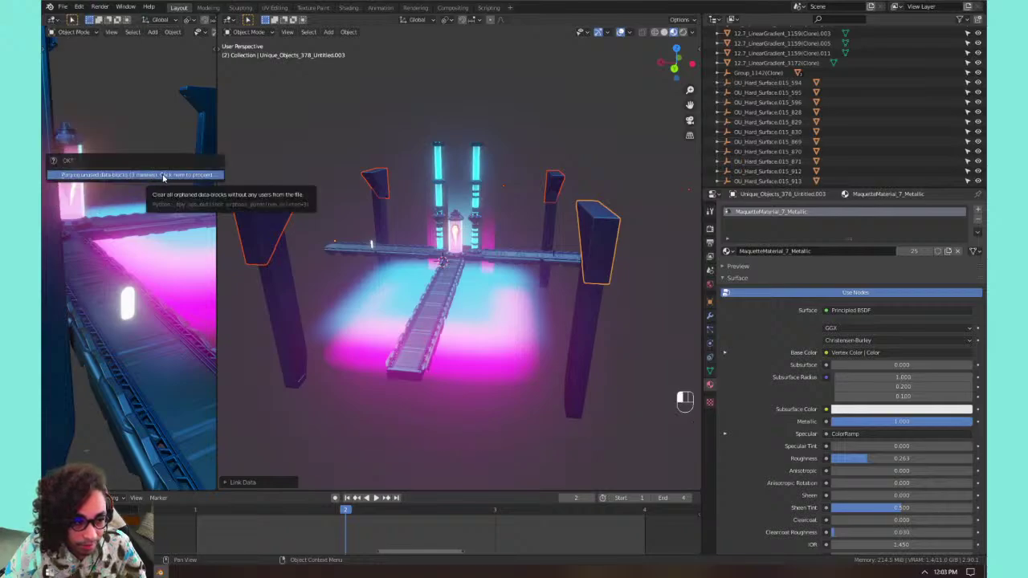
left_click(153, 175)
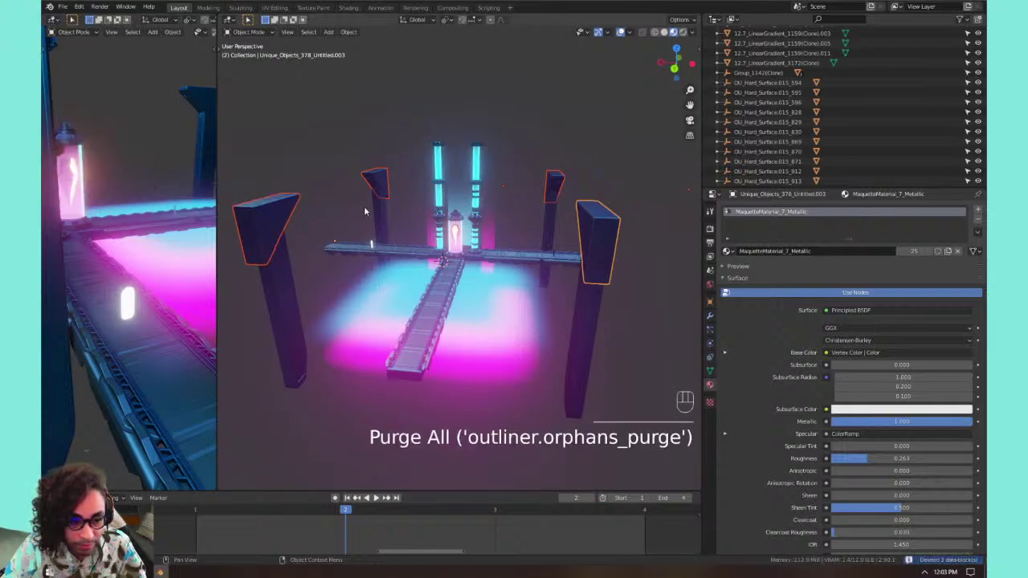
Try to set the origins of all corner pillar shafts and caps to their center of mass by volume, and undo it.
left_click(299, 305)
left_click(271, 225)
middle_click_drag(306, 241, 487, 284, "shift")
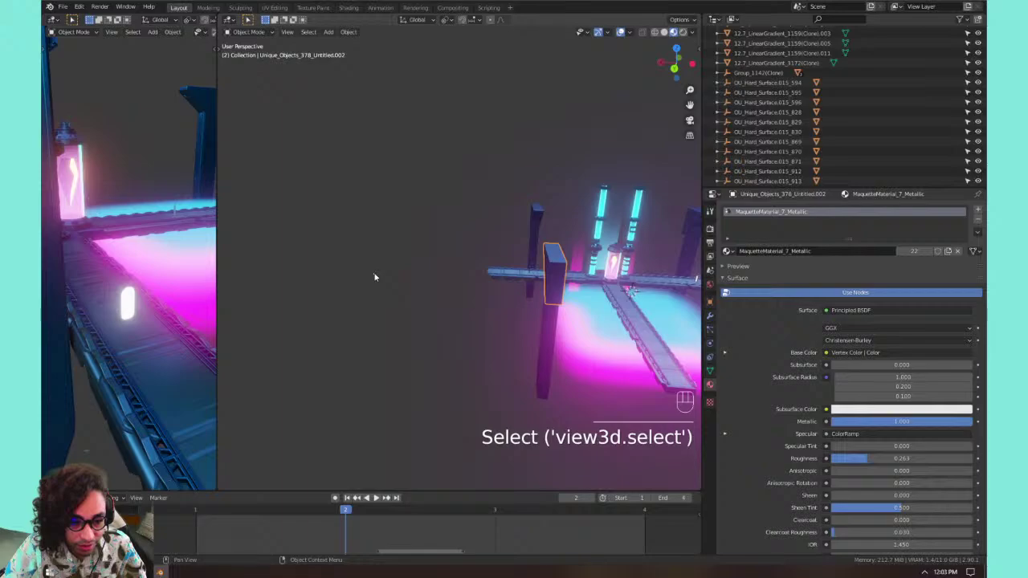
left_click(549, 330)
scroll(537, 349, "down", 8)
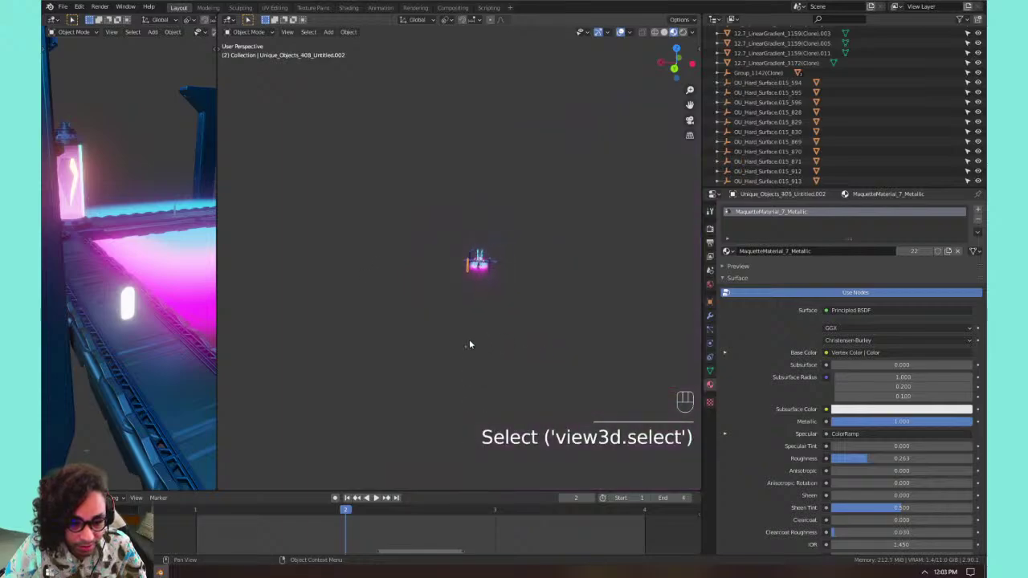
scroll(532, 312, "up", 3)
scroll(531, 311, "up", 5)
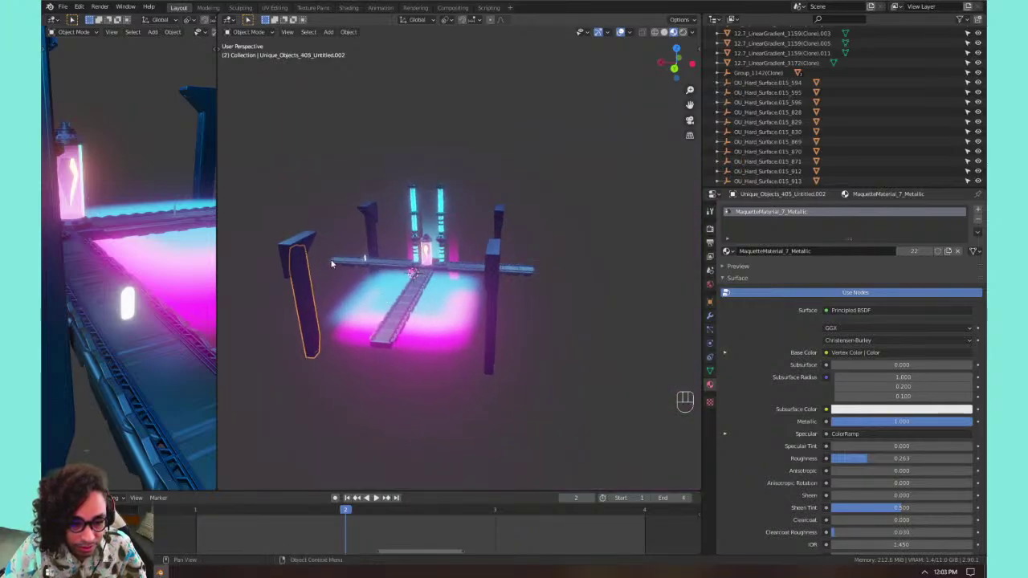
left_click(300, 260, "shift")
left_click(369, 211, "shift")
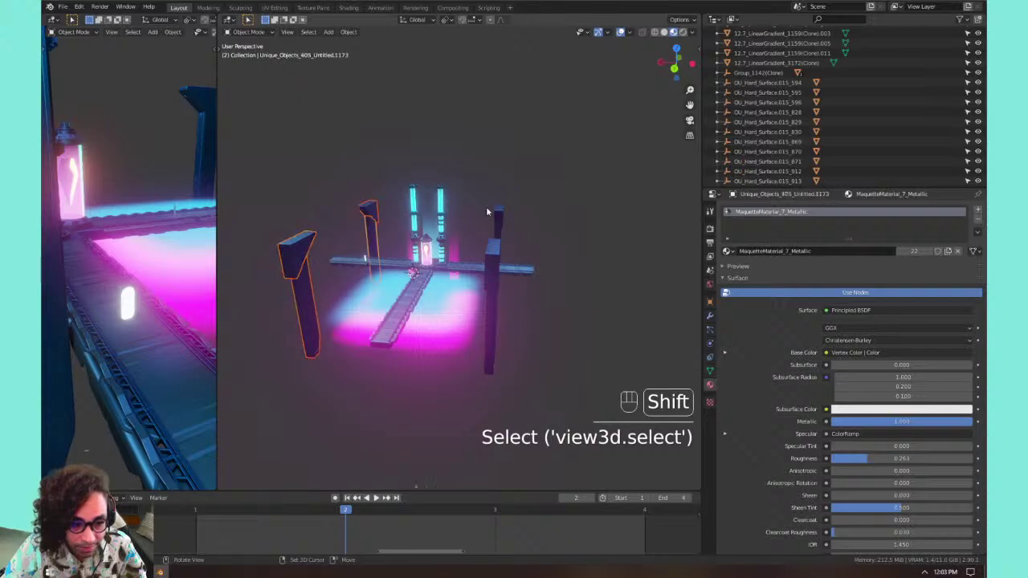
left_click(497, 217, "shift")
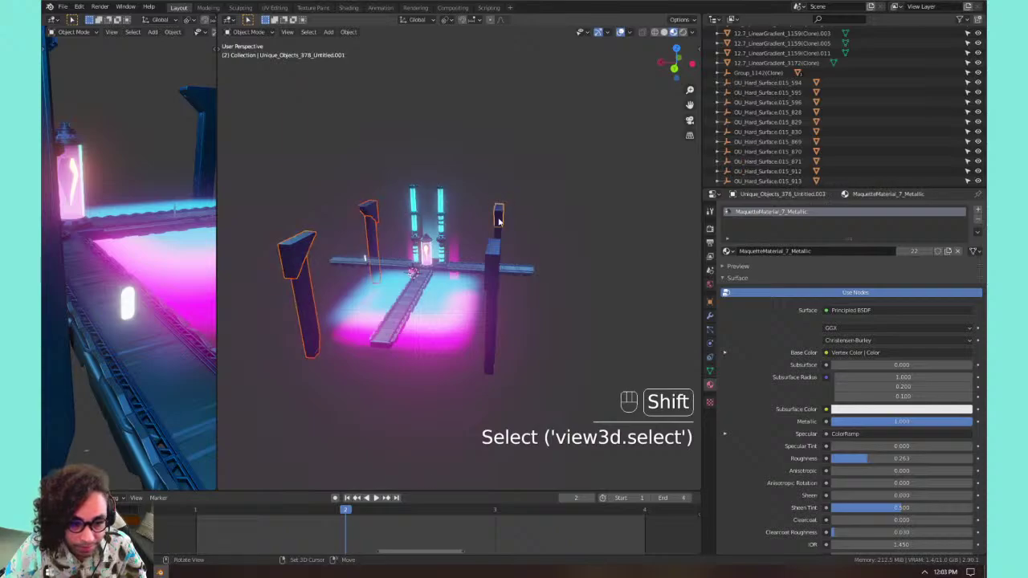
right_click(495, 310)
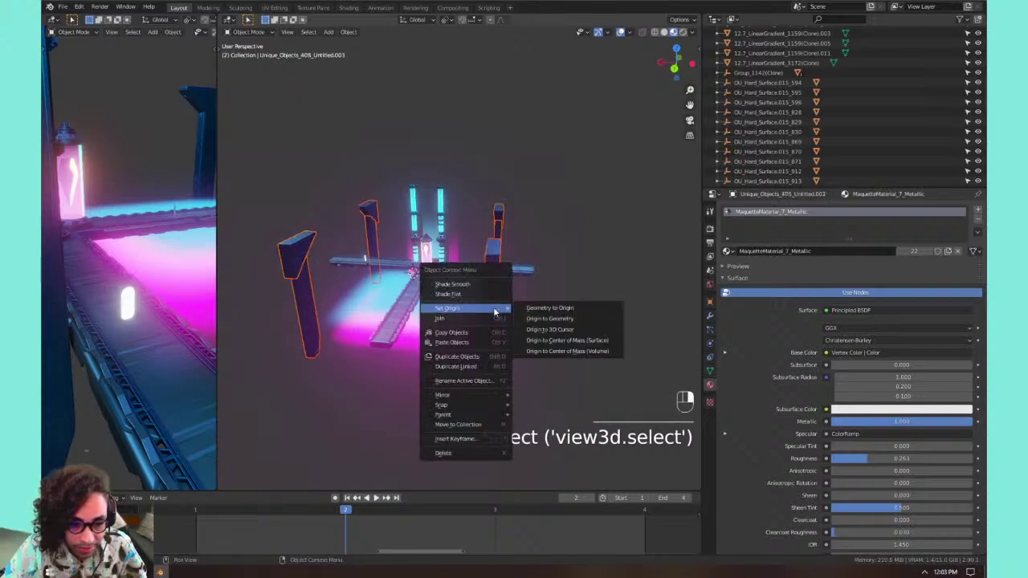
left_click(574, 351)
key("ctrl+z")
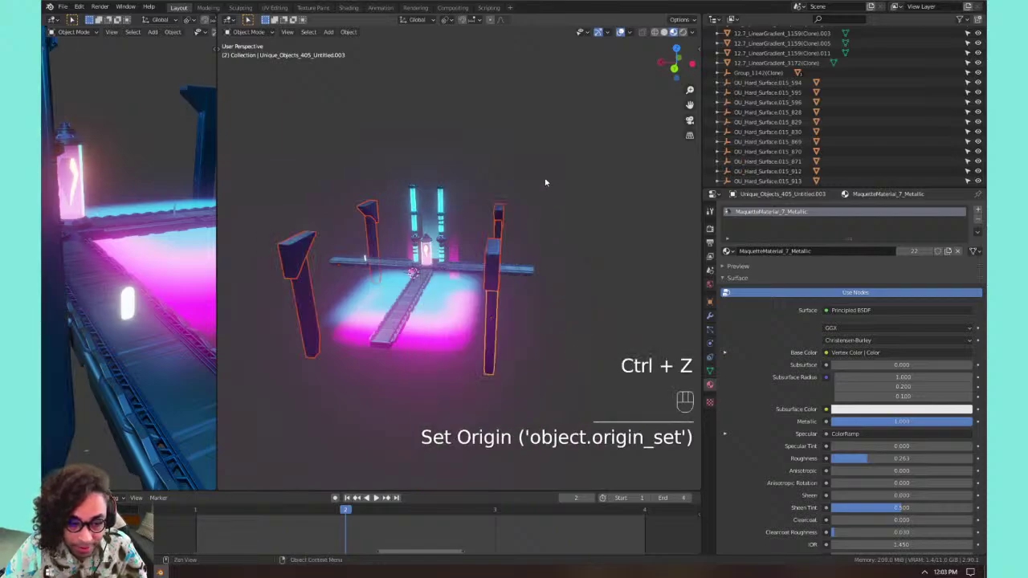
Try to set the origin of a single front pillar cap to its center of mass by volume, and undo it.
left_click(537, 209)
scroll(354, 224, "up", 5)
middle_click_drag(474, 241, 496, 217, "shift")
left_click(390, 251)
right_click(382, 273)
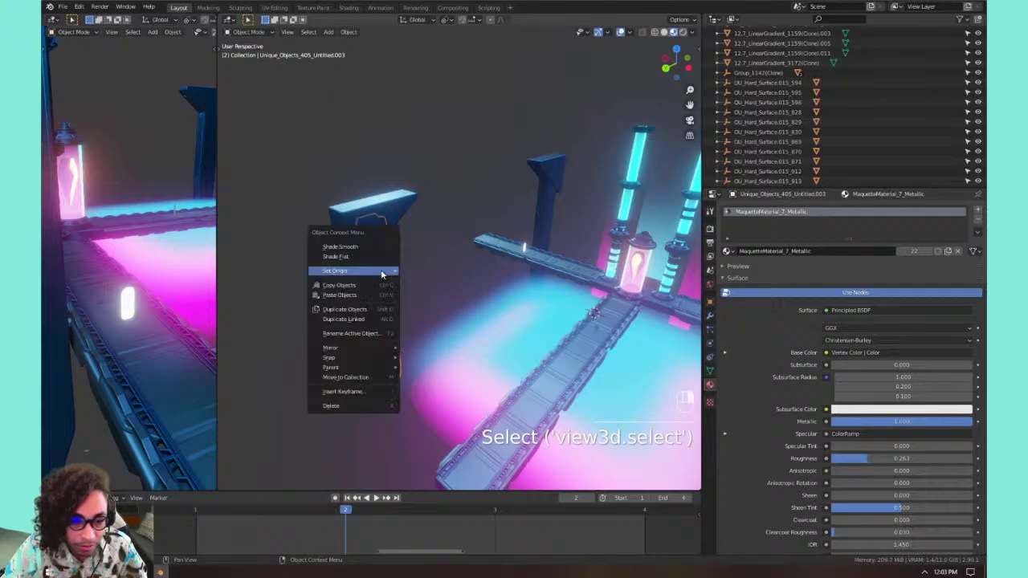
key("Escape")
left_click(386, 217)
right_click(365, 207)
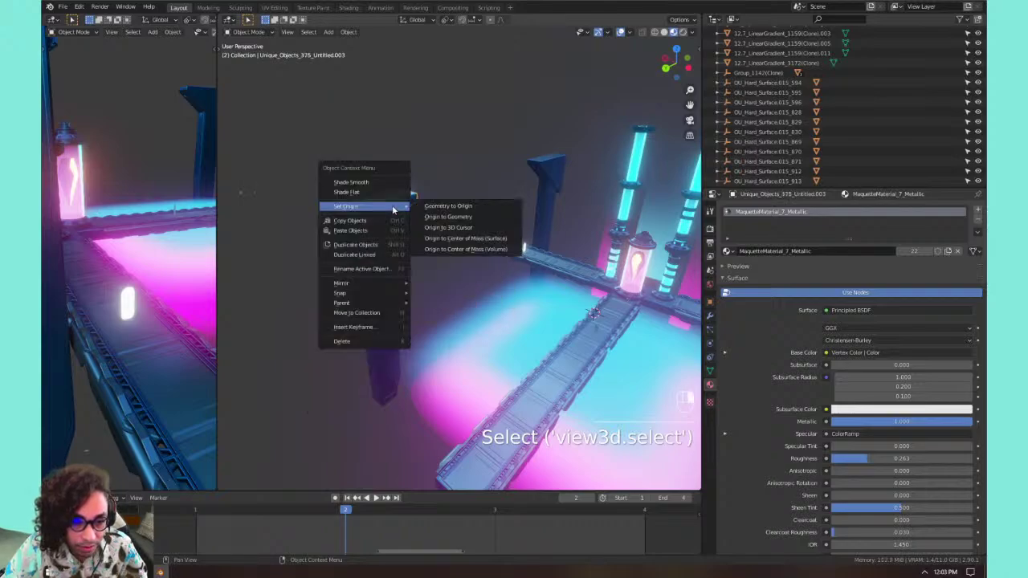
left_click(478, 249)
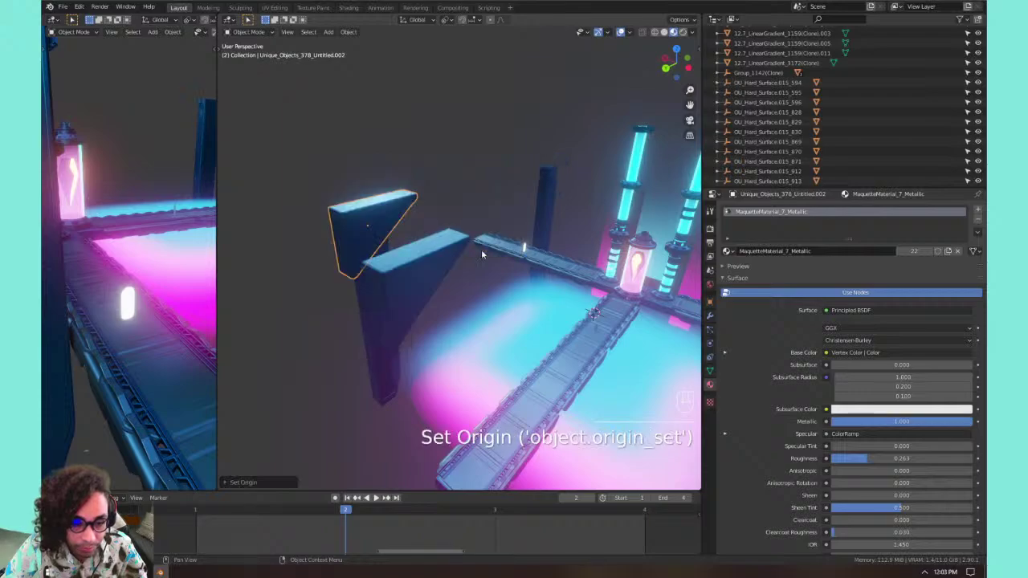
key("ctrl+z")
Locate the selected pillar cap in the Outliner and select its parent empty, Unique_Objects_1109.
mouse_move(481, 249)
middle_mouse_down("shift")
mouse_move(424, 261)
mouse_move(537, 233)
mouse_move(480, 229)
mouse_move(466, 218)
mouse_move(489, 246)
mouse_move(481, 249)
middle_mouse_up("shift")
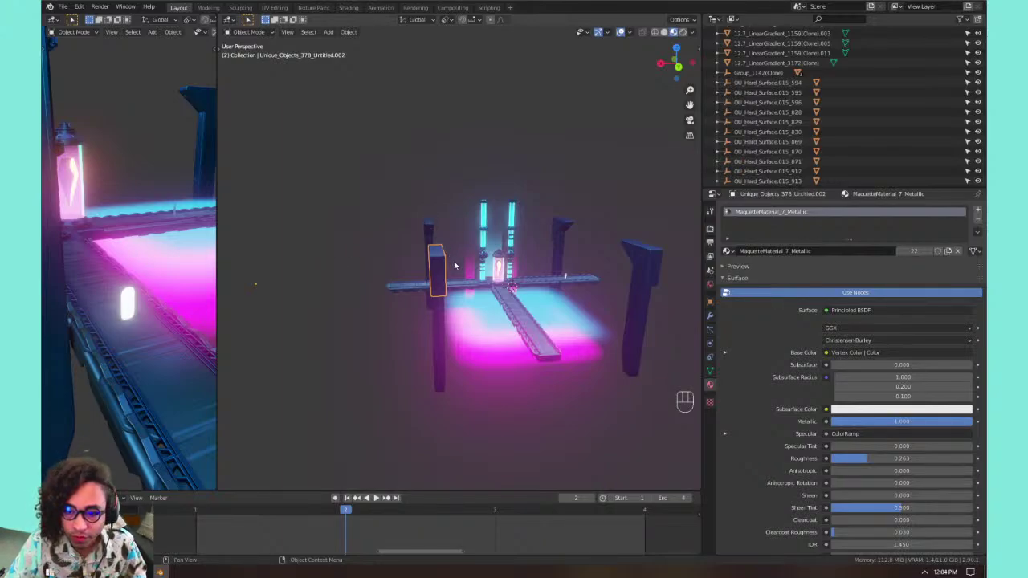
key("KP_Decimal")
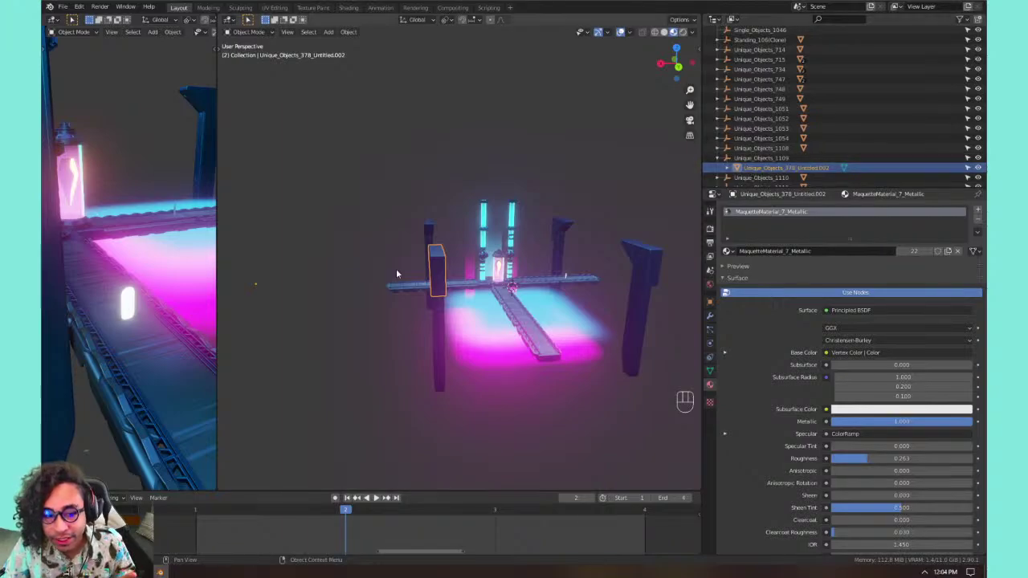
left_click(733, 160)
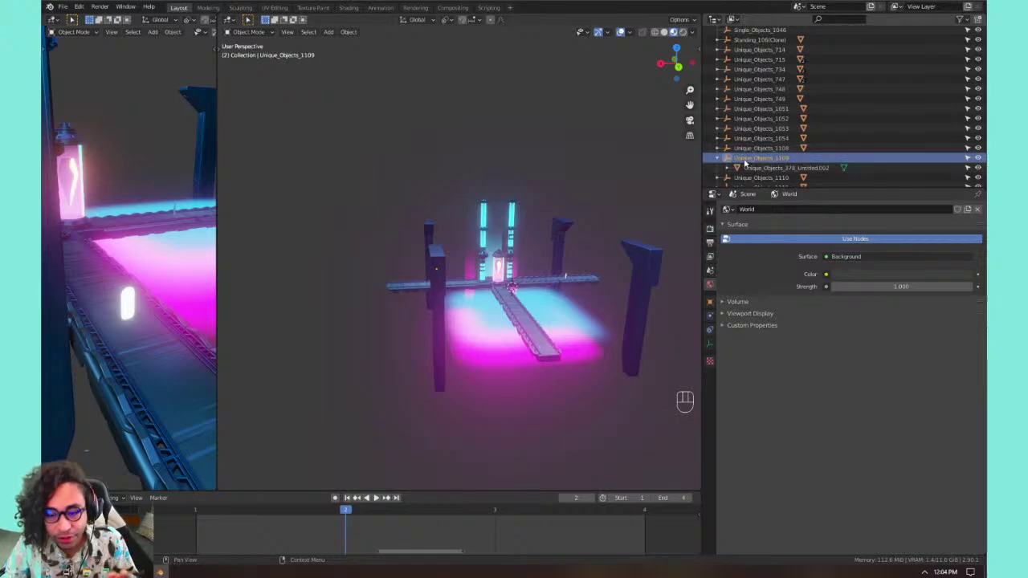
middle_click_drag(541, 206, 498, 225)
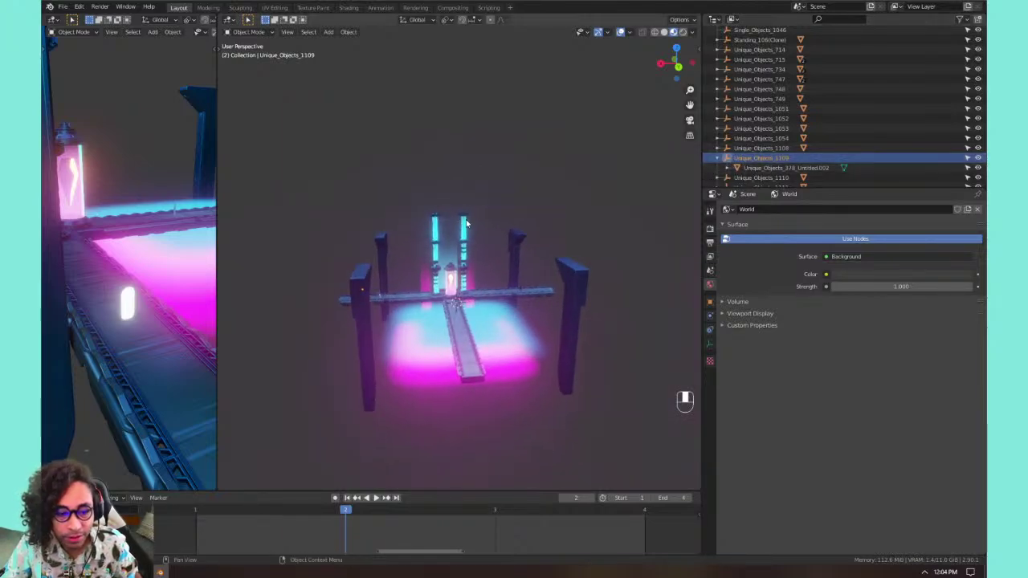
Clear the parents of the four pillar caps and three of the shafts, leaving out the back right shaft, while keeping their transformation.
left_click(374, 250)
left_click(380, 248, "shift")
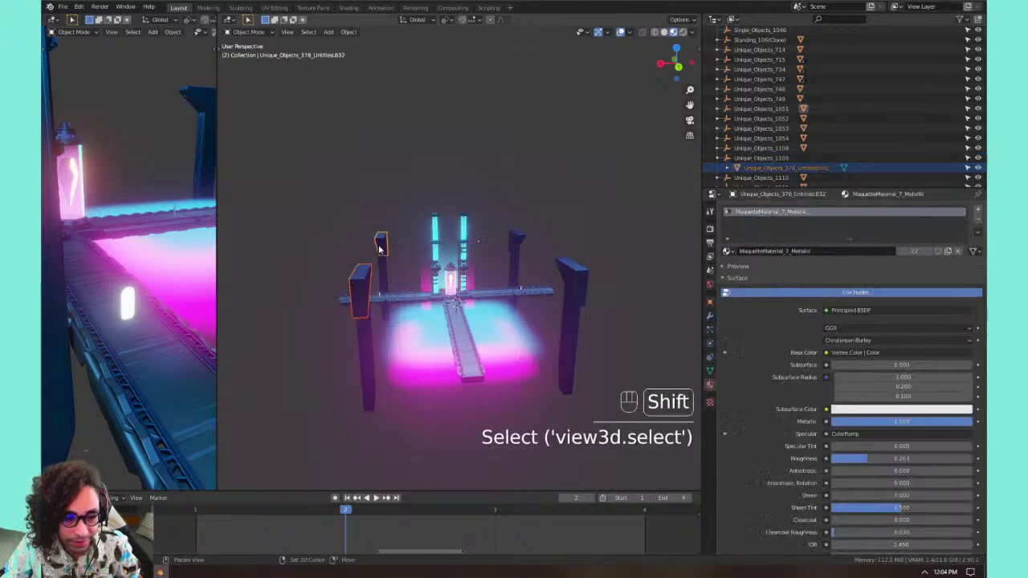
left_click(512, 236, "shift")
left_click(570, 281, "shift")
left_click(578, 332, "shift")
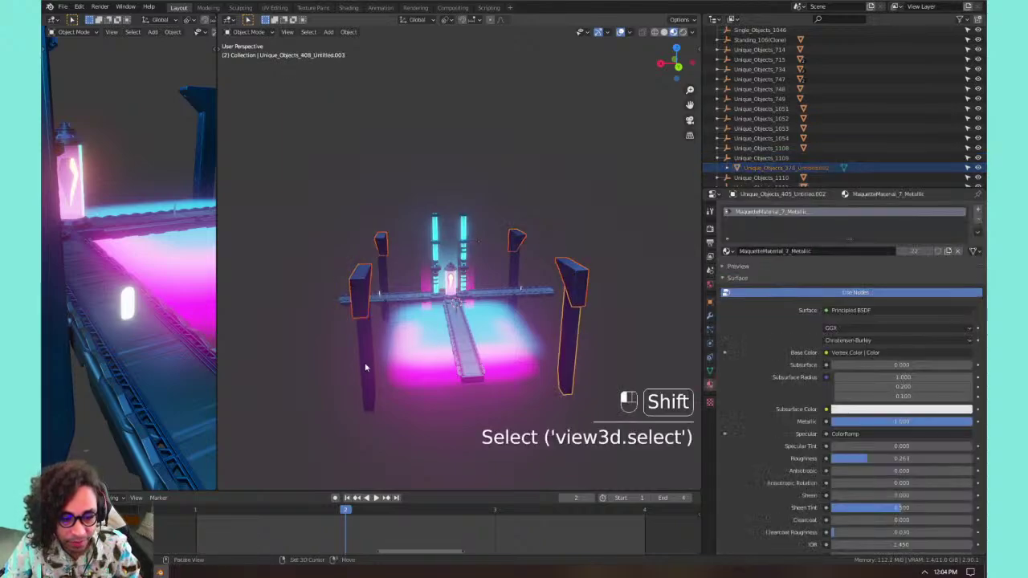
left_click(365, 367, "shift")
left_click(384, 280, "shift")
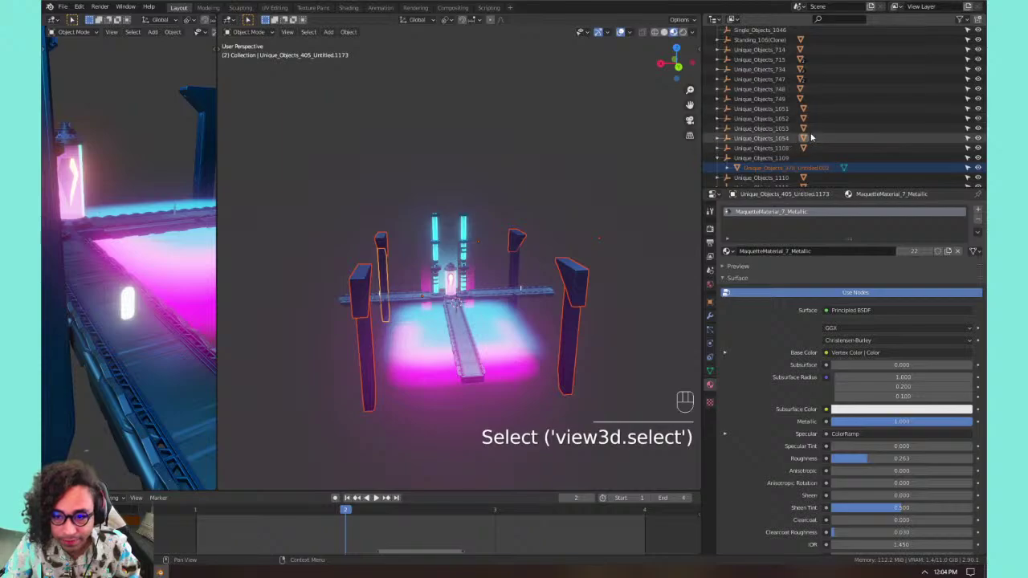
scroll(756, 141, "down", 1)
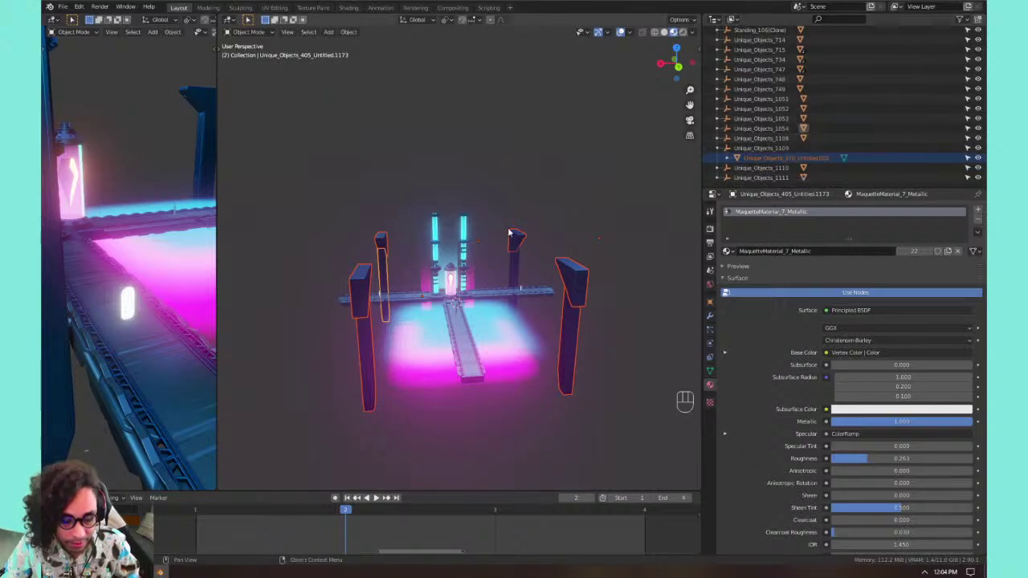
key("alt+p")
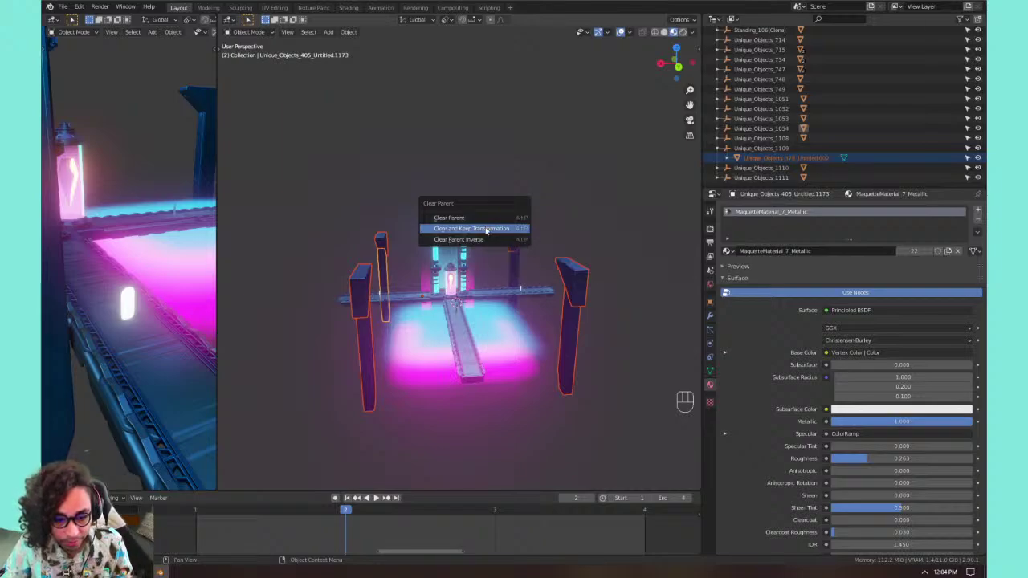
left_click(486, 230)
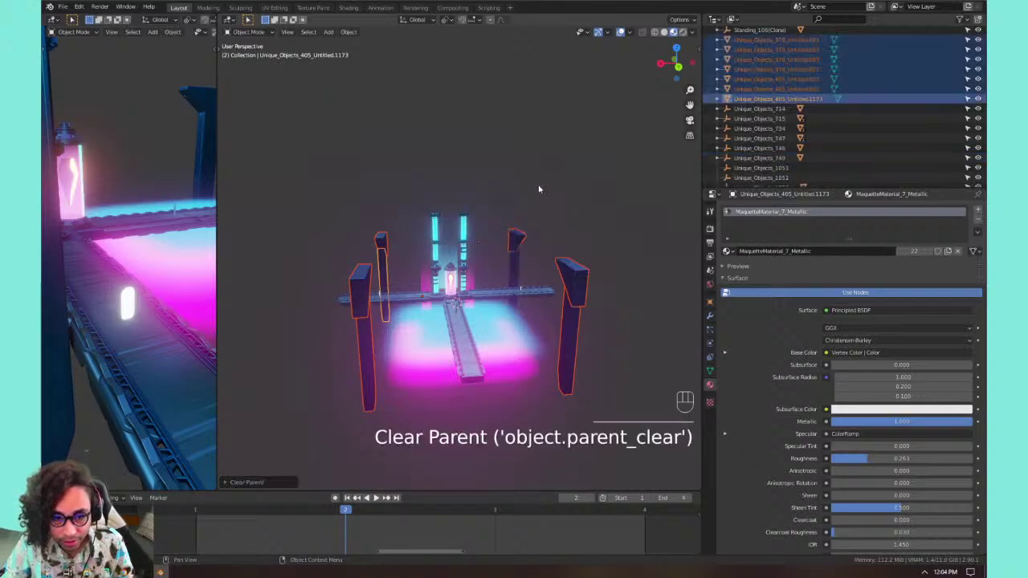
Try to set the origins of the unparented caps and shafts to their center of mass by volume, and undo it.
middle_click_drag(539, 189, 582, 193)
scroll(757, 113, "up", 4)
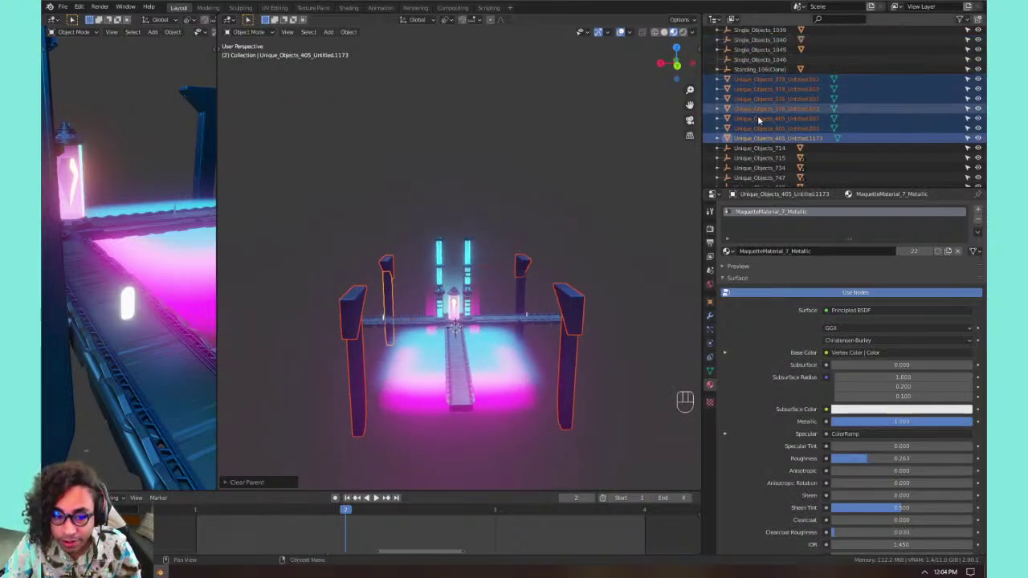
right_click(569, 322)
mouse_move(575, 314)
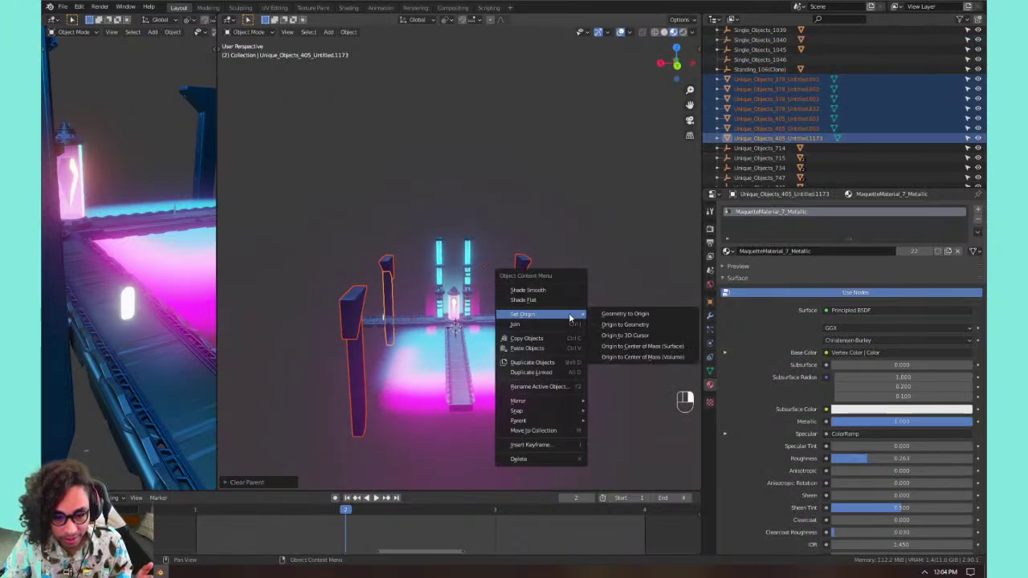
left_click(625, 357)
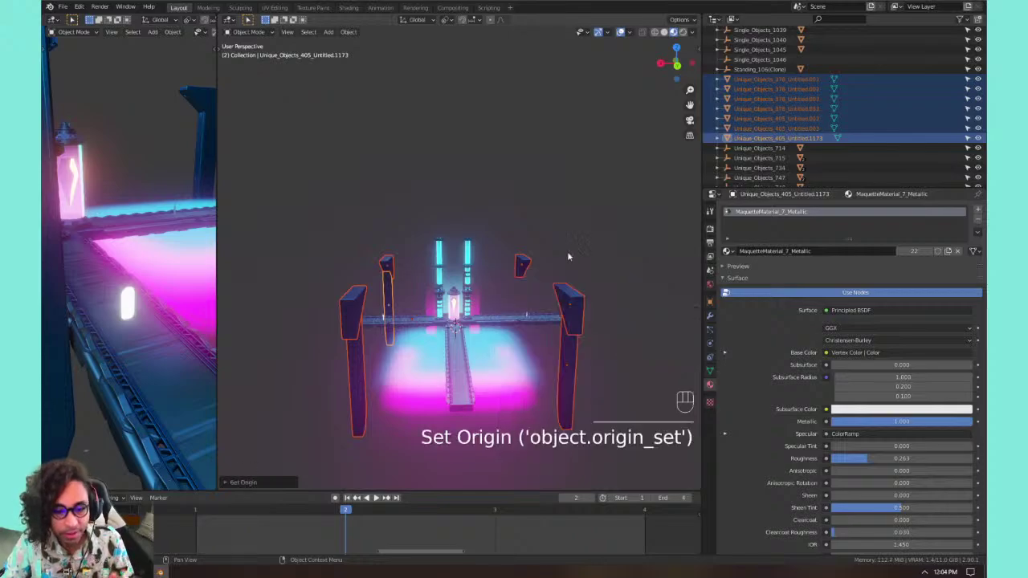
key("ctrl+z")
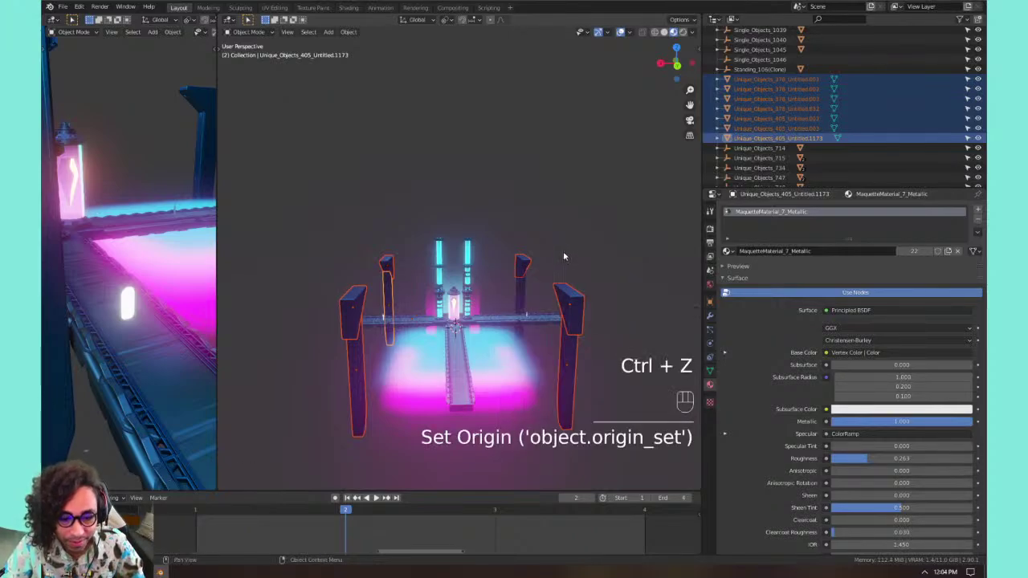
Clear the parent of the remaining back right pillar shaft while keeping its transformation.
left_click(519, 298)
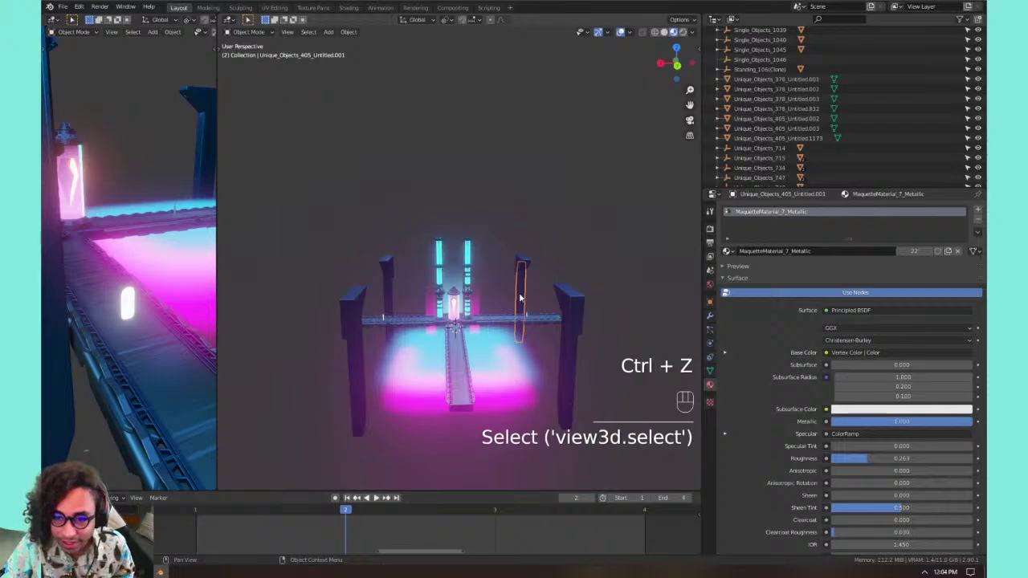
key("alt+p")
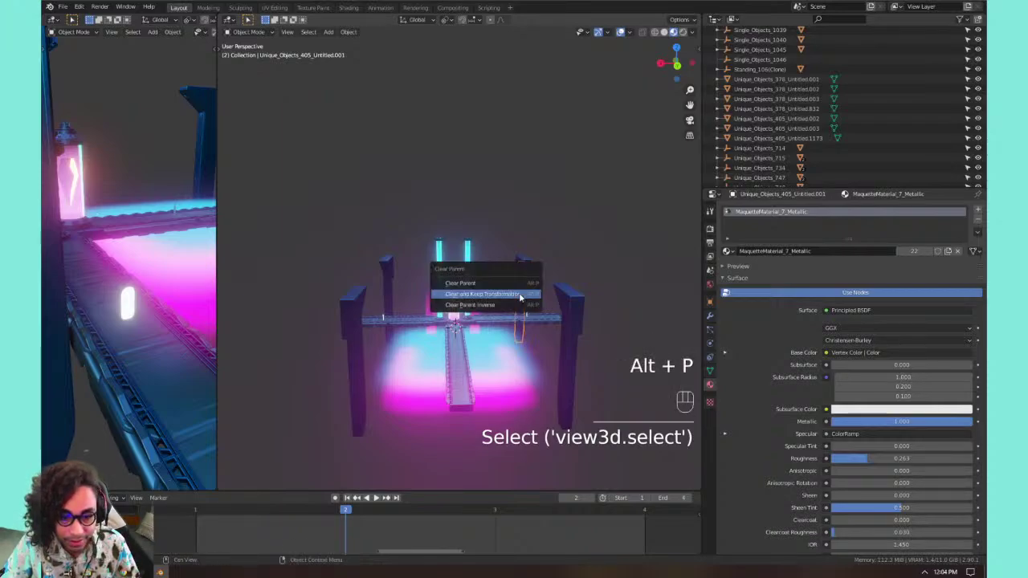
left_click(519, 299)
Set the origins of all eight unparented pillar caps and shafts to their center of mass by volume.
left_click(386, 277)
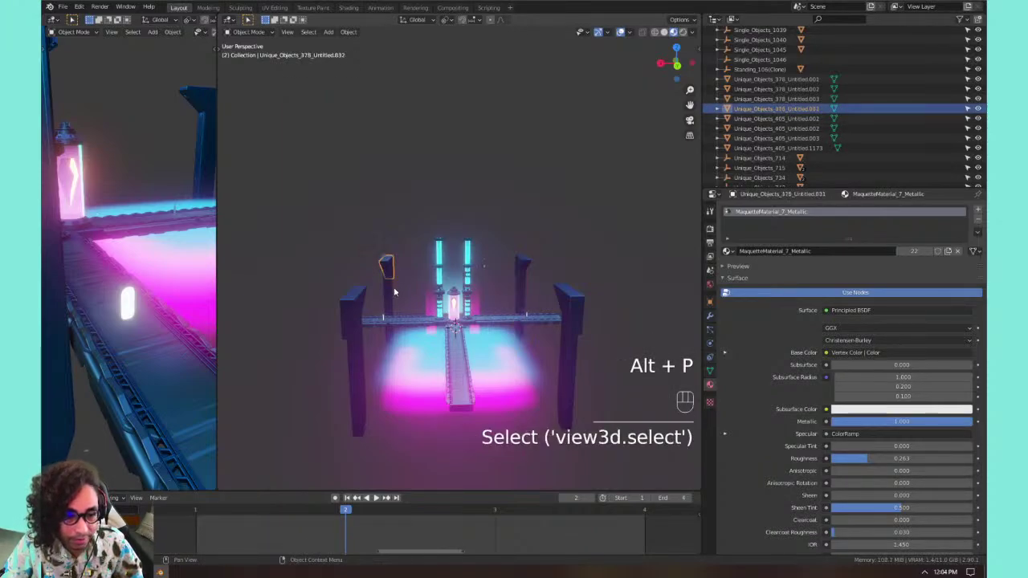
left_click(363, 377, "shift")
left_click(526, 281, "shift")
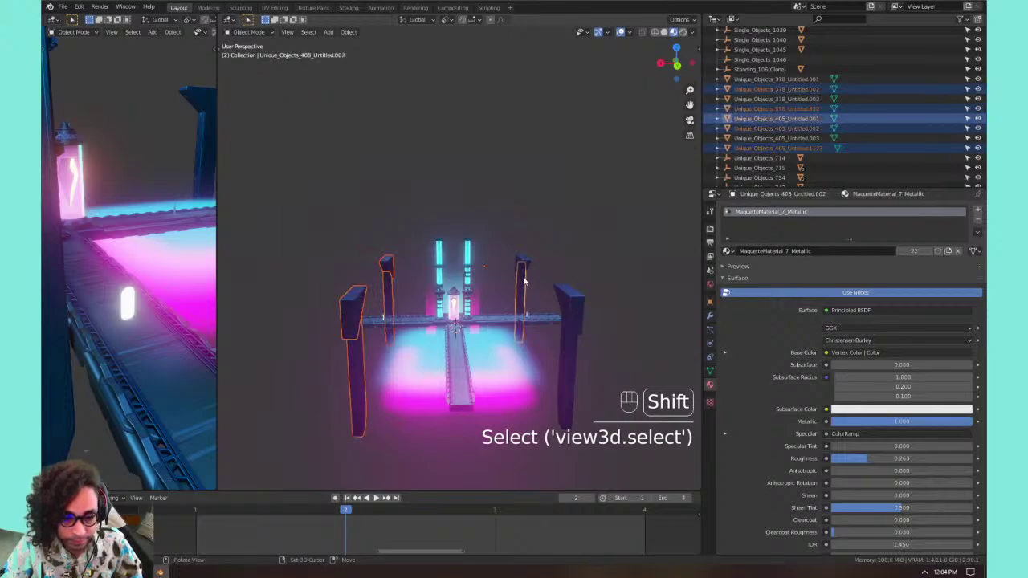
left_click(568, 332, "shift")
right_click(569, 332)
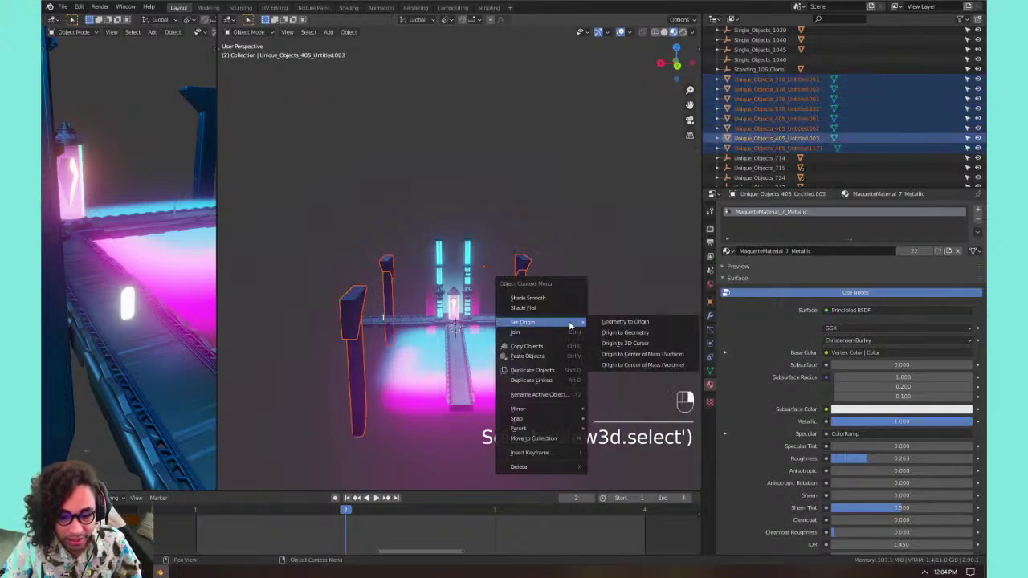
left_click(657, 366)
Check the reset origins by trial-rotating the front left pillar's cap and shaft, cancelling each rotation.
middle_click_drag(542, 233, 564, 263)
scroll(564, 263, "down", 1)
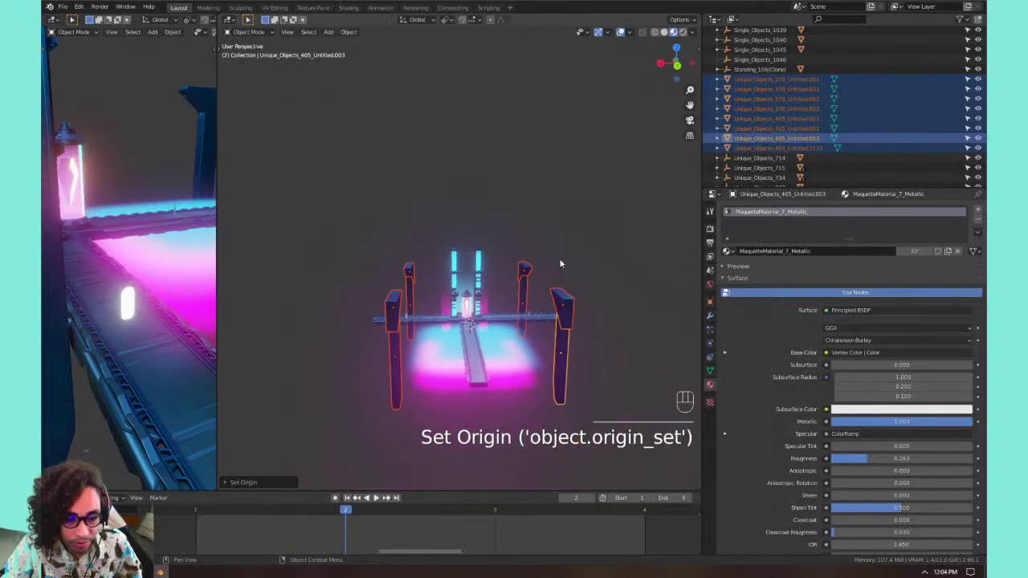
scroll(566, 266, "up", 3)
middle_click_drag(488, 313, 467, 238, "shift")
middle_click_drag(555, 233, 430, 246)
left_click(333, 249)
key("r")
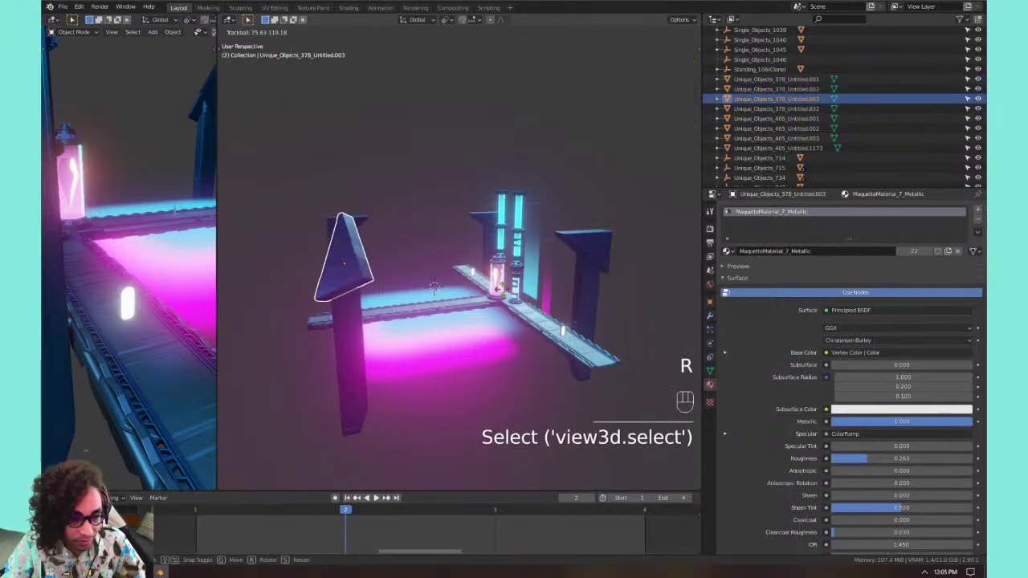
right_click(475, 244)
left_click(347, 336)
key("r")
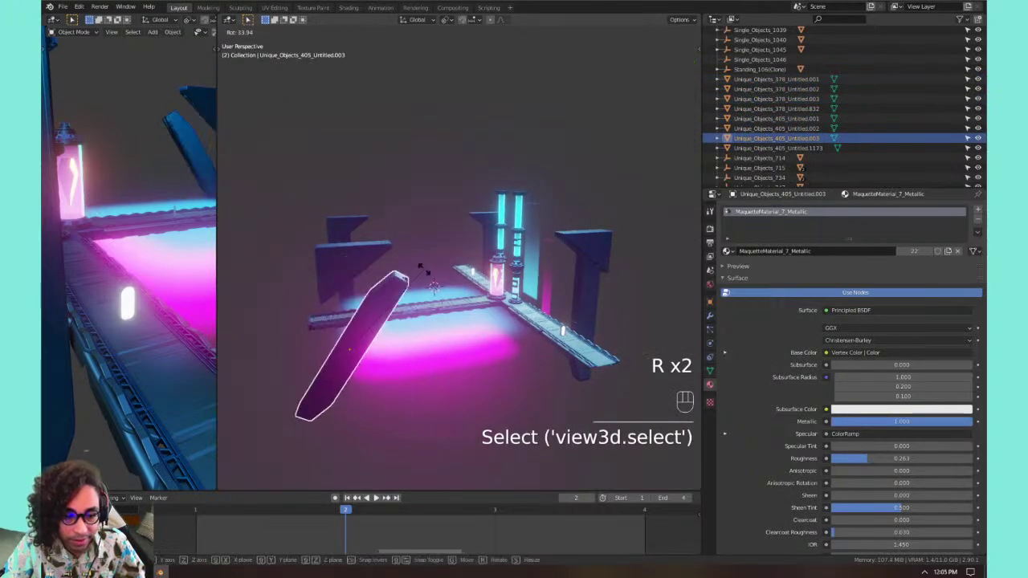
right_click(422, 270)
Examine Single_Objects_1033 and its child mesh alongside the neighbouring empties Single_Objects_1034 and 1035 that have no children.
scroll(777, 105, "up", 5)
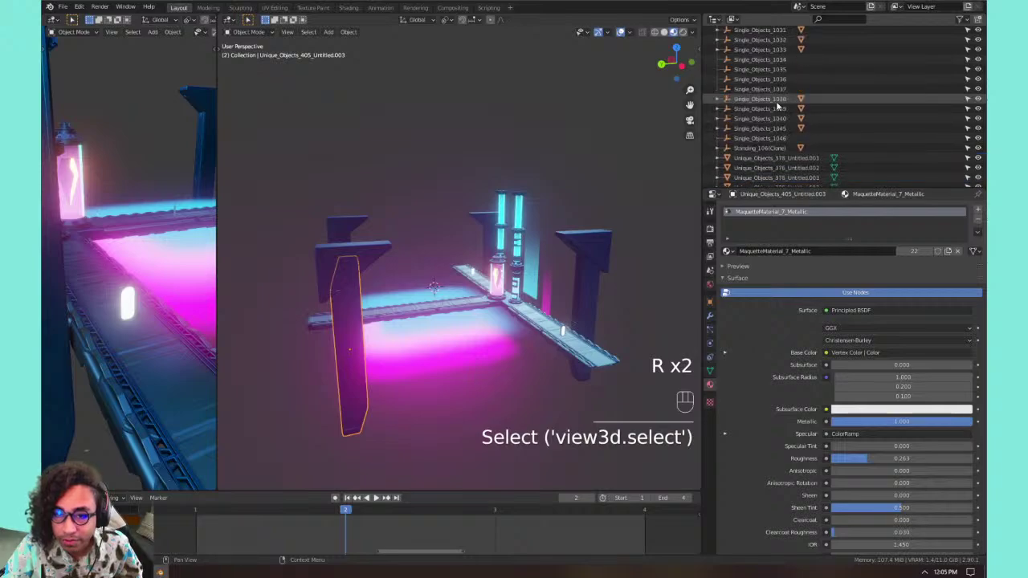
left_click(775, 79)
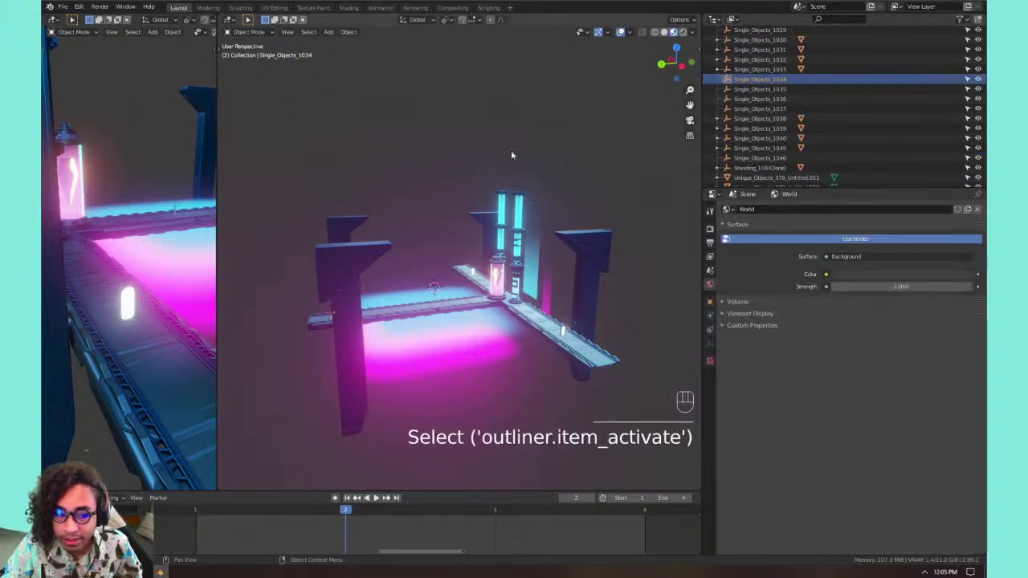
scroll(771, 117, "up", 1)
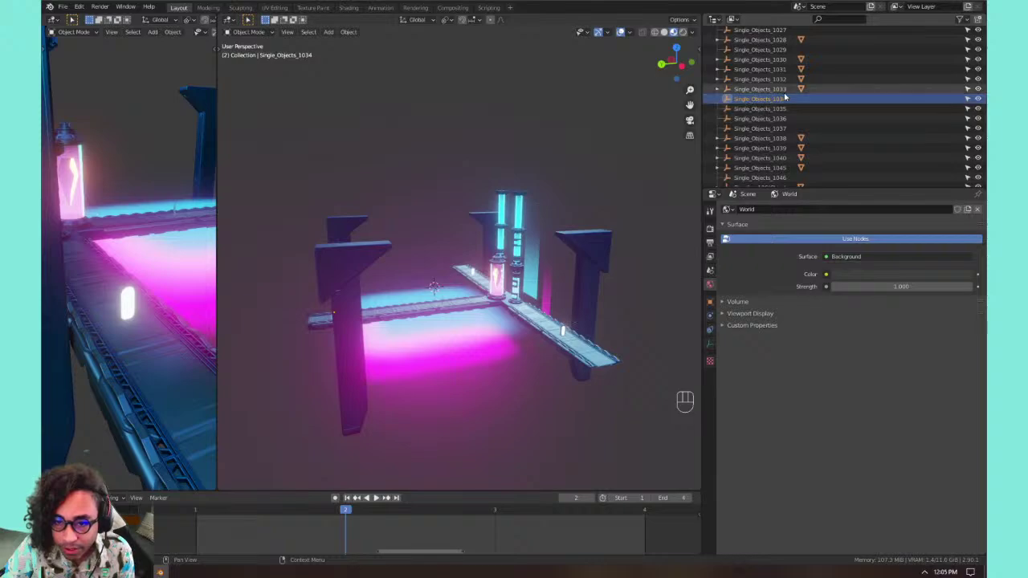
left_click(767, 90)
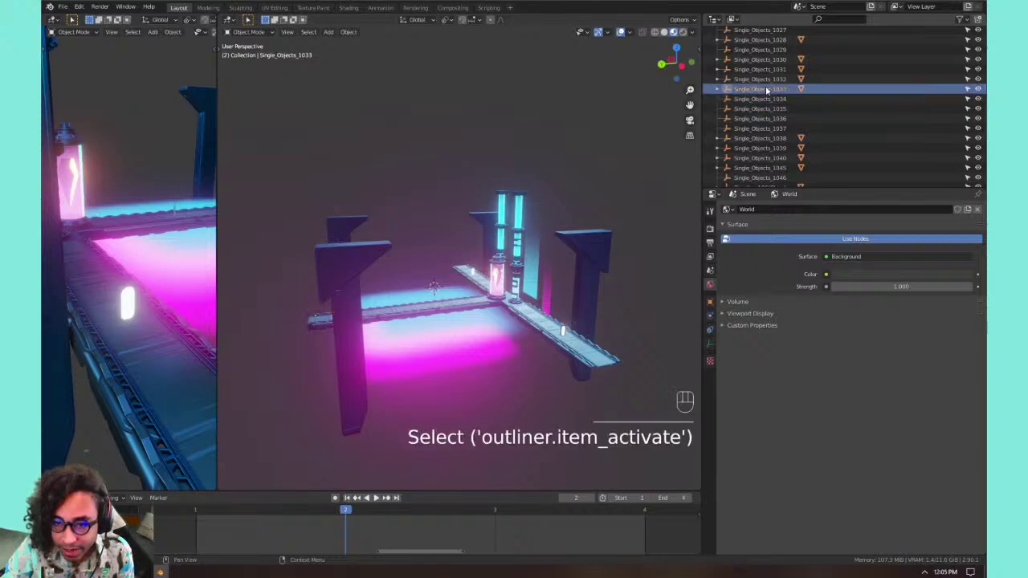
left_click(718, 89)
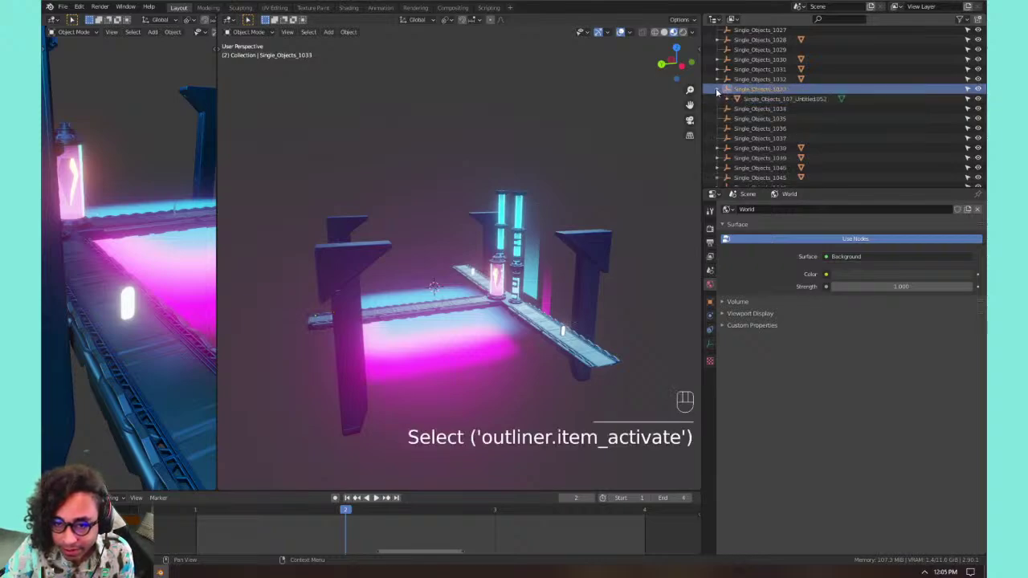
left_click(754, 98)
left_click(727, 90)
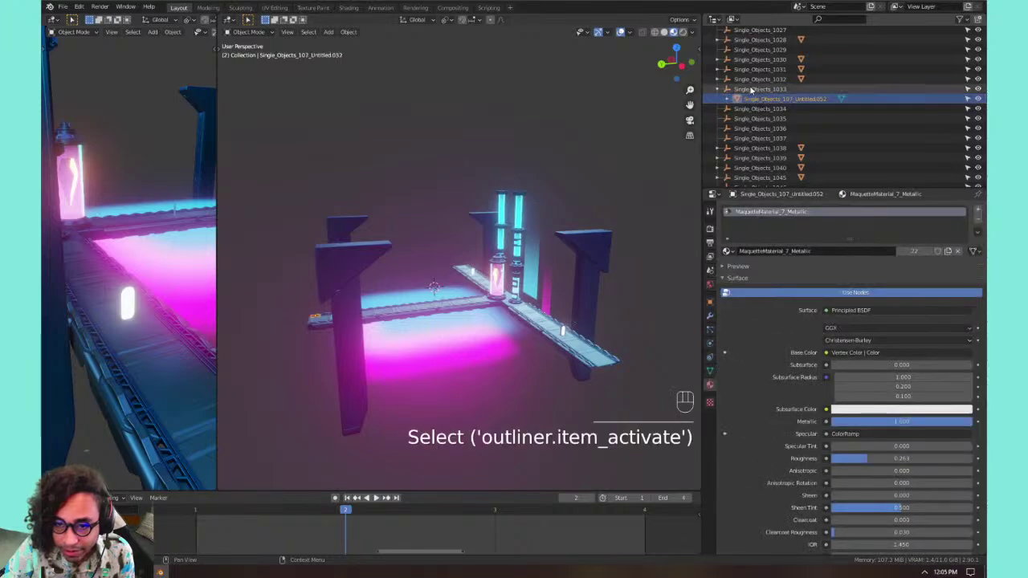
left_click(718, 89)
left_click(759, 99)
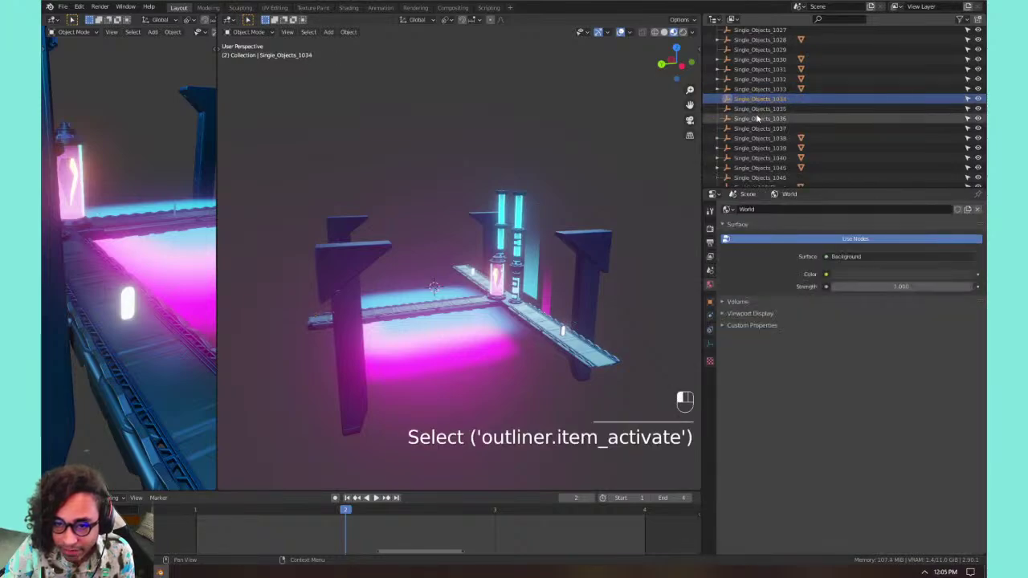
left_click(760, 107)
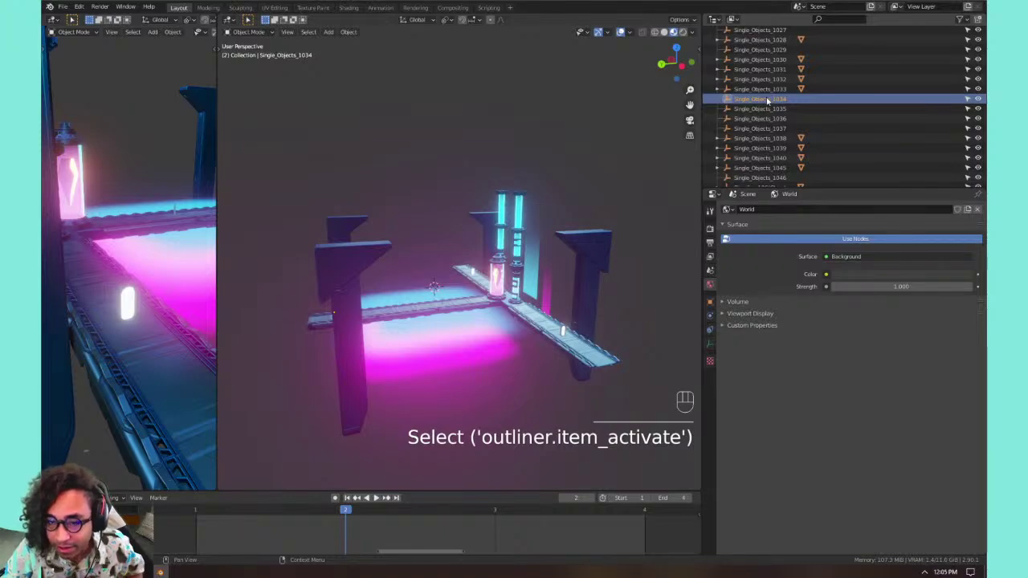
Delete the four childless empties Single_Objects_1034 through Single_Objects_1037.
left_click(767, 99)
left_click(770, 128, "shift")
right_click(770, 119)
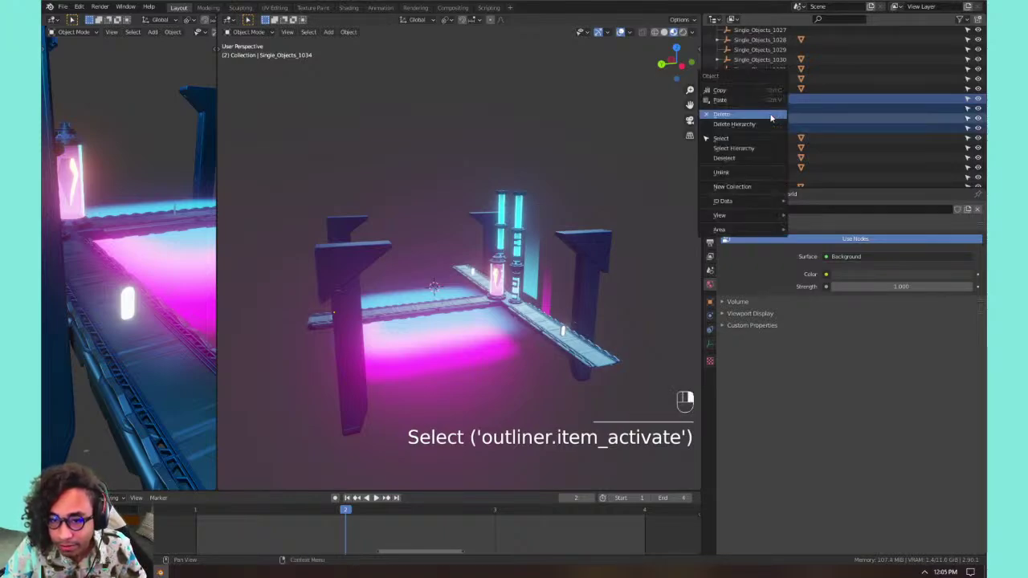
left_click(770, 115)
Delete the childless empties Single_Objects_1046 and Single_Objects_1029.
left_click(774, 137)
right_click(774, 139)
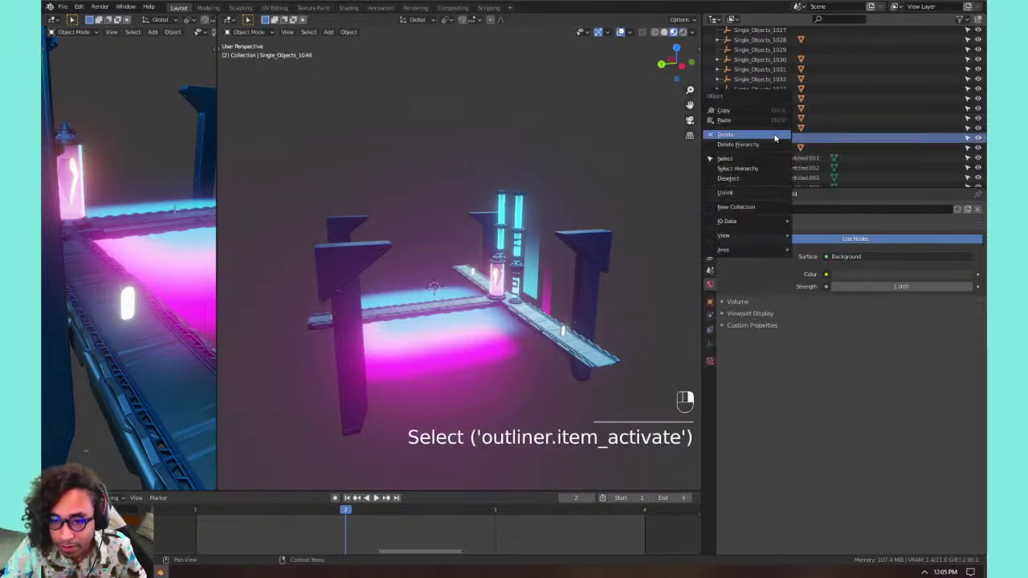
left_click(775, 135)
left_click(776, 119)
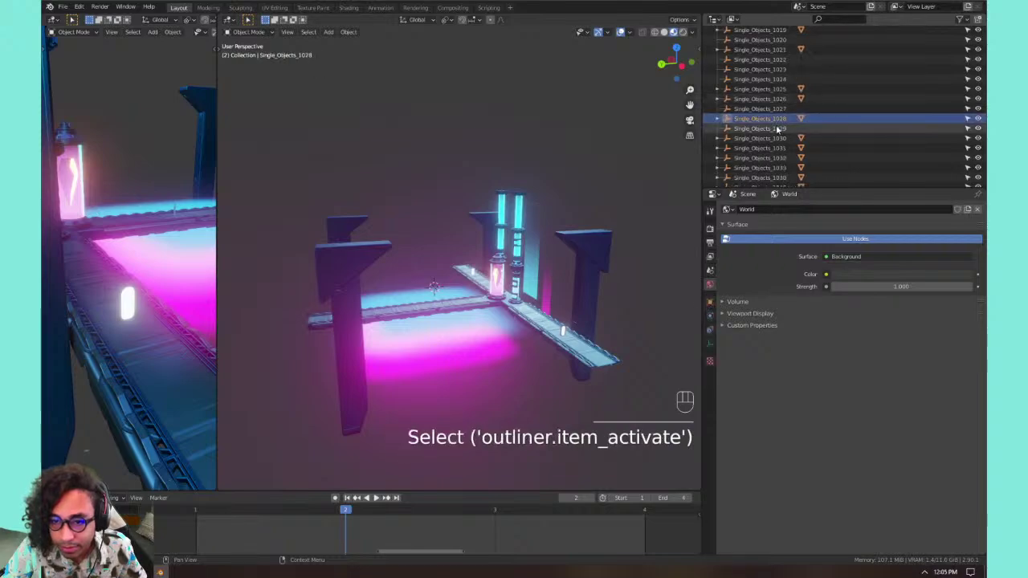
right_click(776, 126)
left_click(775, 124)
Delete the three childless empties Single_Objects_1022 through Single_Objects_1024.
left_click(782, 97)
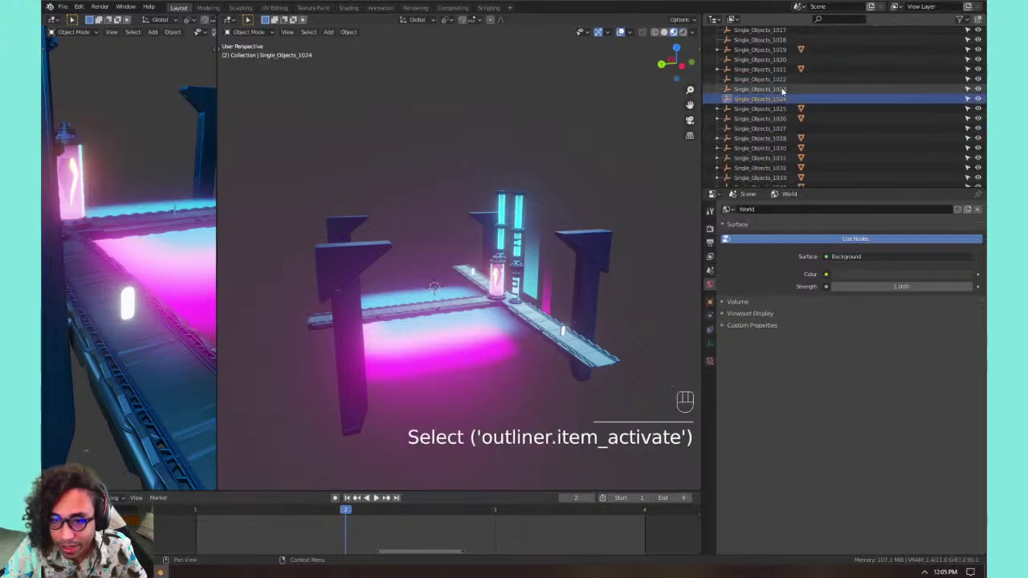
left_click(777, 83, "shift")
right_click(776, 83)
left_click(777, 80)
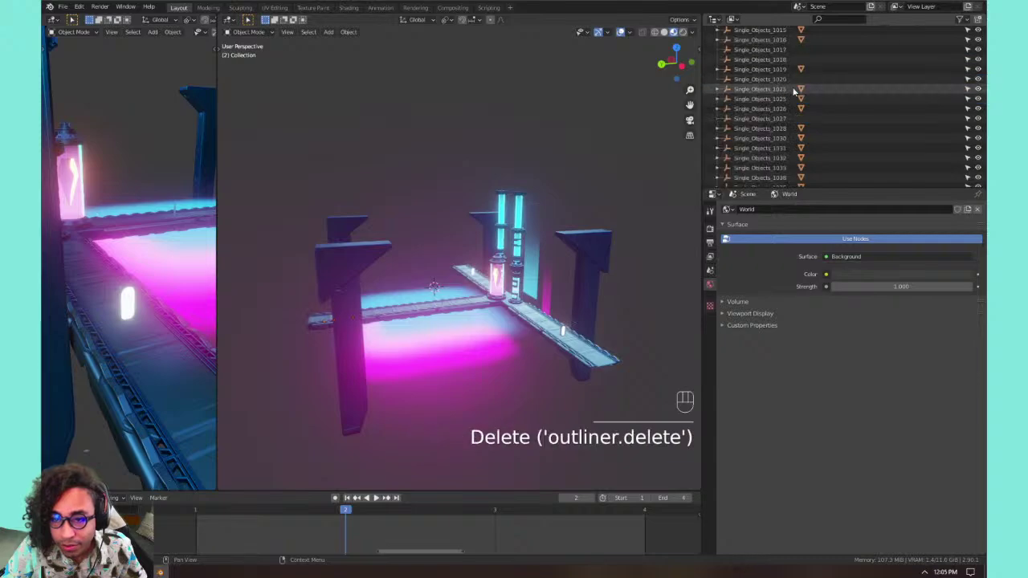
key("ctrl+z")
right_click(782, 97)
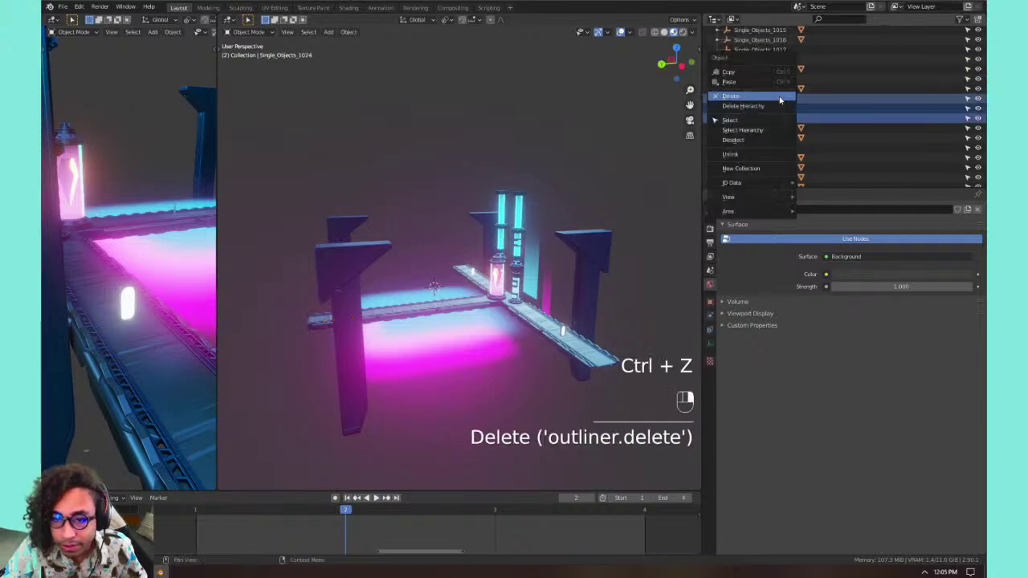
left_click(778, 98)
Delete the childless empties Single_Objects_1027 and Single_Objects_1020.
left_click(777, 118)
right_click(776, 120)
left_click(777, 118)
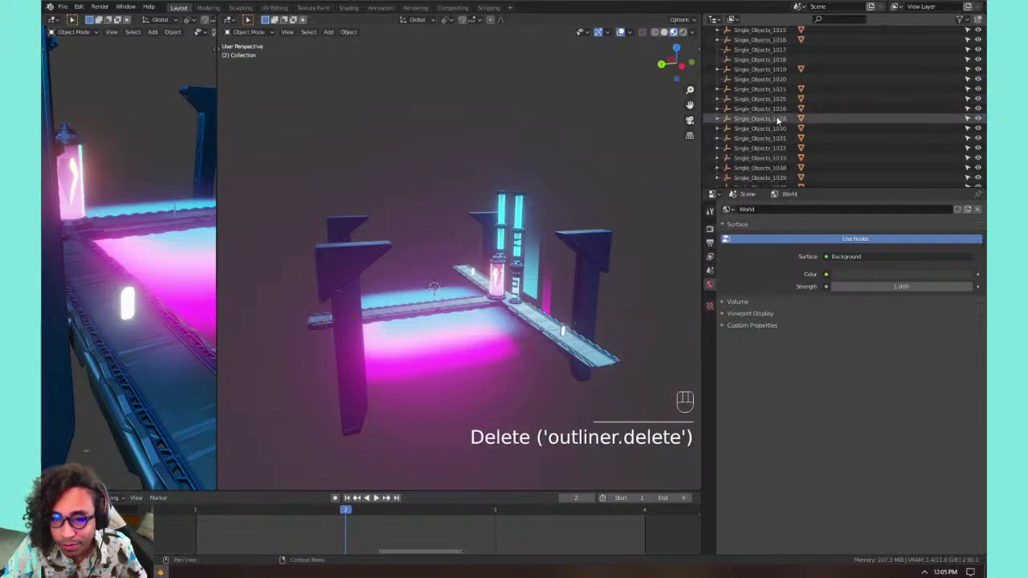
left_click(771, 119)
right_click(769, 122)
left_click(768, 122)
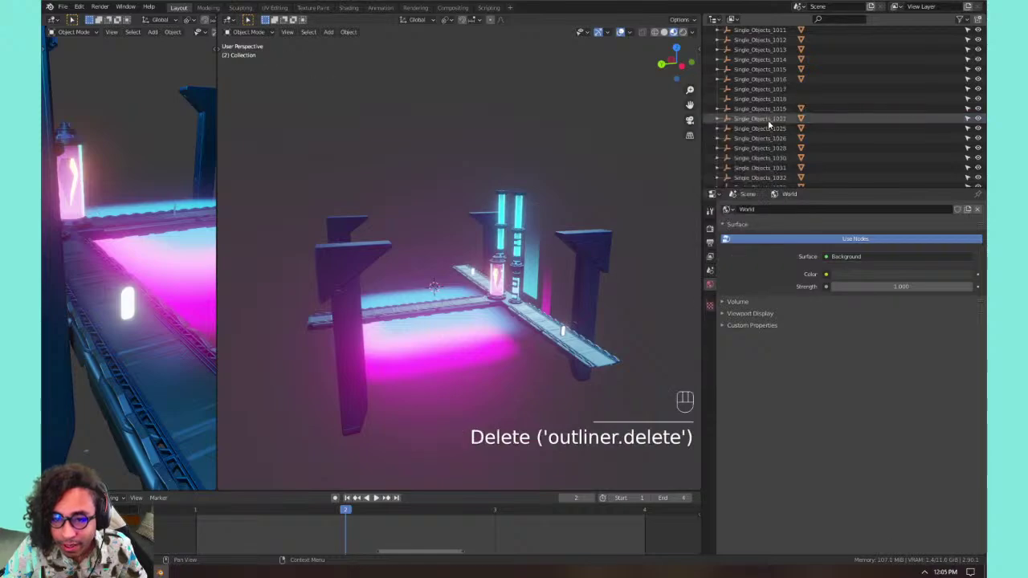
Delete the childless empties Single_Objects_1017 and 1018, as well as Single_Objects_1005 and 1007.
left_click(758, 94, "shift")
right_click(763, 95)
left_click(763, 95)
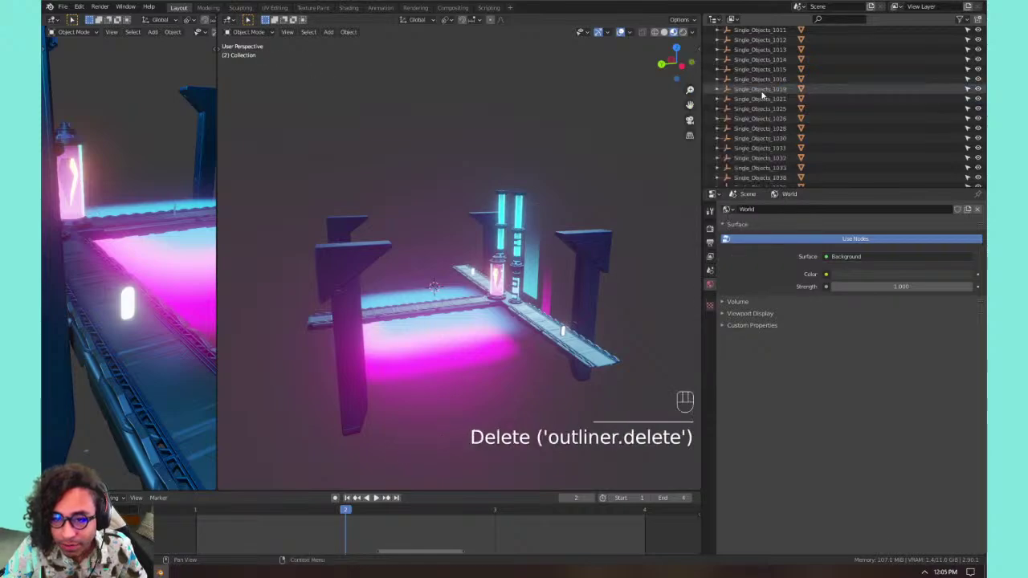
left_click(770, 109)
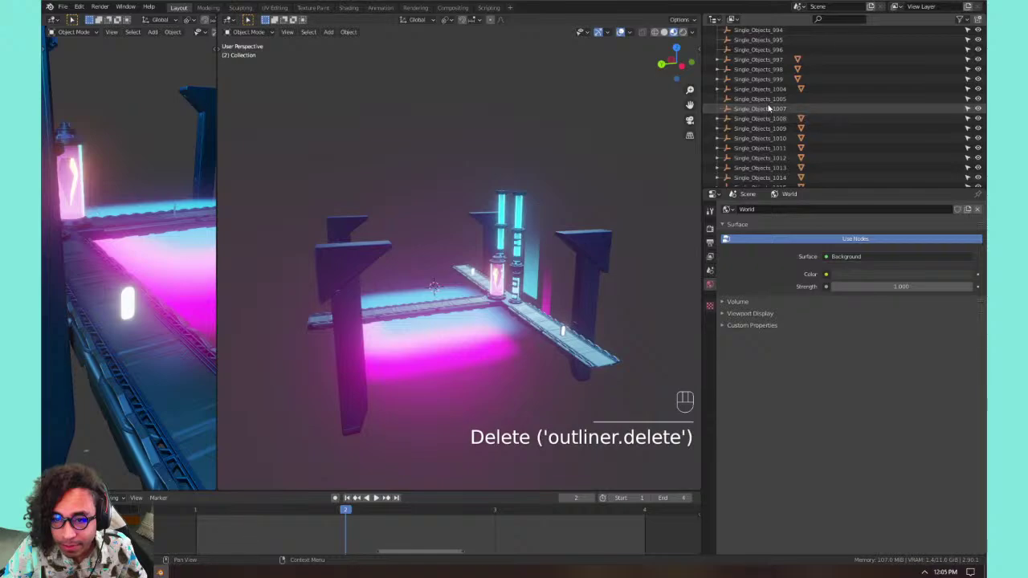
left_click(769, 98, "shift")
right_click(771, 102)
left_click(771, 101)
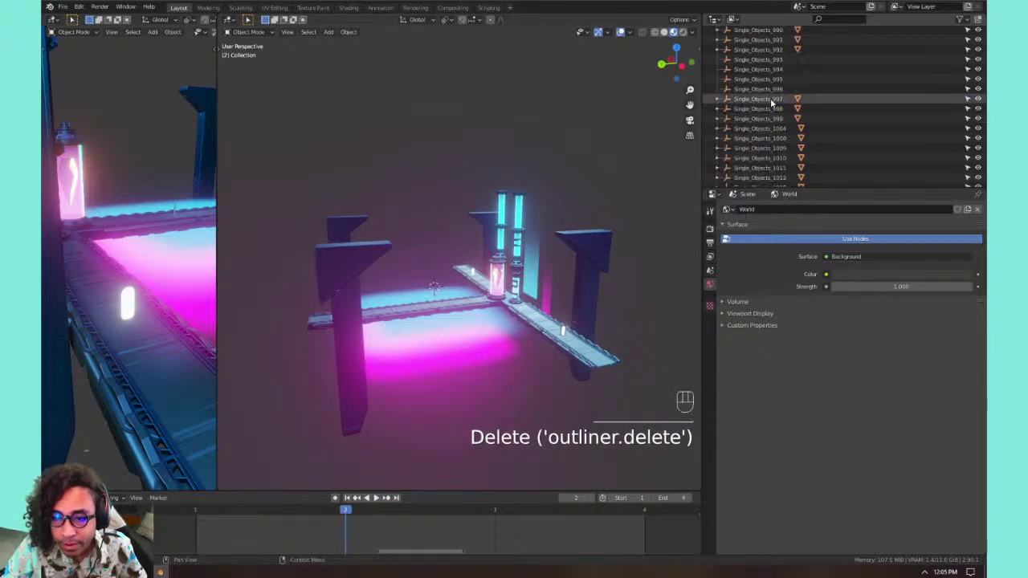
Delete the four childless empties Single_Objects_993 through Single_Objects_996.
left_click(773, 89)
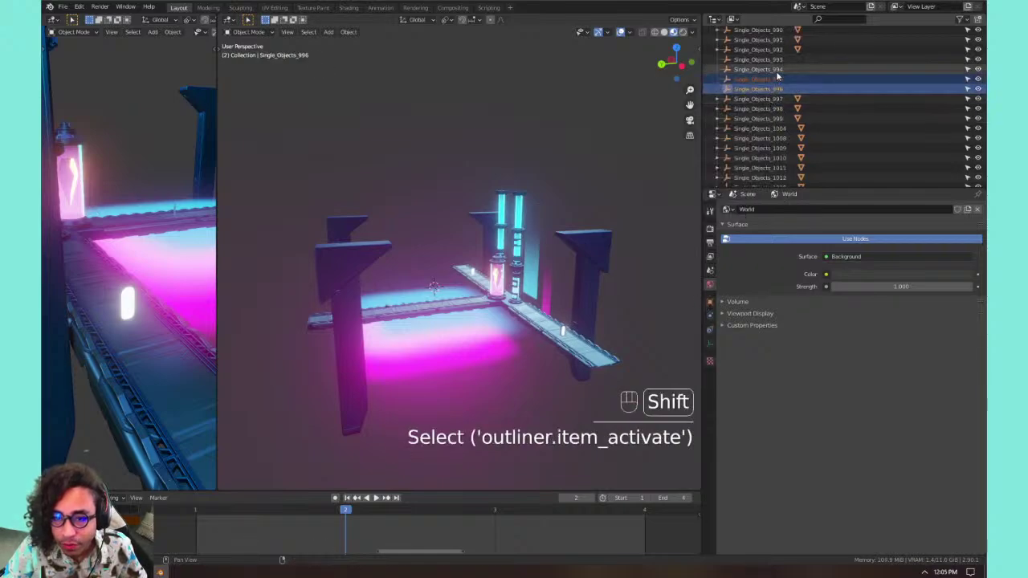
left_click(778, 43, "shift")
left_click(778, 77)
left_click(771, 59, "shift")
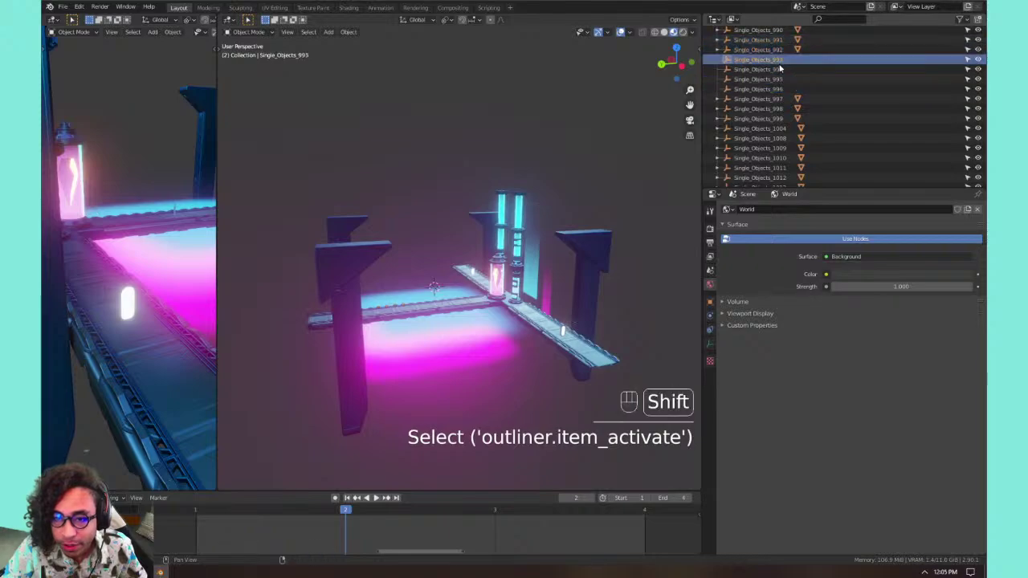
right_click(782, 85)
left_click(779, 81)
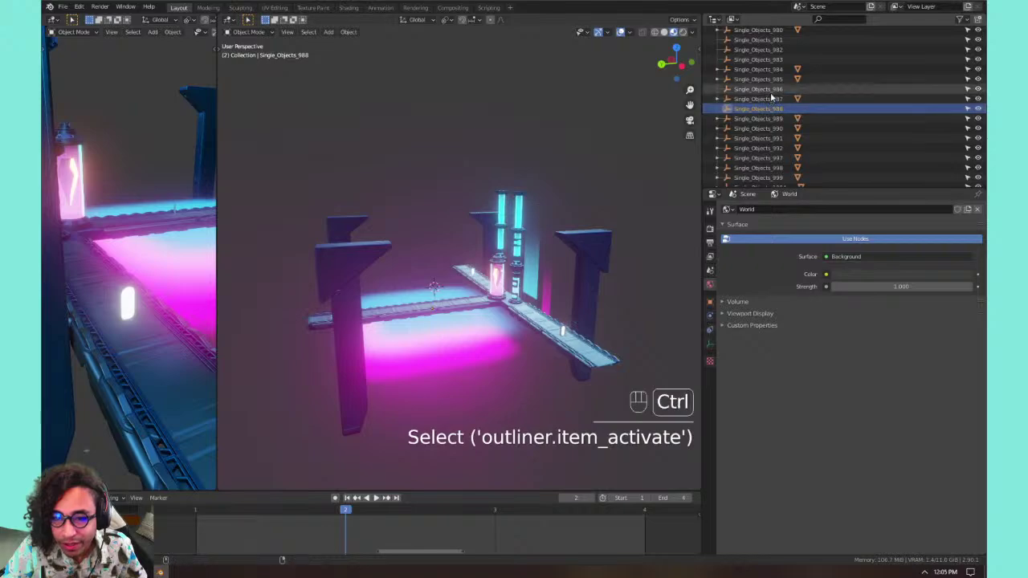
Delete the childless empties Single_Objects_981, 982, 983, 986 and 988 together.
left_click(759, 89, "ctrl")
left_click(764, 59, "ctrl")
left_click(769, 50, "ctrl")
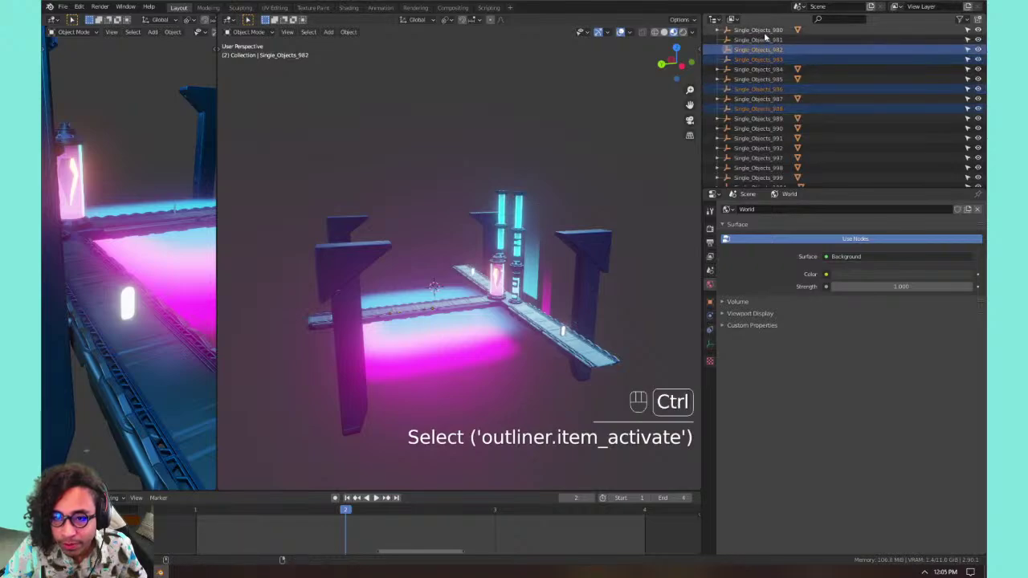
left_click(770, 41, "ctrl")
right_click(769, 40)
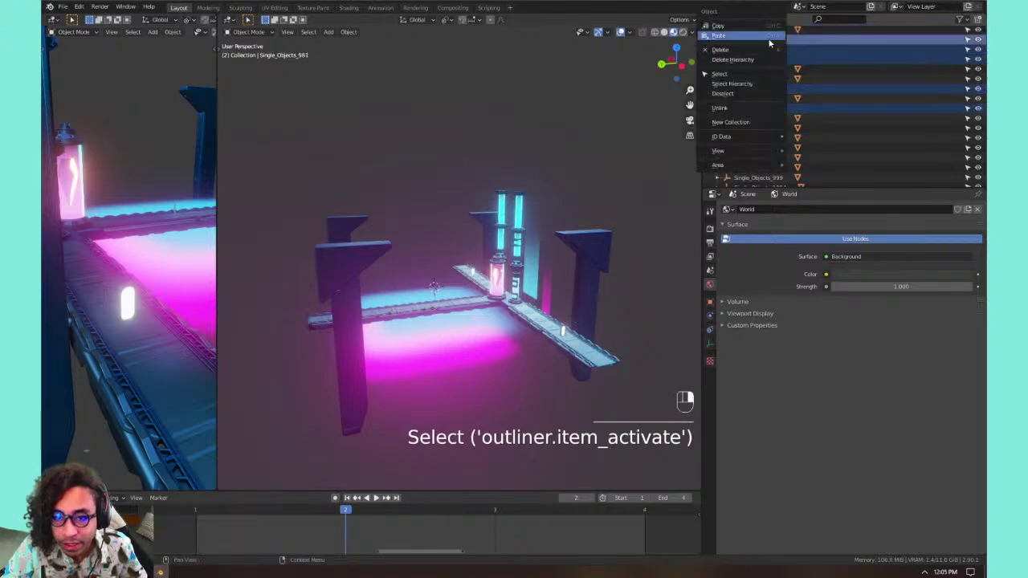
left_click(779, 63)
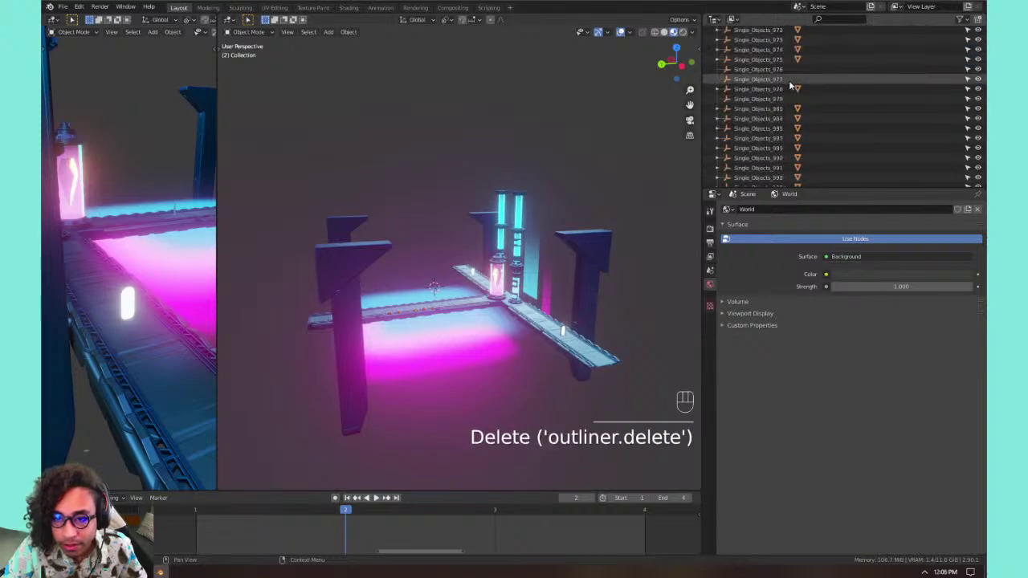
Delete the childless empties Single_Objects_976, 977 and 979 together.
scroll(775, 76, "up", 4)
left_click(771, 98, "ctrl")
left_click(772, 80, "ctrl")
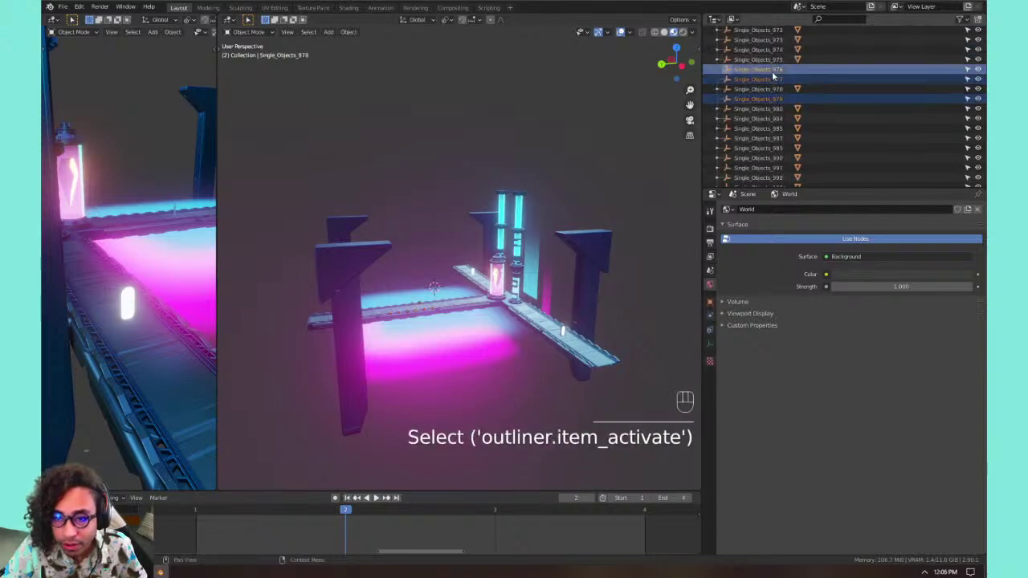
right_click(772, 70)
left_click(778, 77)
Delete the two childless empties listed between Single_Objects_957 and Single_Objects_967.
scroll(792, 94, "up", 2)
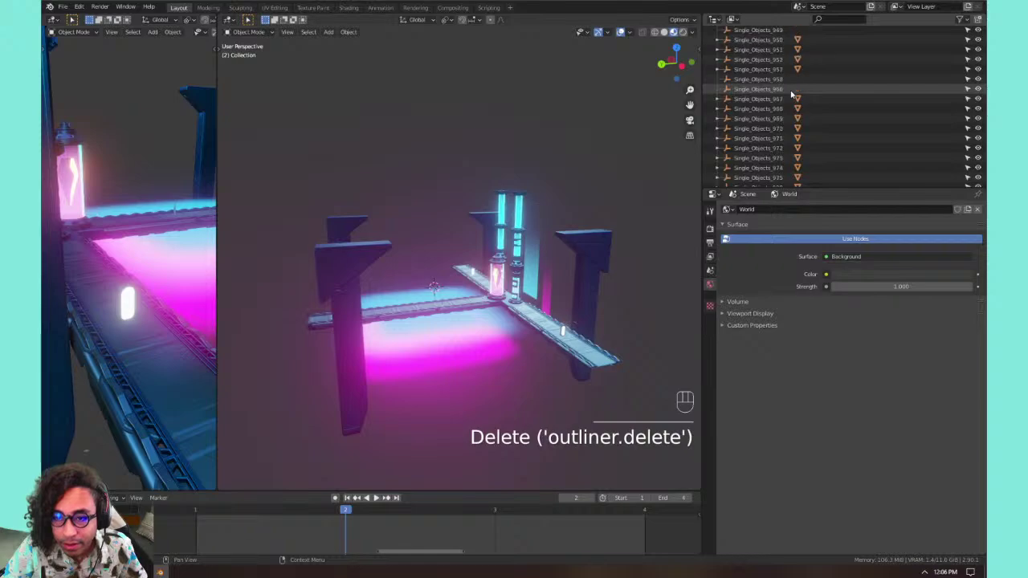
left_click(764, 87, "ctrl")
left_click(764, 82, "ctrl")
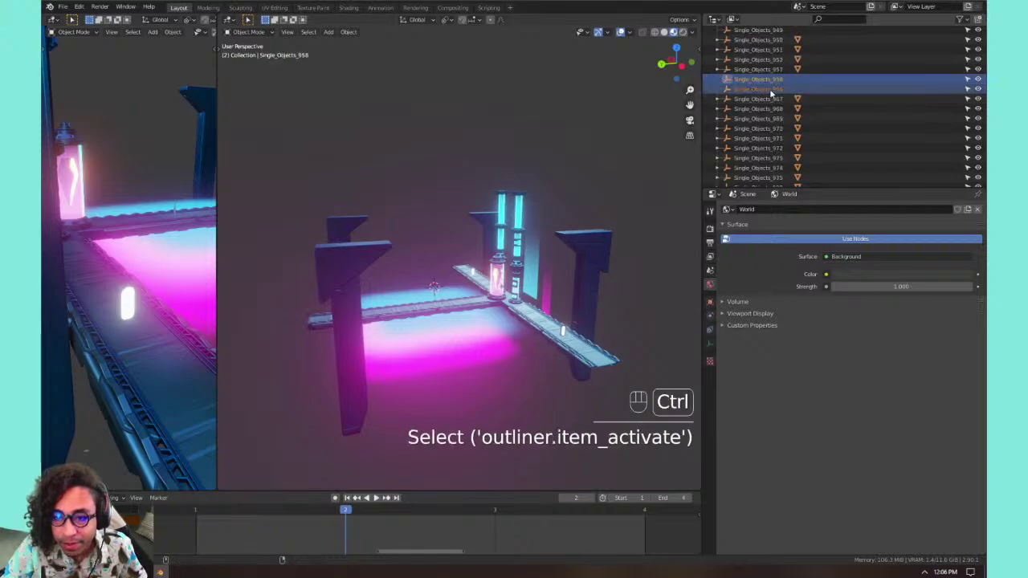
right_click(764, 82)
left_click(771, 88)
Delete the four childless empties Single_Objects_946 through Single_Objects_949.
scroll(771, 90, "up", 1)
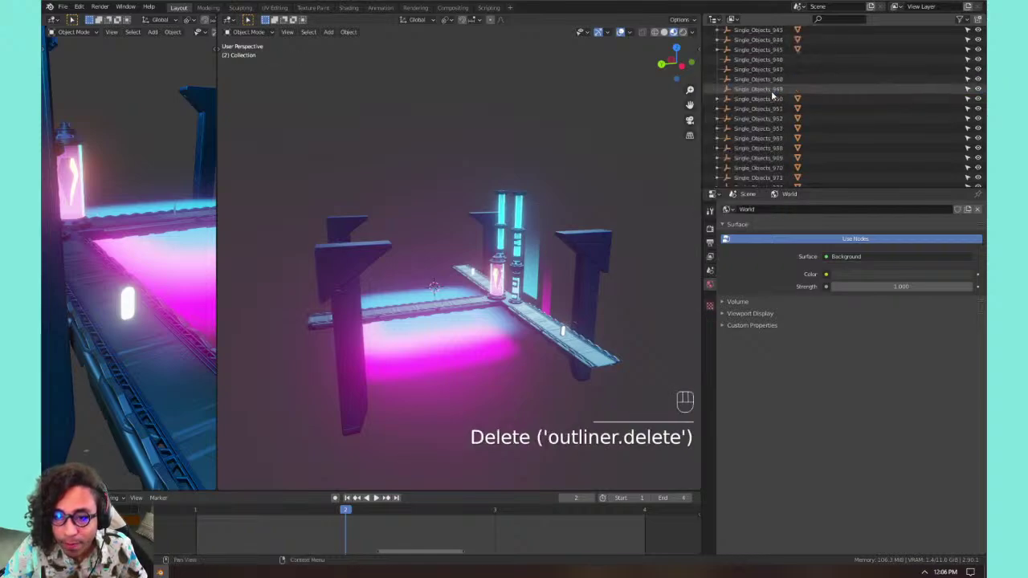
left_click(772, 89)
left_click(772, 68, "shift")
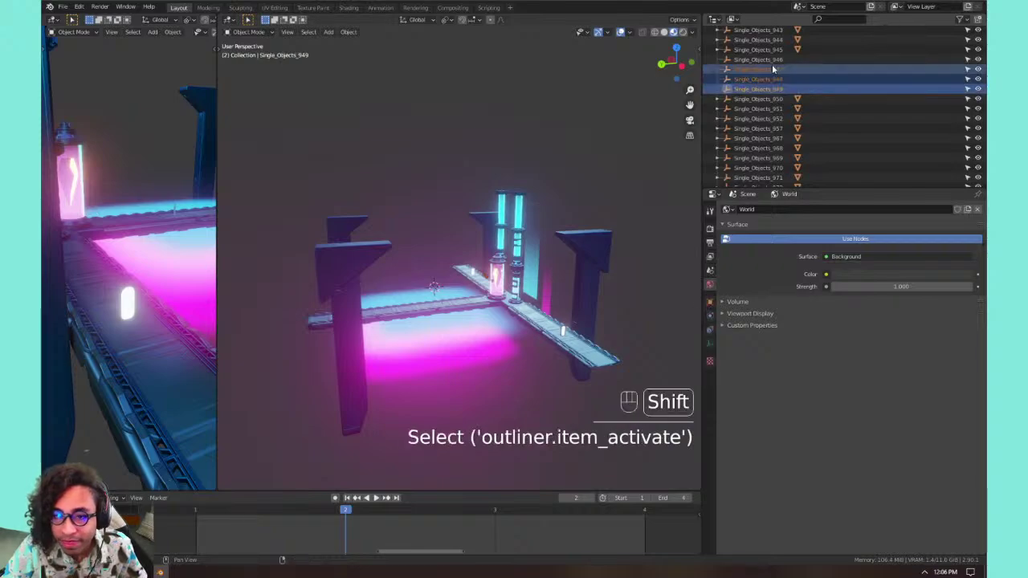
right_click(772, 66)
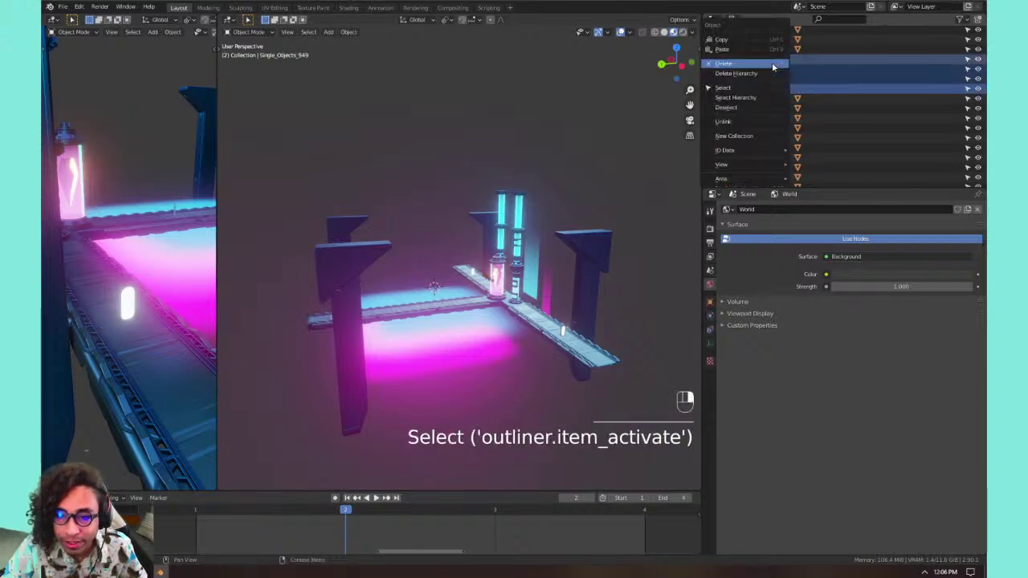
left_click(771, 64)
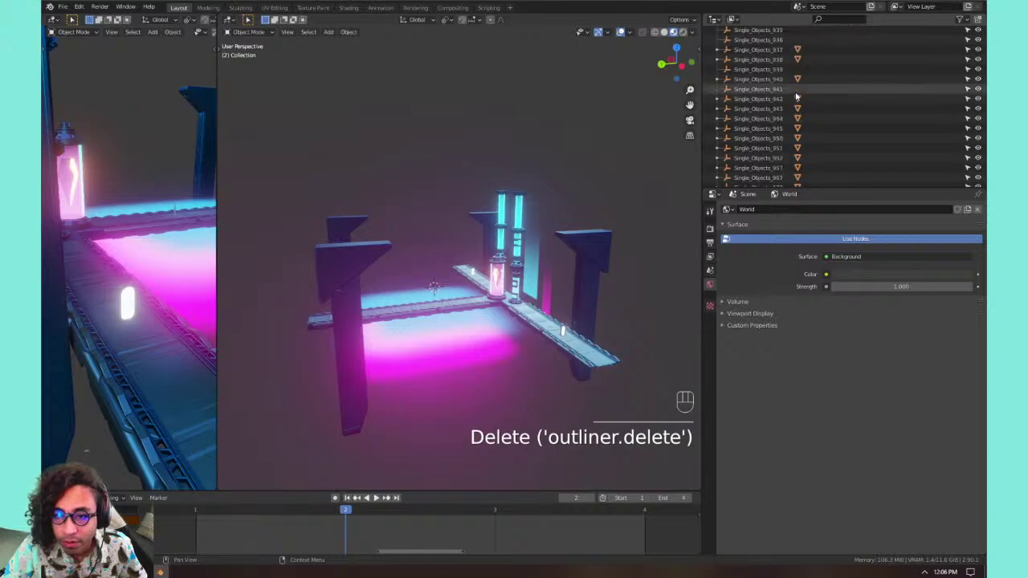
Delete the childless empties Single_Objects_941 and Single_Objects_939.
right_click(756, 90)
left_click(757, 90)
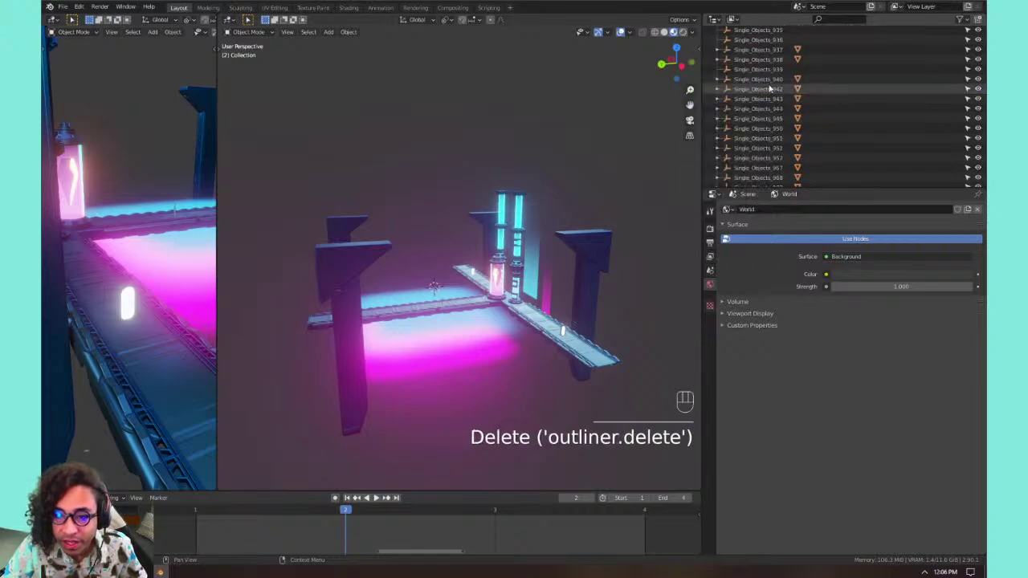
left_click(776, 69)
right_click(776, 69)
left_click(776, 69)
Delete the three childless empties Single_Objects_934, 935 and 936 together.
scroll(775, 68, "up", 3)
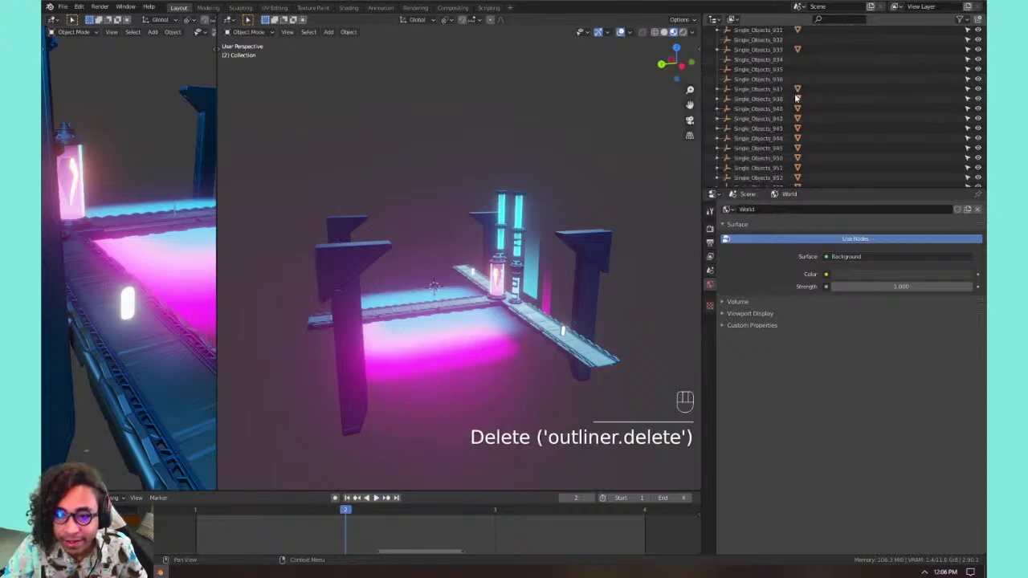
left_click(779, 99, "shift")
left_click(769, 80, "shift")
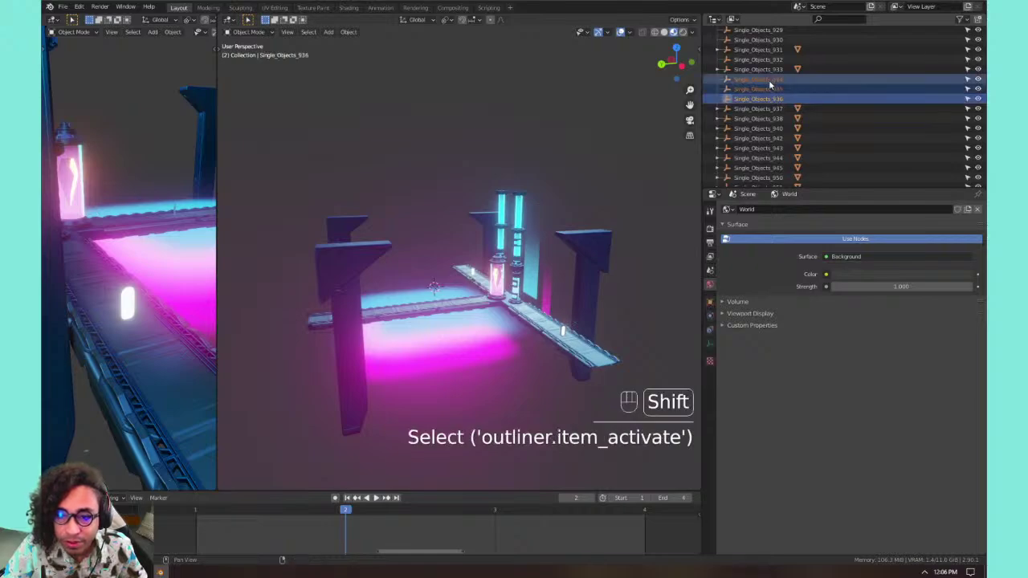
key("Delete")
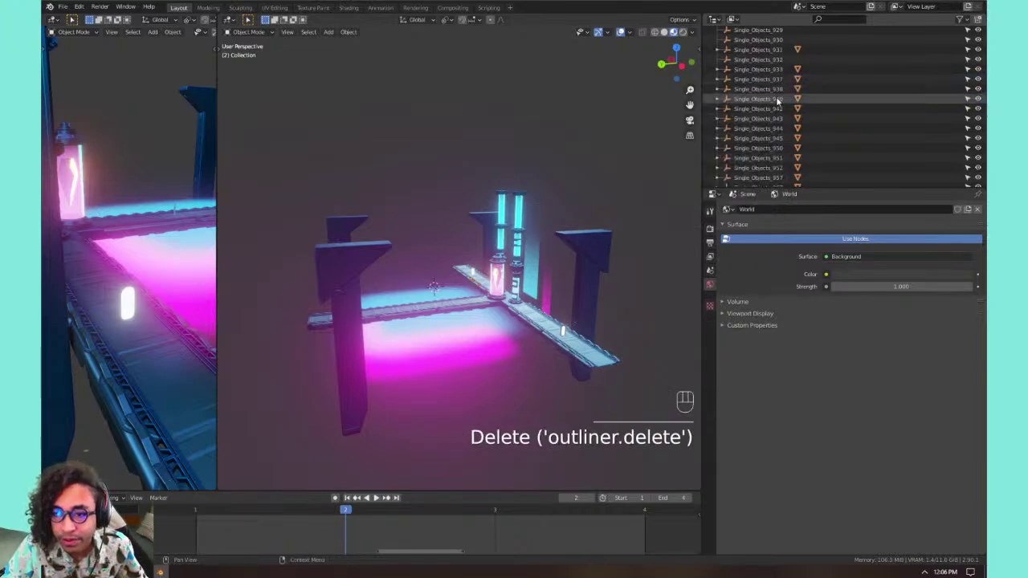
Delete the childless empties Single_Objects_929, 930 and 932 together.
left_click(762, 80)
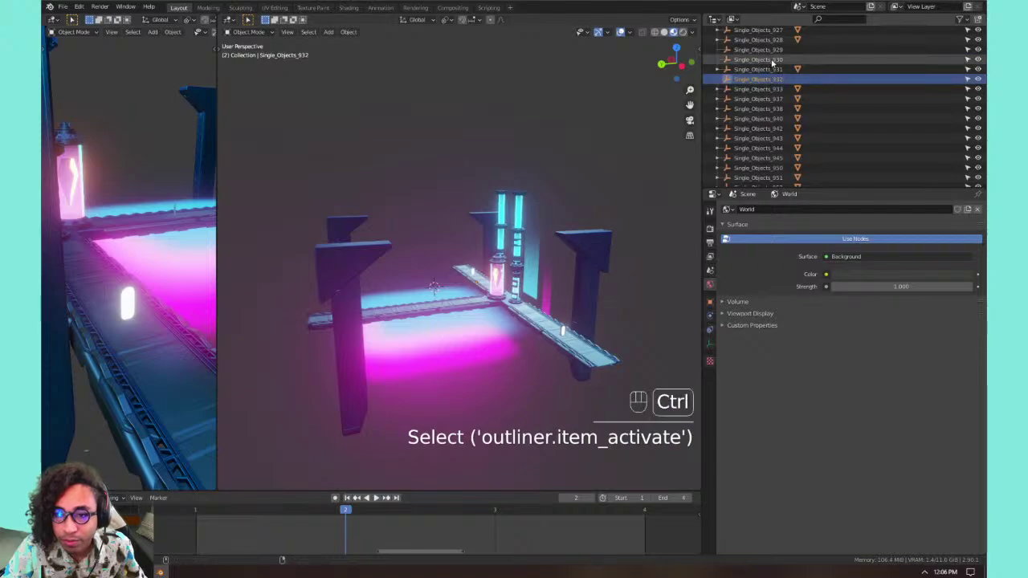
left_click(767, 60, "ctrl")
right_click(771, 49)
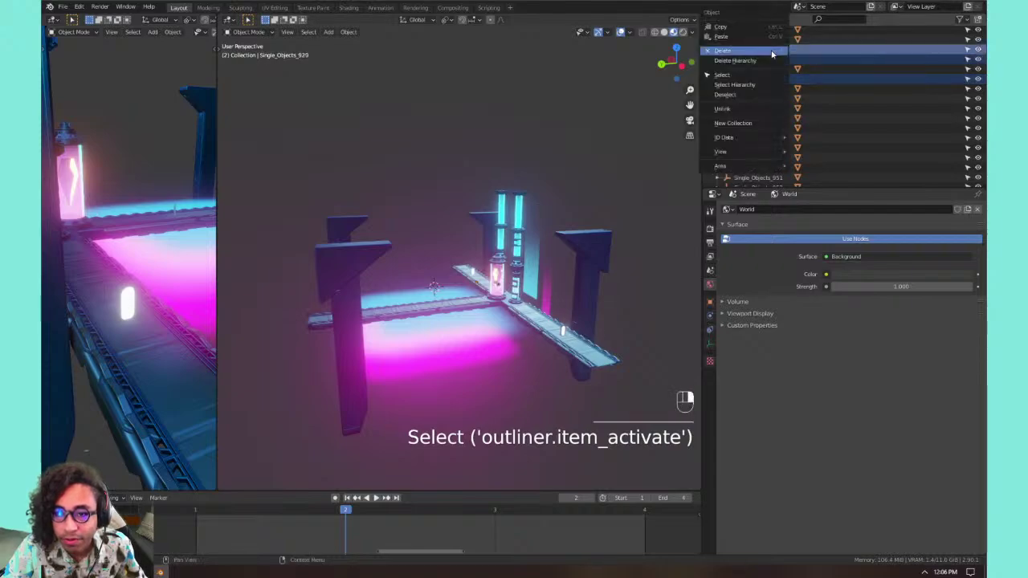
Delete the two childless empties Single_Objects_917 and 919 together.
left_click(770, 81)
left_click(769, 88, "ctrl")
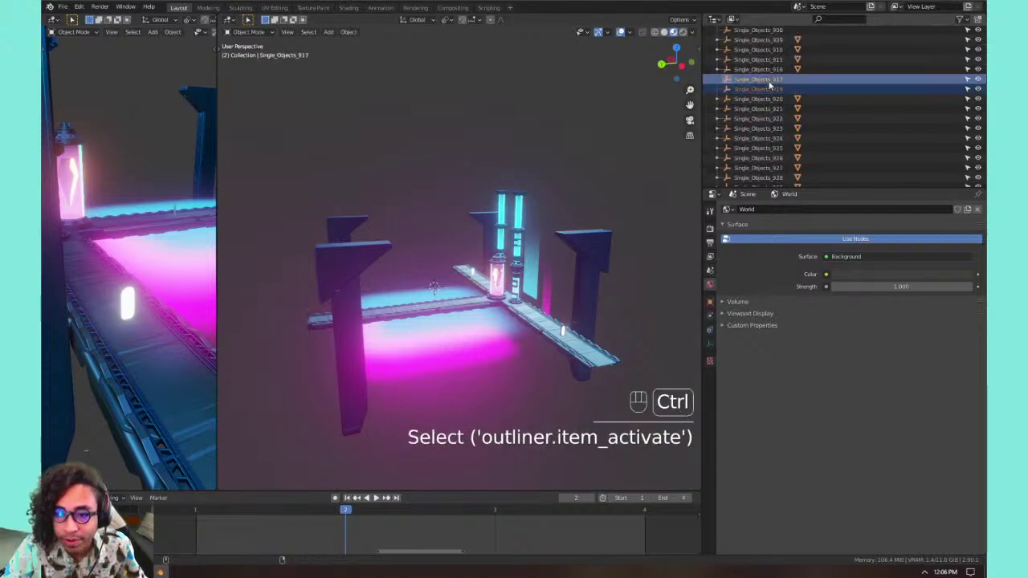
right_click(771, 86)
left_click(774, 98)
Delete the four childless empties Single_Objects_905 through Single_Objects_908.
scroll(773, 98, "up", 2)
left_click(771, 88)
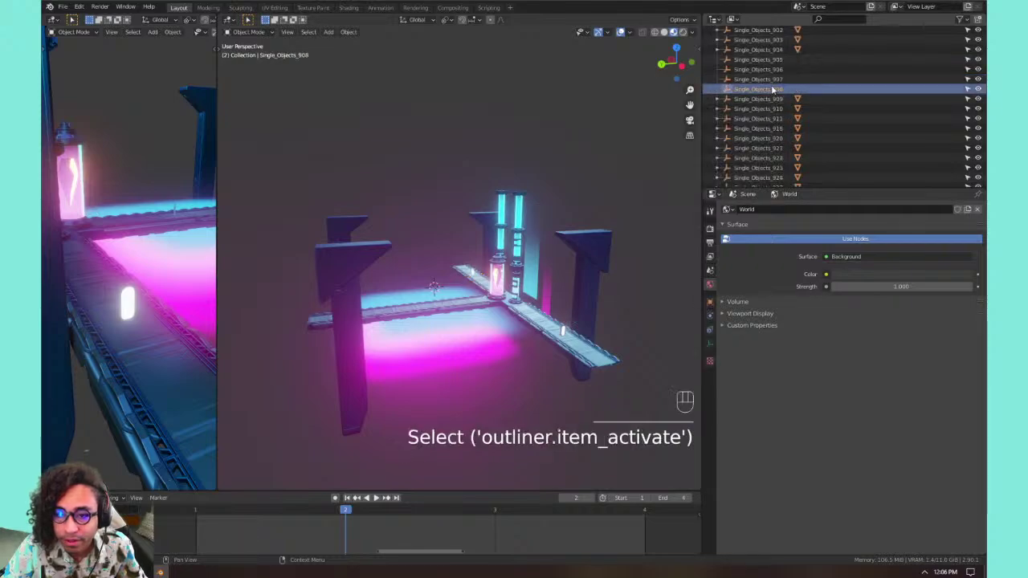
left_click(772, 77, "ctrl")
left_click(774, 69, "ctrl")
left_click(773, 60, "ctrl")
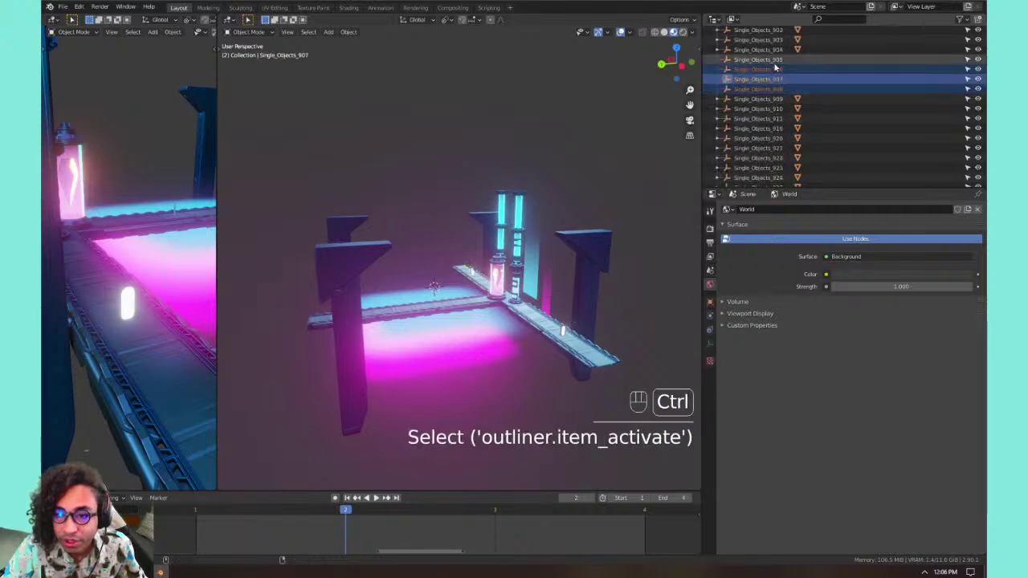
right_click(774, 69)
left_click(775, 69)
Delete the childless empties Single_Objects_874, 878, 888, 889, 891, 893, 894, 895, 898 and 900 together.
scroll(776, 68, "up", 4)
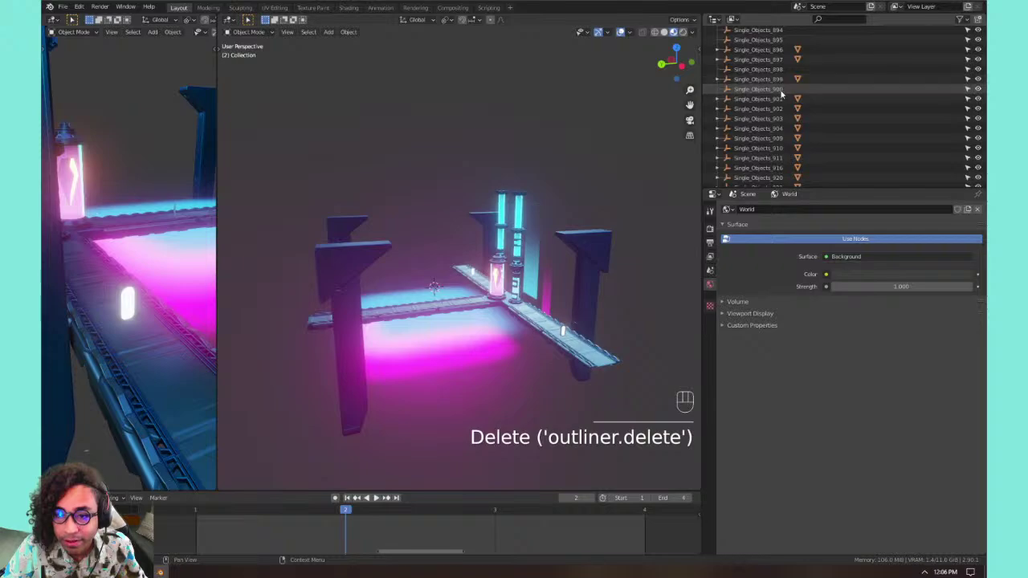
left_click(774, 127)
left_click(787, 109, "ctrl")
scroll(783, 104, "up", 4)
left_click(772, 118, "ctrl")
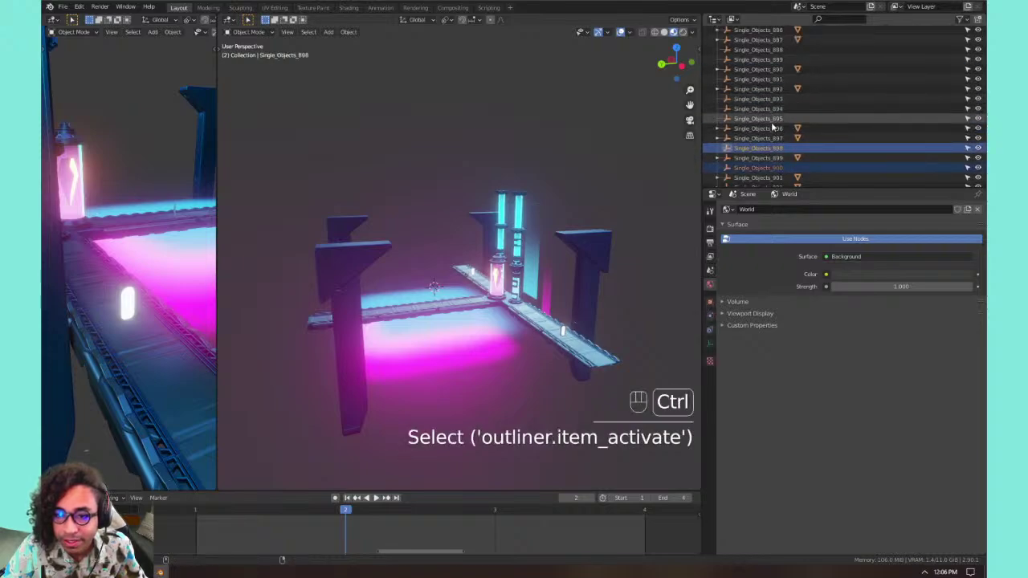
left_click(771, 109, "ctrl")
left_click(771, 99, "ctrl")
left_click(777, 79, "ctrl")
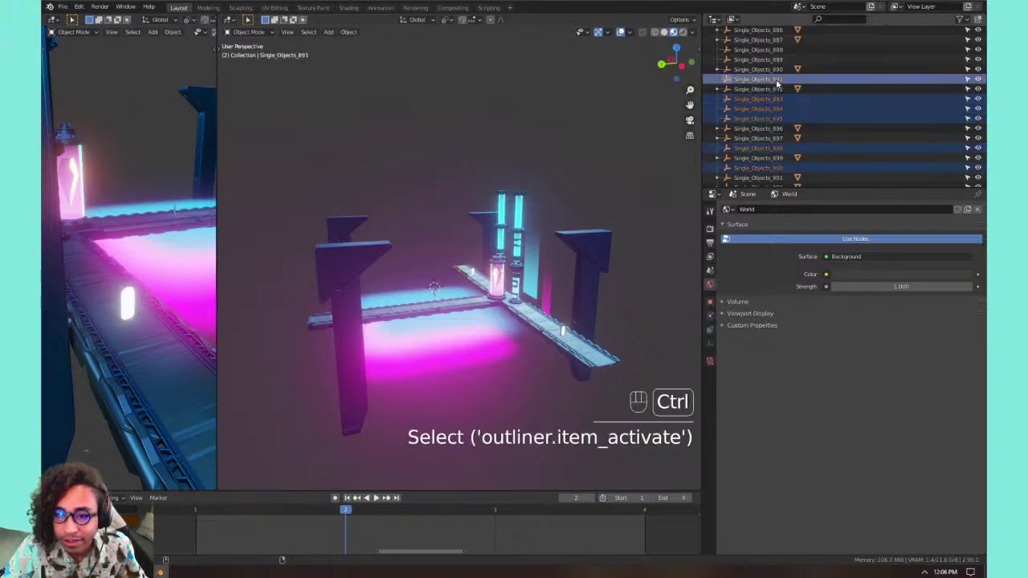
left_click(767, 59, "ctrl")
left_click(765, 50, "ctrl")
scroll(788, 96, "up", 12)
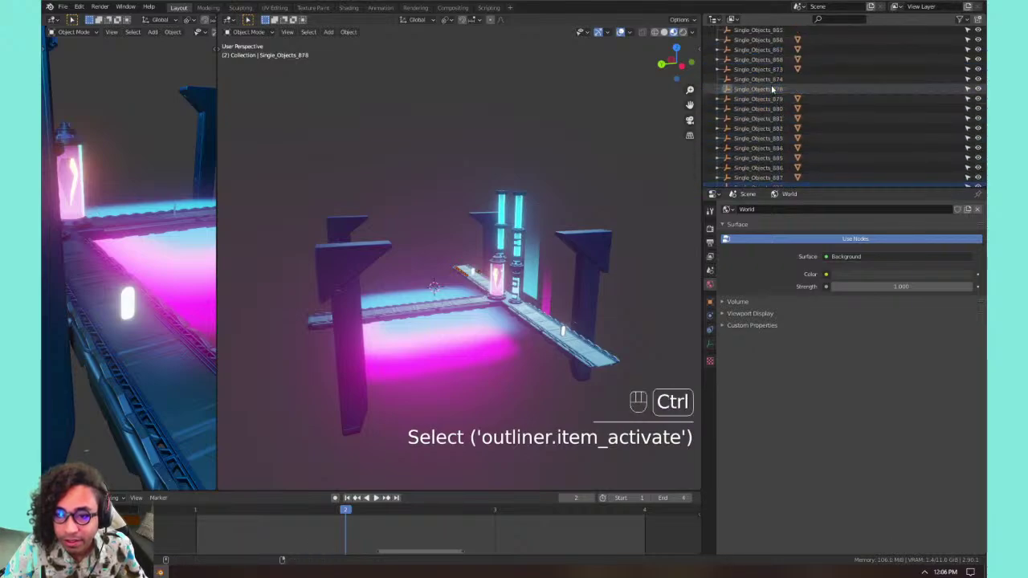
left_click(771, 80, "ctrl")
right_click(771, 81)
left_click(771, 81)
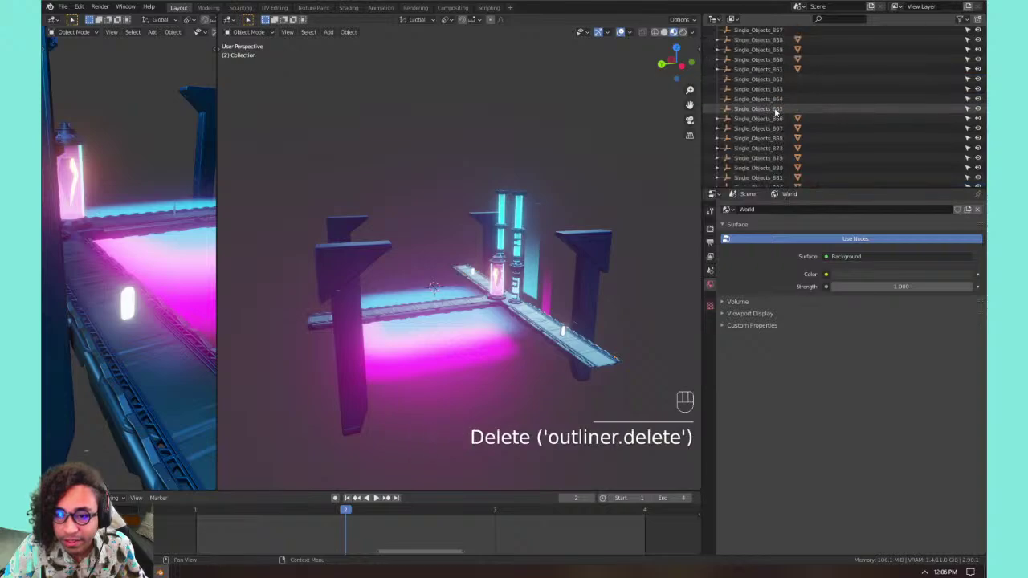
Delete the childless empties Single_Objects_857 and Single_Objects_862 through 865 together.
left_click(770, 120, "ctrl")
left_click(770, 129, "ctrl")
left_click(769, 108, "ctrl")
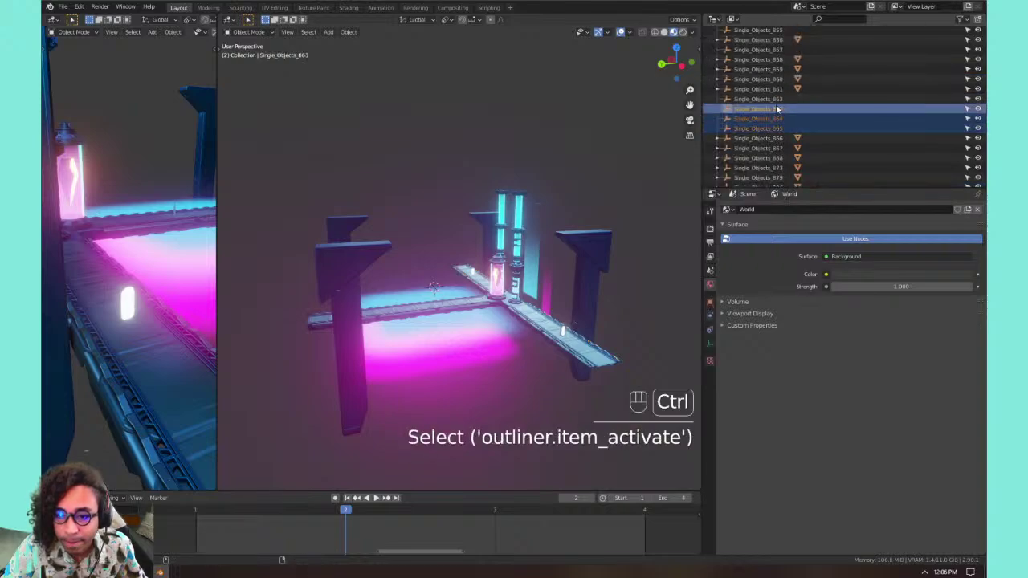
left_click(770, 99, "ctrl")
right_click(779, 108)
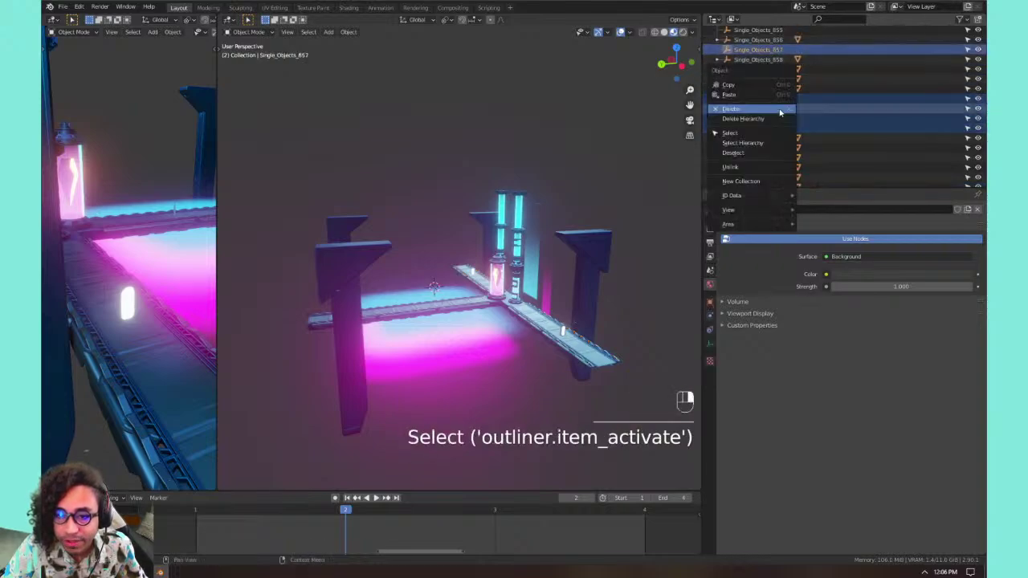
left_click(779, 107)
Delete the childless empties Single_Objects_845, 846, 850, 851, 852 and 855 together.
left_click(773, 88, "ctrl")
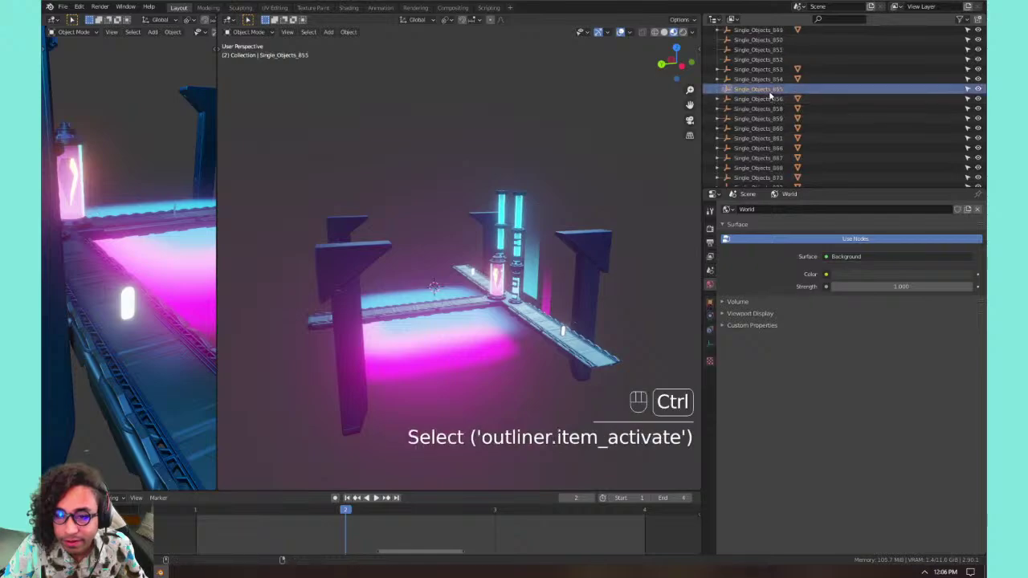
left_click(775, 60, "ctrl")
left_click(776, 50, "ctrl")
left_click(775, 40, "ctrl")
scroll(776, 48, "up", 4)
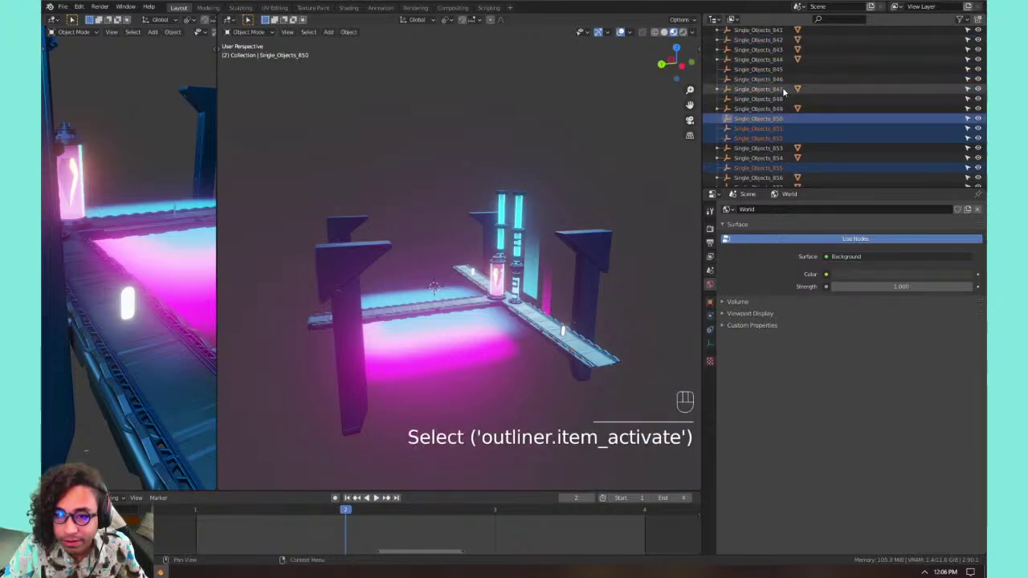
left_click(776, 81, "ctrl")
left_click(776, 73, "ctrl")
right_click(776, 73)
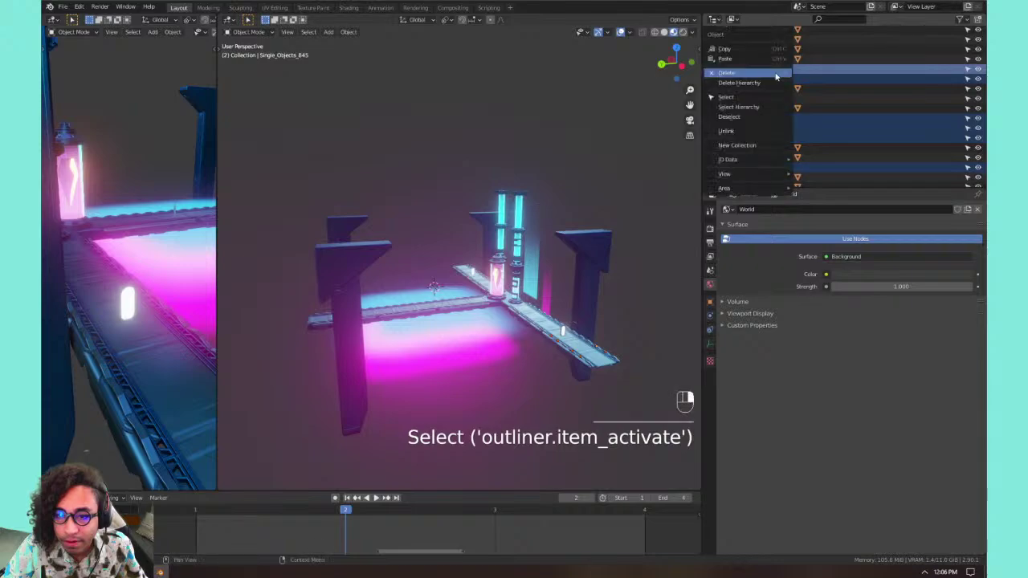
left_click(776, 73)
Delete one leftover childless empty, plus the childless empties Single_Objects_833 and 835.
left_click(783, 118)
right_click(782, 118)
left_click(782, 119)
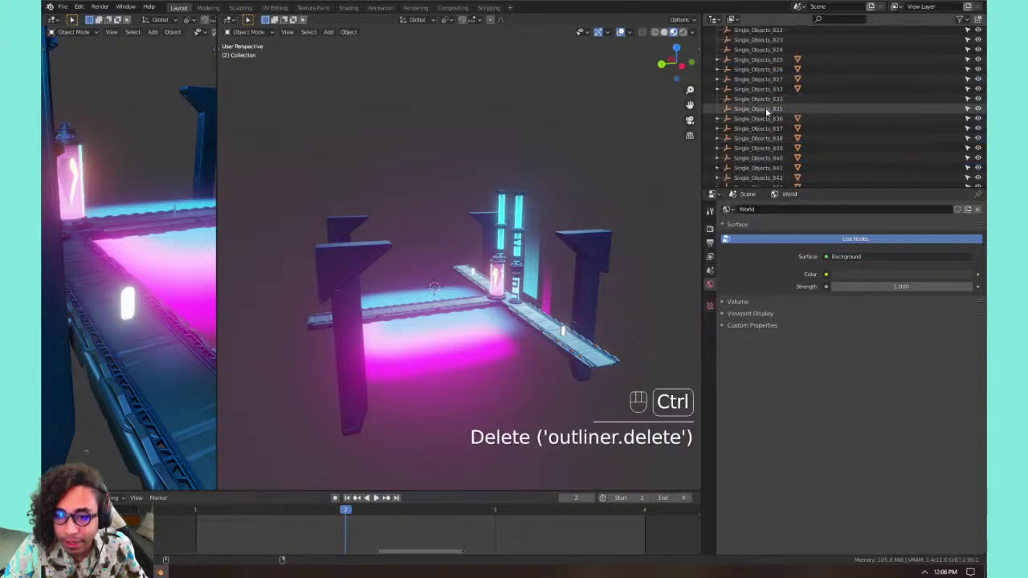
left_click(766, 108)
left_click(769, 99, "ctrl")
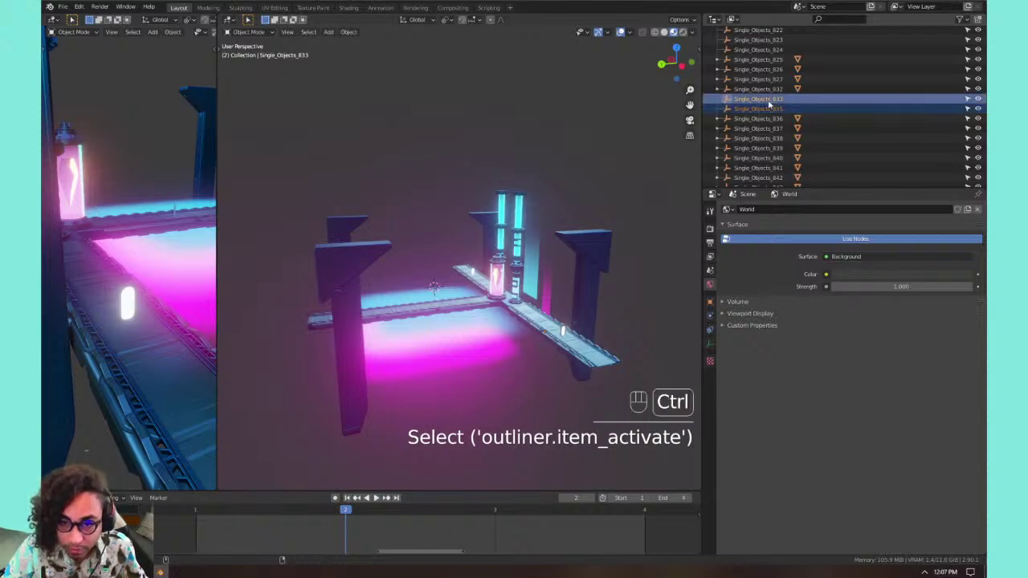
right_click(767, 103)
left_click(768, 104)
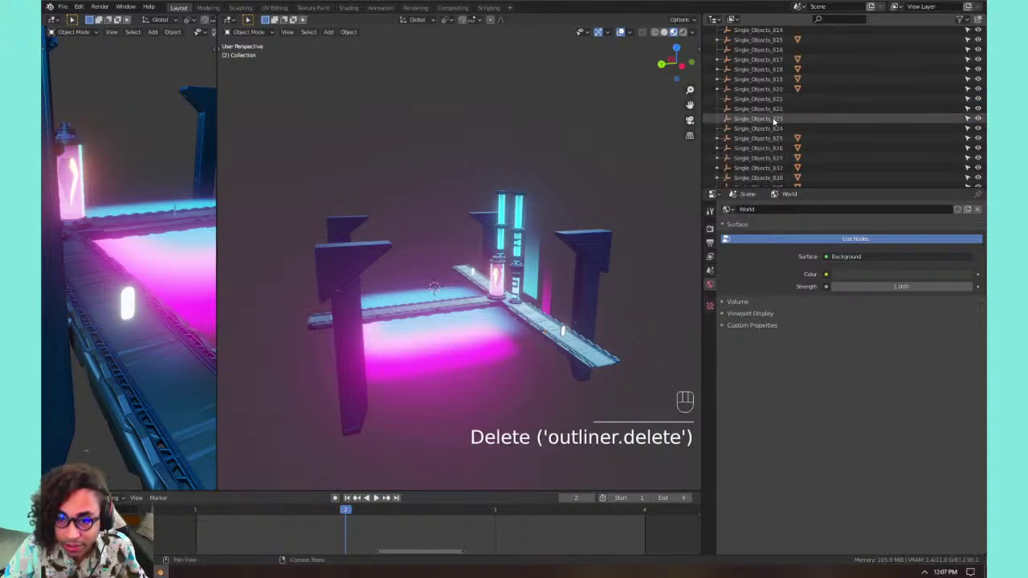
Delete the four childless empties Single_Objects_821 through Single_Objects_824.
left_click(770, 118, "ctrl")
left_click(771, 107, "ctrl")
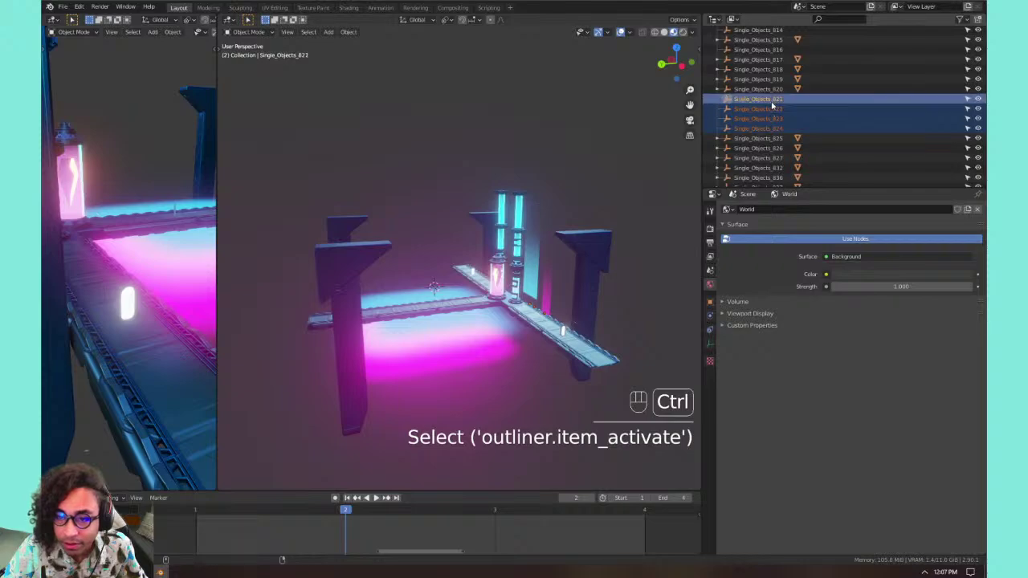
right_click(772, 110)
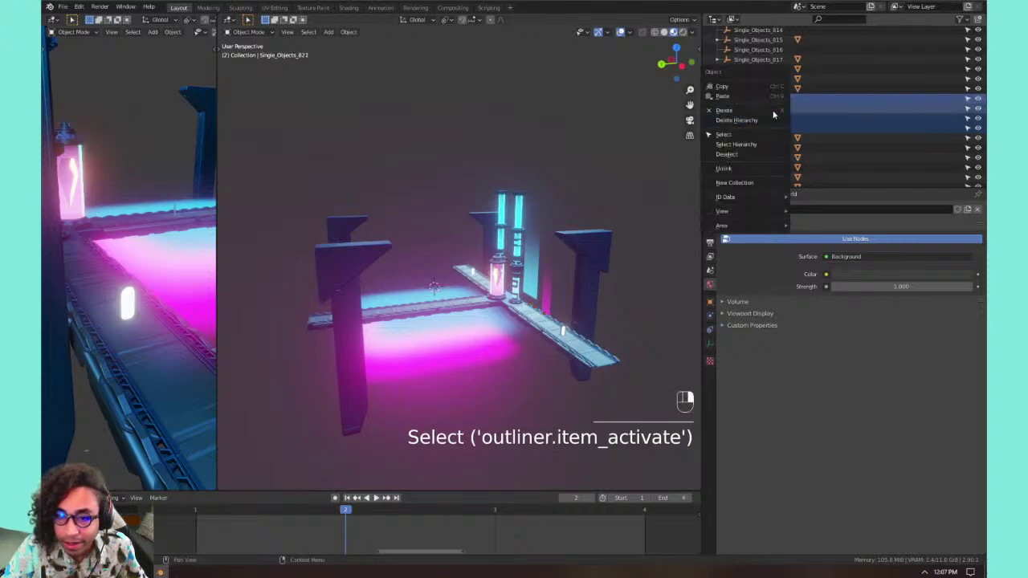
left_click(771, 110)
Delete the childless empties Single_Objects_809, 810, 811, 814 and 816 together.
left_click(764, 110, "ctrl")
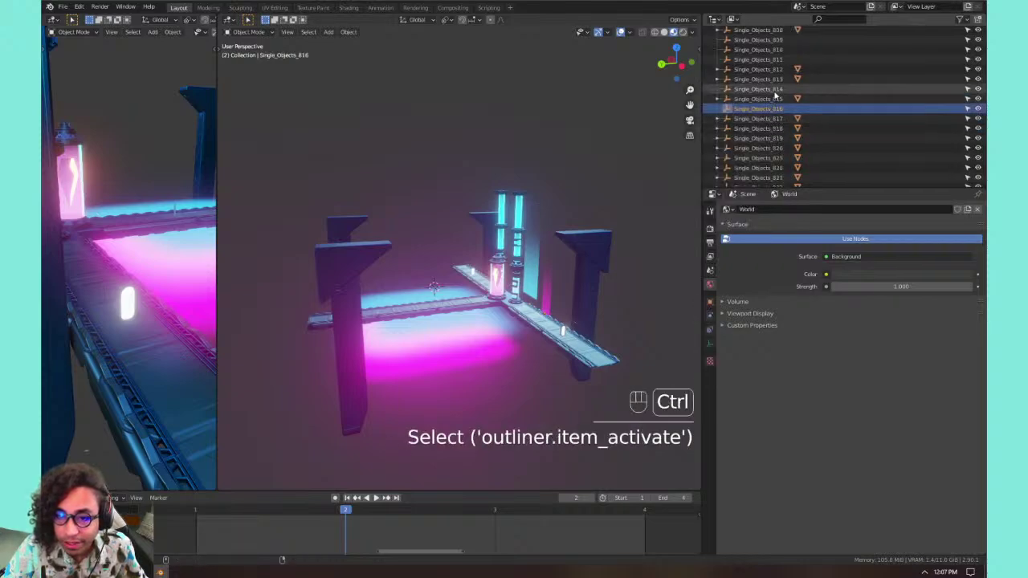
left_click(764, 88, "ctrl")
left_click(771, 60, "ctrl")
left_click(776, 50, "ctrl")
left_click(771, 40, "ctrl")
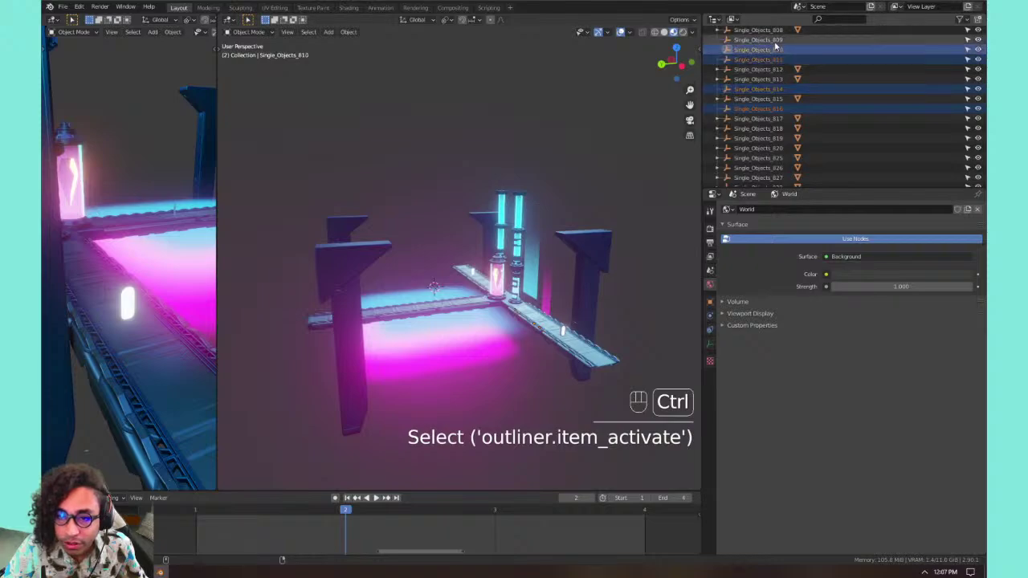
right_click(769, 45)
left_click(770, 44)
Delete the childless empties Single_Objects_804, 805 and 807 together.
scroll(795, 112, "up", 3)
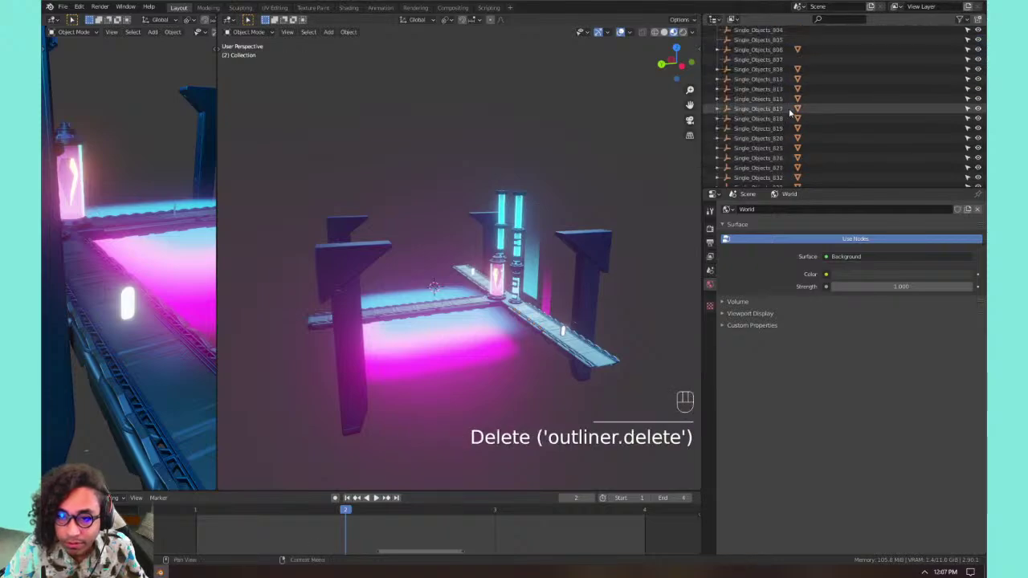
left_click(773, 98, "ctrl")
left_click(771, 89, "ctrl")
left_click(771, 78, "ctrl")
left_click(767, 69, "ctrl")
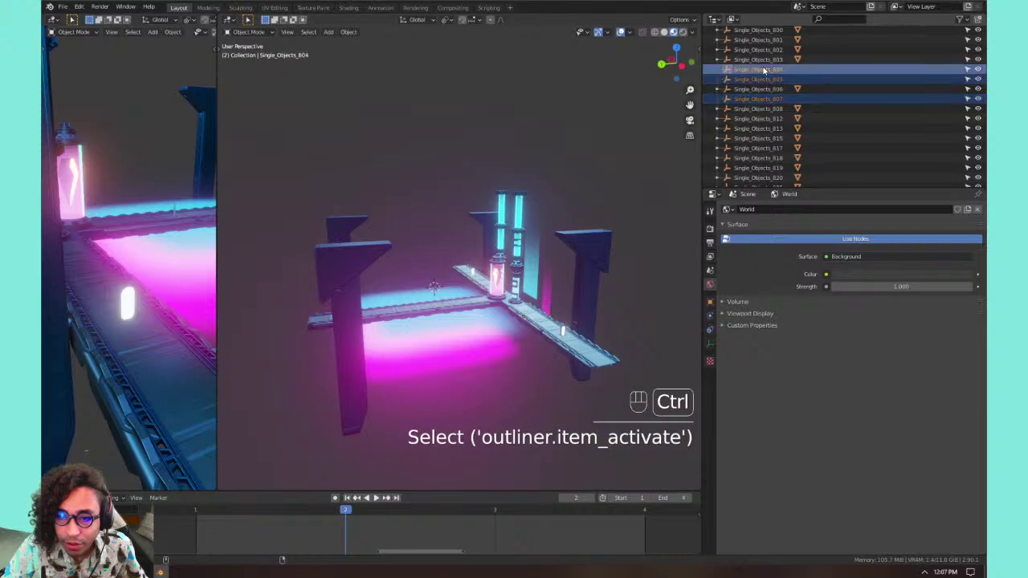
right_click(767, 72)
left_click(765, 70)
Delete the single childless empty listed between Single_Objects_611 and Single_Objects_795.
scroll(776, 101, "up", 3)
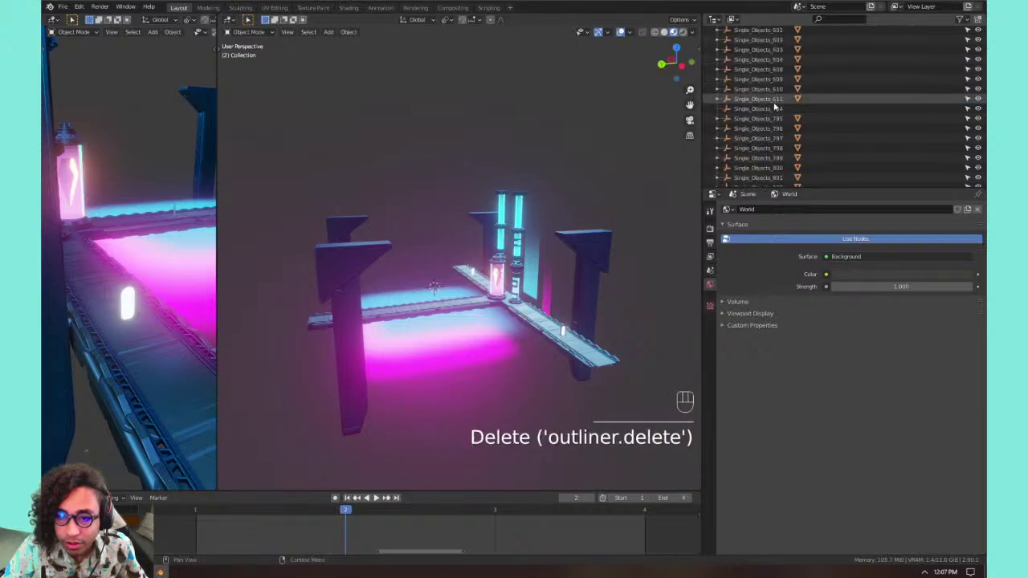
left_click(767, 111, "ctrl")
right_click(767, 112)
left_click(767, 114)
Delete the seven childless empties Single_Objects_302 through Single_Objects_308 together.
scroll(766, 112, "up", 5)
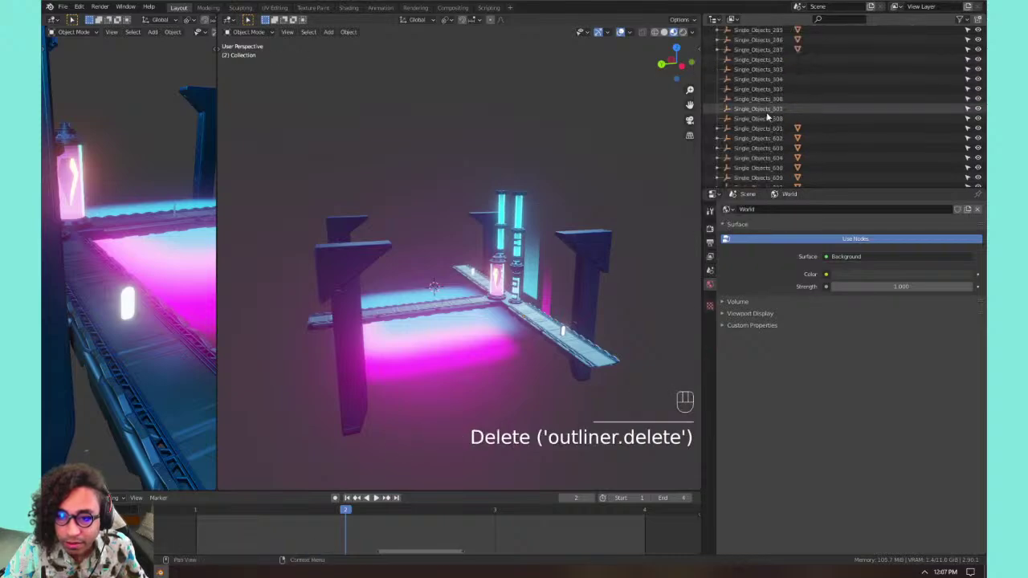
left_click(770, 118, "ctrl")
left_click(771, 110, "ctrl")
left_click(772, 109, "ctrl")
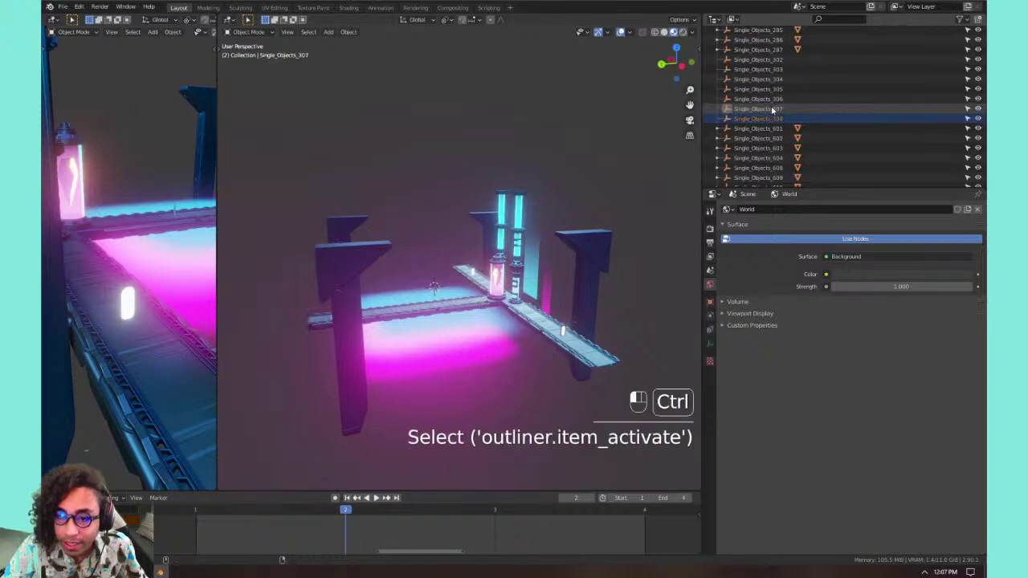
left_click(772, 109, "ctrl")
left_click(772, 98, "ctrl")
left_click(774, 89, "ctrl")
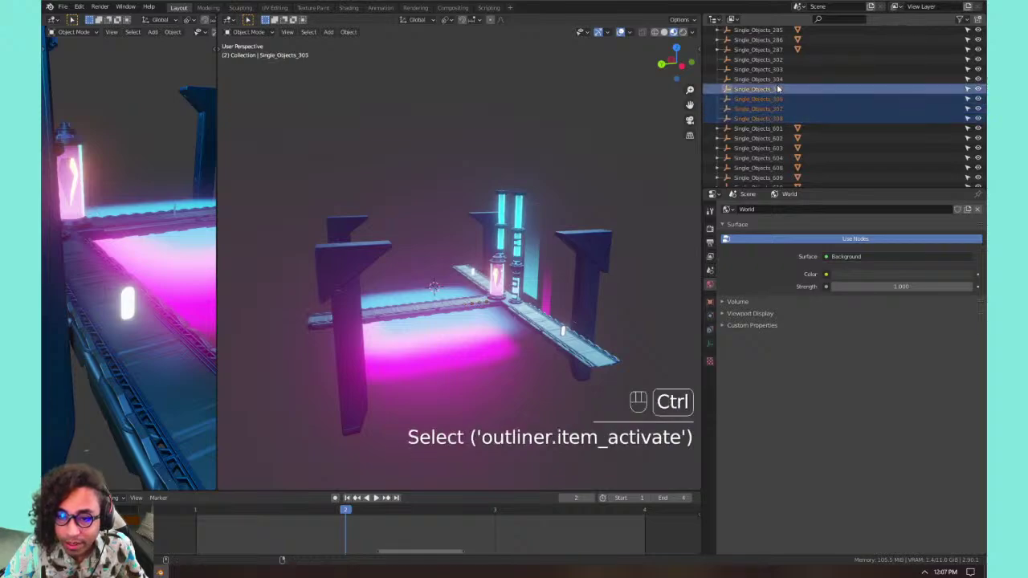
left_click(775, 78, "ctrl")
left_click(774, 69, "ctrl")
left_click(775, 60, "ctrl")
right_click(776, 64)
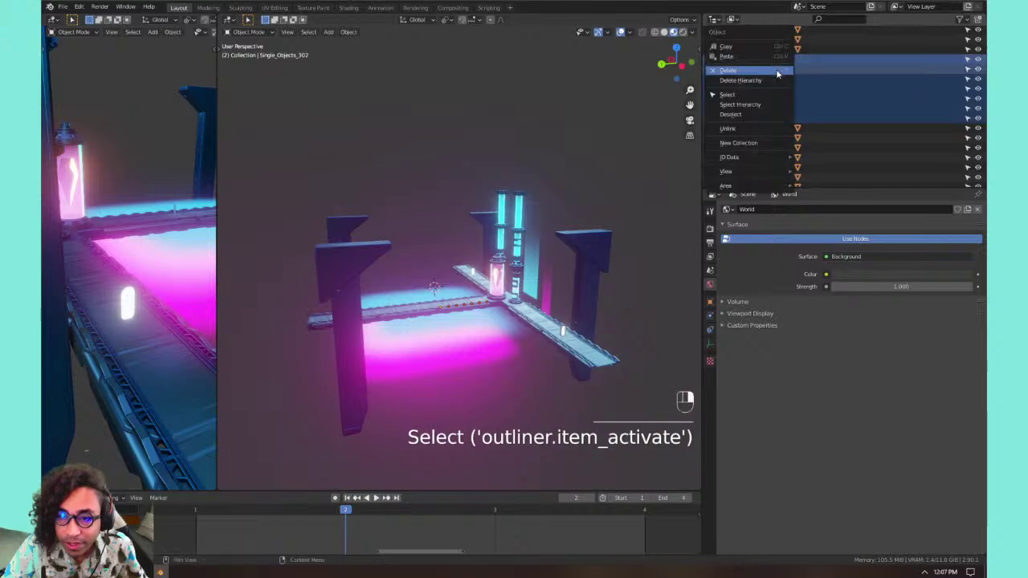
left_click(779, 72)
Delete the seven childless empties Single_Objects_274 through Single_Objects_280 together.
scroll(780, 132, "up", 8)
left_click(781, 138, "ctrl")
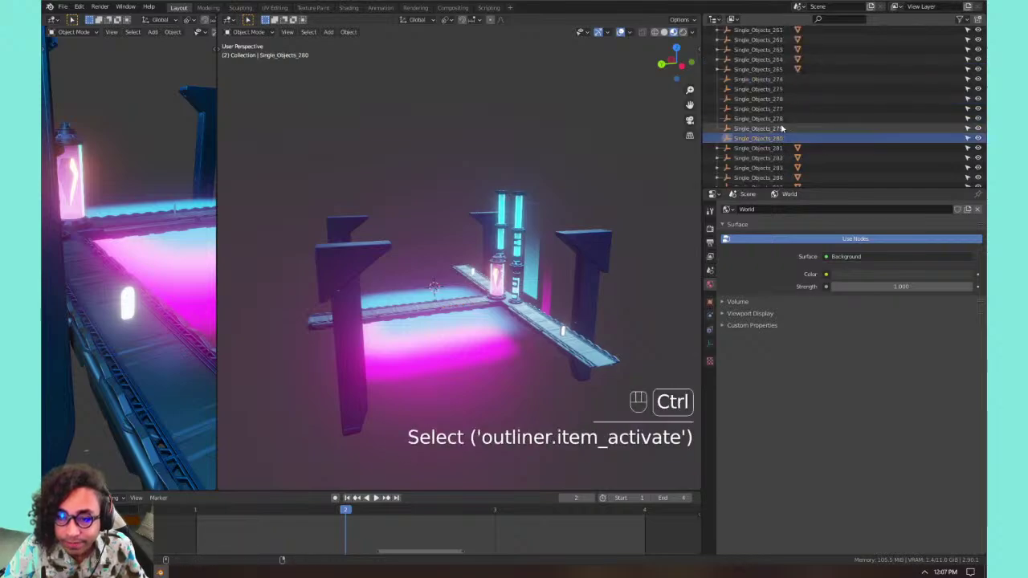
left_click(781, 128, "ctrl")
left_click(782, 118, "ctrl")
left_click(783, 108, "ctrl")
left_click(784, 99, "ctrl")
left_click(784, 90, "ctrl")
left_click(783, 79, "ctrl")
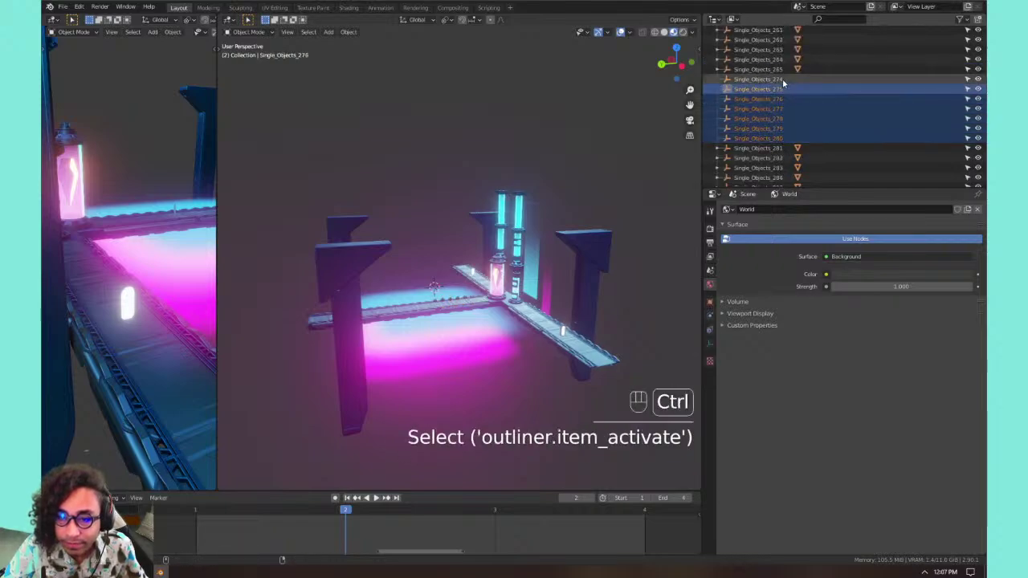
right_click(782, 79)
left_click(779, 87)
Look through the whole scene object list for any remaining empties without children.
scroll(769, 113, "up", 3)
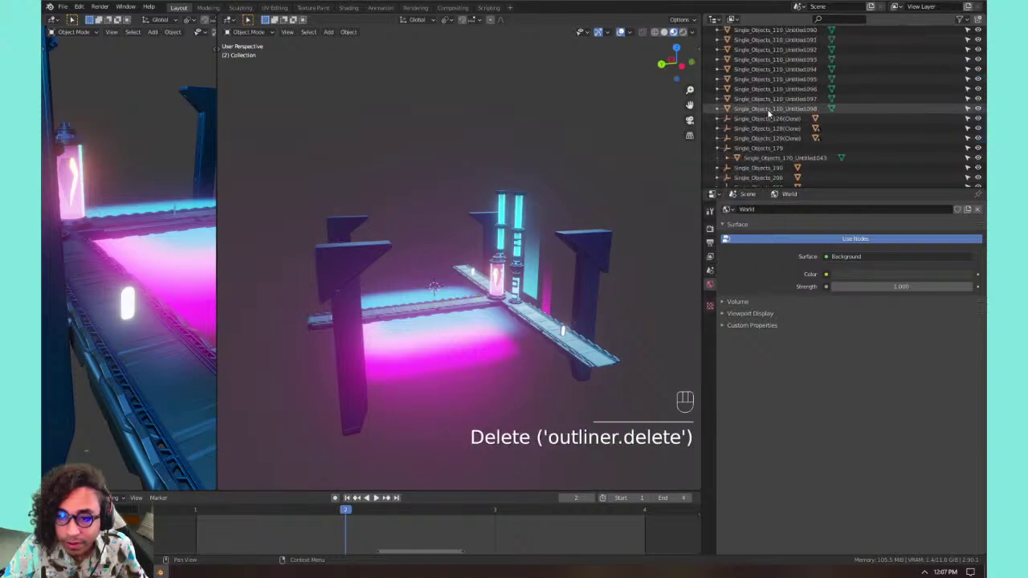
scroll(768, 112, "up", 10)
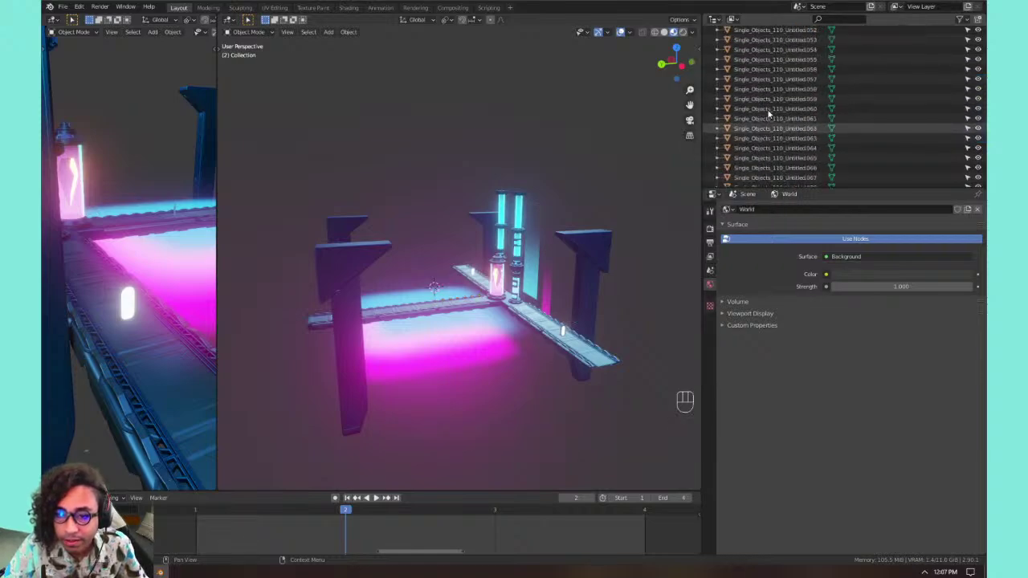
scroll(769, 113, "up", 10)
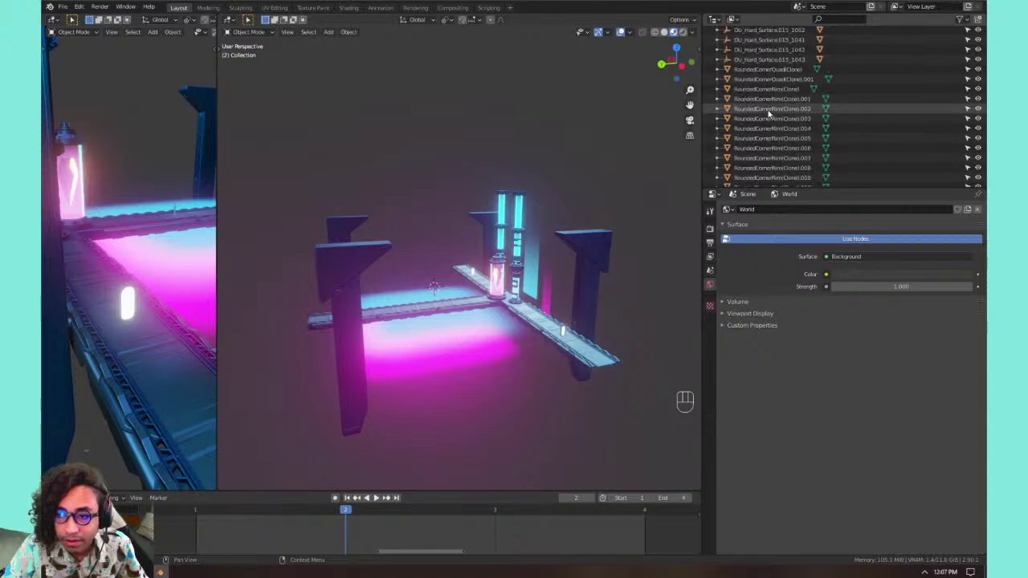
scroll(769, 112, "up", 10)
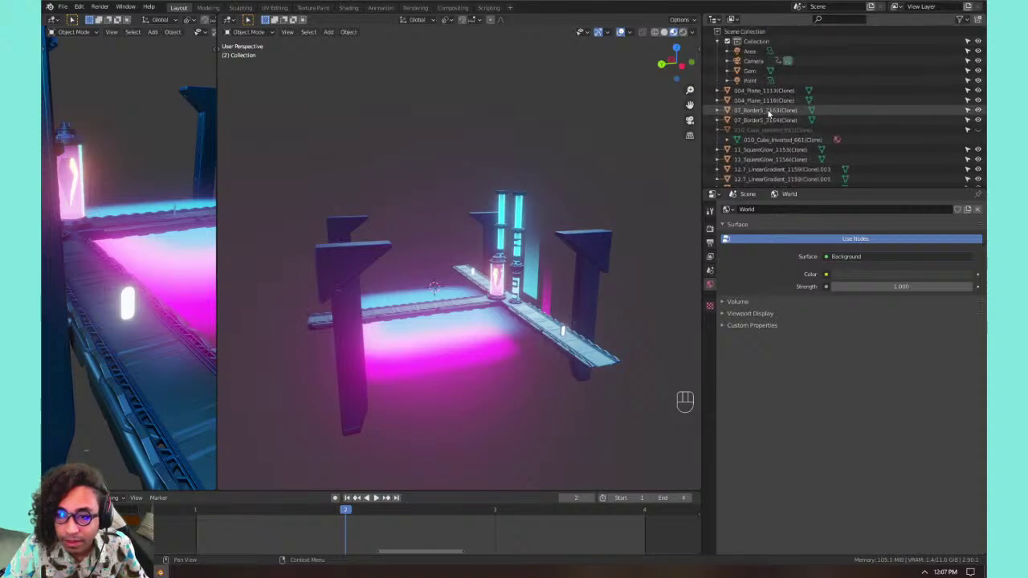
scroll(769, 113, "down", 10)
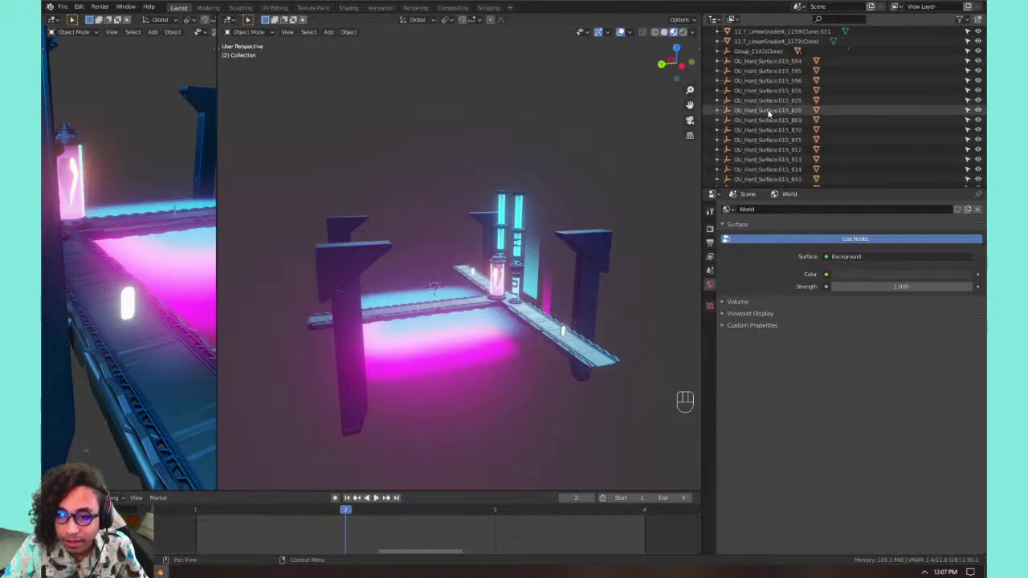
scroll(769, 112, "down", 10)
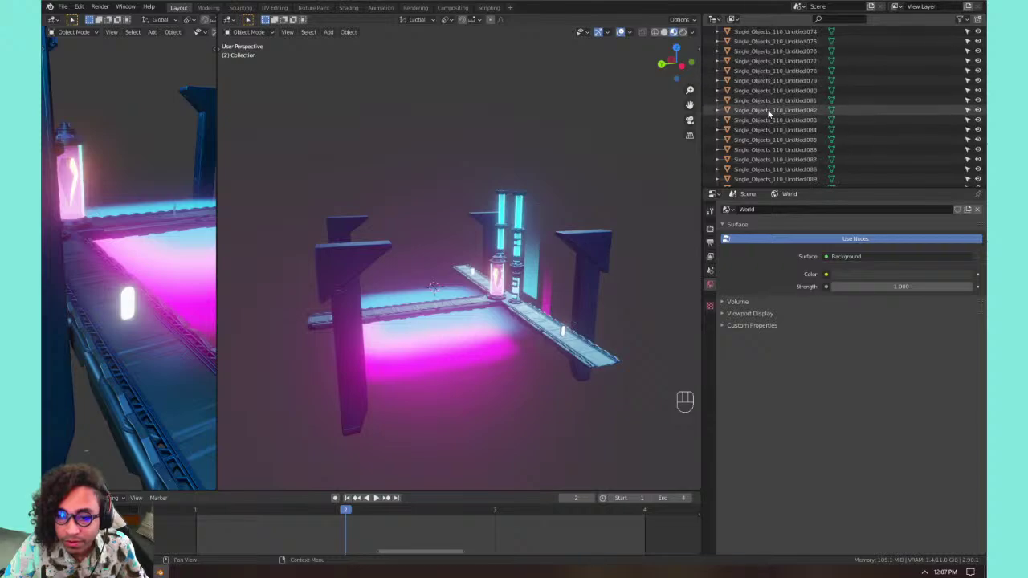
scroll(768, 113, "down", 10)
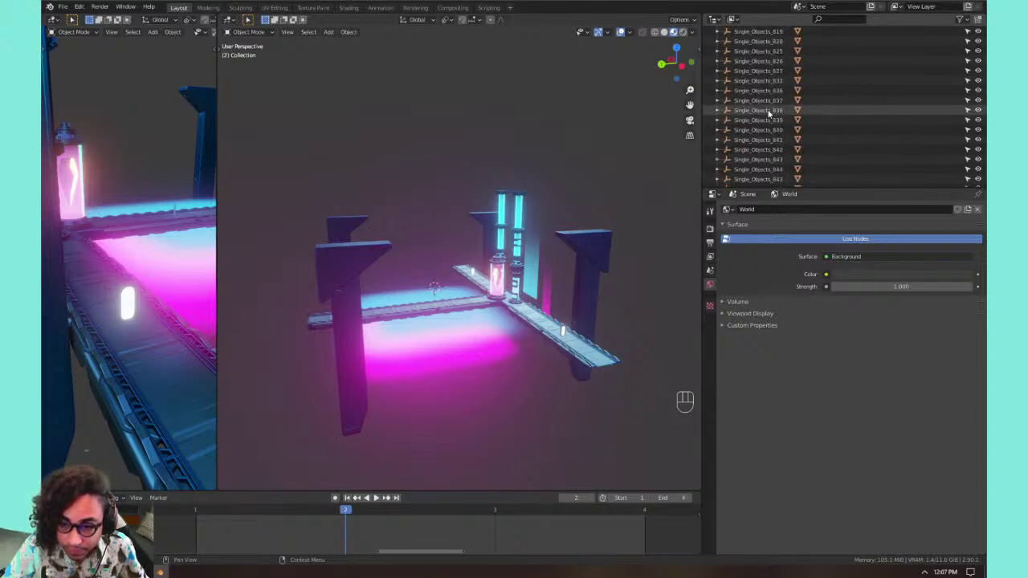
scroll(769, 113, "down", 10)
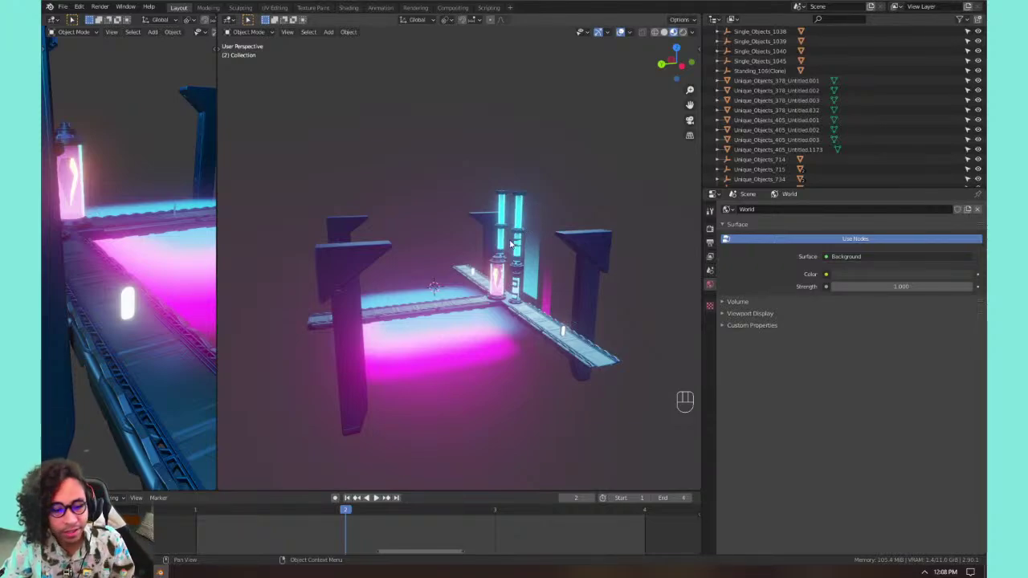
Reveal all hidden objects so the room shell around the walkways is shown again.
middle_click_drag(467, 279, 354, 315)
middle_click_drag(434, 309, 479, 240, "shift")
scroll(445, 316, "up", 7)
scroll(471, 273, "down", 6)
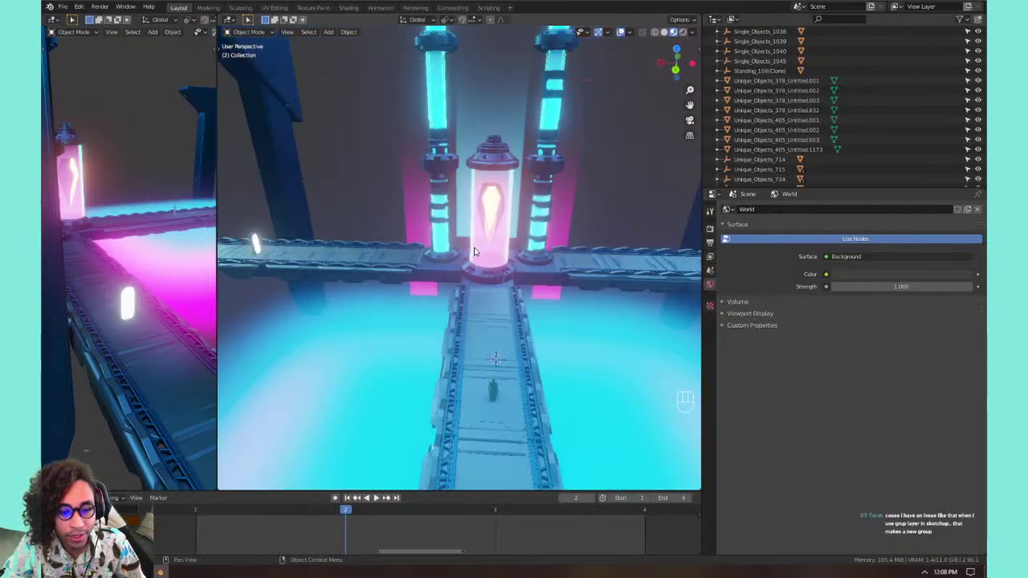
mouse_move(471, 275)
middle_mouse_down()
mouse_move(445, 289)
mouse_move(473, 267)
middle_mouse_up()
scroll(473, 266, "up", 2)
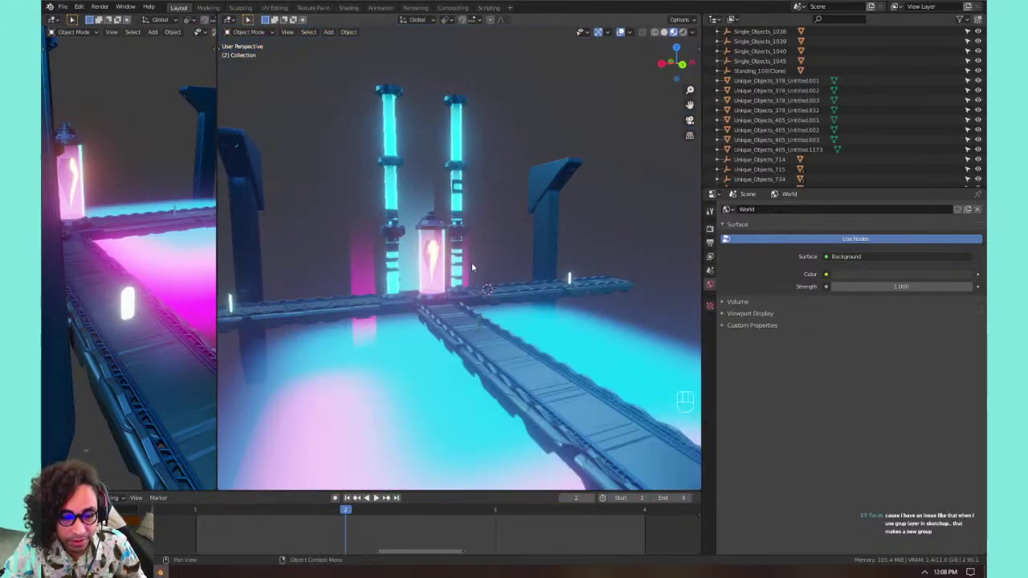
key("alt+h")
key("alt+space")
scroll(478, 245, "down", 3)
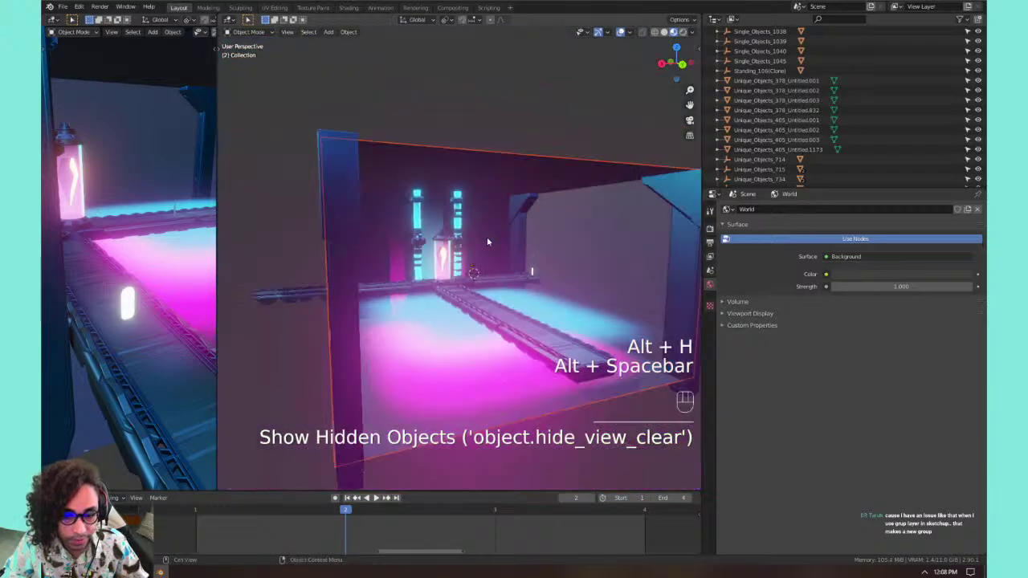
scroll(450, 258, "down", 2)
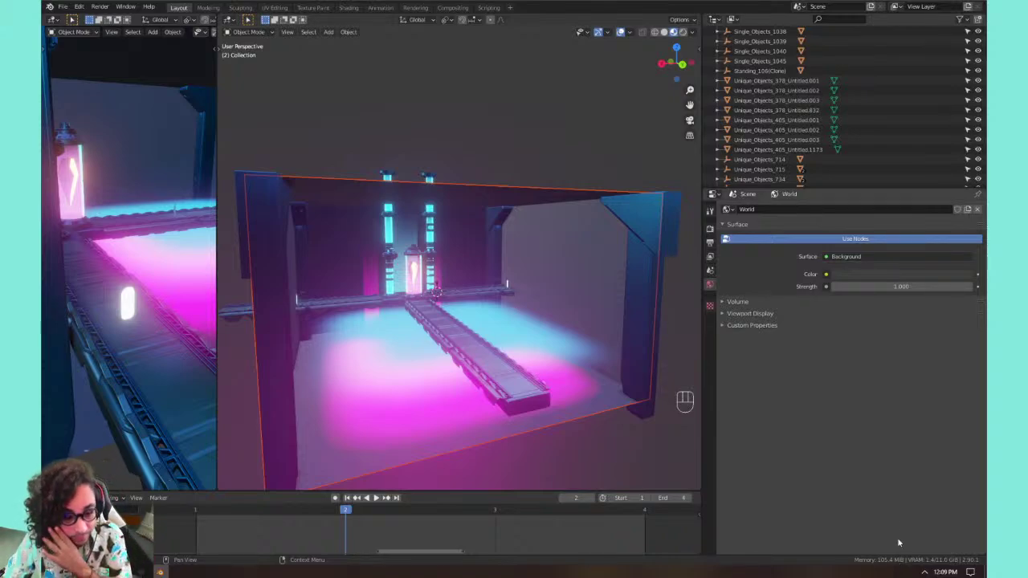
Set the scene's output frame rate to 60 fps.
scroll(470, 269, "up", 5)
middle_click_drag(464, 287, 578, 236, "shift")
left_click(711, 228)
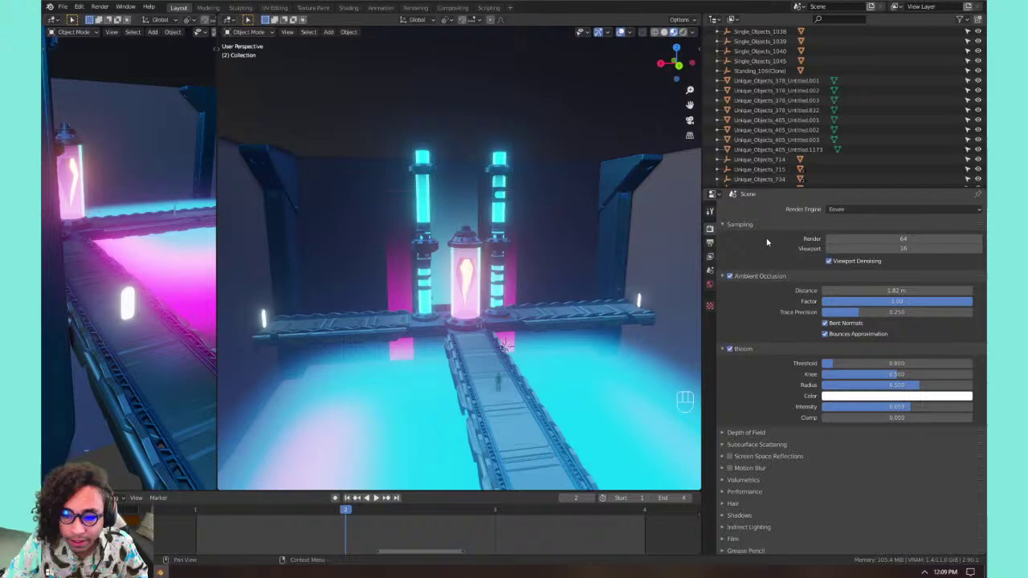
left_click(710, 242)
left_click(853, 331)
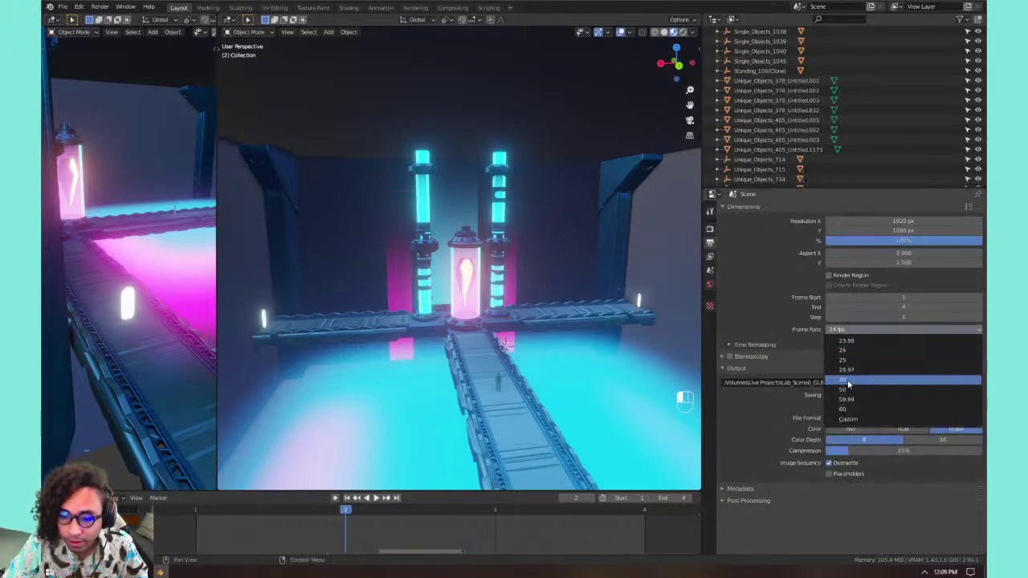
left_click(842, 409)
Save the current scene file.
middle_click_drag(450, 277, 354, 297, "shift")
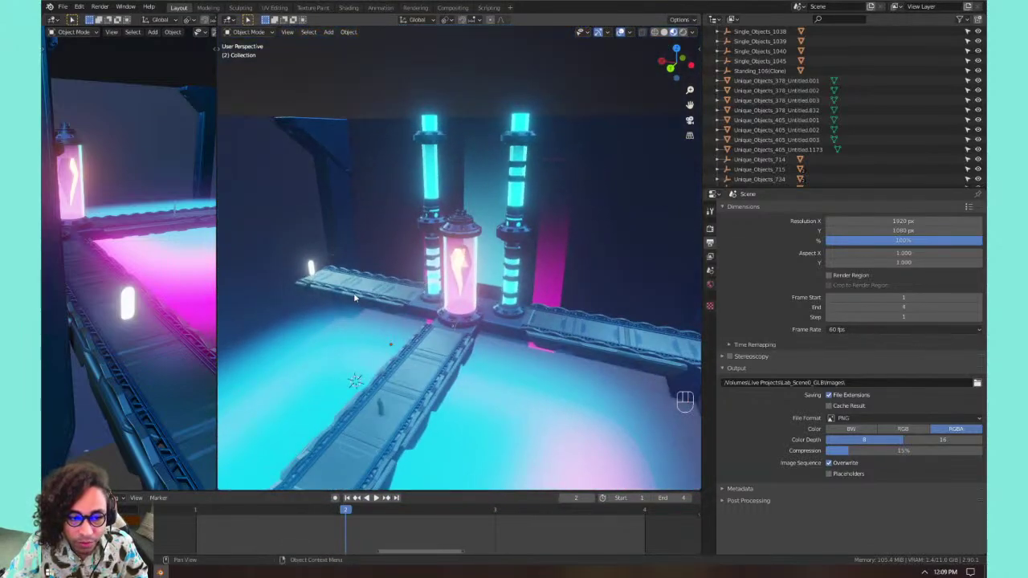
scroll(375, 320, "down", 1)
middle_click_drag(425, 330, 443, 269, "shift")
scroll(444, 268, "down", 2)
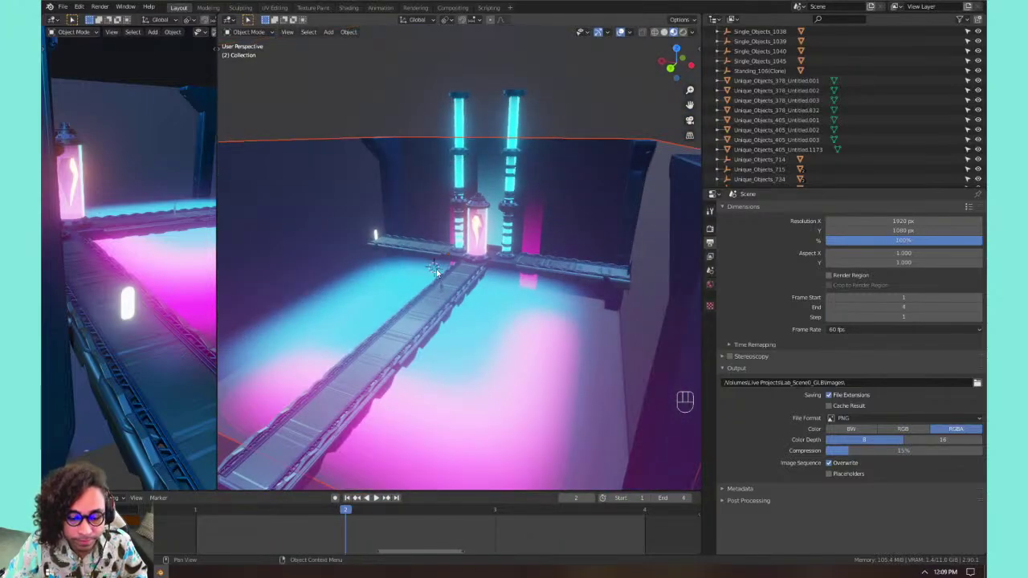
key("ctrl+s")
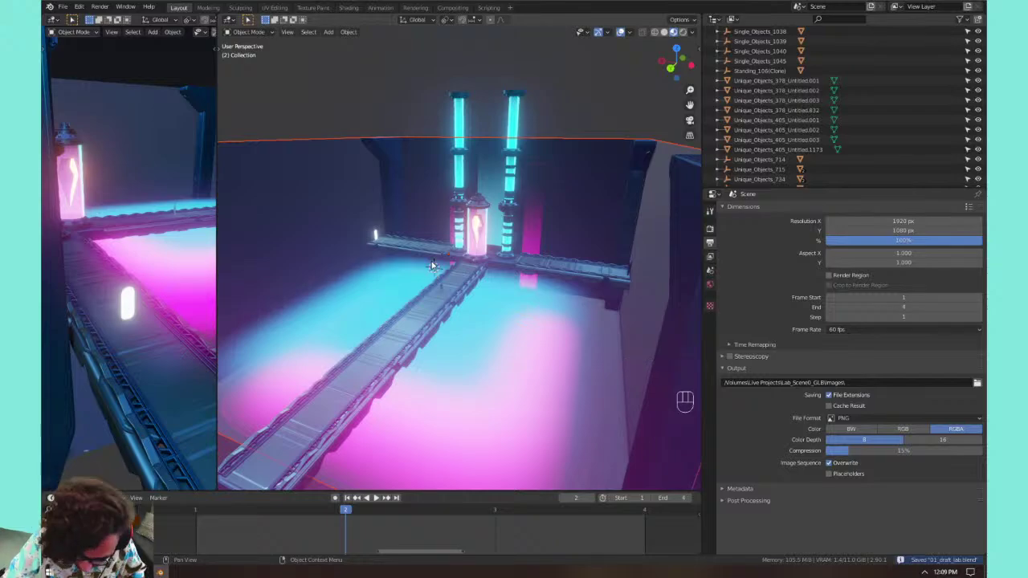
Examine the room from several angles, selecting the shell, the magenta floor glow and the central capsule to identify the separate objects.
mouse_move(432, 261)
middle_mouse_down()
mouse_move(374, 273)
mouse_move(436, 257)
mouse_move(417, 254)
middle_mouse_up()
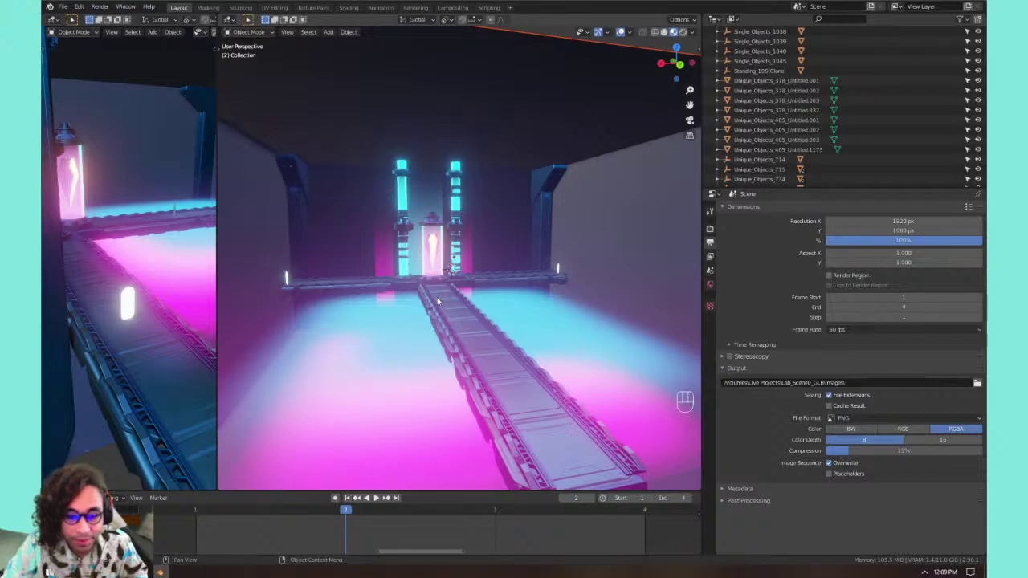
scroll(434, 378, "up", 5)
mouse_move(428, 378)
middle_mouse_down()
mouse_move(443, 418)
mouse_move(348, 379)
mouse_move(351, 367)
mouse_move(409, 365)
mouse_move(426, 366)
mouse_move(422, 378)
mouse_move(408, 333)
mouse_move(432, 330)
mouse_move(389, 319)
mouse_move(374, 337)
mouse_move(416, 340)
middle_mouse_up()
scroll(440, 350, "down", 5)
left_click(365, 347)
scroll(413, 355, "down", 4)
scroll(415, 345, "up", 2)
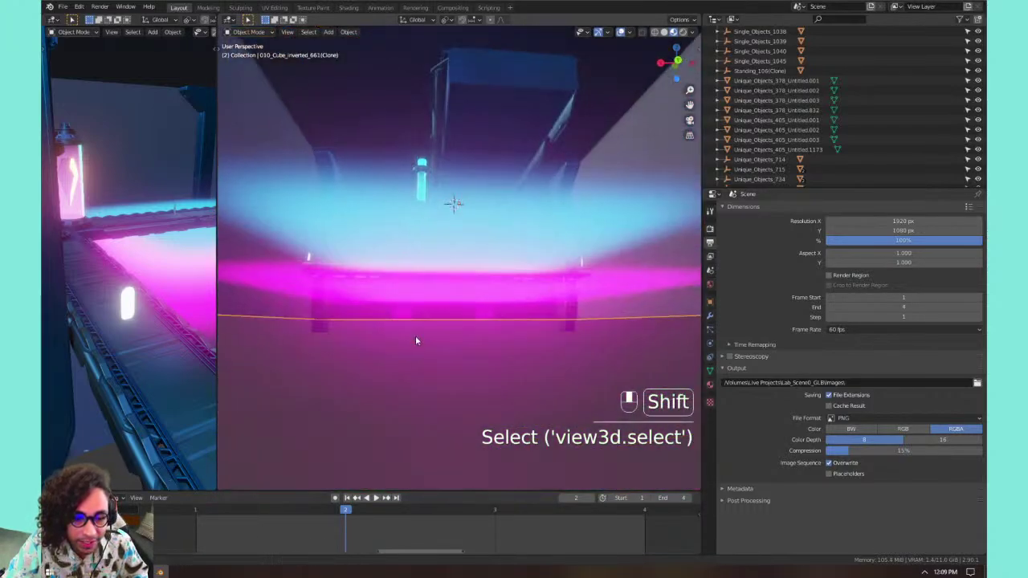
scroll(415, 341, "down", 5)
left_click(419, 350)
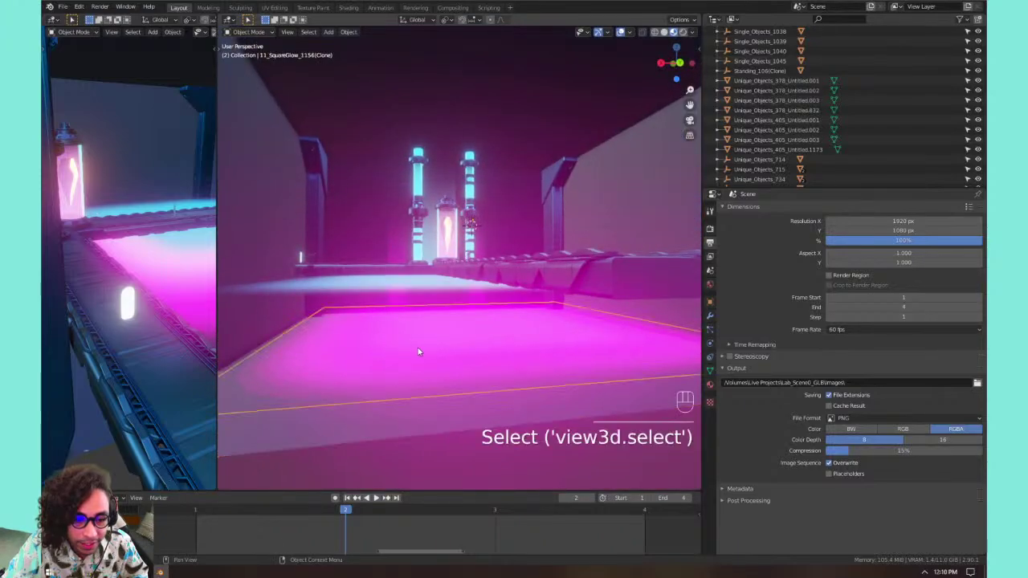
left_click(391, 289)
scroll(386, 251, "down", 5)
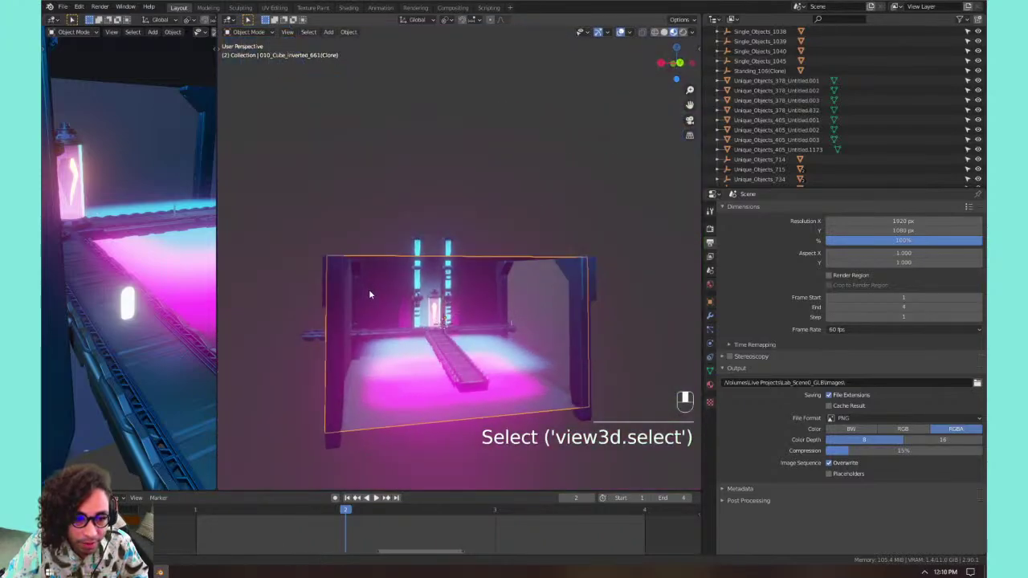
middle_click_drag(394, 273, 404, 300)
left_click(439, 333)
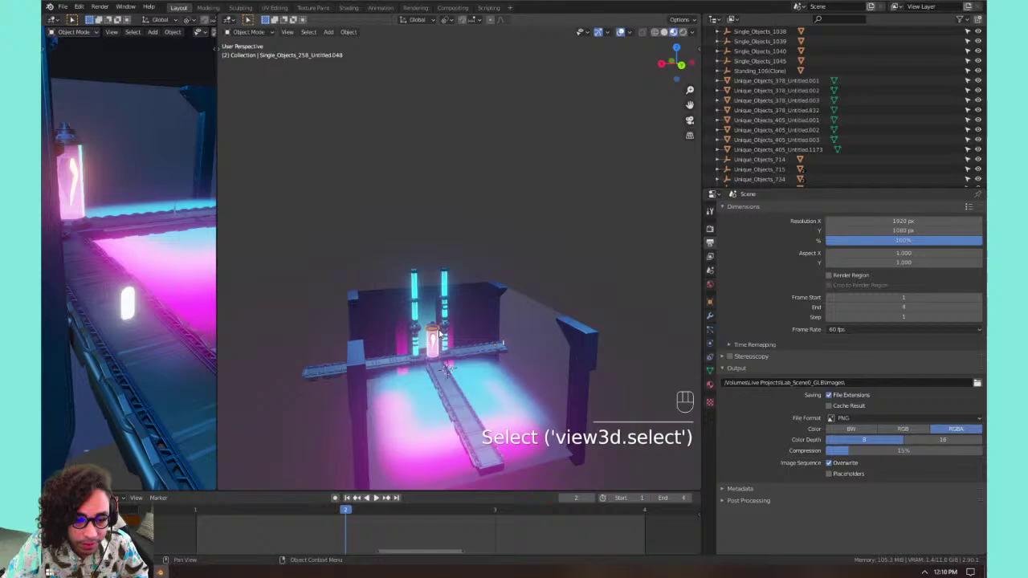
scroll(496, 305, "up", 3)
Rename the room shell object 010_Cube_inverted_661(Clone) to Lab_base.
left_click(485, 281)
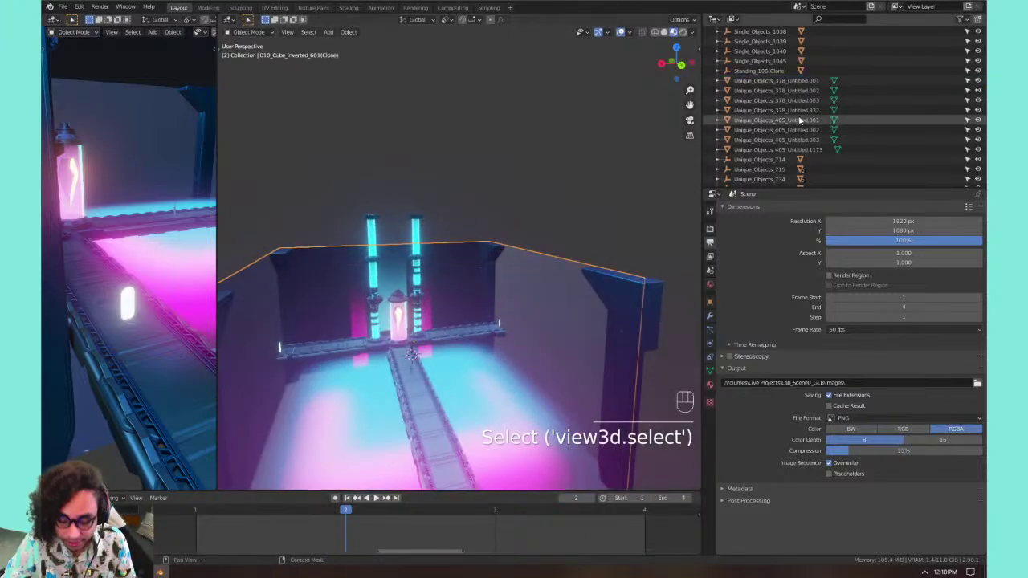
key("KP_Decimal")
double_click(850, 100)
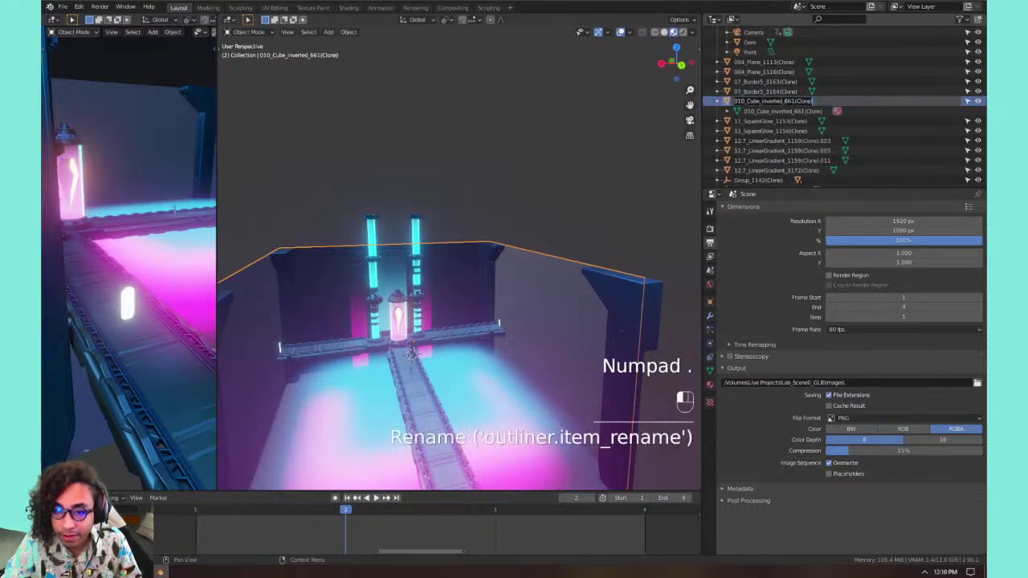
type("Roo")
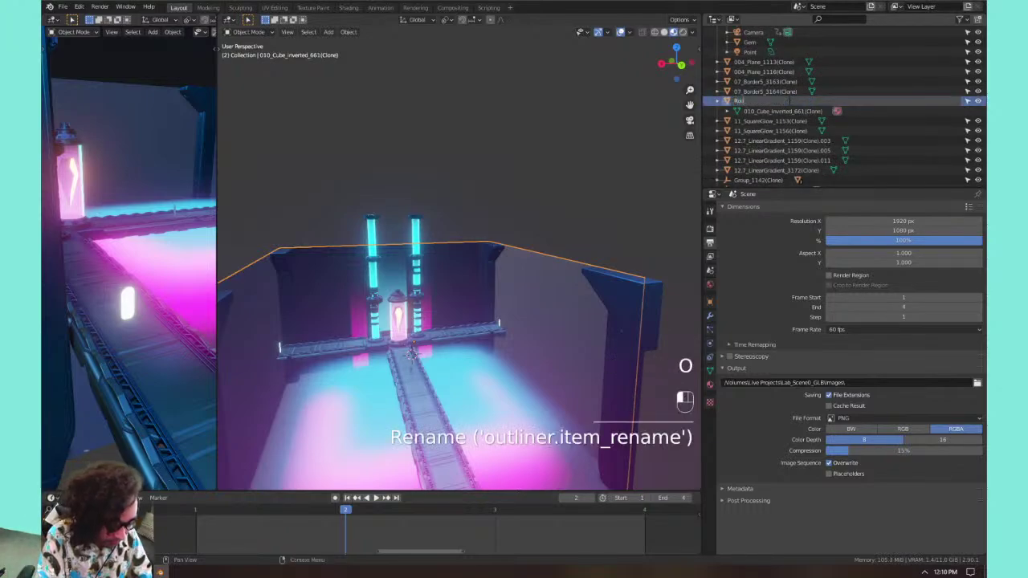
key("BackSpace")
key("BackSpace")
key("BackSpace")
key("BackSpace")
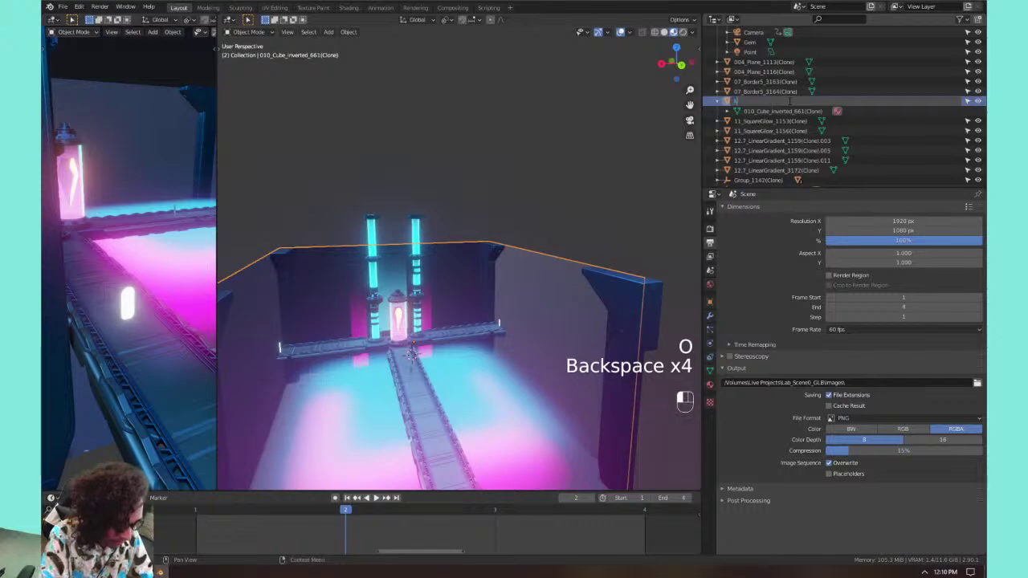
type("Lab_bas")
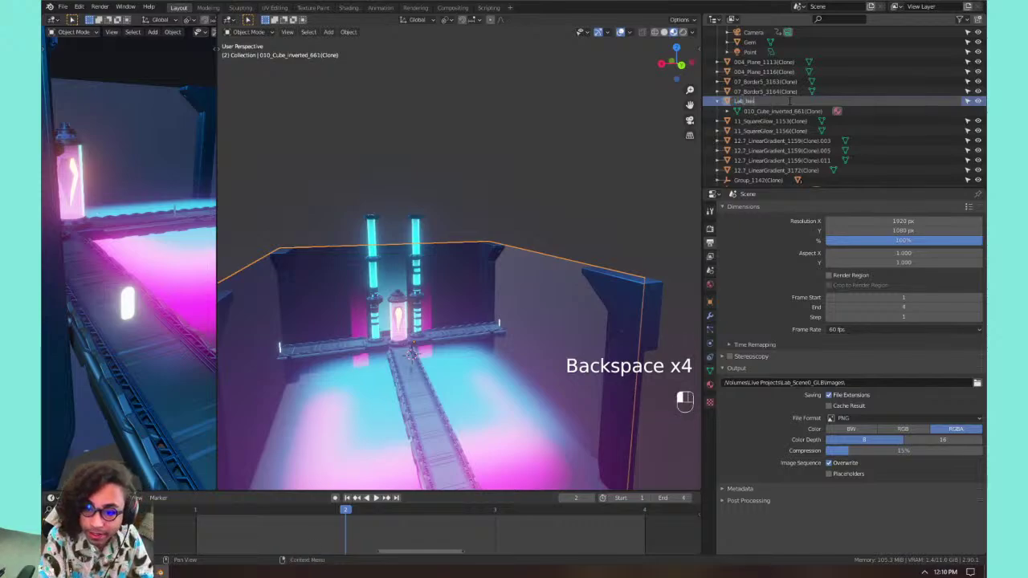
type("e")
key("Return")
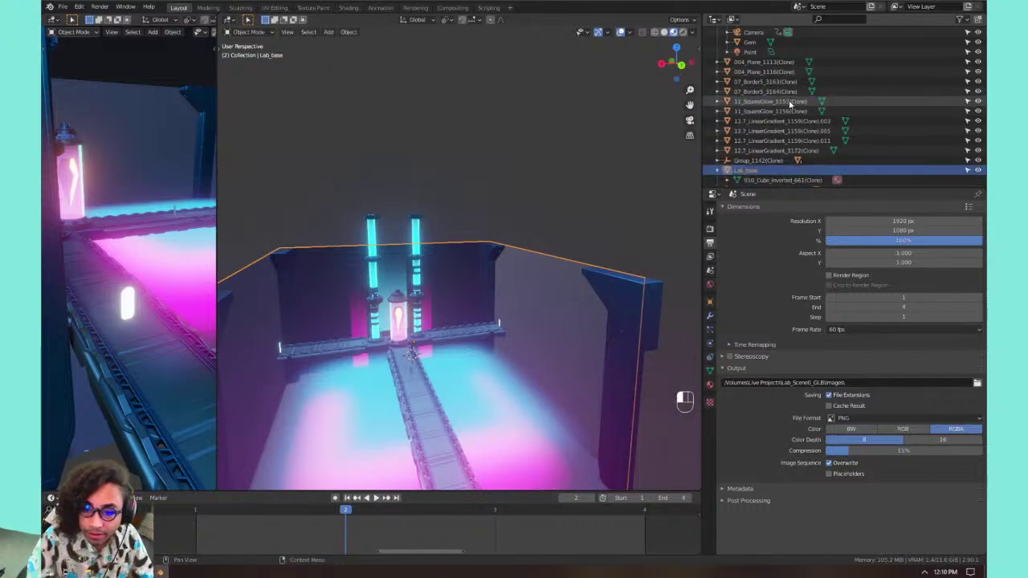
Move Lab_base into a new collection named Lab Main.
key("m")
left_click(495, 100)
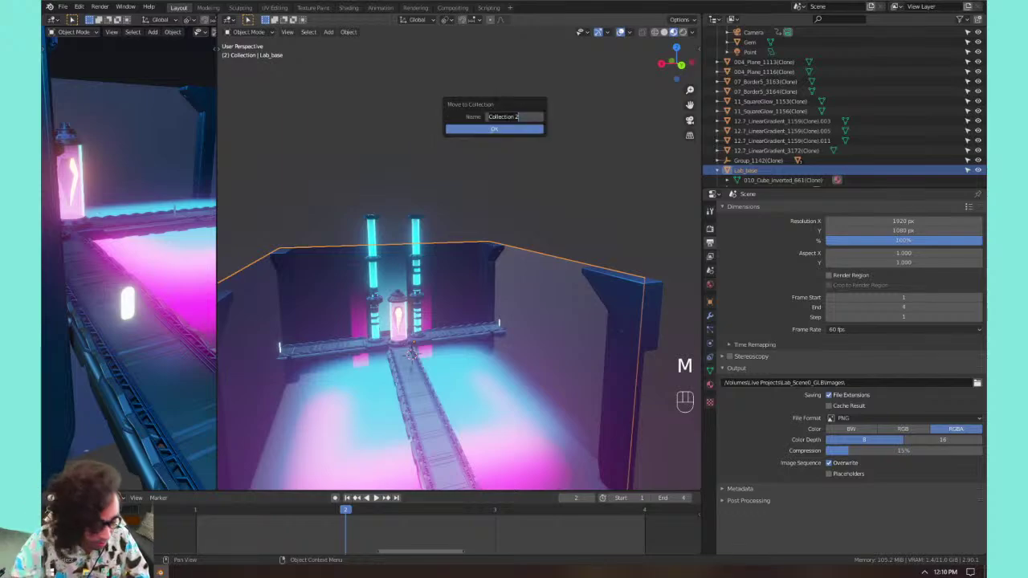
type("Lab Main")
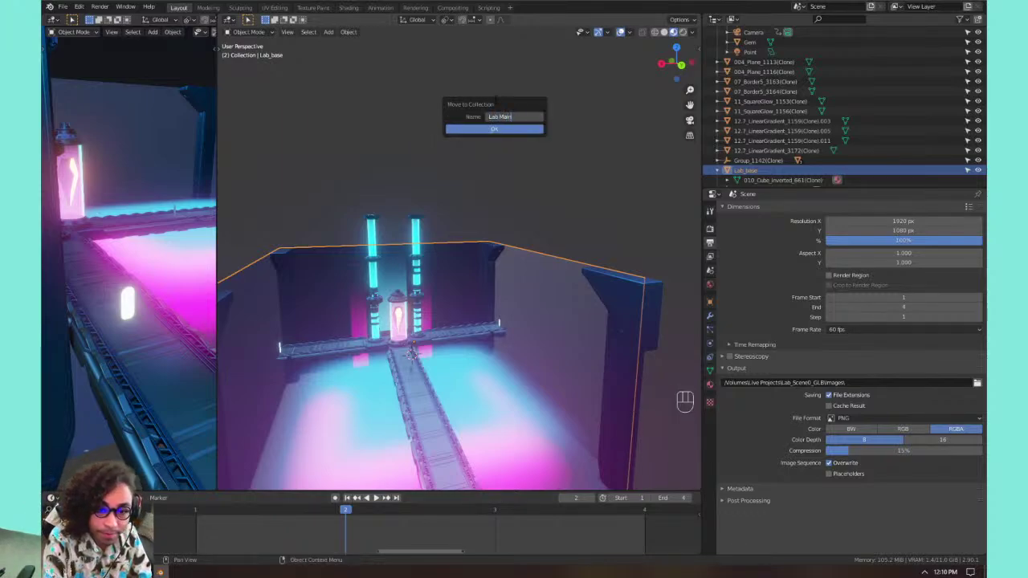
key("Return")
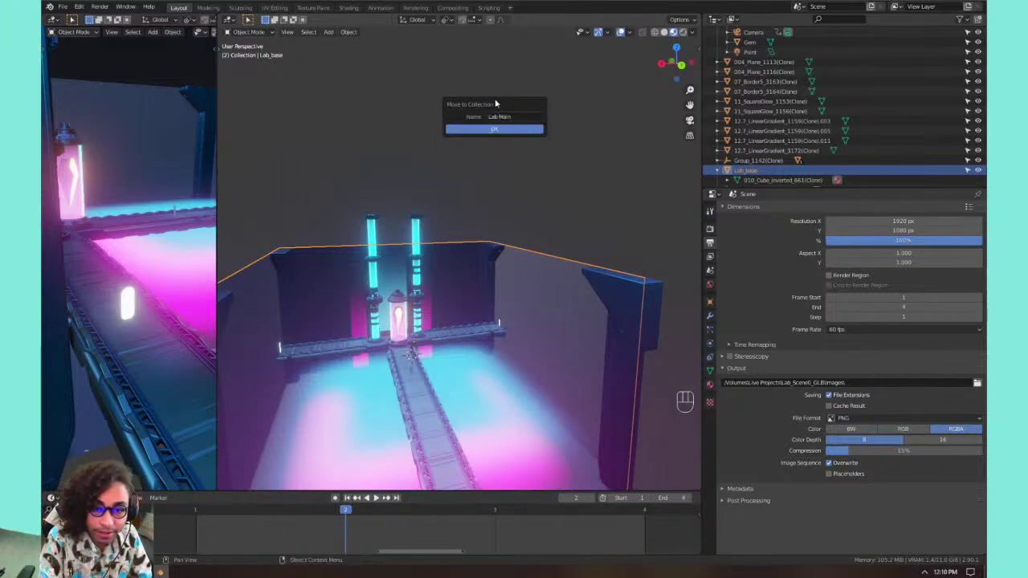
left_click(531, 131)
Examine the back corner of the room, selecting the shell and the pillar's top piece to tell the separate objects apart.
left_click(744, 91)
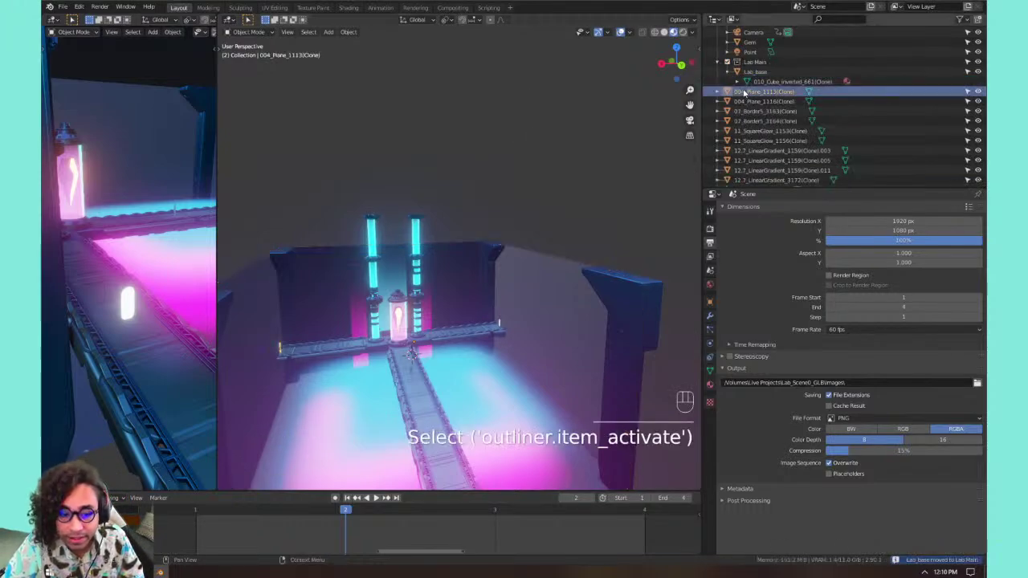
middle_click_drag(477, 259, 516, 228)
left_click(333, 224)
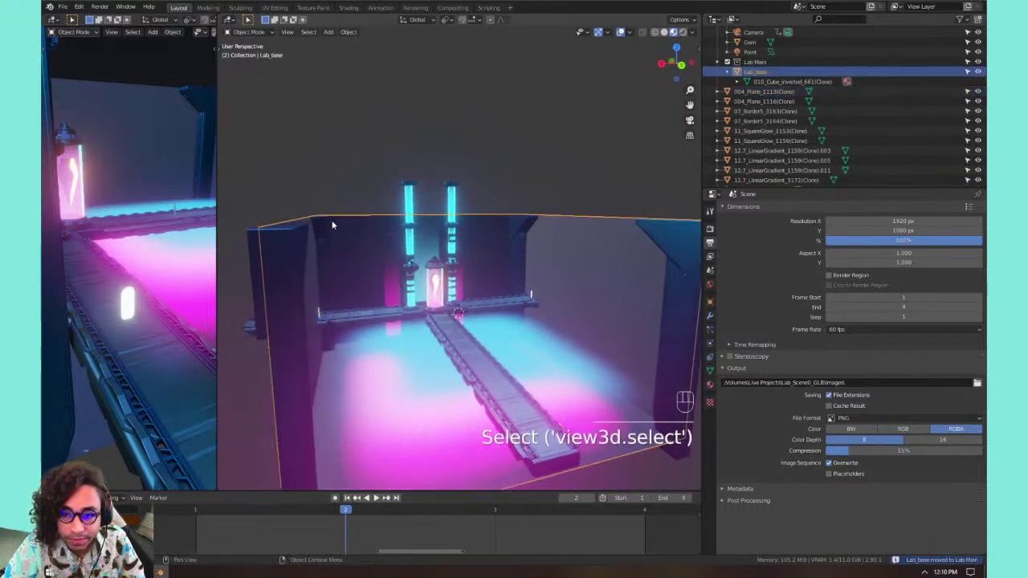
left_click(324, 228)
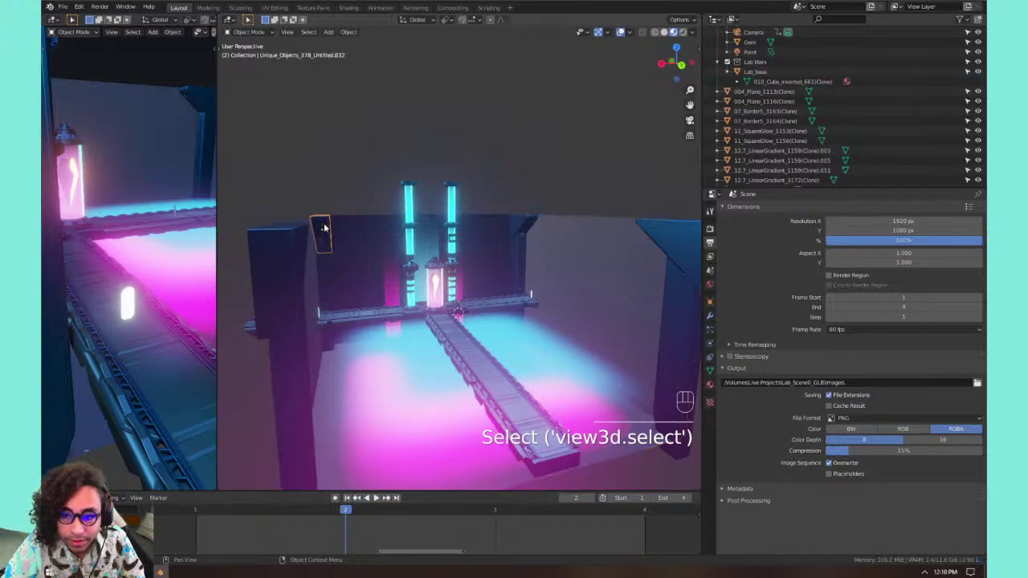
key("KP_Decimal")
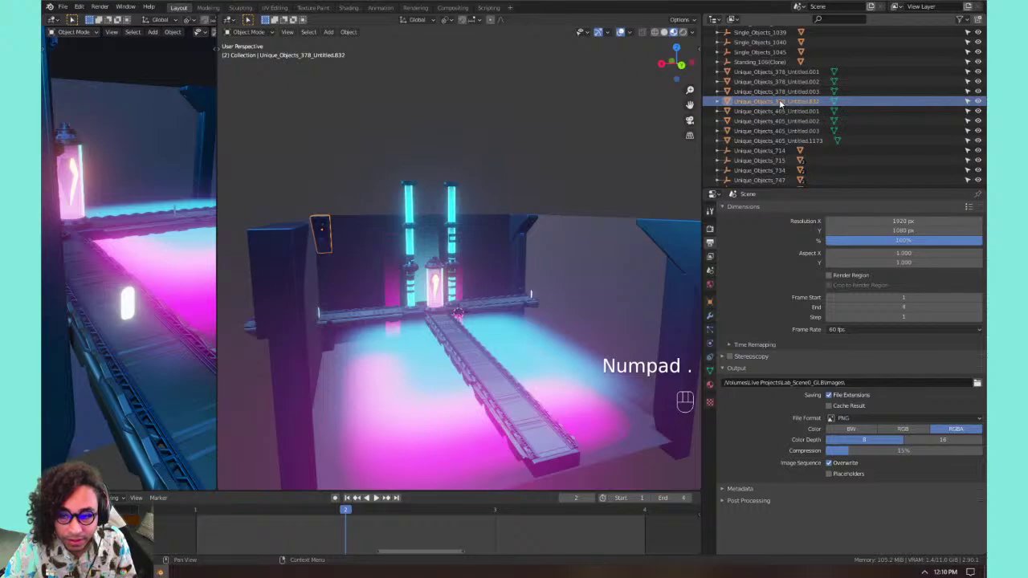
left_click(327, 257)
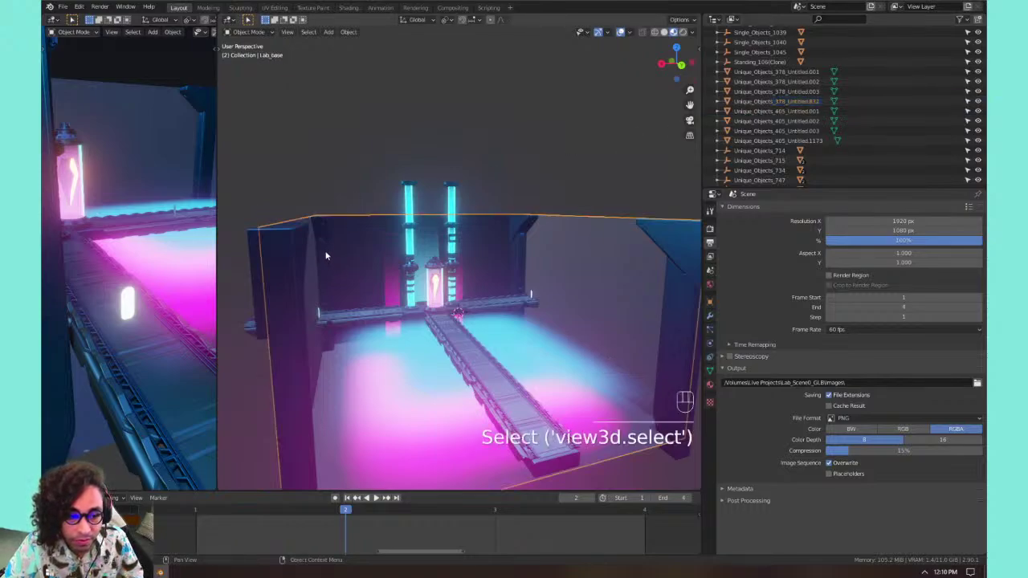
left_click(323, 235)
left_click(323, 252, "shift")
left_click(319, 232)
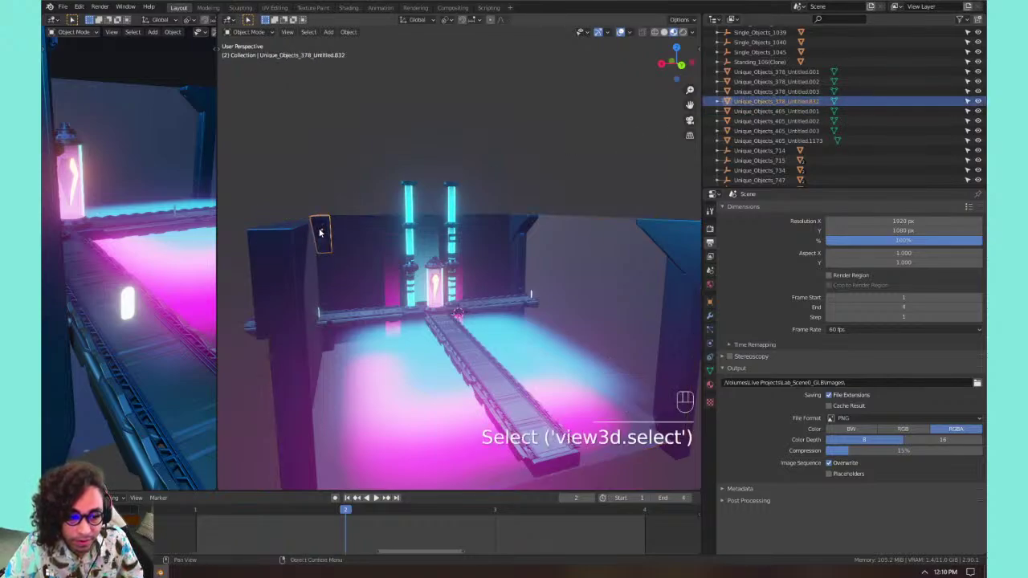
Hide Lab_base and select the upper and lower pieces of all four corner pillars.
left_click(364, 222)
key("h")
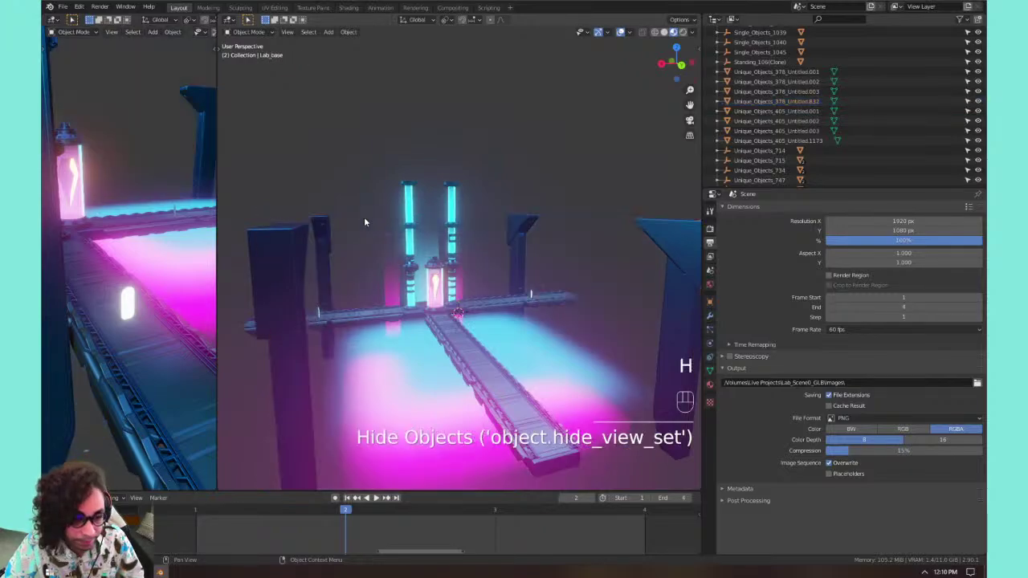
left_click(321, 230)
left_click(325, 259, "shift")
left_click(286, 241, "shift")
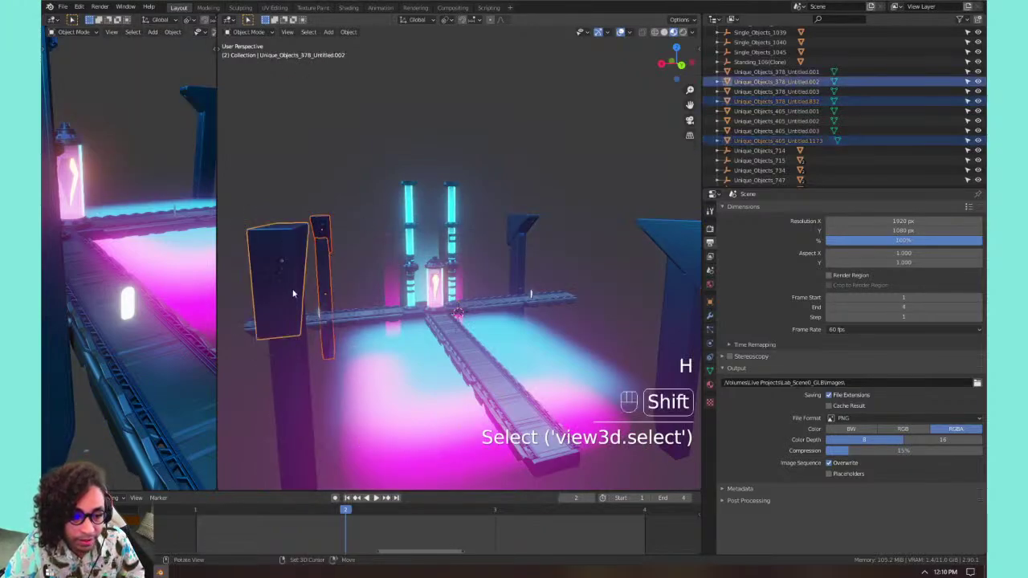
left_click(290, 368, "shift")
left_click(521, 223, "shift")
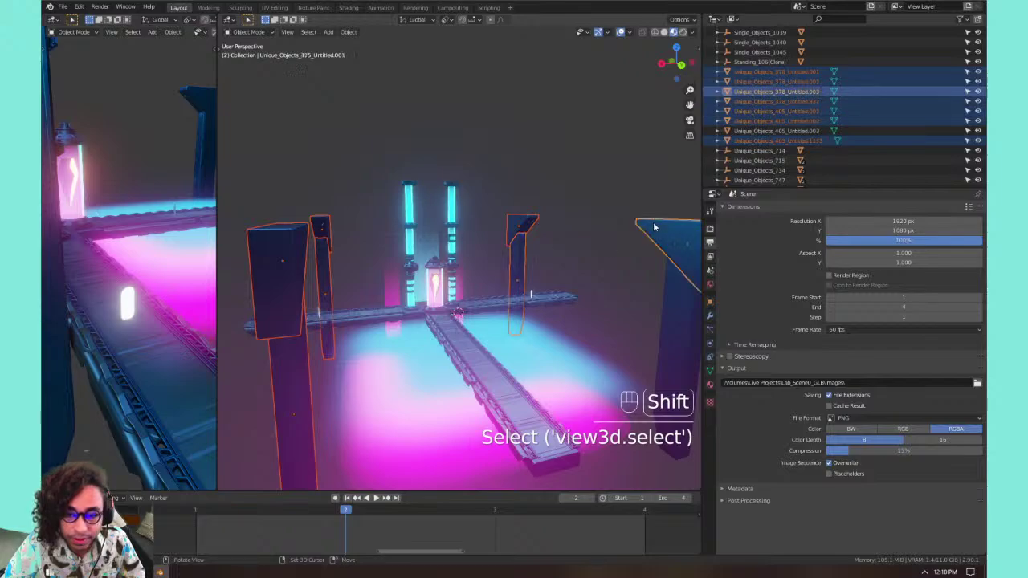
left_click(673, 298, "shift")
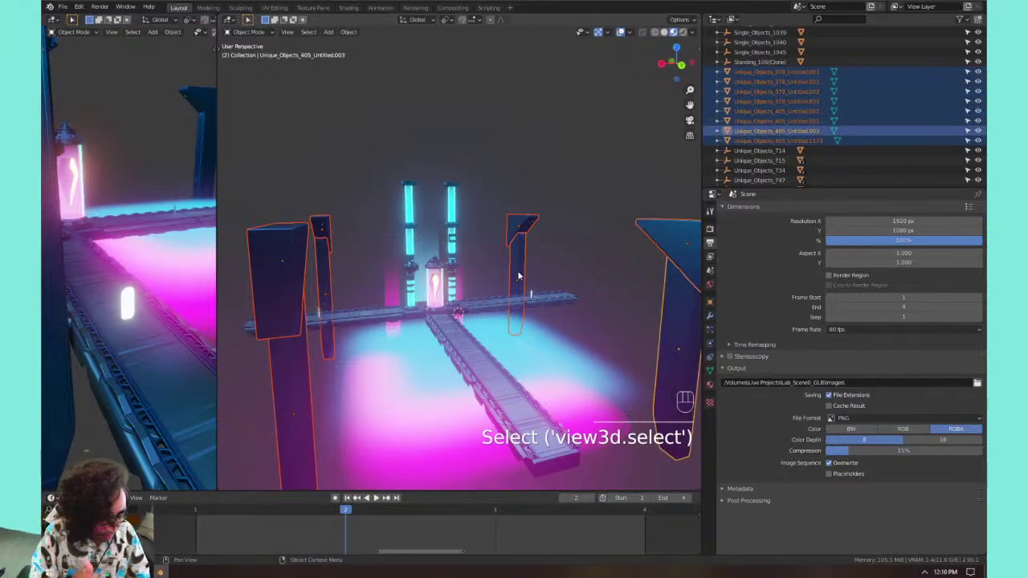
Move the selected pillar pieces into a new collection named Pillars.
key("m")
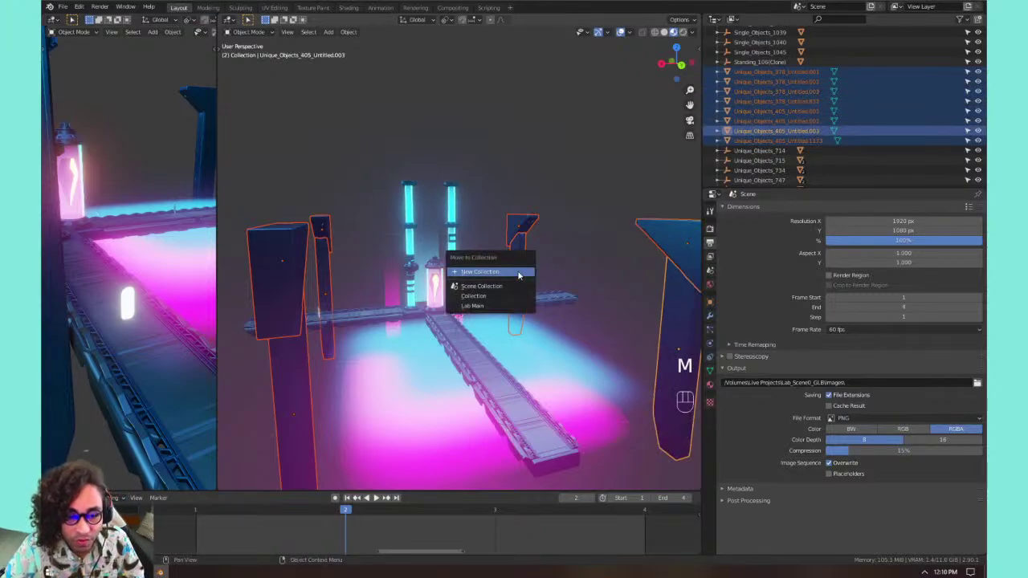
left_click(519, 273)
type("Pl")
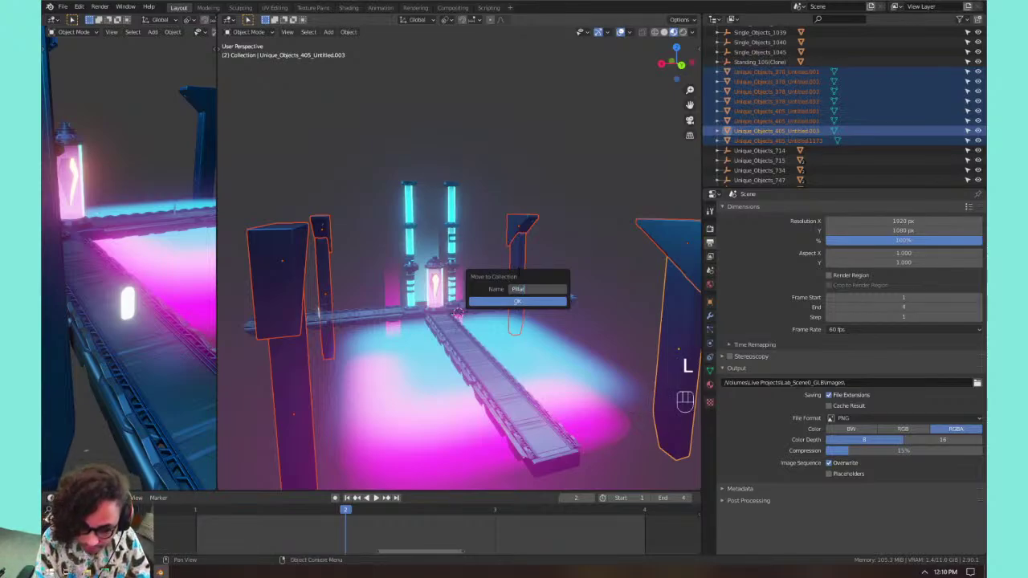
type("illars")
key("Return")
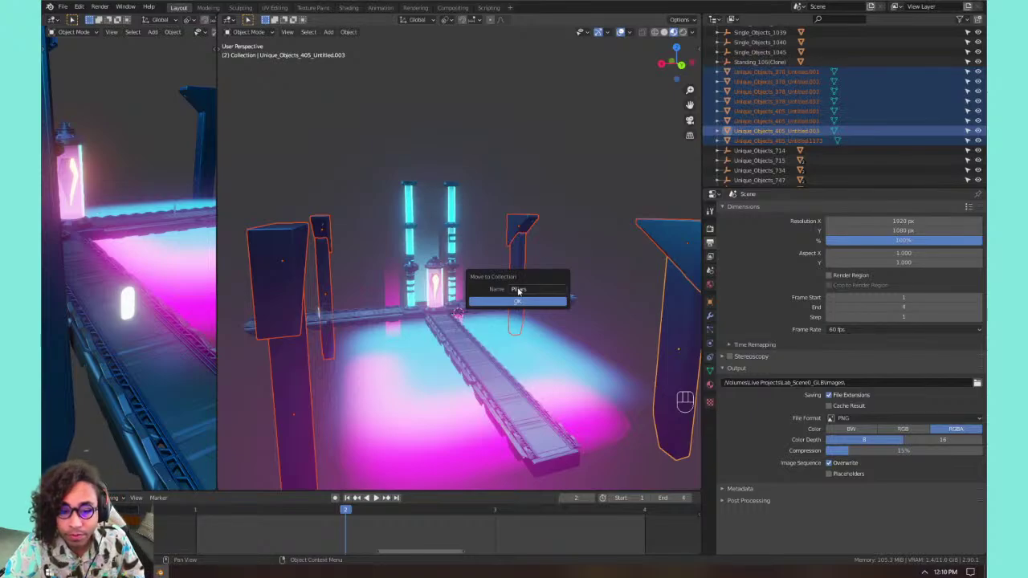
left_click(518, 301)
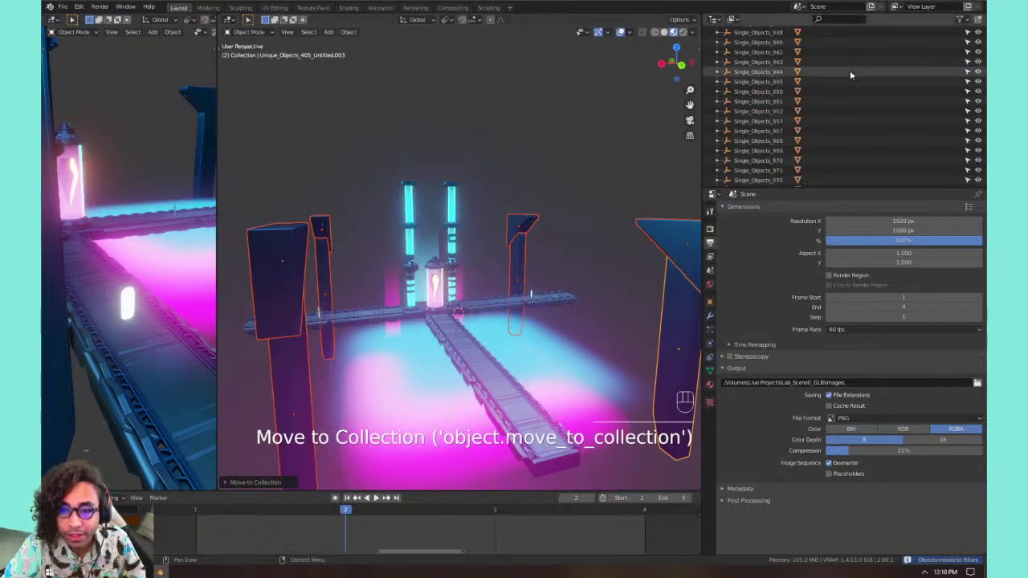
Unhide Lab_base and nest the Pillars collection inside Lab Main, with the Pillars and Lab_base entries collapsed.
scroll(852, 75, "up", 20)
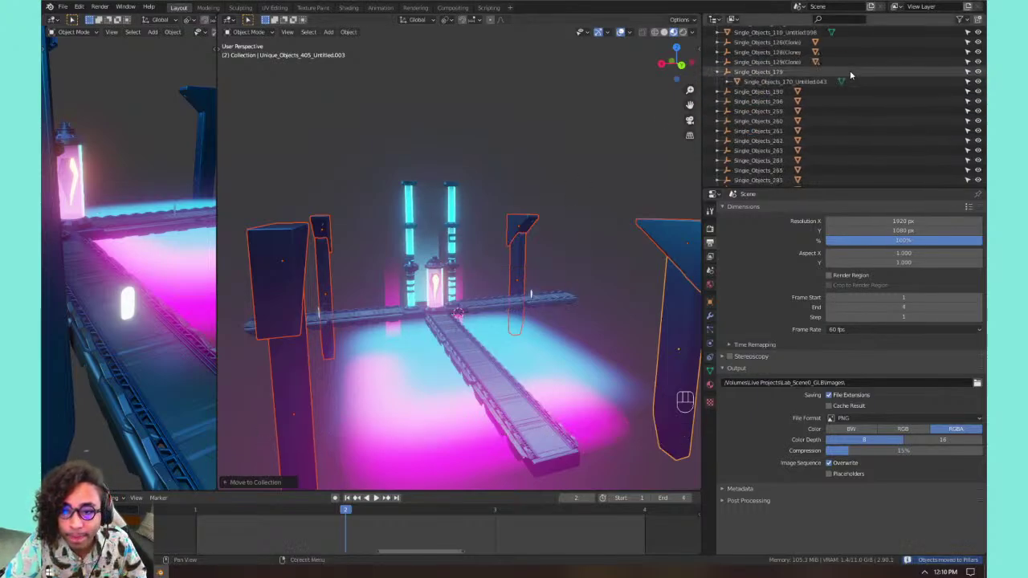
scroll(850, 70, "up", 15)
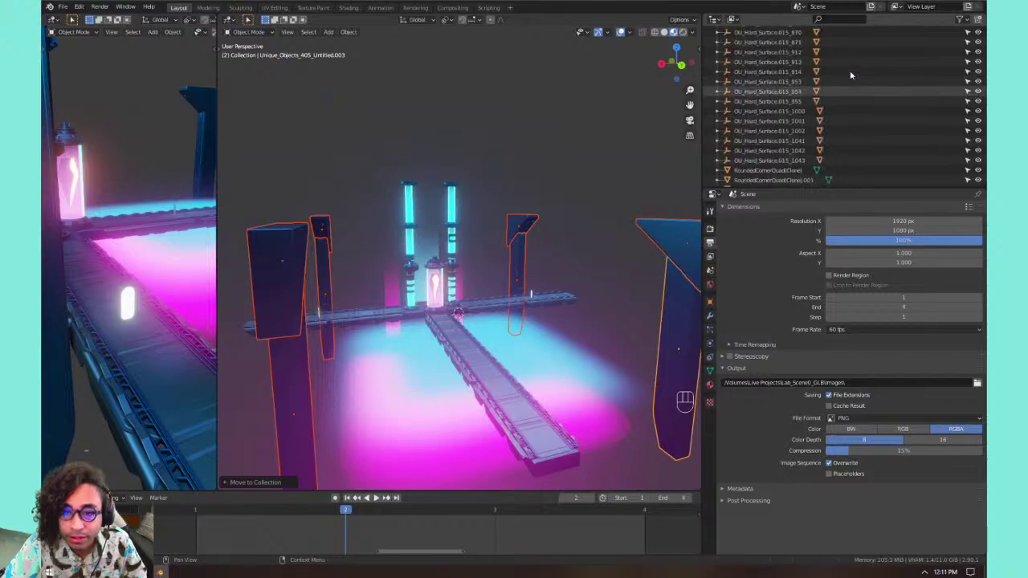
scroll(850, 70, "up", 10)
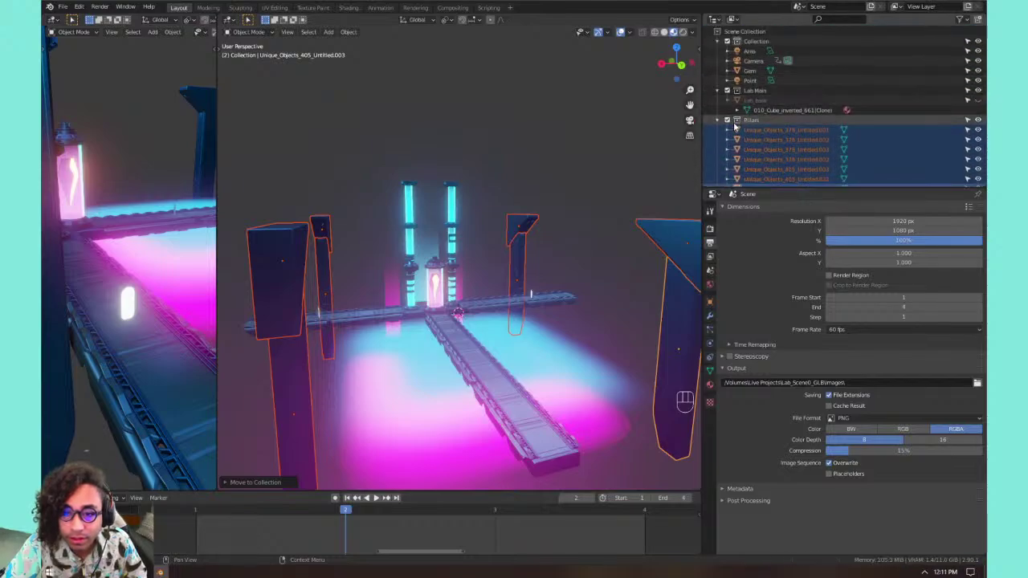
left_click(717, 120)
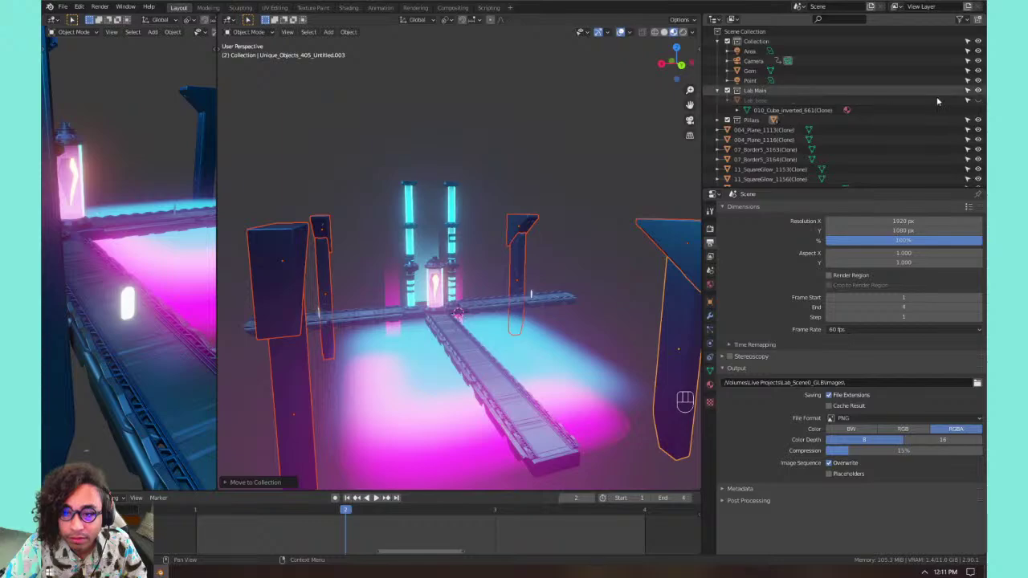
left_click(977, 100)
left_click_drag(751, 121, 755, 94)
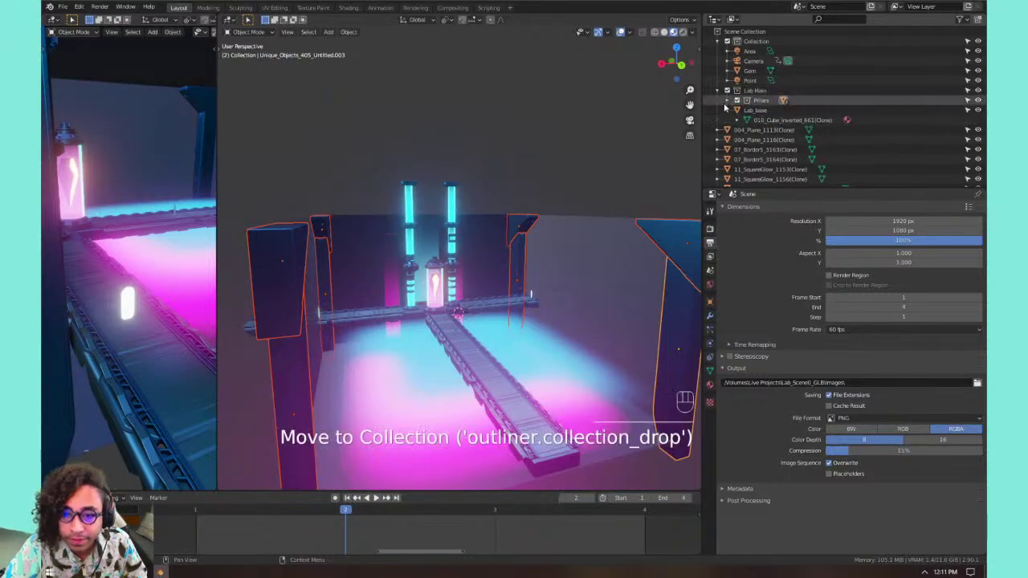
left_click(726, 112)
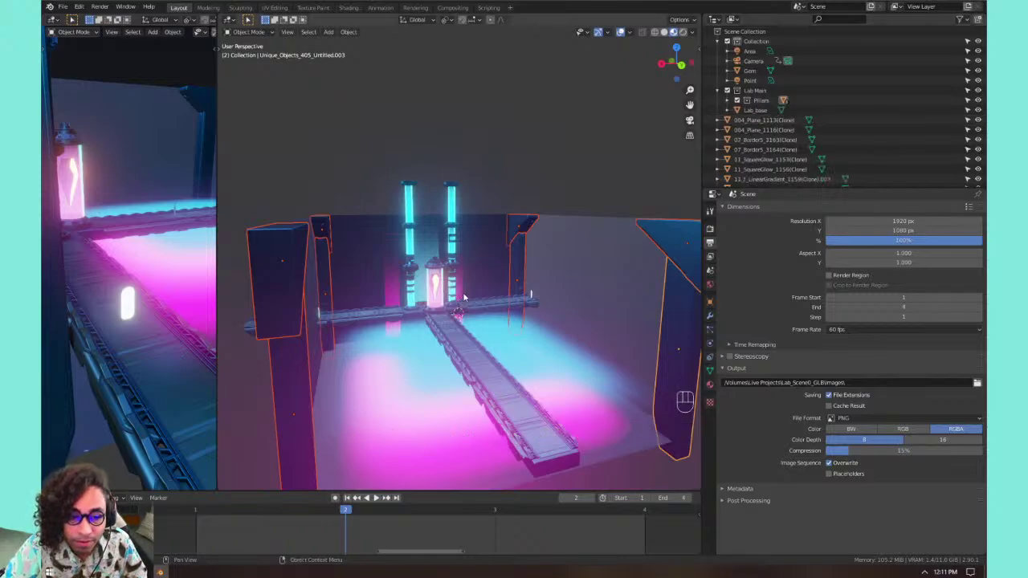
Select both floor glow planes, 11_SquareGlow_1153(Clone) and 11_SquareGlow_1156(Clone), without the room shell.
middle_click_drag(464, 297, 444, 241)
left_click(395, 264)
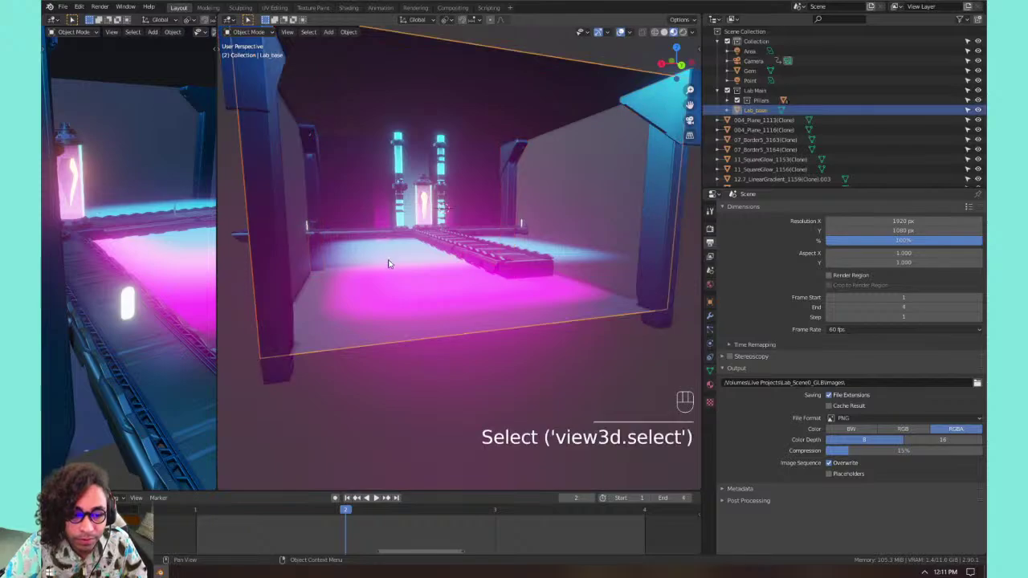
left_click(385, 247)
left_click(379, 297, "shift")
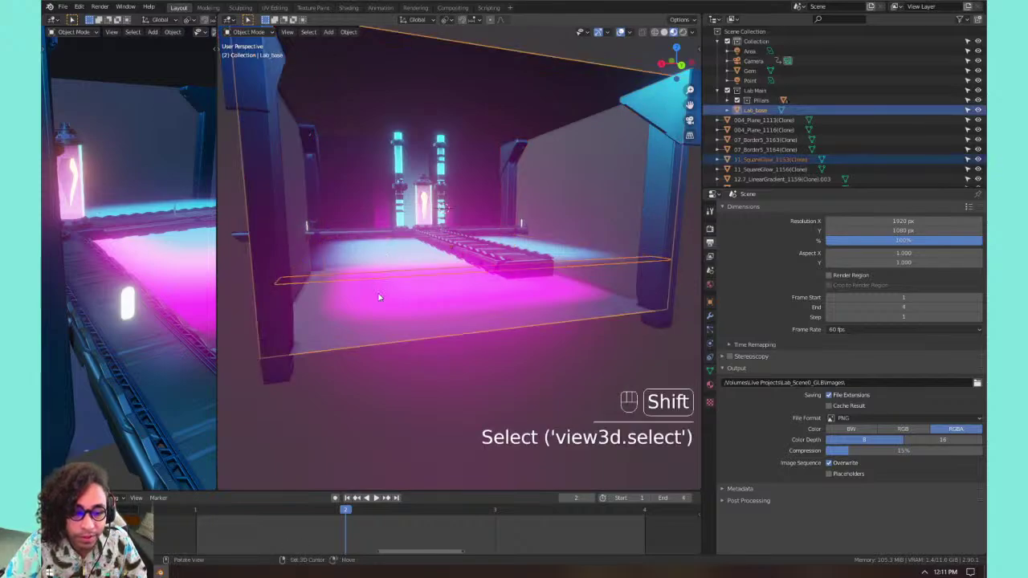
left_click(415, 163)
left_click(388, 249)
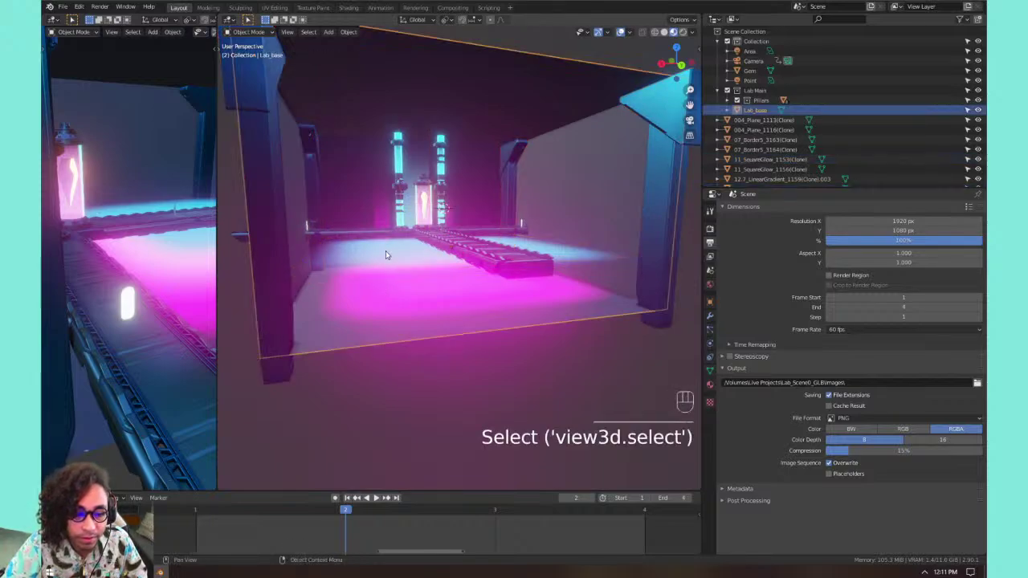
left_click(385, 251)
middle_click_drag(384, 255, 396, 226)
left_click(400, 240, "shift")
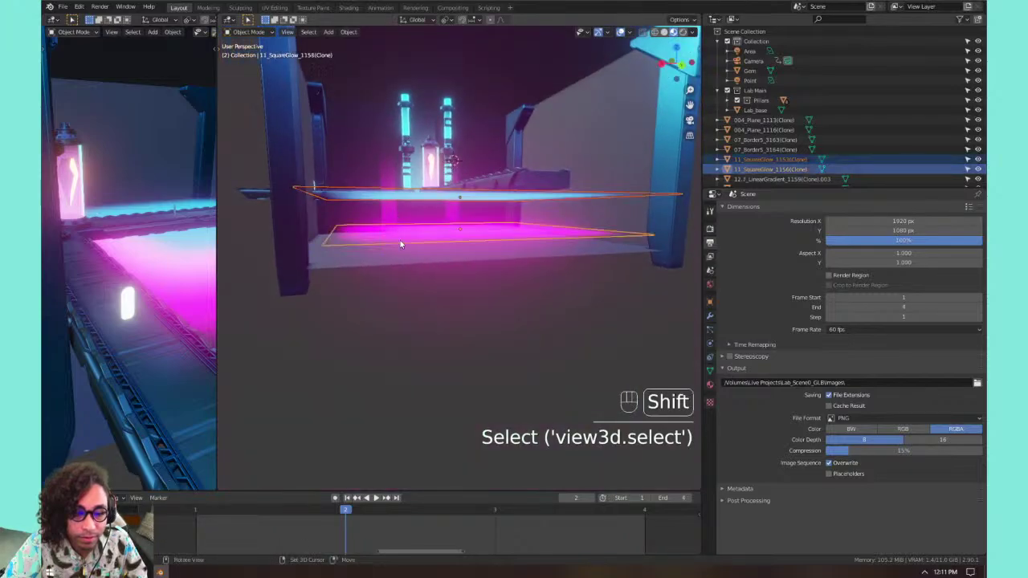
Move the two glow planes into a new collection named Light_Pool and nest it inside Lab Main.
key("m")
left_click(401, 241)
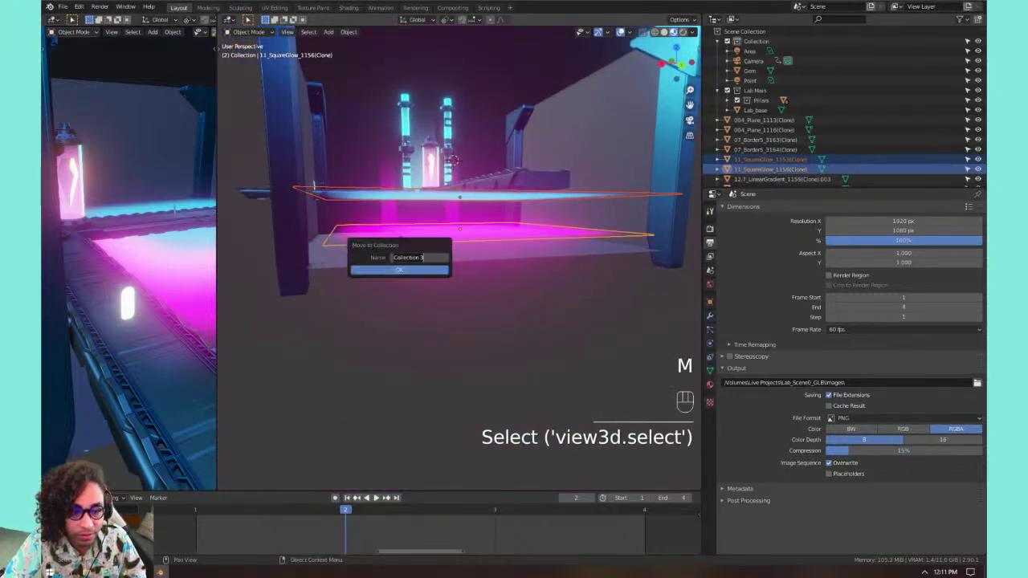
type("Light")
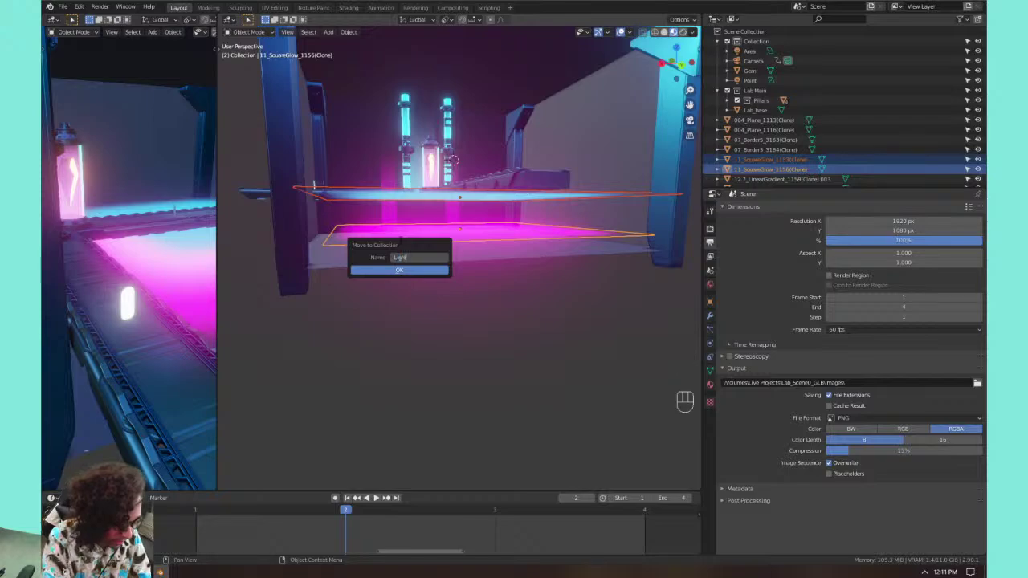
type("_Pool")
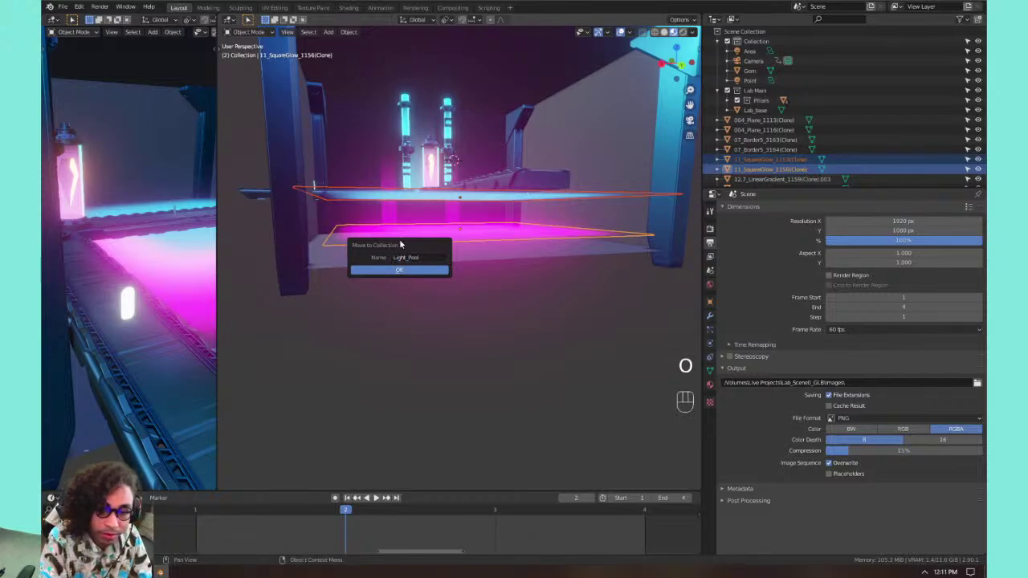
left_click(425, 271)
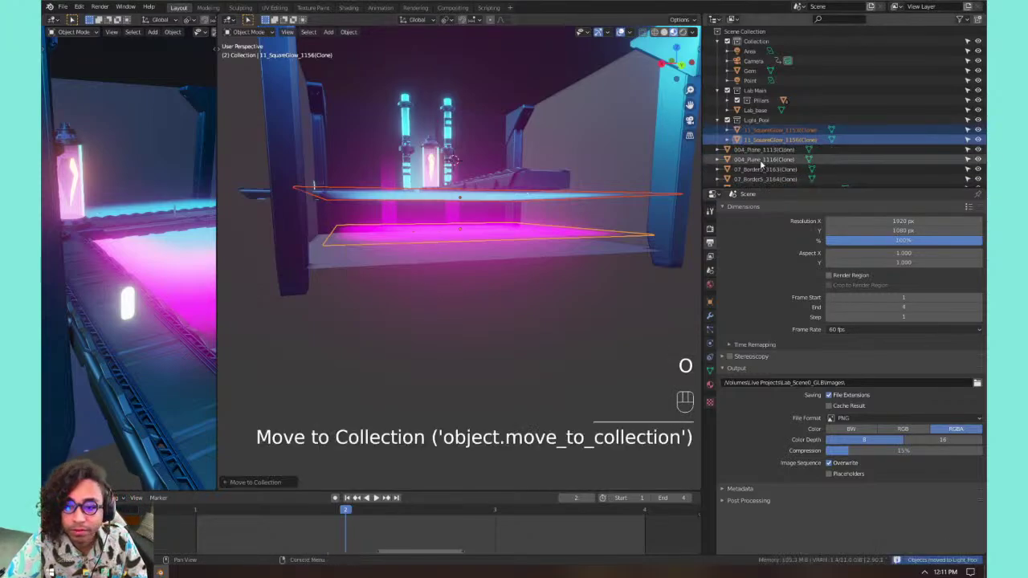
left_click_drag(763, 126, 756, 91)
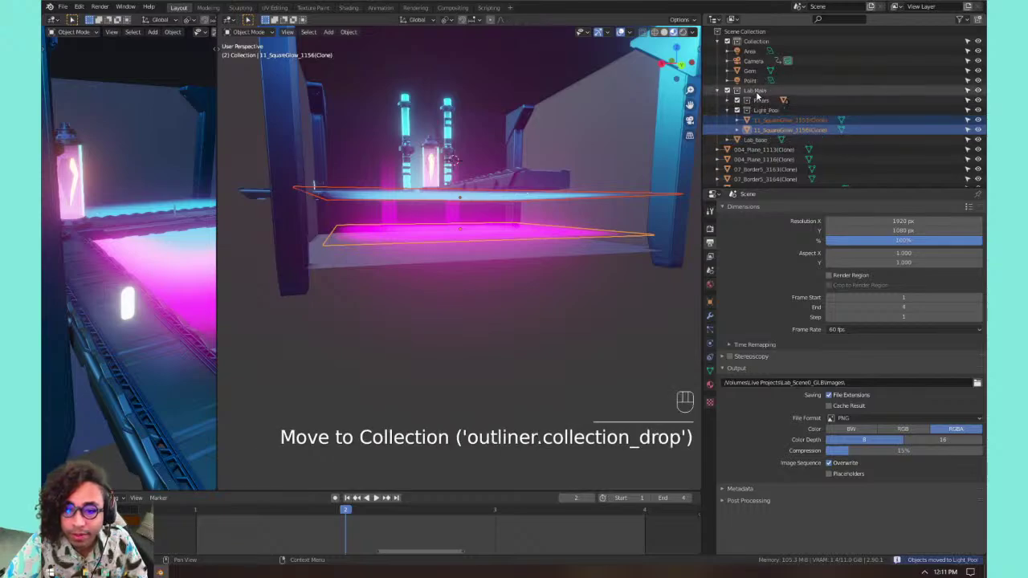
left_click(727, 111)
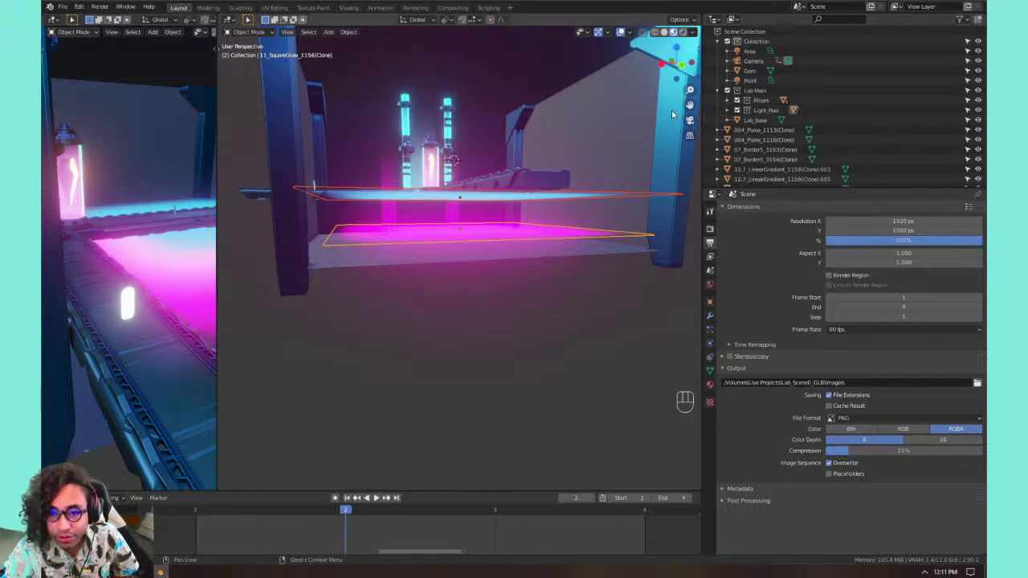
Toggle the Light_Pool collection off and on to compare the room with and without the floor glow, leaving it enabled.
middle_click_drag(661, 118, 531, 234)
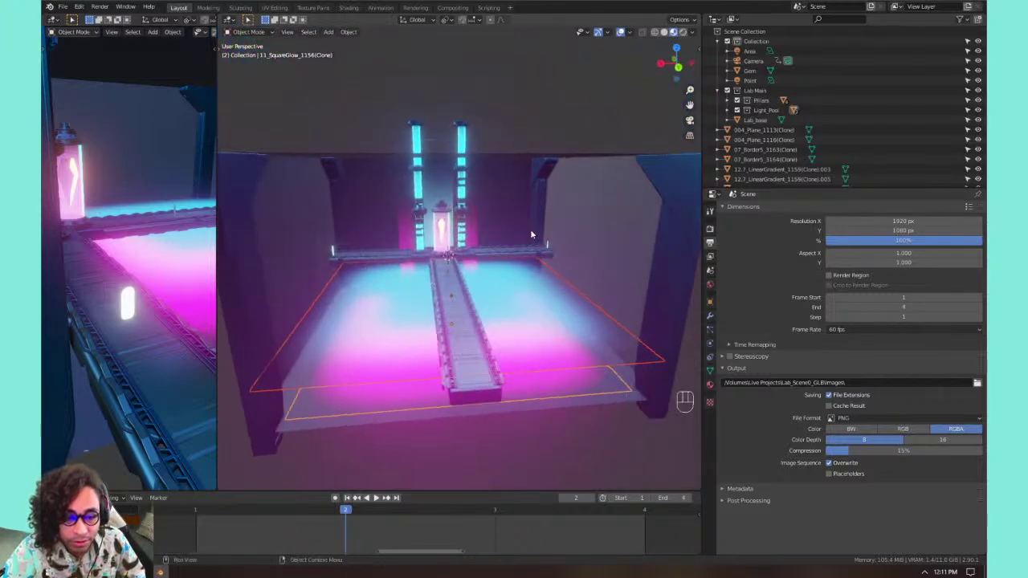
left_click(737, 111)
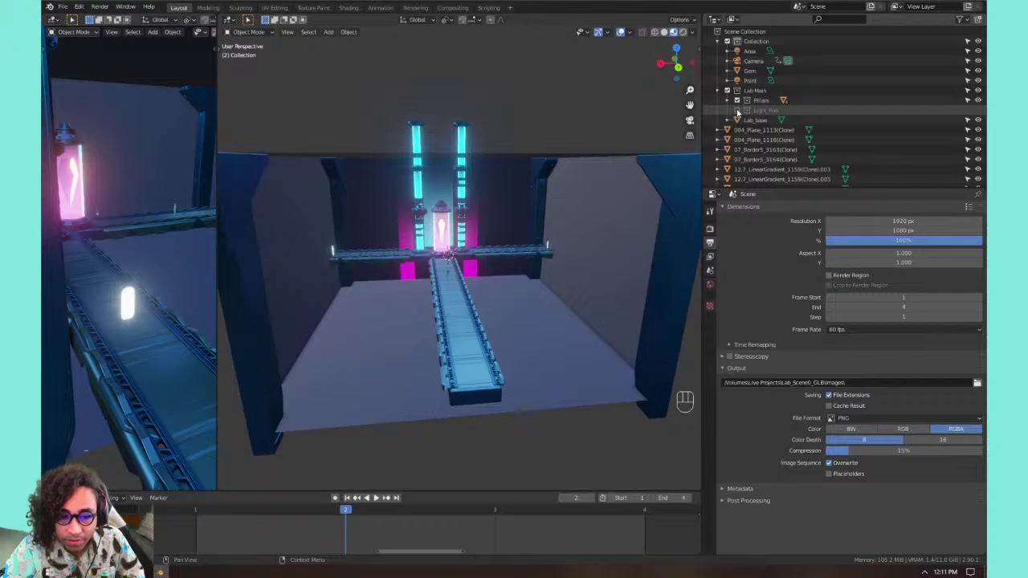
left_click(738, 111)
left_click(737, 111)
scroll(480, 337, "up", 3)
middle_click_drag(479, 337, 519, 281, "shift")
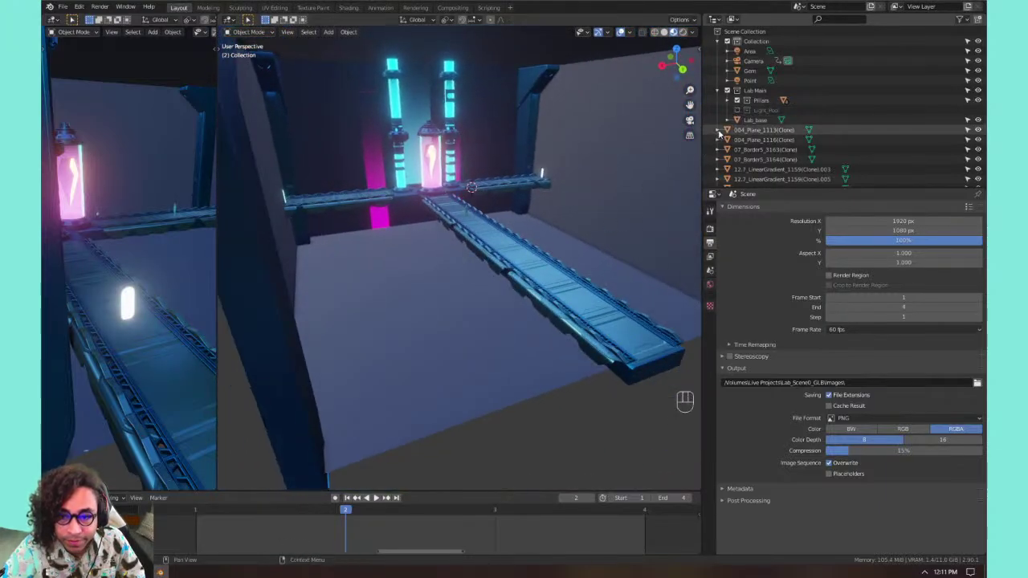
left_click(737, 111)
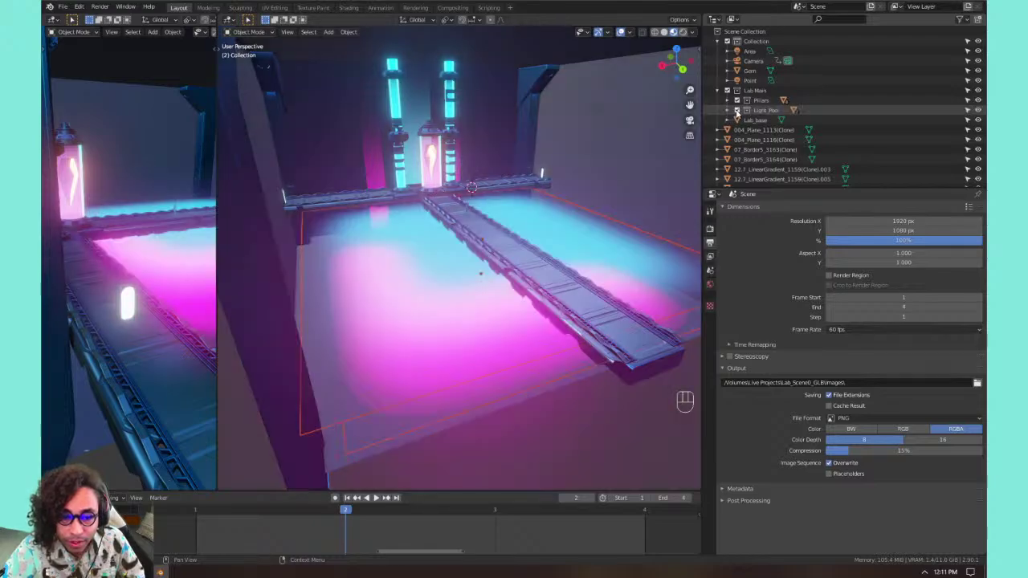
left_click(737, 111)
left_click(737, 111)
left_click(737, 111)
left_click(738, 110)
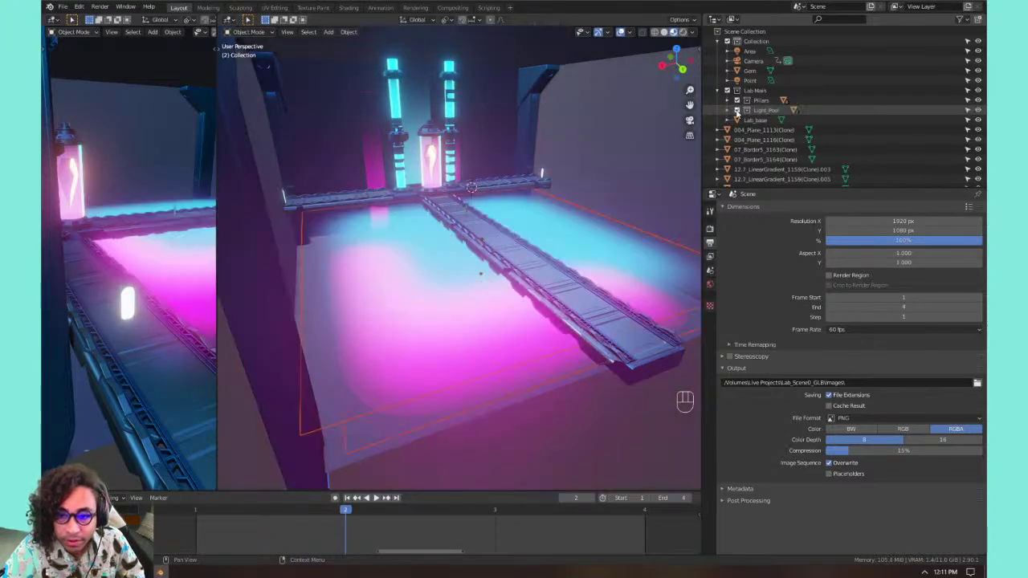
Exclude the Light_Pool and Pillars collections from the view so the remaining lab objects can be examined.
left_click(737, 111)
left_click(736, 101)
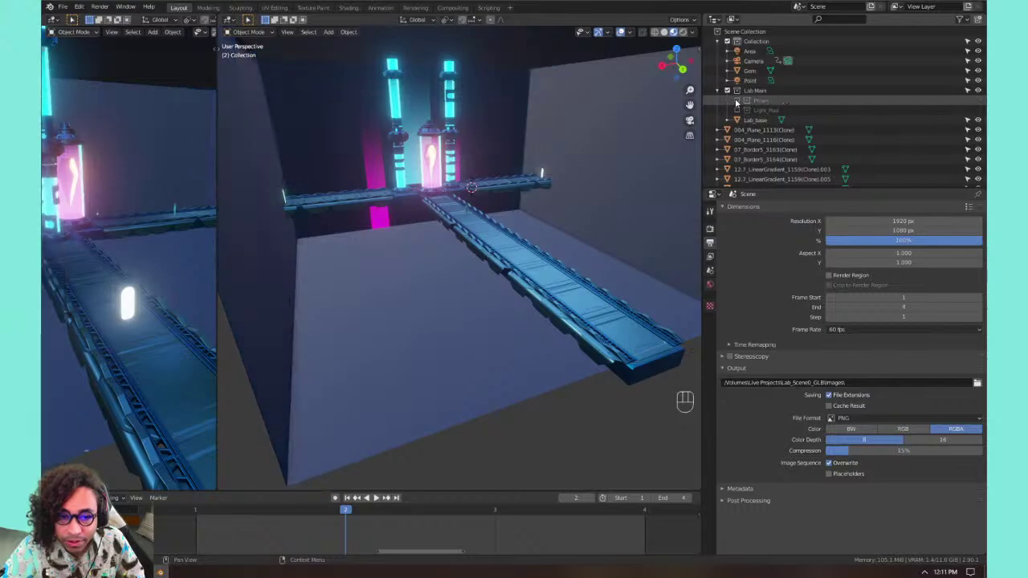
middle_click_drag(425, 241, 514, 210)
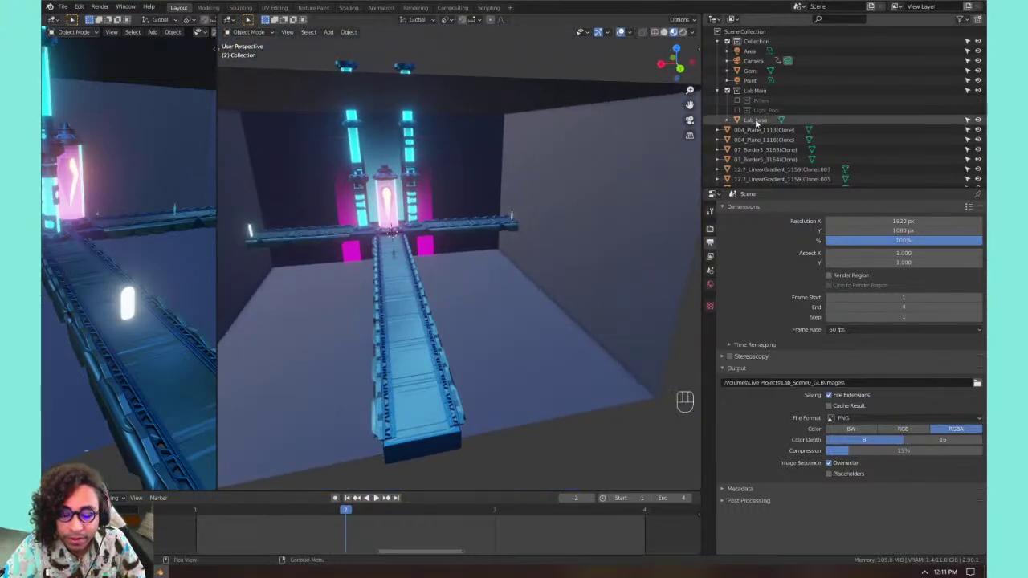
Move Lab_base into a new collection named BOX.
left_click(756, 121)
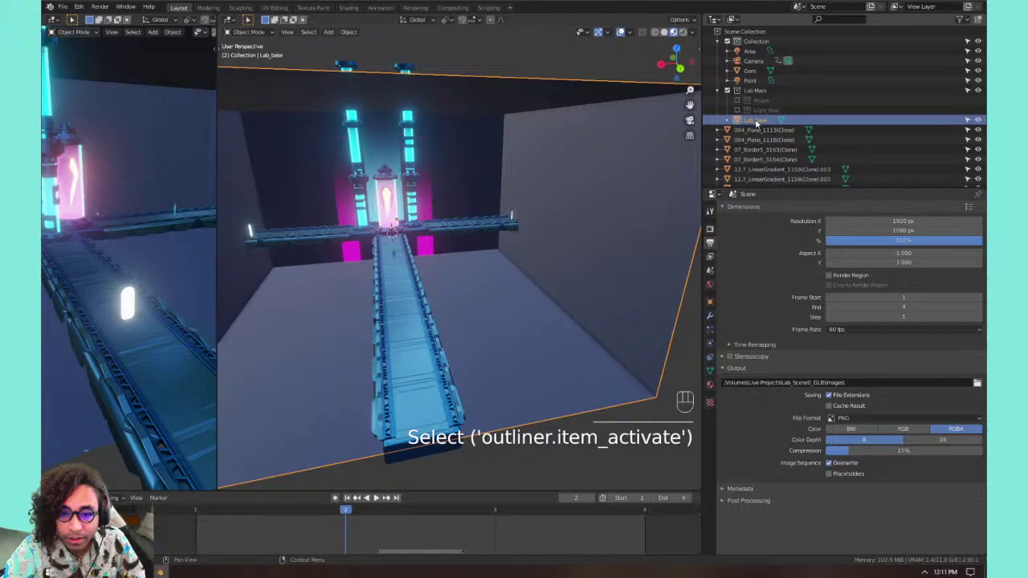
key("m")
left_click(459, 152)
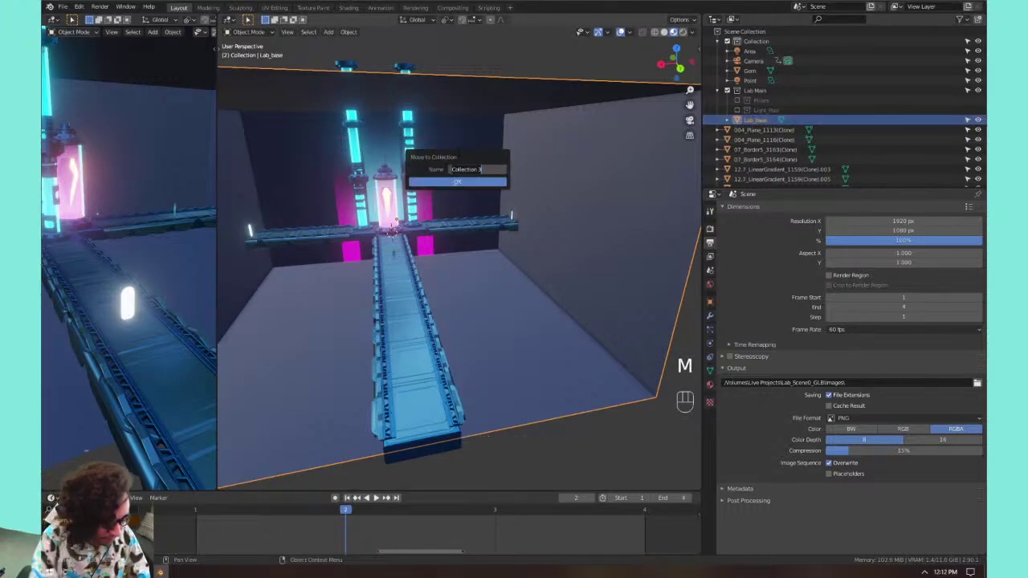
type("L")
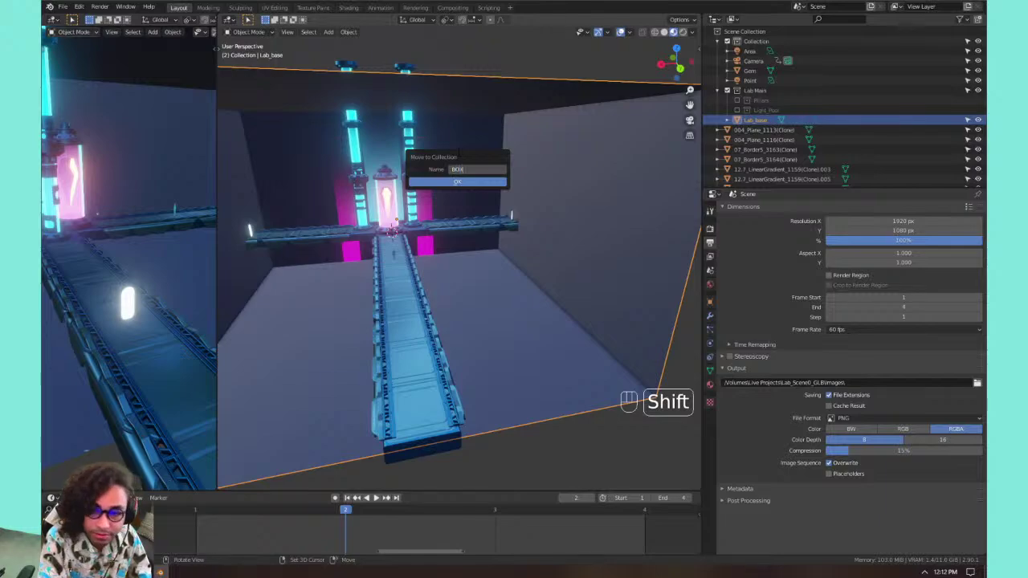
left_click(459, 157)
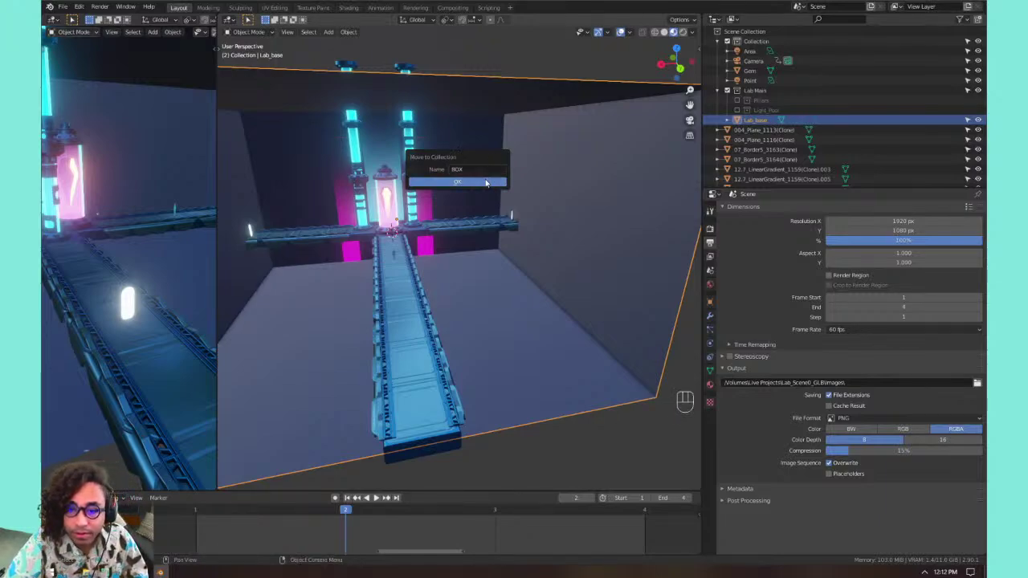
left_click(487, 185)
Nest the BOX collection inside Lab Main and exclude it from the view.
left_click_drag(750, 120, 750, 92)
left_click(728, 121)
left_click(737, 119)
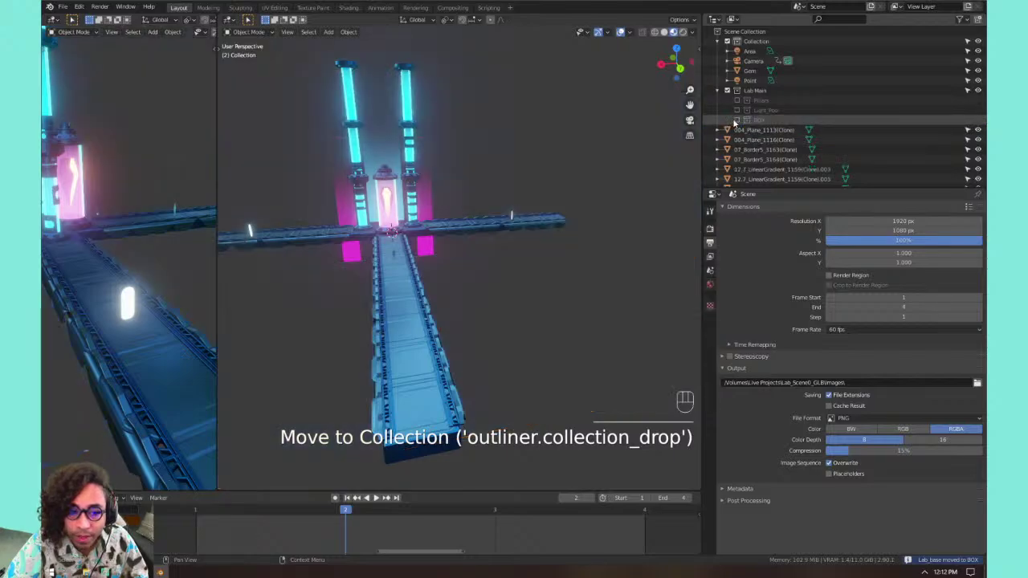
Try deleting the pieces of the small white capsule light standing on the side walkway.
middle_click_drag(434, 208, 464, 232)
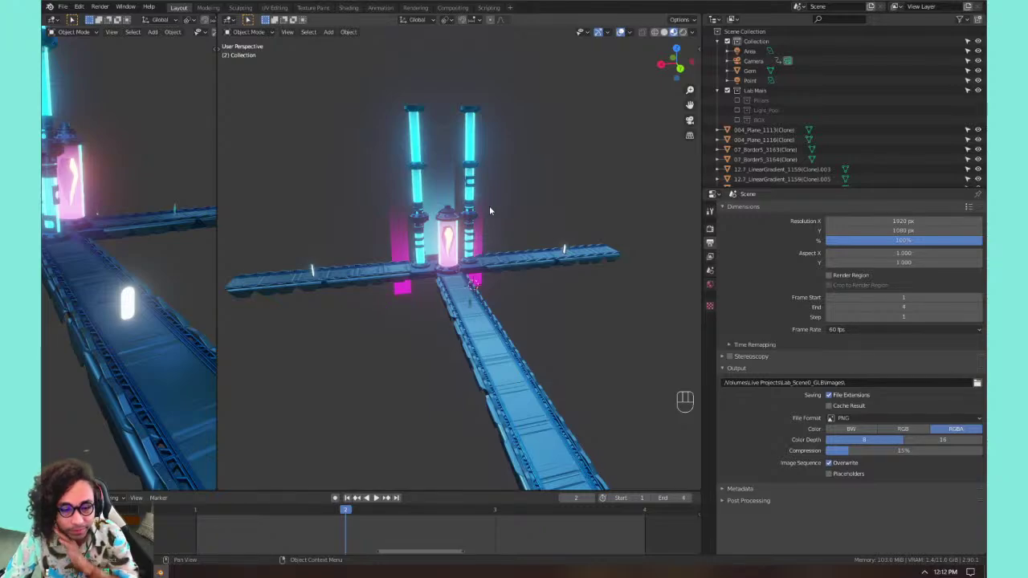
scroll(552, 233, "up", 6)
middle_click_drag(568, 244, 408, 265, "shift")
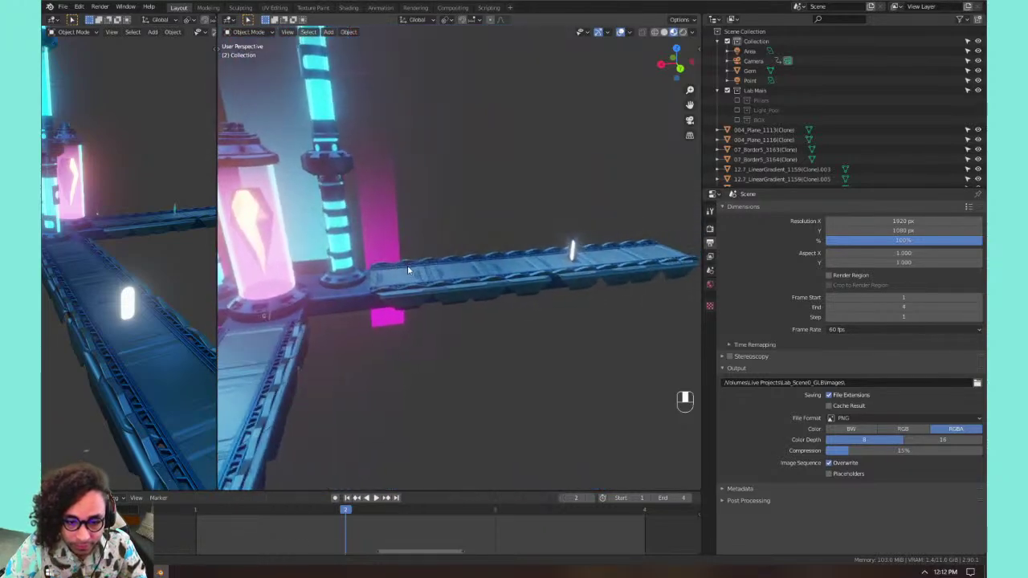
left_click(572, 244)
key("x")
left_click(573, 244)
left_click(573, 244)
key("x")
left_click(572, 244)
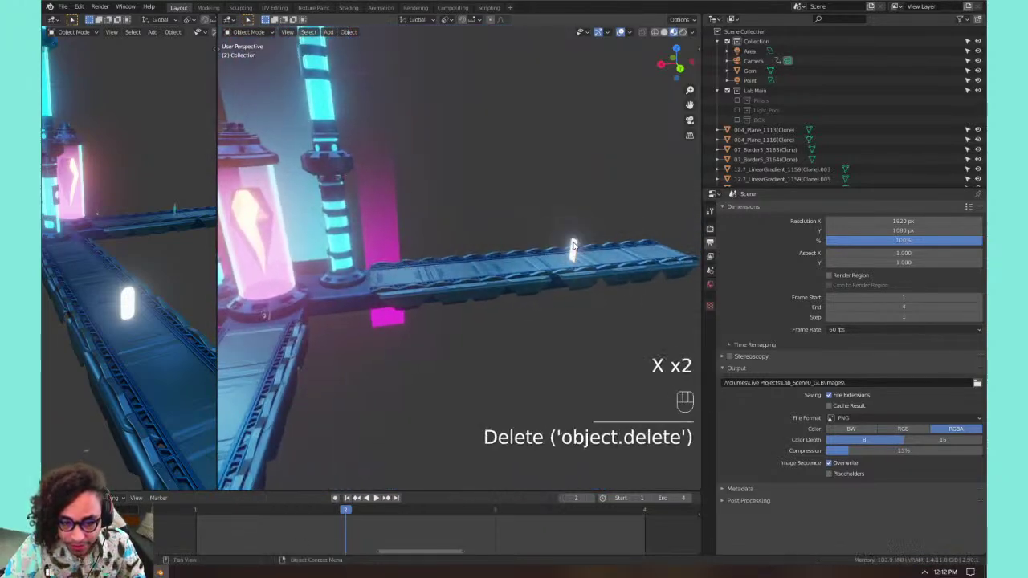
middle_click_drag(573, 244, 485, 232)
left_click(624, 243)
key("x")
left_click(624, 243)
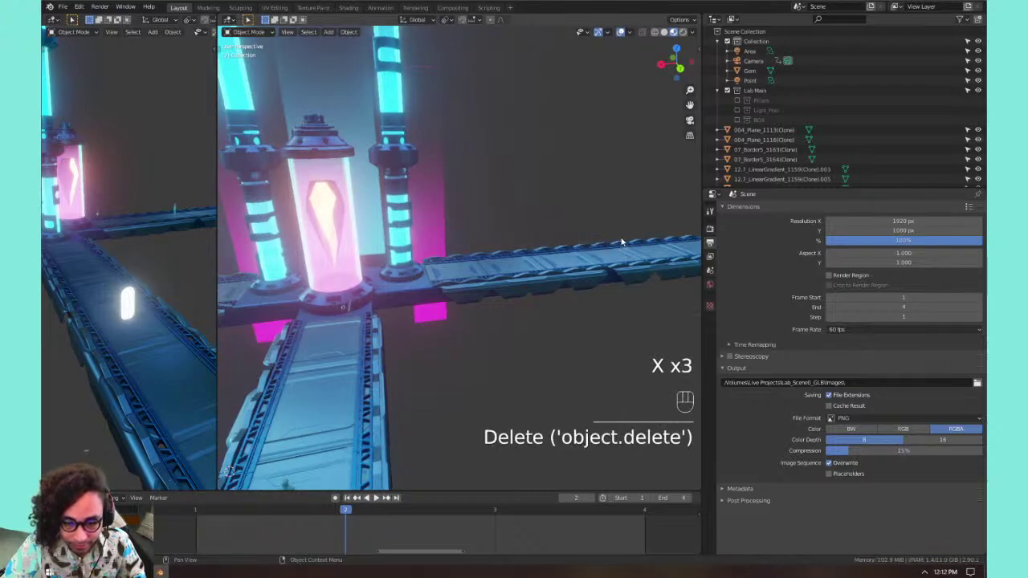
Undo the deletions of the capsule light on the side walkway.
middle_click_drag(624, 244, 342, 202)
key("ctrl+z")
key("ctrl+z")
key("ctrl+z")
key("ctrl+z")
key("ctrl+z")
key("ctrl+z")
key("ctrl+z")
key("ctrl+z")
key("ctrl+z")
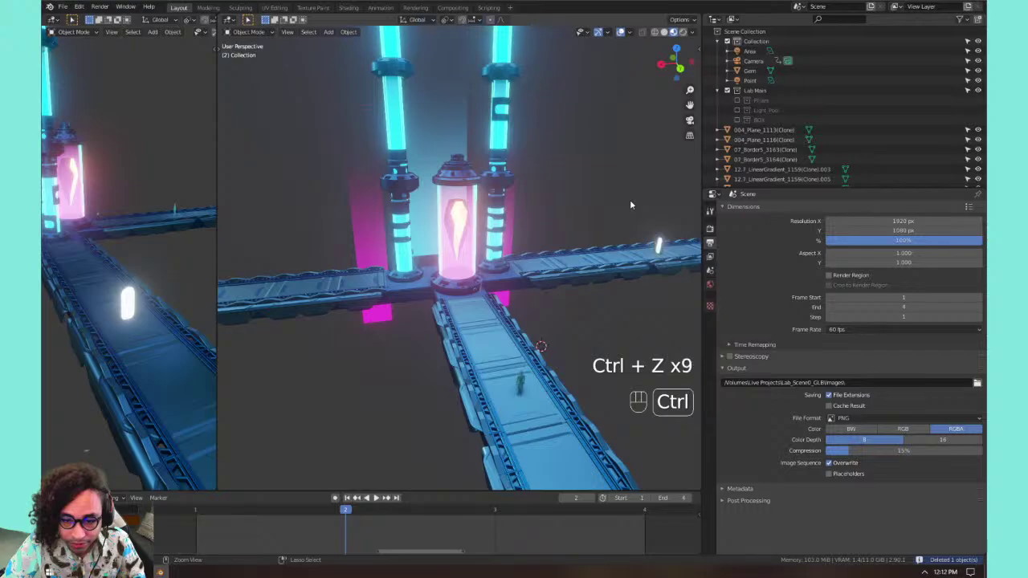
key("ctrl+z")
key("ctrl+shift+z")
Frame the capsule light on the walkway and delete its RoundedCornerRim and a glowing plane behind it.
middle_click_drag(631, 202, 542, 252)
left_click(575, 256)
key("KP_Decimal")
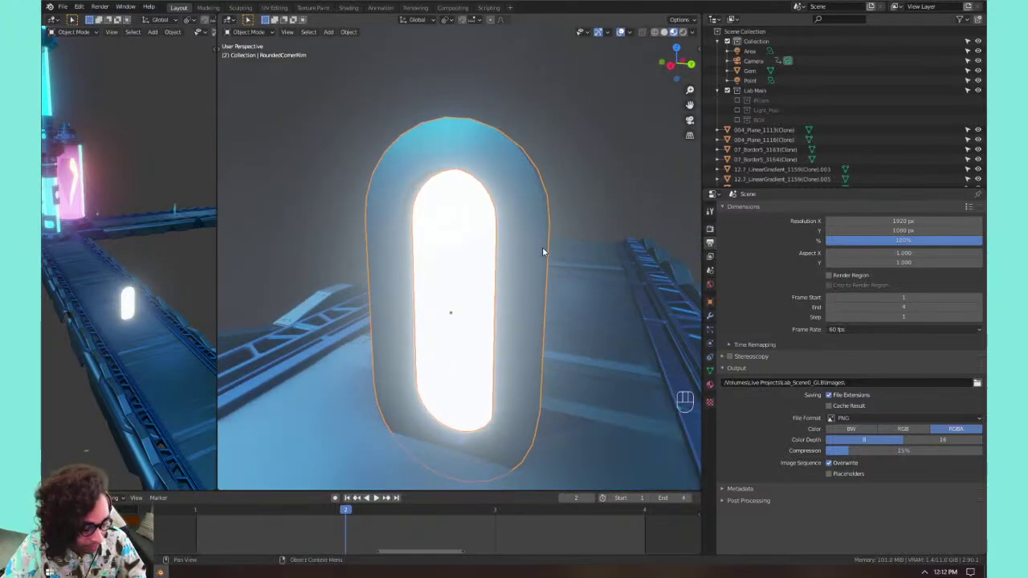
key("x")
left_click(542, 251)
left_click(511, 225)
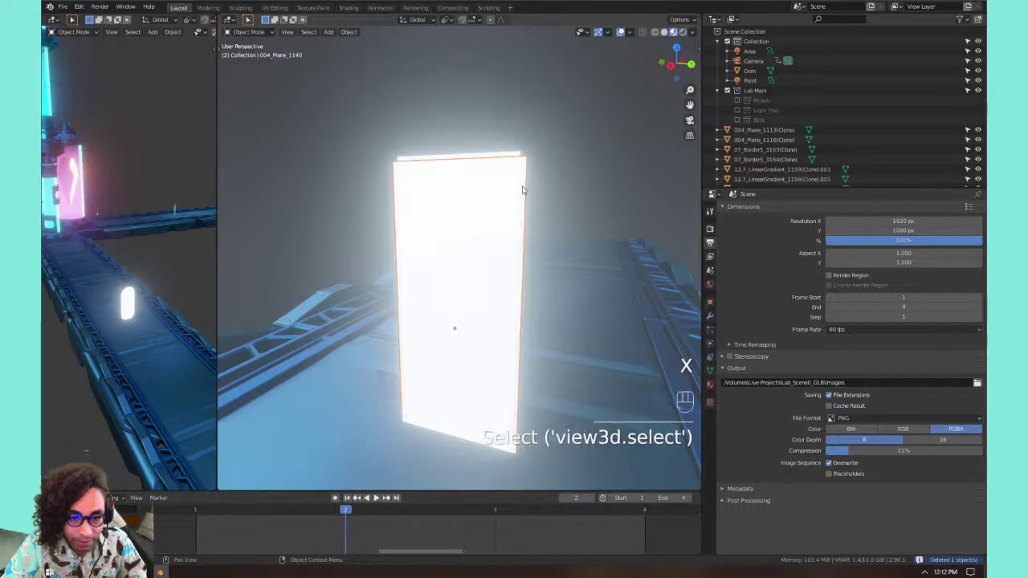
middle_click_drag(511, 225, 153, 275)
left_click(424, 218)
key("x")
left_click(424, 218)
Delete the rim RoundedCornerRim(Clone).001 and the glowing plane 004_Plane_1116(Clone) from the capsule light on the opposite side walkway.
middle_click_drag(353, 245, 436, 283)
left_click(437, 283)
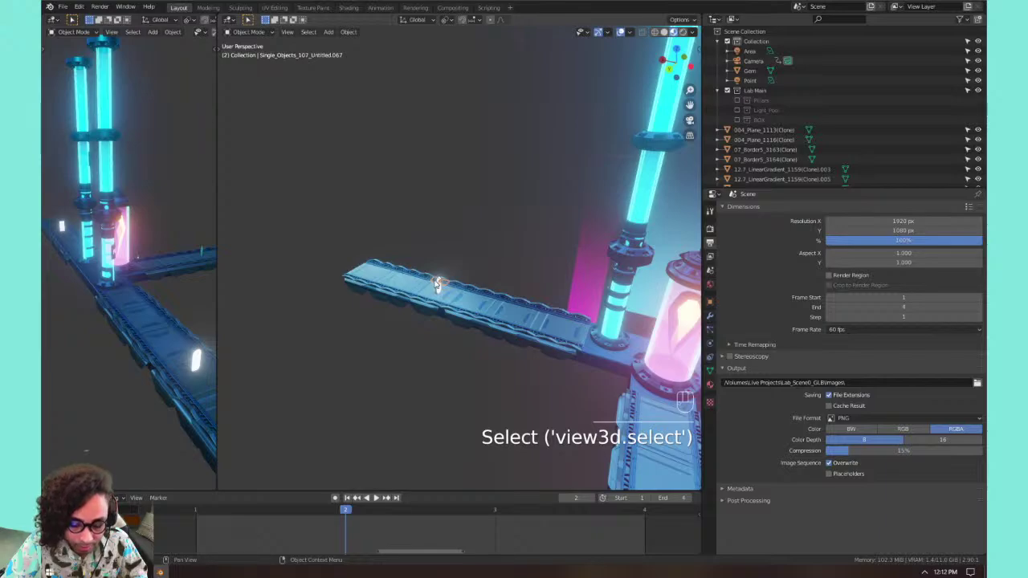
left_click(436, 283)
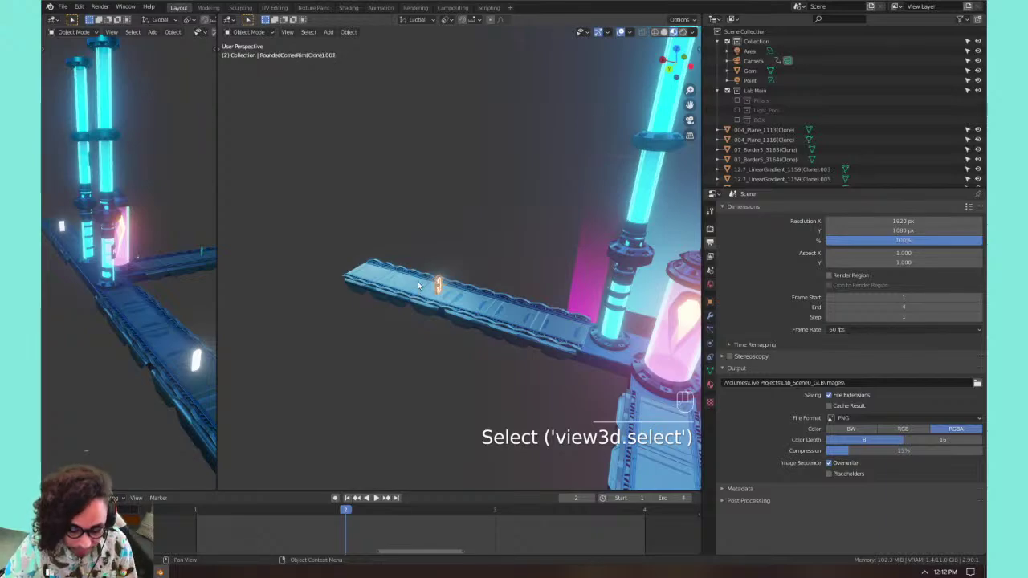
key("KP_Decimal")
key("x")
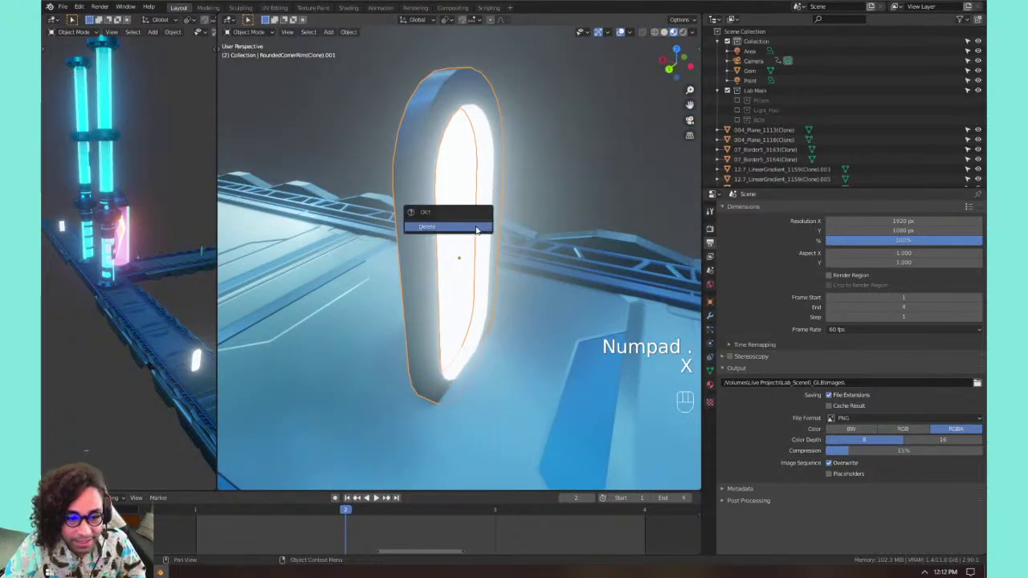
left_click(475, 230)
left_click(441, 114)
key("x")
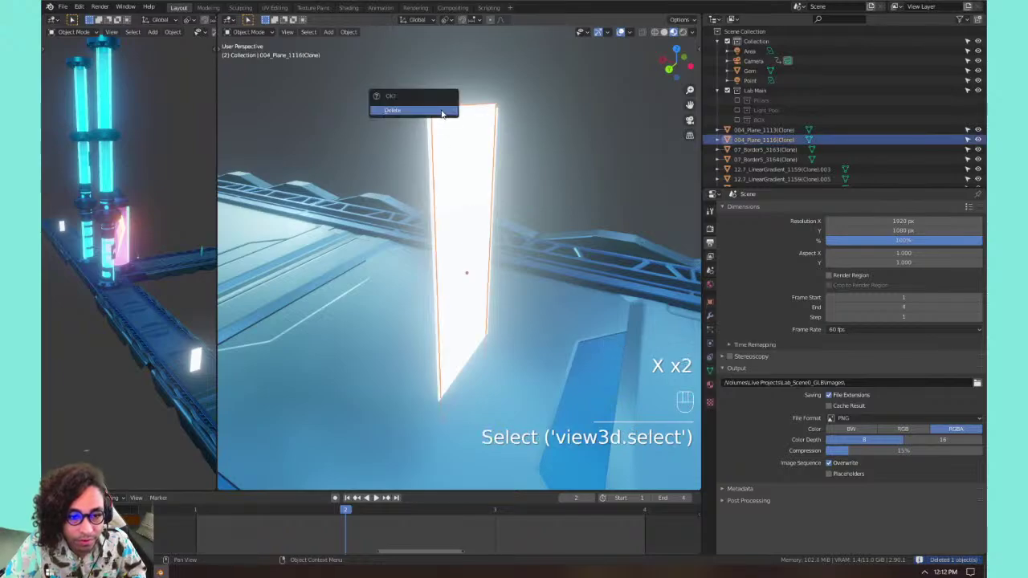
left_click(441, 112)
Select the three vertical gradient glow planes behind the pillars, 12.7_LinearGradient_1159(Clone).003, .005 and .011.
scroll(484, 190, "down", 6)
middle_click_drag(569, 259, 535, 275)
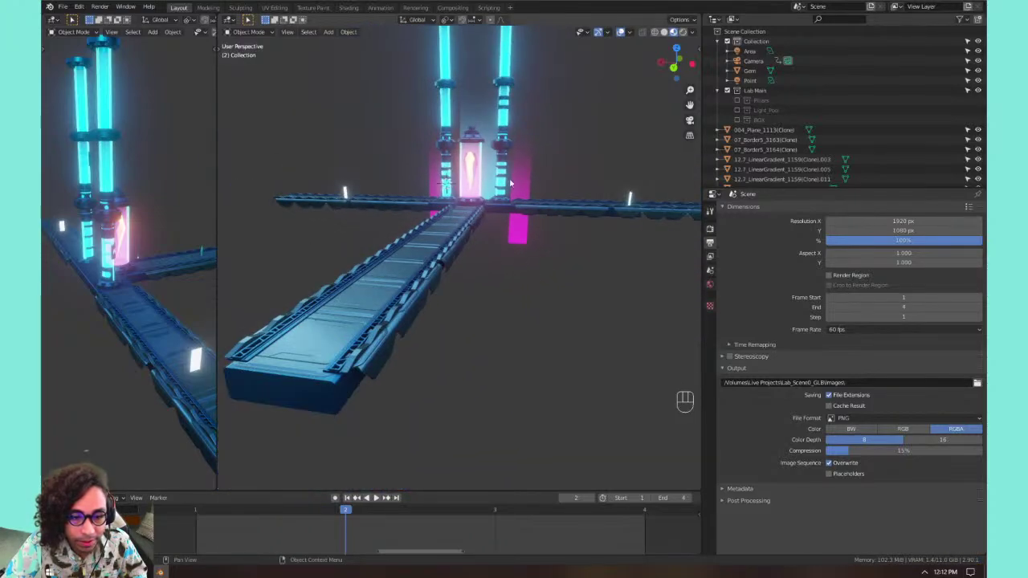
middle_click_drag(510, 183, 482, 291)
scroll(482, 292, "up", 5)
middle_click_drag(467, 337, 492, 310, "shift")
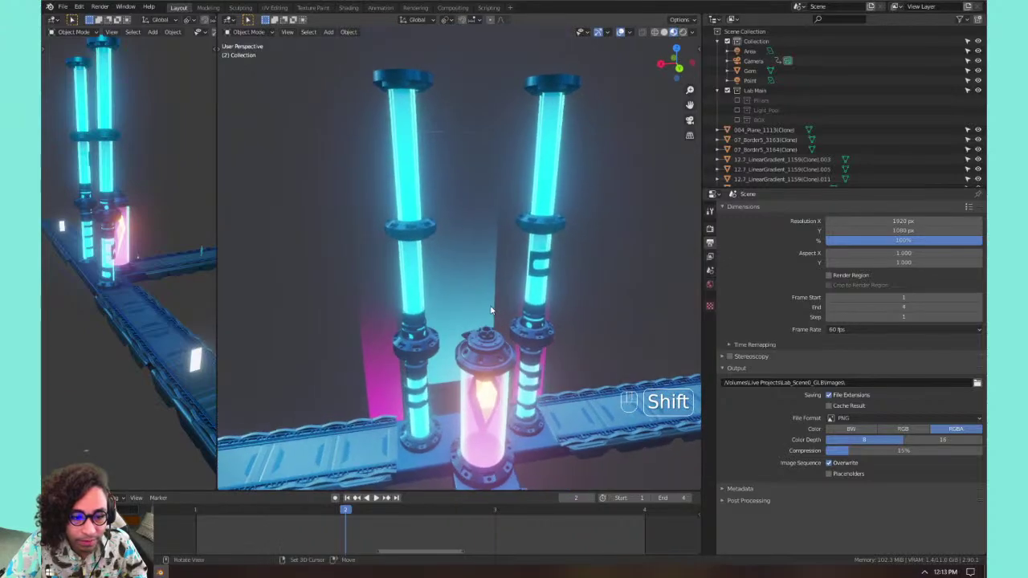
left_click(377, 286)
left_click(433, 273, "shift")
middle_click_drag(433, 273, 437, 253, "shift")
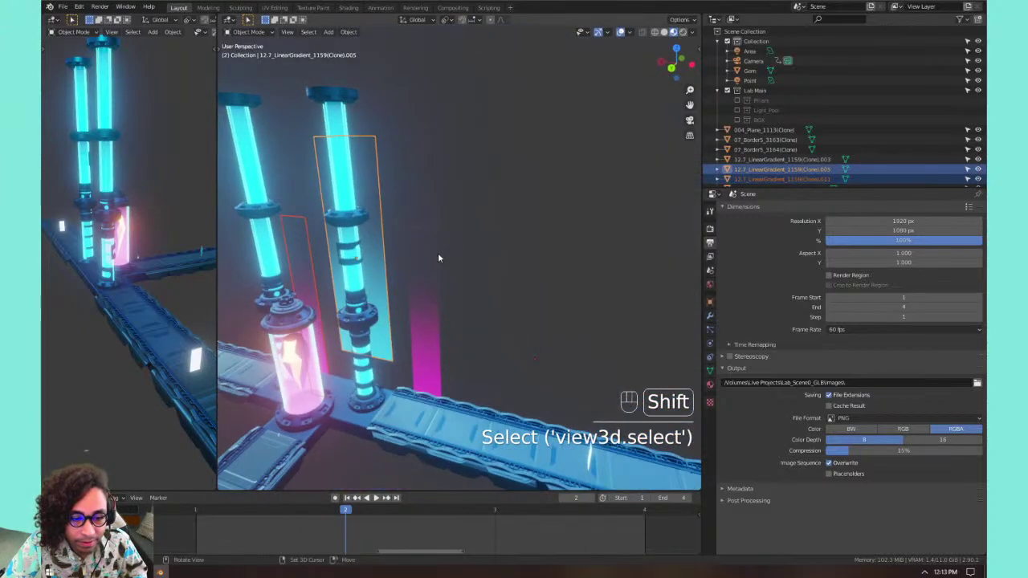
left_click(433, 262, "shift")
Move the three selected gradient planes into a new collection named Light_Wall.
key("m")
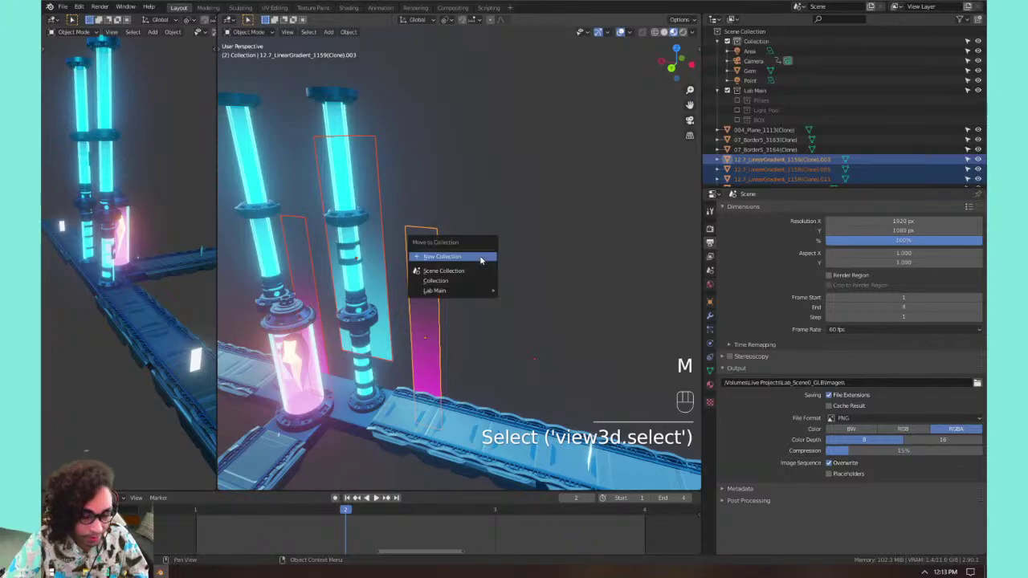
left_click(481, 256)
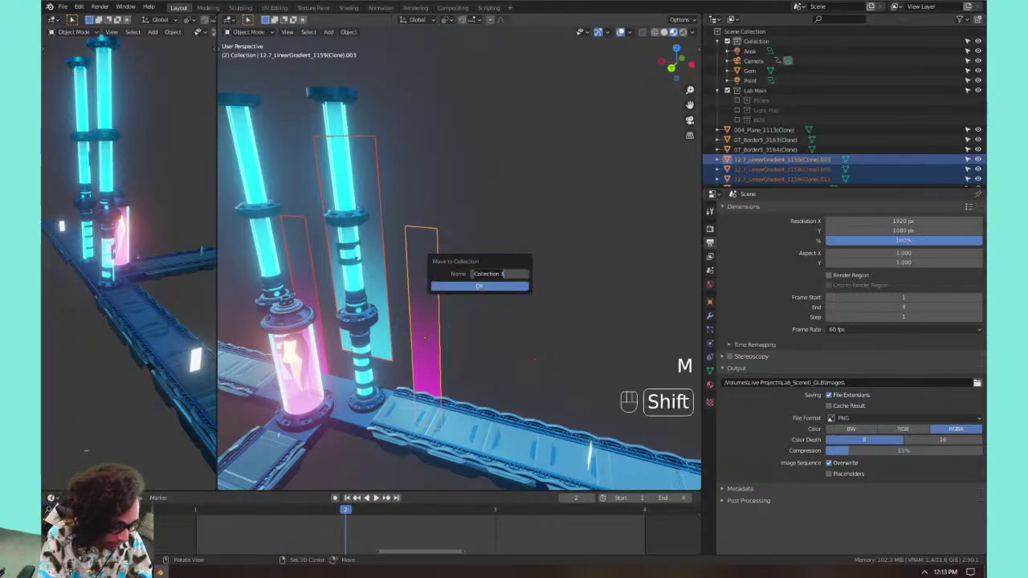
type("Light")
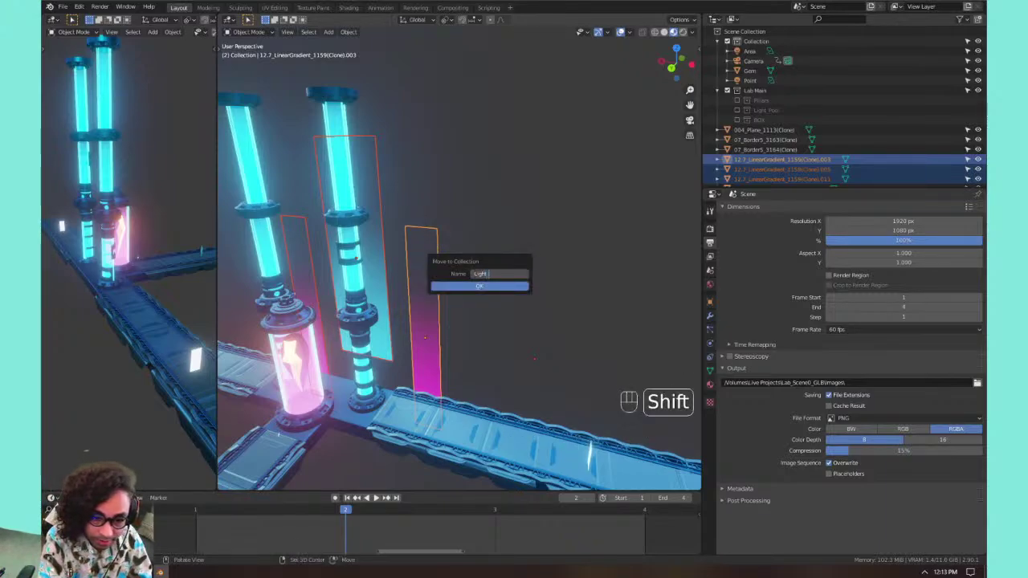
type("_Wall")
key("Return")
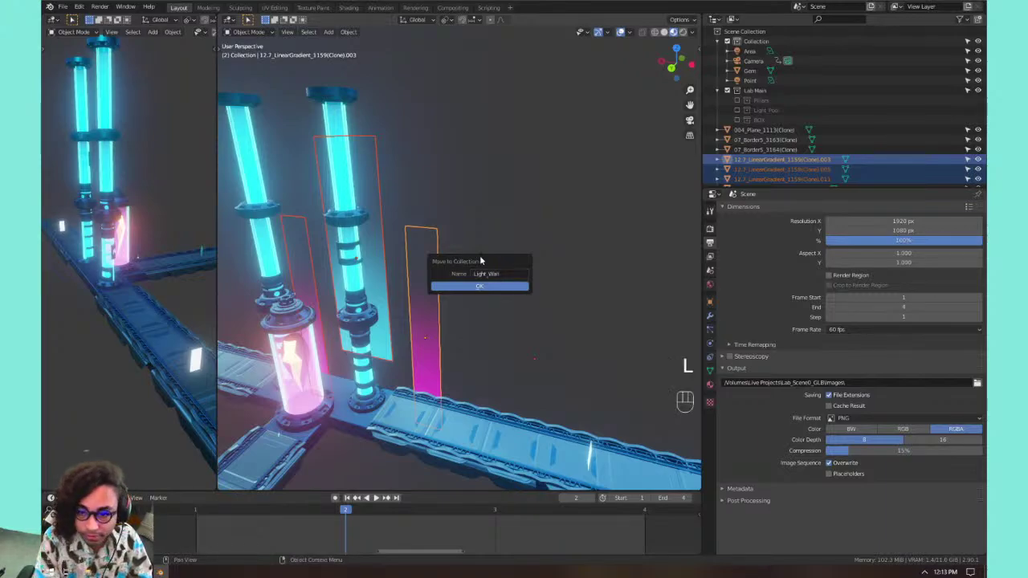
left_click(514, 287)
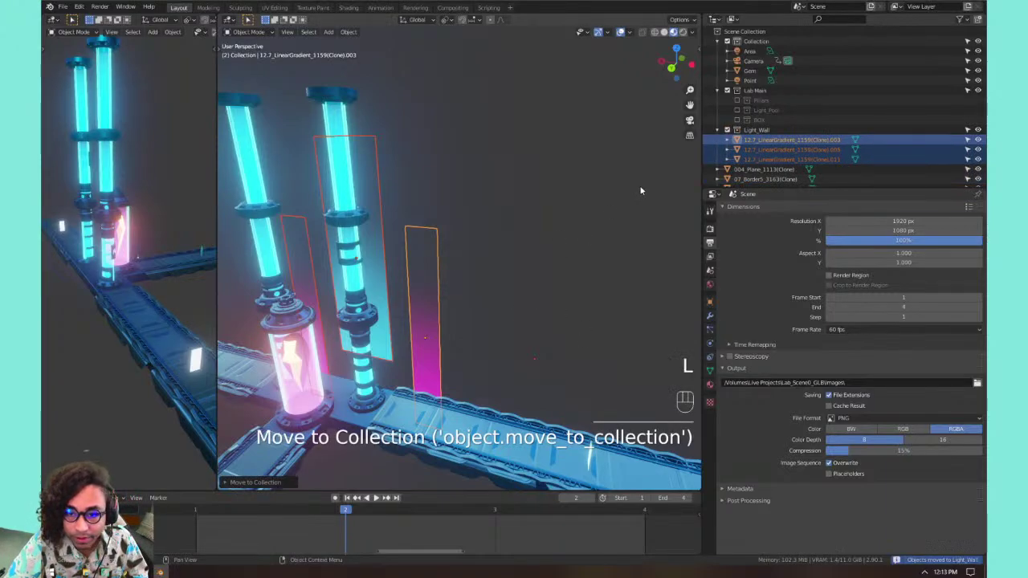
Nest the Light_Wall collection inside Lab Main, collapse it and exclude it from the view.
left_click_drag(757, 130, 755, 122)
left_click(727, 130)
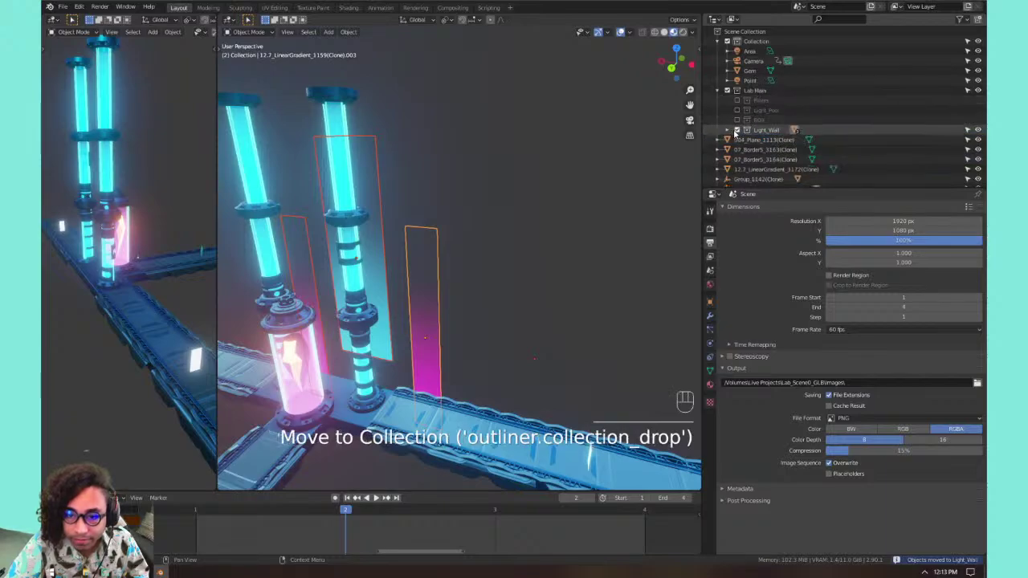
left_click(737, 130)
Switch the viewport to wireframe shading and box-select the upper sections of both cyan pillars.
middle_click_drag(386, 259, 430, 256)
scroll(397, 260, "down", 4)
middle_click_drag(430, 256, 452, 294, "shift")
scroll(451, 294, "up", 4)
mouse_move(451, 294)
middle_mouse_down()
mouse_move(484, 331)
mouse_move(449, 288)
mouse_move(458, 302)
middle_mouse_up()
scroll(482, 328, "up", 2)
scroll(458, 310, "down", 3)
scroll(450, 289, "up", 2)
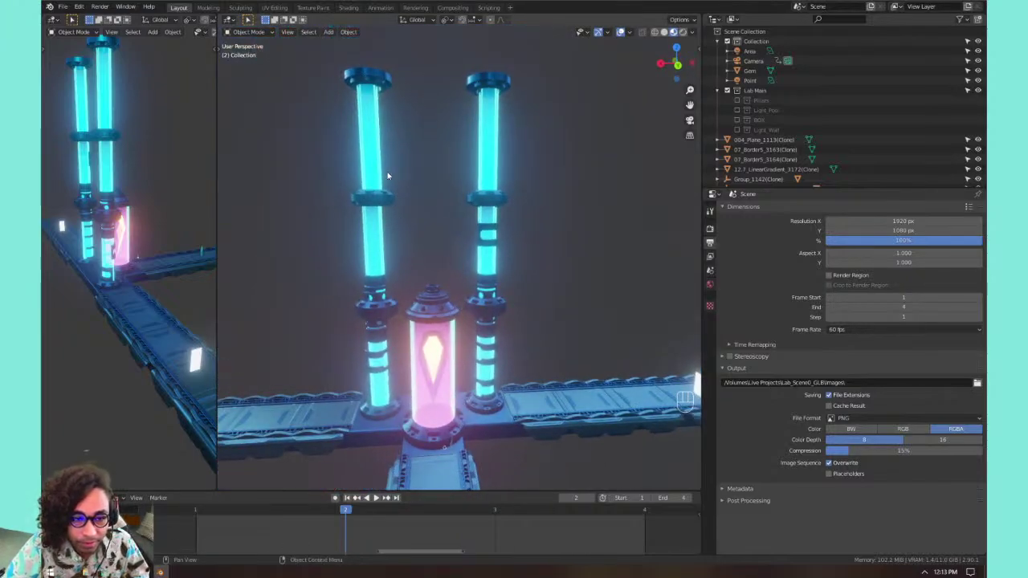
left_click(376, 77)
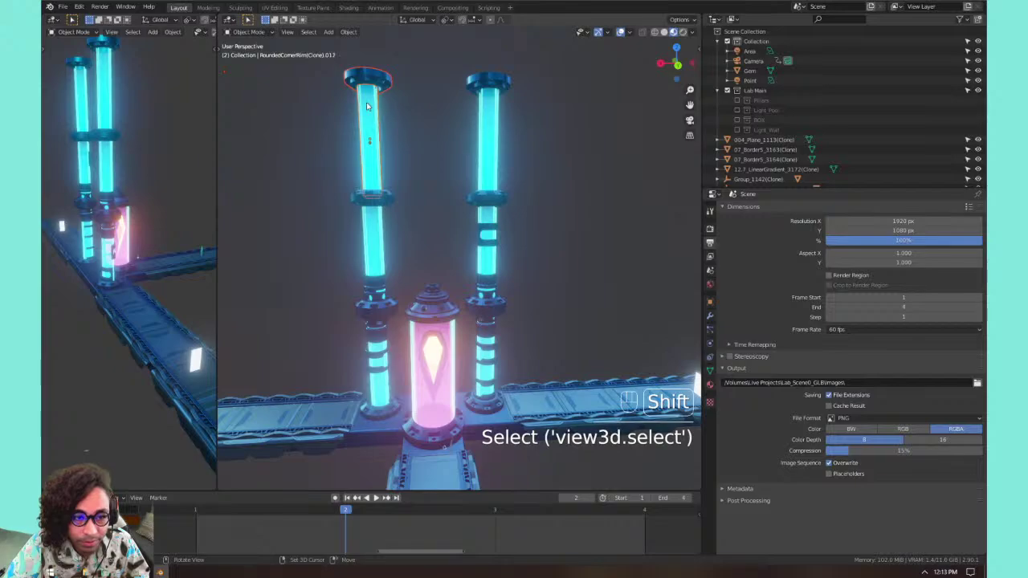
key("z")
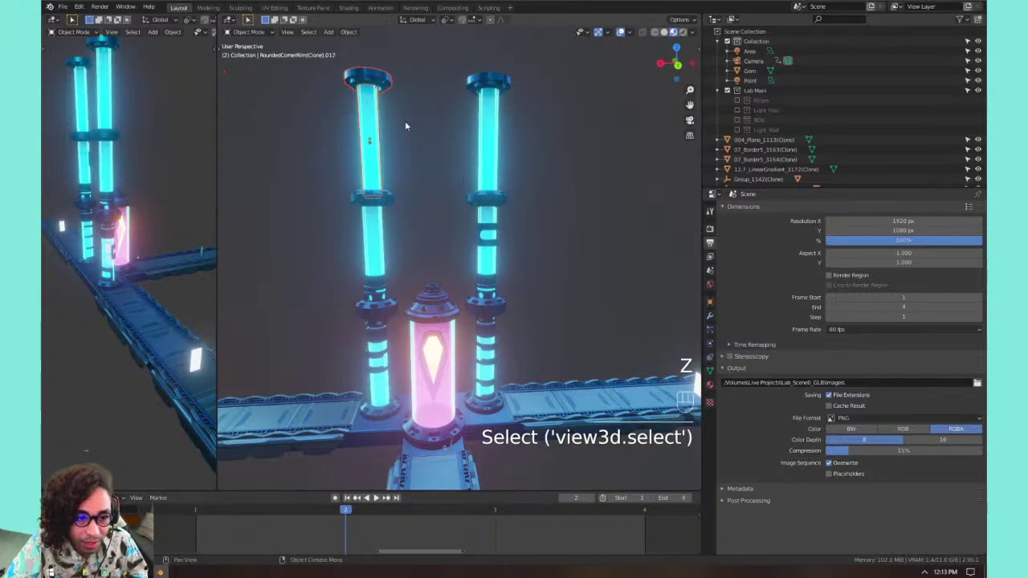
key("z")
left_click(347, 114)
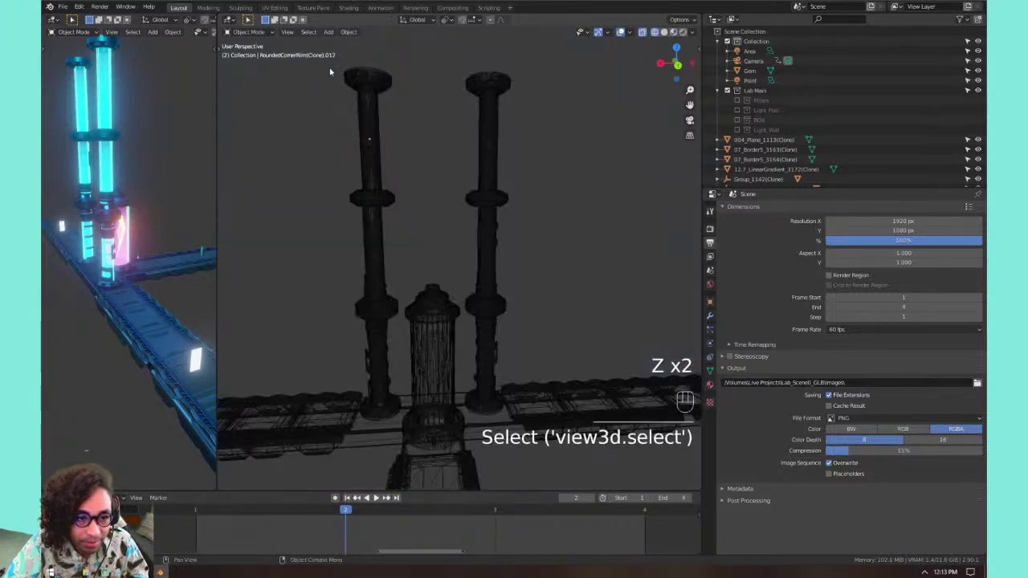
mouse_move(336, 64)
left_mouse_down()
mouse_move(497, 247)
mouse_move(535, 274)
left_mouse_up()
Add the lower section and base of one cyan pillar to the selection, leaving the connecting platform deselected.
mouse_move(535, 274)
middle_mouse_down()
mouse_move(551, 278)
mouse_move(431, 271)
mouse_move(410, 294)
mouse_move(442, 239)
mouse_move(484, 241)
middle_mouse_up()
left_click_drag(479, 245, 434, 316, "shift")
middle_click_drag(434, 316, 461, 313)
left_click(465, 313, "shift")
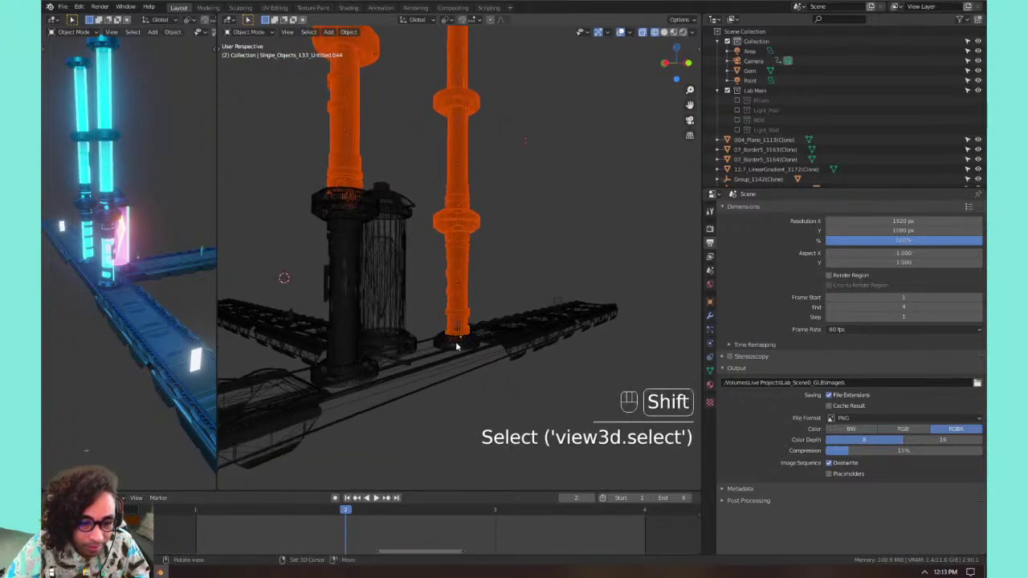
left_click(455, 343, "shift")
left_click(455, 344, "shift")
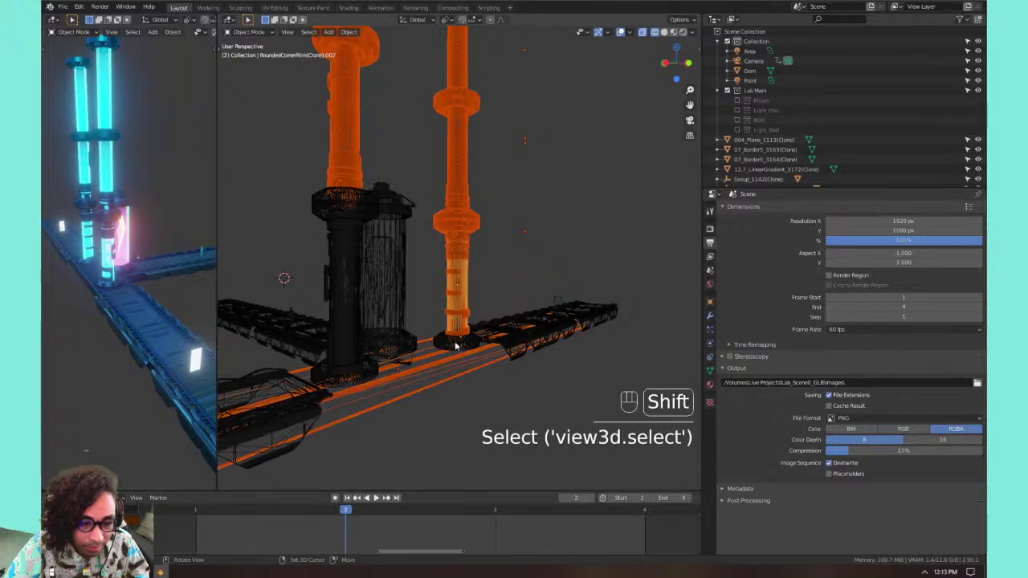
left_click(463, 347, "shift")
left_click(468, 357, "shift")
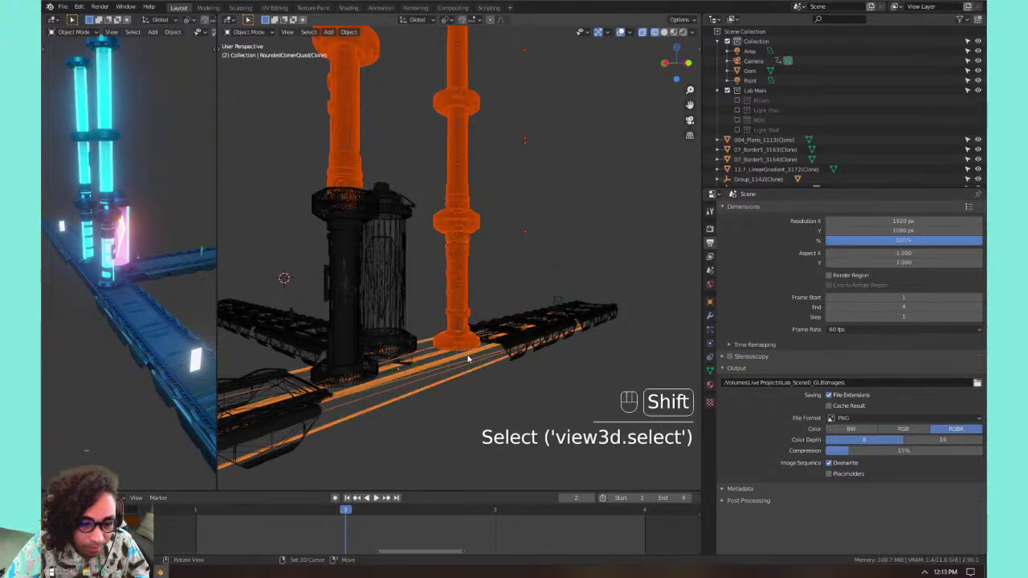
left_click(469, 358, "shift")
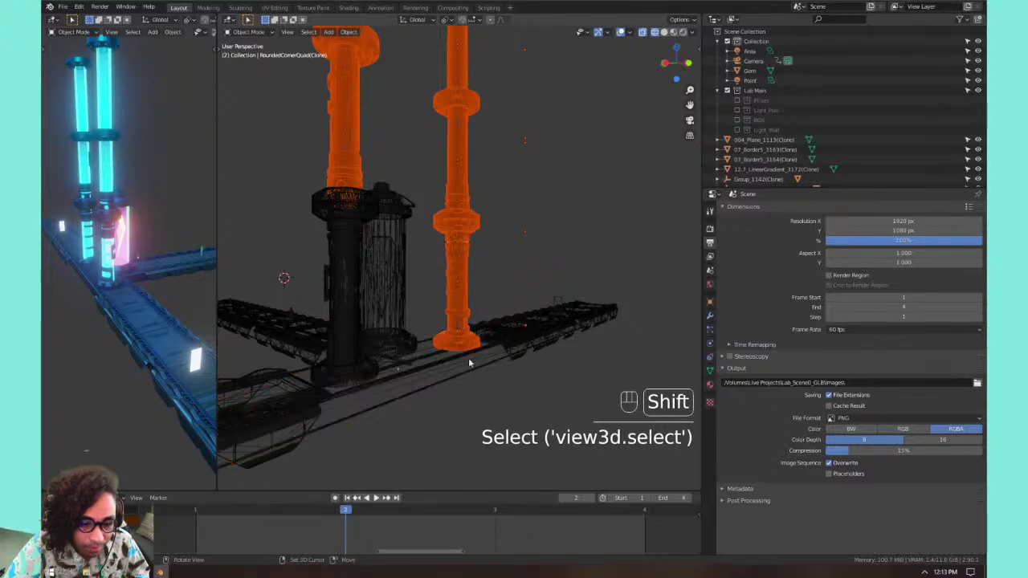
Add the remaining lower sections, collar and base of the second pillar to the selection and check it with a trial move.
left_click(344, 376, "shift")
left_click(338, 379, "shift")
left_click(331, 378, "shift")
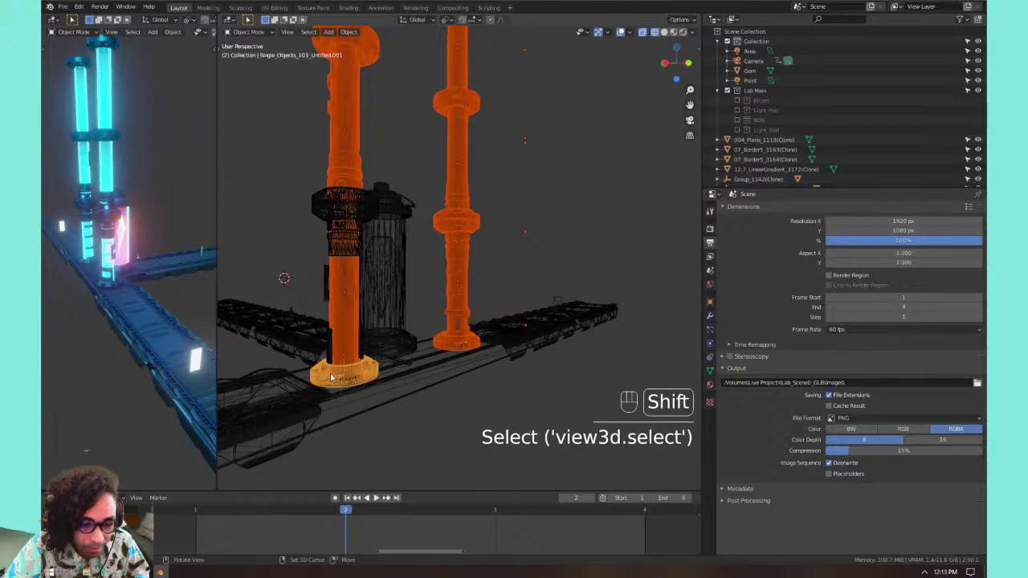
left_click(334, 235, "shift")
left_click(343, 206, "shift")
left_click(345, 202, "shift")
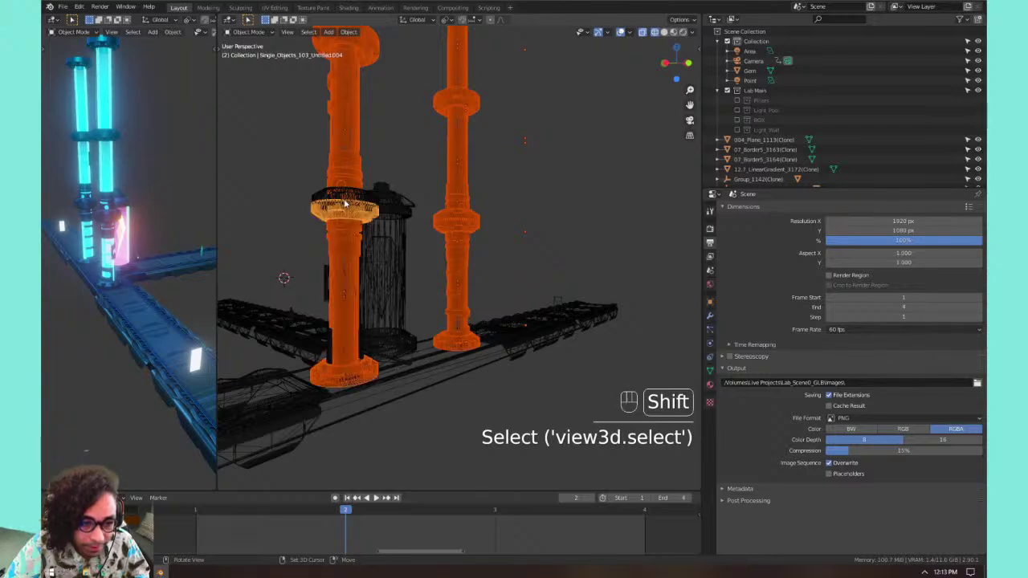
key("g")
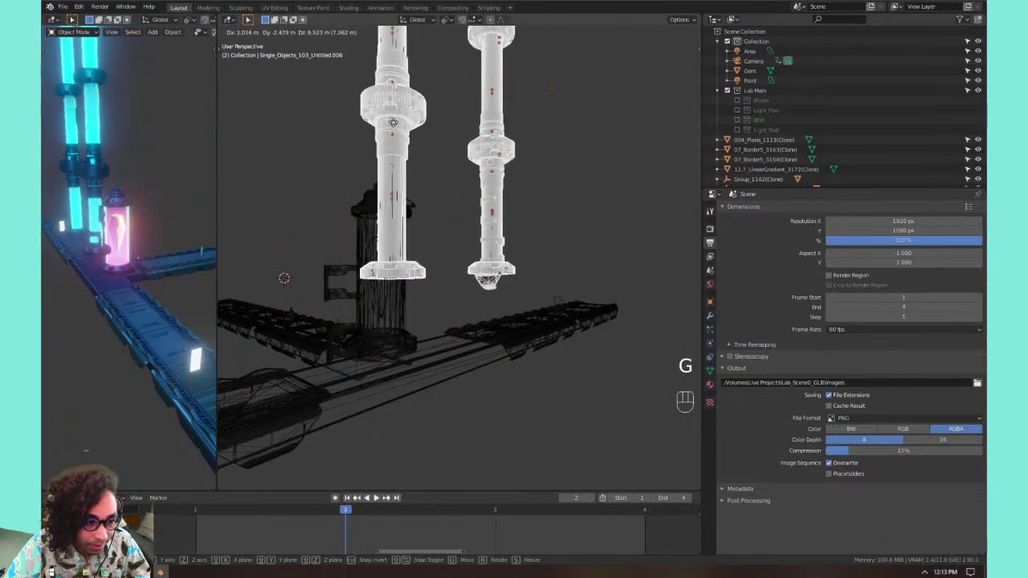
left_click(346, 212)
Deselect the stray piece below the walkway, add the two bracket panels on the pillar, and check the selection with a trial move.
middle_click_drag(372, 264, 634, 257)
middle_click_drag(441, 328, 640, 363, "shift")
left_click(550, 369, "shift")
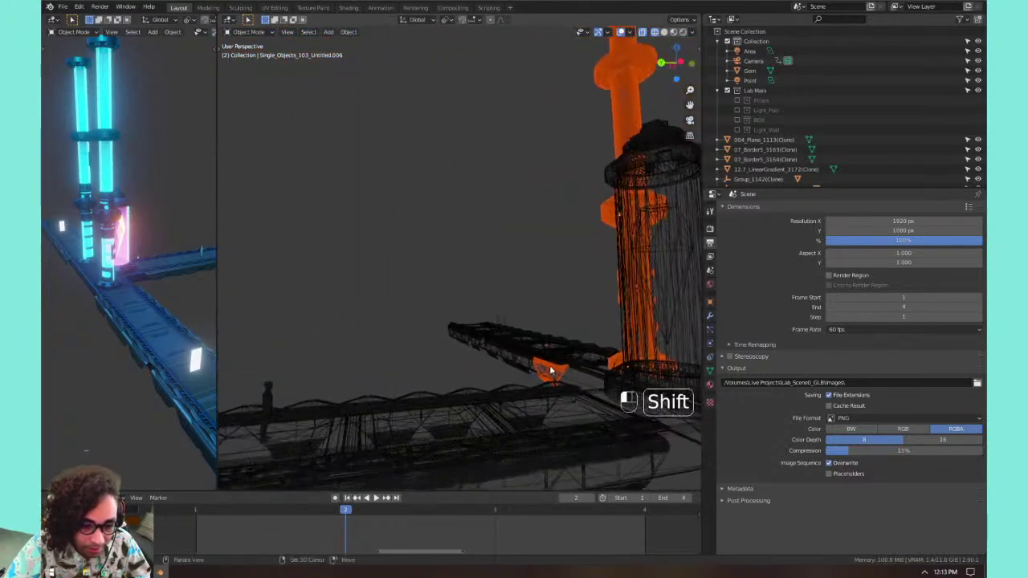
mouse_move(557, 298)
middle_mouse_down()
mouse_move(413, 292)
mouse_move(570, 289)
mouse_move(443, 340)
mouse_move(322, 337)
mouse_move(502, 358)
middle_mouse_up()
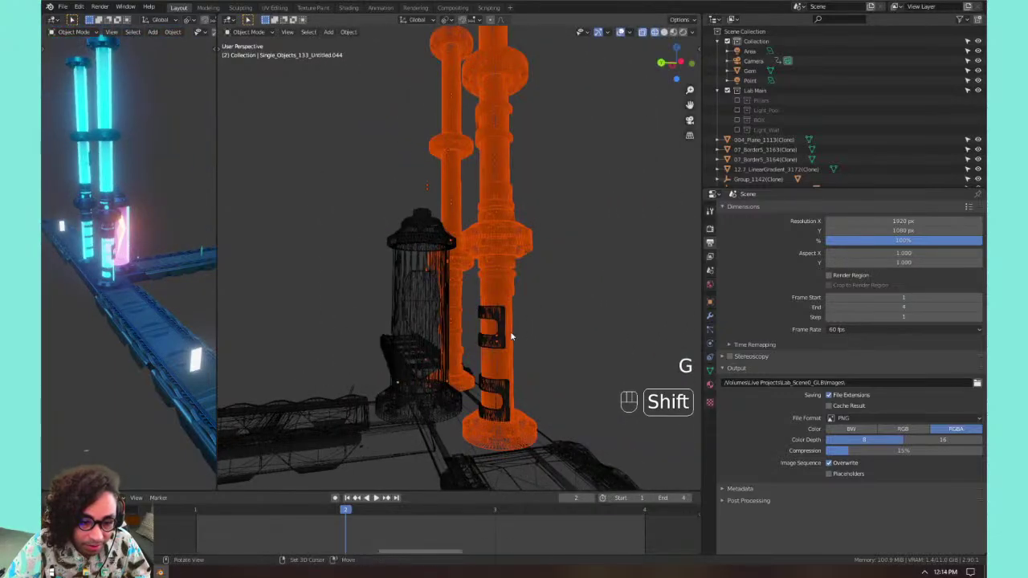
left_click(502, 358, "shift")
left_click(497, 343, "shift")
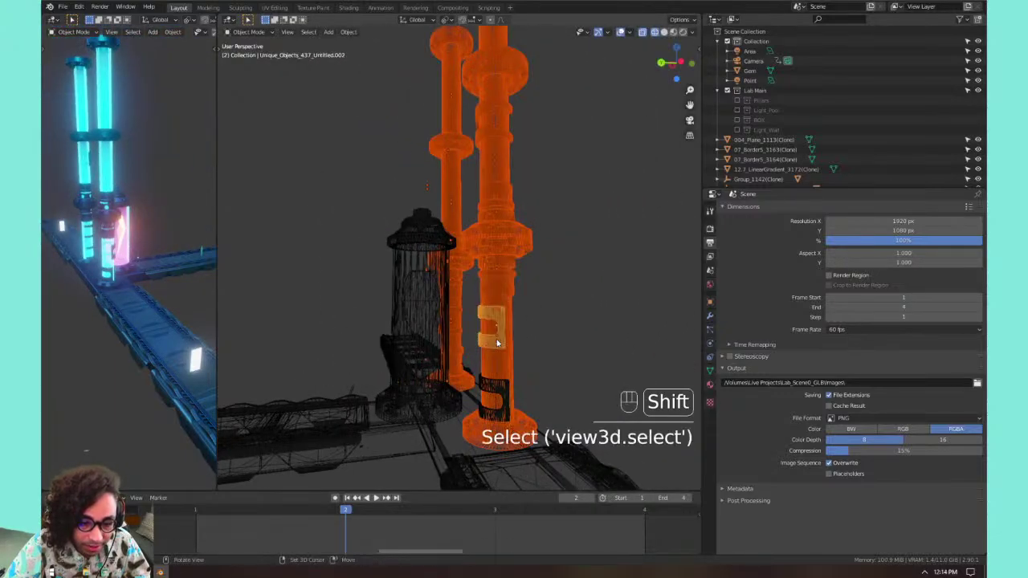
key("g")
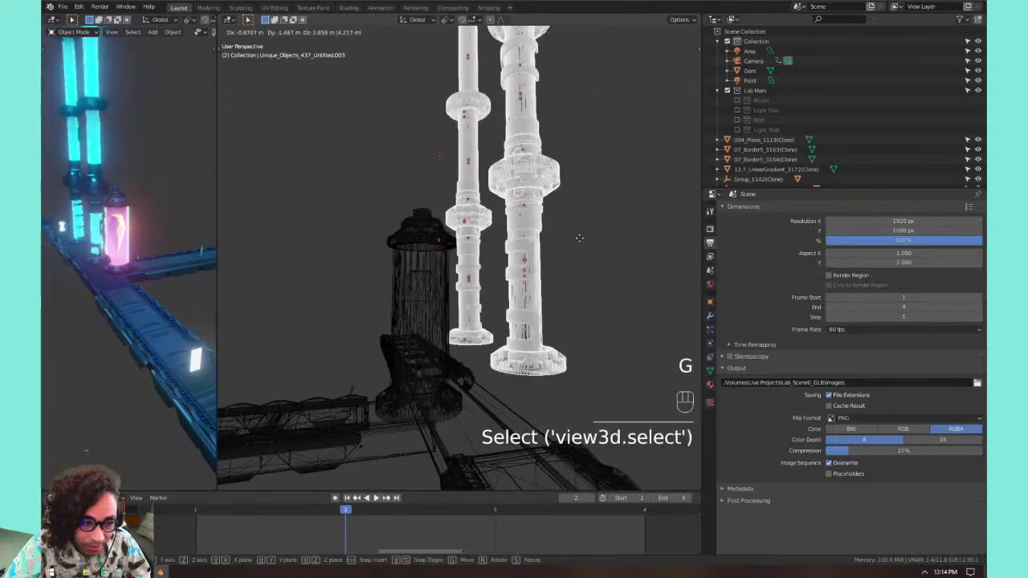
left_click(611, 250)
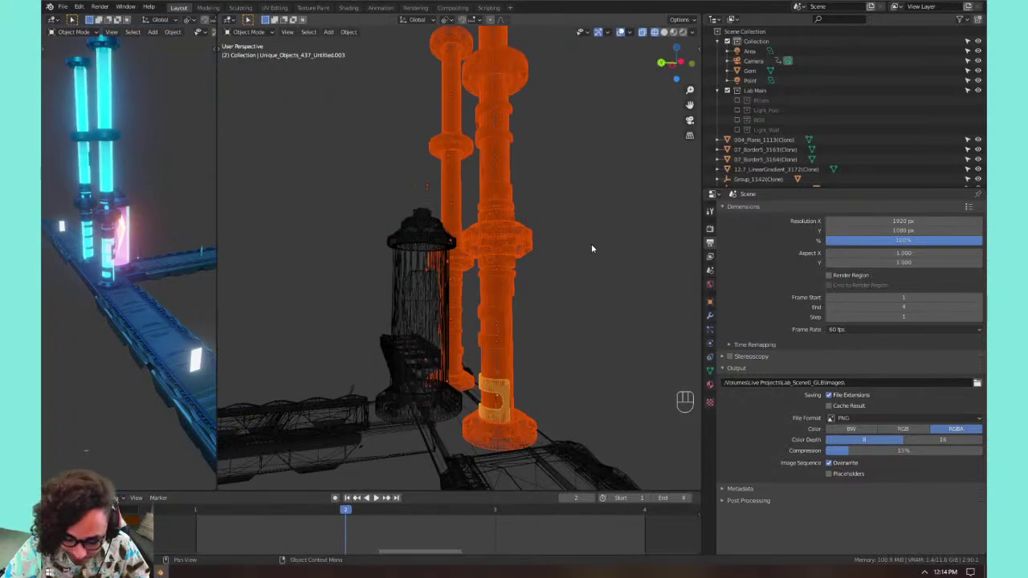
Move all the selected pillar parts into a new collection named Pipes.
key("m")
left_click(592, 248)
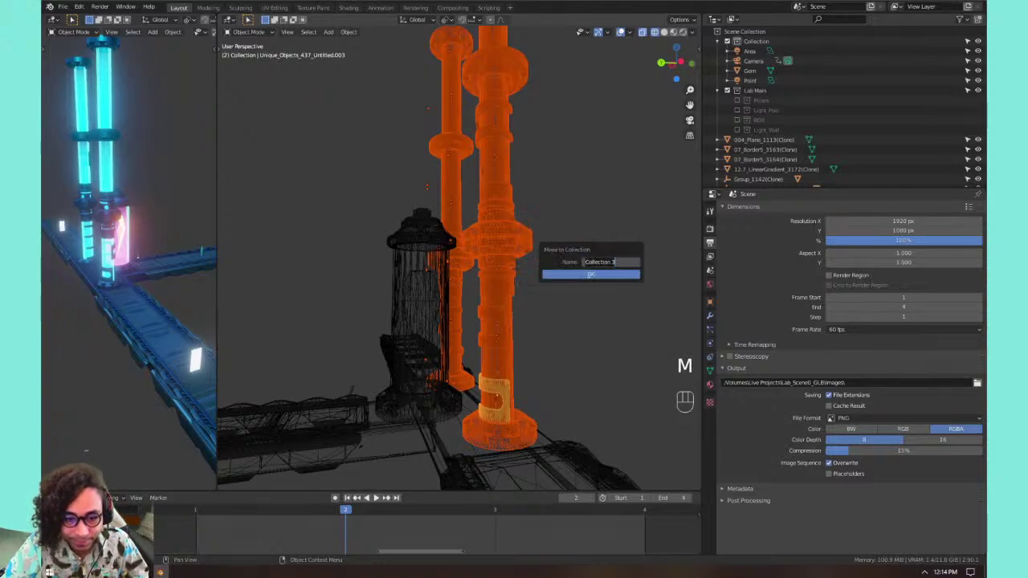
key("shift")
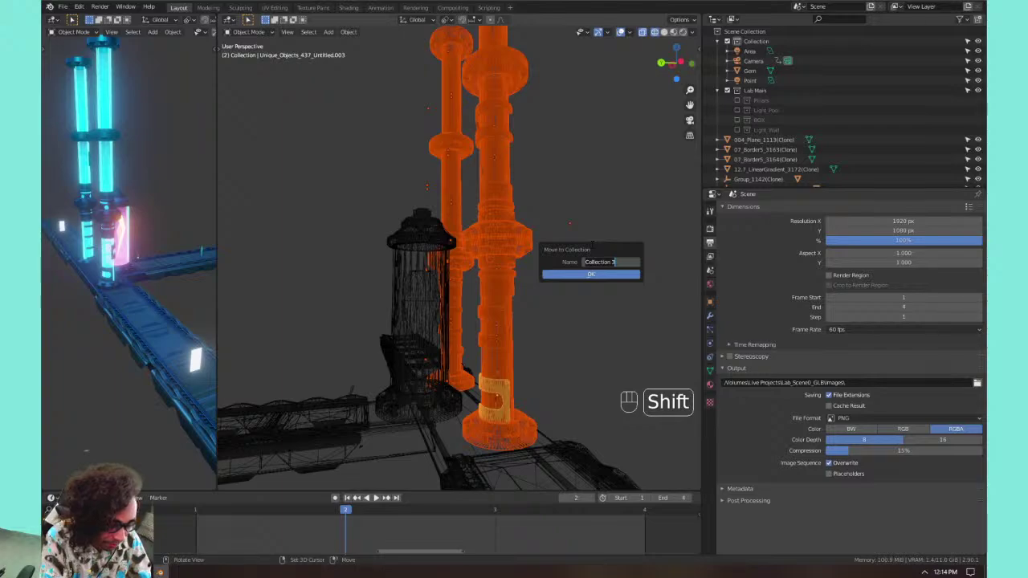
type("Pipes")
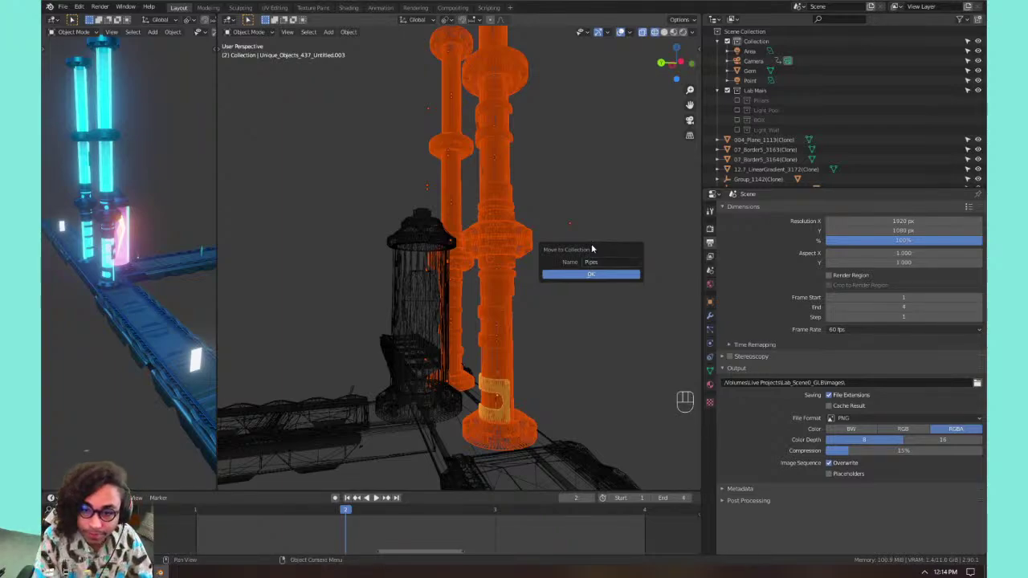
left_click(594, 274)
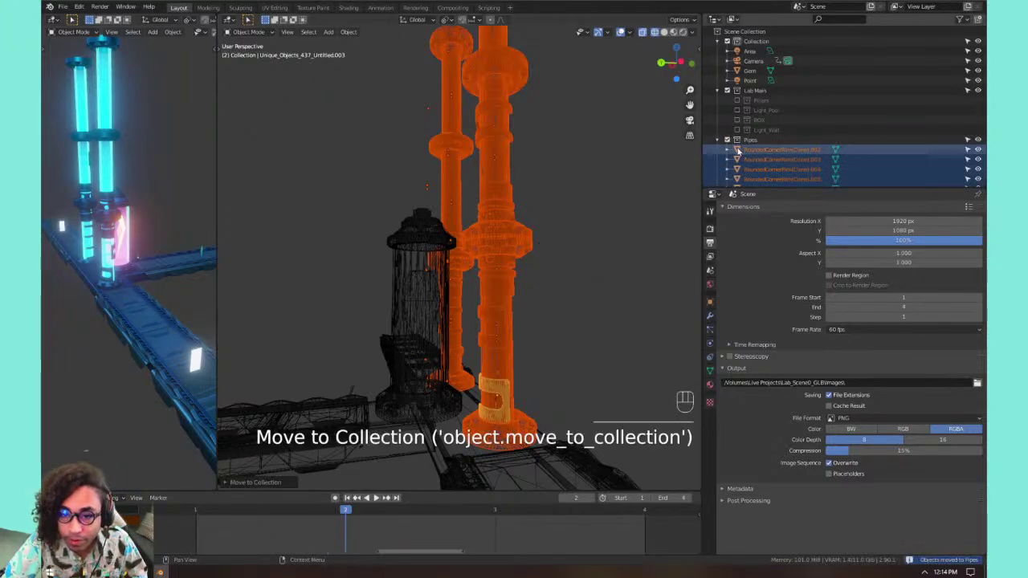
Collapse the Pipes collection, nest it inside Lab Main and exclude it from the view.
left_click(718, 140)
left_click_drag(743, 140, 753, 92)
left_click(738, 140)
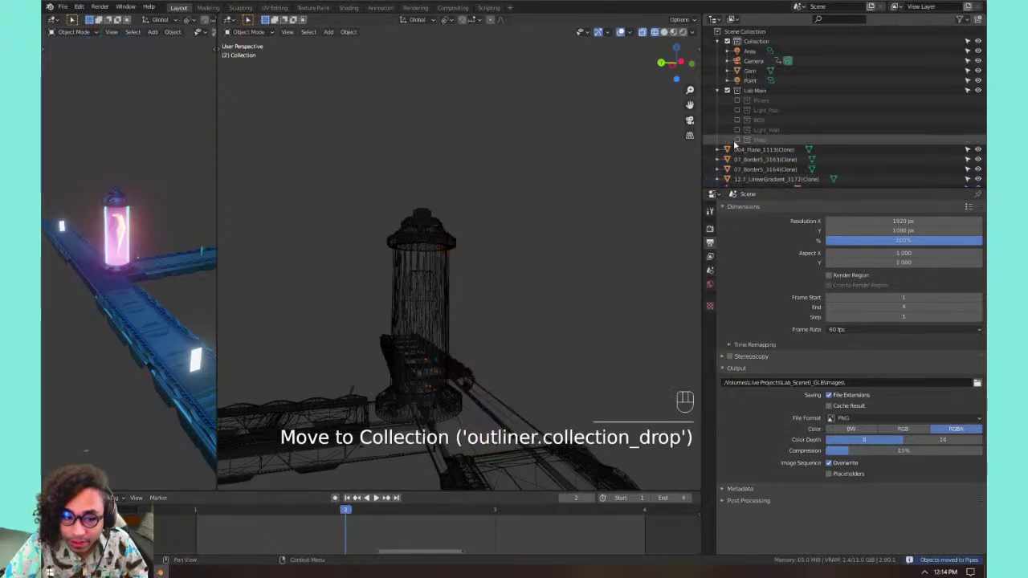
Compare rendered and solid shading on the remaining scene, then set the viewport to material preview with all three walkways in view.
mouse_move(529, 207)
middle_mouse_down()
mouse_move(529, 194)
mouse_move(544, 222)
middle_mouse_up()
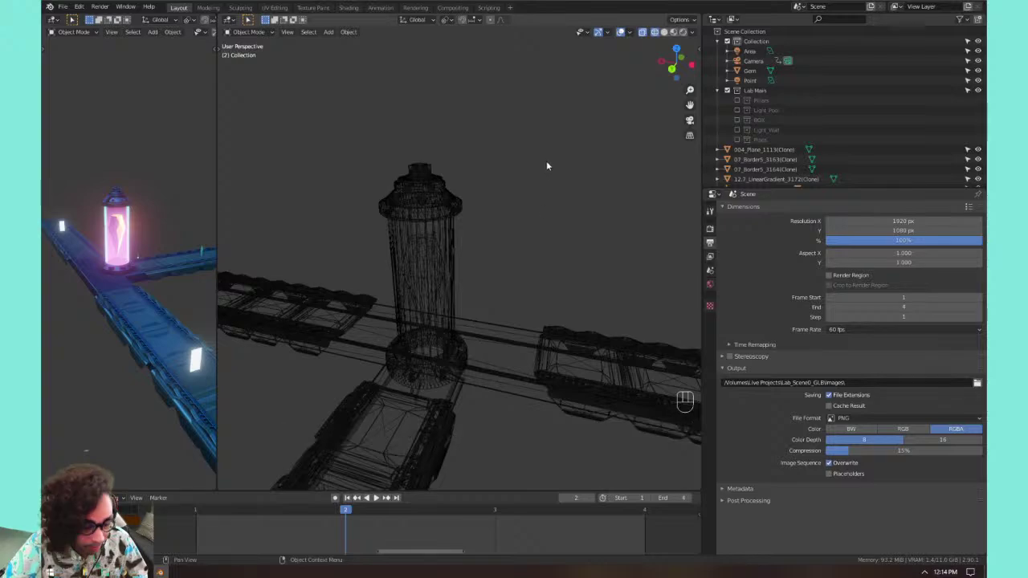
key("z")
left_click(560, 116)
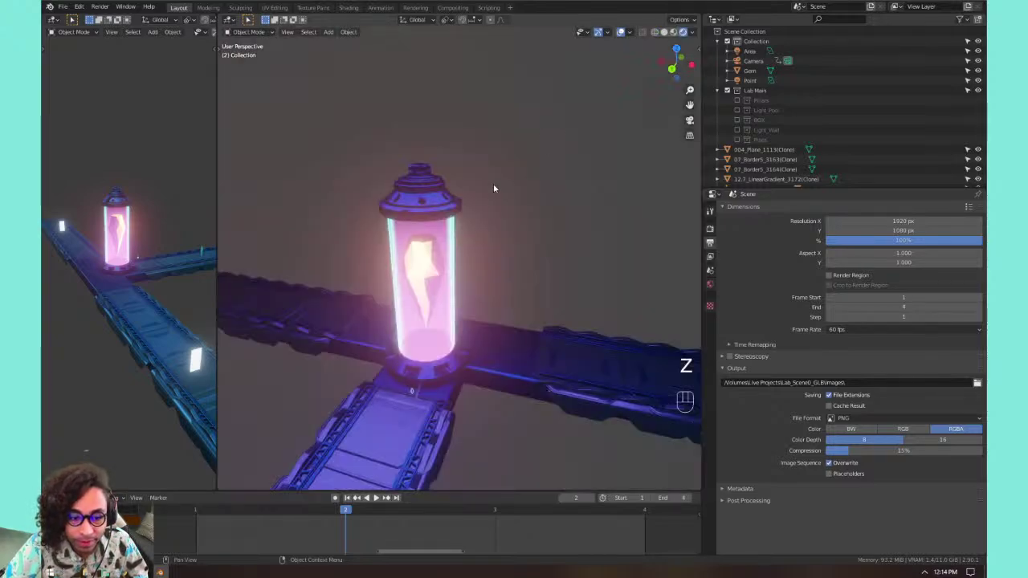
key("z")
left_click(564, 159)
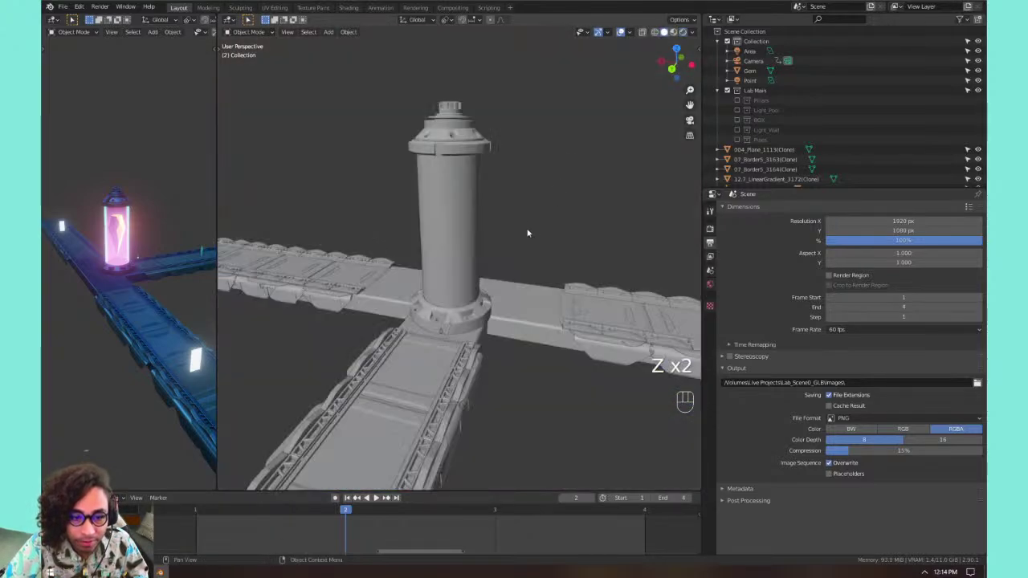
key("z")
left_click(528, 168)
mouse_move(465, 268)
middle_mouse_down()
mouse_move(552, 254)
mouse_move(507, 267)
middle_mouse_up()
scroll(472, 259, "down", 3)
scroll(514, 245, "down", 2)
scroll(499, 260, "down", 2)
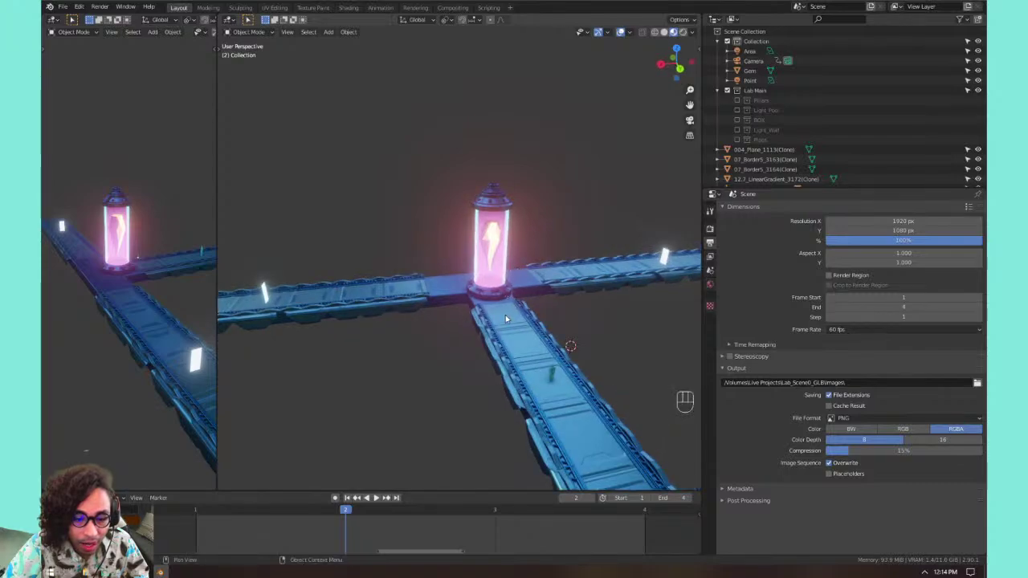
Try to select the walkway floor panels and the side railings together through their linked object data.
left_click(506, 319)
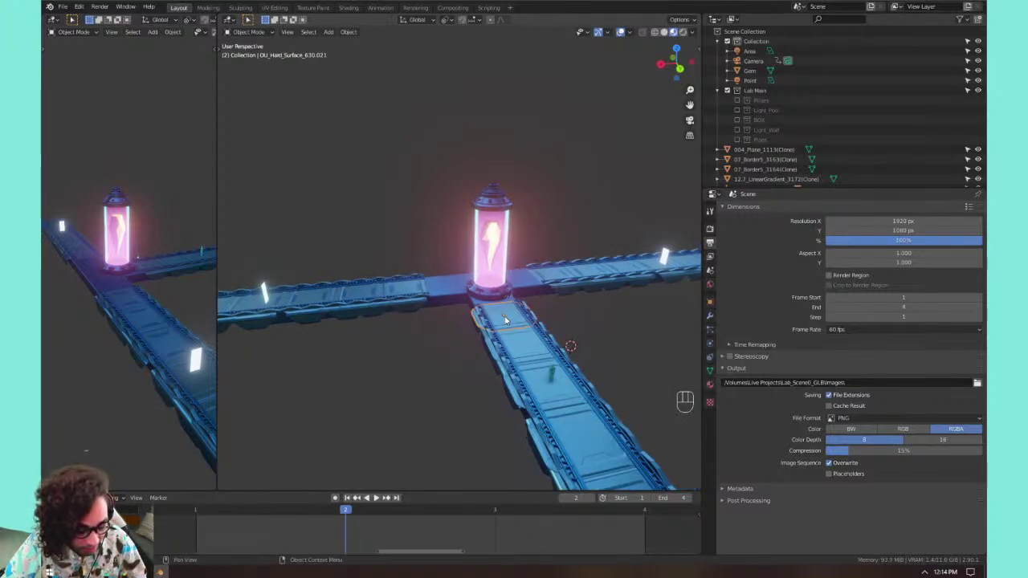
key("shift+l")
left_click(505, 320)
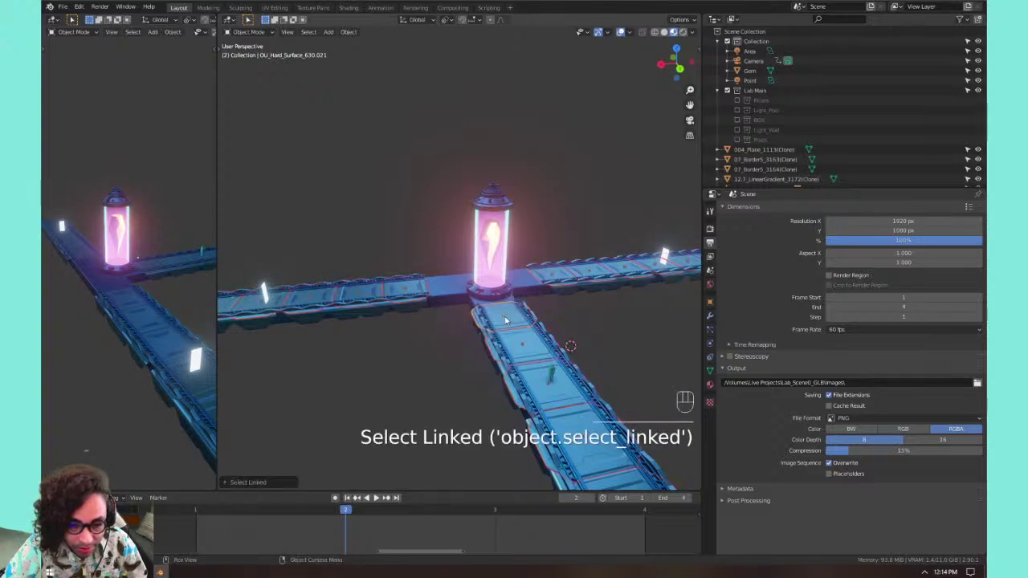
left_click(425, 301, "shift")
key("shift+l")
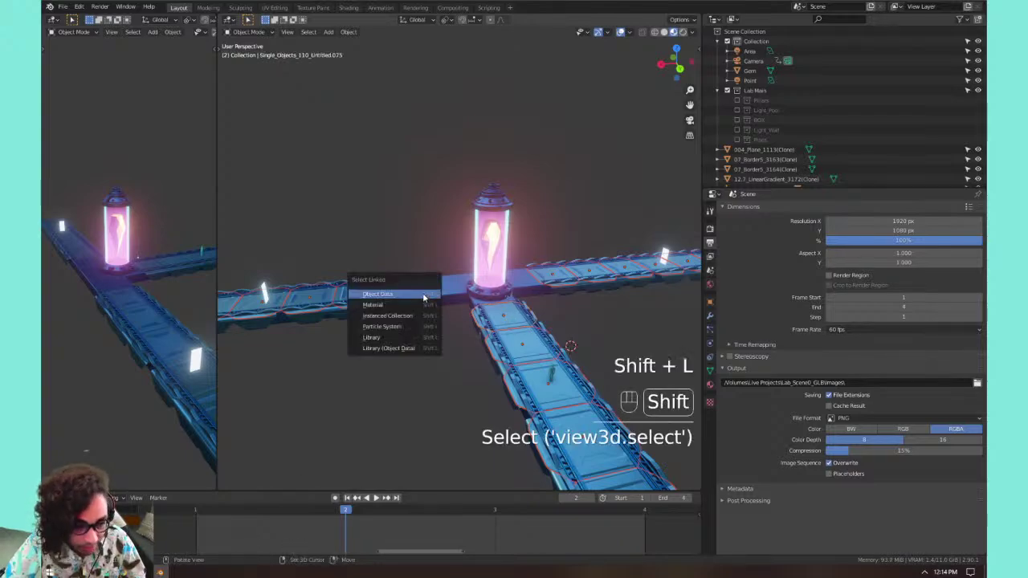
left_click(425, 298)
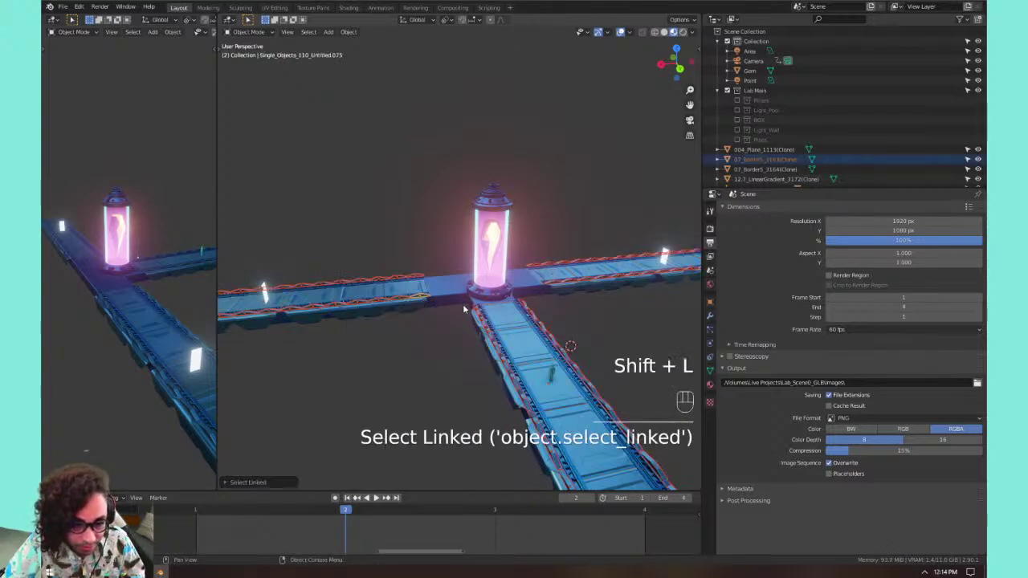
Pick one walkway floor panel and select every panel that shares its object data across the three walkways.
left_click(411, 295, "shift")
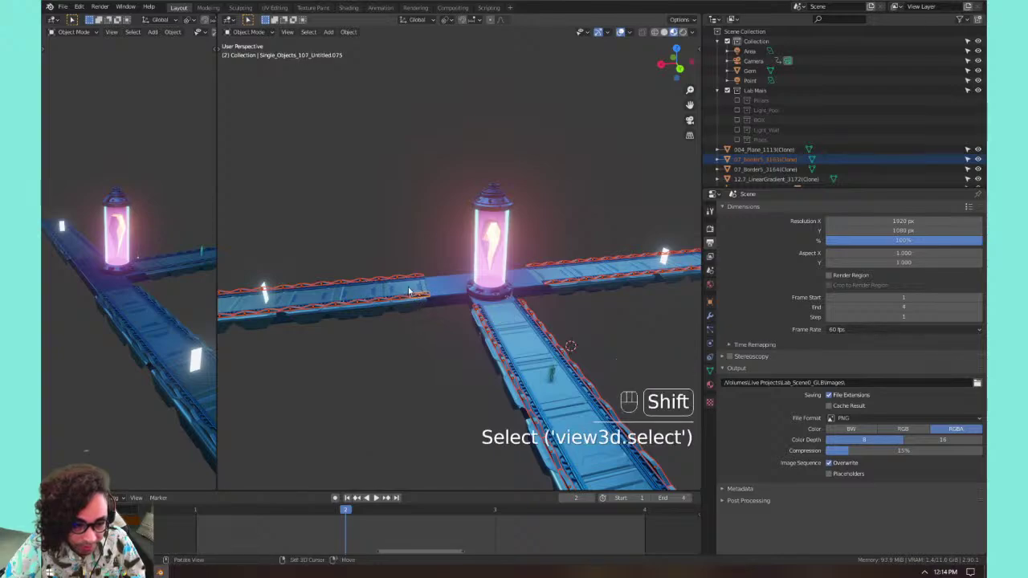
left_click(409, 292, "shift")
key("shift+l")
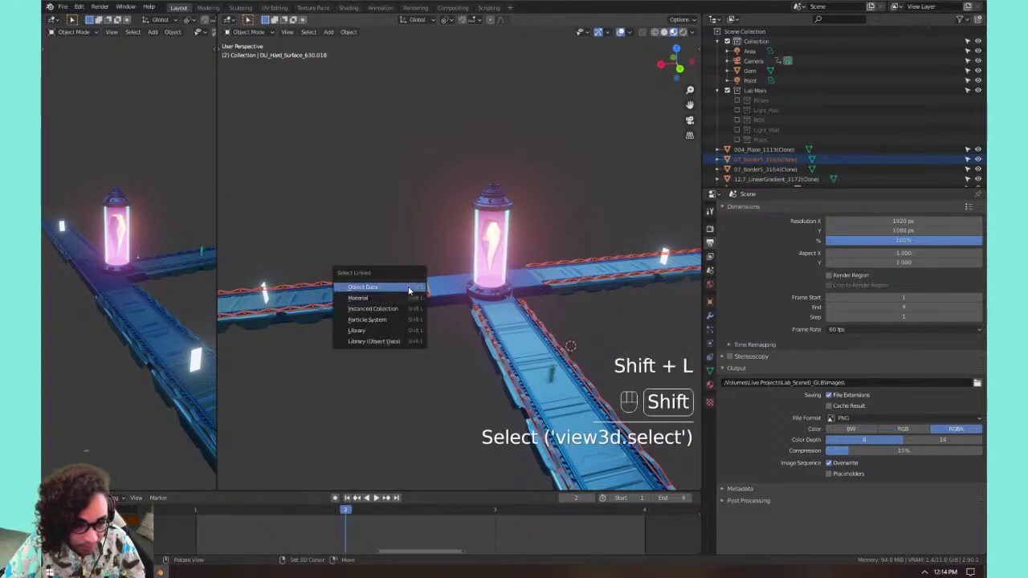
left_click(409, 291)
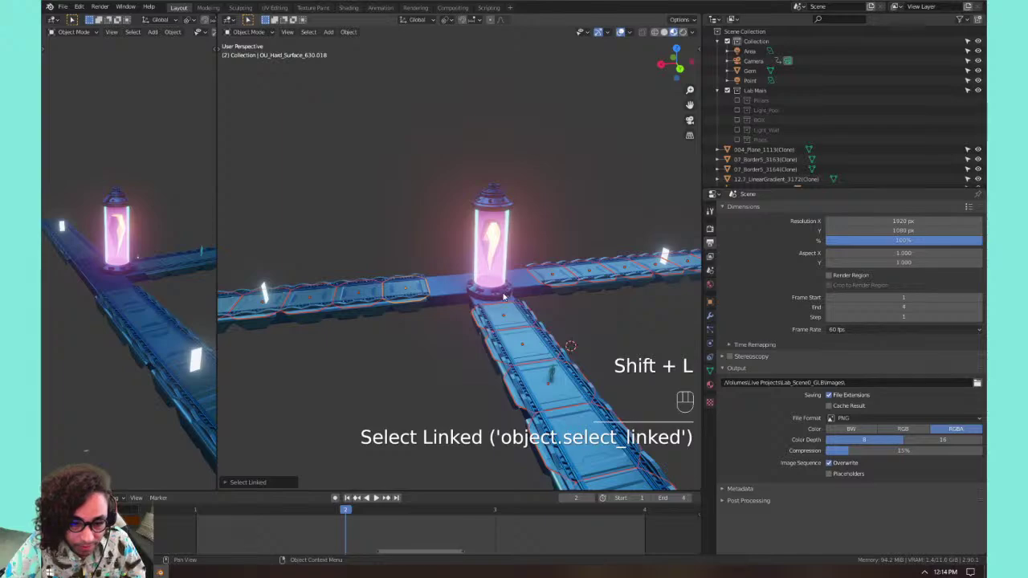
scroll(504, 297, "down", 2)
scroll(504, 297, "up", 2)
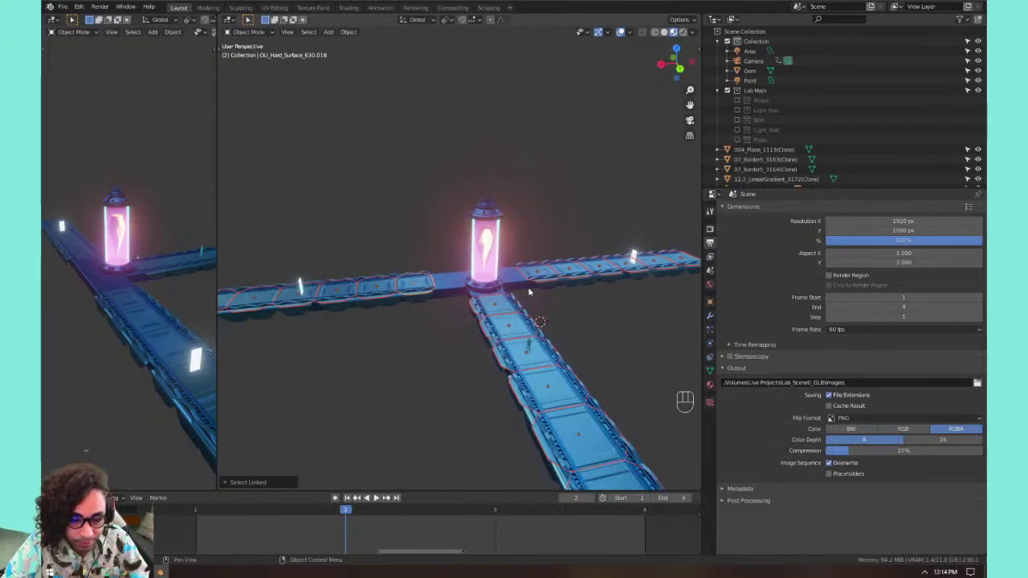
middle_click_drag(529, 292, 494, 281)
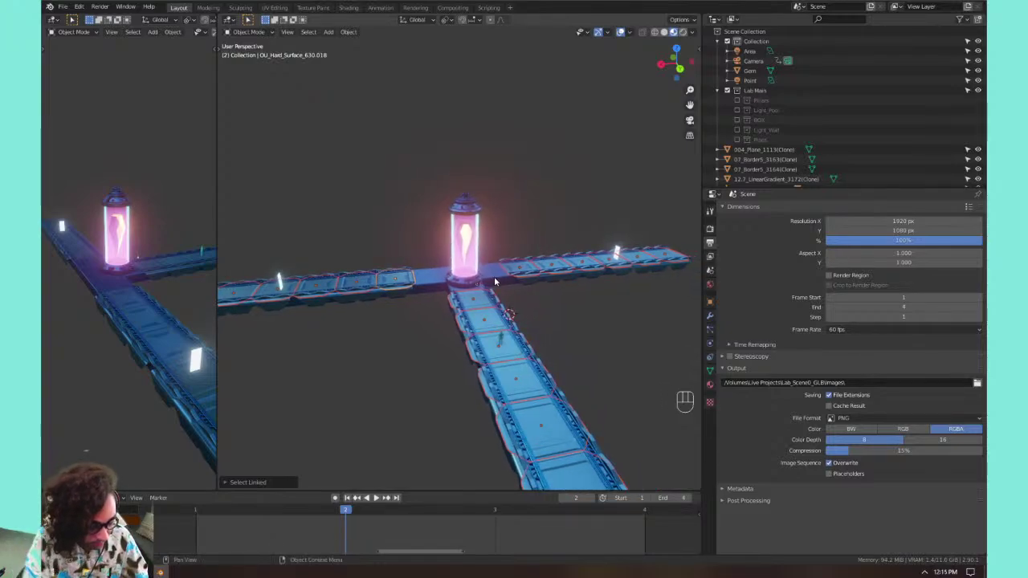
Move the selected walkway floor panels into a new collection named Bridge_Floor.
key("m")
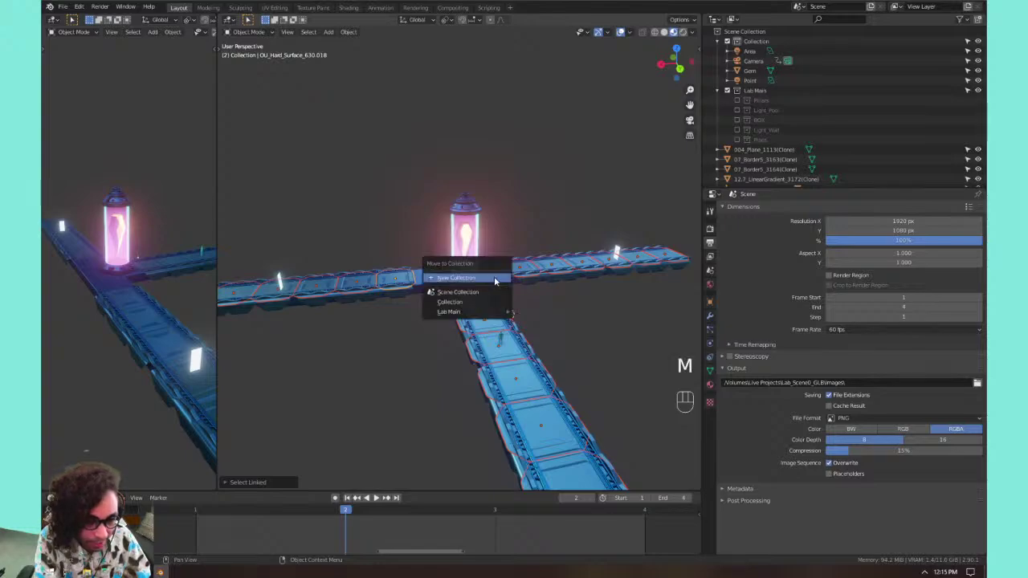
left_click(494, 278)
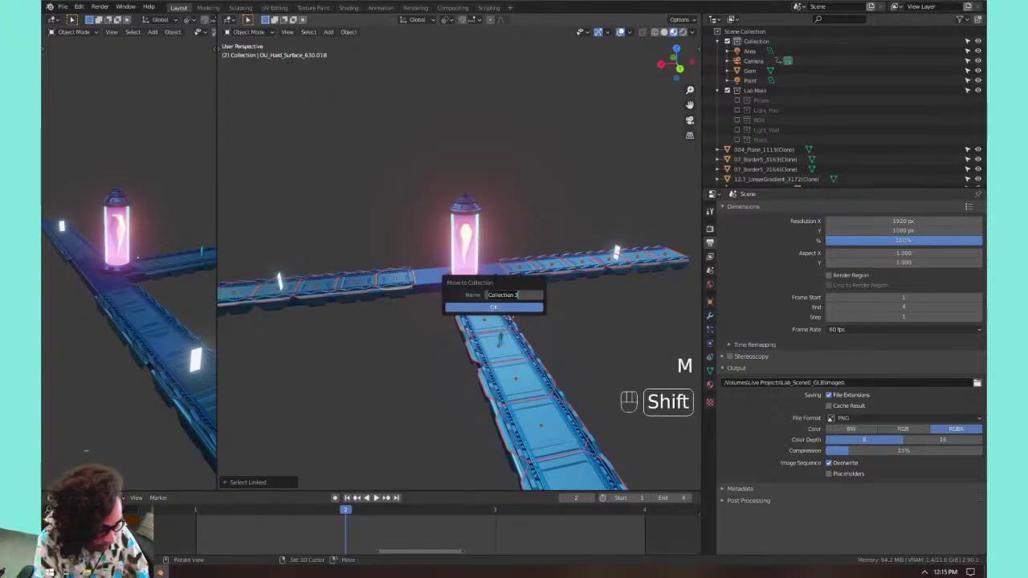
type("Bridge_")
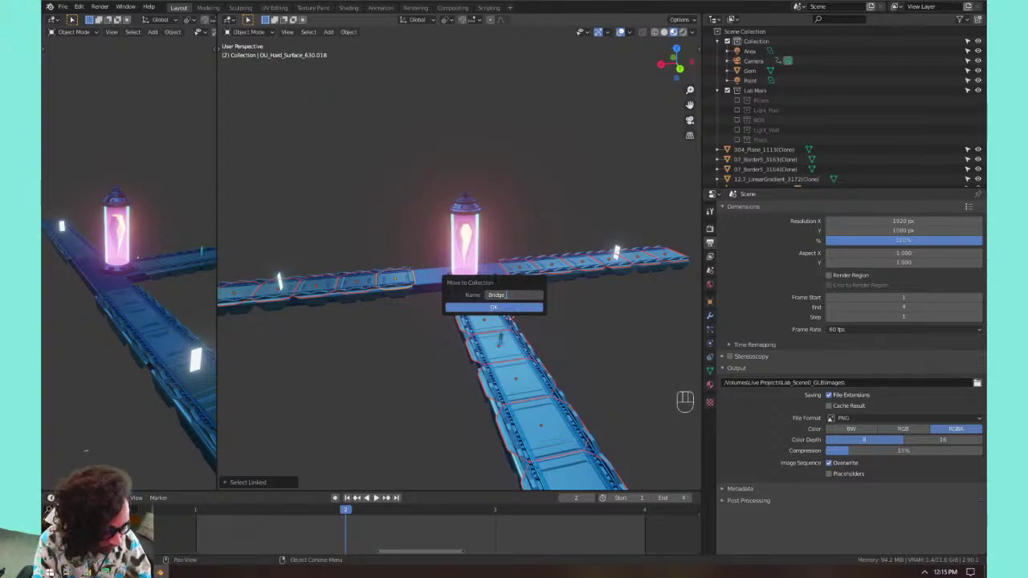
type("Floo")
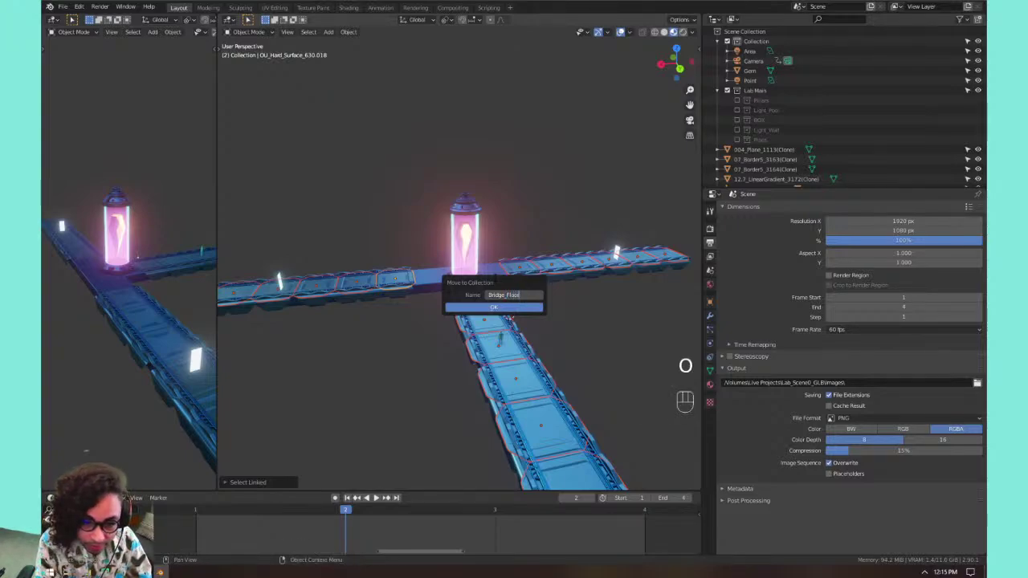
type("r")
key("Return")
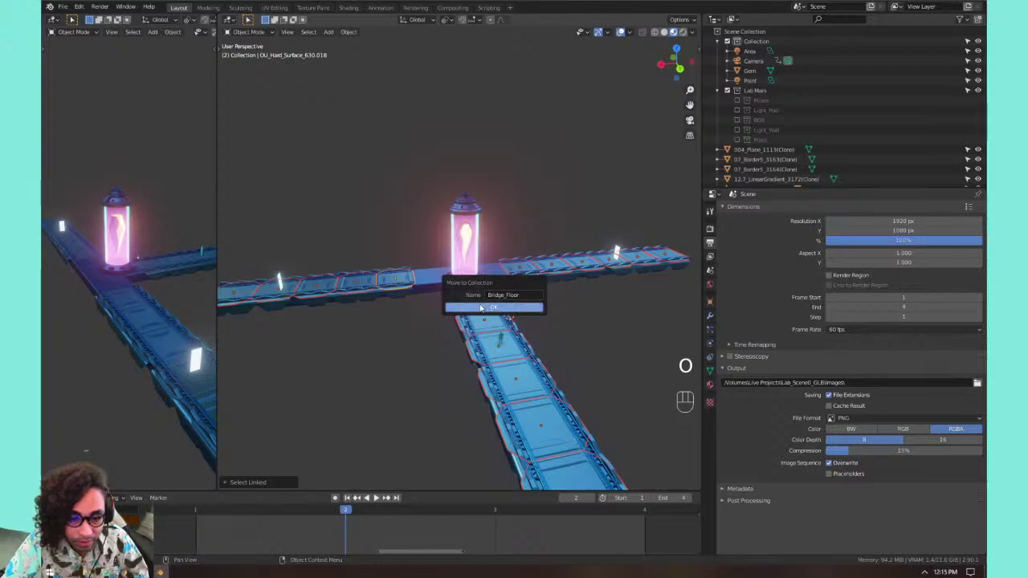
left_click(493, 308)
Nest the collapsed Bridge_Floor collection inside Lab Main and exclude it from the view.
left_click(718, 150)
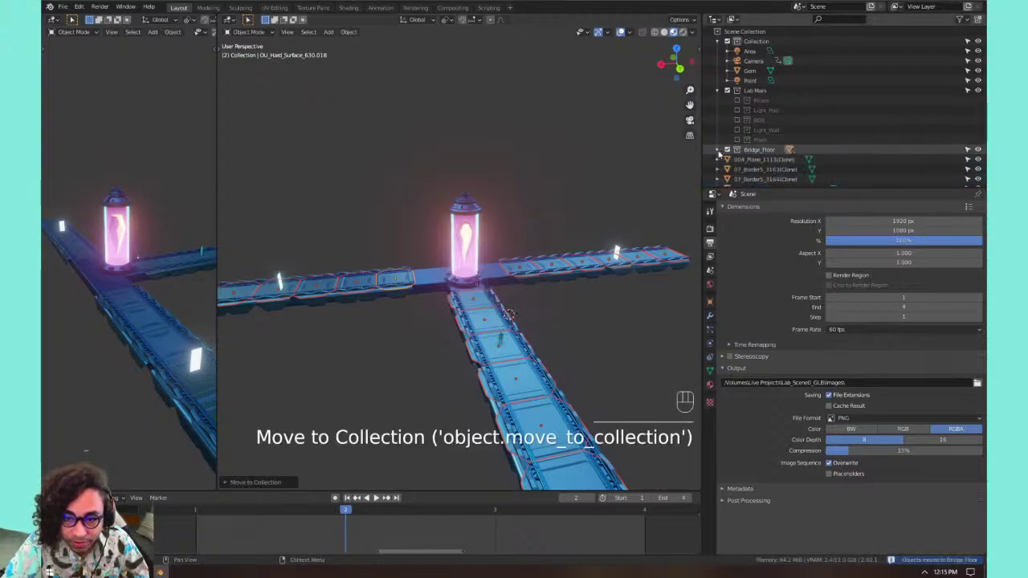
left_click_drag(752, 153, 755, 91)
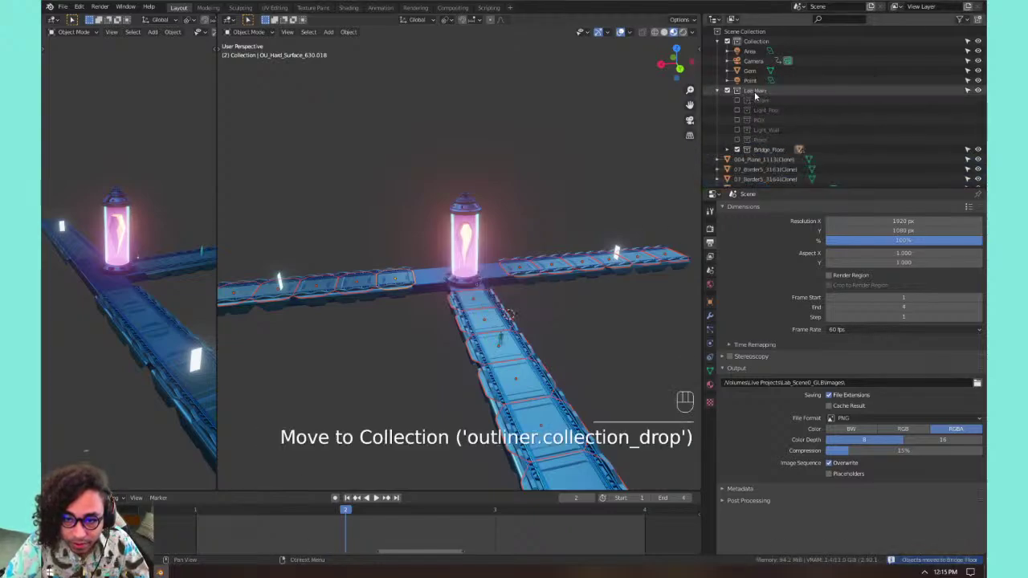
left_click(737, 150)
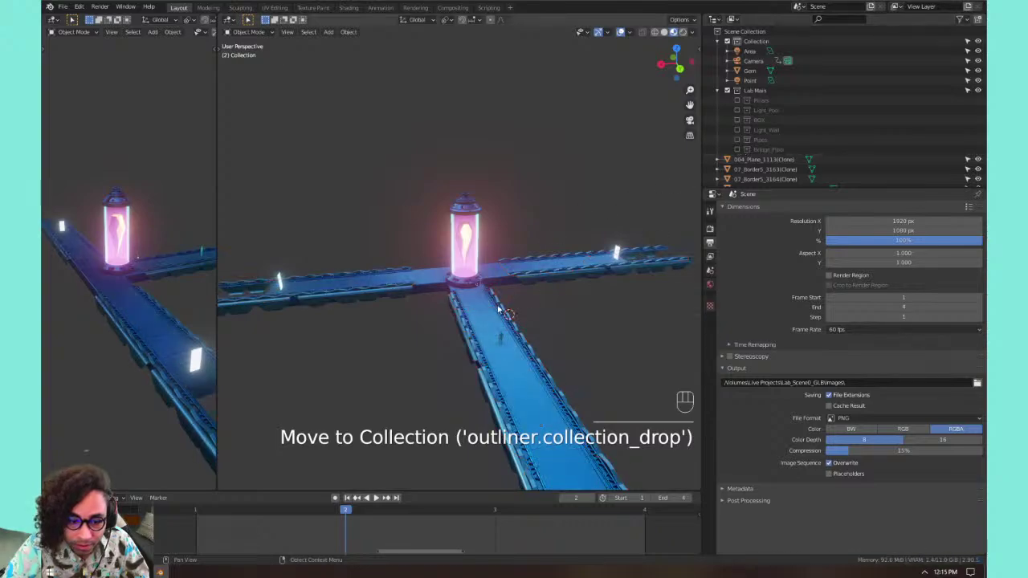
Select all ridge pieces along the walkways' side edges by linked object data and move them into a new collection named Bridge_Ridge.
middle_click_drag(498, 309, 474, 280)
left_click(468, 251)
scroll(476, 275, "up", 4)
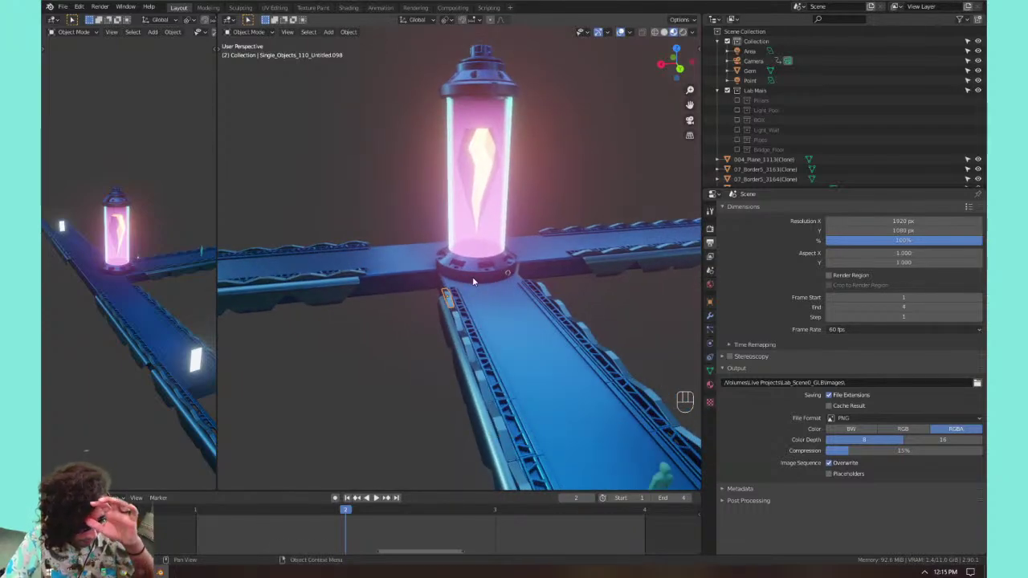
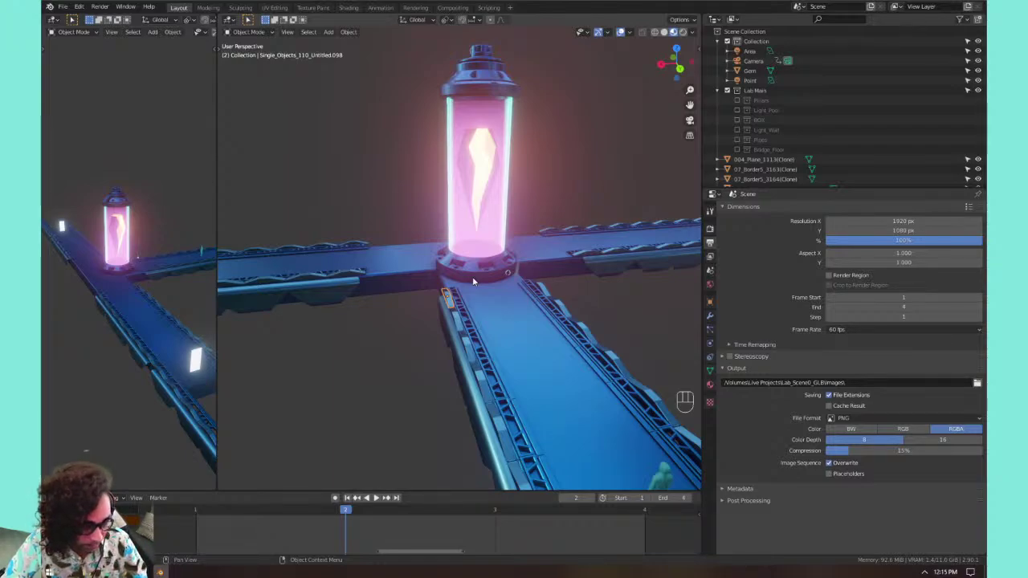
key("shift+l")
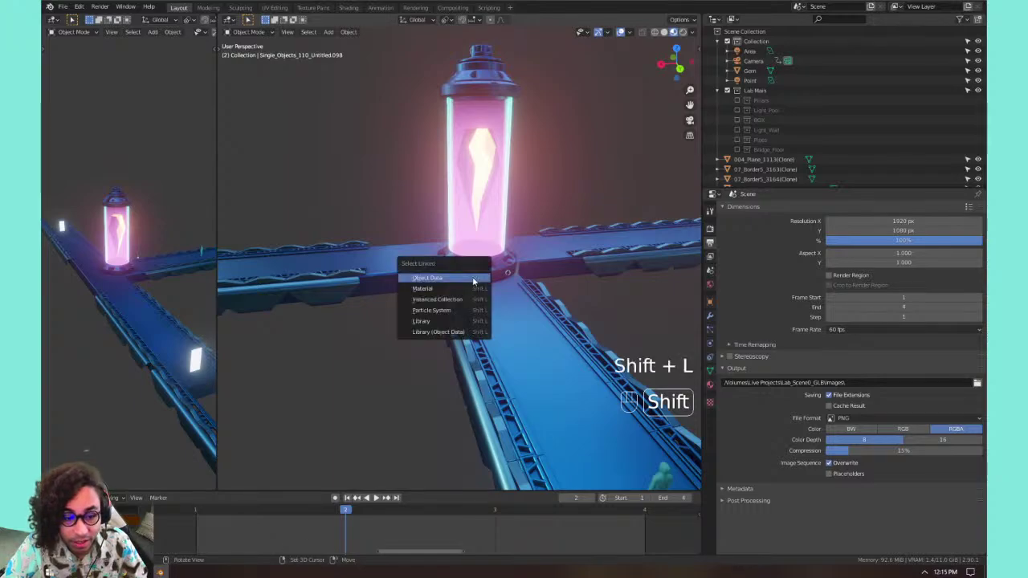
left_click(473, 283)
scroll(472, 276, "down", 5)
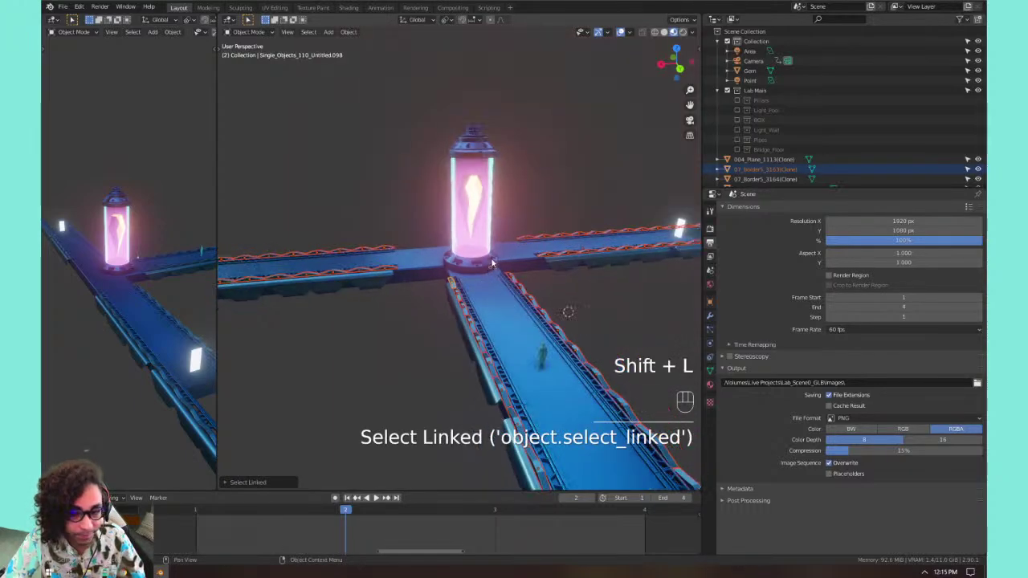
key("m")
left_click(450, 259)
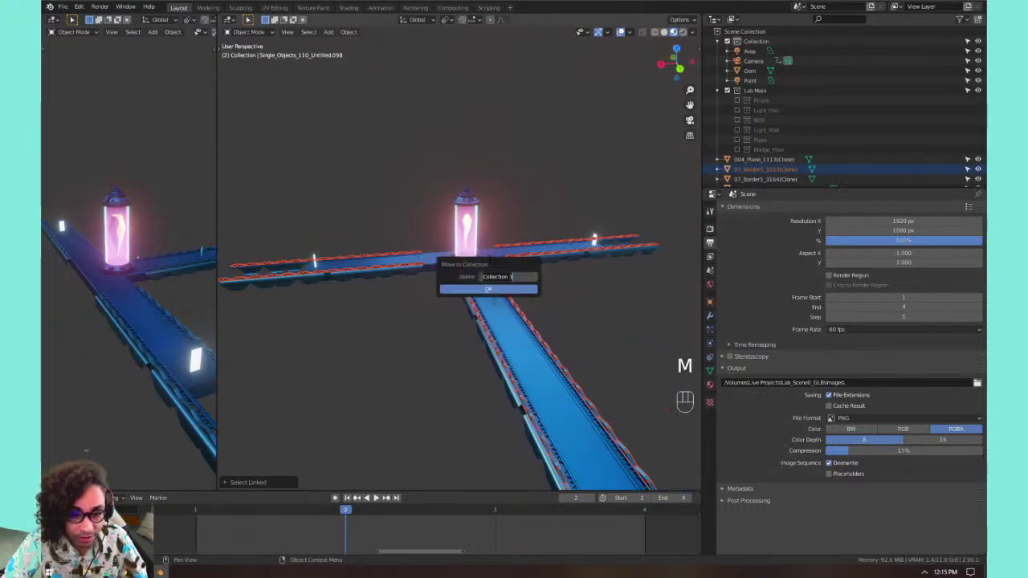
type("Borde")
key("BackSpace")
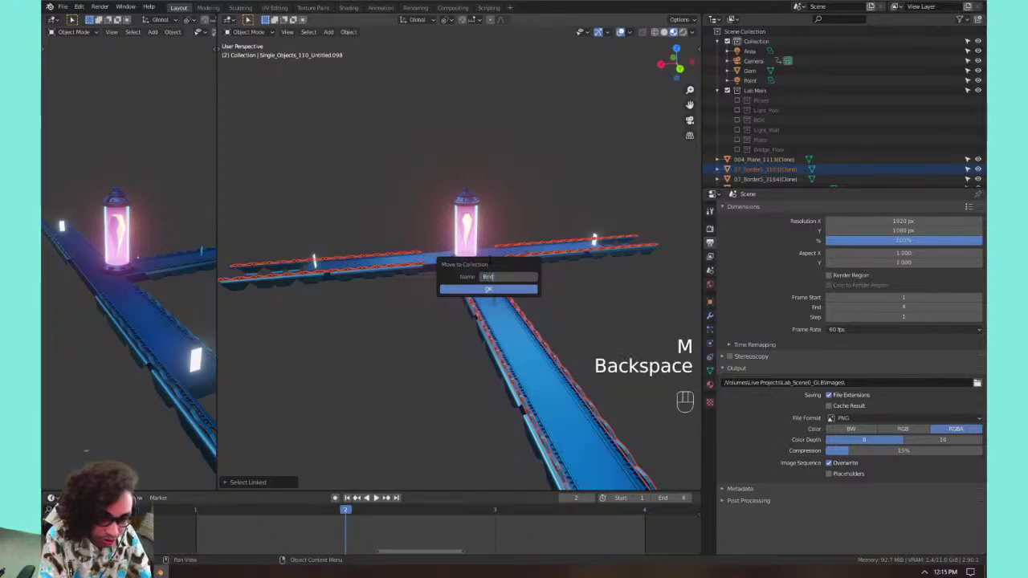
type("ge_Ridge")
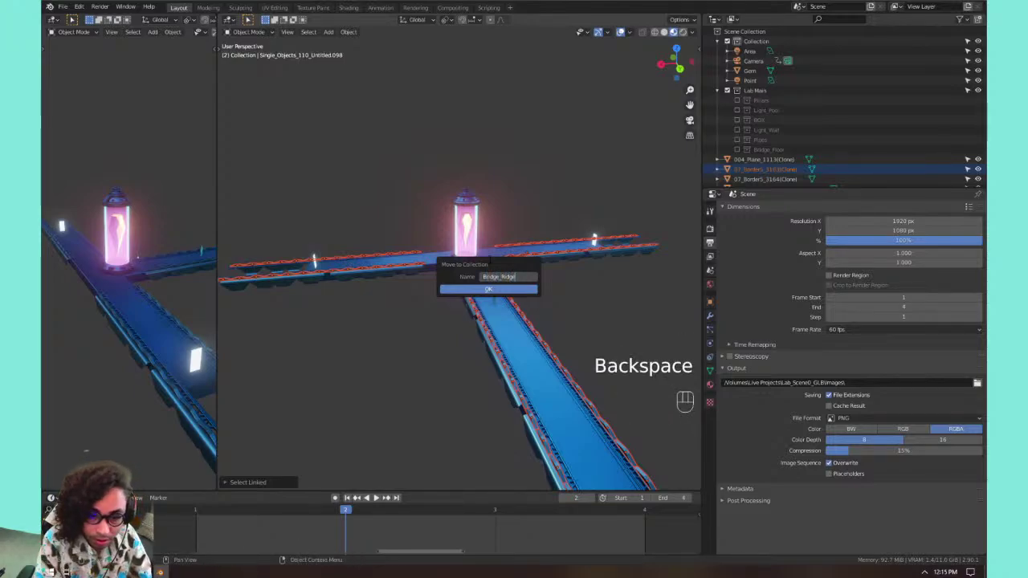
key("Return")
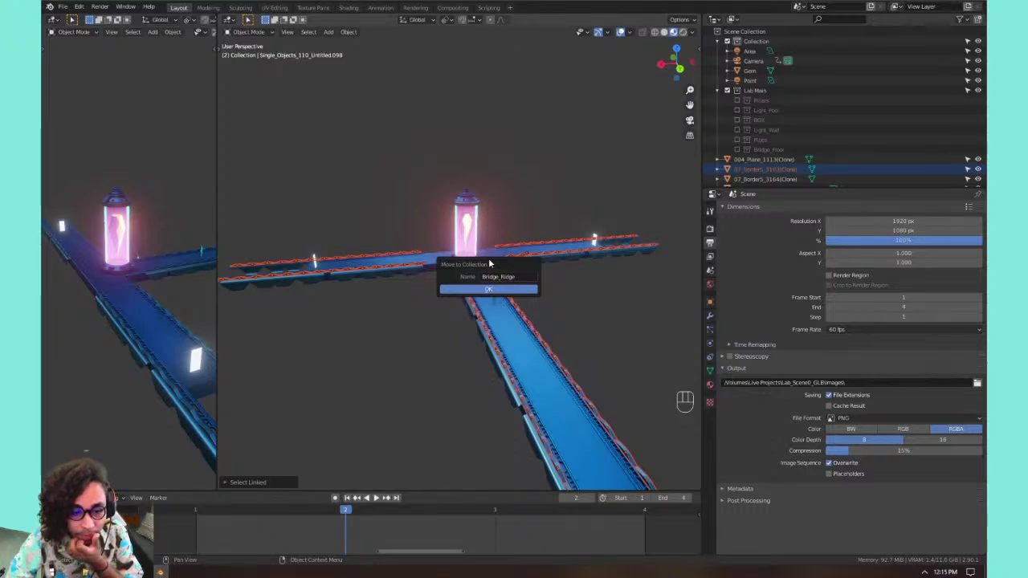
left_click(496, 290)
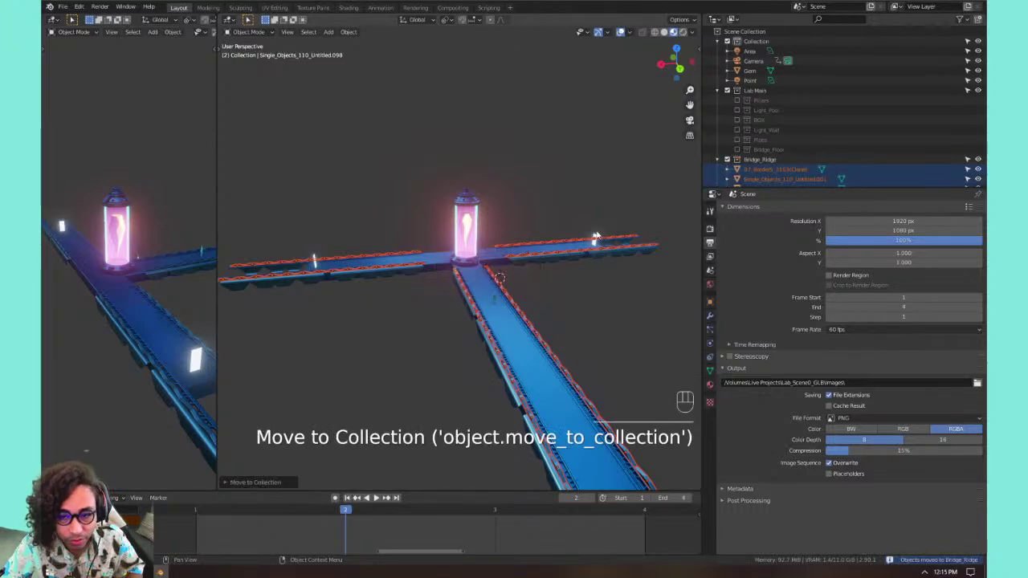
Nest the collapsed Bridge_Ridge collection inside Lab Main and exclude it from the view.
left_click_drag(721, 163, 779, 155)
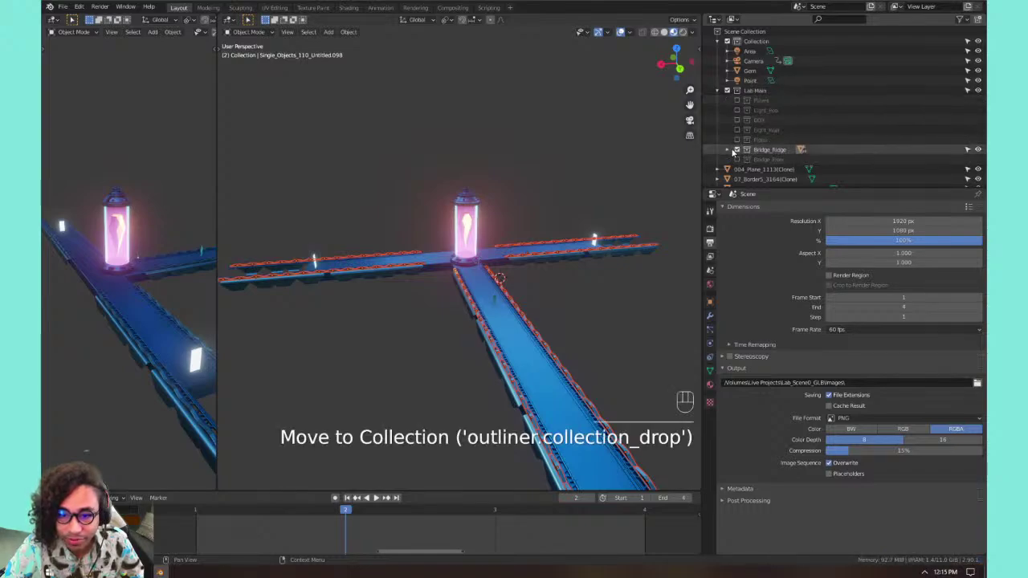
left_click(736, 150)
Select all rail pieces along the three walkways by linked object data and move them into a new collection named Bridge_Rails.
scroll(438, 336, "up", 2)
left_click(461, 304)
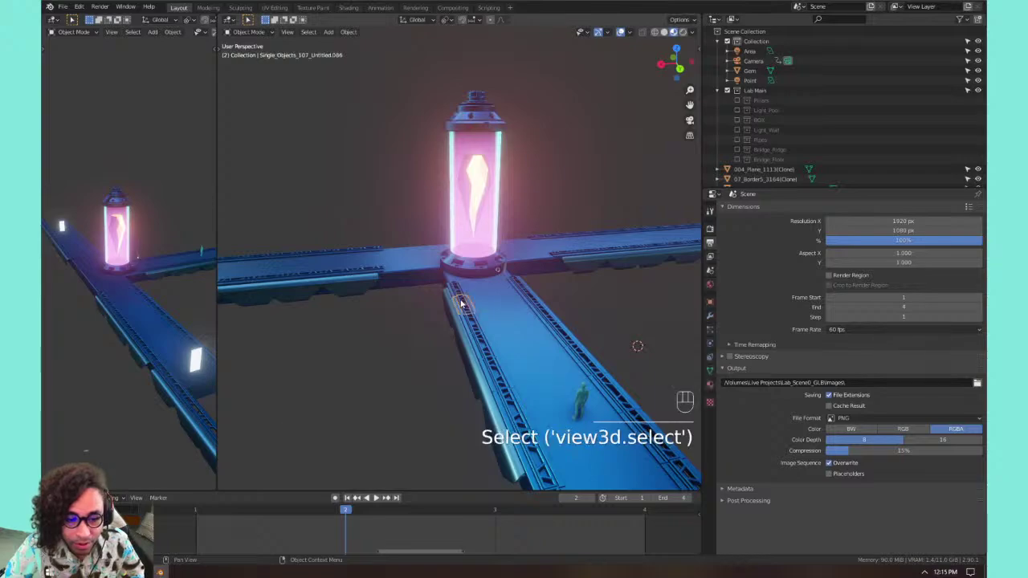
key("shift+l")
left_click(460, 301)
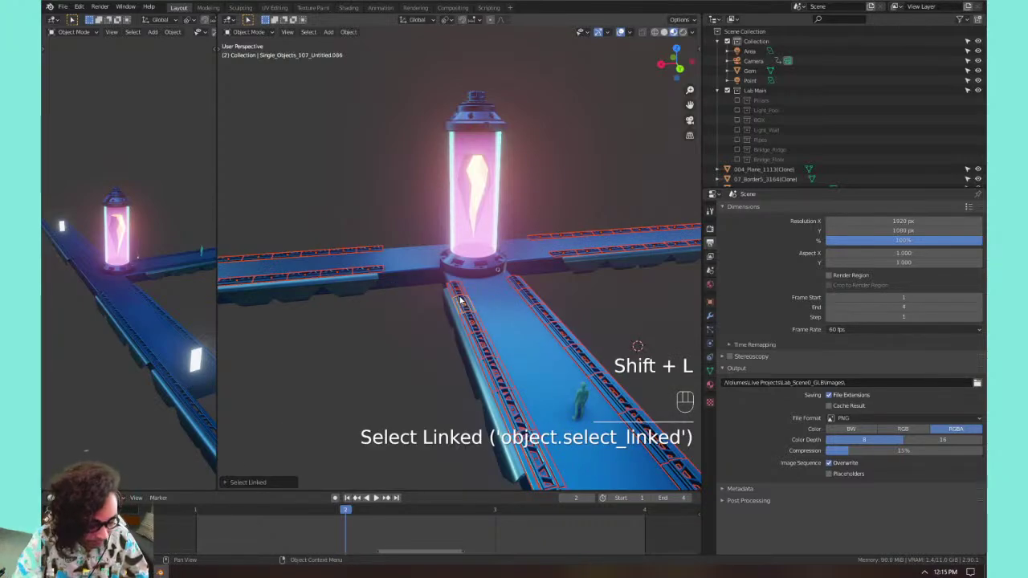
key("m")
left_click(461, 297)
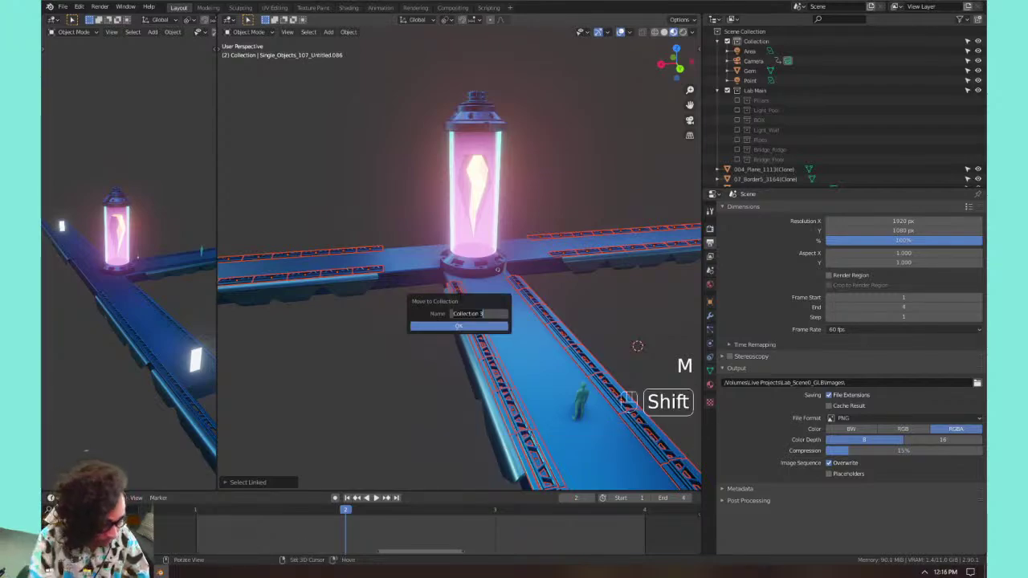
type("Bri")
key("BackSpace")
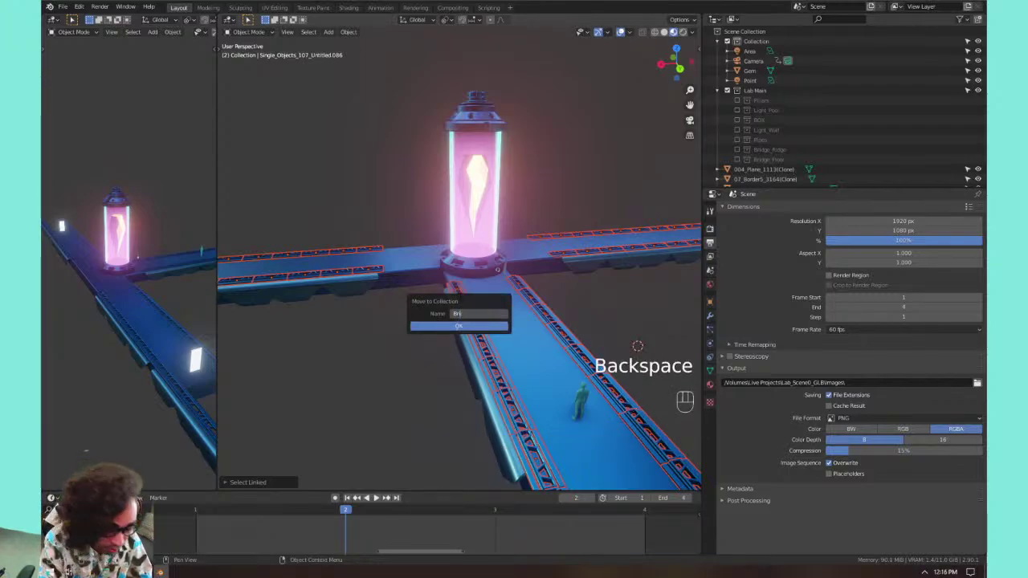
type("dge")
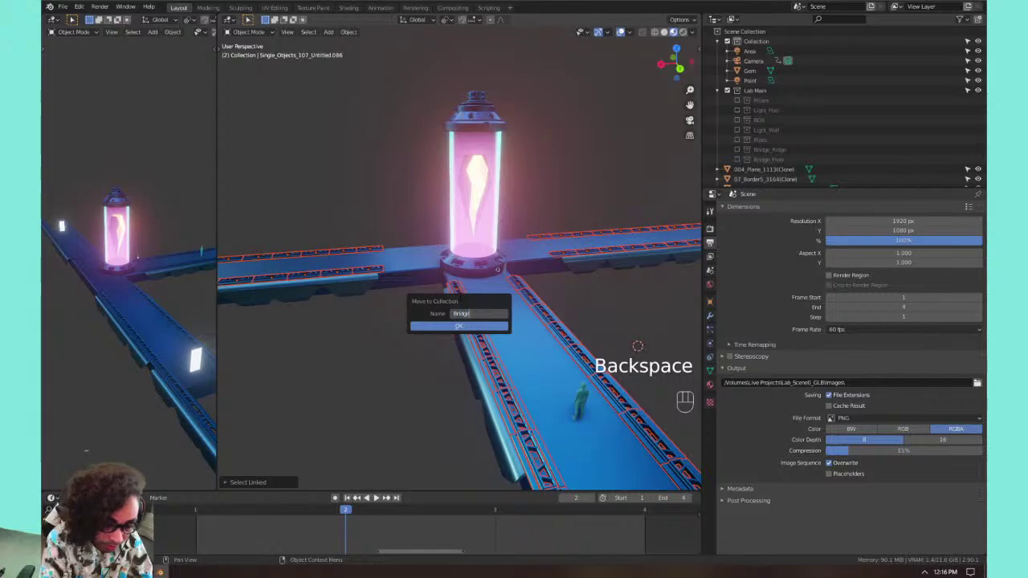
type("_Rail")
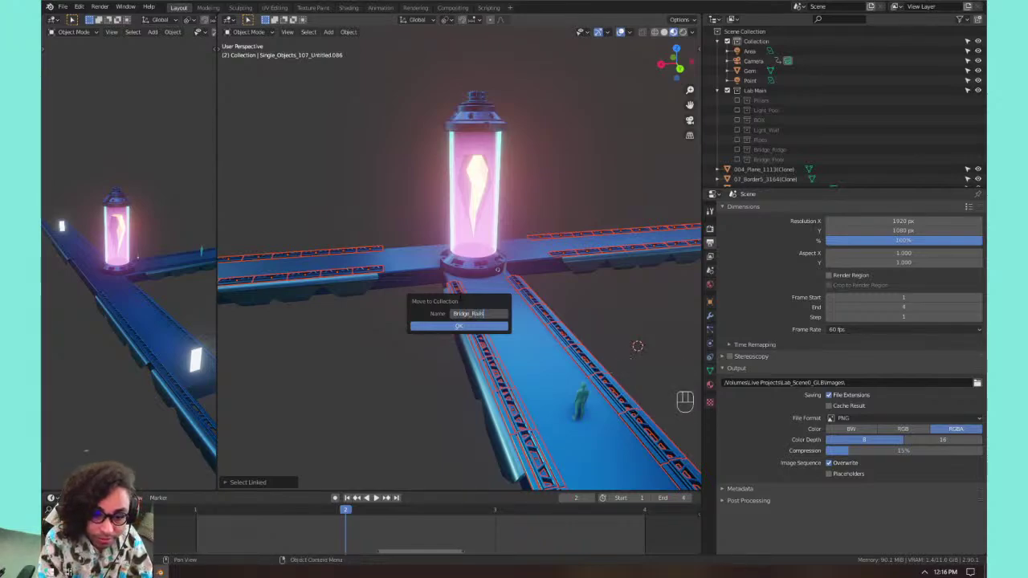
type("s")
key("Return")
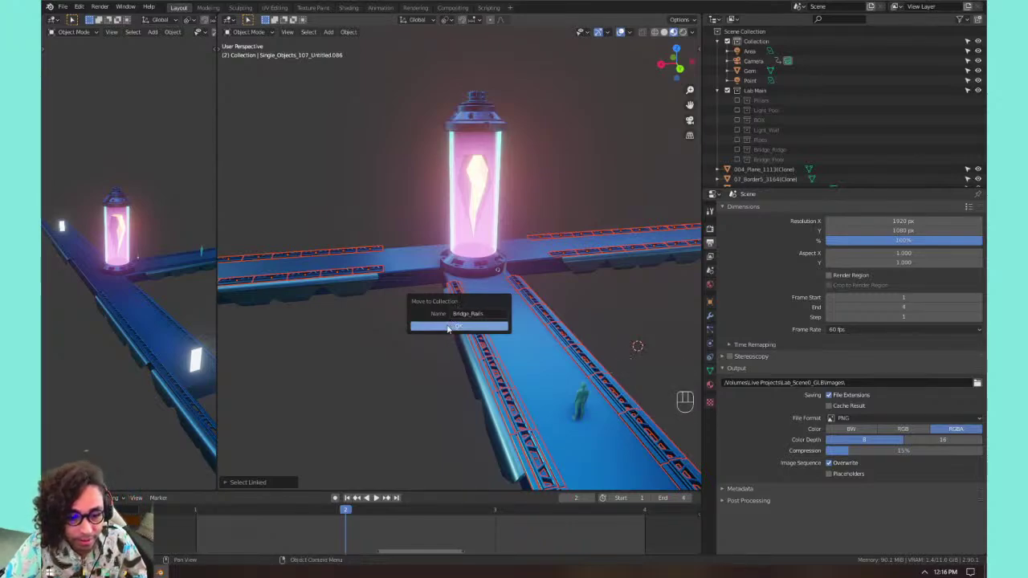
left_click(456, 325)
Collapse the Bridge_Rails collection, nest it inside Lab Main and exclude it from the view.
left_click(719, 172)
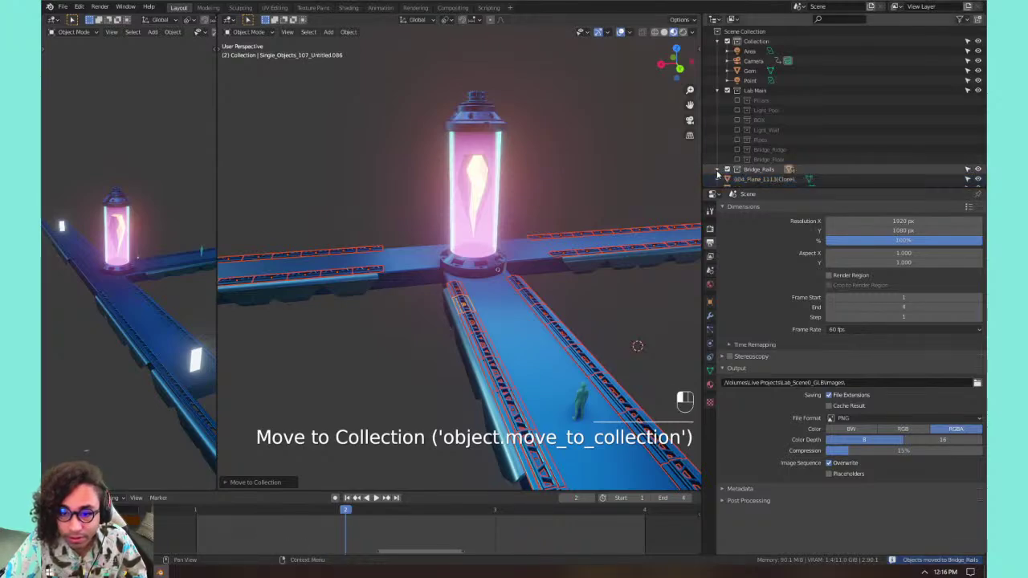
left_click_drag(746, 169, 755, 90)
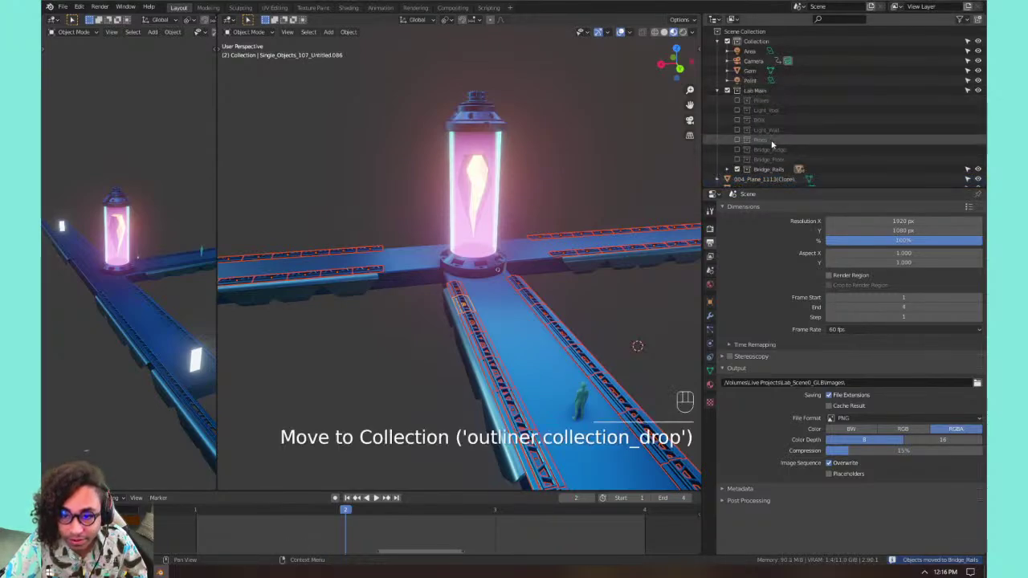
left_click(738, 170)
Select all side cover panels under the walkway edges by linked object data and move them into a new collection named Bridge_Covers.
middle_click_drag(543, 248, 521, 224, "shift")
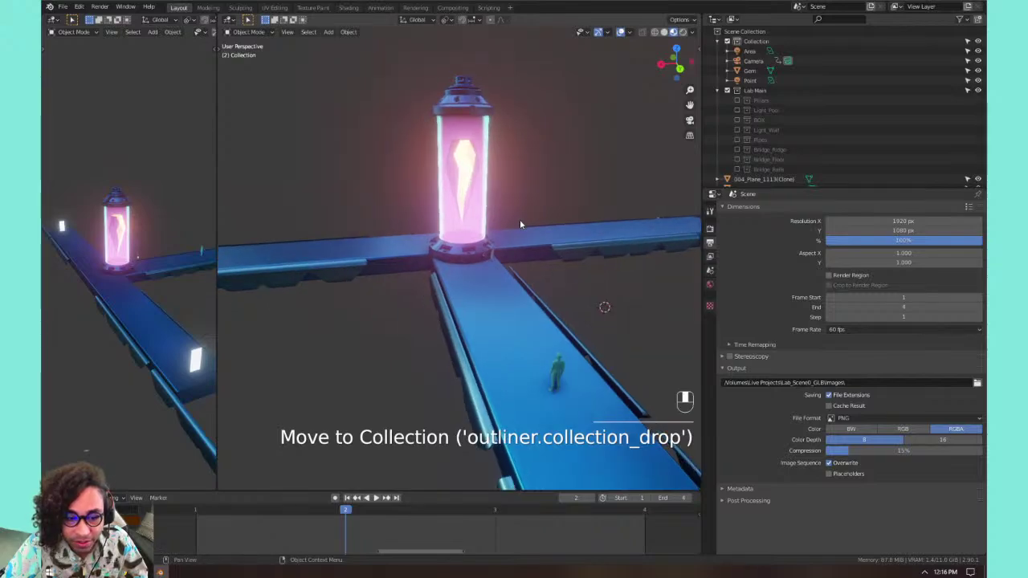
scroll(514, 232, "down", 5)
scroll(502, 235, "up", 2)
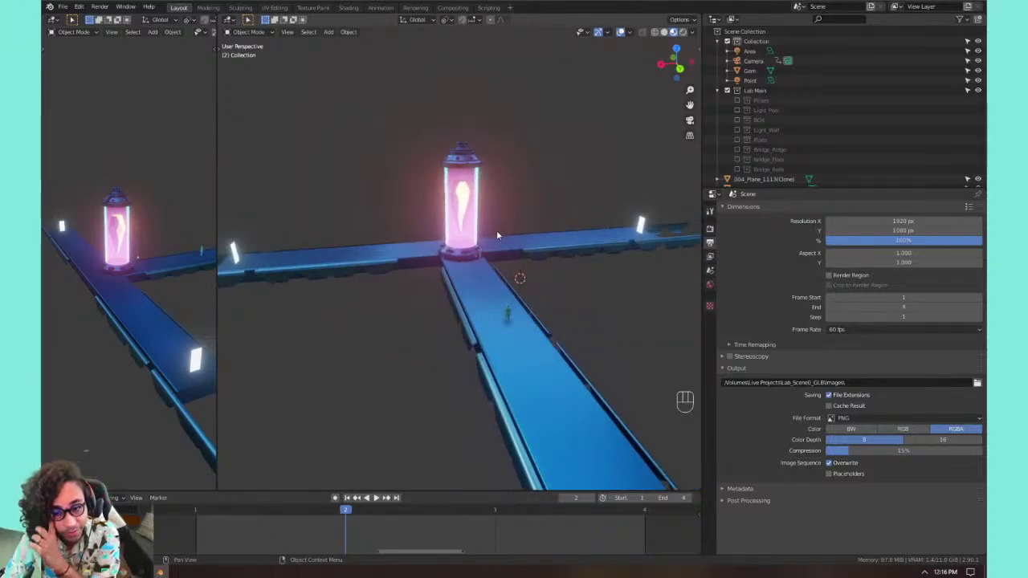
middle_click_drag(555, 255, 548, 204, "shift")
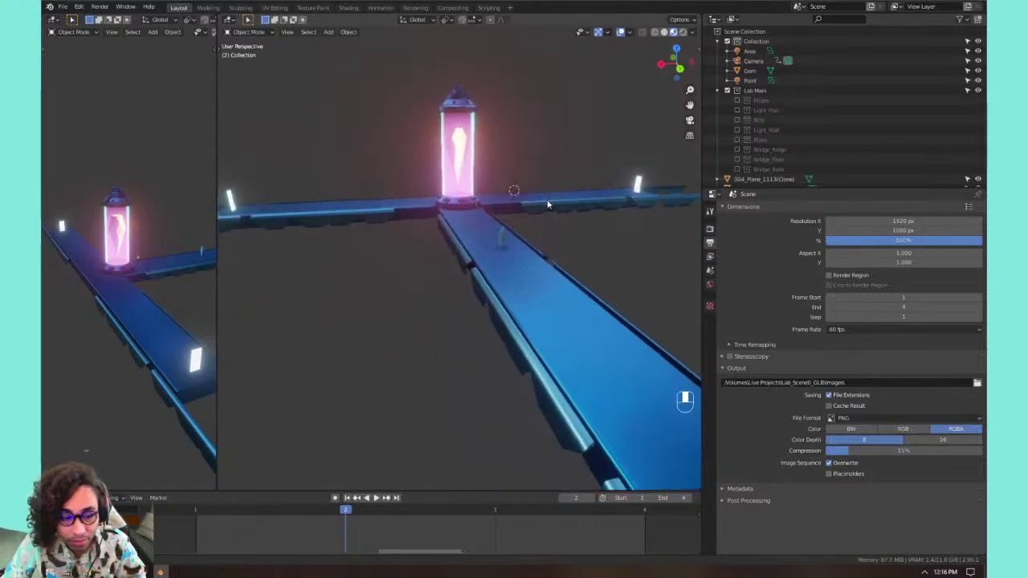
middle_click_drag(468, 228, 469, 217)
left_click(470, 221)
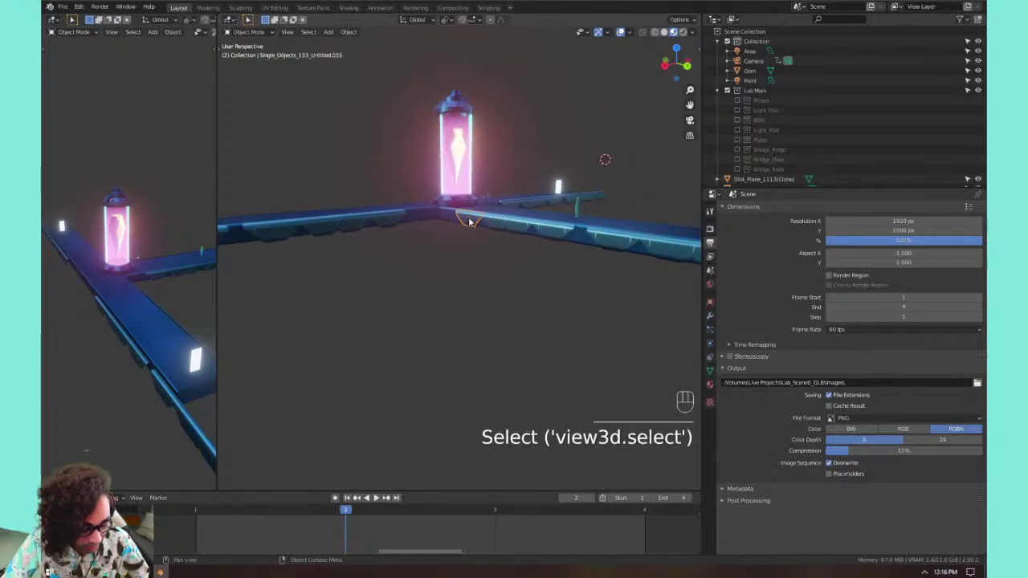
key("shift+l")
left_click(469, 217)
middle_click_drag(469, 217, 460, 236)
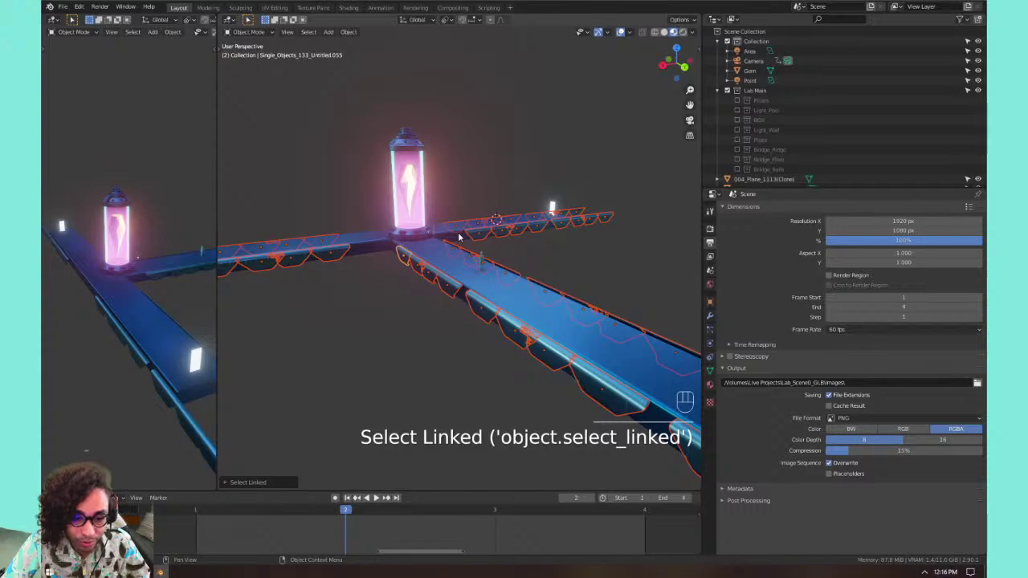
key("m")
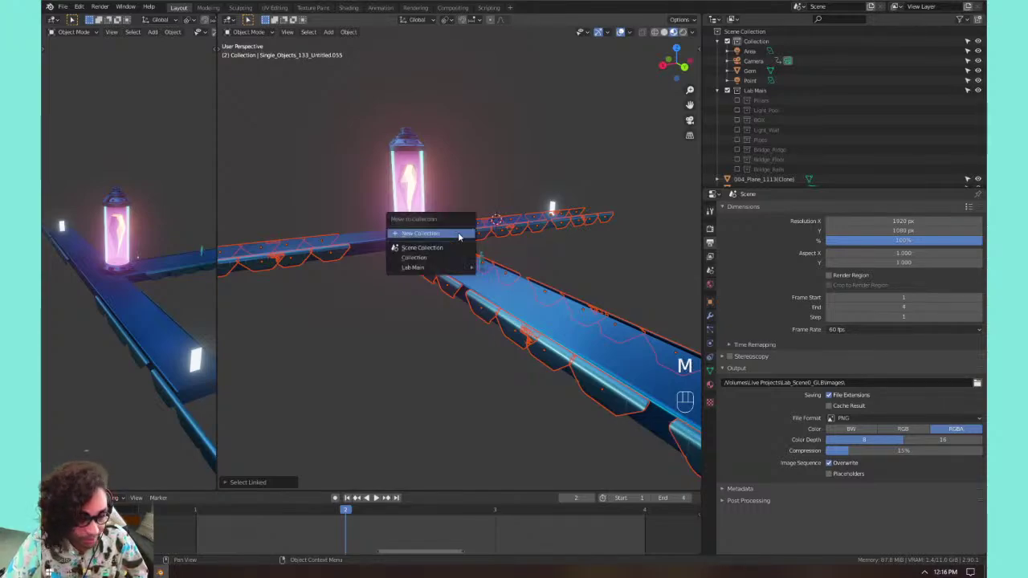
left_click(458, 237)
type("Br")
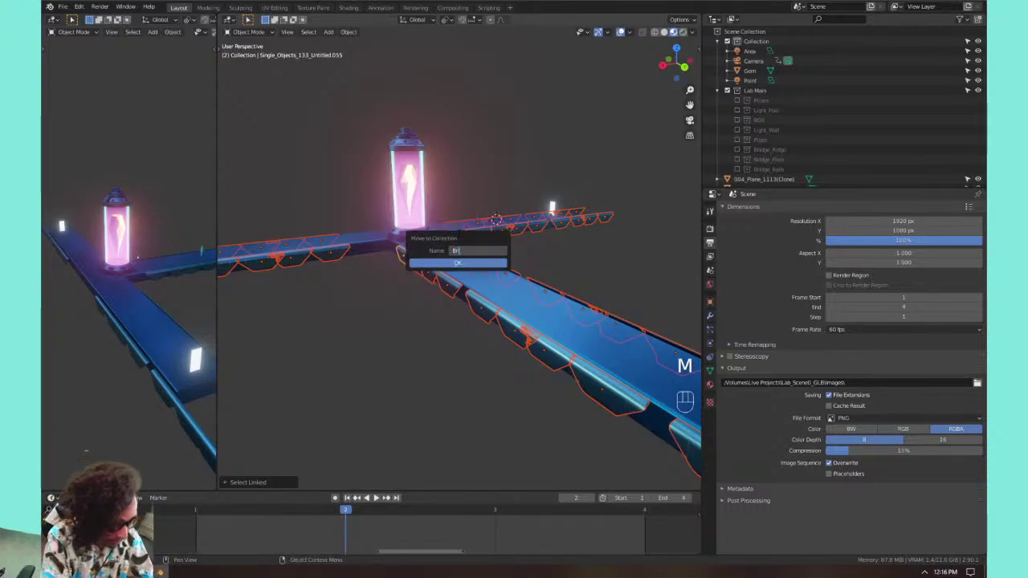
type("idge_Cover")
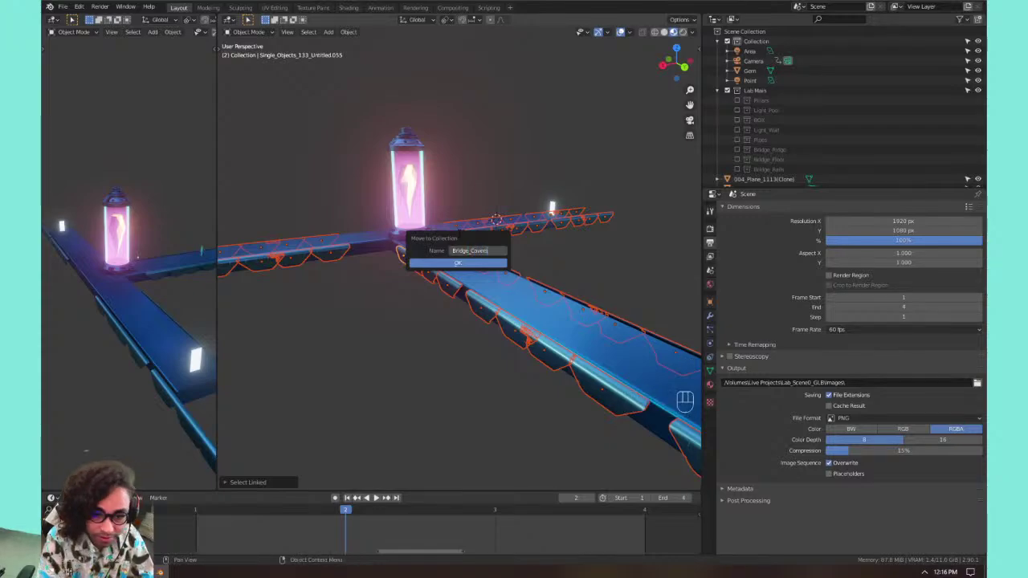
key("Return")
left_click(457, 263)
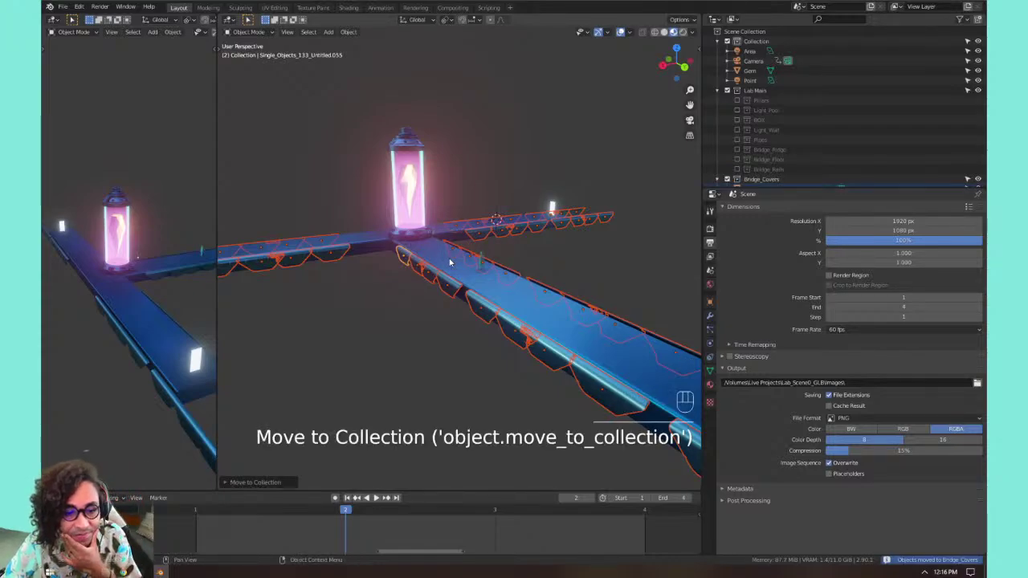
Nest the collapsed Bridge_Covers collection inside Lab Main and exclude it from the view.
left_click_drag(719, 180, 759, 94)
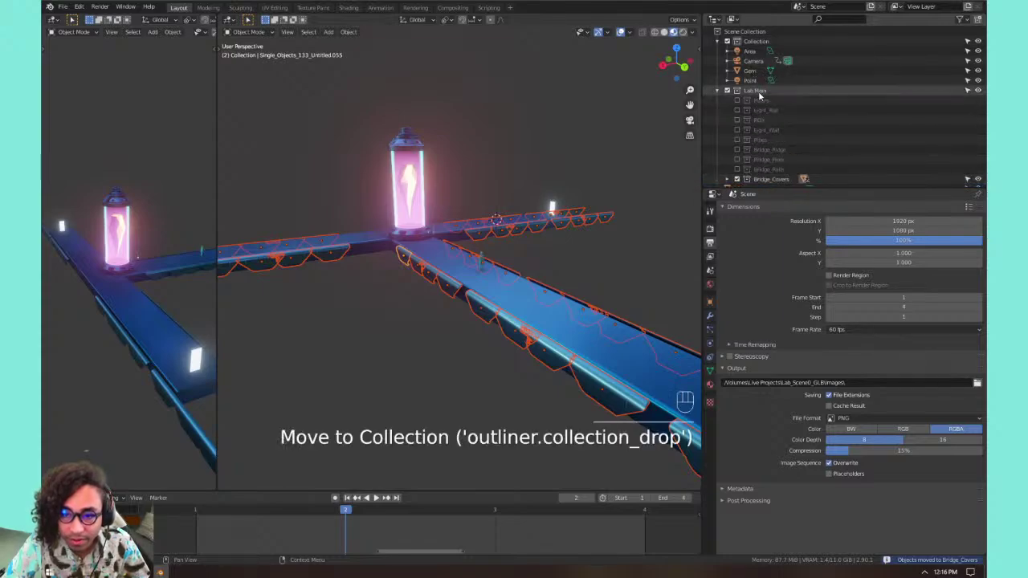
left_click(738, 179)
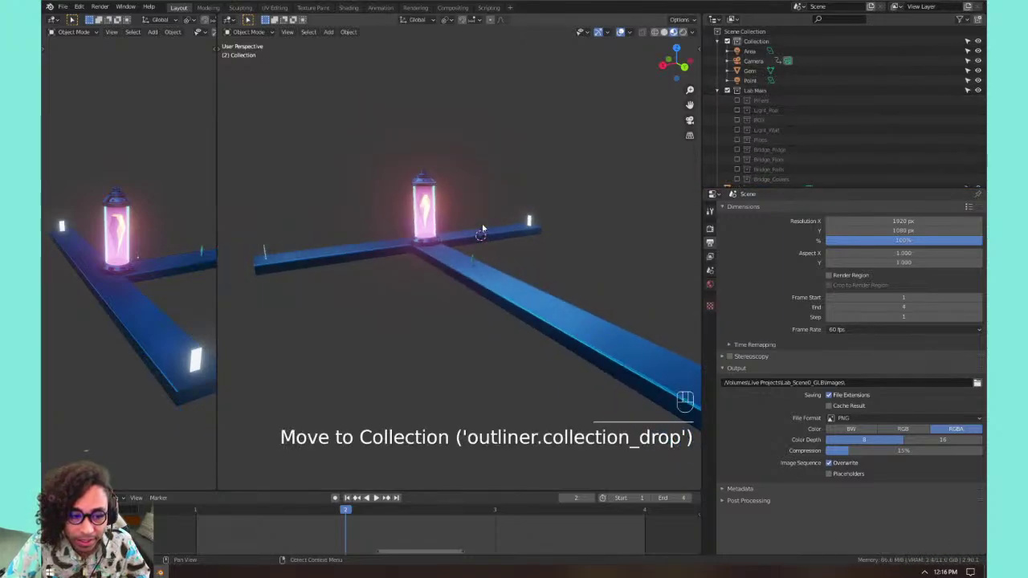
Select the long walkway base slab and the crossing base slab together and move them into a new collection named Bridge_Base.
left_click(448, 254)
mouse_move(447, 254)
middle_mouse_down()
mouse_move(412, 257)
mouse_move(401, 276)
middle_mouse_up()
left_click(421, 233, "shift")
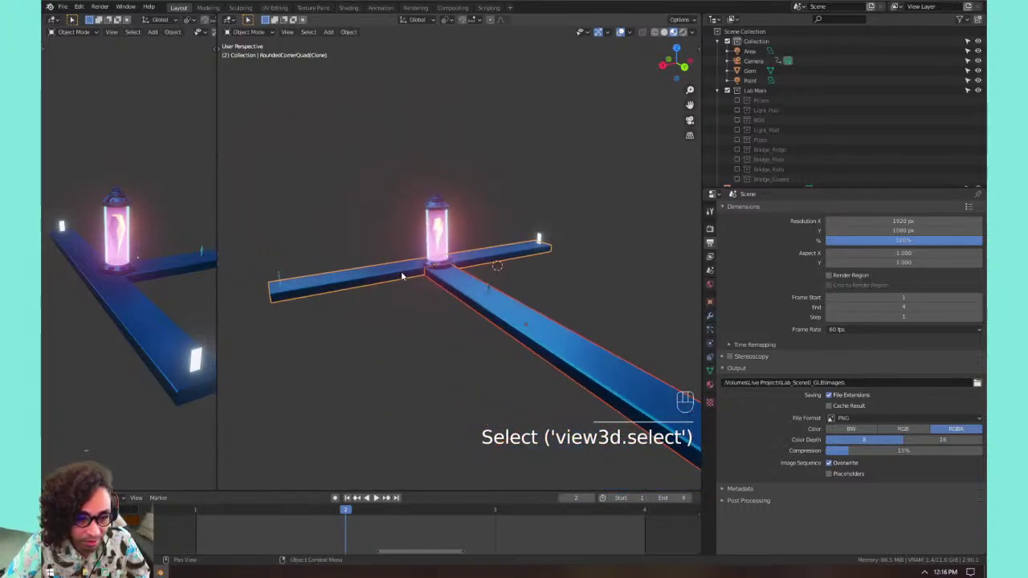
key("m")
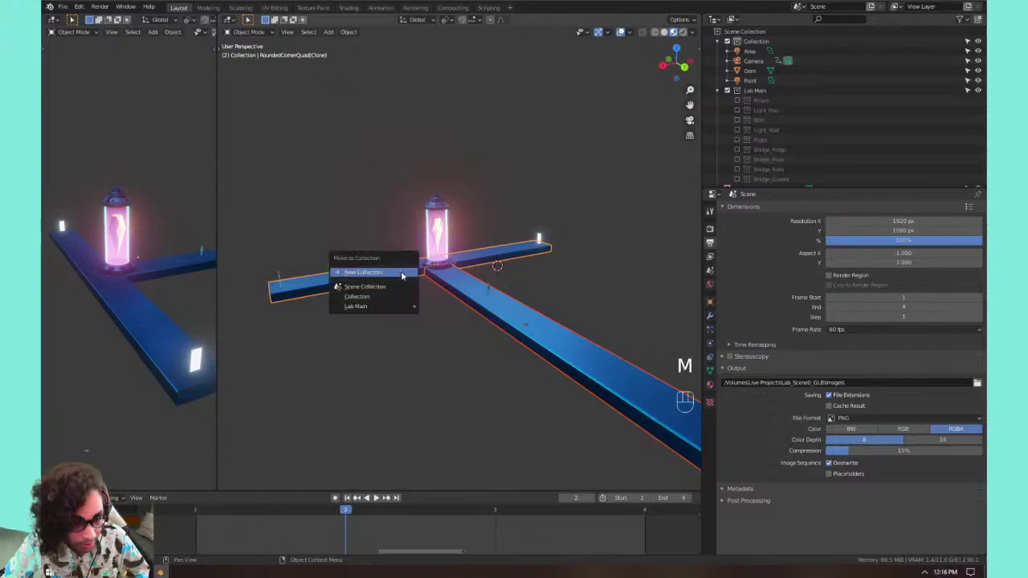
left_click(403, 275)
type("Bri")
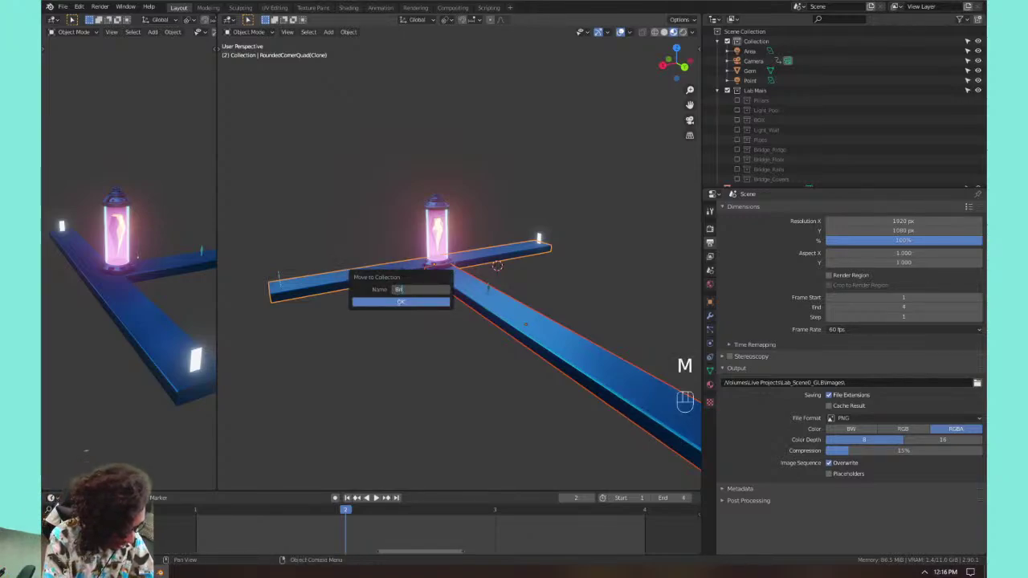
type("dge_Base")
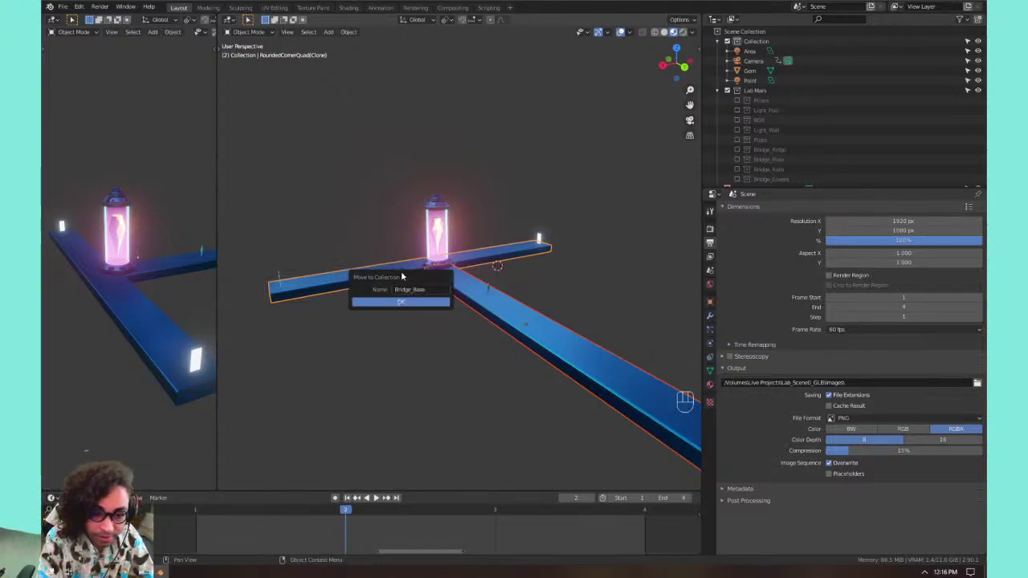
left_click(394, 302)
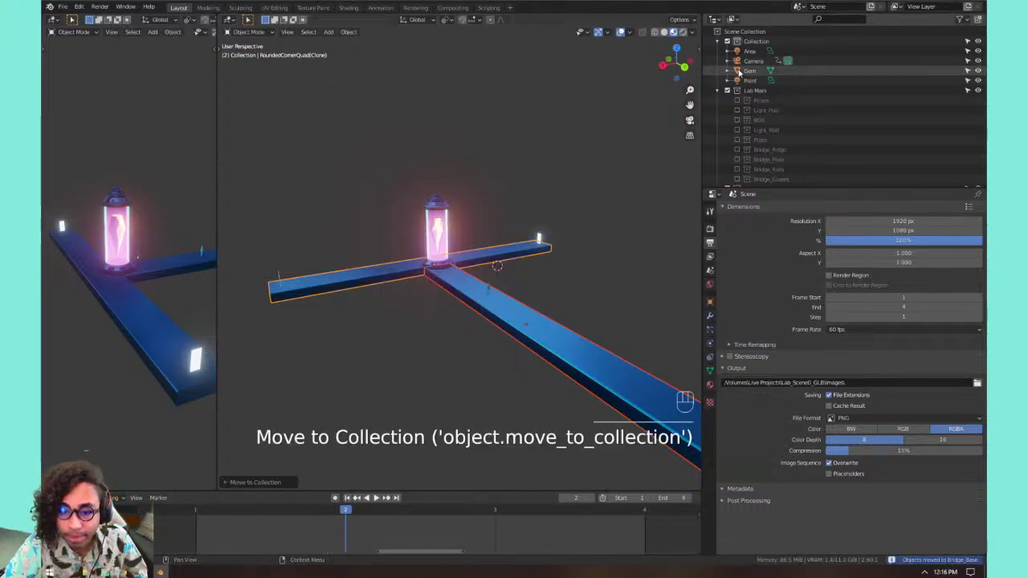
Exclude the Bridge_Base collection from the view and nest it inside Lab Main.
scroll(771, 120, "down", 1)
left_click(726, 169)
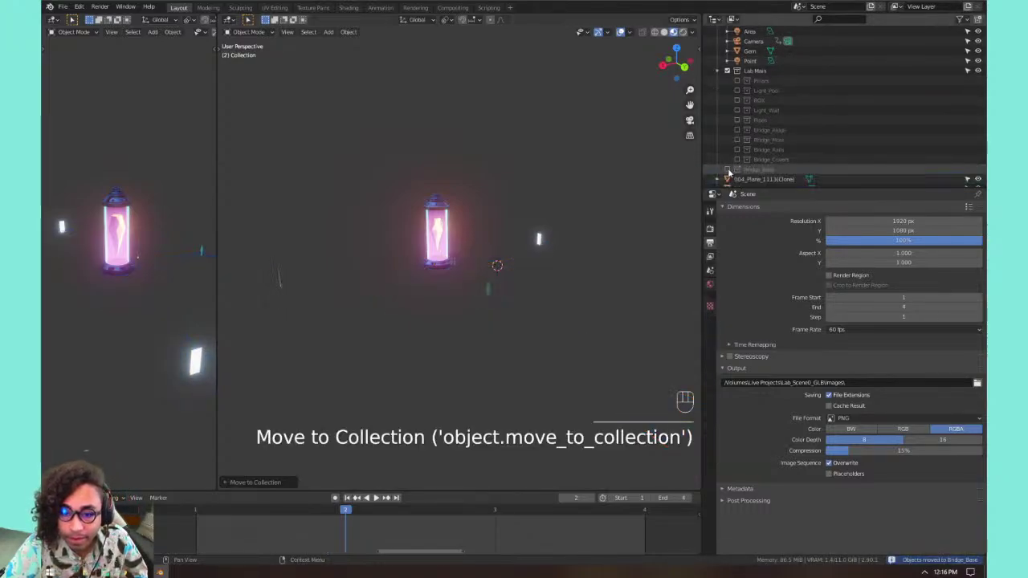
left_click_drag(759, 169, 775, 122)
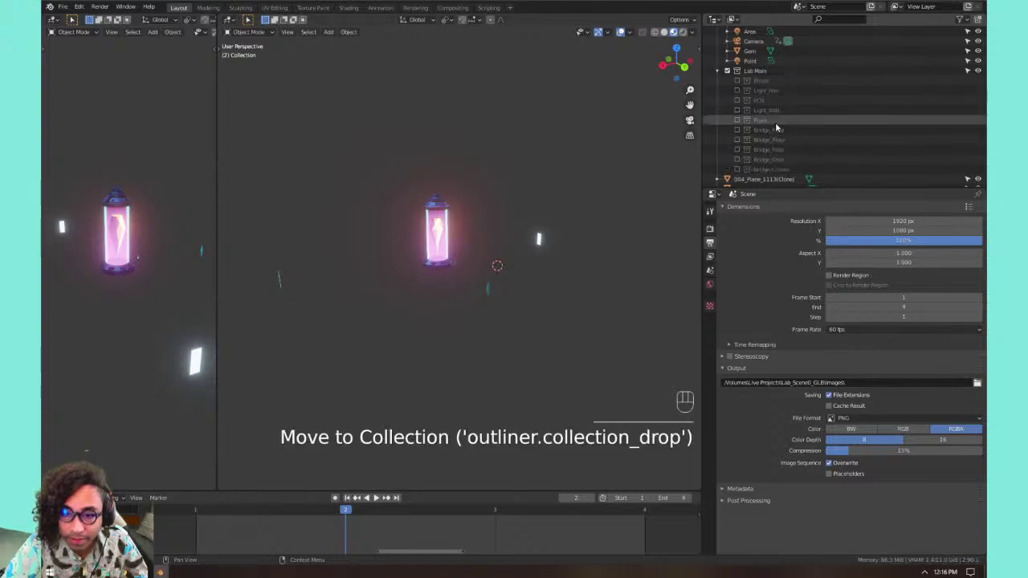
Create a new collection inside Lab Main and name it BRIDGE.
left_click(759, 72)
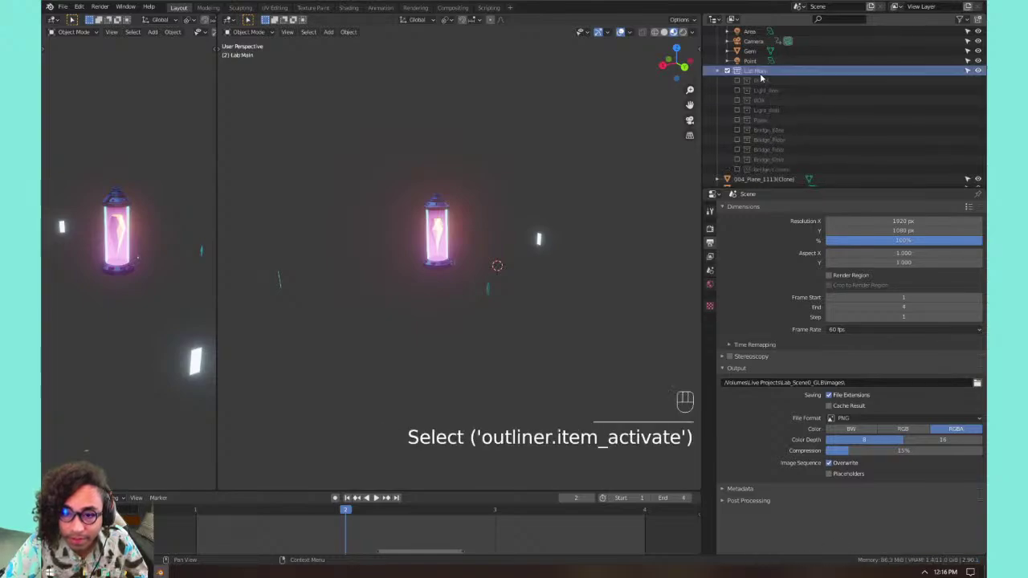
left_click(979, 20)
left_click(769, 179)
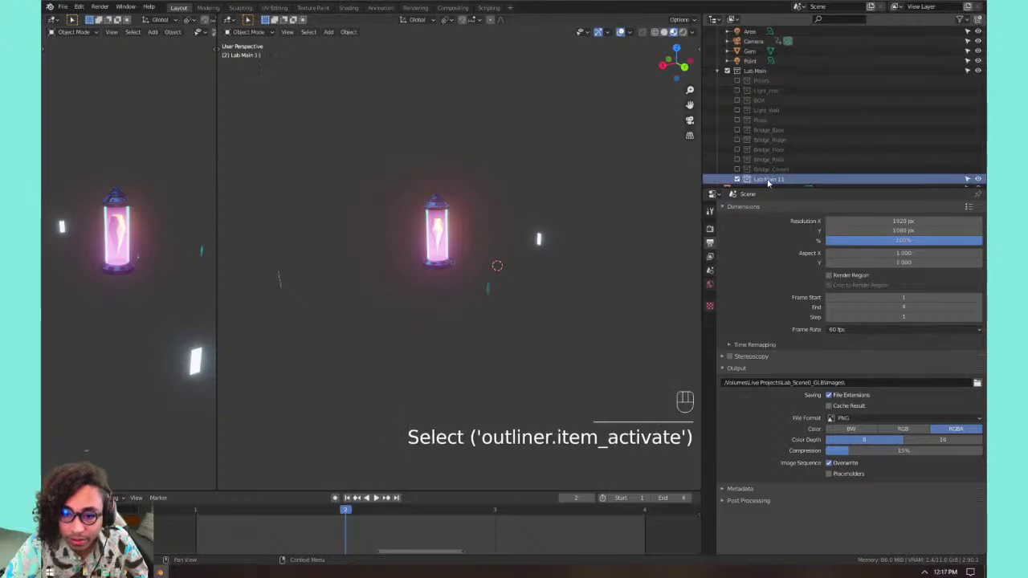
double_click(769, 179)
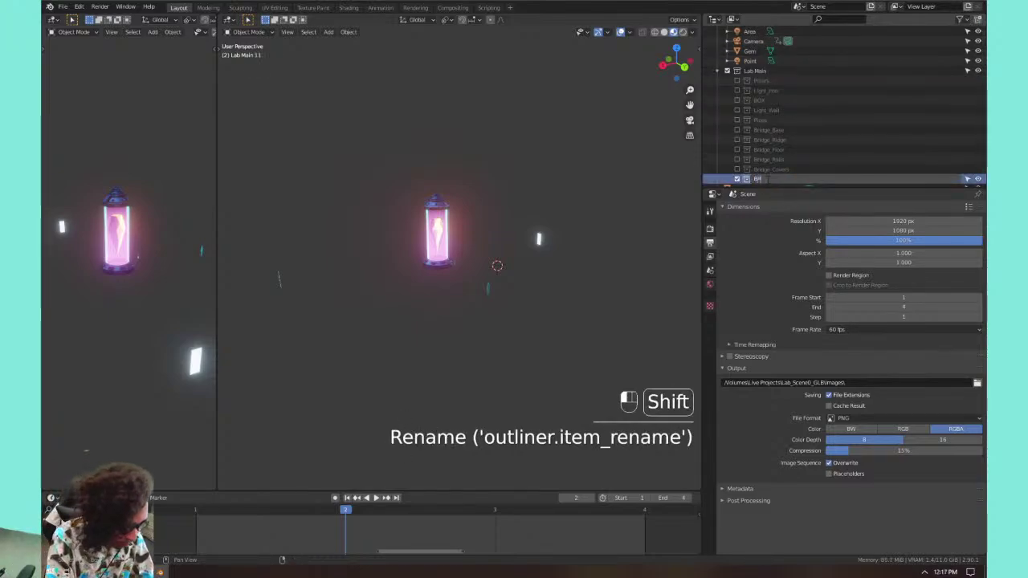
type("BRIDGE")
key("Return")
Nest the Bridge_Base, Bridge_Ridge, Bridge_Floor, Bridge_Rails and Bridge_Covers collections inside the BRIDGE collection.
left_click(771, 131)
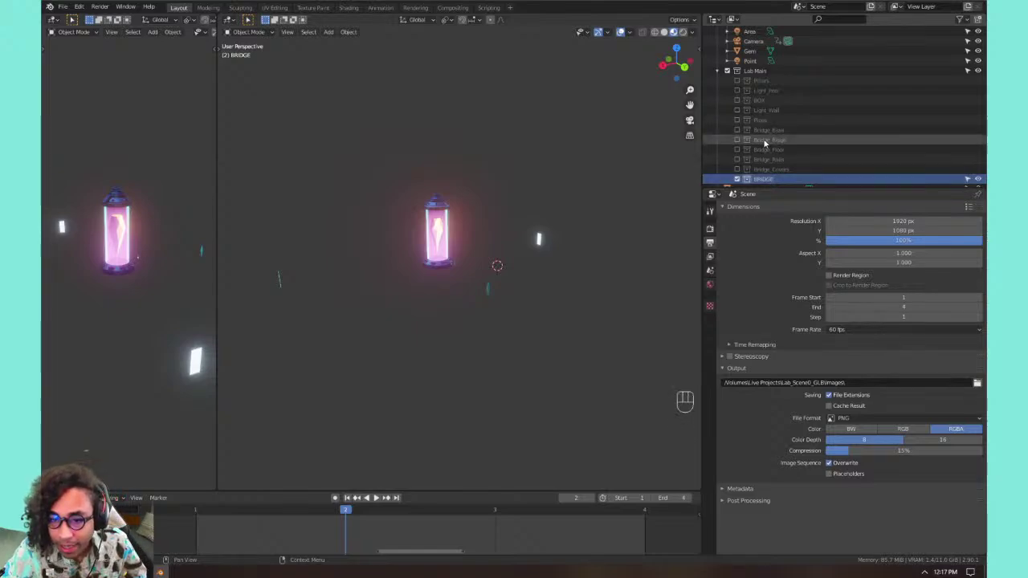
left_click(775, 140, "shift")
left_click(775, 150, "shift")
left_click(779, 161, "shift")
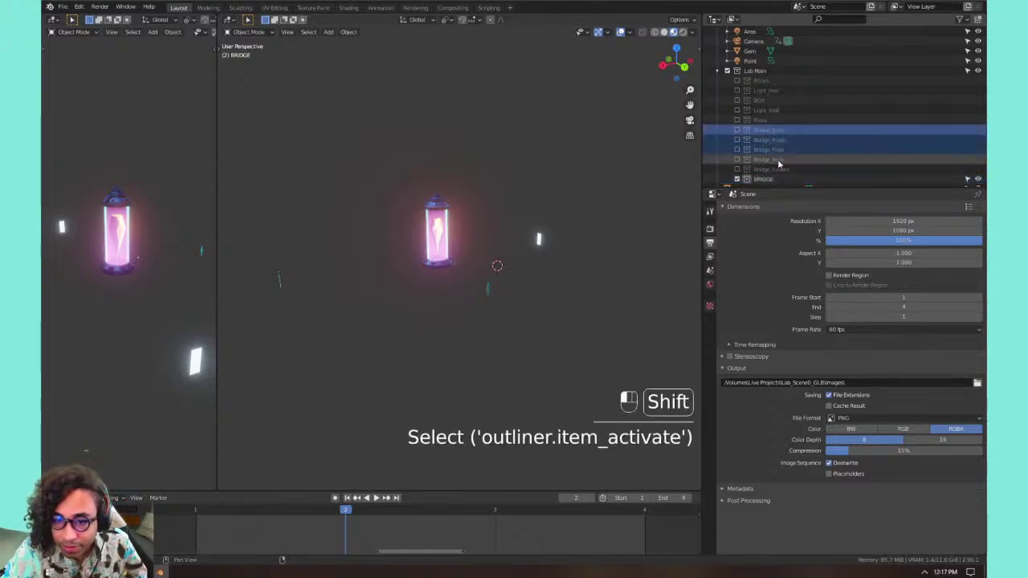
left_click(777, 170, "shift")
left_click_drag(762, 140, 763, 179)
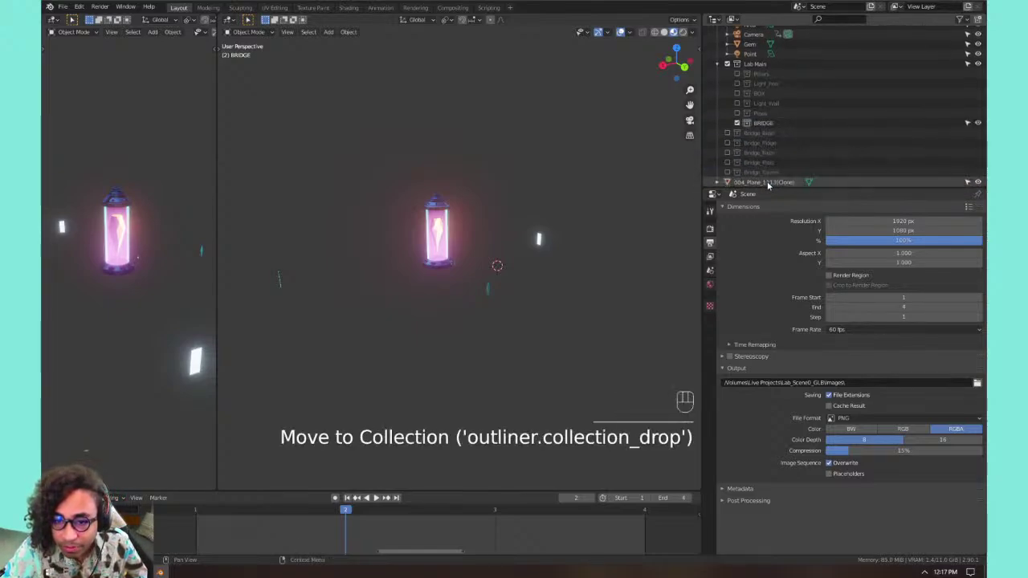
left_click_drag(755, 133, 763, 124)
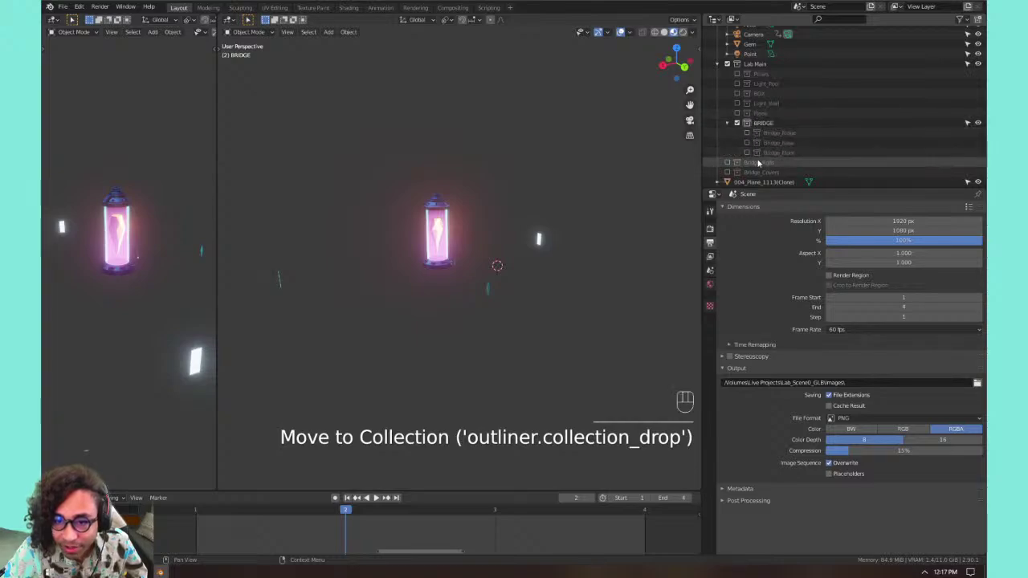
left_click_drag(760, 163, 760, 126)
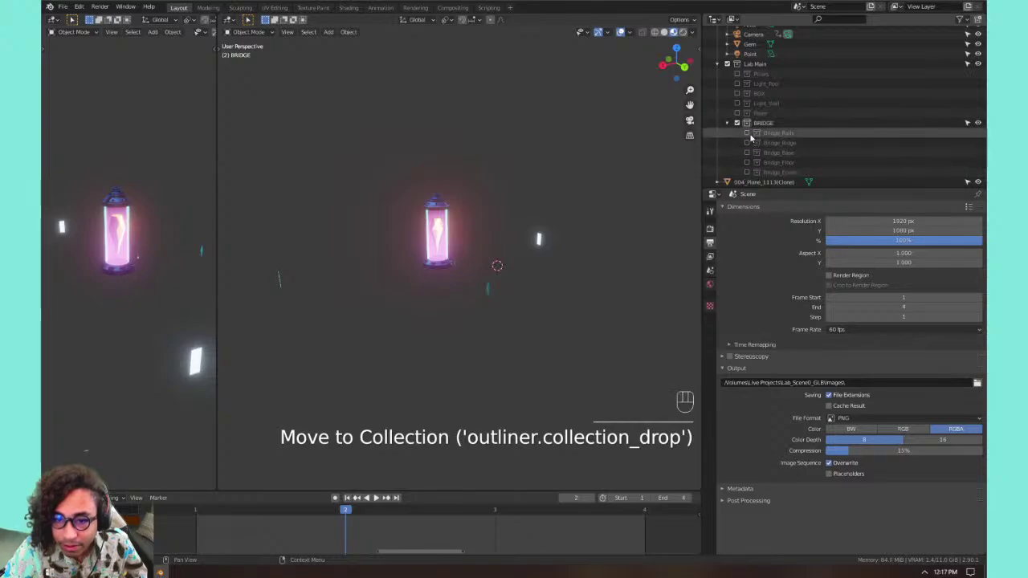
Include all five bridge part collections in the view again, keeping Bridge_Base collapsed.
left_click(747, 133)
left_click(747, 143)
left_click(747, 152)
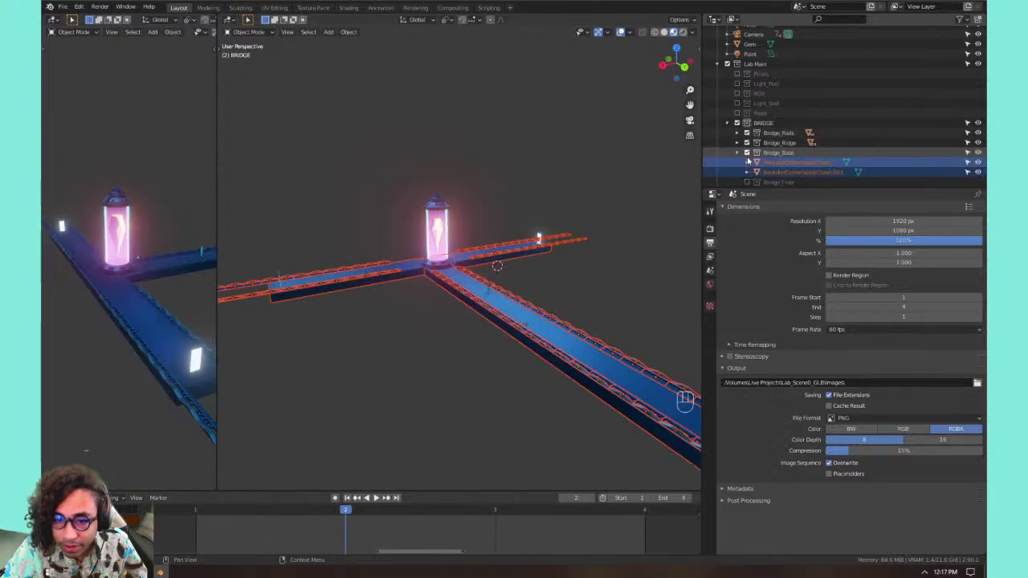
left_click(738, 153)
left_click(747, 163)
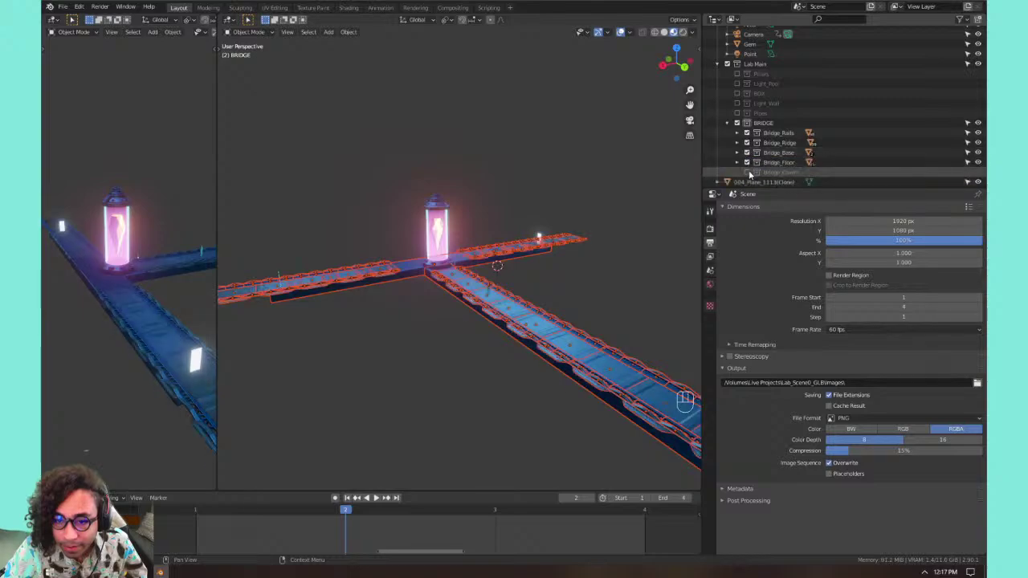
left_click(747, 172)
Toggle the whole BRIDGE collection on and off to check it, collapse it and exclude it from the view.
left_click(738, 123)
left_click(738, 123)
left_click(738, 123)
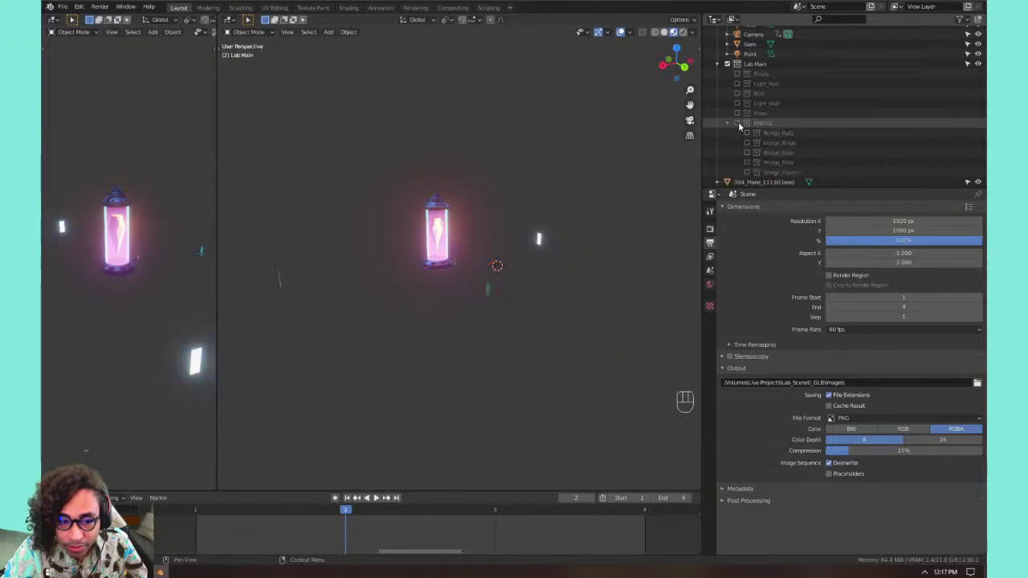
left_click(737, 123)
left_click(738, 122)
left_click(738, 123)
left_click(738, 123)
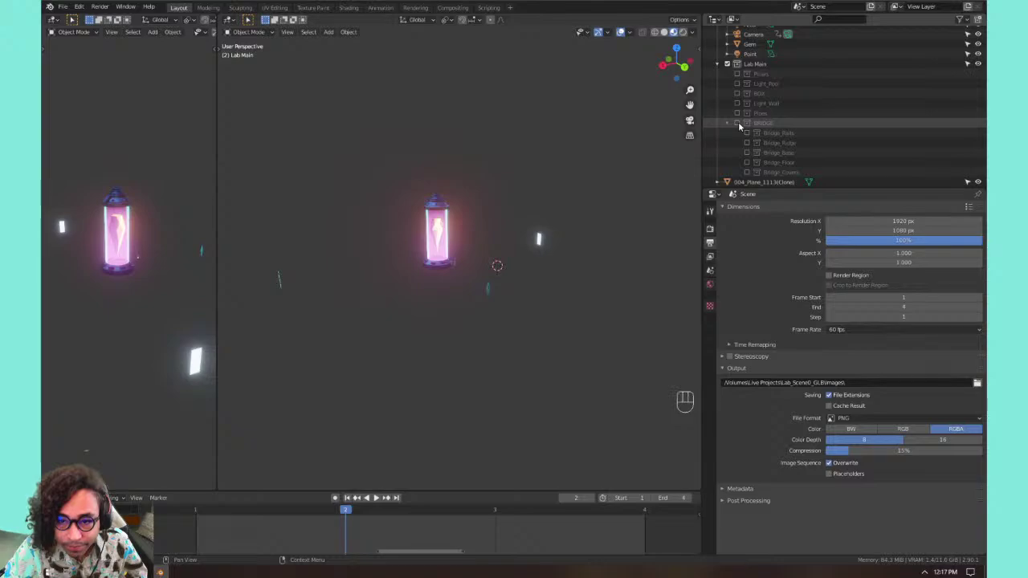
left_click(737, 123)
left_click(728, 123)
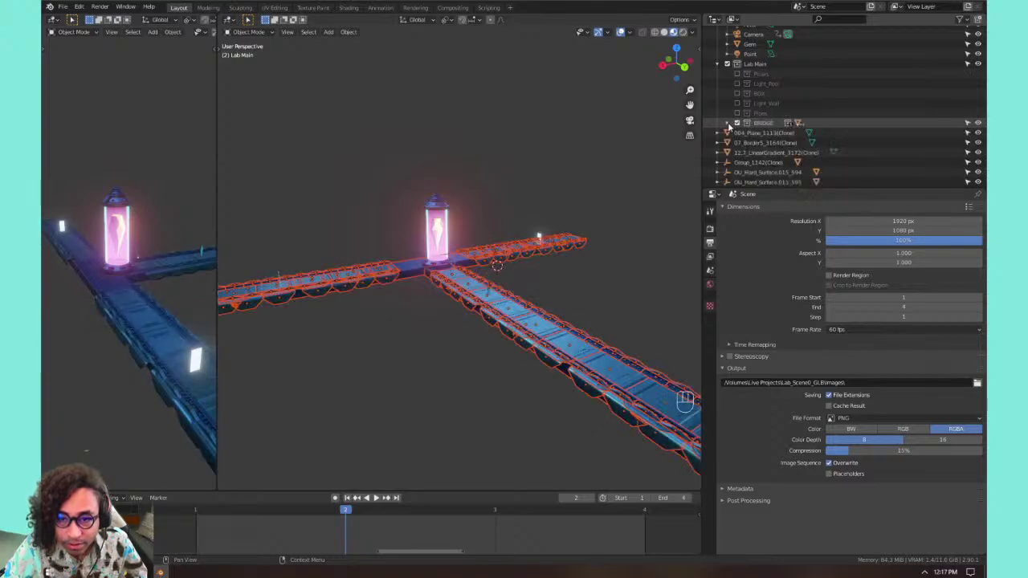
middle_click_drag(476, 204, 520, 216)
left_click(739, 123)
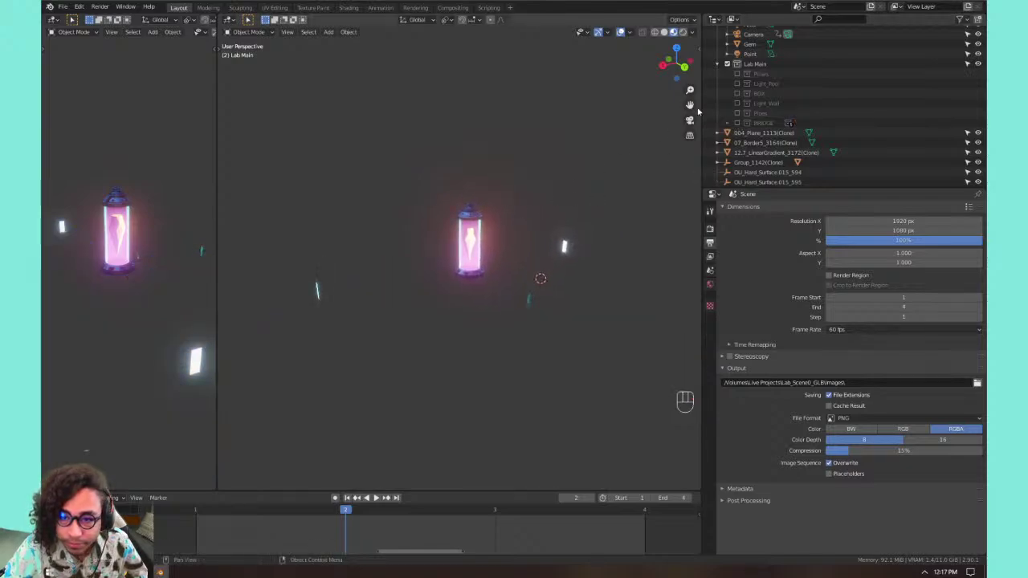
Look through the remaining uncollected objects in the scene list and around the glowing glass capsule.
scroll(626, 165, "up", 1)
scroll(794, 143, "down", 15)
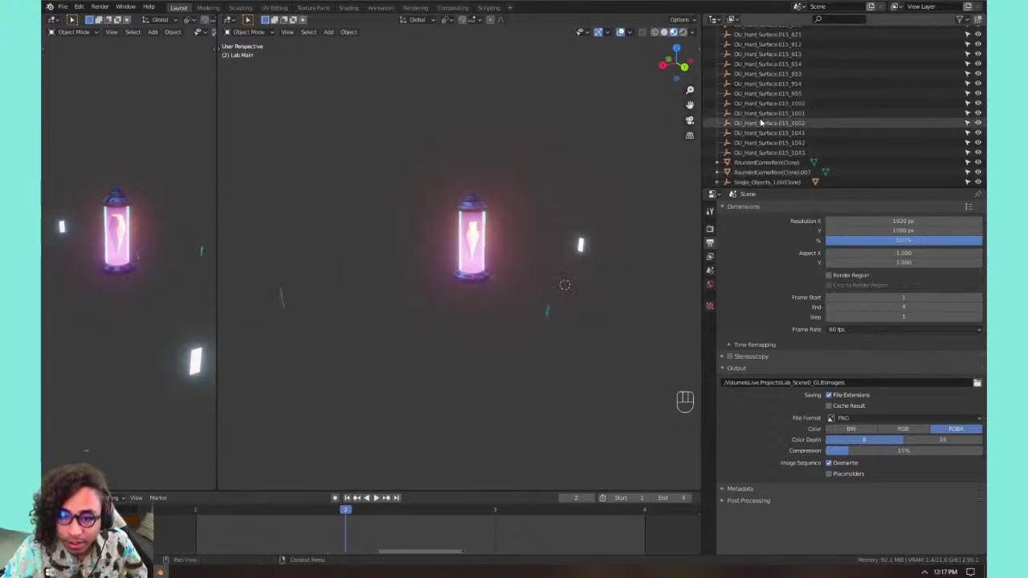
scroll(794, 142, "down", 5)
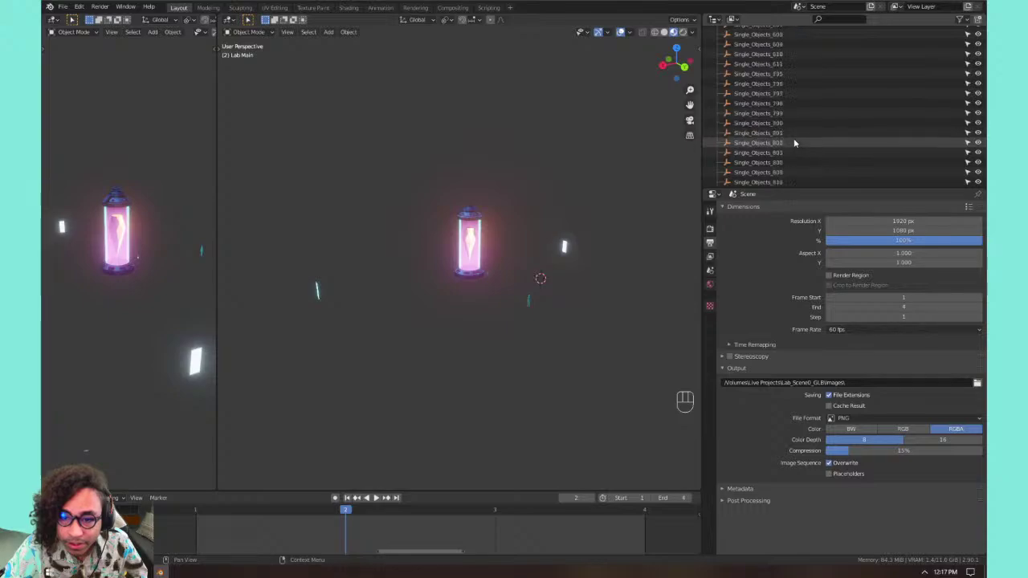
scroll(793, 142, "up", 20)
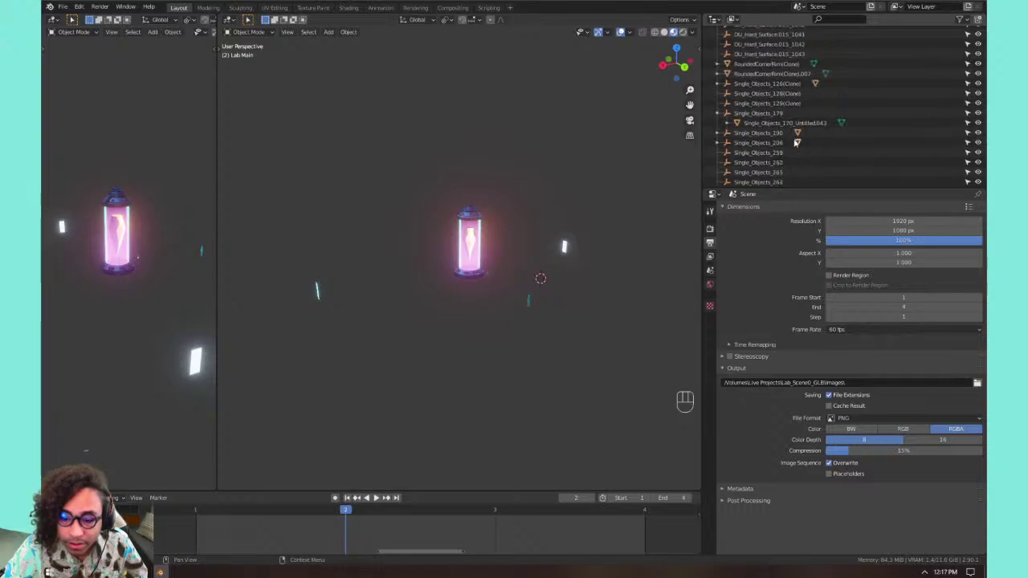
middle_click_drag(561, 254, 507, 257)
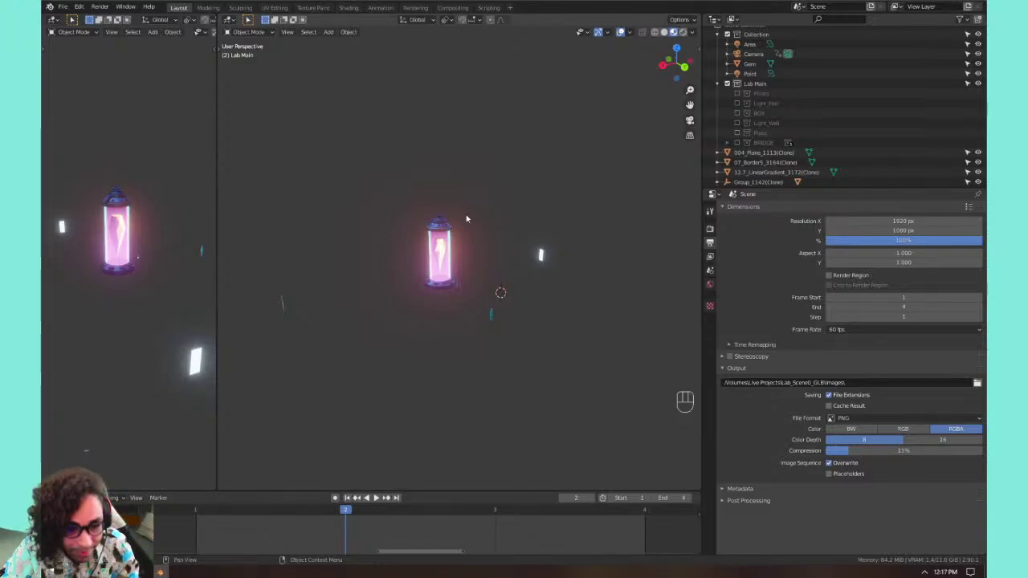
scroll(467, 249, "up", 4)
middle_click_drag(468, 265, 492, 303, "shift")
scroll(548, 292, "up", 4)
scroll(493, 304, "down", 3)
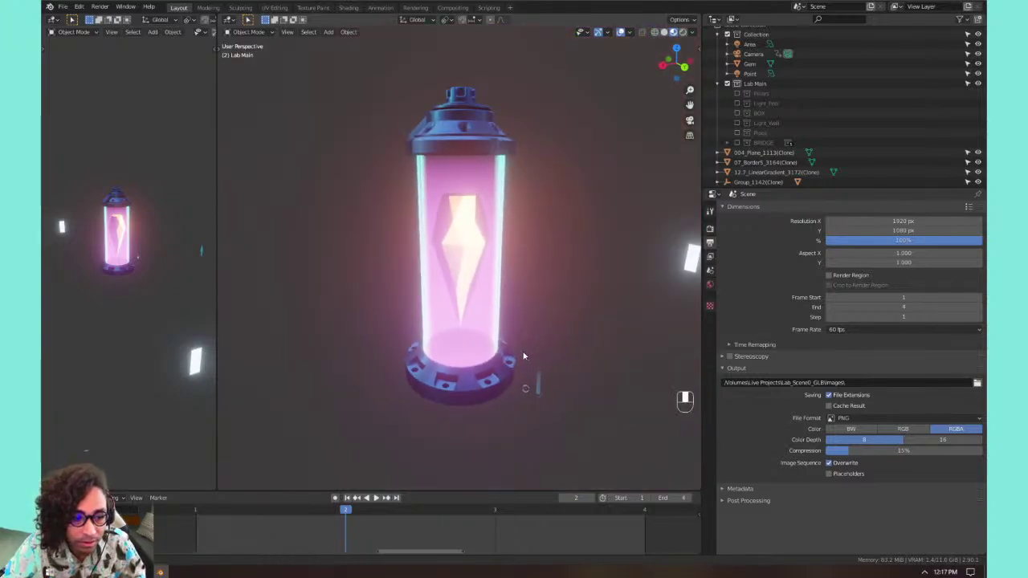
Delete the three small leftover objects around the capsule's base, including 12.7_LinearGradient and the RoundedCornerRim clone .007.
middle_click_drag(523, 356, 487, 331, "shift")
scroll(390, 376, "up", 2)
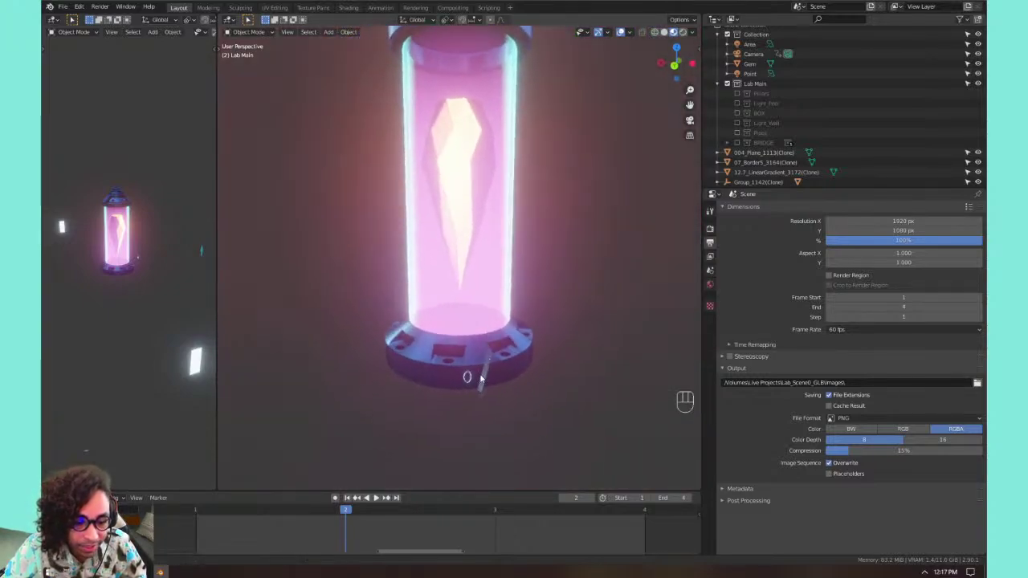
middle_click_drag(485, 371, 529, 372, "shift")
left_click(552, 360)
key("x")
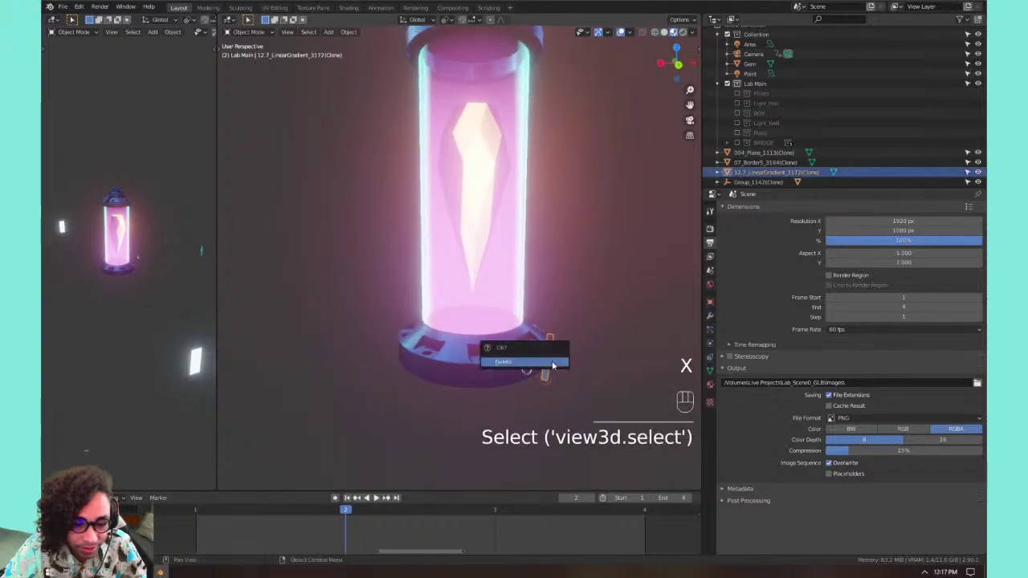
left_click(551, 362)
left_click(548, 386)
key("x")
left_click(548, 387)
left_click(522, 365)
key("x")
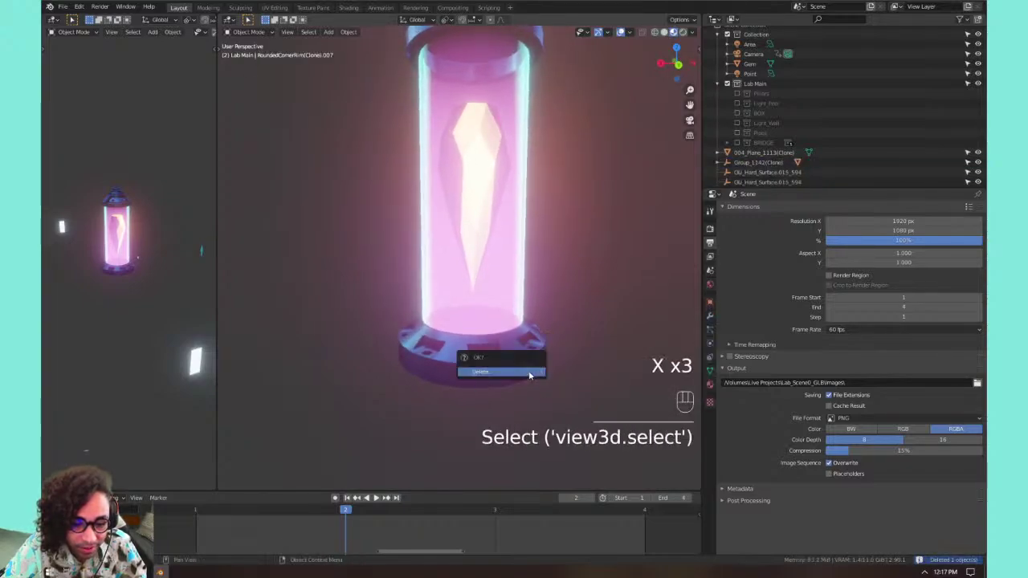
left_click(522, 369)
Select the capsule's base, glass, gem and top cap together, and test the selection with a cancelled move.
left_click(497, 308)
middle_click_drag(497, 307, 475, 222)
left_click(475, 222, "shift")
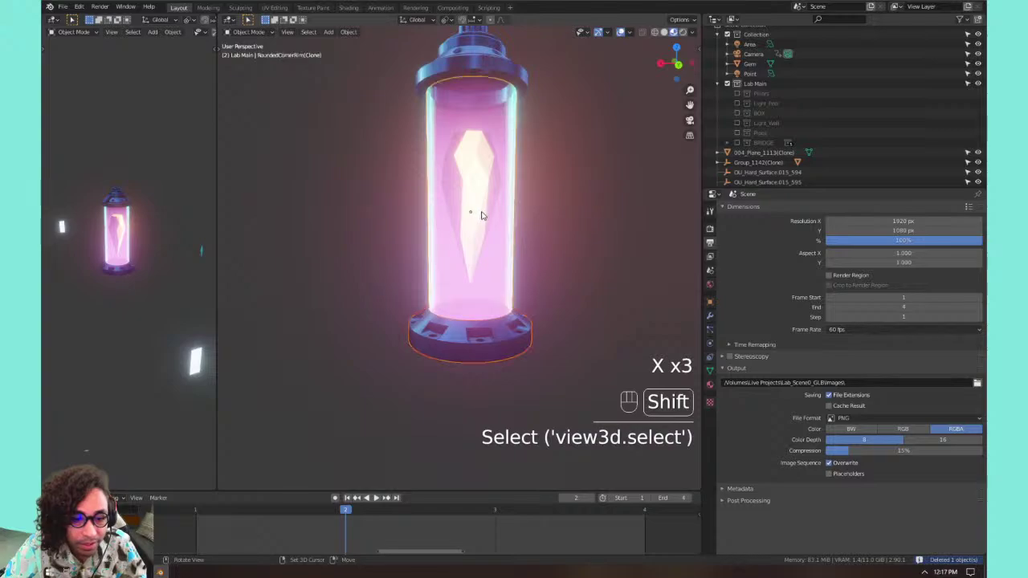
left_click(486, 59, "shift")
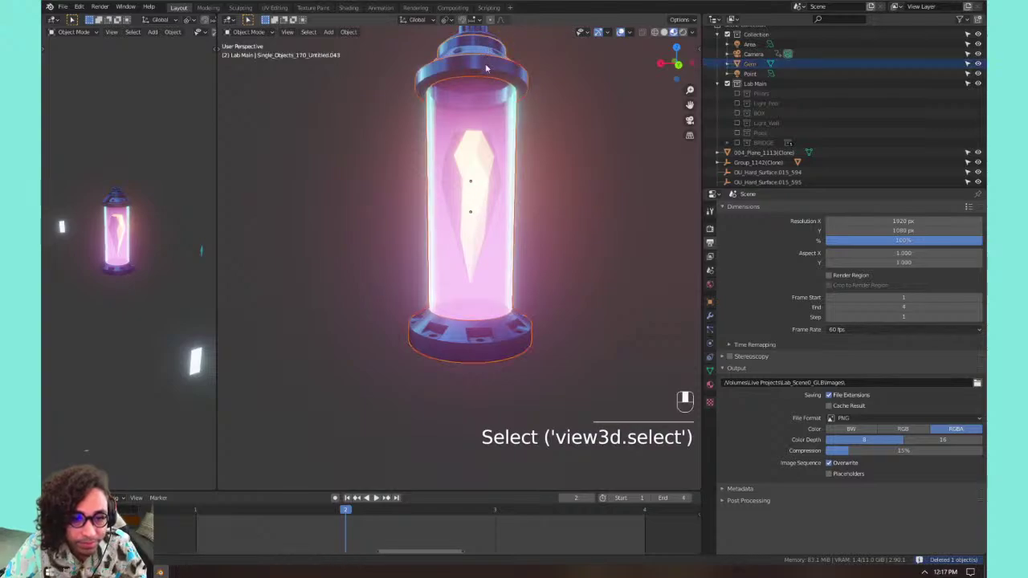
middle_click_drag(485, 59, 468, 112, "shift")
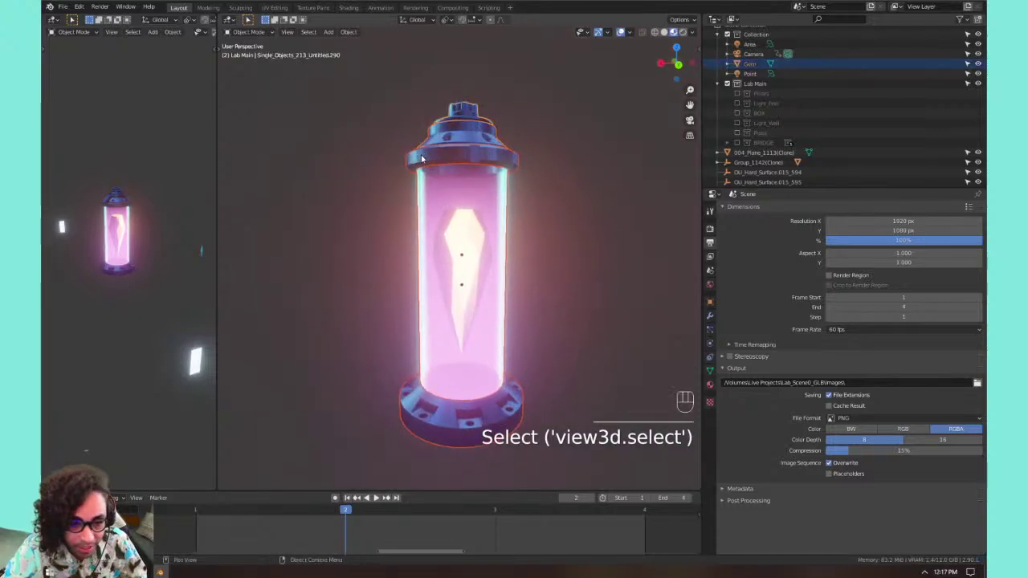
key("g")
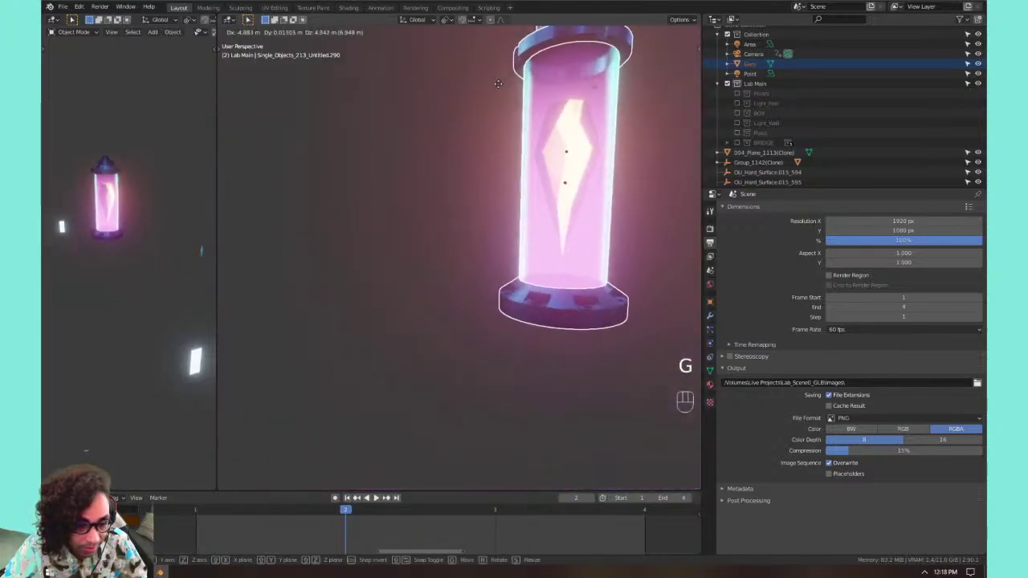
right_click(446, 132)
Reset the origins of the selected capsule parts with Set Origin.
scroll(527, 166, "down", 2)
right_click(484, 188)
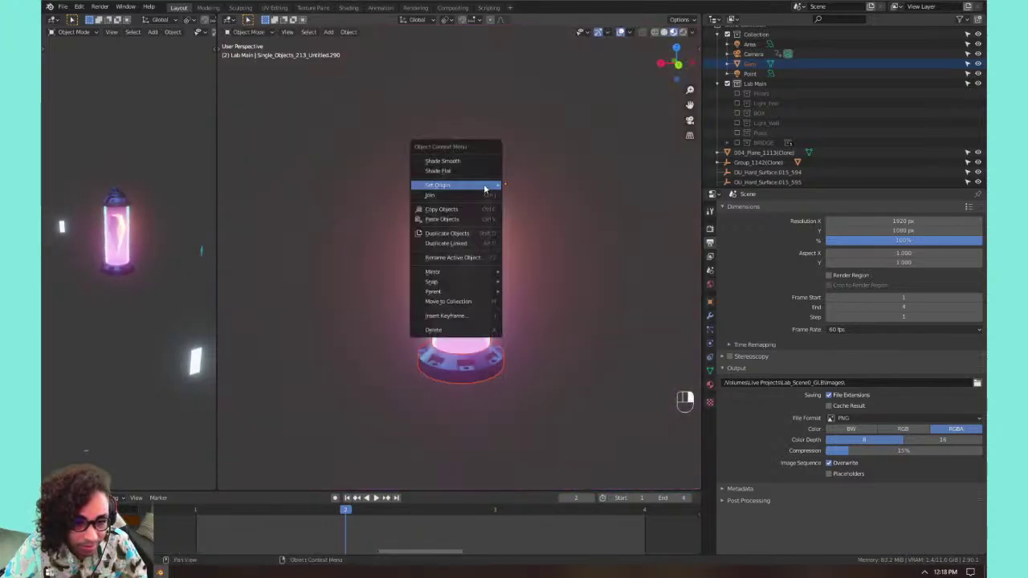
mouse_move(484, 189)
left_click(577, 228)
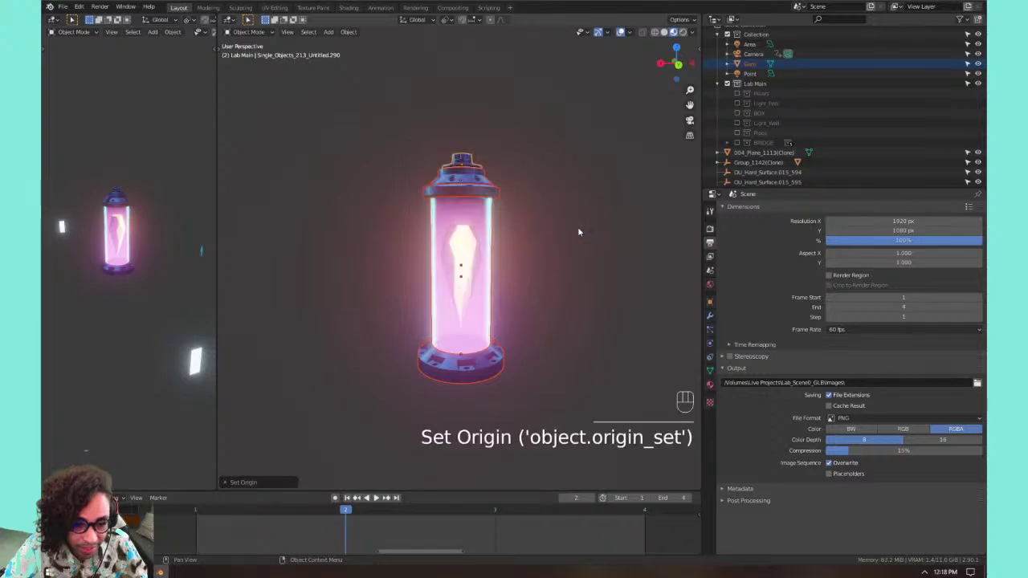
Start moving the selected capsule parts to another collection.
scroll(523, 221, "down", 3)
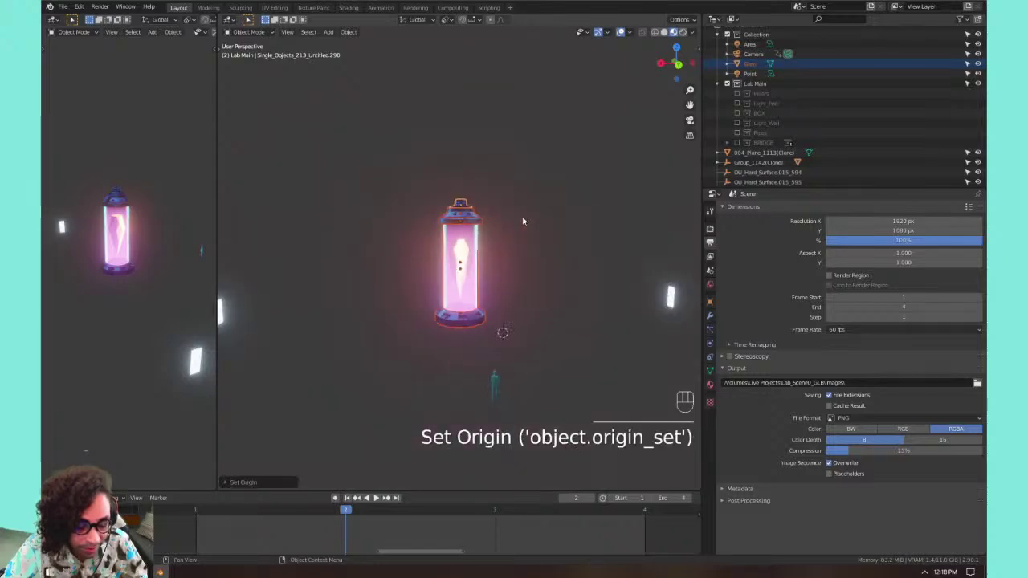
key("m")
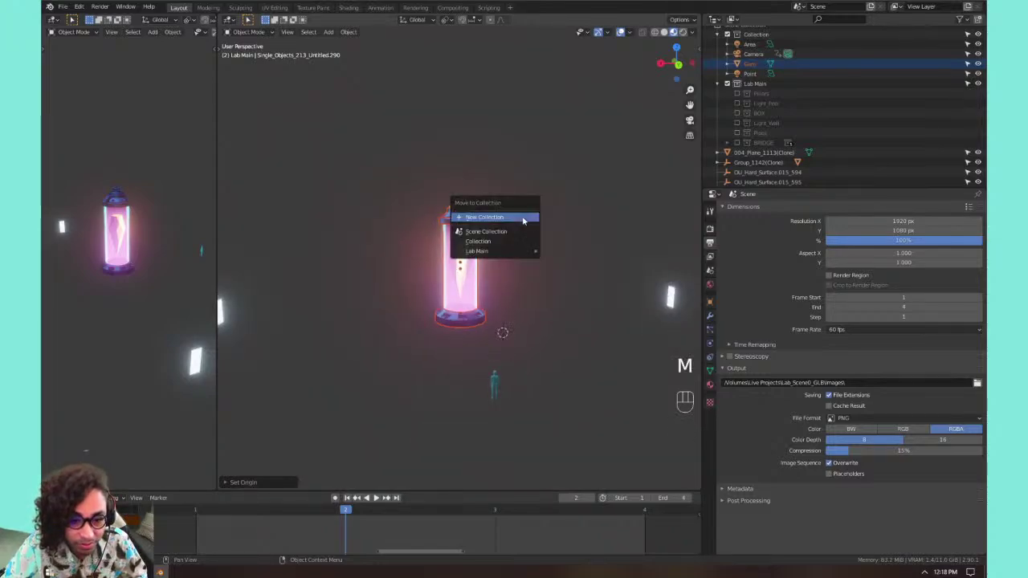
Move the selected crystal capsule objects into a new collection named Crystal.
left_click(523, 217)
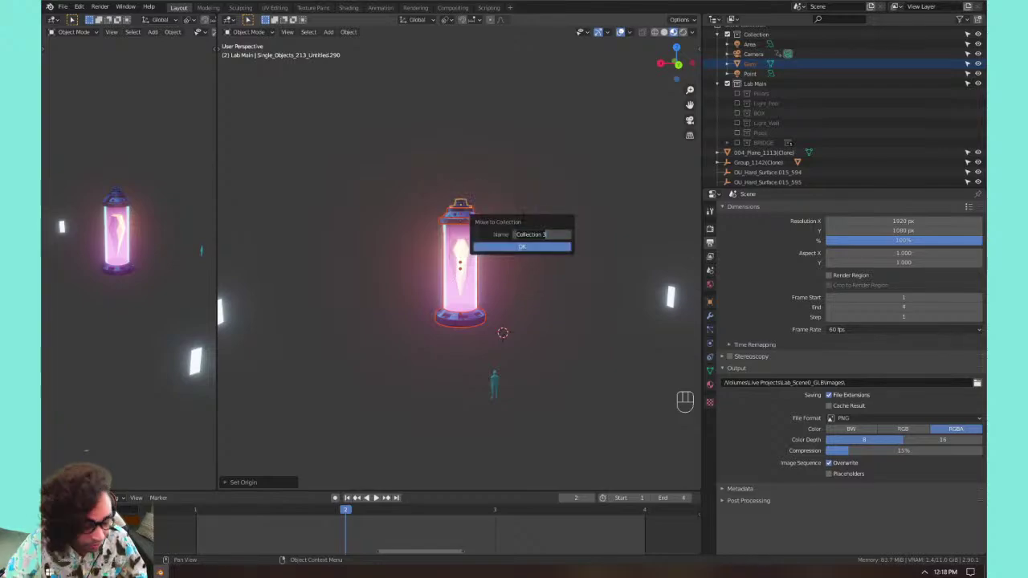
type("Crystal")
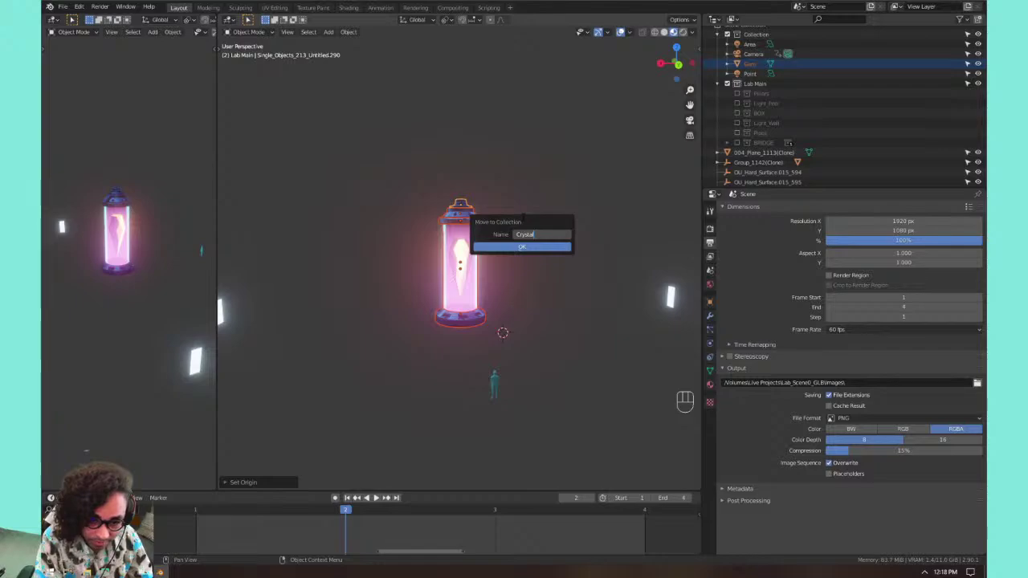
key("Return")
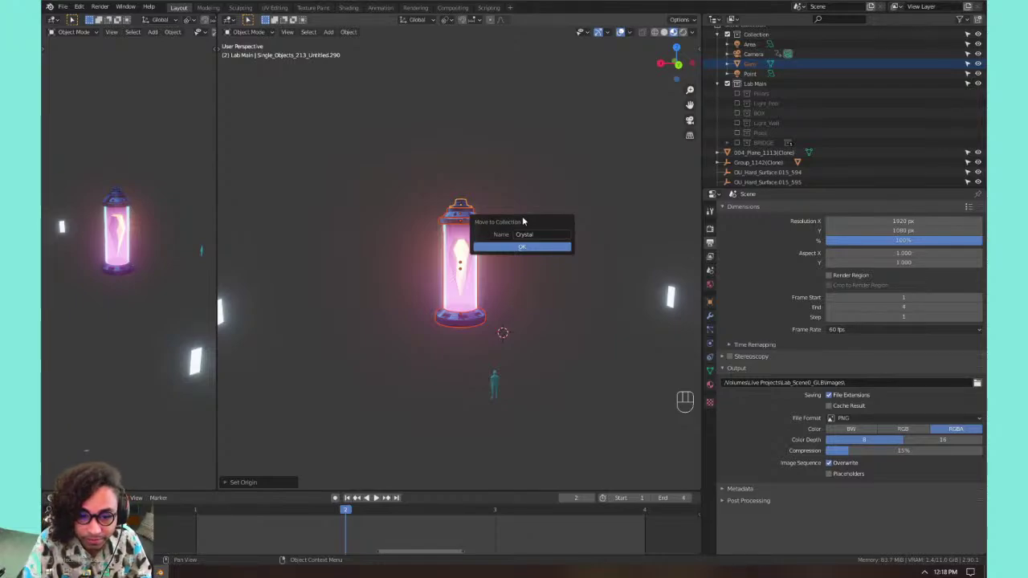
left_click(524, 247)
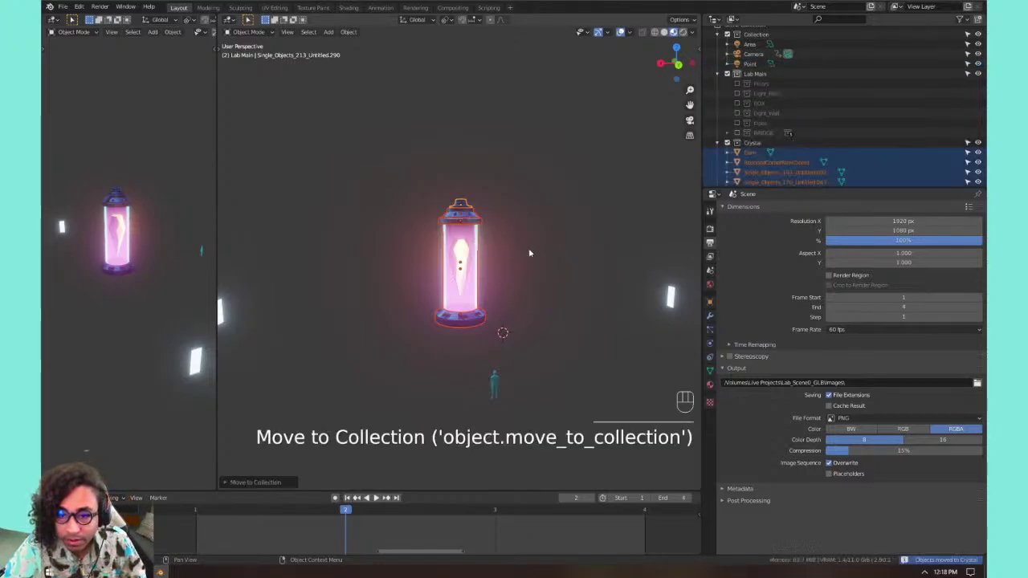
Nest the Crystal collection inside Lab Main and exclude it from the view layer.
left_click(720, 143)
left_click_drag(746, 143, 753, 73)
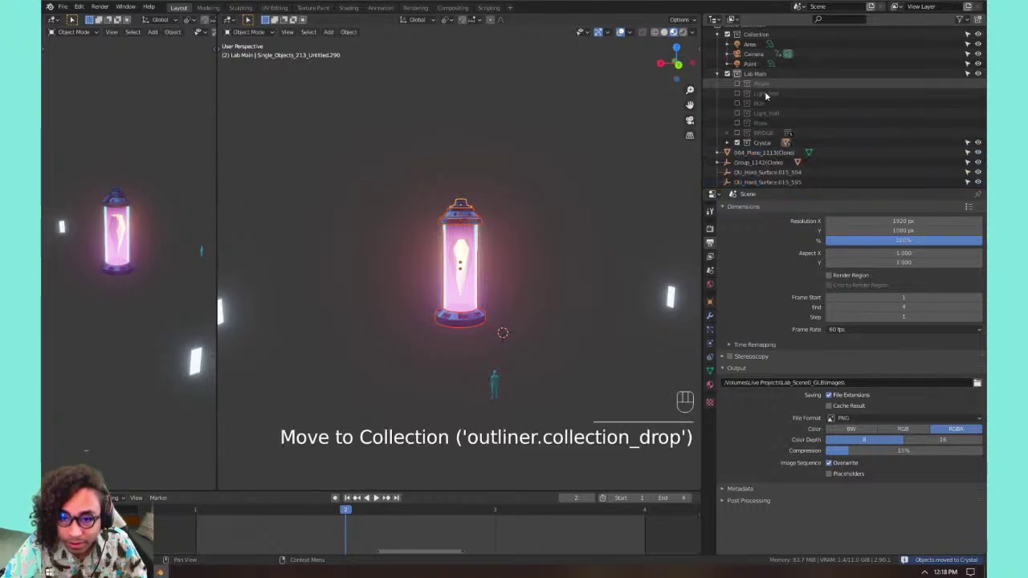
left_click(737, 142)
scroll(563, 204, "down", 2)
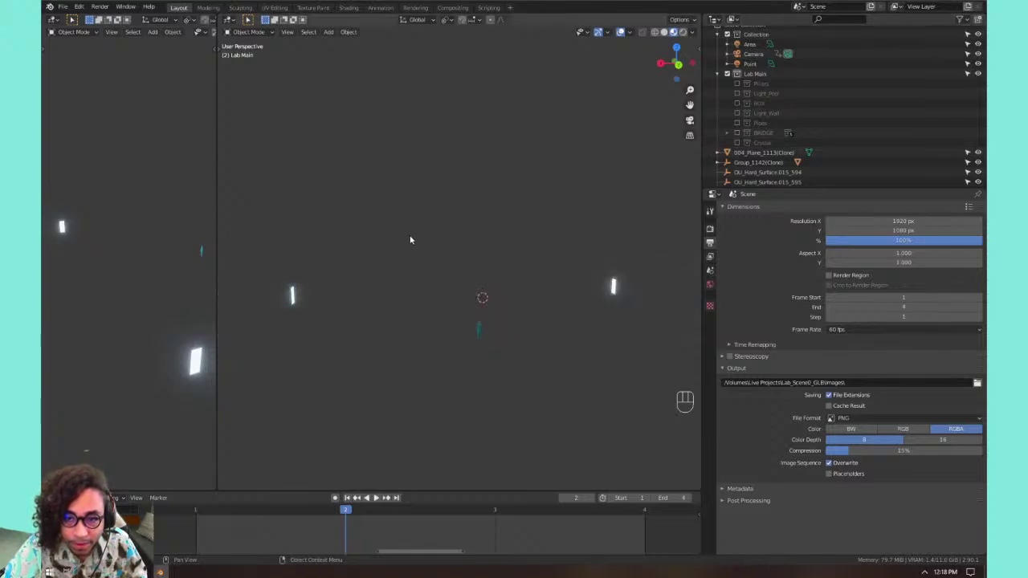
Rename the collection holding the area light, camera and point light as Utility.
scroll(801, 124, "up", 1)
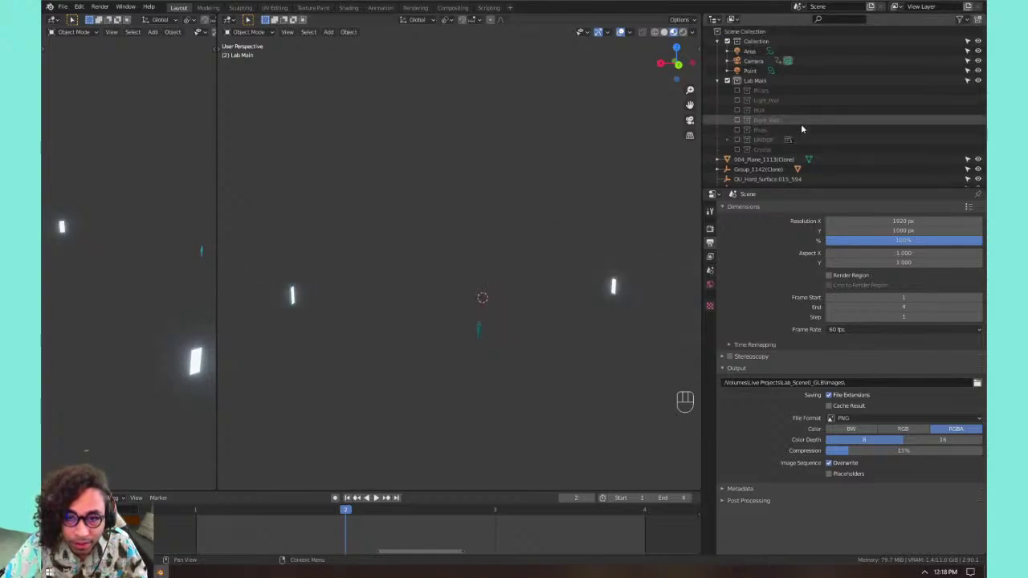
left_click(759, 41)
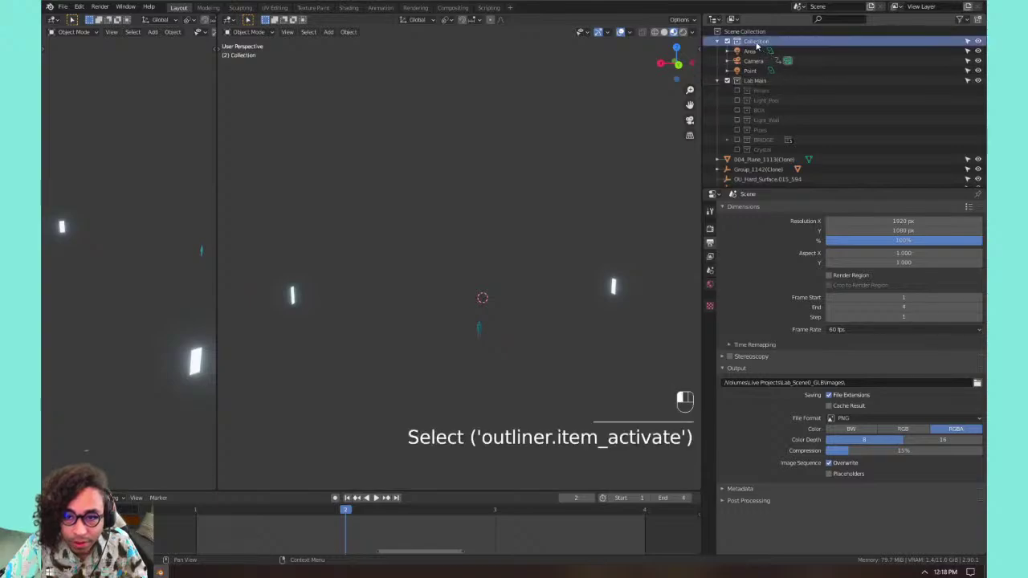
double_click(756, 42)
type("UI")
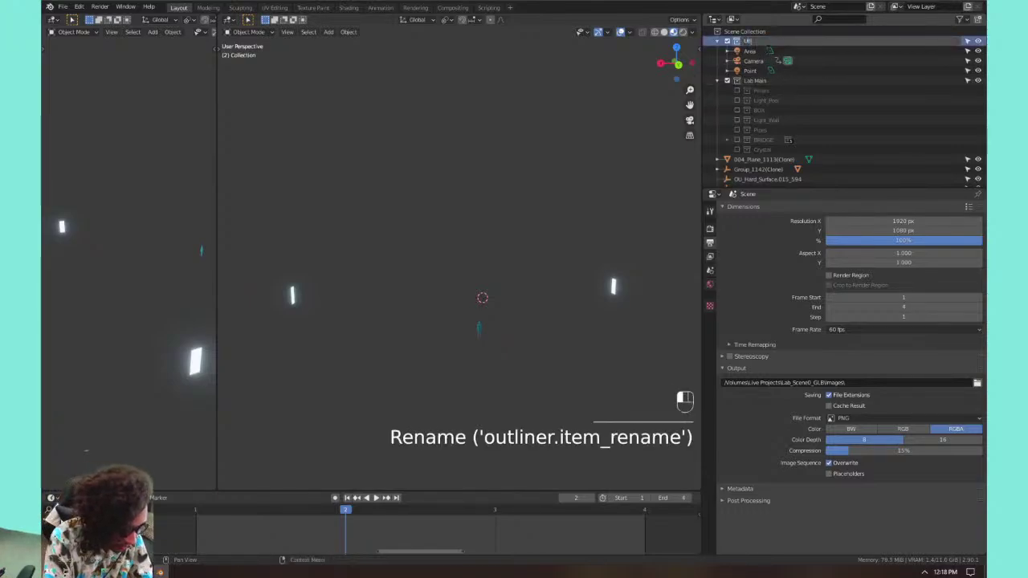
key("Return")
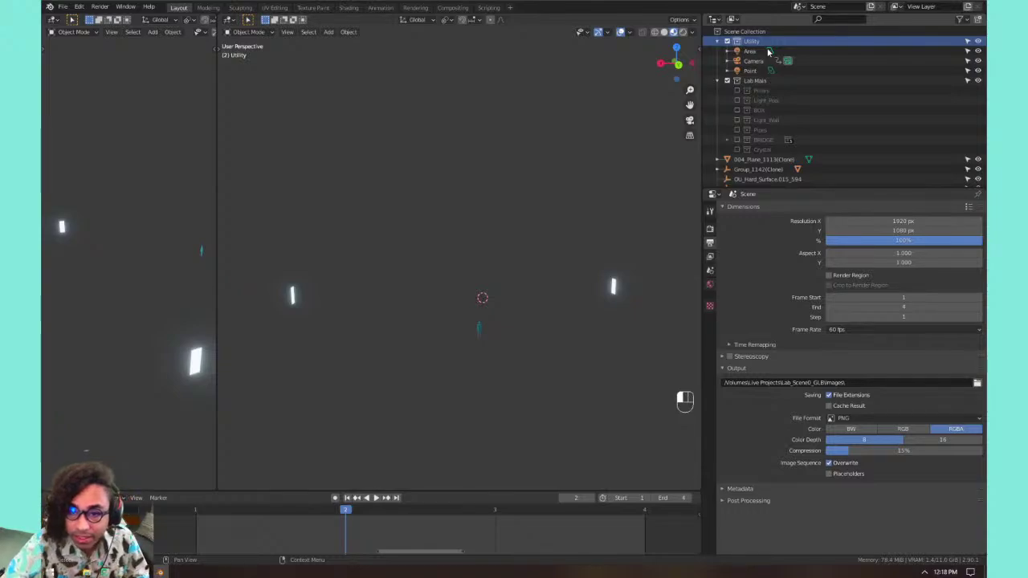
Move the two glowing light planes, 004_Plane_1113(Clone) and 004_Plane_1140, into the Utility collection.
left_click(763, 51)
left_click(763, 61)
left_click(763, 71)
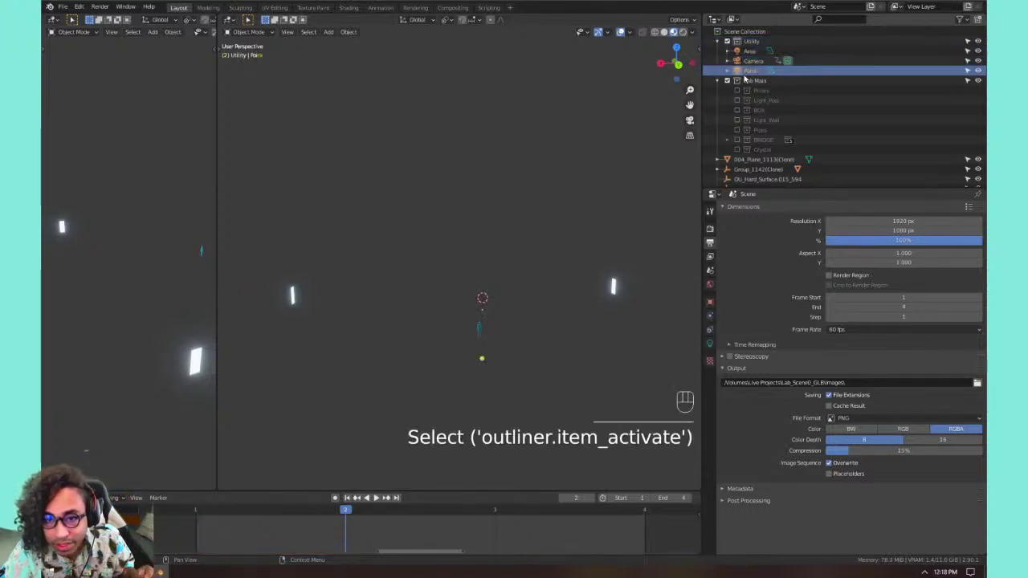
left_click(292, 297)
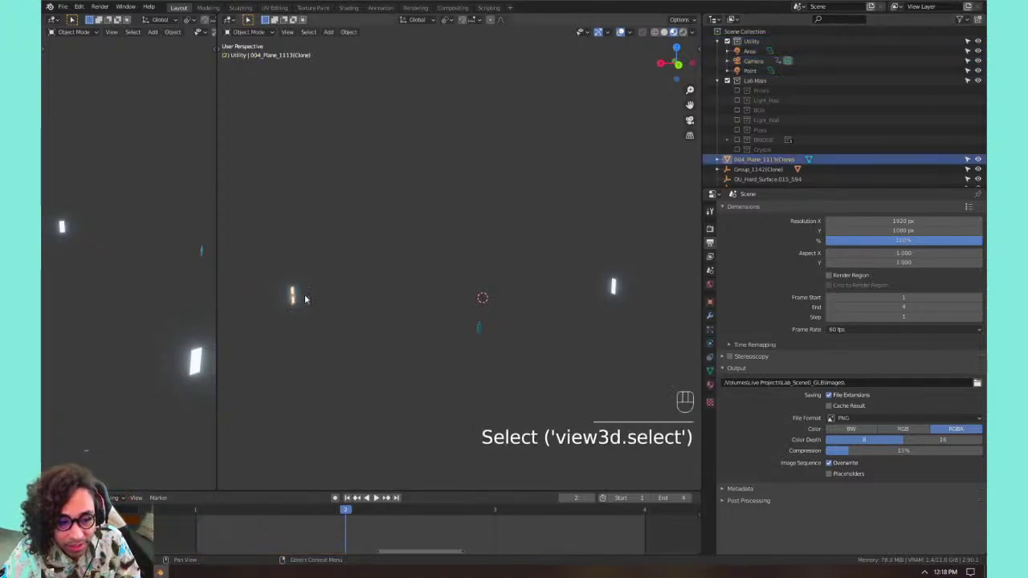
left_click(614, 286, "shift")
key("m")
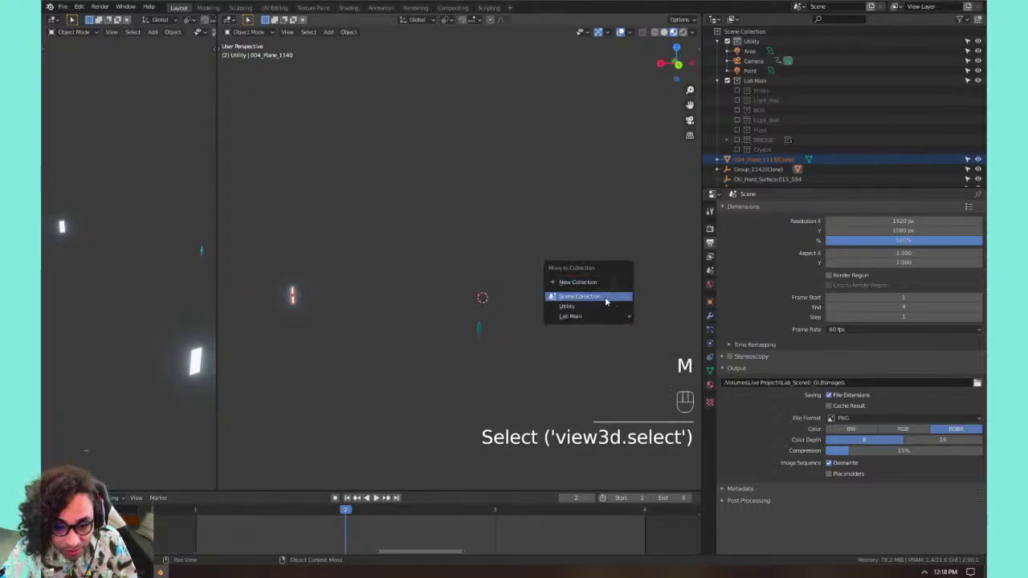
left_click(608, 298)
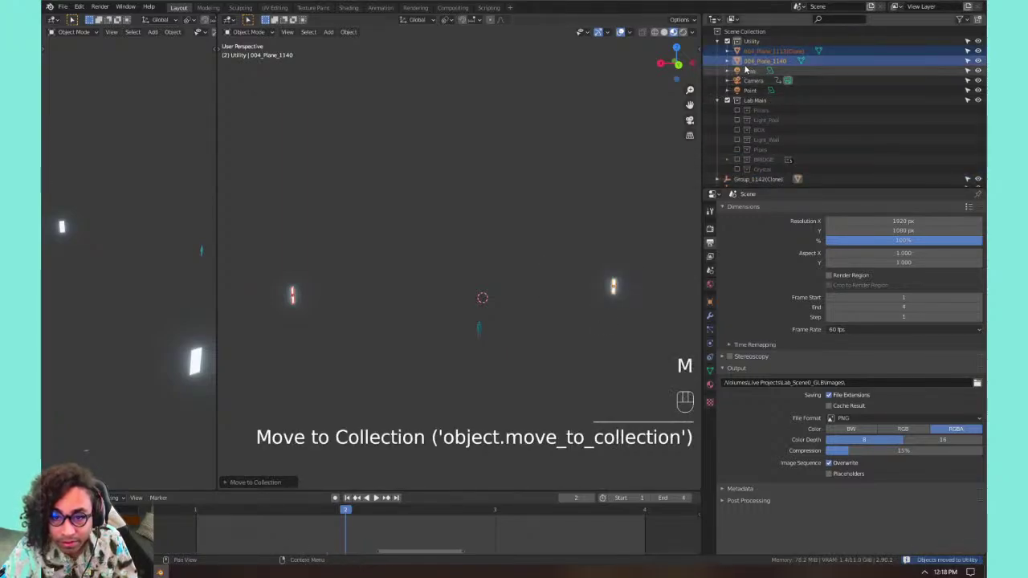
left_click(718, 41)
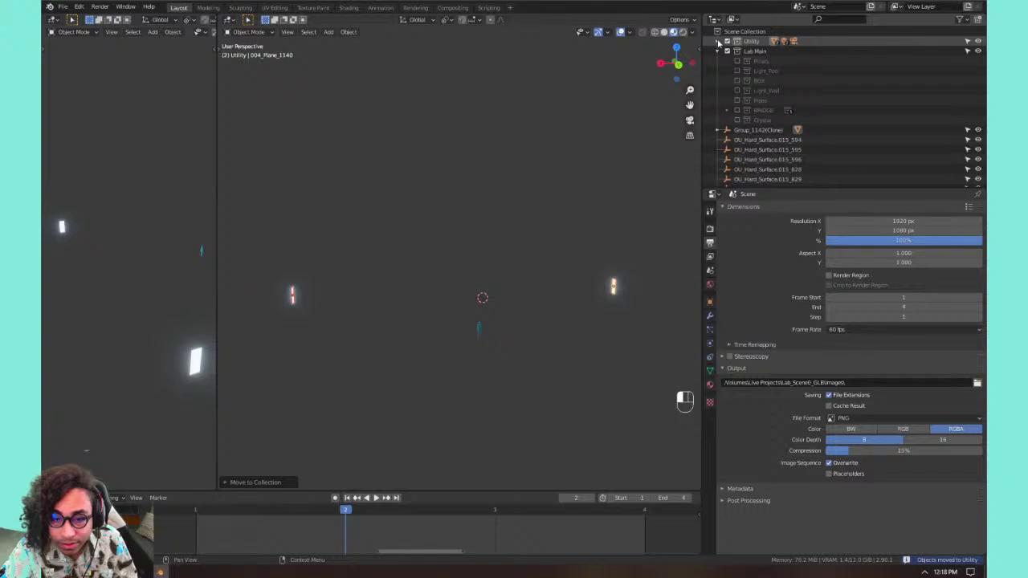
left_click(718, 41)
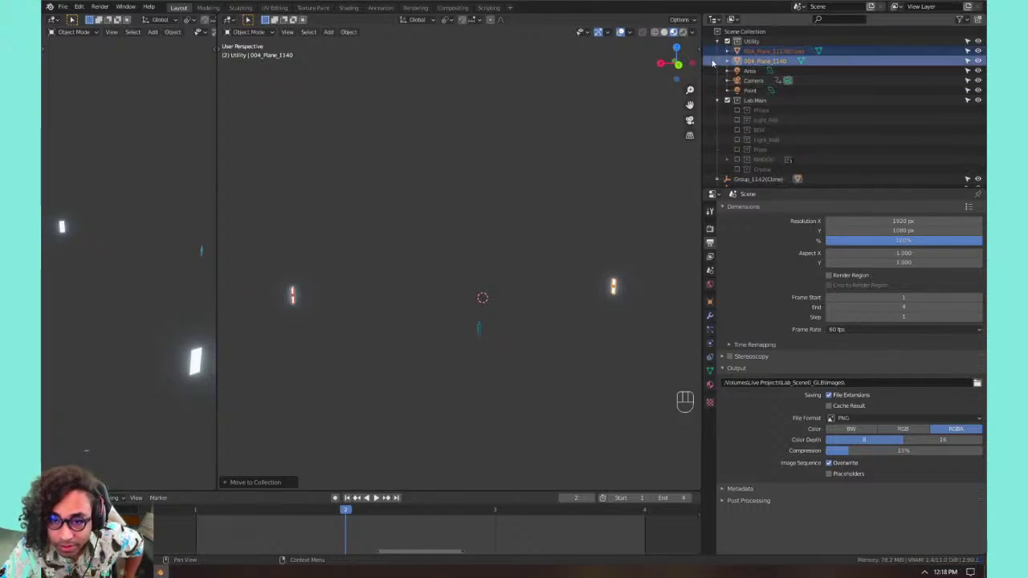
Clear the parent of 004_Plane_1140 so it is detached from the Group_1142(Clone) empty.
scroll(723, 141, "down", 2)
left_click(720, 141)
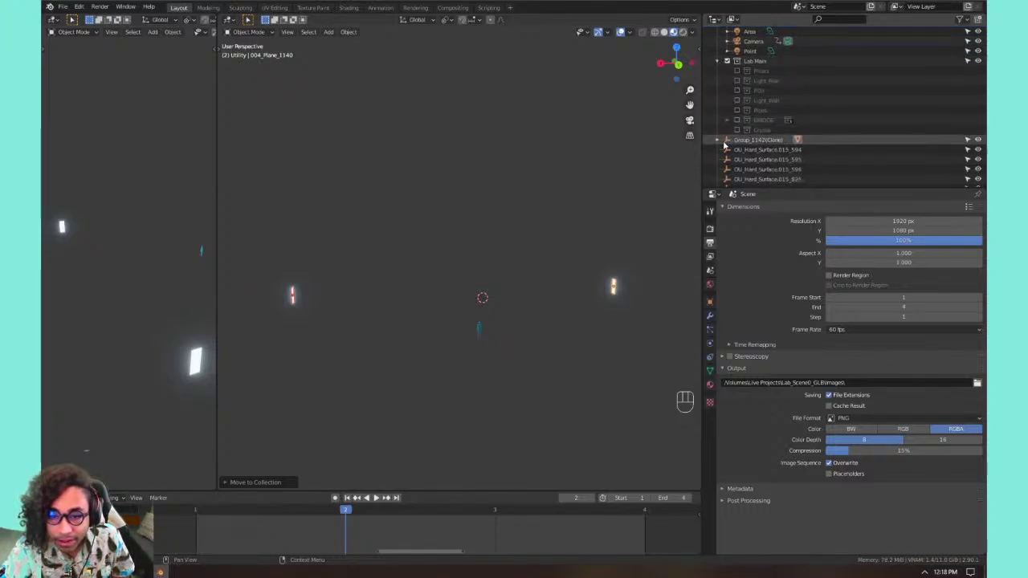
left_click(746, 147)
left_click(716, 141)
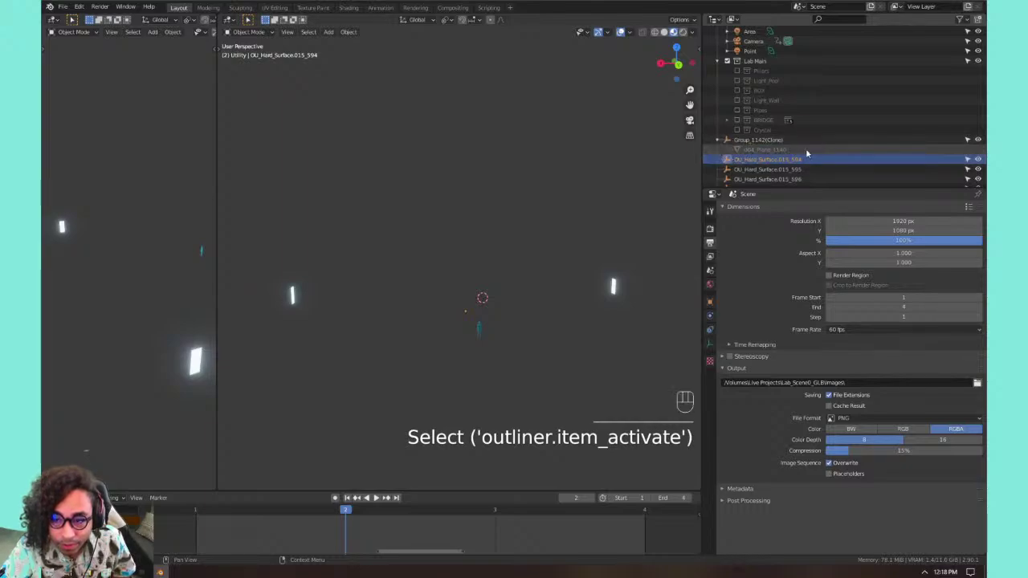
left_click(752, 151)
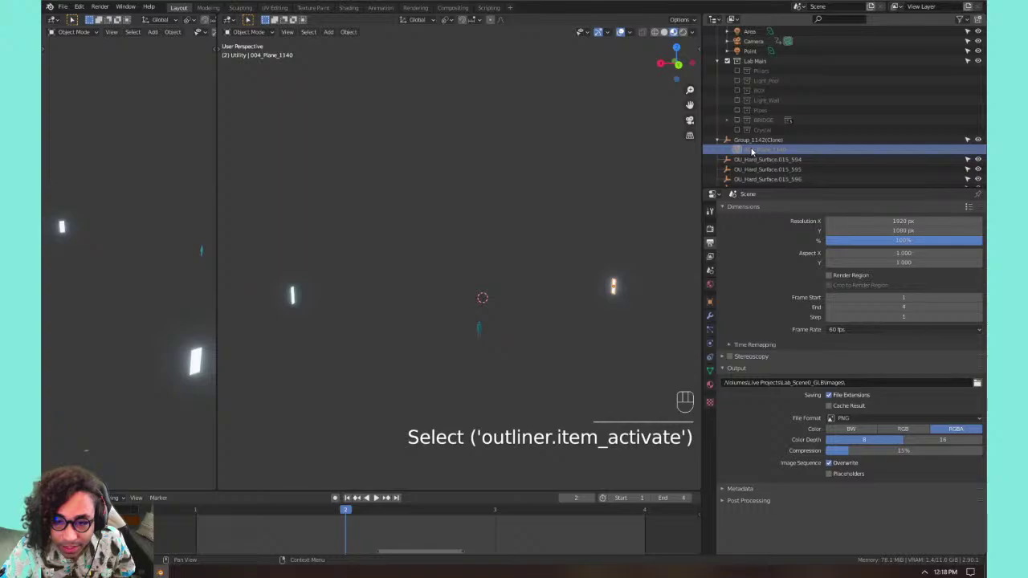
key("KP_Decimal")
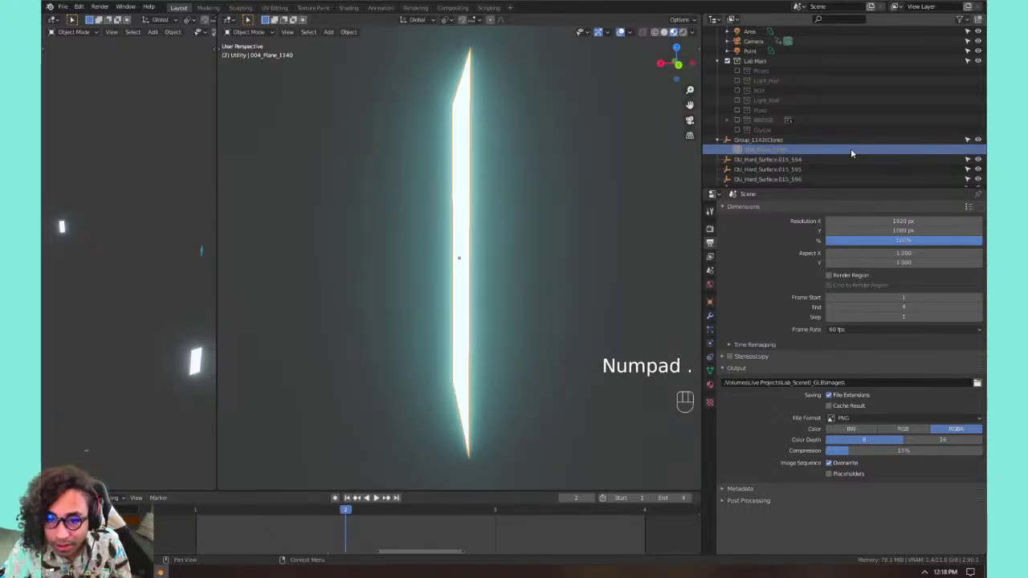
scroll(755, 146, "up", 2)
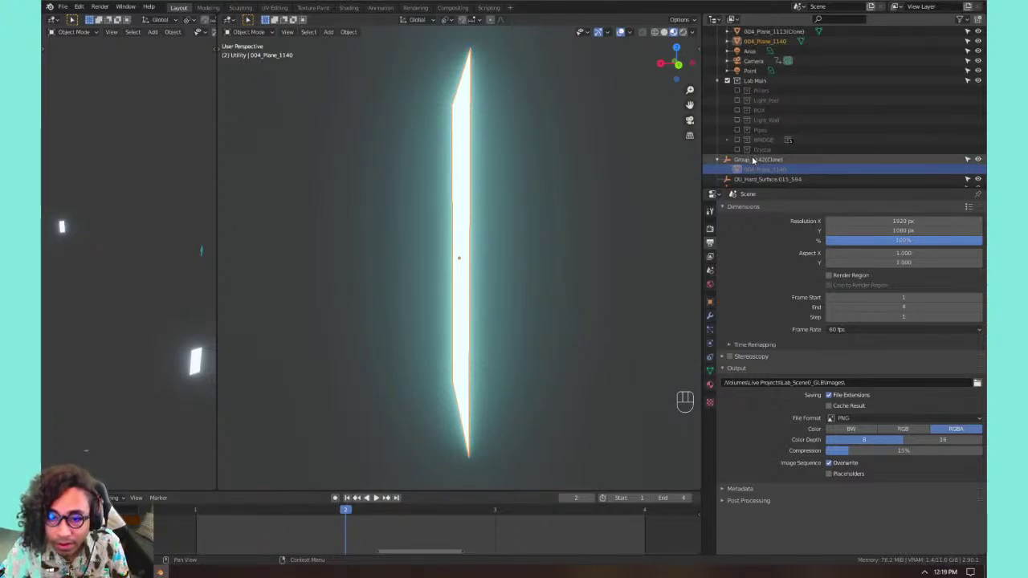
scroll(751, 155, "down", 1)
scroll(751, 153, "up", 2)
scroll(751, 153, "down", 1)
scroll(483, 136, "down", 4)
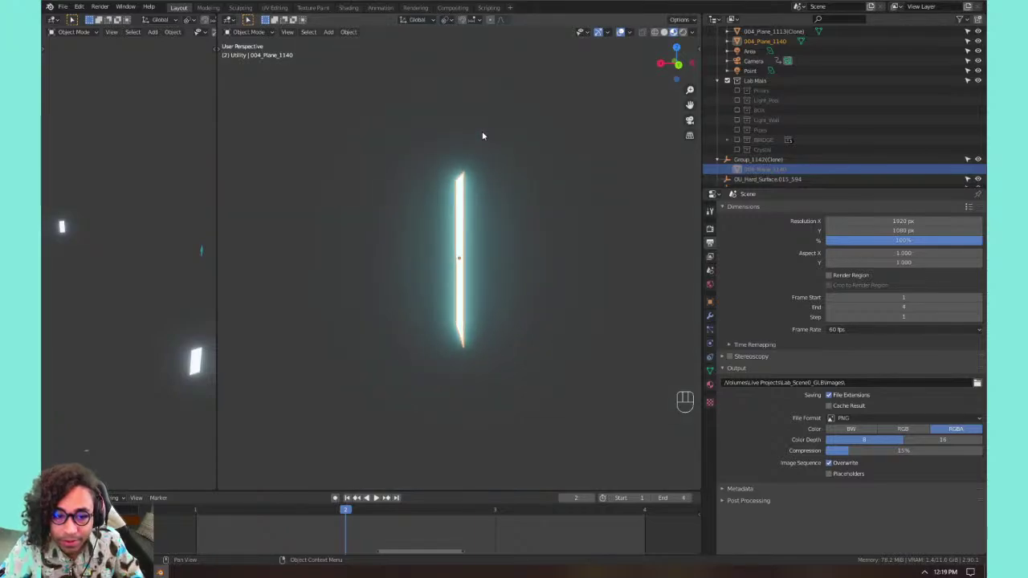
key("alt+p")
left_click(478, 140)
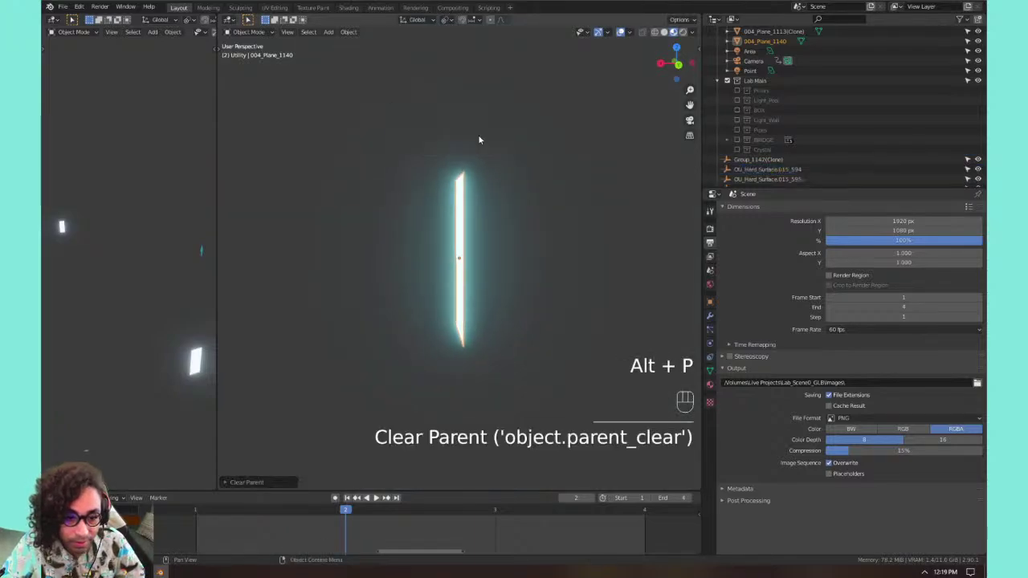
Toggle the selection of all objects in the zoomed-out scene to check for leftover items, ending with nothing selected.
key("a")
key("a")
key("a")
key("a")
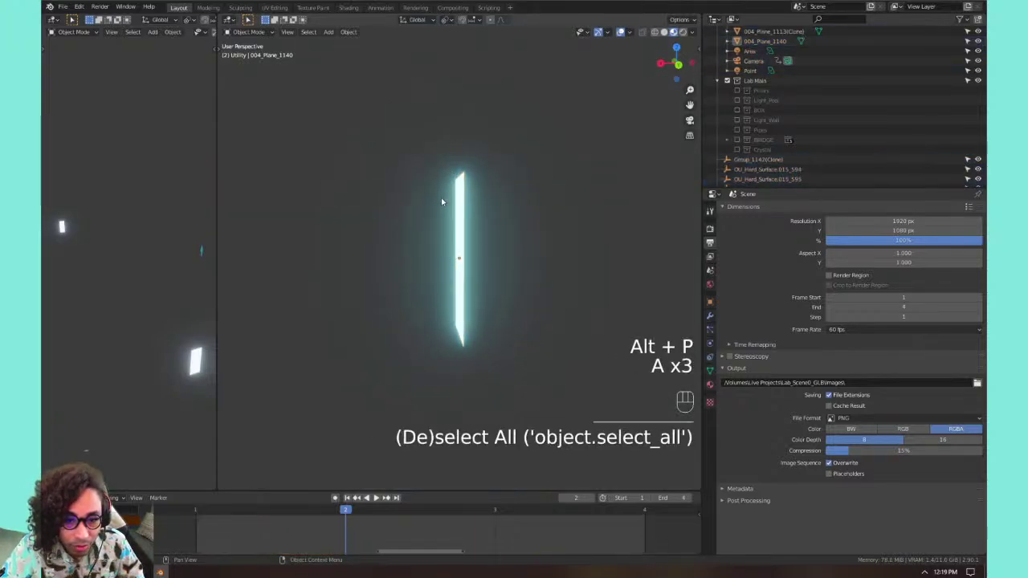
scroll(429, 190, "down", 5)
key("a")
key("a")
key("a")
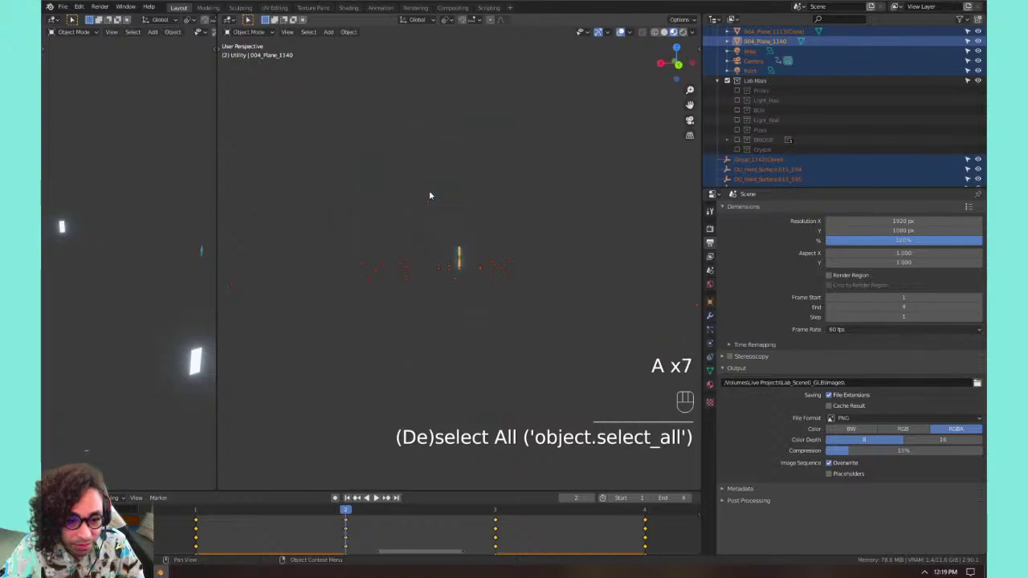
left_click(408, 204)
Clear the parent of the light plane 004_Plane_1113(Clone) while keeping its transformation.
middle_click_drag(407, 204, 334, 331, "shift")
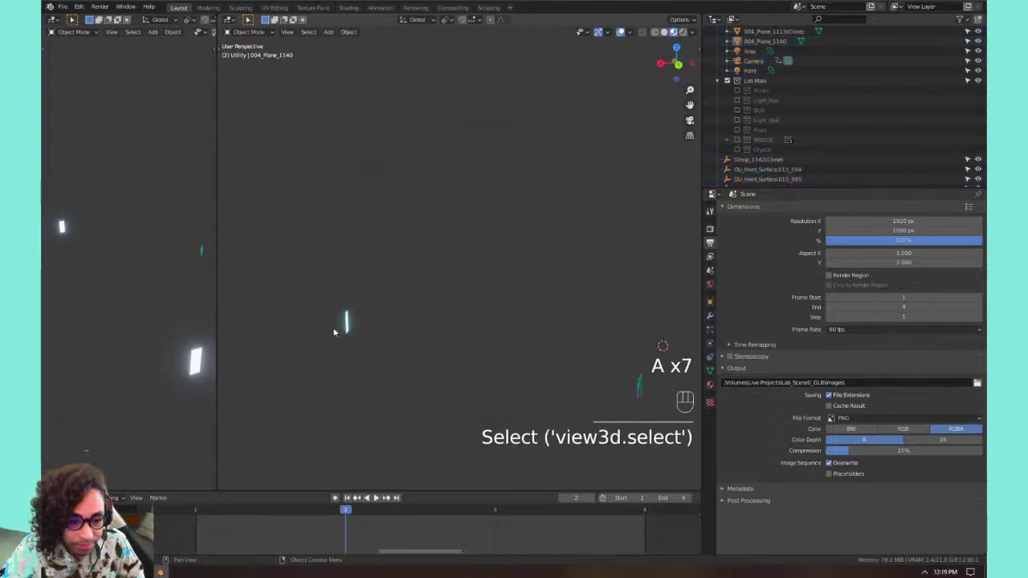
left_click(344, 320)
key("alt+p")
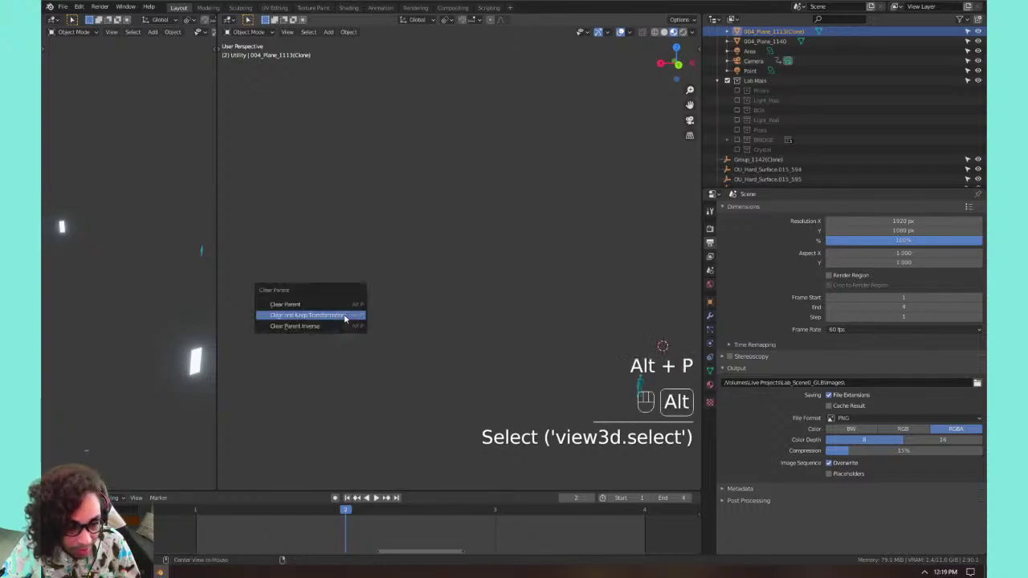
left_click(345, 317)
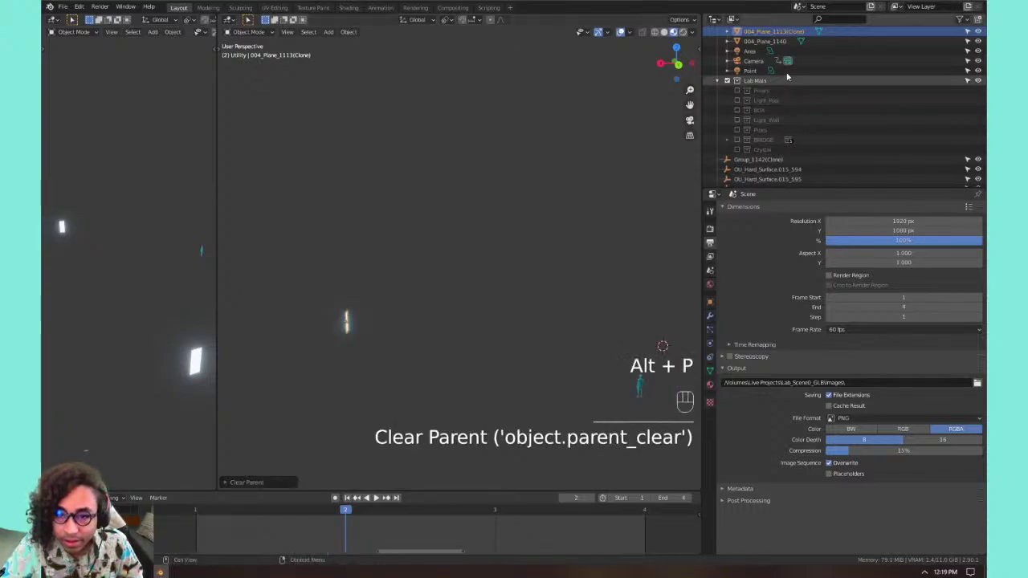
Collapse the Lab Main and Utility collections in the scene hierarchy.
scroll(783, 60, "up", 2)
left_click(717, 100)
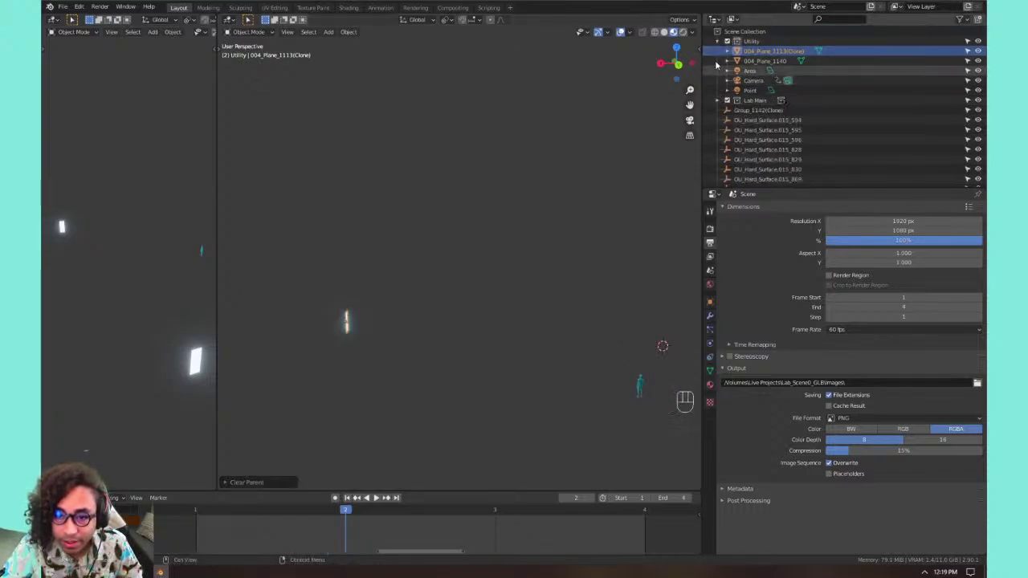
left_click(717, 41)
Delete the leftover empties from Group_1142(Clone) through the last Single_Objects entry in the scene hierarchy.
left_click(755, 61)
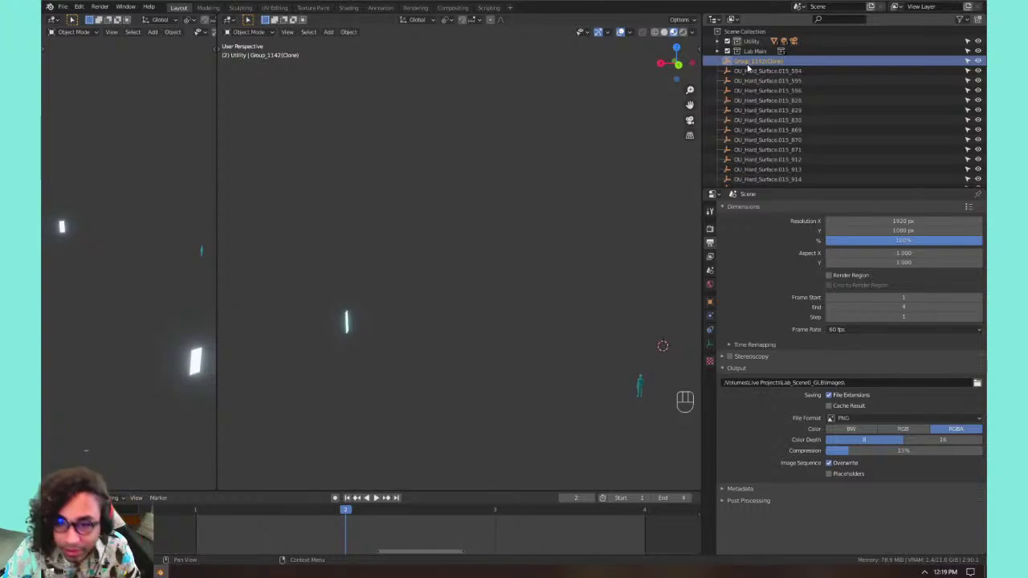
left_click(762, 70, "shift")
scroll(778, 91, "down", 3)
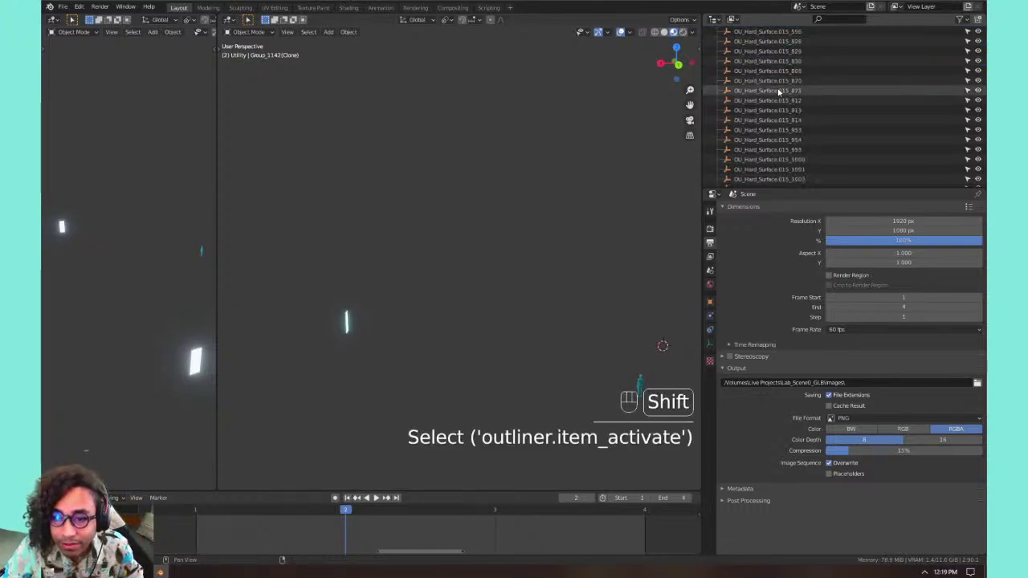
scroll(778, 90, "down", 10)
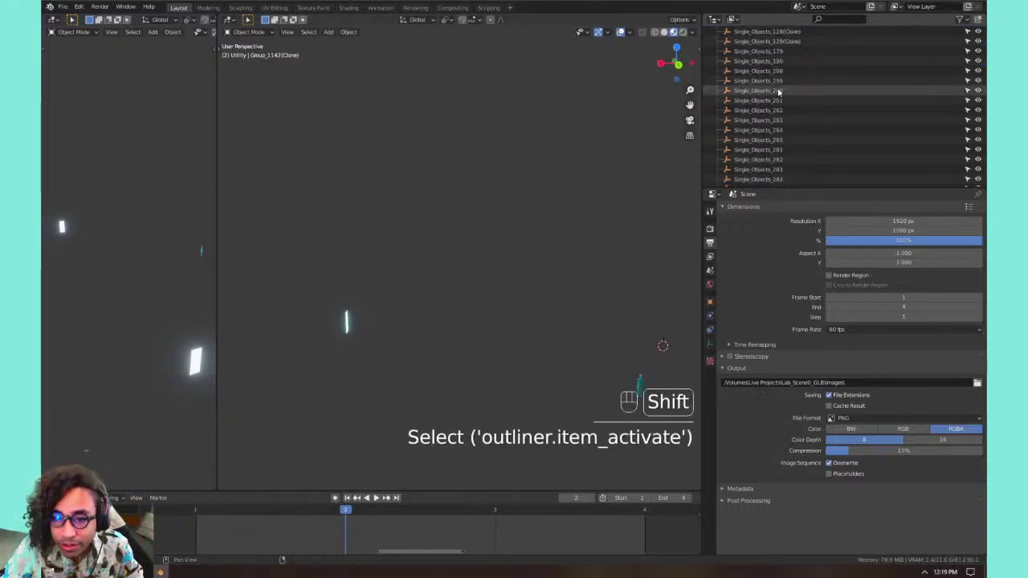
scroll(778, 91, "down", 10)
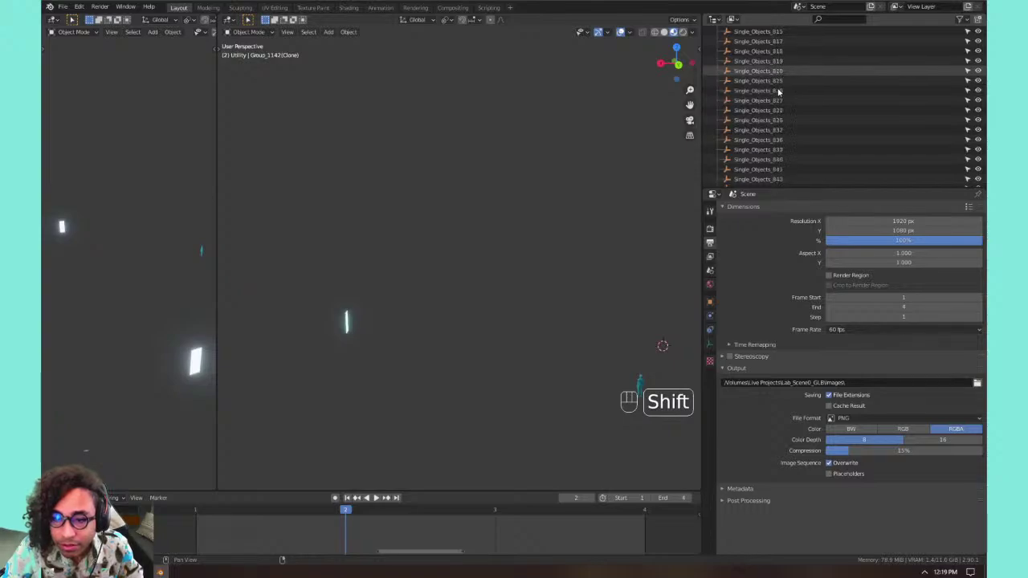
scroll(778, 90, "down", 3)
scroll(778, 91, "down", 5)
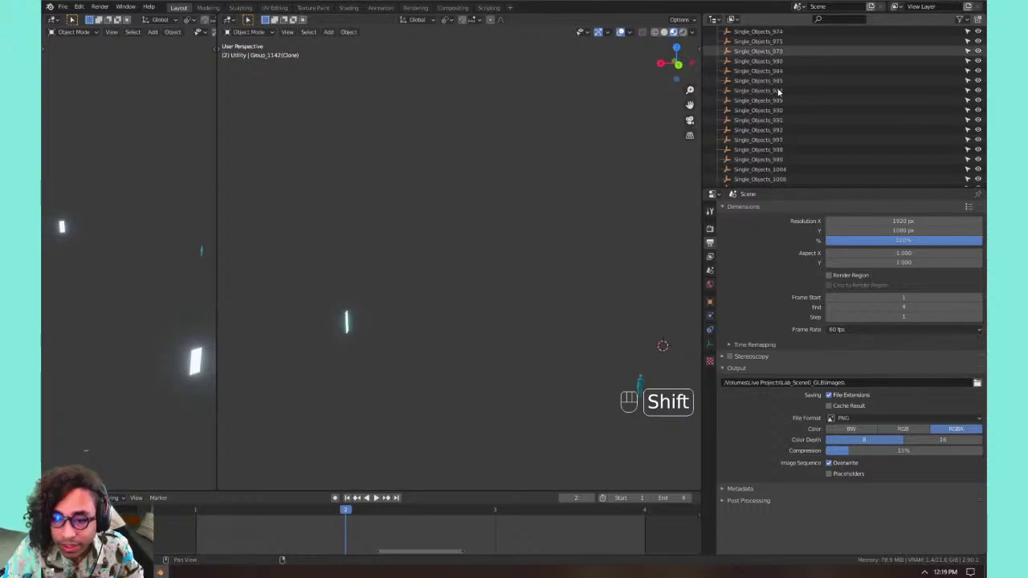
left_click(778, 91, "shift")
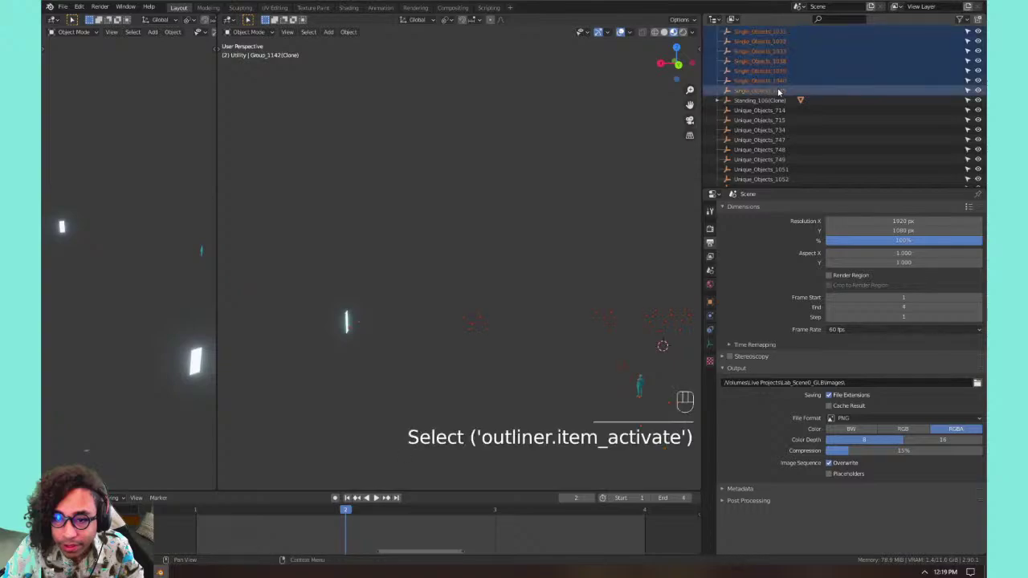
right_click(777, 91)
left_click(778, 91)
Clear the parent of the character mesh User001 under Standing_106(Clone) while keeping its transformation.
scroll(781, 84, "up", 2)
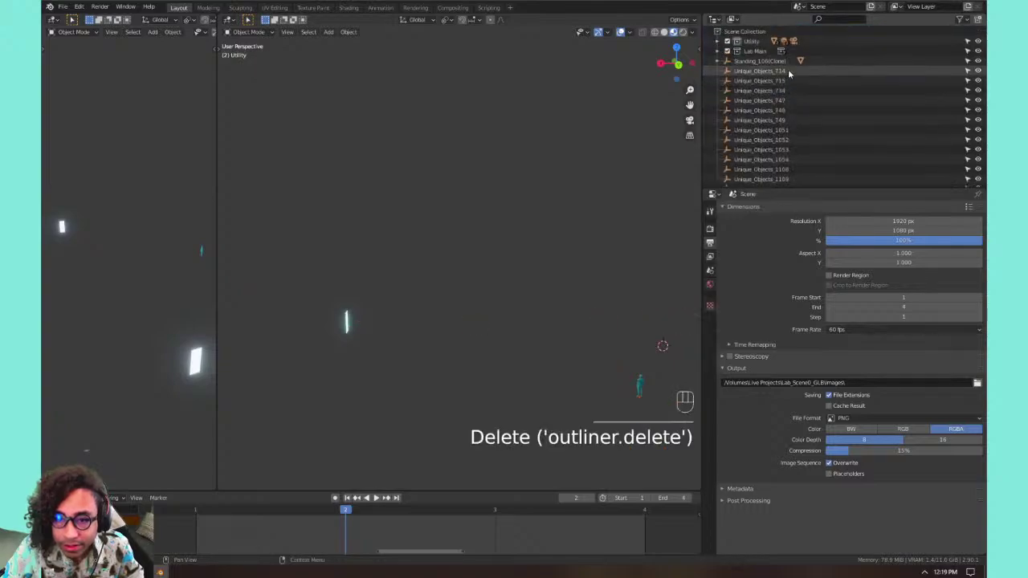
left_click(804, 62)
left_click(718, 62)
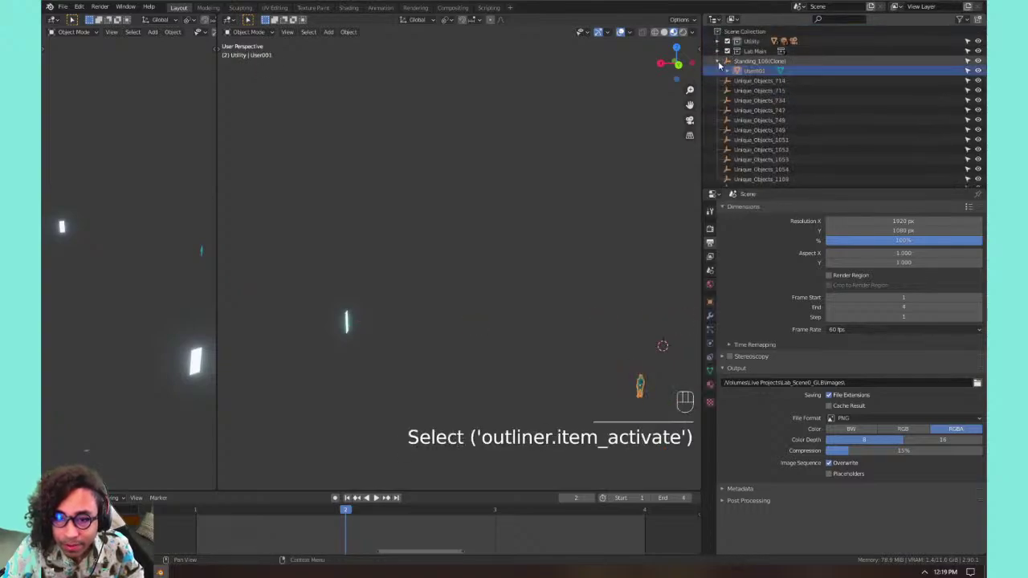
left_click(746, 71)
left_click(640, 387)
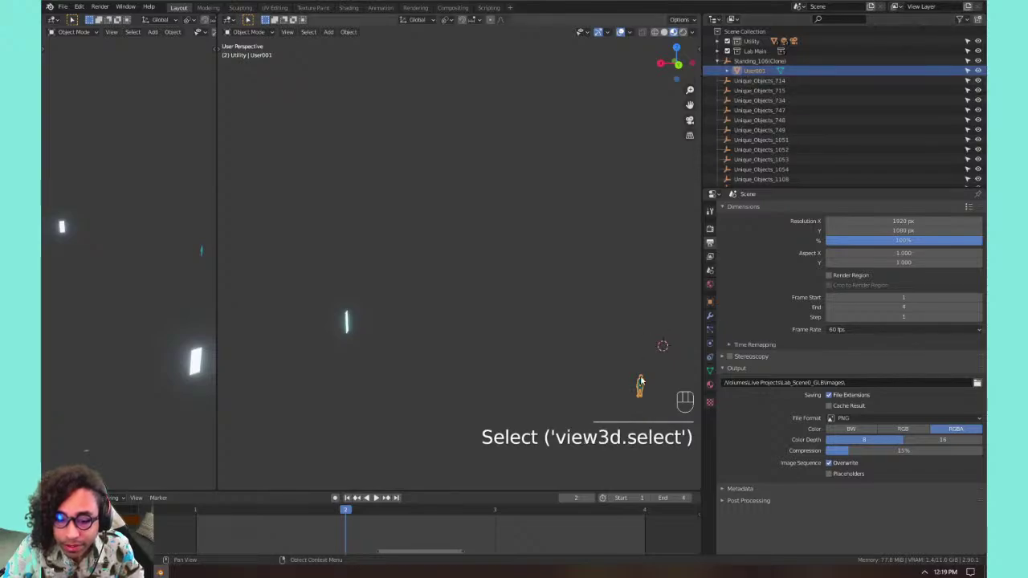
left_click(641, 334)
left_click(754, 73)
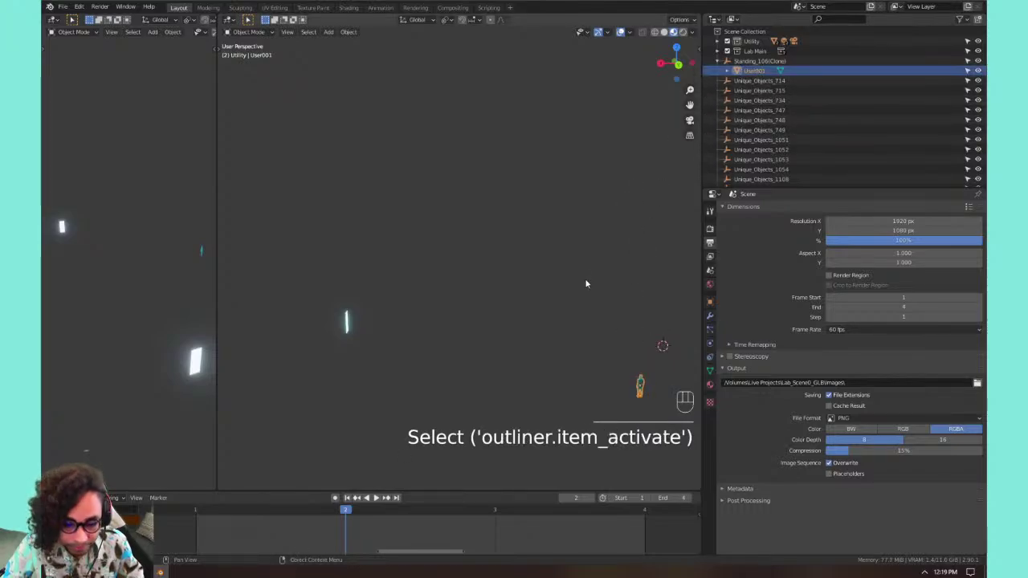
key("alt+p")
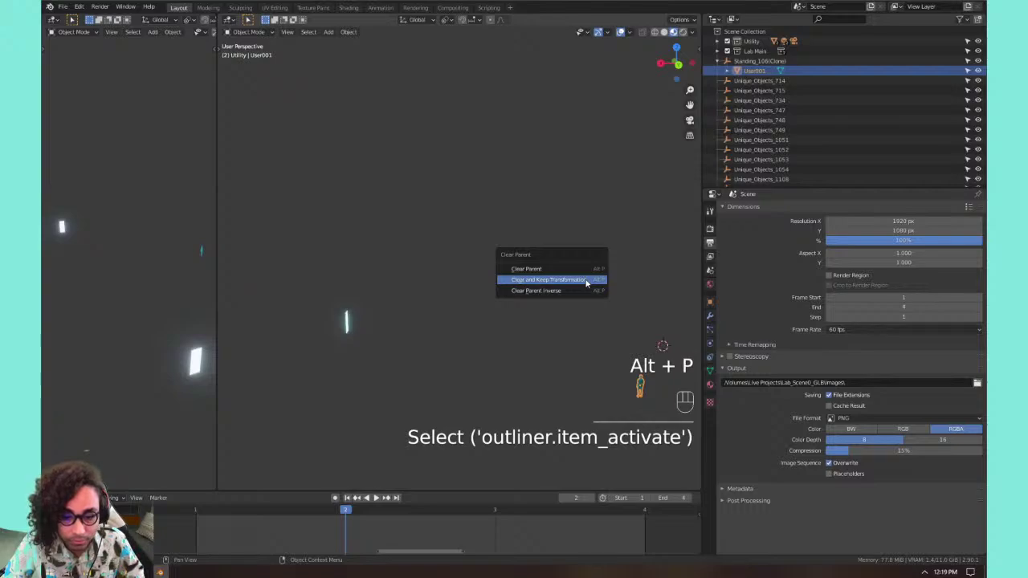
left_click(592, 278)
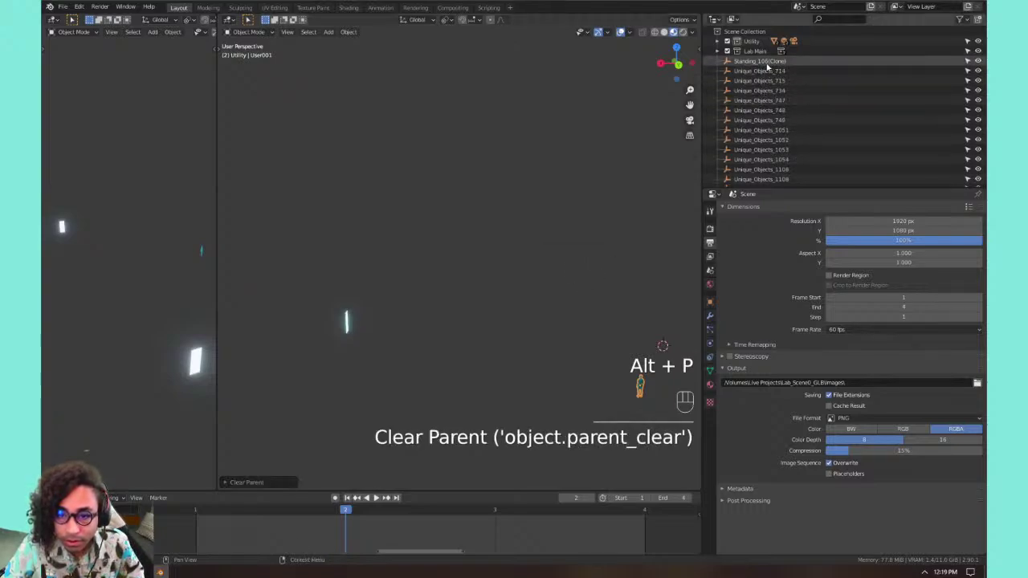
Delete the Standing_106(Clone) empty together with all the Unique_Objects empties, from Unique_Objects_714 through Unique_Objects_1111.
left_click(718, 51)
left_click(718, 51)
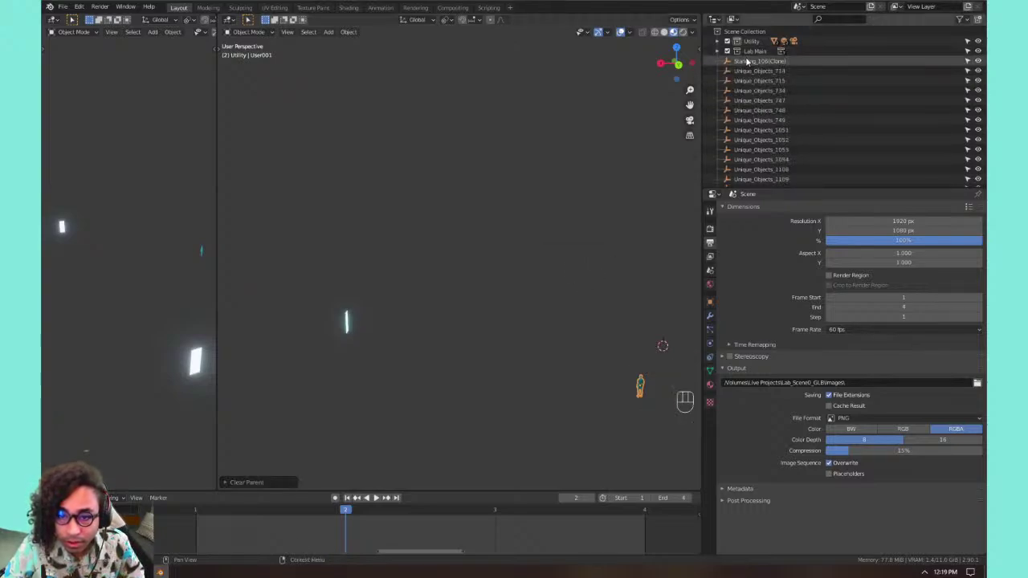
left_click(747, 61)
scroll(767, 103, "down", 2)
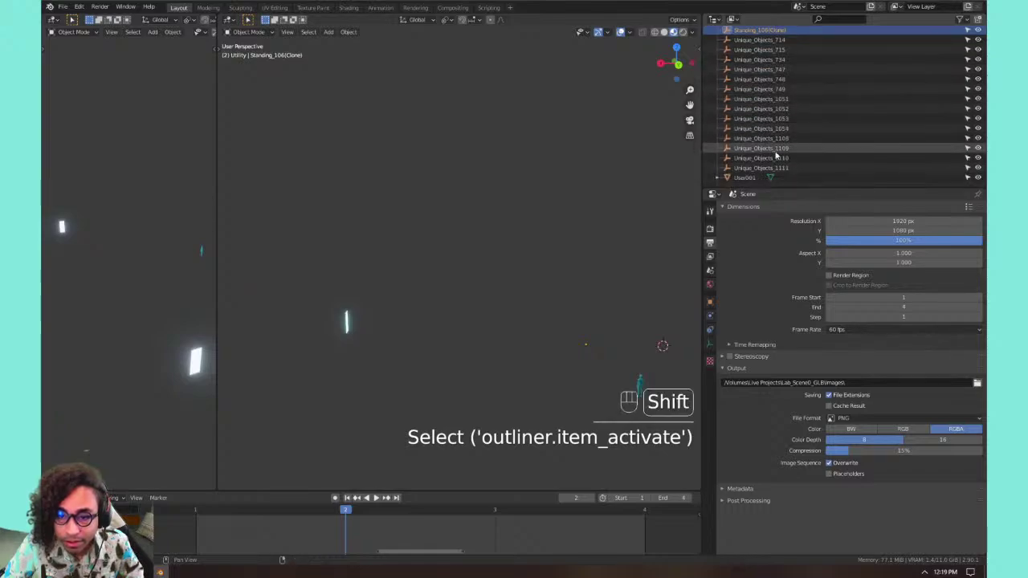
left_click(771, 168, "shift")
right_click(770, 102)
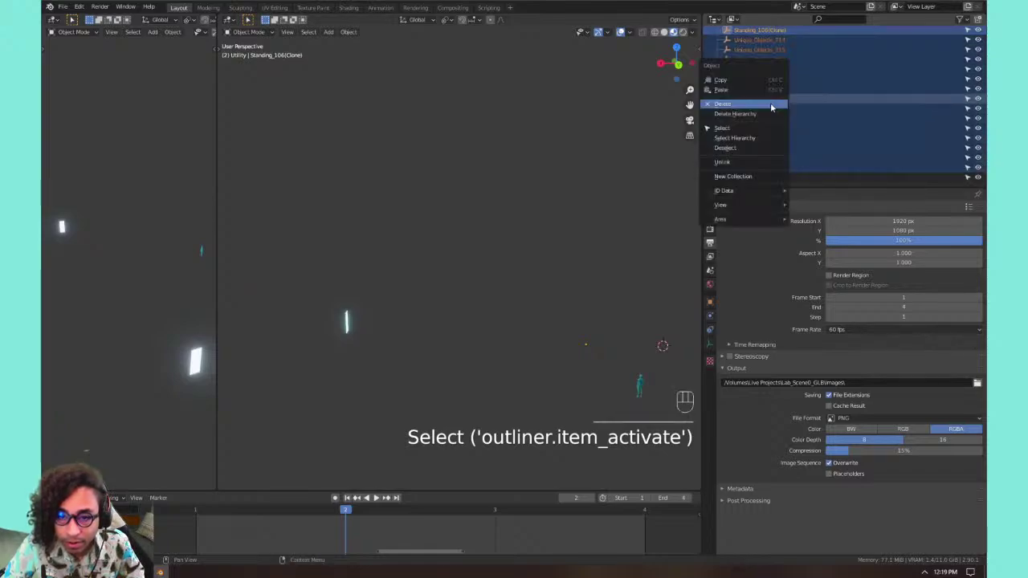
left_click(770, 104)
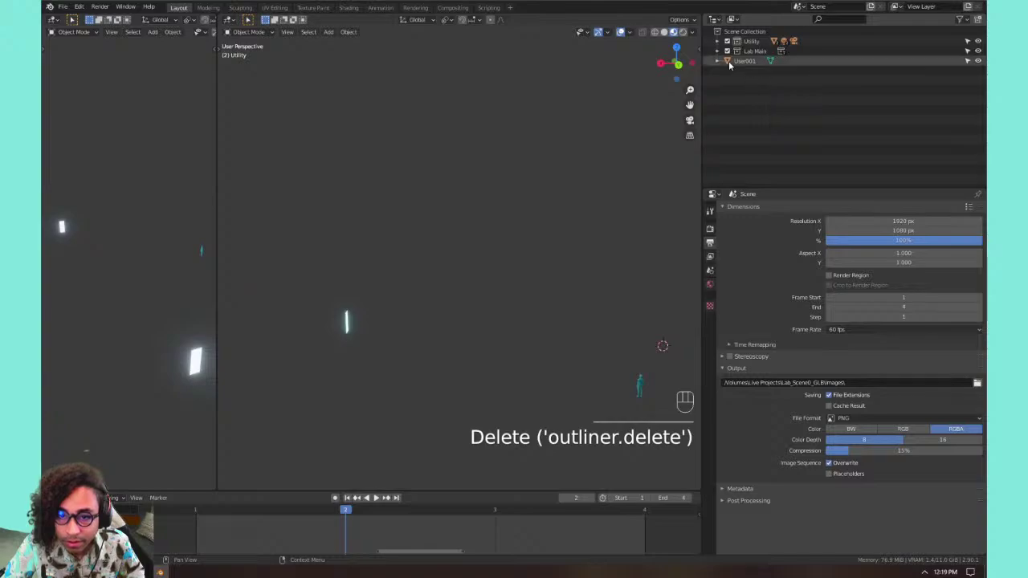
Move the mesh User001 into a new collection named Character and collapse that collection.
left_click(719, 52)
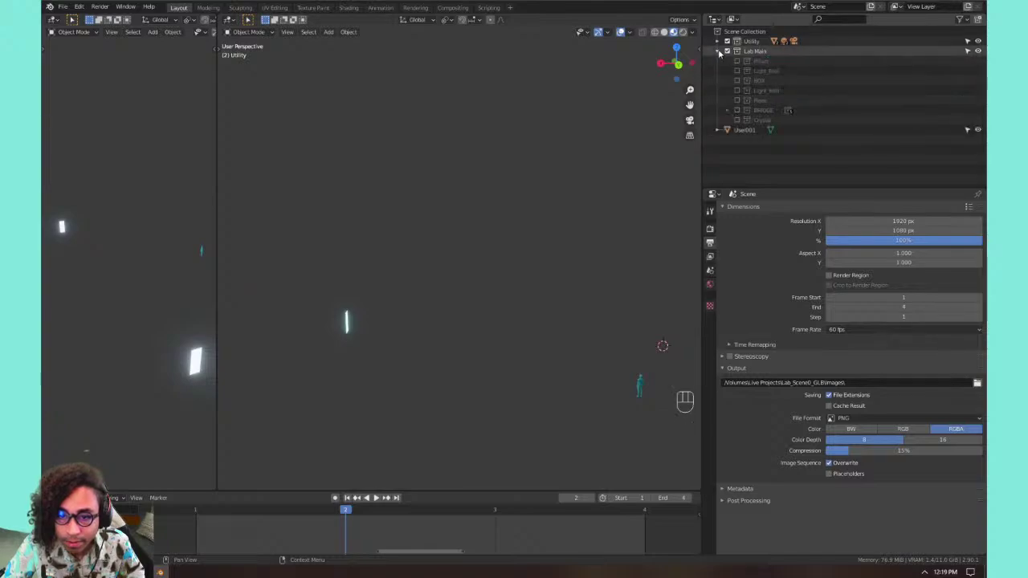
left_click(718, 52)
left_click(745, 61)
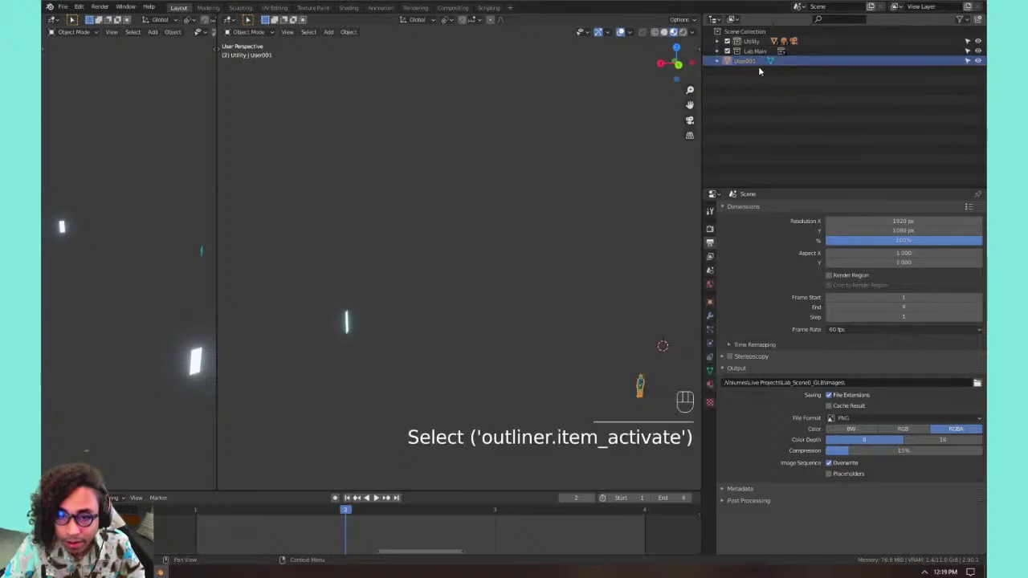
double_click(743, 63)
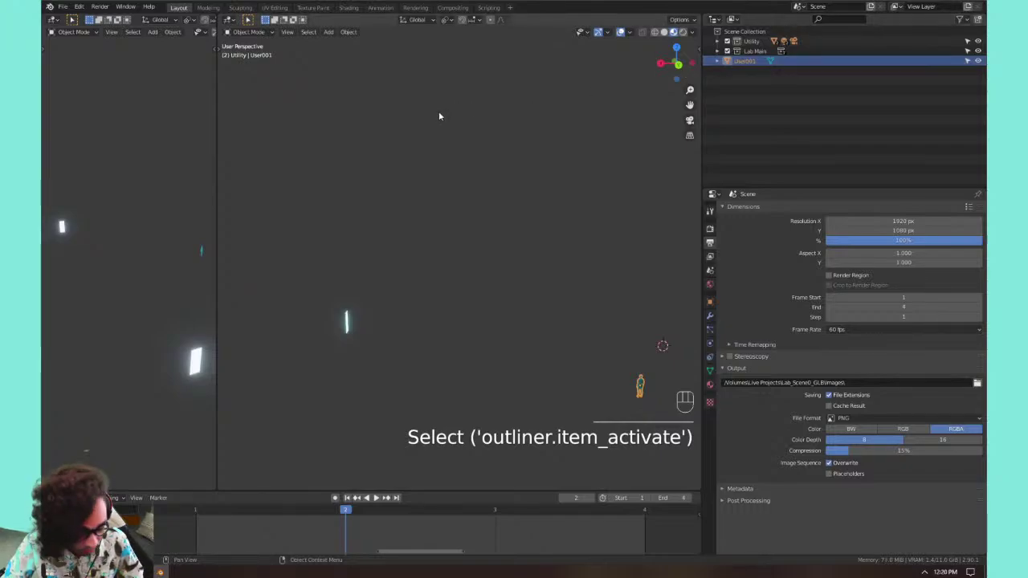
key("m")
left_click(402, 87)
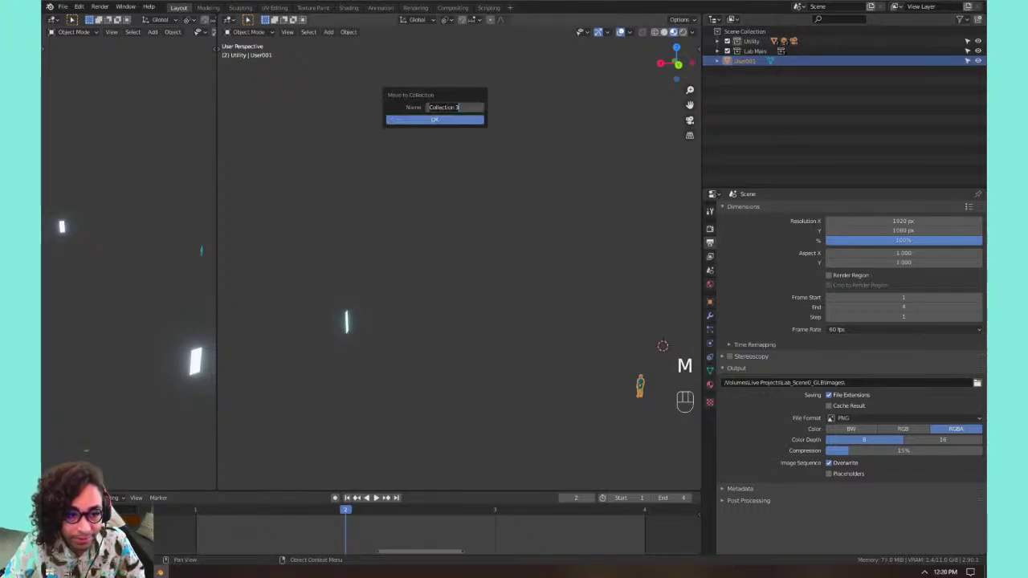
type("Character")
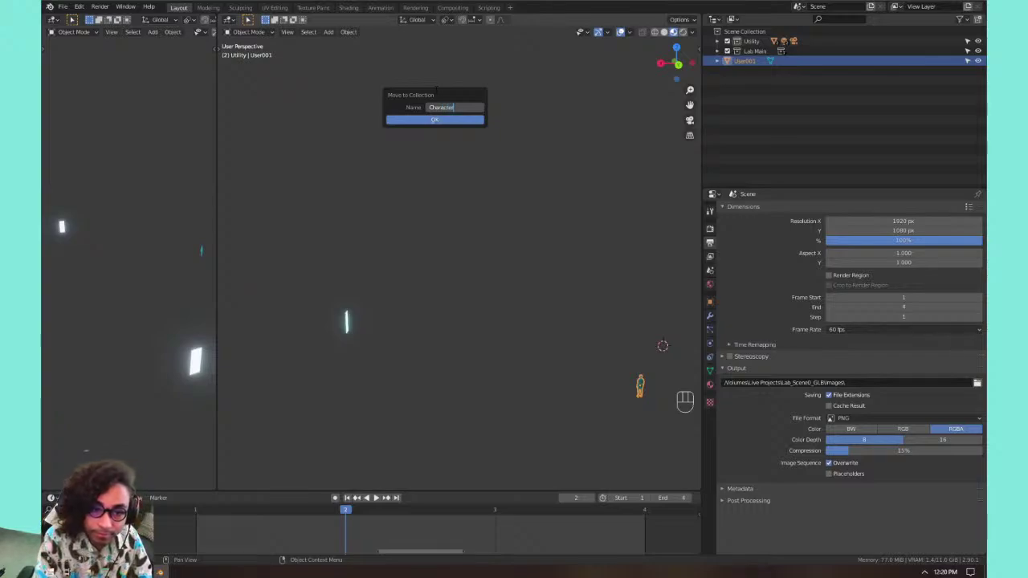
key("Return")
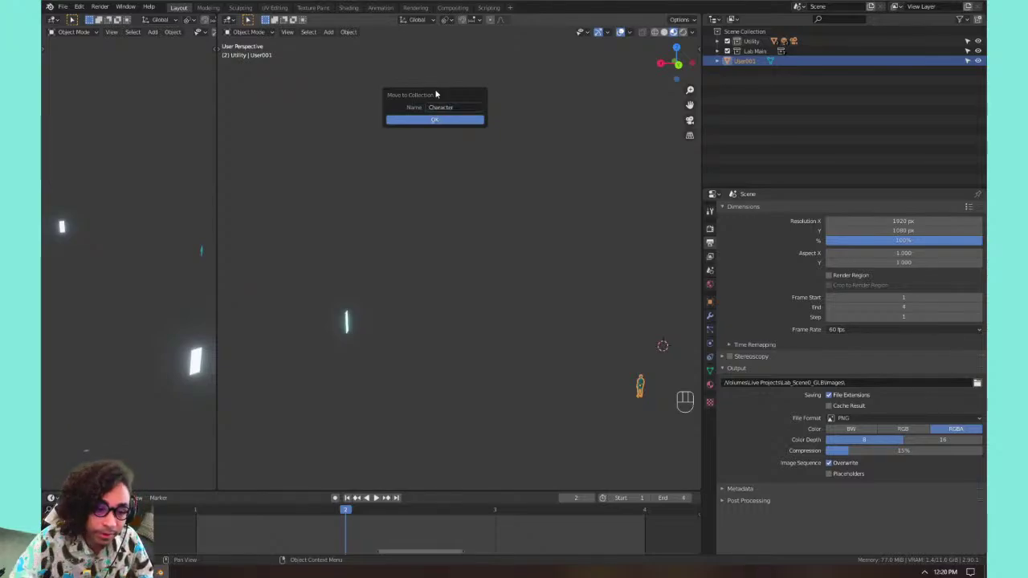
left_click(434, 119)
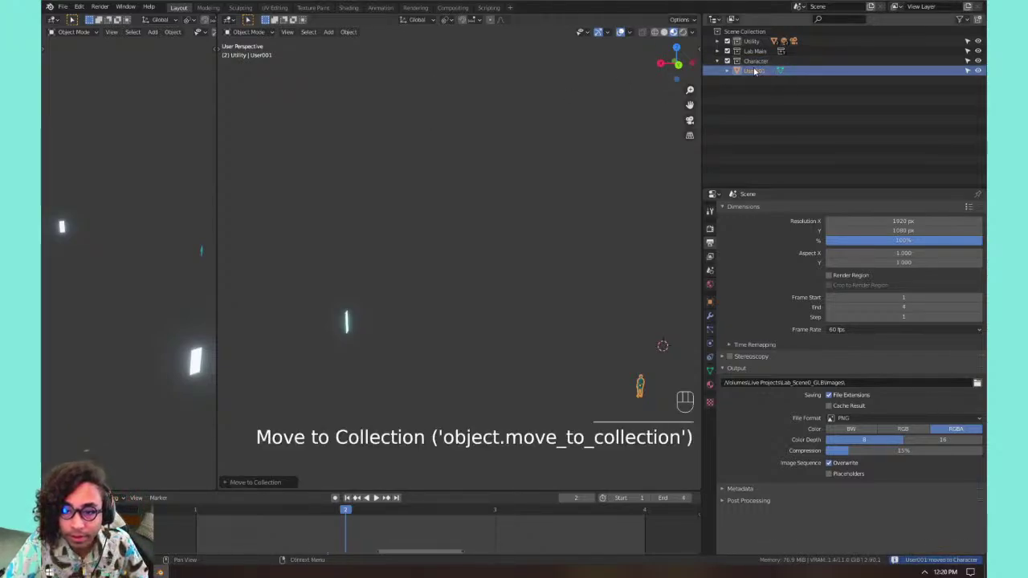
left_click(717, 62)
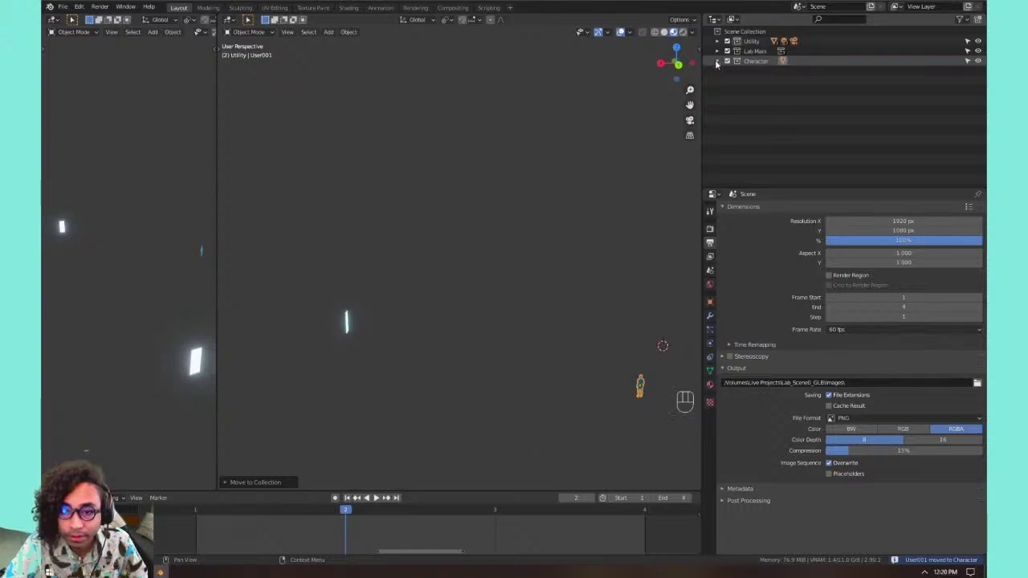
left_click(718, 62)
left_click(718, 62)
Enable the Pillars, Light_Pool, BOX, Light_Wall, Pipes, BRIDGE and Crystal collections inside Lab Main and inspect the lab from other angles.
left_click(717, 51)
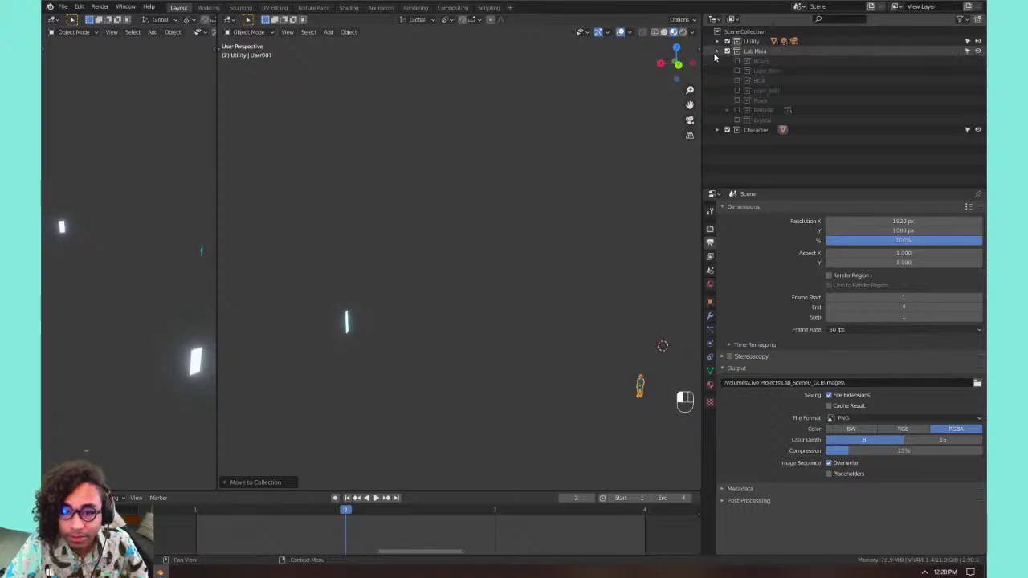
left_click(737, 61)
left_click(737, 70)
left_click(737, 80)
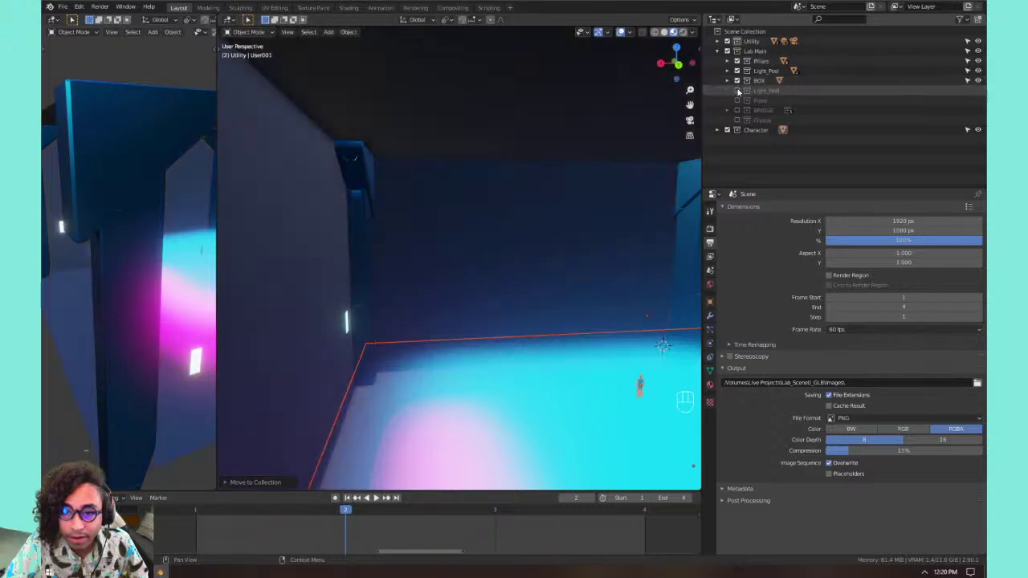
left_click(737, 89)
left_click(737, 100)
left_click(737, 109)
left_click(737, 120)
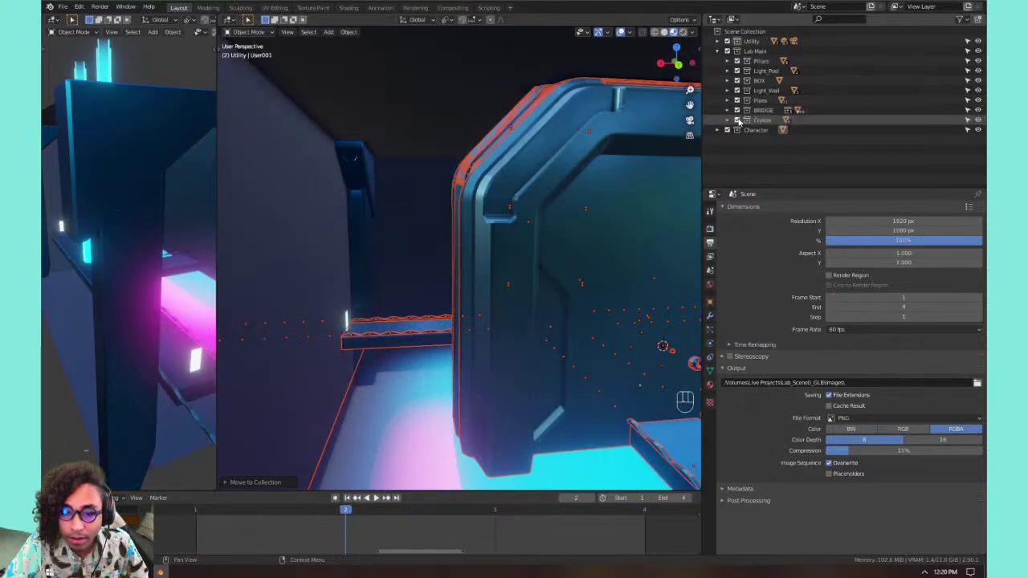
middle_click_drag(658, 161, 485, 287)
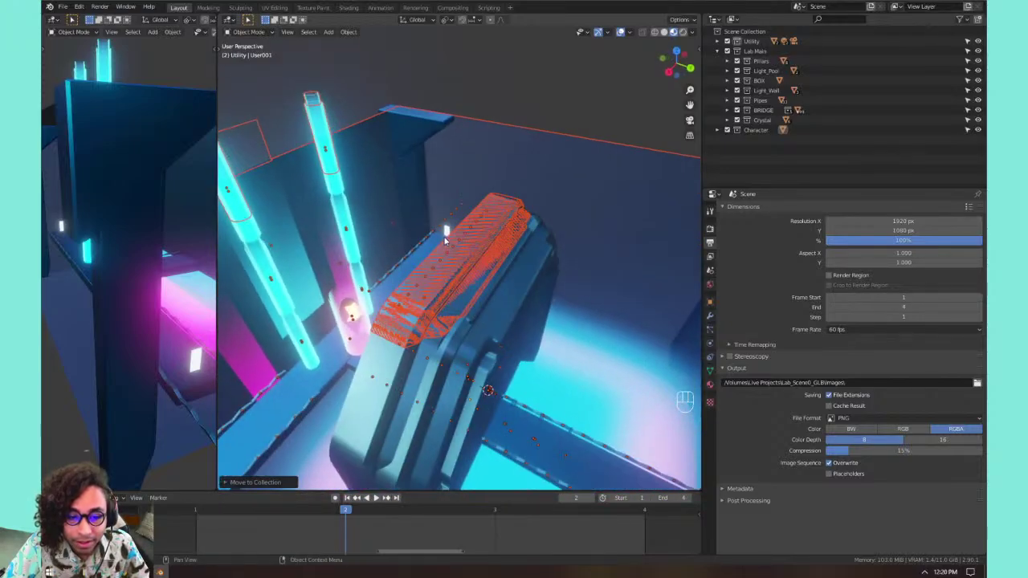
scroll(480, 287, "up", 3)
scroll(491, 292, "down", 3)
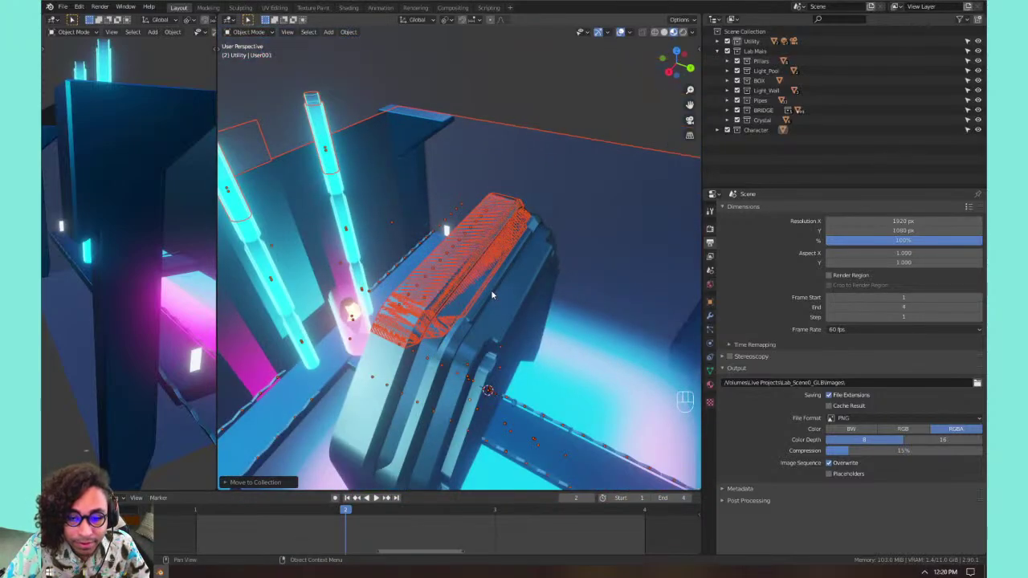
middle_click_drag(502, 278, 487, 177)
Undo the recent deletions, parent clearing and collection changes, back to before 004_Plane_1113(Clone) was moved into the Utility collection.
key("ctrl+z")
key("ctrl+z")
key("ctrl+z")
key("ctrl+z")
key("ctrl+z")
key("ctrl+z")
key("ctrl+z")
key("ctrl+z")
key("ctrl+z")
key("ctrl+z")
key("ctrl+z")
key("ctrl+z")
key("ctrl+z")
key("ctrl+z")
key("ctrl+z")
key("ctrl+z")
key("ctrl+z")
key("ctrl+z")
key("ctrl+z")
key("ctrl+z")
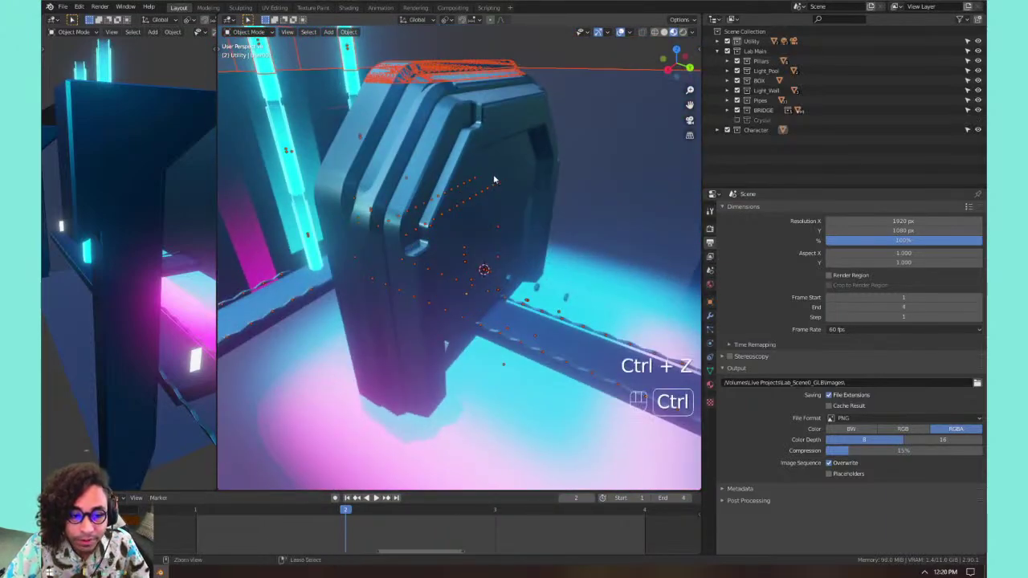
key("ctrl+z")
key("ctrl+z")
key("ctrl+z")
key("ctrl+z")
key("ctrl+z")
key("ctrl+z")
key("ctrl+z")
key("ctrl+z")
key("ctrl+z")
key("ctrl+z")
key("ctrl+z")
key("ctrl+z")
key("ctrl+z")
key("ctrl+z")
key("ctrl+z")
key("ctrl+z")
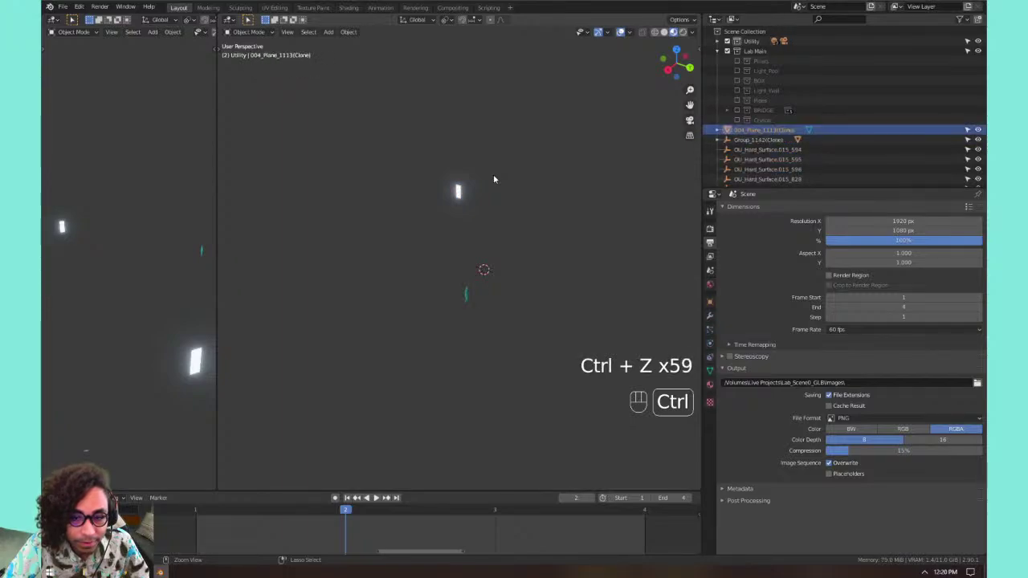
key("ctrl+z")
key("ctrl+z")
key("ctrl+z")
key("ctrl+z")
key("ctrl+z")
key("ctrl+z")
key("ctrl+z")
key("ctrl+z")
key("ctrl+z")
key("ctrl+z")
key("ctrl+z")
key("ctrl+z")
key("ctrl+z")
key("ctrl+z")
key("ctrl+z")
key("ctrl+z")
key("ctrl+z")
key("ctrl+z")
key("ctrl+z")
key("ctrl+z")
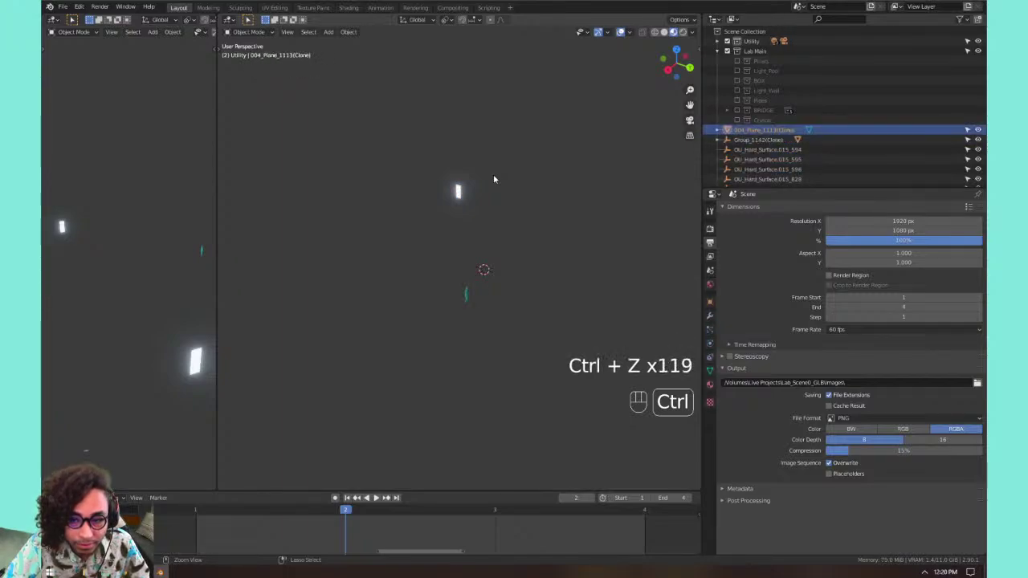
Turn all seven Lab Main sub-collections back on, from Pillars through Crystal.
left_click(736, 62)
left_click(738, 71)
left_click(744, 81)
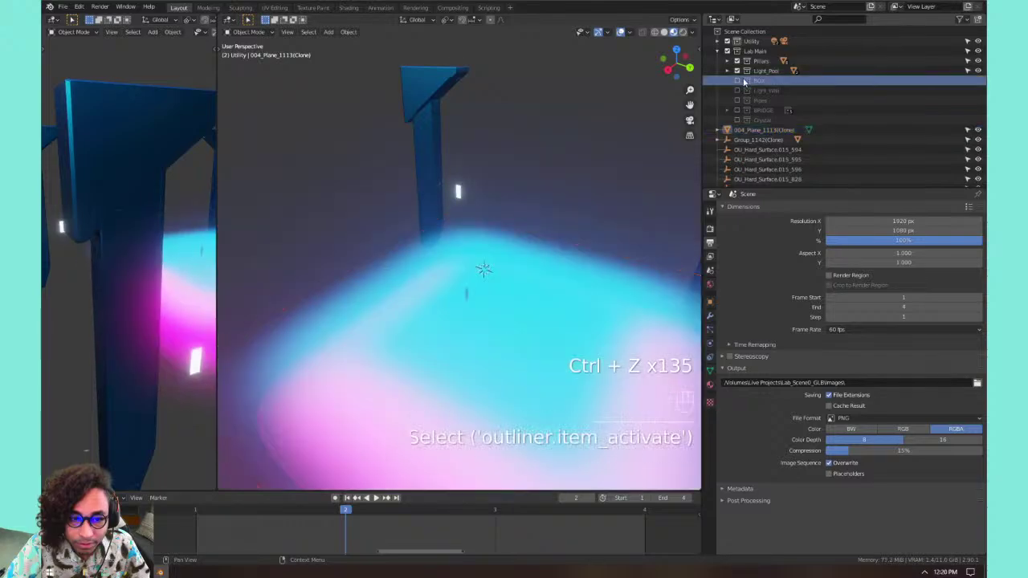
left_click(738, 80)
left_click(736, 90)
left_click(737, 99)
left_click(737, 110)
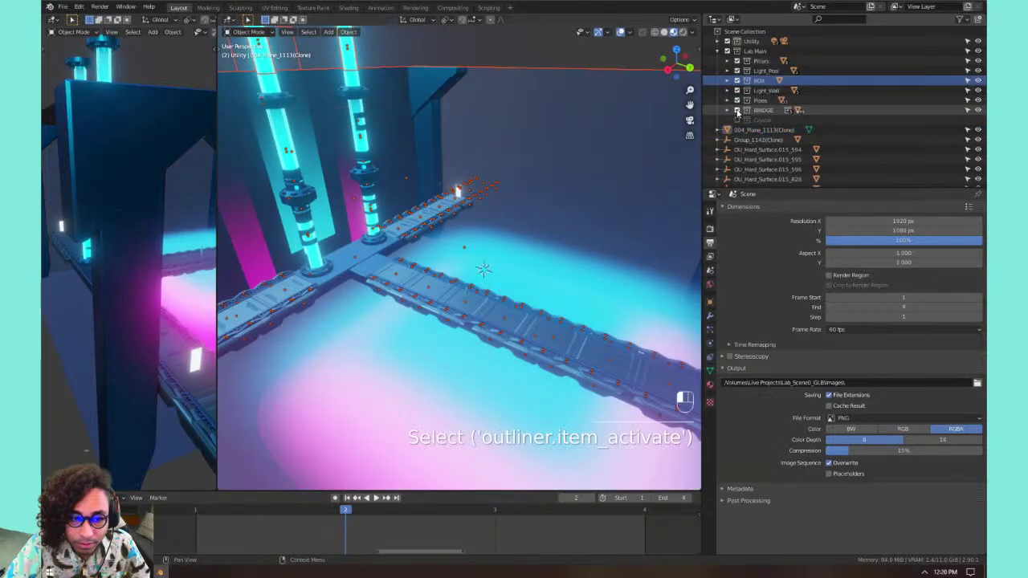
left_click(737, 119)
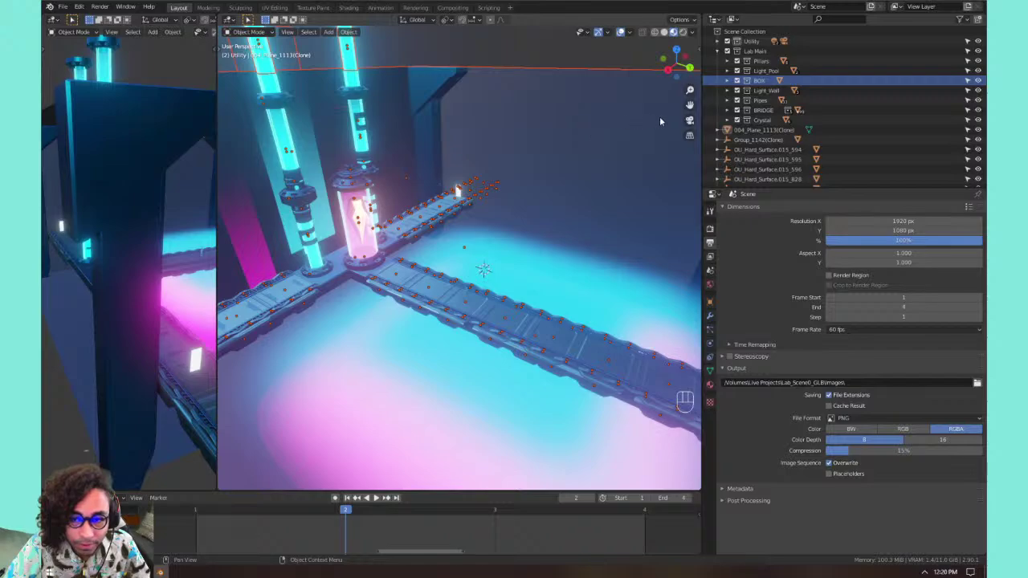
Save the lab scene file and clear the object selection.
left_click(737, 120)
left_click(737, 120)
scroll(586, 164, "down", 1)
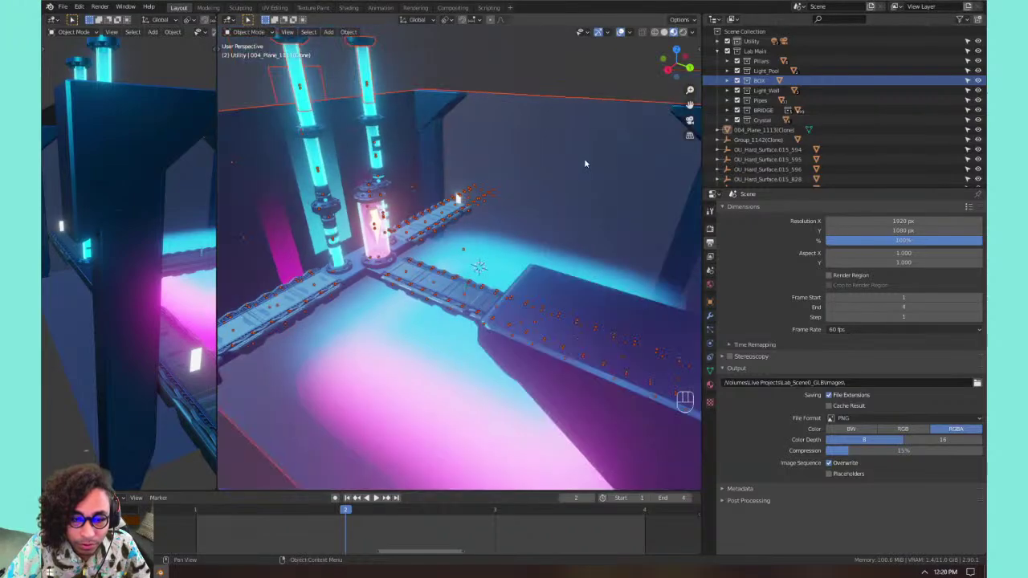
scroll(585, 164, "down", 2)
key("ctrl+s")
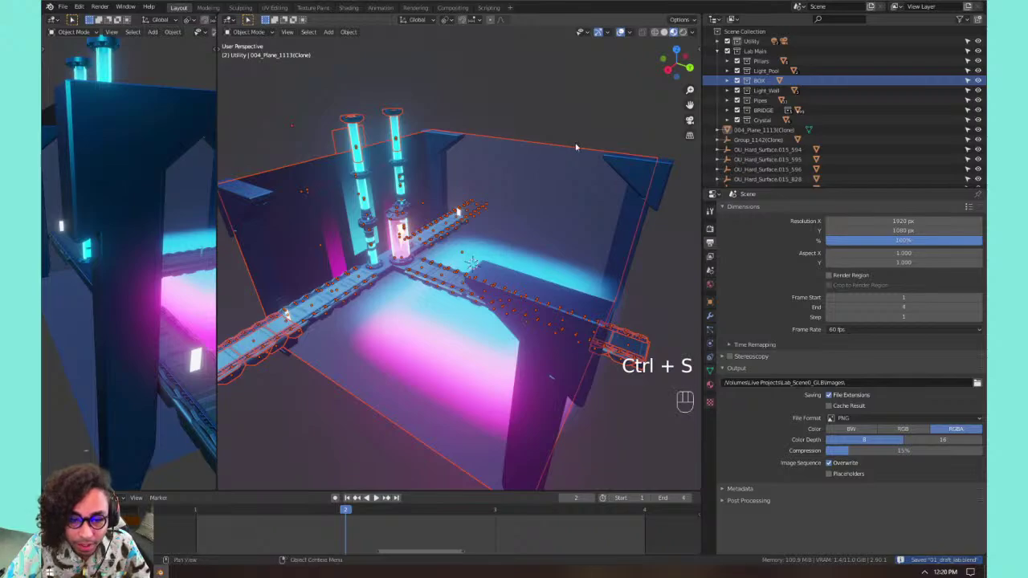
left_click(577, 143)
middle_click_drag(578, 141, 470, 138)
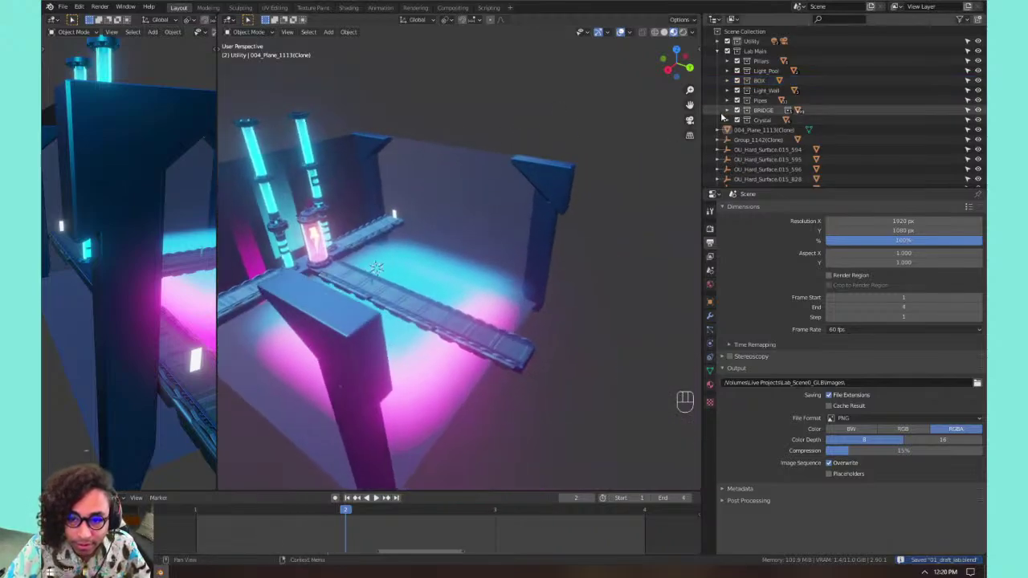
Hide the Lab_base mesh so the pillars and bridges stand free of the enclosing walls.
left_click(744, 150)
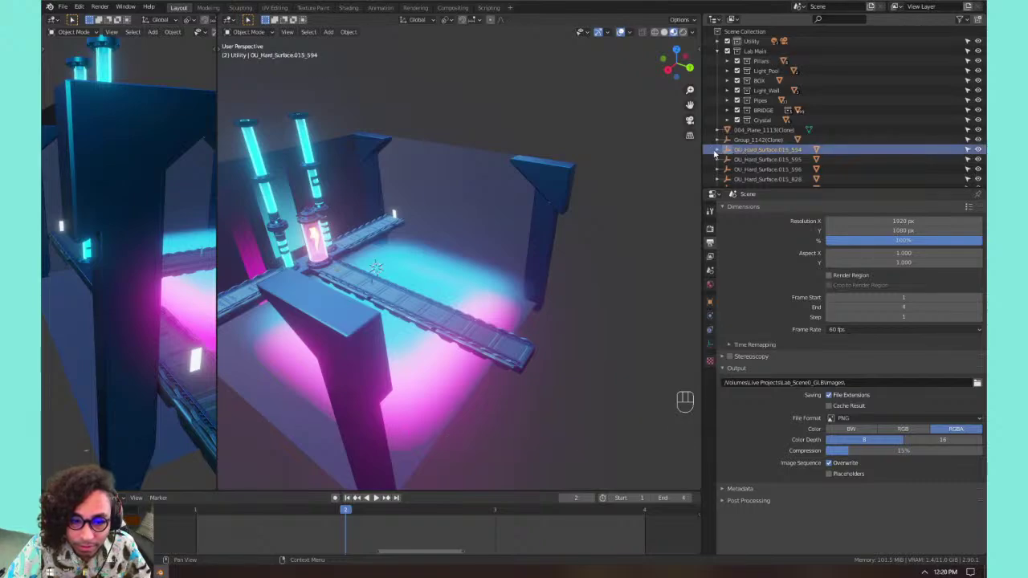
left_click(341, 269)
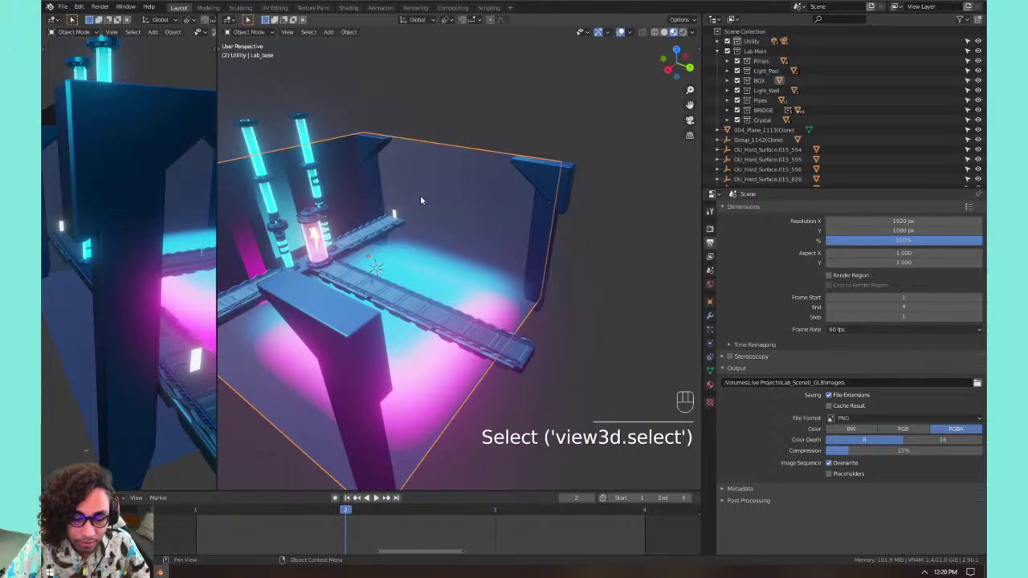
key("h")
middle_click_drag(420, 195, 546, 165)
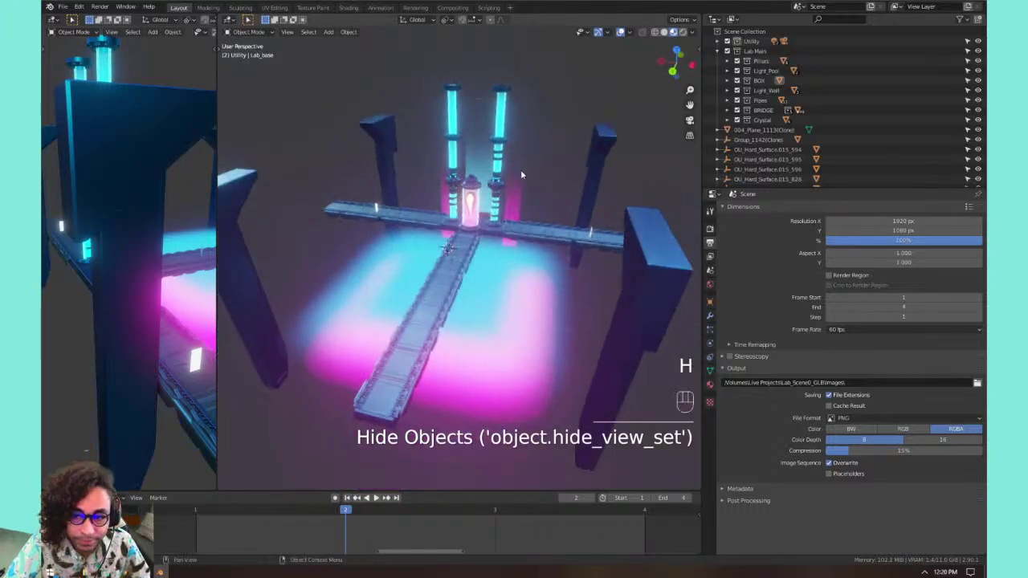
Examine what the BRIDGE collection contains and which mesh is parented to the empty OU_Hard_Surface.015_594.
left_click(737, 110)
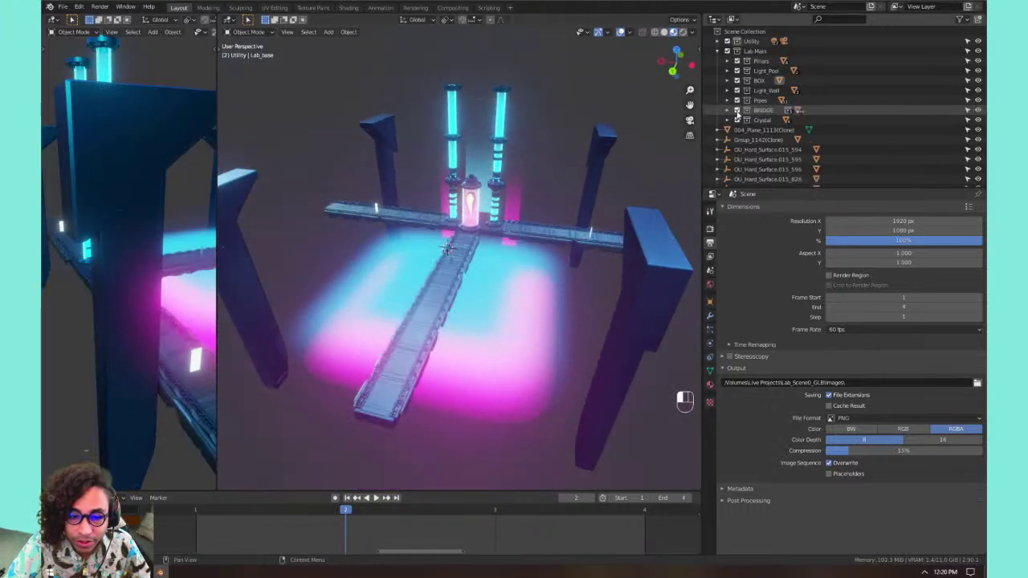
left_click(736, 110)
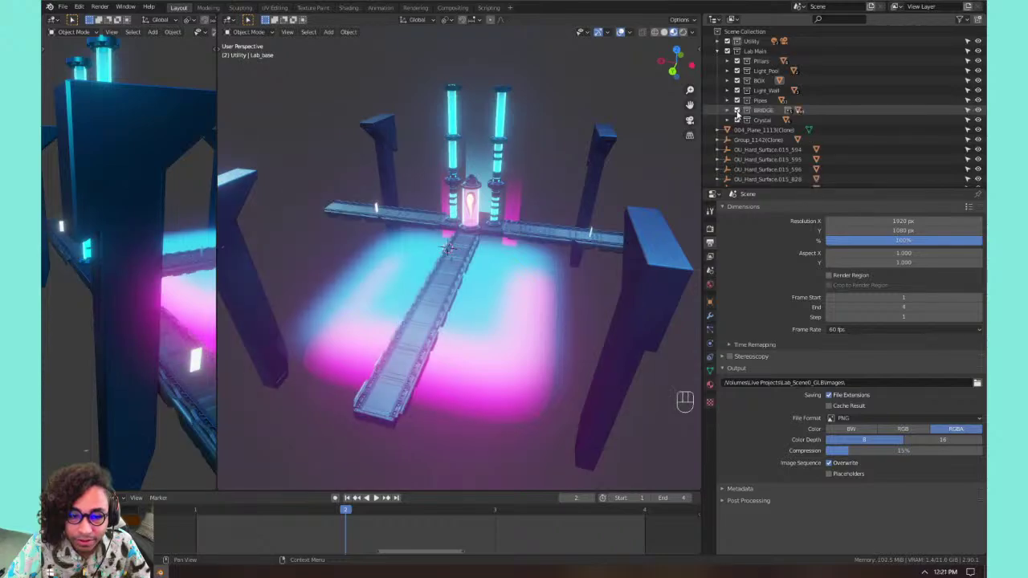
left_click(737, 110)
left_click(737, 110)
left_click(727, 110)
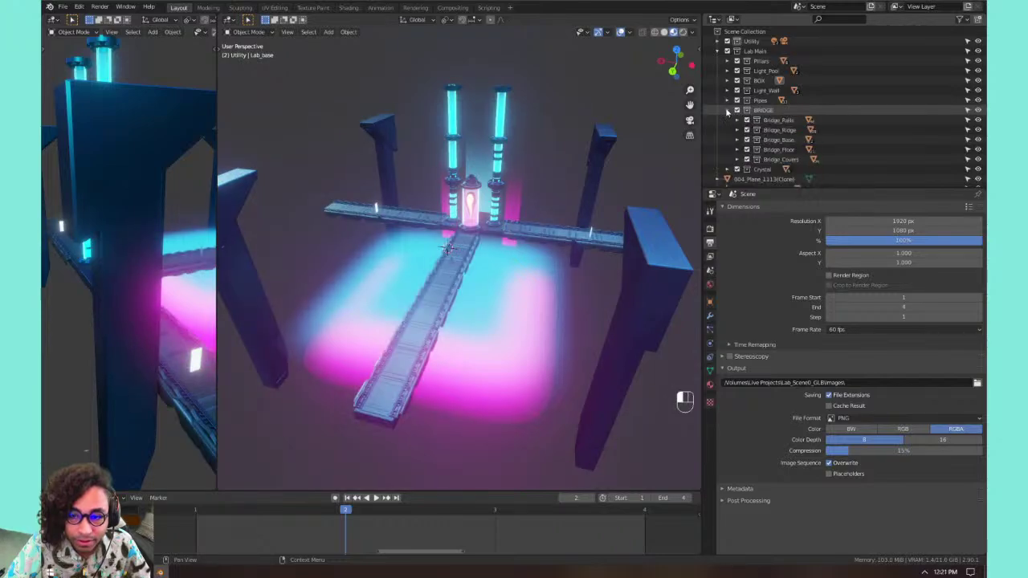
left_click(727, 110)
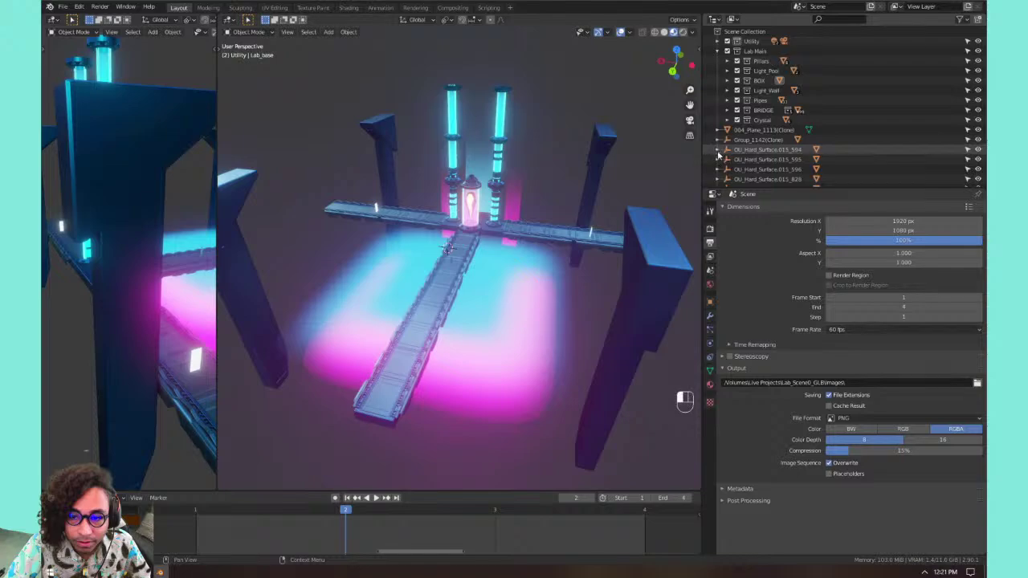
left_click(718, 150)
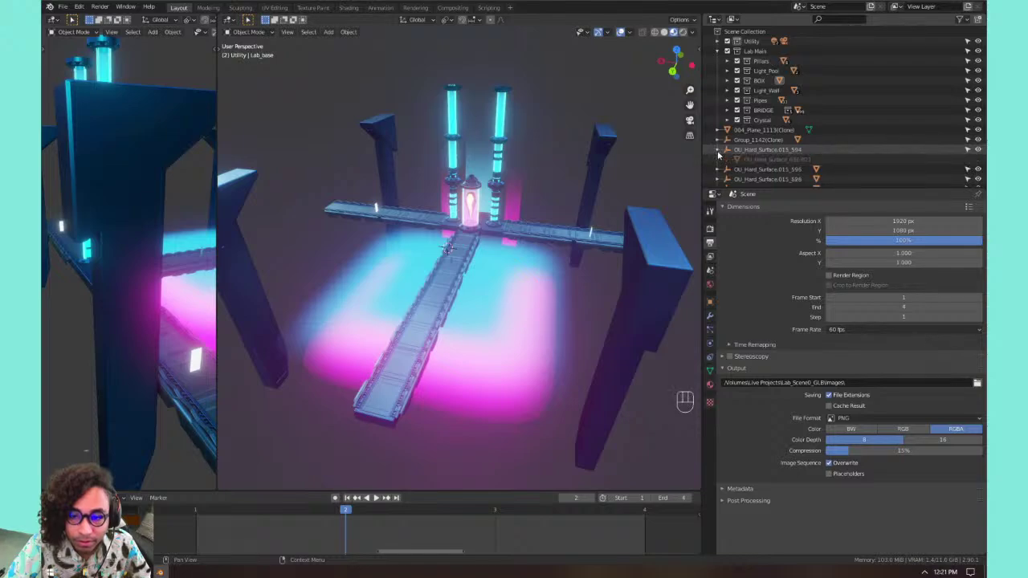
left_click(718, 150)
left_click(459, 247)
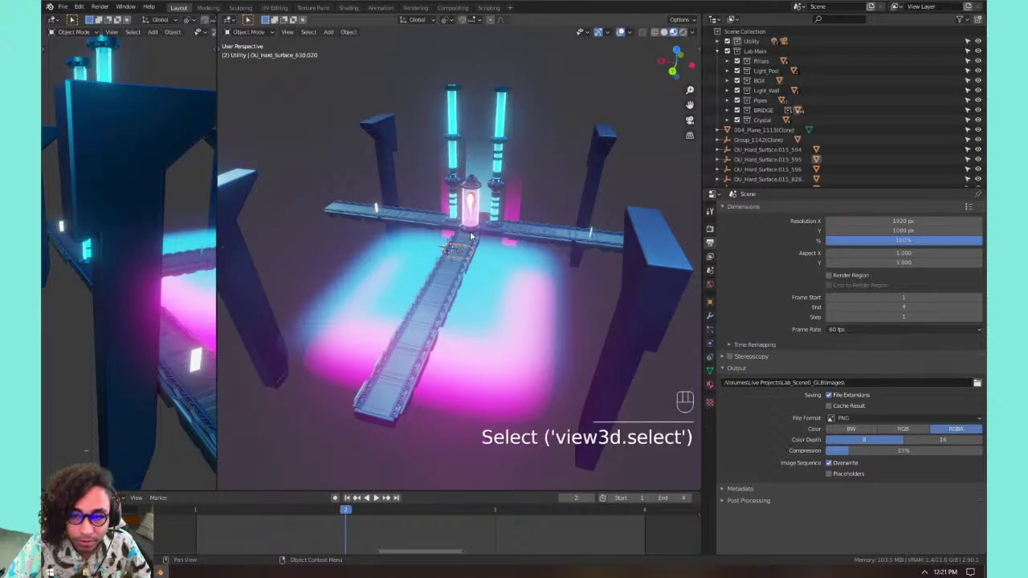
Turn off the Pillars, Light_Pool, BOX, Light_Wall, Pipes and Crystal collections, leaving only BRIDGE enabled in Lab Main.
left_click(738, 61)
left_click(738, 70)
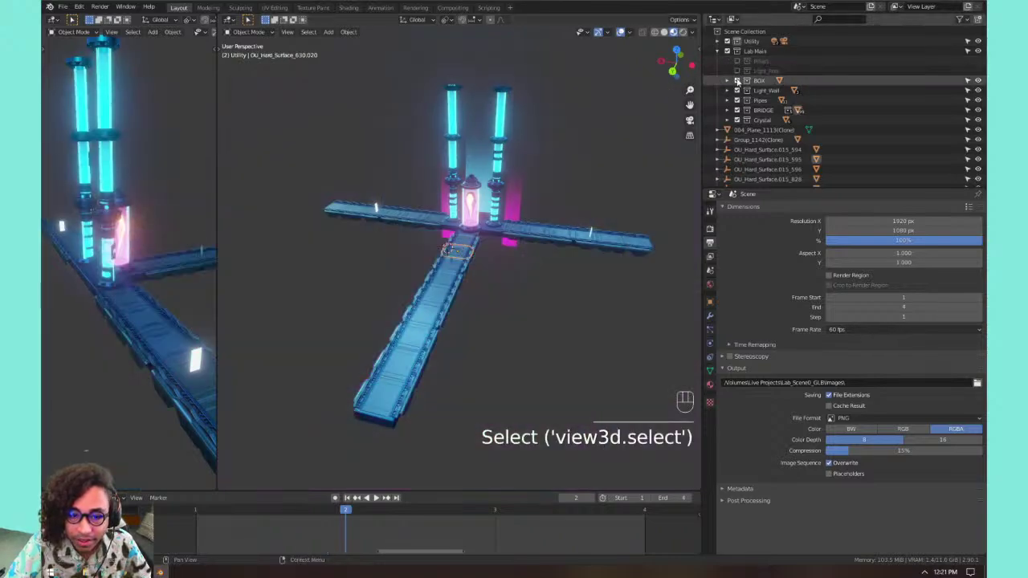
left_click(737, 80)
left_click(737, 90)
left_click(738, 100)
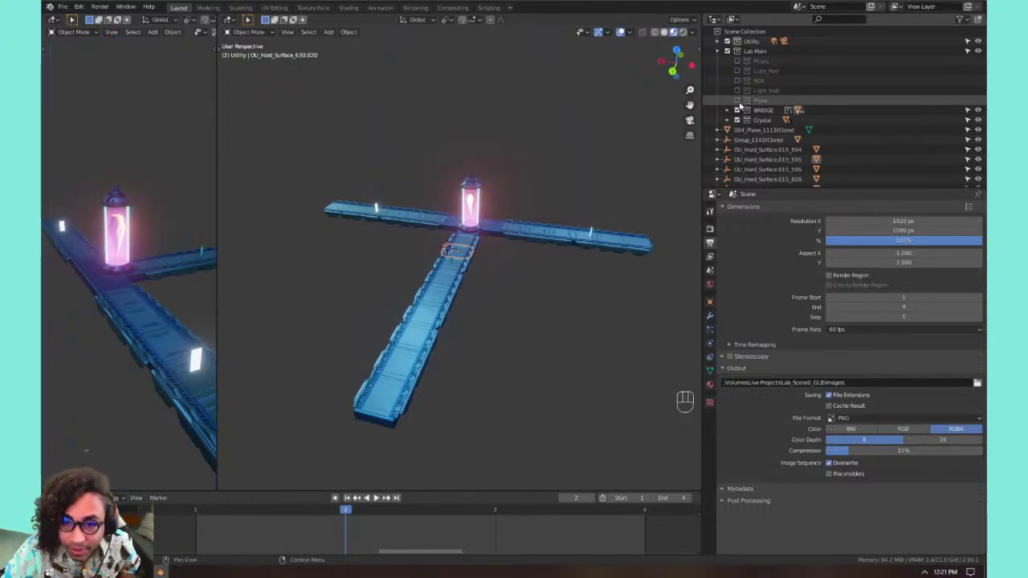
left_click(737, 110)
left_click(737, 110)
left_click(738, 120)
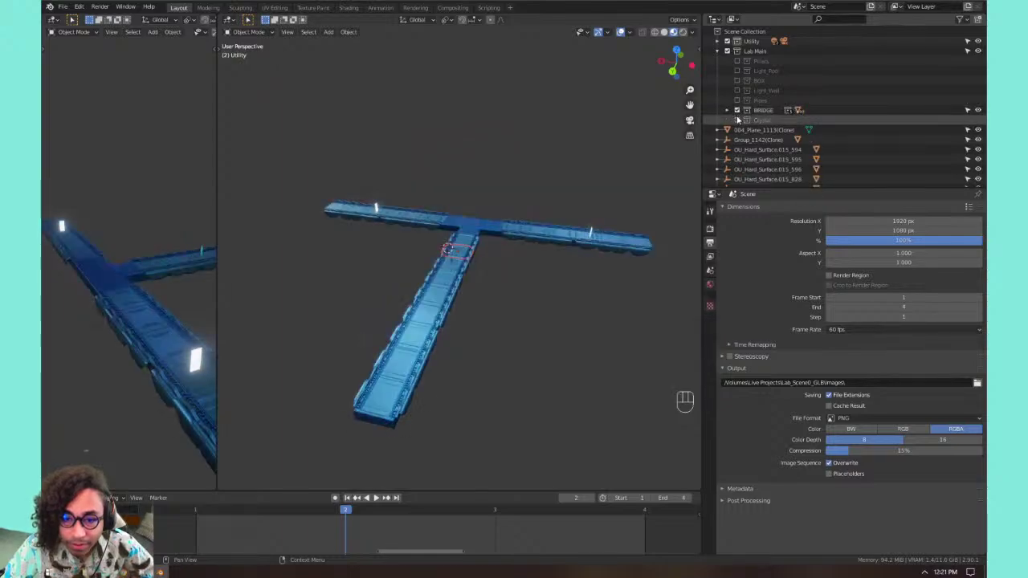
Select the floor panel nearest the bridge junction and locate its entry inside the Bridge_Floor collection.
left_click(462, 254)
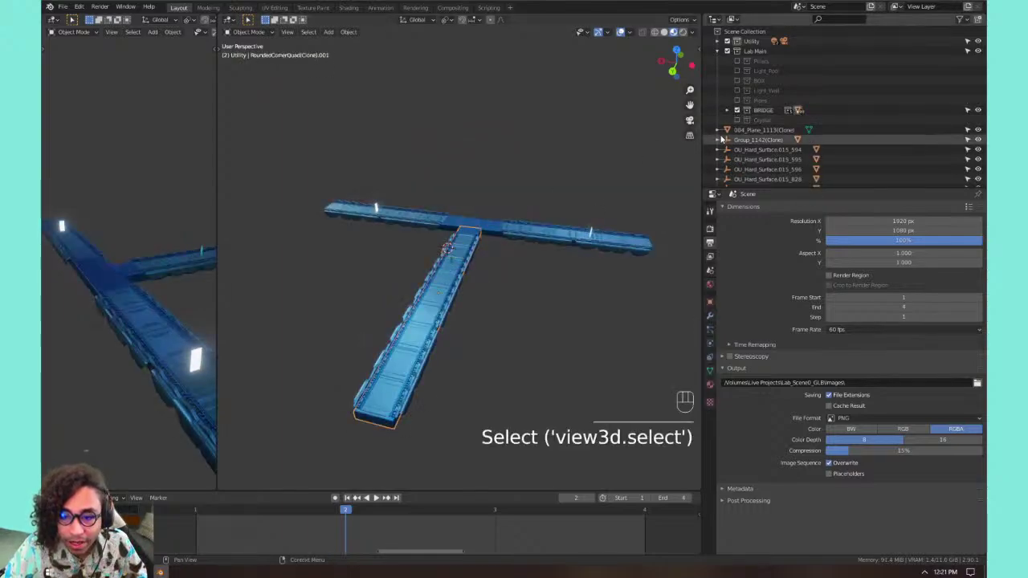
left_click(460, 240)
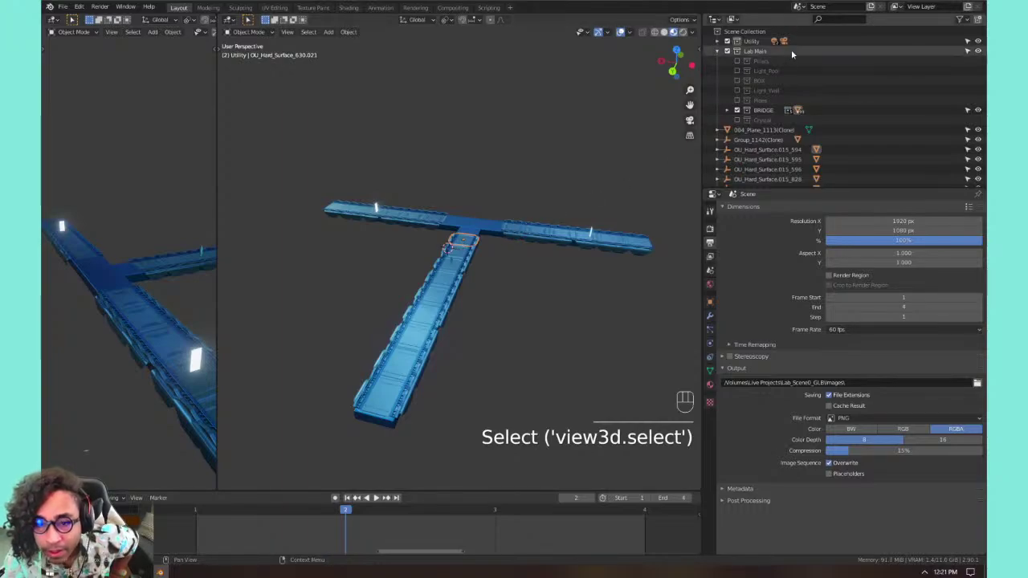
scroll(466, 245, "up", 6)
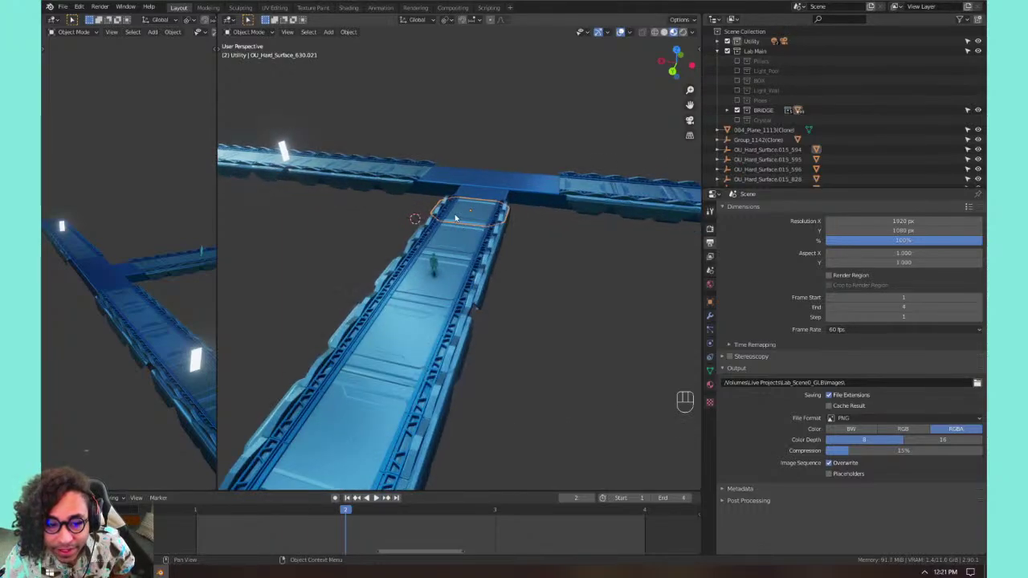
left_click(727, 110)
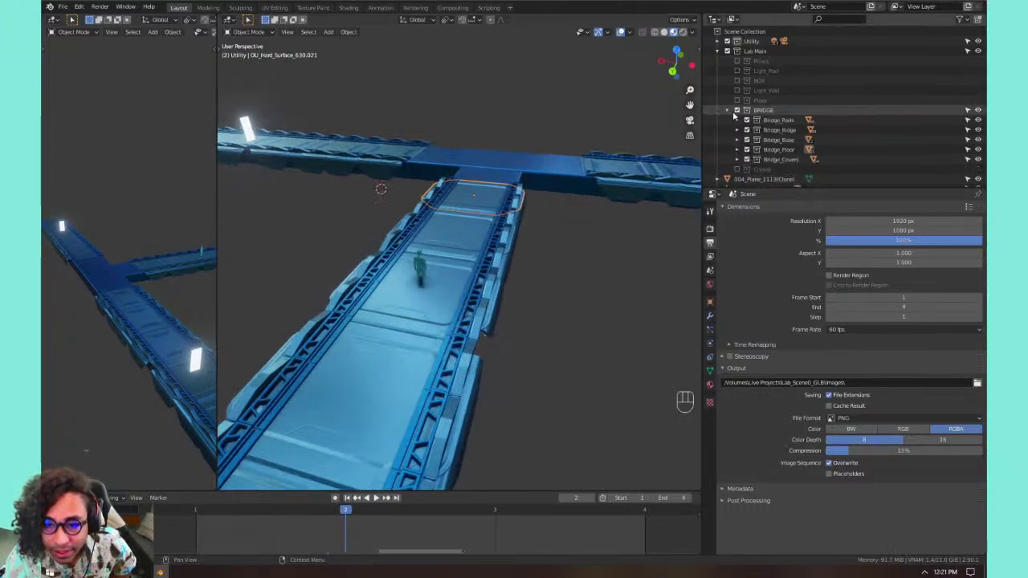
left_click(736, 150)
scroll(755, 128, "down", 3)
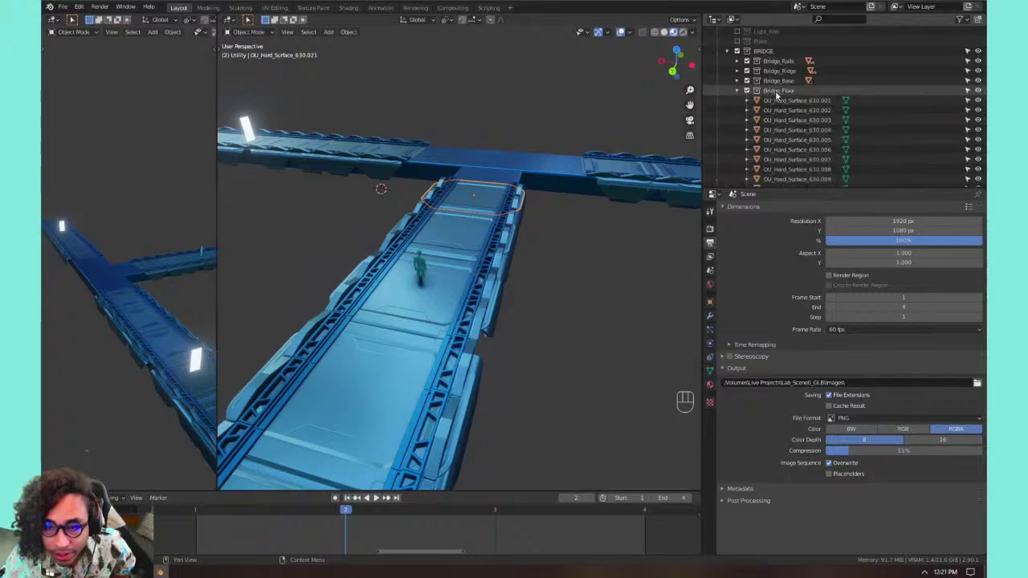
scroll(776, 95, "down", 3)
key("KP_Decimal")
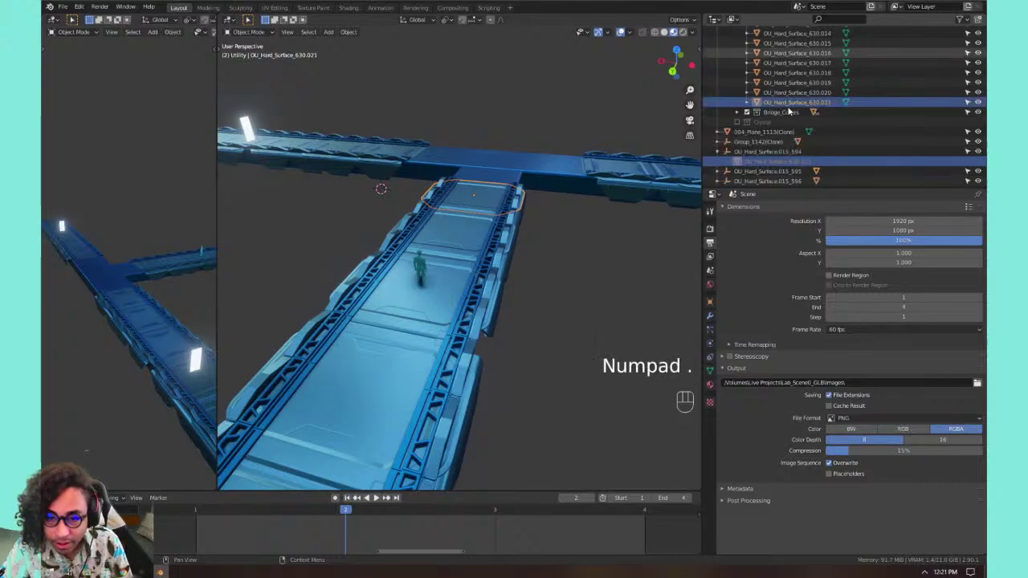
Compare the Bridge_Floor panel list with the greyed-out child entry under the empty OU_Hard_Surface.015_594.
scroll(812, 110, "up", 8)
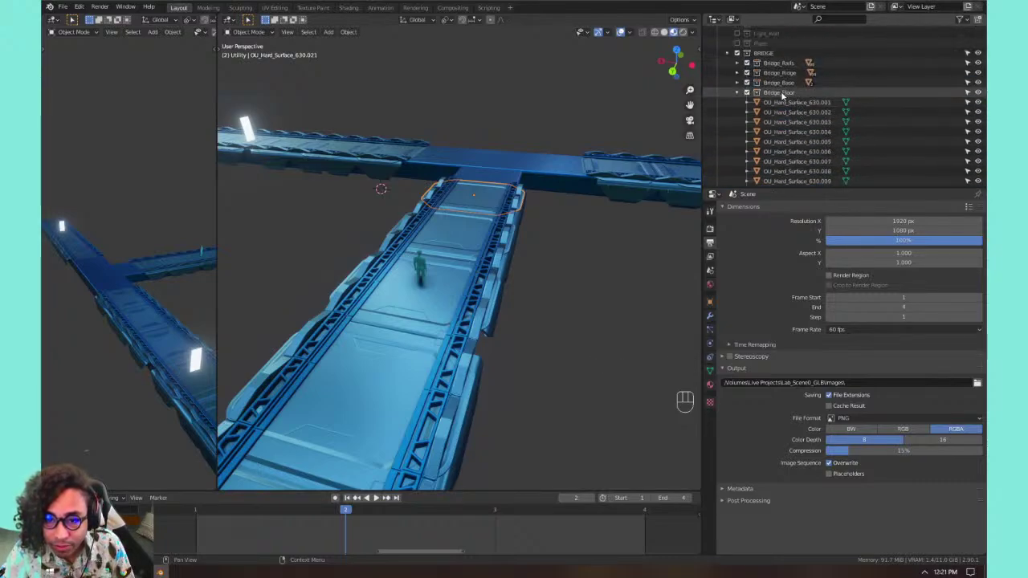
scroll(784, 95, "down", 8)
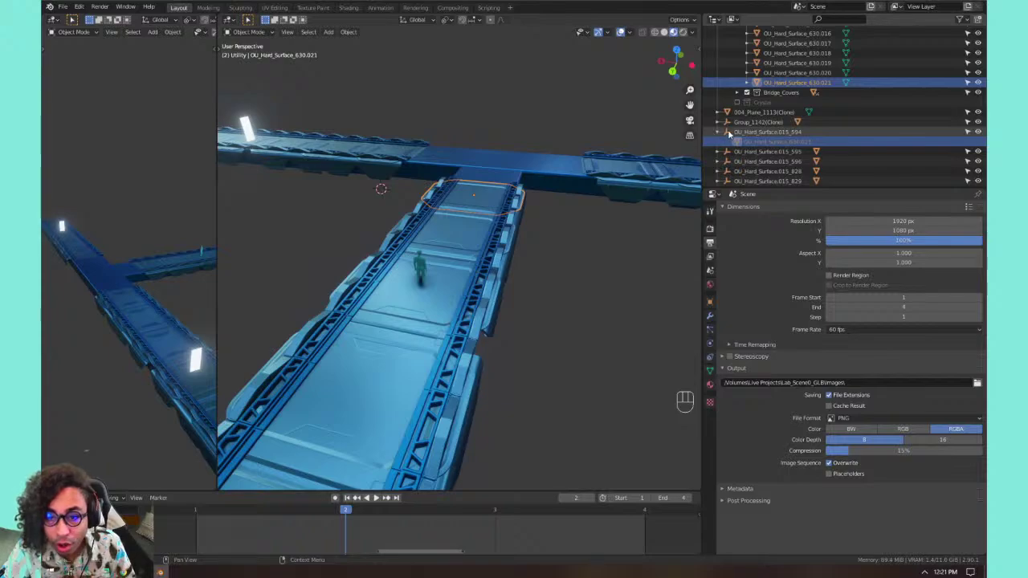
scroll(731, 131, "up", 8)
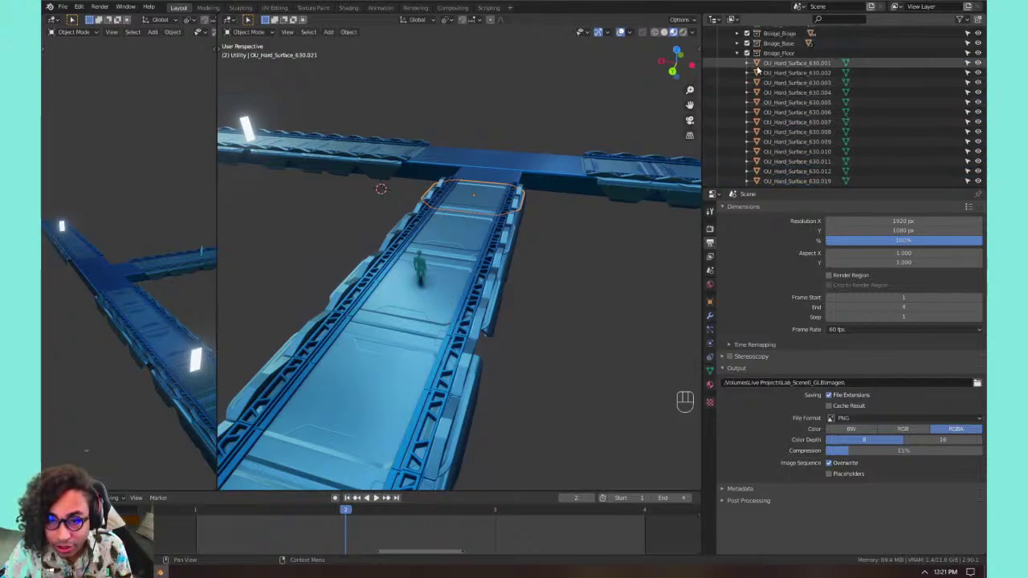
scroll(766, 112, "down", 8)
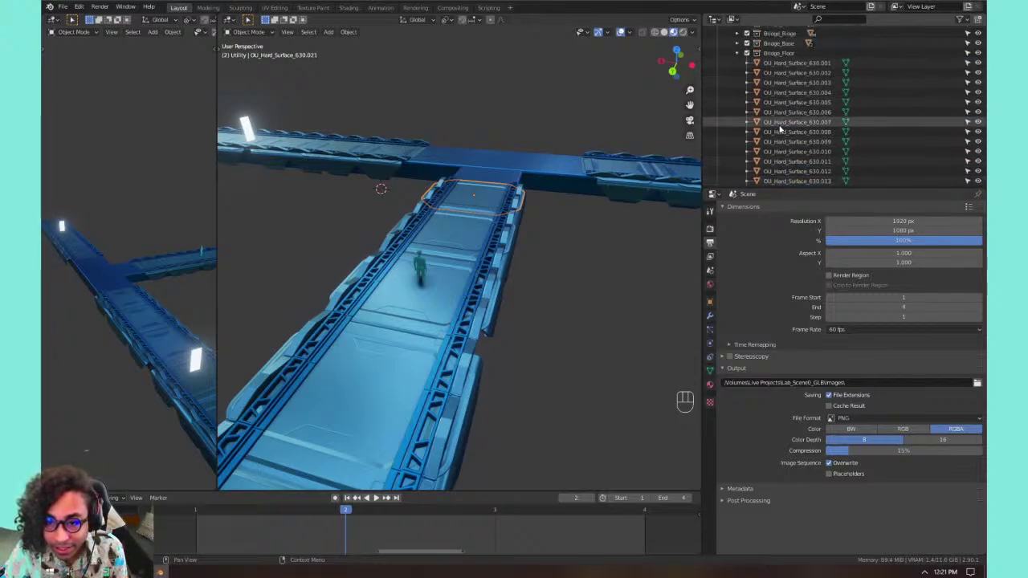
scroll(763, 136, "down", 3)
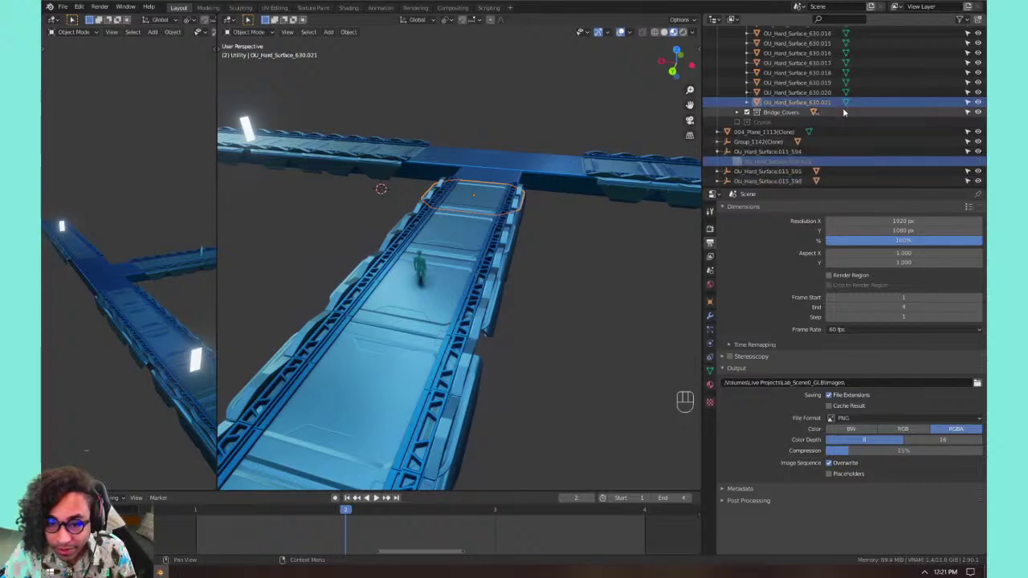
left_click(740, 153)
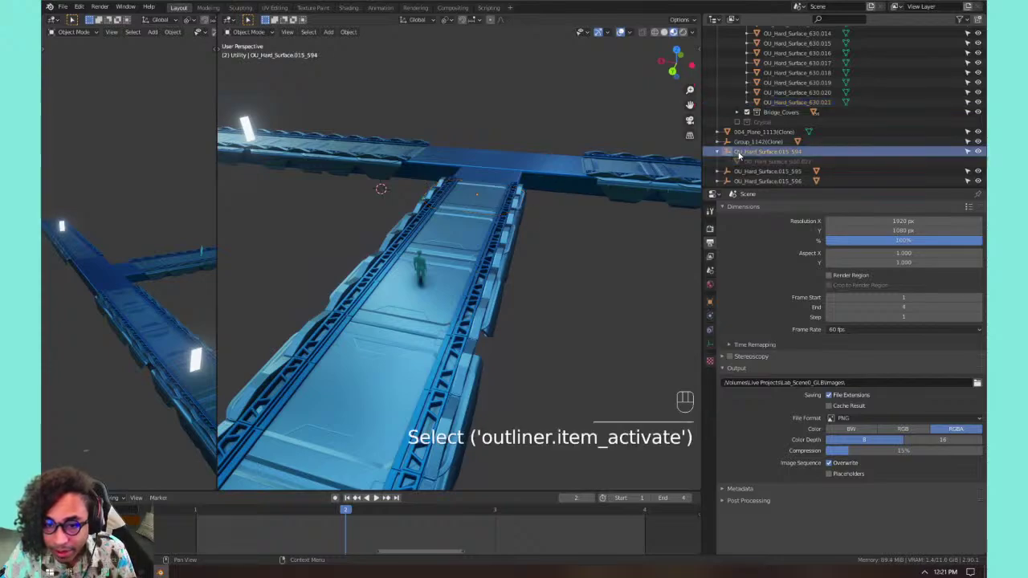
left_click(739, 162)
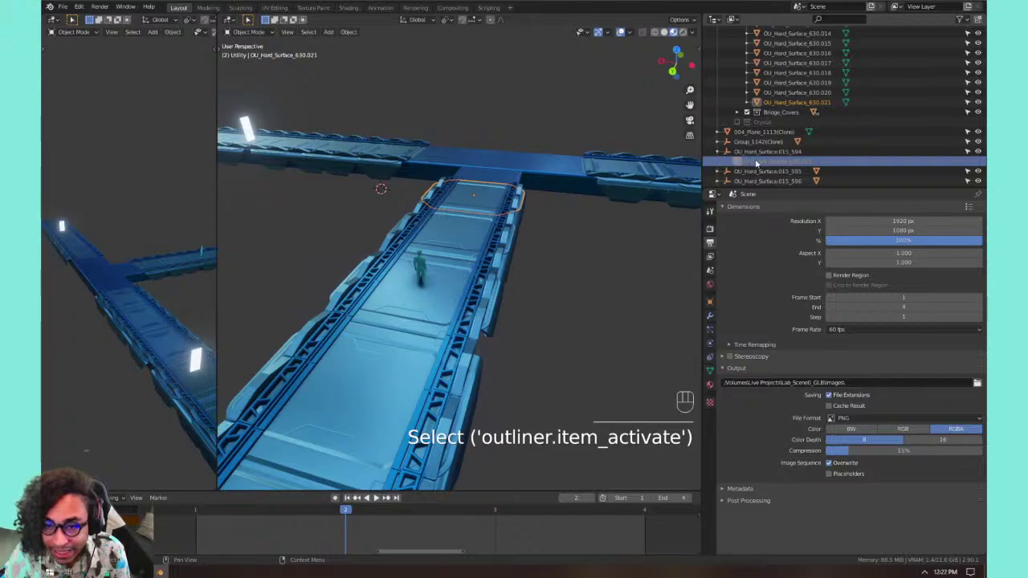
Clear the parent of floor panel OU_Hard_Surface_630.021 while keeping its transformation.
left_click(815, 104)
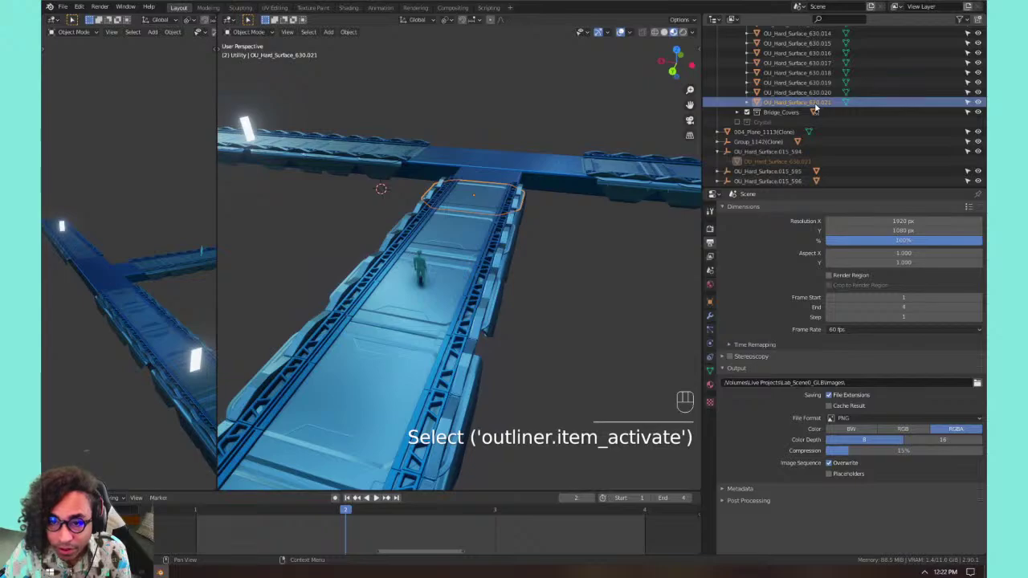
key("alt+p")
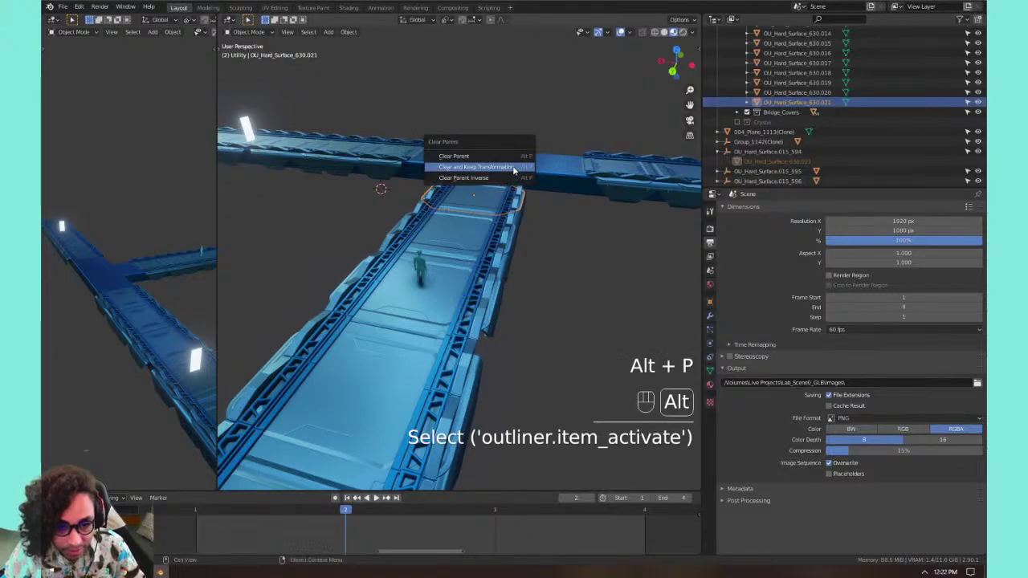
left_click(514, 167)
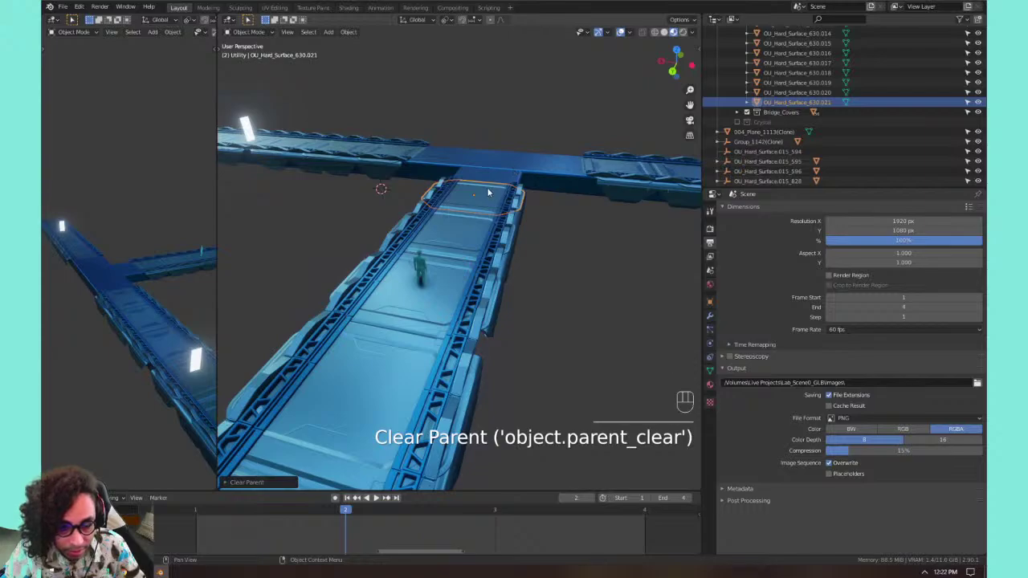
scroll(488, 193, "down", 4)
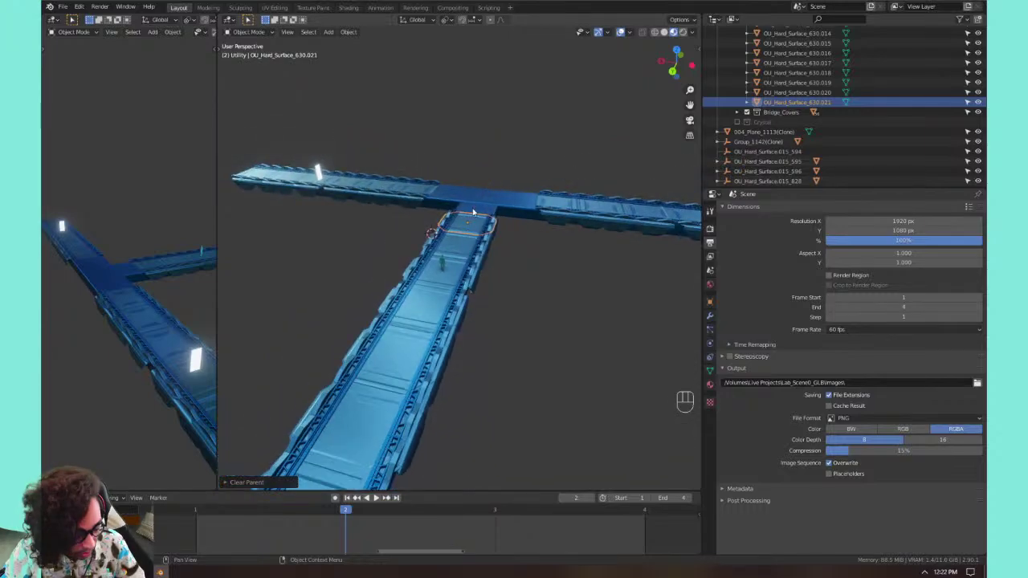
Select all bridge floor panels linked by object data, and return the selection to the single panel nearest the junction.
key("shift+l")
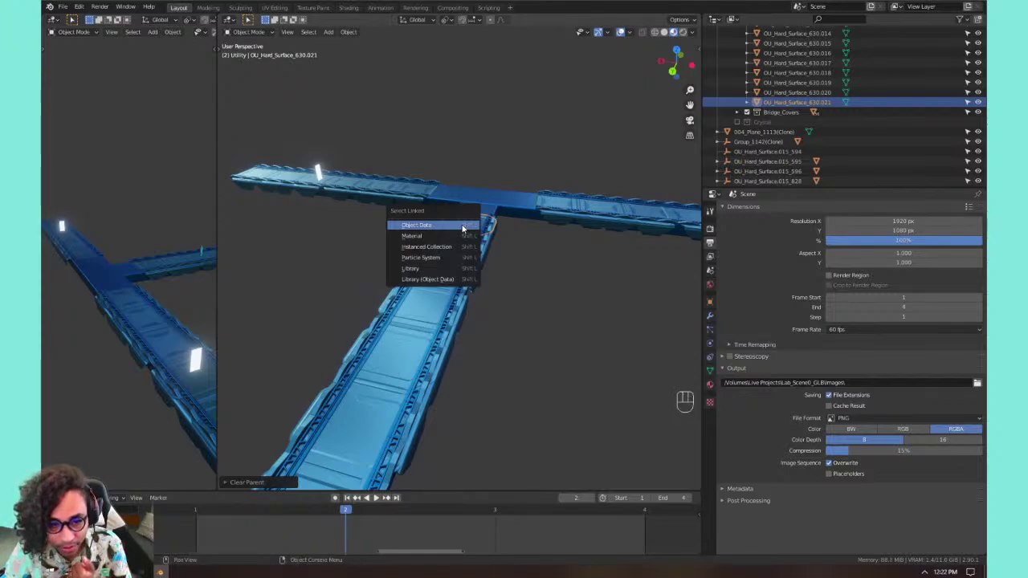
left_click(463, 226)
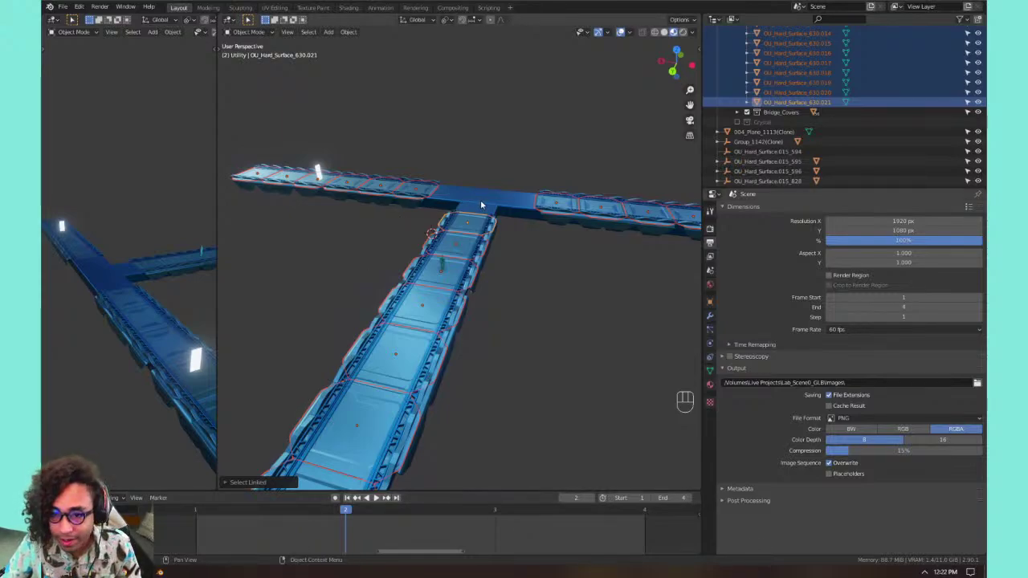
left_click(472, 227)
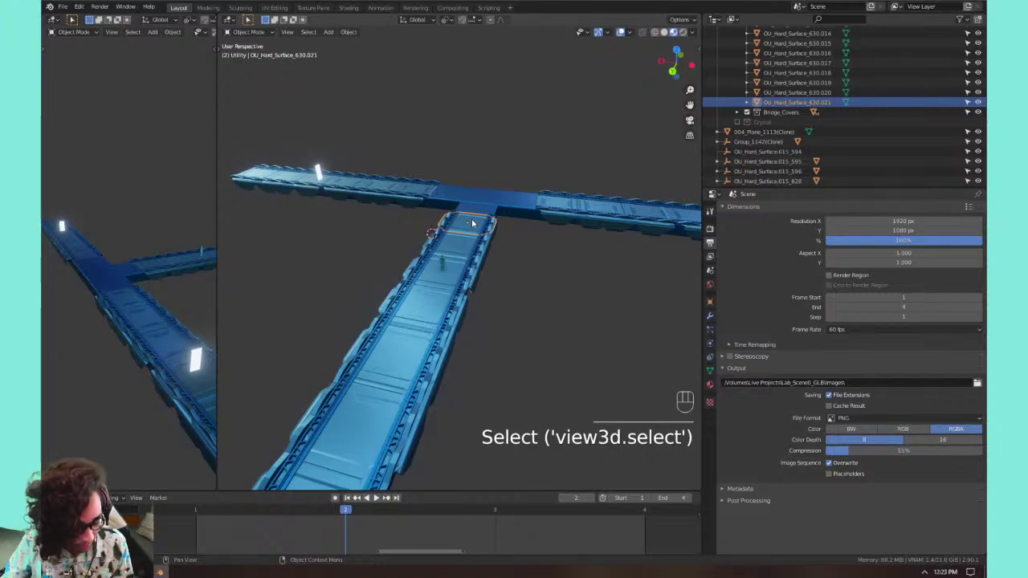
Select all bridge floor panels linked by object data and clear their parents while keeping their transformation.
key("shift+l")
left_click(473, 223)
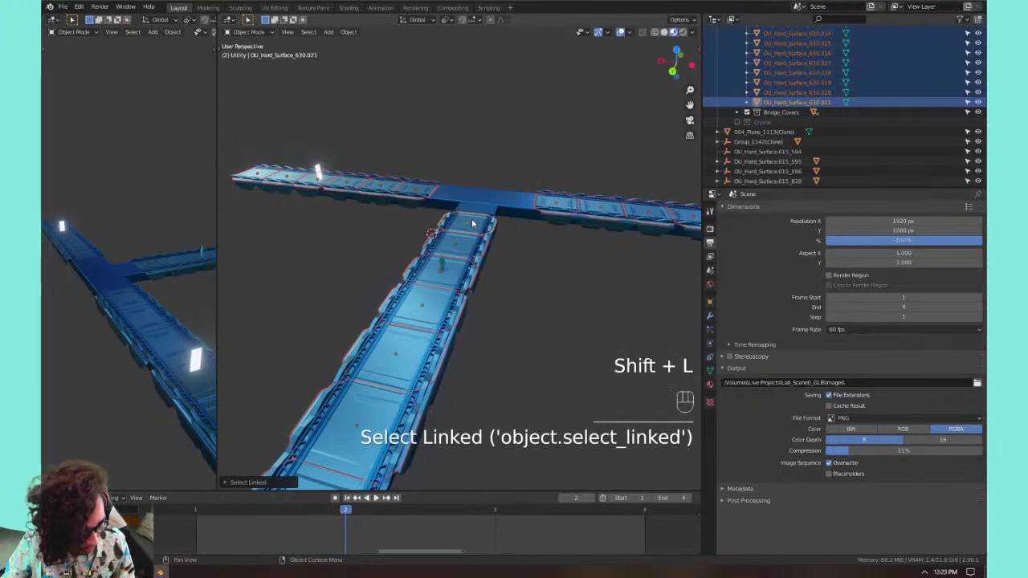
key("alt+p")
left_click(472, 223)
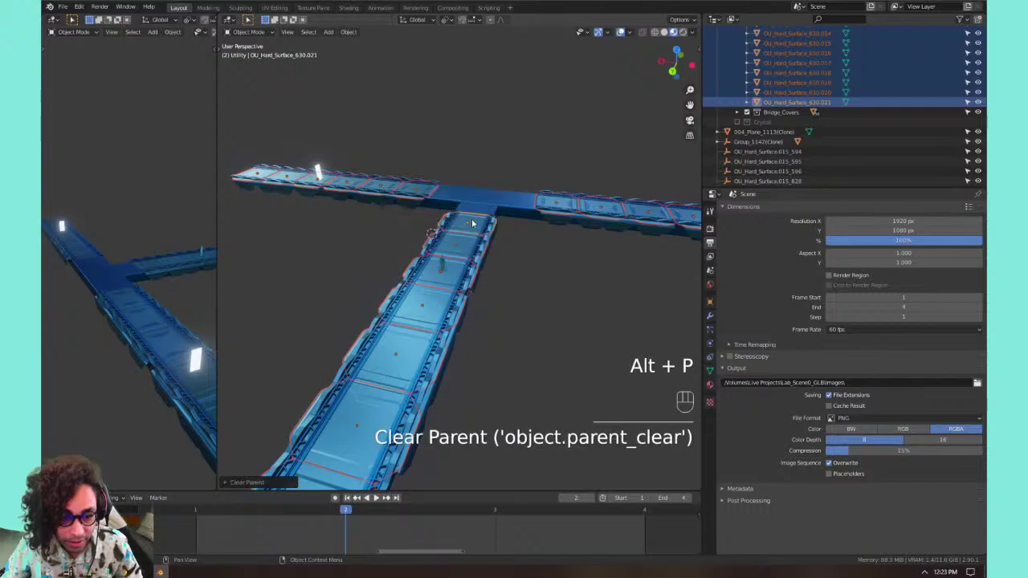
Delete the childless empties from OU_Hard_Surface.015_594 down to the entry just before Single_Objects_259.
scroll(825, 116, "down", 2)
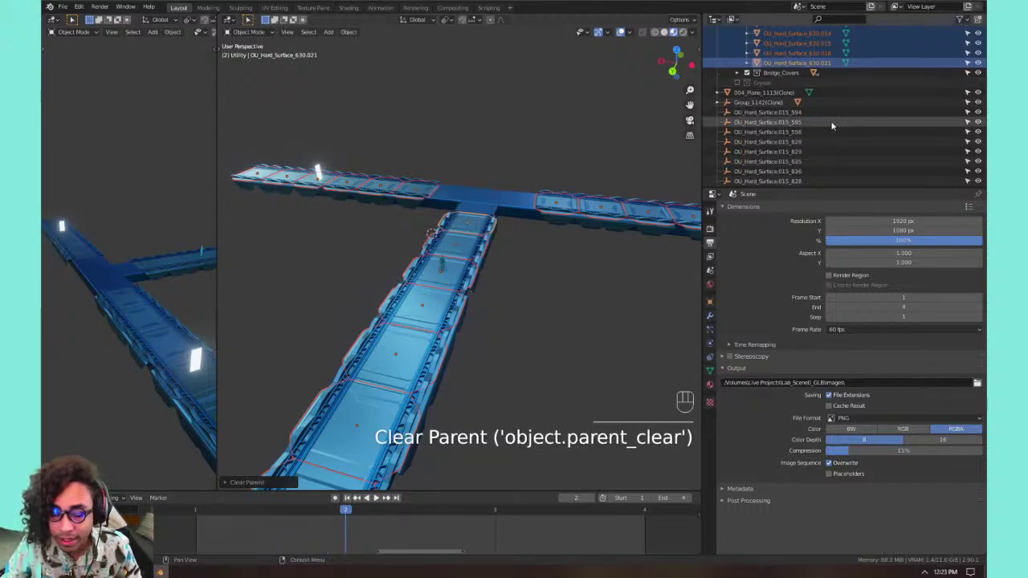
left_click(825, 115)
scroll(825, 115, "down", 8)
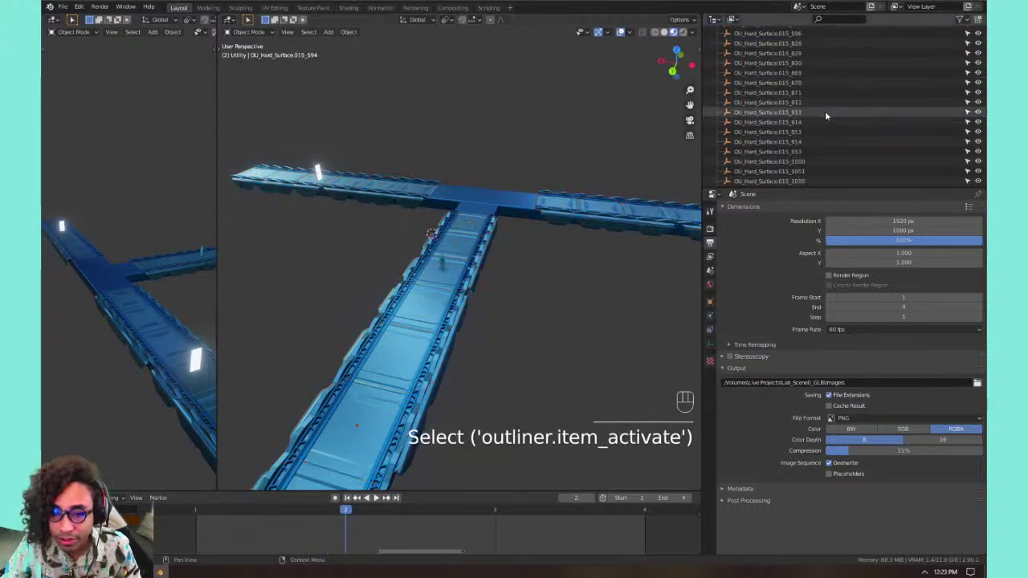
scroll(825, 111, "up", 2)
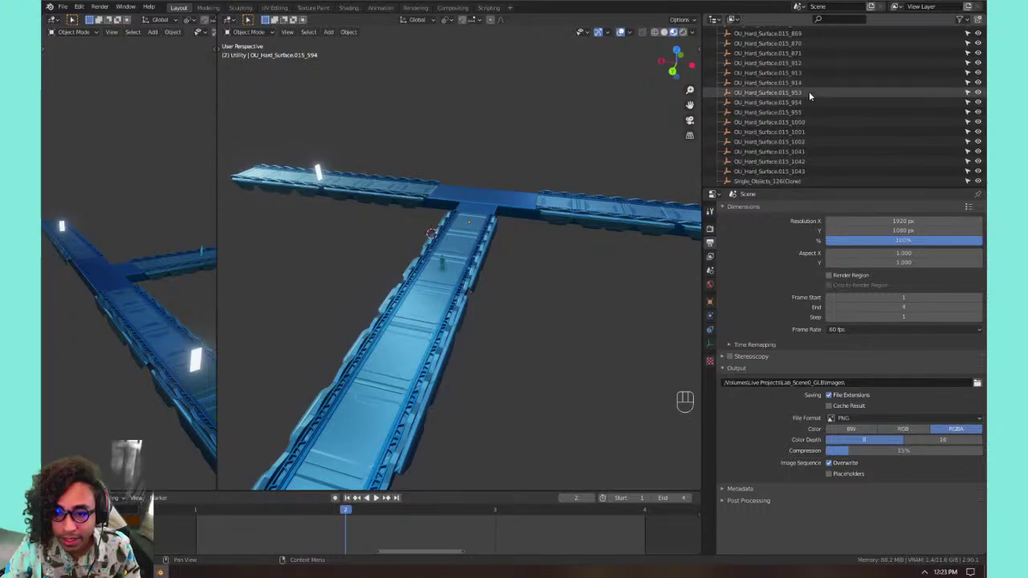
scroll(809, 94, "down", 3)
left_click(779, 141, "shift")
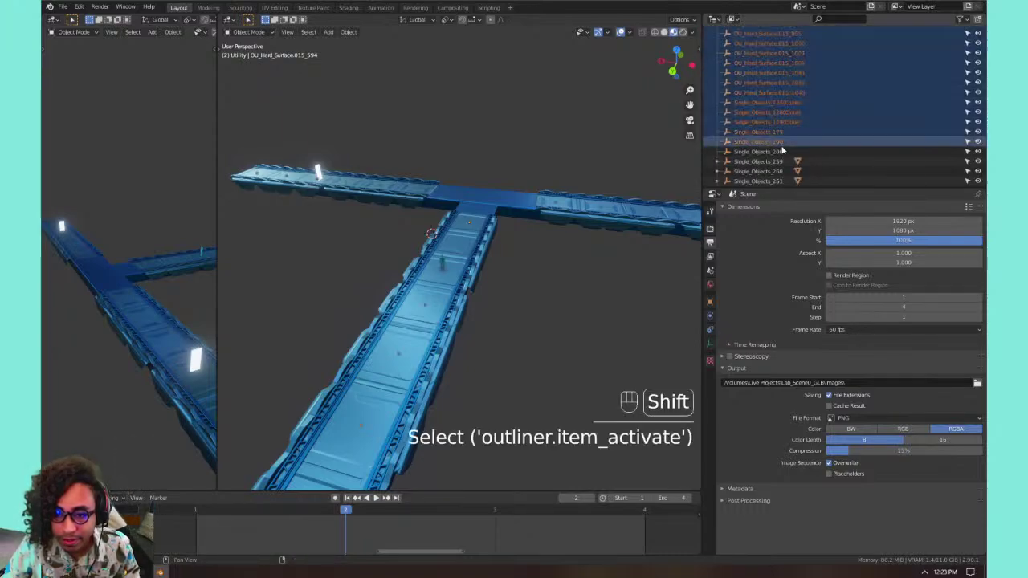
right_click(779, 141)
left_click(771, 117)
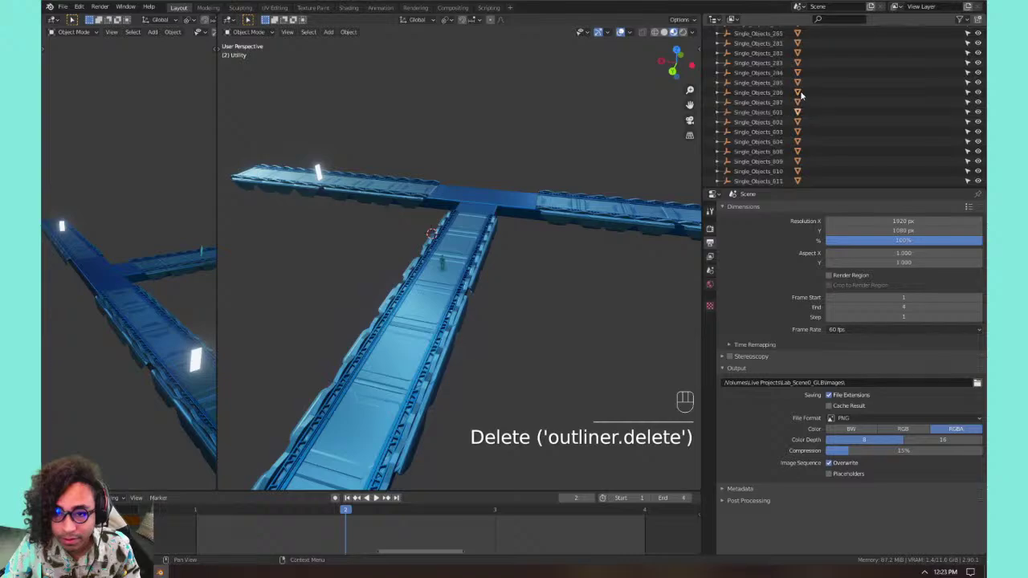
Select the bridge edge pieces sharing object data with Single_Objects_110_Untitled.093 and clear their parents while keeping their transformation.
scroll(801, 95, "up", 4)
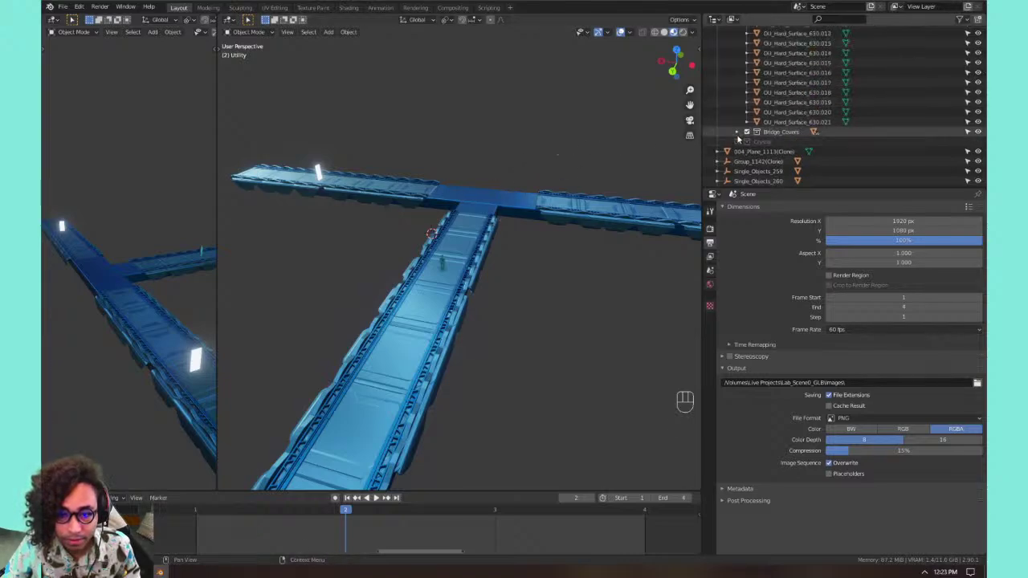
left_click(492, 222)
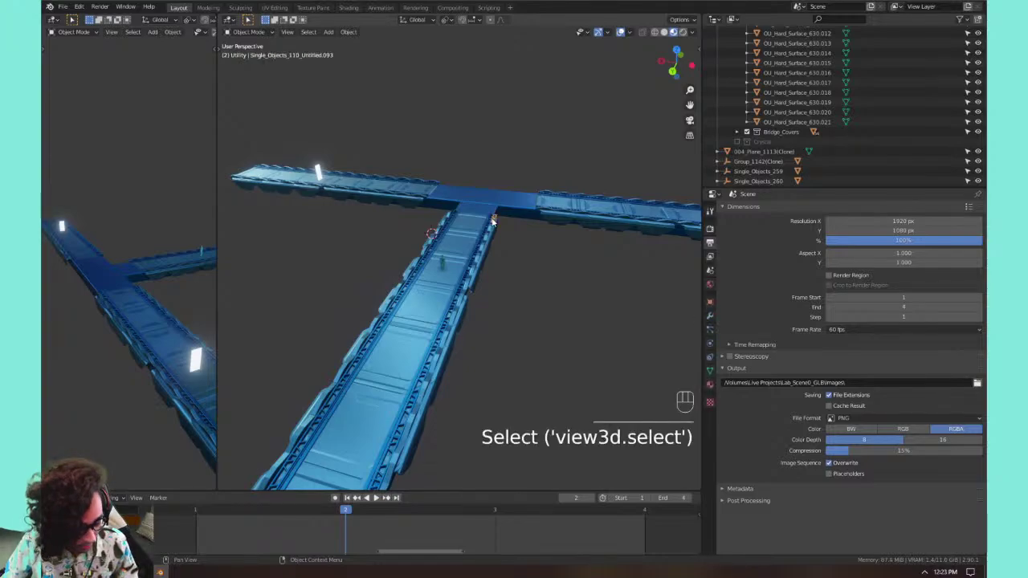
key("shift+semicolon")
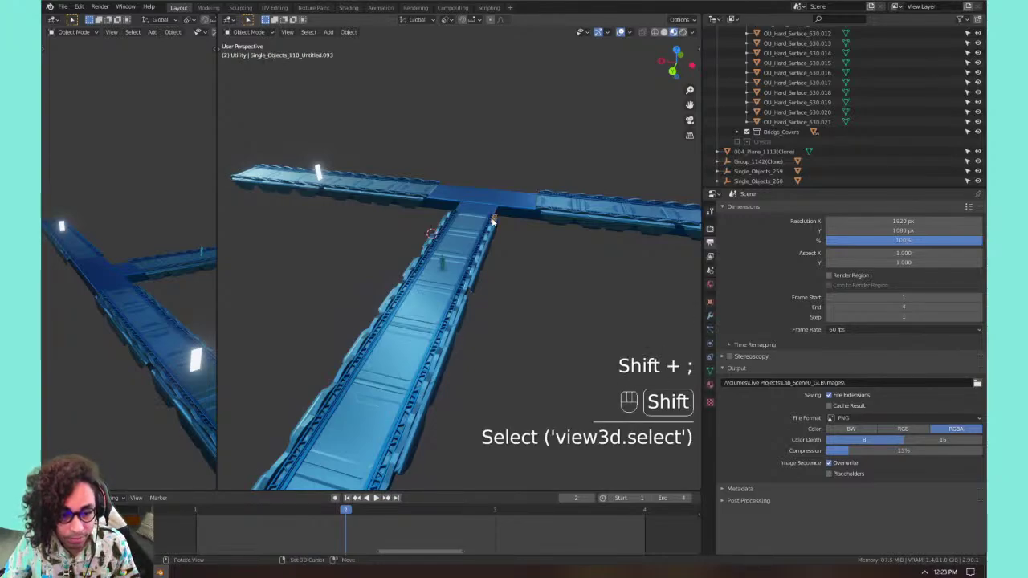
key("shift+l")
left_click(554, 205)
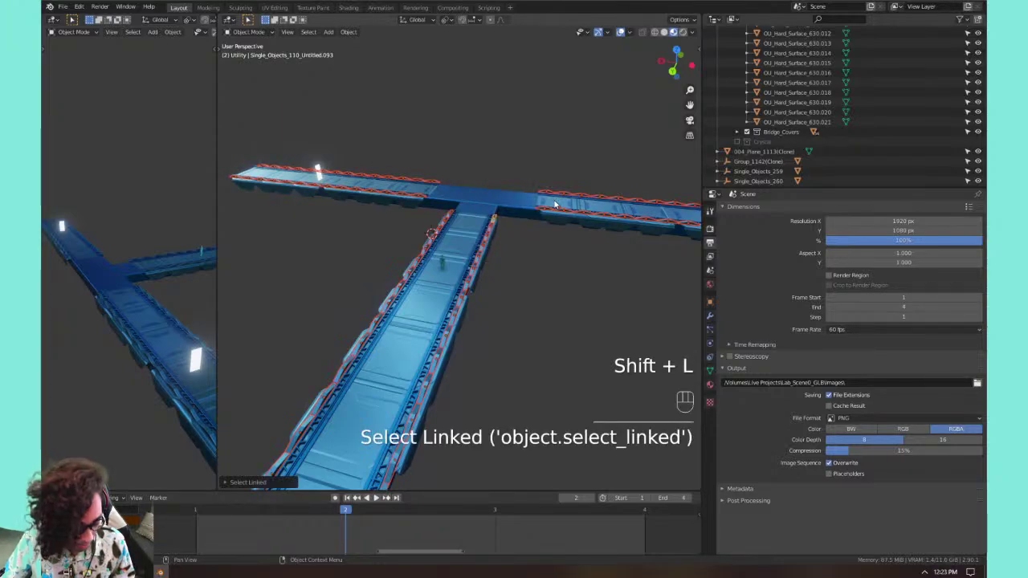
key("alt+p")
left_click(555, 205)
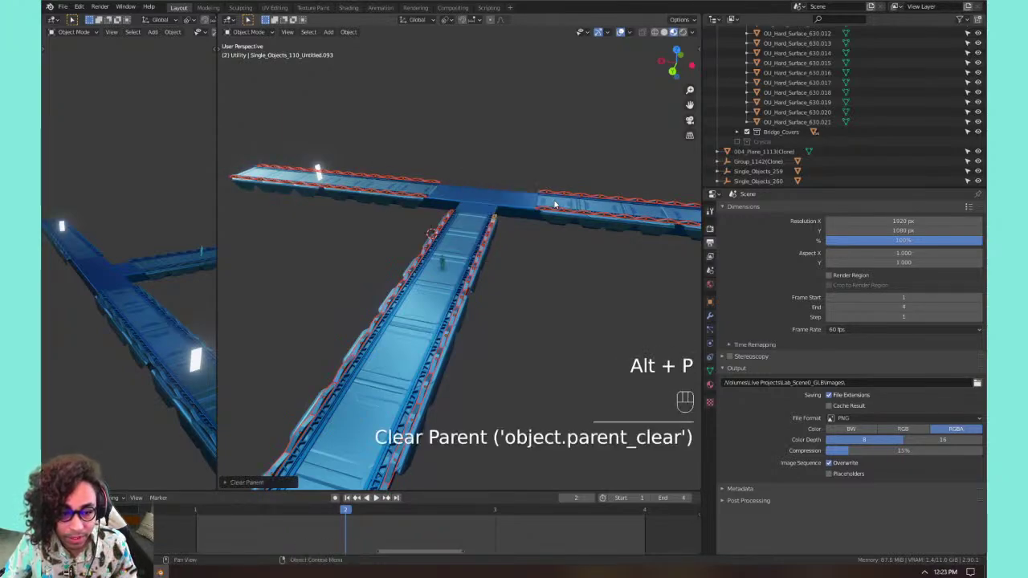
Delete the childless Unique_Objects empties from Unique_Objects_714 through Unique_Objects_1111.
scroll(788, 110, "down", 5)
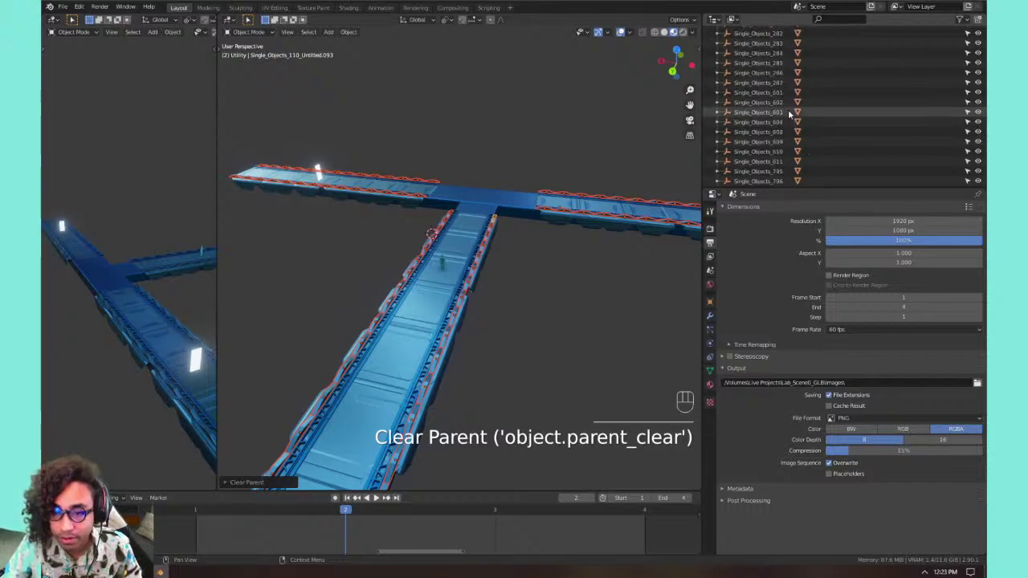
scroll(788, 109, "down", 5)
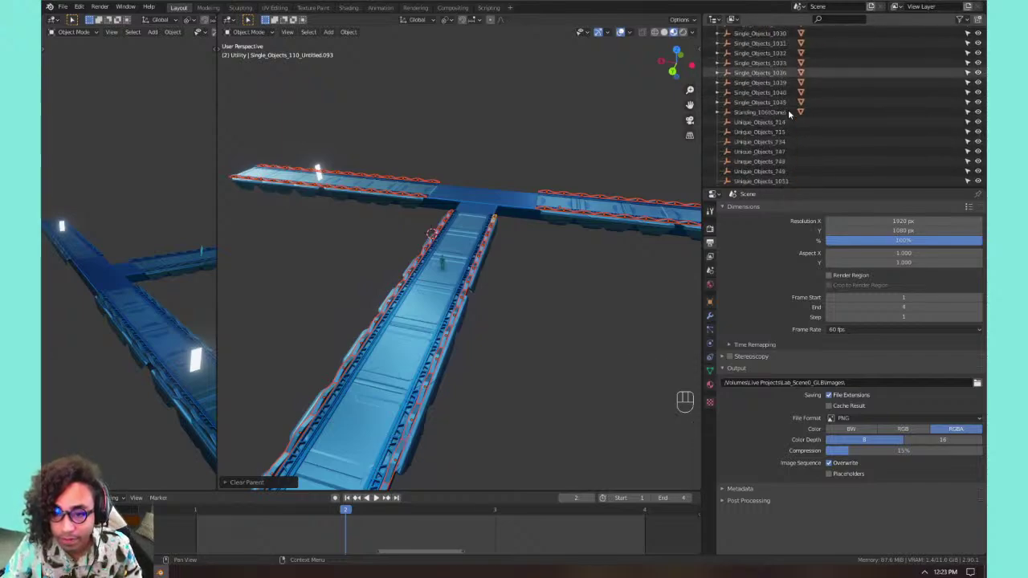
scroll(788, 109, "down", 1)
left_click(788, 111)
scroll(788, 109, "down", 6)
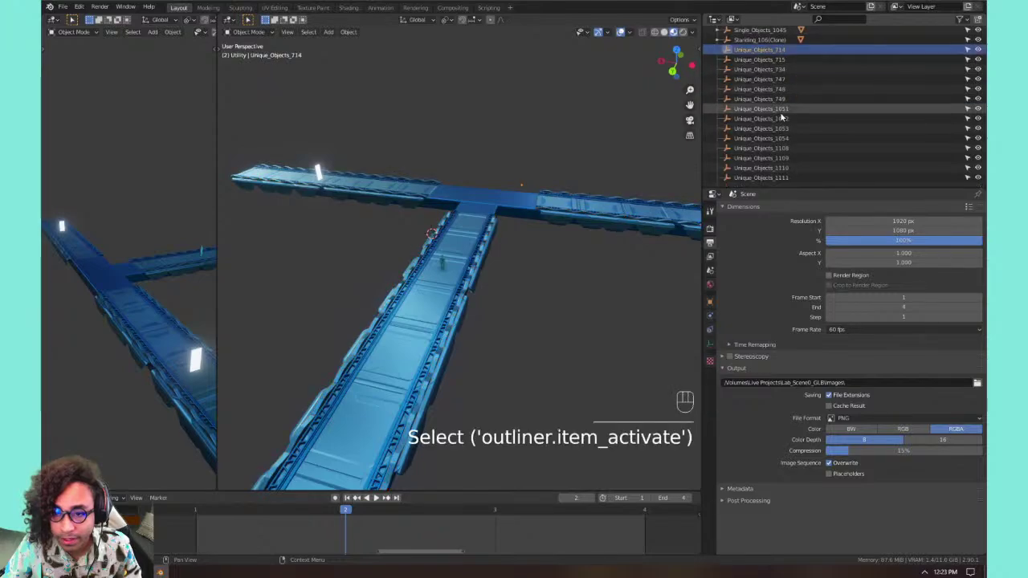
left_click(772, 177, "shift")
right_click(759, 100)
left_click(759, 99)
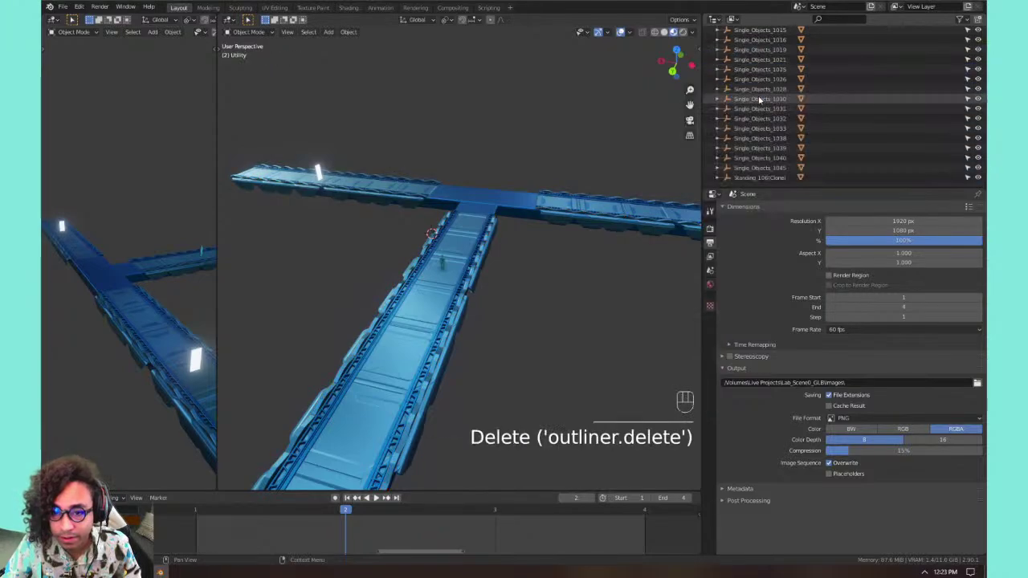
Select the bridge pieces sharing object data with Single_Objects_107_Untitled.086 and clear their parents while keeping their transformation.
scroll(759, 99, "up", 5)
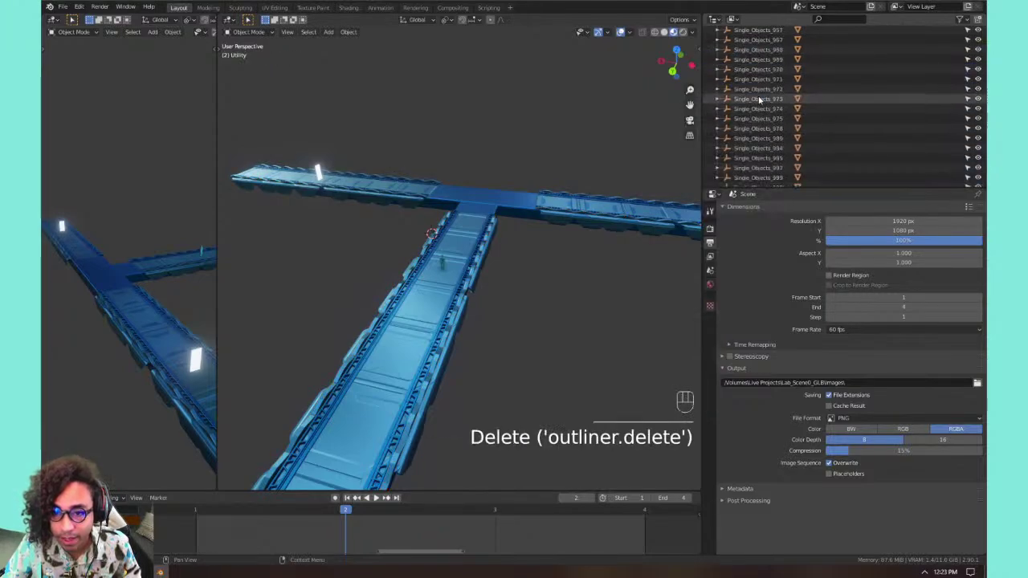
left_click(447, 224)
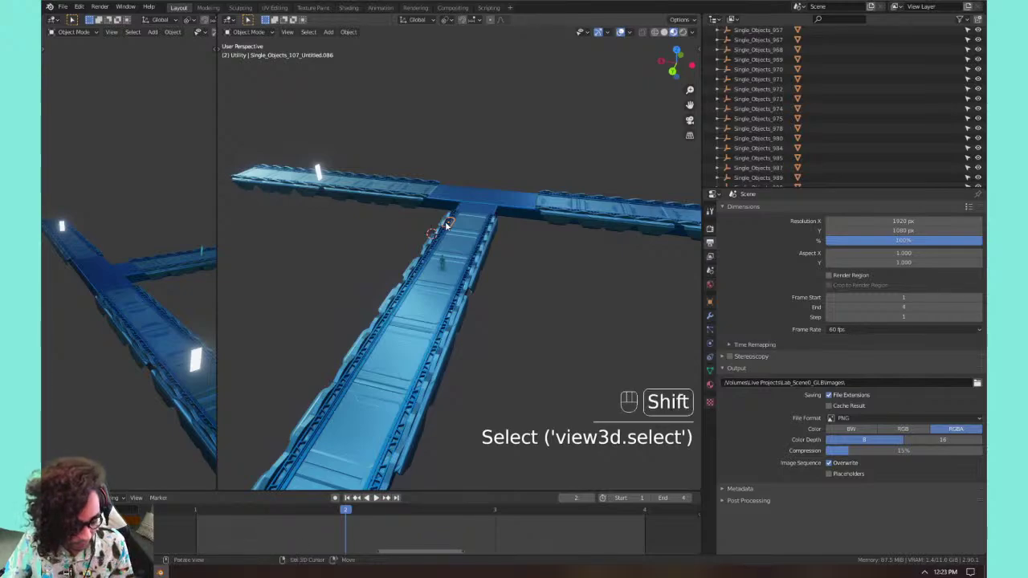
key("shift+l")
left_click(447, 224)
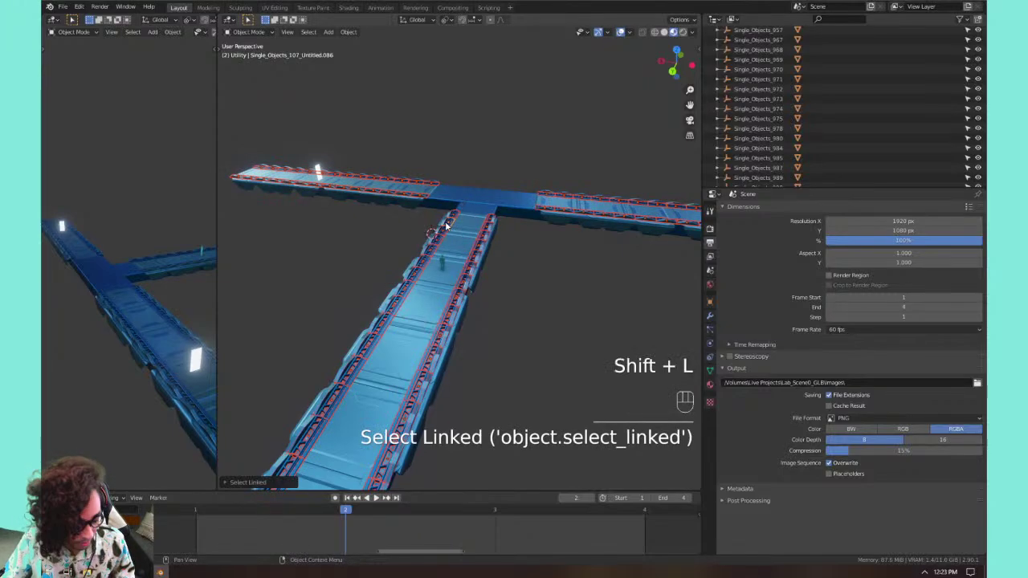
key("alt+p")
left_click(447, 224)
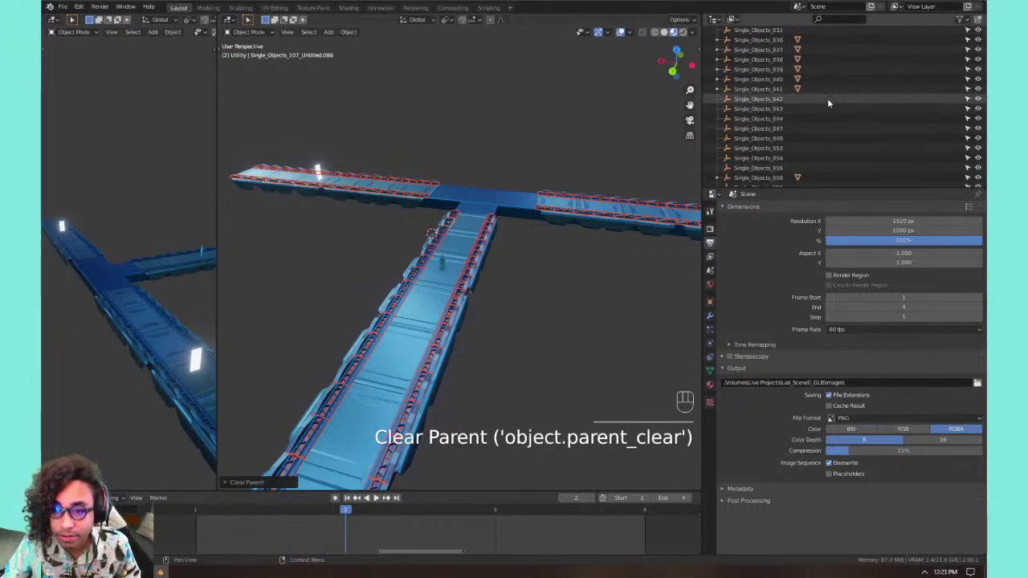
Delete the childless empties from Single_Objects_259 through Single_Objects_287.
scroll(829, 102, "up", 10)
scroll(829, 102, "down", 5)
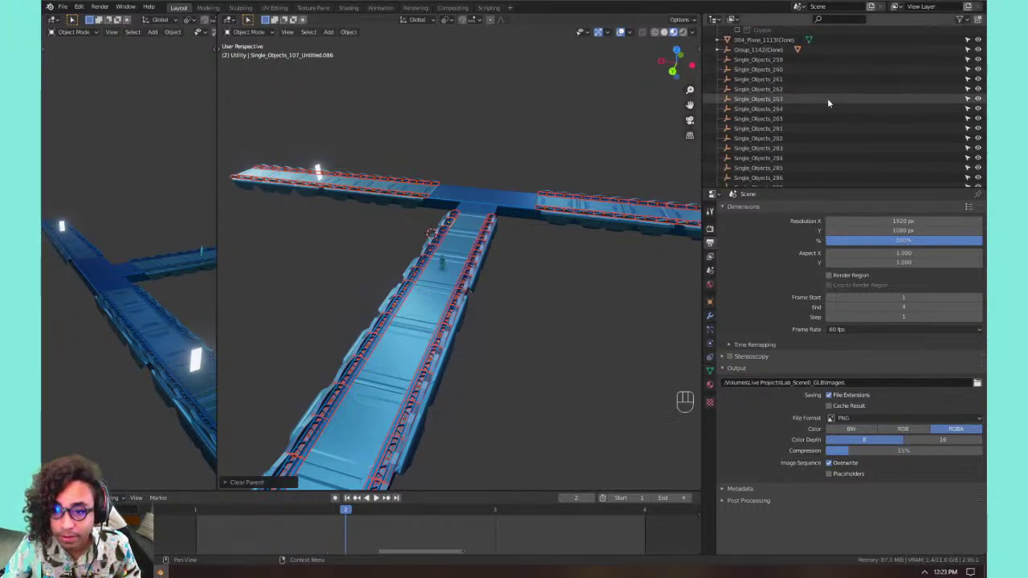
left_click(774, 62)
scroll(779, 76, "down", 4)
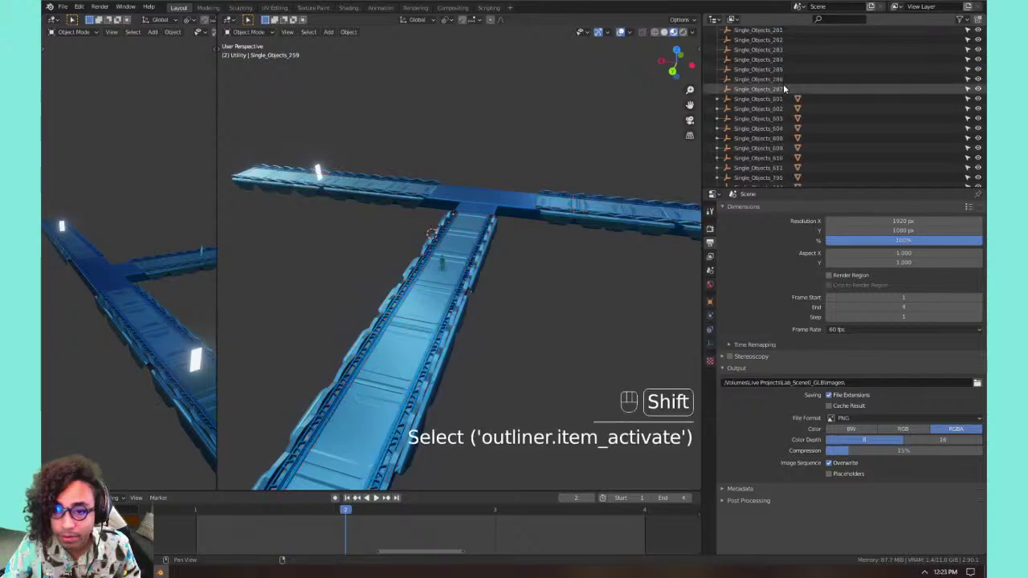
left_click(783, 89, "shift")
scroll(783, 83, "up", 10)
right_click(776, 110)
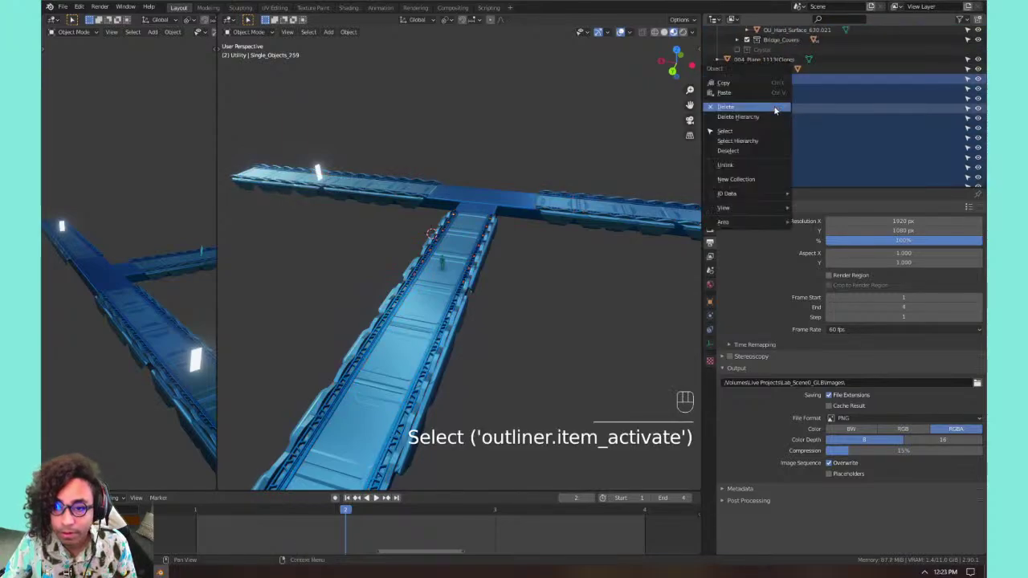
left_click(775, 110)
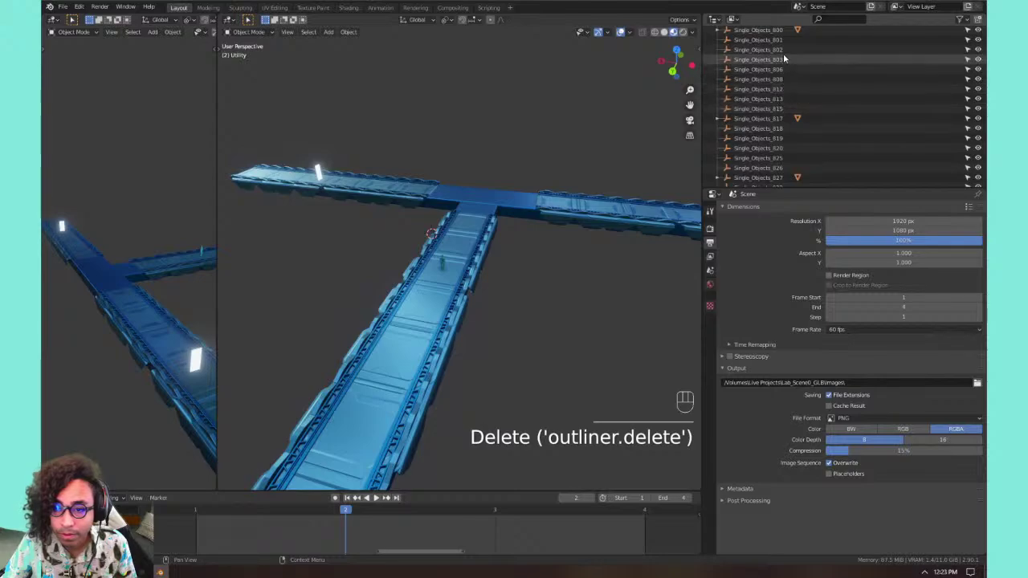
Re-enable the Pillars, Light_Pool, Light_Wall, Pipes and BOX collections inside Lab Main.
left_click(780, 40, "shift")
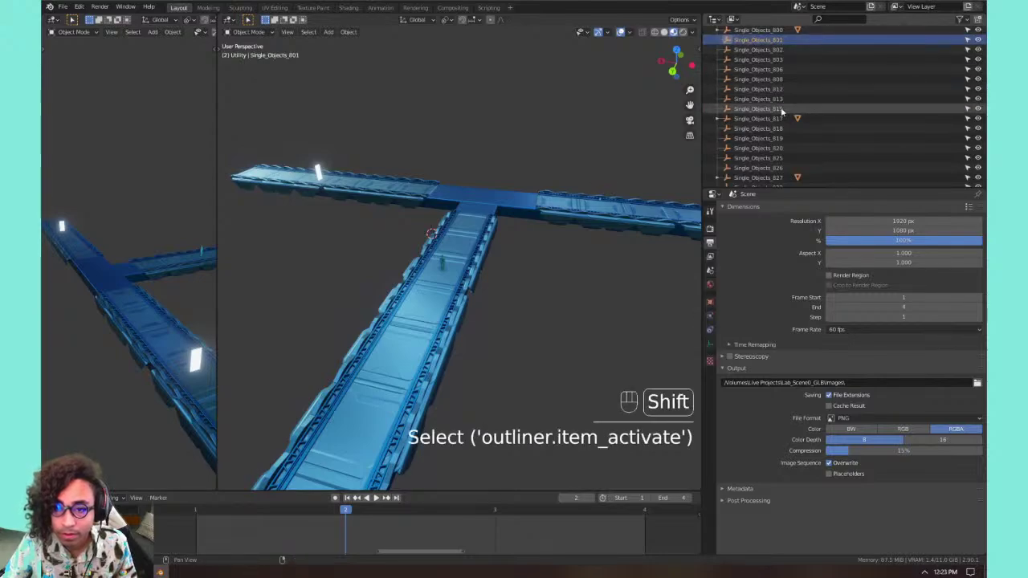
scroll(771, 90, "up", 6)
scroll(771, 90, "up", 10)
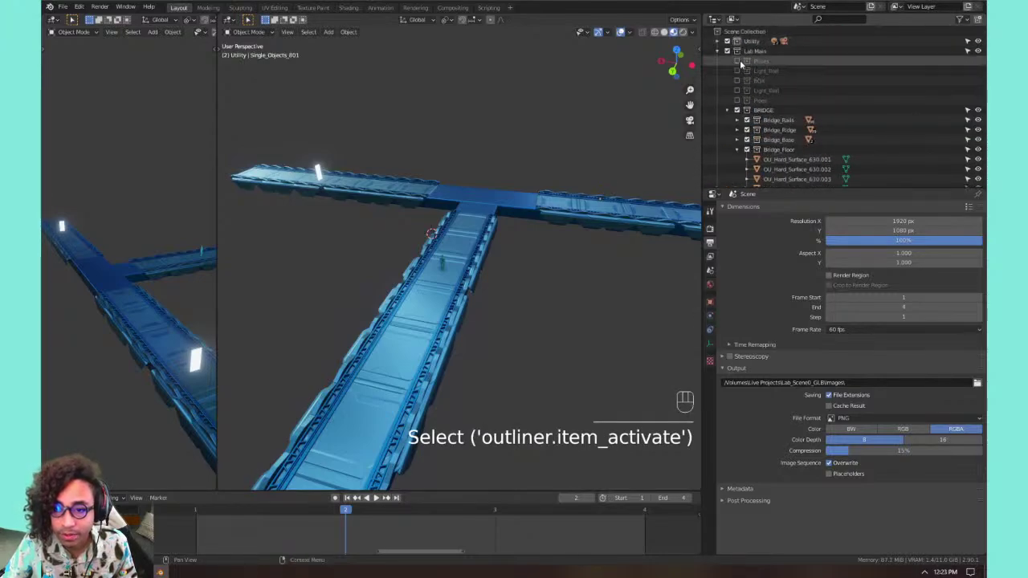
left_click(738, 61)
left_click(738, 71)
left_click(738, 91)
left_click(737, 100)
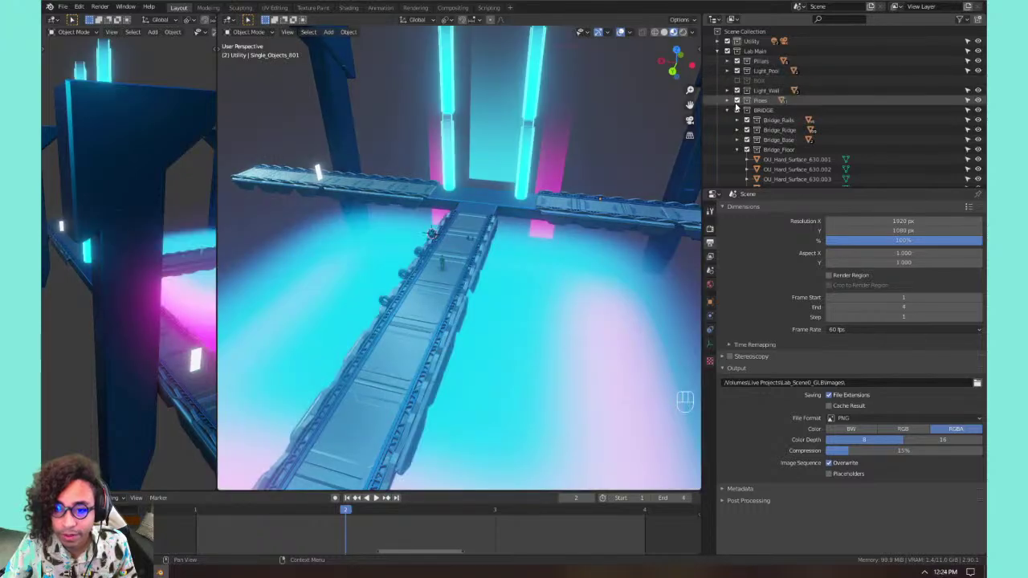
left_click(736, 80)
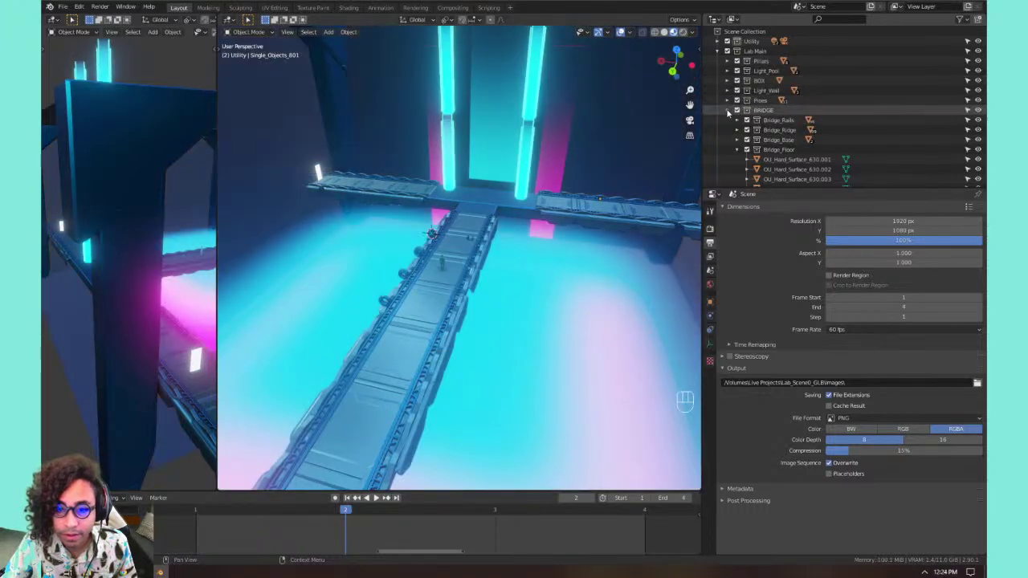
Collapse the BRIDGE collection and enable the Crystal collection, toggling its visibility to check which objects it holds.
left_click(728, 110)
left_click(738, 120)
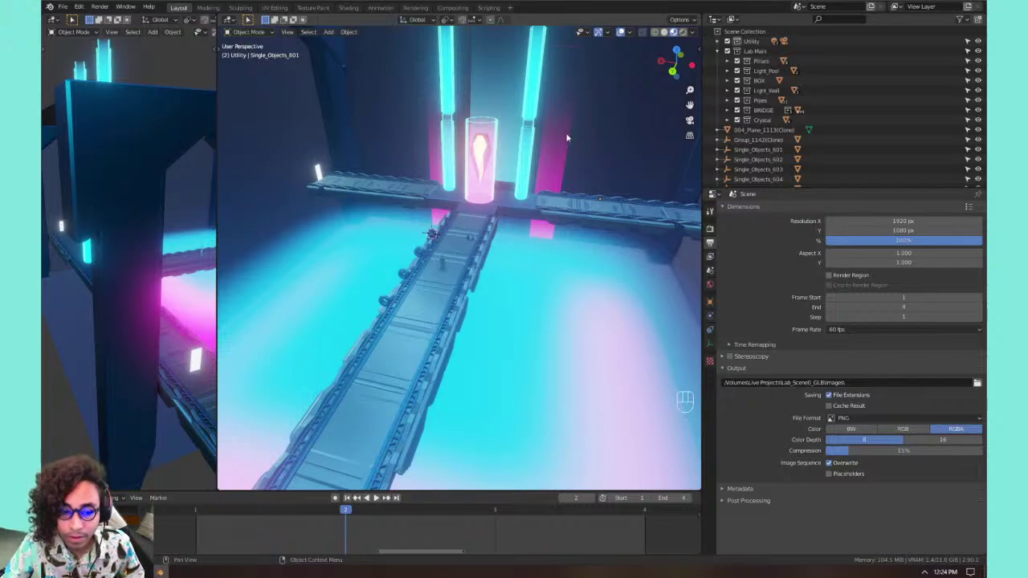
scroll(567, 138, "down", 6)
scroll(567, 138, "up", 6)
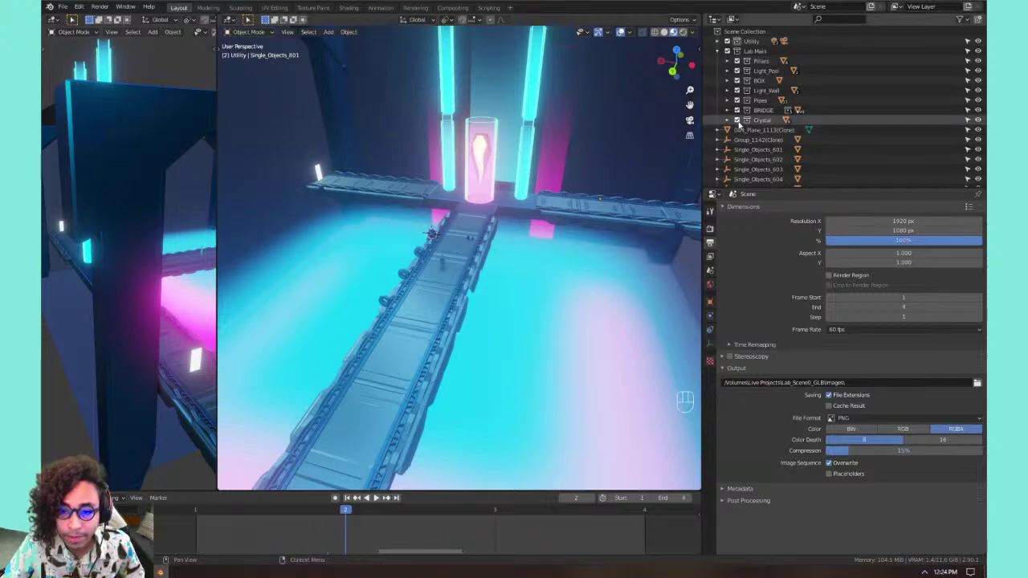
left_click(738, 120)
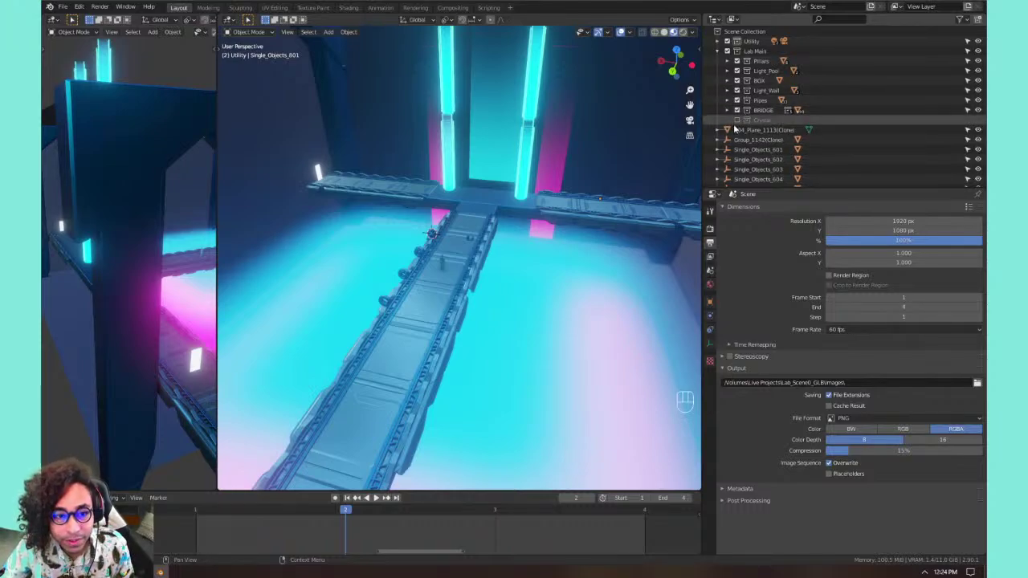
left_click(737, 120)
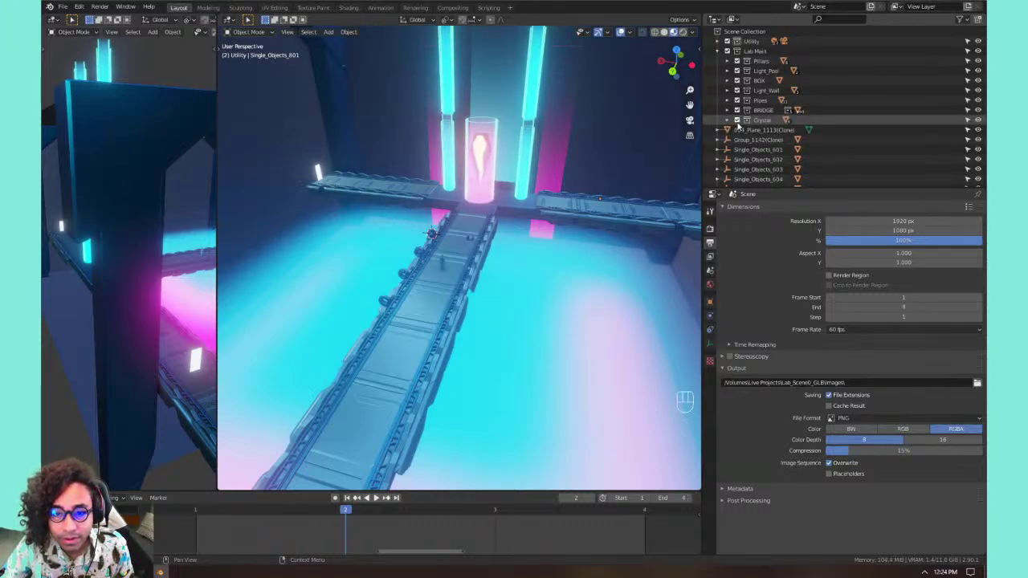
Expand the Pipes collection to examine the objects listed inside it, and collapse it again.
left_click(728, 101)
scroll(741, 111, "down", 5)
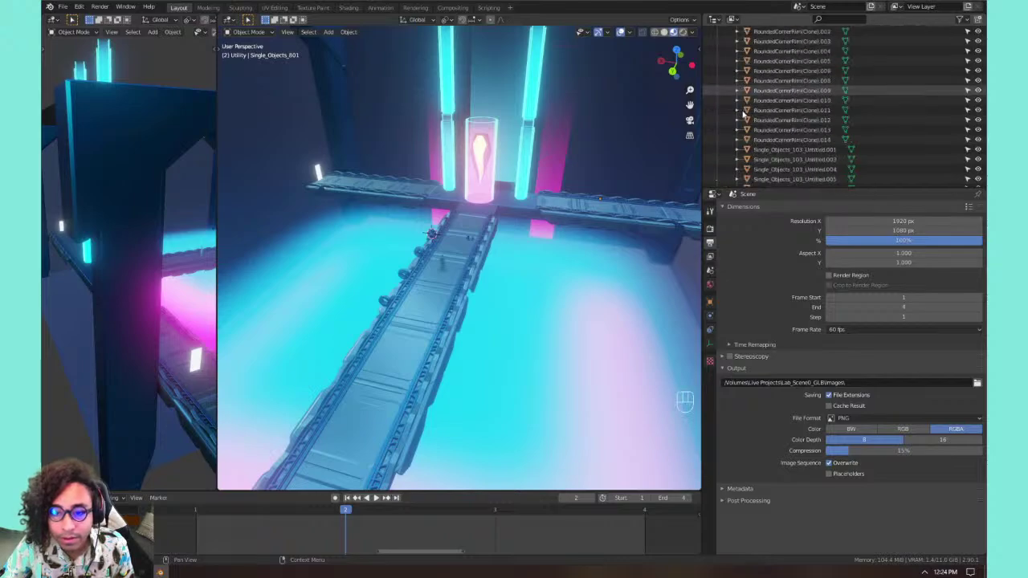
scroll(743, 115, "down", 2)
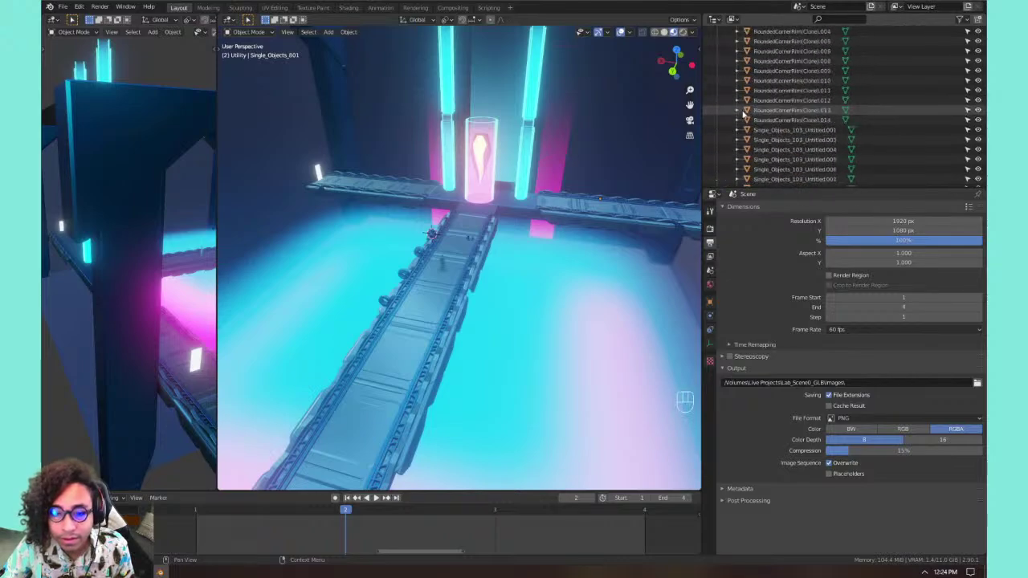
scroll(744, 113, "up", 7)
left_click(728, 100)
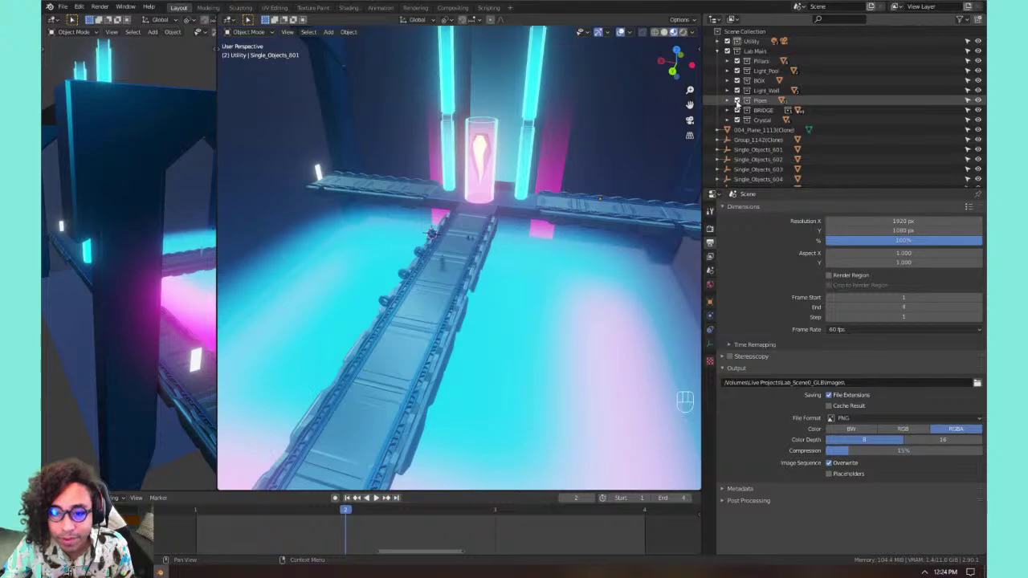
Disable the Pipes and Crystal collections inside Lab Main so only the bridge and room remain displayed.
left_click(738, 100)
left_click(737, 119)
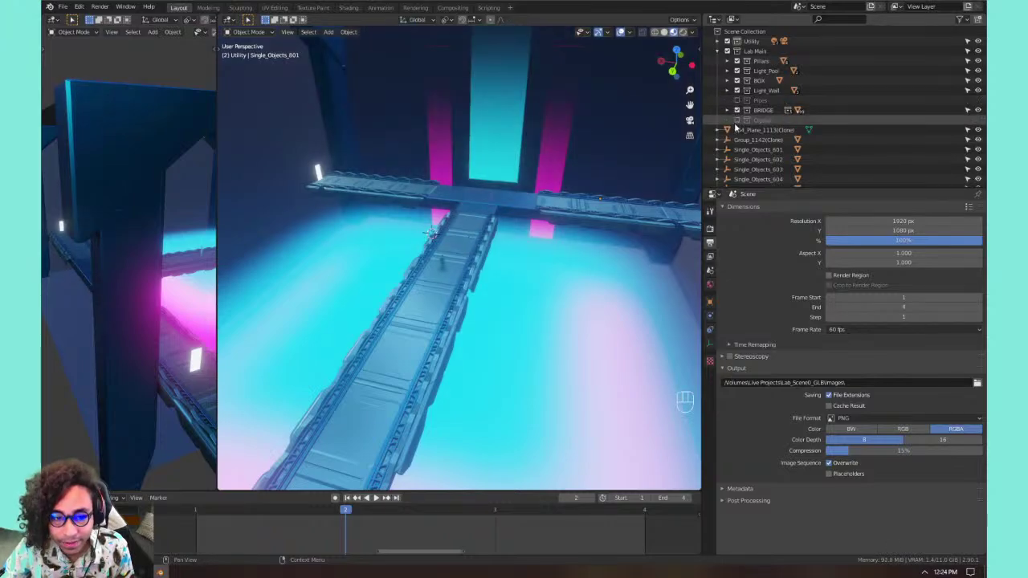
left_click(737, 120)
left_click(736, 121)
left_click(736, 121)
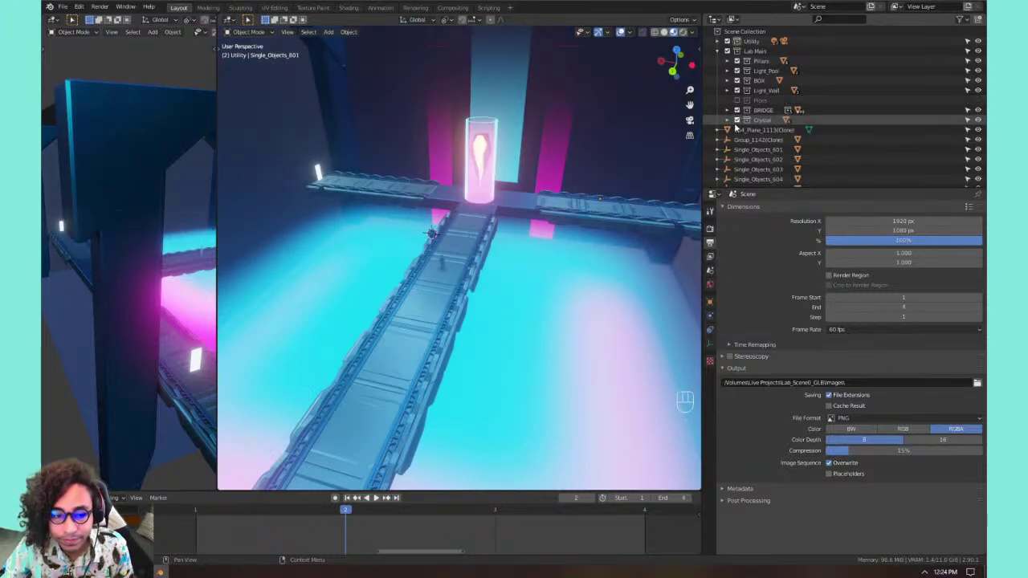
left_click(737, 121)
scroll(484, 128, "down", 5)
scroll(483, 173, "up", 5)
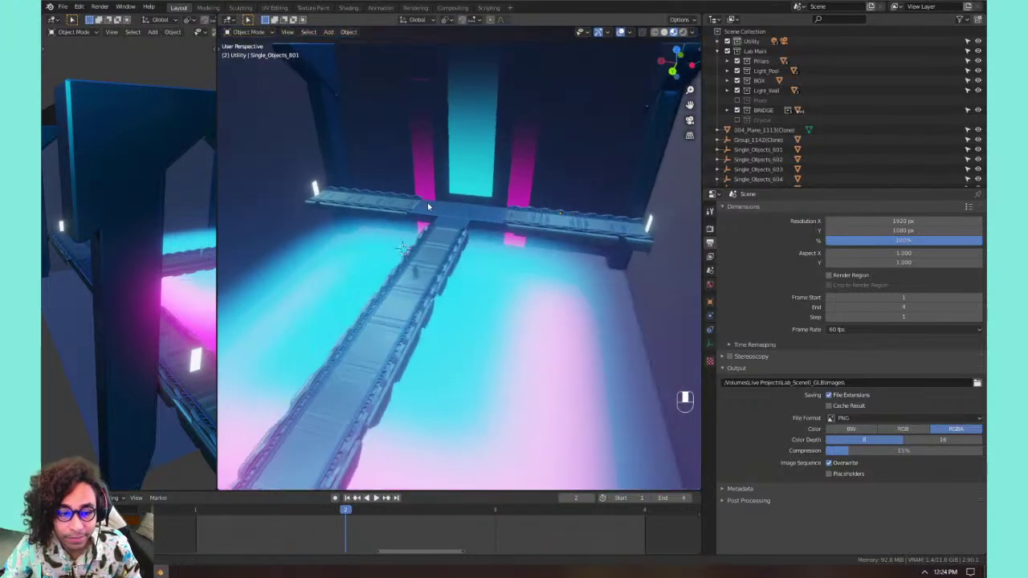
middle_click_drag(426, 207, 487, 178)
Delete the childless empties from Single_Objects_801 through Single_Objects_815.
scroll(801, 143, "down", 6)
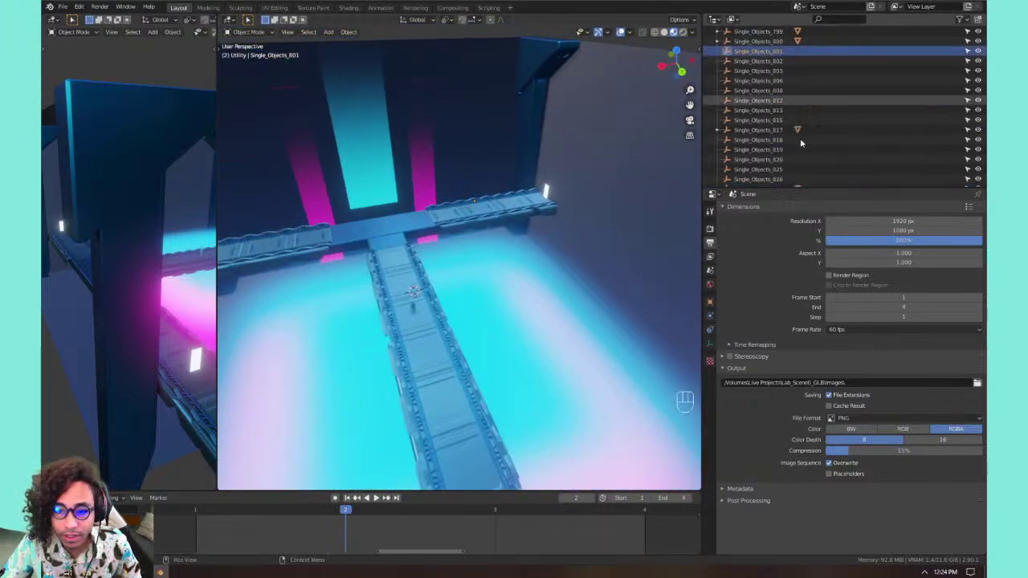
scroll(801, 143, "up", 4)
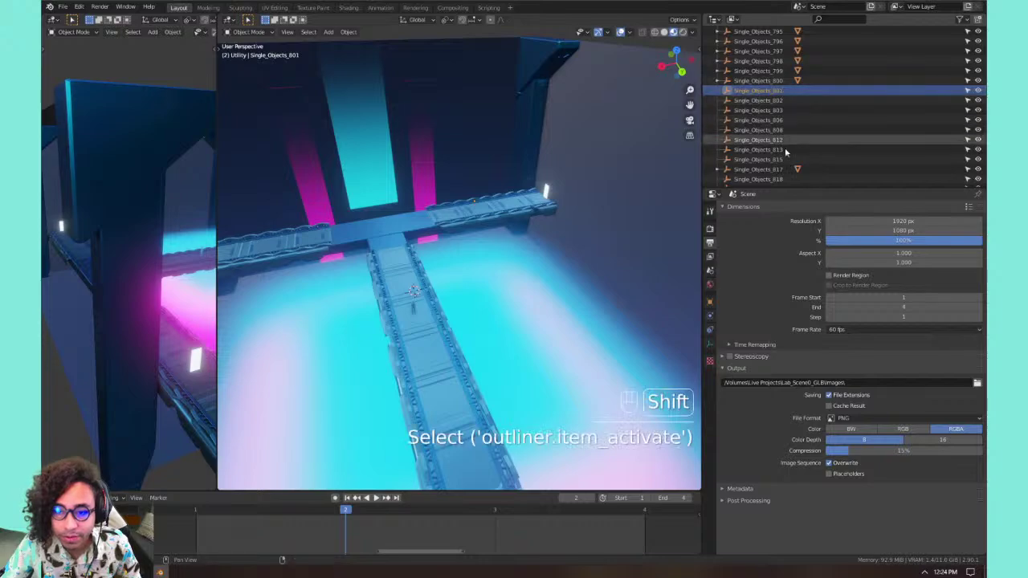
left_click(781, 159, "shift")
right_click(769, 112)
left_click(769, 112)
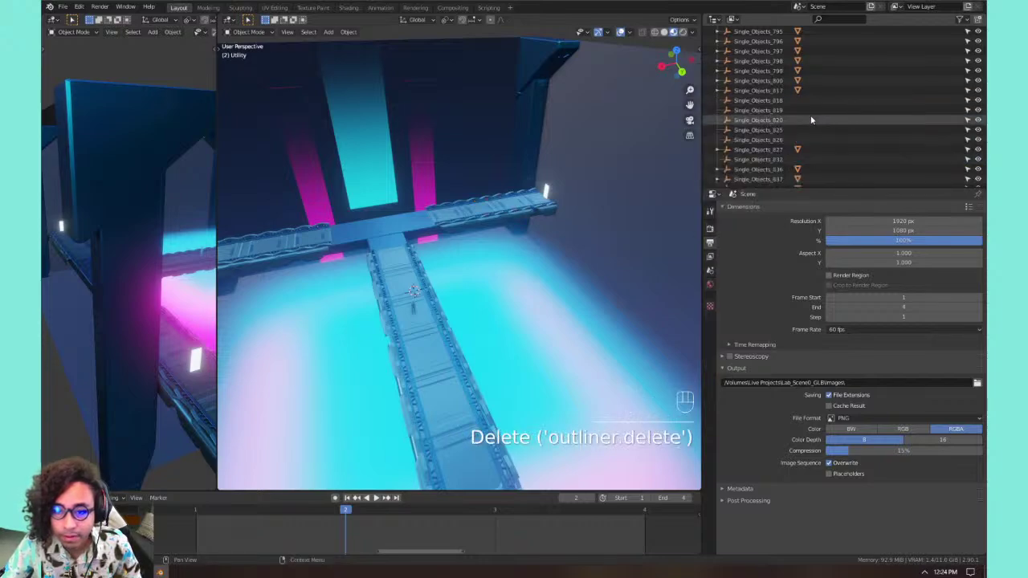
Delete the childless empties from Single_Objects_818 through Single_Objects_826, plus Single_Objects_832.
left_click(767, 100)
left_click(779, 142, "shift")
right_click(773, 113)
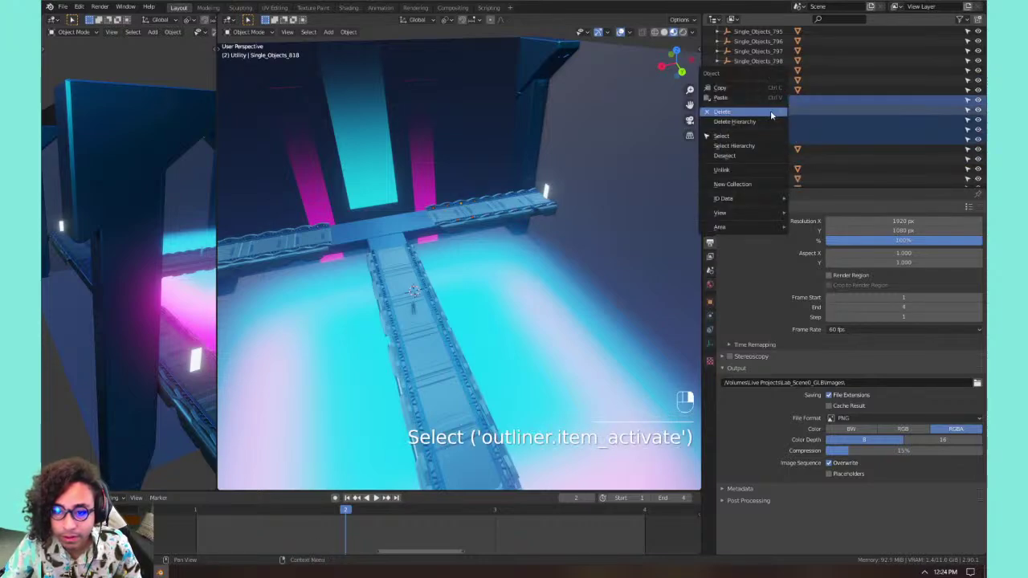
left_click(772, 110)
right_click(774, 112)
left_click(773, 110)
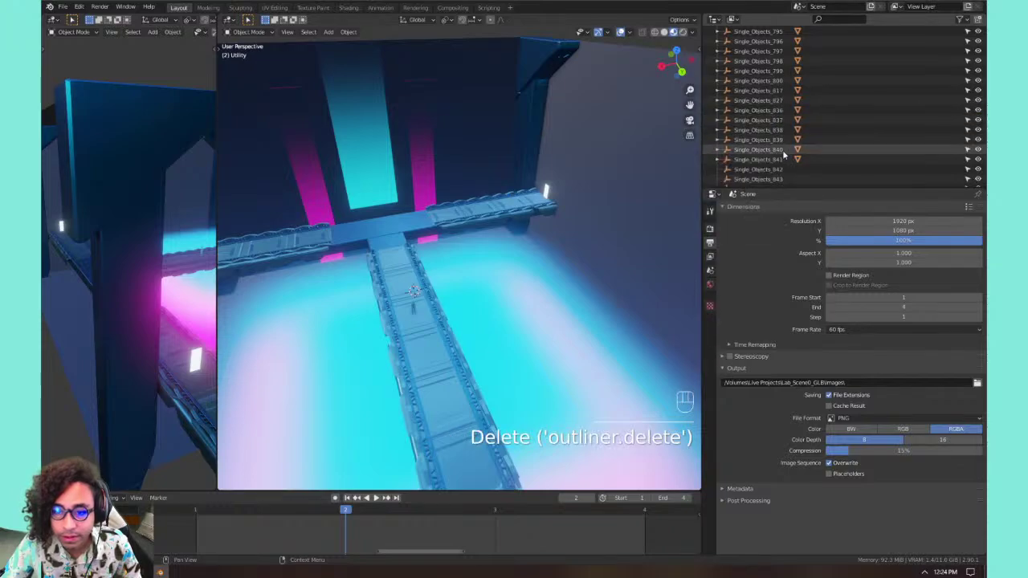
Delete the childless empties from Single_Objects_842 through Single_Objects_856.
left_click(789, 52)
left_click(789, 120, "shift")
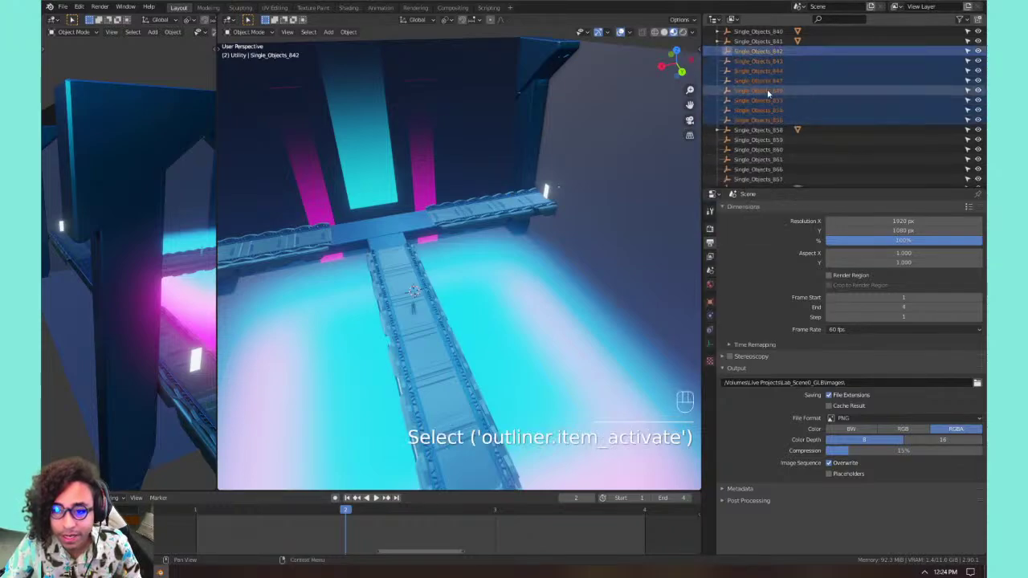
right_click(783, 113)
left_click(781, 110)
Delete the childless empties from Single_Objects_859 through Single_Objects_867, plus Single_Objects_873.
left_click(782, 61)
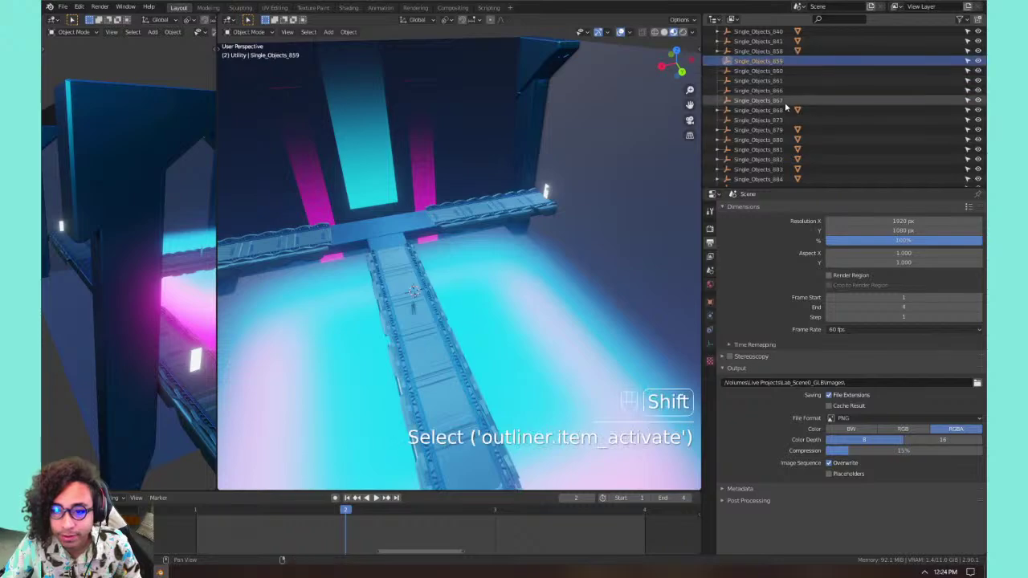
left_click(784, 102, "shift")
right_click(776, 81)
left_click(775, 81)
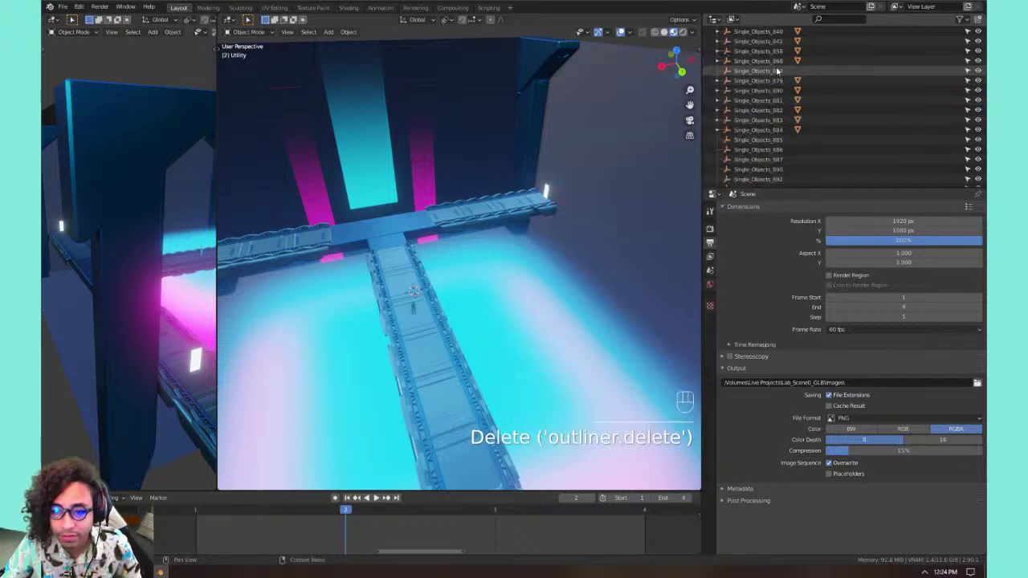
left_click(776, 71)
right_click(776, 71)
left_click(776, 71)
Delete the childless empties from Single_Objects_885 through Single_Objects_899.
left_click(779, 130)
scroll(779, 132, "down", 3)
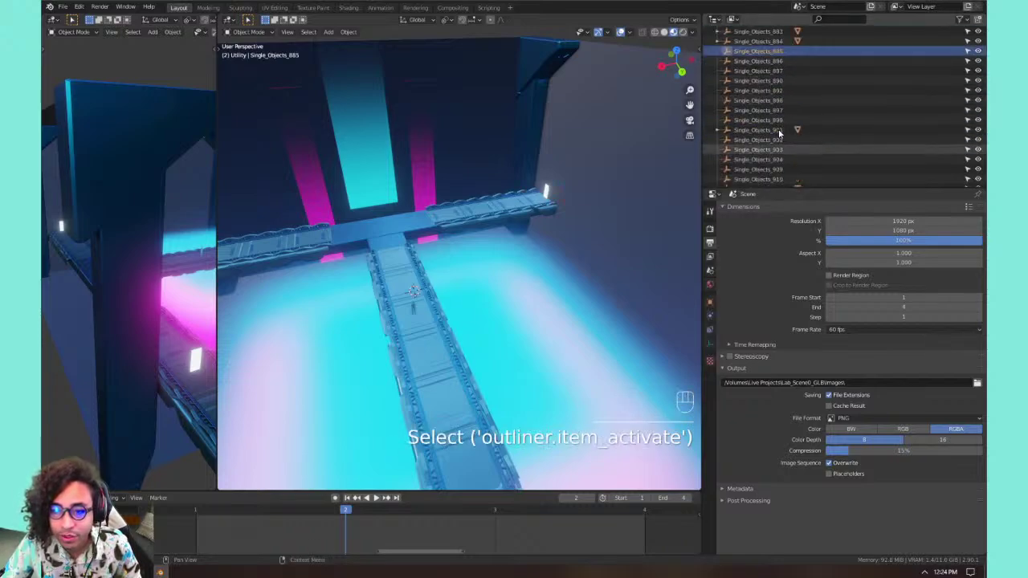
left_click(771, 138, "shift")
right_click(769, 140)
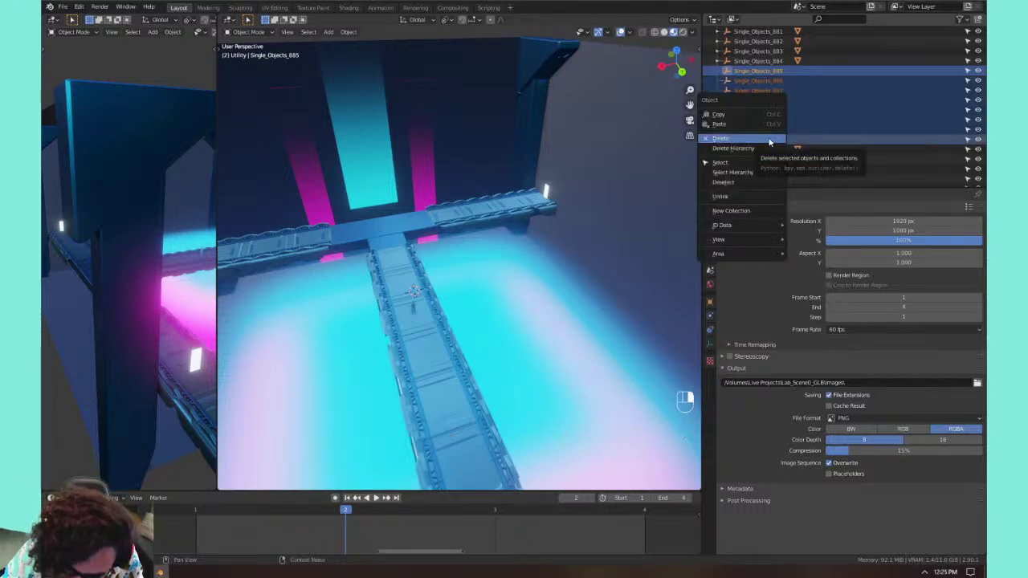
left_click(769, 140)
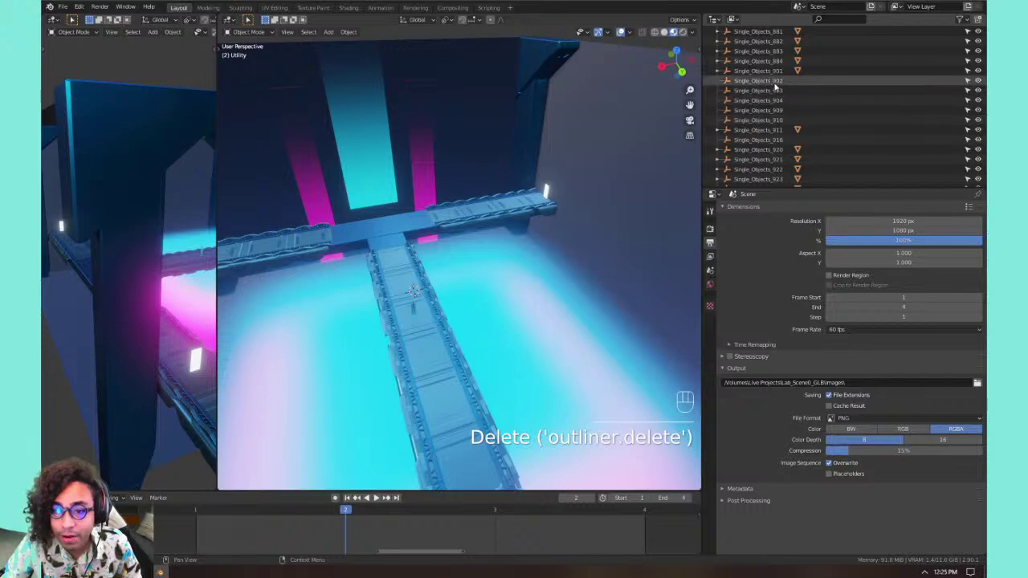
key("ctrl+z")
right_click(776, 96)
left_click(775, 95)
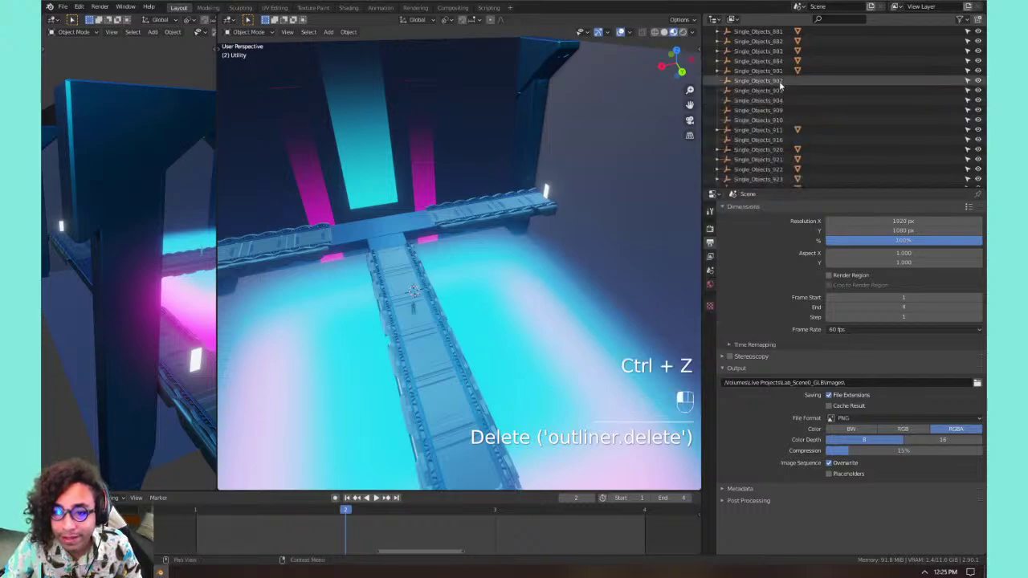
Delete the childless empties from Single_Objects_902 through Single_Objects_910, plus Single_Objects_916.
left_click(779, 83)
left_click(774, 120, "shift")
right_click(774, 120)
left_click(774, 122)
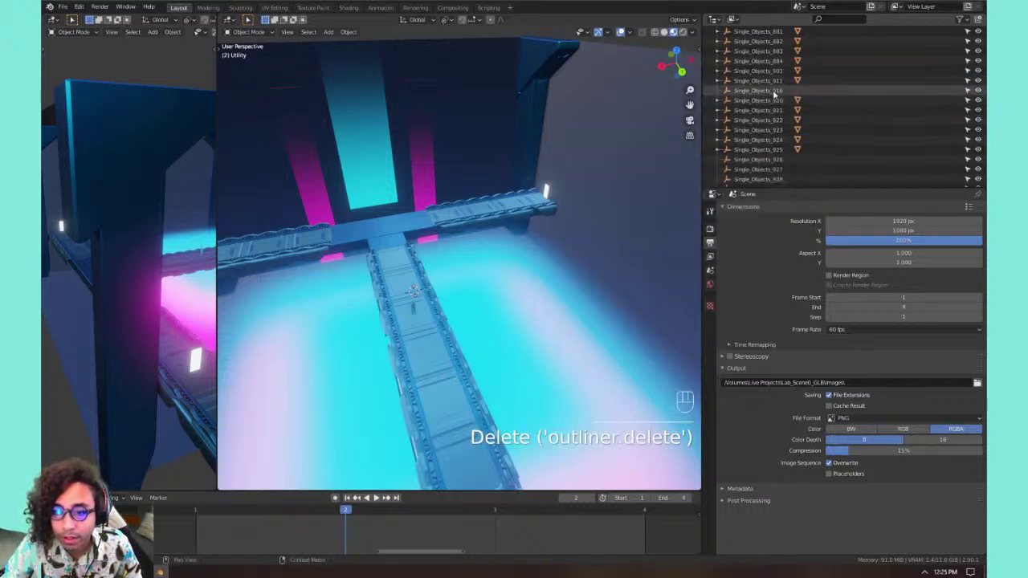
left_click(771, 91)
right_click(772, 90)
left_click(771, 91)
Delete the run of childless empties between Single_Objects_925 and Single_Objects_942, starting with Single_Objects_926.
left_click(775, 150)
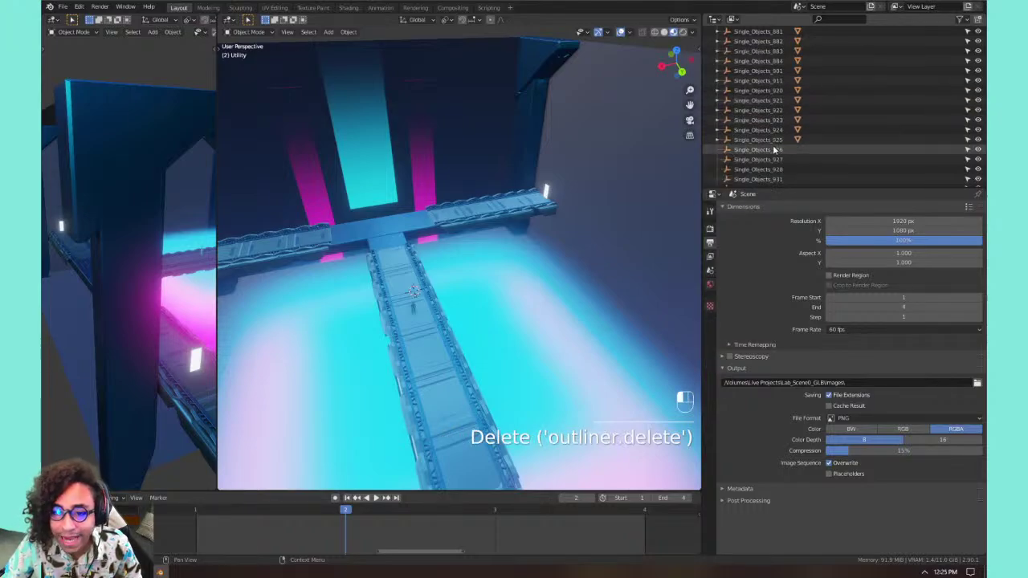
scroll(775, 151, "down", 5)
scroll(775, 145, "down", 1)
left_click(779, 102, "shift")
scroll(778, 105, "up", 2)
right_click(779, 105)
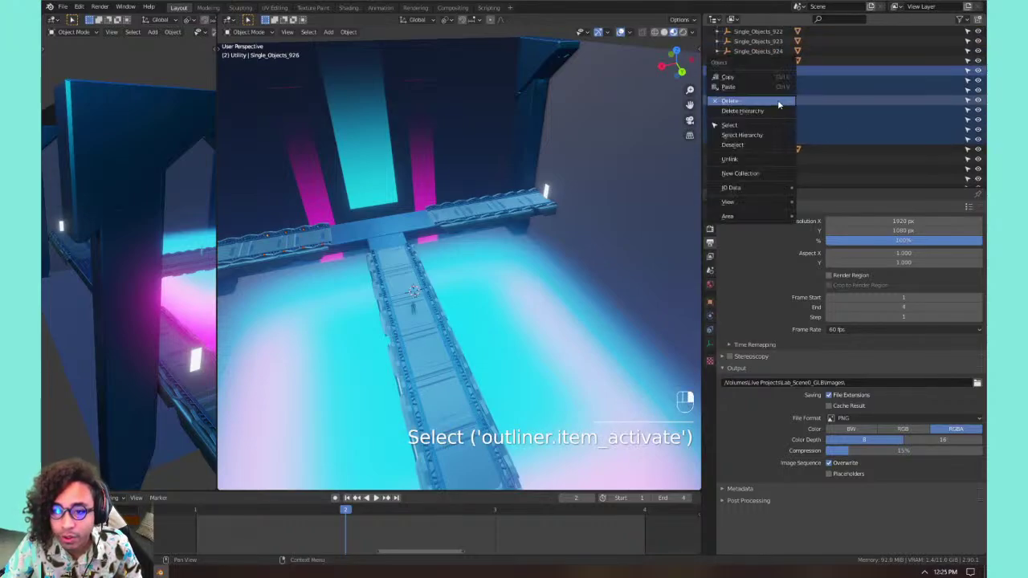
left_click(779, 102)
Delete the childless empties from Single_Objects_943 through Single_Objects_951, plus Single_Objects_957.
left_click(775, 80)
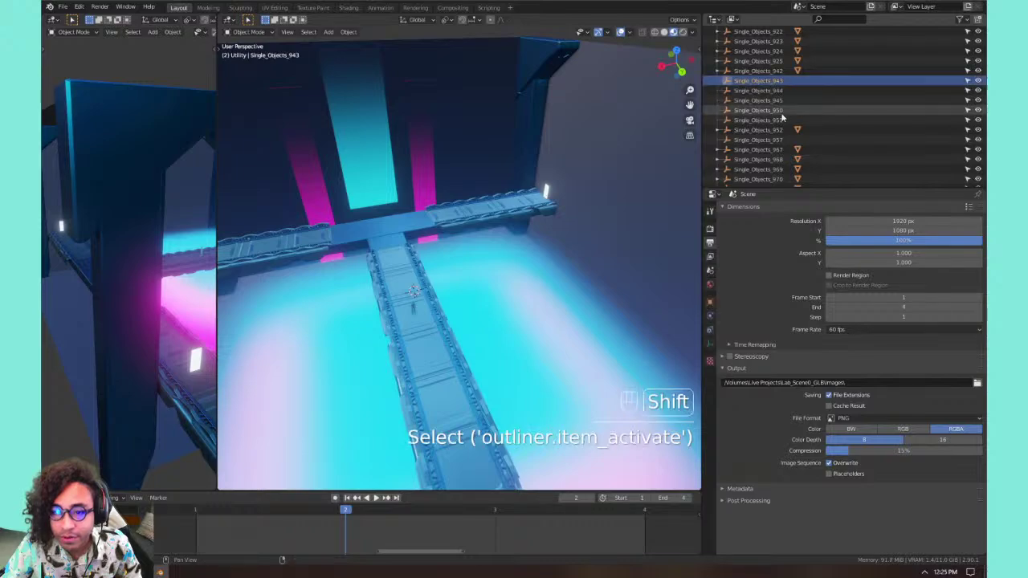
left_click(779, 121, "shift")
right_click(779, 121)
left_click(779, 120)
right_click(779, 100)
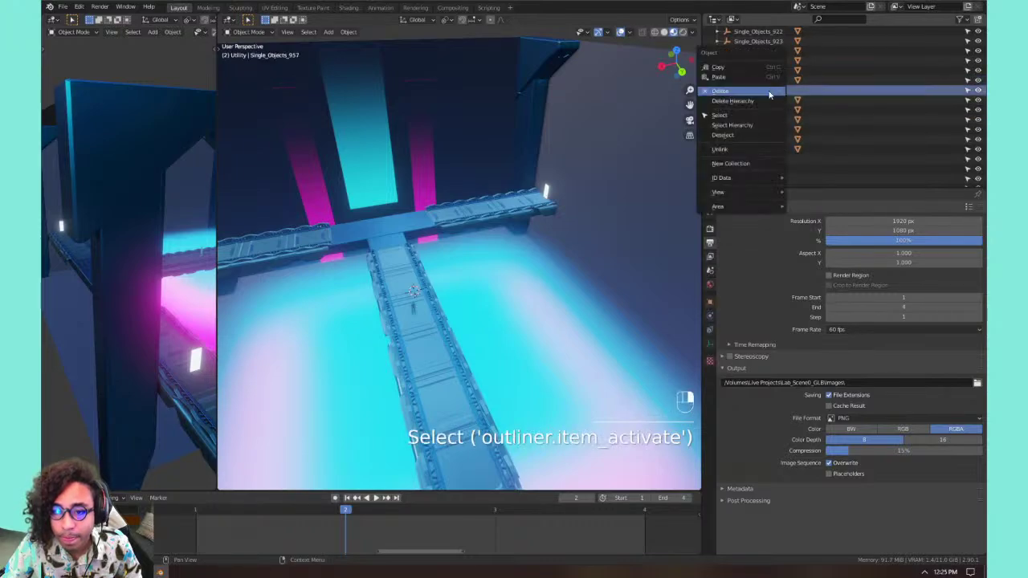
left_click(779, 100)
Delete the childless empties from Single_Objects_973 through Single_Objects_987.
left_click(782, 145)
scroll(782, 136, "down", 4)
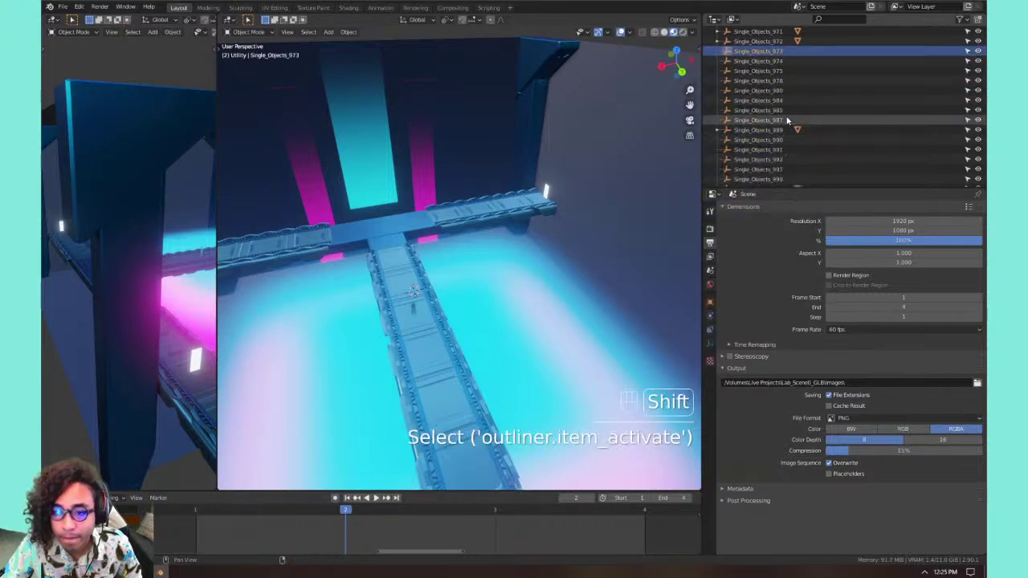
left_click(775, 120, "shift")
right_click(772, 86)
left_click(772, 86)
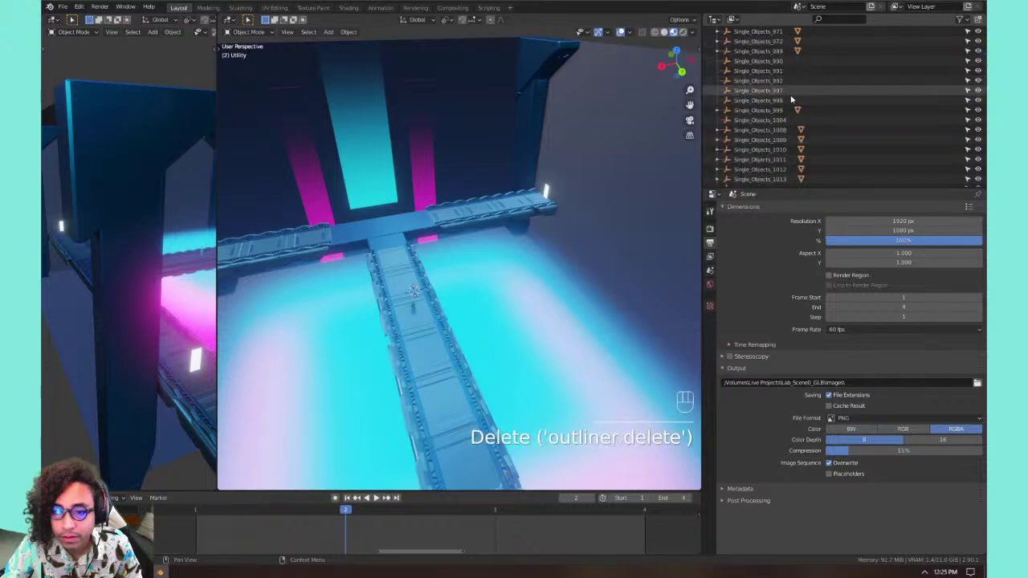
Delete the childless empties from Single_Objects_990 through Single_Objects_998, plus Single_Objects_1004.
left_click(771, 60)
left_click(779, 101, "shift")
right_click(780, 101)
left_click(780, 101)
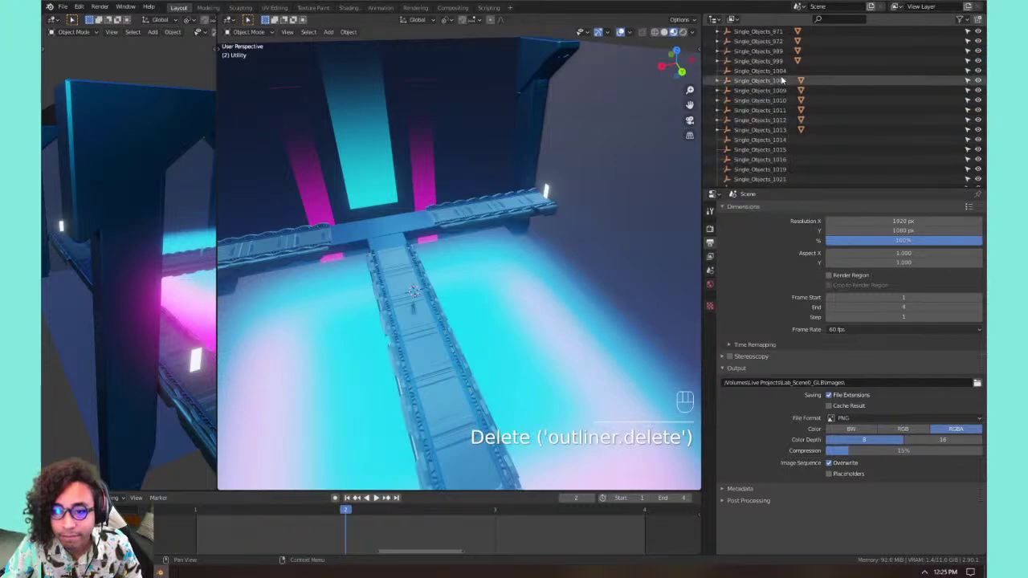
left_click(781, 72)
right_click(782, 73)
left_click(782, 71)
Delete the run of childless empties between Single_Objects_1013 and Single_Objects_1030, starting with Single_Objects_1014.
left_click(780, 129)
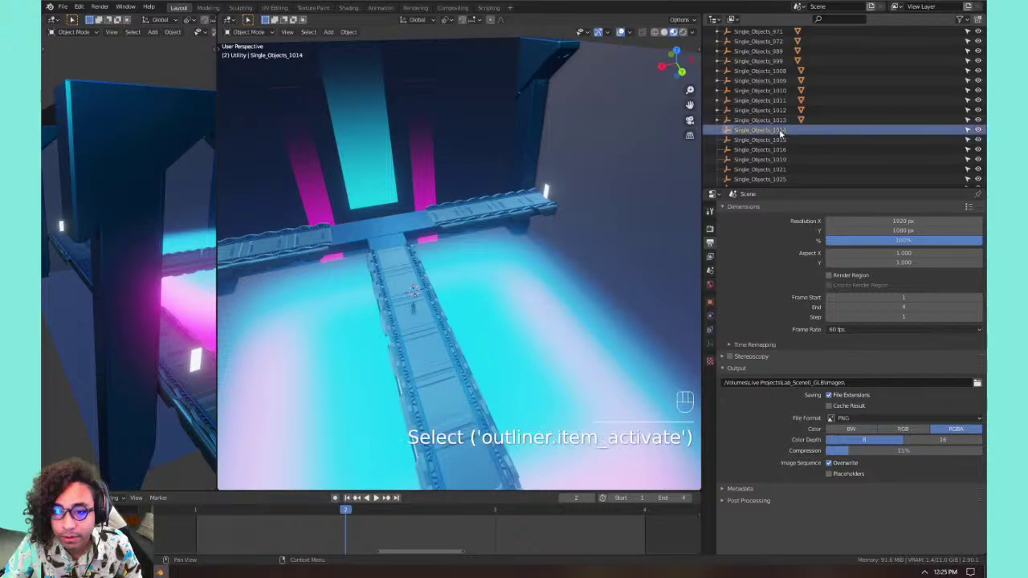
scroll(780, 133, "down", 3)
scroll(780, 133, "up", 2)
left_click(780, 153, "shift")
right_click(780, 152)
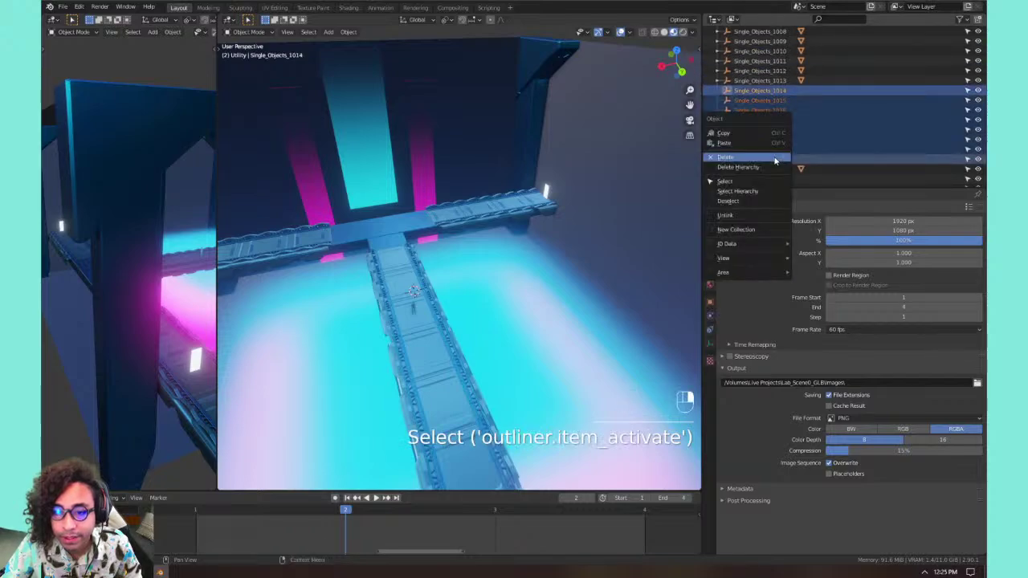
left_click(779, 153)
Delete the childless empties from Single_Objects_1031 through Single_Objects_1039, plus Single_Objects_1045.
left_click(782, 110)
left_click(782, 147, "shift")
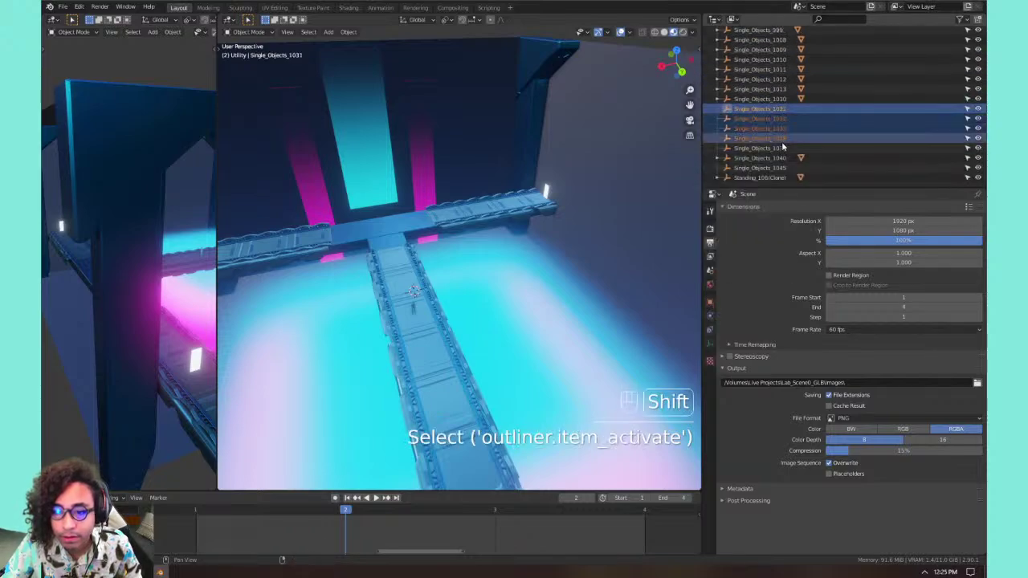
right_click(780, 149)
left_click(780, 149)
left_click(765, 167)
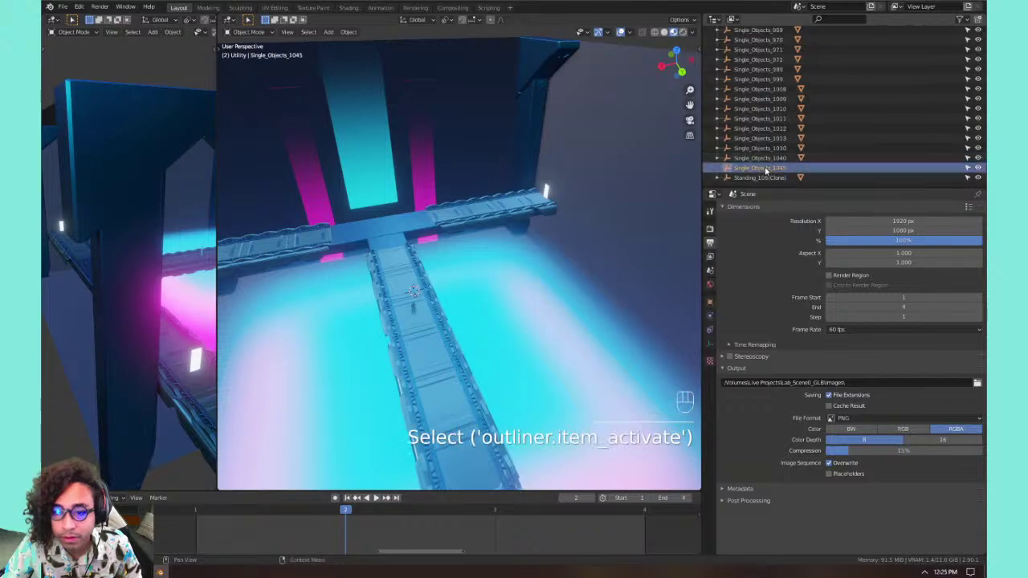
right_click(765, 168)
left_click(765, 168)
Select the bridge mesh under Single_Objects_601 together with all its linked meshes, and clear their parents.
scroll(776, 144, "up", 15)
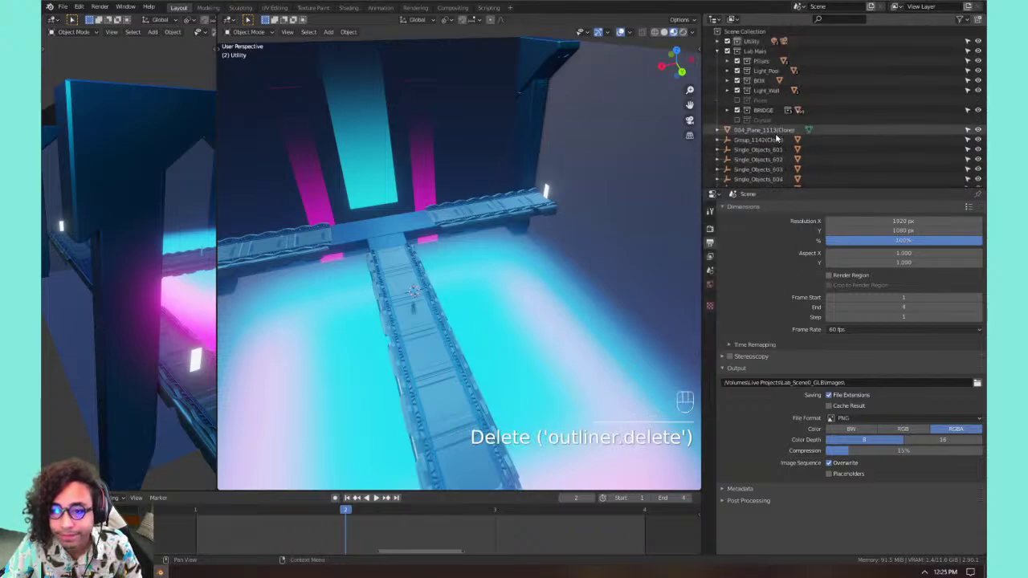
mouse_move(530, 95)
middle_mouse_down()
mouse_move(514, 98)
mouse_move(530, 95)
middle_mouse_up()
left_click(770, 160)
left_click(718, 150)
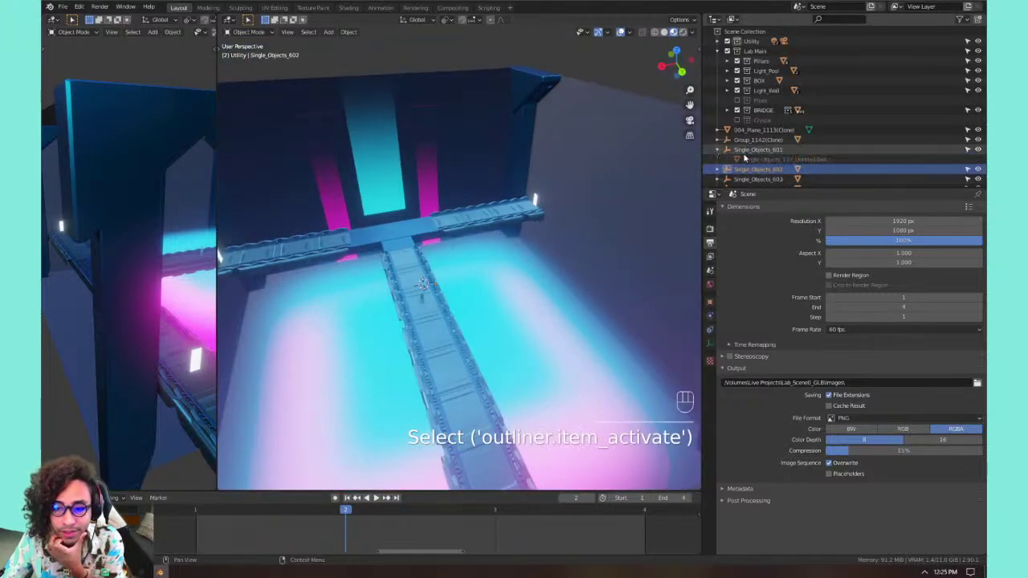
left_click(753, 159)
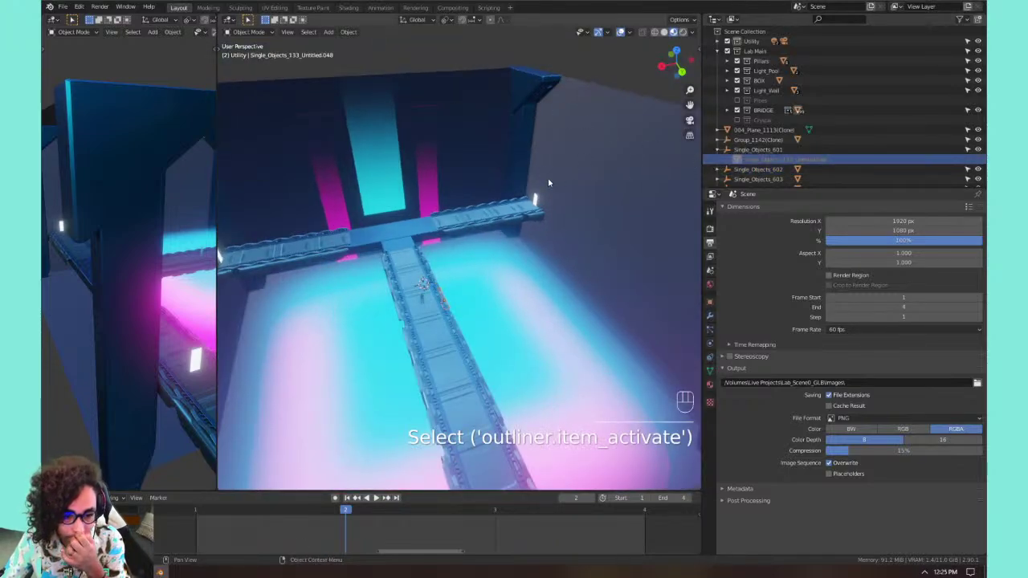
middle_click_drag(548, 182, 507, 142)
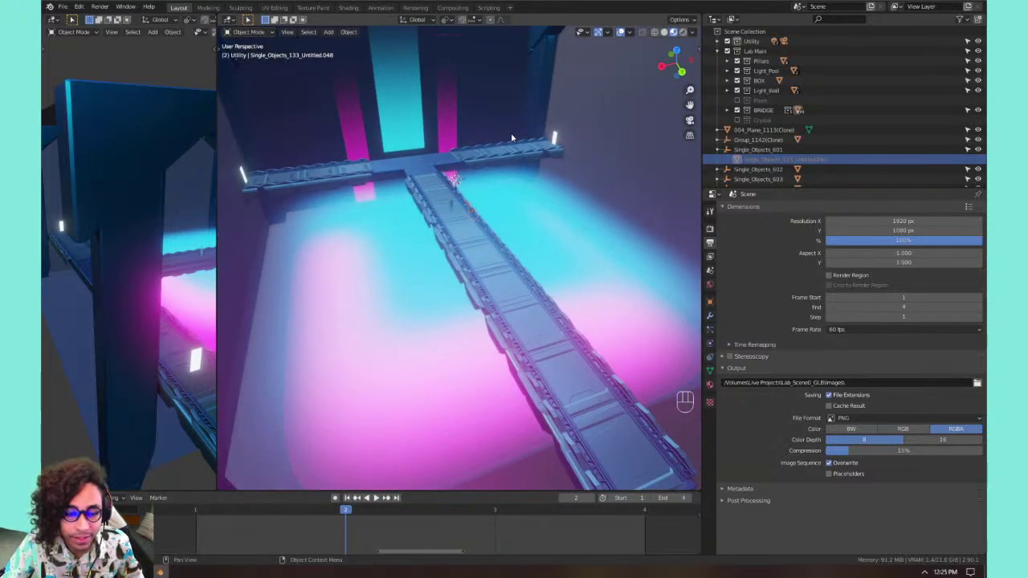
key("shift+l")
left_click(499, 149)
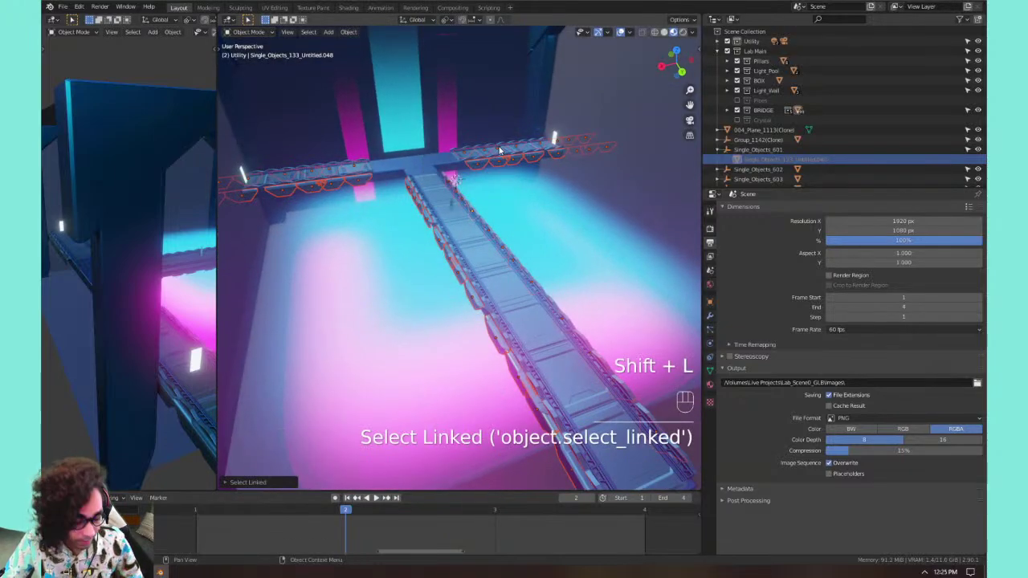
key("alt+p")
left_click(499, 150)
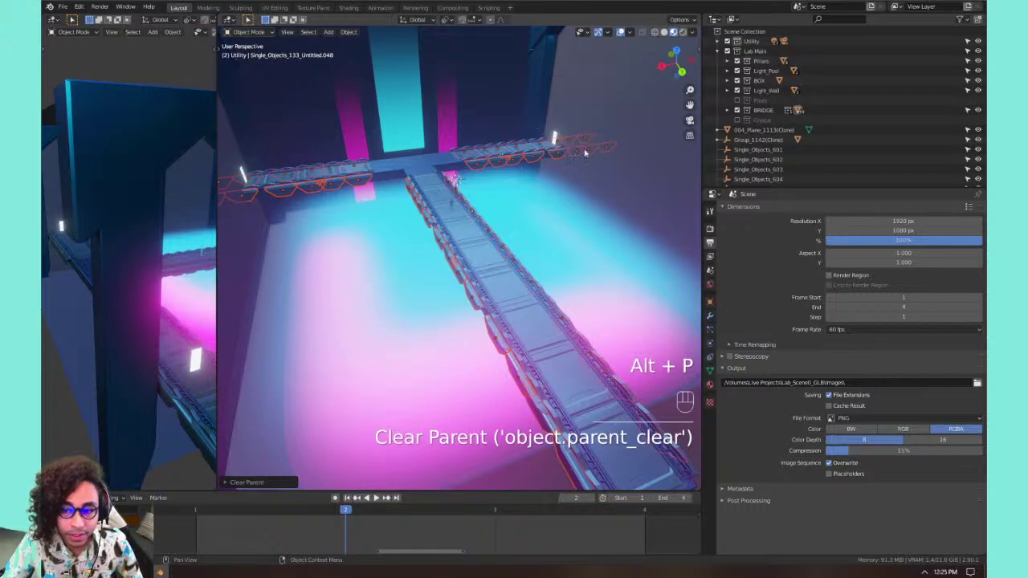
Delete all remaining childless empties from Single_Objects_601 through Single_Objects_1040.
left_click(759, 149)
scroll(759, 147, "down", 10)
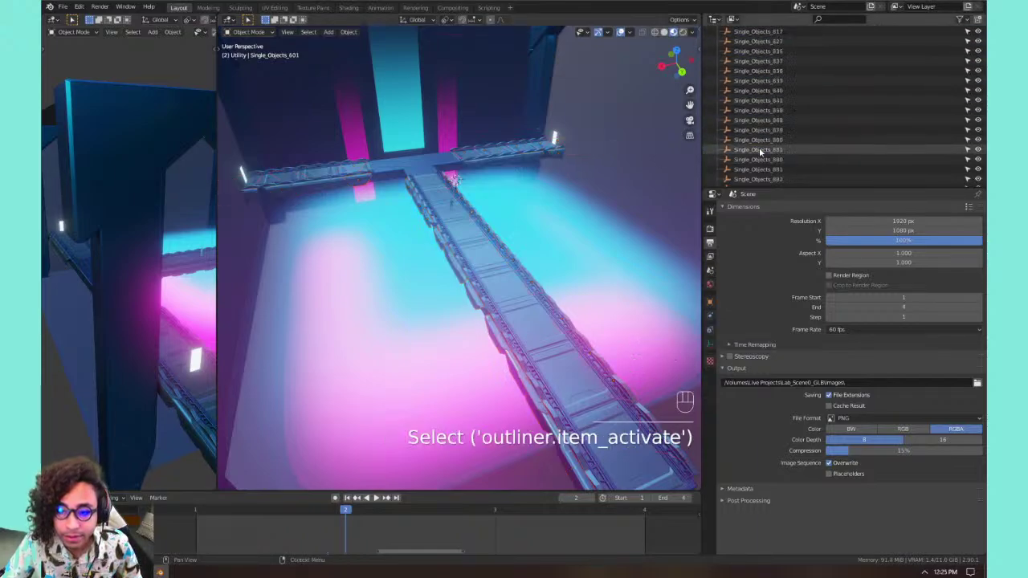
left_click(775, 168)
scroll(776, 167, "up", 8)
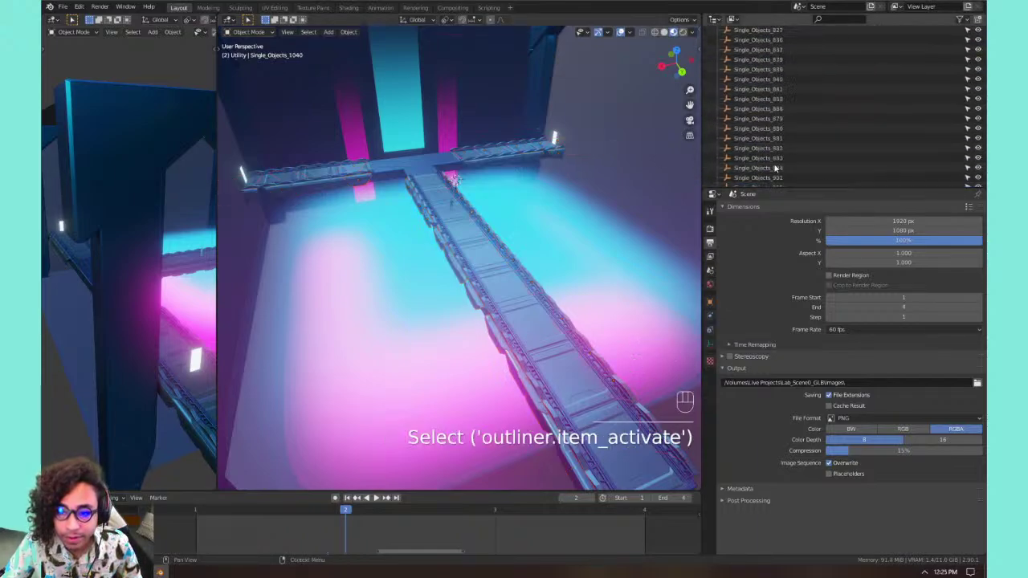
scroll(776, 165, "up", 4)
left_click(776, 120, "shift")
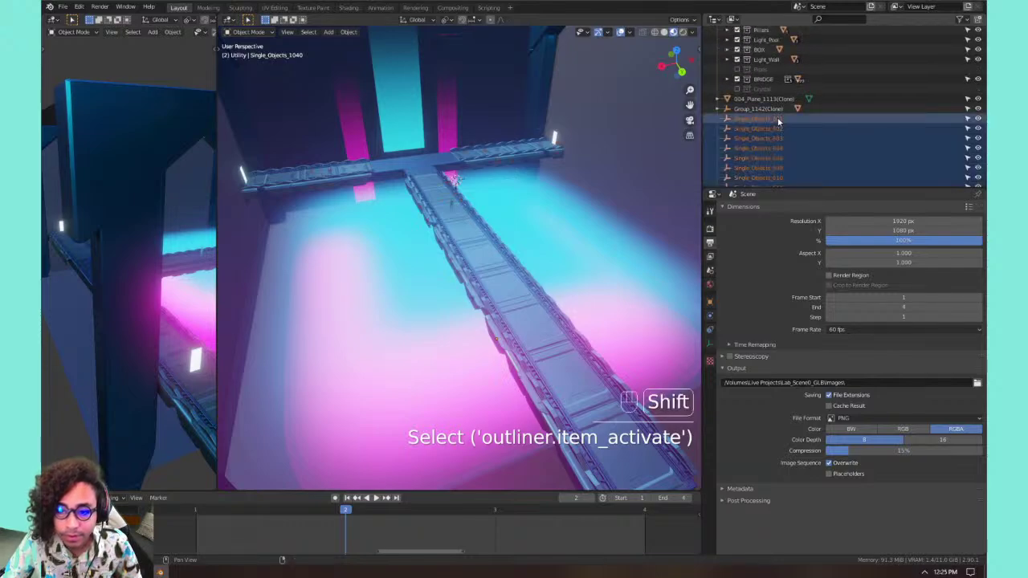
right_click(762, 131)
left_click(761, 131)
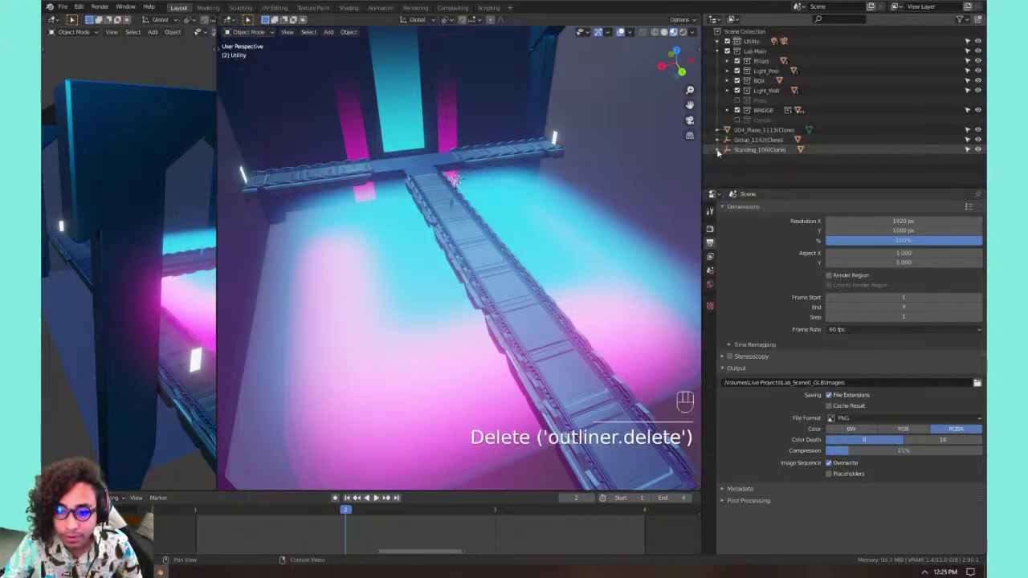
Clear User001's parent while keeping its transformation, and delete the leftover Standing_106(Clone) empty.
left_click(745, 151)
left_click(721, 159)
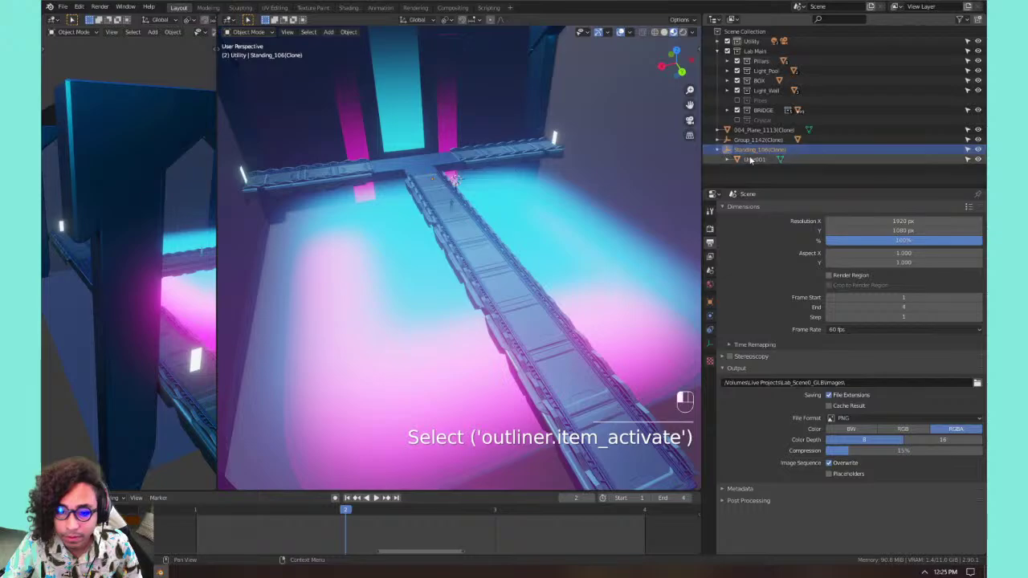
key("alt+p")
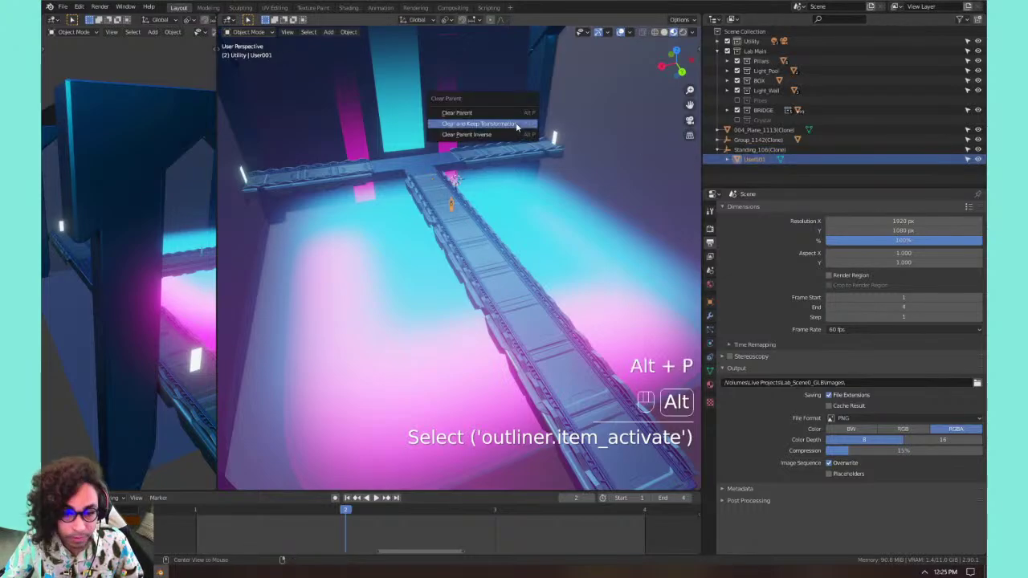
left_click(514, 123)
left_click(732, 149)
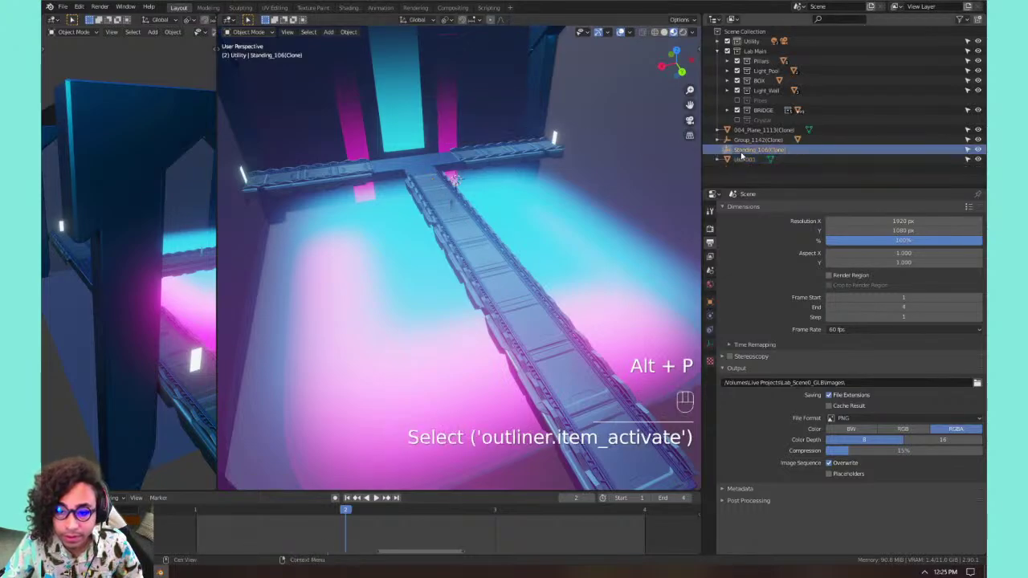
right_click(732, 149)
left_click(732, 149)
Clear the parent of 004_Plane_1140 while keeping its transformation, and move the plane into the Utility collection.
left_click(757, 141)
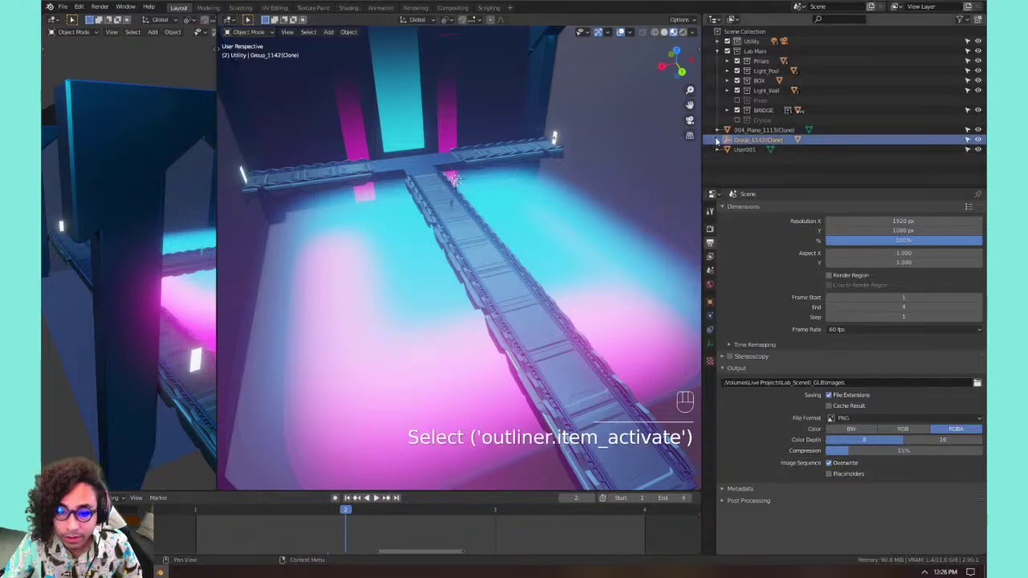
left_click(717, 140)
left_click(763, 149)
key("KP_Decimal")
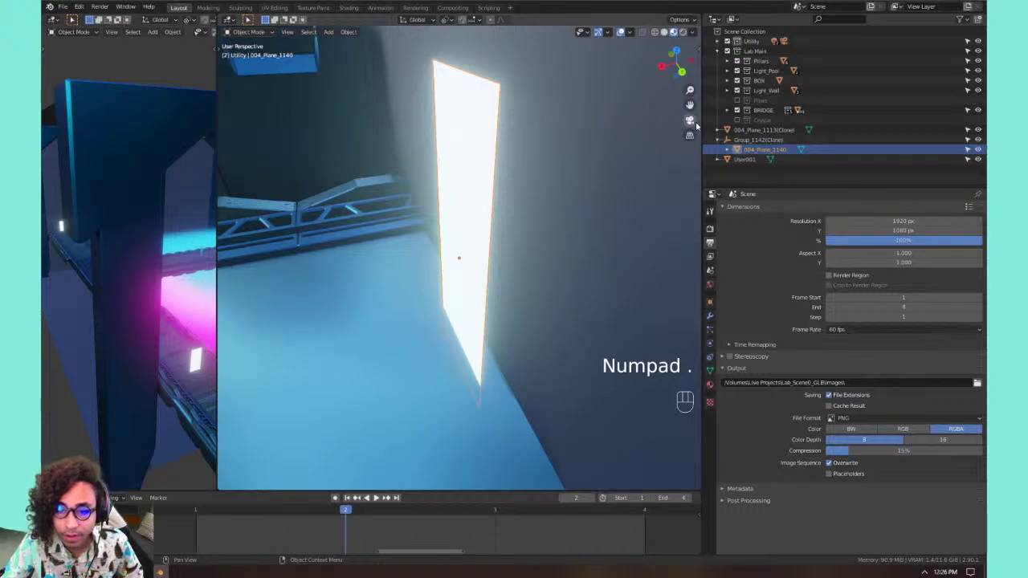
key("alt+p")
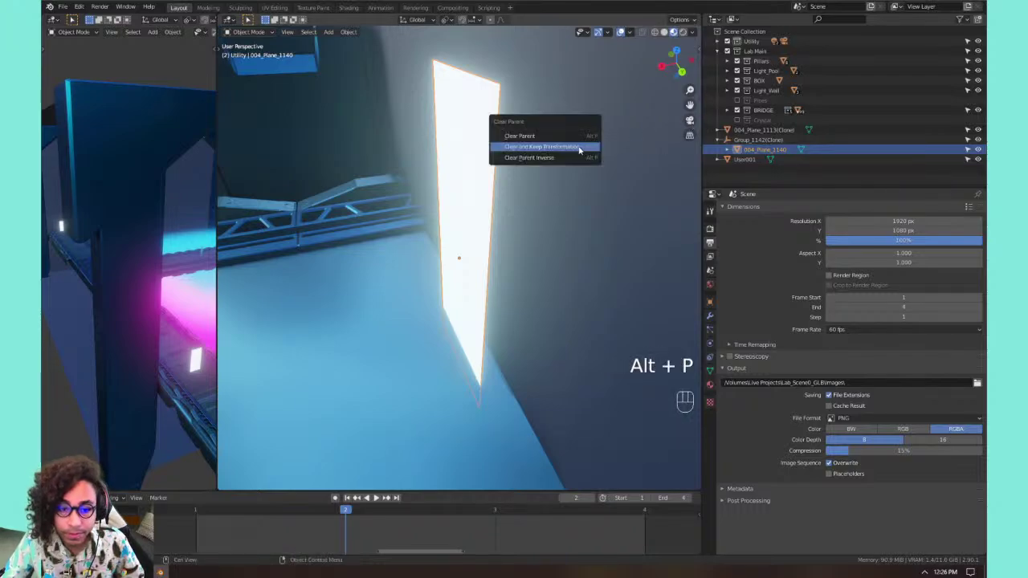
left_click(579, 149)
left_click_drag(752, 141, 755, 41)
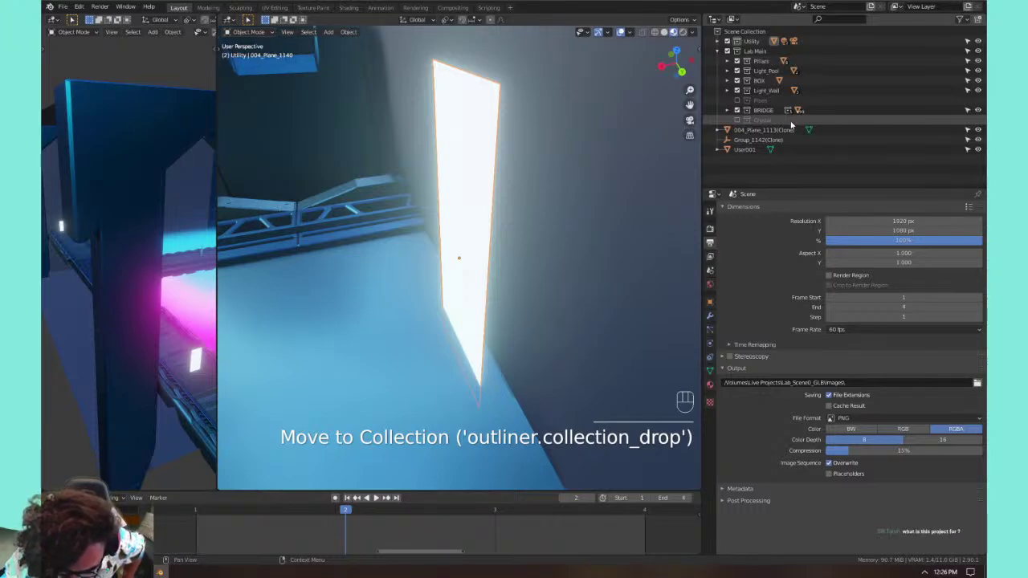
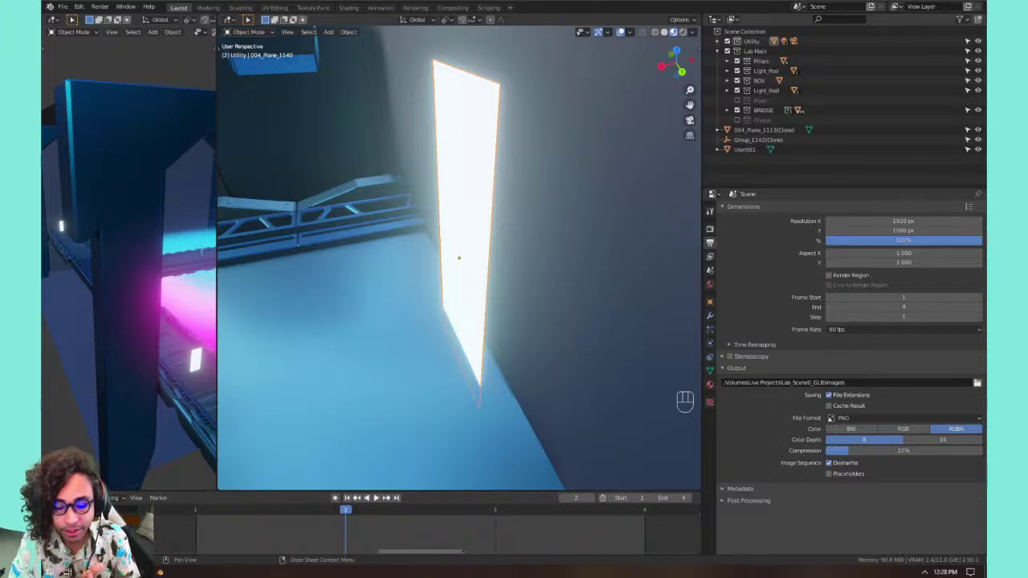
Delete the childless Group_1142(Clone) empty from the scene.
scroll(317, 247, "down", 13)
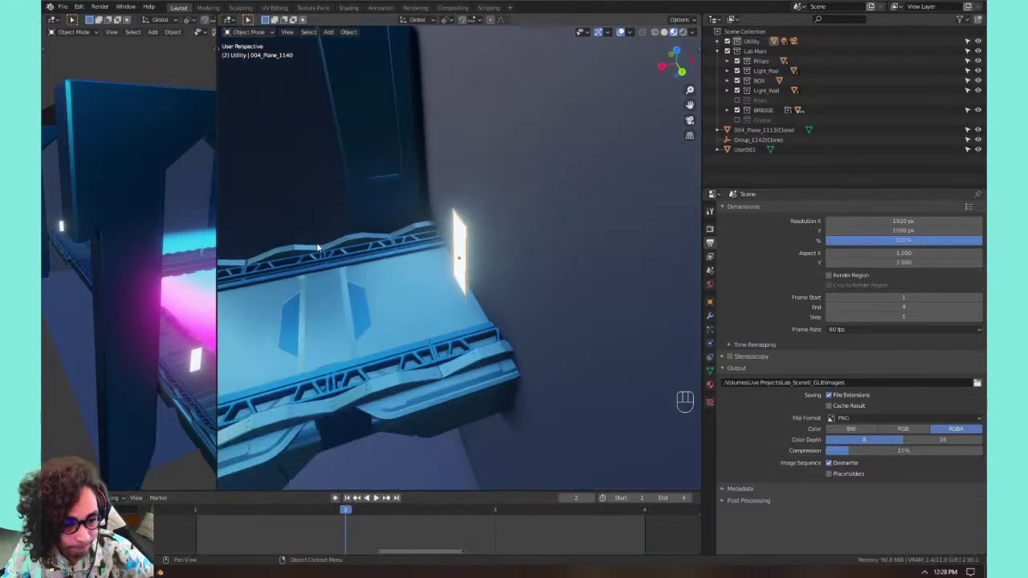
scroll(318, 247, "down", 5)
middle_click_drag(318, 247, 425, 241, "shift")
scroll(488, 301, "up", 3)
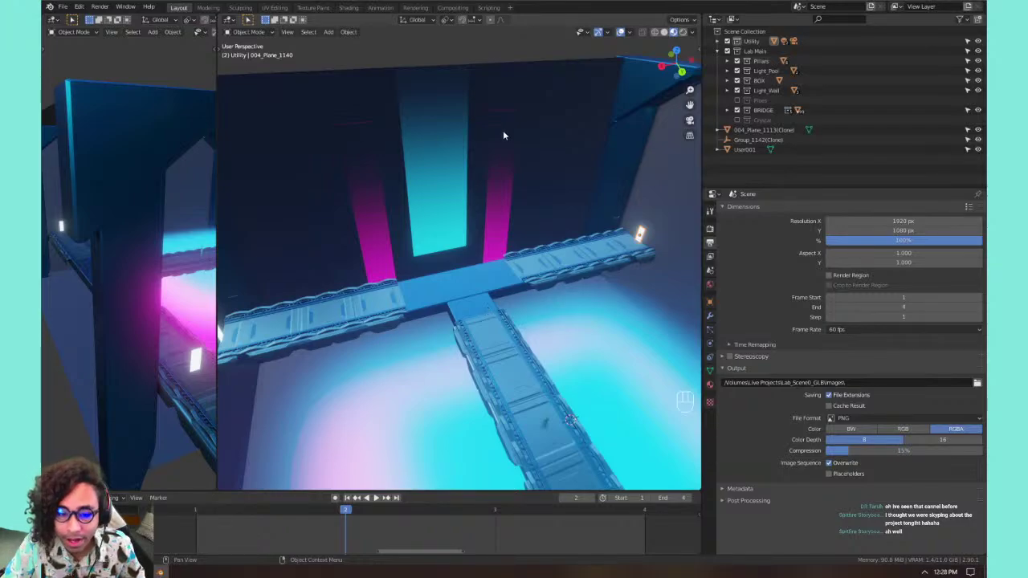
scroll(536, 193, "down", 3)
scroll(526, 269, "up", 3)
left_click(759, 139)
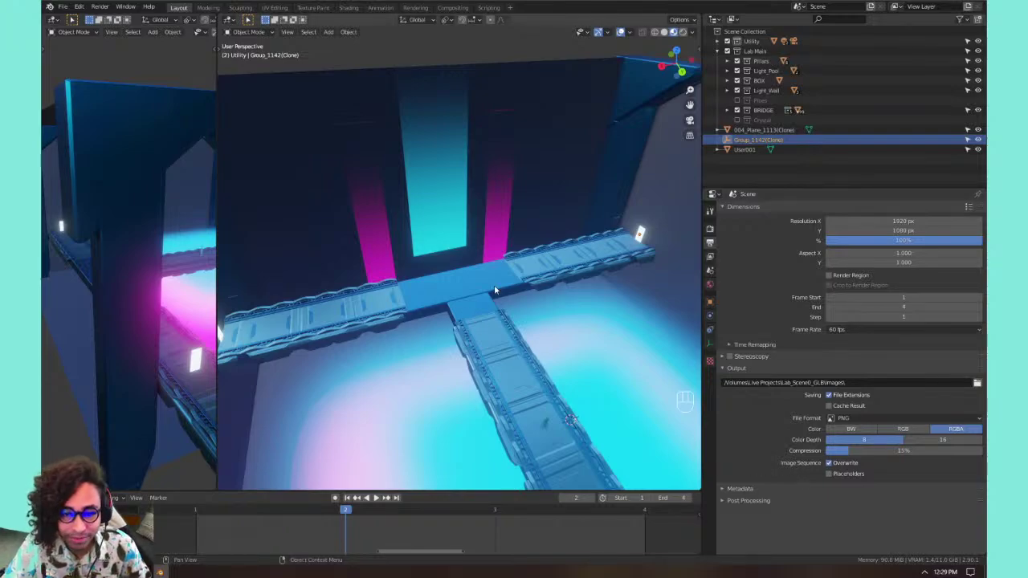
scroll(495, 289, "down", 3)
scroll(494, 289, "up", 5)
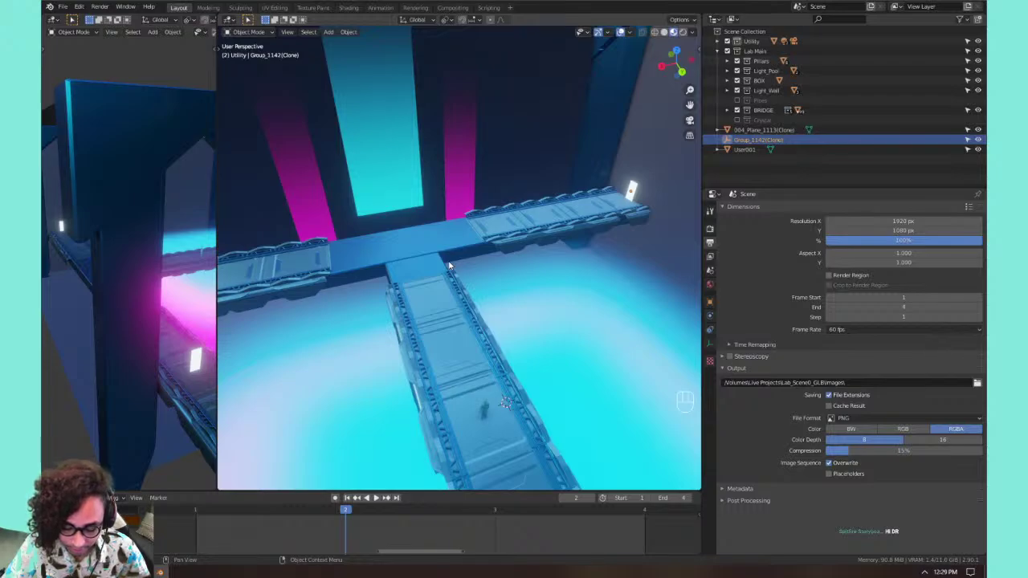
middle_click_drag(447, 291, 547, 238)
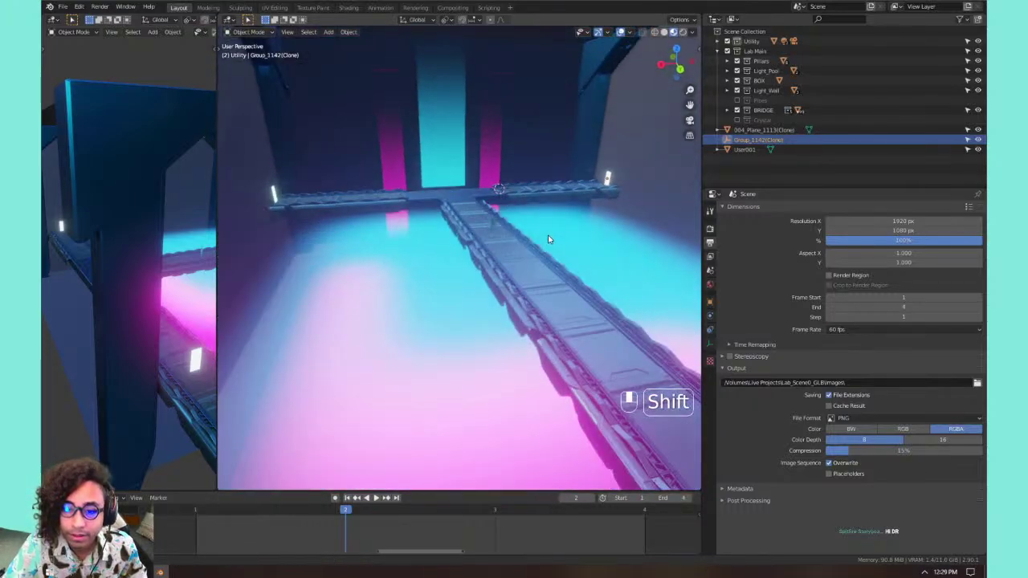
left_click(747, 140)
key("x")
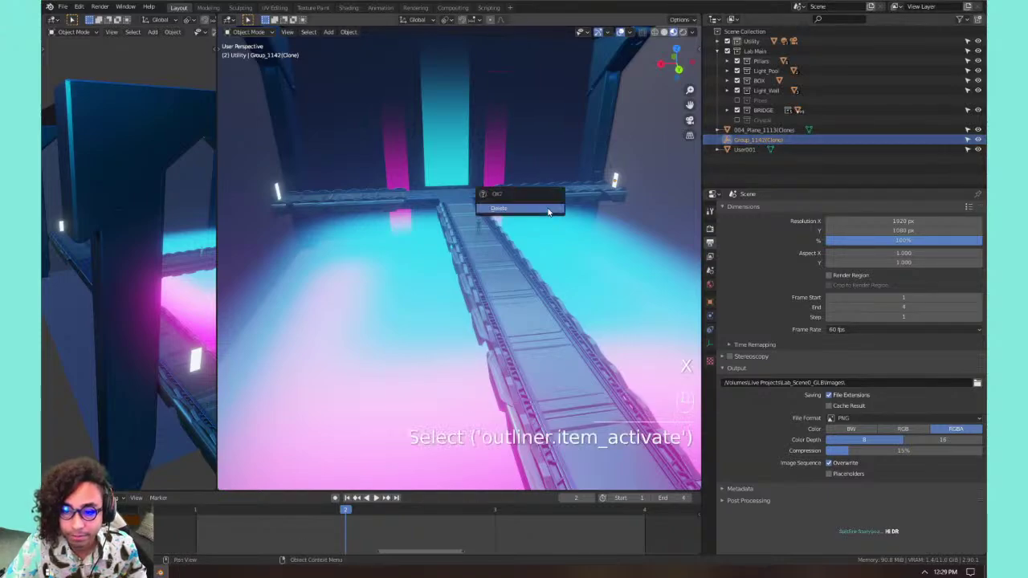
left_click(518, 206)
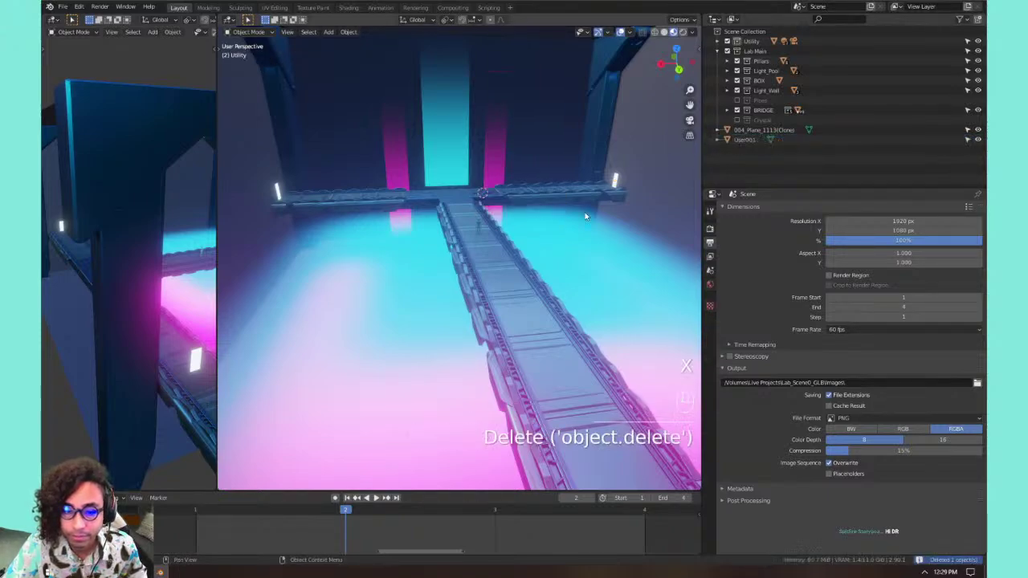
Briefly include the Pipes collection in the view layer to check its contents, and exclude it again.
left_click(737, 100)
left_click(737, 100)
left_click(737, 99)
left_click(737, 100)
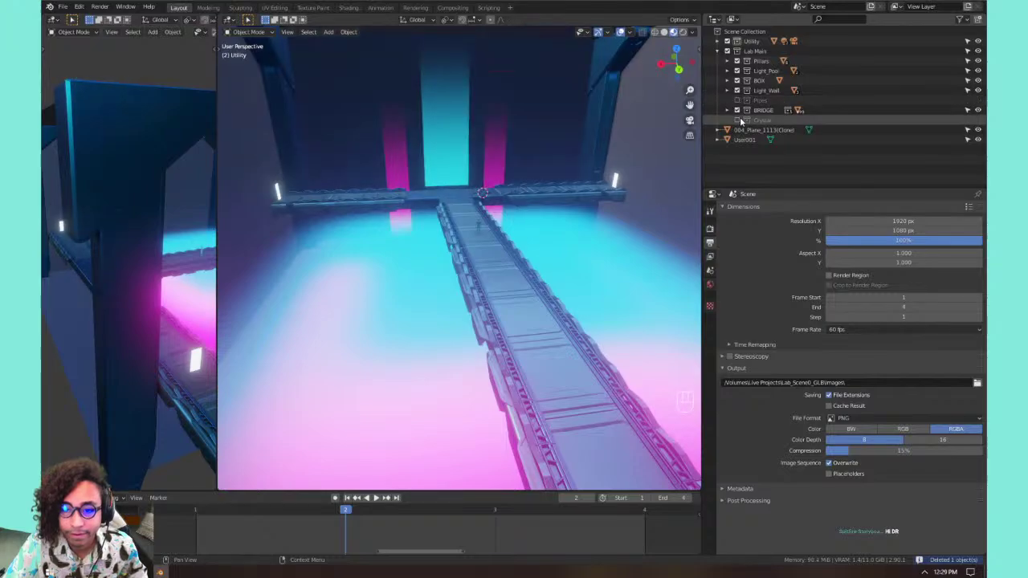
Move 004_Plane_1113(Clone) into the Utility collection and check that collection's contents.
left_click(755, 130)
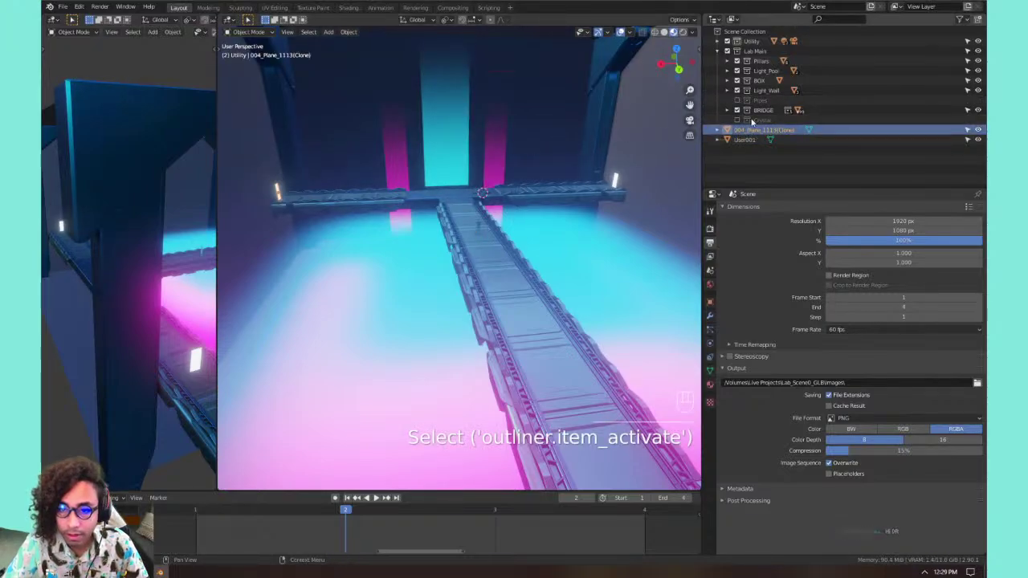
left_click_drag(751, 131, 748, 43)
left_click(719, 42)
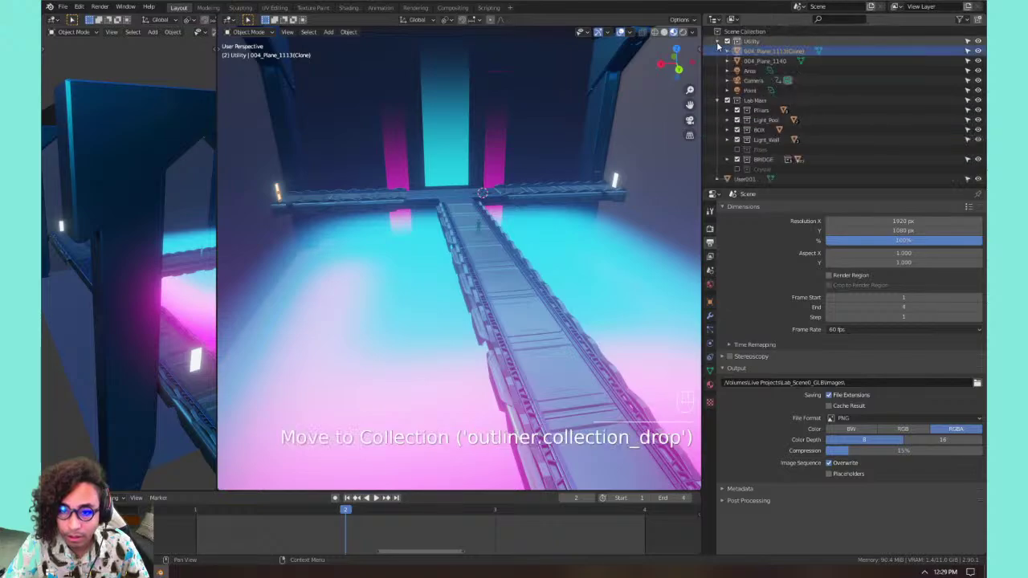
left_click(718, 42)
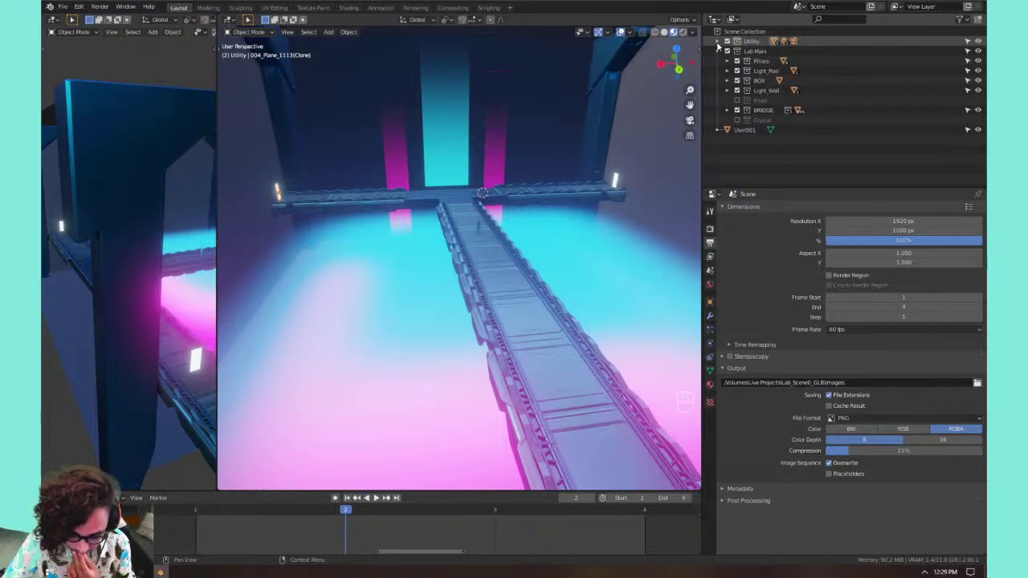
Select User001, check the Pipes and Crystal collections by briefly including each in the view layer, and save the file.
middle_click_drag(579, 83, 514, 217)
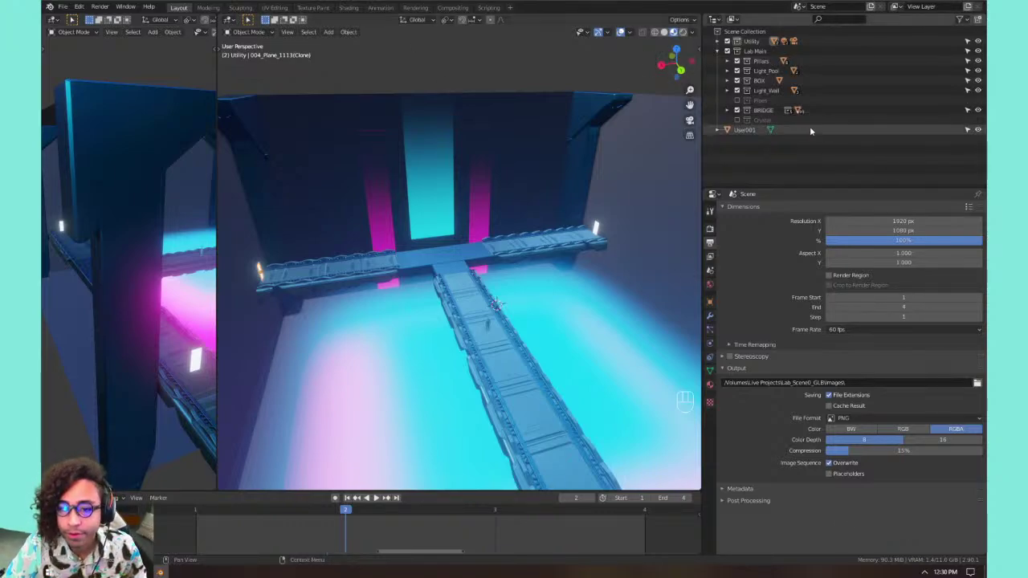
left_click(738, 131)
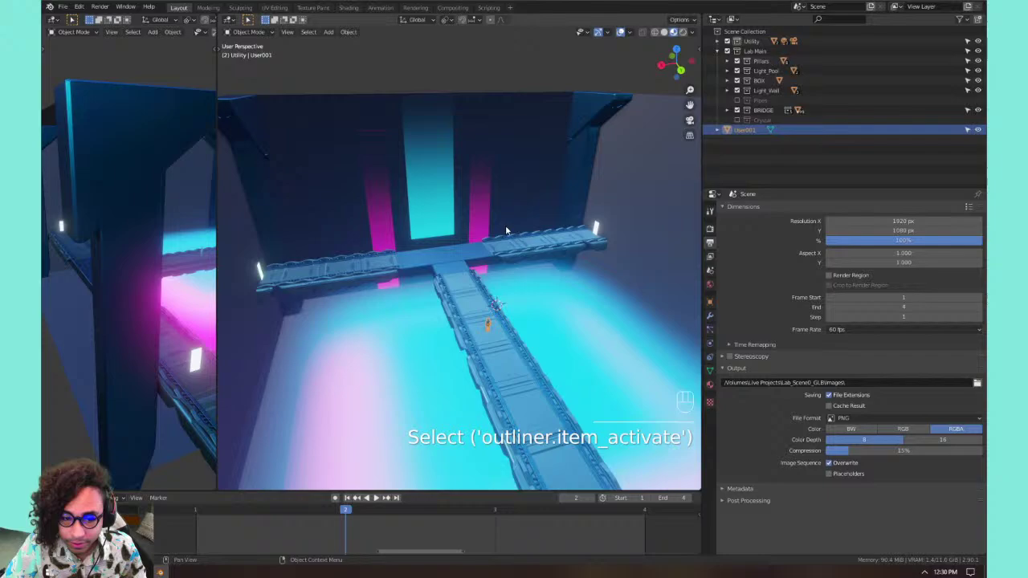
left_click(737, 101)
left_click(736, 102)
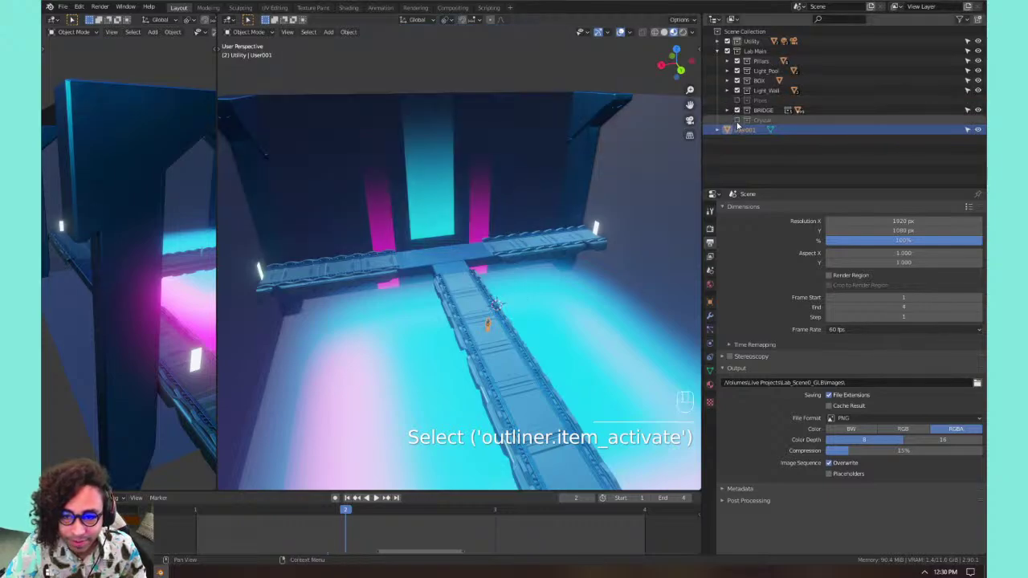
left_click(737, 120)
left_click(737, 121)
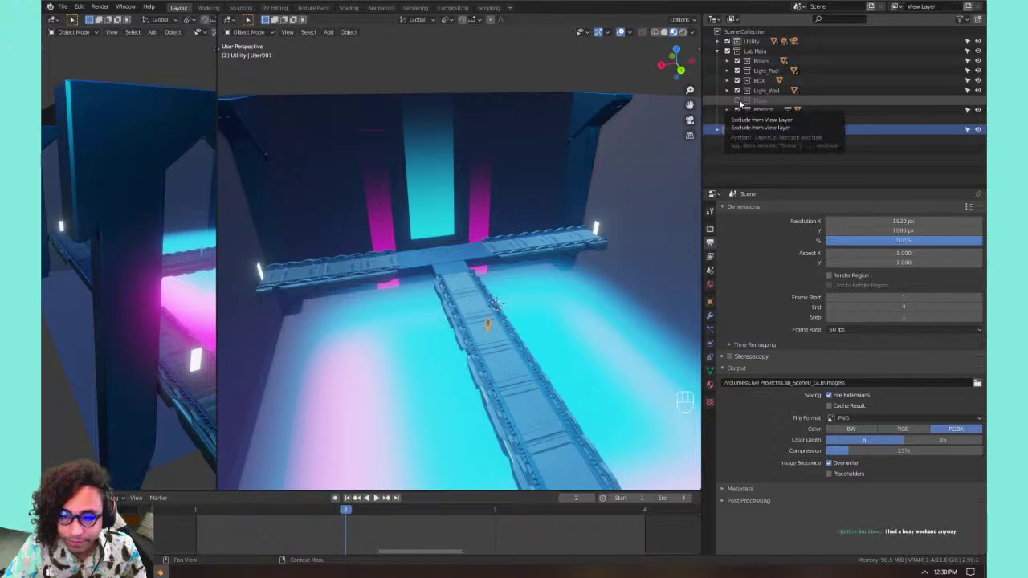
left_click(737, 101)
left_click(737, 101)
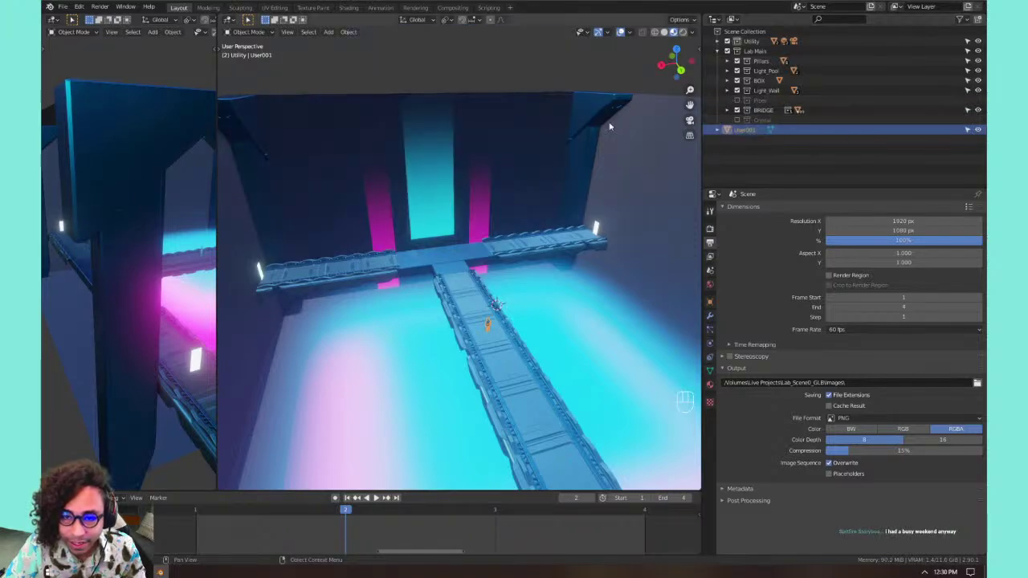
key("ctrl+s")
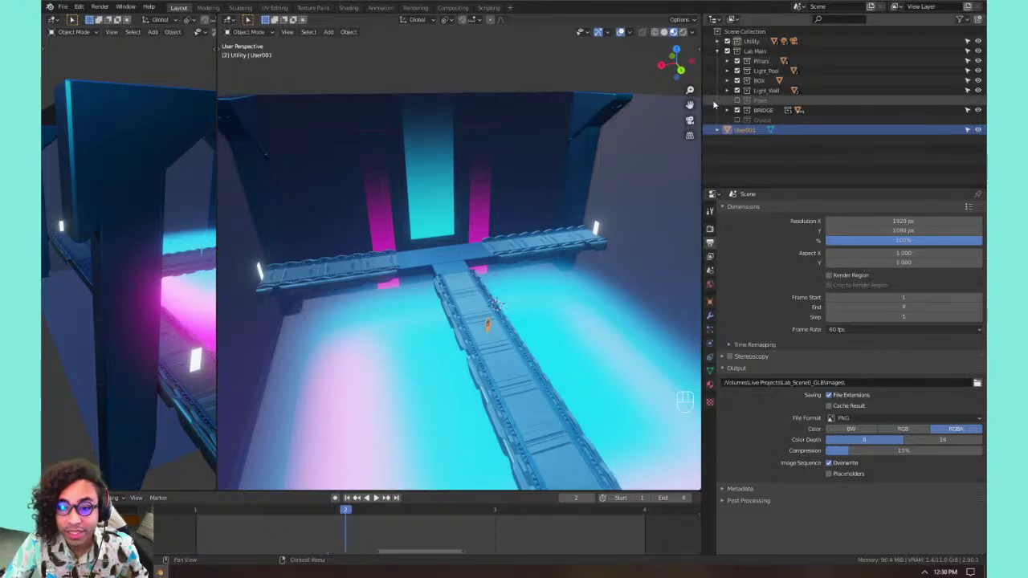
Preview the Pipes collection and exclude it again, and include the Crystal collection in the view layer to inspect the crystal tube.
left_click(737, 100)
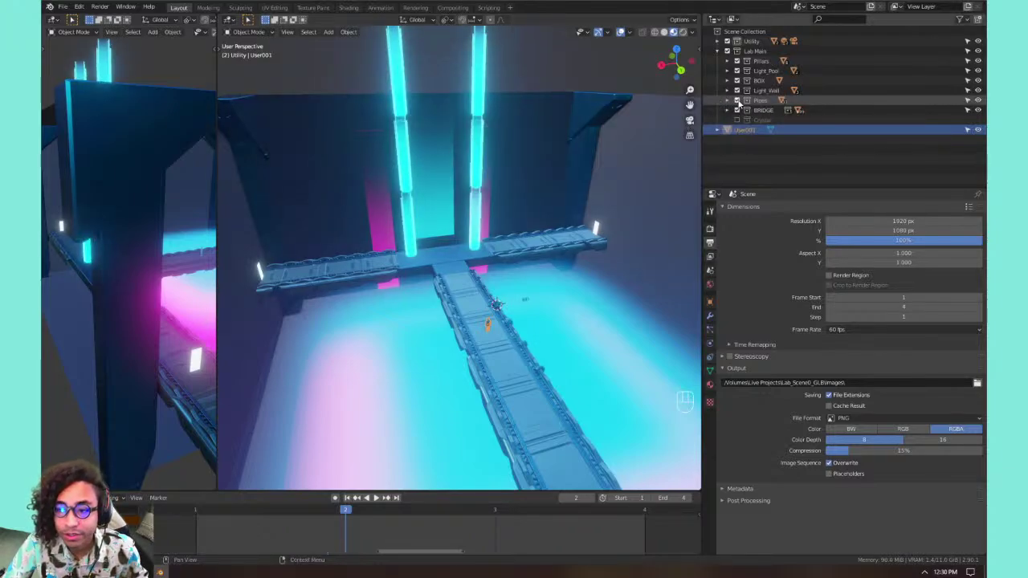
left_click(737, 101)
left_click(737, 120)
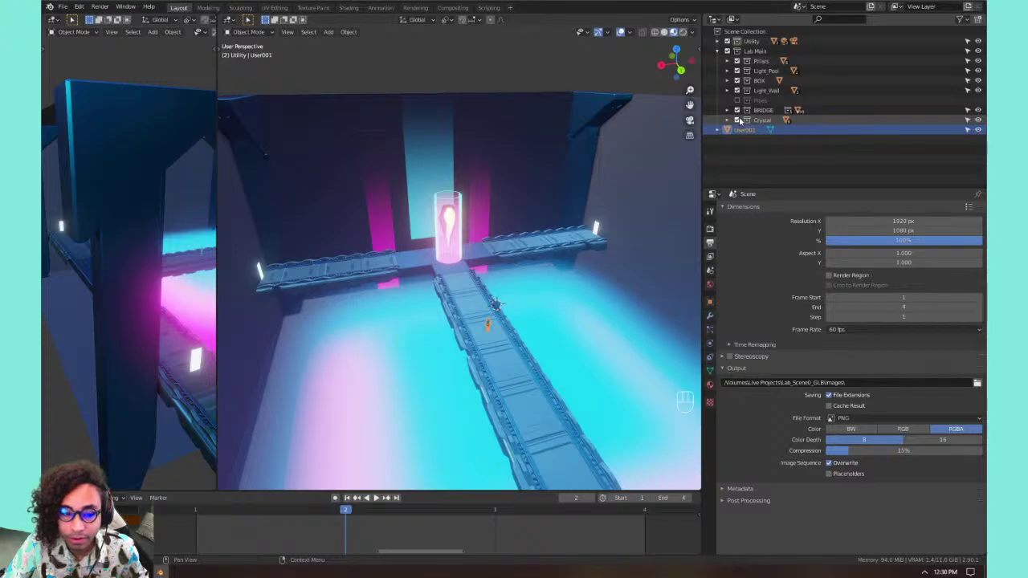
scroll(453, 186, "up", 8)
middle_click_drag(452, 187, 547, 306, "shift")
scroll(547, 306, "down", 10)
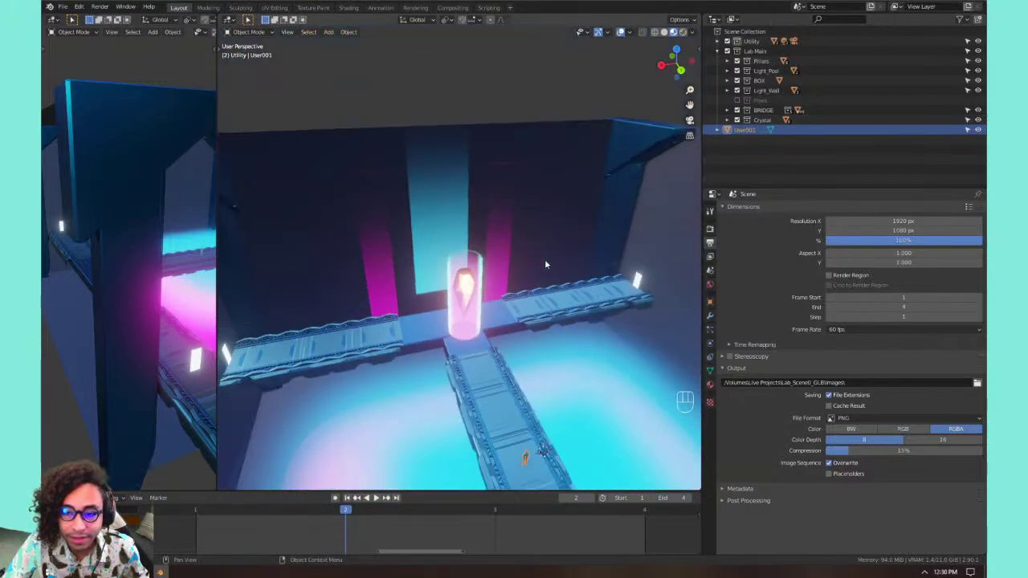
middle_click_drag(526, 249, 535, 233, "shift")
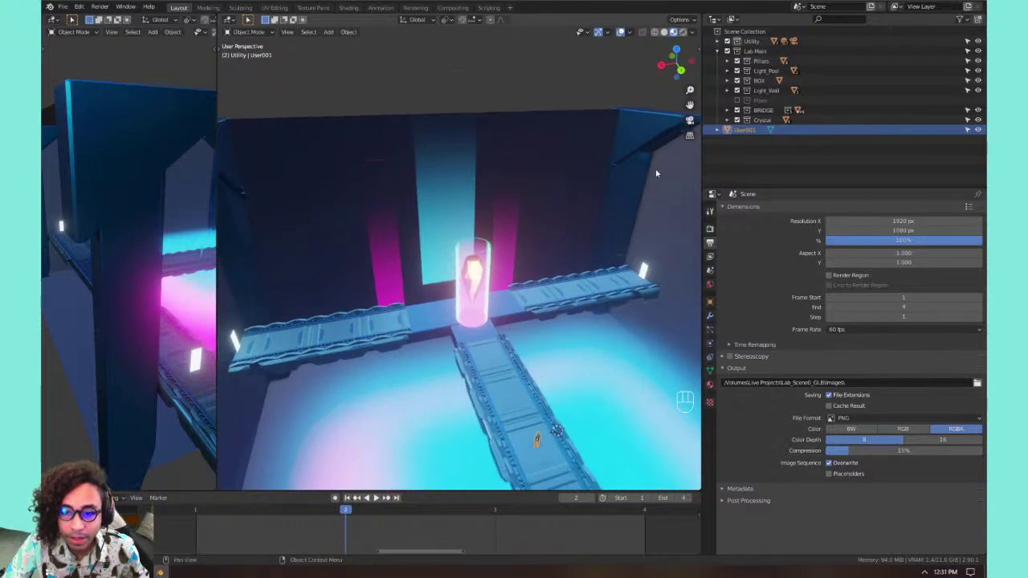
Expand the Crystal collection to list its objects and make it the active collection.
left_click(728, 120)
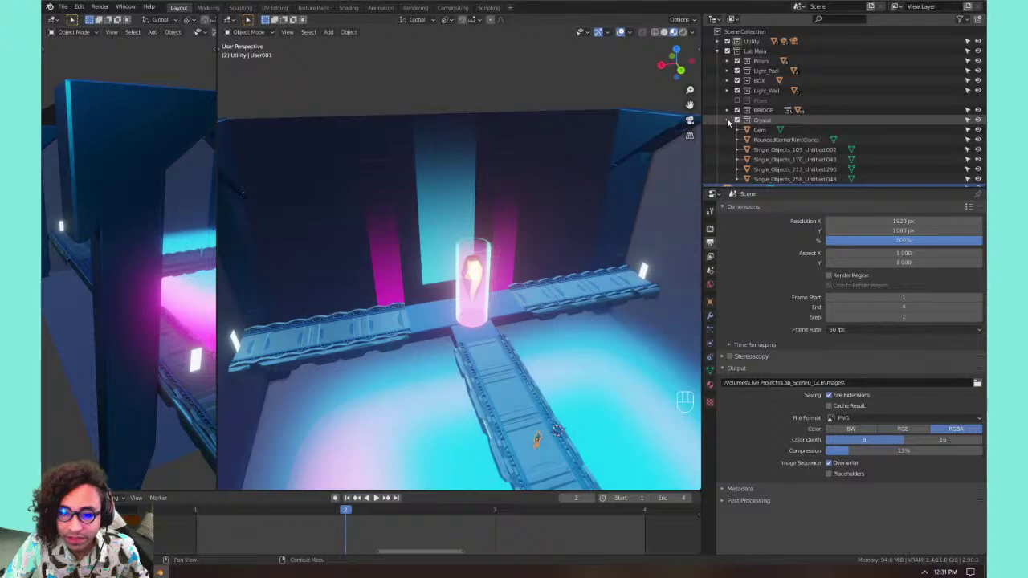
left_click(728, 121)
left_click(728, 120)
left_click(755, 119)
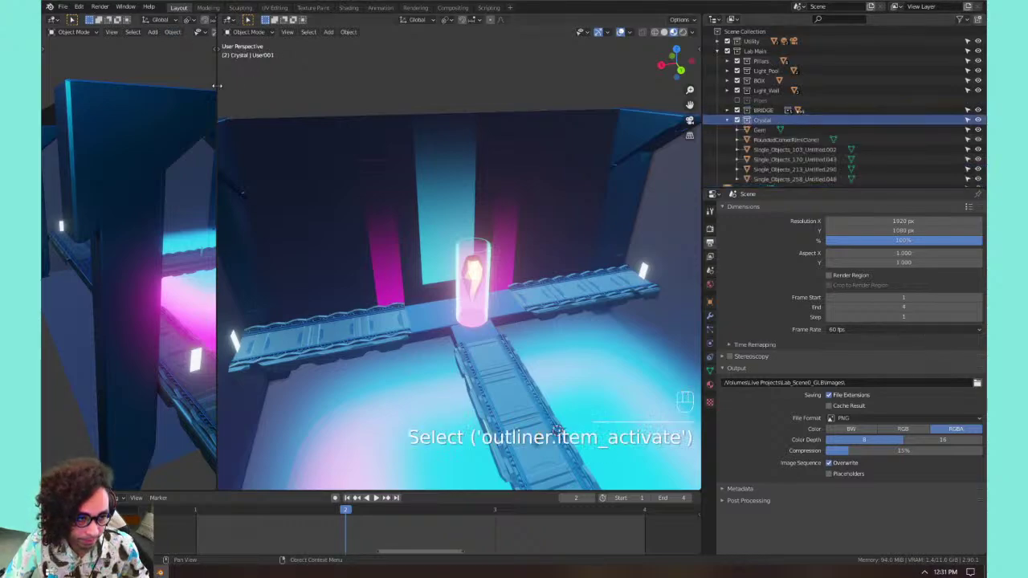
Widen the narrow side viewport, save the current scene, and open the recent file 02_optimized_lab.blend.
left_click_drag(217, 86, 259, 86)
key("ctrl+s")
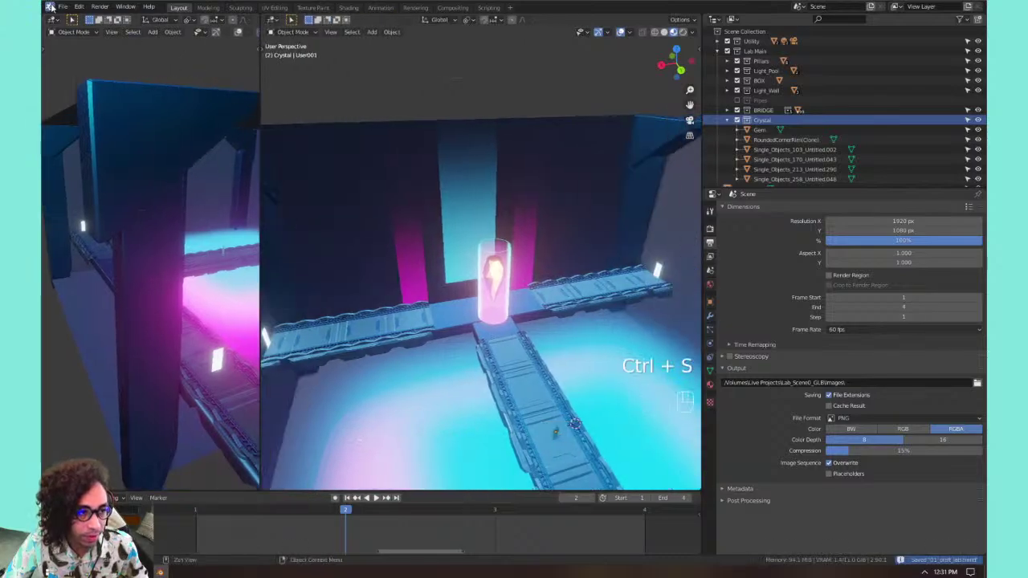
left_click(63, 6)
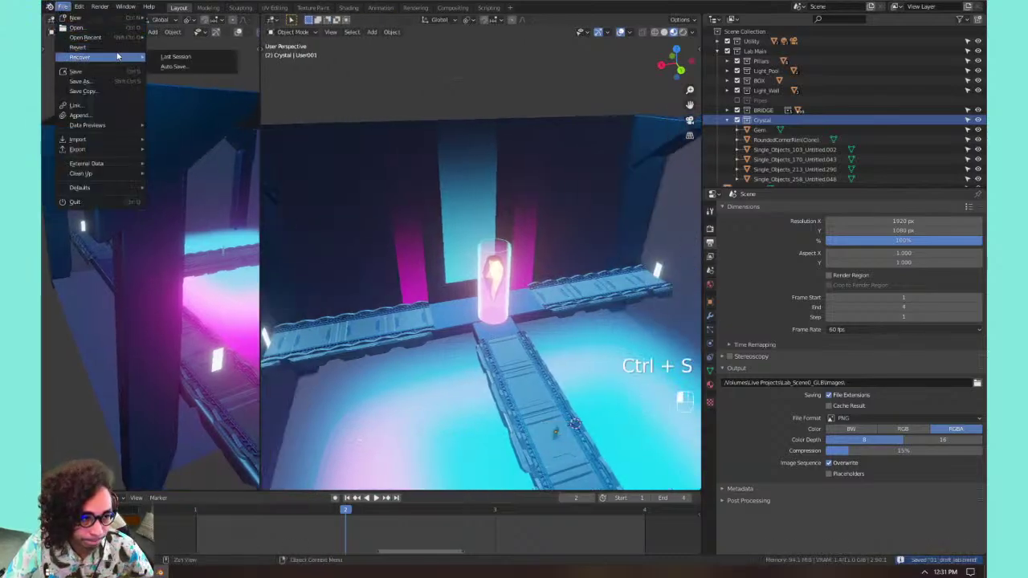
mouse_move(113, 39)
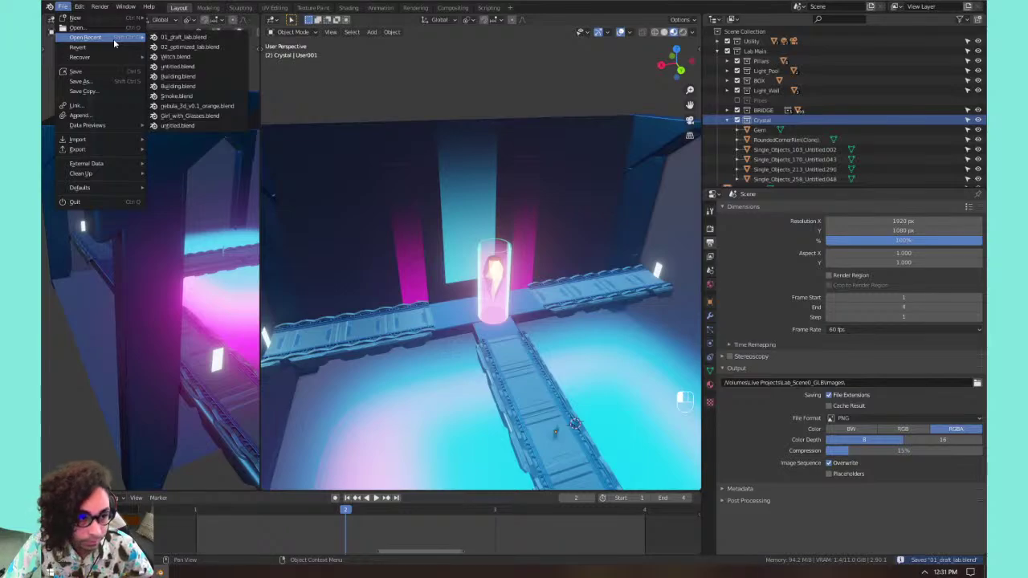
left_click(169, 48)
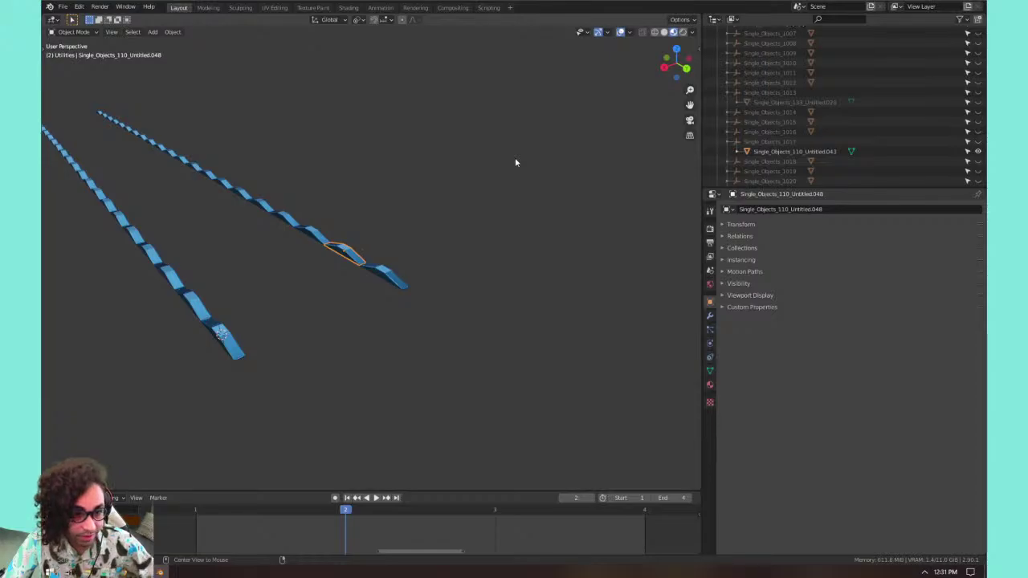
Reveal all hidden objects in the optimized lab scene and select the LAB_BOX room shell.
key("alt+h")
scroll(412, 150, "down", 7)
middle_click_drag(415, 168, 400, 167)
scroll(400, 167, "down", 6)
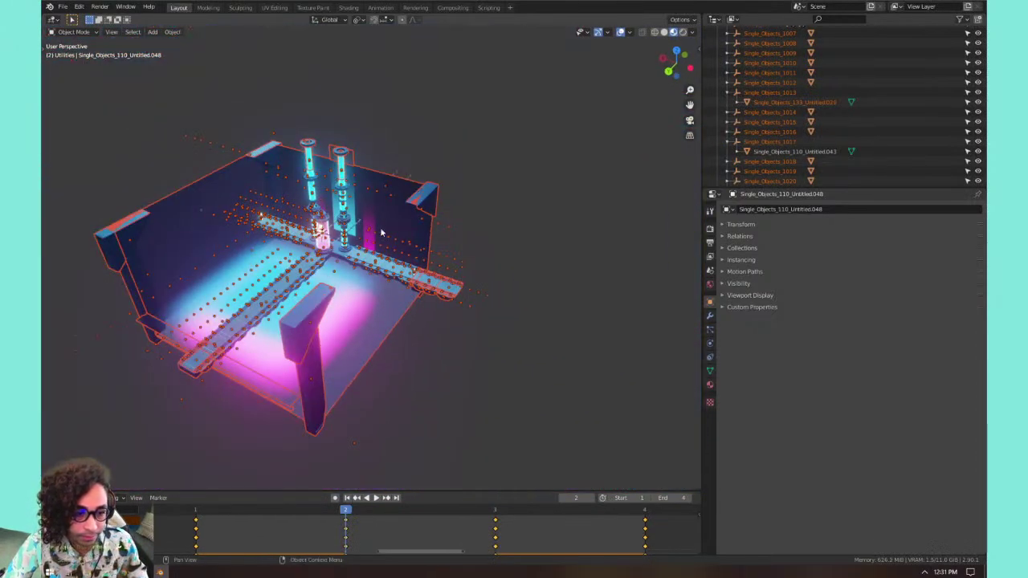
left_click(387, 217)
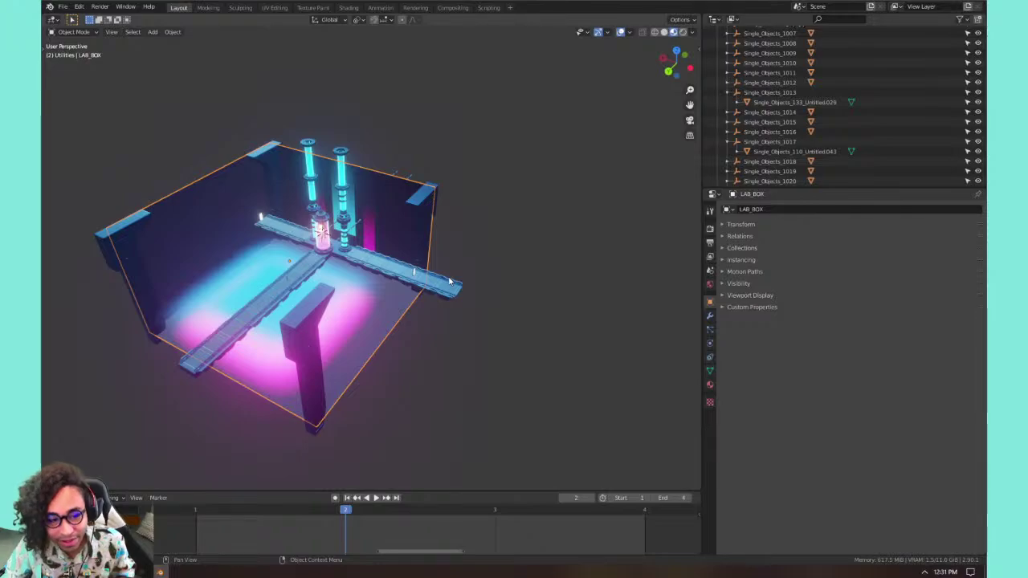
Hide LAB_BOX to expose the pipes and crystal tube, and select a piece of the front bridge.
scroll(327, 237, "up", 5)
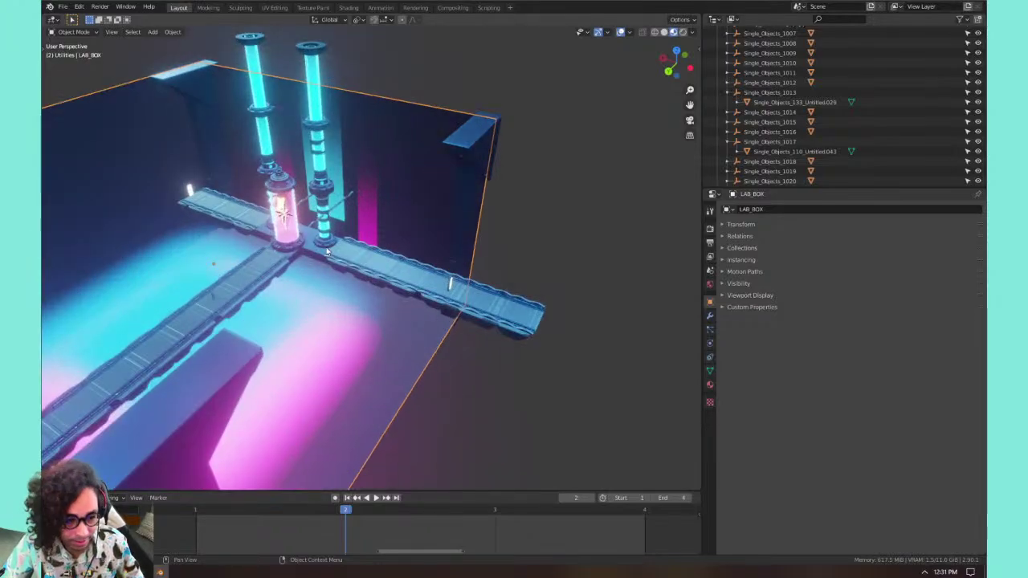
middle_click_drag(327, 236, 348, 249)
scroll(372, 234, "down", 4)
scroll(373, 235, "up", 4)
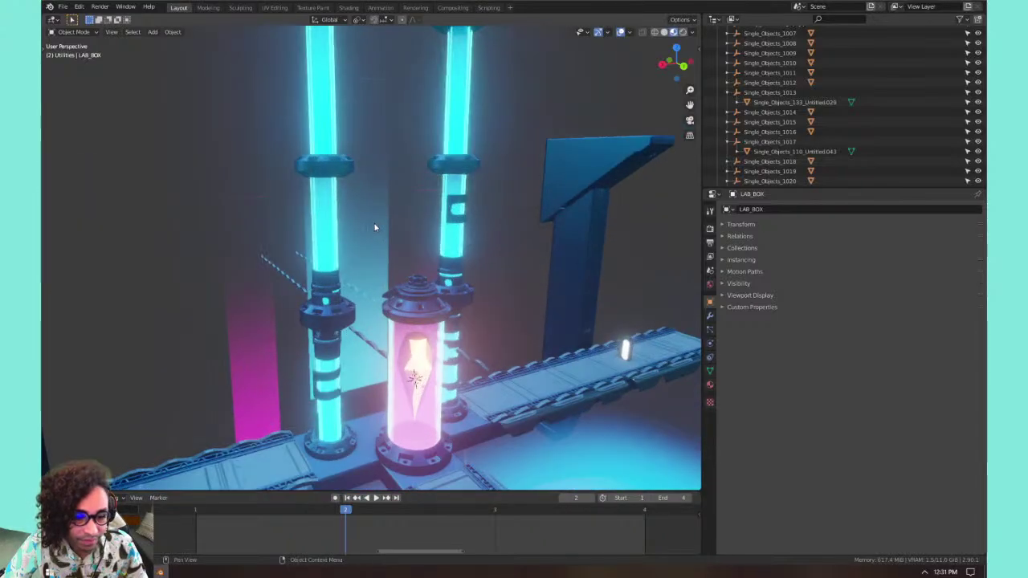
scroll(374, 225, "down", 4)
left_click(439, 403)
scroll(439, 394, "down", 5)
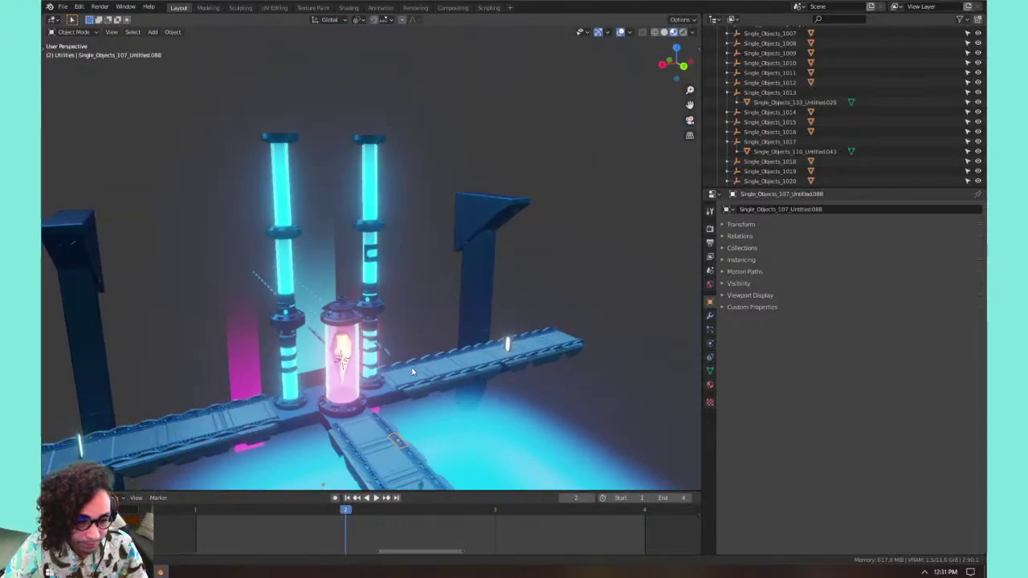
Hide the rear pillar behind the far bridge arm and the large pillar beside the floor light.
left_click(438, 235)
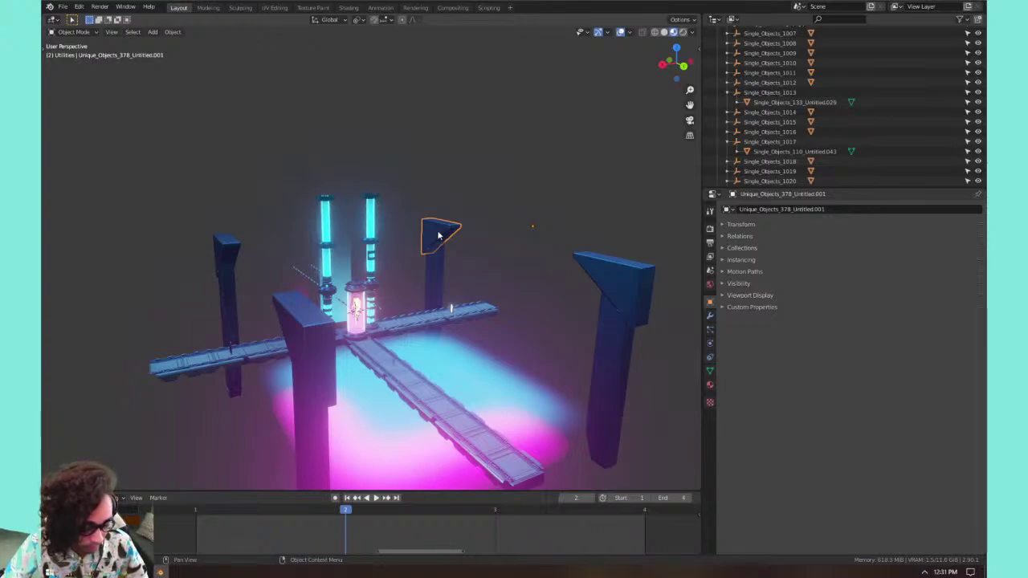
key("h")
left_click(445, 310)
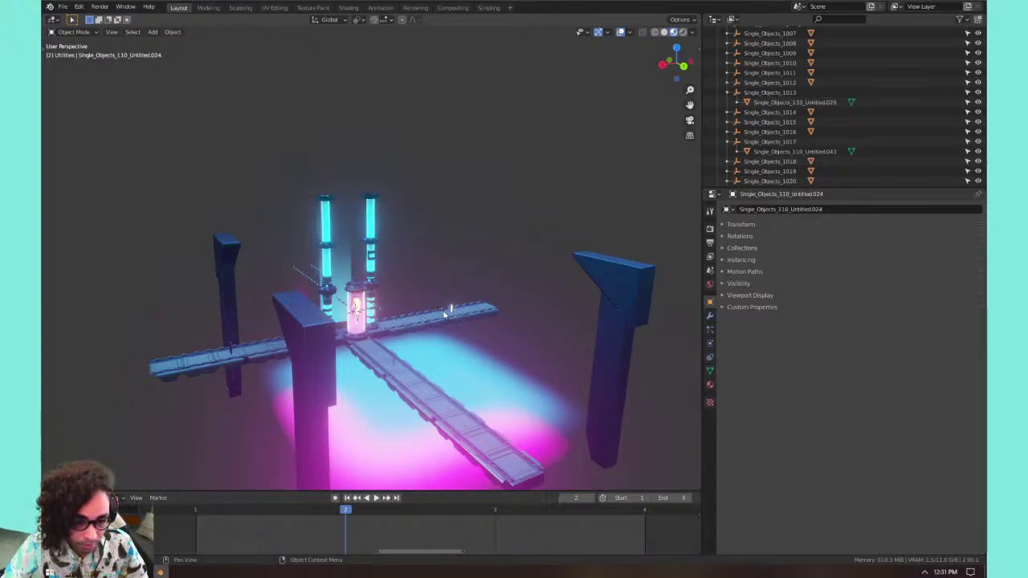
left_click_drag(578, 225, 648, 421)
key("h")
Hide the floor light plane and the outer sections of the front and far bridge arms.
left_click_drag(546, 269, 459, 424)
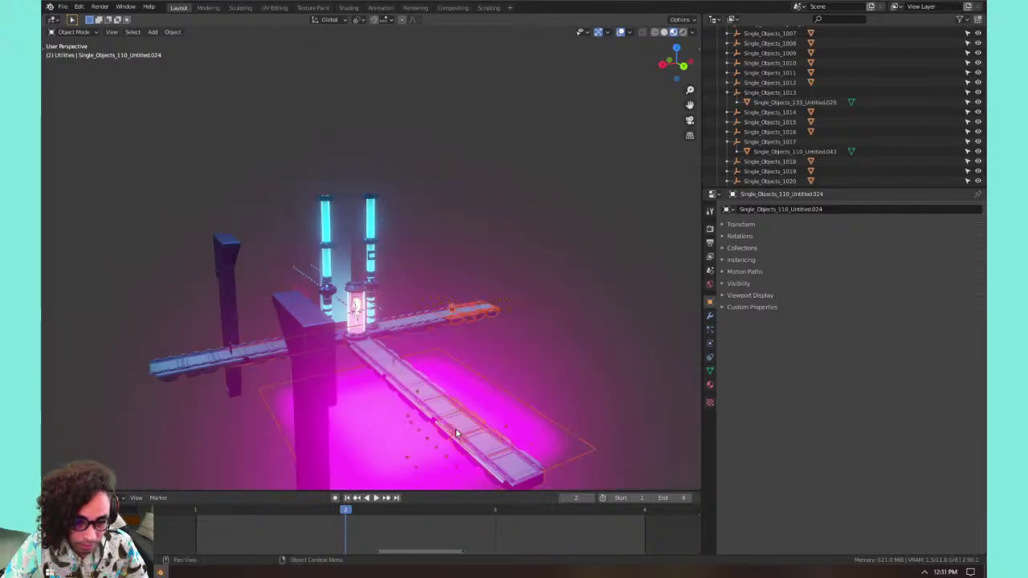
key("h")
left_click_drag(488, 283, 433, 495)
key("h")
left_click_drag(472, 395, 616, 493)
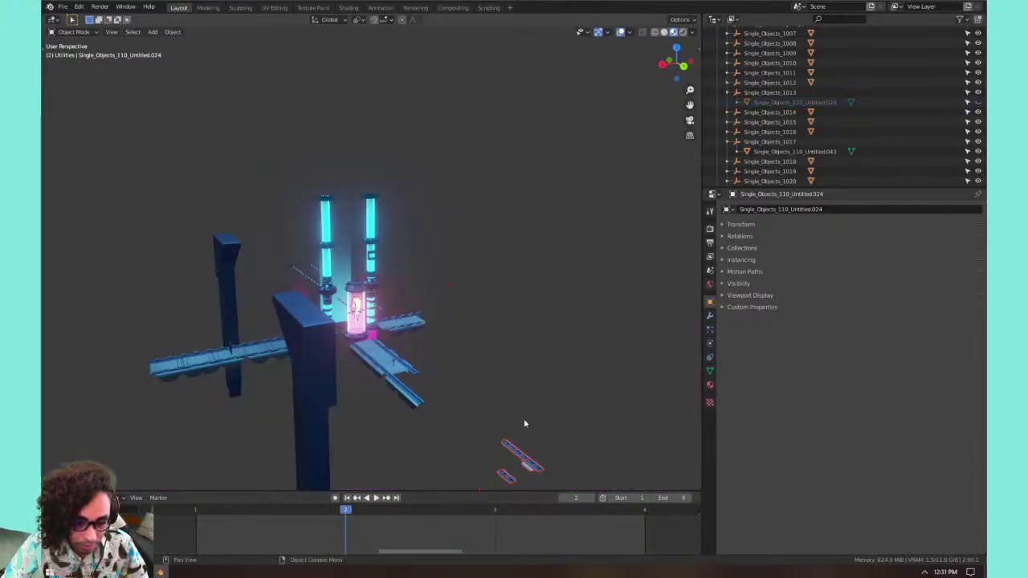
key("h")
Hide the remaining pillars, the bridge arm behind them and the magenta wall strip next to it.
middle_click_drag(498, 352, 470, 310)
left_click_drag(340, 211, 429, 438)
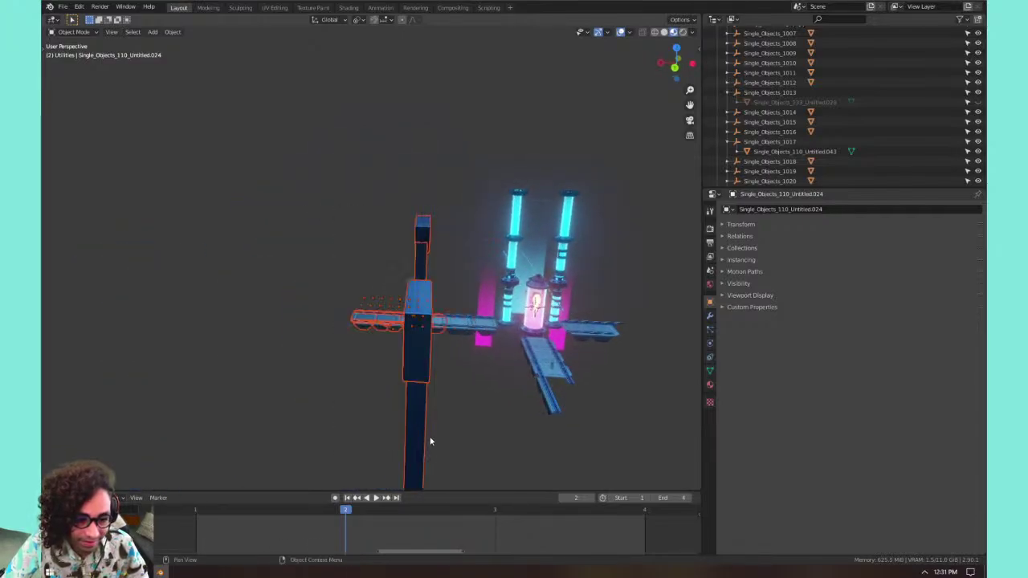
key("h")
left_click_drag(413, 277, 480, 372)
key("h")
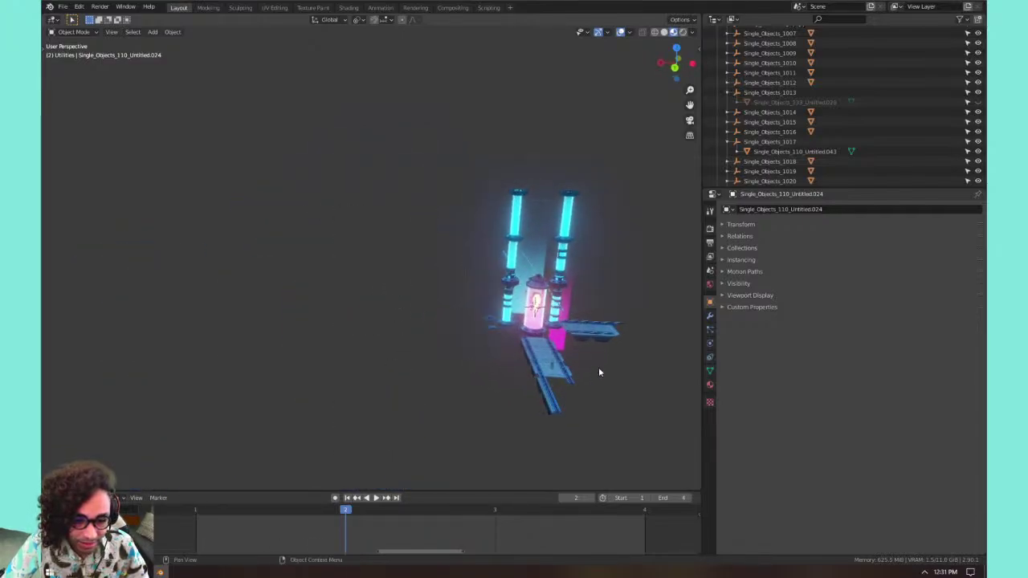
Hide the remaining front bridge sections leading to the crystal tube.
left_click_drag(599, 367, 495, 434)
key("h")
middle_click_drag(477, 409, 507, 375)
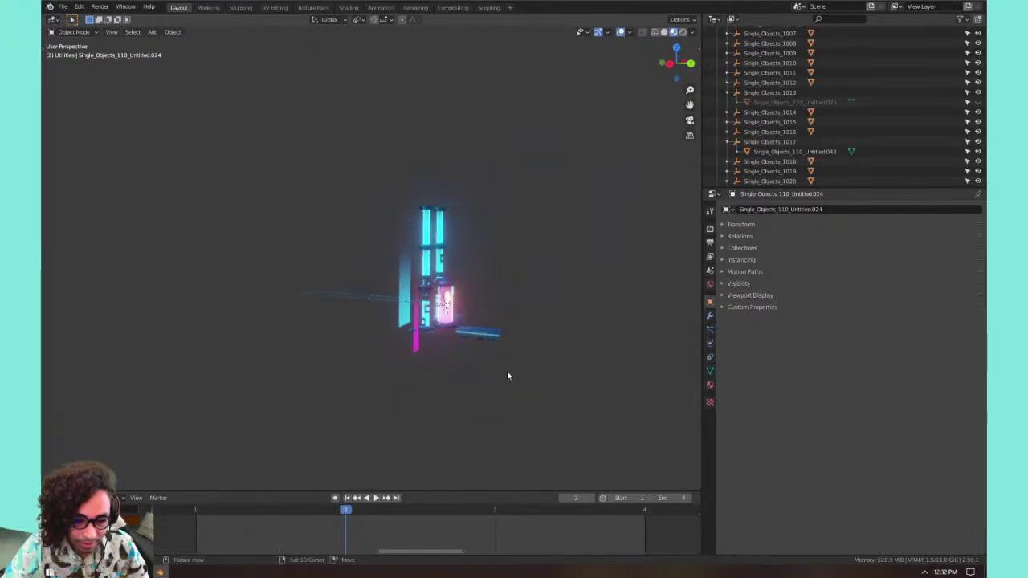
left_click_drag(525, 314, 464, 365)
middle_click_drag(463, 366, 369, 278)
key("h")
Hide the cyan and magenta wall light panels and the long rail strips extending behind the pipes.
scroll(406, 389, "up", 3)
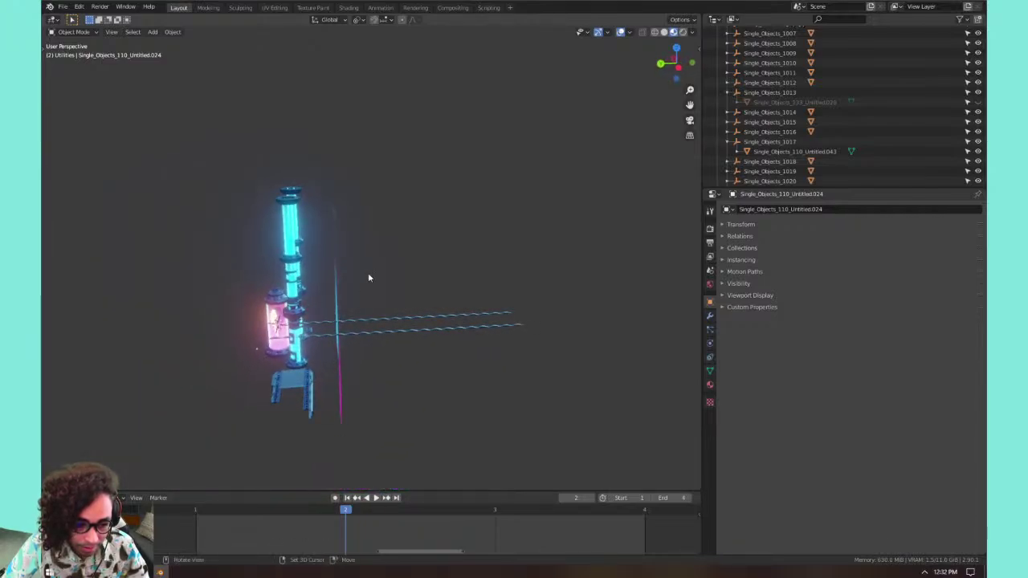
left_click_drag(383, 181, 333, 425)
key("h")
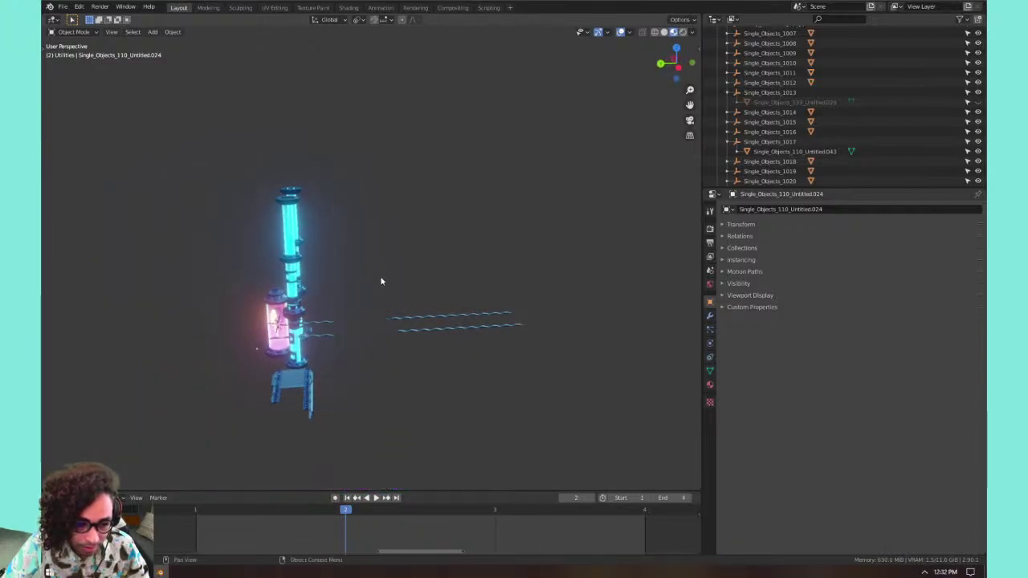
left_click_drag(380, 275, 536, 347)
key("h")
left_click_drag(343, 309, 314, 440)
key("h")
Hide the last bridge section beside the banded blue pipe, including its leftover rail pieces.
middle_click_drag(337, 394, 426, 374)
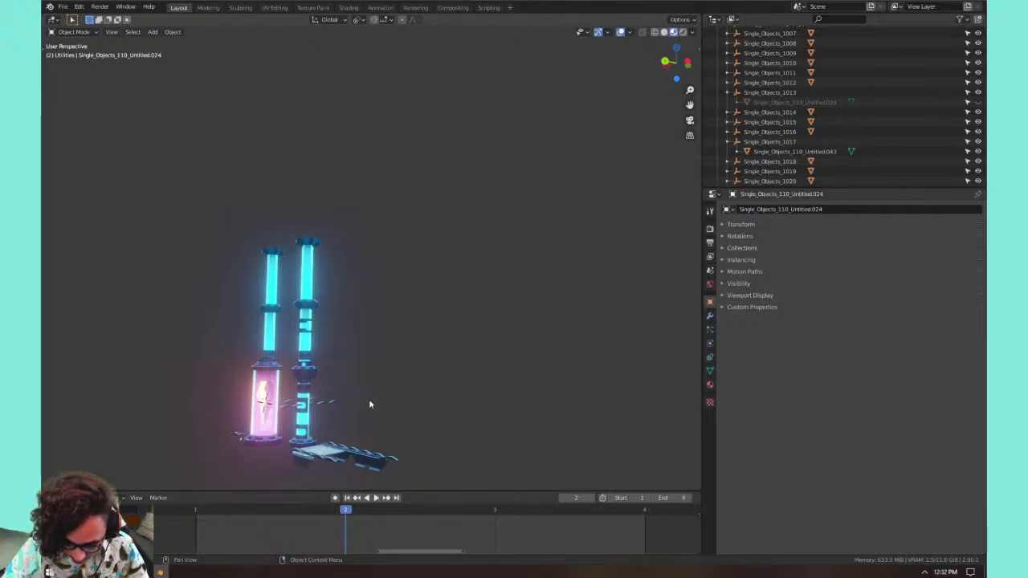
middle_click_drag(365, 404, 361, 281, "shift")
scroll(438, 361, "up", 4)
middle_click_drag(361, 281, 597, 316)
left_click_drag(597, 317, 426, 408)
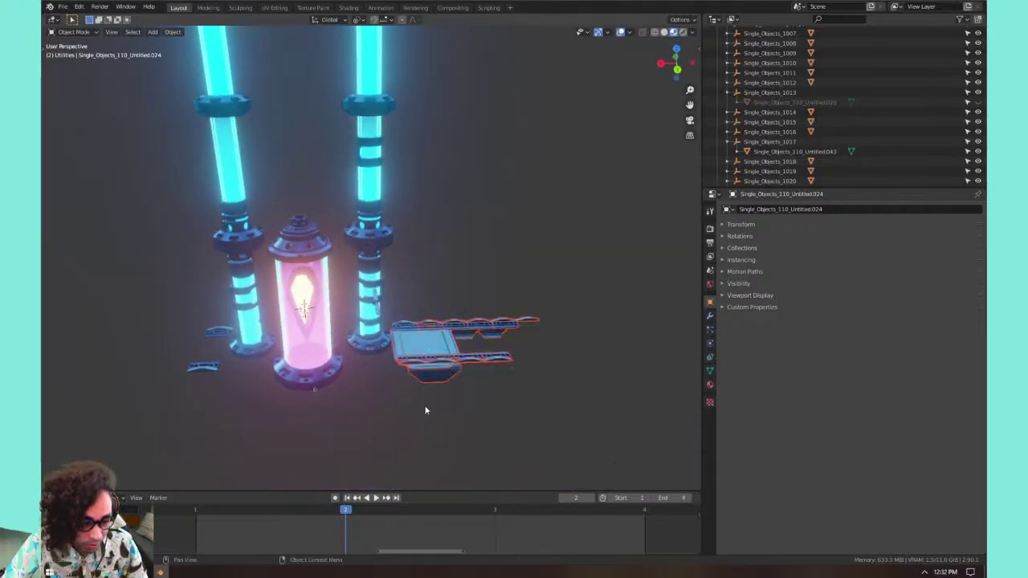
key("Delete")
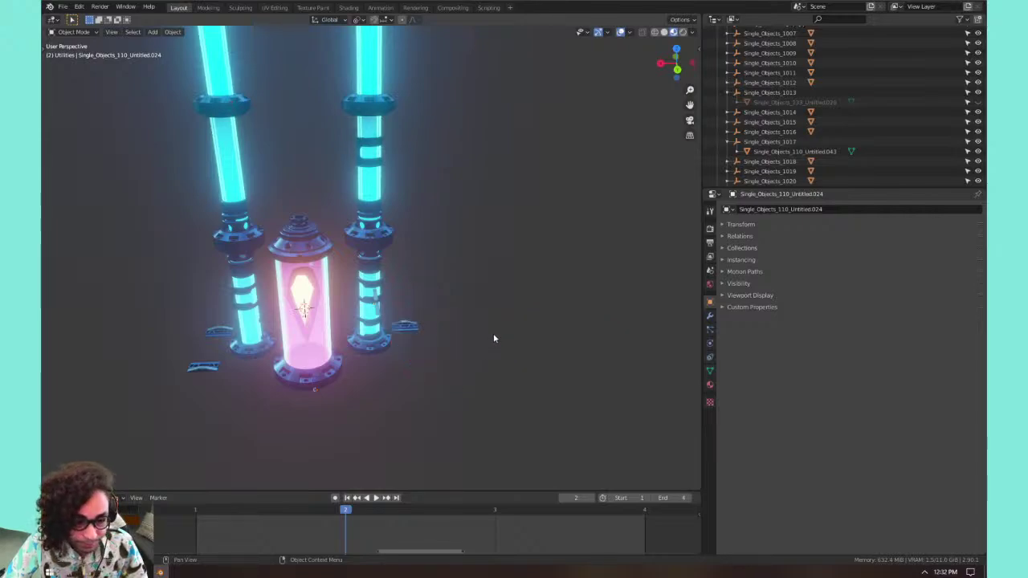
left_click(417, 327)
key("Delete")
left_click(412, 322)
key("Delete")
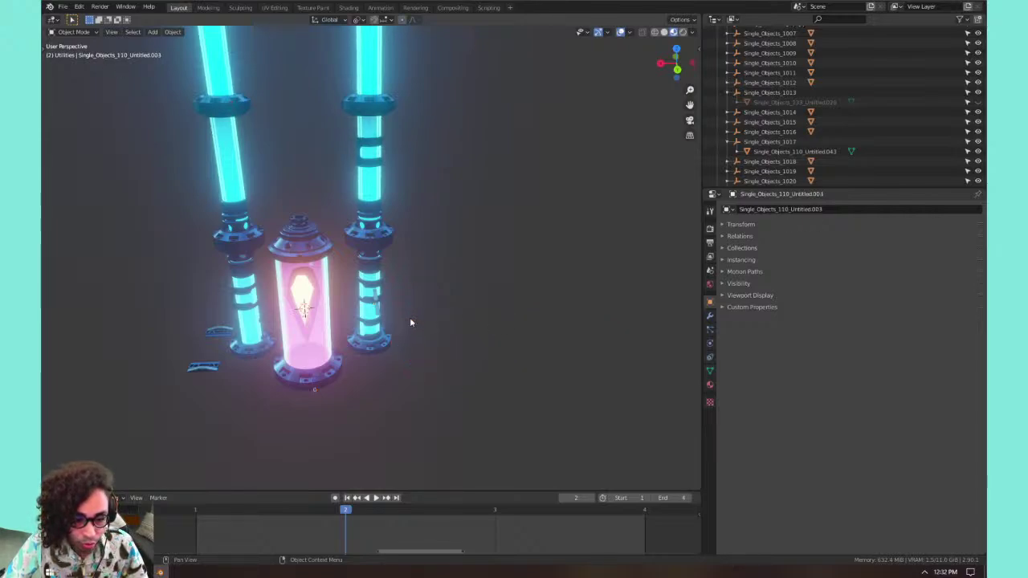
Hide the small wavy rail pieces crossing between the crystal tube and the blue pipes.
middle_click_drag(431, 319, 377, 337)
left_click(470, 361)
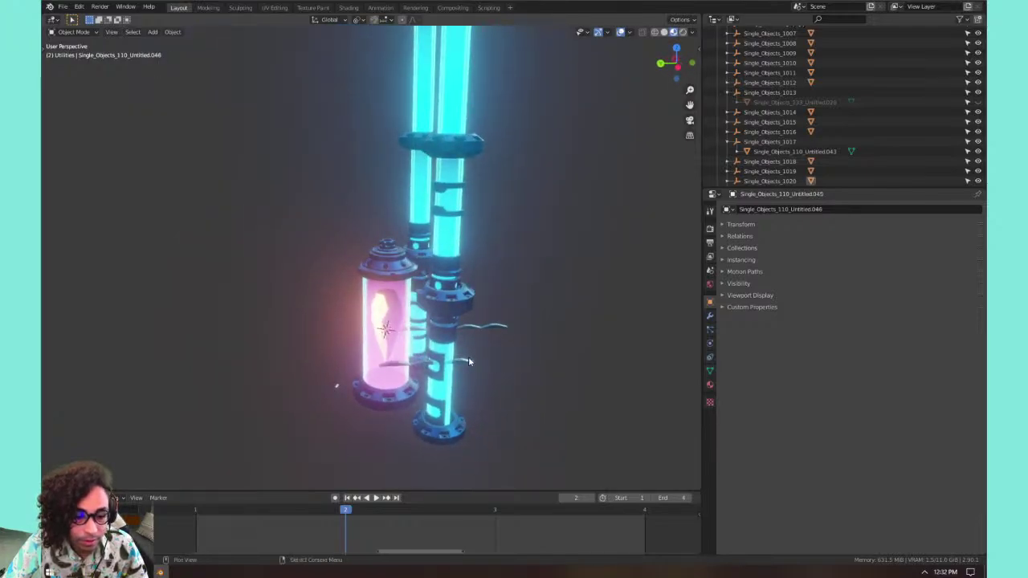
left_click(413, 369)
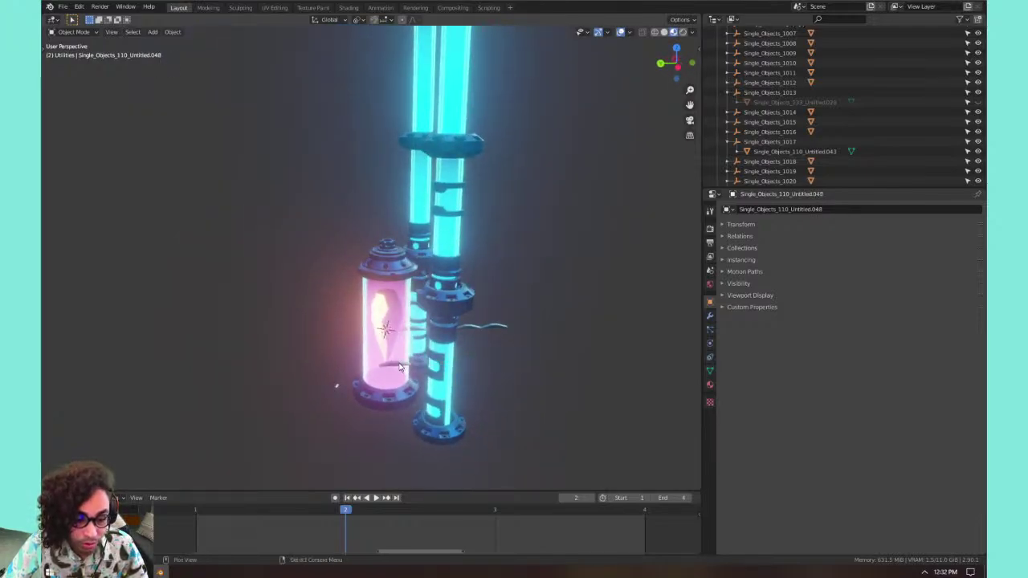
left_click(482, 330)
left_click(470, 327)
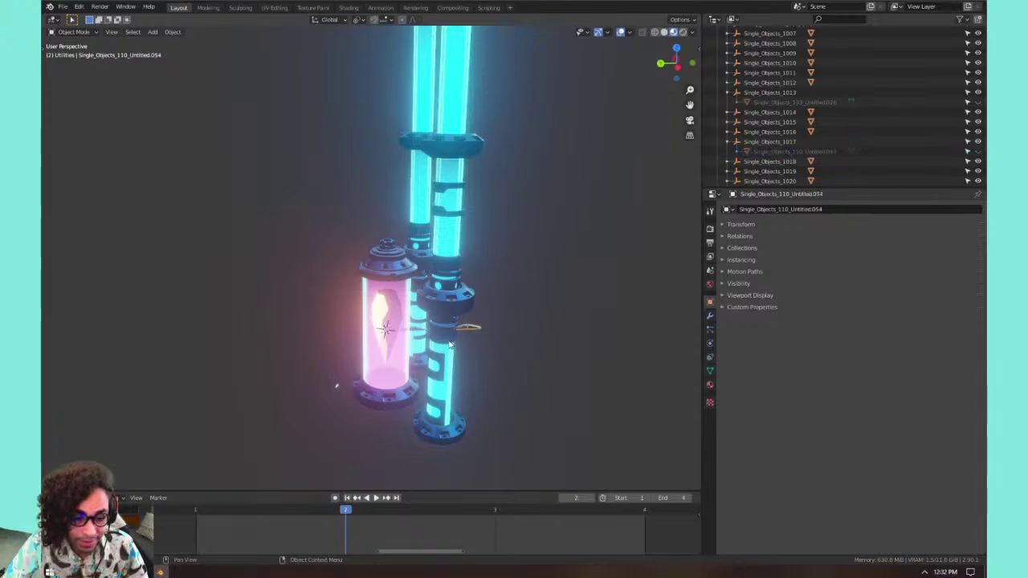
Hide RoundedCornerRim(Clone).007 beside the crystal tube and the stray bridge pieces near the blue pipe's base.
middle_click_drag(466, 329, 376, 393)
scroll(445, 389, "up", 4)
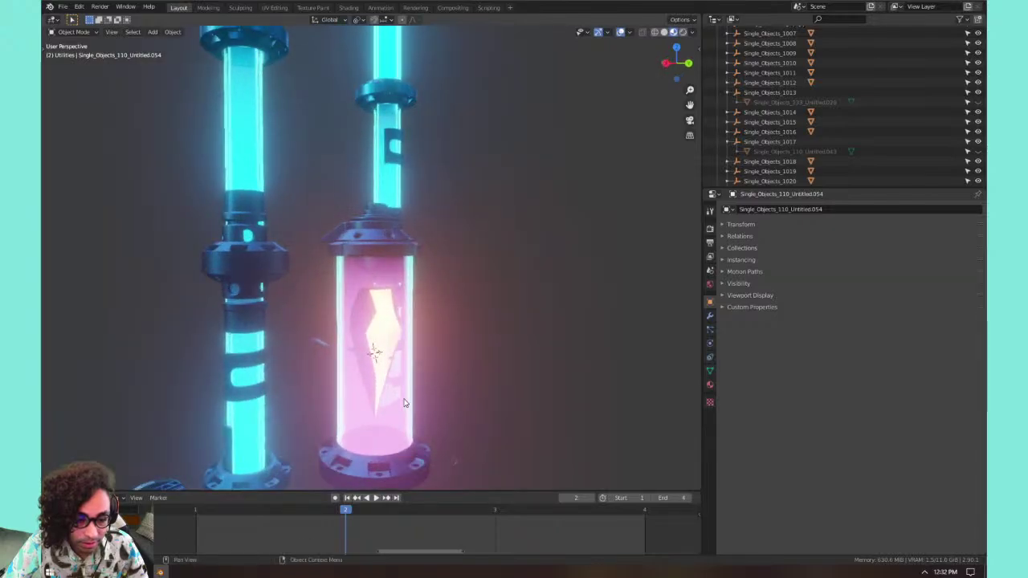
left_click(450, 402)
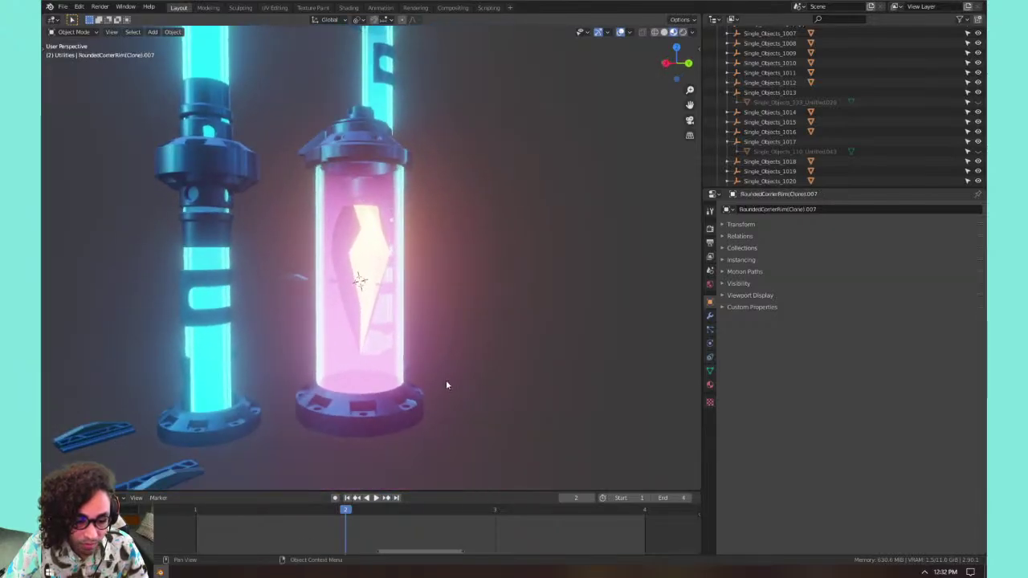
left_click(448, 379)
middle_click_drag(322, 400, 407, 352, "shift")
left_click(286, 398)
key("h")
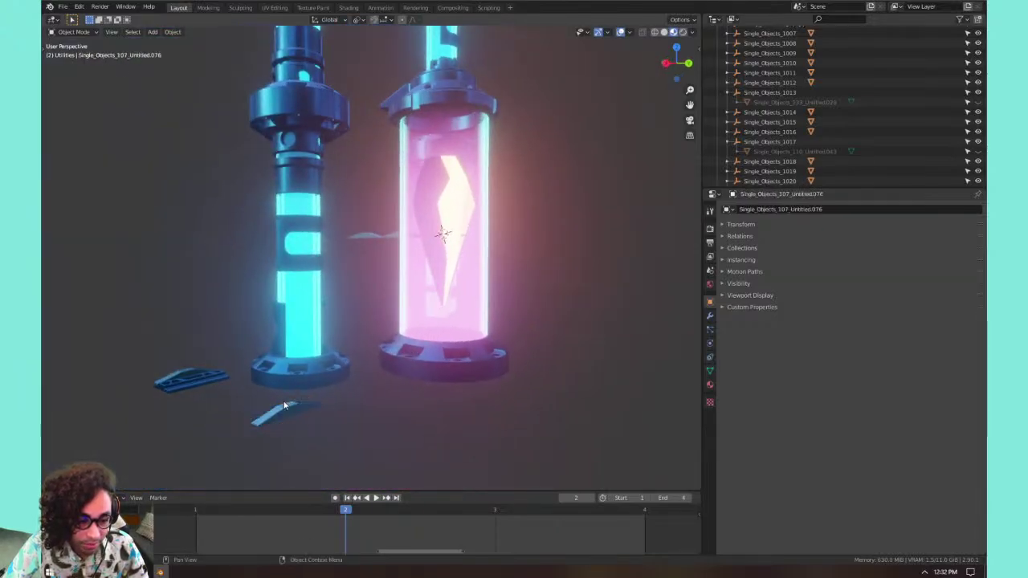
left_click(193, 383)
key("h")
left_click(261, 419)
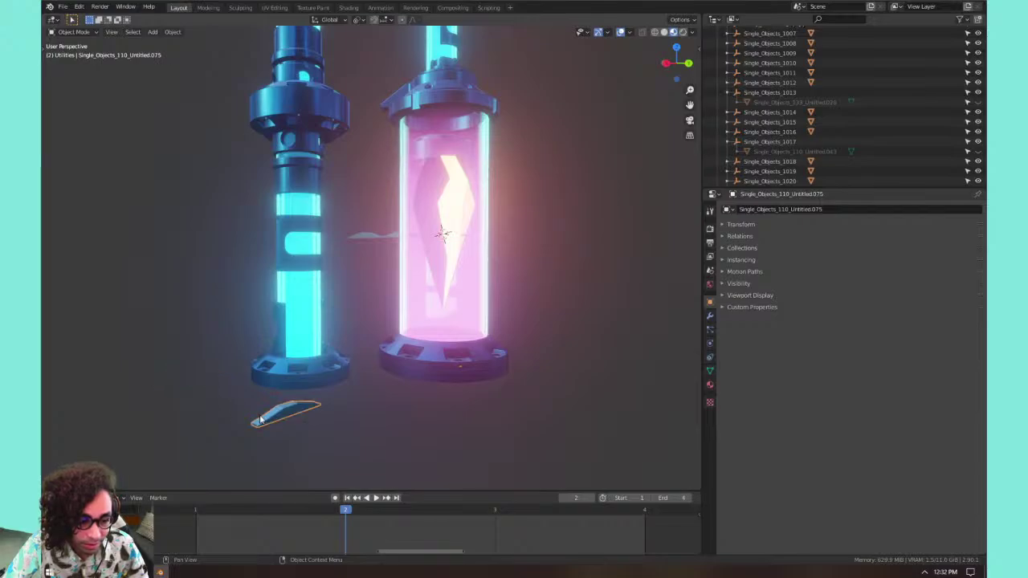
key("h")
Hide the two remaining rail pieces between the crystal tube and the neighbouring blue pipe.
middle_click_drag(317, 380, 546, 321)
scroll(482, 330, "up", 4)
middle_click_drag(326, 350, 391, 333)
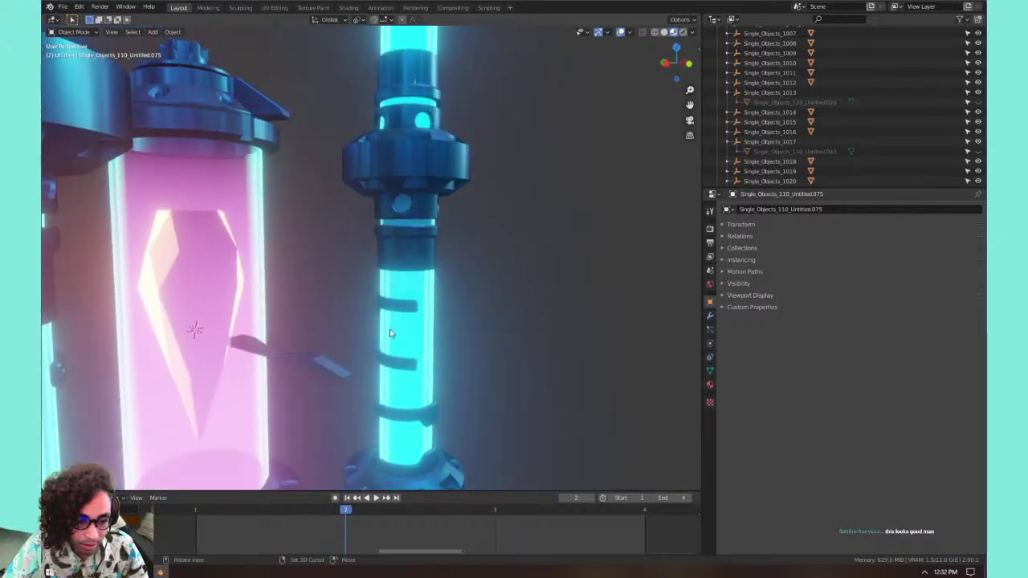
left_click(320, 364)
key("h")
left_click(250, 349)
key("h")
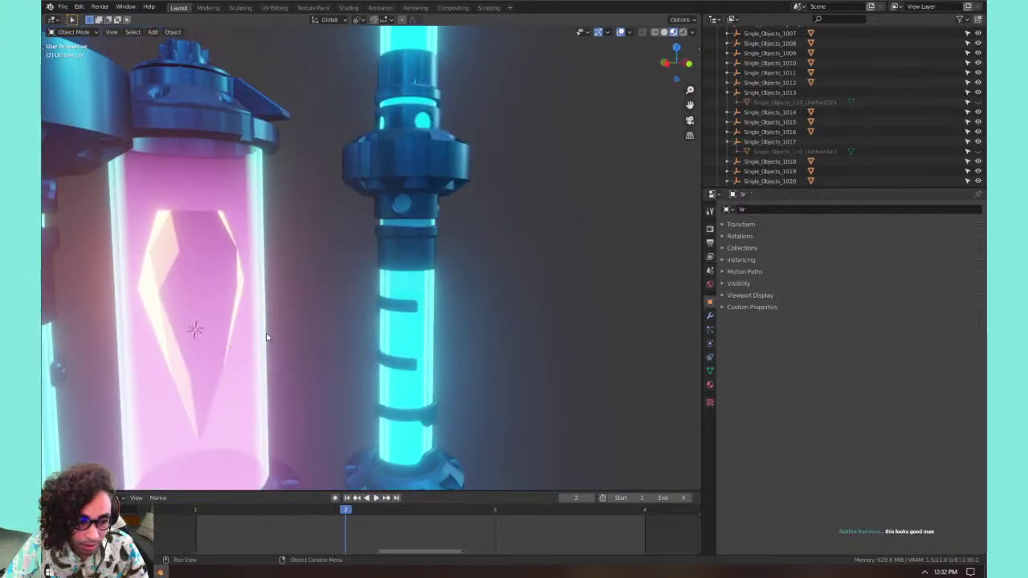
Select all the parts of the two blue pipes and the crystal tube together.
middle_click_drag(268, 337, 470, 323)
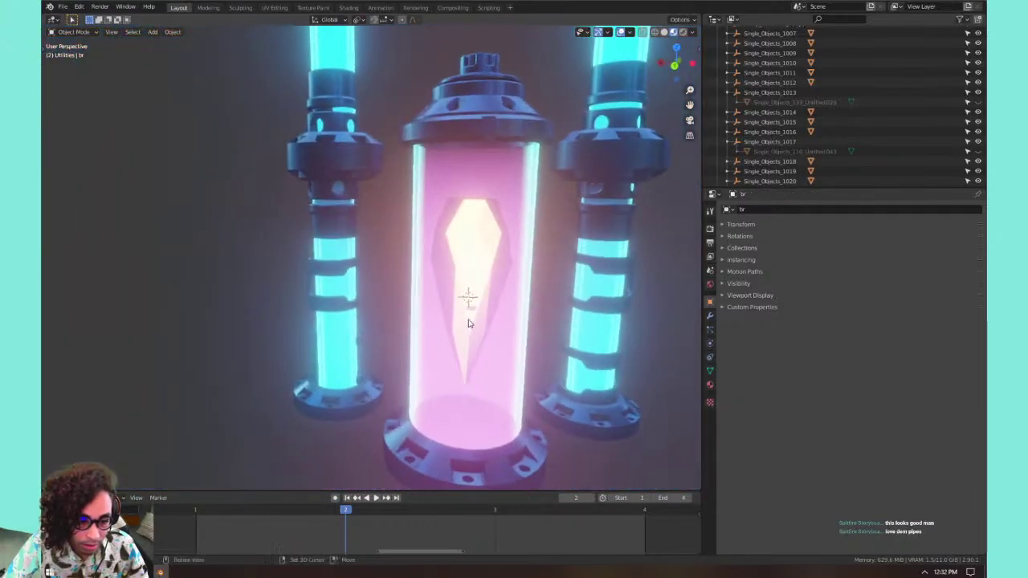
left_click(470, 323)
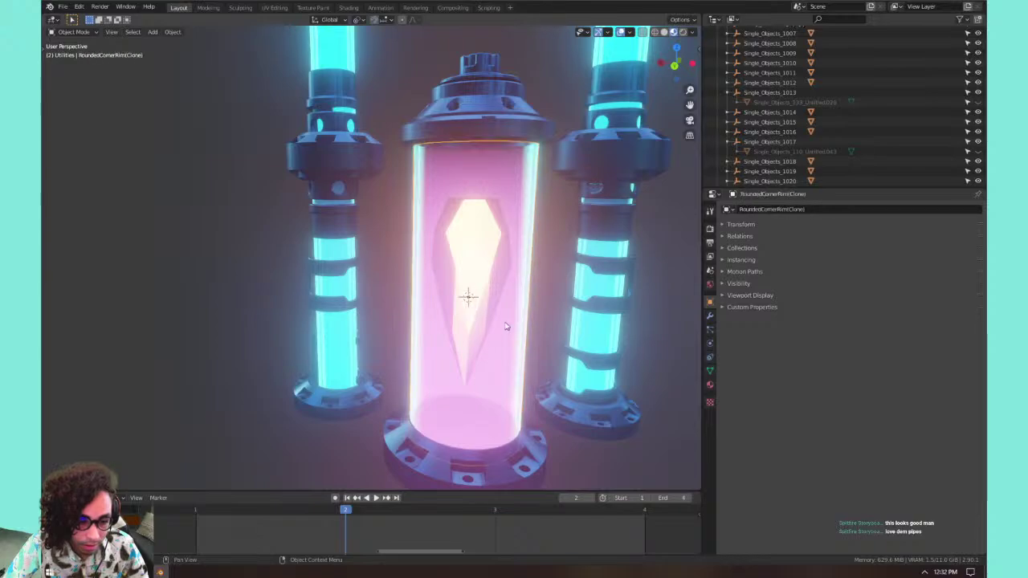
scroll(506, 327, "down", 1)
scroll(635, 273, "down", 3)
middle_click_drag(562, 253, 321, 335)
scroll(303, 283, "down", 1)
scroll(302, 283, "up", 1)
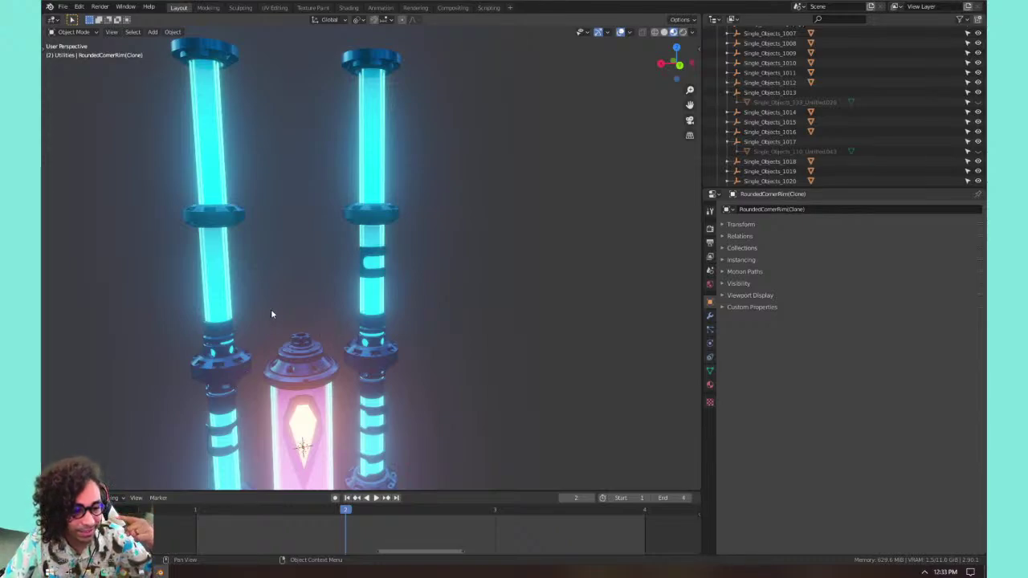
scroll(277, 310, "down", 4)
scroll(326, 301, "up", 1)
middle_click_drag(393, 362, 471, 259, "shift")
left_click_drag(541, 97, 257, 450)
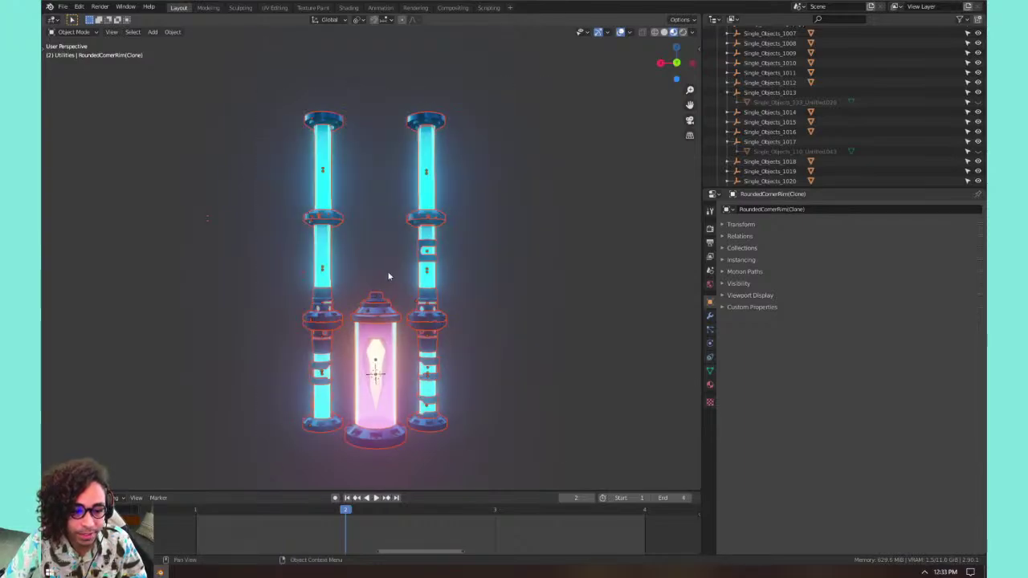
Clear the selected parts' parents while keeping transformation, and set their origins to Center of Mass (Volume).
right_click(388, 275)
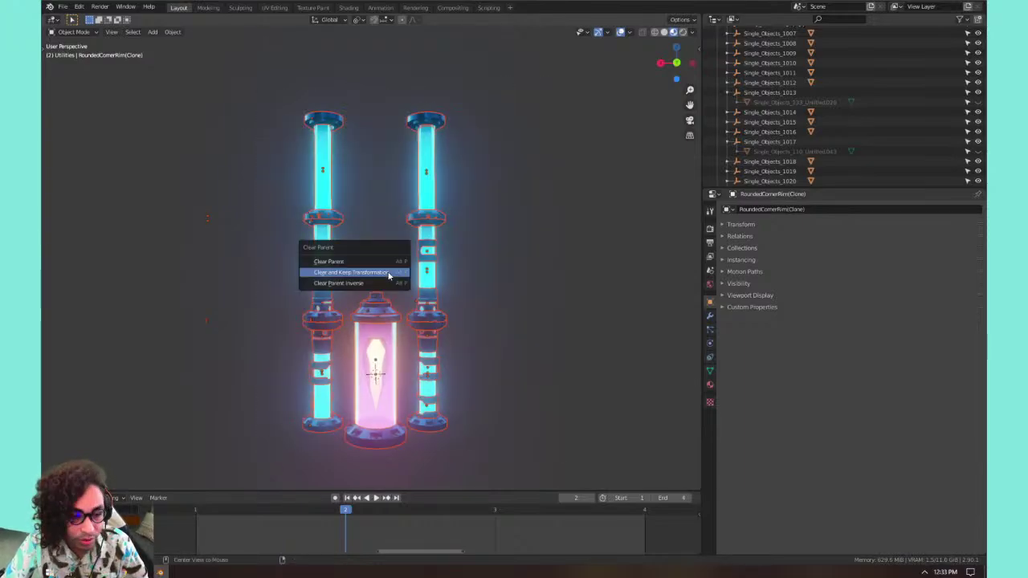
left_click(388, 276)
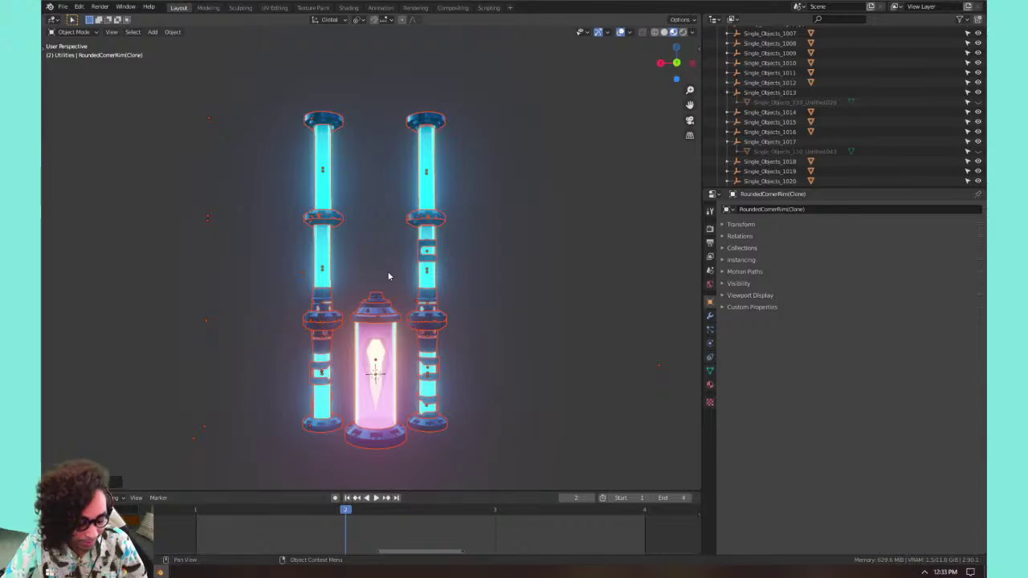
right_click(388, 276)
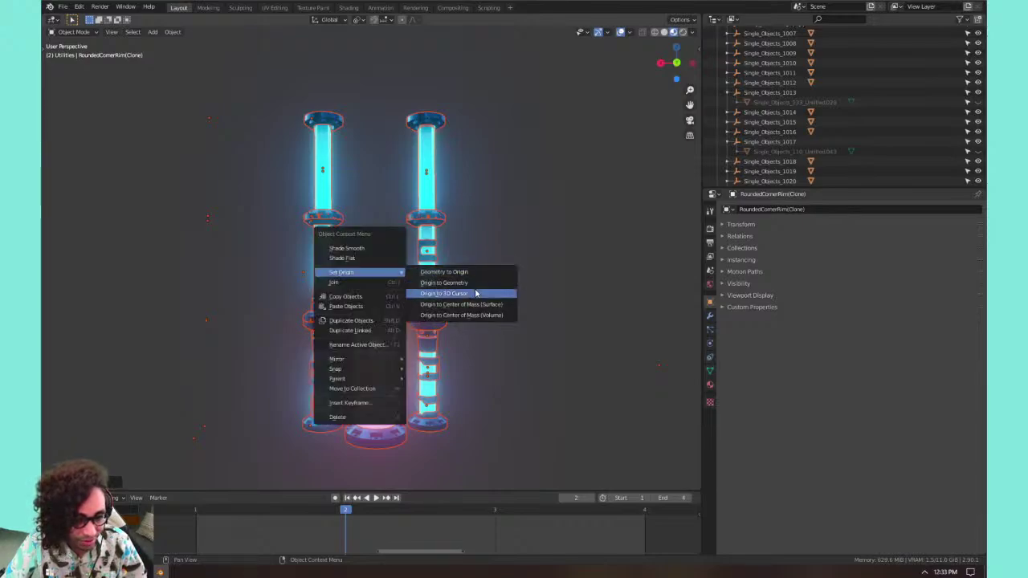
left_click(478, 316)
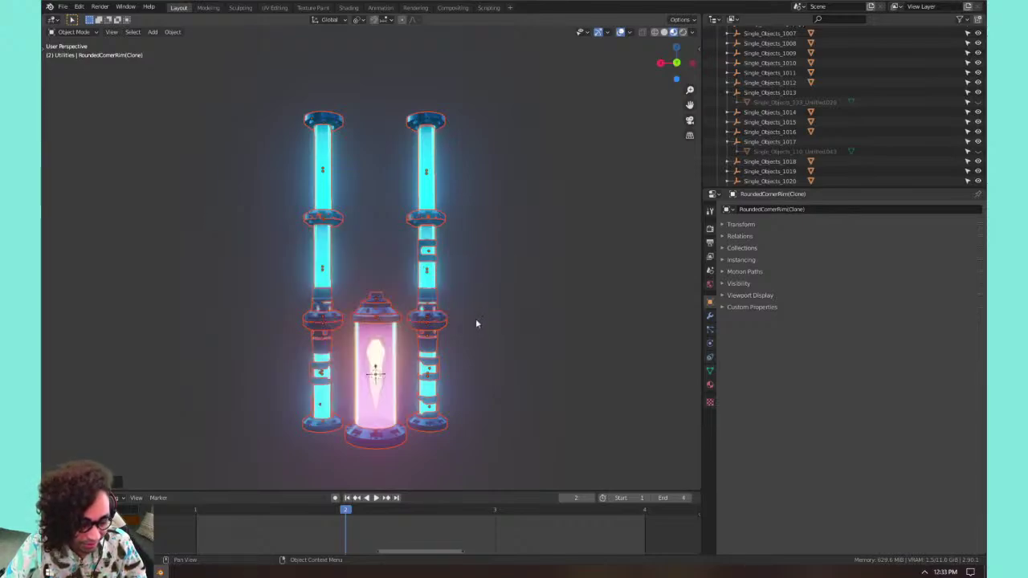
key("r")
key("r")
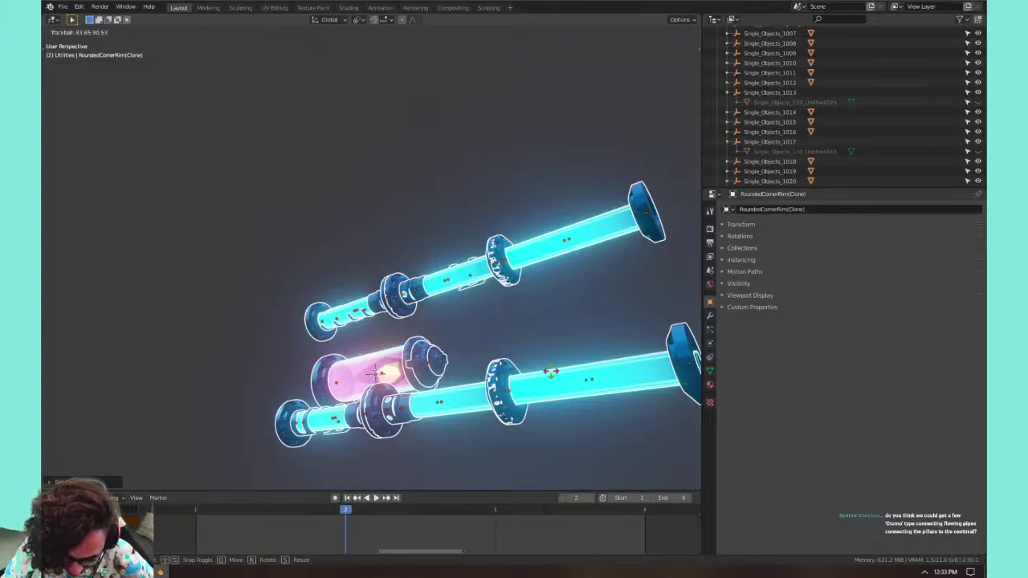
right_click(539, 361)
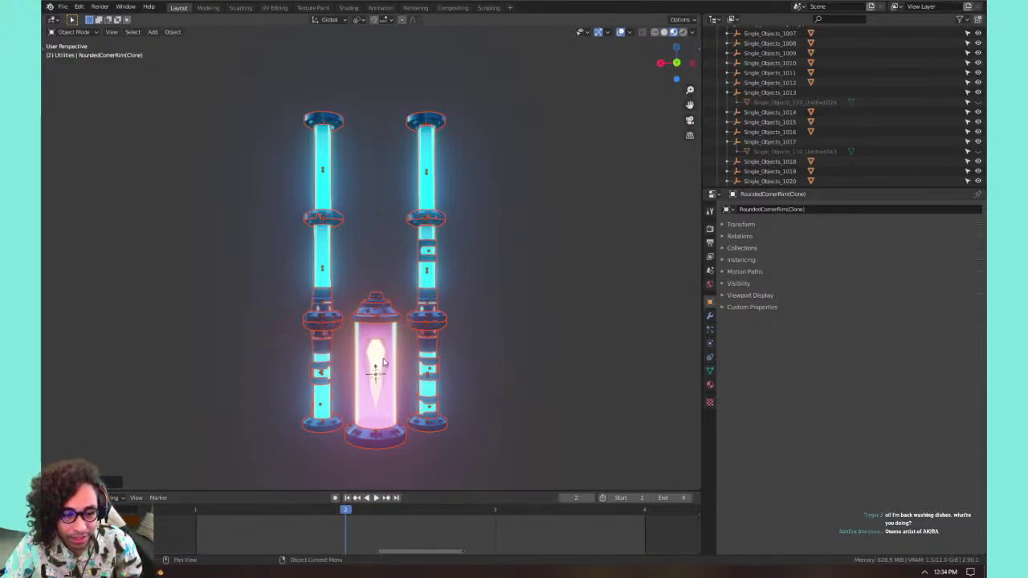
middle_click_drag(432, 329, 420, 286, "shift")
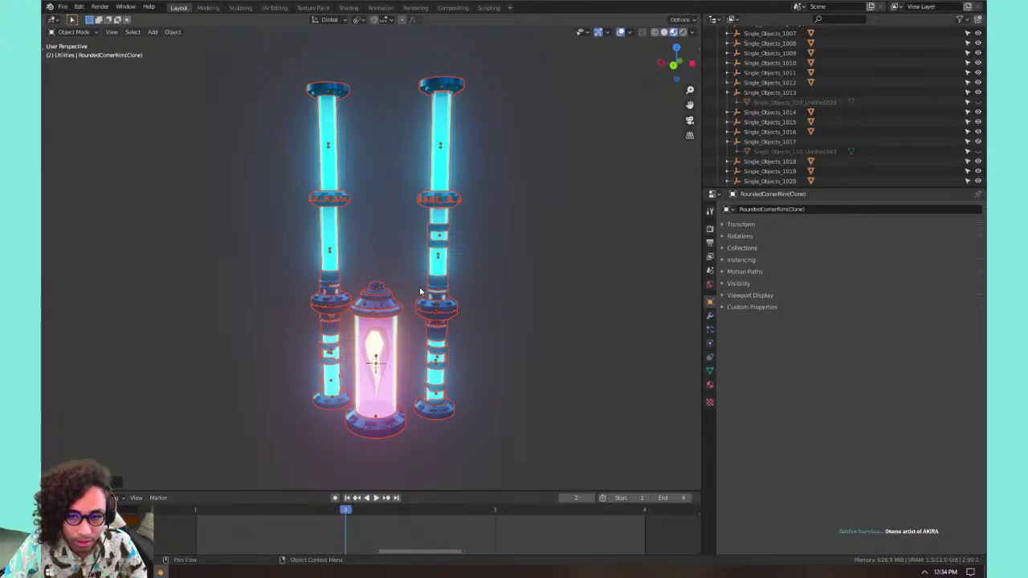
left_click(420, 286)
scroll(557, 169, "up", 3)
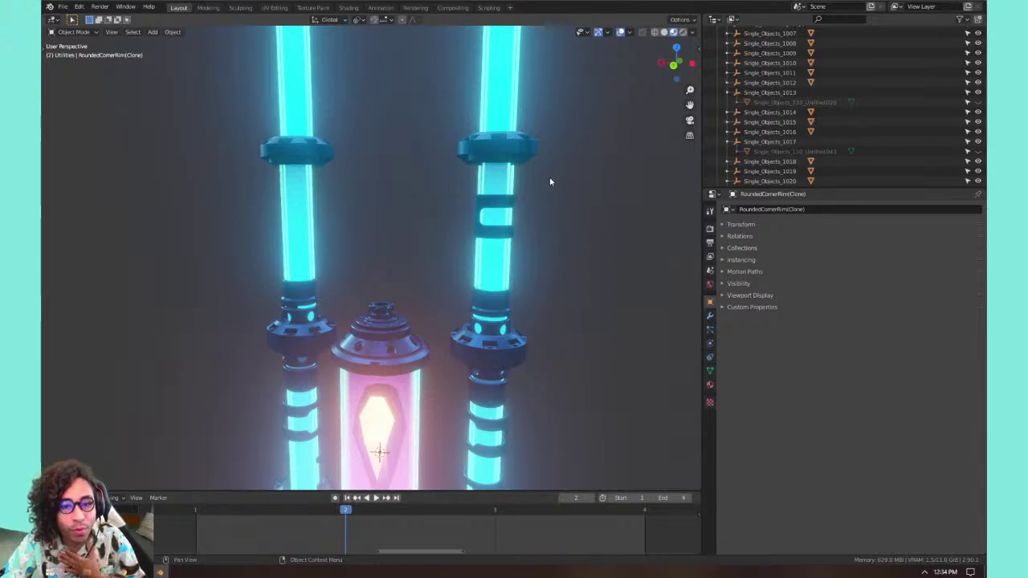
scroll(547, 182, "down", 4)
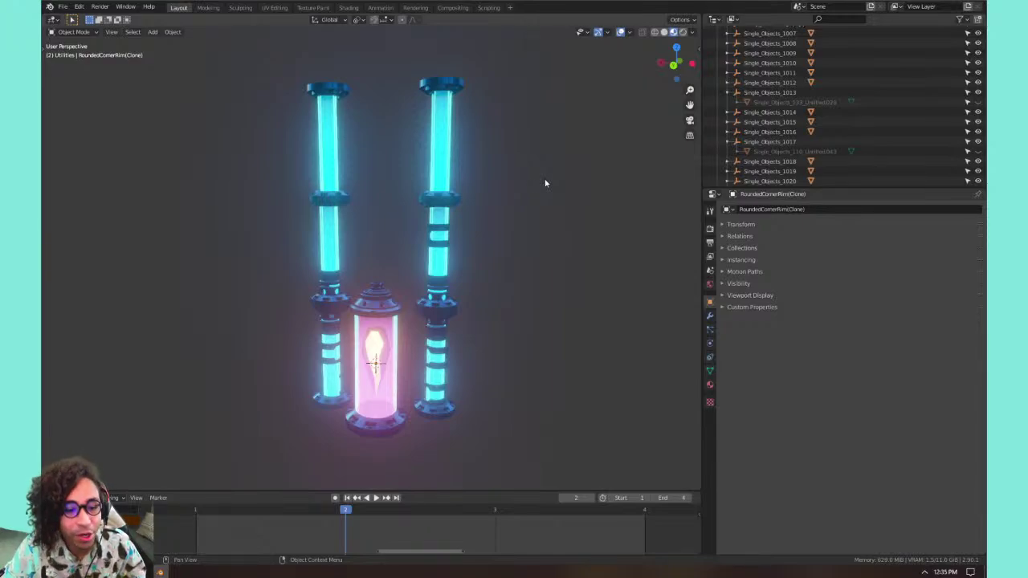
Select all parts of the two blue pipes and the crystal tube and move them to a new collection named Pipes and Crystal.
middle_click_drag(464, 202, 525, 192, "shift")
left_click_drag(603, 82, 372, 386)
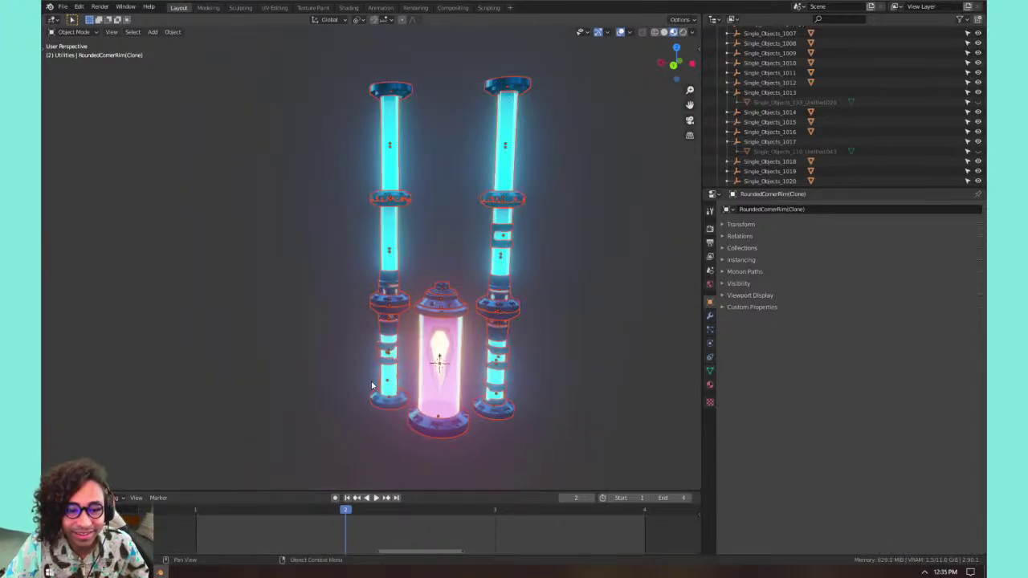
key("KP_Decimal")
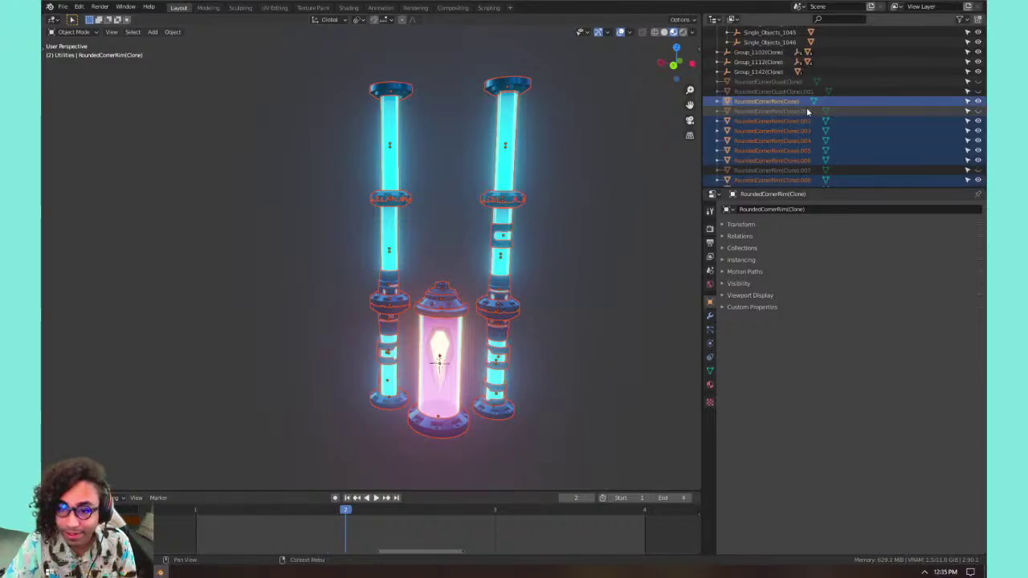
key("m")
left_click(526, 186)
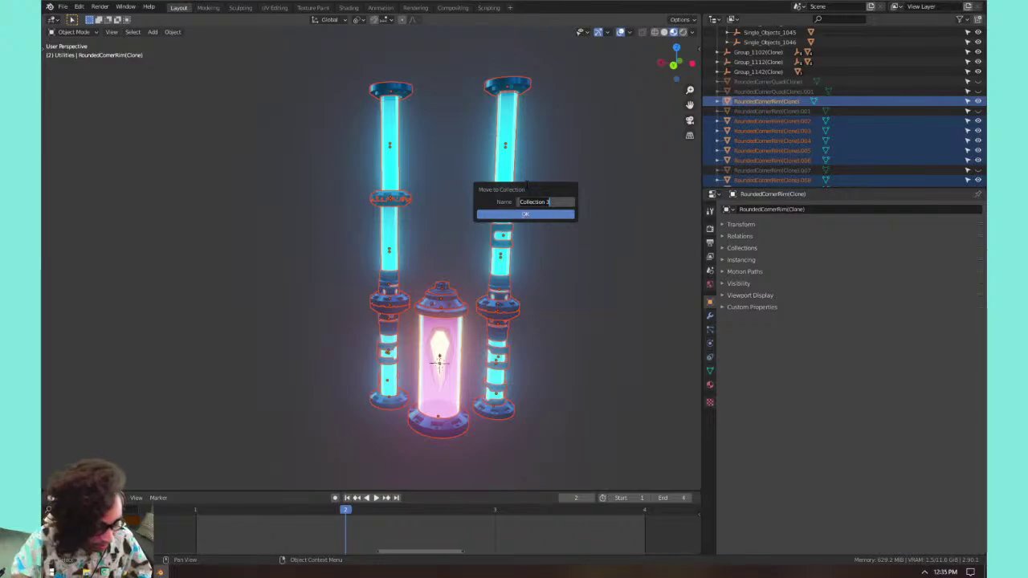
type("Pipes")
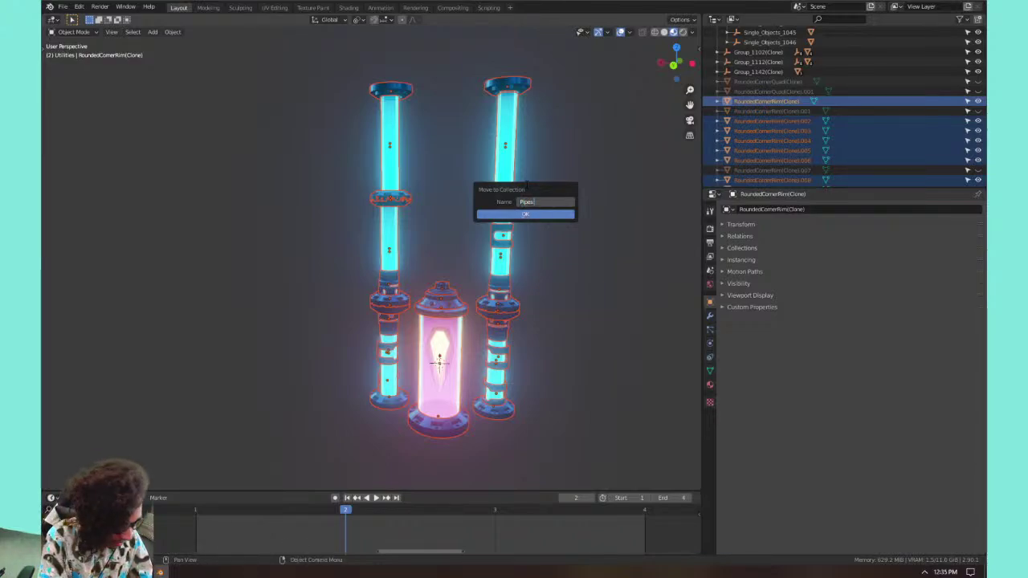
type(" and")
key("BackSpace")
key("BackSpace")
key("BackSpace")
type("nnd")
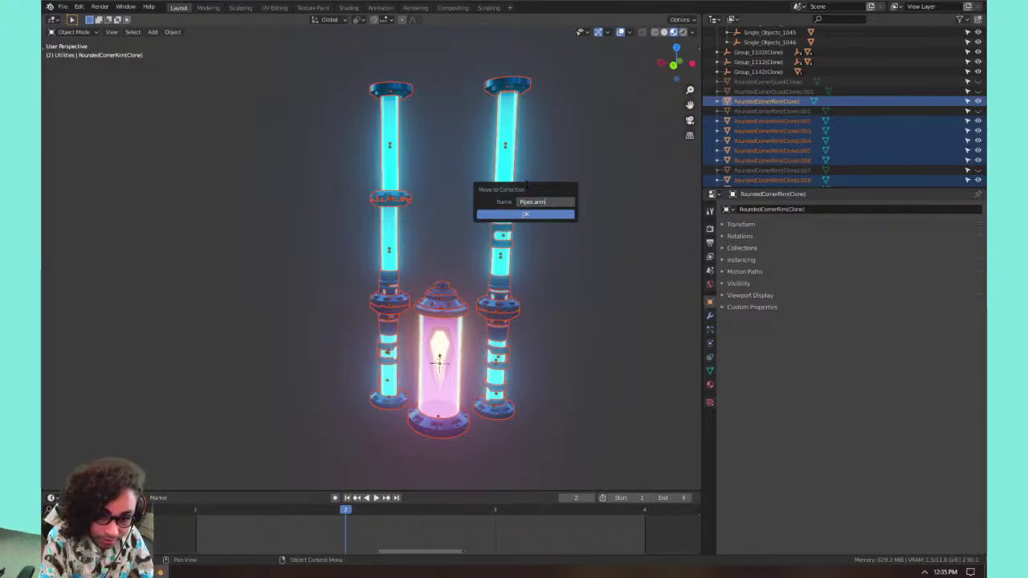
key("BackSpace")
key("BackSpace")
type("d Crystal")
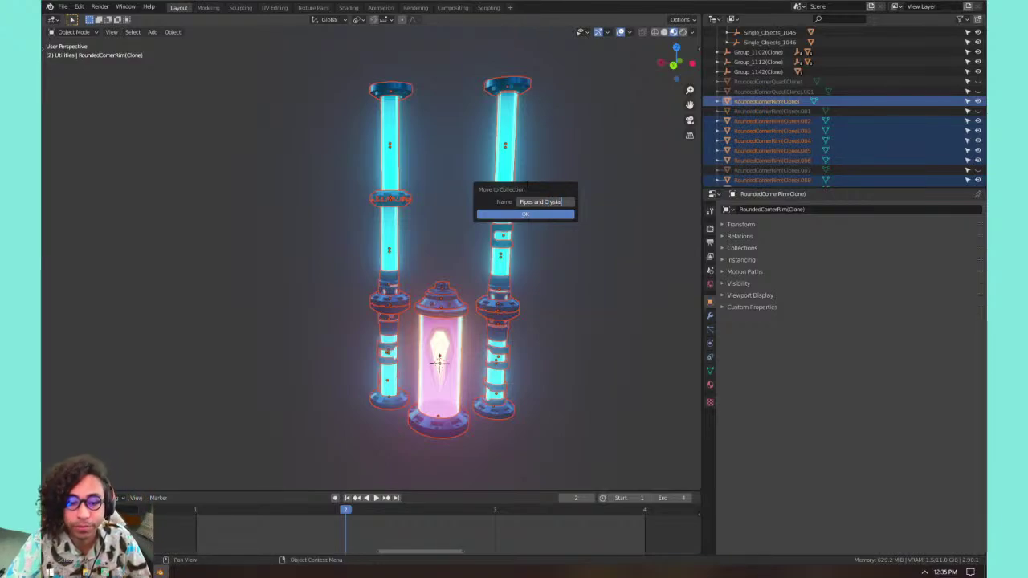
left_click(525, 214)
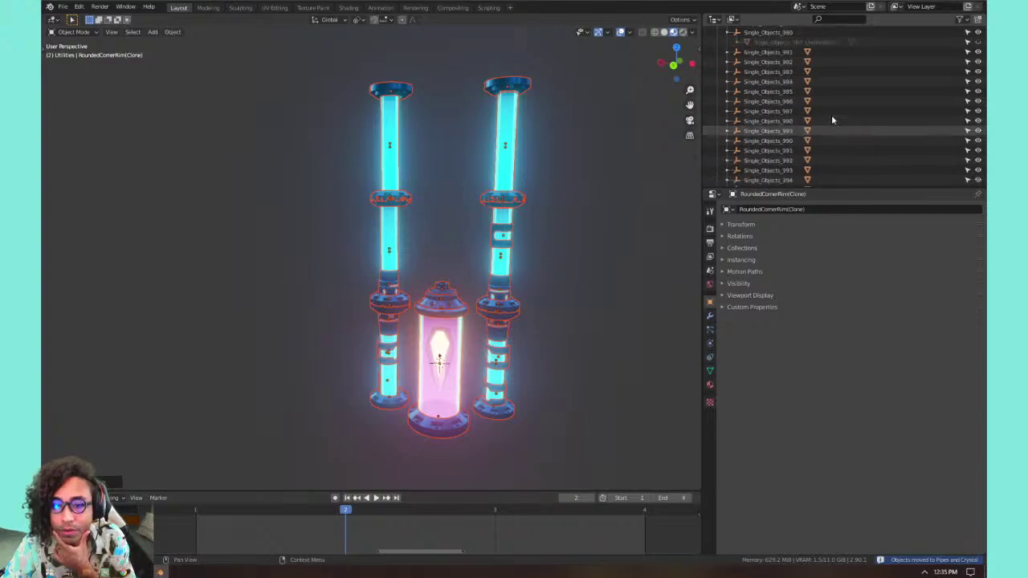
Collapse the Pipes and Crystal collection and look through the scene entries listed outside it.
scroll(831, 119, "up", 10)
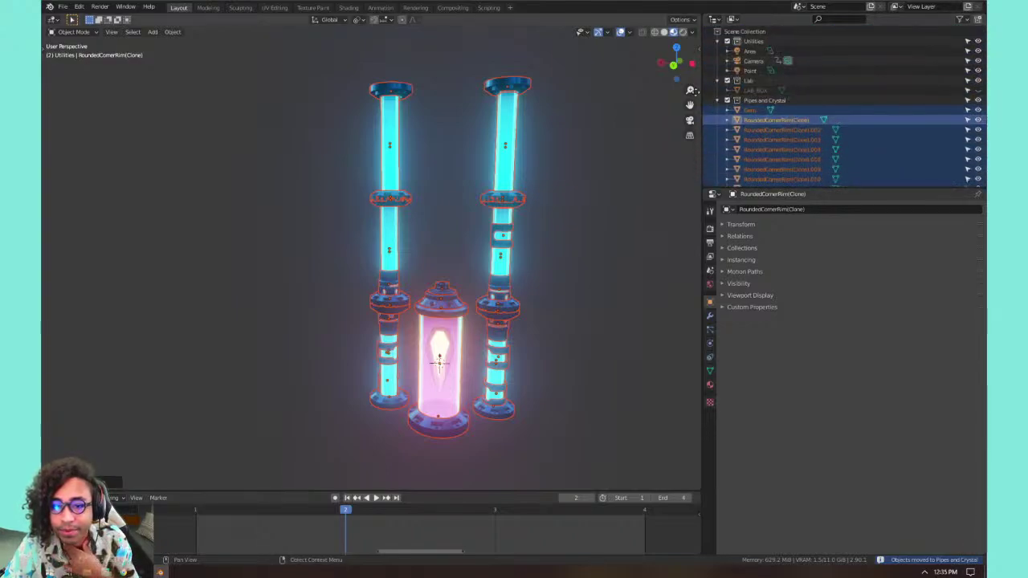
left_click(717, 102)
left_click(716, 101)
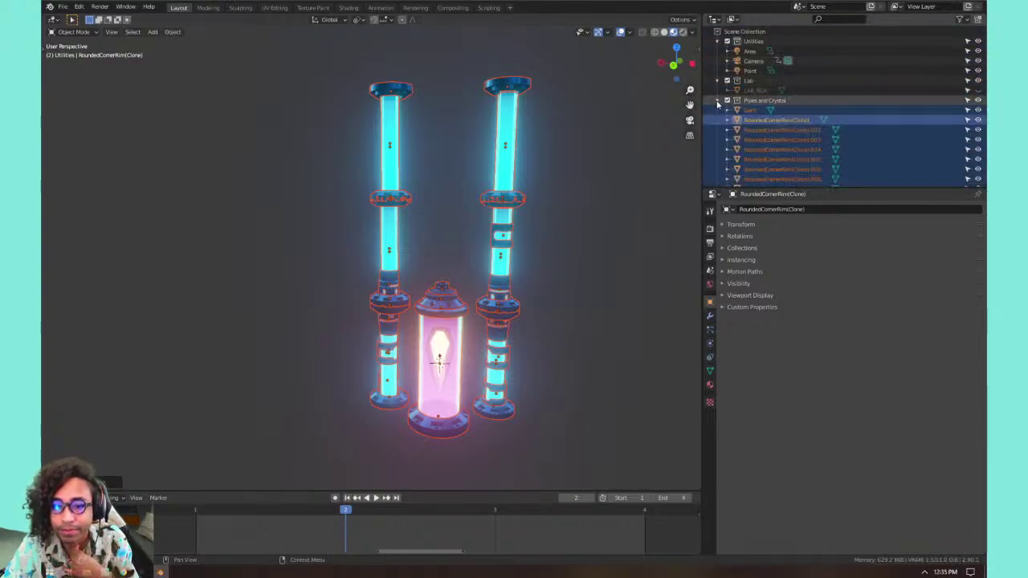
left_click(716, 101)
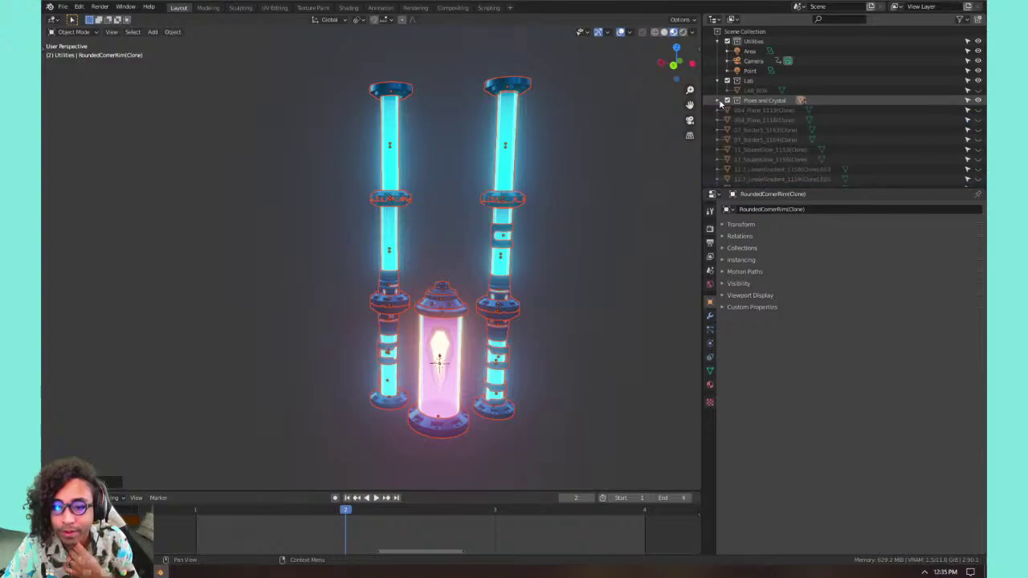
scroll(719, 99, "down", 5)
scroll(785, 103, "up", 2)
scroll(785, 102, "down", 4)
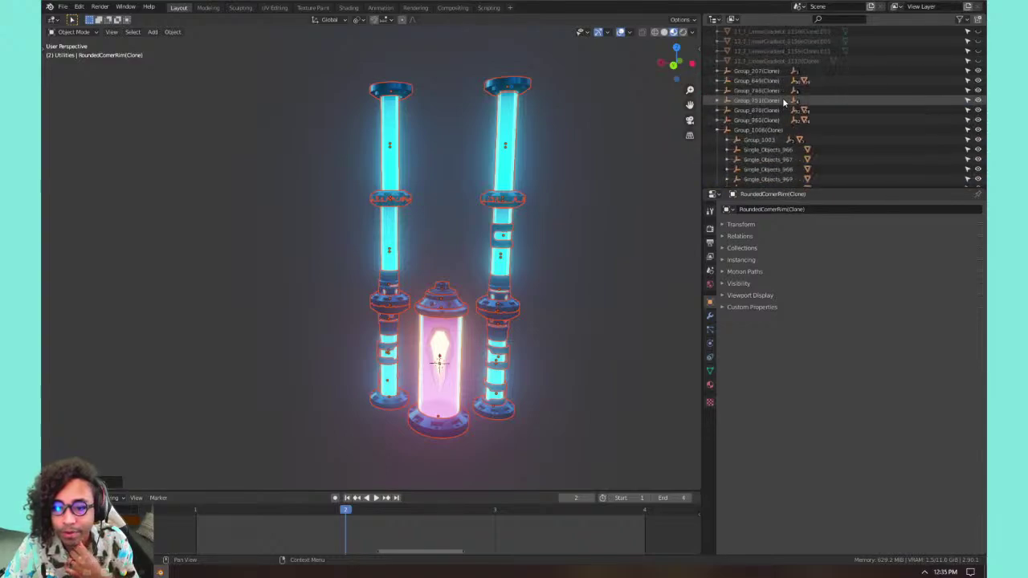
scroll(785, 102, "up", 5)
scroll(785, 103, "down", 3)
scroll(762, 117, "up", 3)
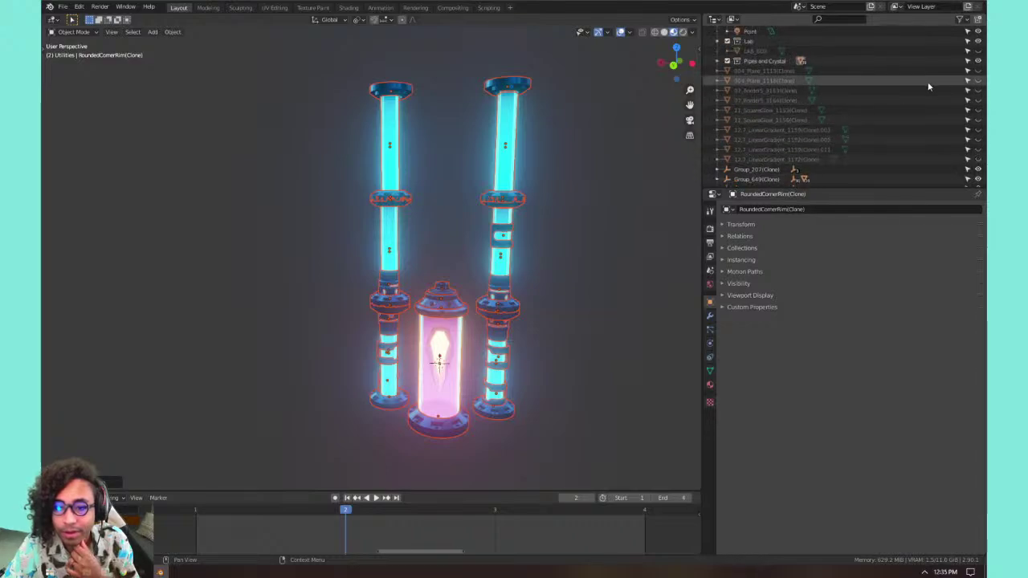
Try to unhide the plane, border, glow and gradient objects below Pipes and Crystal, undo it, and check that collection's contents.
left_click_drag(978, 71, 979, 129)
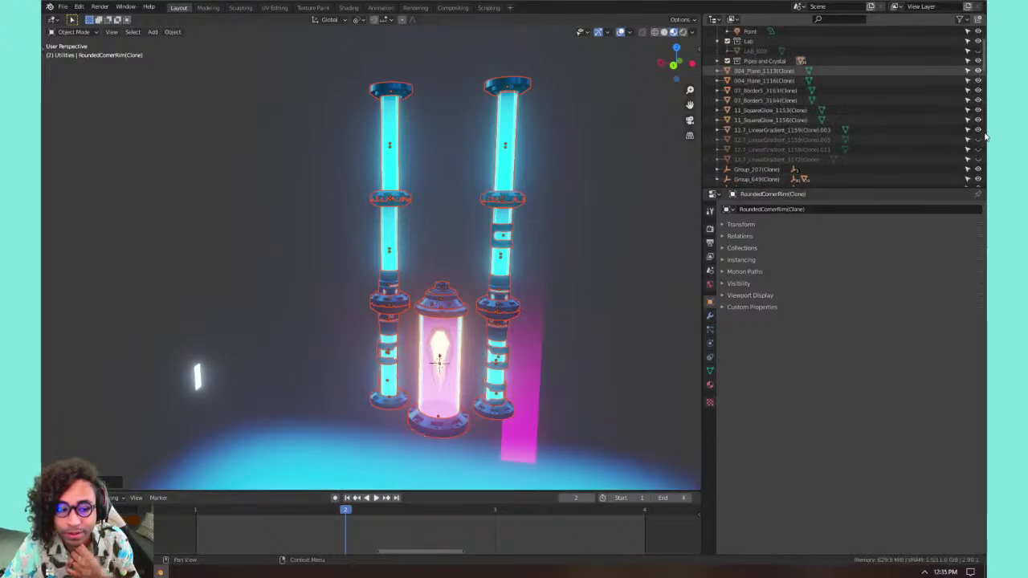
key("ctrl+z")
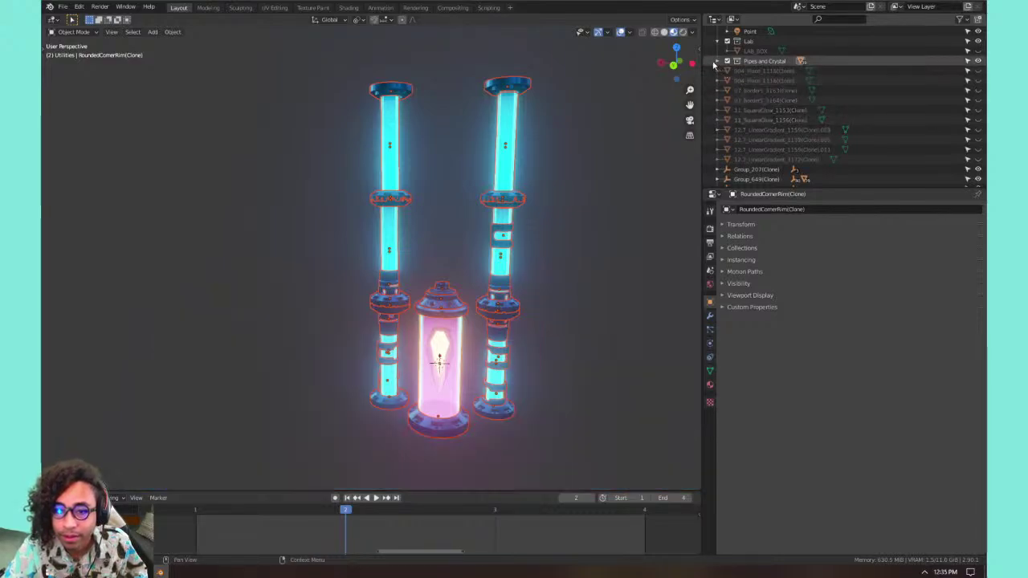
left_click(718, 62)
scroll(769, 72, "down", 4)
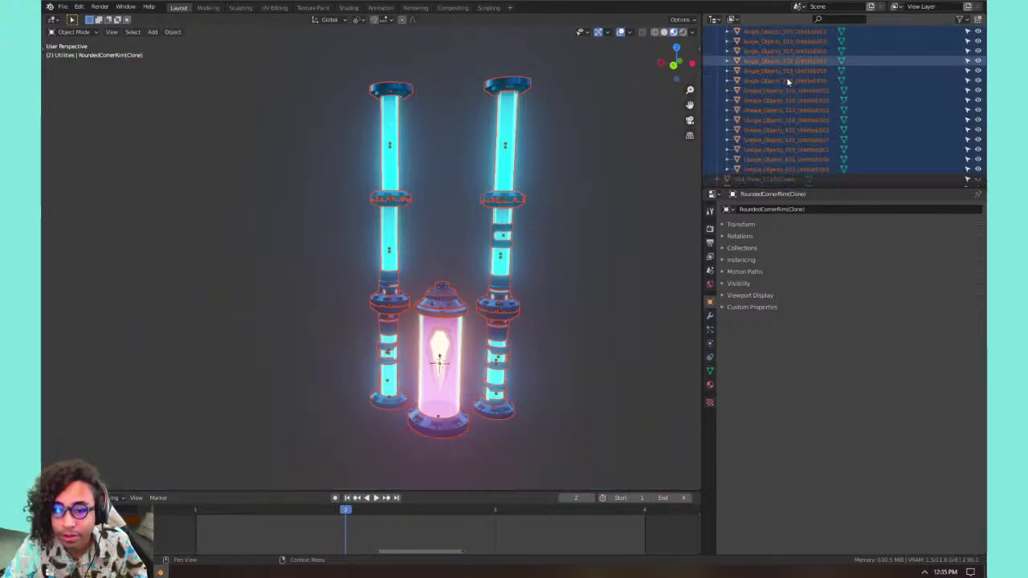
scroll(770, 70, "up", 5)
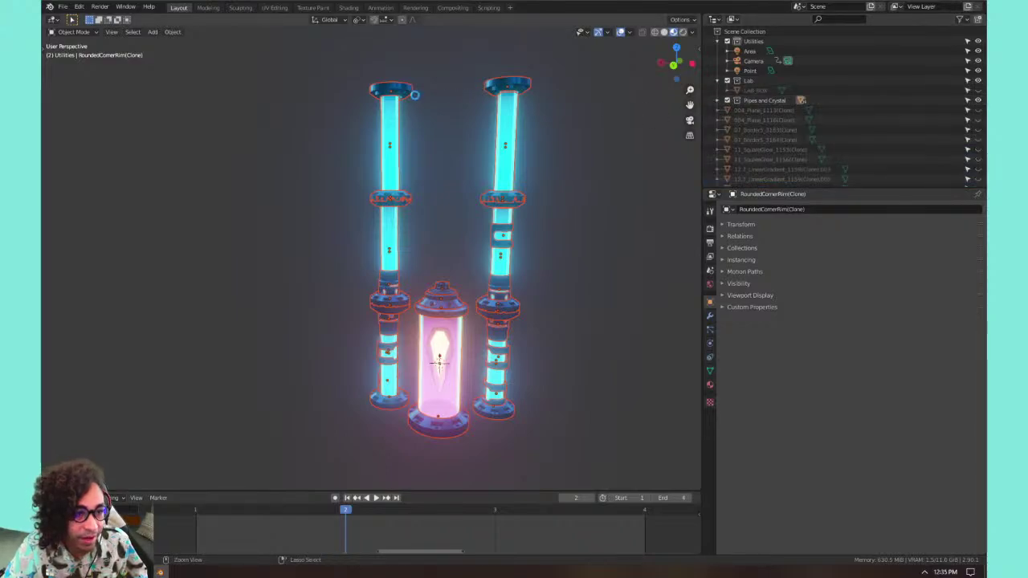
Save 02_optimized_lab.blend and open the recent file 01_draft_lab.blend.
key("ctrl+s")
left_click(63, 6)
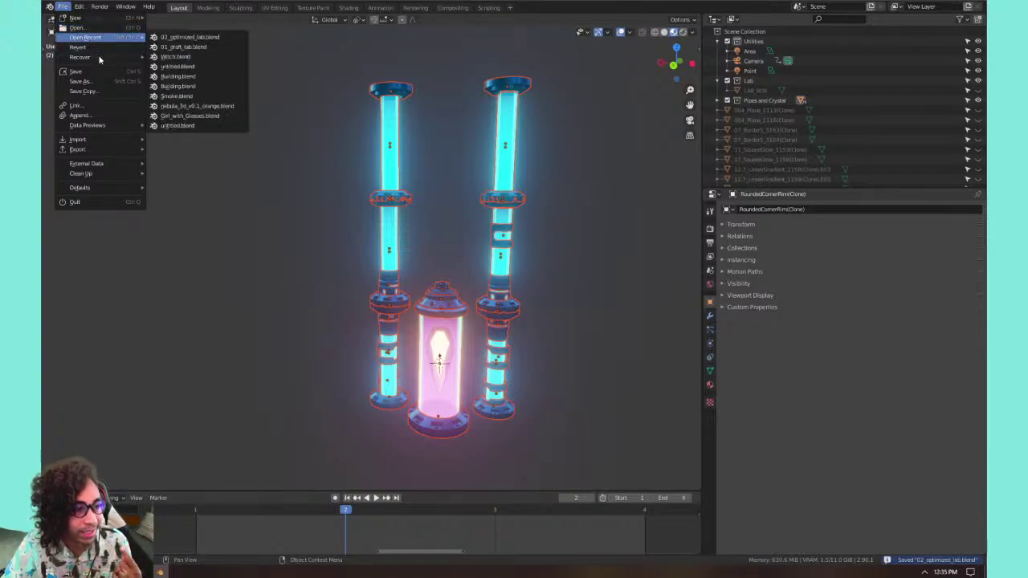
mouse_move(118, 42)
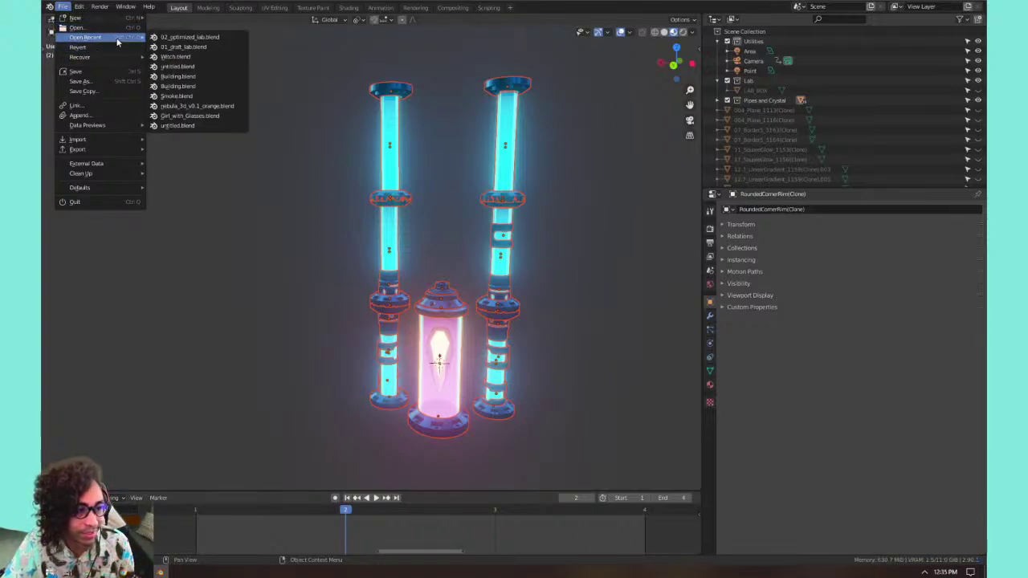
left_click(178, 45)
Try to delete the Lab_base room box and undo the deletion.
middle_click_drag(431, 185, 461, 154)
scroll(442, 165, "down", 5)
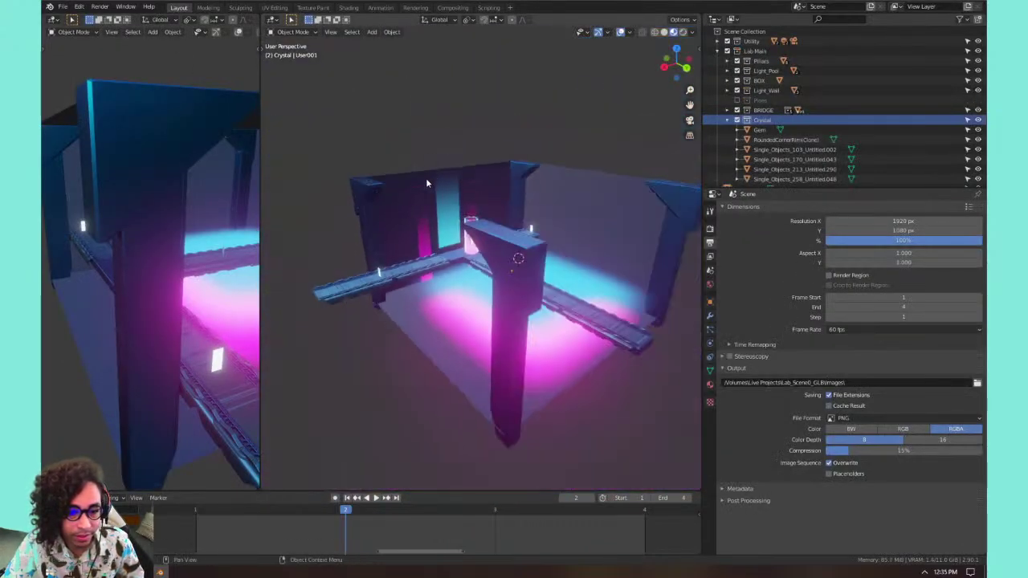
left_click(403, 197)
key("Delete")
key("ctrl+z")
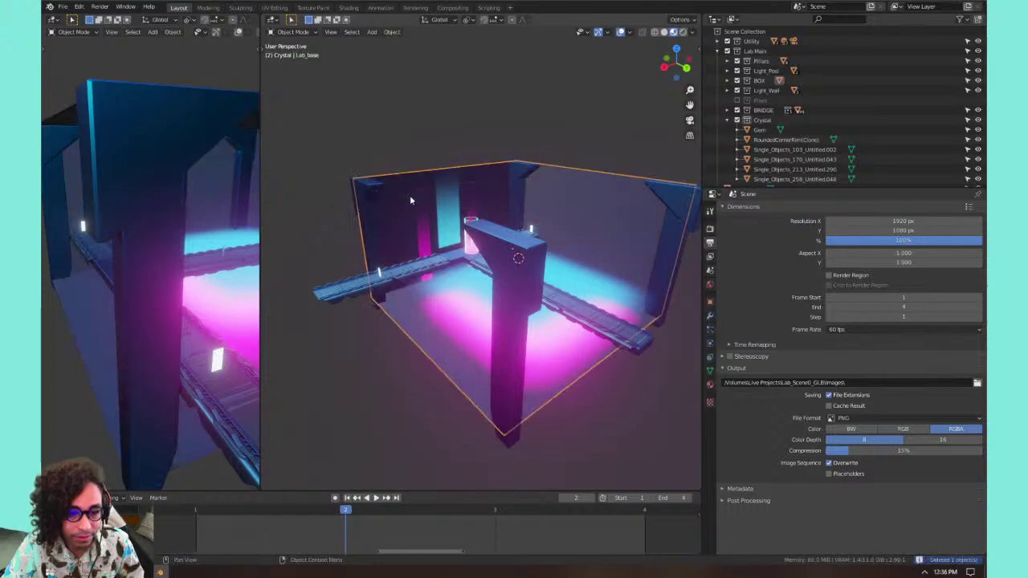
Enable the excluded Pipes collection under Lab Main and delete it together with all its objects.
scroll(428, 190, "up", 5)
middle_click_drag(483, 230, 480, 233)
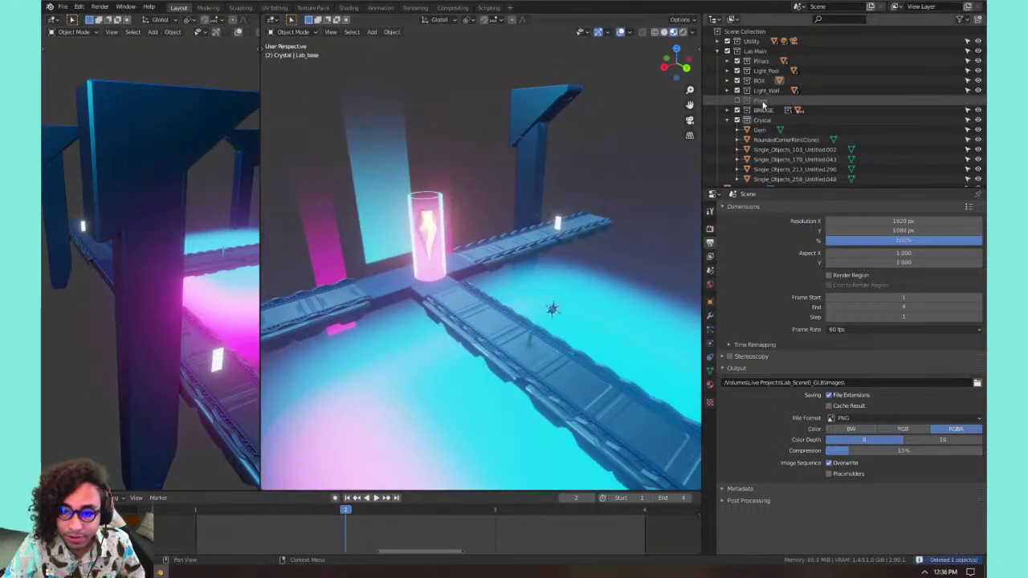
left_click(738, 100)
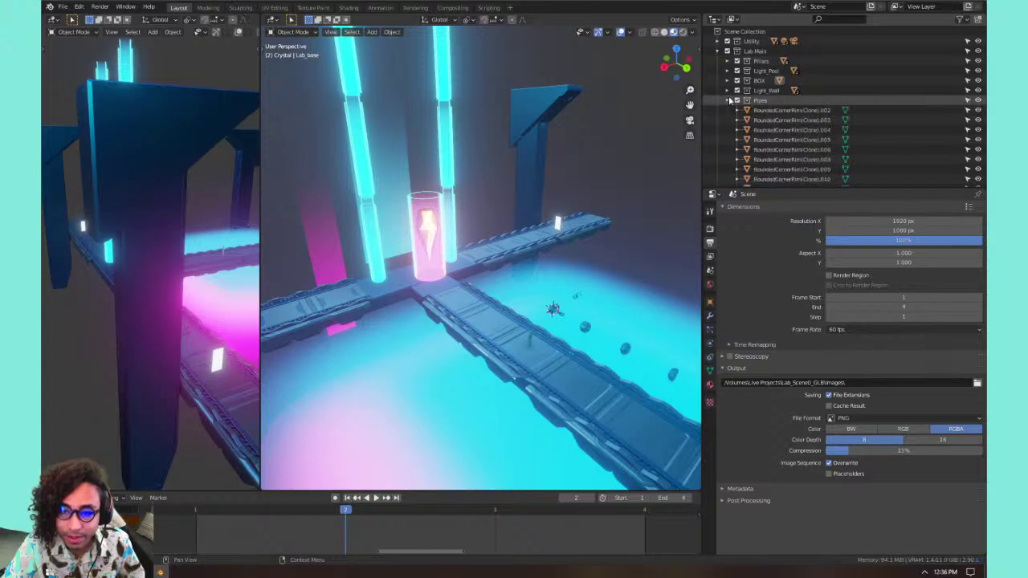
left_click(756, 102)
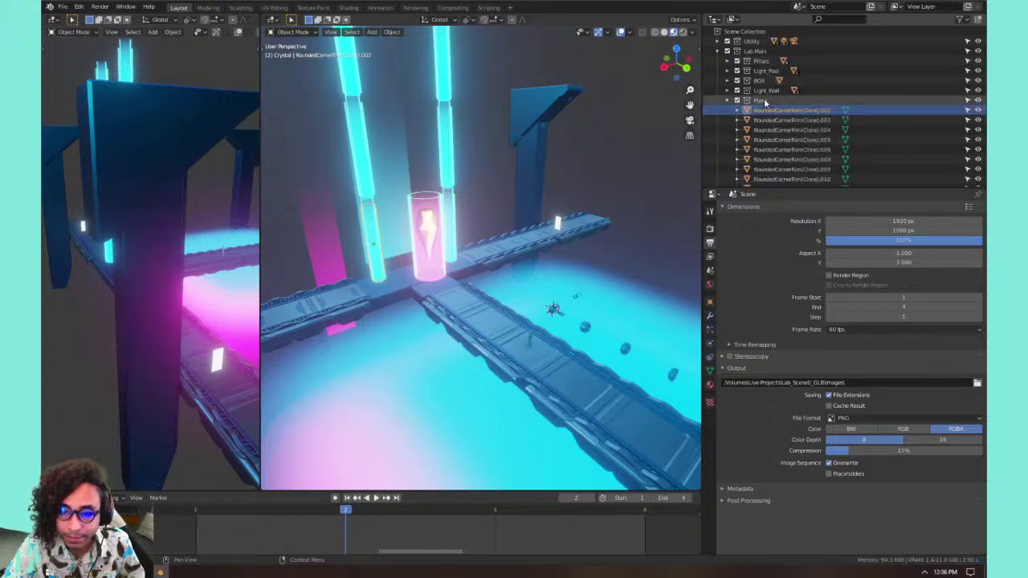
right_click(763, 99)
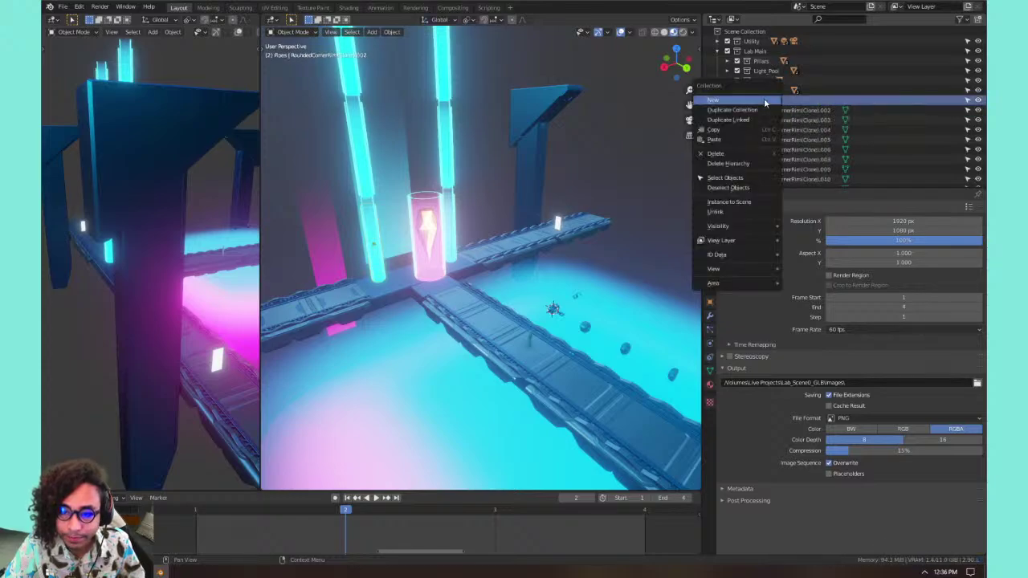
left_click(728, 163)
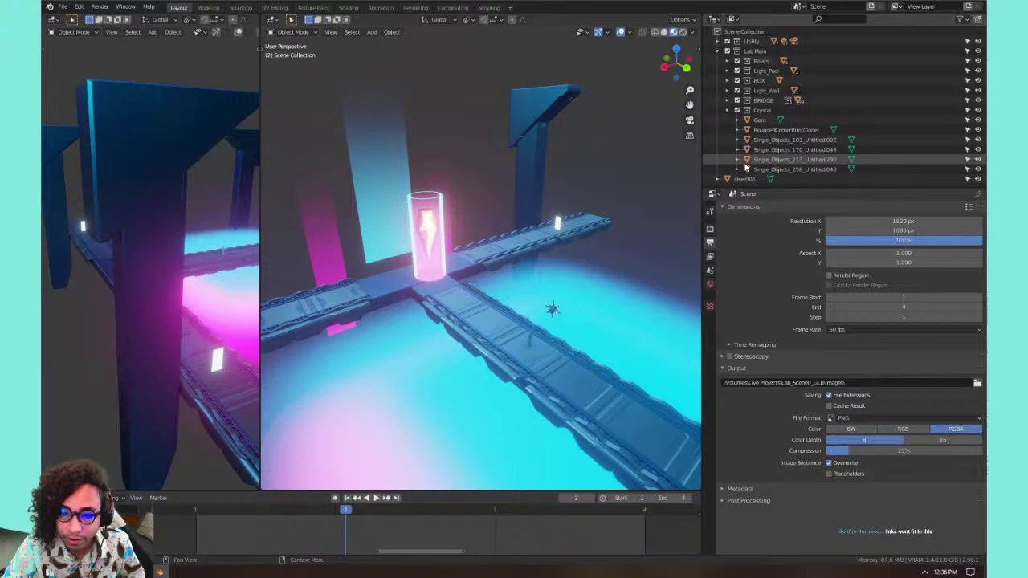
Delete the Crystal collection under Lab Main together with all its objects.
left_click(758, 109)
right_click(757, 108)
left_click(757, 109)
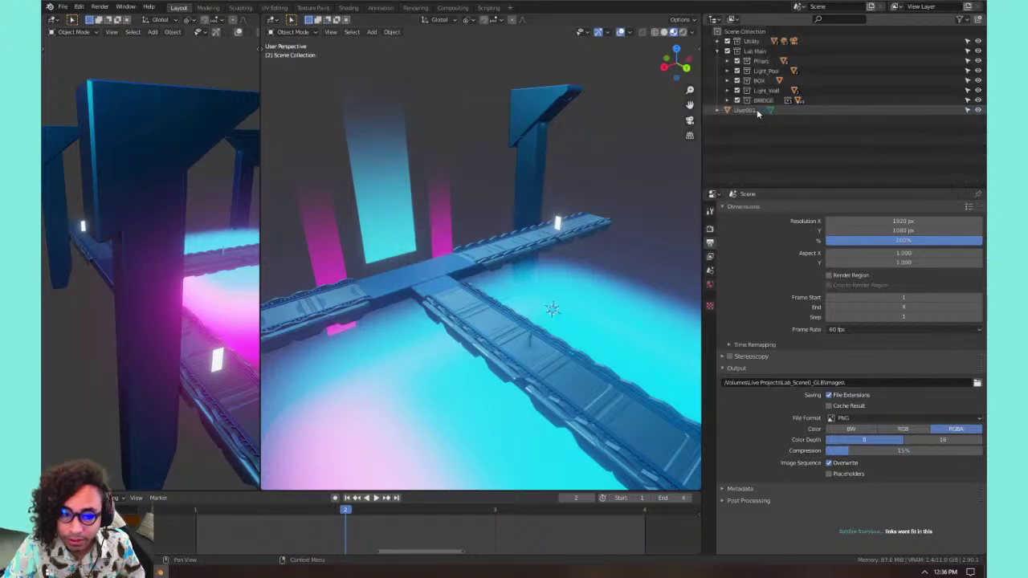
Examine the remaining lab scene and the sub-collections inside the BRIDGE collection.
middle_click_drag(556, 108, 520, 133)
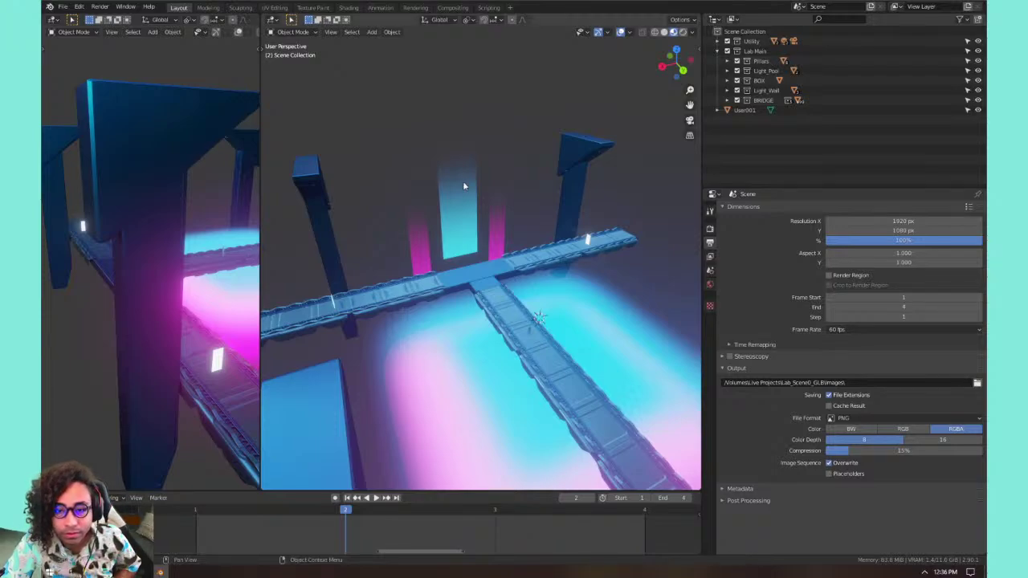
middle_click_drag(468, 234, 480, 252, "shift")
scroll(436, 228, "up", 1)
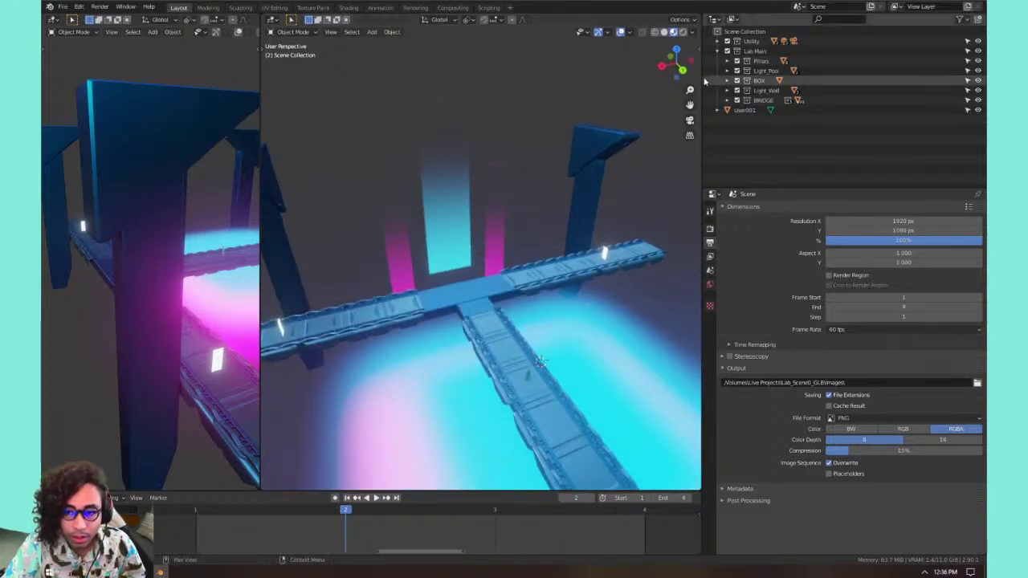
left_click(728, 100, "shift")
left_click(728, 100)
left_click(727, 100)
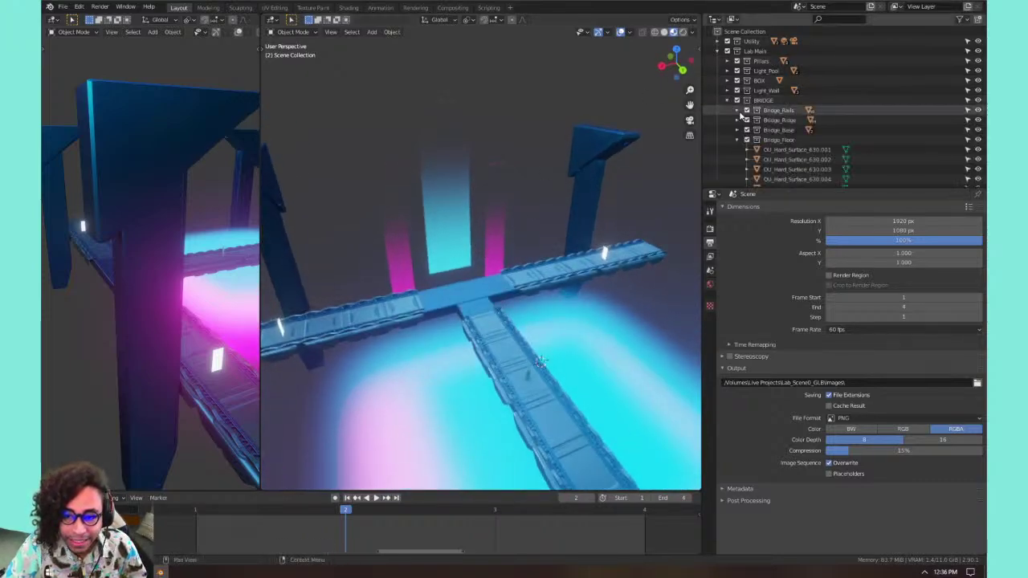
left_click(728, 101)
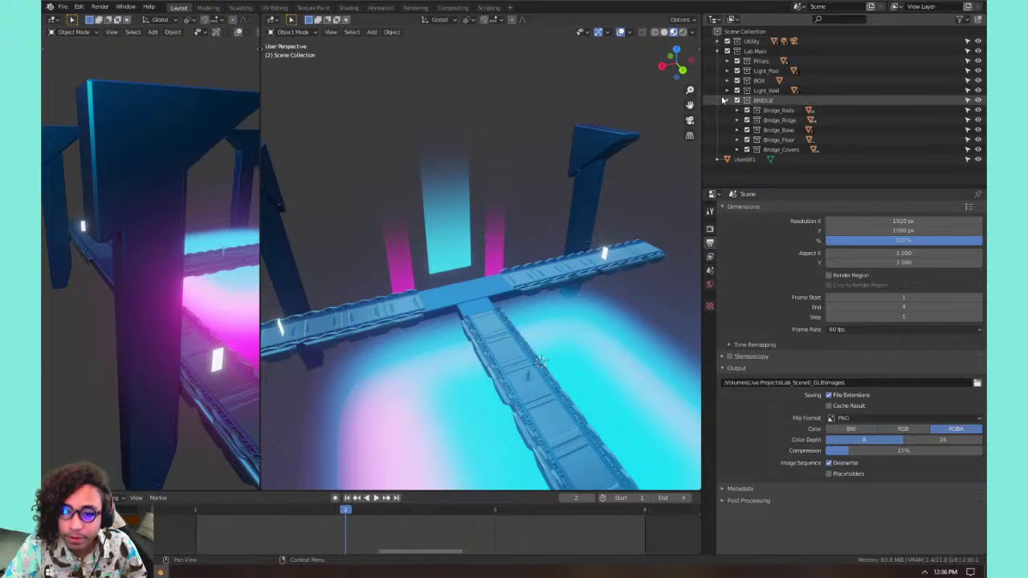
Append the Pipes and Crystal collection from 02_optimized_lab.blend into the current scene.
left_click(62, 6)
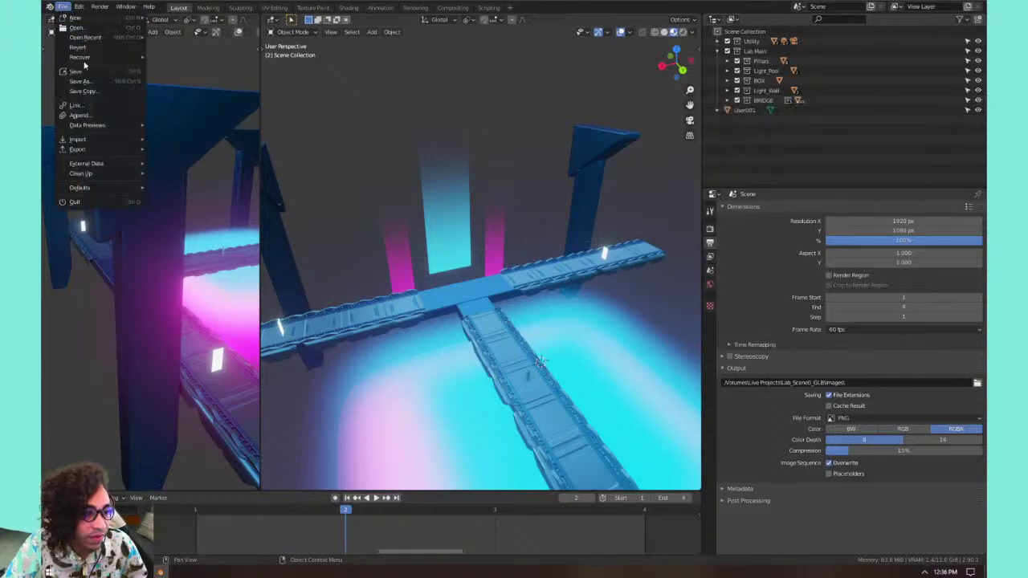
left_click(104, 115)
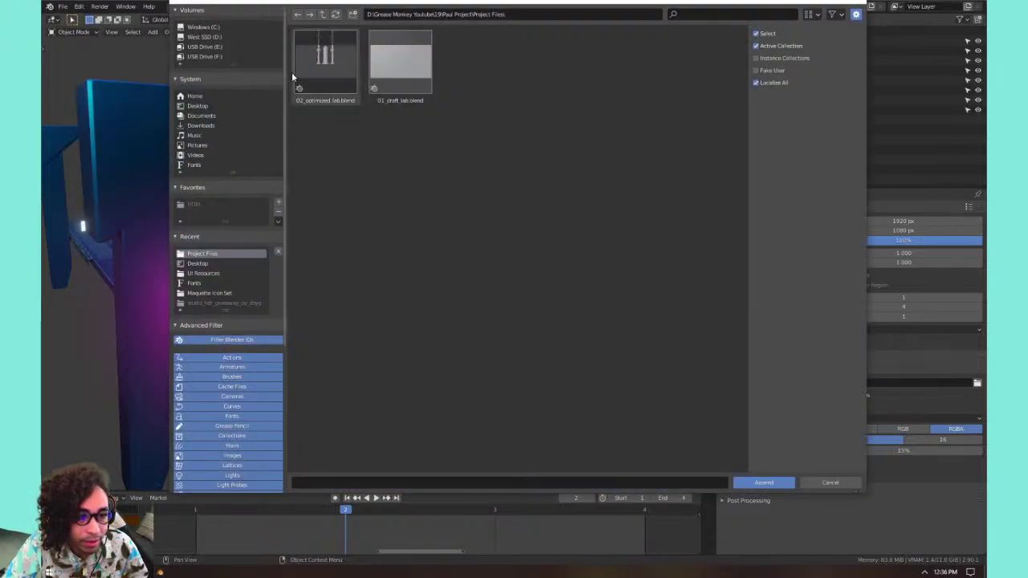
double_click(337, 79)
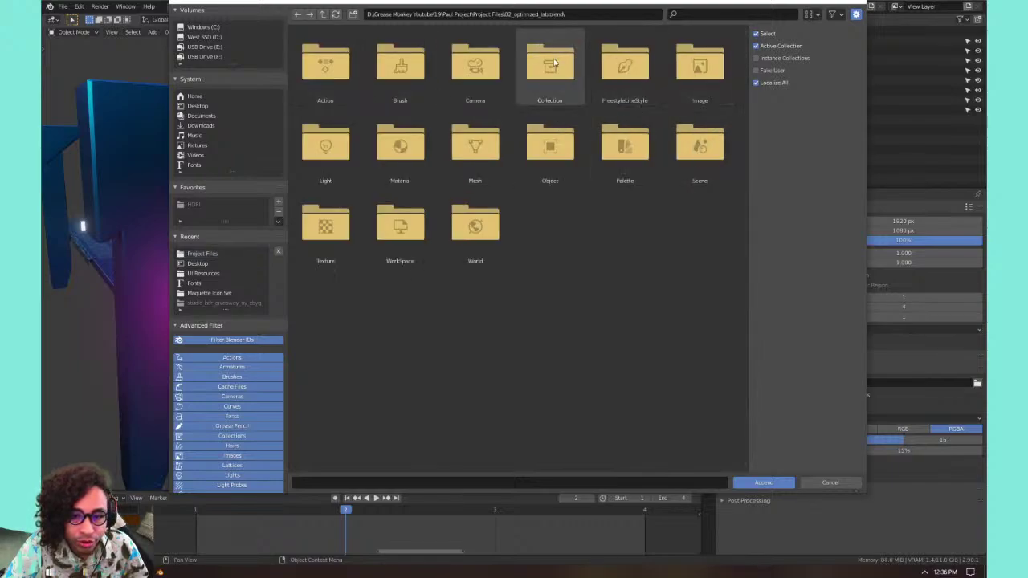
double_click(545, 73)
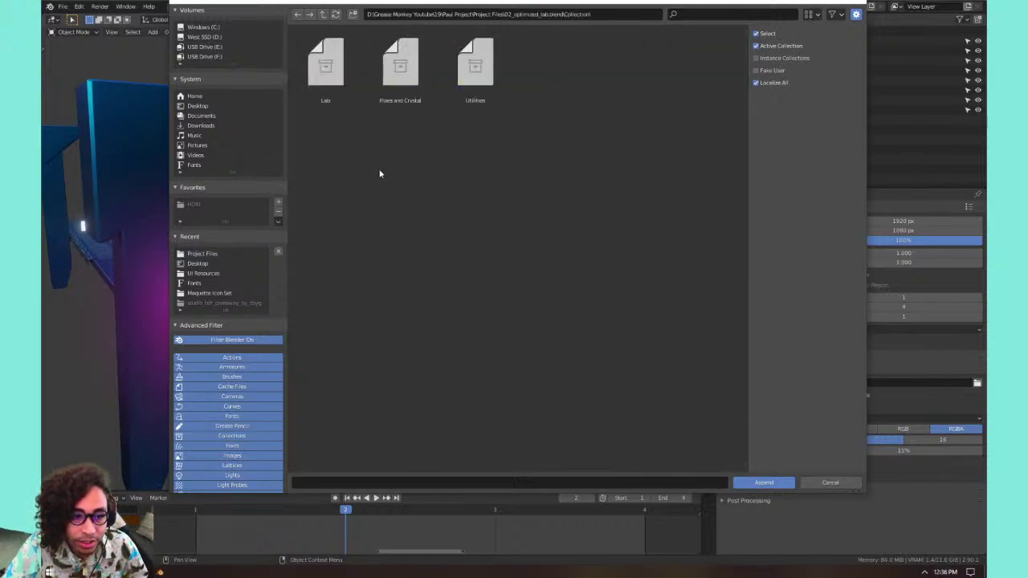
left_click(410, 84)
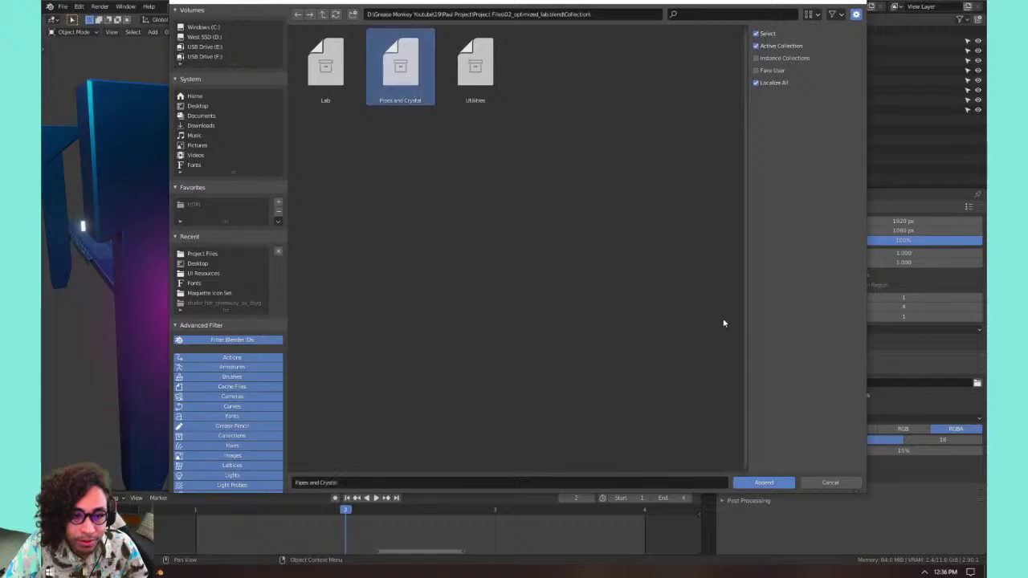
left_click(759, 483)
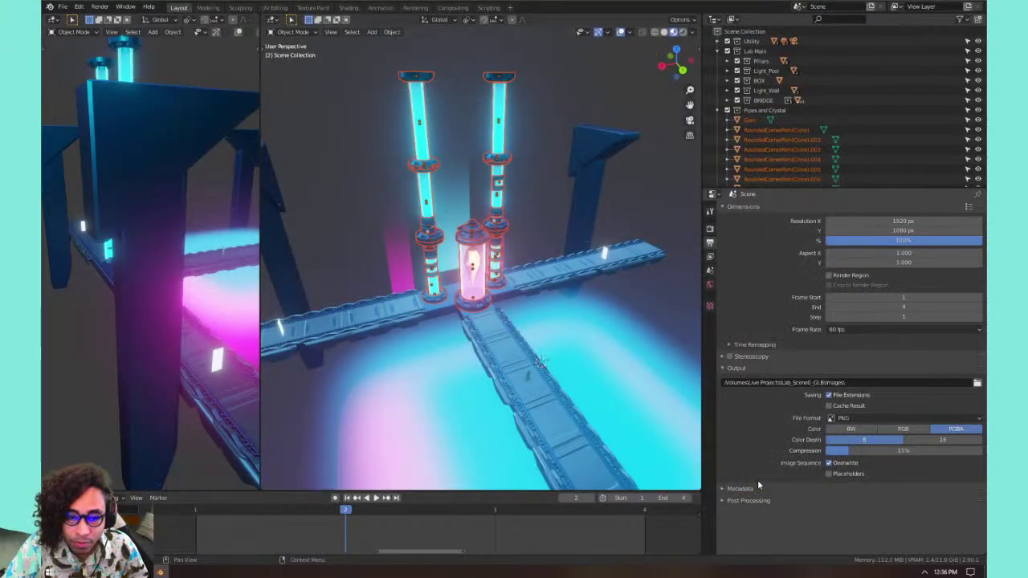
Deselect the appended objects and move the collapsed Pipes and Crystal collection into Lab Main.
middle_click_drag(577, 254, 506, 232)
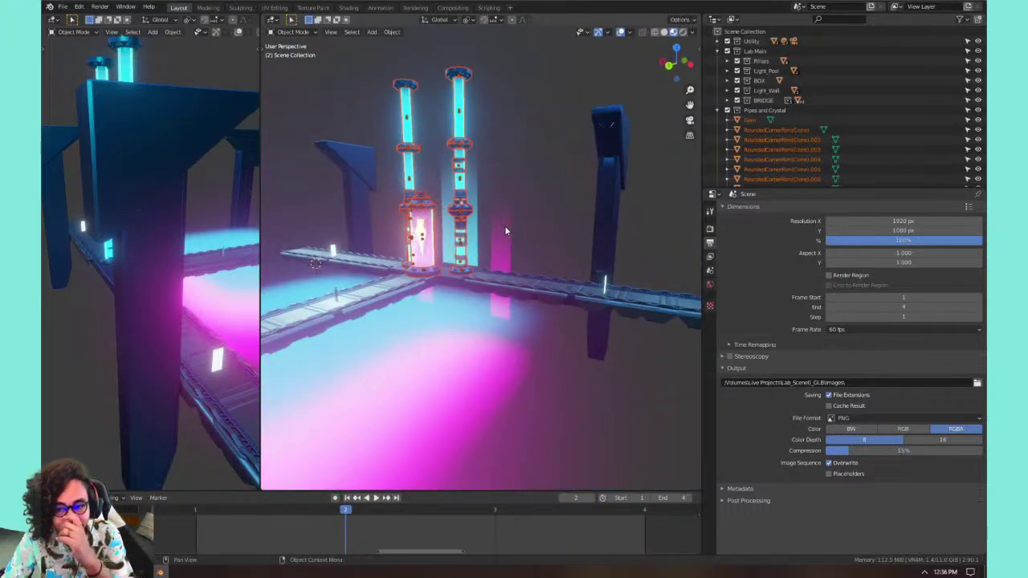
key("alt+a")
middle_click_drag(524, 158, 482, 143)
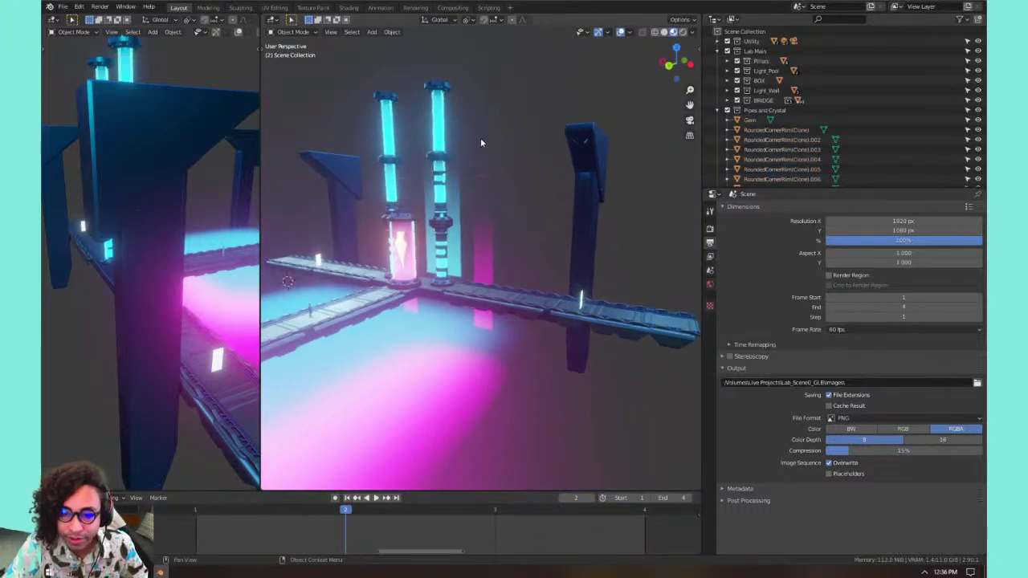
scroll(746, 138, "down", 2)
scroll(745, 138, "down", 8)
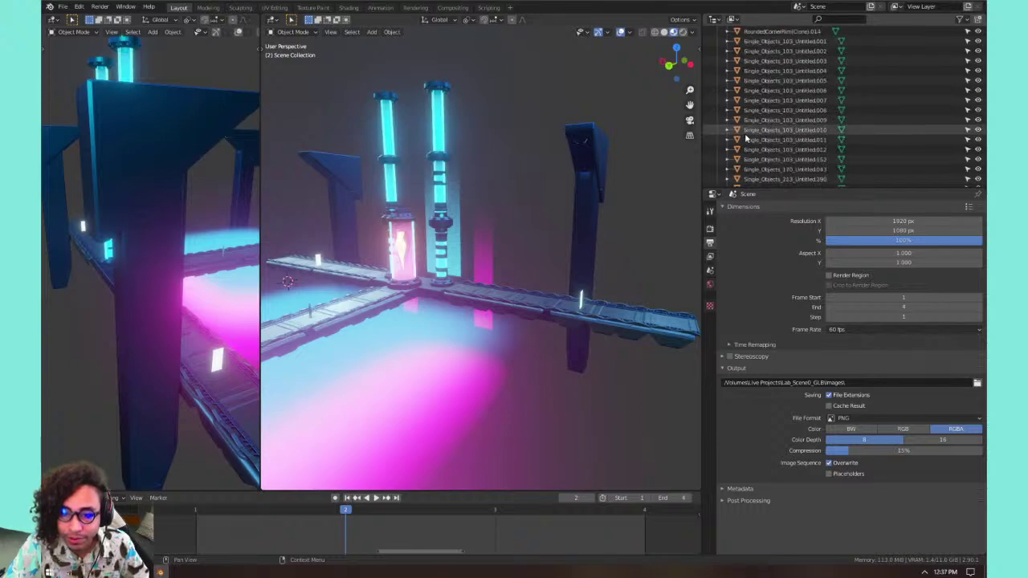
scroll(735, 129, "up", 10)
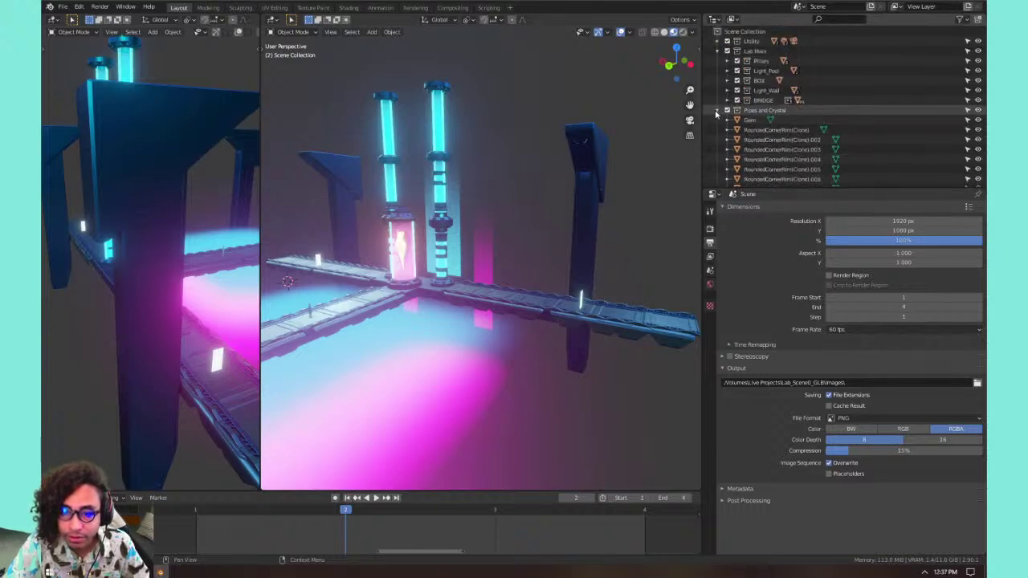
left_click(714, 111)
left_click_drag(743, 112, 751, 51)
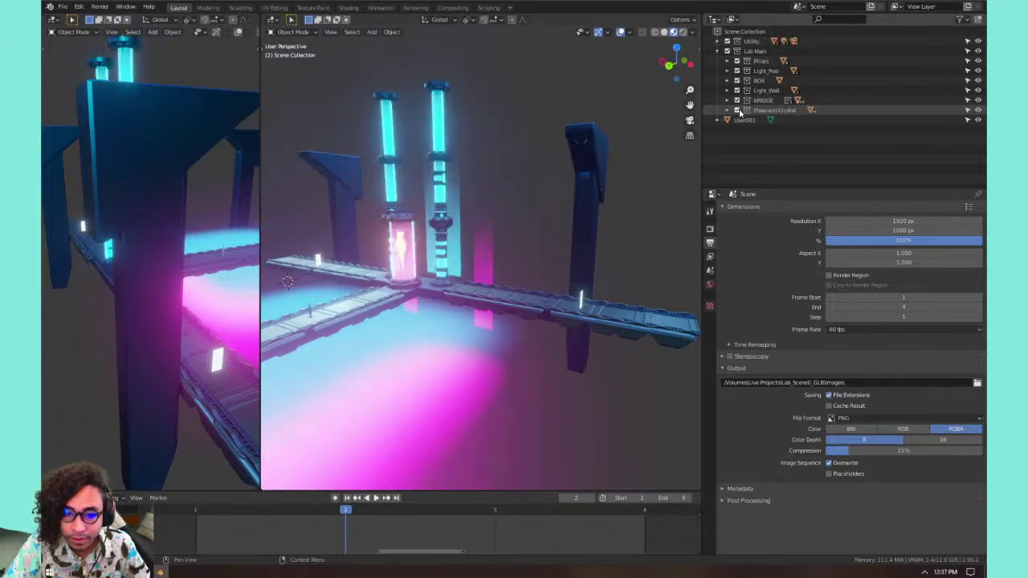
Reveal all hidden objects, including the room box, and save 01_draft_lab.blend.
key("alt+h")
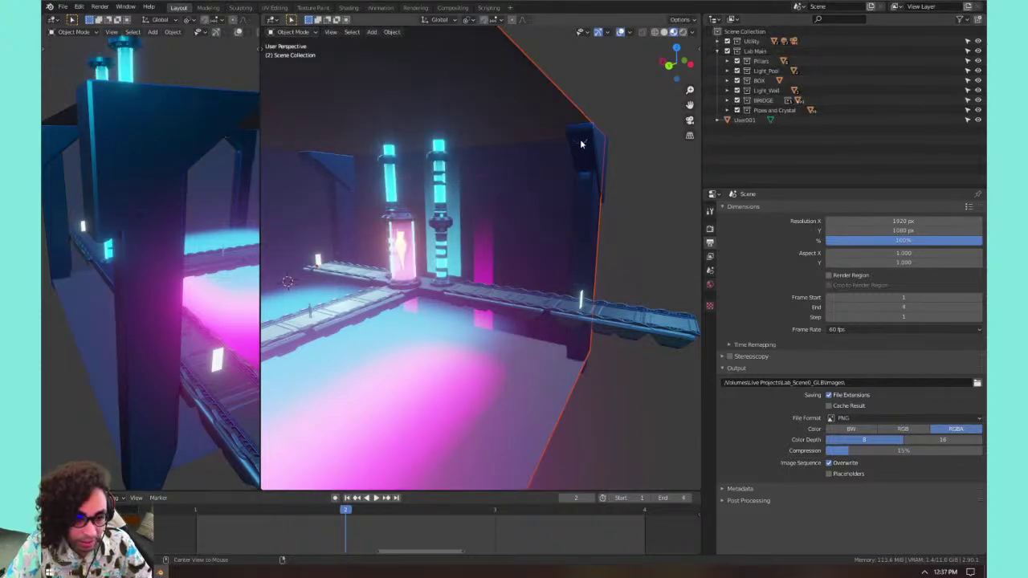
middle_click_drag(511, 176, 485, 222)
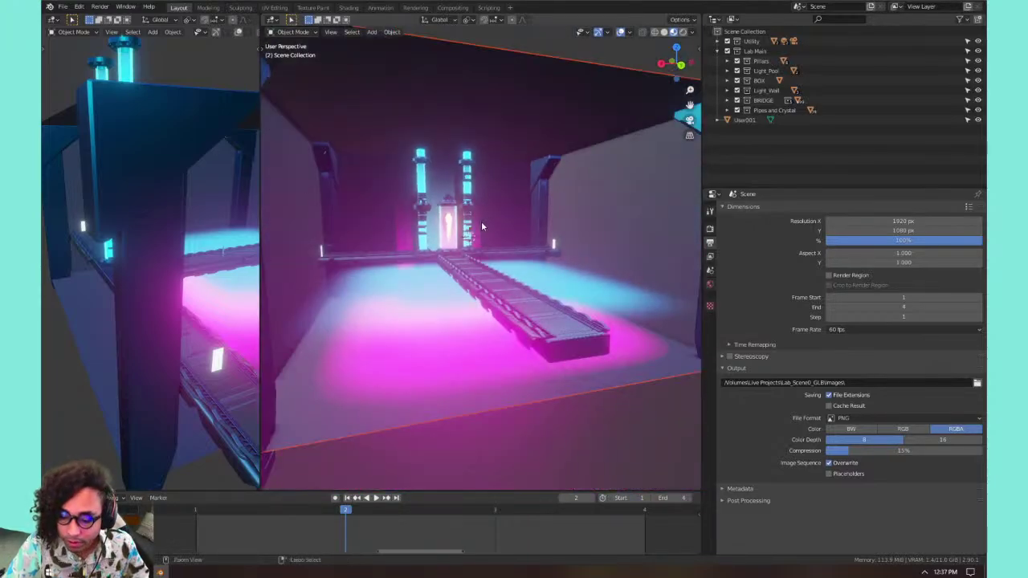
key("ctrl+s")
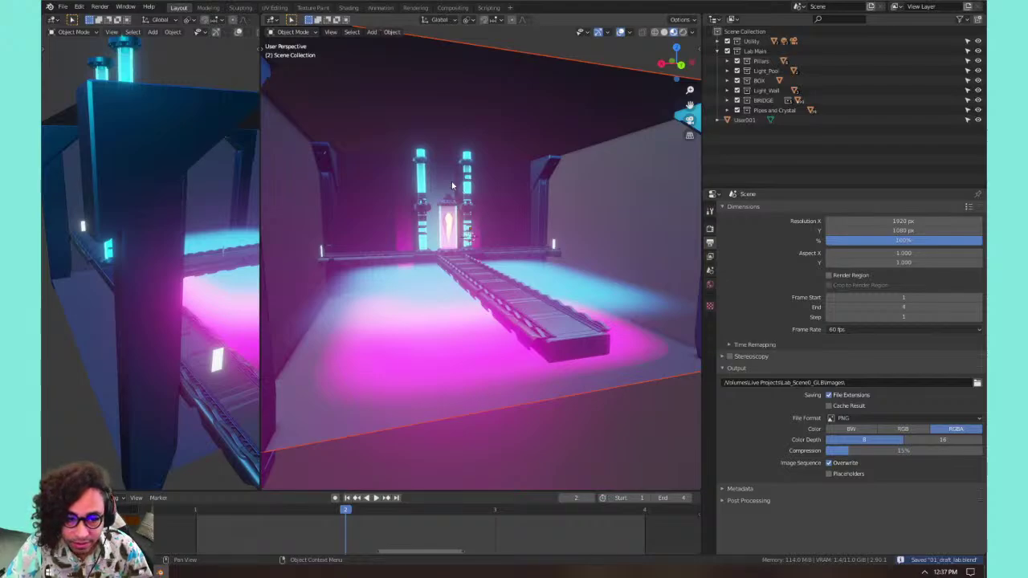
Examine the crystal tube, pipes, bridge and pillars inside the room from several angles and save the file again.
scroll(458, 209, "up", 5)
scroll(459, 209, "up", 2)
scroll(459, 209, "down", 2)
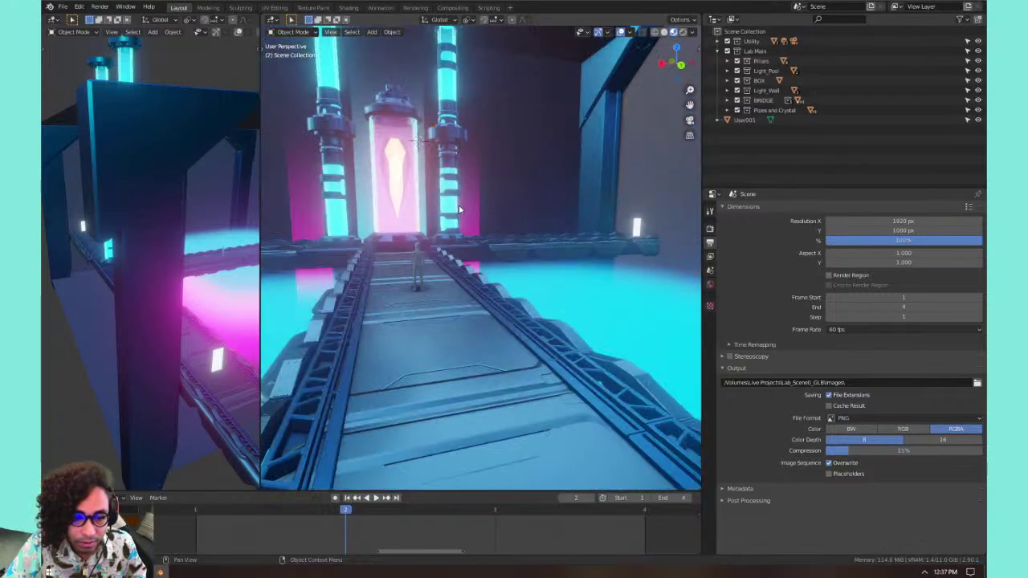
middle_click_drag(458, 209, 503, 255, "shift")
scroll(543, 284, "up", 4)
scroll(543, 284, "down", 1)
middle_click_drag(543, 284, 361, 322)
key("ctrl+s")
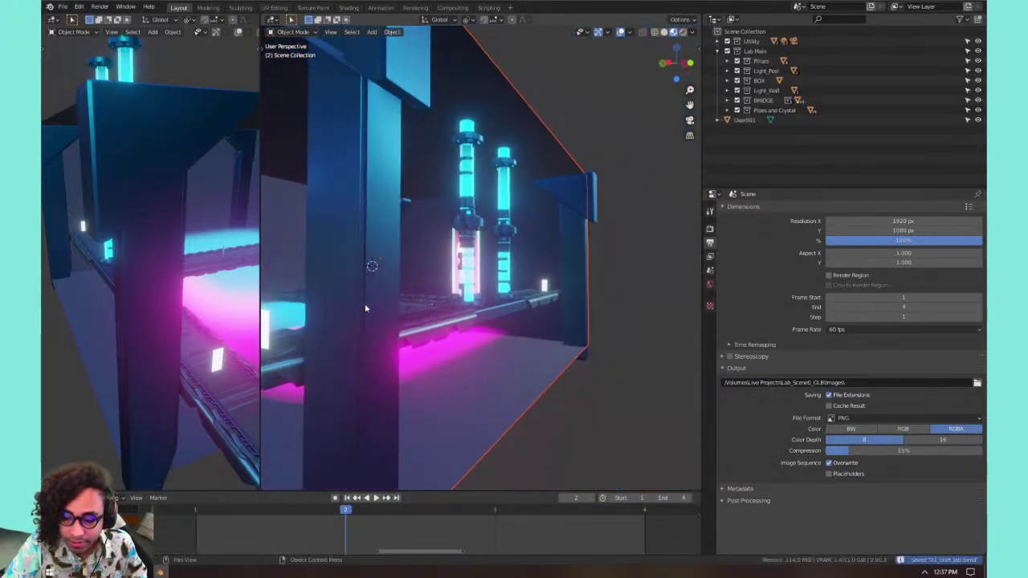
middle_click_drag(330, 254, 611, 271)
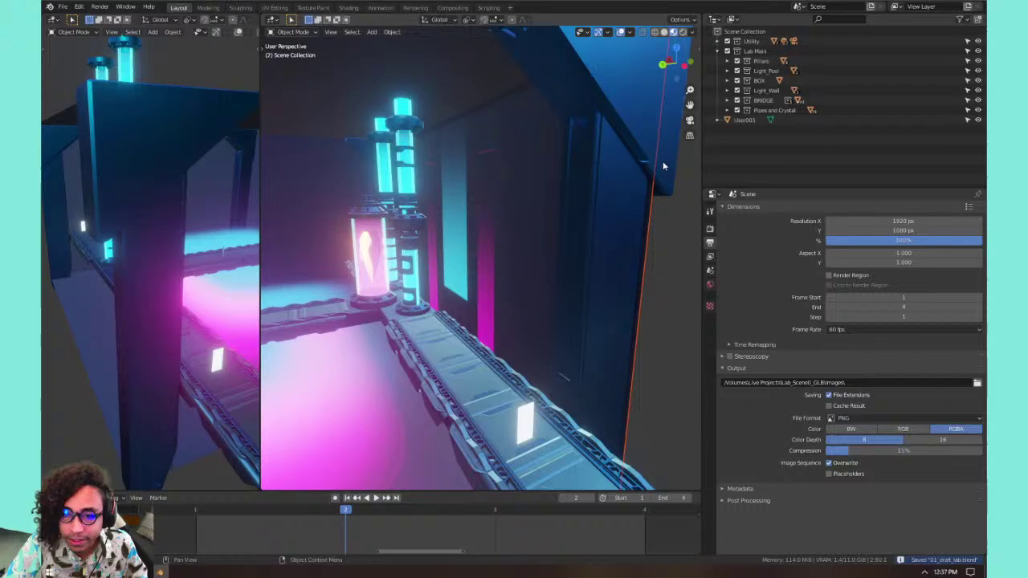
Expand the Pipes and Crystal collection and check which parts its Gem and RoundedCornerRim objects correspond to.
left_click(728, 112)
left_click(763, 130)
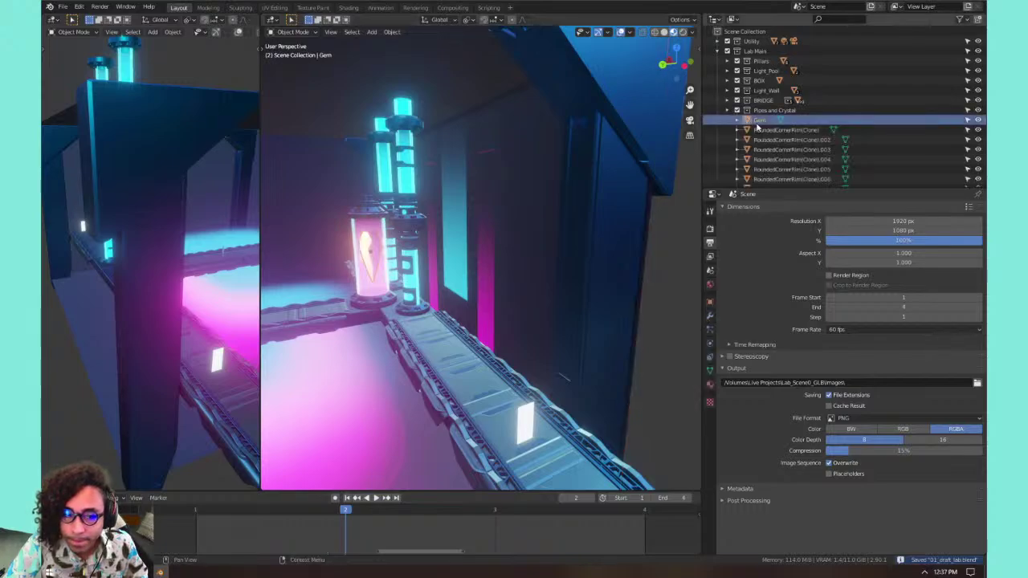
left_click(767, 141)
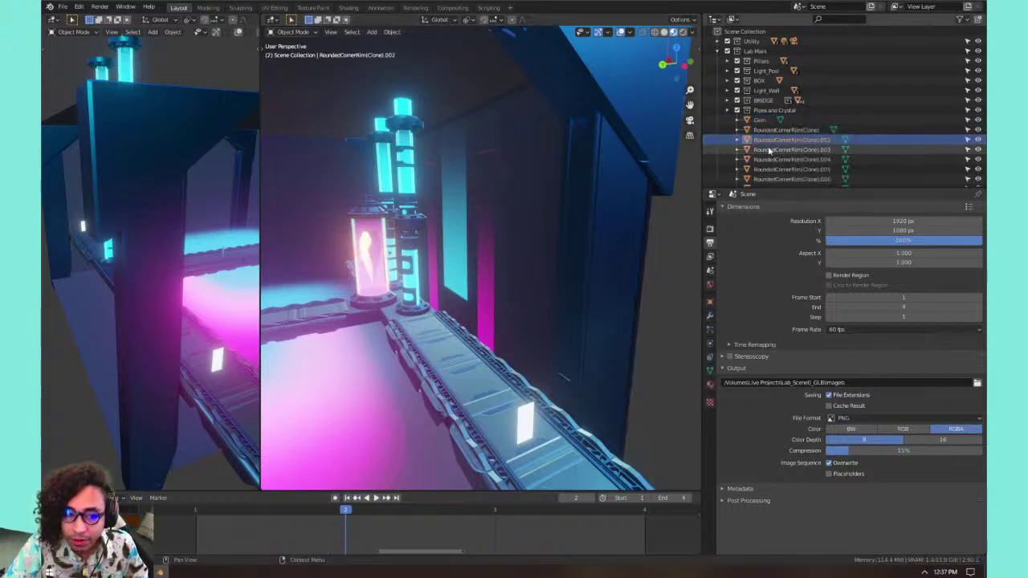
left_click(769, 150)
left_click(767, 160)
left_click(769, 168)
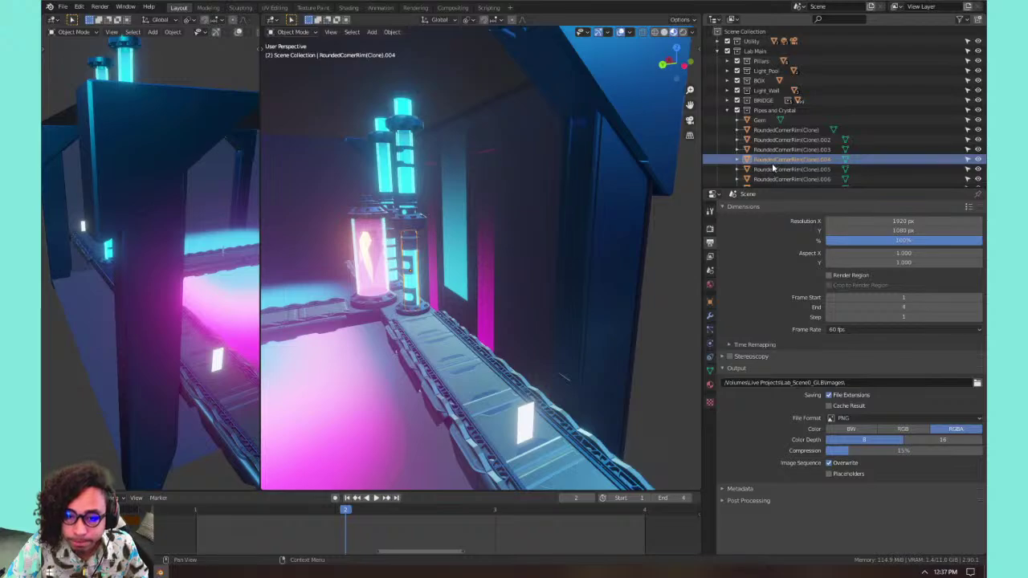
left_click(772, 150)
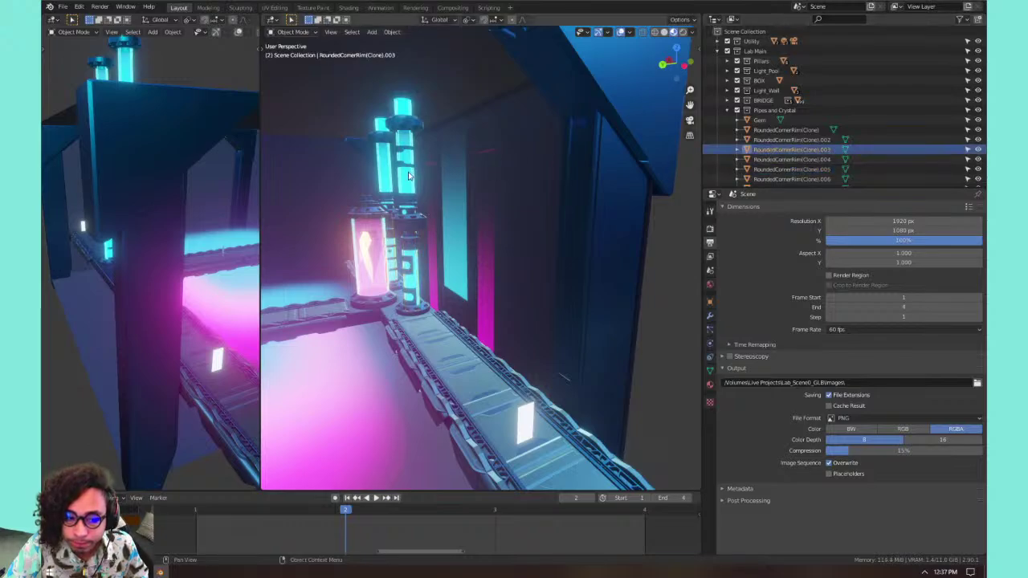
Select the flange ring pieces around the middle joints and bases of the two glowing pipes.
scroll(405, 228, "up", 4)
middle_click_drag(405, 229, 538, 286)
left_click(500, 267)
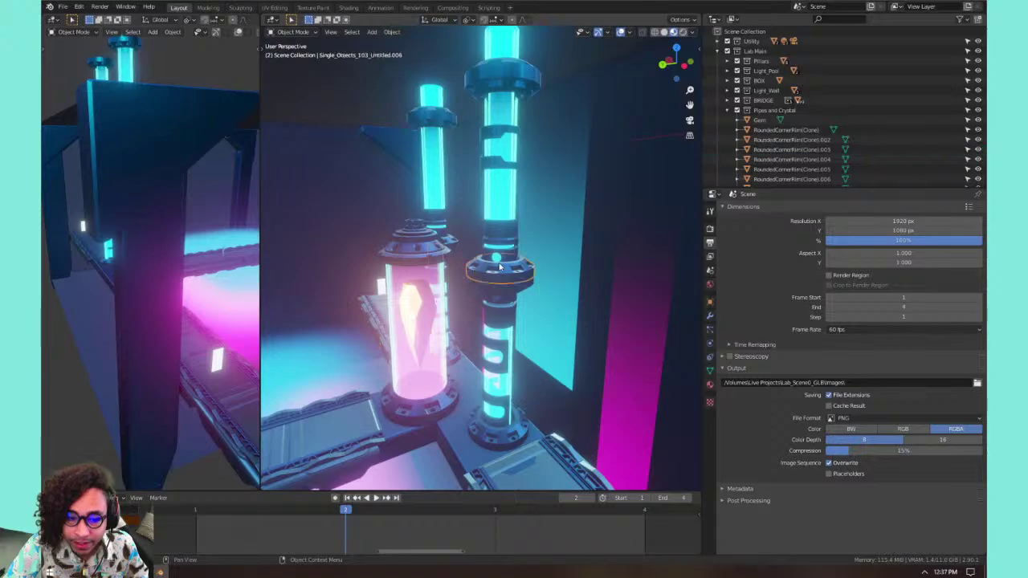
left_click(498, 283)
key("KP_Decimal")
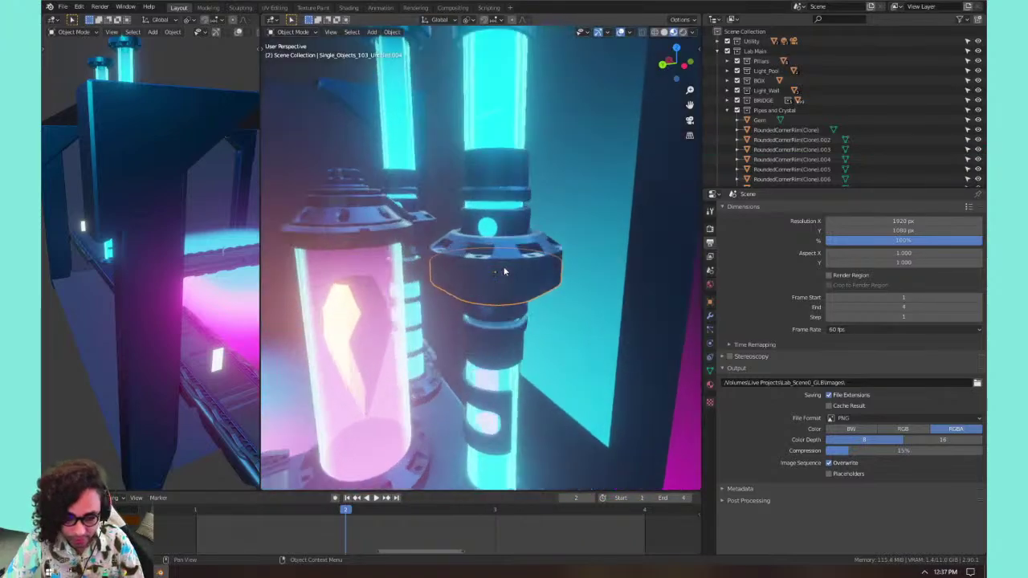
mouse_move(515, 266)
middle_mouse_down()
mouse_move(526, 207)
mouse_move(553, 236)
mouse_move(528, 195)
mouse_move(524, 279)
mouse_move(523, 265)
middle_mouse_up()
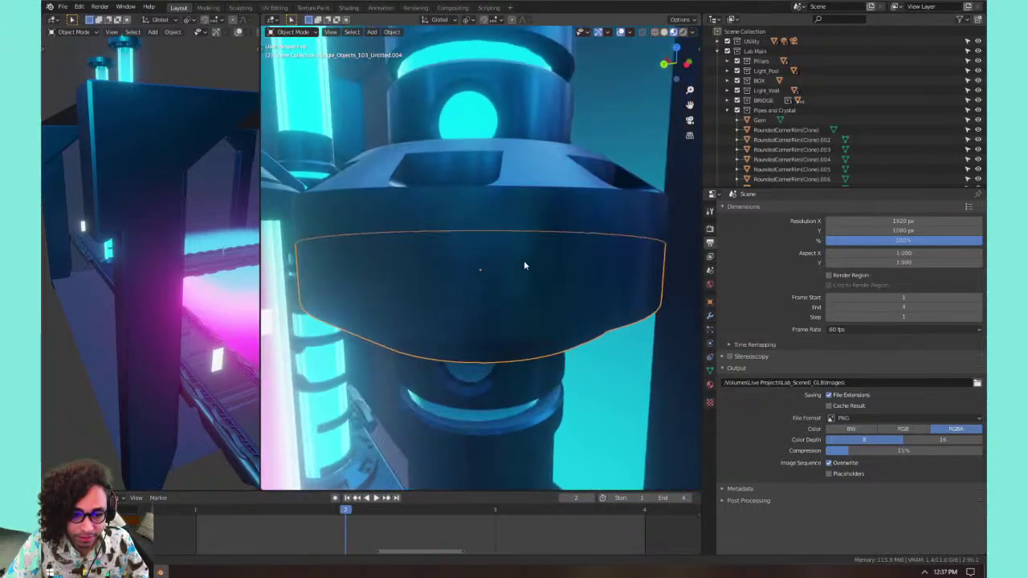
left_click(494, 161)
scroll(495, 163, "down", 3)
middle_click_drag(321, 147, 475, 361, "shift")
scroll(416, 261, "down", 5)
left_click(474, 360, "shift")
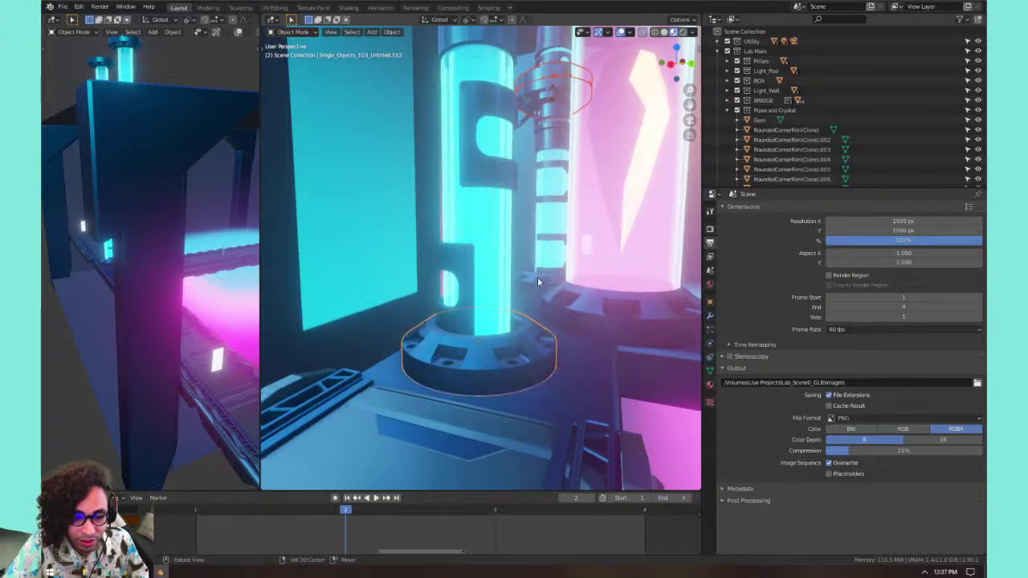
middle_click_drag(538, 279, 448, 262)
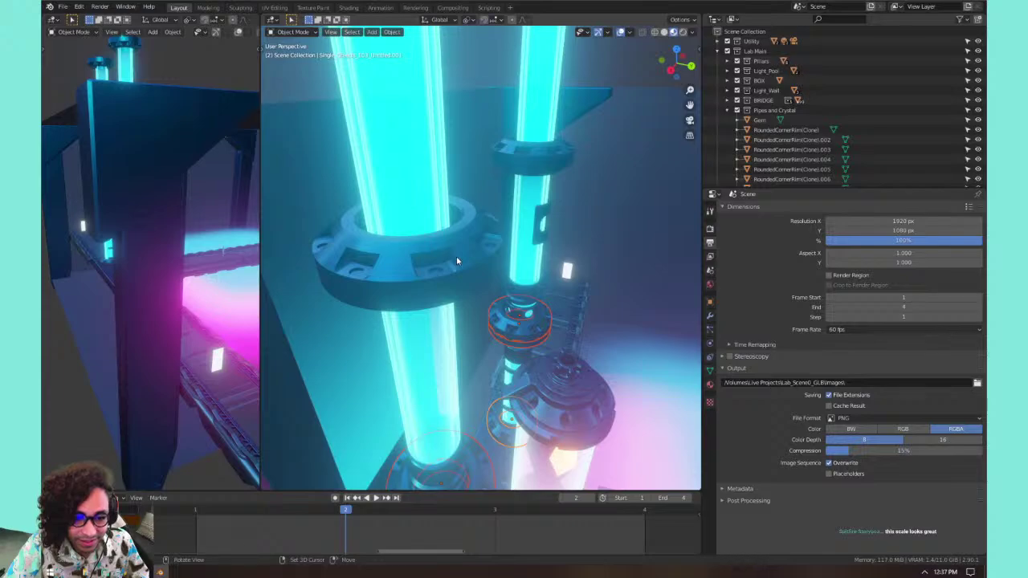
left_click(469, 242)
key("ctrl+z")
left_click(455, 267)
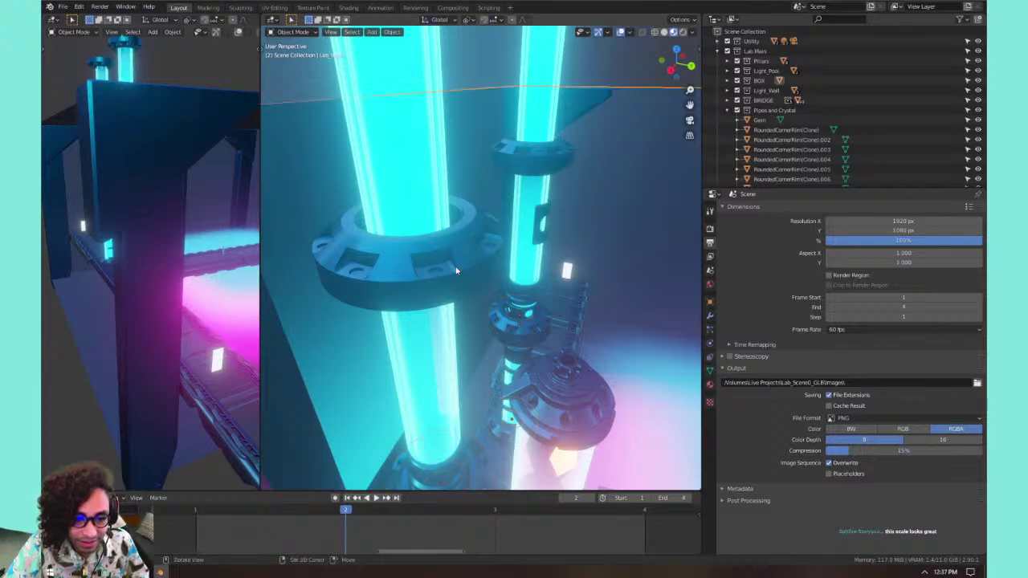
key("ctrl+z")
Add the upper flange ring pieces of both pipes to the selection and link their data to the last selected ring piece.
middle_click_drag(465, 297, 454, 283)
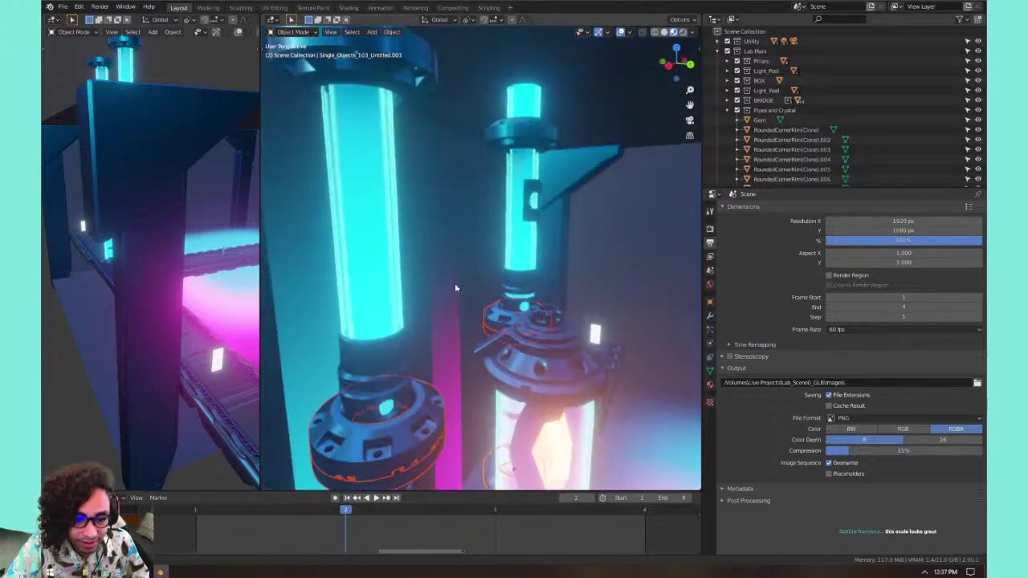
left_click(419, 77, "shift")
middle_click_drag(419, 77, 438, 142)
left_click(433, 181, "shift")
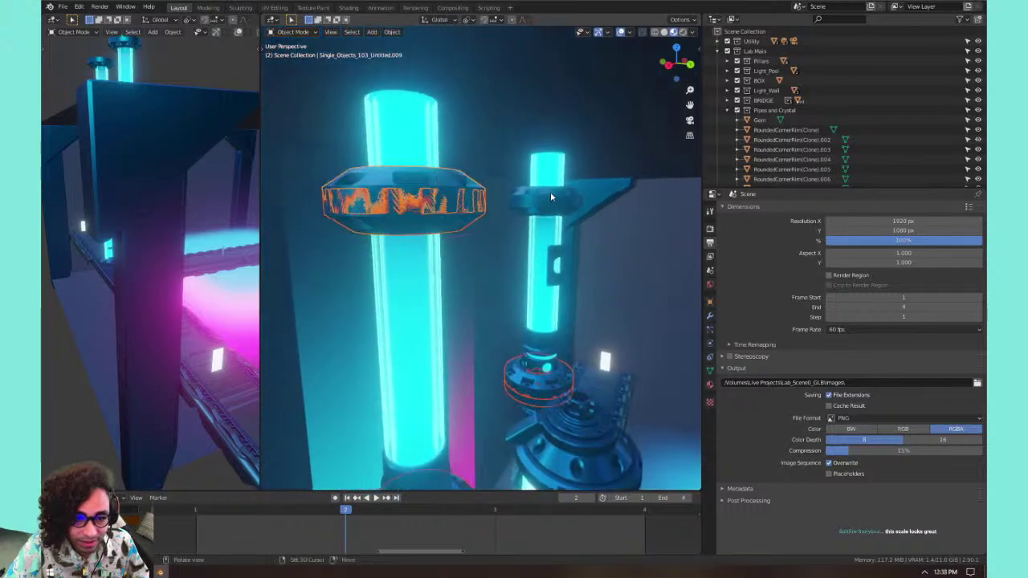
left_click(549, 196, "shift")
left_click(543, 213, "shift")
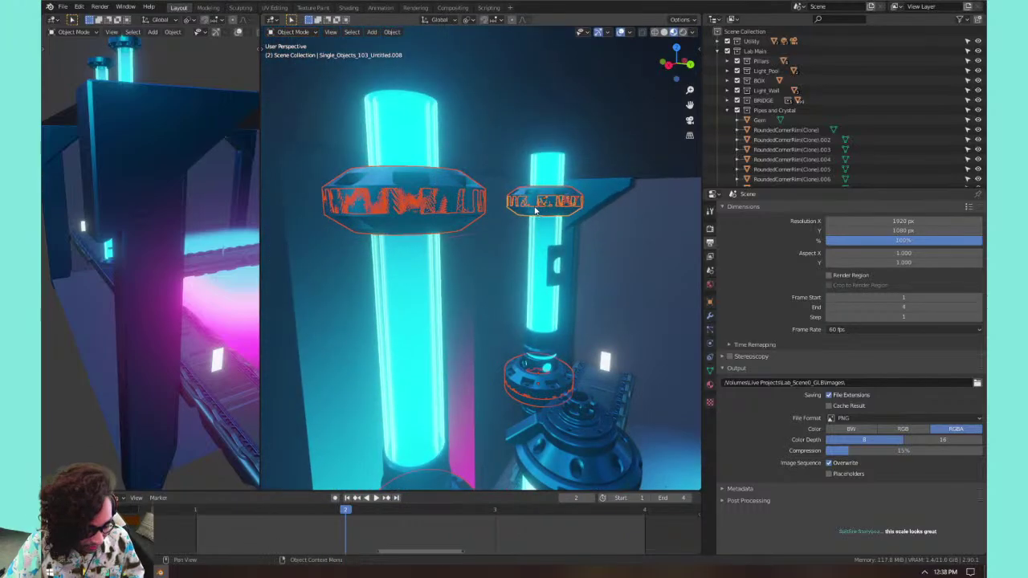
key("ctrl+l")
left_click(535, 210)
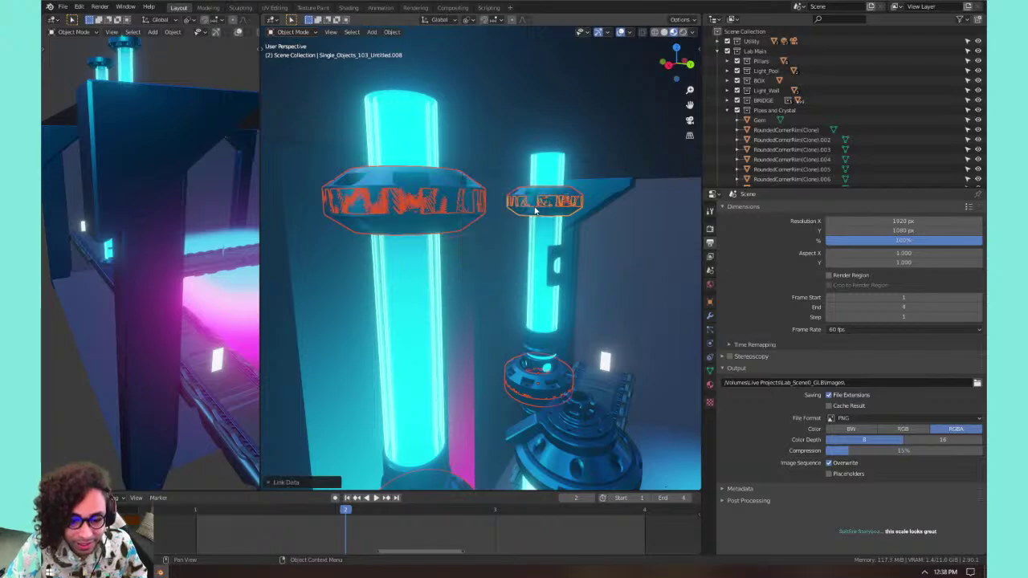
Save the lab file, purge its unused materials and meshes, and save it again.
middle_click_drag(547, 383, 509, 234, "shift")
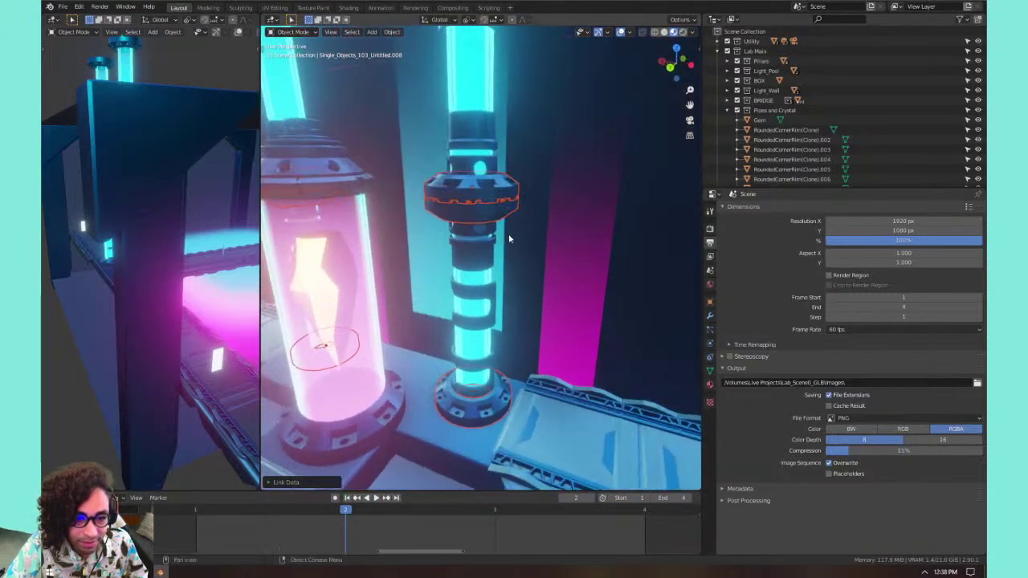
key("ctrl+s")
left_click(63, 6)
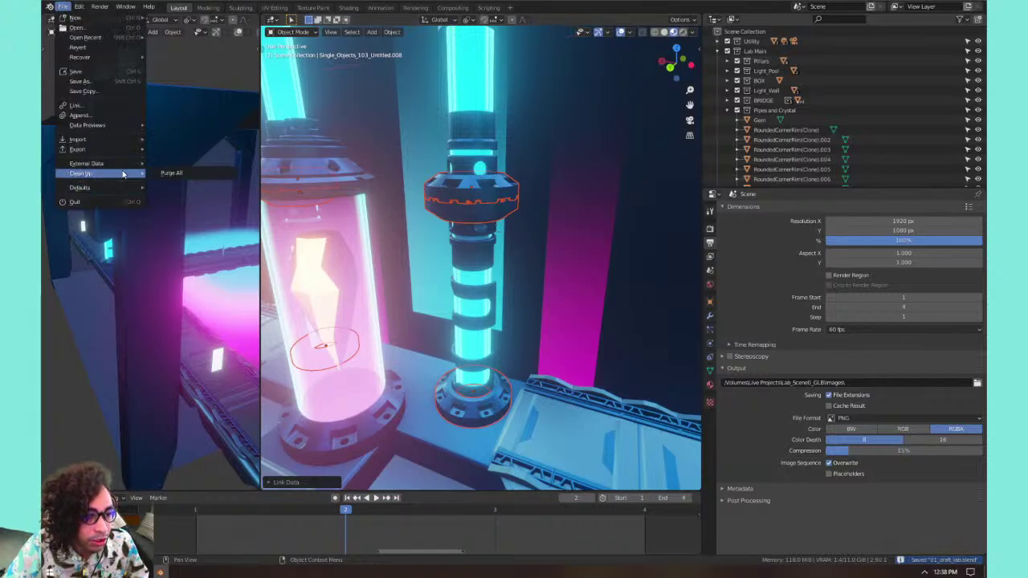
left_click(152, 175)
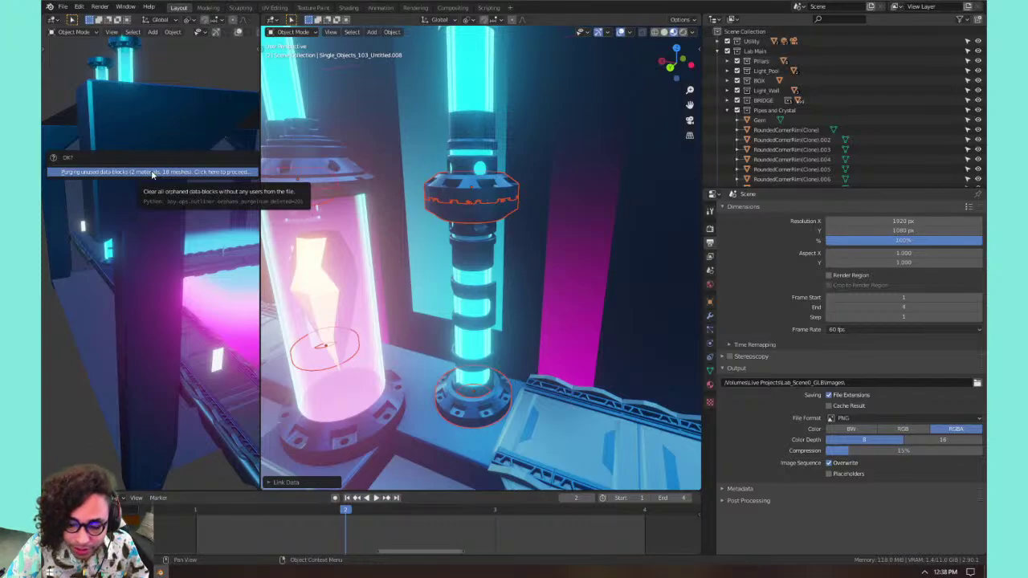
left_click(152, 172)
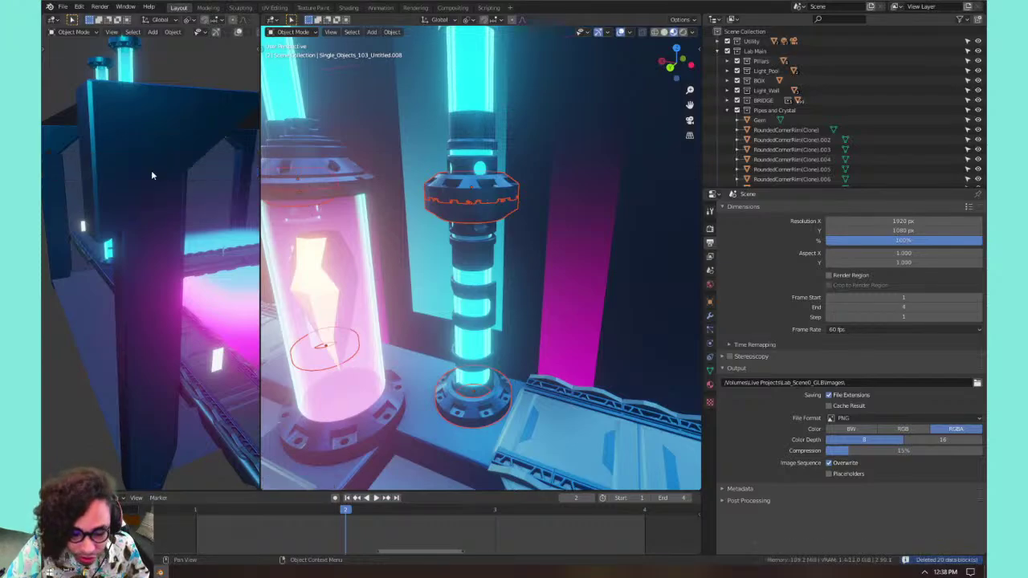
key("ctrl+s")
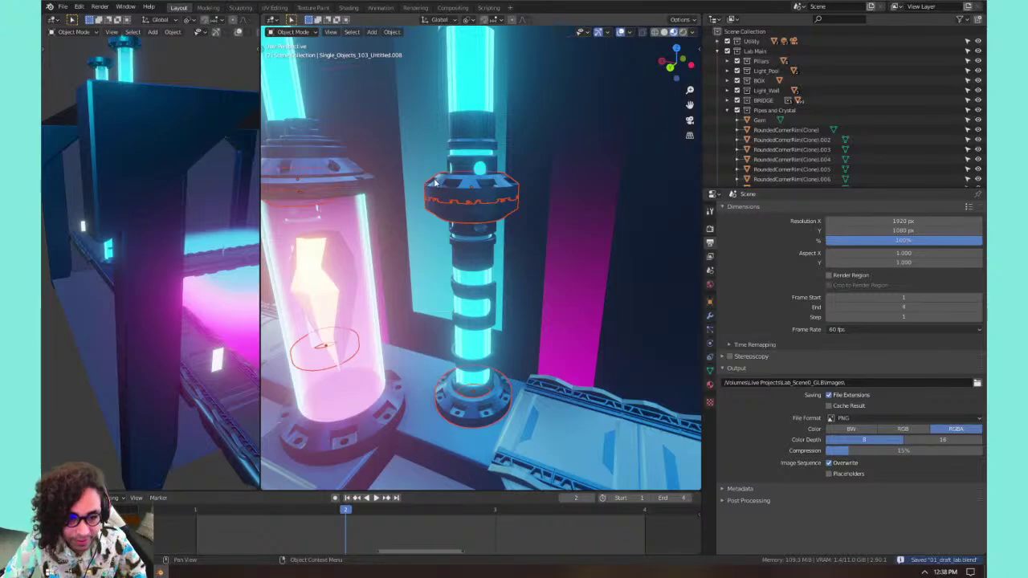
Examine the crystal tube, both glowing pipes and the bridge from farther away in both viewports.
scroll(435, 183, "down", 5)
middle_click_drag(438, 241, 438, 270)
scroll(477, 247, "up", 2)
scroll(471, 285, "down", 2)
scroll(438, 270, "down", 3)
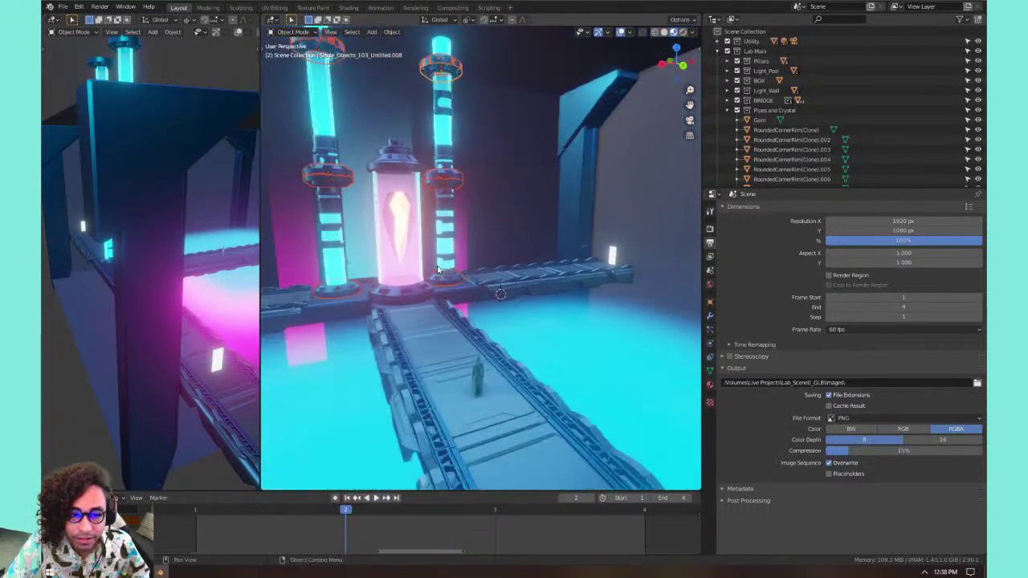
scroll(437, 270, "down", 2)
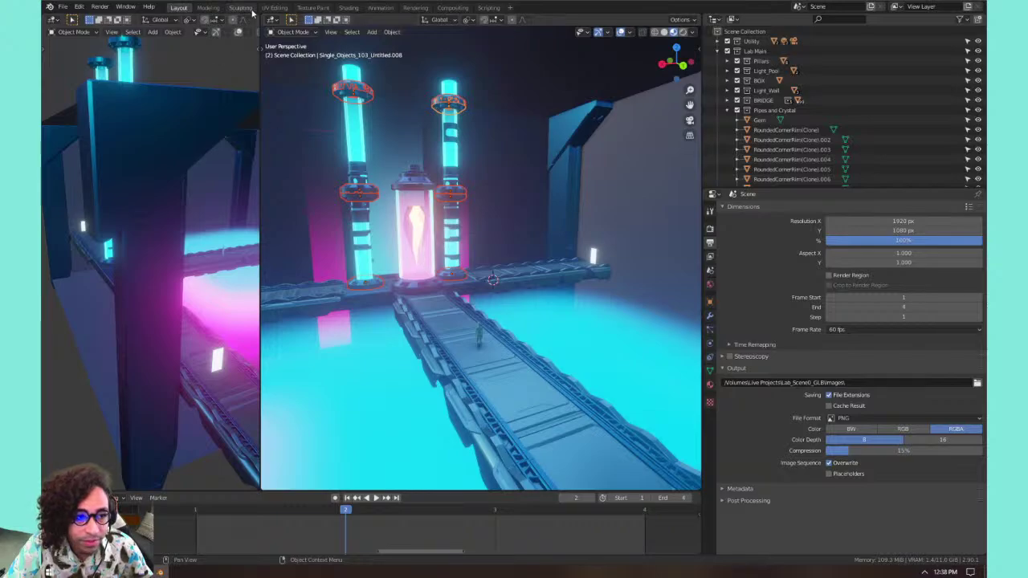
middle_click_drag(204, 160, 68, 190, "shift")
middle_click_drag(195, 174, 201, 216, "shift")
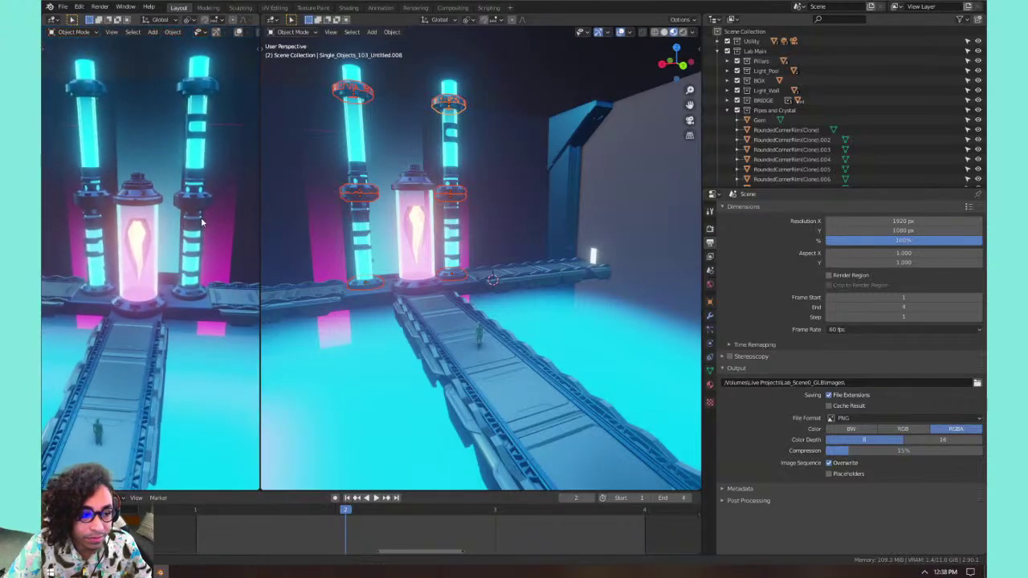
Collapse the Pipes and Crystal collection, exclude the Light_Wall and Light_Pool collections from the view layer, and save the file.
left_click(727, 111)
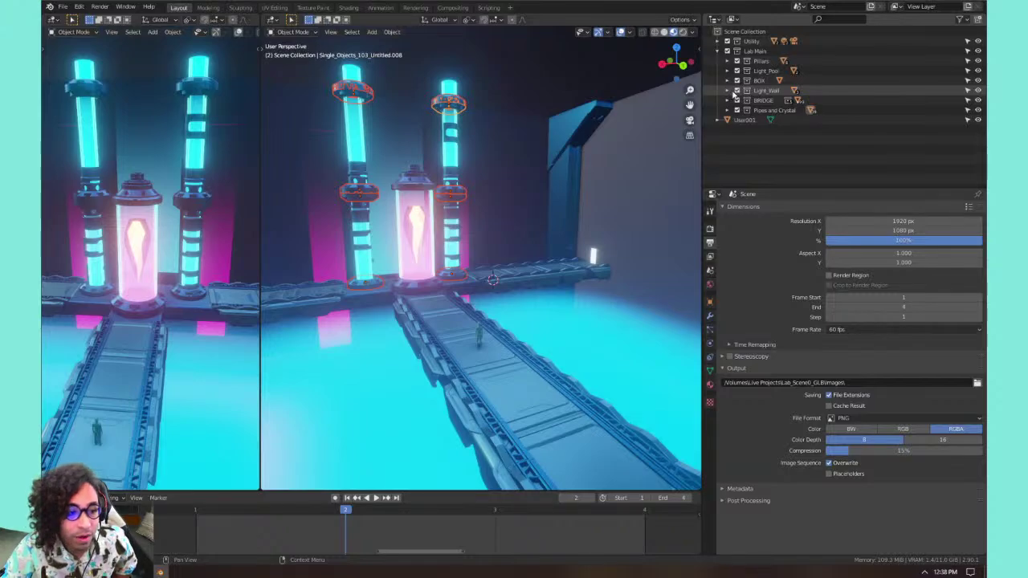
left_click(735, 91)
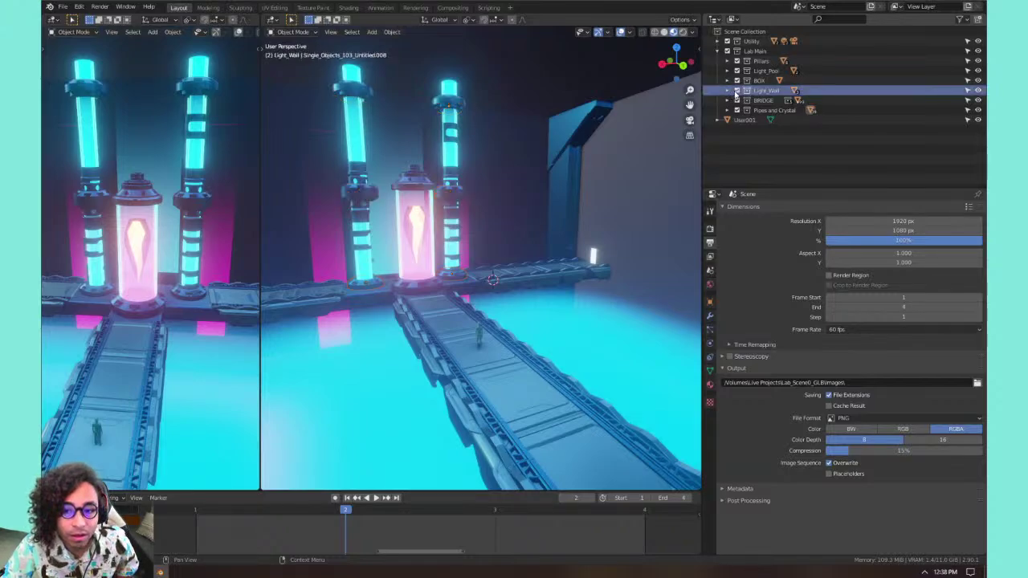
left_click(737, 91)
middle_click_drag(422, 176, 428, 114, "shift")
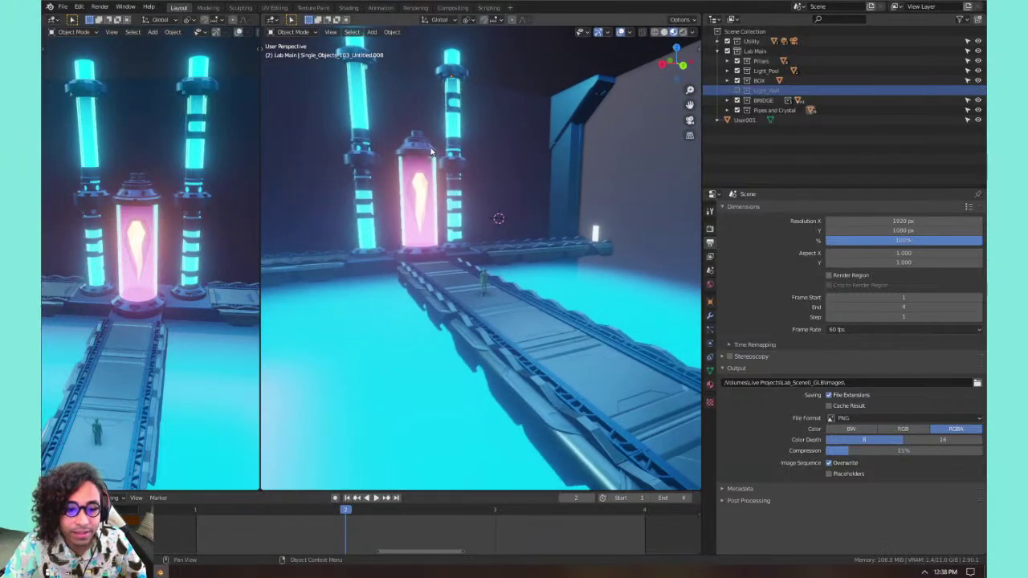
scroll(429, 114, "down", 2)
left_click(736, 71)
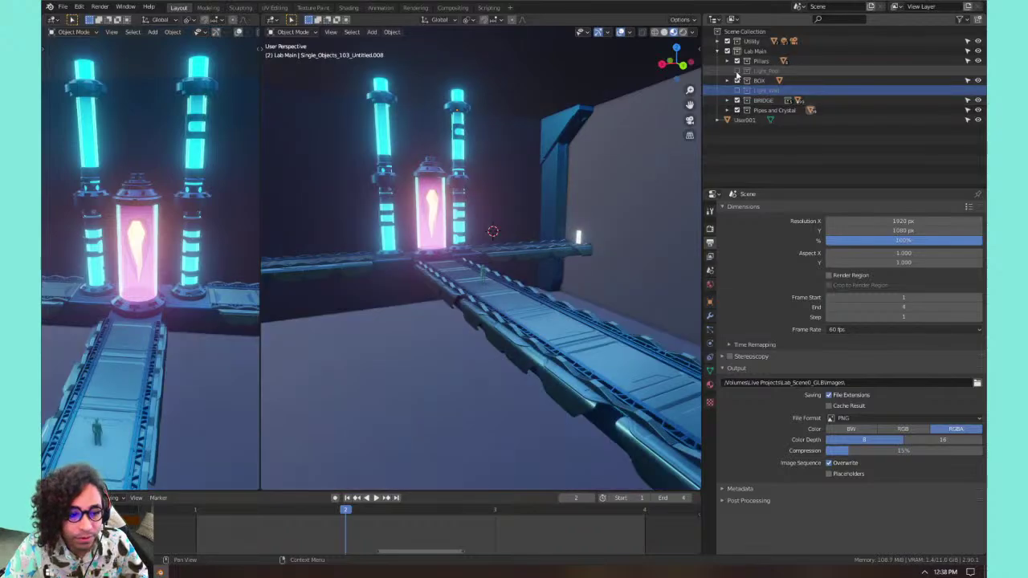
scroll(394, 185, "down", 3)
mouse_move(430, 203)
middle_mouse_down()
mouse_move(369, 182)
mouse_move(416, 204)
middle_mouse_up()
scroll(463, 226, "up", 5)
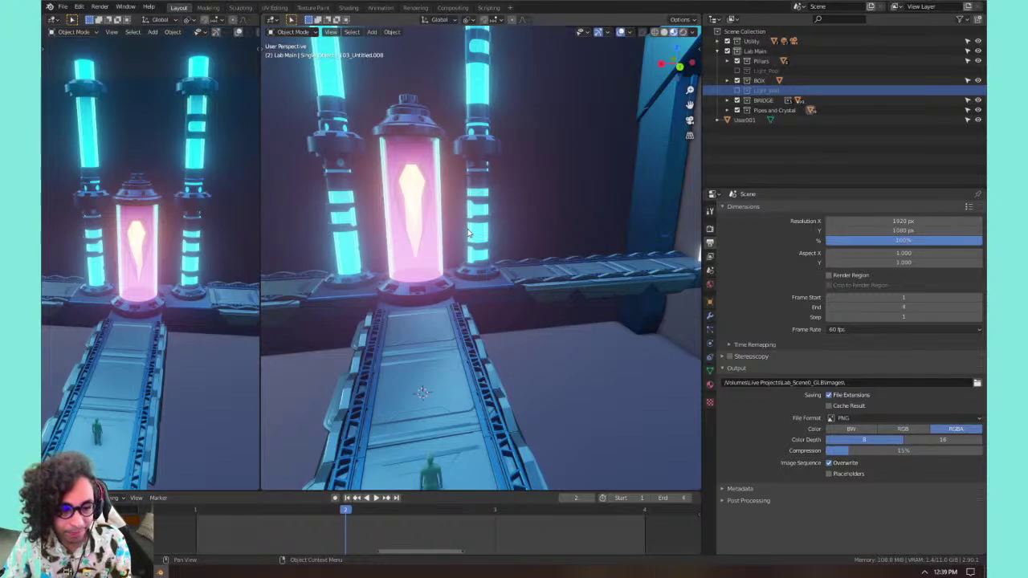
key("ctrl+s")
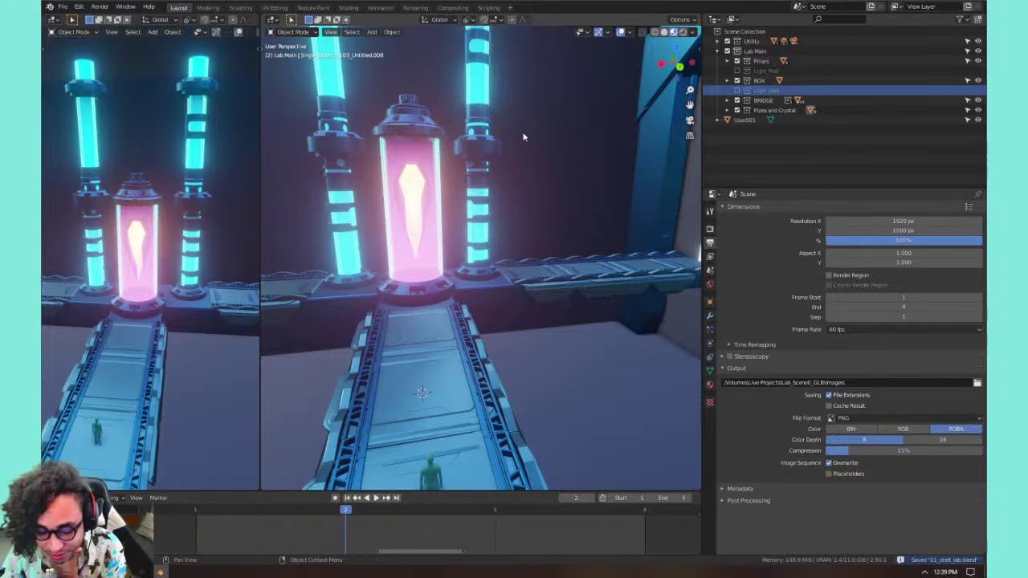
Find the Add Curve: IvyGen add-on in the preferences with the search term "ivy" and enable it.
middle_click_drag(469, 151, 541, 223, "shift")
middle_click_drag(580, 225, 453, 127)
left_click(56, 8)
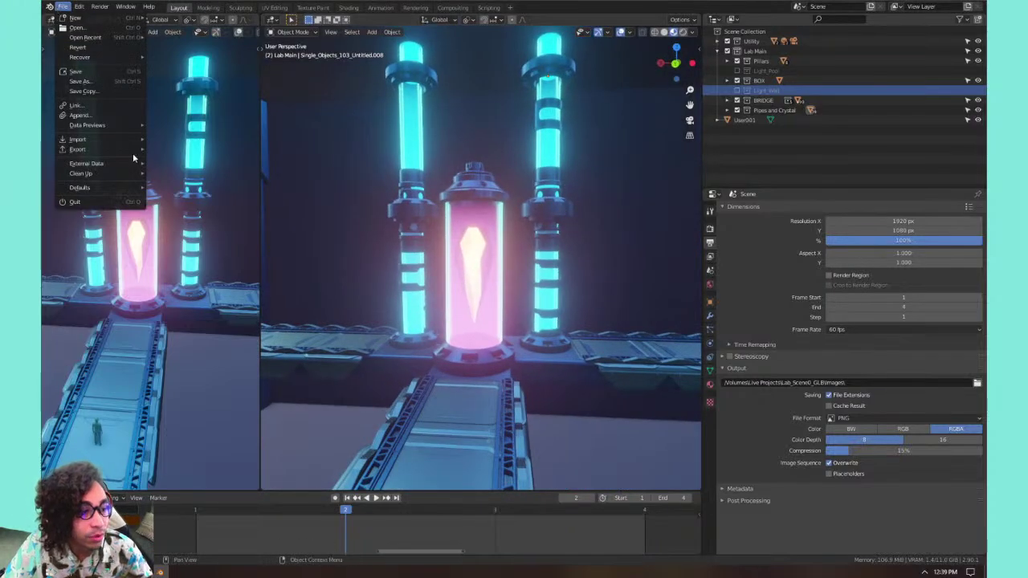
mouse_move(80, 6)
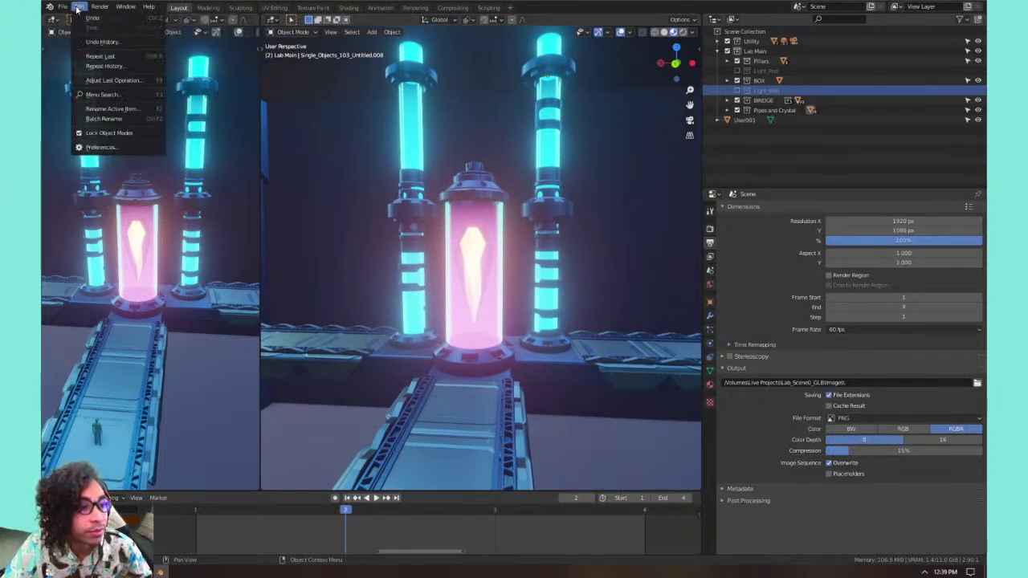
left_click(146, 149)
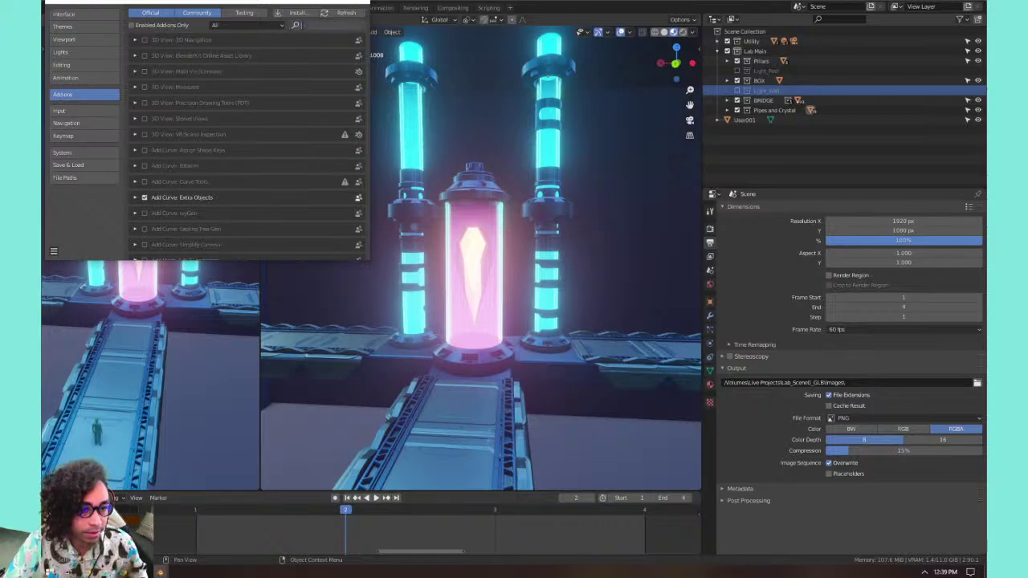
type("ivy")
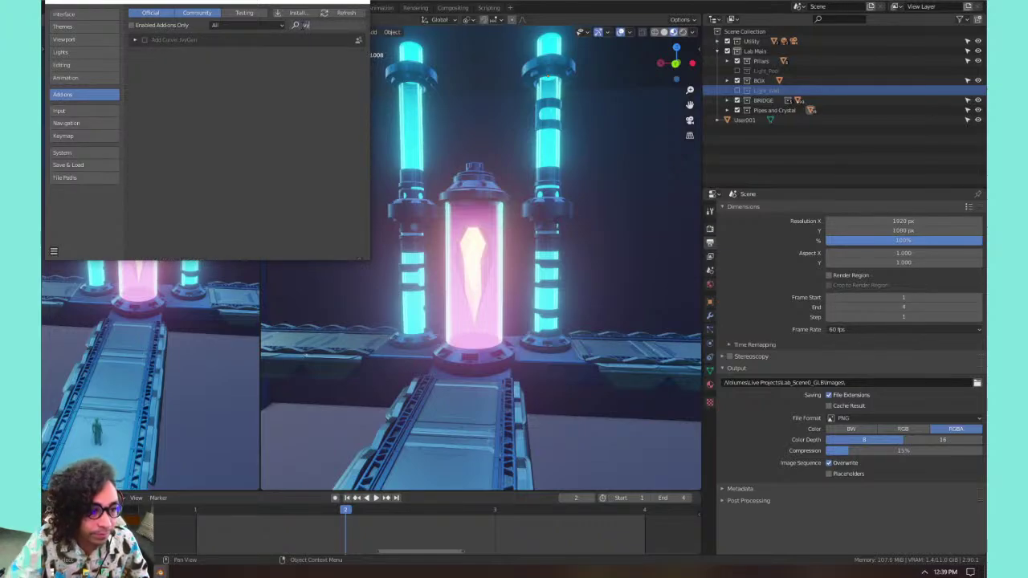
key("Return")
left_click(135, 40)
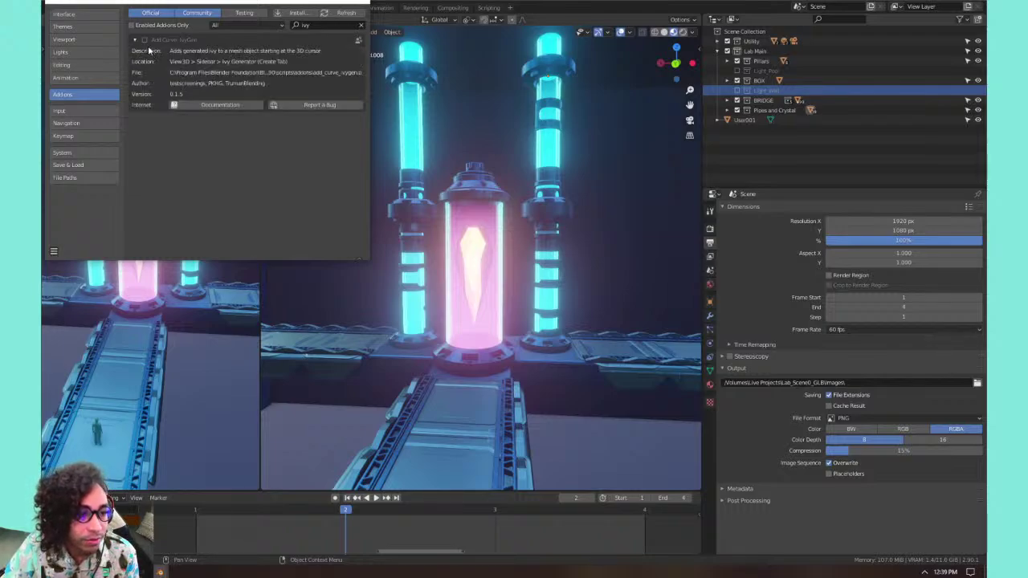
left_click(145, 39)
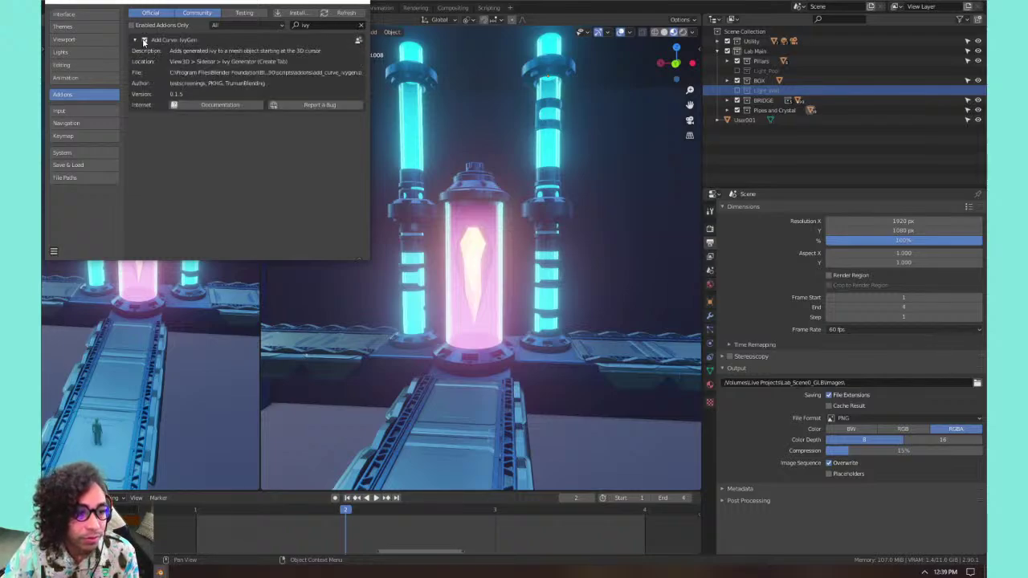
left_click(359, 3)
Show the Ivy Generator settings in the main viewport's sidebar.
middle_click_drag(354, 185, 377, 241)
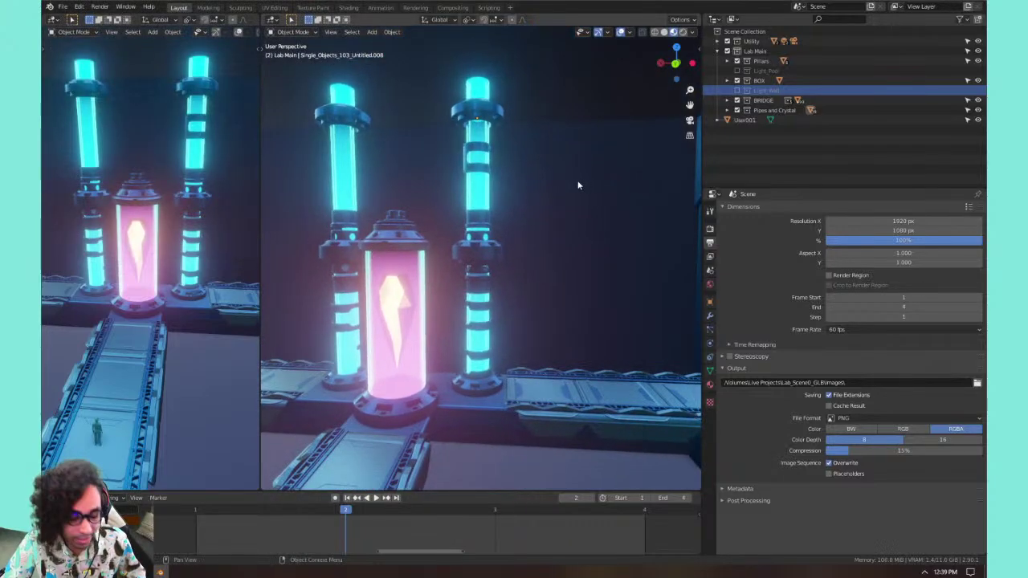
key("n")
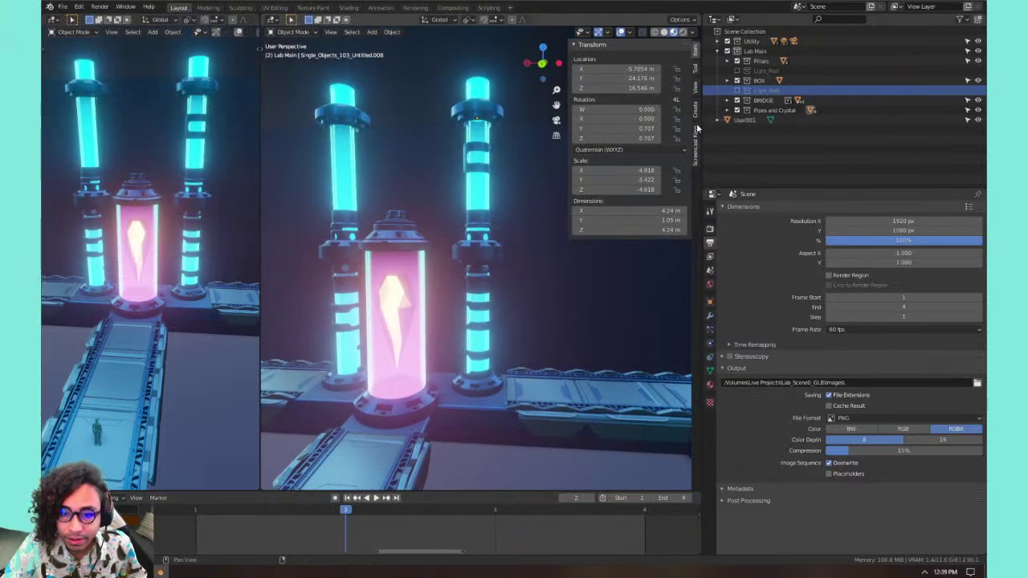
left_click(696, 68)
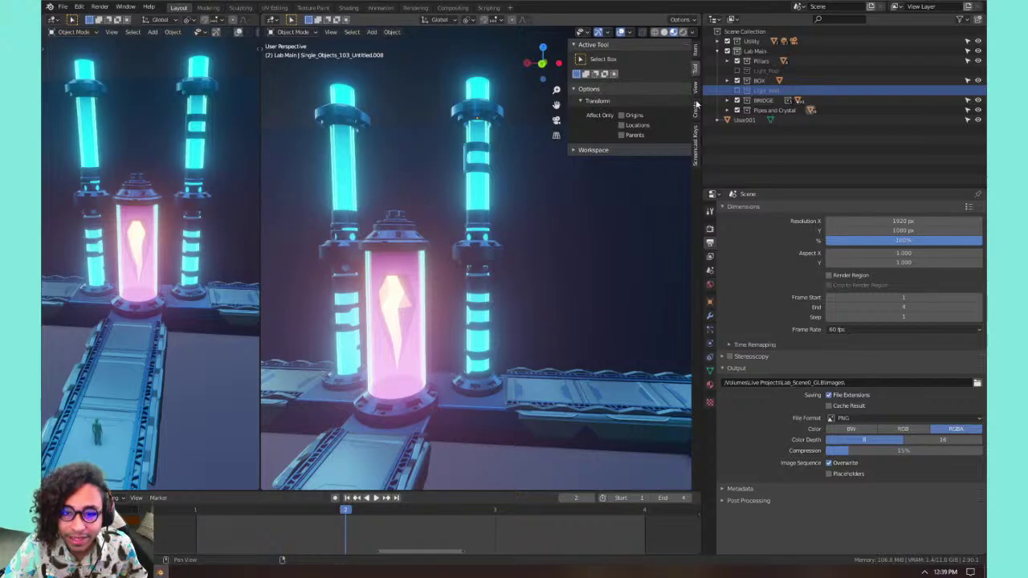
left_click(696, 89)
left_click(697, 111)
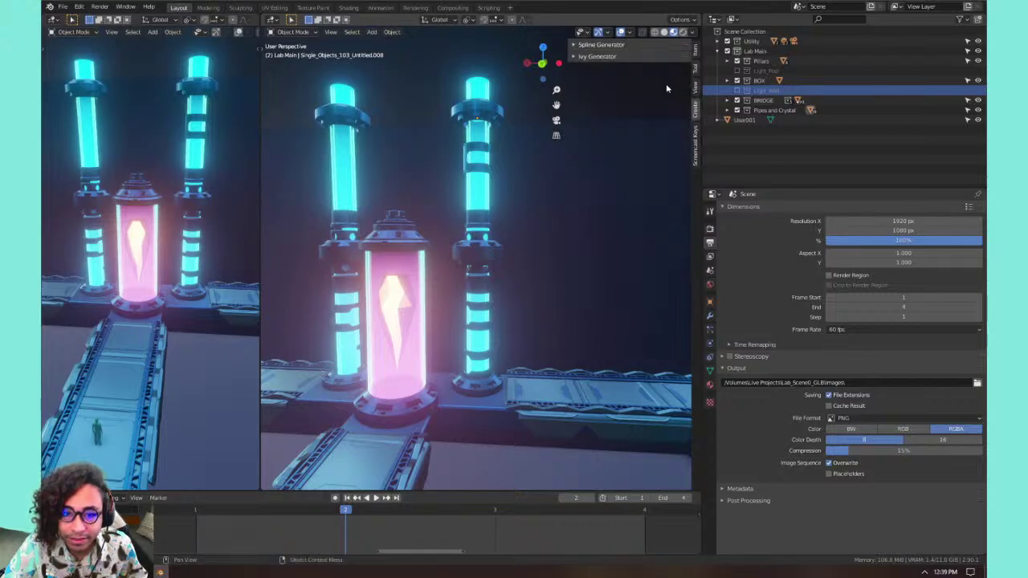
left_click(618, 58)
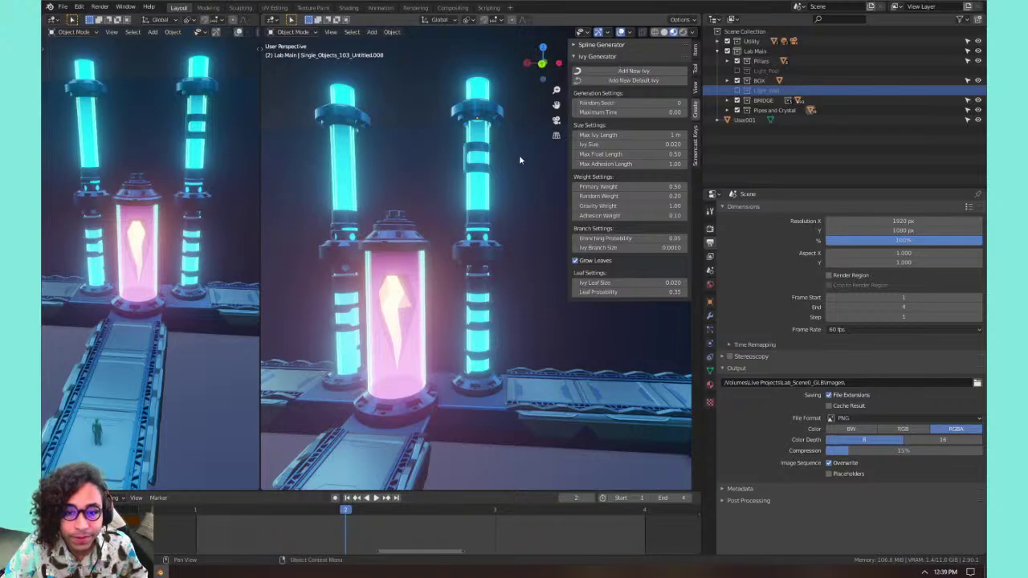
Select the Lab_base room mesh and place the 3D cursor on its dark wall beside the glowing pipes.
middle_click_drag(519, 154, 360, 252, "shift")
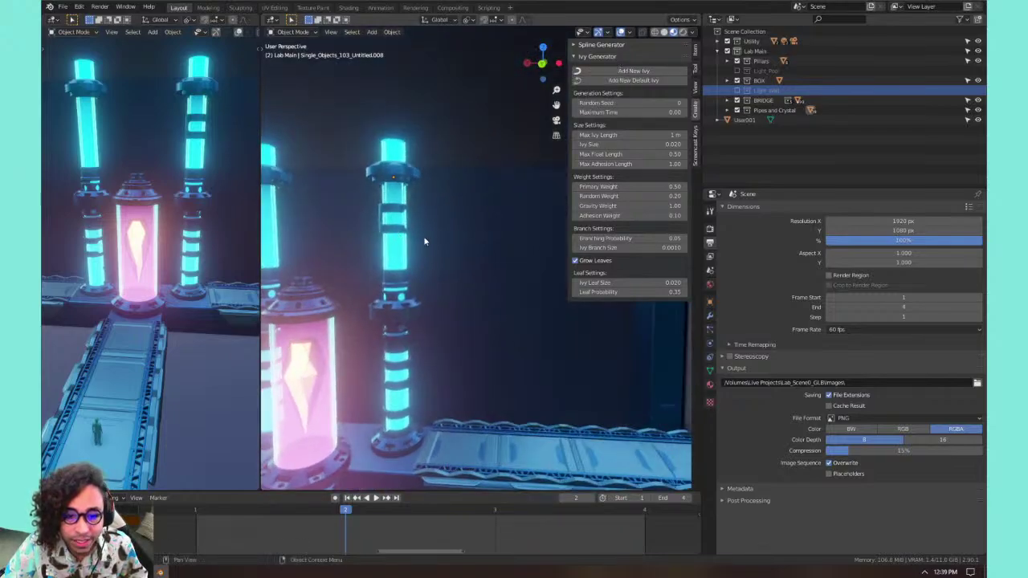
middle_click_drag(425, 238, 522, 234)
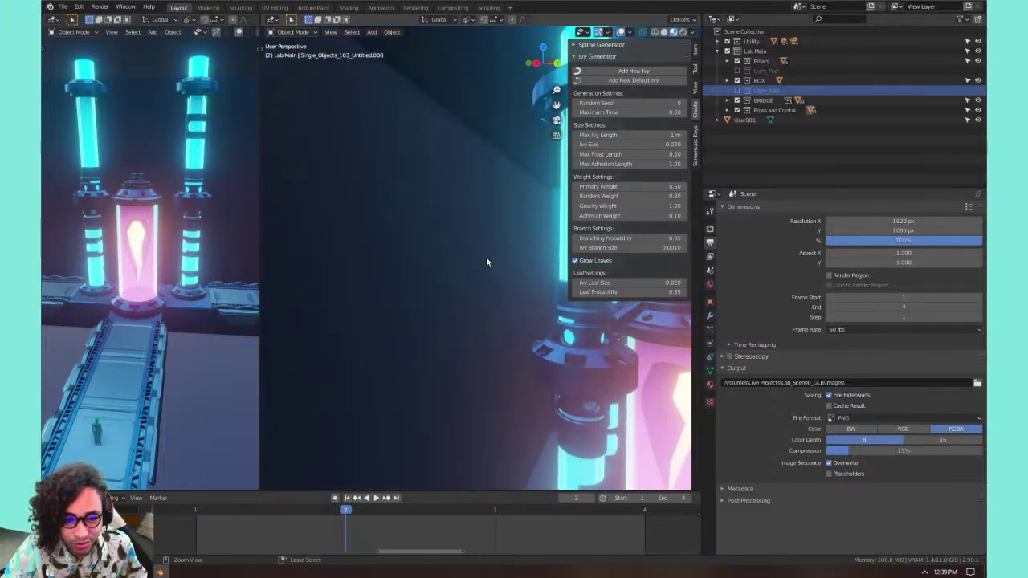
left_click(455, 268)
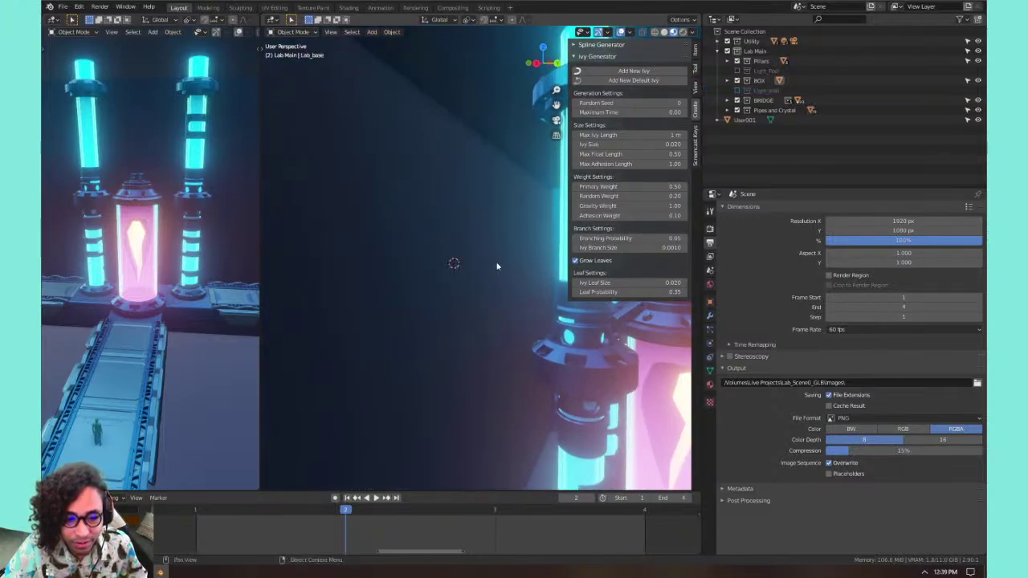
Enable Screencast Keys and hide the sidebar.
left_click(695, 145)
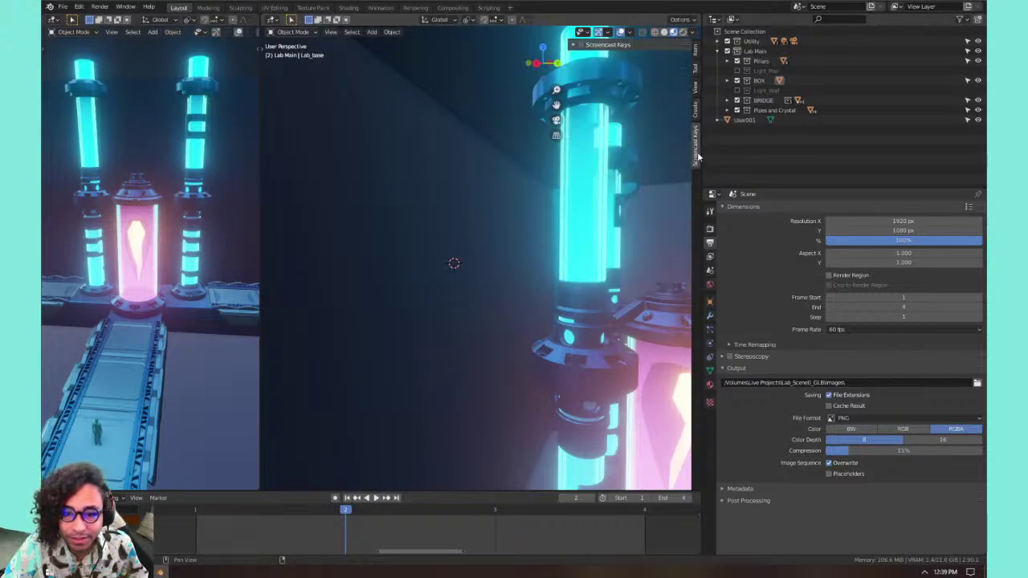
left_click(580, 44)
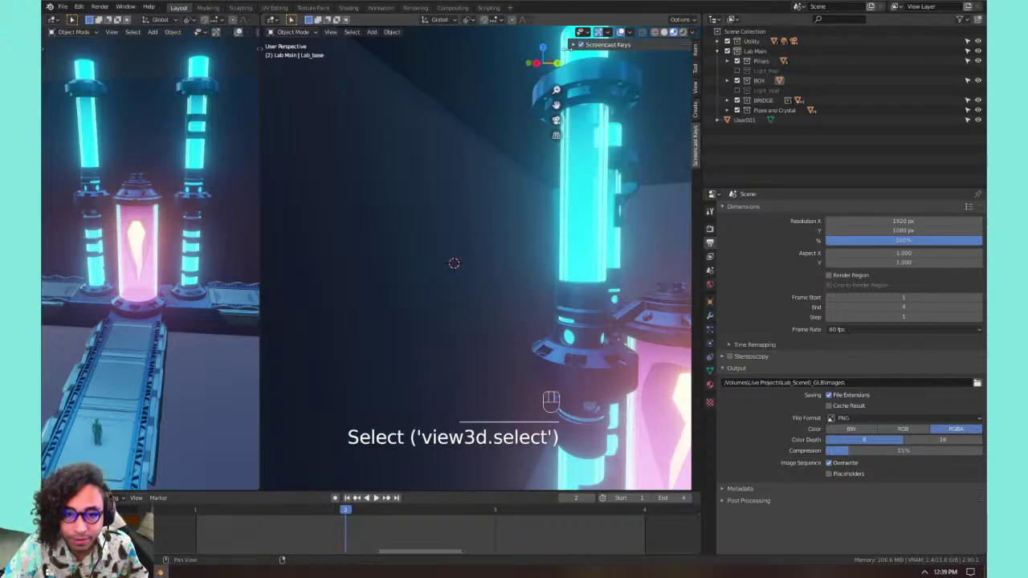
key("n")
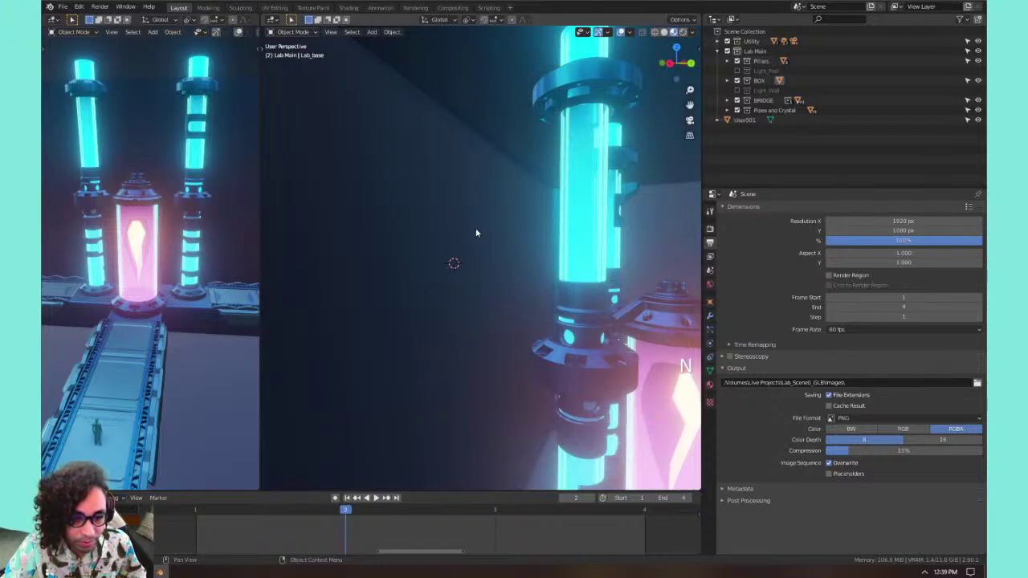
Try the 3D cursor at several different spots on the dark wall beside the glowing pipe.
right_click(475, 227)
right_click(376, 157, "shift")
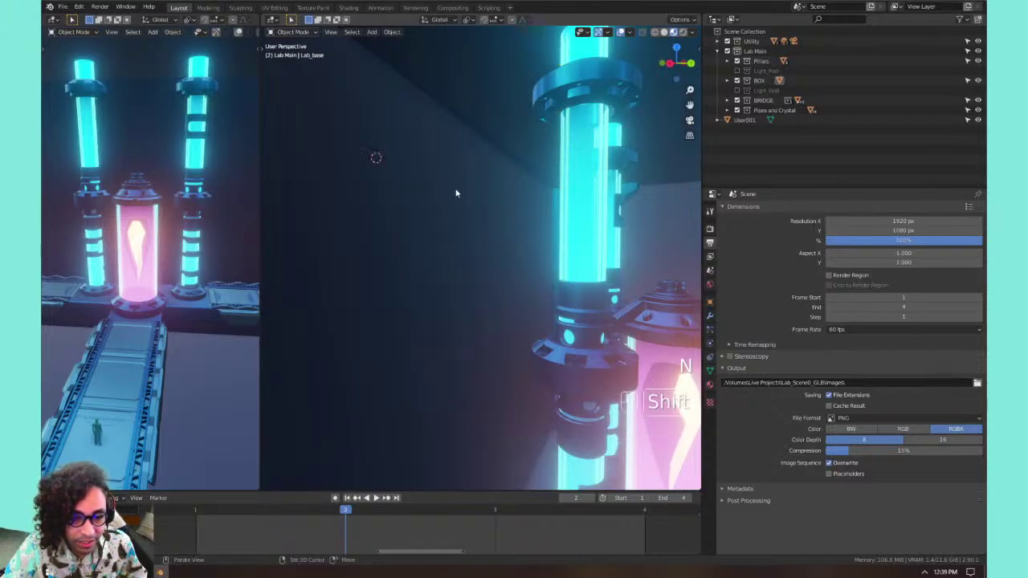
right_click(470, 199, "shift")
right_click(402, 316, "shift")
right_click(493, 209, "shift")
Reposition the 3D cursor around the room and leave it on the wall between the glowing pipe and the corner pillar.
middle_click_drag(492, 209, 449, 271, "shift")
right_click(480, 399, "shift")
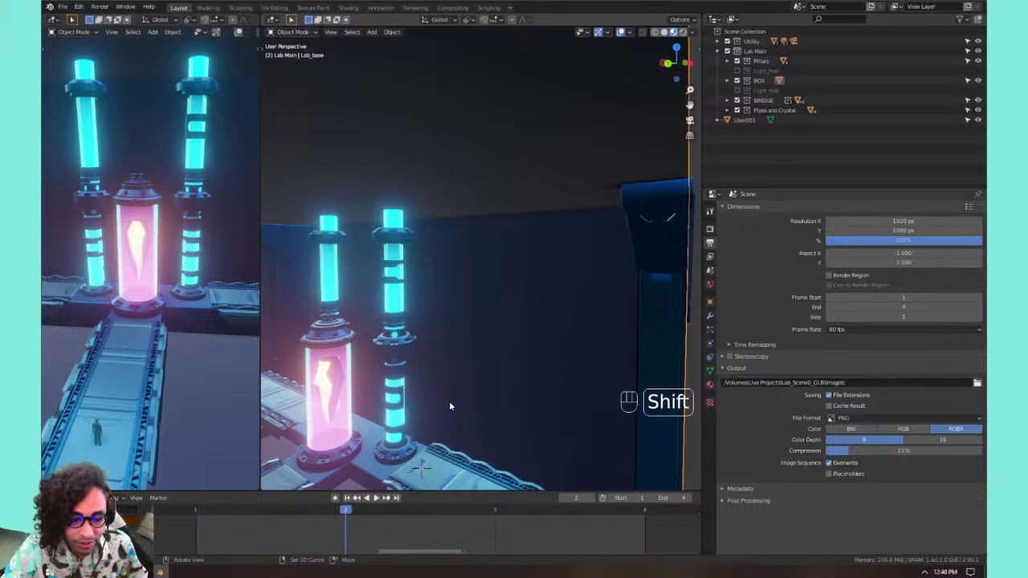
right_click(533, 324, "shift")
right_click(651, 221, "shift")
right_click(433, 214, "shift")
right_click(509, 334, "shift")
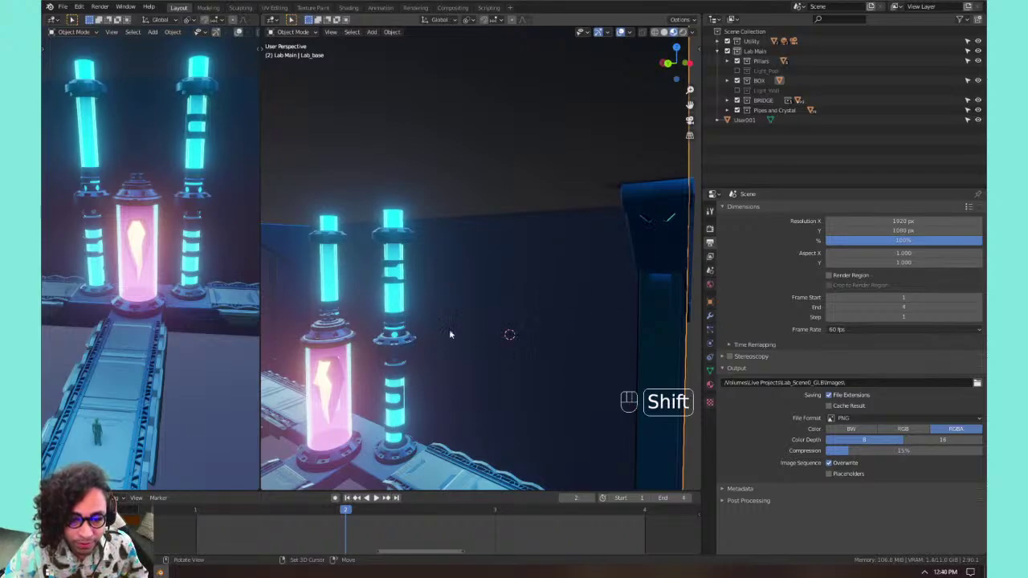
middle_click_drag(370, 329, 444, 293, "shift")
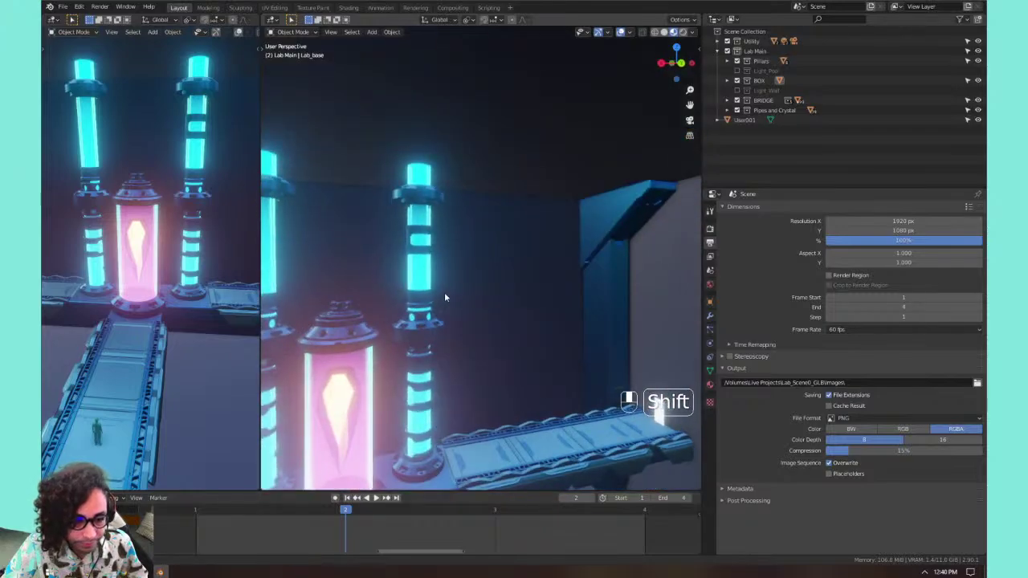
Show the sidebar with the Ivy Generator settings and save the file.
middle_click_drag(358, 274, 446, 291)
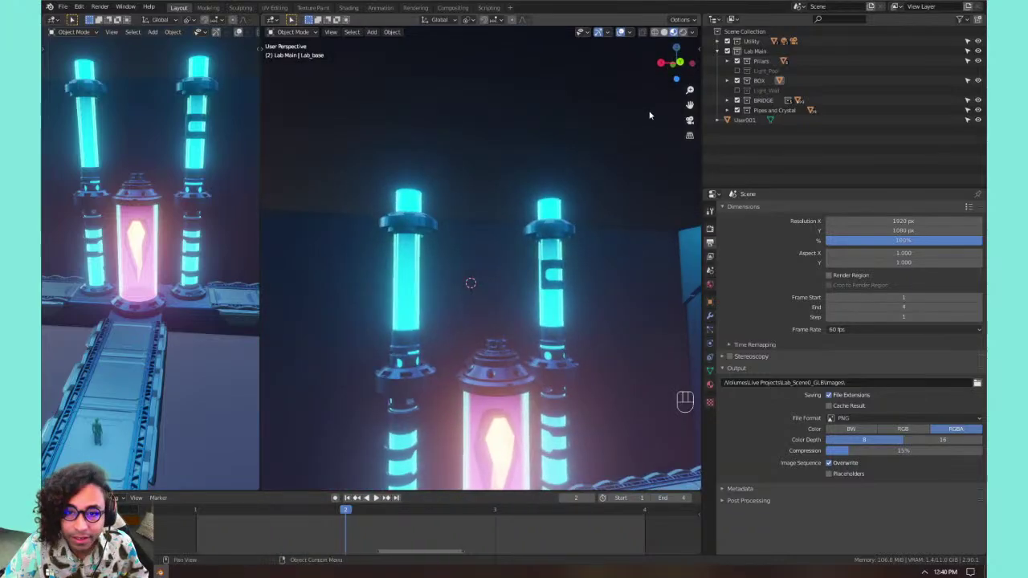
key("n")
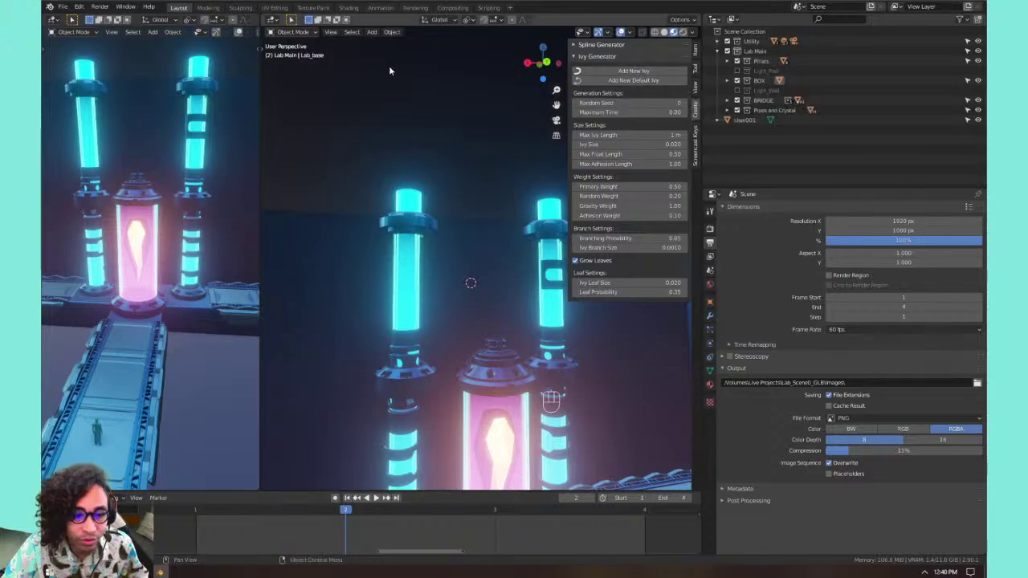
key("ctrl+s")
key("ctrl+s")
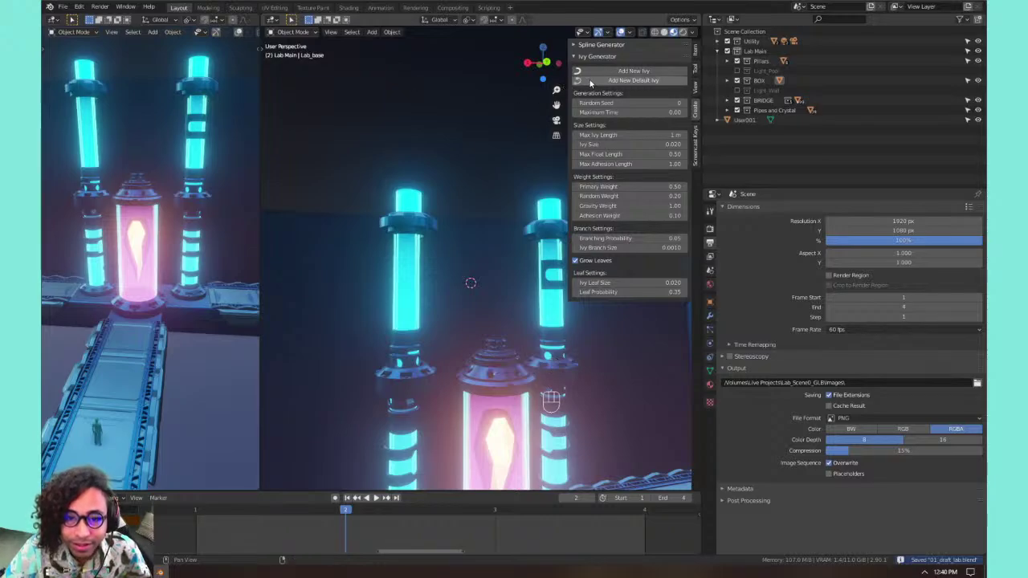
Generate a new ivy from the 3D cursor on Lab_base with the current settings and inspect its leaves and stems up close.
left_click(618, 71)
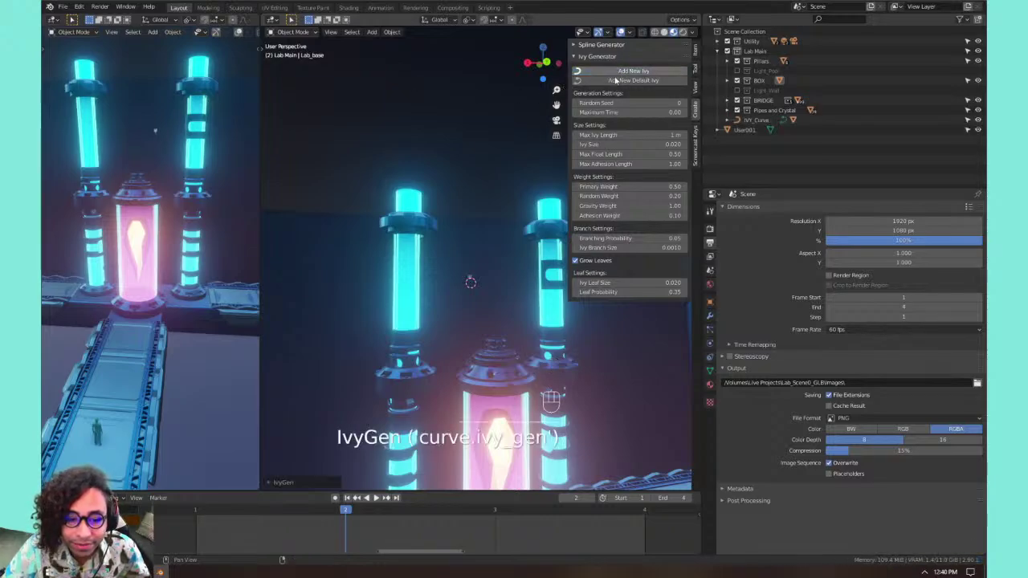
scroll(485, 295, "up", 8)
key("KP_Decimal")
key("KP_Decimal")
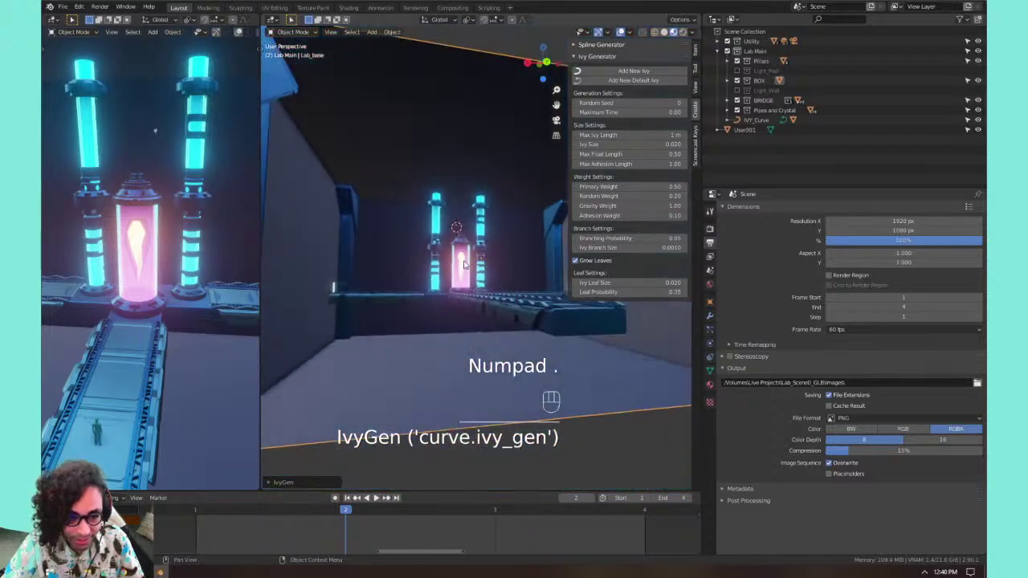
scroll(454, 229, "up", 3)
scroll(454, 228, "up", 1)
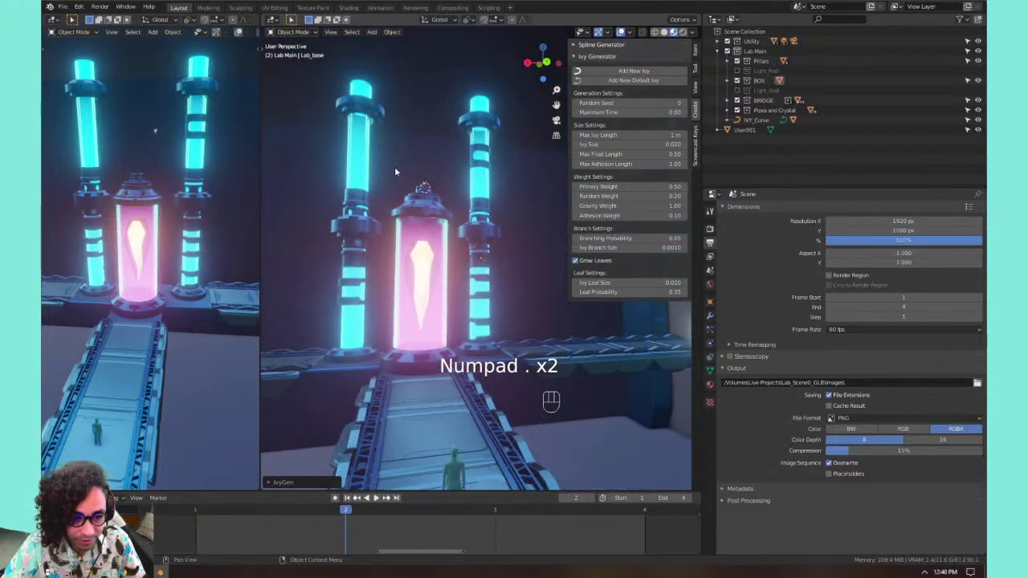
scroll(423, 161, "up", 2)
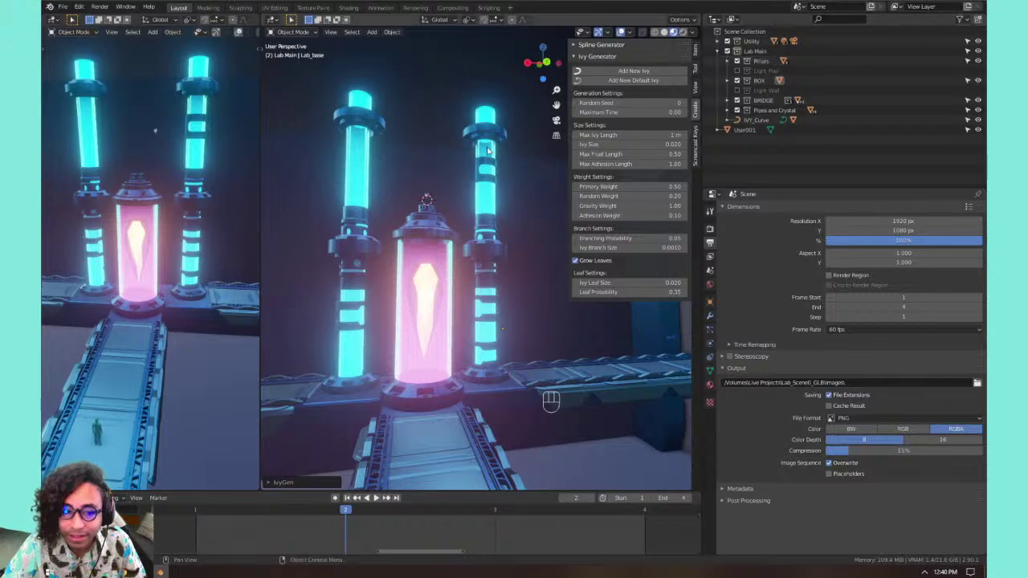
left_click(427, 197)
key("KP_Decimal")
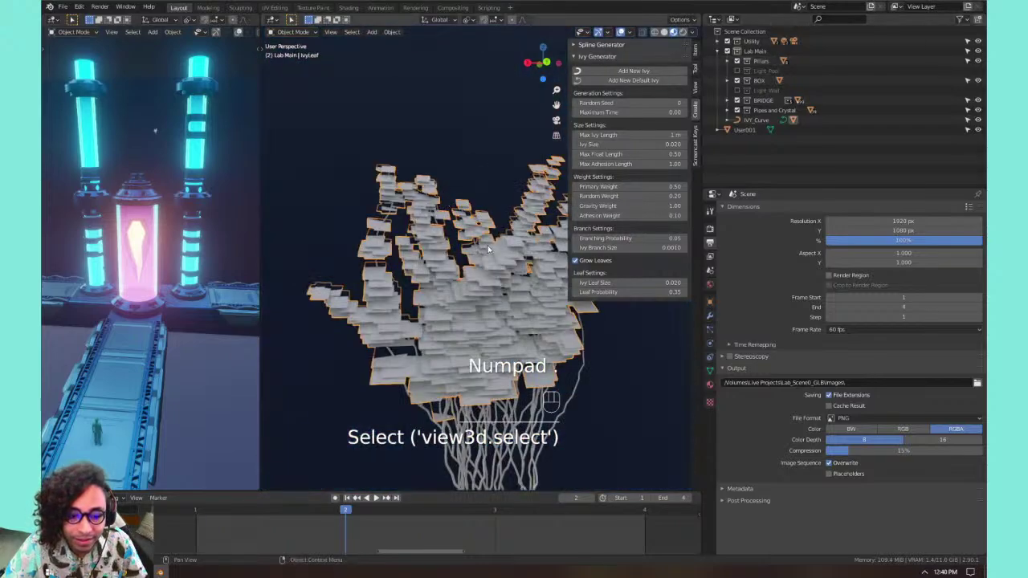
scroll(454, 182, "down", 3)
scroll(482, 225, "down", 2)
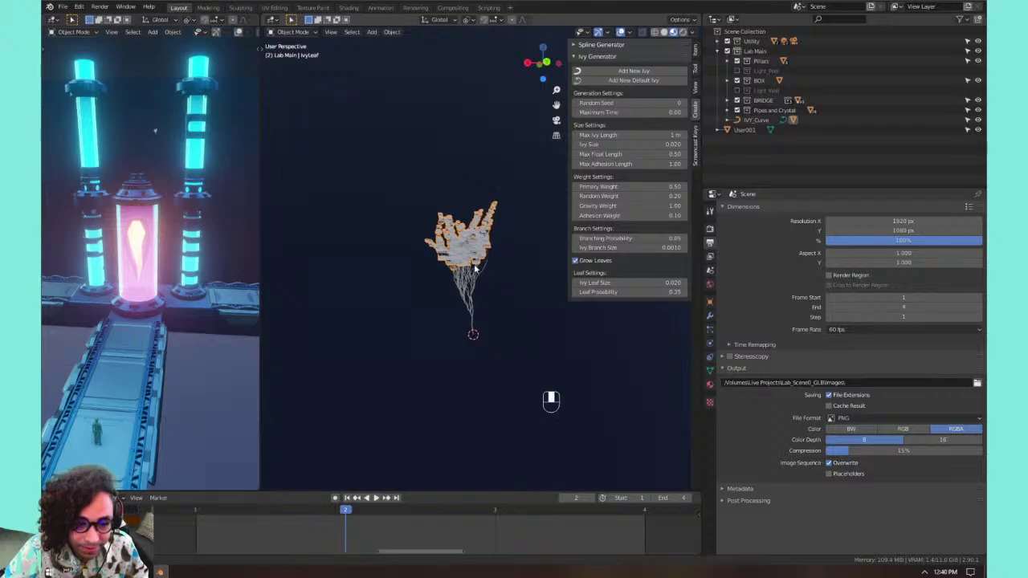
Turn off Grow Leaves in the Ivy Generator and delete the IVY_Curve and IvyLeaf objects.
left_click(575, 260)
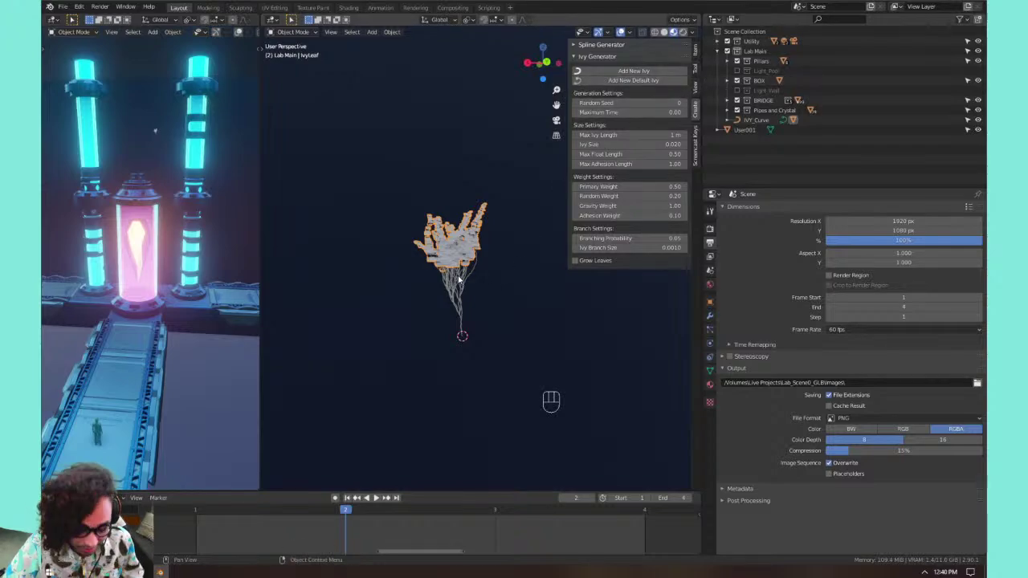
key("KP_Decimal")
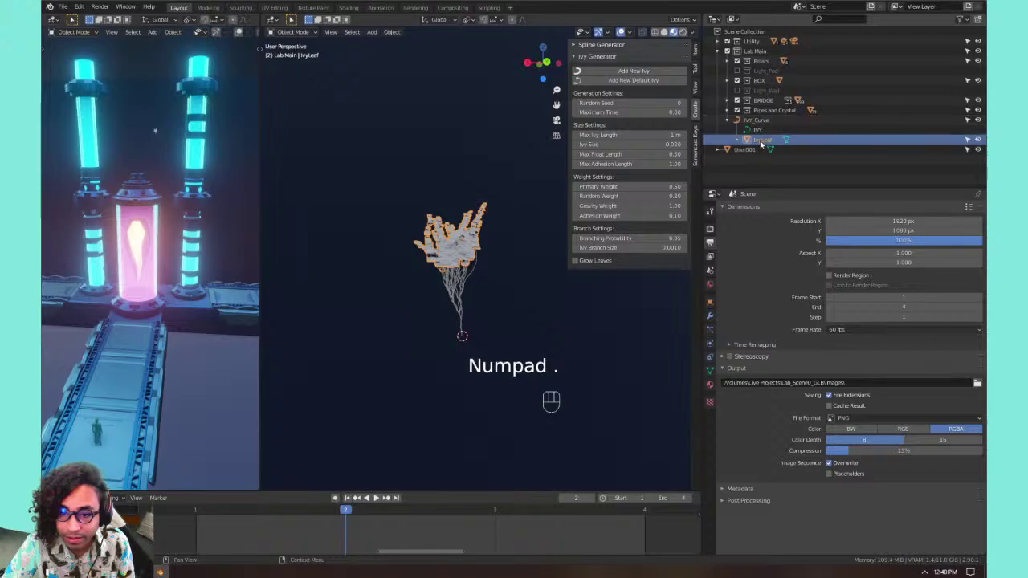
left_click(978, 120)
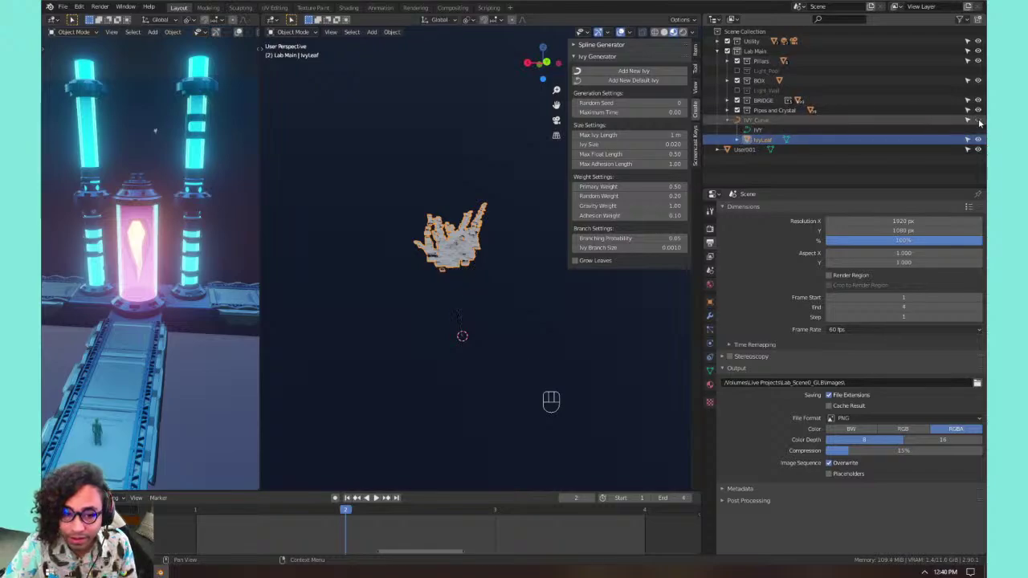
left_click(978, 120)
left_click(756, 125)
left_click(760, 140, "shift")
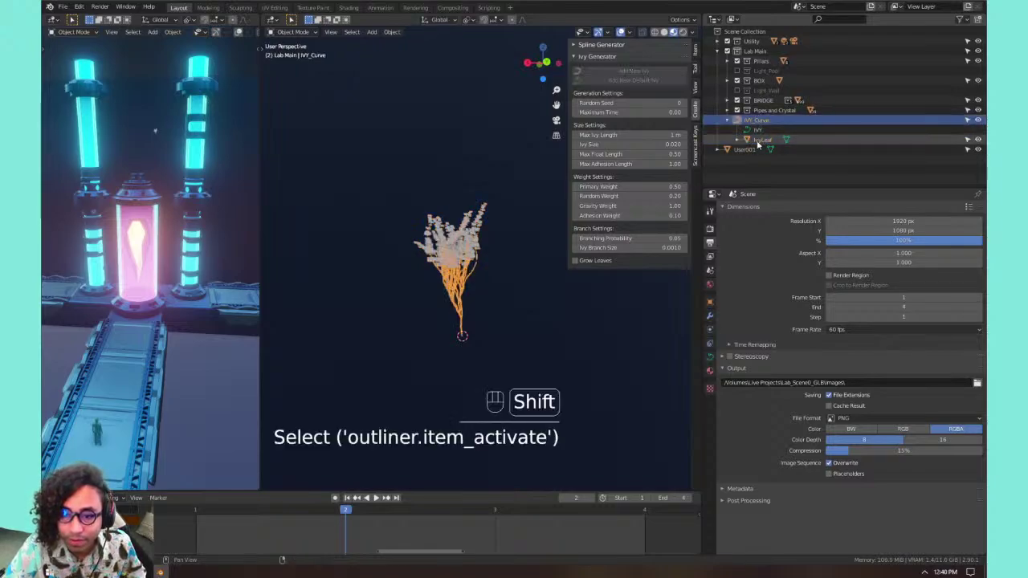
key("x")
left_click(483, 175)
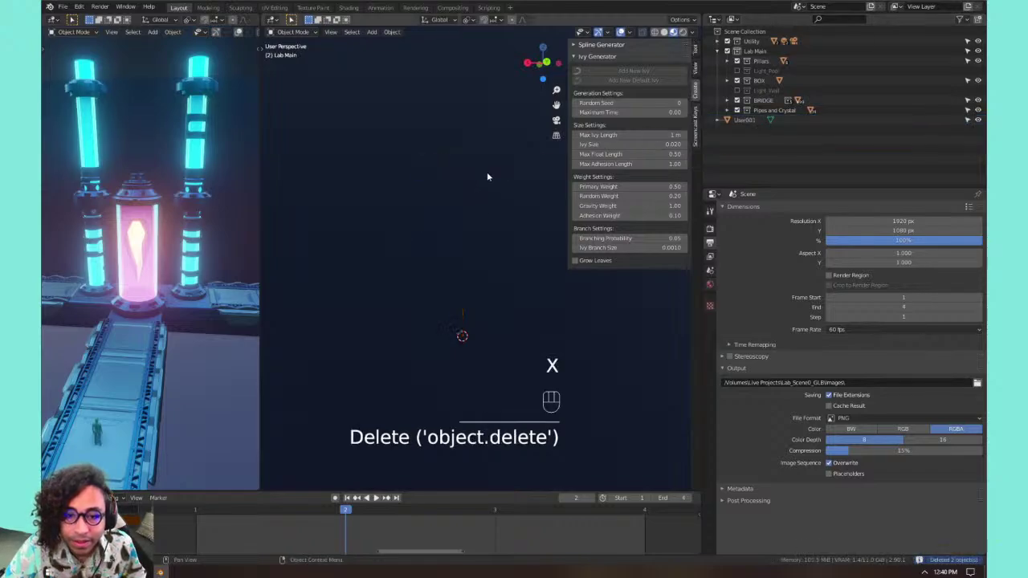
Set the Max Ivy Length to 100 m and try to generate a new ivy on the Lab_base mesh.
left_click(608, 135)
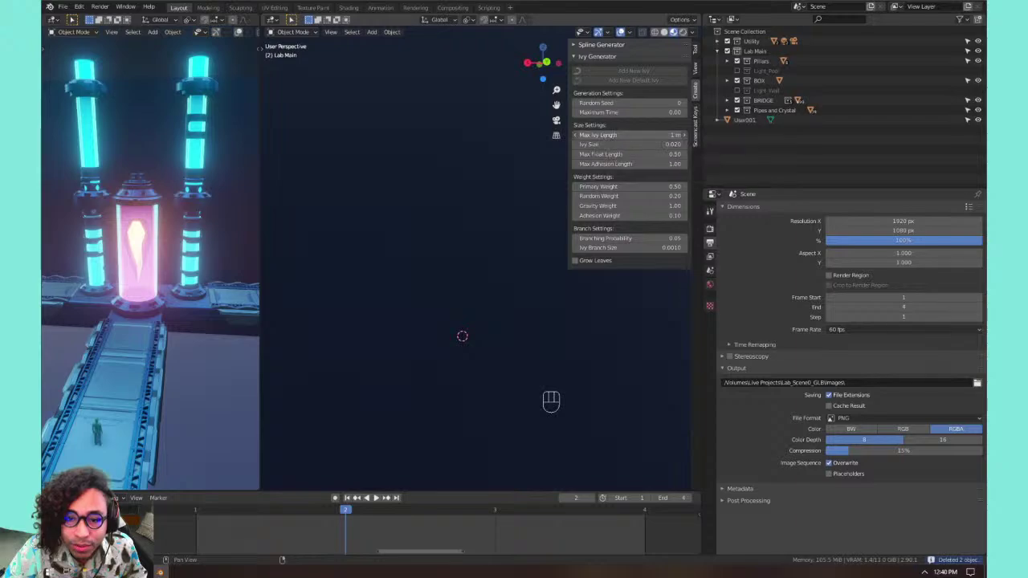
type("100")
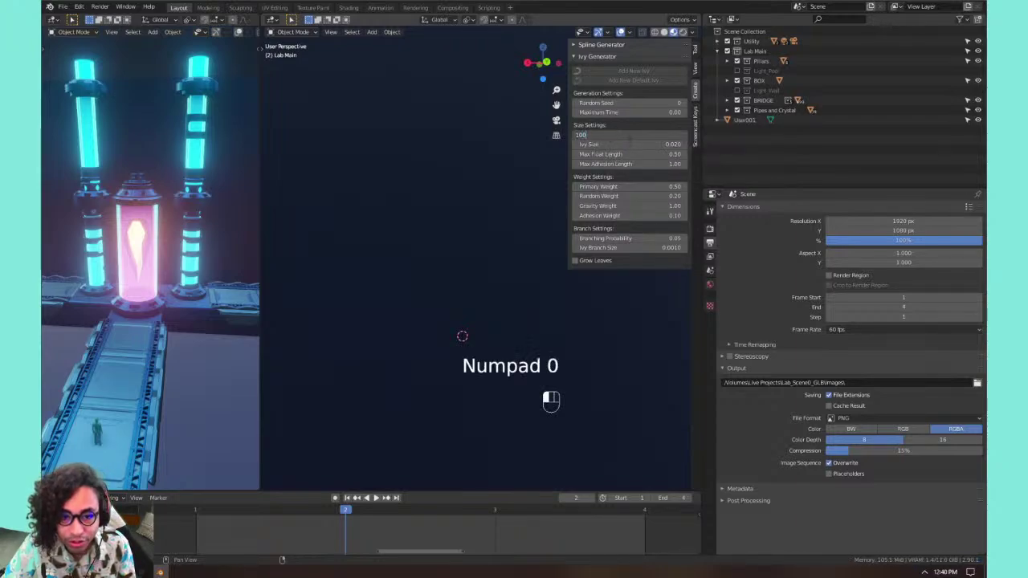
left_click(653, 128)
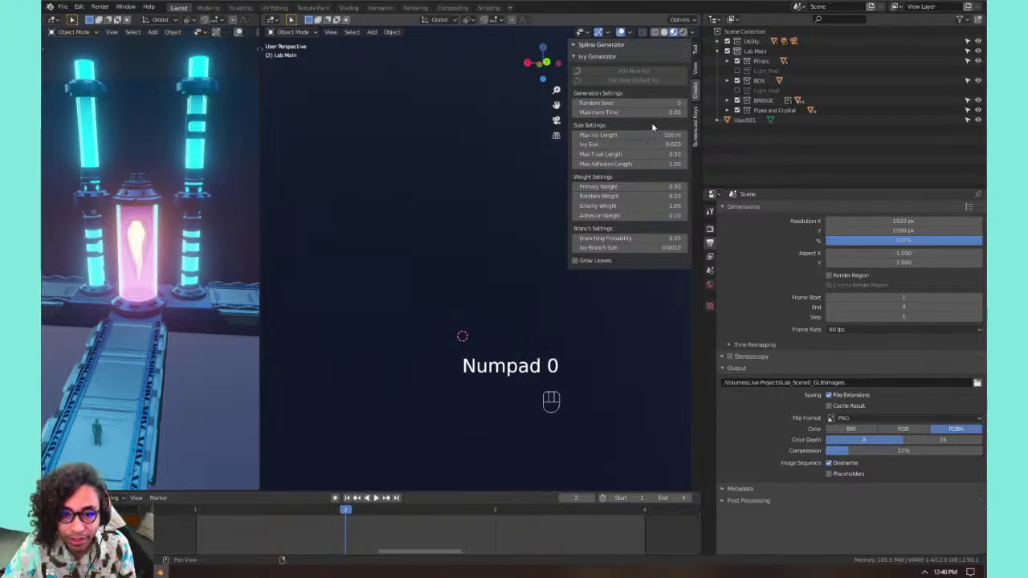
left_click(459, 257)
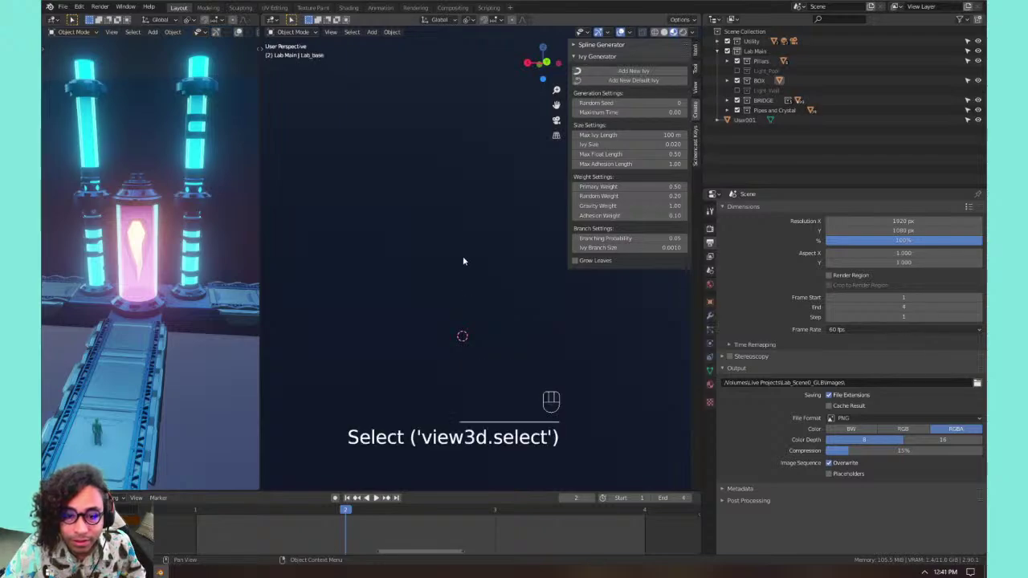
scroll(463, 257, "down", 11)
scroll(466, 259, "down", 5)
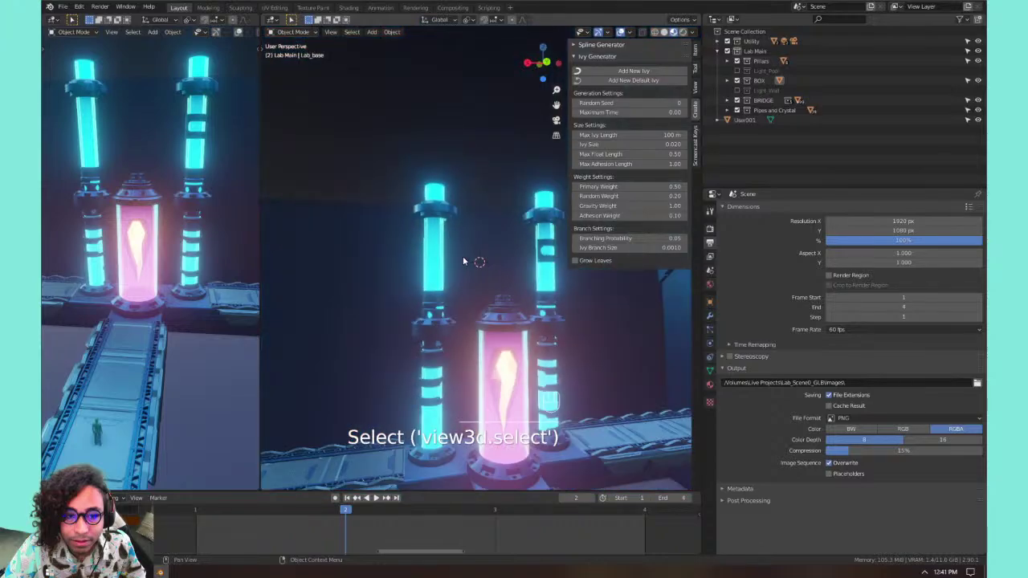
scroll(474, 273, "up", 8, "shift")
middle_click_drag(525, 298, 506, 230)
scroll(481, 310, "down", 8)
scroll(474, 275, "up", 8)
left_click(650, 72)
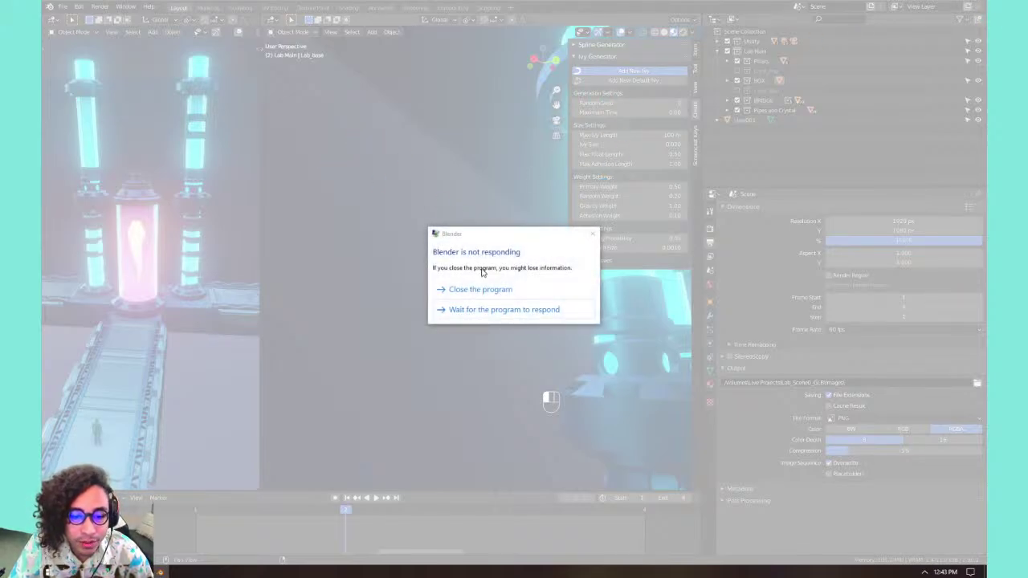
Restart the frozen Blender and reopen the recent file 01_draft_lab.blend.
left_click(482, 290)
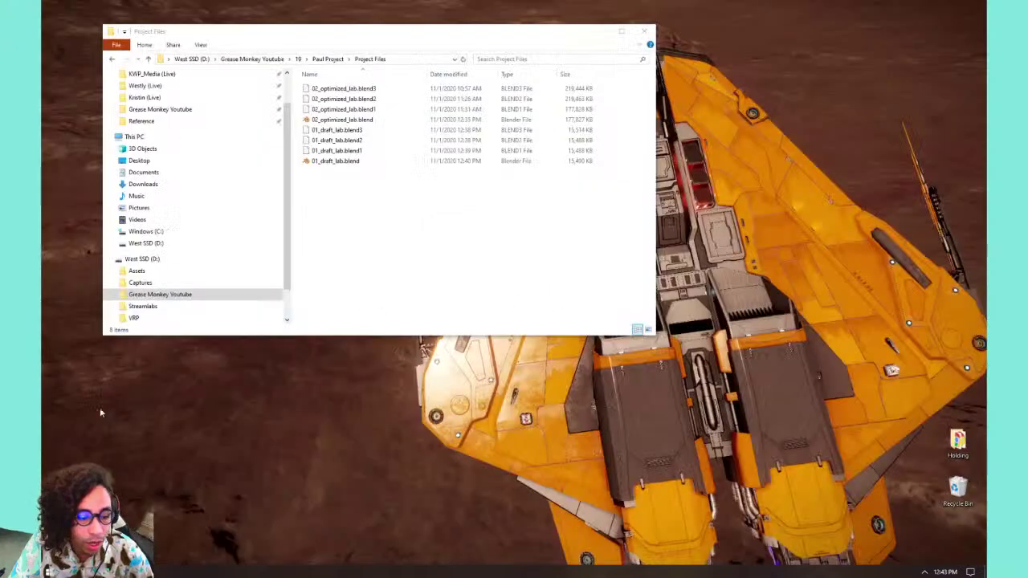
key("super")
type("be")
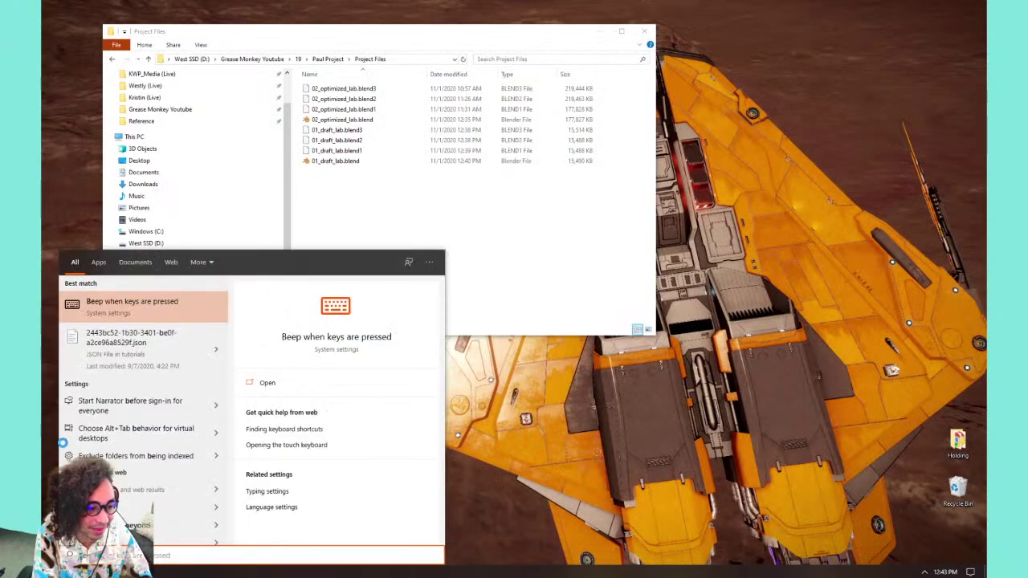
key("BackSpace")
key("BackSpace")
type("blender")
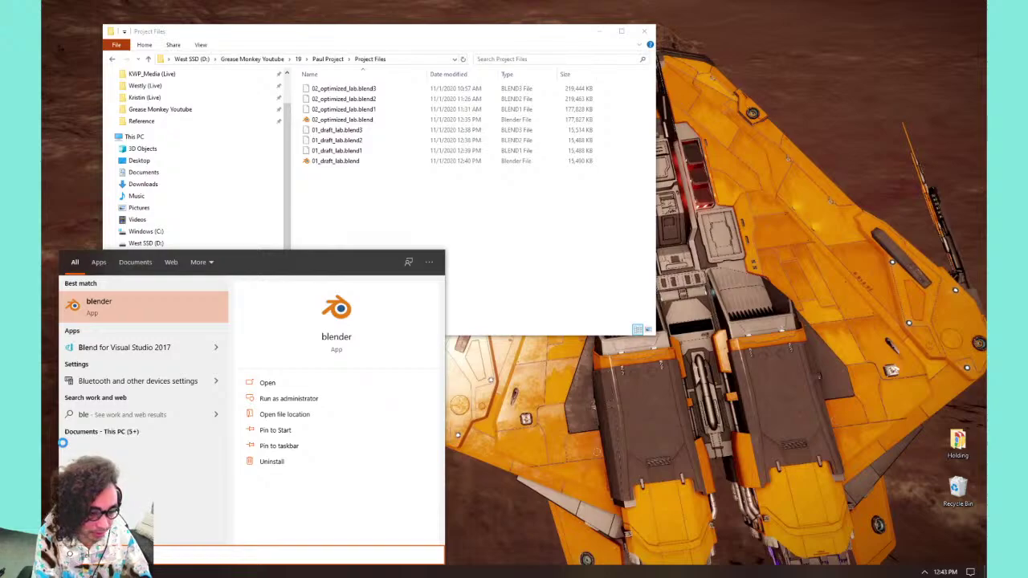
key("Return")
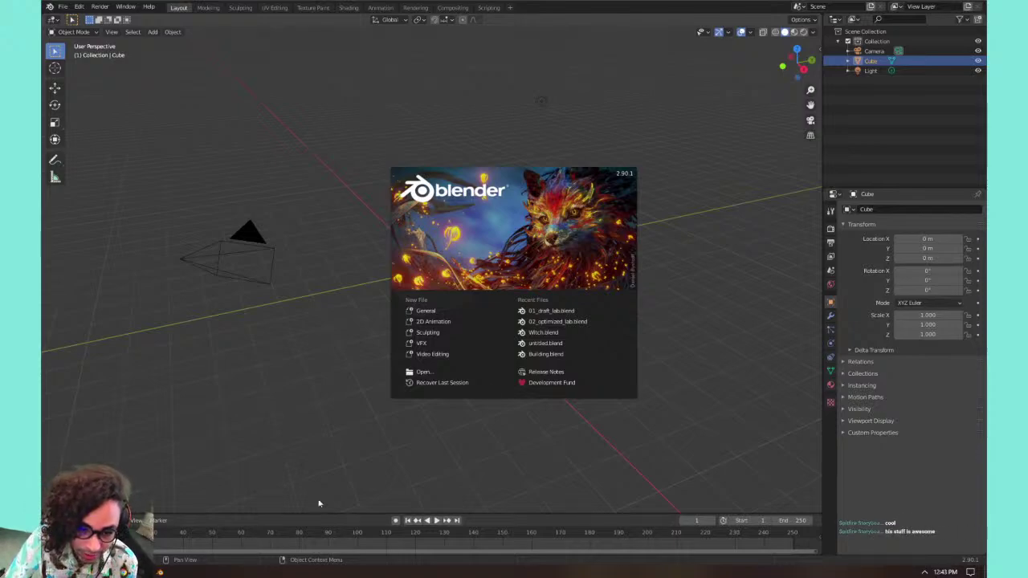
left_click(562, 311)
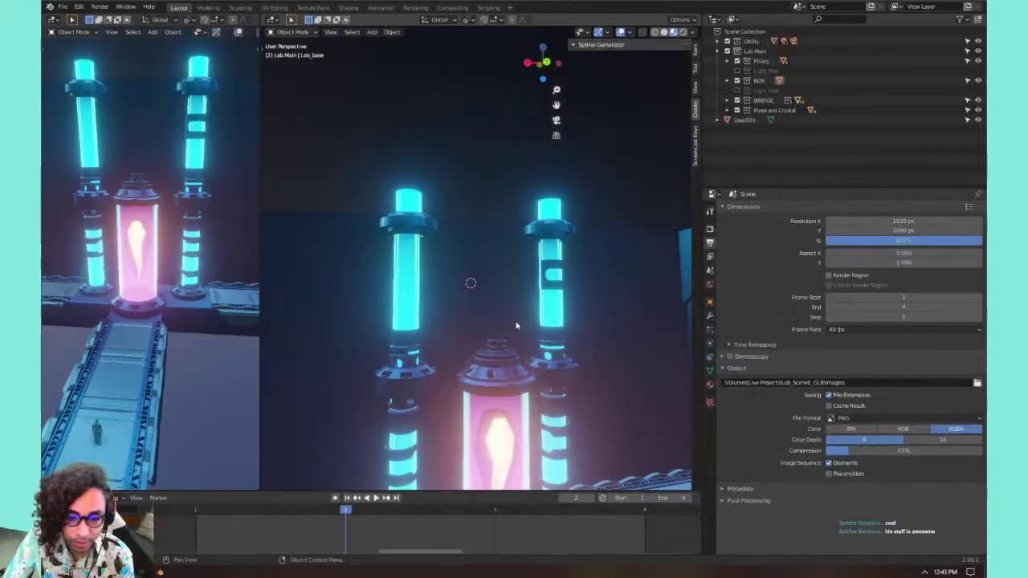
Open the add-ons section of the preferences and activate its search.
left_click(80, 6)
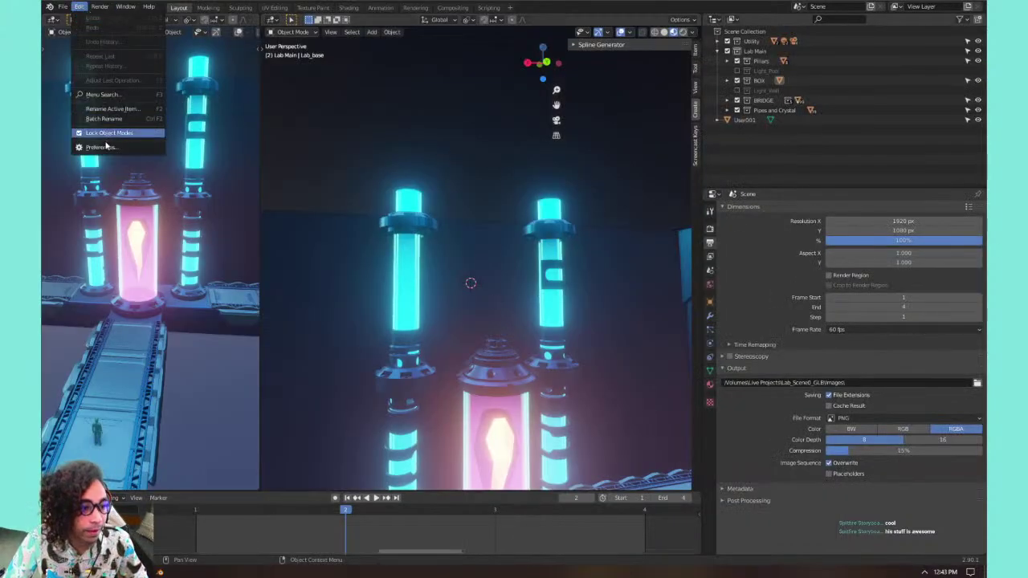
left_click(136, 148)
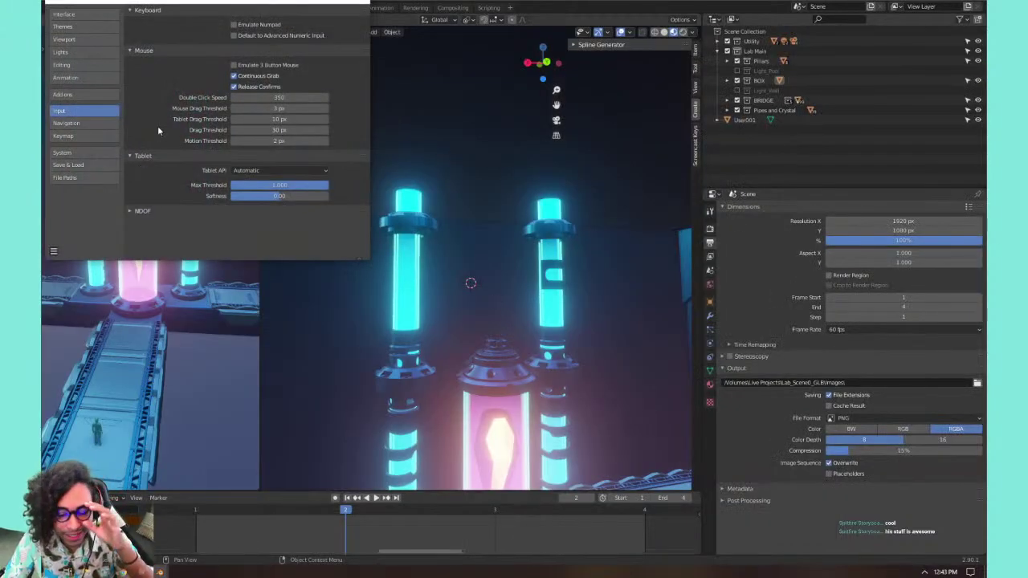
left_click(94, 91)
left_click(306, 26)
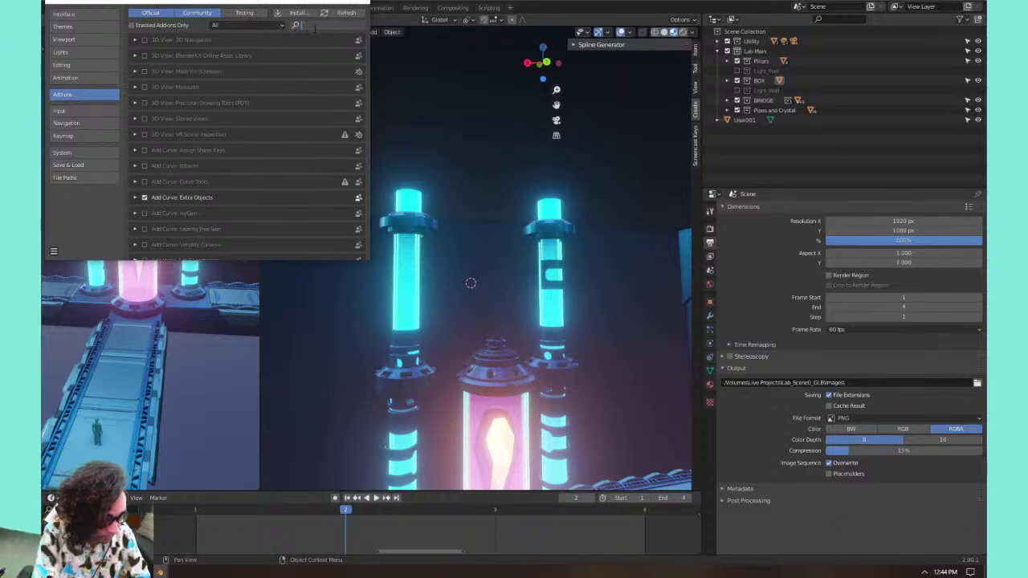
type("pip")
key("BackSpace")
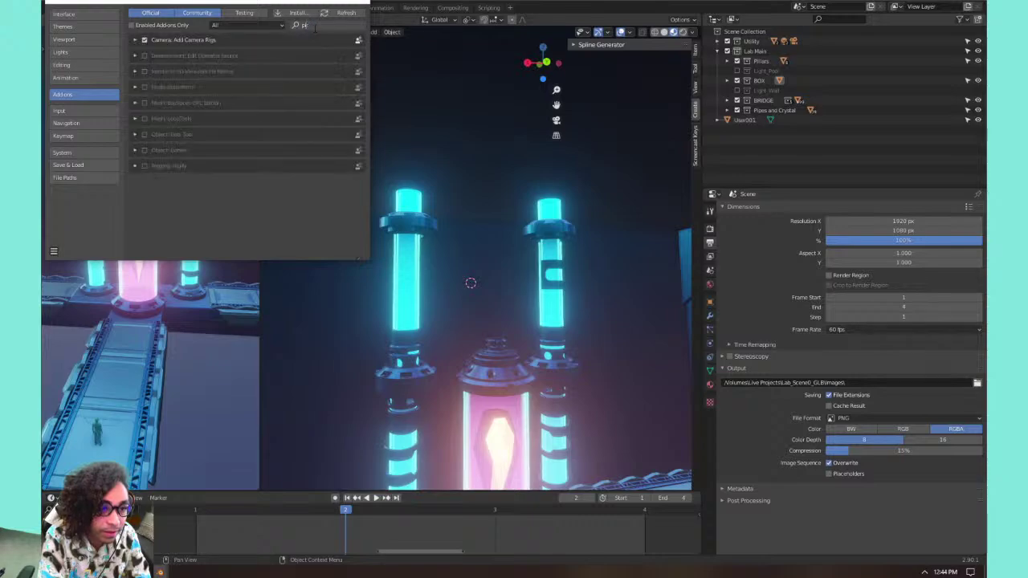
key("BackSpace")
key("BackSpace")
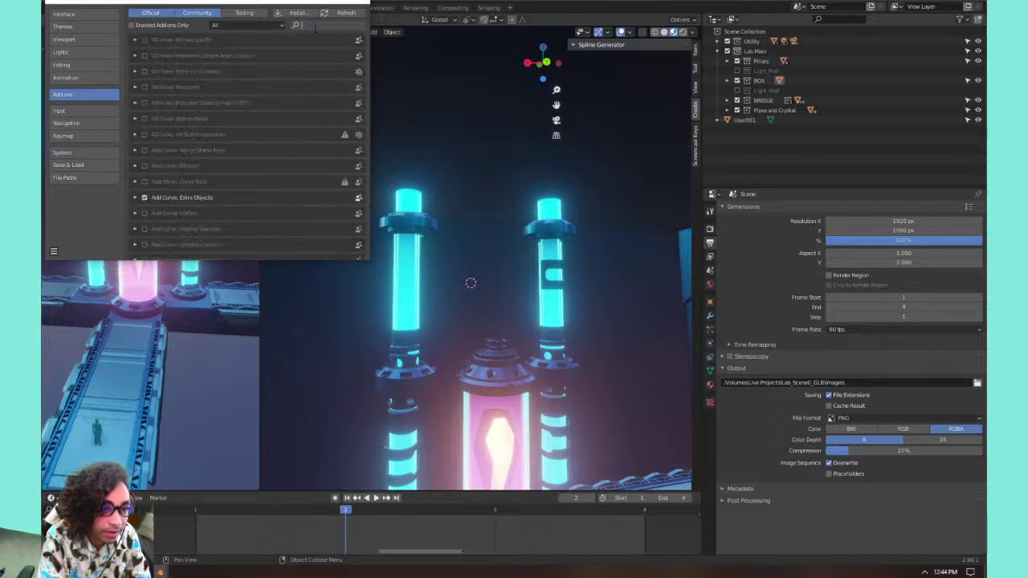
type("wa")
key("BackSpace")
key("BackSpace")
key("BackSpace")
key("BackSpace")
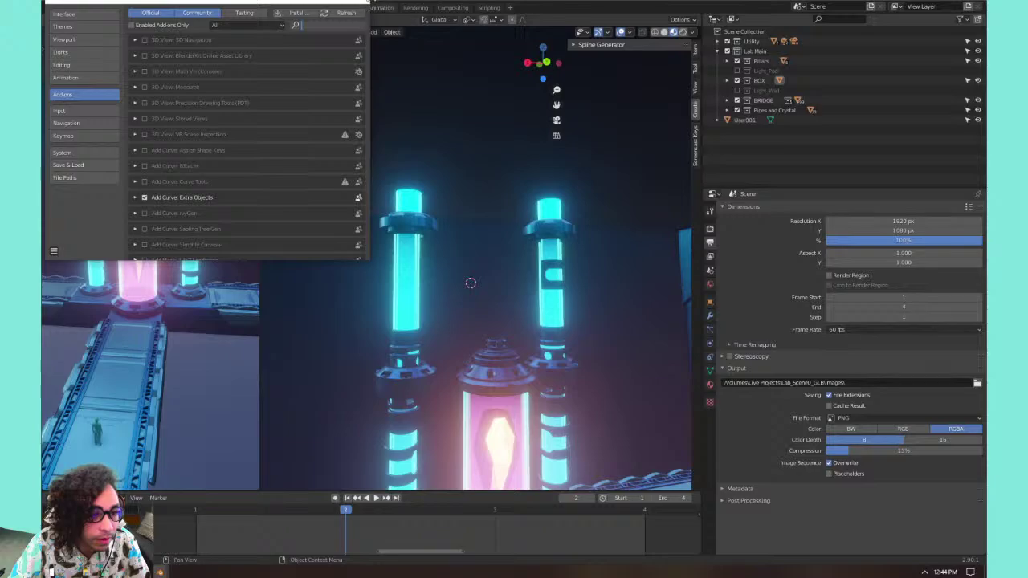
Leave the preferences, then hide the Pipes and Crystal collection and enable the Light_Pool collection.
left_click(385, 73)
scroll(476, 255, "down", 3)
middle_click_drag(477, 256, 425, 233, "shift")
scroll(474, 214, "up", 2)
scroll(480, 241, "up", 1)
scroll(470, 231, "down", 4)
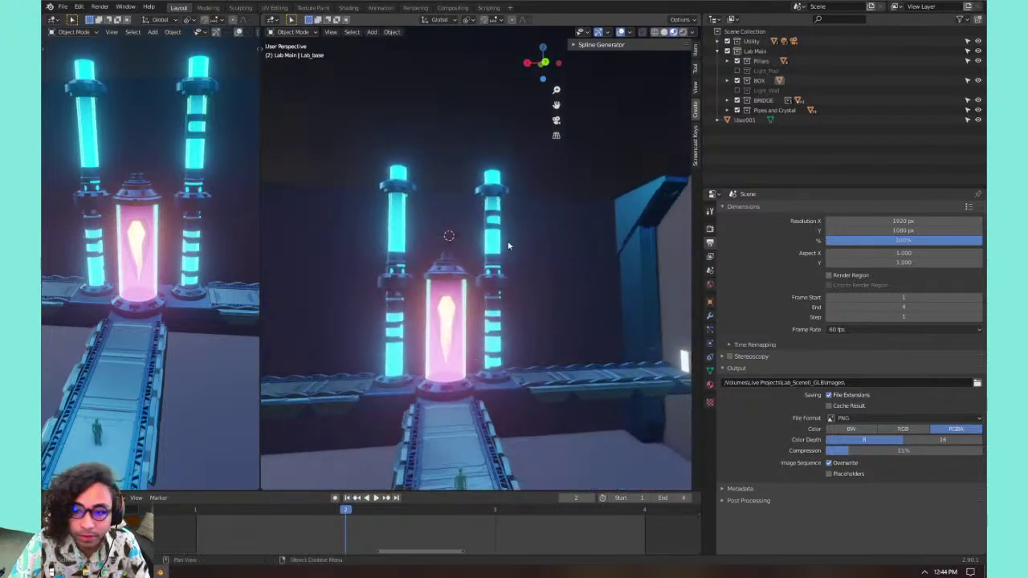
left_click(738, 111)
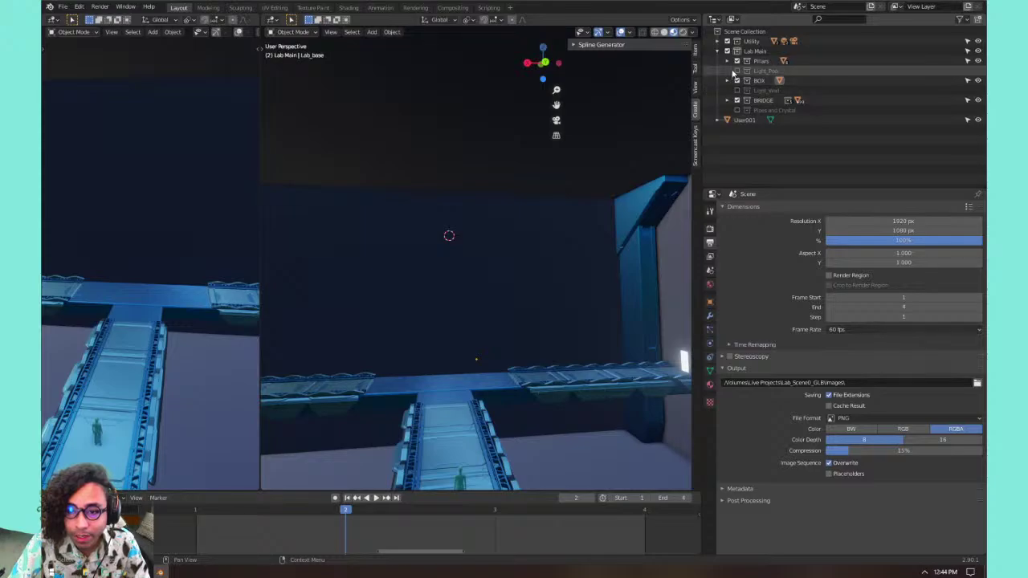
left_click(738, 71)
middle_click_drag(467, 233, 498, 214, "shift")
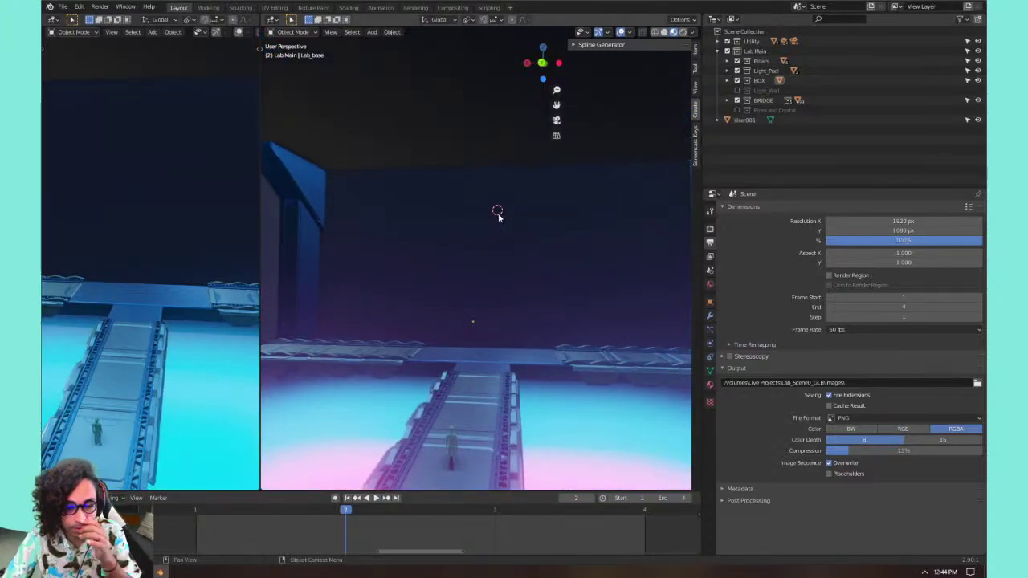
Try to add a Catenary curve from the extra Knots curve types to the lab scene.
scroll(472, 221, "up", 3)
mouse_move(473, 221)
middle_mouse_down("shift")
mouse_move(427, 218)
mouse_move(413, 232)
mouse_move(453, 243)
mouse_move(477, 271)
mouse_move(450, 271)
mouse_move(454, 229)
middle_mouse_up("shift")
scroll(454, 270, "down", 4)
scroll(455, 271, "up", 4)
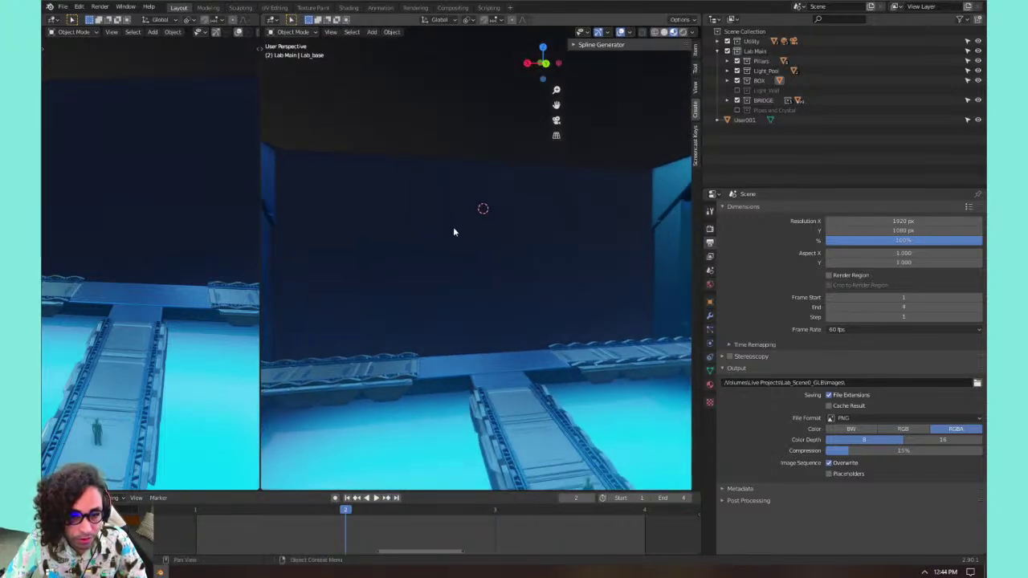
key("shift+a")
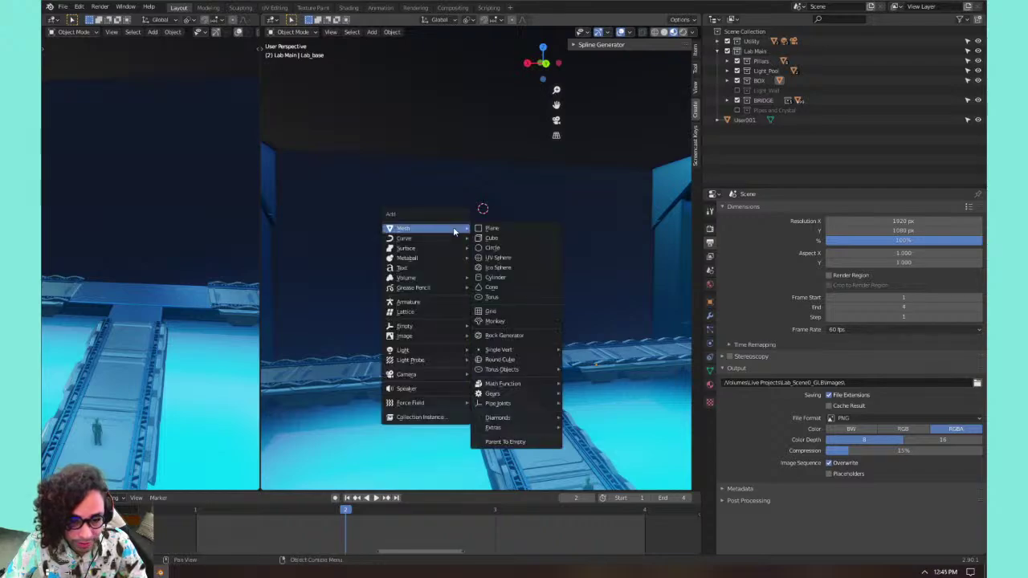
mouse_move(527, 408)
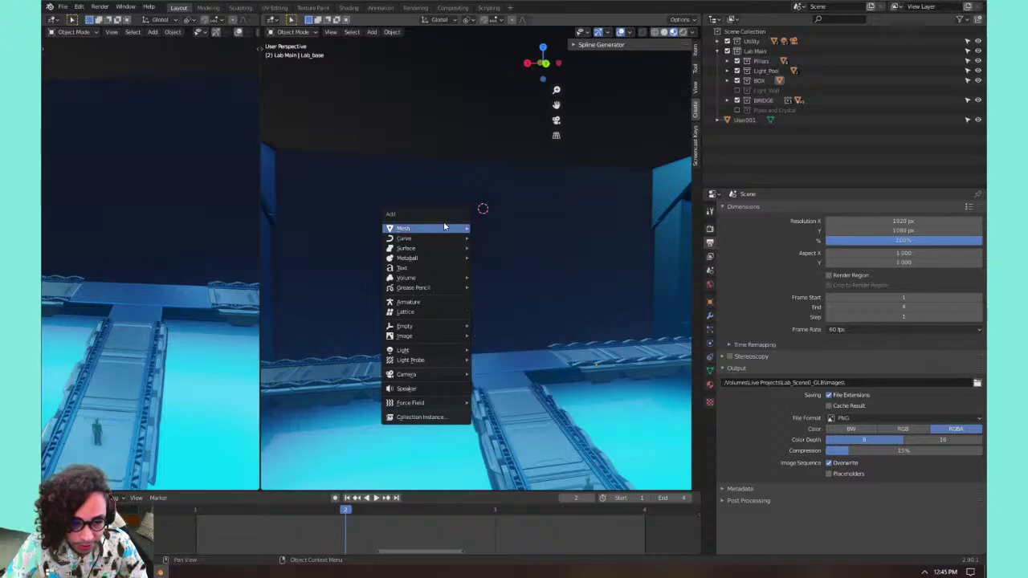
key("shift+a")
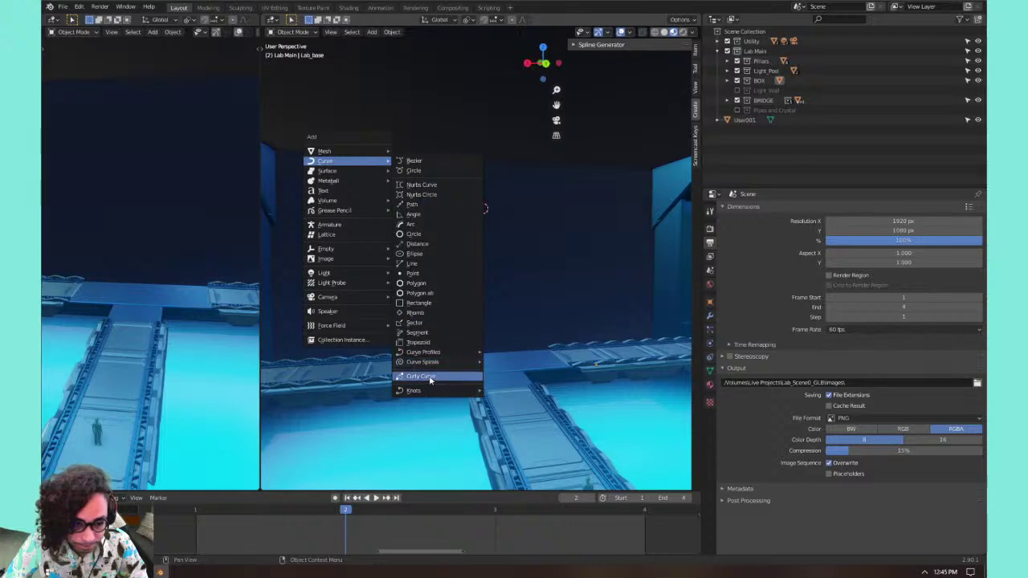
mouse_move(437, 393)
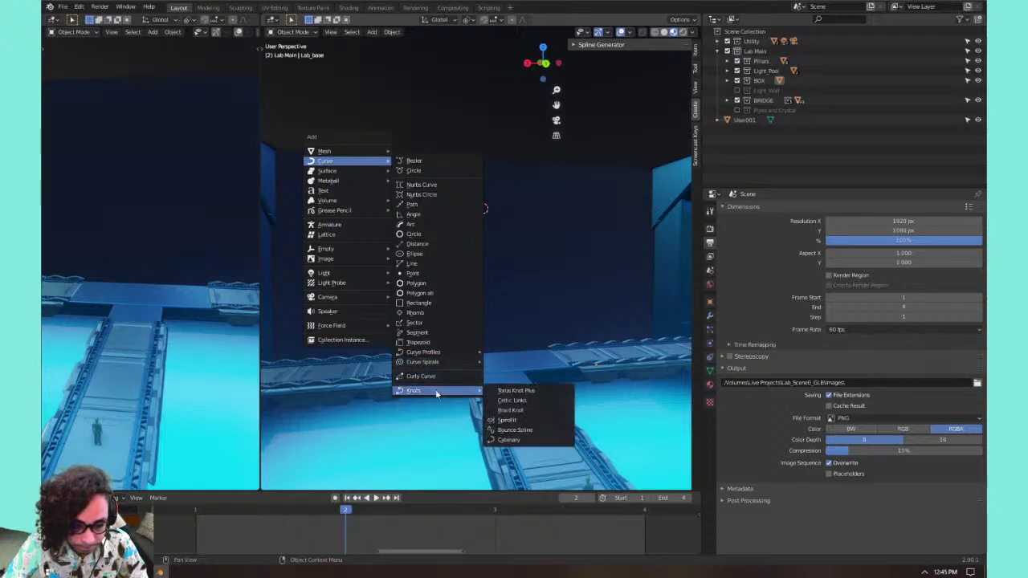
left_click(520, 441)
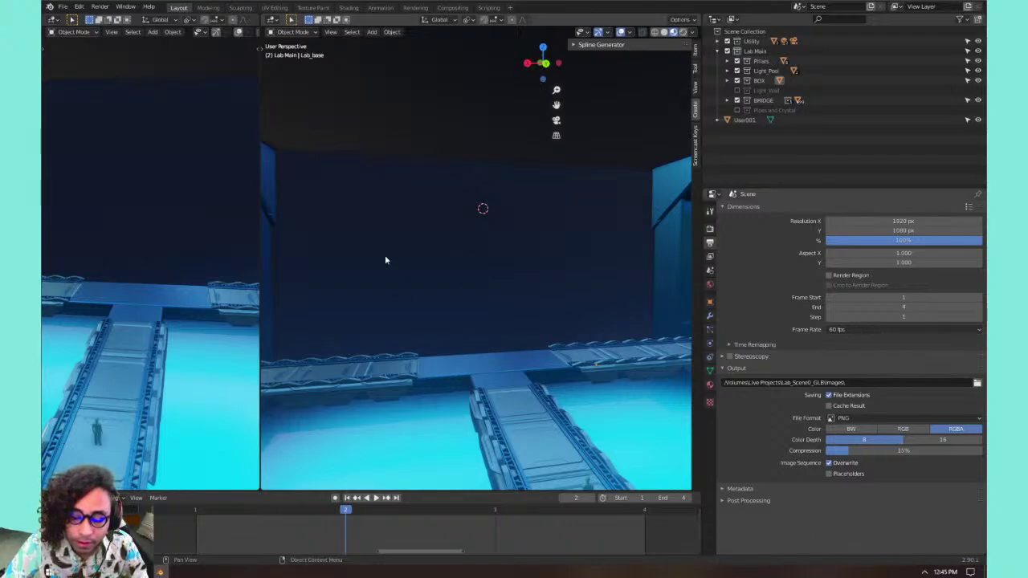
Select the angled brackets atop the two opposite pillars and add a Catenary curve between them.
middle_click_drag(385, 259, 434, 257)
left_click(291, 206)
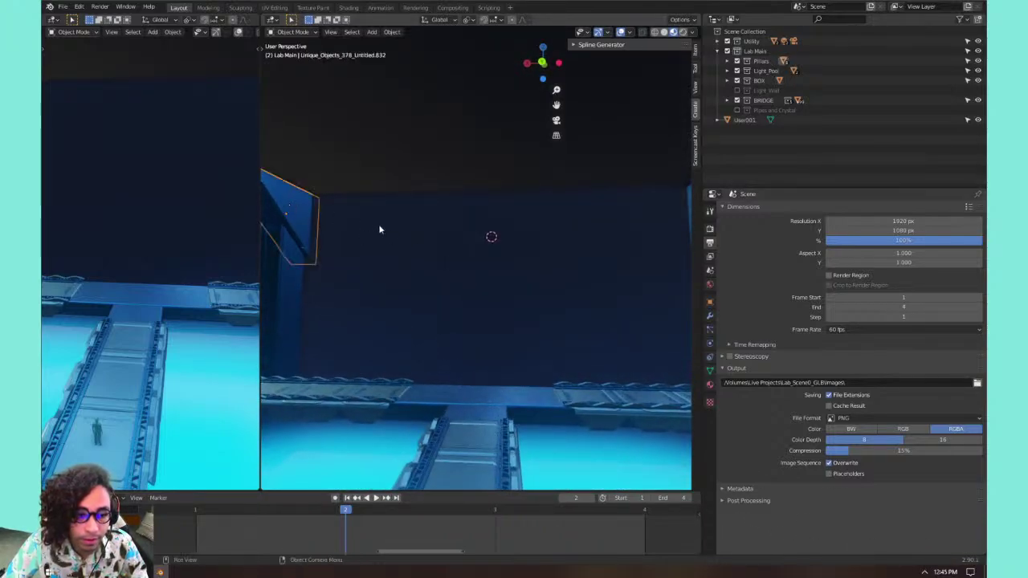
middle_click_drag(380, 230, 413, 252)
left_click(674, 228, "shift")
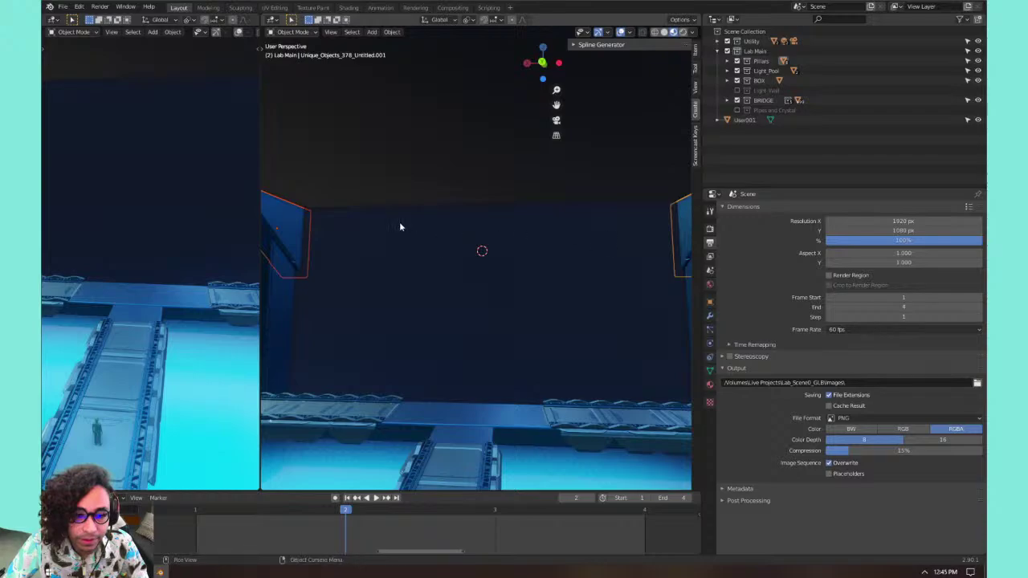
key("shift+a")
mouse_move(412, 243)
mouse_move(503, 480)
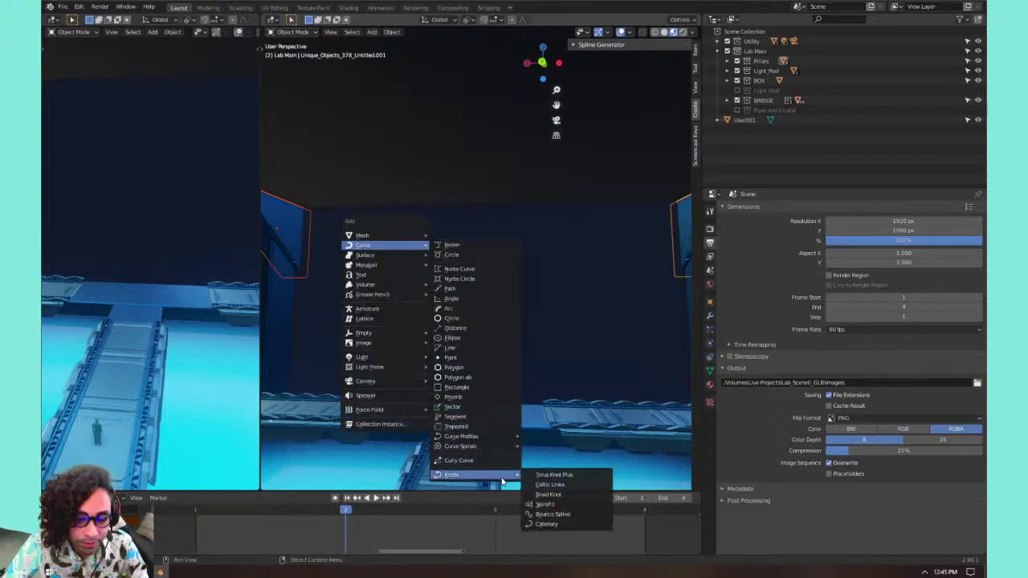
left_click(546, 524)
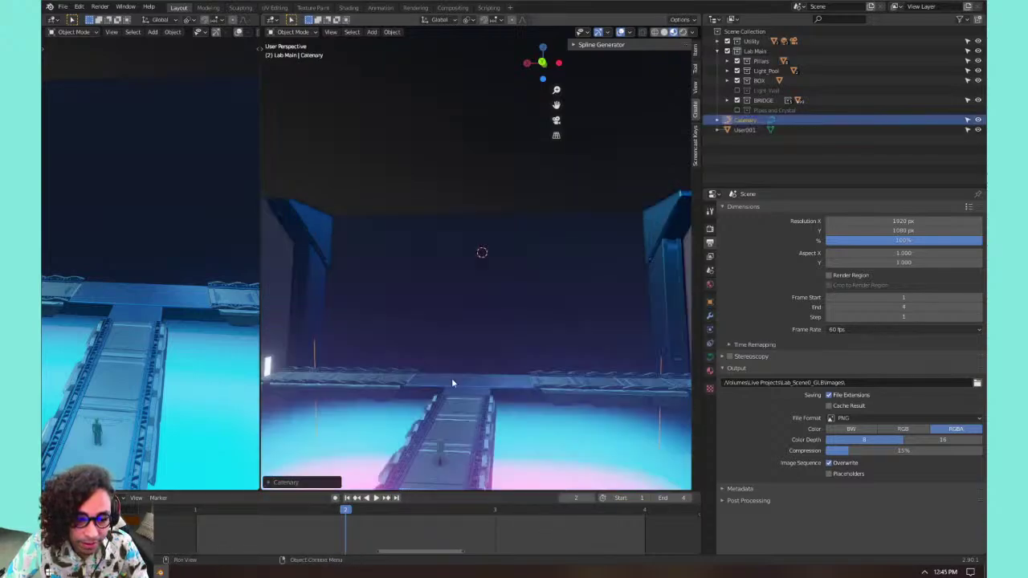
Set the catenary's steps to 4, its a value to 34.37 and its random seed to 75.
scroll(454, 366, "down", 10)
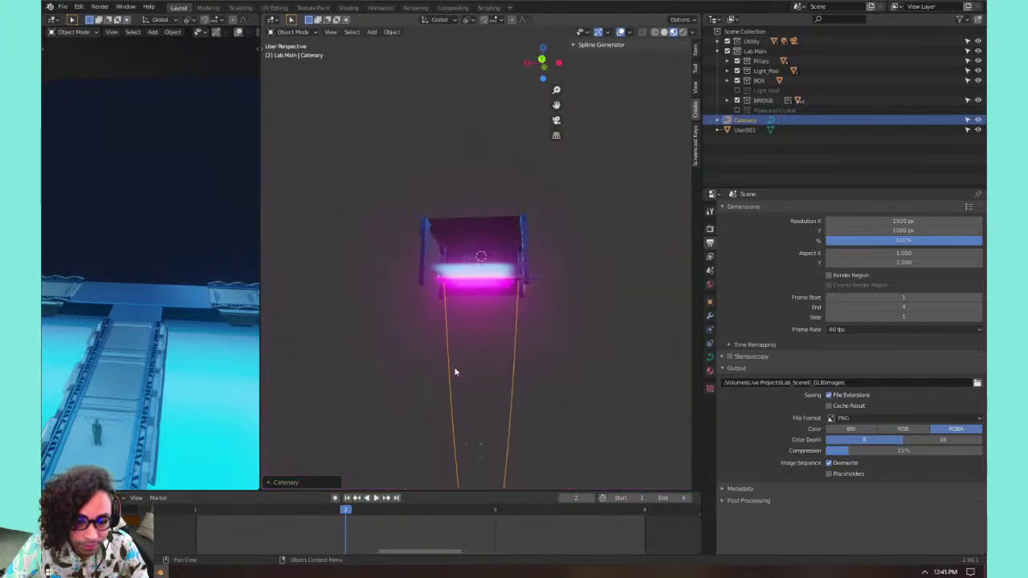
scroll(474, 382, "up", 2)
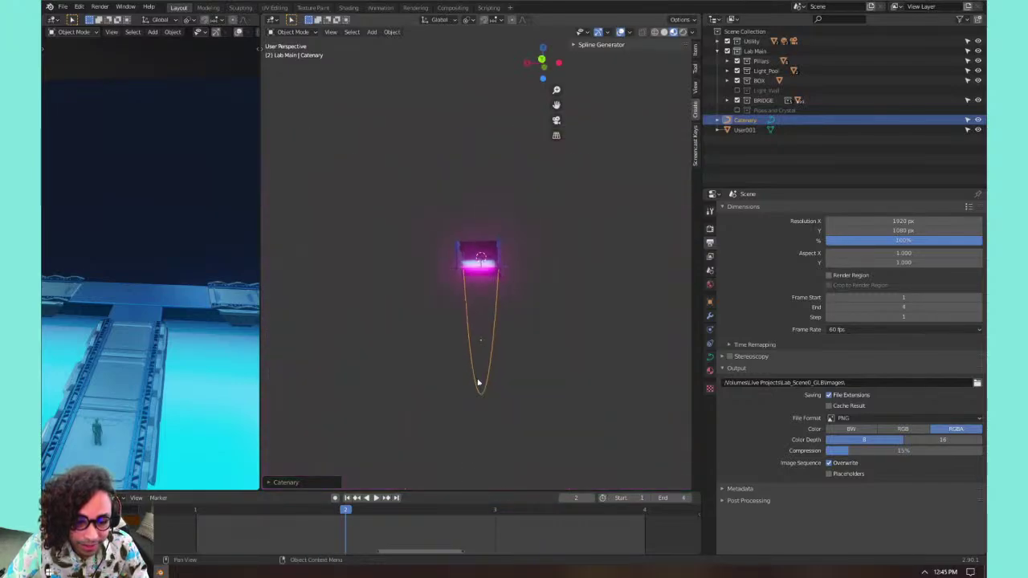
left_click(315, 482)
scroll(419, 378, "up", 1)
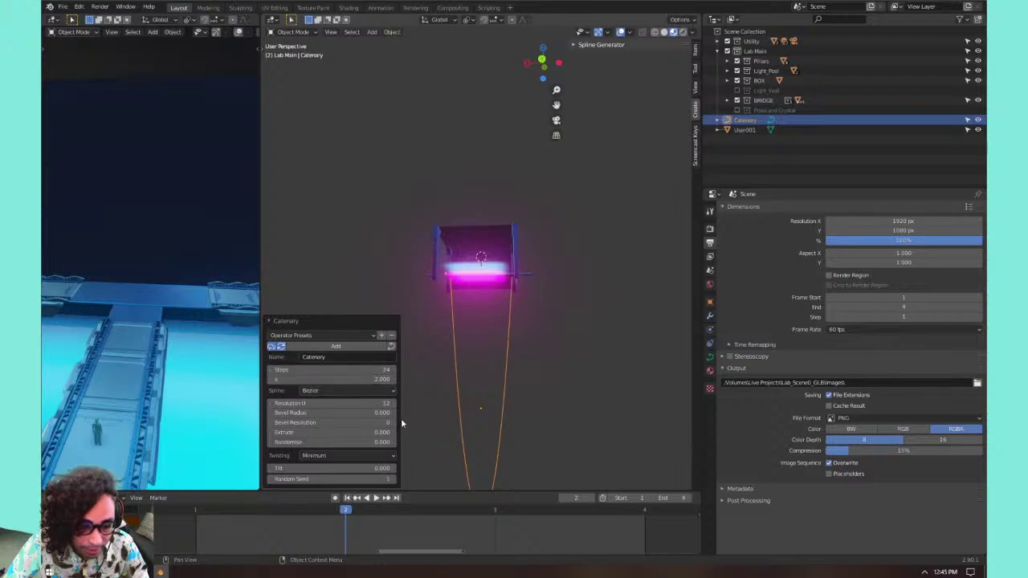
middle_click_drag(467, 424, 454, 384, "shift")
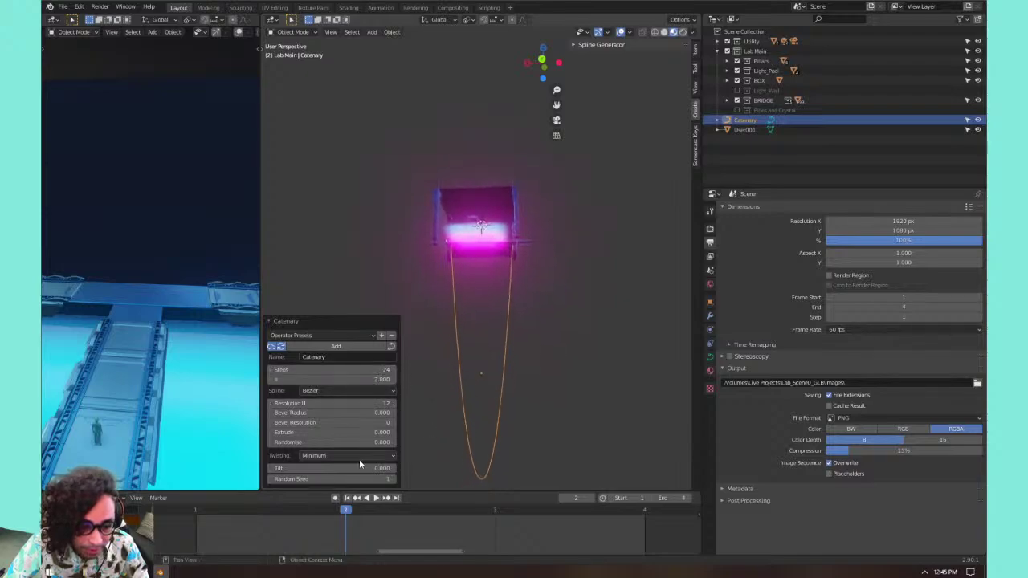
left_click_drag(332, 479, 366, 480)
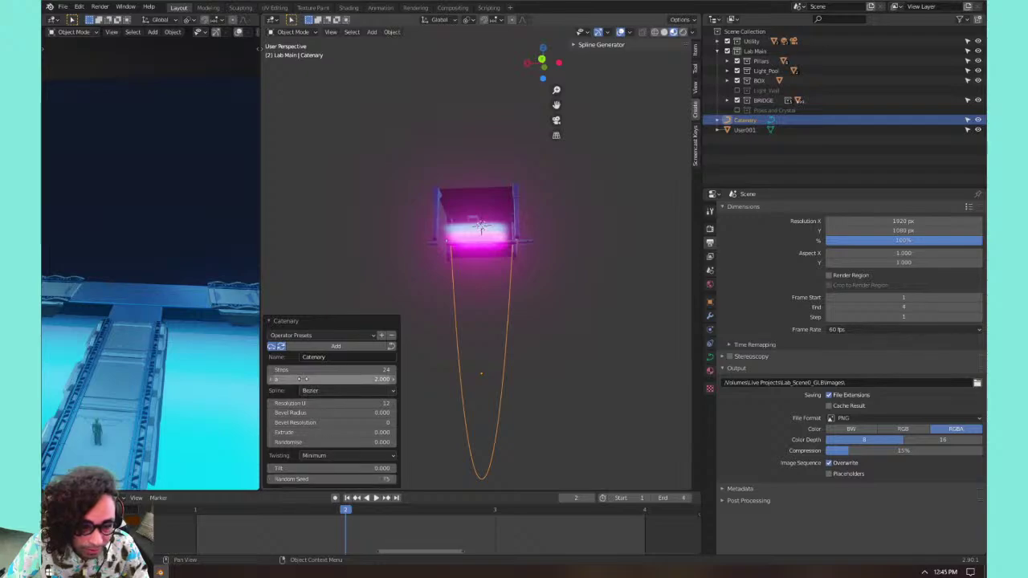
left_click_drag(346, 370, 393, 380)
key("KP_Decimal")
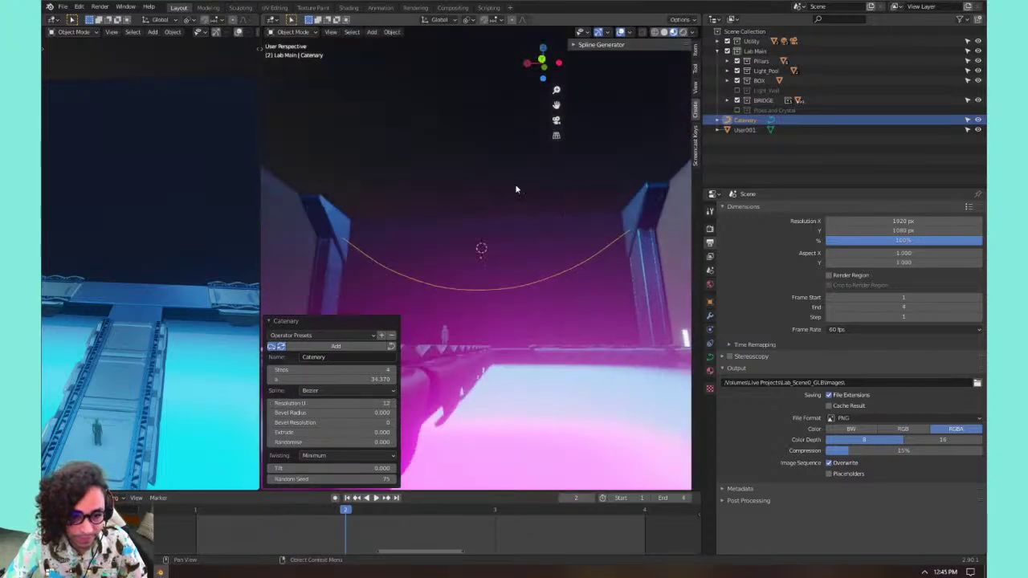
Set the catenary's a value to 32.84 and give it a bevel radius of 0.3.
middle_click_drag(516, 190, 453, 237)
scroll(471, 248, "down", 2)
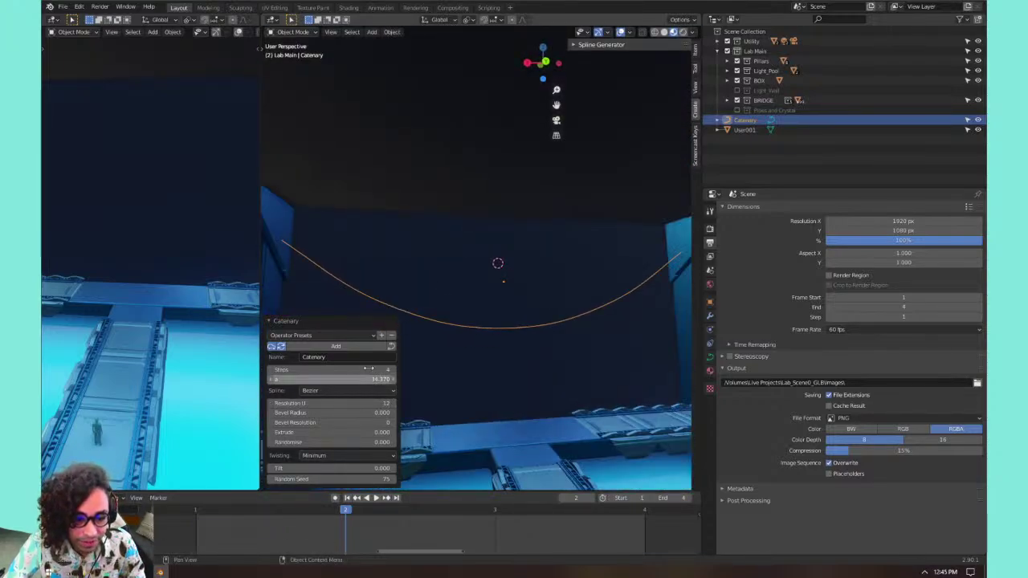
left_click_drag(354, 379, 347, 413)
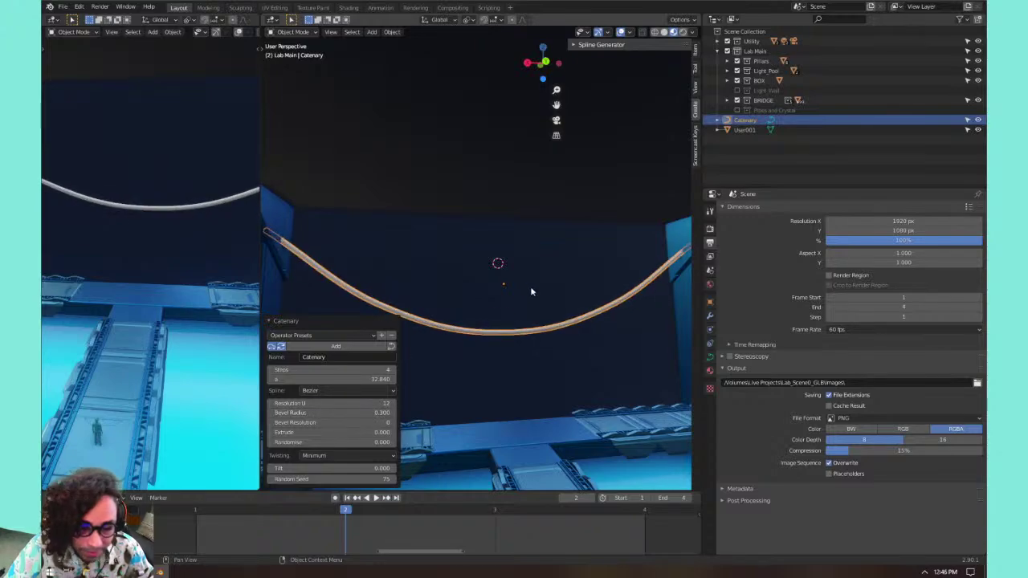
Set the catenary's steps to 5 and randomise to 0.27, and extrude it by about 1.89.
middle_click_drag(529, 291, 470, 317)
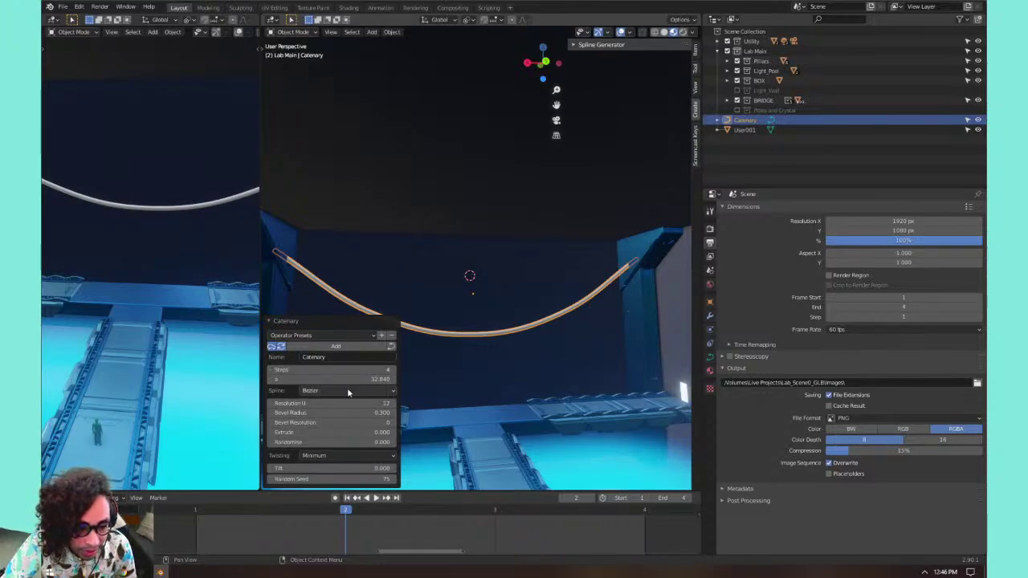
mouse_move(337, 369)
left_mouse_down()
mouse_move(406, 370)
mouse_move(335, 370)
mouse_move(347, 370)
left_mouse_up()
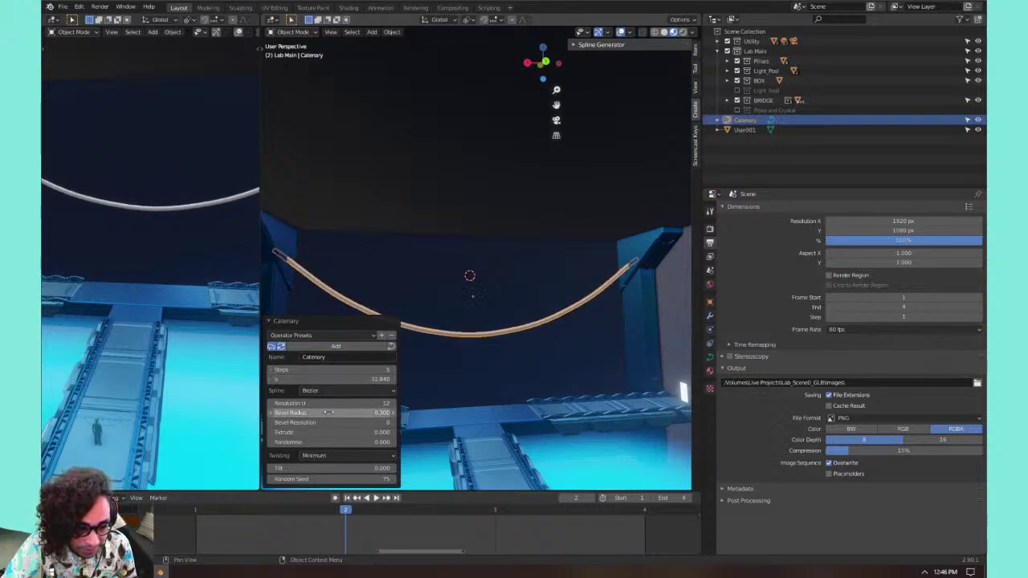
mouse_move(329, 441)
left_mouse_down()
mouse_move(377, 432)
mouse_move(319, 434)
left_mouse_up()
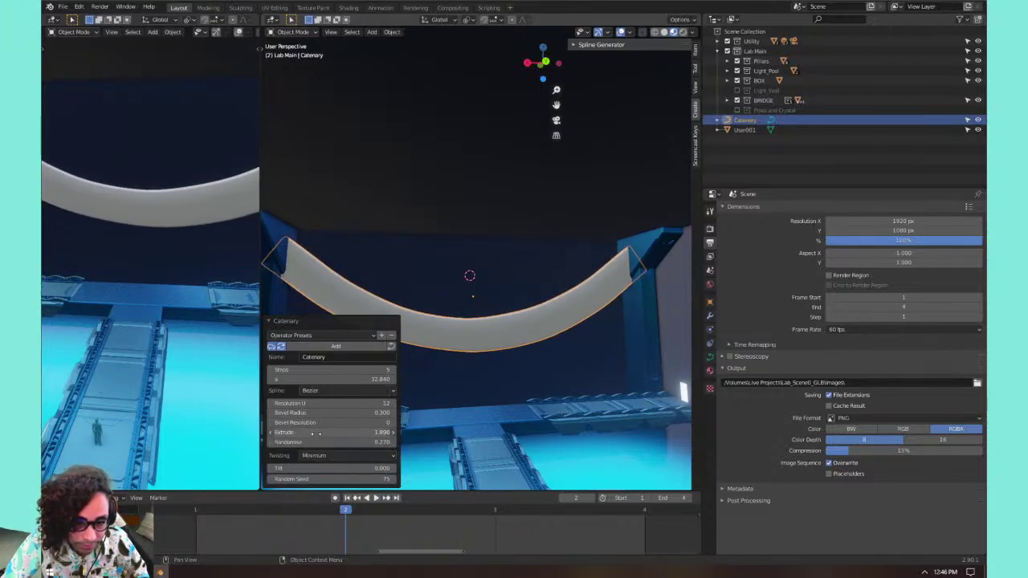
Undo the addition of the catenary curve and clear the bracket selection.
key("ctrl+z")
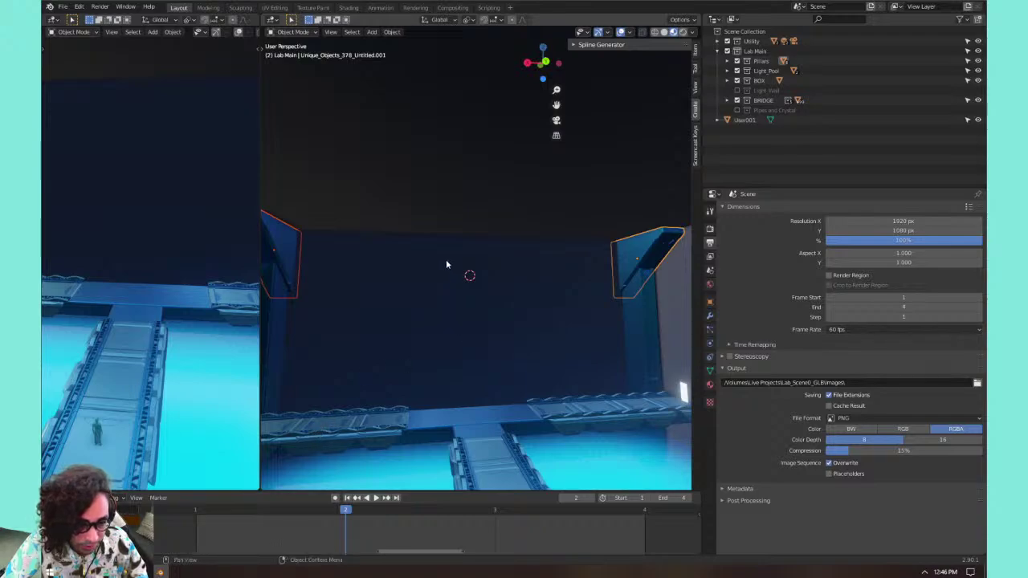
left_click(391, 255)
middle_click_drag(432, 279, 384, 268, "shift")
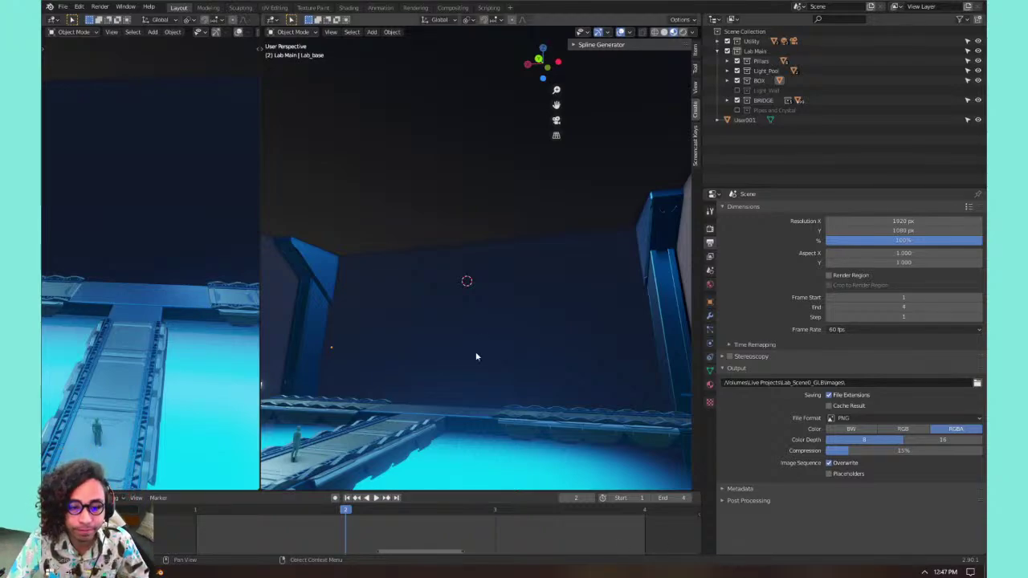
Search the add-ons in the preferences for "extra" and examine the details of Add Curve: Extra Objects.
middle_click_drag(413, 270, 447, 277, "shift")
middle_click_drag(568, 293, 356, 168)
left_click(80, 6)
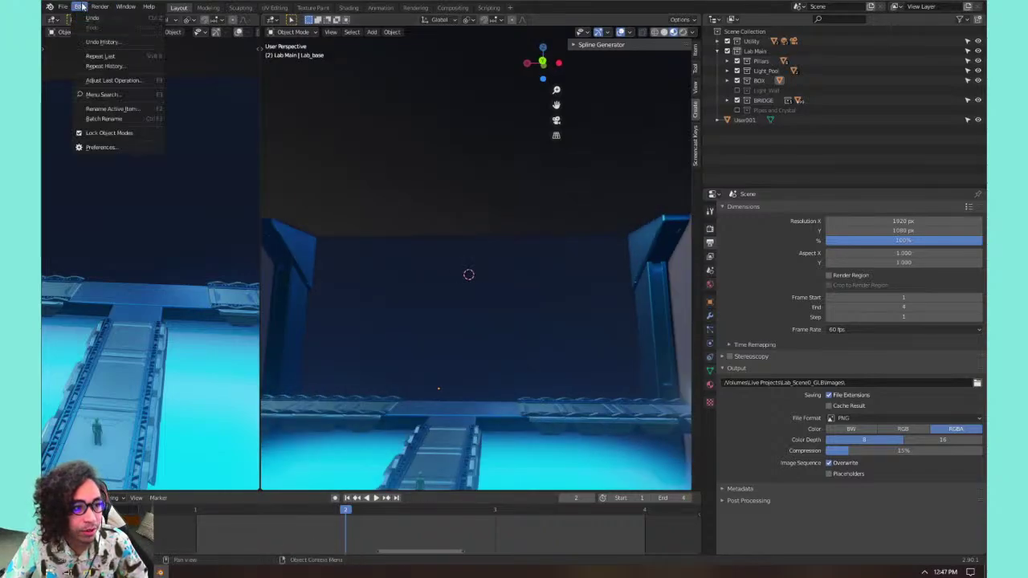
left_click(104, 147)
left_click(319, 24)
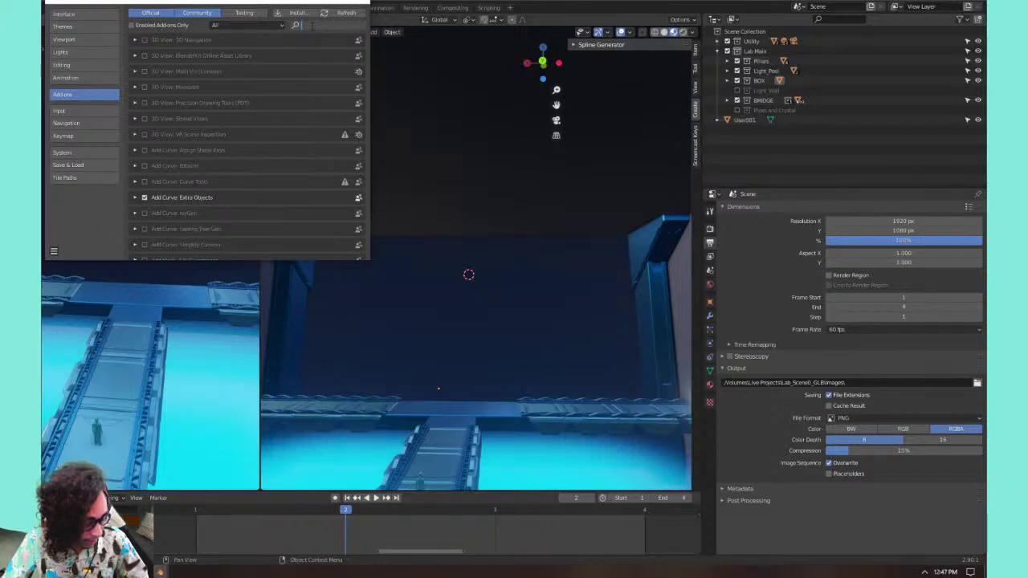
type("extra")
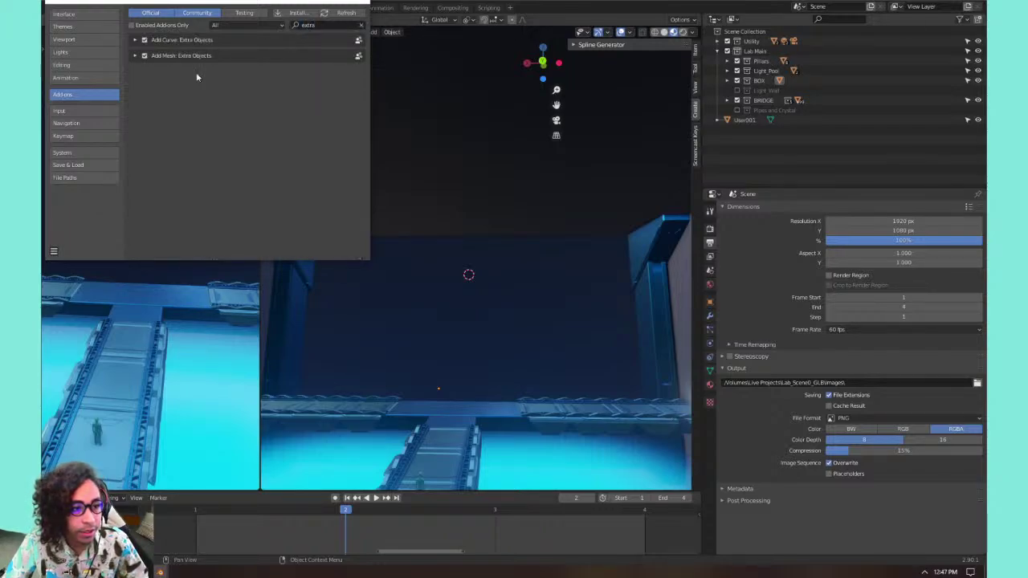
left_click(135, 40)
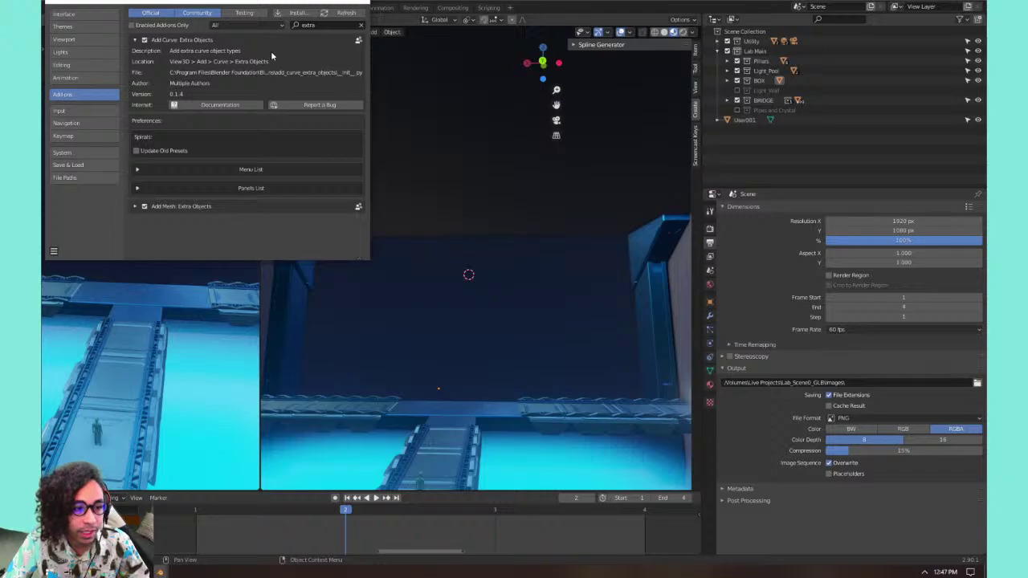
left_click(359, 3)
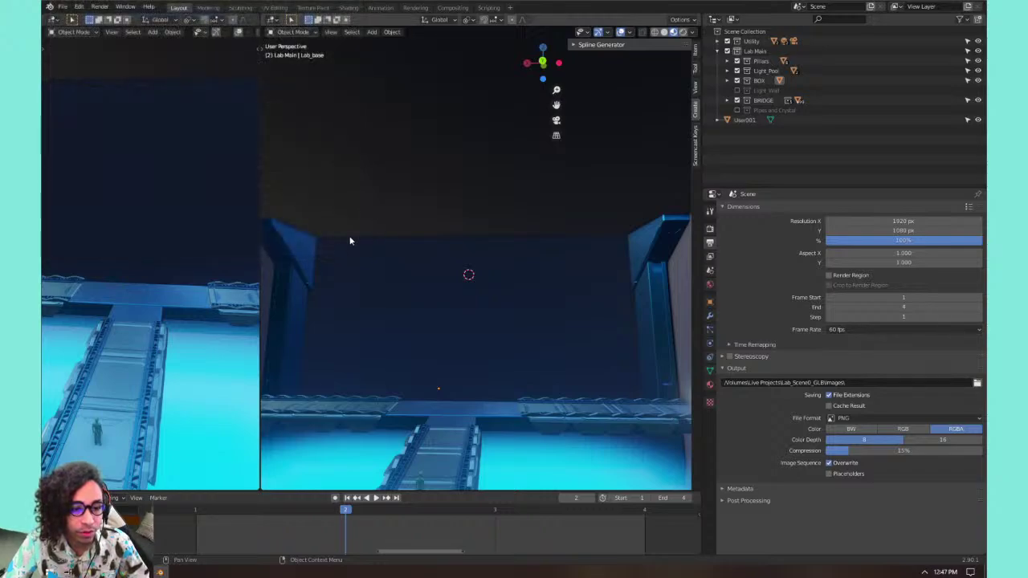
Select the angled brackets of both pillars and enable the Screencast Keys display, then hide the sidebar.
left_click(303, 251)
left_click(643, 246, "shift")
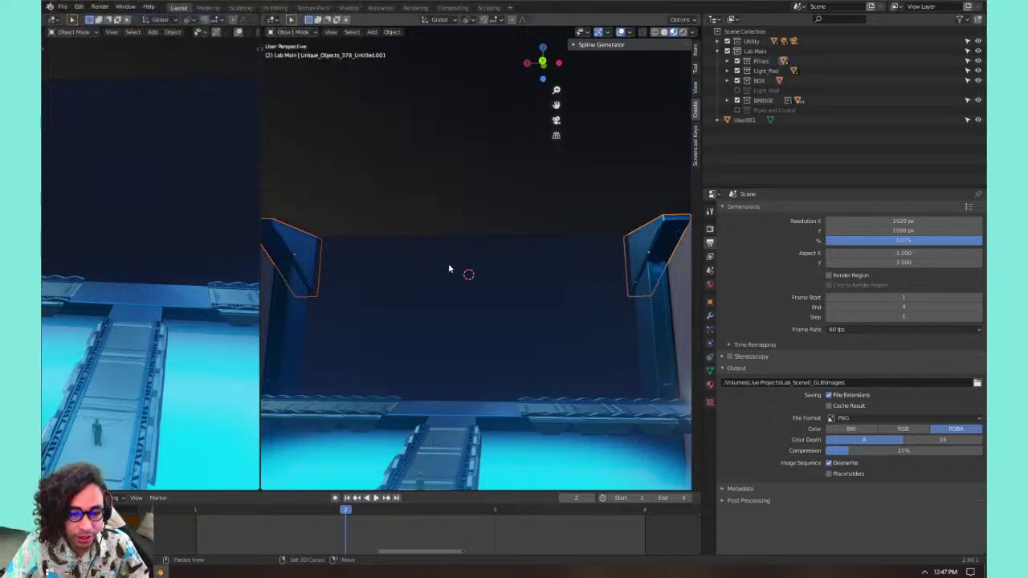
left_click(694, 143)
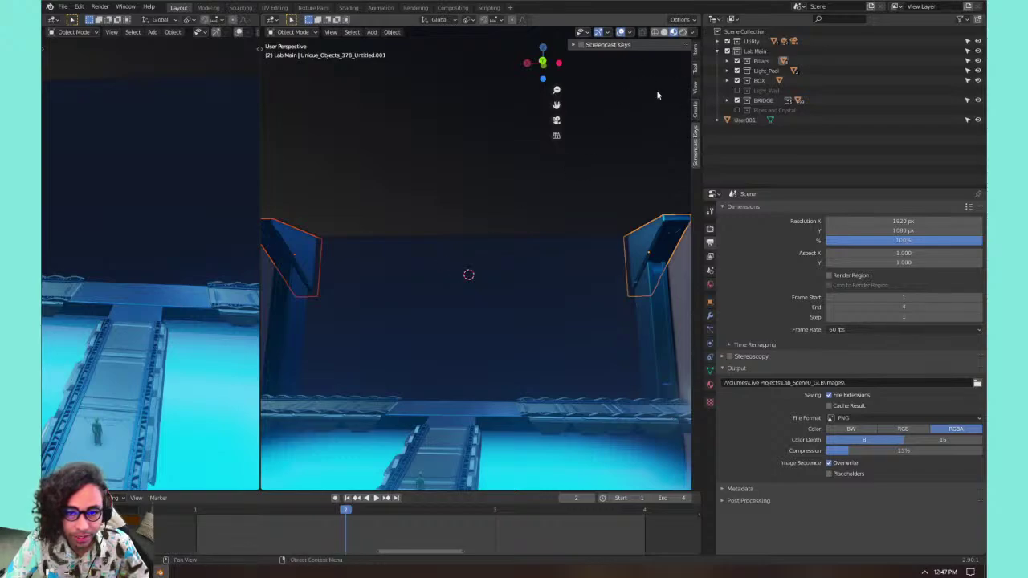
left_click(578, 45)
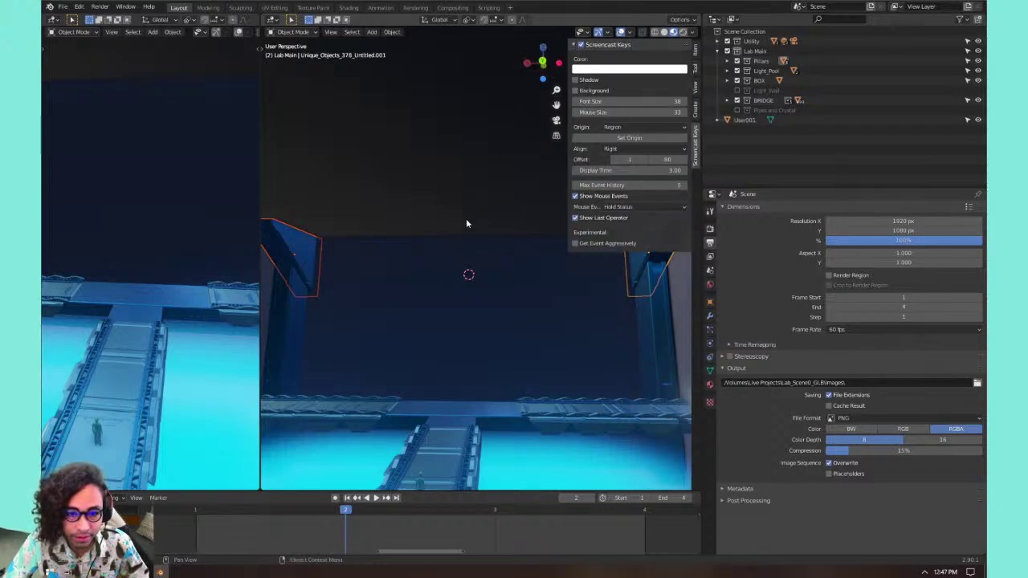
key("n")
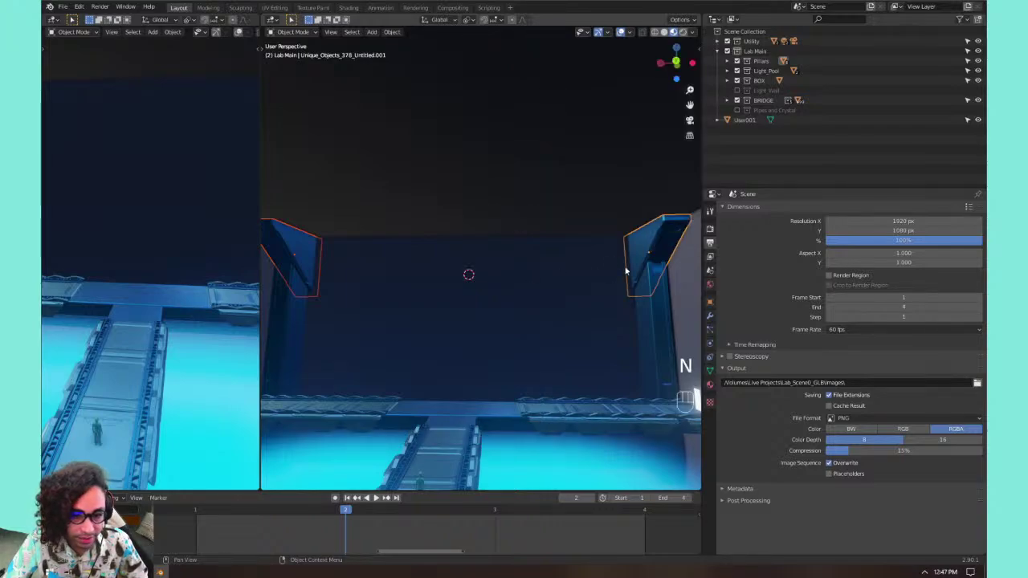
Add a catenary curve strung between the selected angled brackets of the two pillars.
key("shift+a")
mouse_move(436, 271)
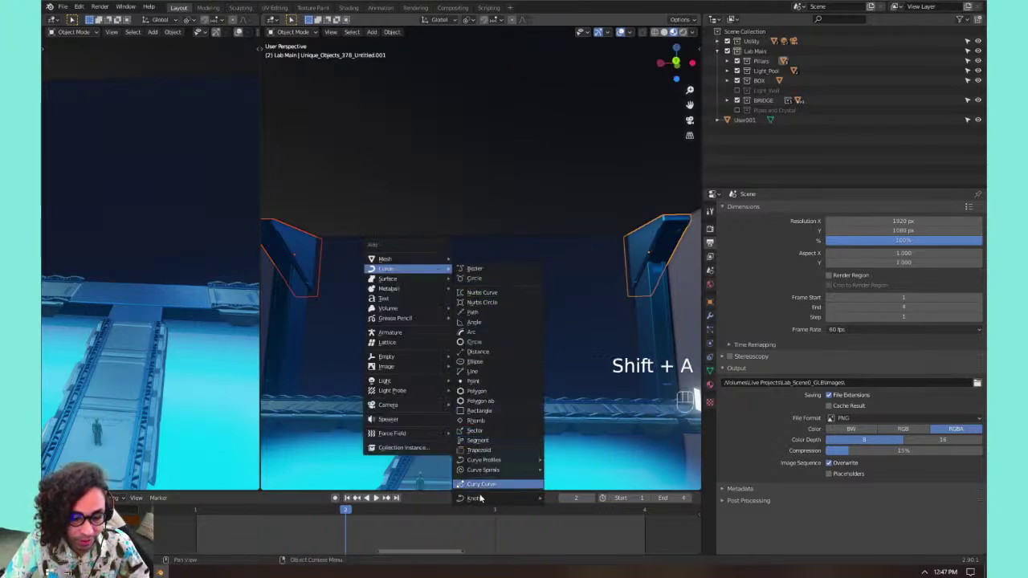
mouse_move(496, 498)
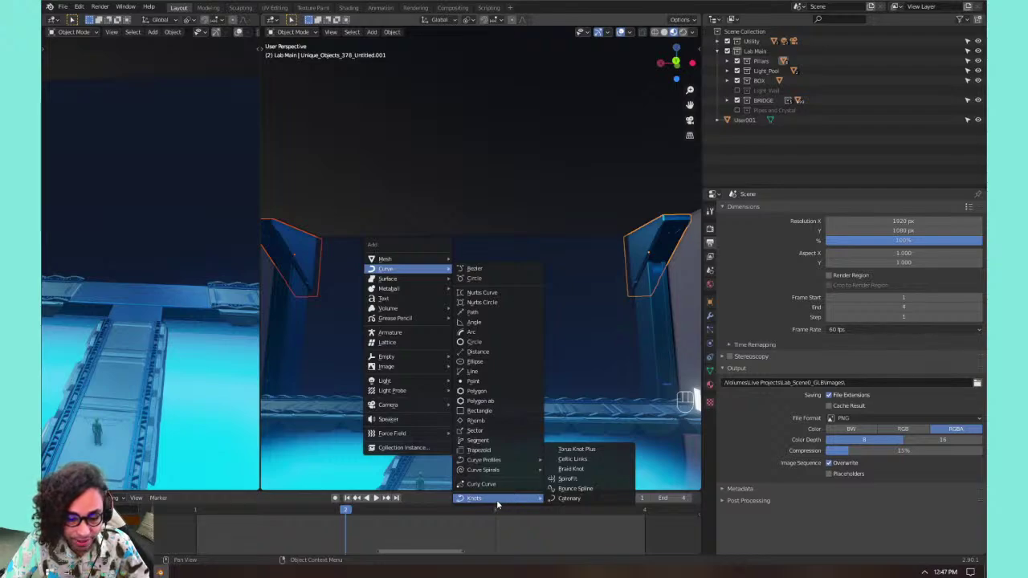
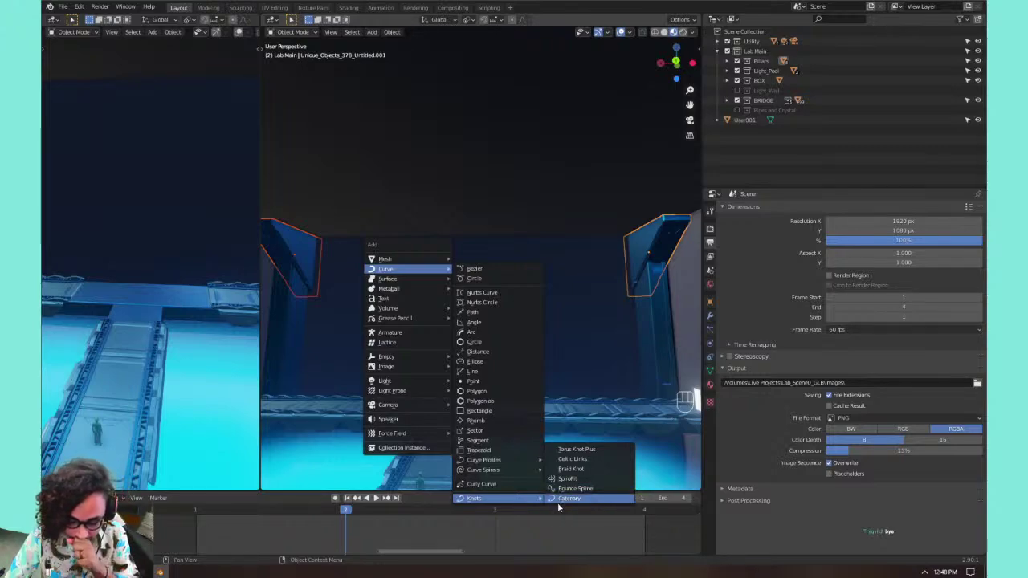
mouse_move(452, 287)
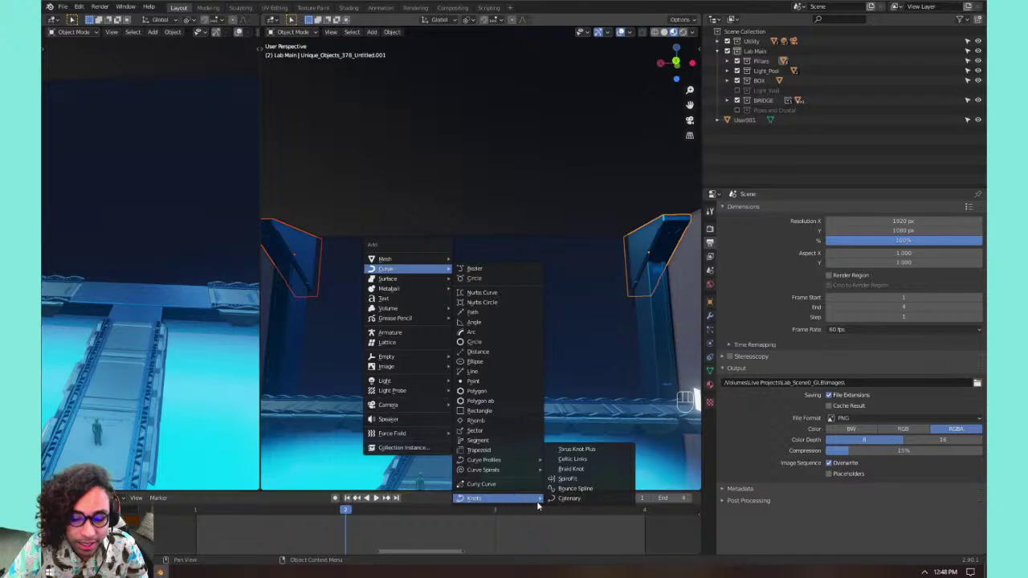
left_click(562, 500)
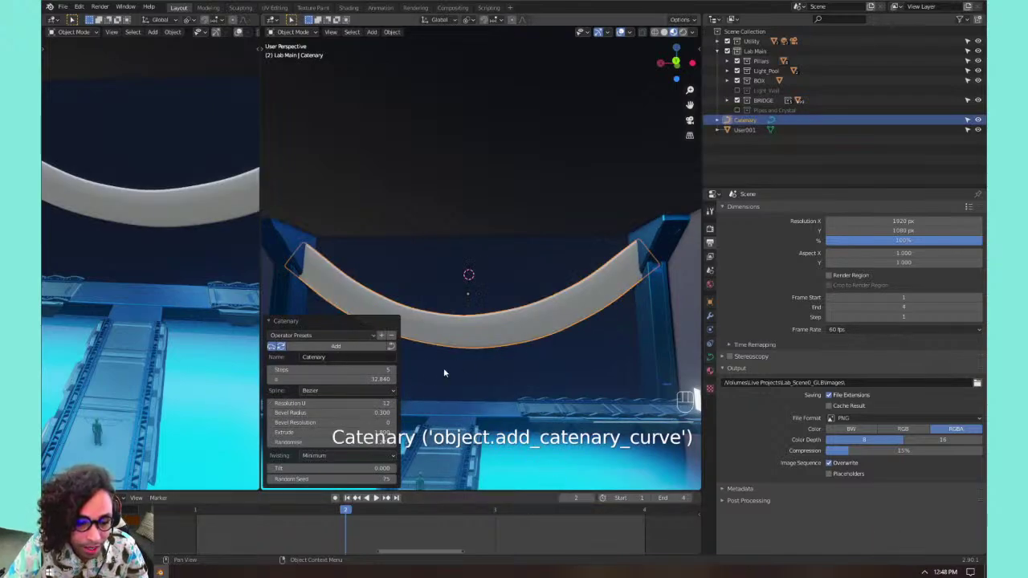
Set the catenary's extrude to 0 and reduce its bevel radius to 0.24 to form a thin cable.
left_click(332, 432)
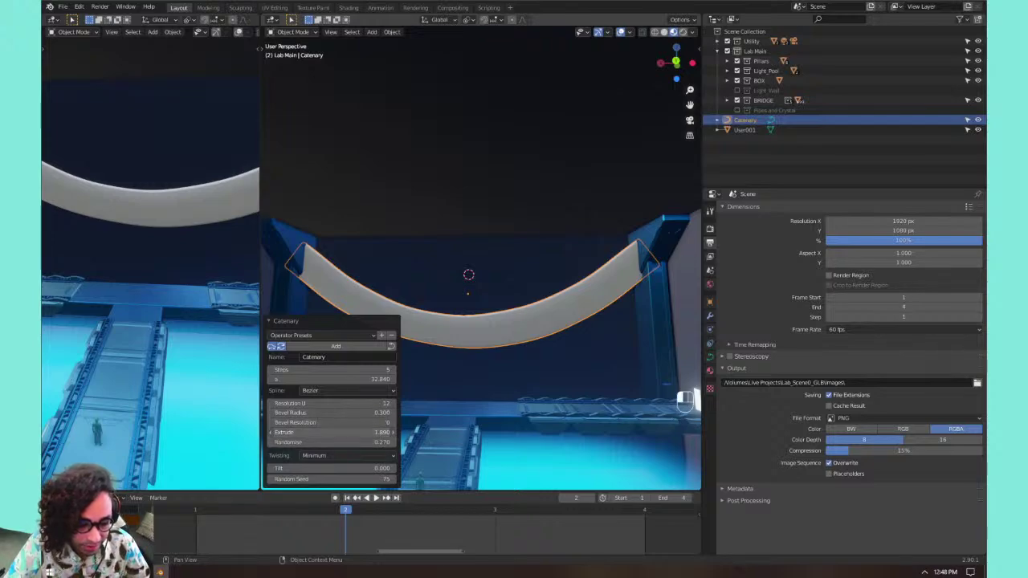
type("0")
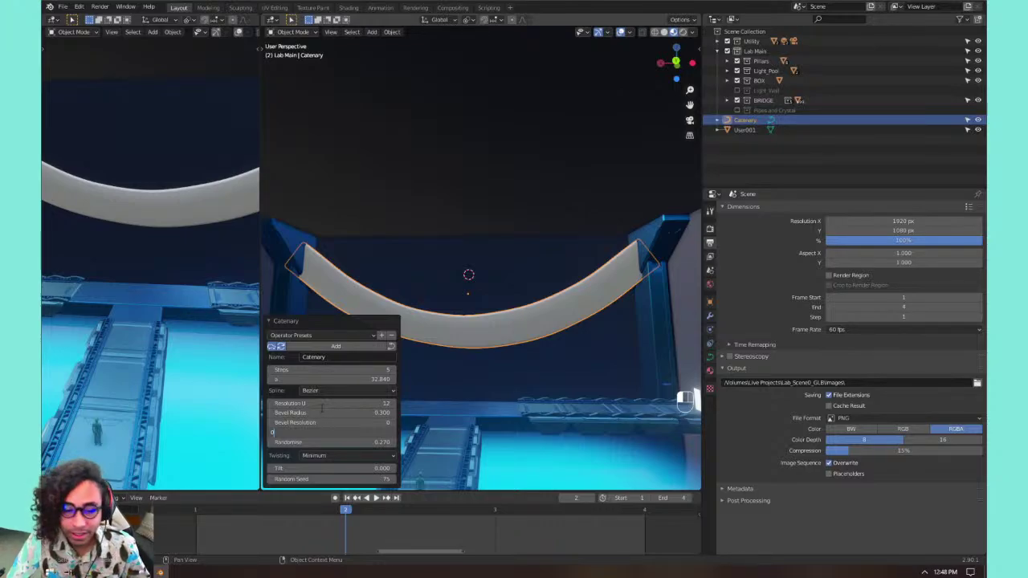
key("Return")
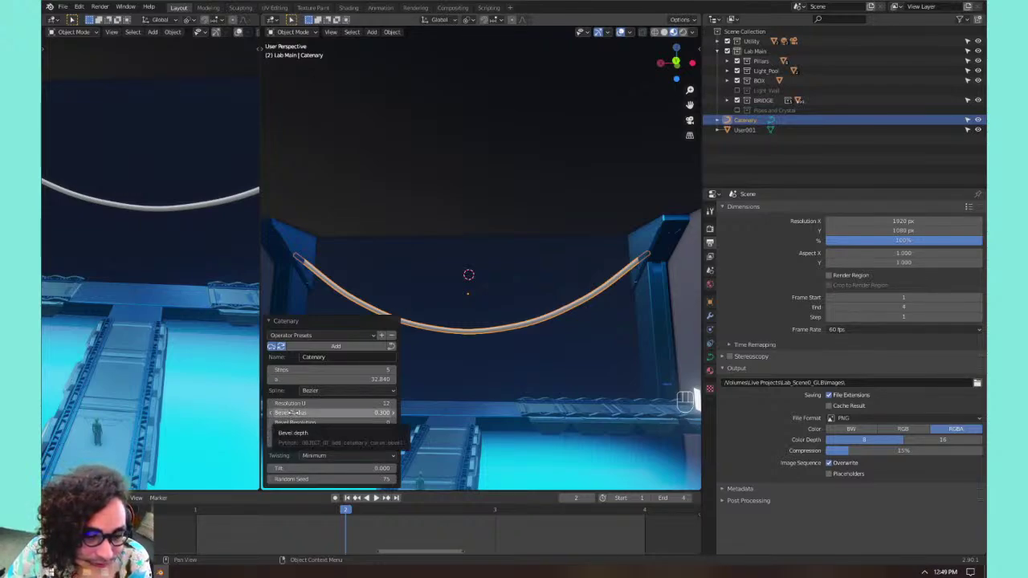
mouse_move(293, 412)
left_mouse_down()
mouse_move(281, 412)
mouse_move(311, 413)
mouse_move(287, 413)
left_mouse_up()
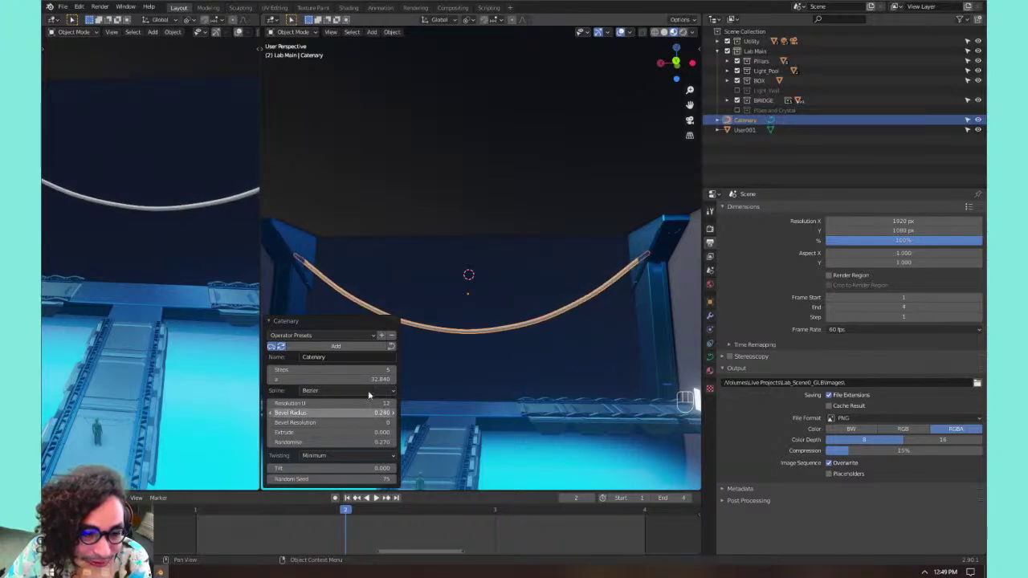
Select the catenary cable and look through the existing materials available for it.
left_click(562, 331)
left_click(617, 275)
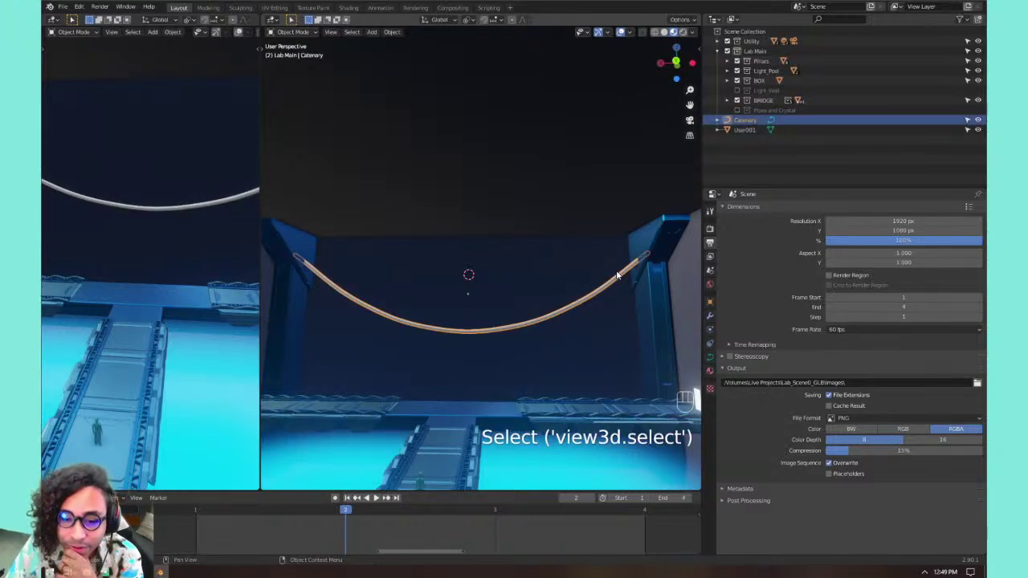
left_click(710, 370)
left_click(728, 251)
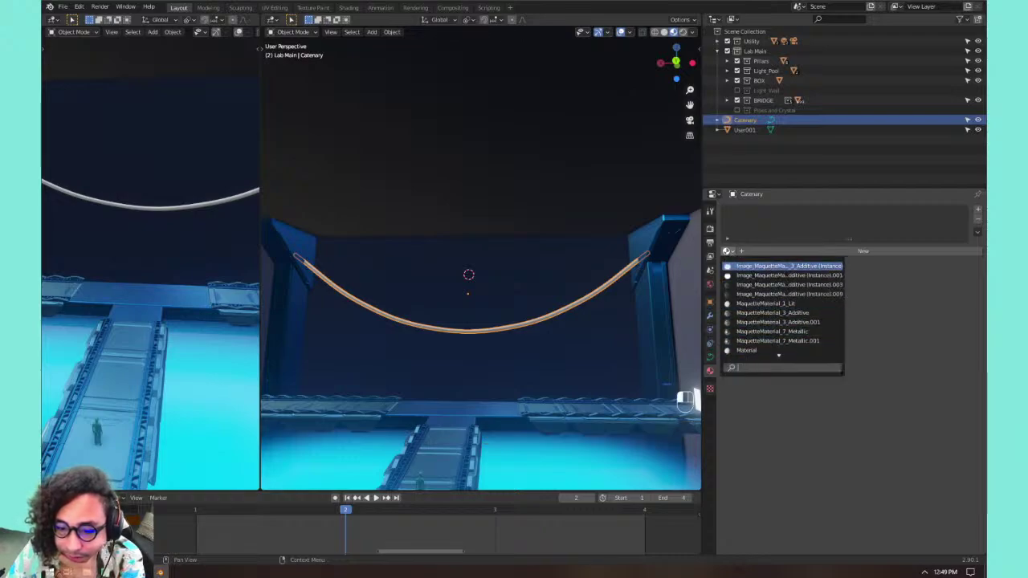
scroll(780, 349, "down", 1)
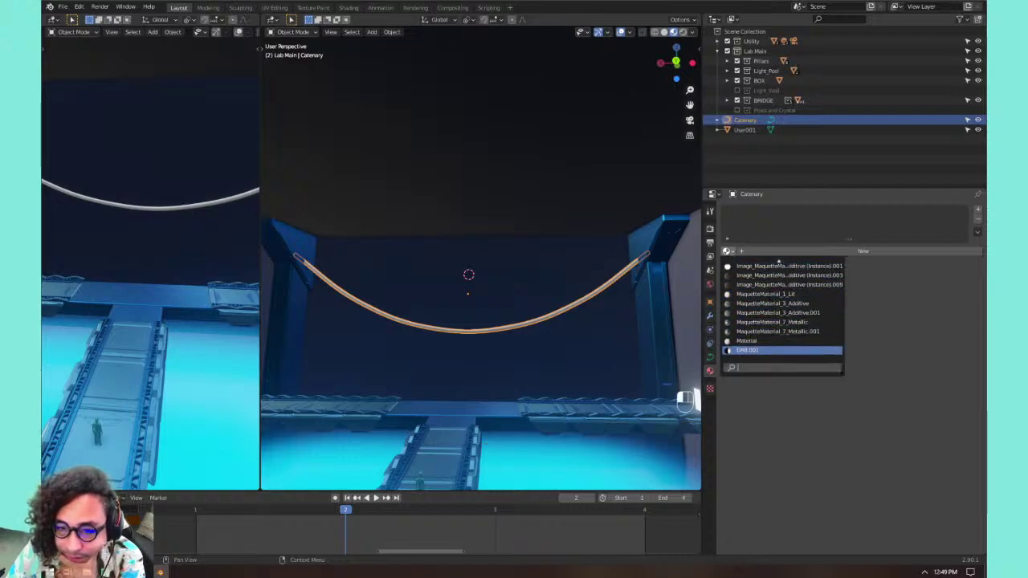
Enable the Pipes and Crystal collection and rename the glowing cyan pipes' material as pipe_blue.
left_click(736, 101)
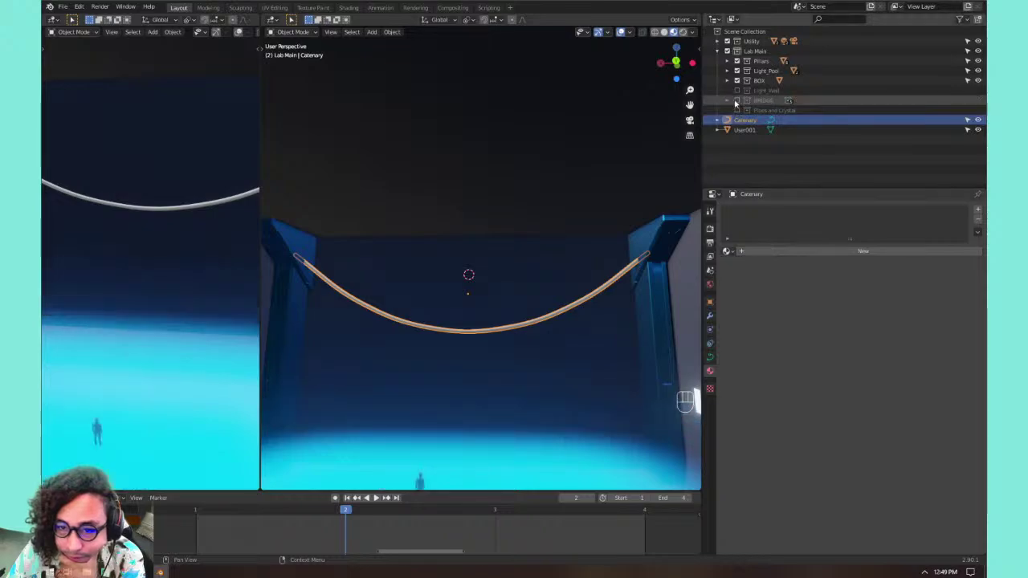
left_click(736, 101)
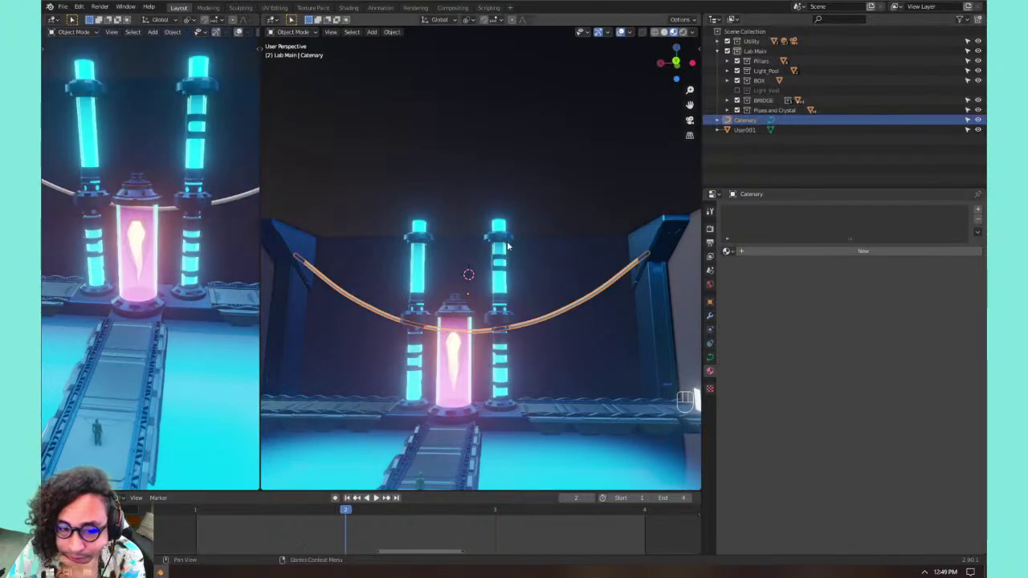
left_click(504, 248)
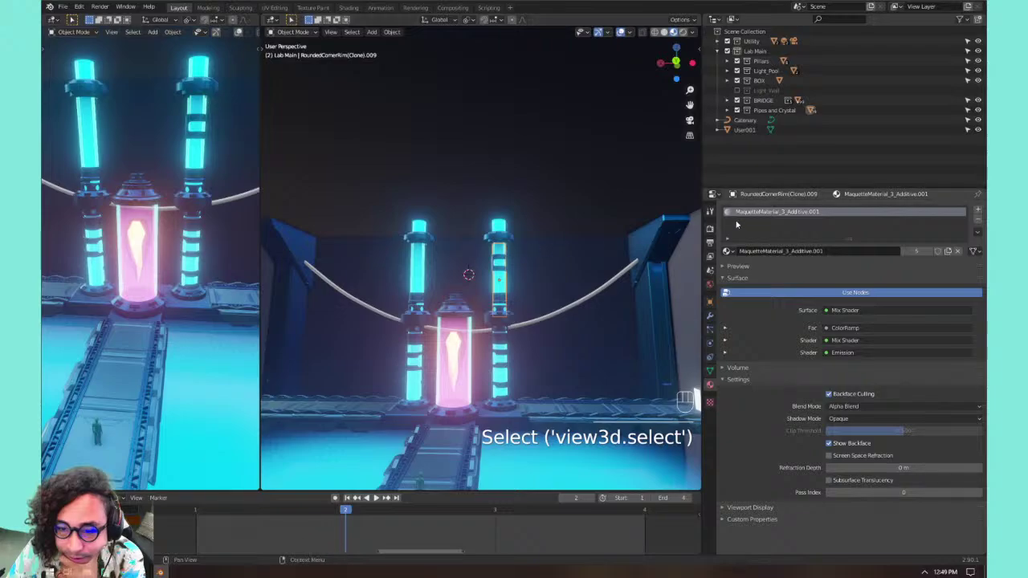
left_click(419, 265)
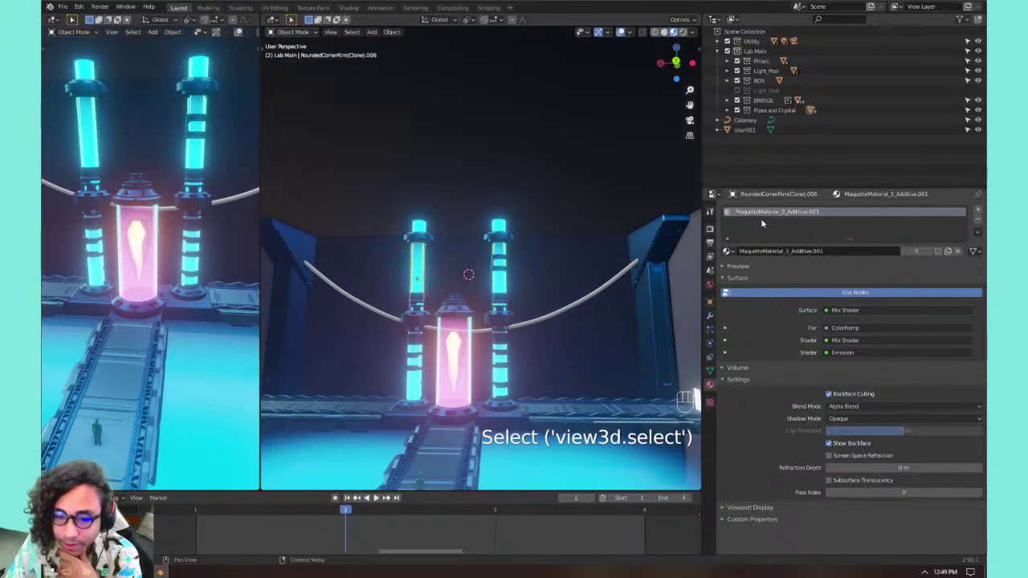
double_click(771, 211)
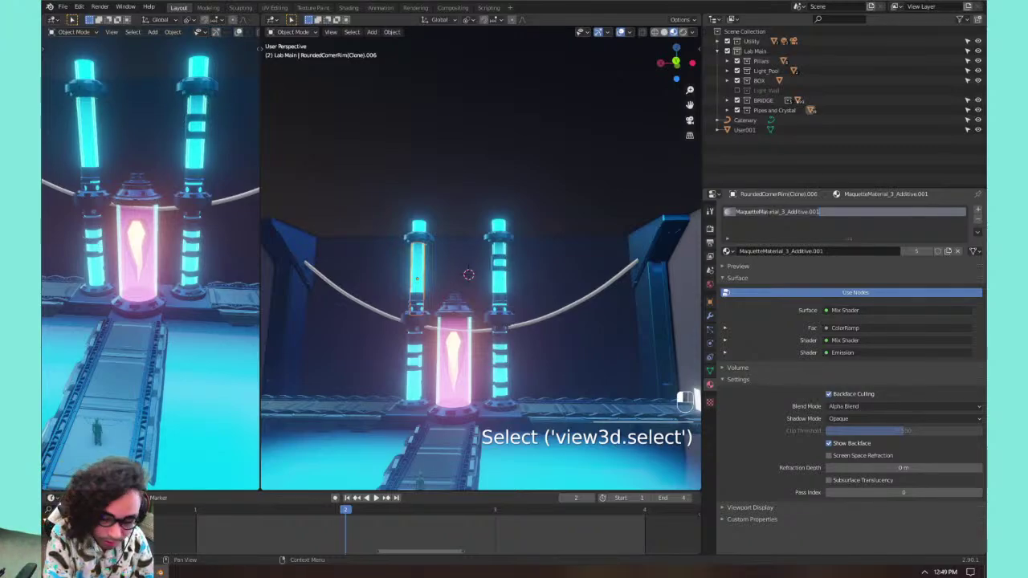
type("pipe_blue")
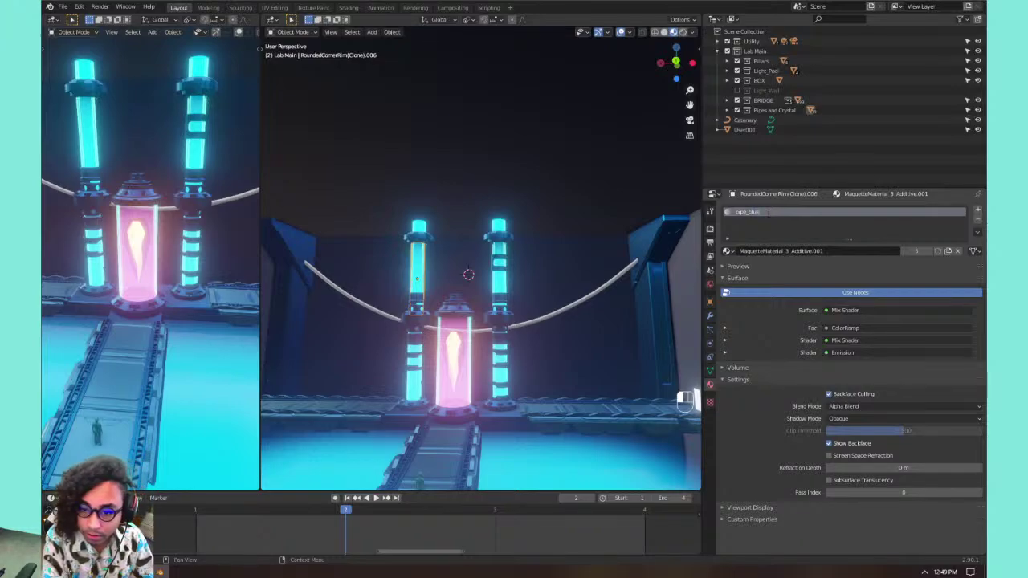
key("Return")
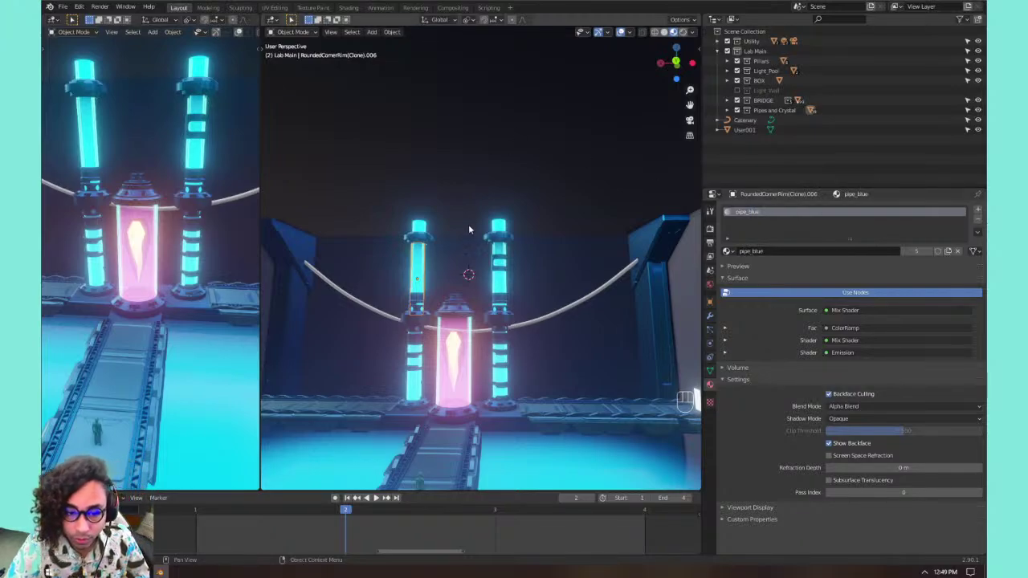
Assign the pipe_blue material to the catenary cable.
left_click(503, 231)
left_click(498, 263)
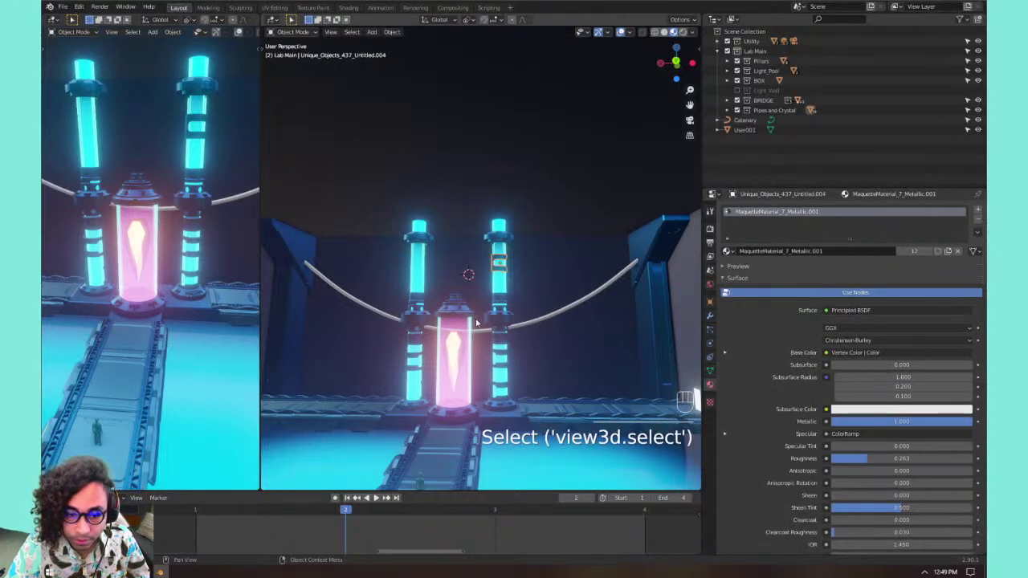
left_click(562, 318)
left_click(728, 250)
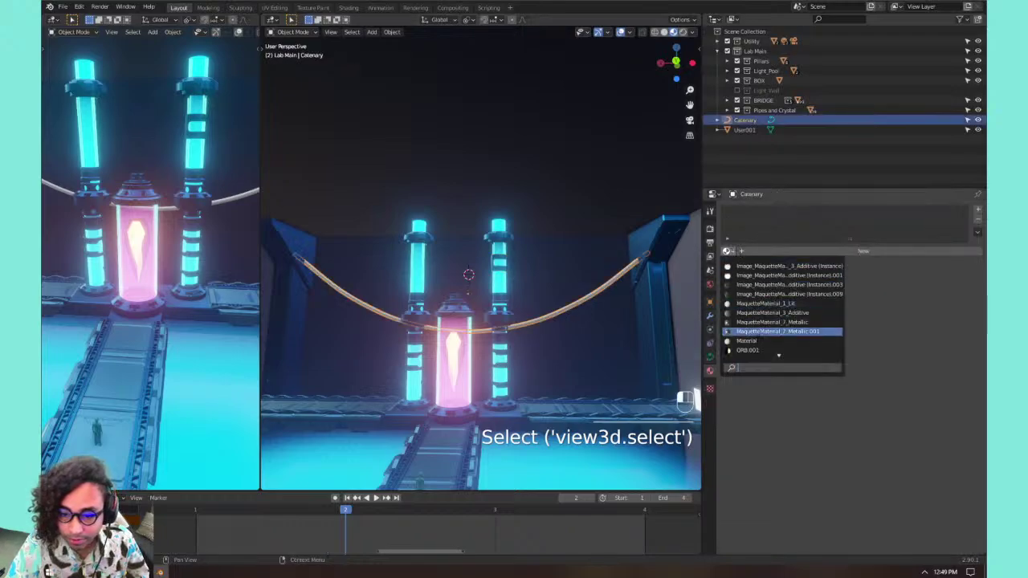
scroll(743, 344, "down", 1)
left_click(748, 350)
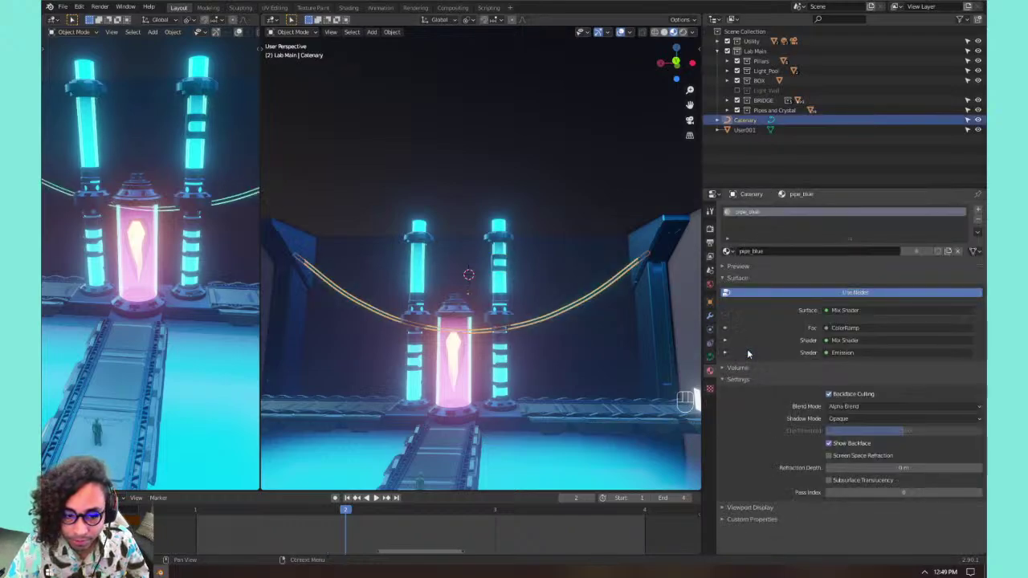
Examine the glowing cable up close beside the pipes and through the scene camera.
scroll(549, 289, "up", 3)
middle_click_drag(534, 286, 456, 299, "shift")
scroll(522, 342, "up", 3)
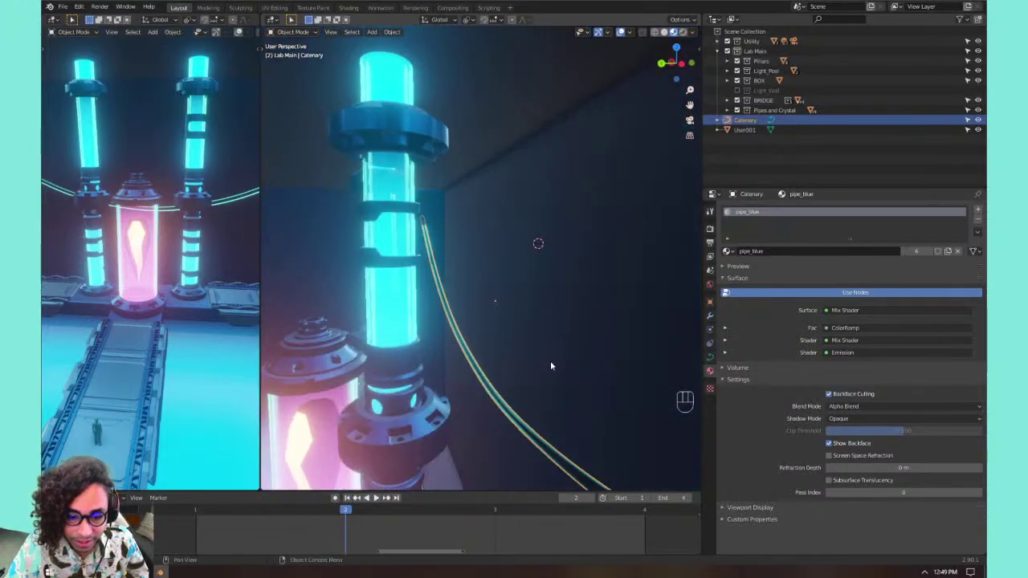
middle_click_drag(514, 332, 450, 263, "shift")
key("Tab")
key("Tab")
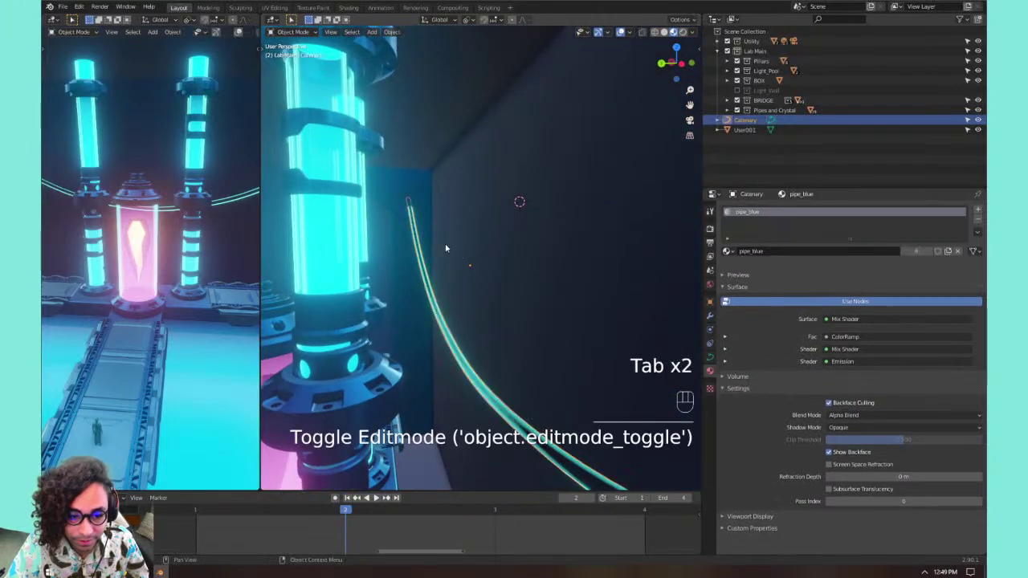
left_click(419, 285)
key("KP_0")
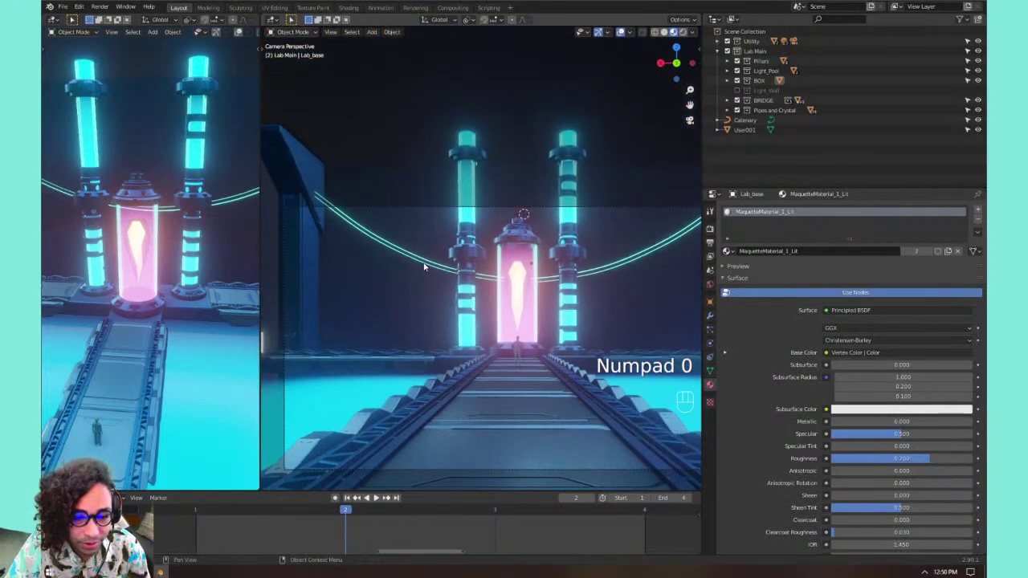
Try turning off backface culling on the cable's pipe_blue material, comparing it with the setting on.
left_click(424, 266)
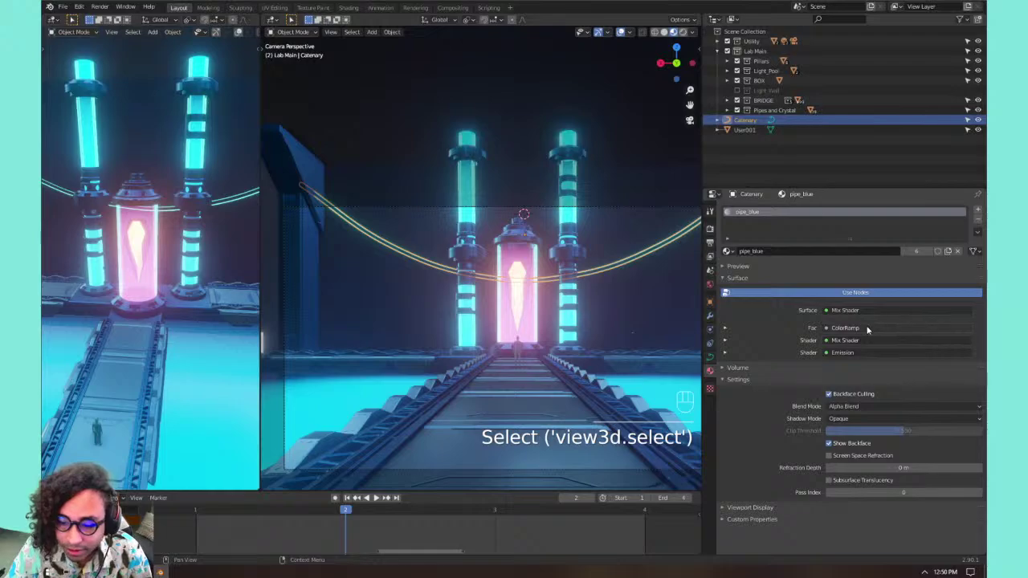
left_click(833, 396)
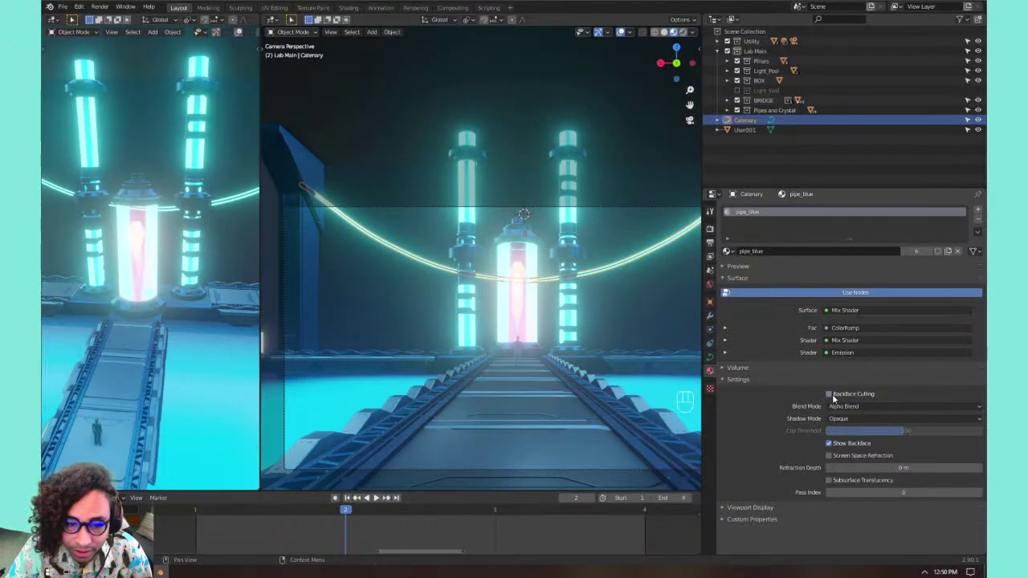
middle_click_drag(421, 220, 382, 268, "shift")
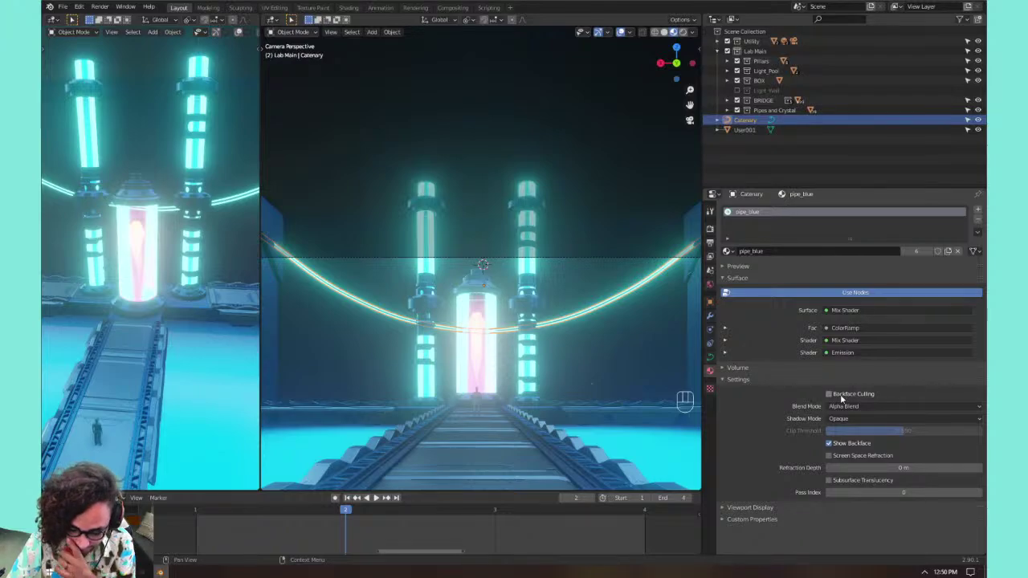
left_click(841, 396)
left_click(842, 398)
left_click(842, 398)
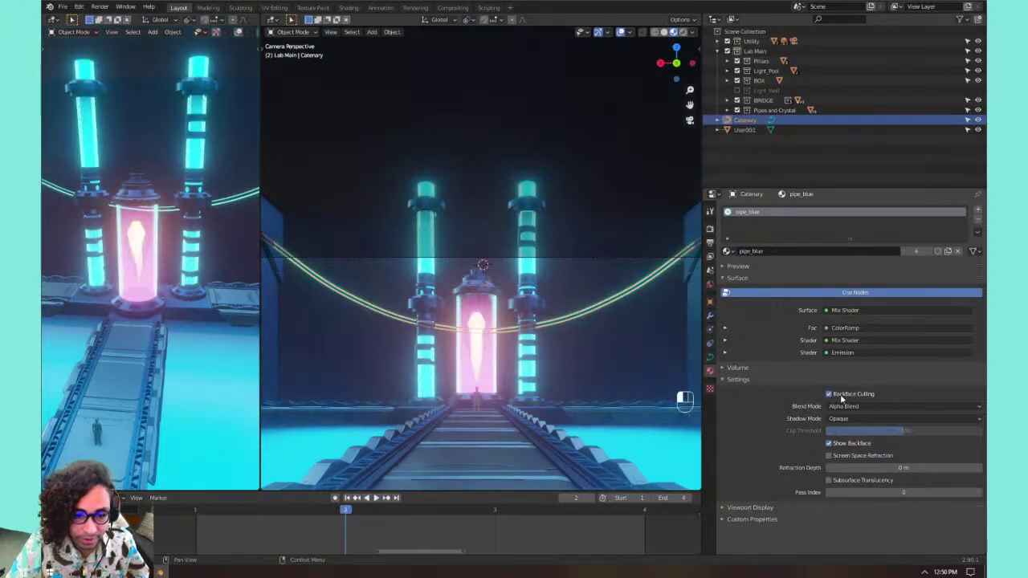
left_click(841, 398)
Check the wider scene, try toggling Show Backface on pipe_blue and re-enable backface culling.
middle_click_drag(160, 193, 167, 156)
scroll(204, 190, "down", 3)
scroll(330, 195, "up", 1)
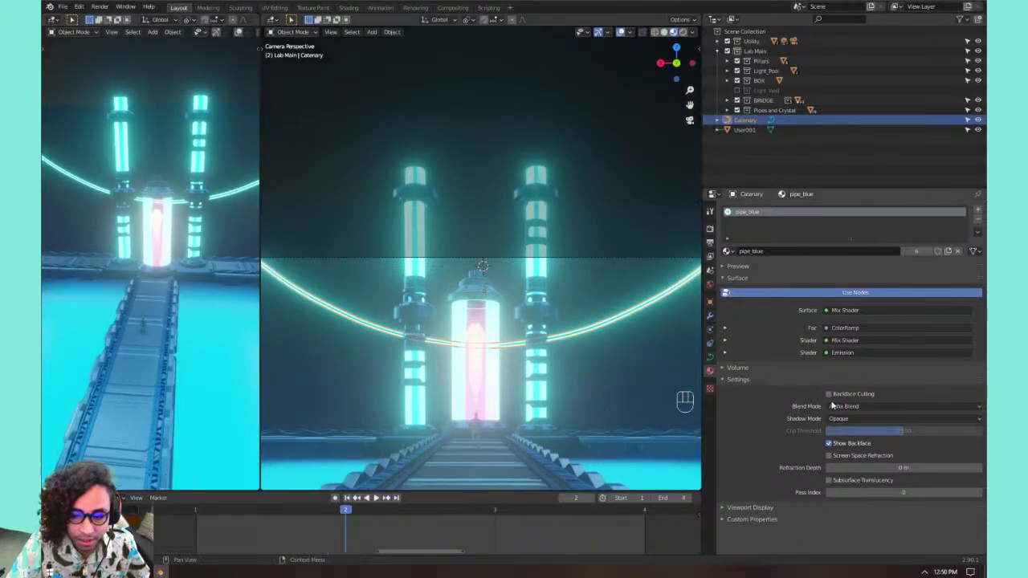
left_click(836, 446)
left_click(835, 447)
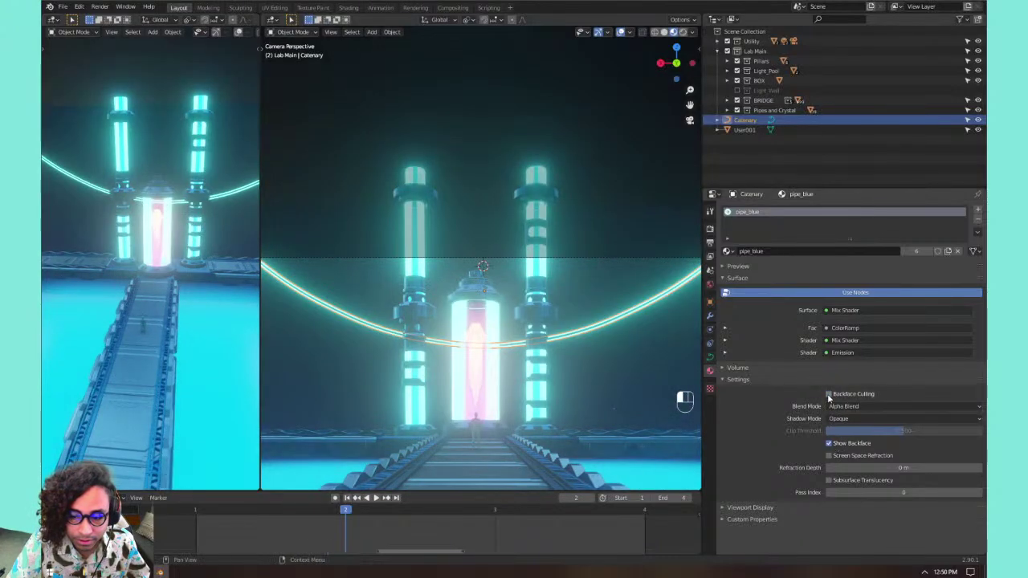
left_click(828, 395)
Inspect the materials assigned to the pipe collar, the cable, the glass capsule and the crystal inside it.
left_click(545, 307)
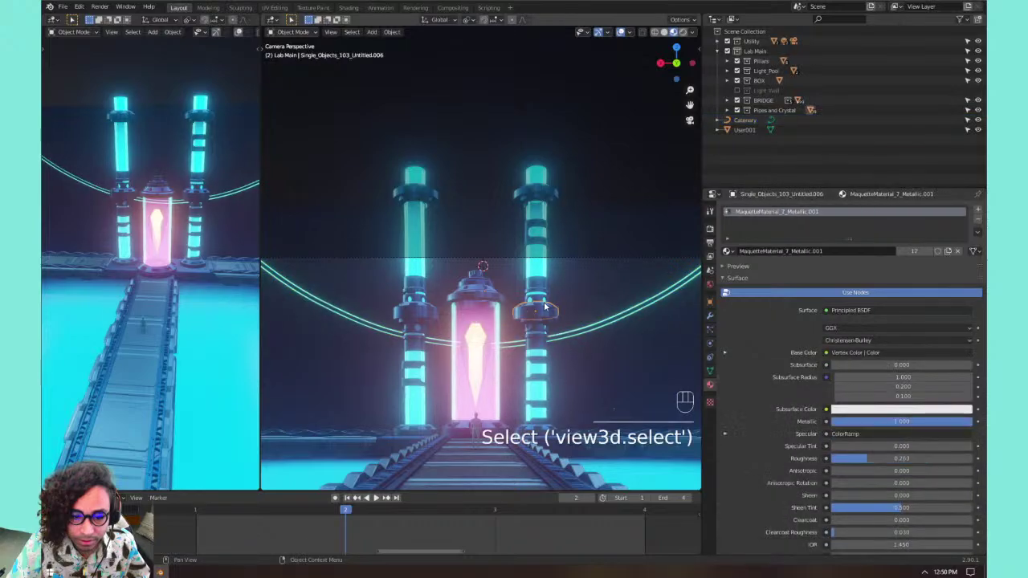
left_click(589, 331)
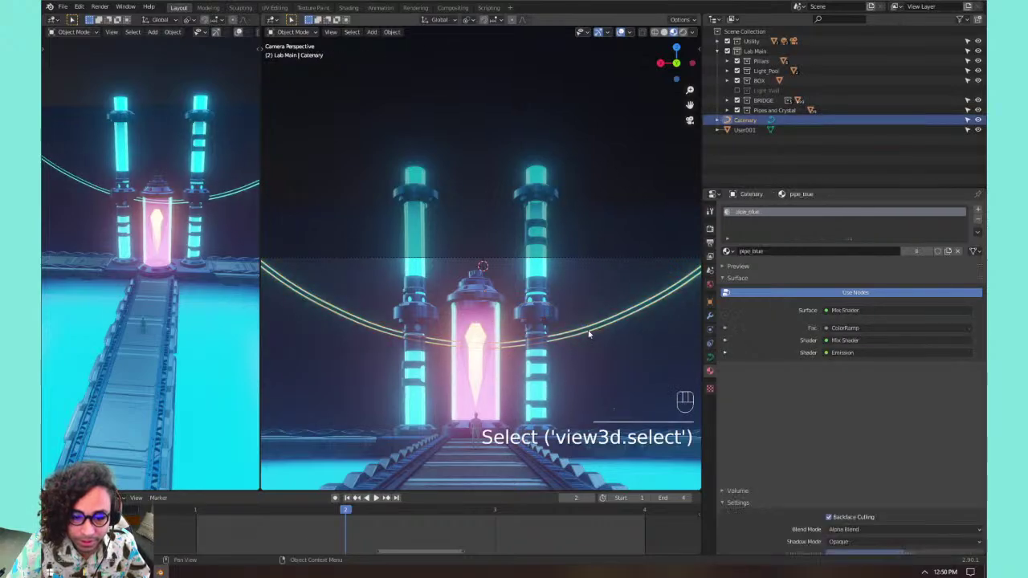
left_click(496, 322)
left_click(473, 317)
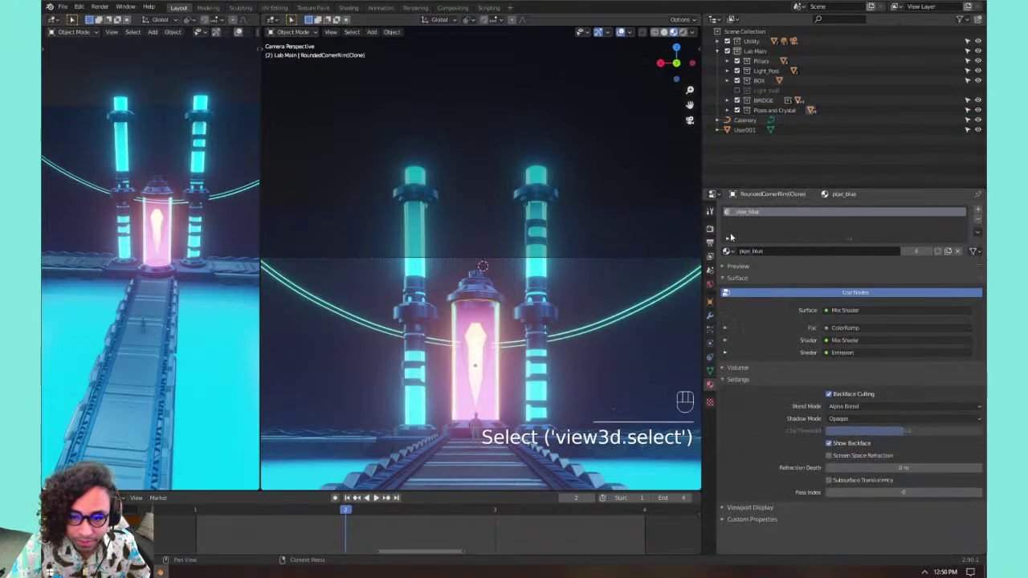
mouse_move(474, 317)
middle_mouse_down("shift")
mouse_move(475, 334)
mouse_move(477, 264)
mouse_move(453, 253)
mouse_move(712, 329)
middle_mouse_up("shift")
middle_click_drag(652, 366, 482, 317)
left_click(472, 319)
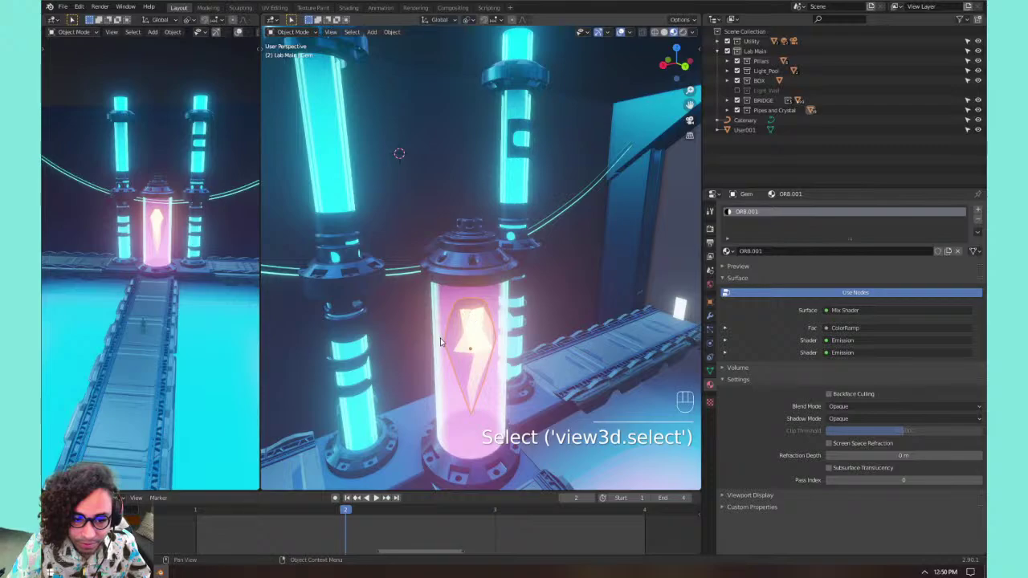
Try moving the glass capsule away from the crystal inside it.
left_click(443, 345)
left_click(445, 348)
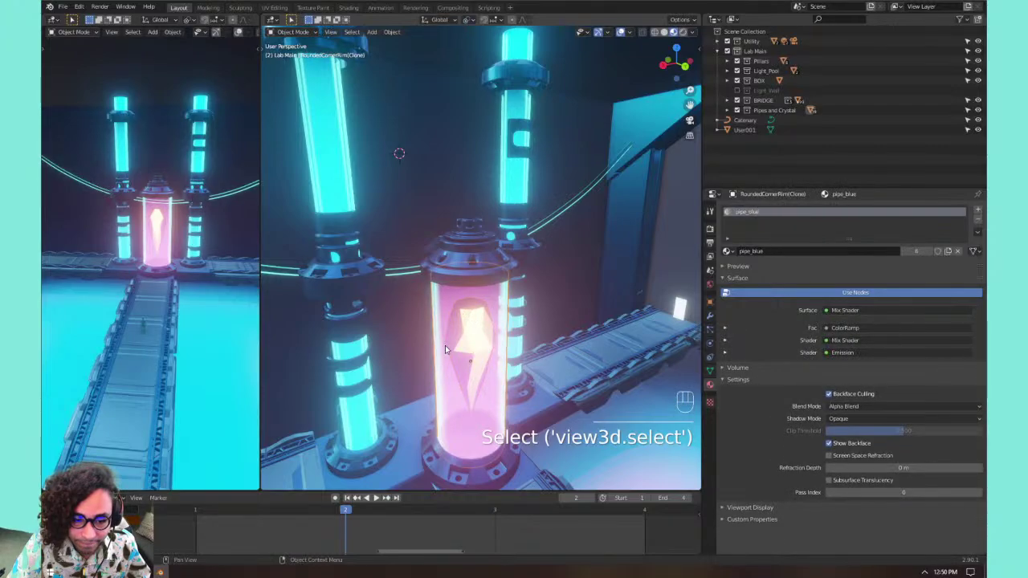
left_click(445, 346)
left_click(442, 345)
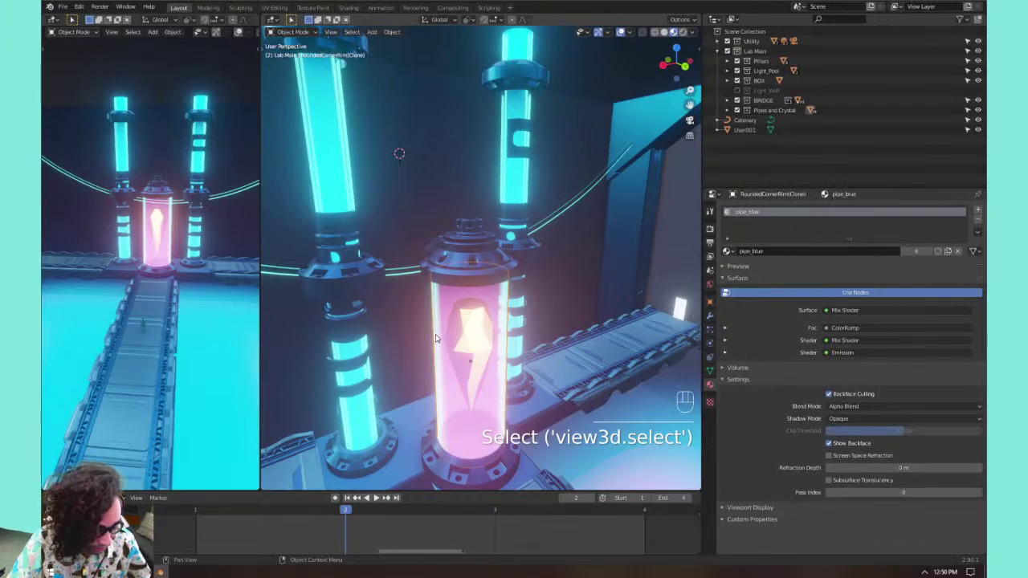
key("g")
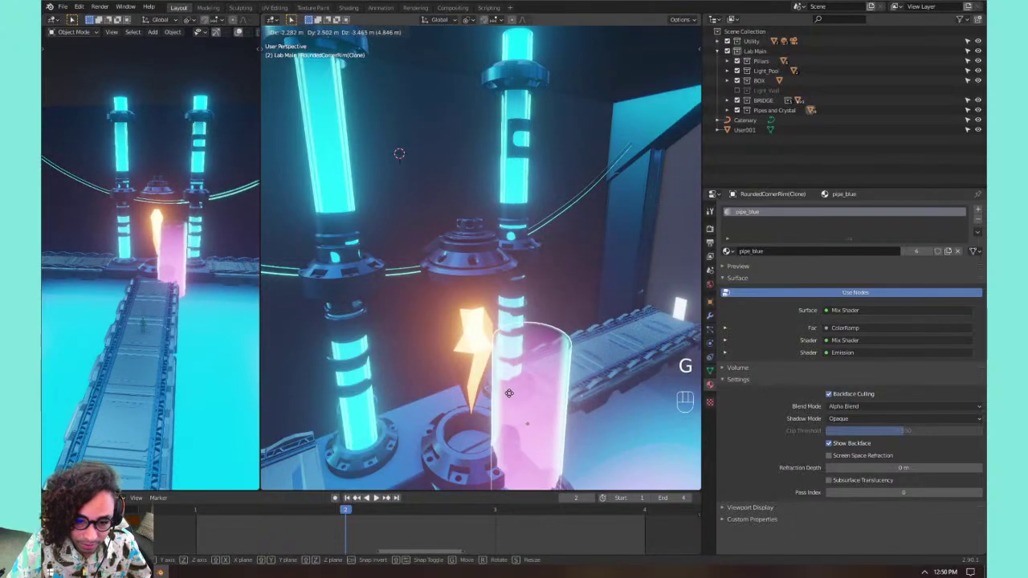
left_click(539, 368)
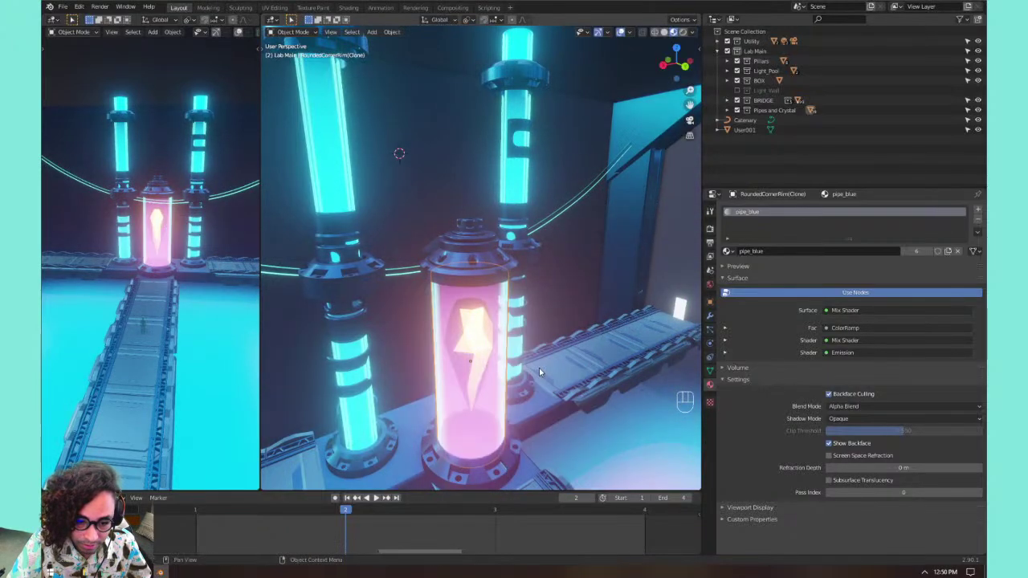
Examine the cable through the glass capsule up close and try toggling backface culling on the capsule's pipe_blue material.
middle_click_drag(515, 335, 494, 293)
middle_click_drag(494, 294, 474, 145, "shift")
middle_click_drag(474, 144, 472, 160, "shift")
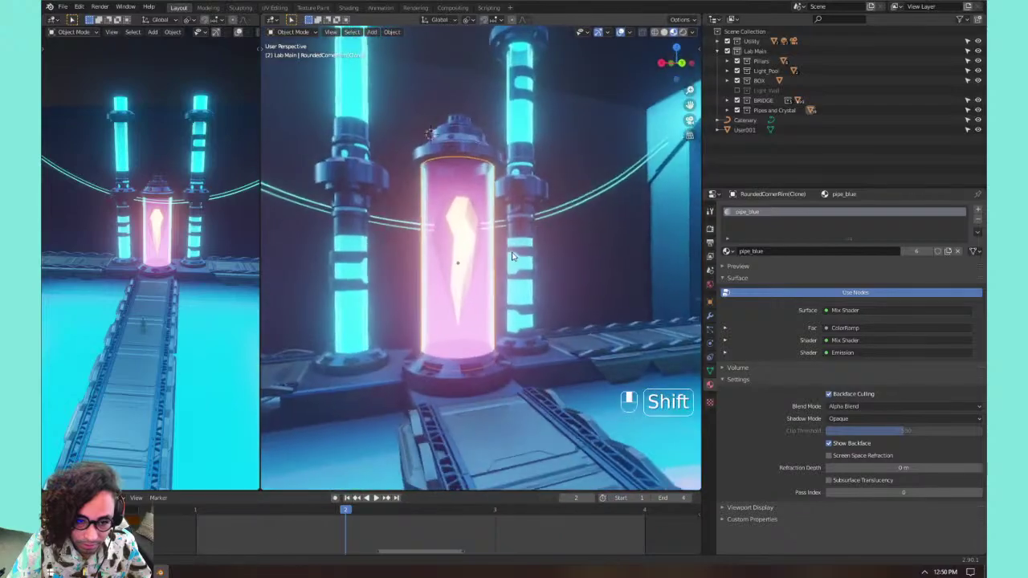
scroll(472, 161, "up", 5)
scroll(489, 225, "down", 5)
left_click(538, 203)
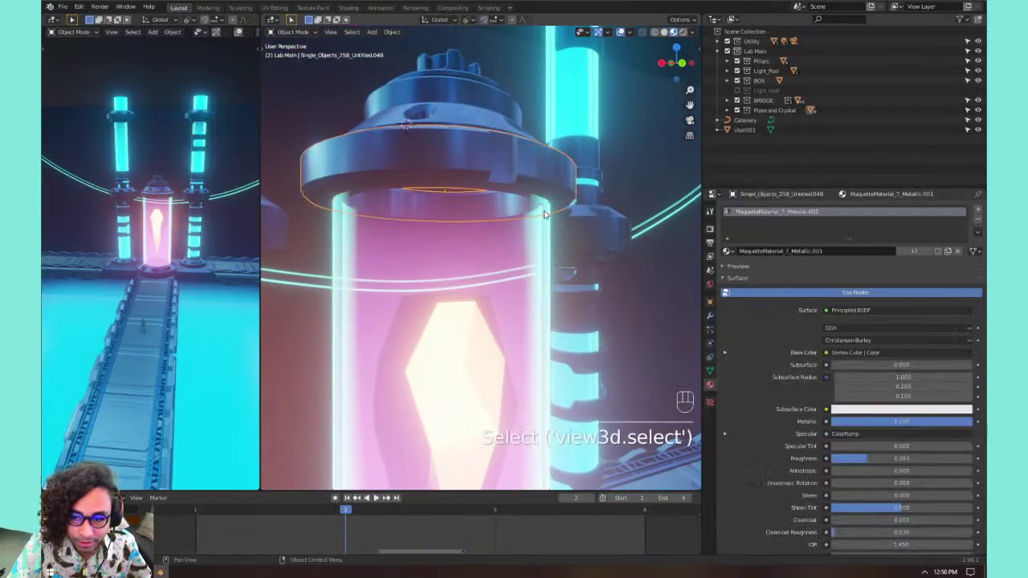
left_click(543, 245)
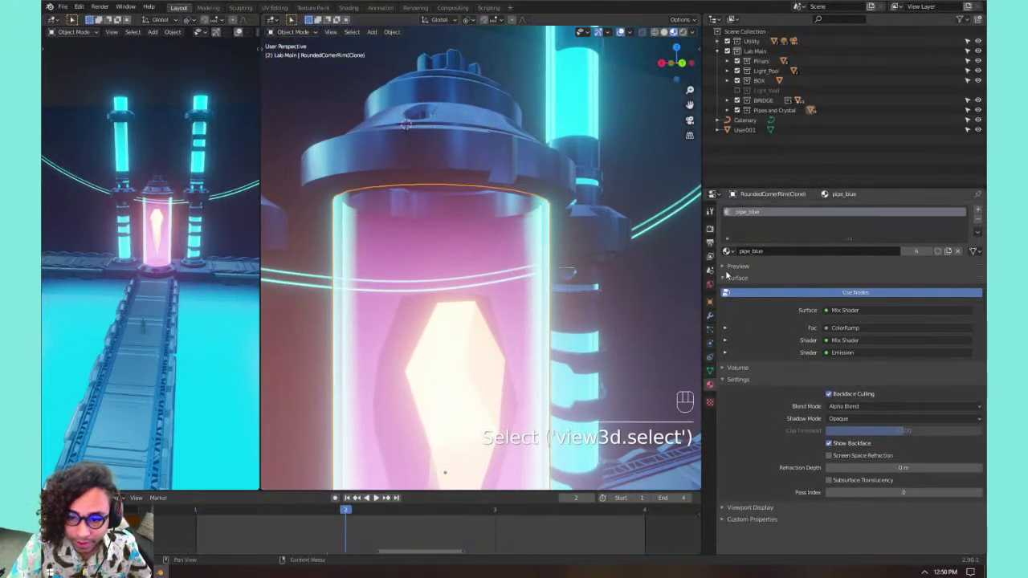
left_click(854, 395)
left_click(854, 395)
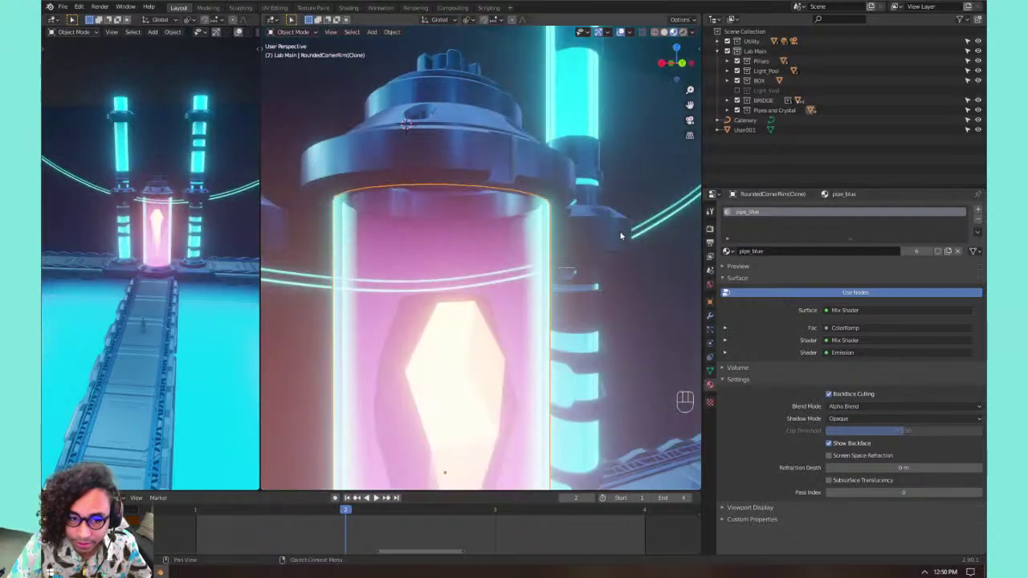
key("KP_Decimal")
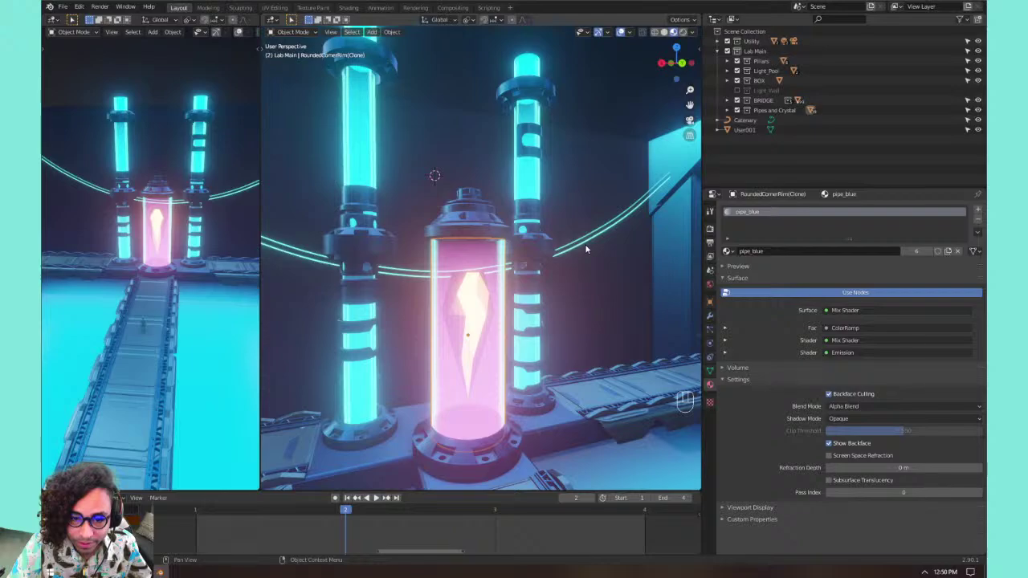
Delete the glowing catenary cable hanging between the pillars.
left_click(585, 245)
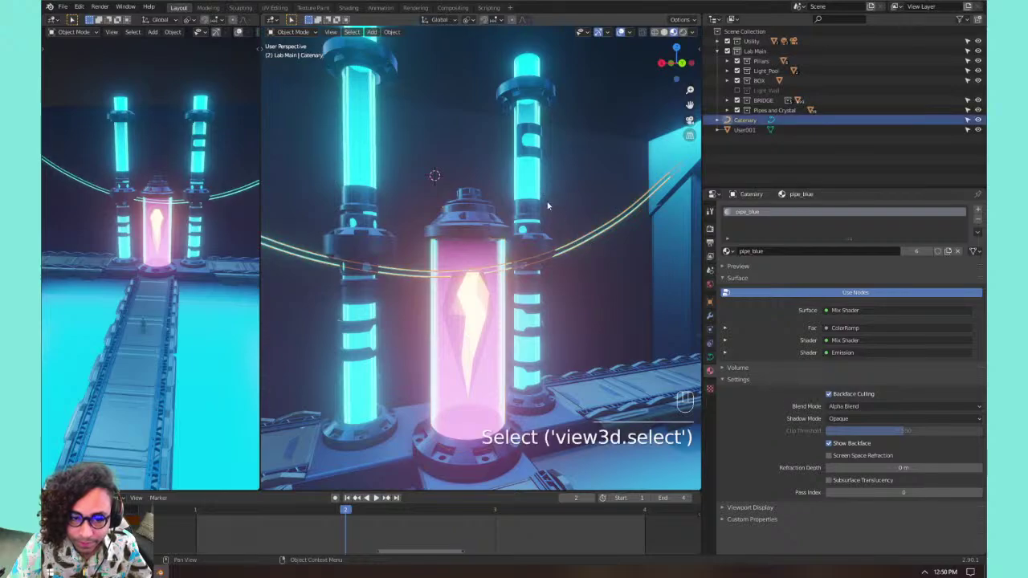
left_click(551, 244)
middle_click_drag(563, 285, 569, 302)
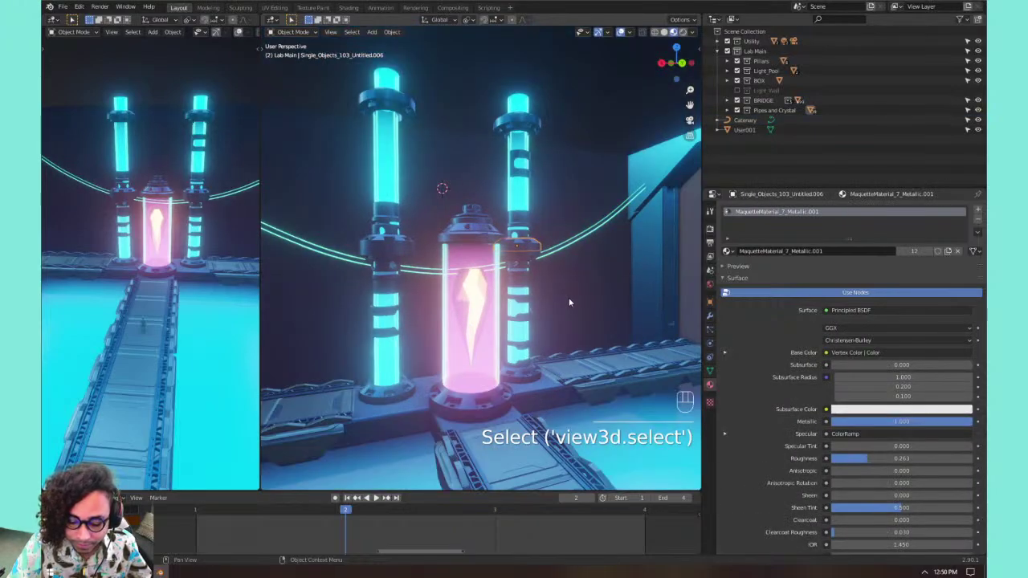
scroll(570, 302, "down", 3)
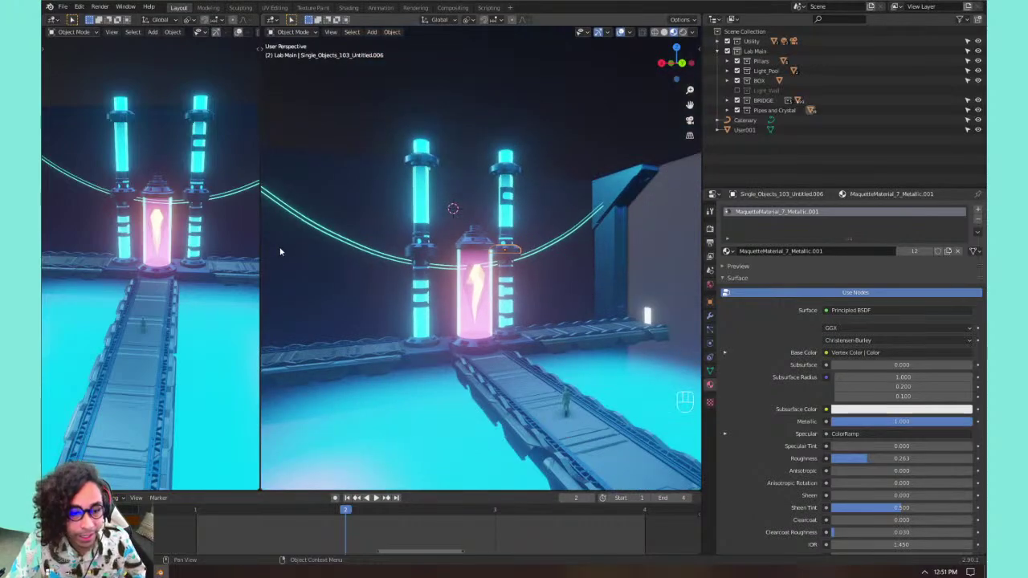
left_click(334, 244)
key("x")
left_click(340, 237)
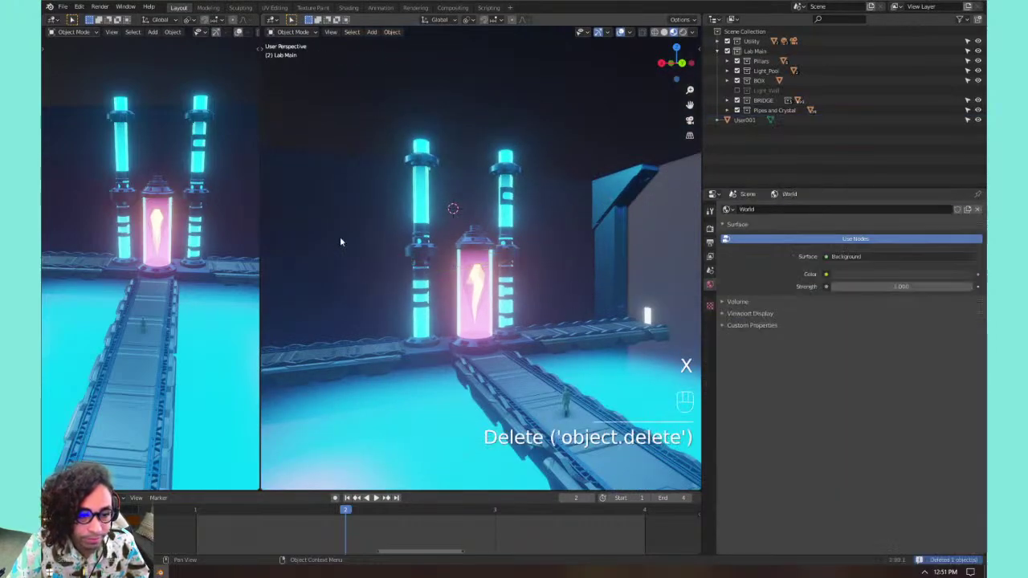
Widen the narrow viewport, show the scene camera in it and scrub the timeline to frame 1.
middle_click_drag(482, 229, 514, 323, "shift")
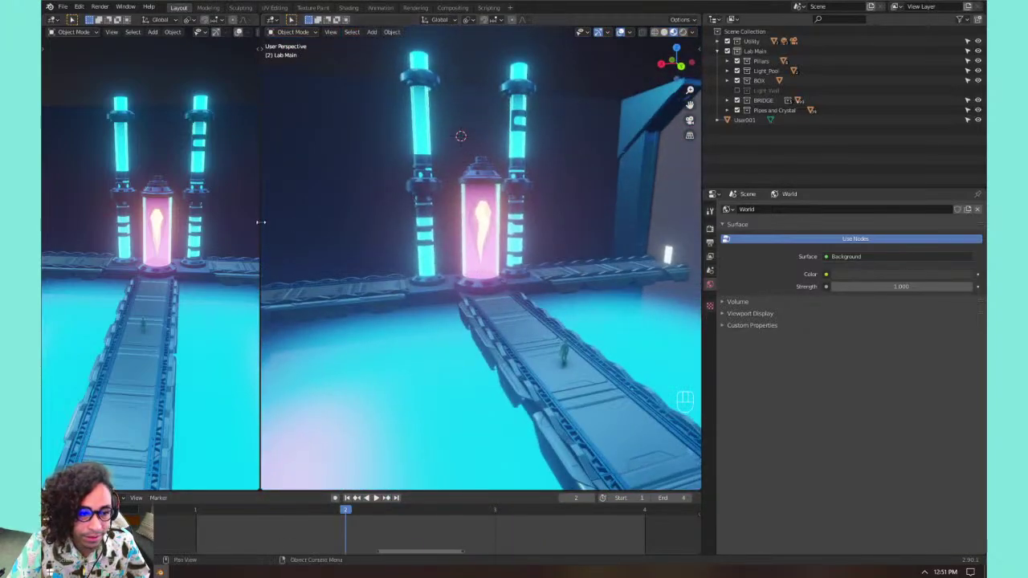
left_click_drag(259, 222, 410, 217)
middle_click_drag(281, 273, 295, 234)
key("KP_0")
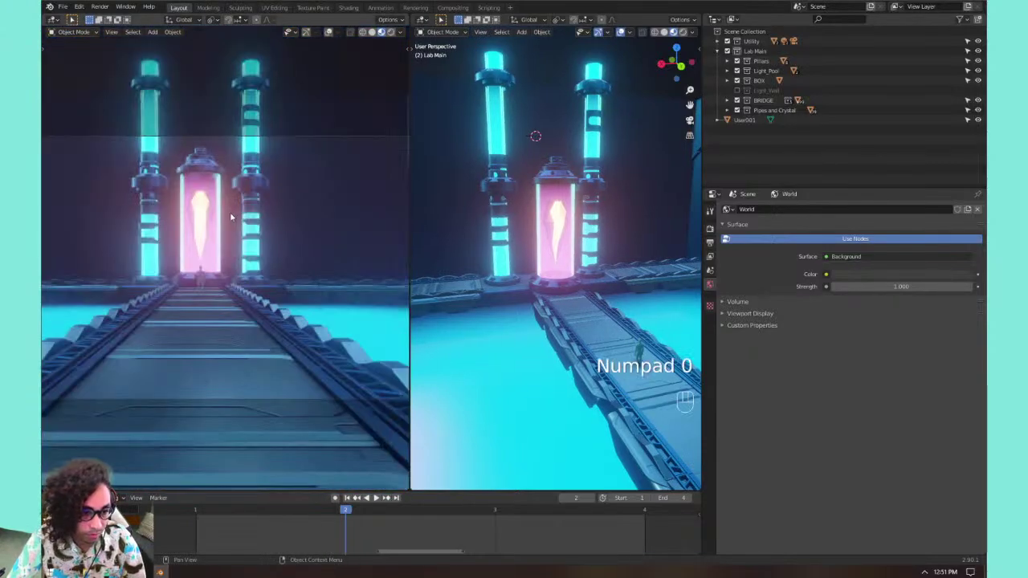
left_click_drag(344, 511, 210, 509)
left_click_drag(280, 508, 232, 499)
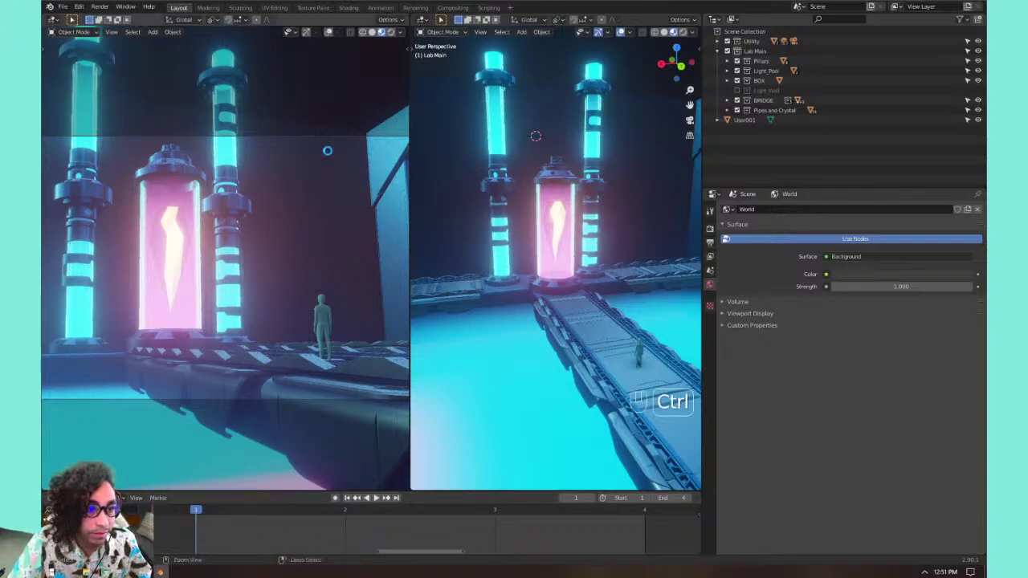
Save the scene and save it again as 02_optimized_lab.blend, overwriting the existing file.
key("ctrl+s")
left_click(63, 7)
left_click(59, 9)
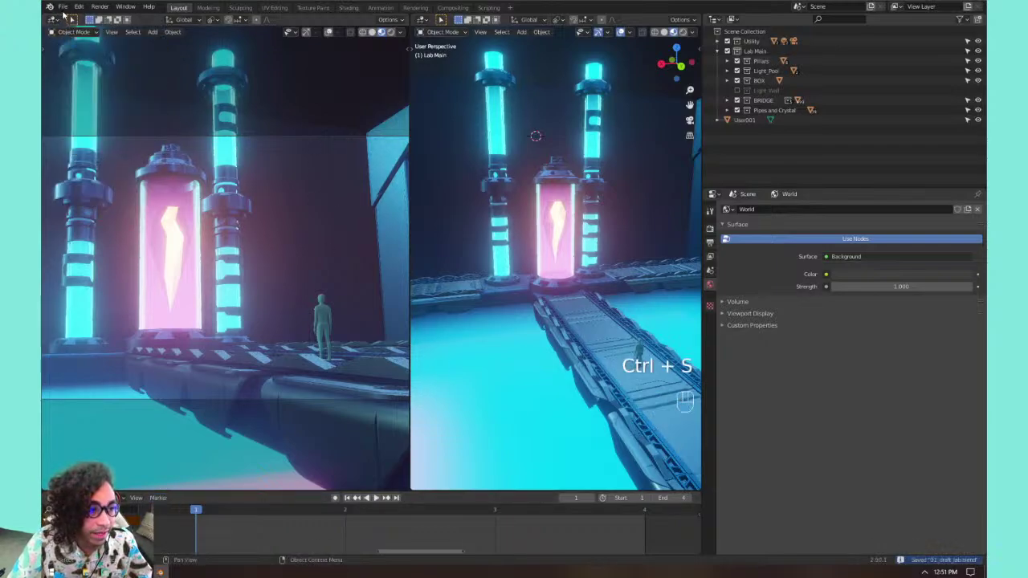
left_click(62, 8)
left_click(90, 82)
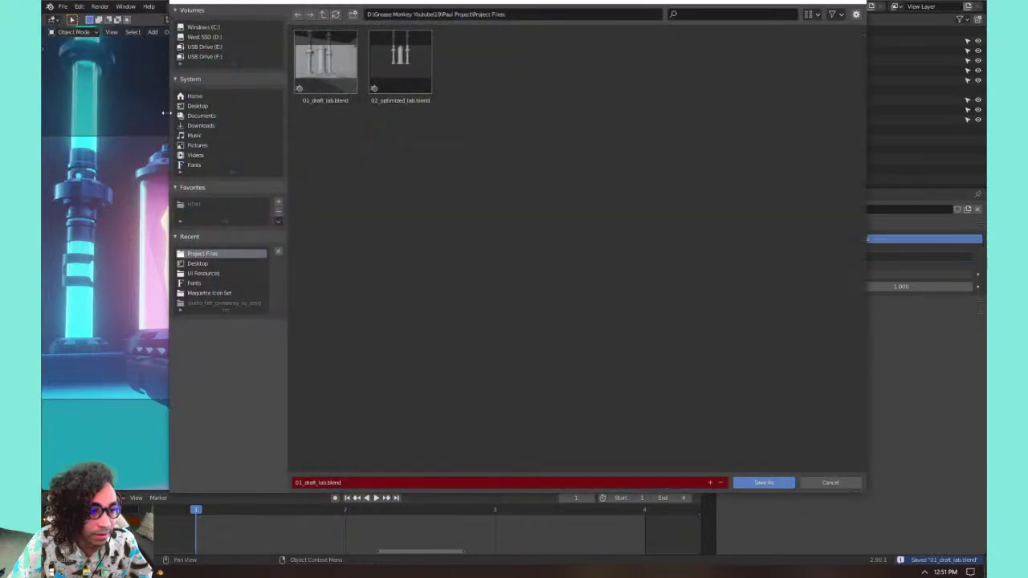
double_click(416, 70)
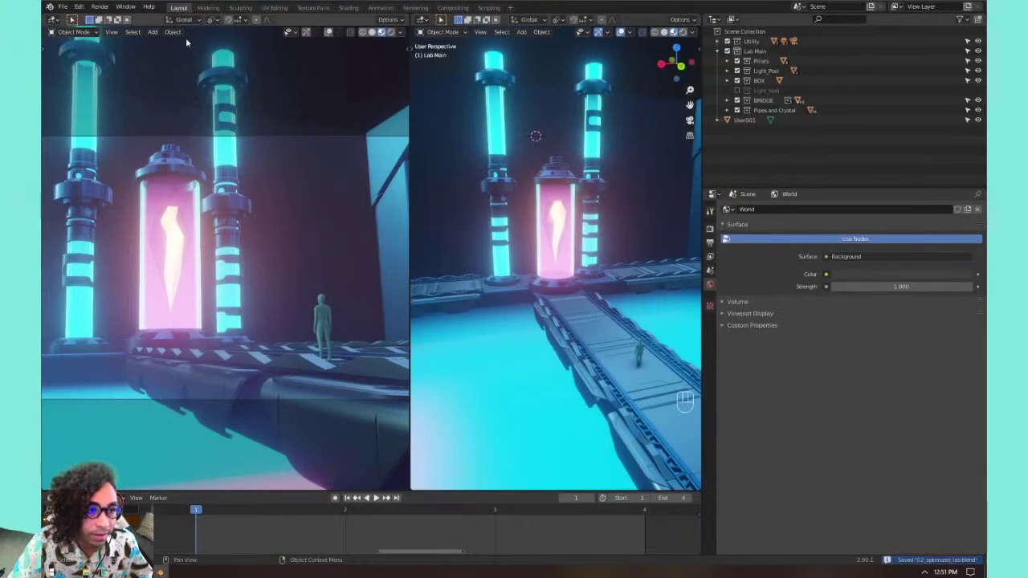
key("ctrl+s")
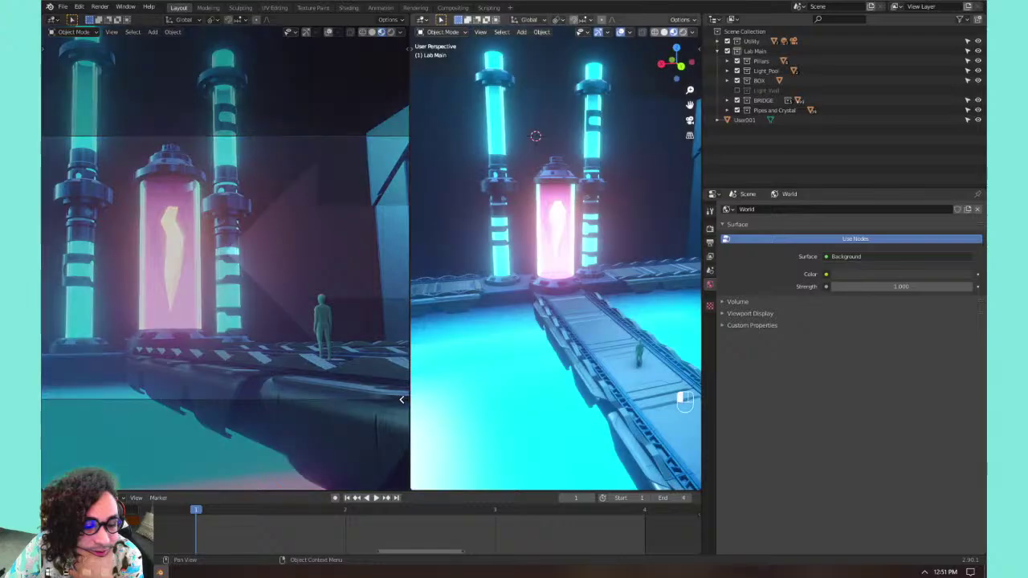
Rearrange the 3D area into two side-by-side viewports above a wide one, with one framed on the scene camera.
left_click_drag(403, 400, 44, 309)
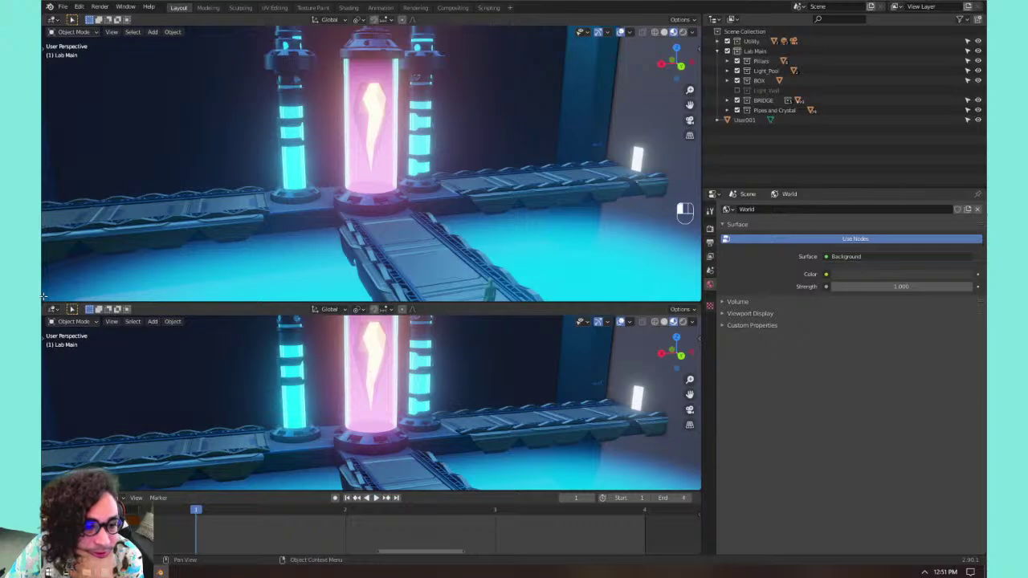
left_click_drag(44, 296, 368, 289)
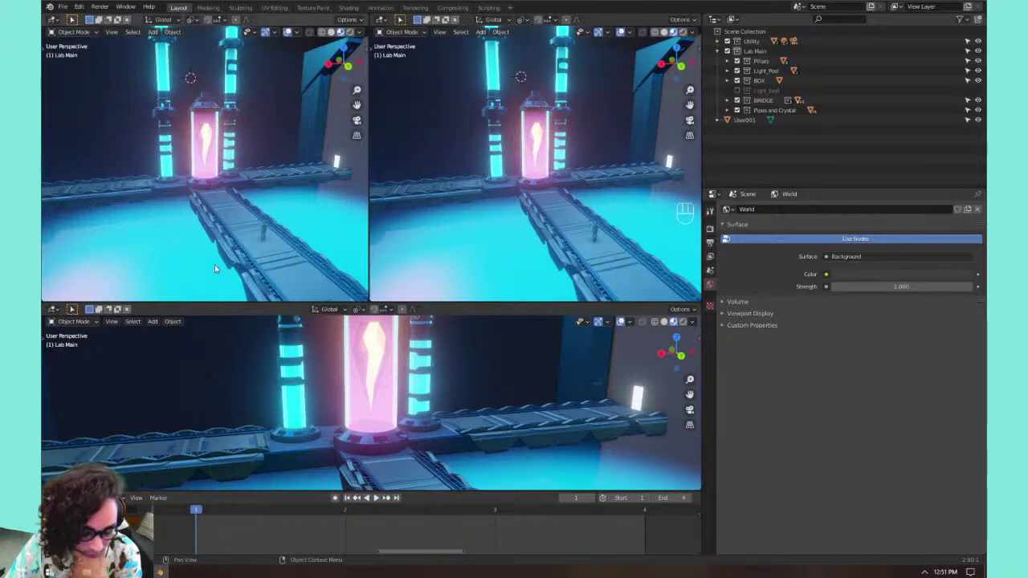
key("KP_0")
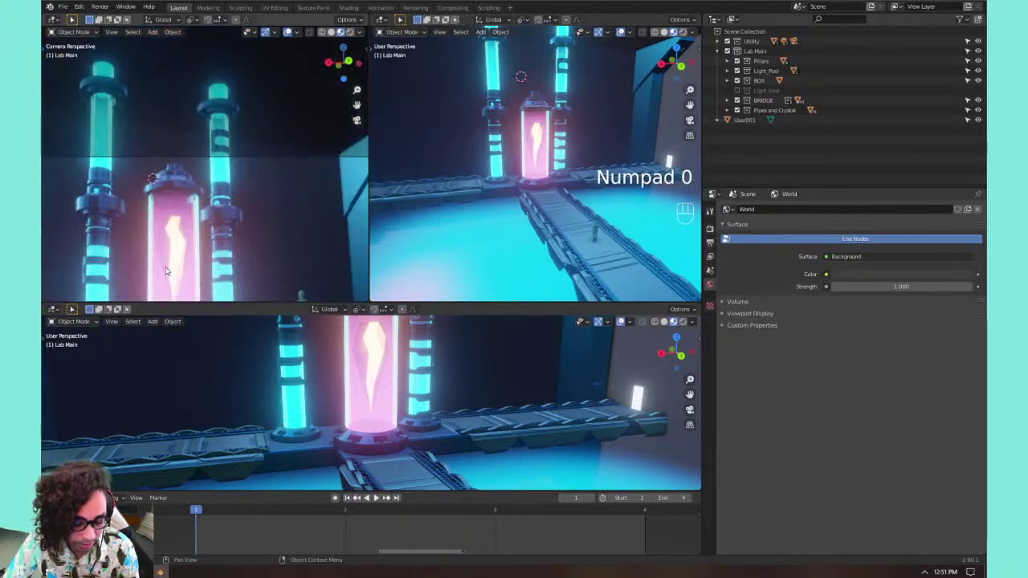
key("Home")
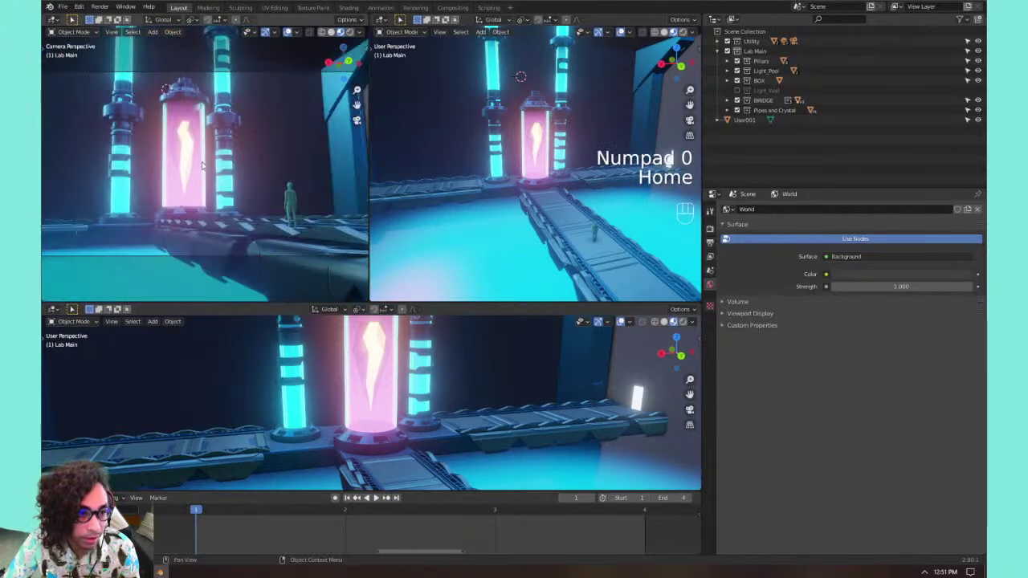
Hide the overlays and the header of the camera viewport.
left_click(287, 32)
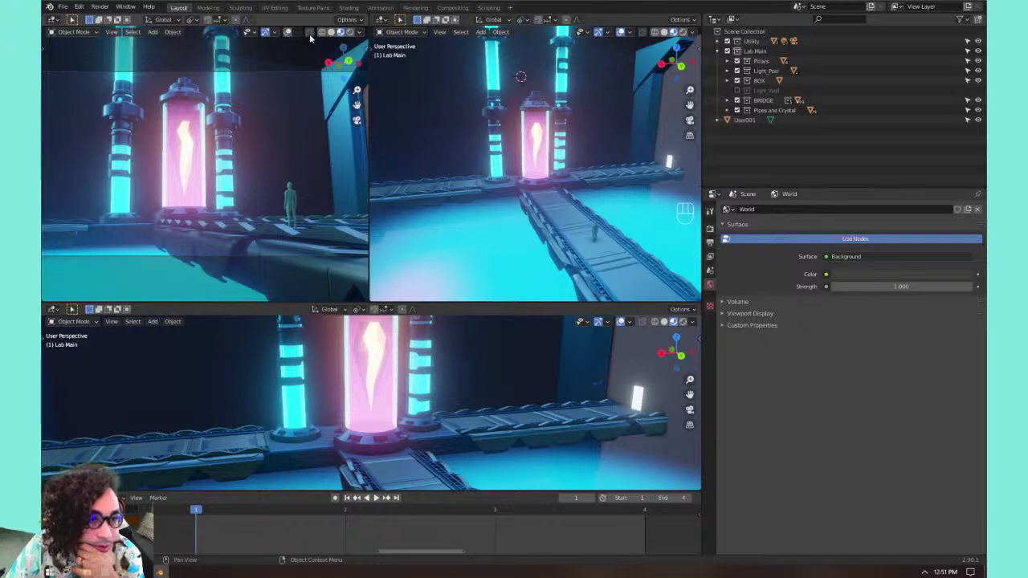
right_click(230, 35)
left_click(268, 30)
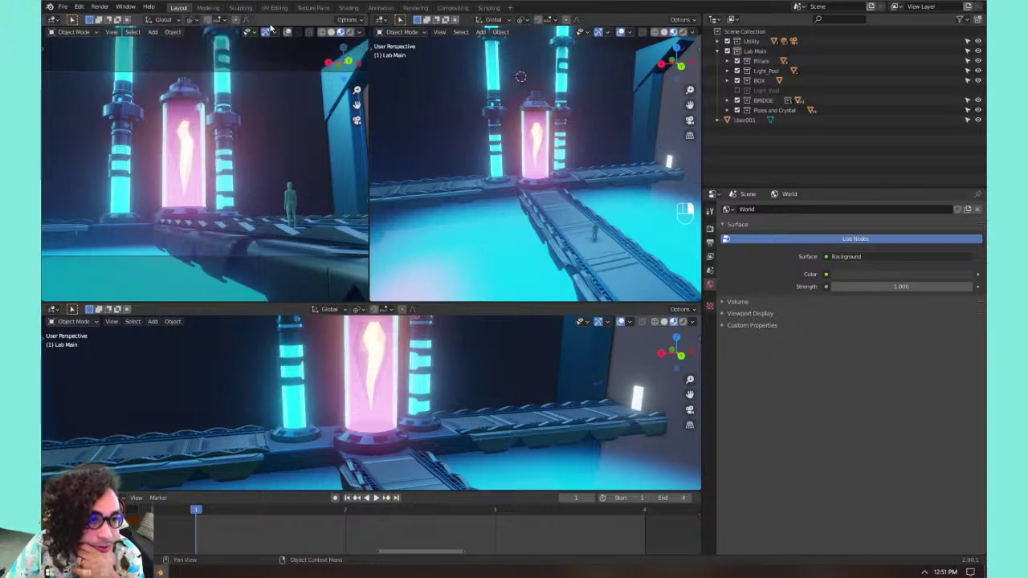
right_click(271, 26)
left_click(271, 26)
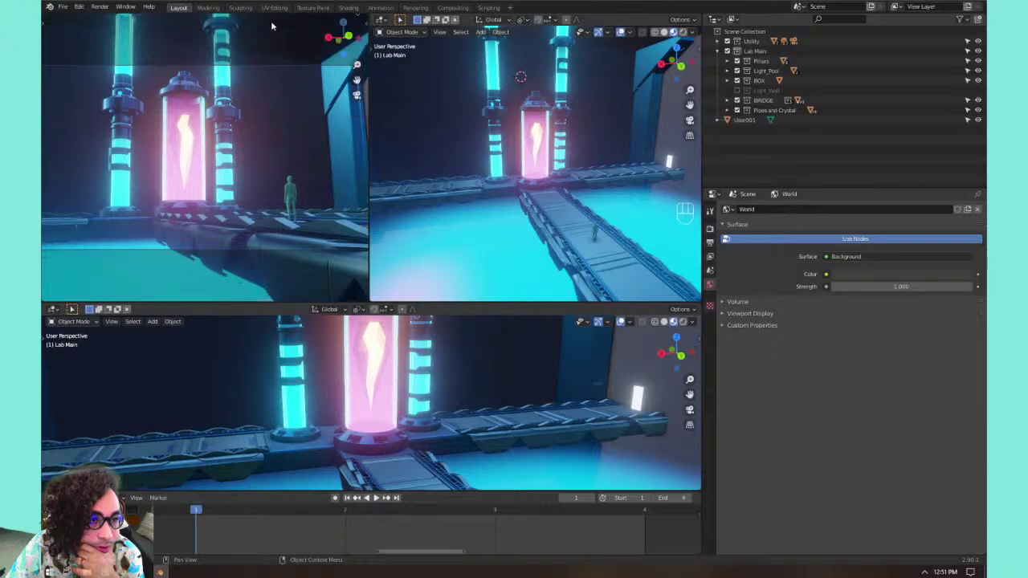
left_click(358, 16)
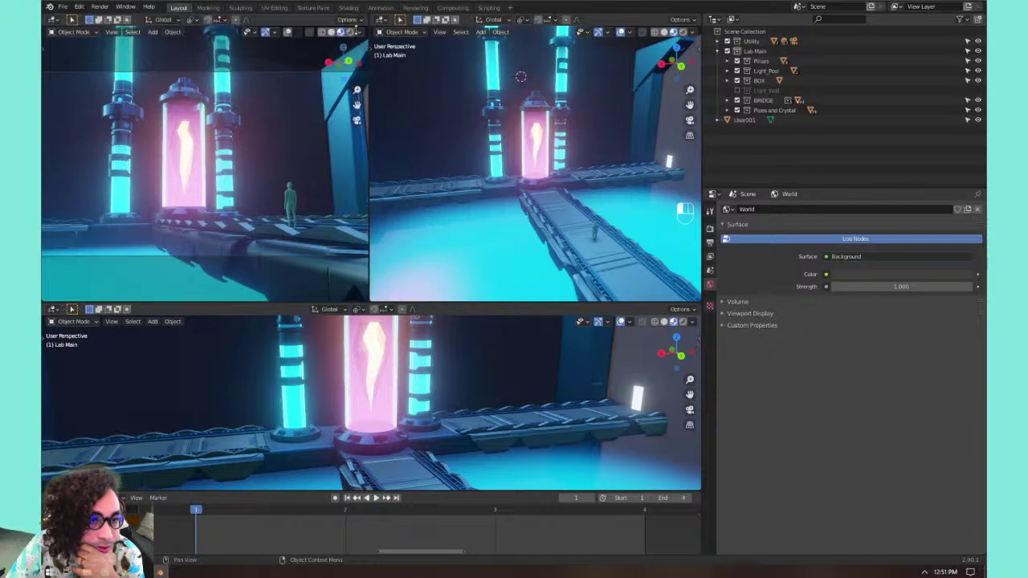
right_click(279, 24)
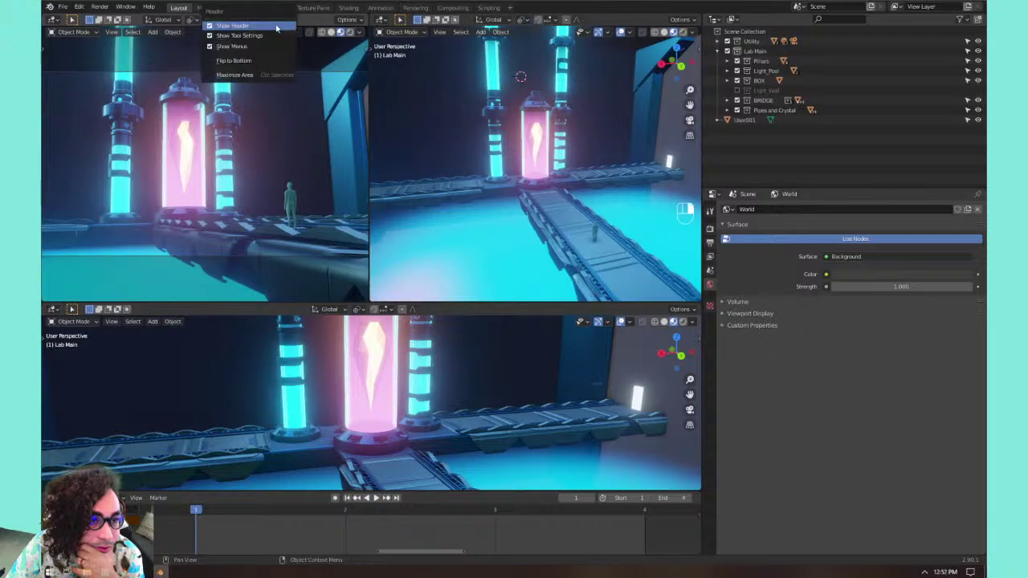
left_click(276, 26)
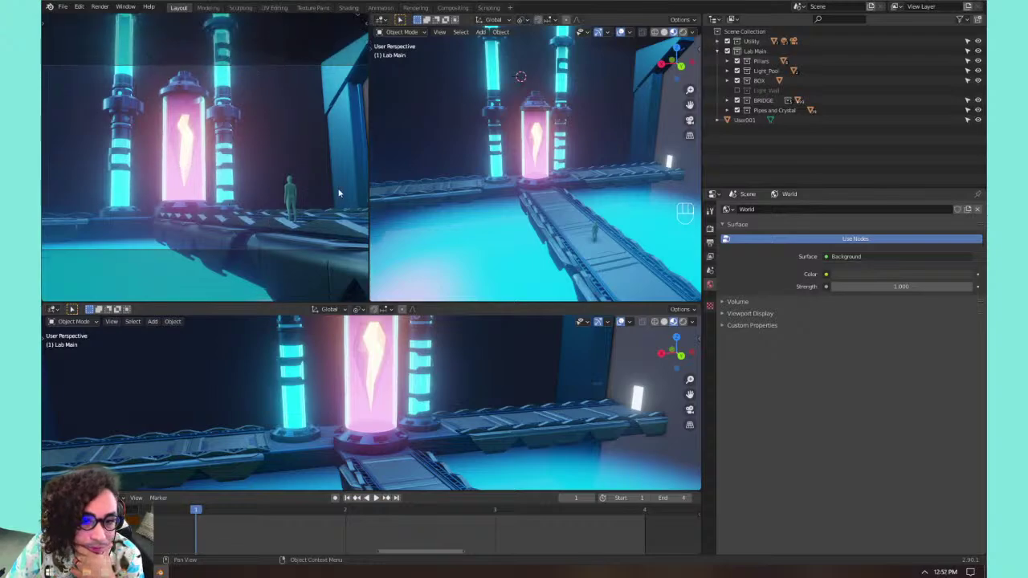
Change the wide viewport to a Shader Editor and switch the perspective viewport to rendered shading.
left_click(53, 310)
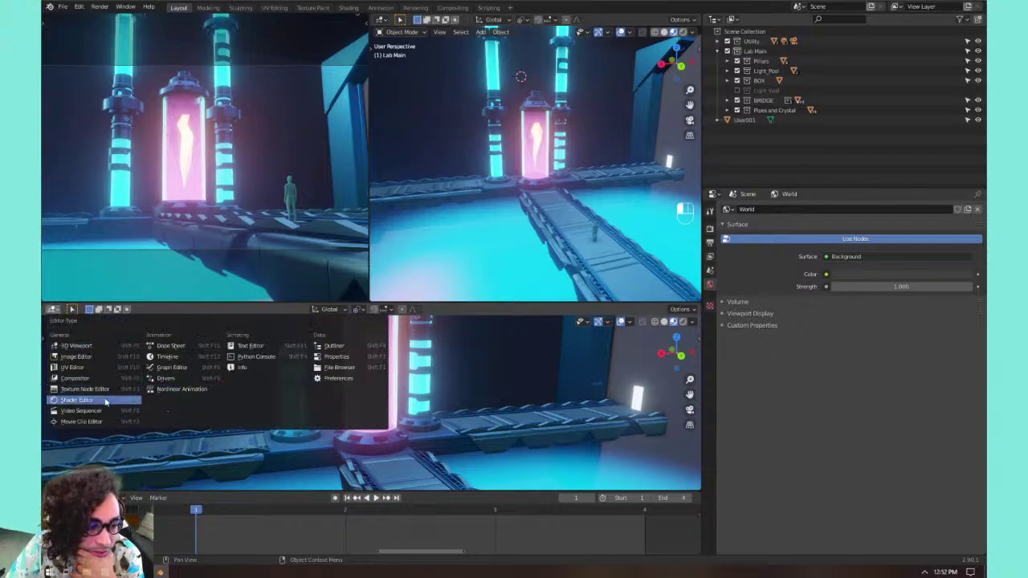
left_click(77, 399)
scroll(555, 195, "down", 2)
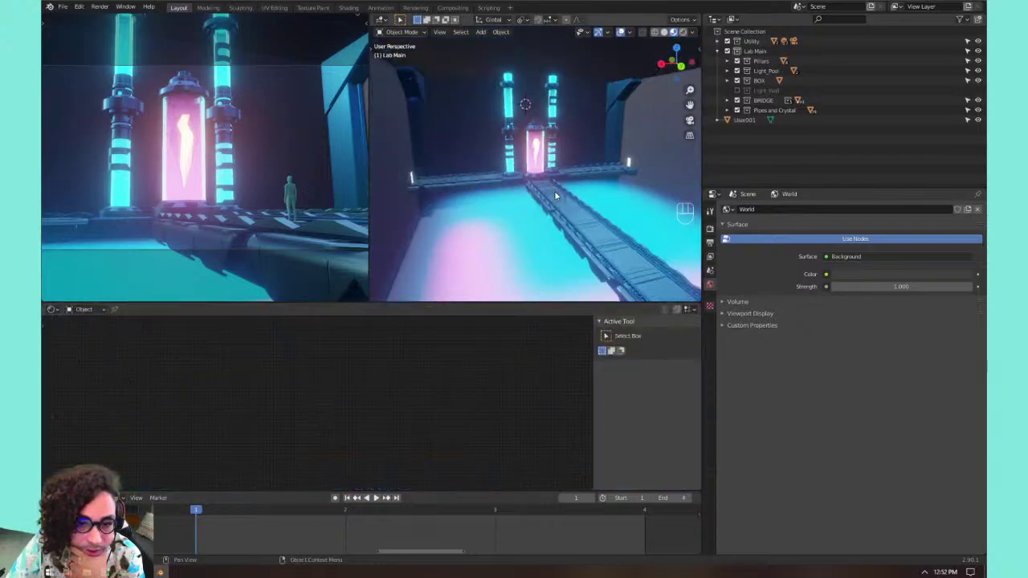
scroll(555, 195, "up", 2)
left_click(683, 32)
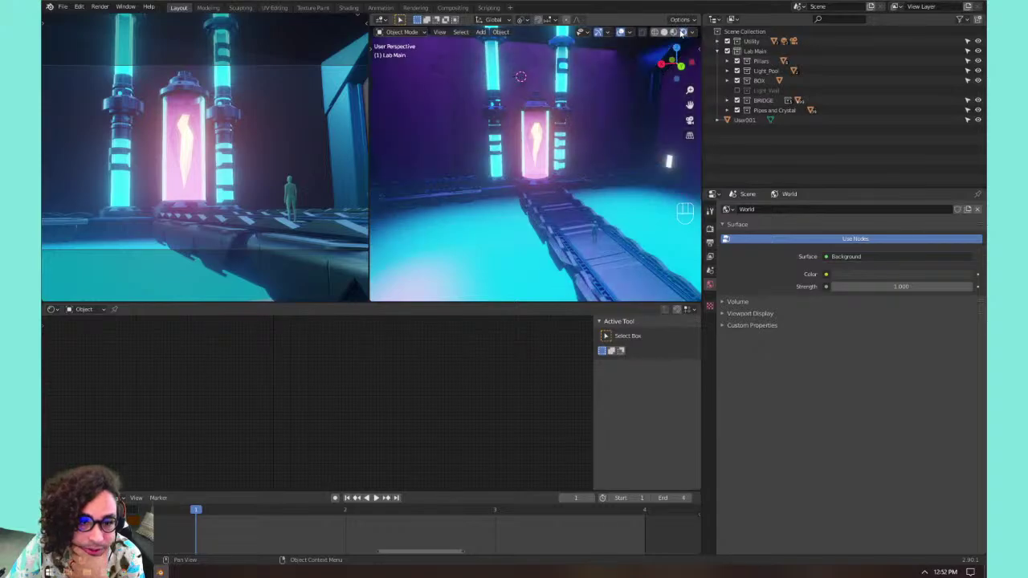
left_click(673, 32)
left_click(683, 32)
Enable the Light_Wall collection and show the video memory usage in the status bar.
left_click(737, 90)
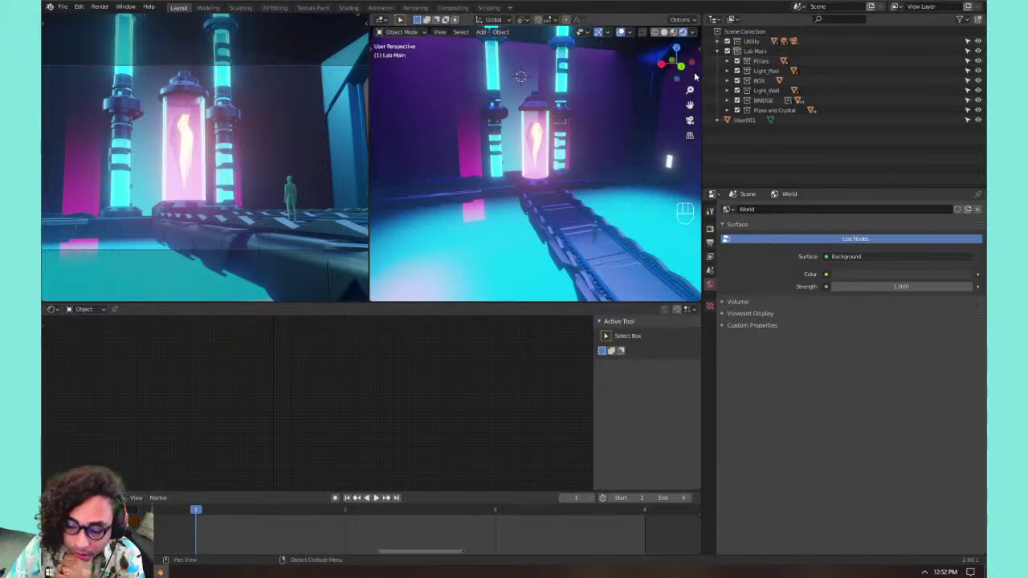
right_click(956, 560)
left_click(936, 552)
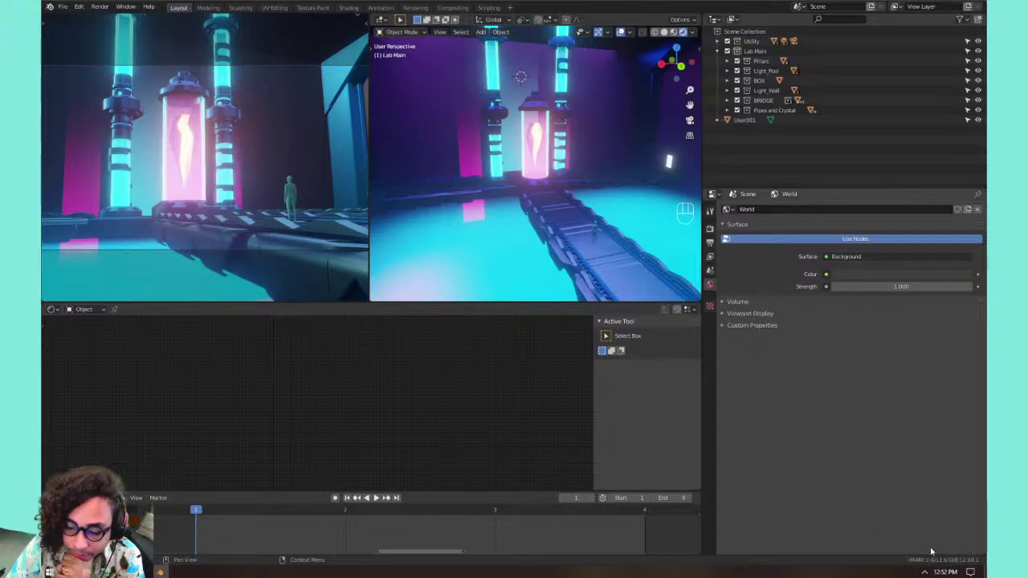
Show the memory usage in the status bar as well and save the file.
right_click(931, 552)
left_click(906, 530)
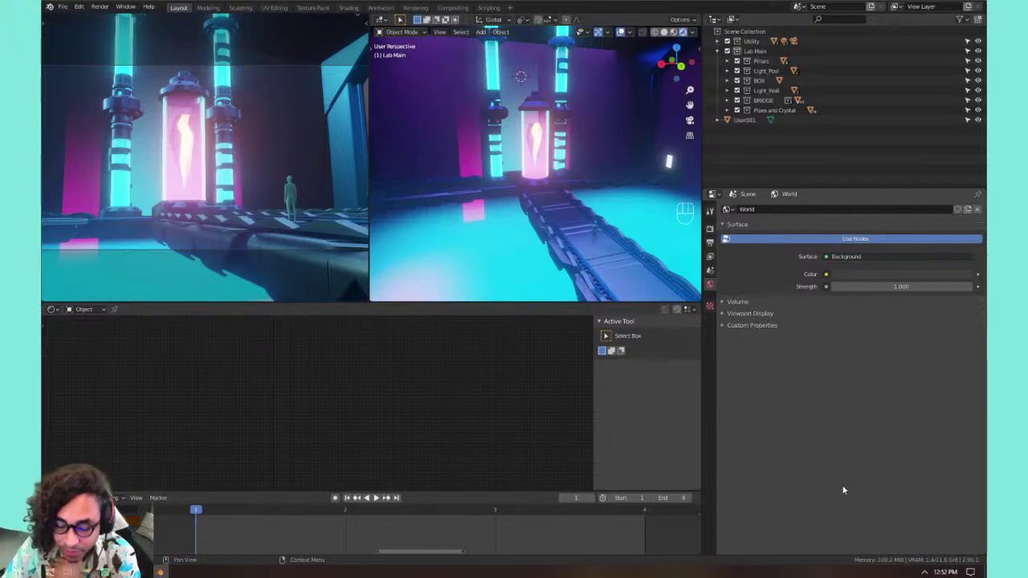
key("ctrl+s")
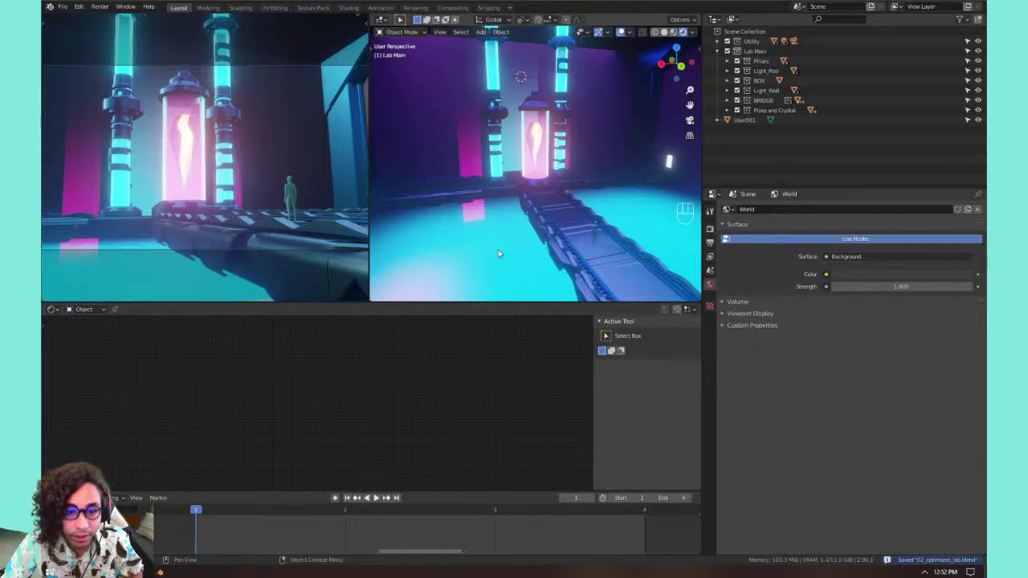
Select a side panel of the bridge, followed by the long bridge body, to load the MaquetteMaterial_7_Metallic nodes.
middle_click_drag(579, 242, 509, 179)
scroll(546, 161, "down", 3)
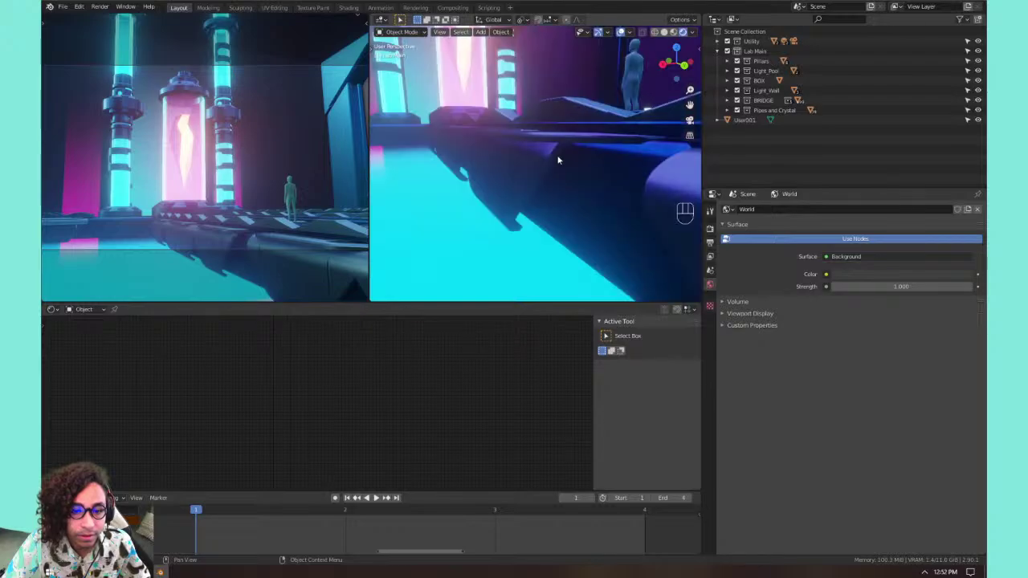
left_click(558, 157)
middle_click_drag(289, 396, 416, 361)
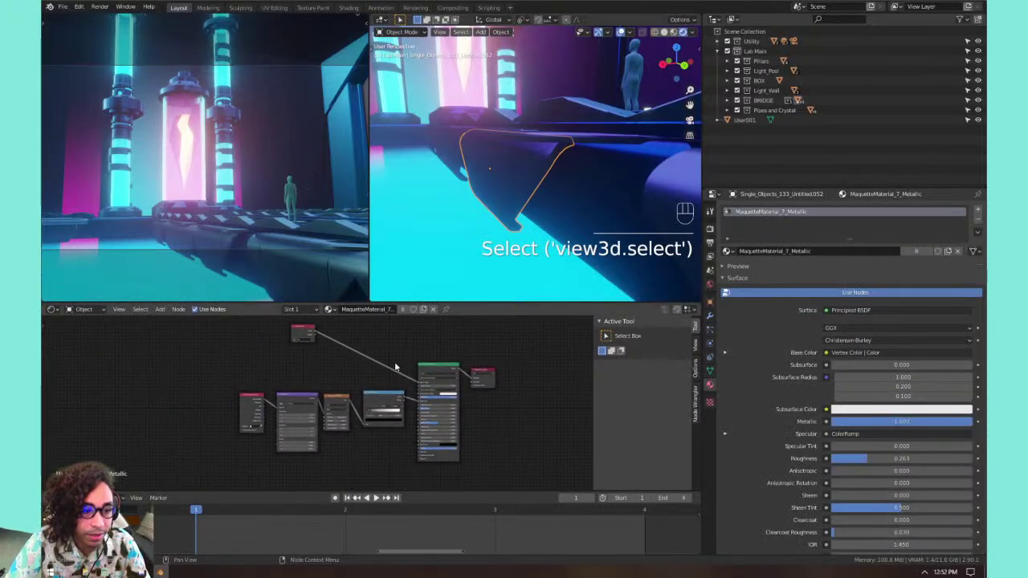
left_click(225, 238)
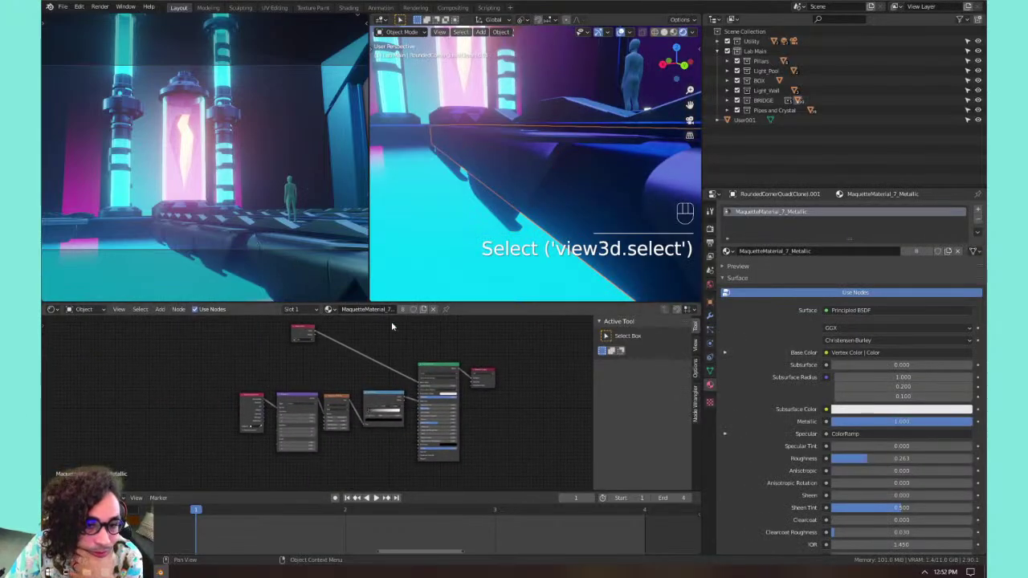
Try shifting the black and white stops of the ColorRamp that feeds the Specular input.
scroll(390, 436, "up", 4)
scroll(353, 354, "up", 3)
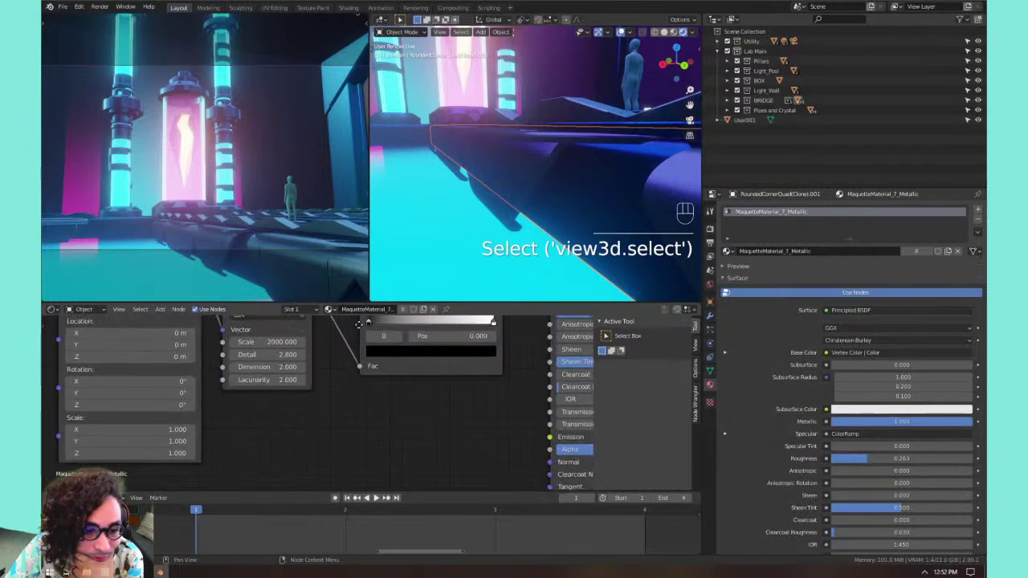
left_click_drag(329, 406, 344, 403)
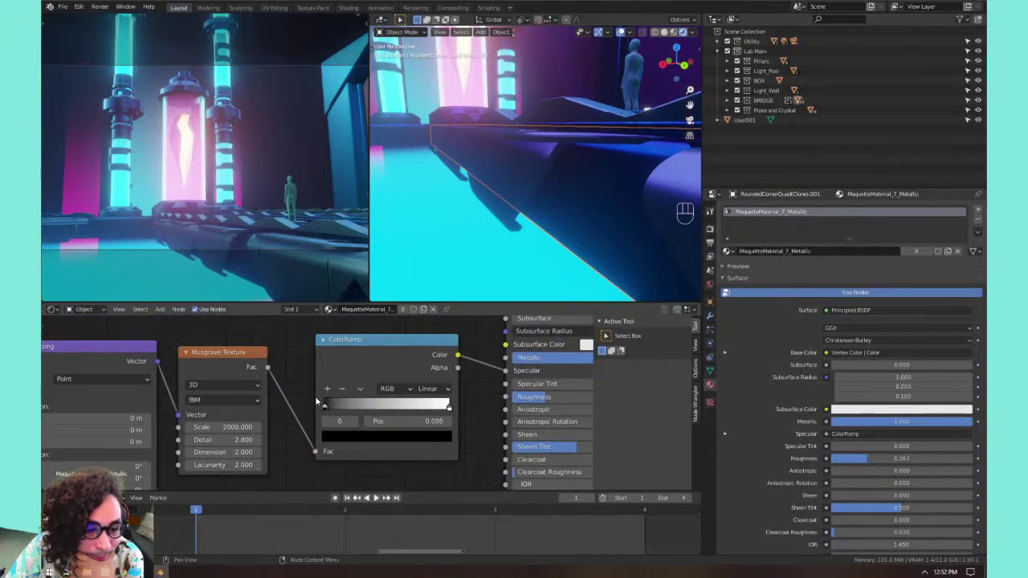
scroll(315, 396, "down", 2)
mouse_move(414, 406)
left_mouse_down()
mouse_move(324, 412)
mouse_move(413, 407)
left_mouse_up()
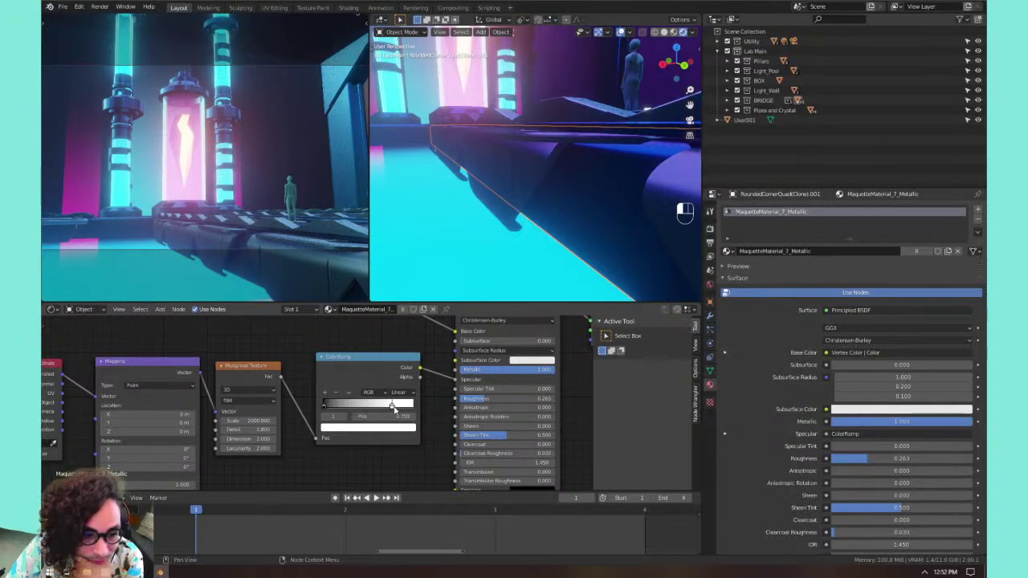
scroll(310, 347, "down", 1)
scroll(309, 347, "down", 2)
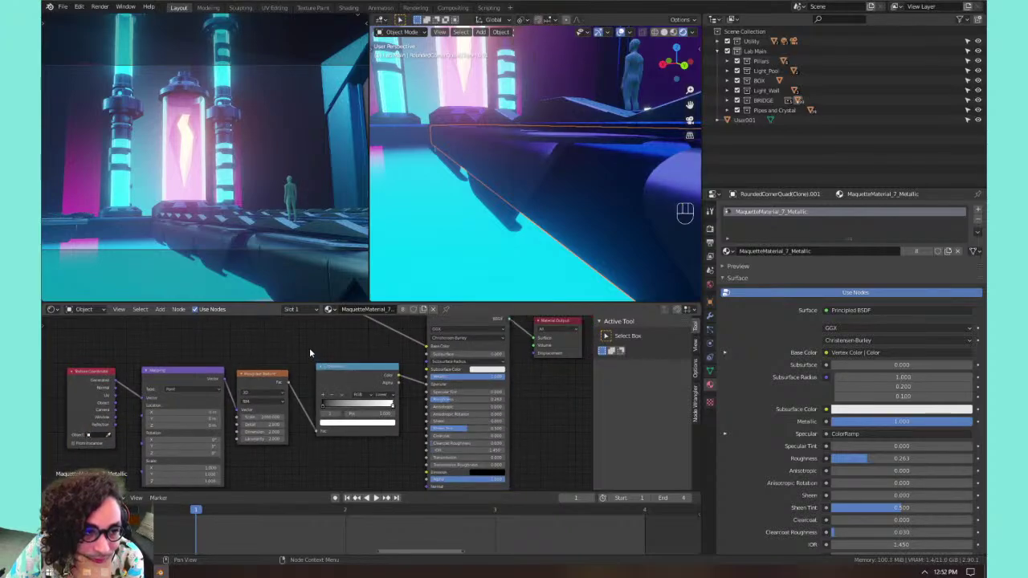
Move the Vertex Color node closer to the Principled BSDF, just above the ColorRamp.
middle_click_drag(347, 357, 333, 432)
left_click_drag(235, 348, 384, 417)
scroll(384, 417, "up", 2)
middle_click_drag(384, 402, 317, 418)
scroll(317, 418, "up", 2)
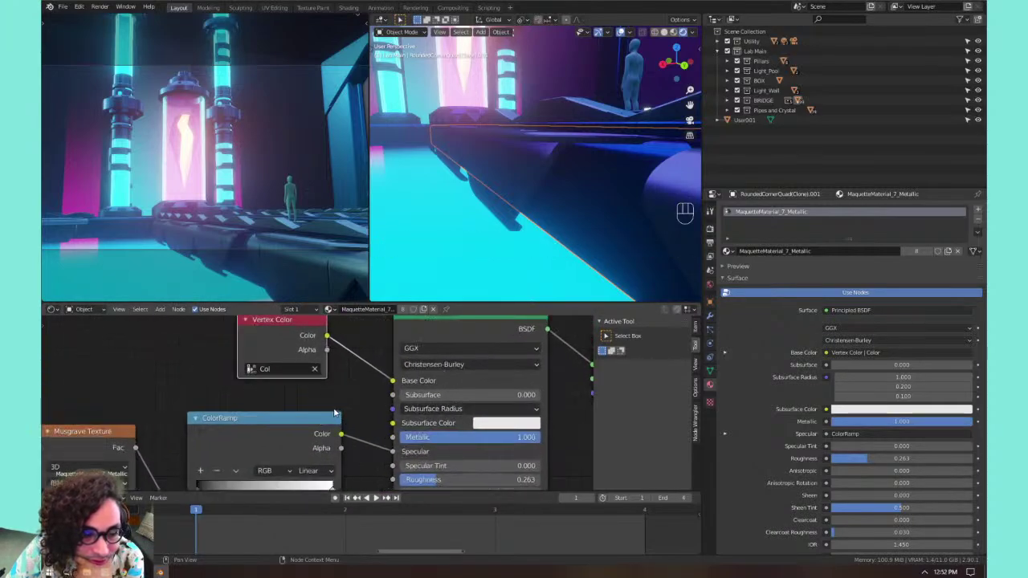
scroll(321, 409, "down", 2)
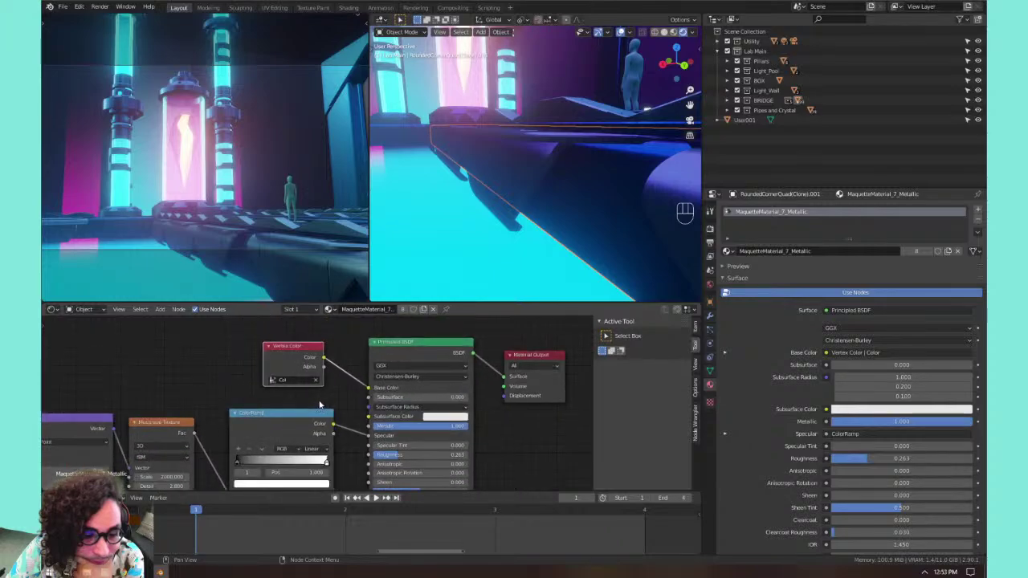
Move the Material Output node away from the Principled BSDF and insert a Shader to RGB node between them.
middle_click_drag(491, 418, 343, 429)
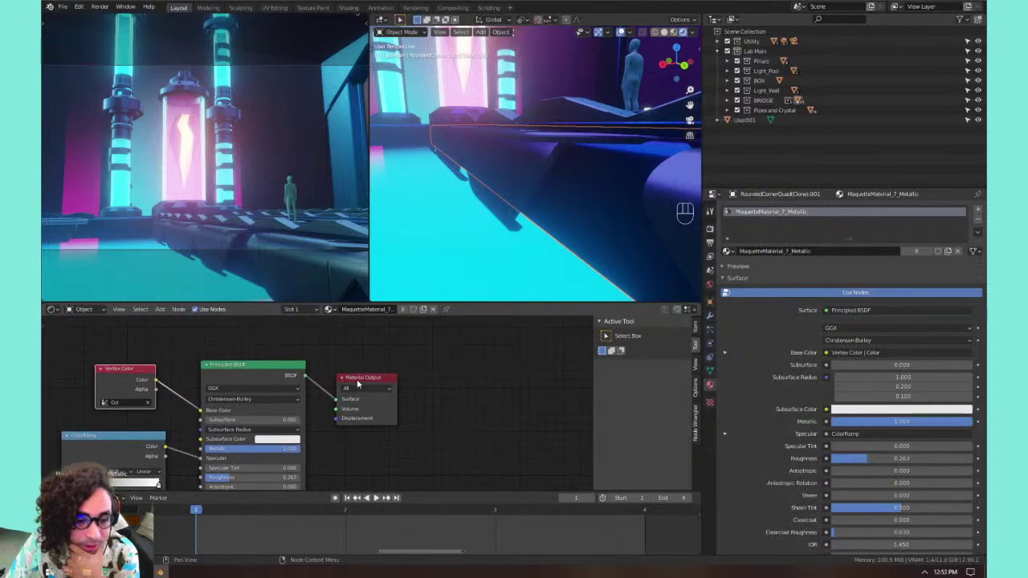
left_click_drag(357, 384, 546, 375)
key("shift+a")
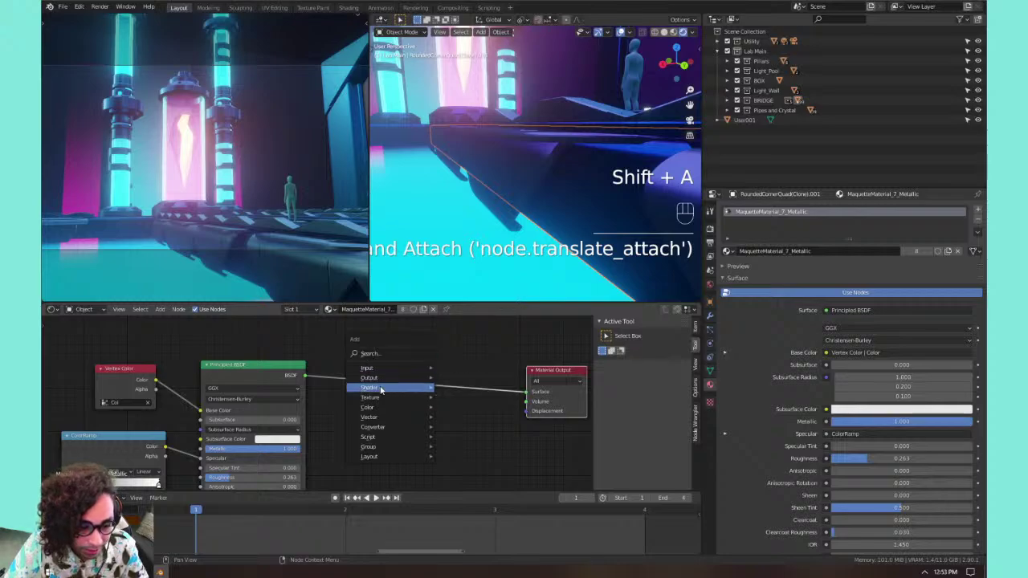
mouse_move(381, 390)
left_click(459, 415)
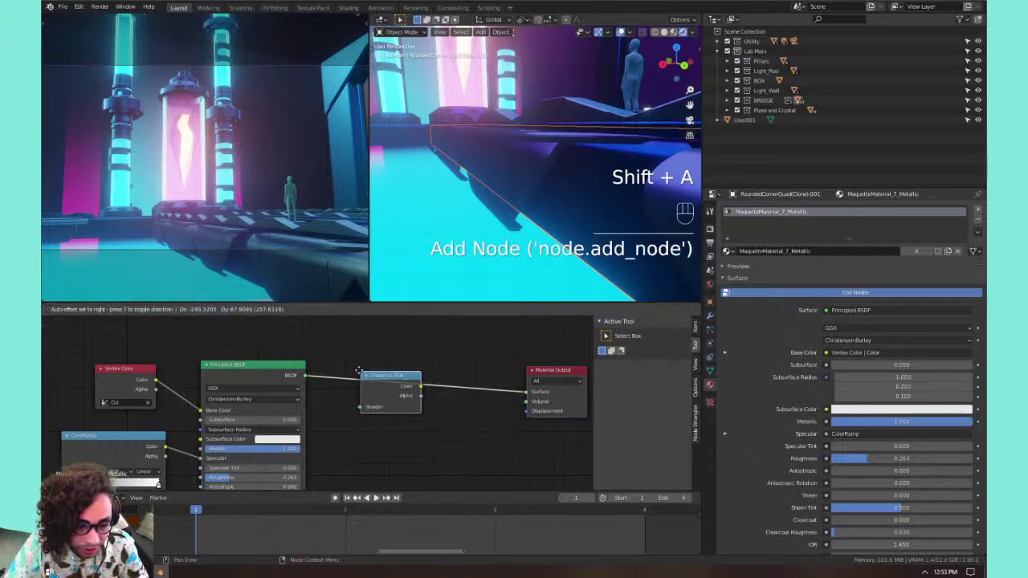
left_click(376, 365)
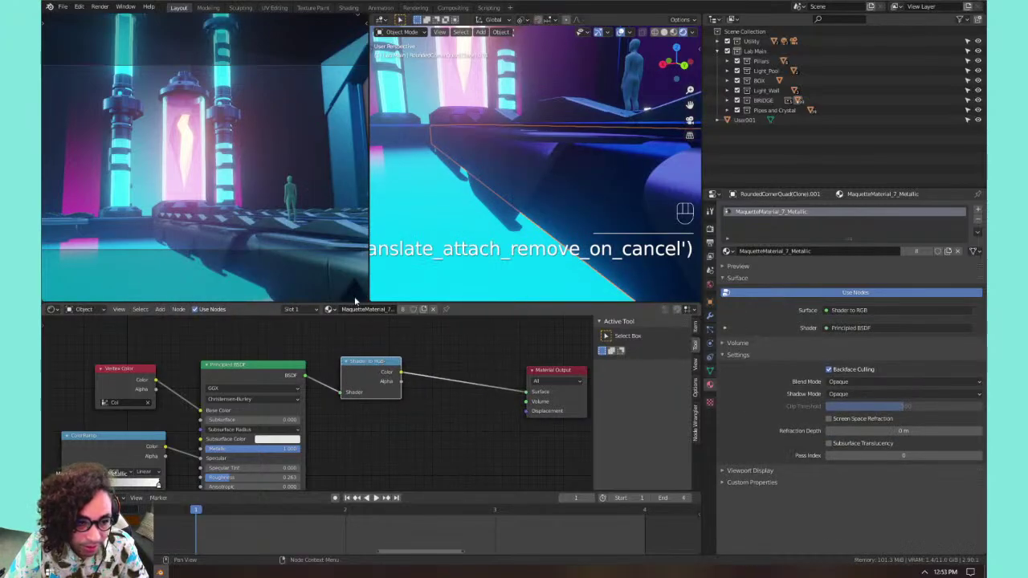
Insert a ColorRamp node between the Shader to RGB node and the Material Output.
key("shift+a")
mouse_move(416, 355)
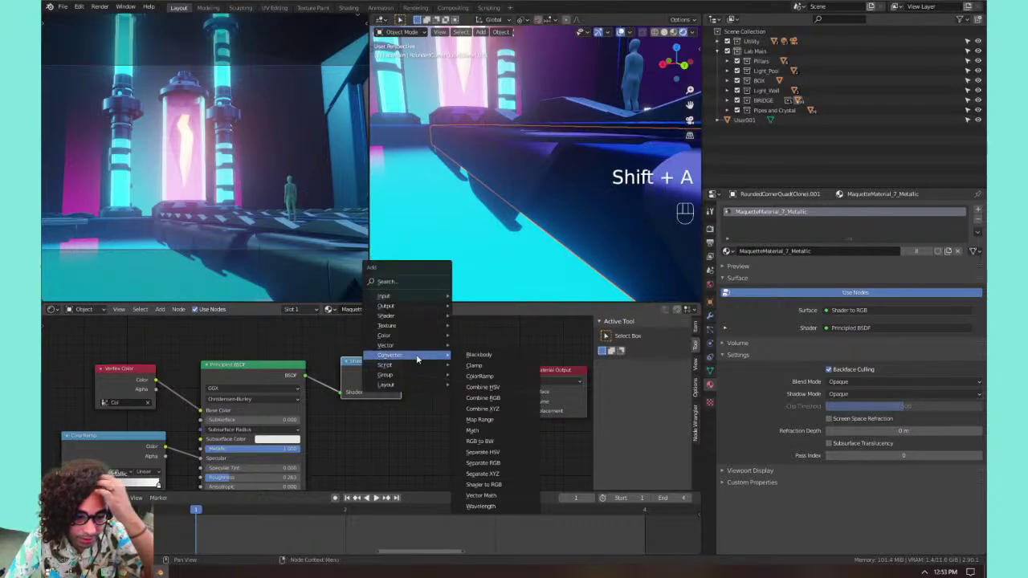
left_click(470, 377)
left_click(514, 420)
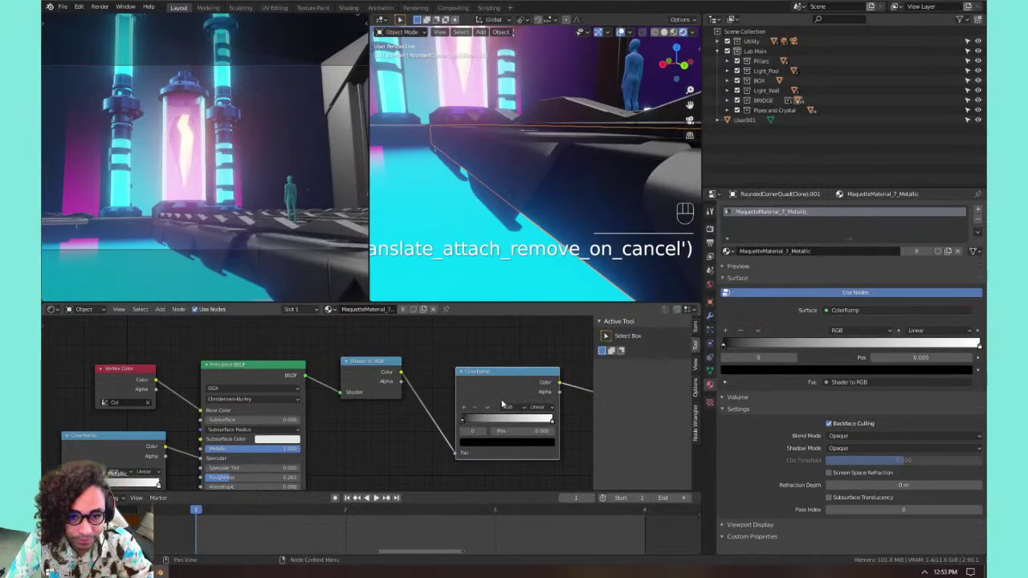
Set the new ColorRamp to Constant interpolation with the white stop at 0.114 and the black stop at 0.005.
left_click_drag(537, 424, 469, 420)
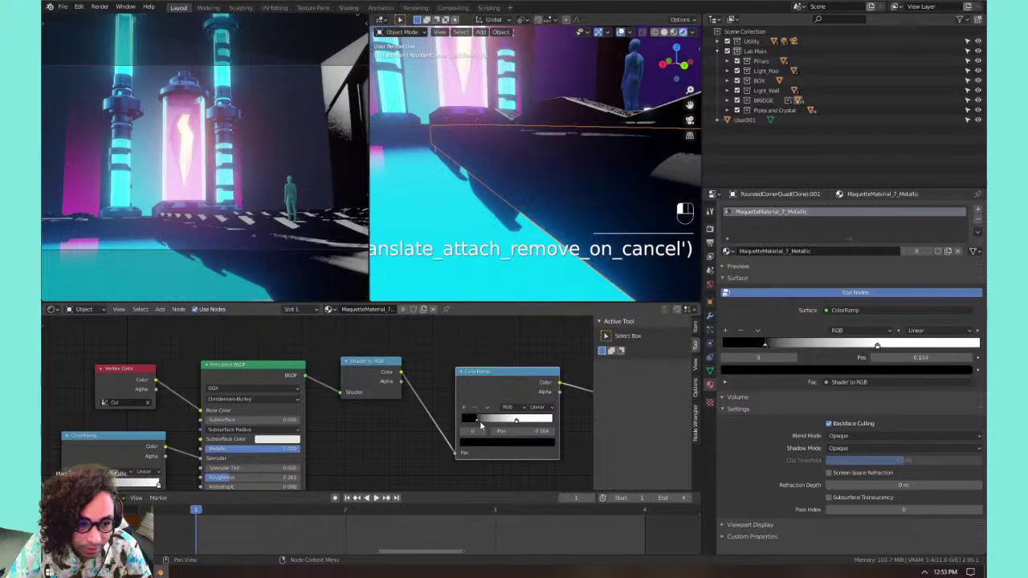
left_click(537, 408)
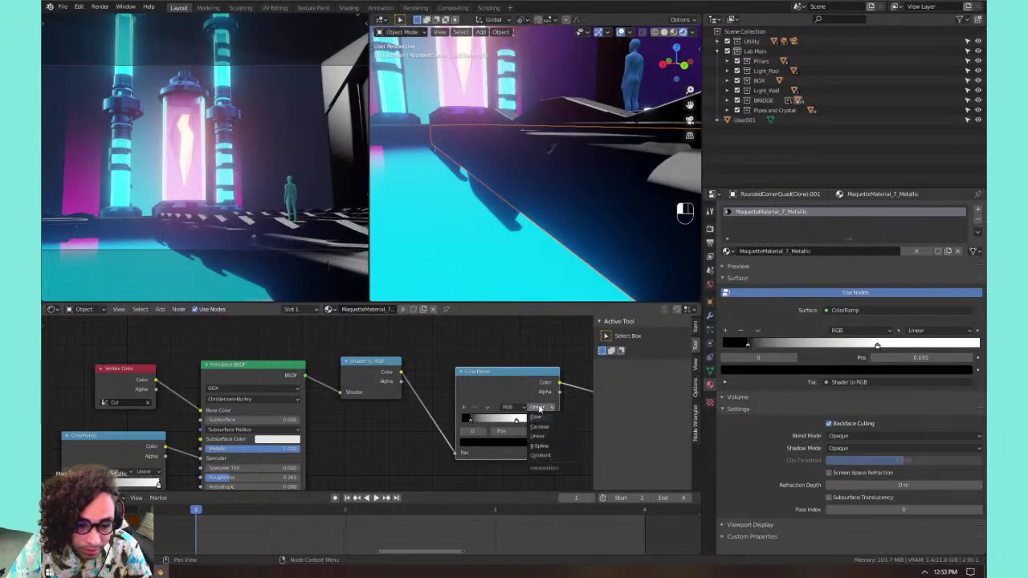
left_click(551, 457)
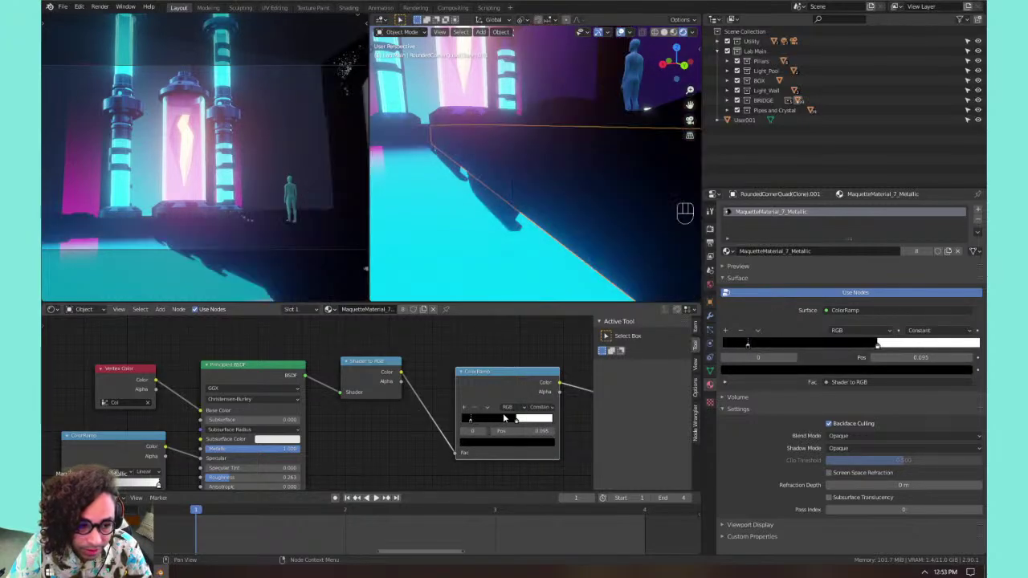
left_click_drag(516, 421, 471, 419)
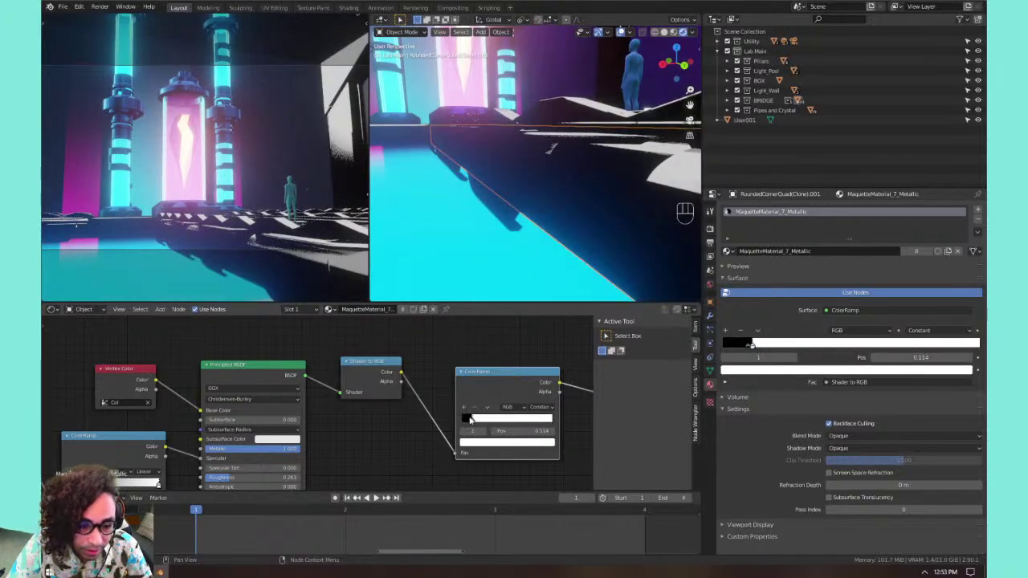
left_click(461, 419)
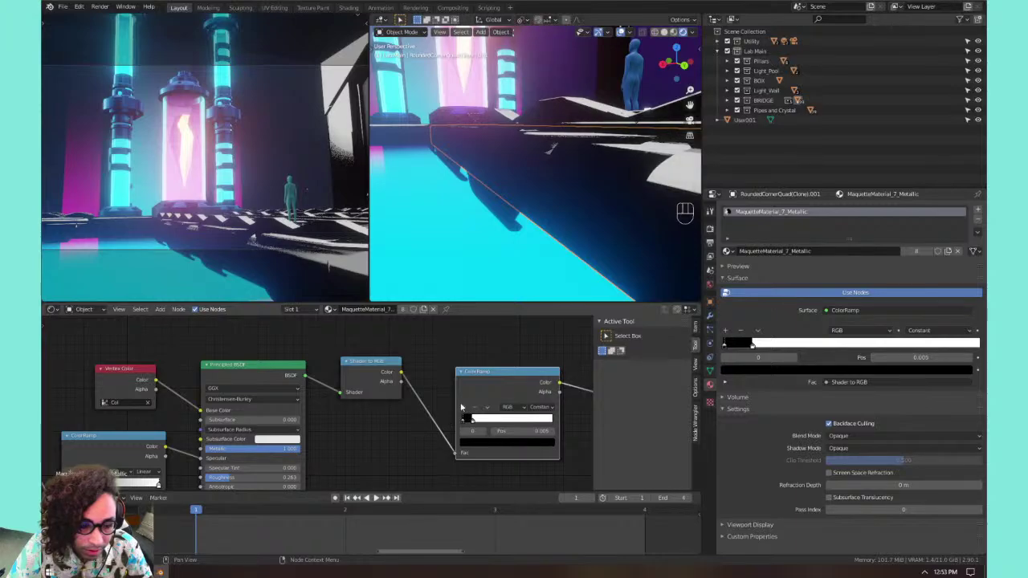
Set the horizontal output resolution to 1080 px for a square camera frame.
middle_click_drag(259, 181, 256, 138, "shift")
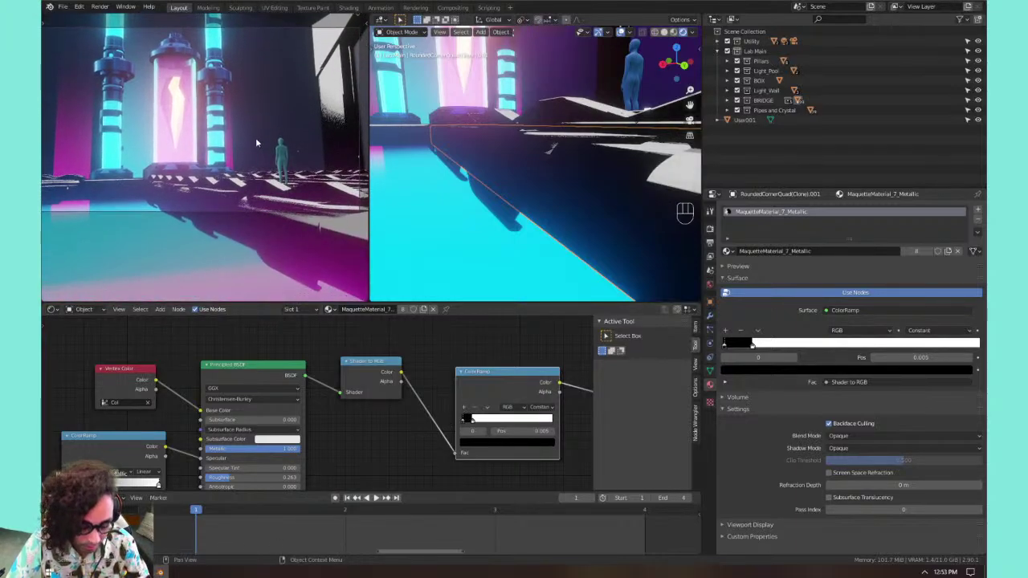
key("Home")
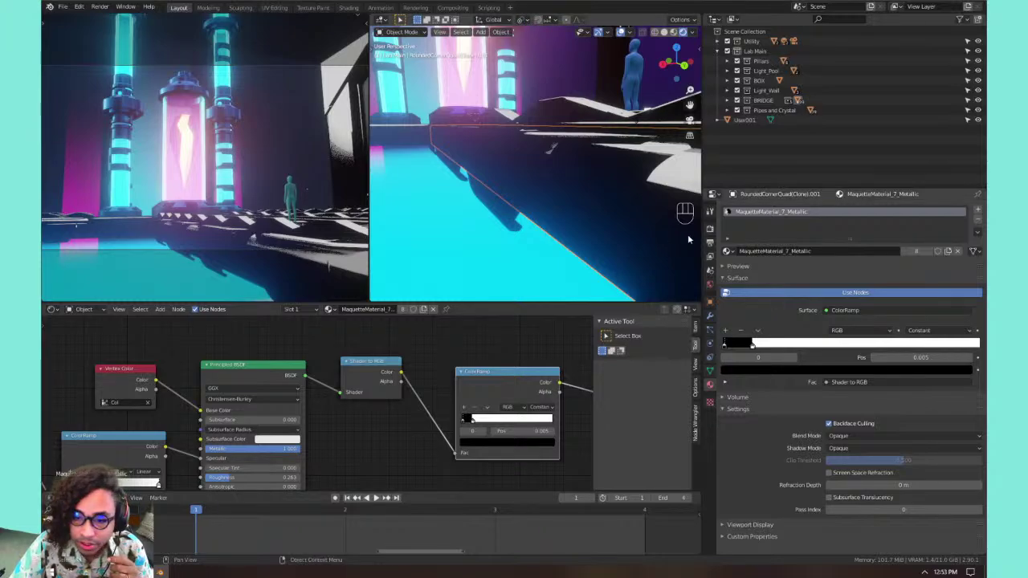
left_click(710, 241)
left_click(896, 221)
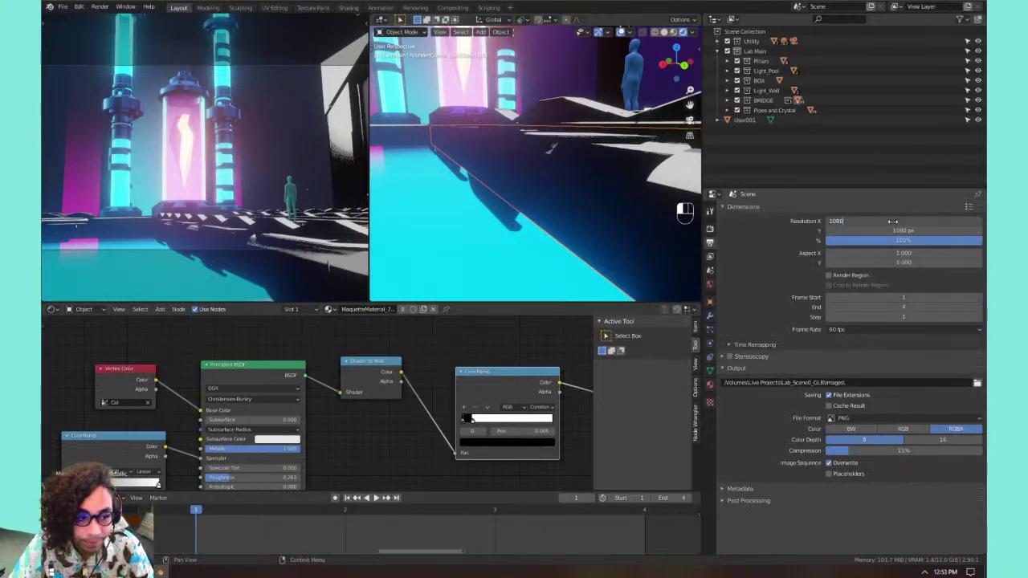
type("1080")
key("Return")
key("Home")
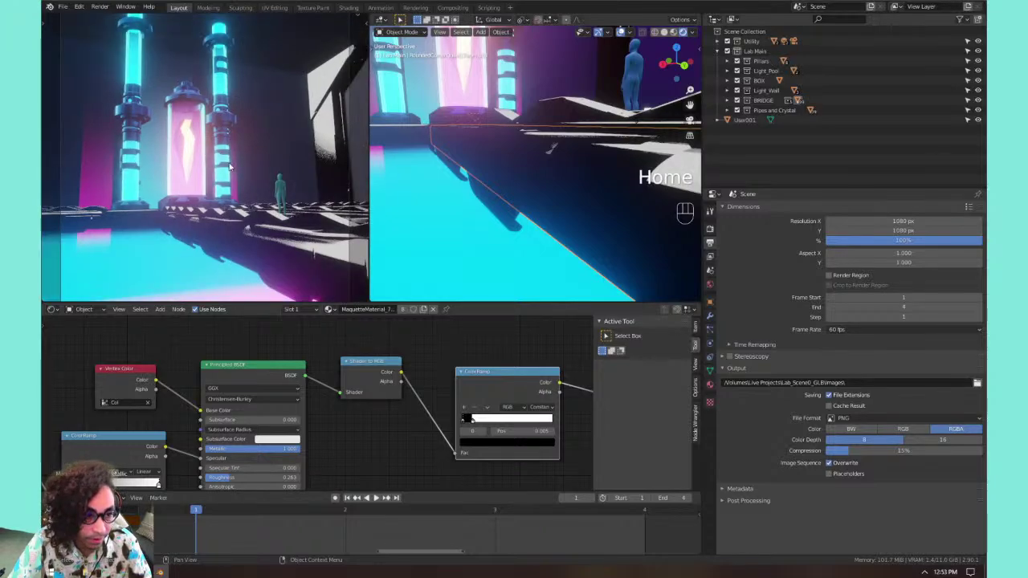
scroll(233, 169, "up", 2)
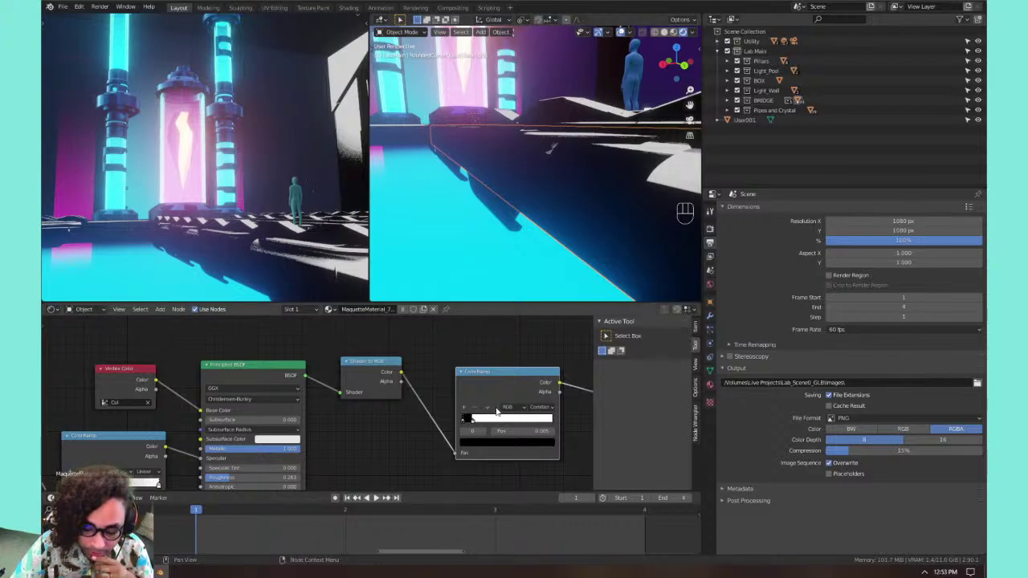
Switch the output ColorRamp to B-Spline interpolation and reposition its stops, placing the black one at 0.077.
left_click_drag(474, 419, 494, 426)
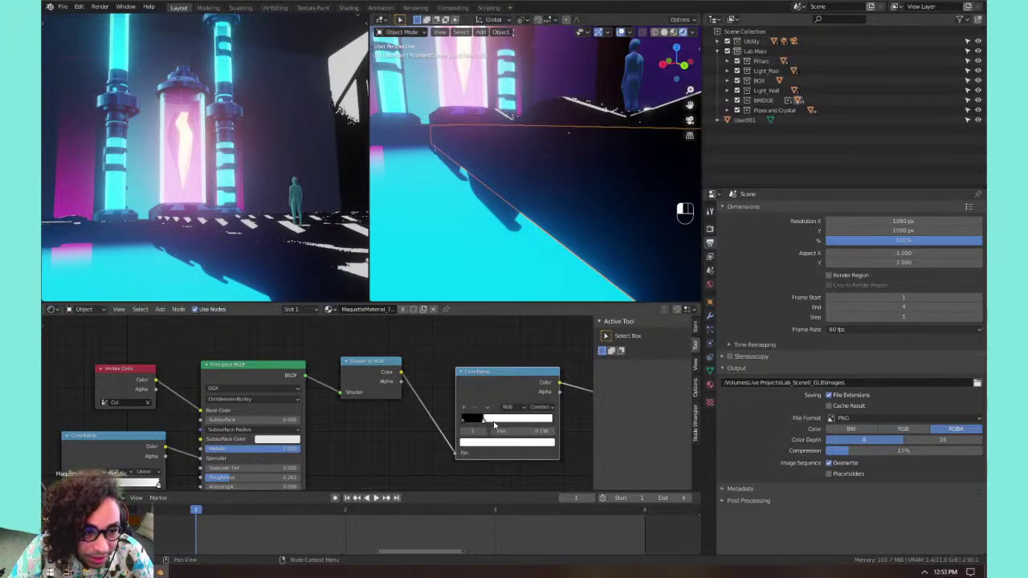
left_click(541, 407)
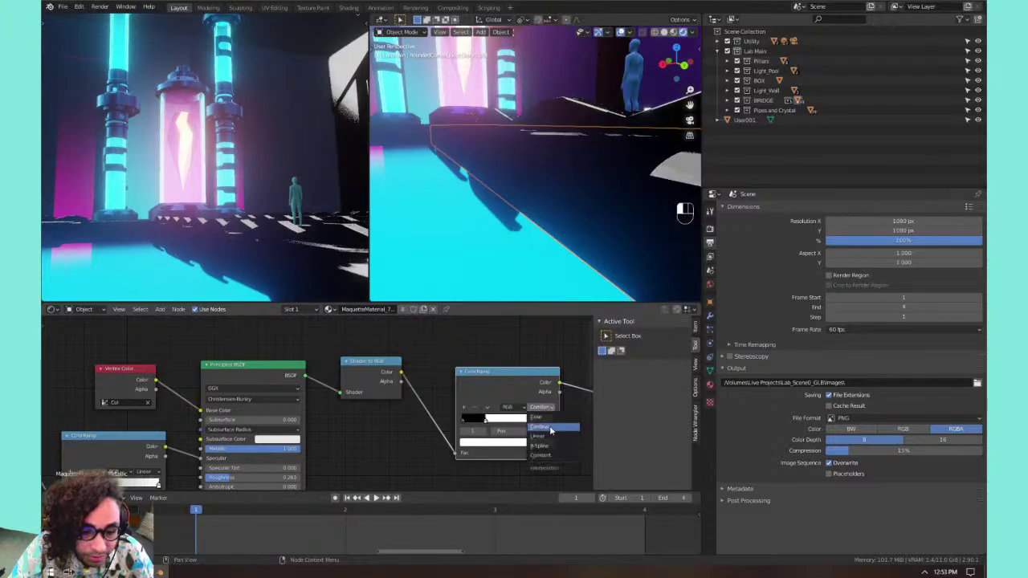
left_click(551, 447)
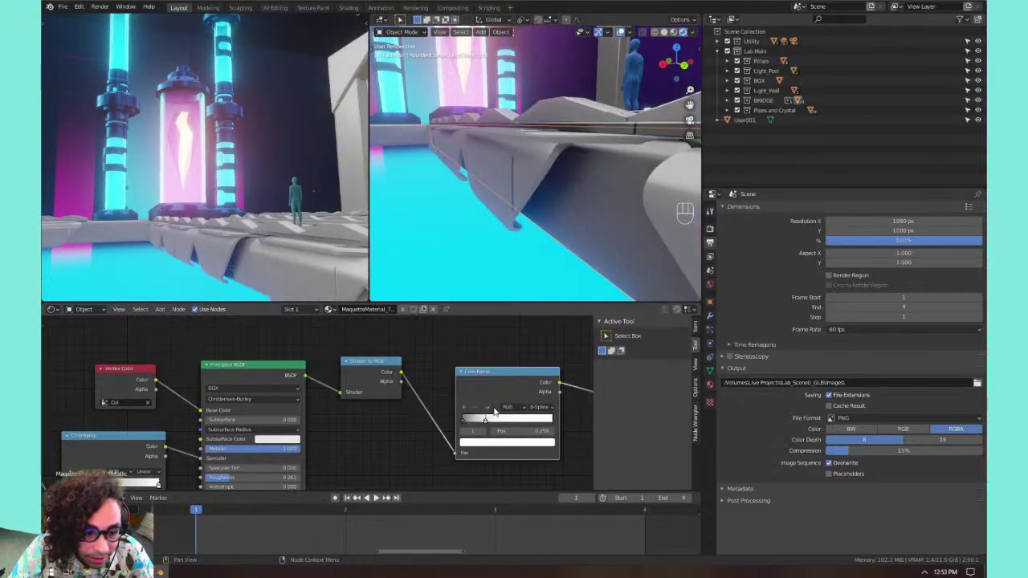
mouse_move(486, 420)
left_mouse_down()
mouse_move(499, 421)
mouse_move(473, 425)
left_mouse_up()
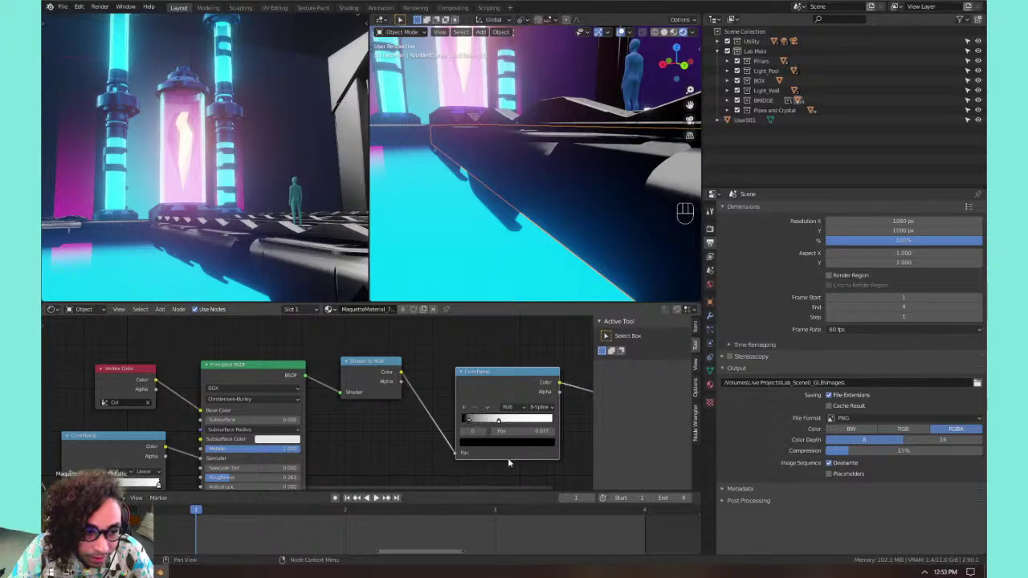
Change the output ColorRamp's black stop to a light teal.
left_click(507, 448)
left_click(507, 443)
mouse_move(536, 343)
left_mouse_down()
mouse_move(535, 330)
mouse_move(501, 333)
mouse_move(505, 343)
mouse_move(498, 331)
left_mouse_up()
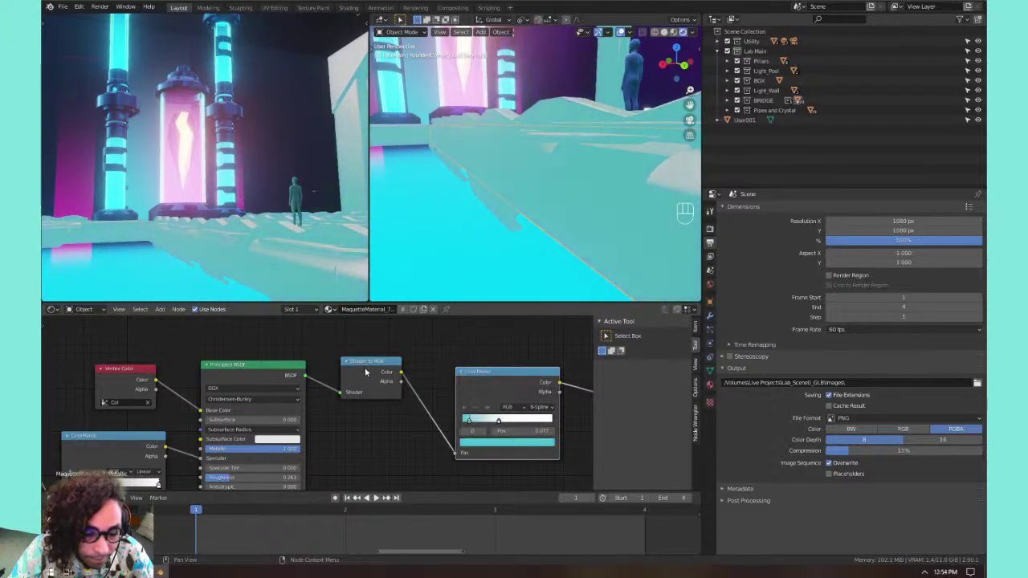
Try driving the output ColorRamp's Fac from the Vertex Color, and relink the Shader to RGB color to it.
mouse_move(156, 379)
left_mouse_down()
mouse_move(382, 426)
mouse_move(459, 456)
left_mouse_up()
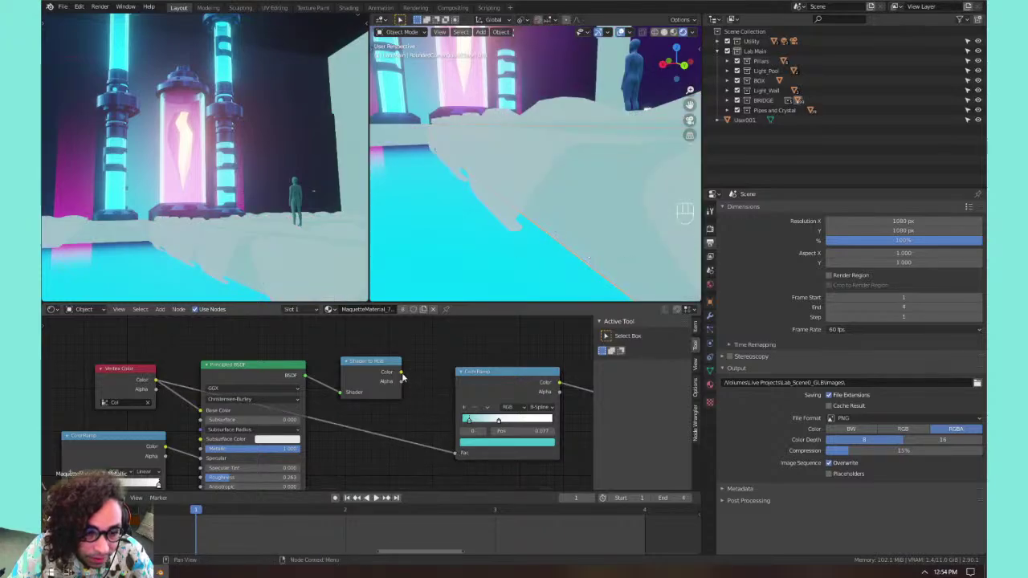
left_click_drag(403, 374, 470, 463)
mouse_move(404, 374)
left_mouse_down()
mouse_move(467, 461)
mouse_move(462, 455)
left_mouse_up()
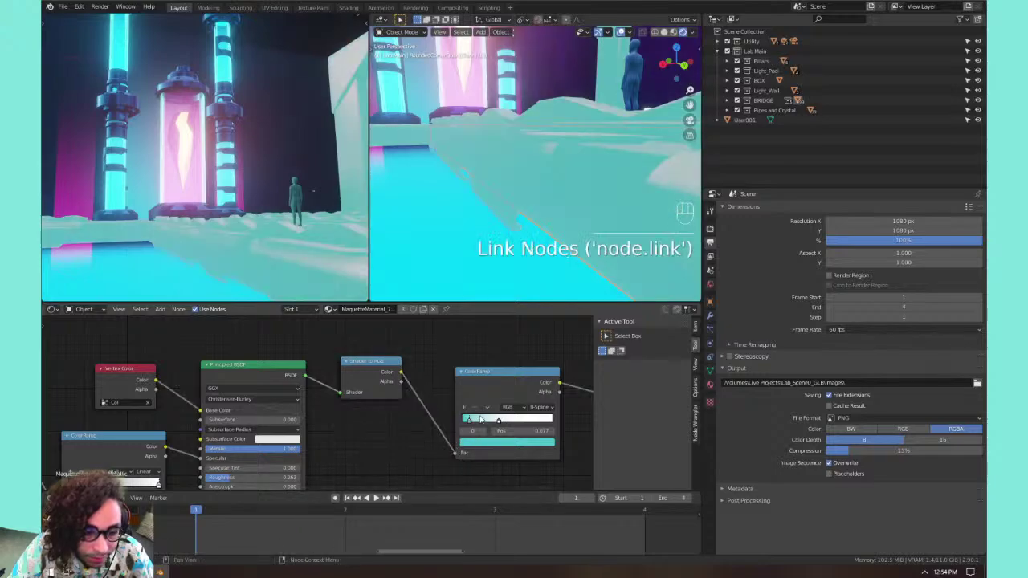
Darken the output ColorRamp's teal stop to a deep teal and change its white stop to pink.
left_click(480, 447)
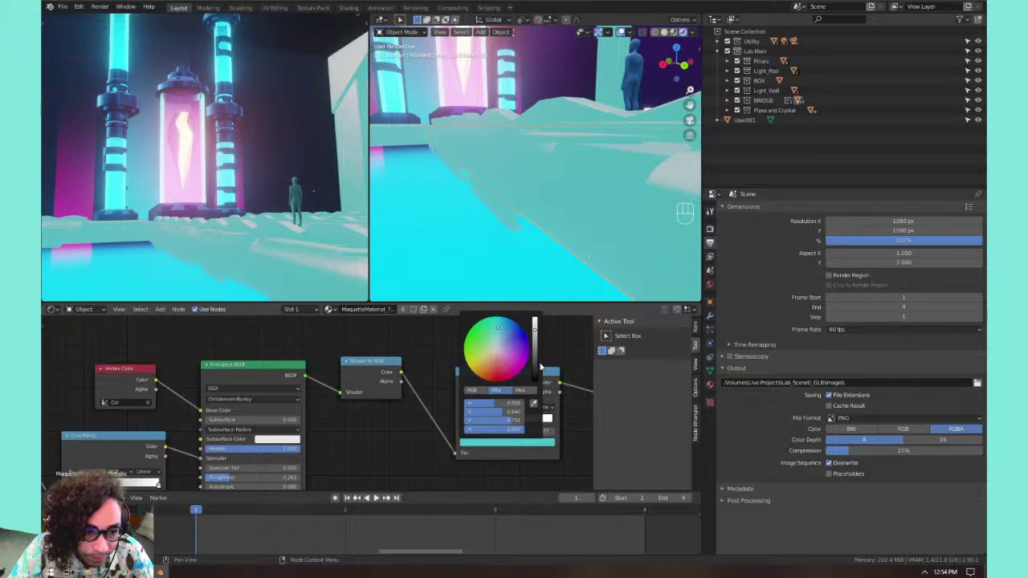
left_click(535, 367)
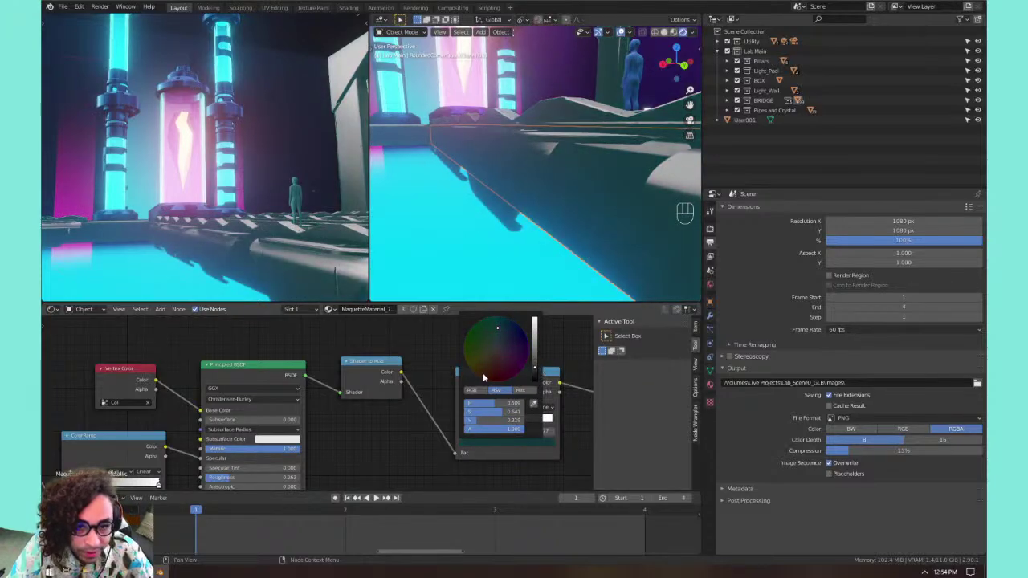
left_click(499, 419)
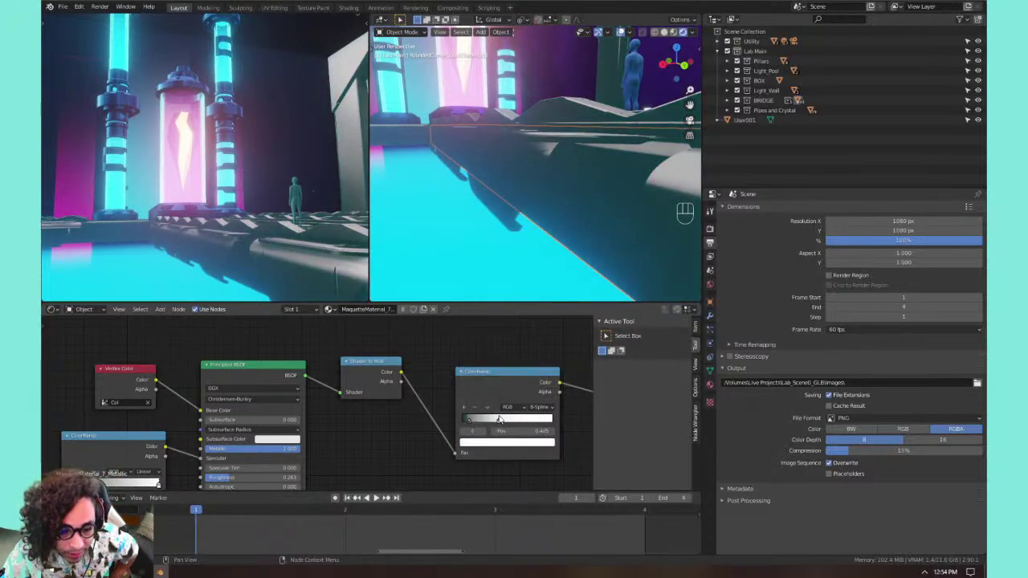
left_click(504, 443)
mouse_move(535, 320)
left_mouse_down()
mouse_move(520, 362)
mouse_move(494, 326)
mouse_move(505, 356)
left_mouse_up()
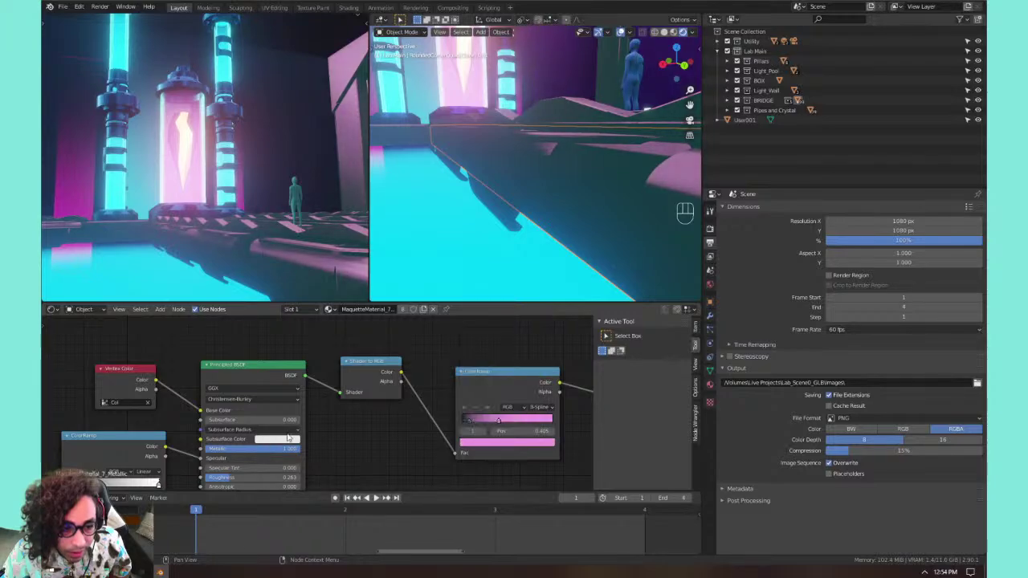
Rename the bridge's metallic material as BASE.
scroll(423, 399, "right", 3)
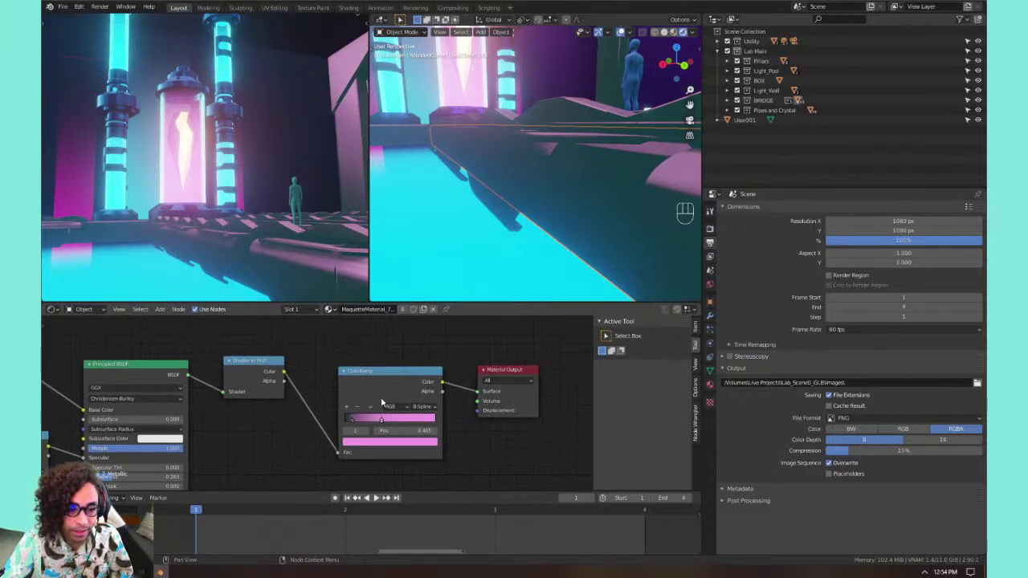
scroll(425, 398, "down", 2)
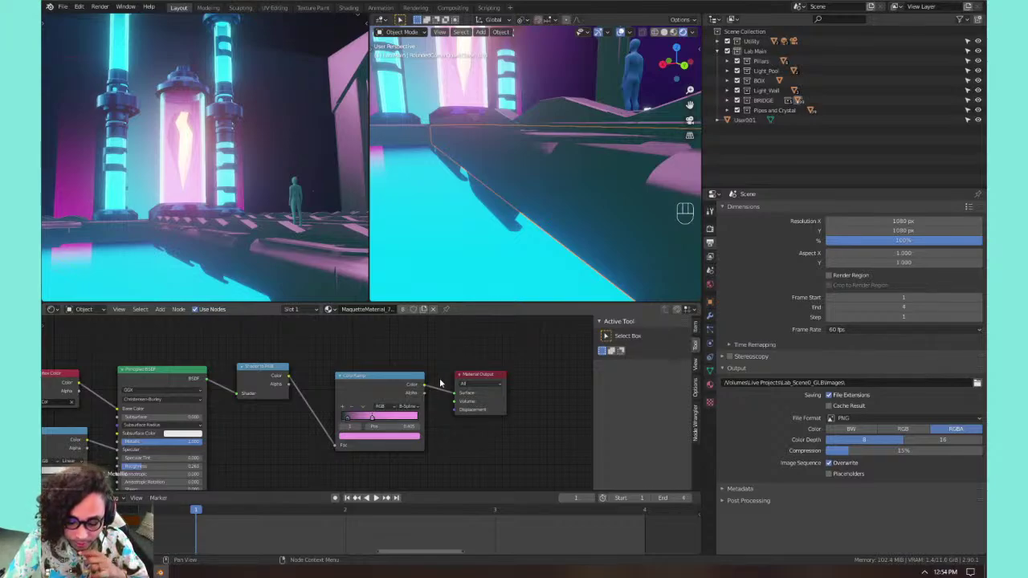
scroll(276, 183, "down", 1)
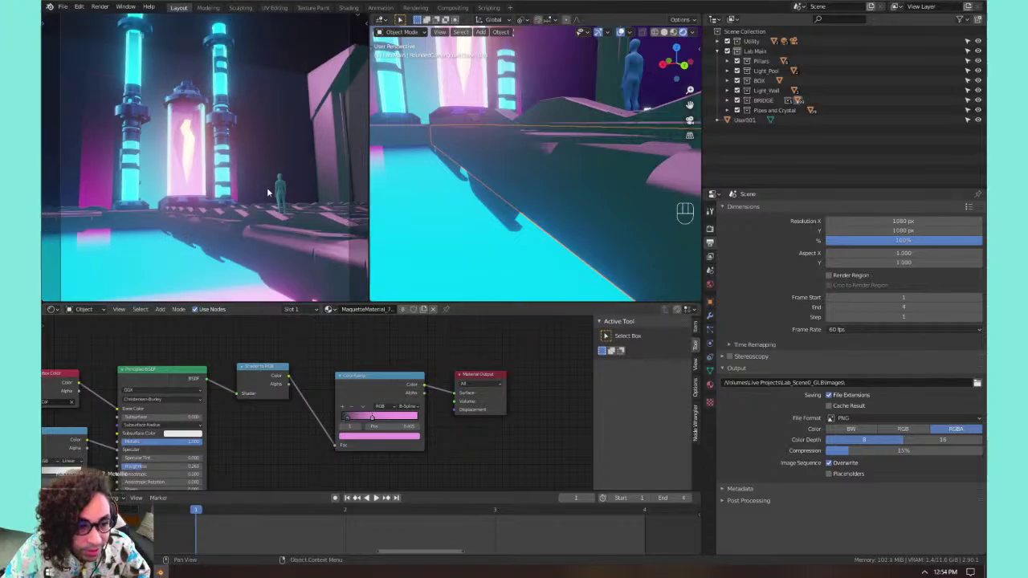
middle_click_drag(276, 182, 289, 213)
scroll(290, 215, "down", 5)
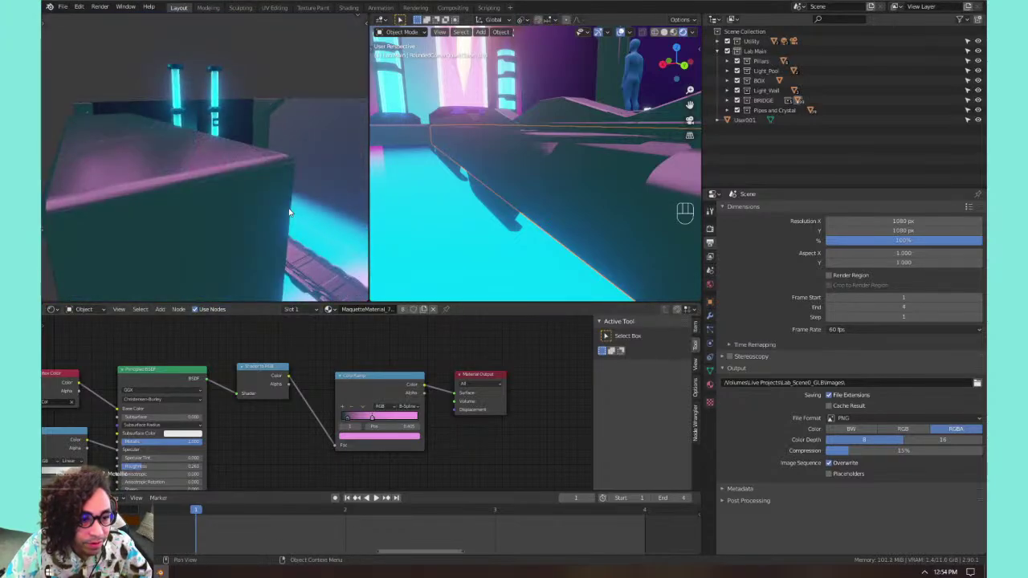
scroll(290, 215, "up", 3)
scroll(290, 215, "down", 1)
left_click(710, 384)
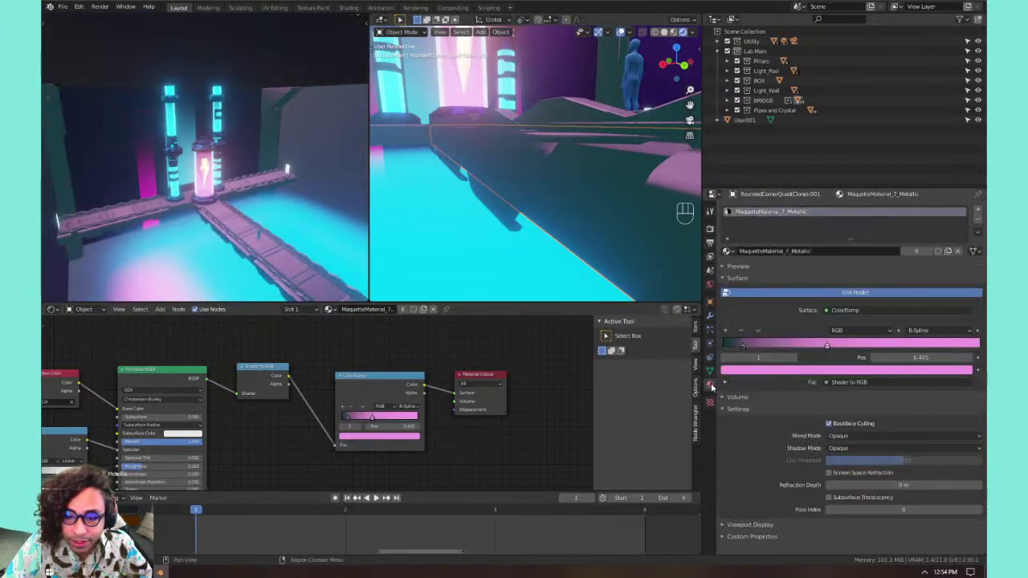
scroll(210, 388, "down", 6)
scroll(207, 383, "up", 4)
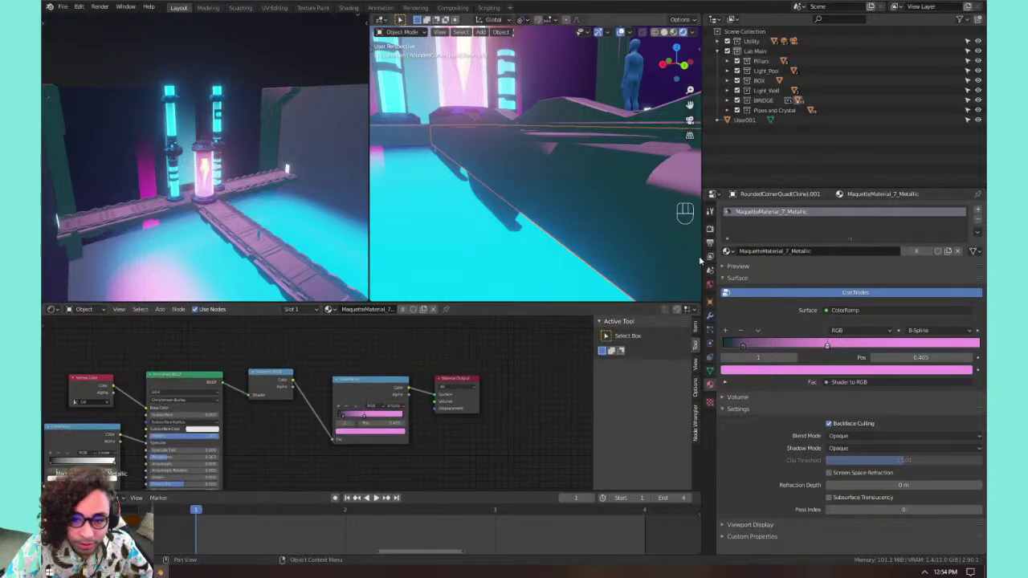
double_click(756, 212)
type("BASE")
key("Return")
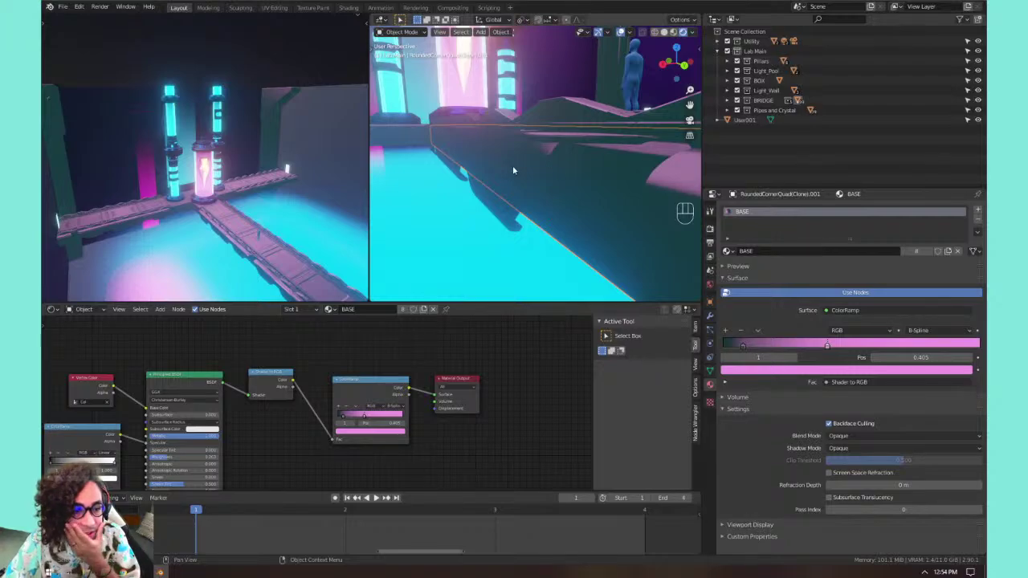
Try linking the BASE material to every object in the scene and check the result through the camera.
scroll(513, 167, "down", 8)
middle_click_drag(556, 175, 562, 200)
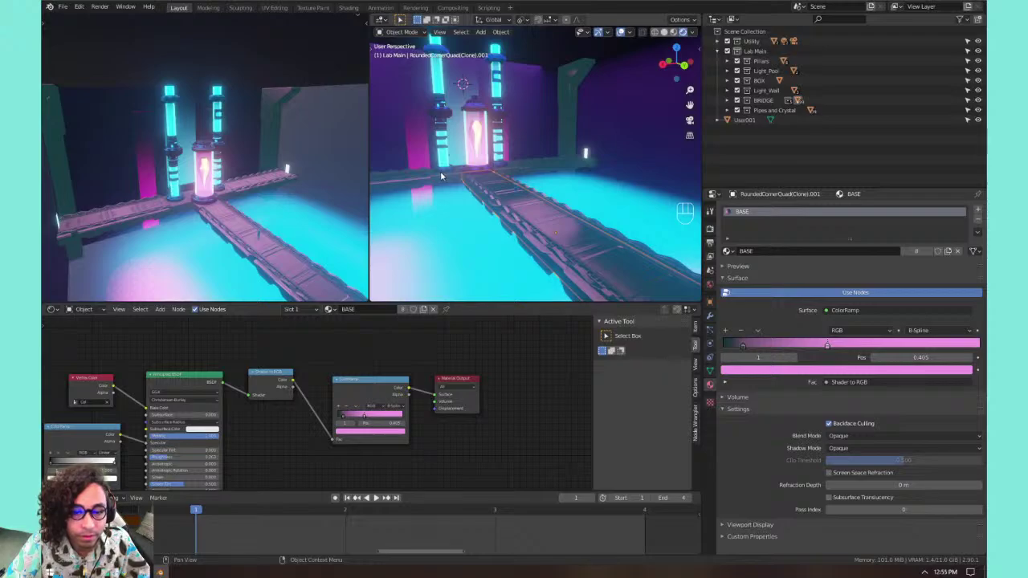
key("a")
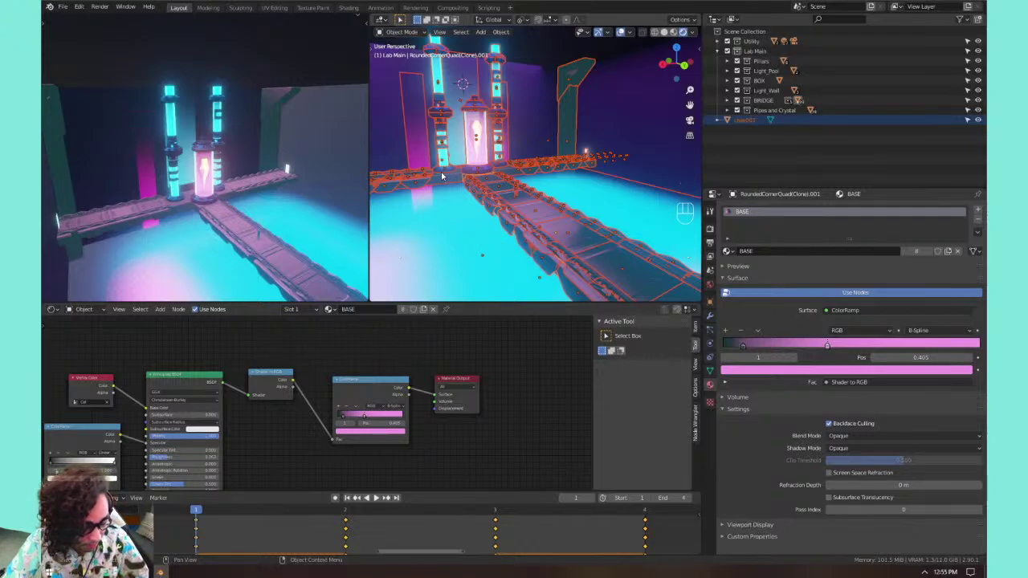
key("ctrl+l")
left_click(431, 196)
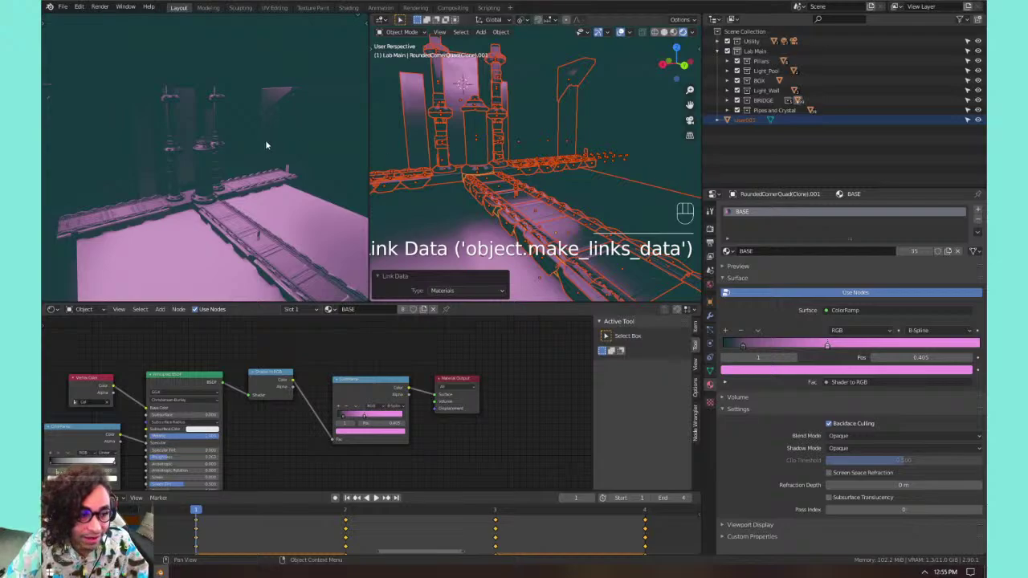
key("KP_0")
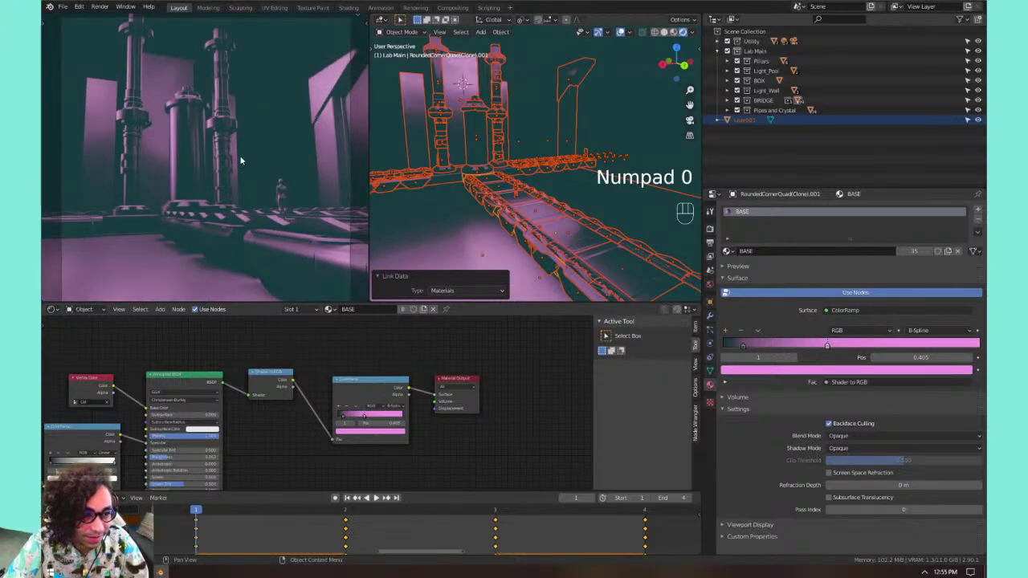
scroll(199, 110, "up", 3)
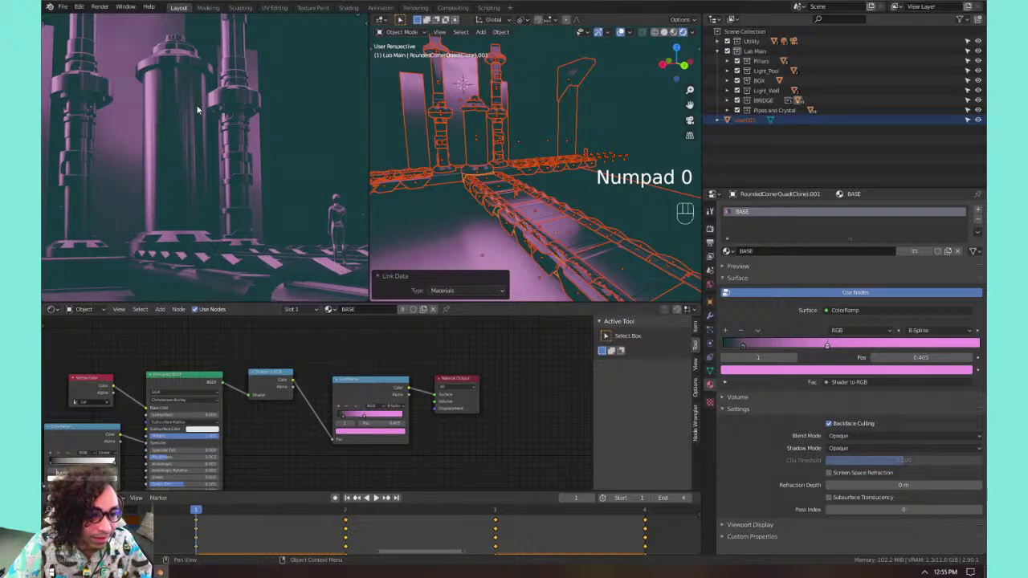
scroll(198, 109, "up", 5)
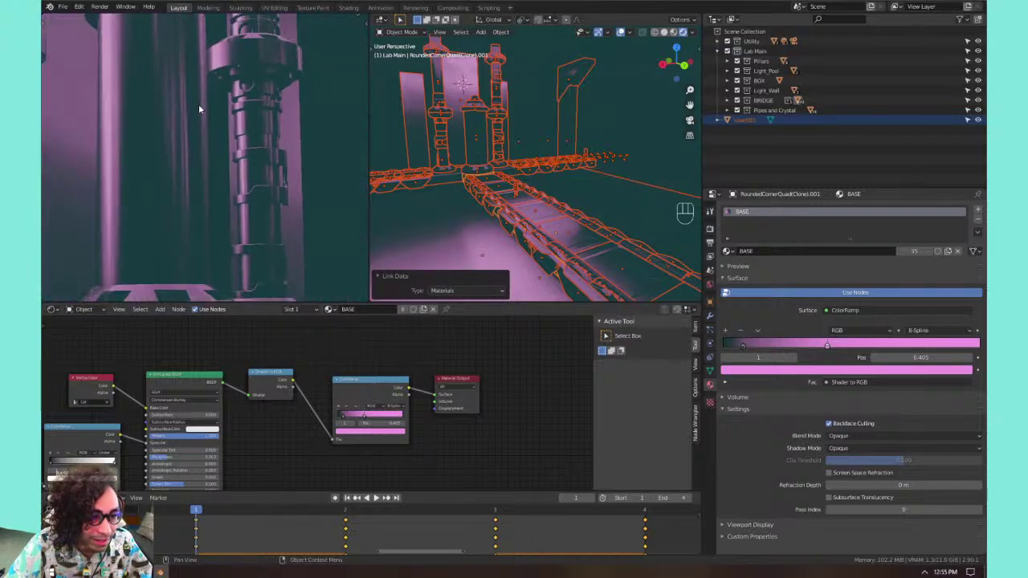
scroll(199, 103, "down", 4)
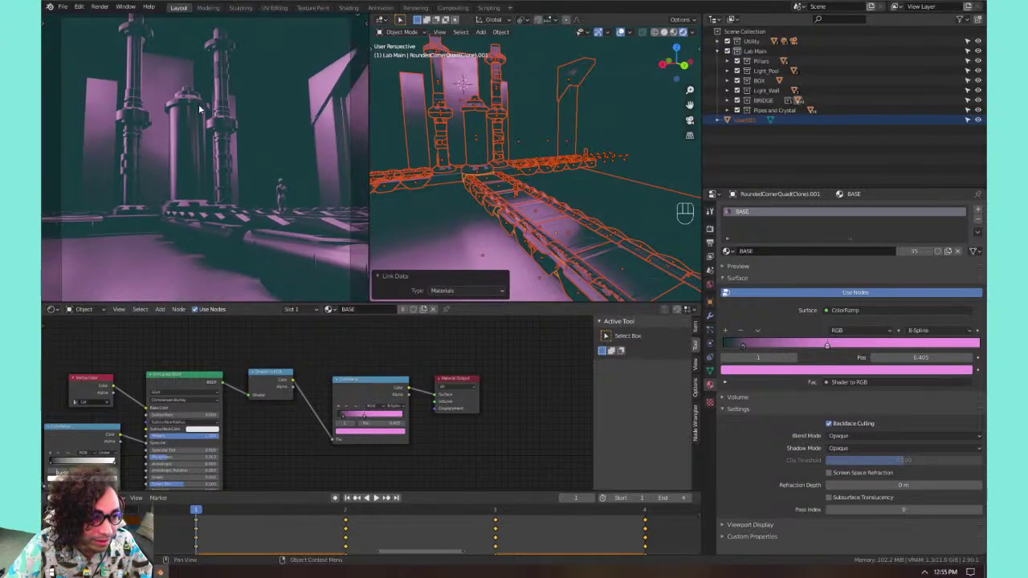
scroll(199, 104, "up", 1)
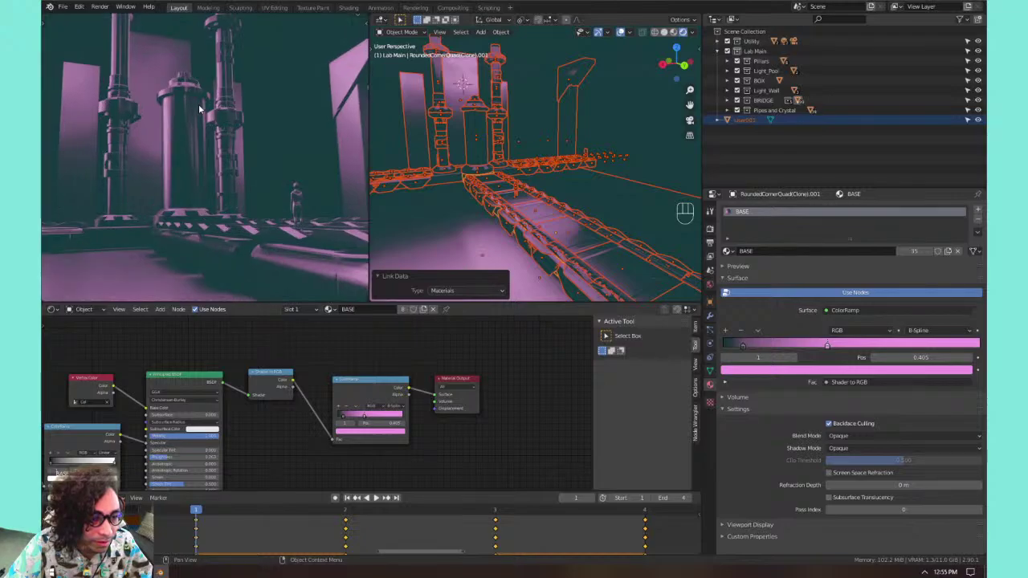
Undo the material linking across the scene, keeping all objects selected.
key("ctrl+z")
key("ctrl+z")
key("ctrl+z")
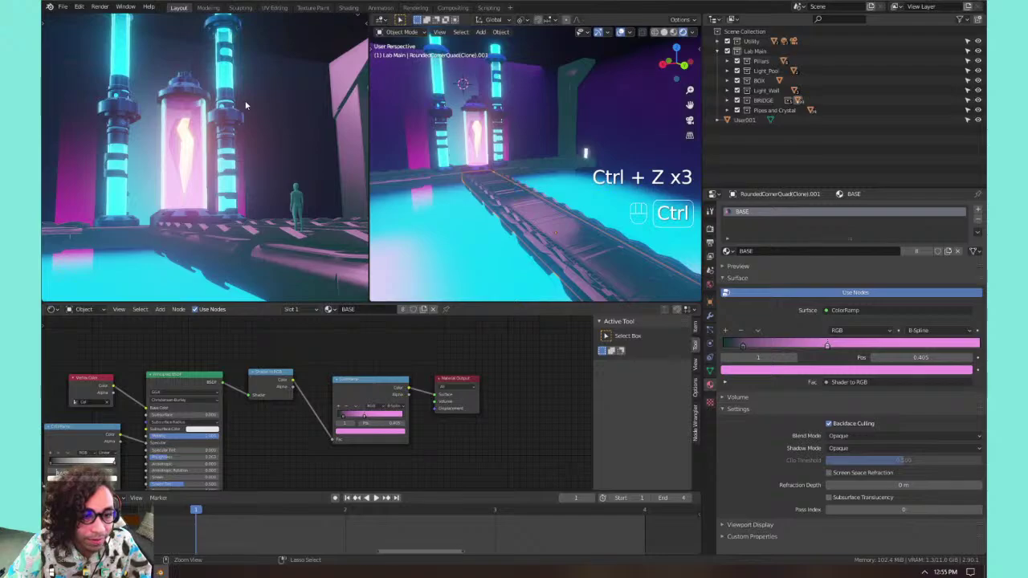
key("ctrl+shift+z")
key("ctrl+shift+z")
key("ctrl+z")
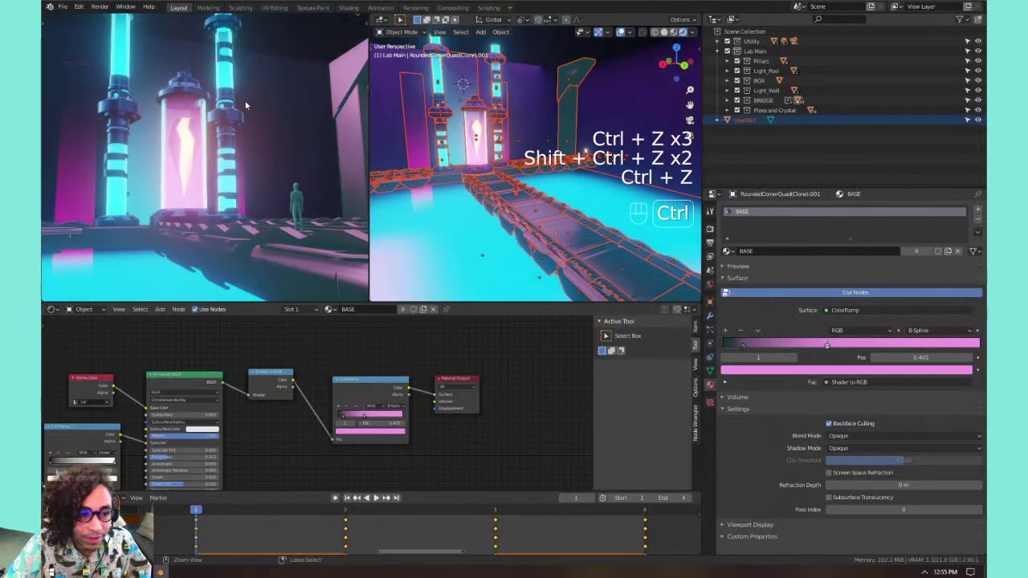
Exclude the Pipes and Crystal, Light_Pool and Light_Wall collections, and link the BASE material to the remaining selected objects.
left_click(735, 110)
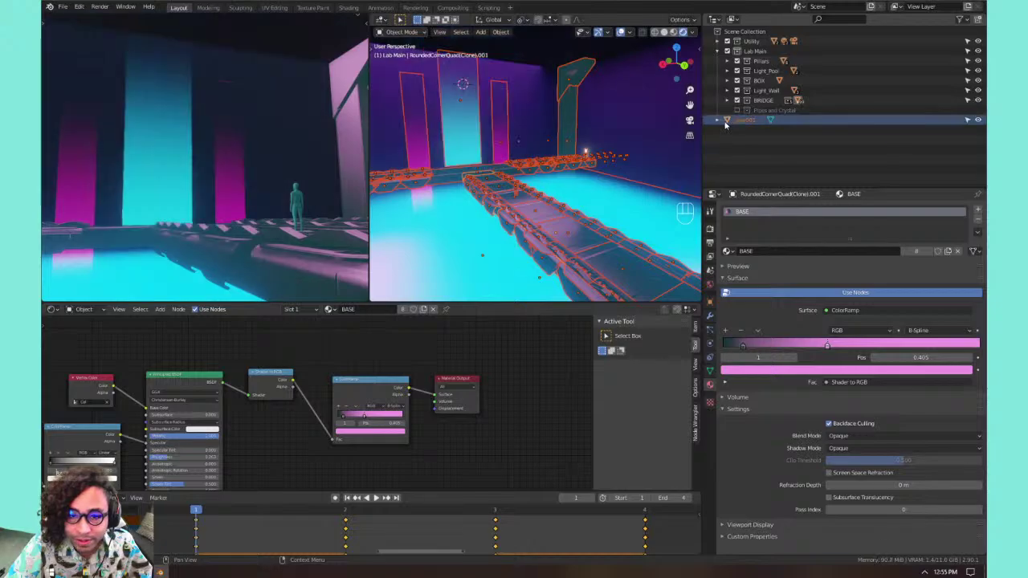
left_click(738, 72)
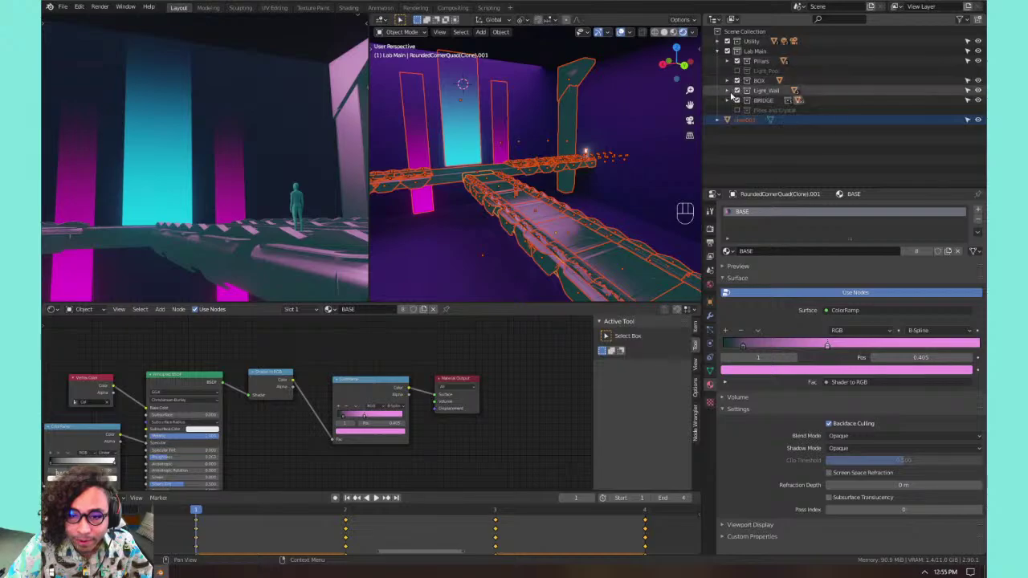
left_click(737, 91)
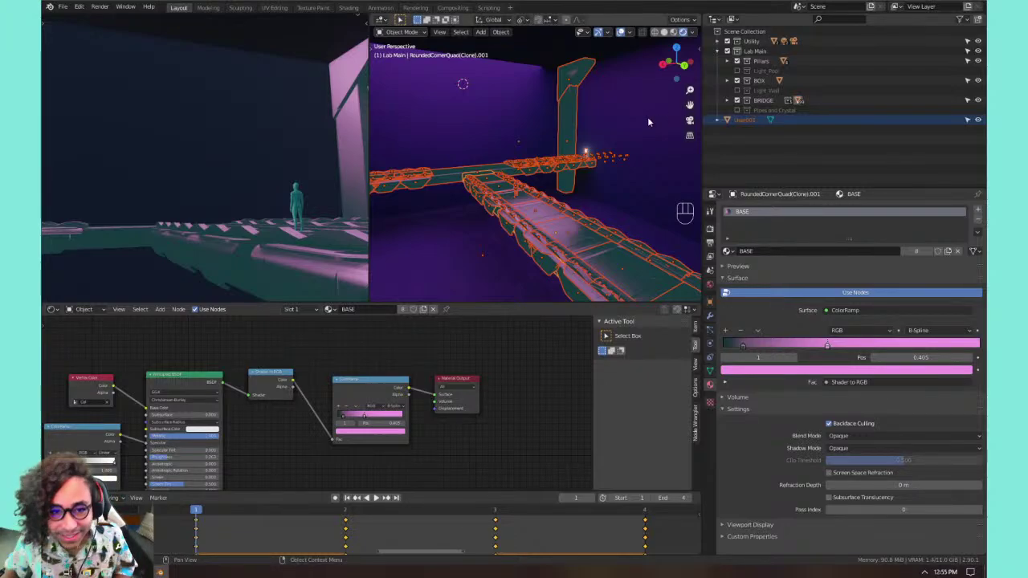
key("ctrl+l")
left_click(582, 139)
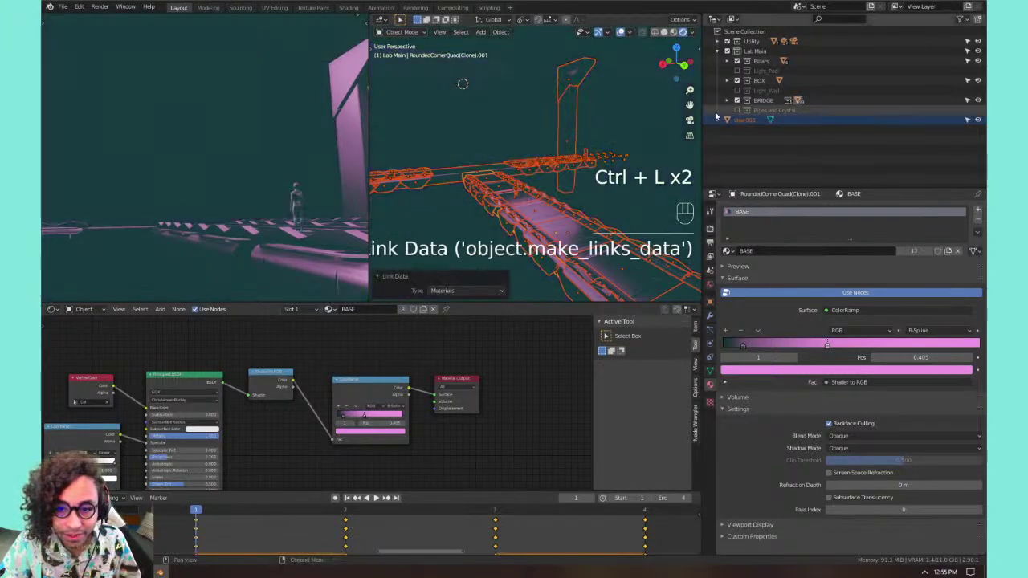
Re-enable the Light_Pool, Light_Wall and Pipes and Crystal collections.
left_click(736, 70)
left_click(737, 90)
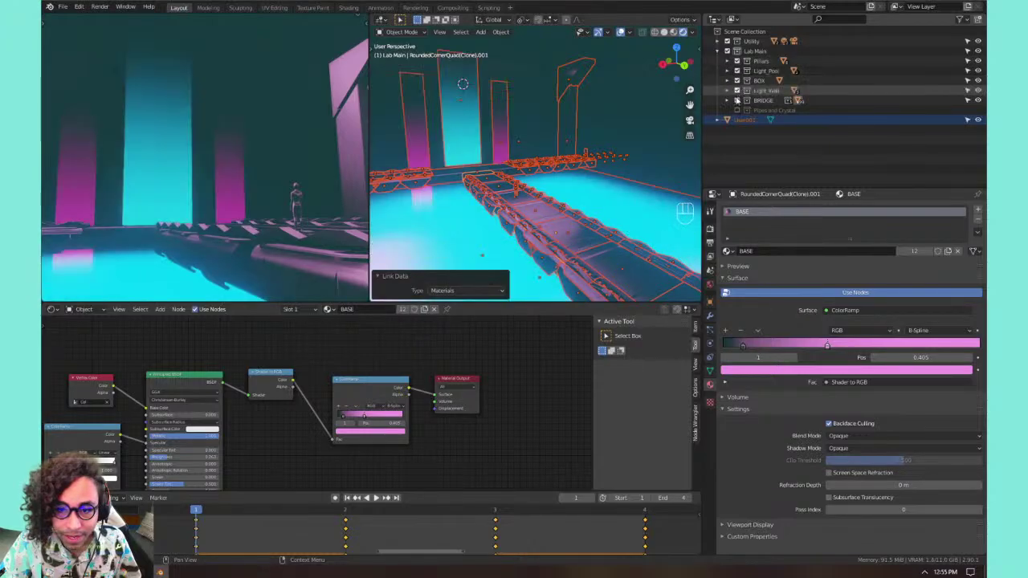
left_click(736, 110)
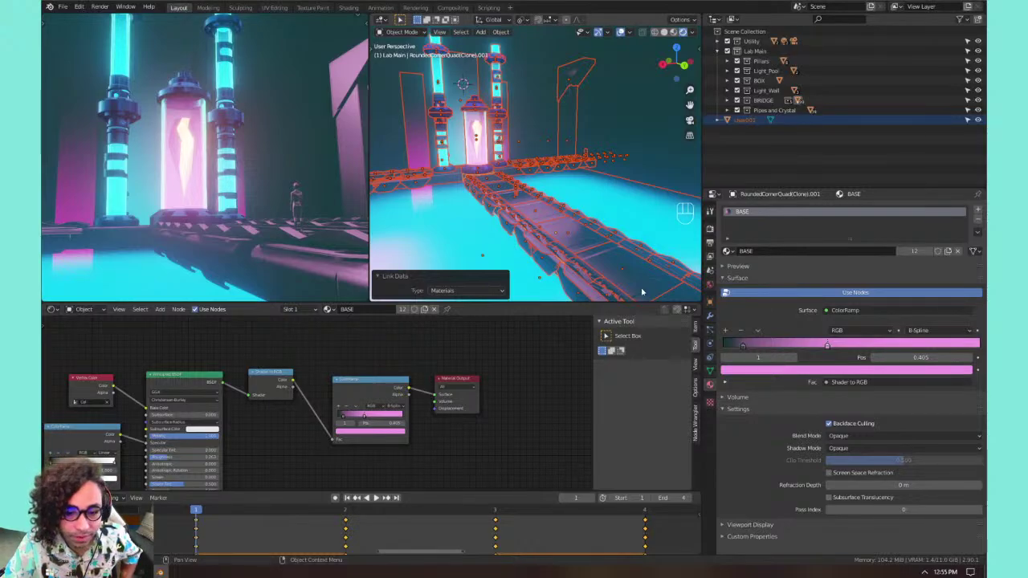
On BASE's output ColorRamp, move the pink stop to 0.914, add a new stop, and place the dark teal stop at 0.064.
left_click(618, 235)
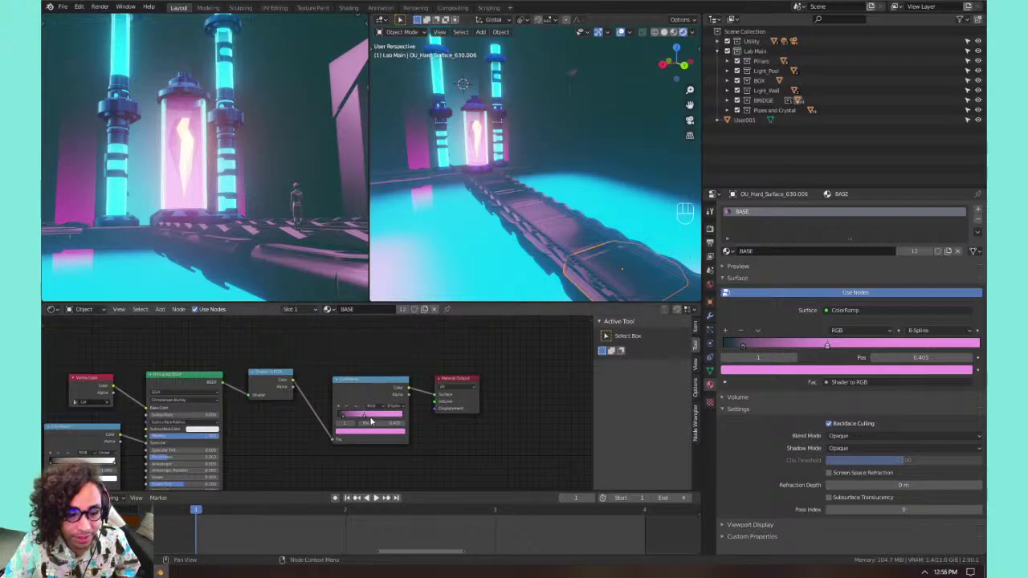
scroll(469, 383, "up", 4)
middle_click_drag(469, 383, 411, 400)
left_click_drag(500, 373, 568, 373)
left_click_drag(458, 373, 436, 367)
left_click(449, 356)
left_click_drag(510, 374, 456, 371)
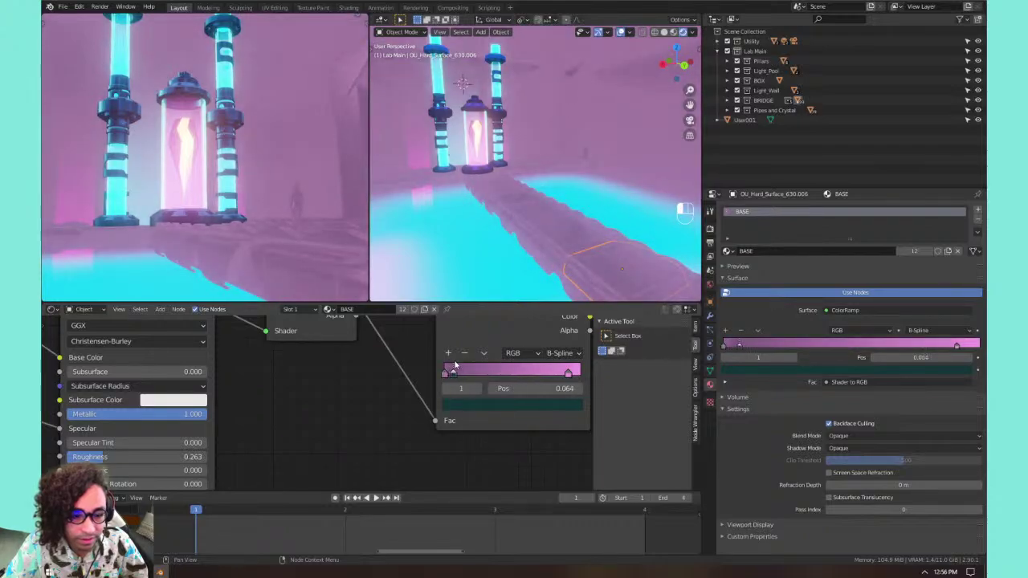
Move the Material Output node farther from the ColorRamp and raise the ColorRamp node slightly.
scroll(461, 375, "down", 3)
middle_click_drag(462, 375, 439, 385)
left_click_drag(508, 360, 561, 344)
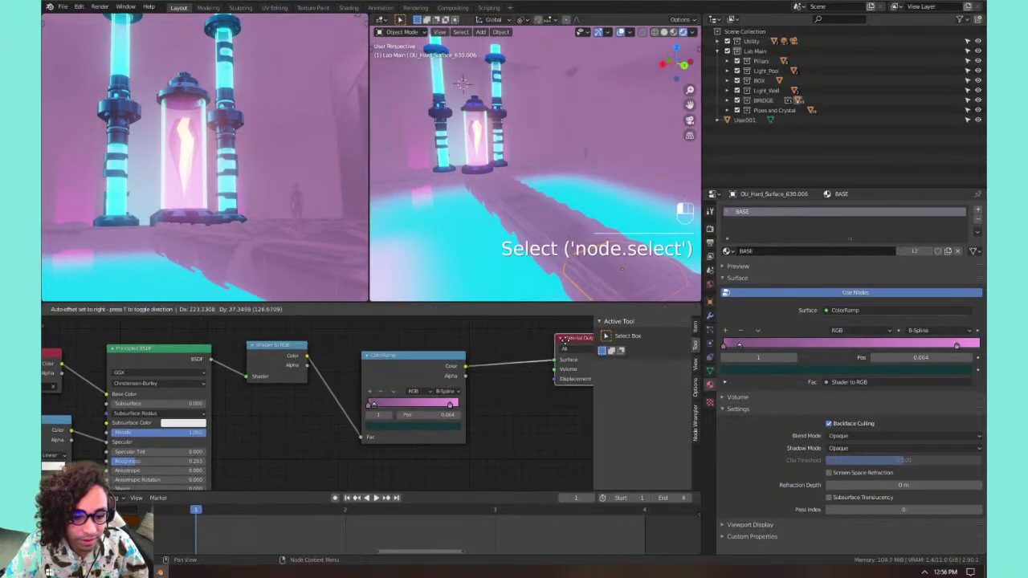
left_click_drag(399, 366, 400, 357)
Move the ColorRamp's dark teal stop close to the start of the gradient and switch the interpolation to Linear.
mouse_move(372, 396)
left_mouse_down()
mouse_move(419, 395)
mouse_move(364, 390)
left_mouse_up()
left_click(445, 383)
left_click(443, 411)
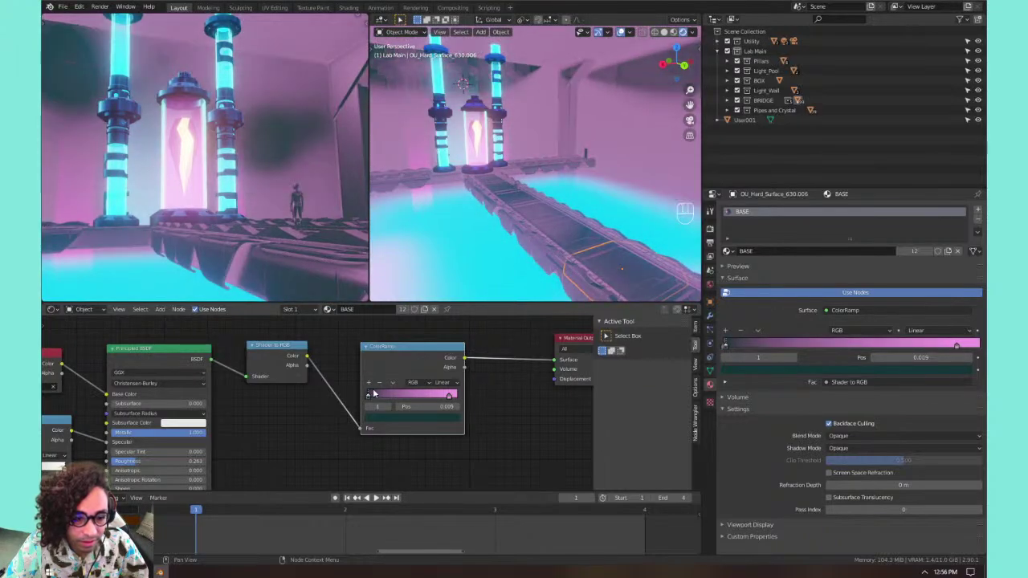
Recolor the ColorRamp's pink end stop with the cyan sampled from the glowing pillar.
left_click(447, 394)
left_click(427, 417)
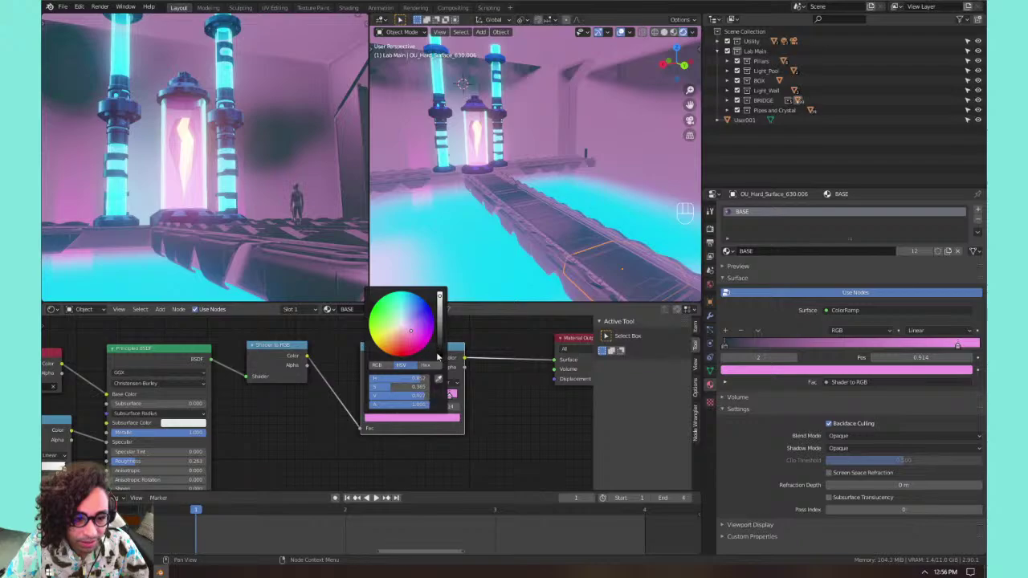
left_click(440, 379)
left_click(116, 196)
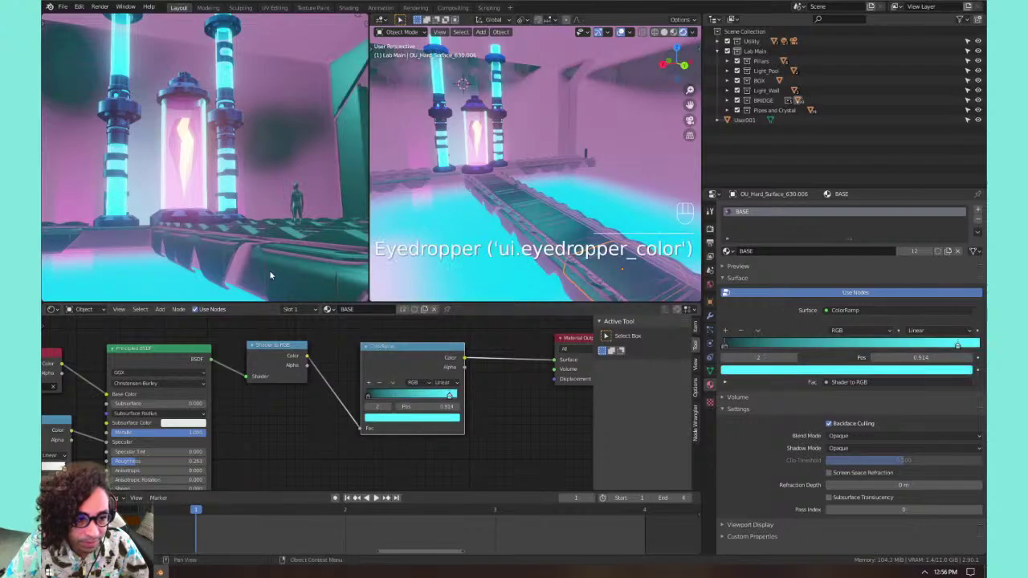
Recolor the ColorRamp's pink start stop with a sampled cyan and move the dark teal stop to 0.250.
left_click_drag(369, 396, 378, 396)
left_click(368, 396)
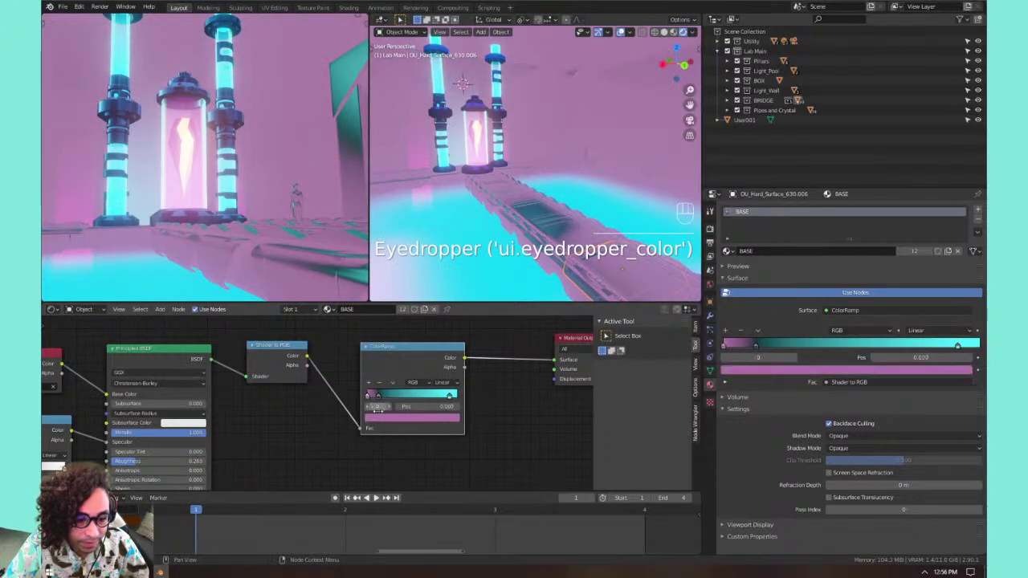
left_click(378, 418)
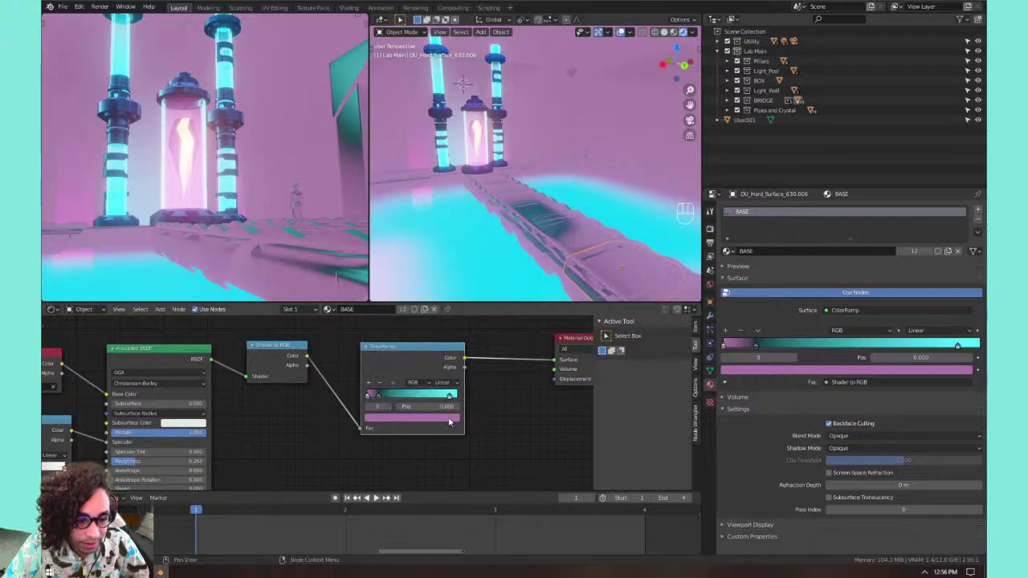
left_click(450, 420)
left_click(439, 380)
left_click(320, 289)
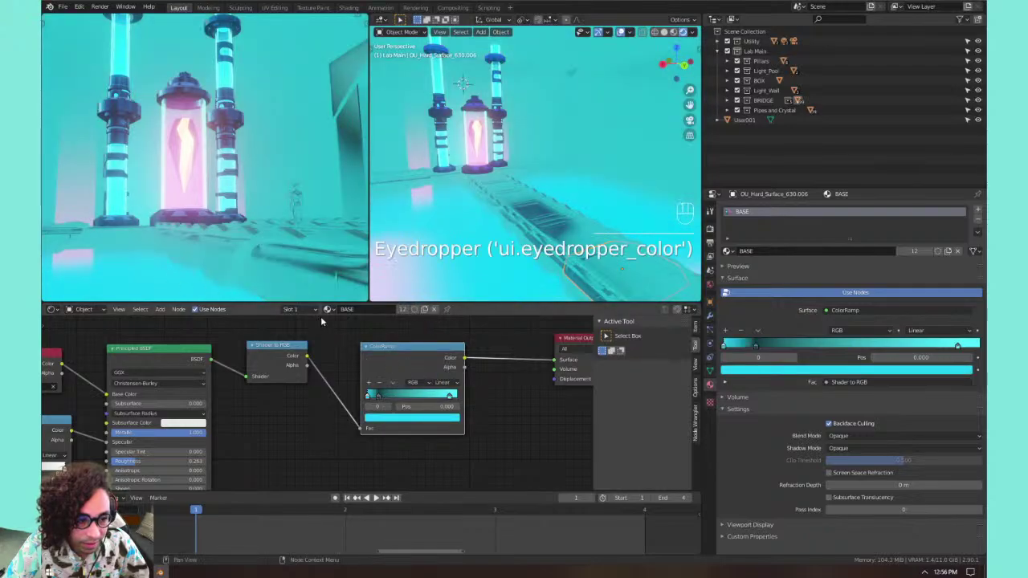
left_click(391, 396, "ctrl")
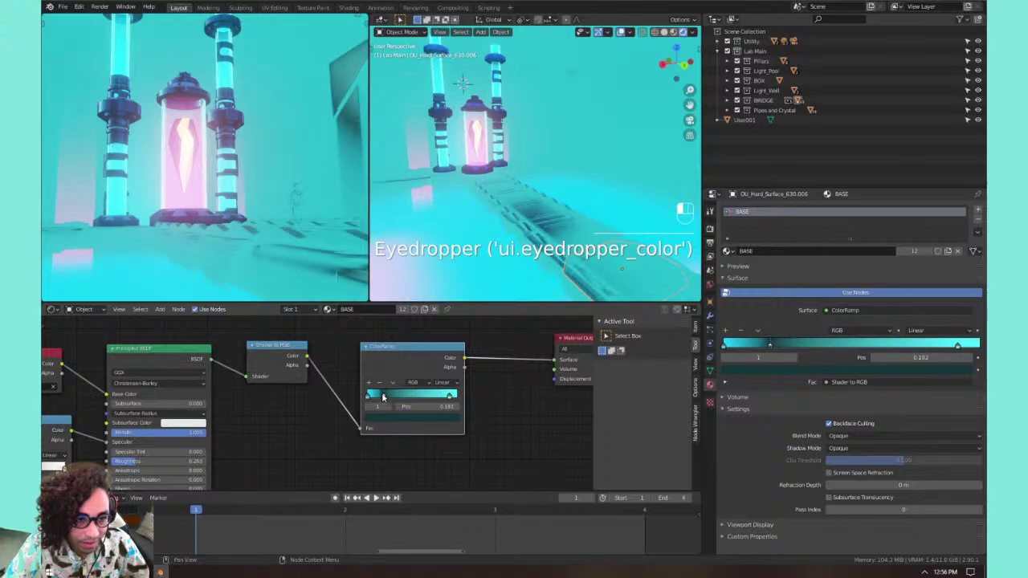
left_click_drag(392, 396, 389, 396)
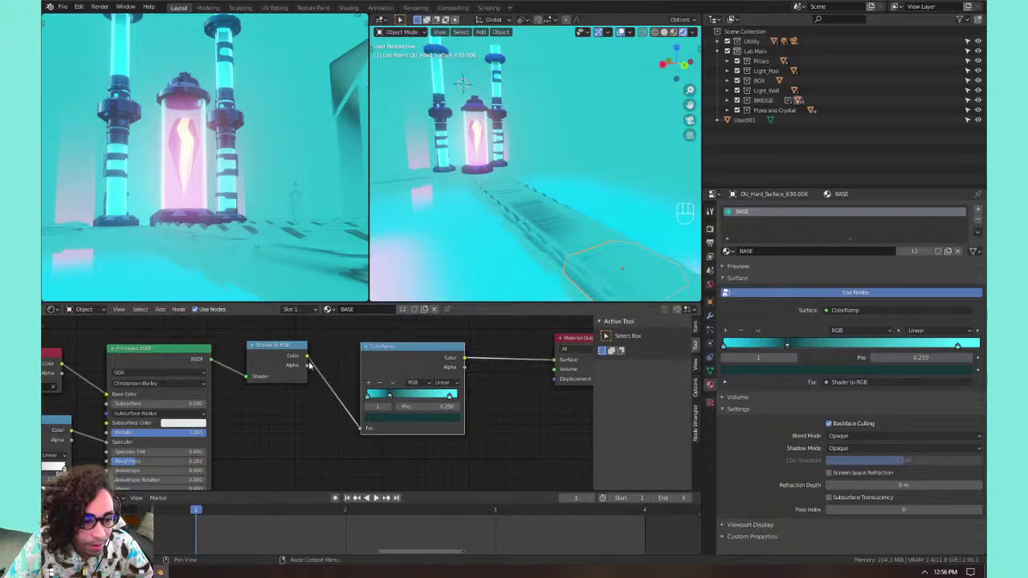
Link BASE's Principled BSDF directly to the Material Output surface and delete the Shader to RGB and output ColorRamp nodes.
left_click_drag(213, 359, 554, 359)
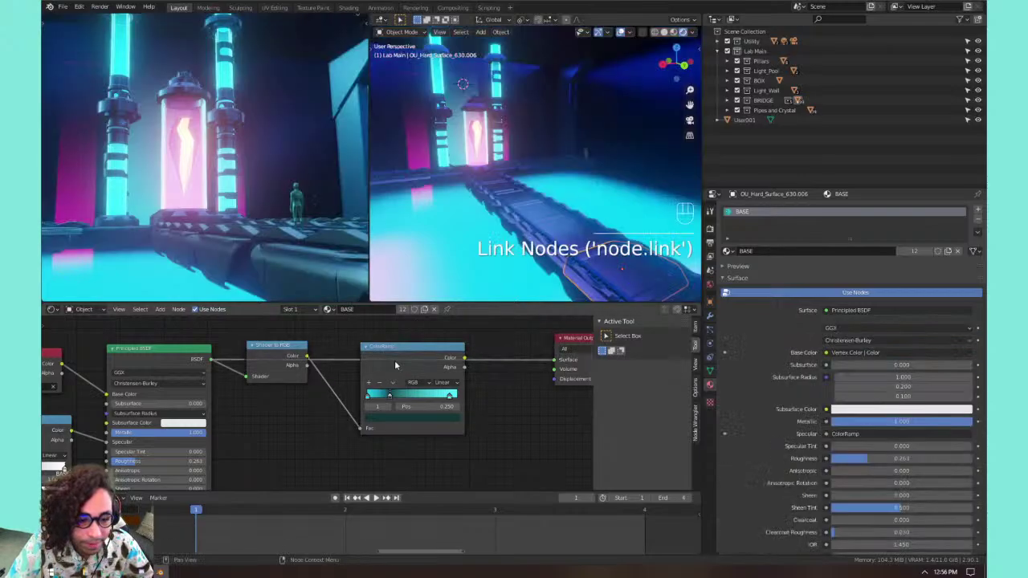
left_click(283, 361)
key("x")
left_click(406, 354)
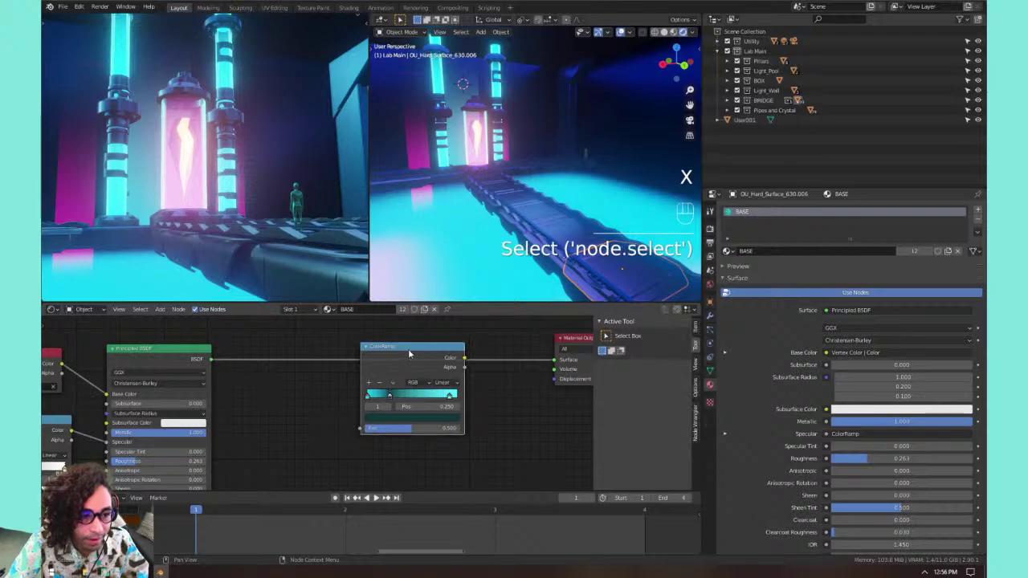
key("x")
Set the roughness of BASE's Principled BSDF to 0.222.
middle_click_drag(274, 364, 453, 361)
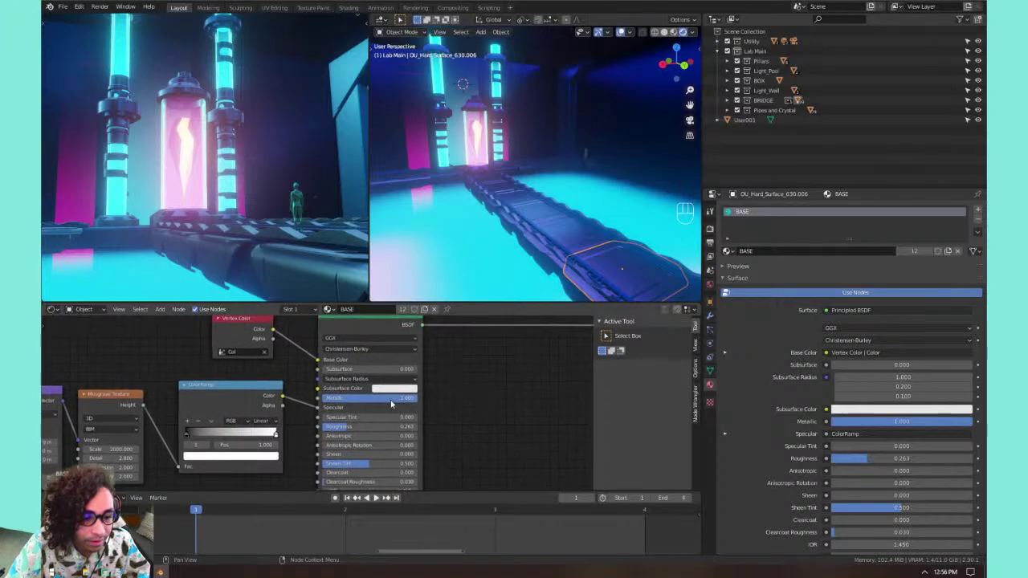
left_click_drag(391, 404, 419, 400)
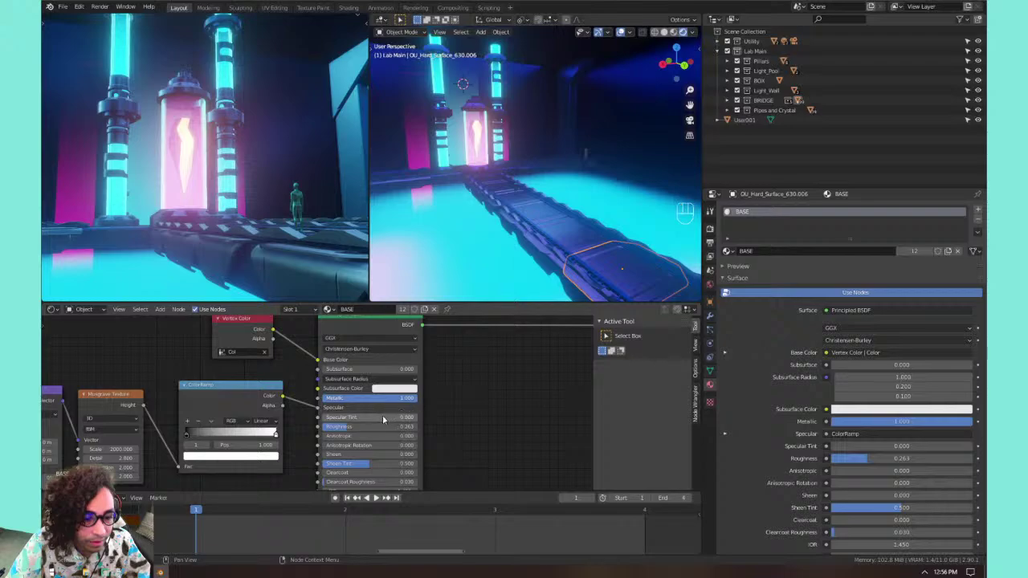
mouse_move(359, 428)
left_mouse_down()
mouse_move(325, 428)
mouse_move(397, 428)
mouse_move(345, 429)
left_mouse_up()
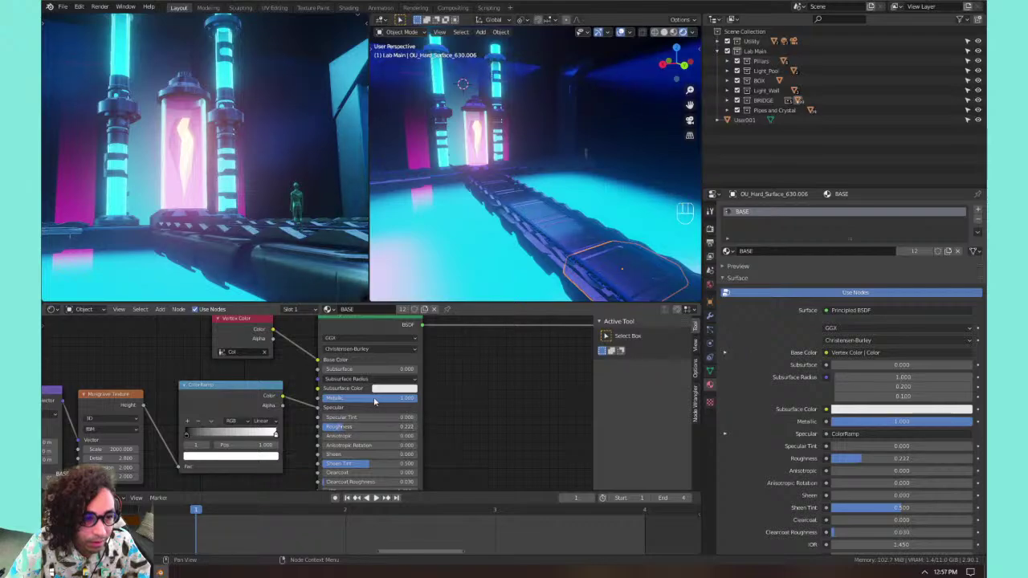
middle_click_drag(436, 325, 402, 357)
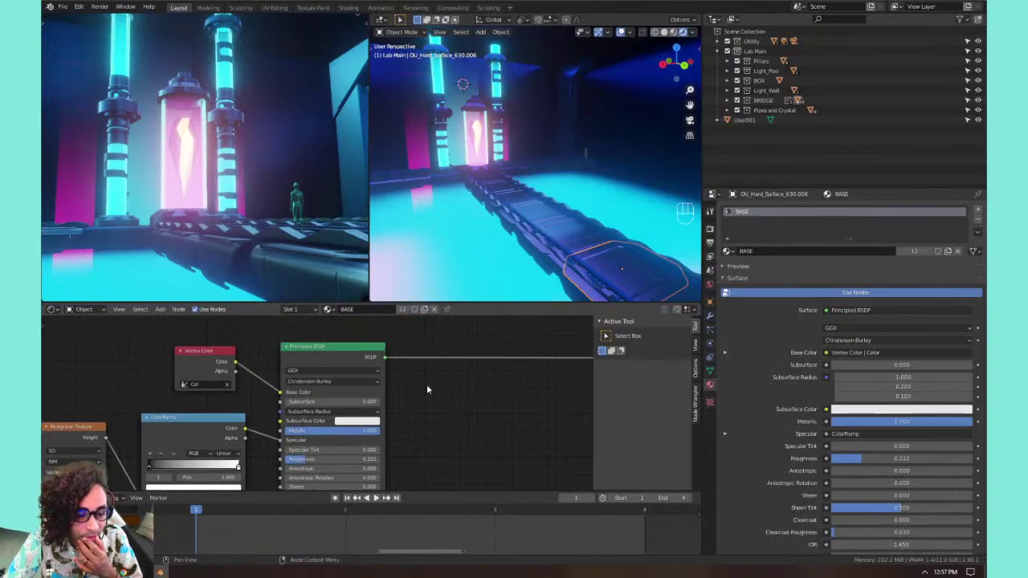
Move the Vertex Color node away from the Principled BSDF and insert a MixRGB node into the link between them.
middle_click_drag(185, 360, 392, 356)
left_click_drag(404, 352, 236, 349)
middle_click_drag(318, 322, 295, 380)
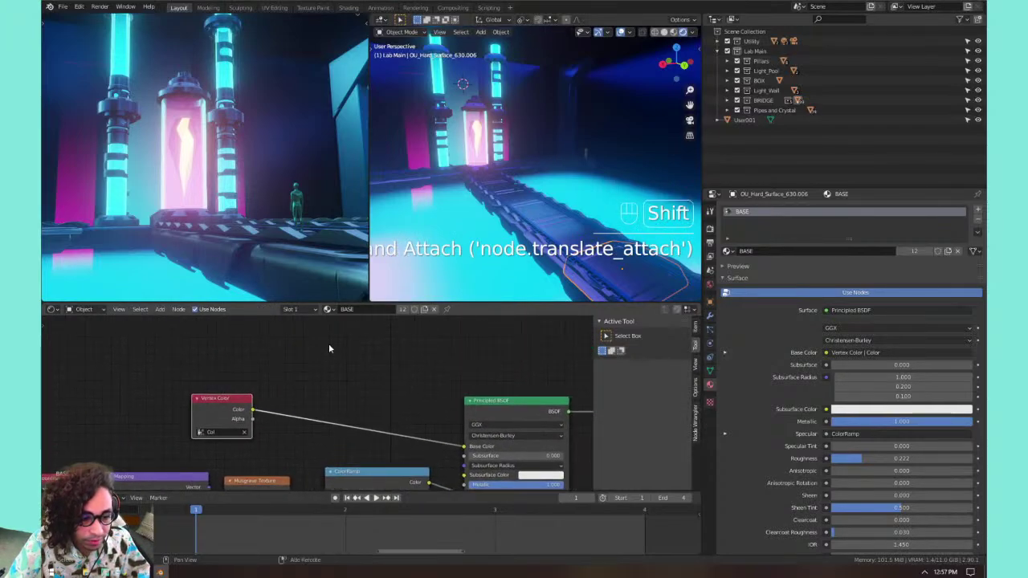
key("shift+a")
mouse_move(326, 344)
mouse_move(318, 325)
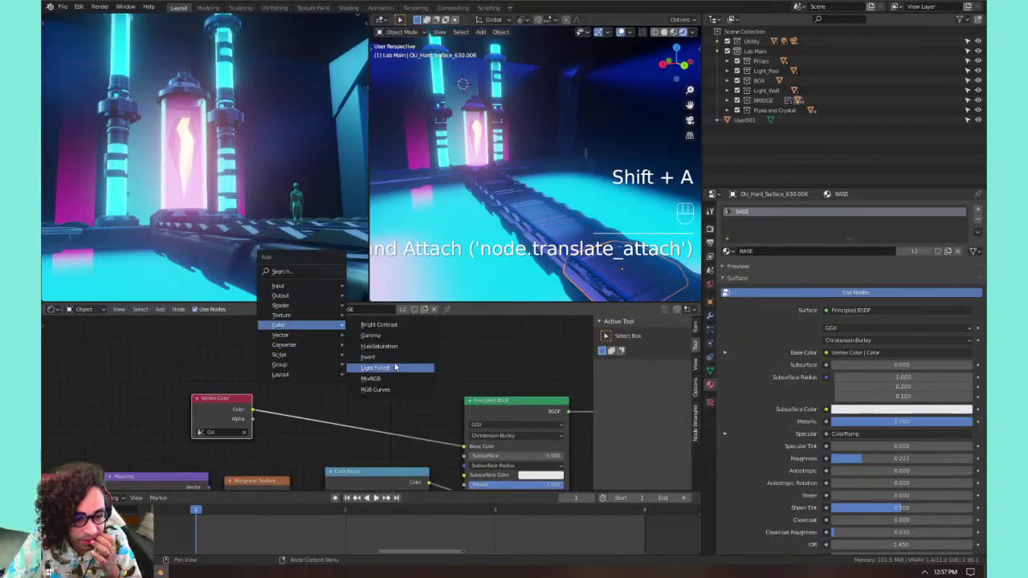
left_click(374, 379)
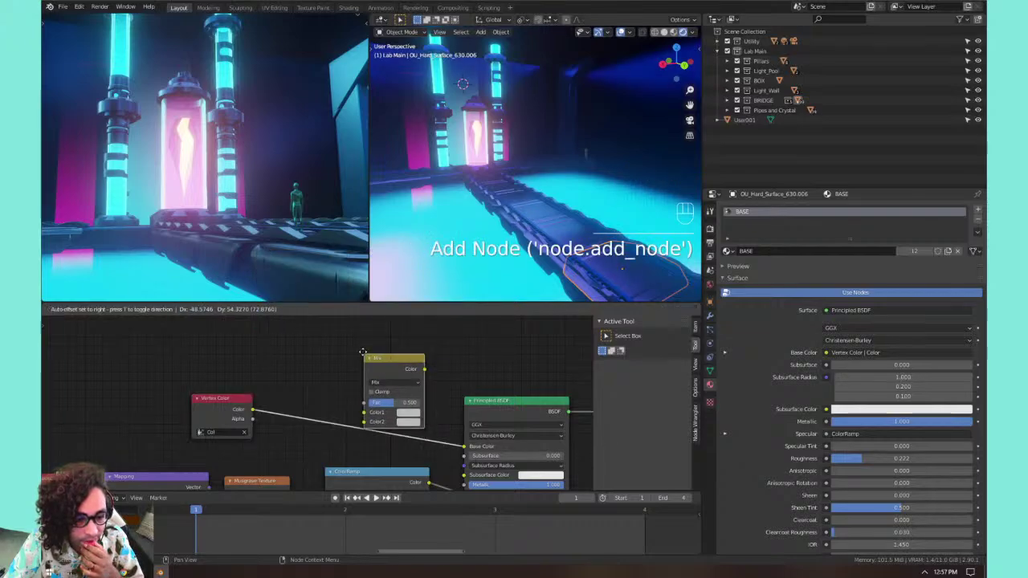
left_click(328, 360)
Add a Voronoi Texture node beside Vertex Color and connect its Distance output to the Mix node's Color2.
middle_click_drag(266, 349, 318, 375)
scroll(313, 382, "up", 1)
left_click_drag(275, 434, 248, 370)
key("shift+a")
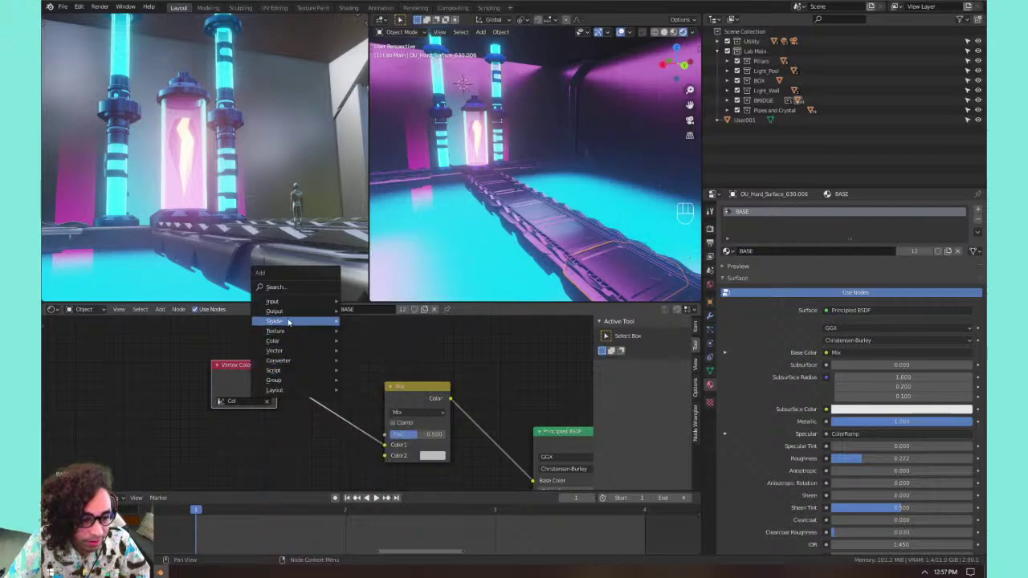
mouse_move(294, 332)
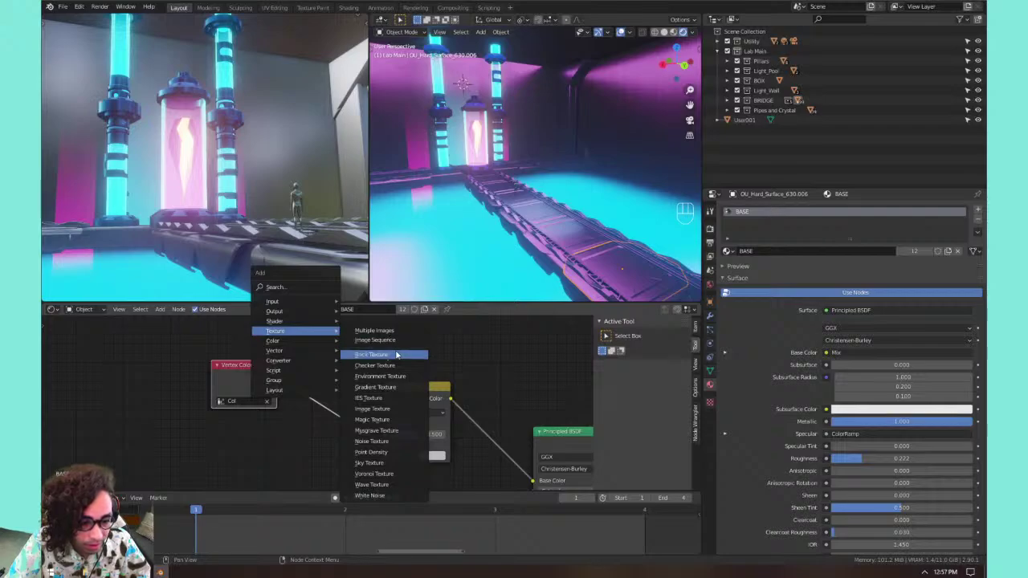
left_click(375, 474)
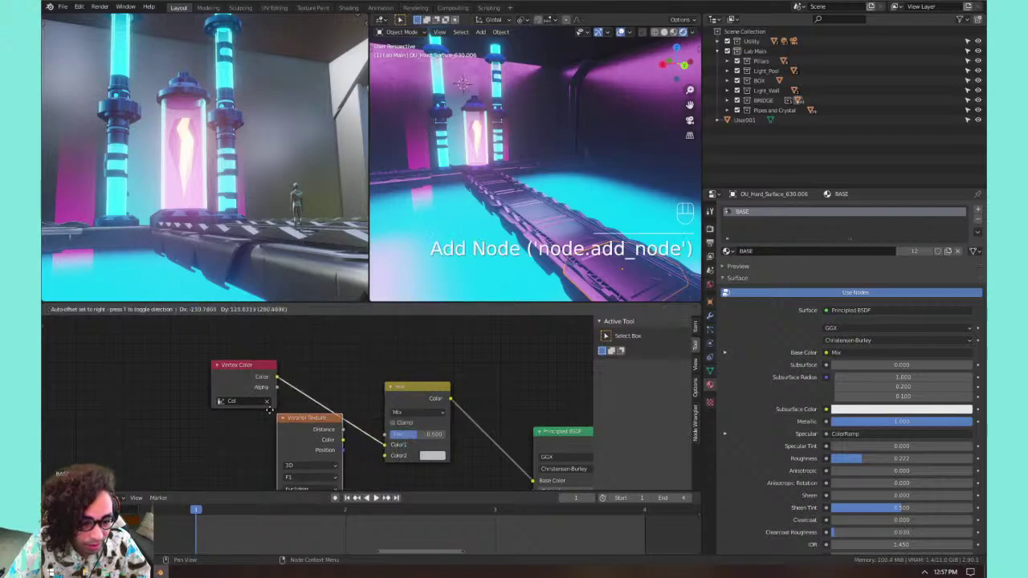
left_click(122, 352)
left_click_drag(188, 368, 389, 456)
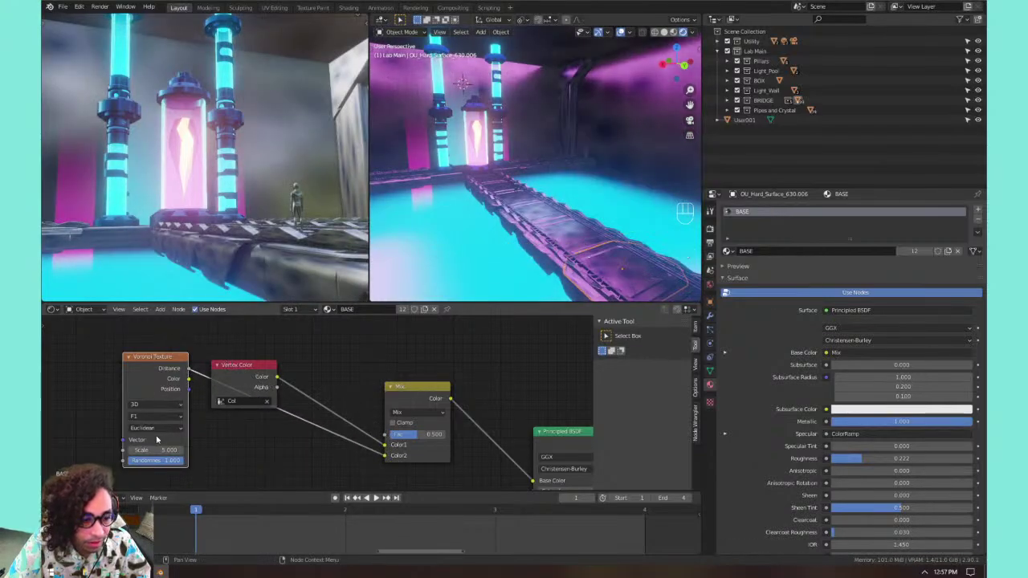
Set the Mix node's blending mode to Multiply and the Voronoi Texture's scale to -15.900.
mouse_move(157, 450)
left_mouse_down()
mouse_move(233, 450)
mouse_move(221, 450)
left_mouse_up()
left_click(413, 413)
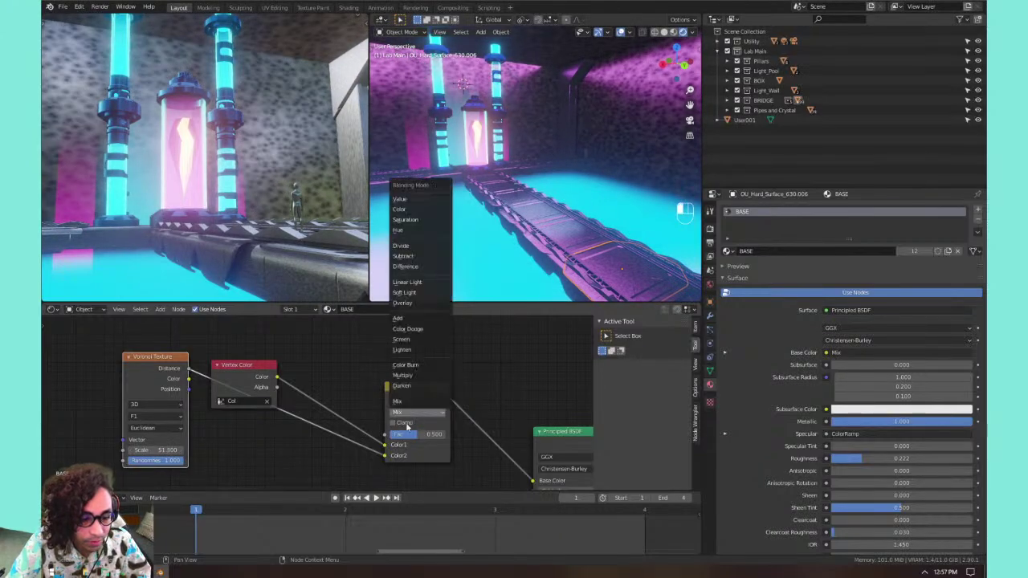
left_click(411, 385)
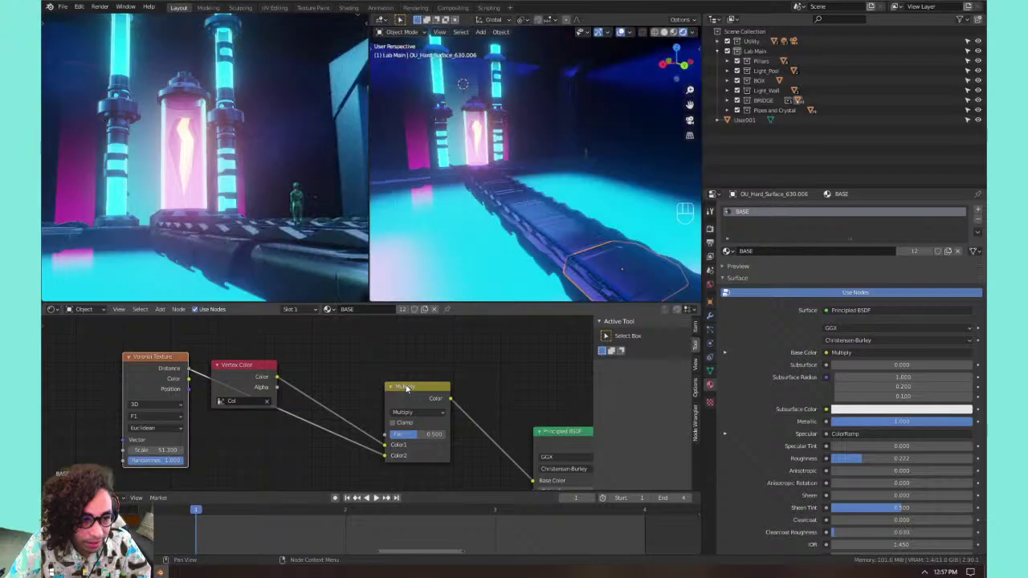
left_click_drag(148, 363, 160, 381)
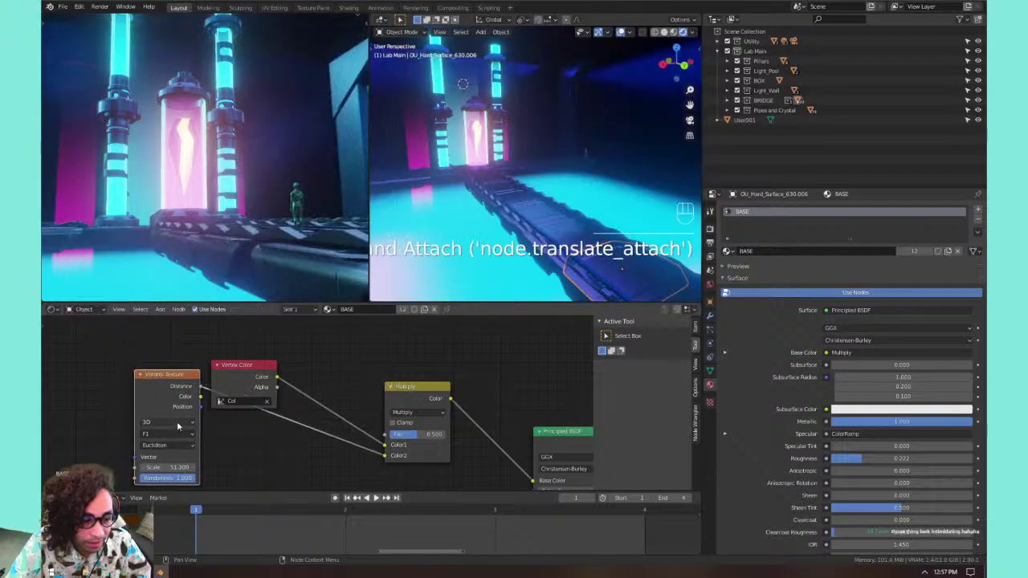
mouse_move(167, 468)
left_mouse_down()
mouse_move(177, 468)
mouse_move(165, 468)
left_mouse_up()
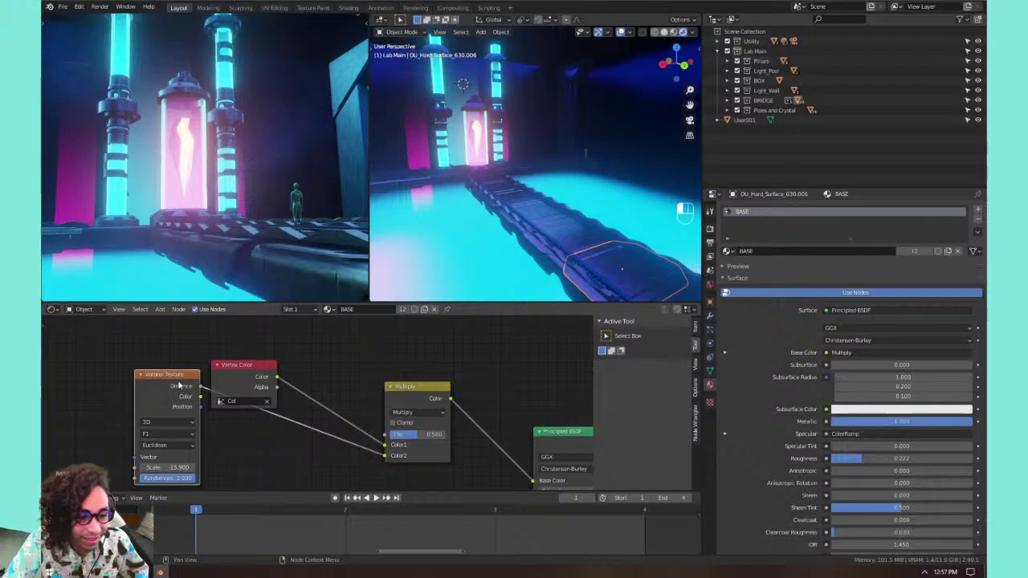
left_click(180, 385)
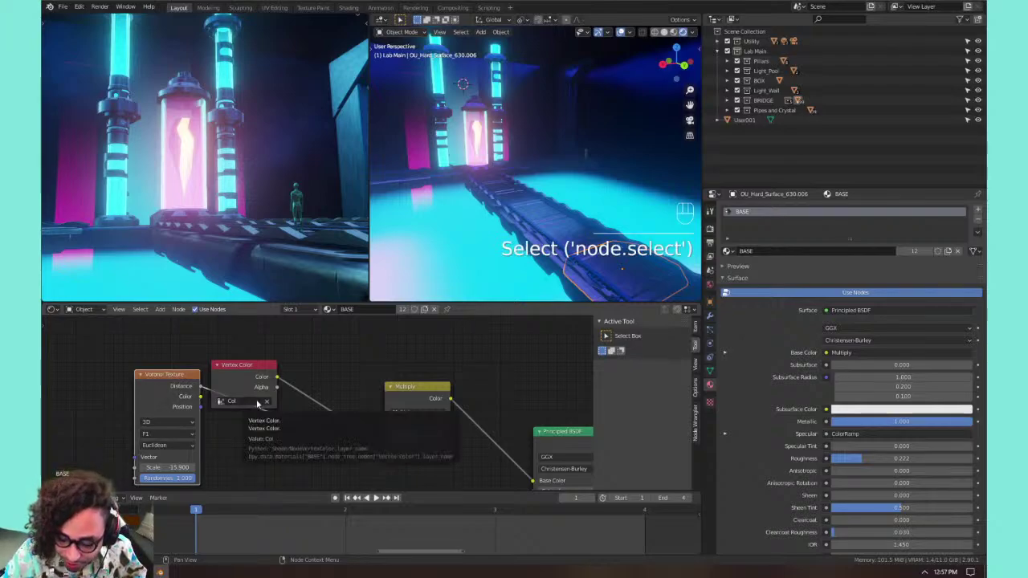
Remove the Voronoi Texture and Multiply nodes, then reconnect Vertex Color to Base Color and place it beside the Principled BSDF.
scroll(336, 398, "down", 1)
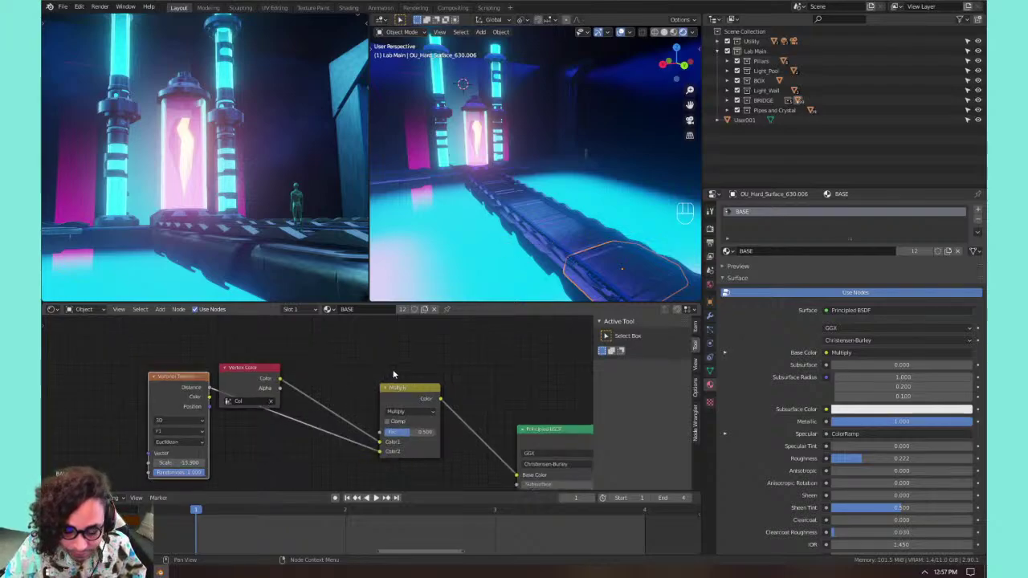
scroll(331, 371, "down", 2)
middle_click_drag(331, 372, 251, 335)
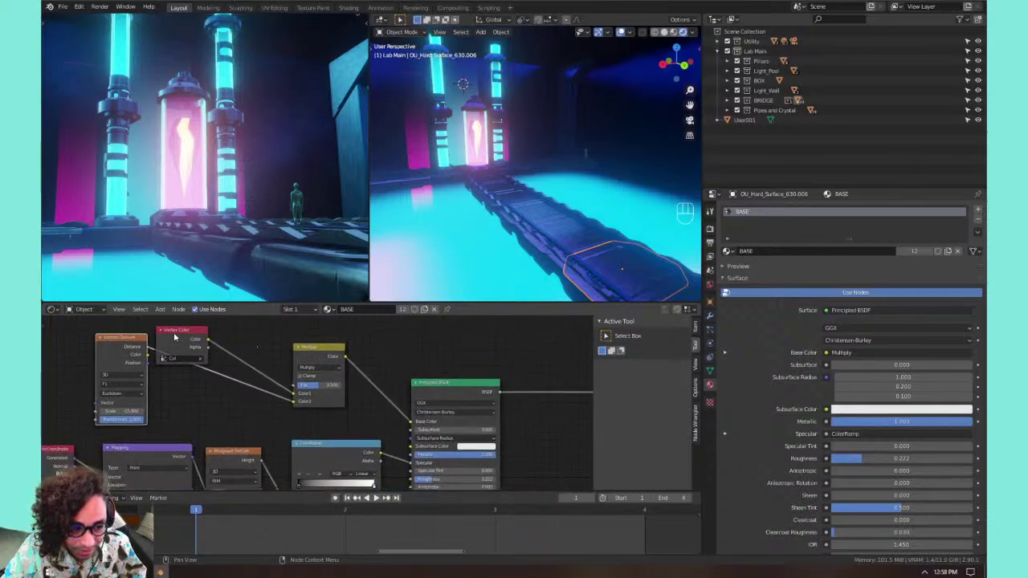
key("x")
left_click(168, 344)
key("x")
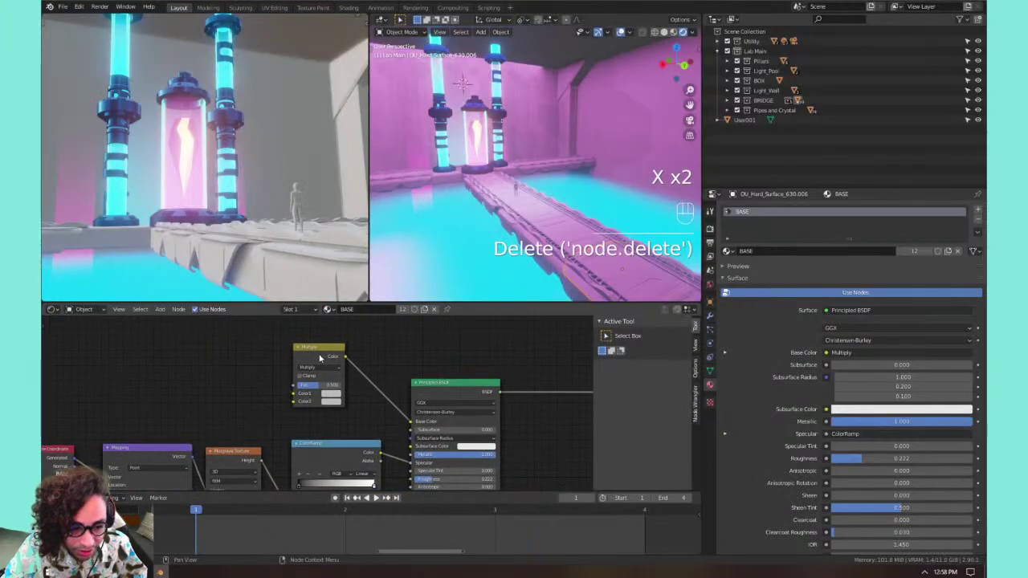
key("ctrl+z")
left_click(319, 357)
key("x")
left_click_drag(207, 339, 411, 421)
left_click_drag(164, 344, 334, 409)
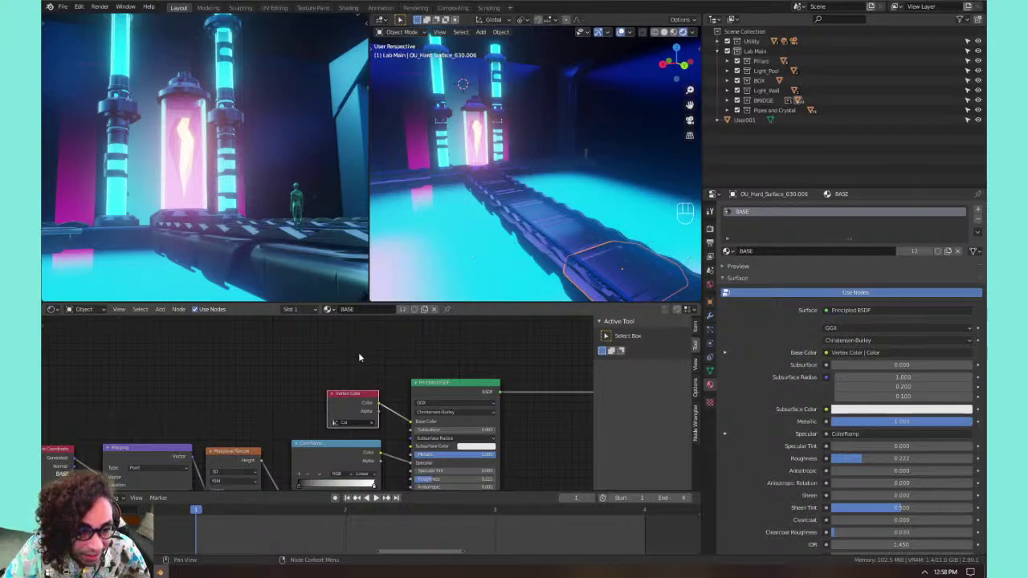
Save the file and purge all unused data-blocks.
key("ctrl")
key("ctrl+s")
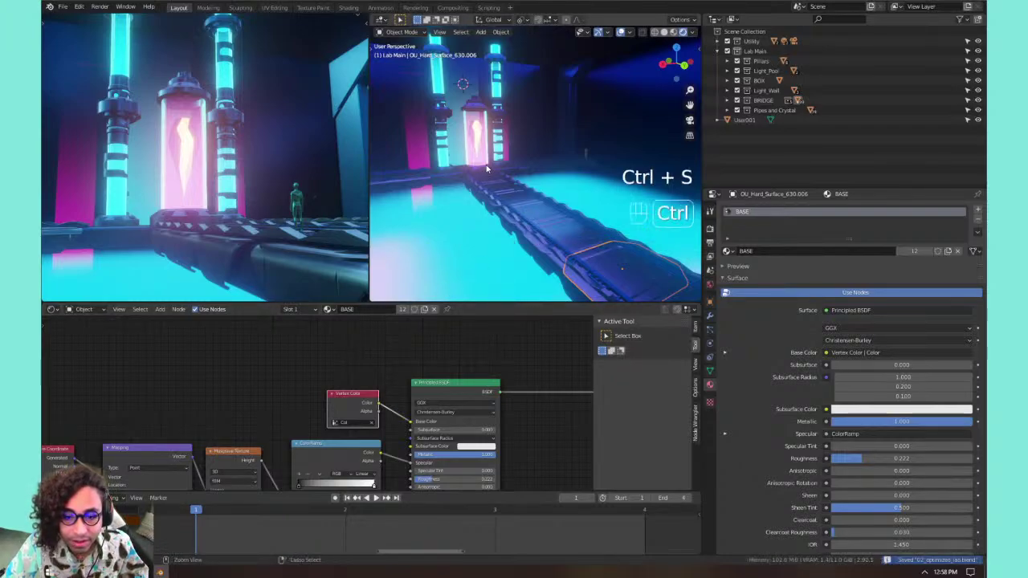
left_click(62, 7)
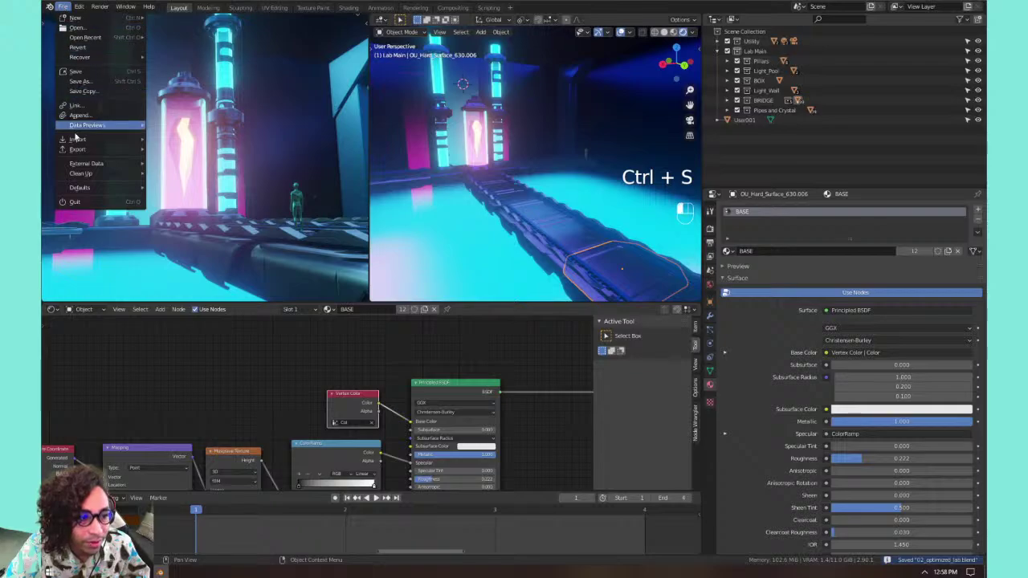
mouse_move(85, 173)
left_click(166, 176)
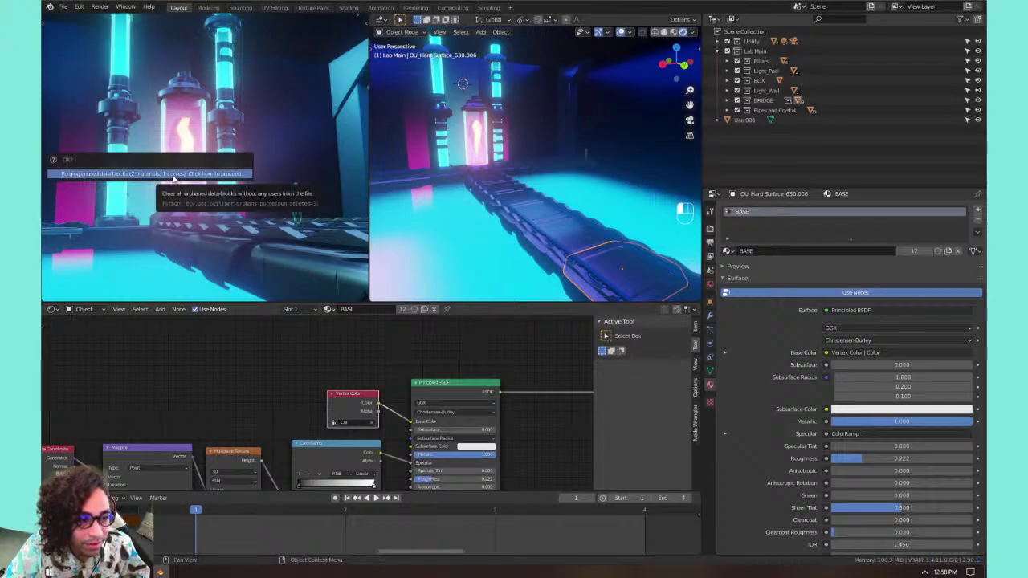
left_click(173, 175)
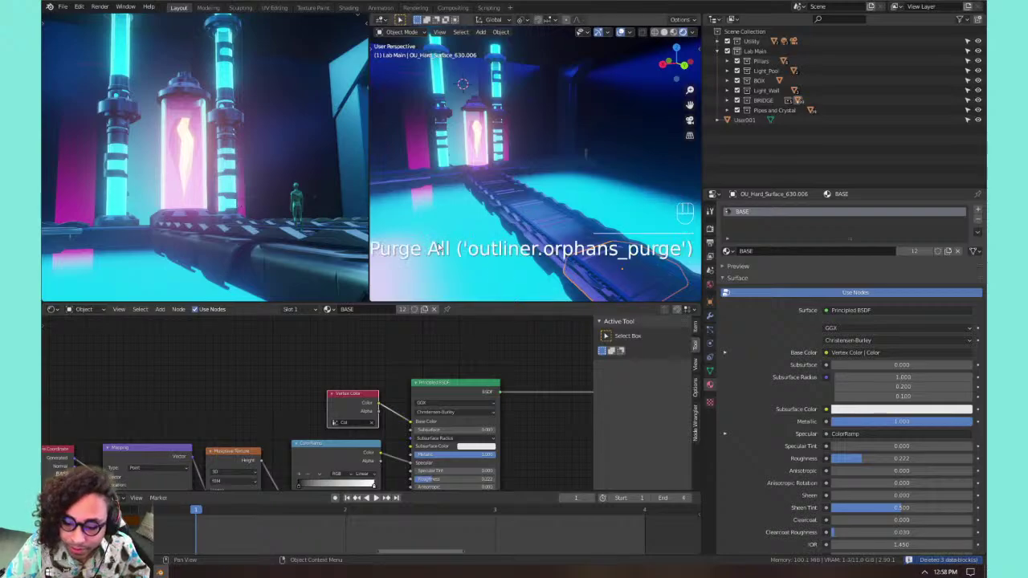
Try the ORB.001 material on the bridge segment, check it in the camera-side view, and undo the assignment.
left_click(727, 252)
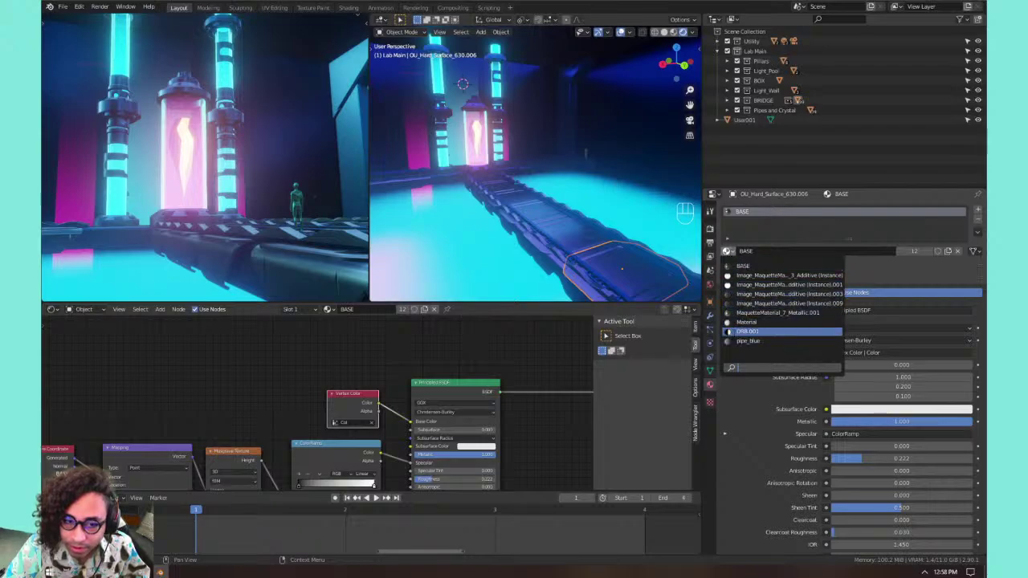
left_click(734, 332)
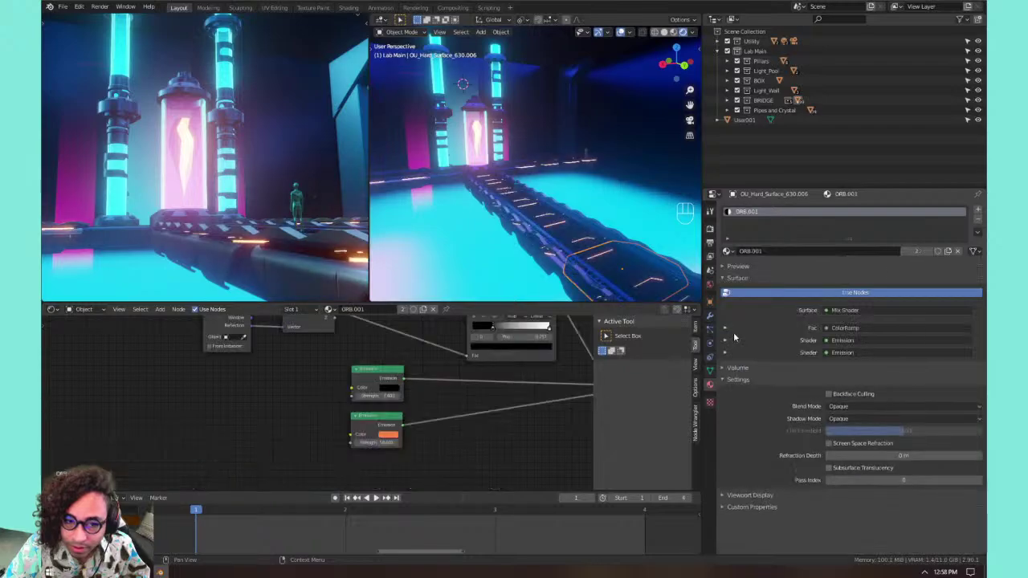
mouse_move(268, 126)
middle_mouse_down("shift")
mouse_move(249, 205)
mouse_move(270, 141)
middle_mouse_up("shift")
key("ctrl+z")
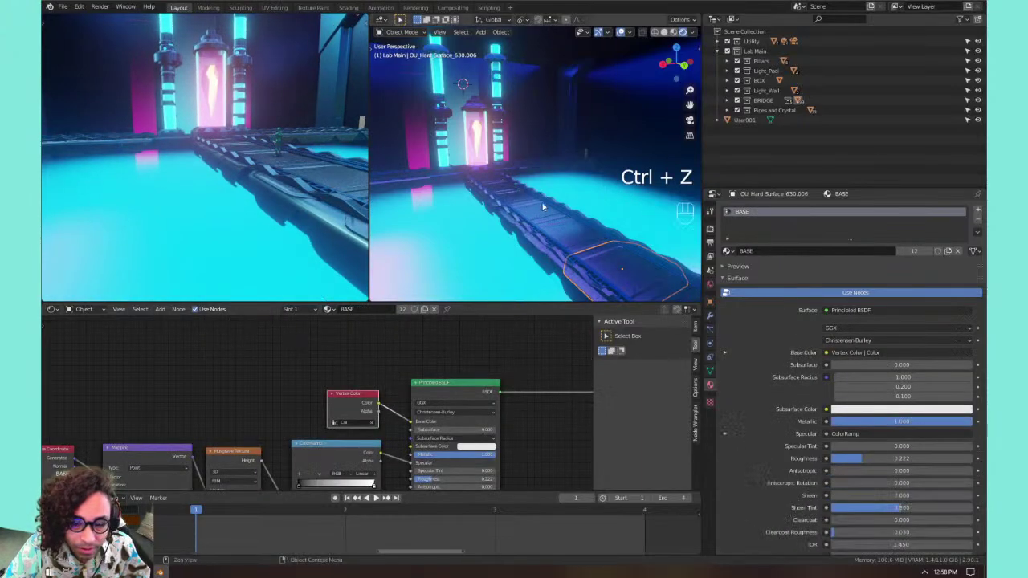
Check which materials are assigned to the neighbouring bridge segment and the glowing crystal capsule.
left_click(612, 267)
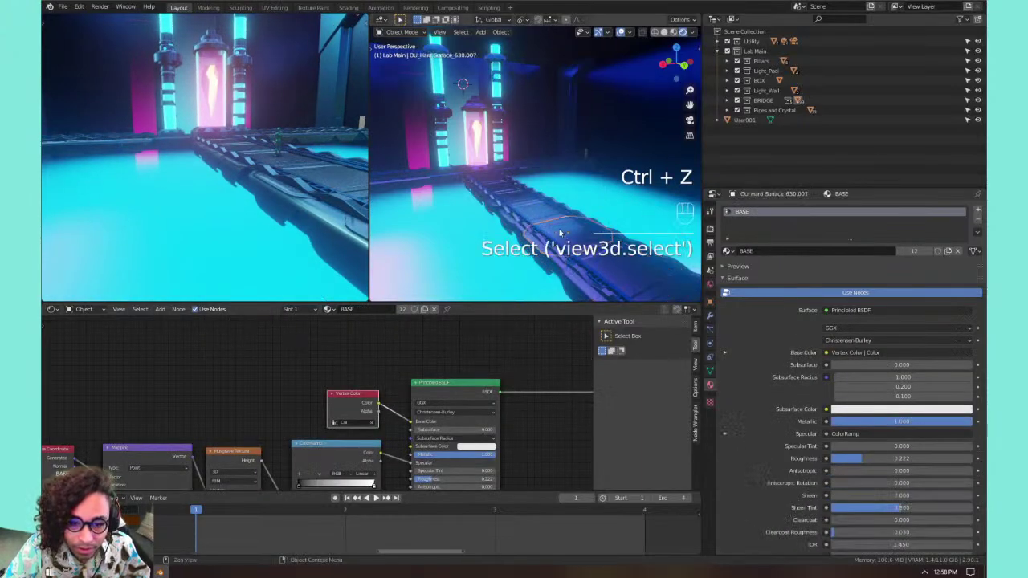
left_click(727, 252)
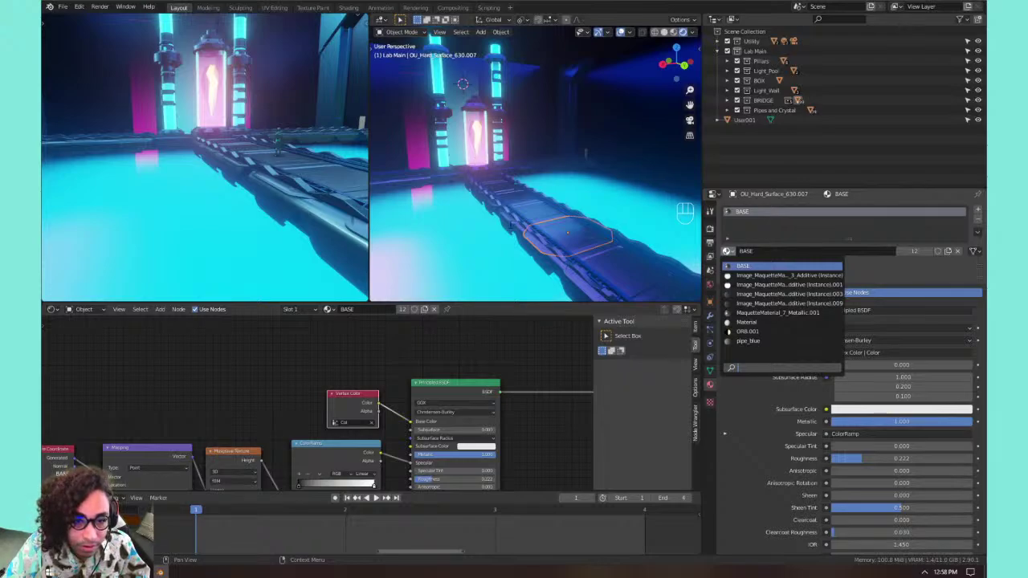
left_click(475, 135)
middle_click_drag(476, 135, 500, 153)
middle_click_drag(486, 151, 497, 177, "shift")
middle_click_drag(497, 177, 531, 191, "shift")
middle_click_drag(532, 191, 505, 191, "shift")
left_click(469, 140)
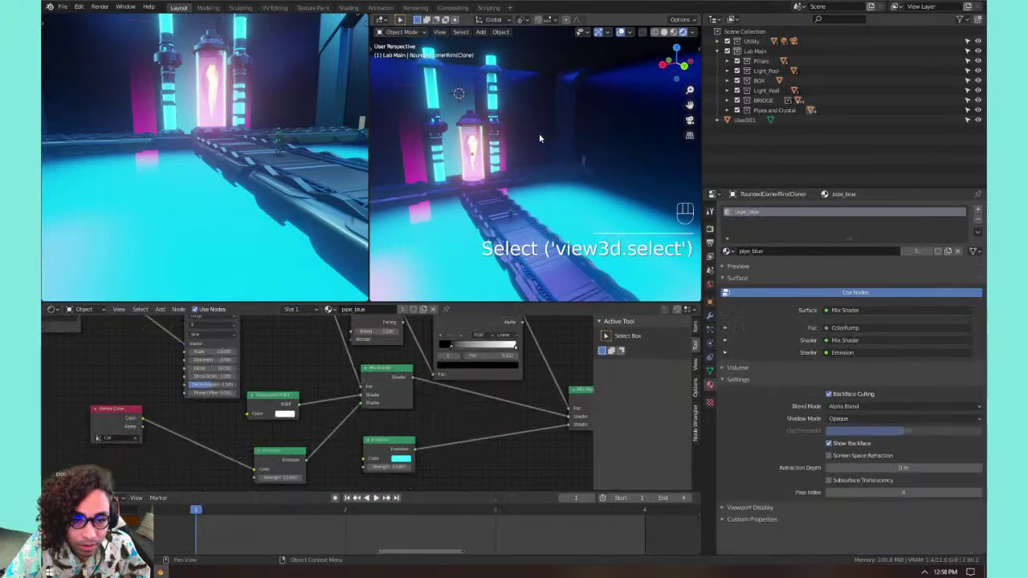
left_click(469, 169)
left_click(468, 168)
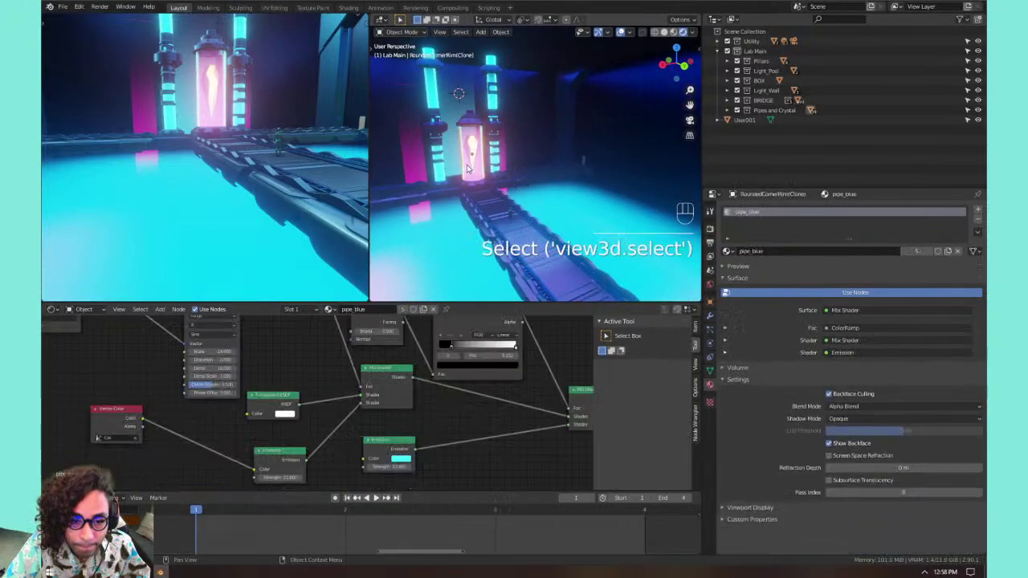
Assign the BASE material to the crystal capsule's cap and to the small knob on top of it.
scroll(457, 151, "up", 3)
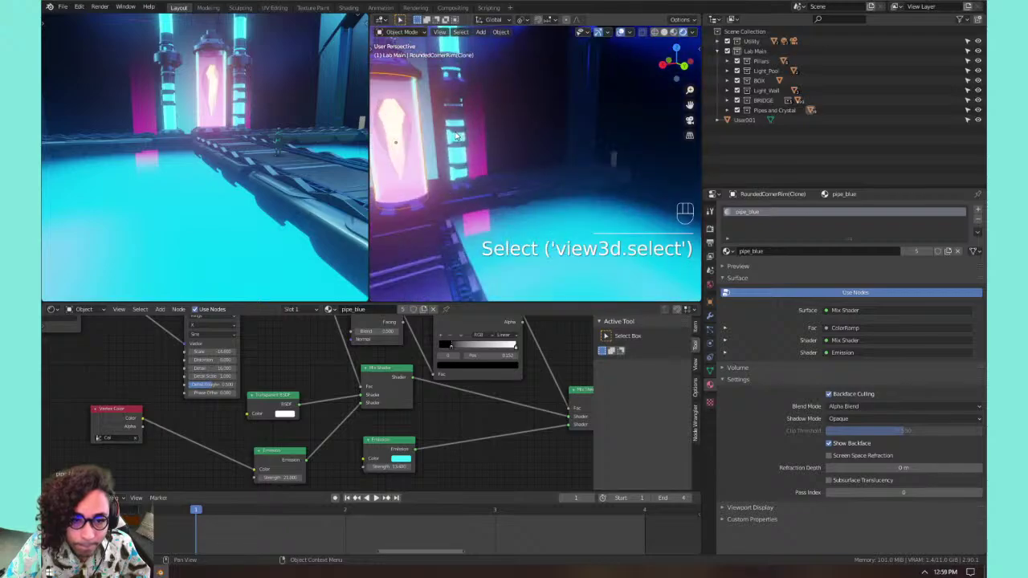
middle_click_drag(457, 136, 541, 176, "shift")
left_click(540, 176)
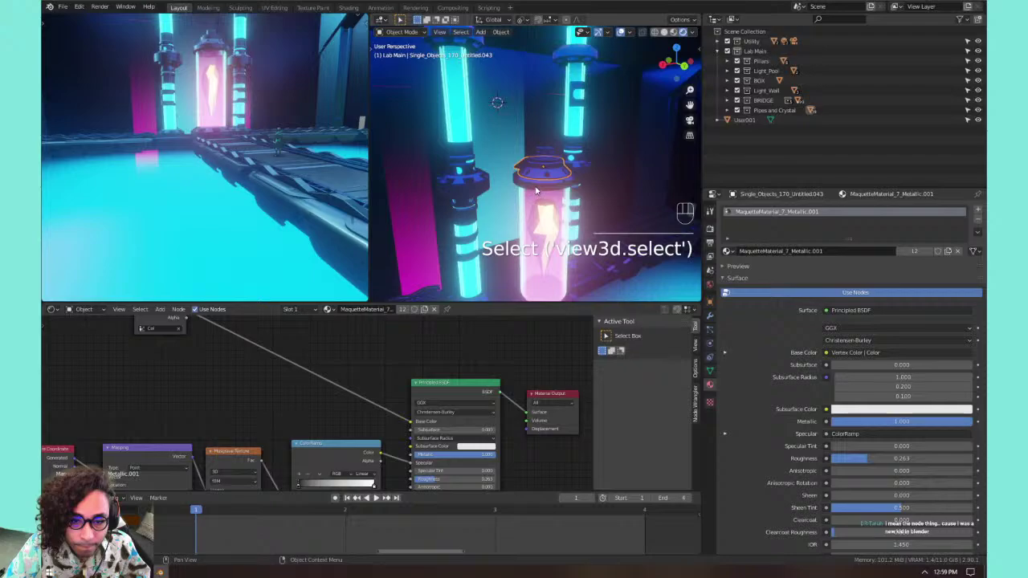
left_click(726, 250)
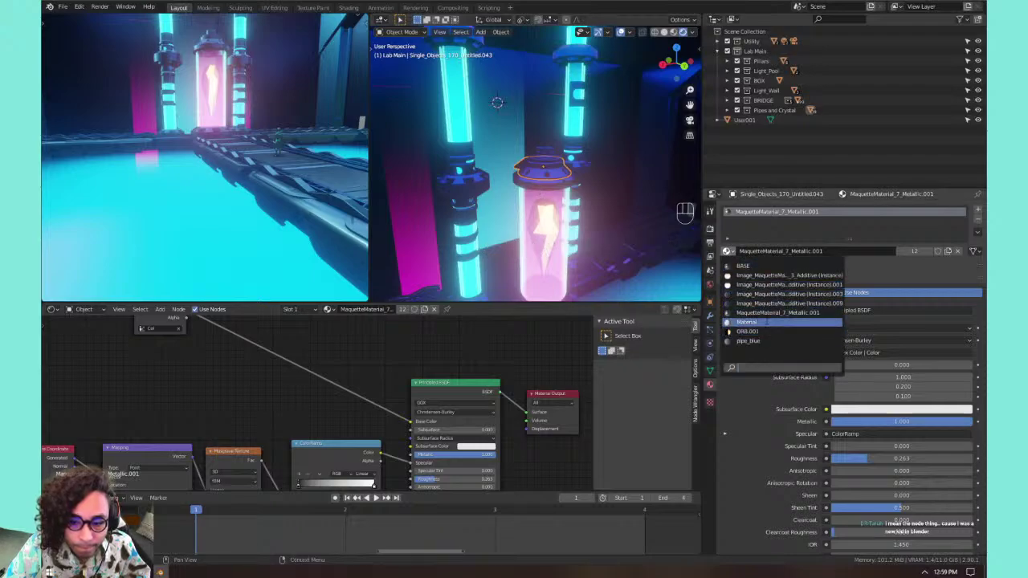
left_click(755, 266)
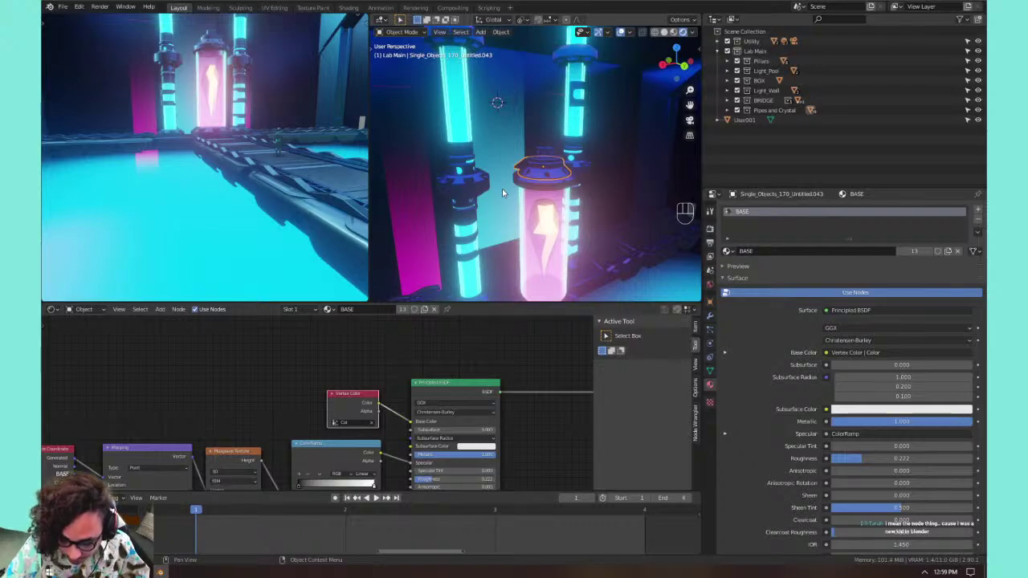
left_click(475, 181)
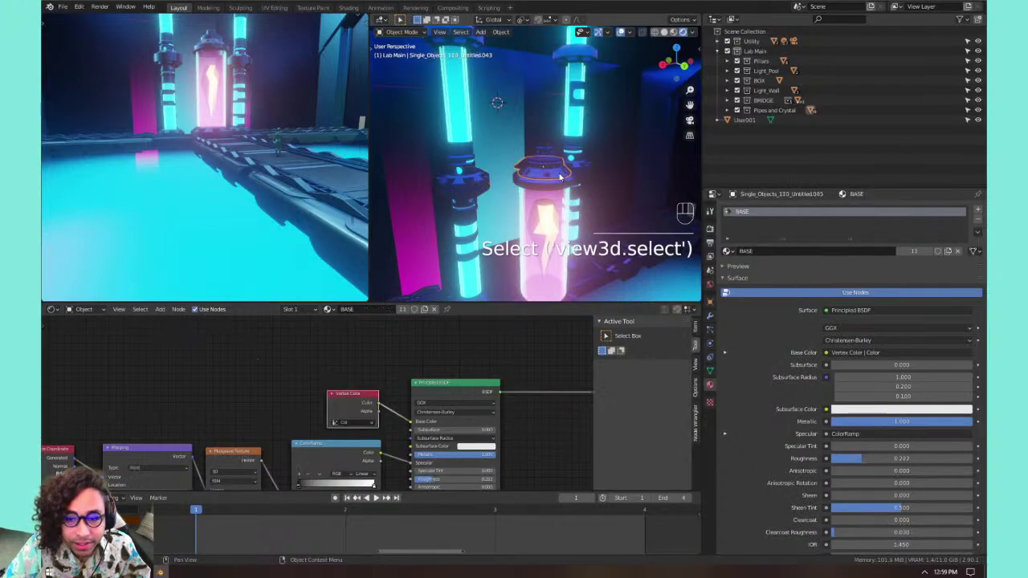
left_click(539, 159)
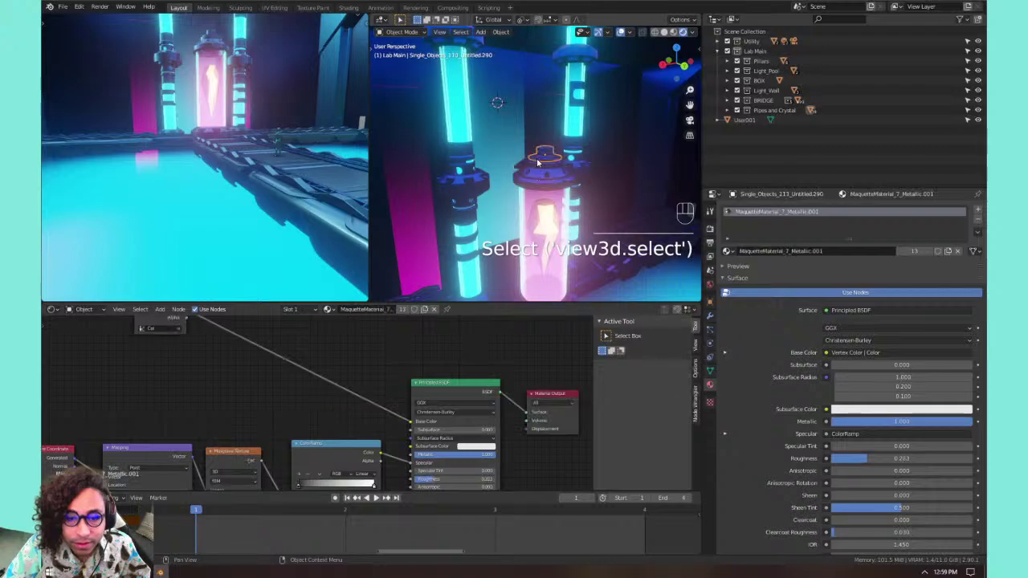
left_click(727, 250)
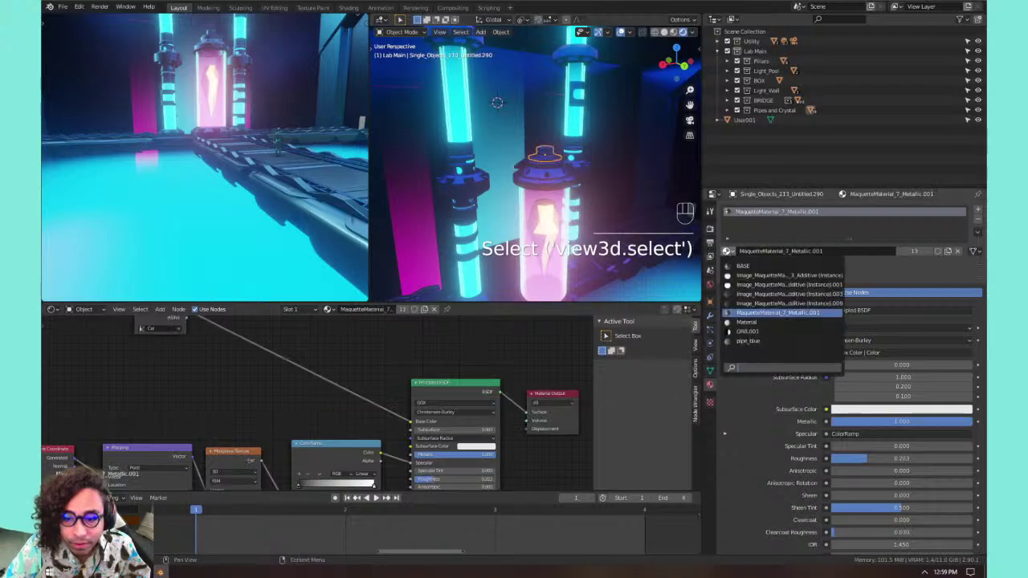
Assign the BASE material to the mid-height collar of the left-hand pillar and the connector piece just above it.
left_click(465, 179)
left_click(727, 251)
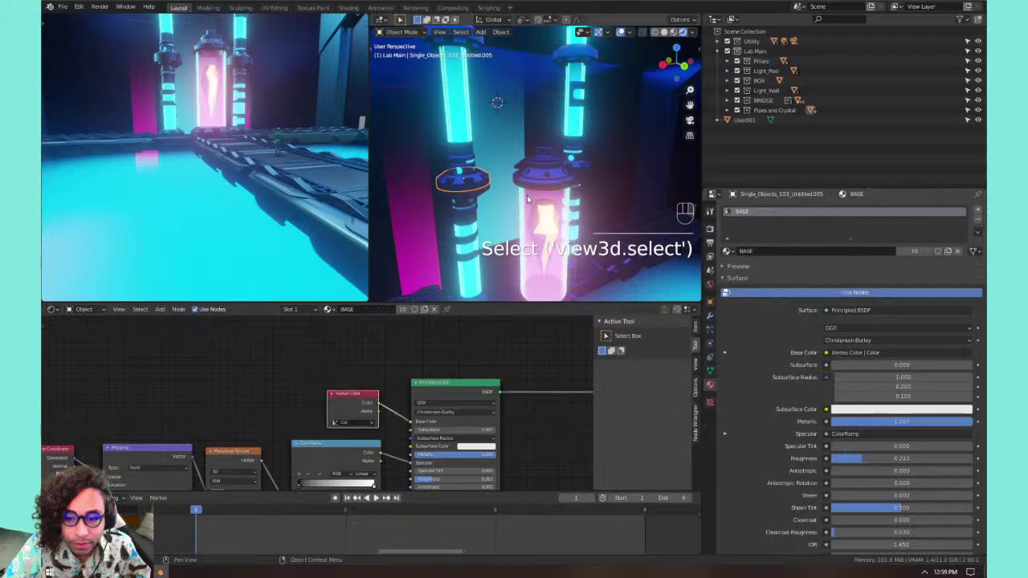
left_click(464, 165)
left_click(727, 251)
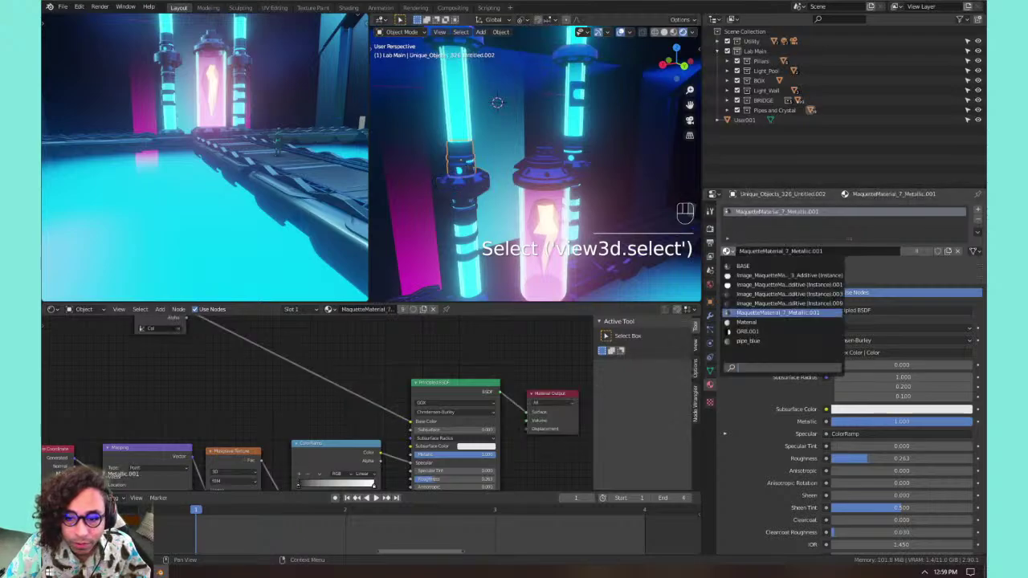
left_click(772, 266)
left_click(468, 191)
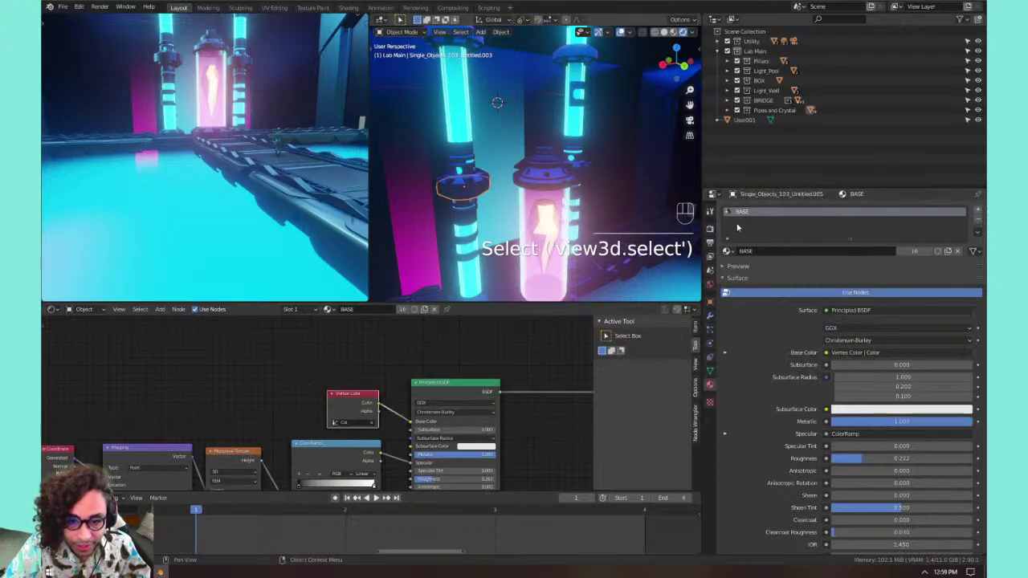
left_click(727, 250)
left_click(746, 266)
Assign the BASE material to the band around the left-hand pillar's lower glowing tube.
left_click(562, 183)
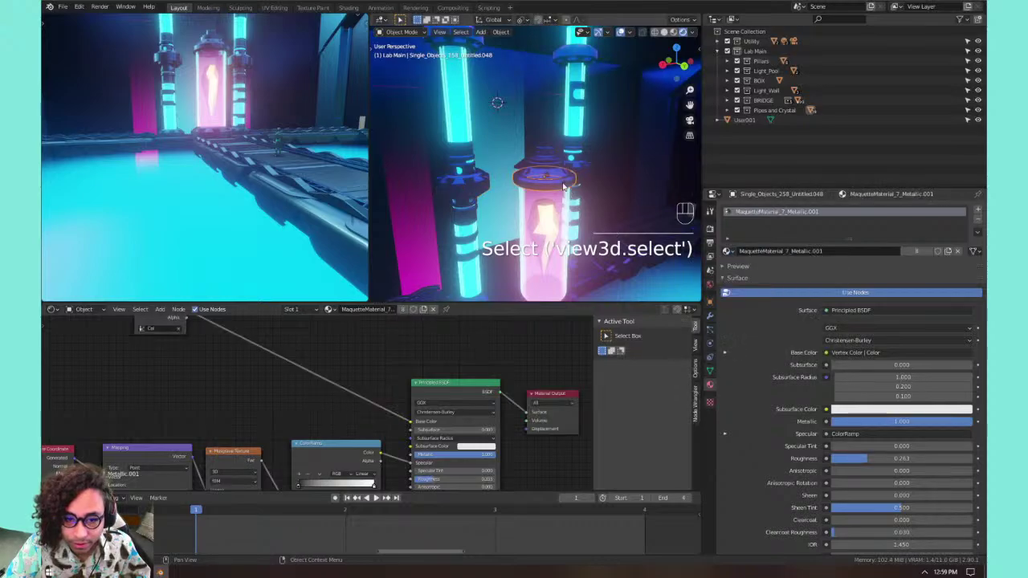
middle_click_drag(562, 184, 531, 144)
left_click(498, 142)
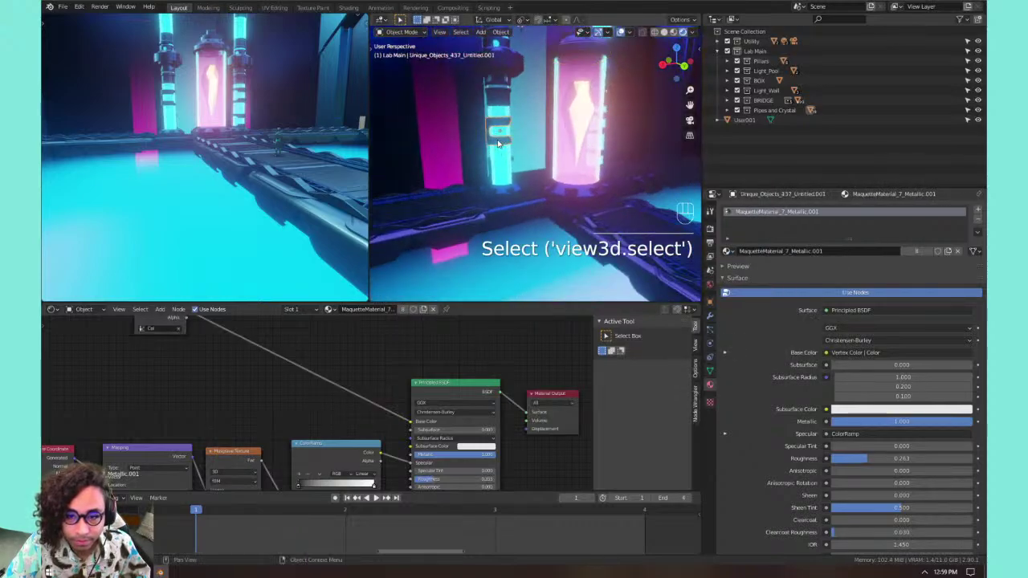
left_click(727, 251)
left_click(743, 265)
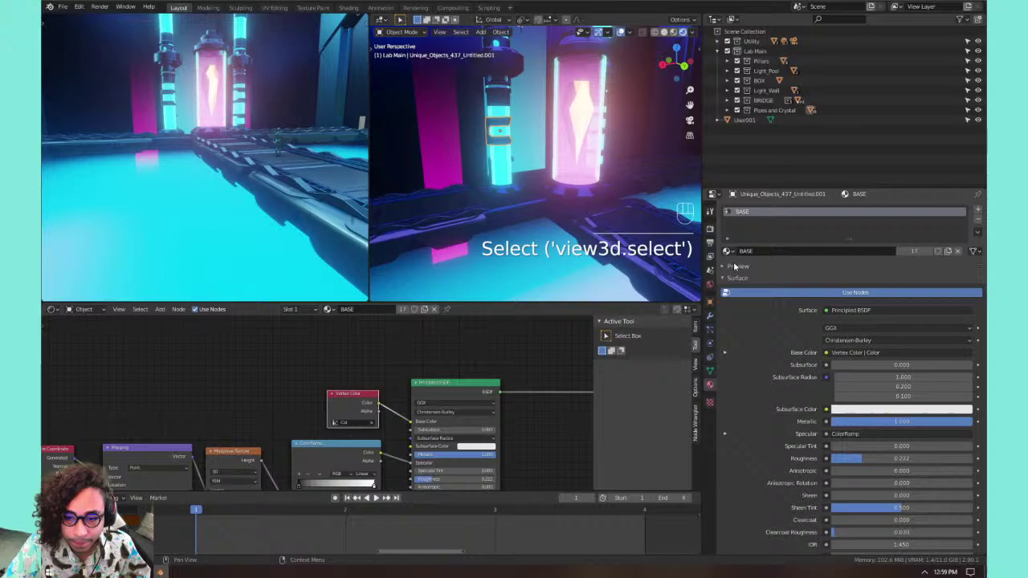
Check the material of the left-hand pillar's foot ring and assign BASE to the crystal capsule's base ring.
left_click(509, 192)
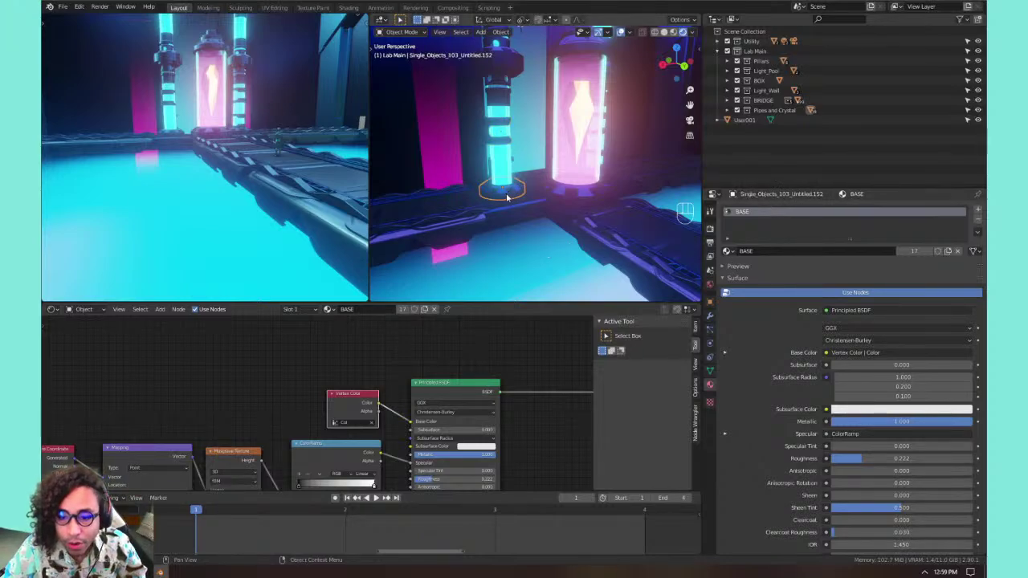
left_click(727, 251)
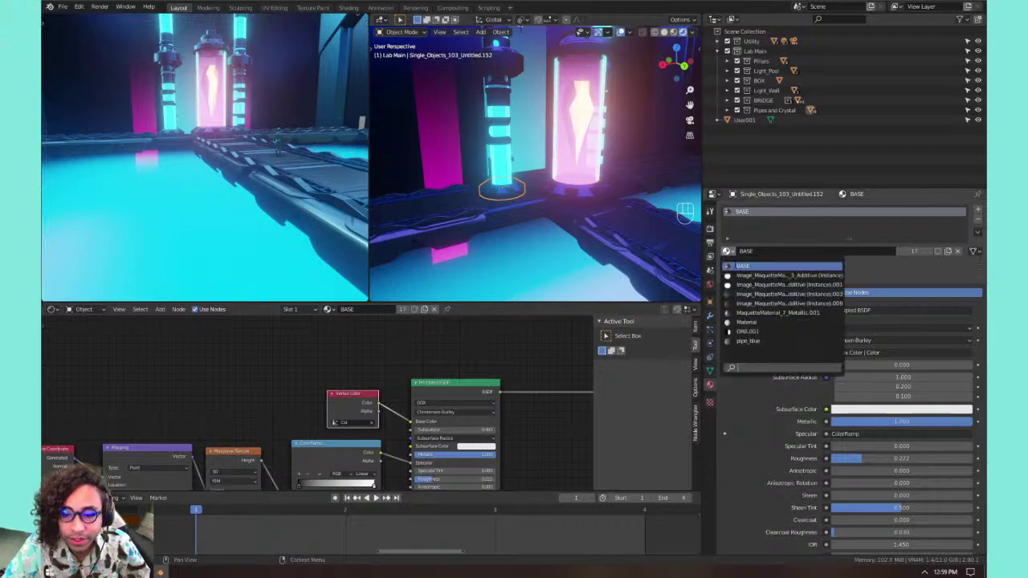
left_click(575, 191)
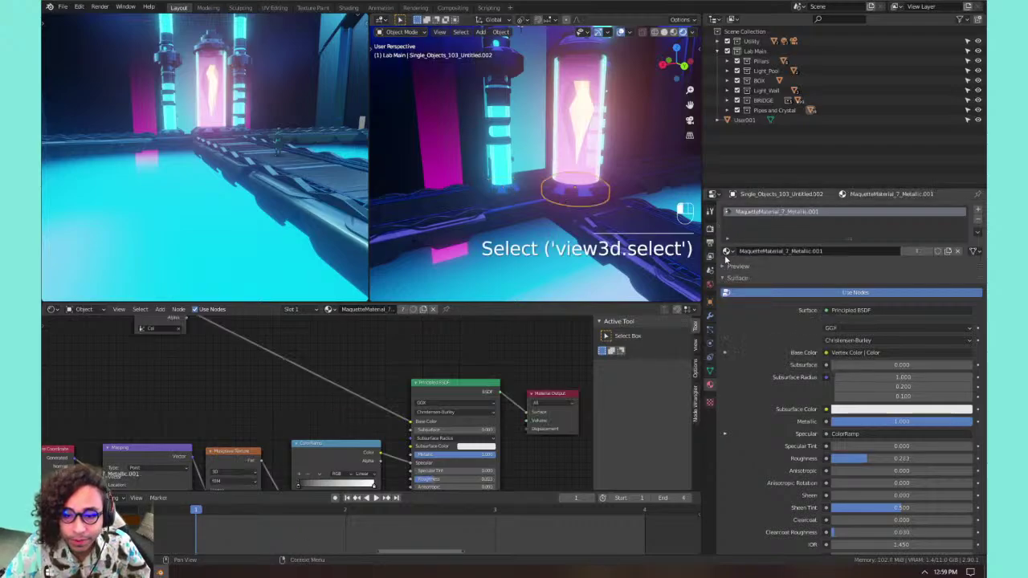
left_click(727, 251)
left_click(735, 267)
Assign the BASE material to the middle band of the right-hand pillar's lower tube and check the band beneath it.
middle_click_drag(640, 160, 551, 182, "shift")
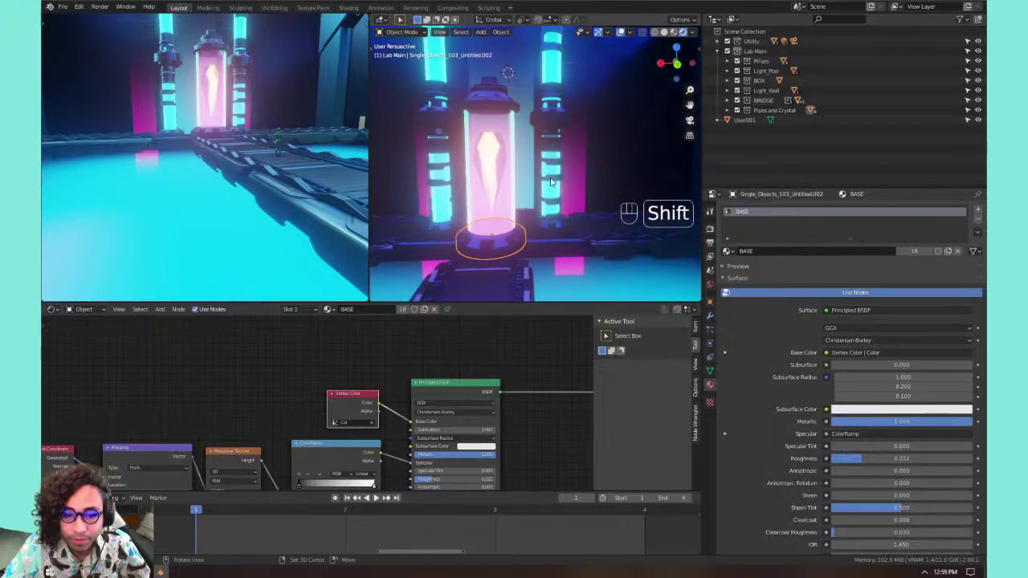
left_click(551, 223)
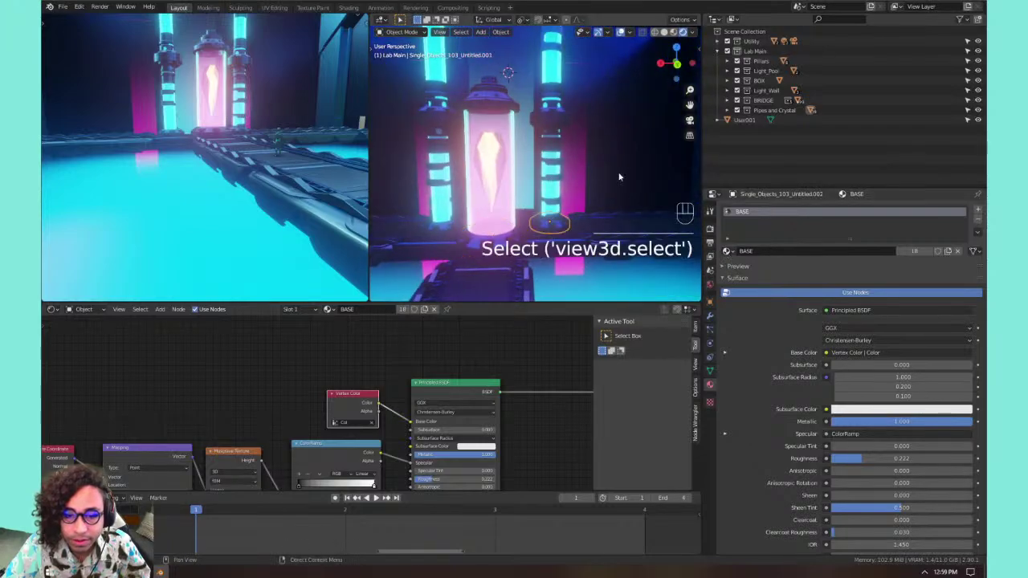
left_click(555, 173)
left_click(554, 174)
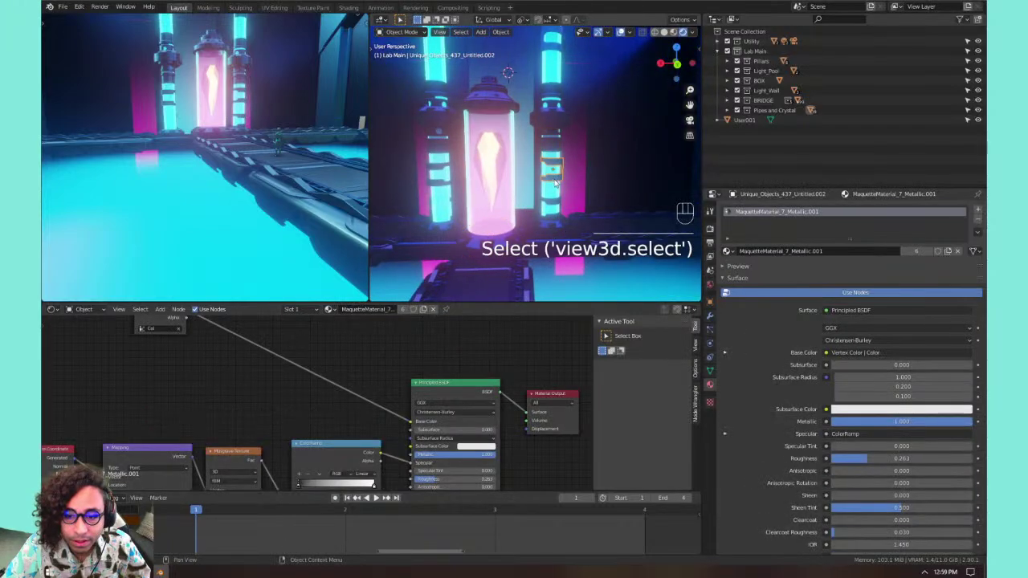
left_click(726, 252)
left_click(734, 266)
left_click(551, 206)
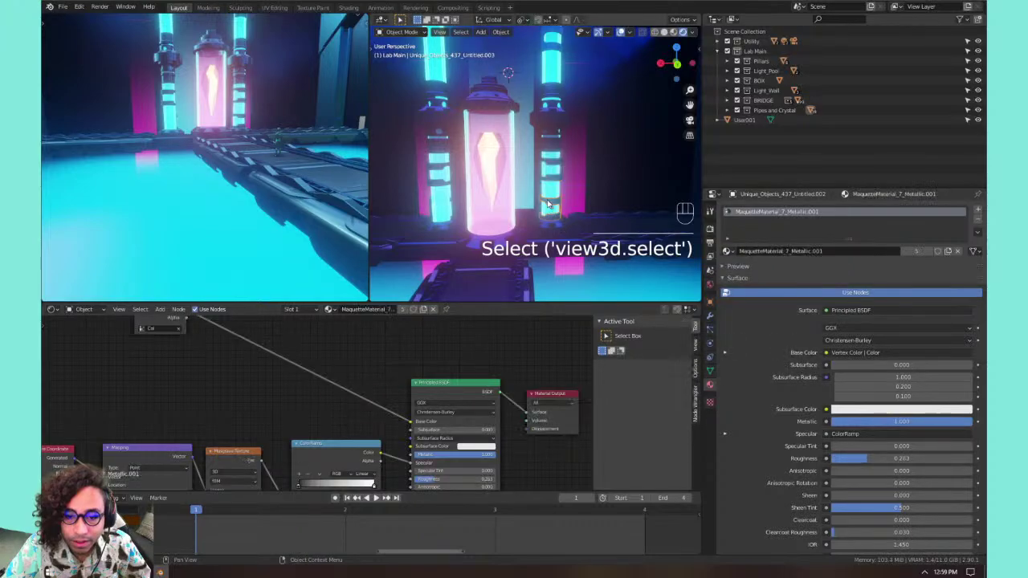
left_click(726, 252)
middle_click_drag(599, 233, 604, 179)
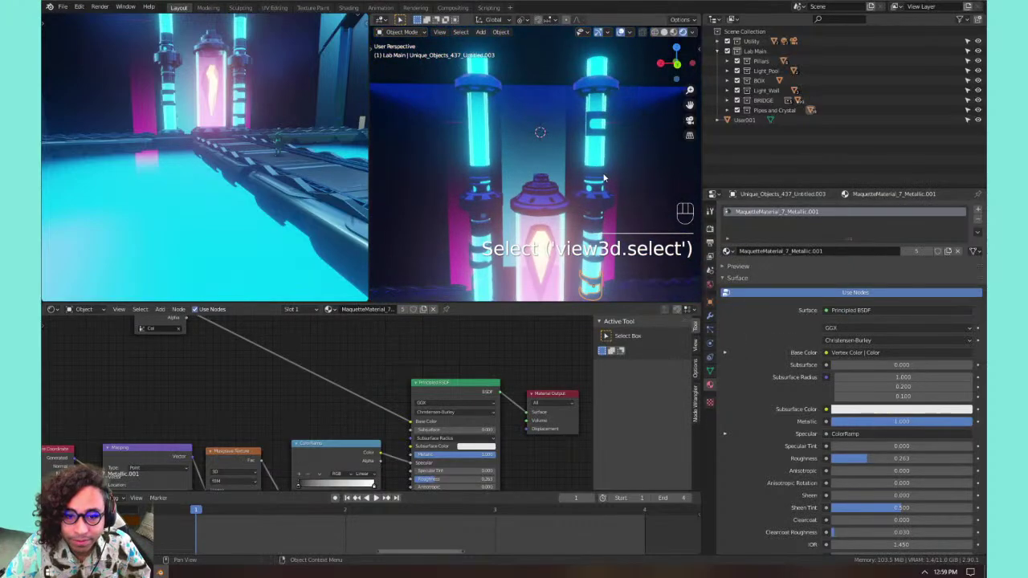
Assign the BASE material to the right-hand pillar's connector piece above the mid collar and to its upper tube band.
left_click(594, 175)
left_click(726, 251)
left_click(734, 266)
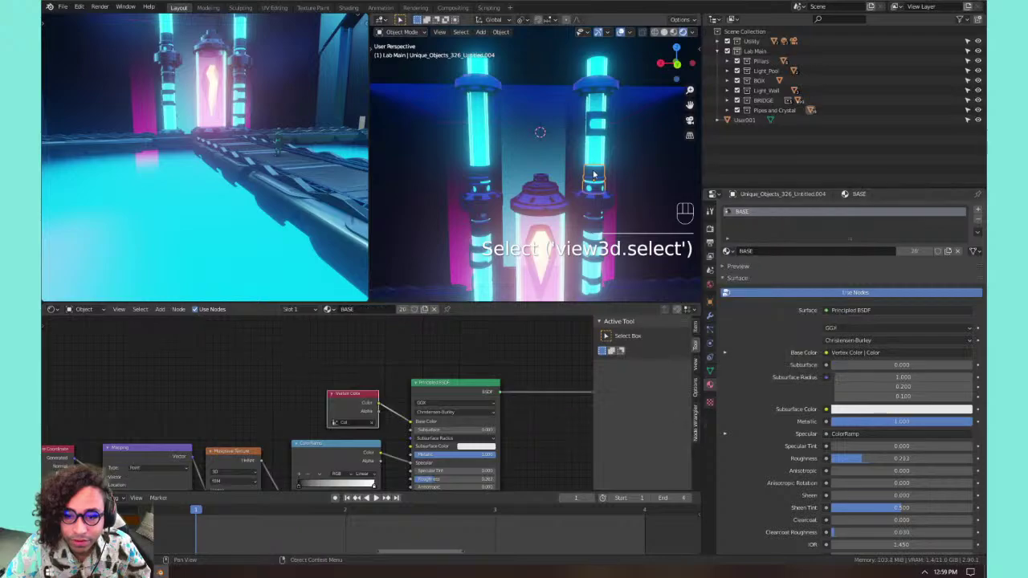
left_click(592, 123)
left_click(726, 251)
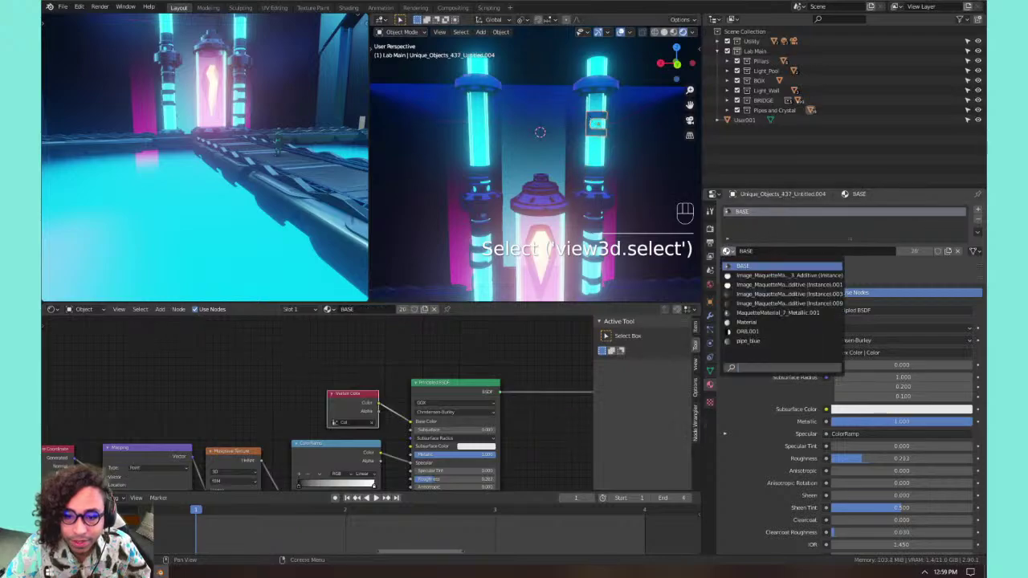
left_click(734, 266)
Apply the BASE material to the top collar pieces of the right-hand pillar.
left_click(601, 81)
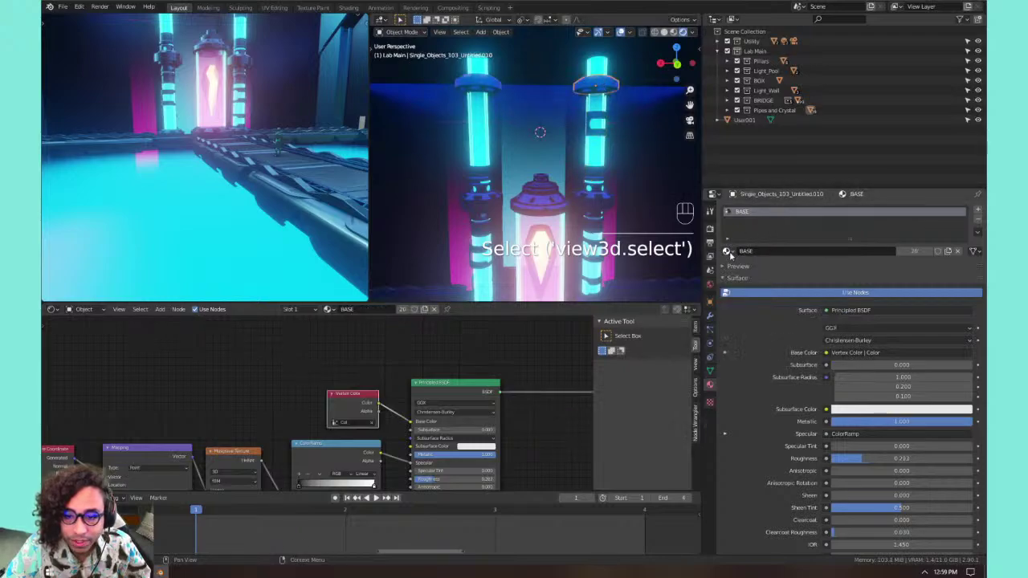
left_click(611, 90)
left_click(726, 252)
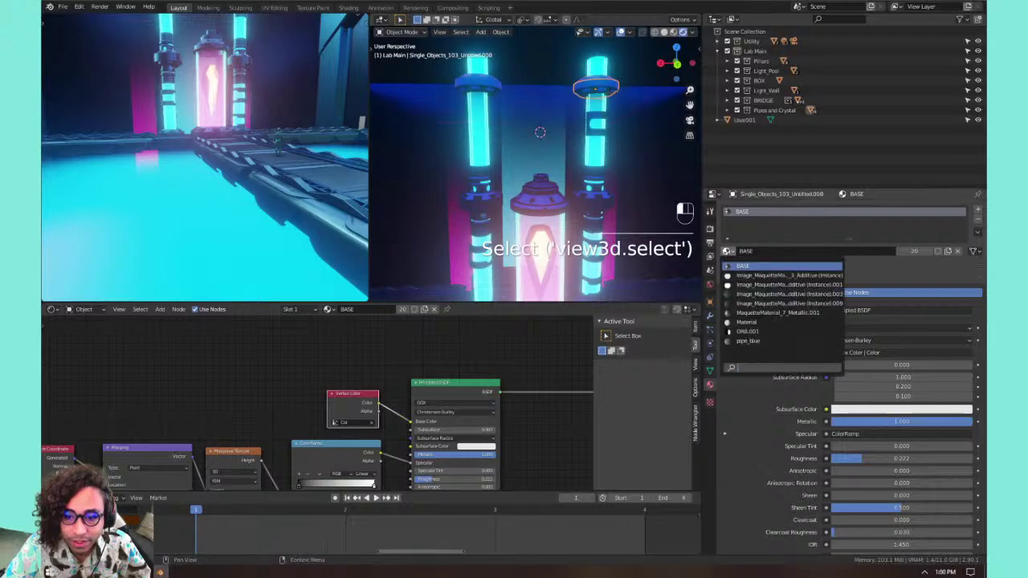
left_click(737, 267)
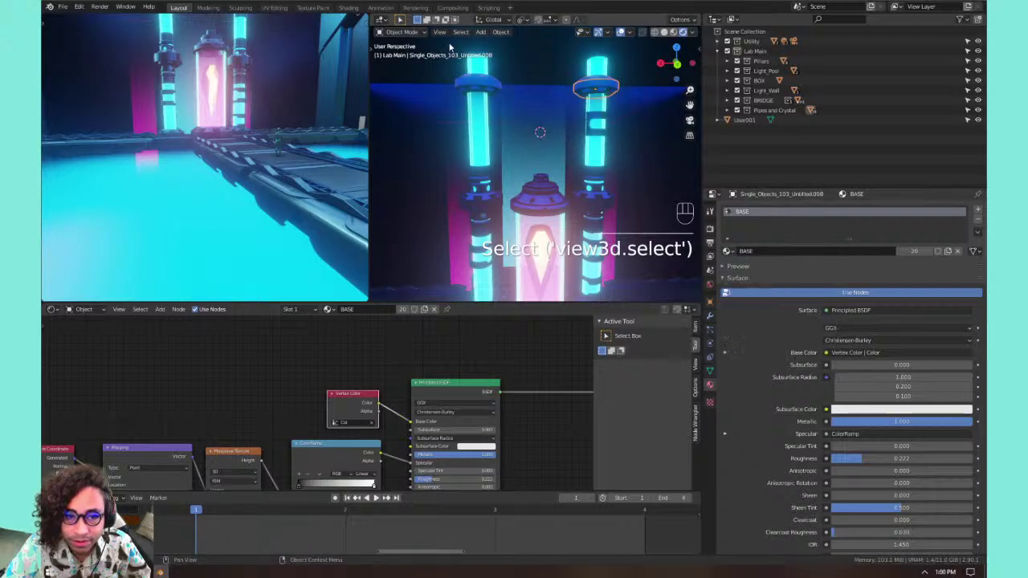
left_click(729, 254)
left_click(738, 266)
Apply the BASE material to the left-hand pillar's top collar and check its connector piece's material.
left_click(463, 87)
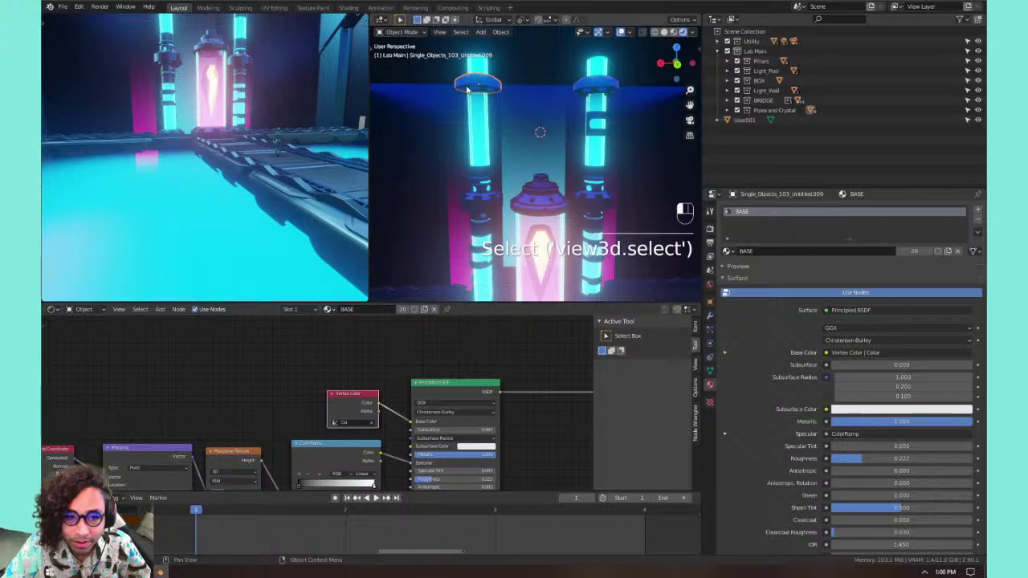
left_click(729, 253)
left_click(739, 266)
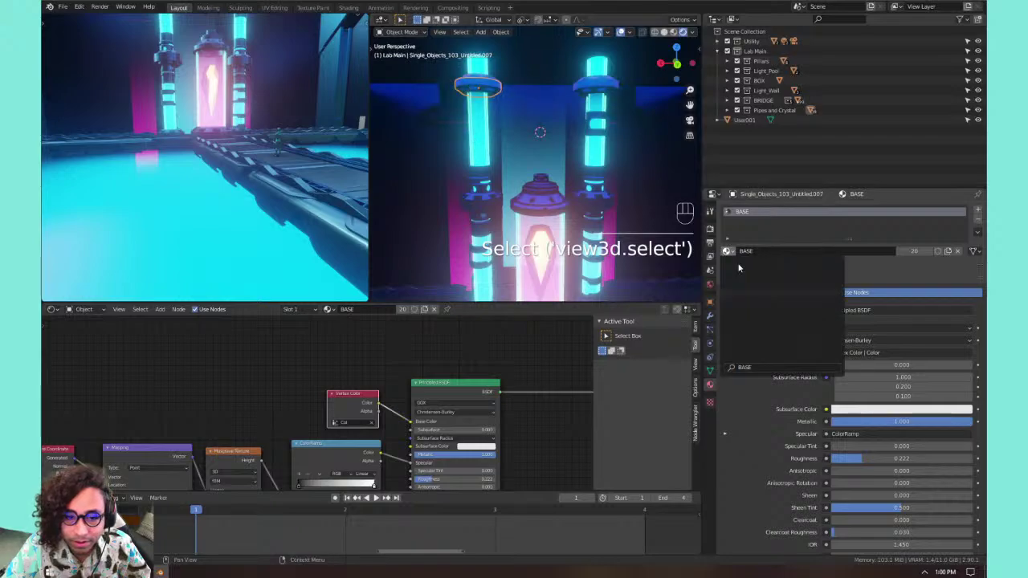
left_click(483, 175)
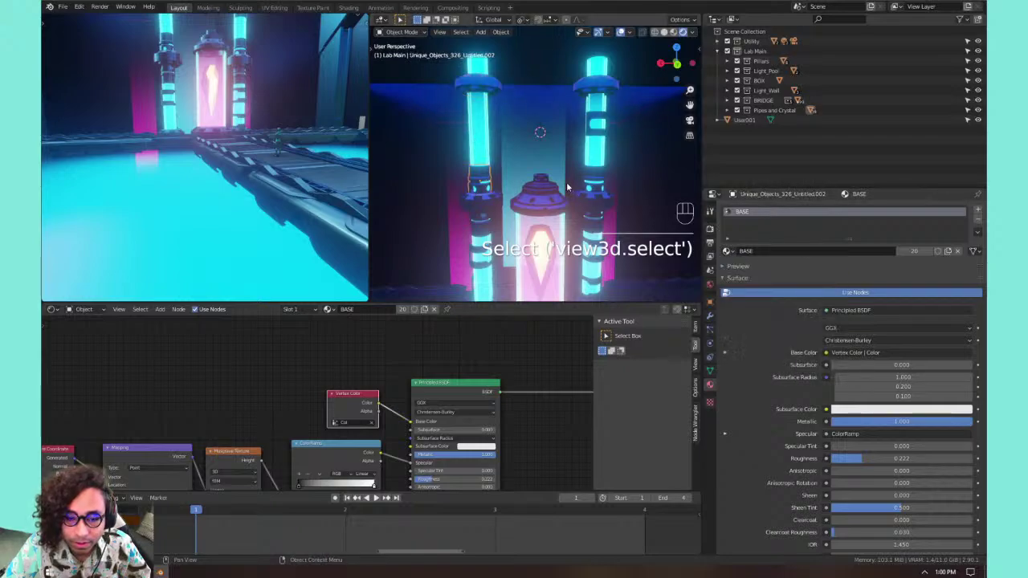
Save the file and purge its unused data-blocks.
middle_click_drag(566, 181, 397, 52)
key("ctrl+s")
left_click(63, 6)
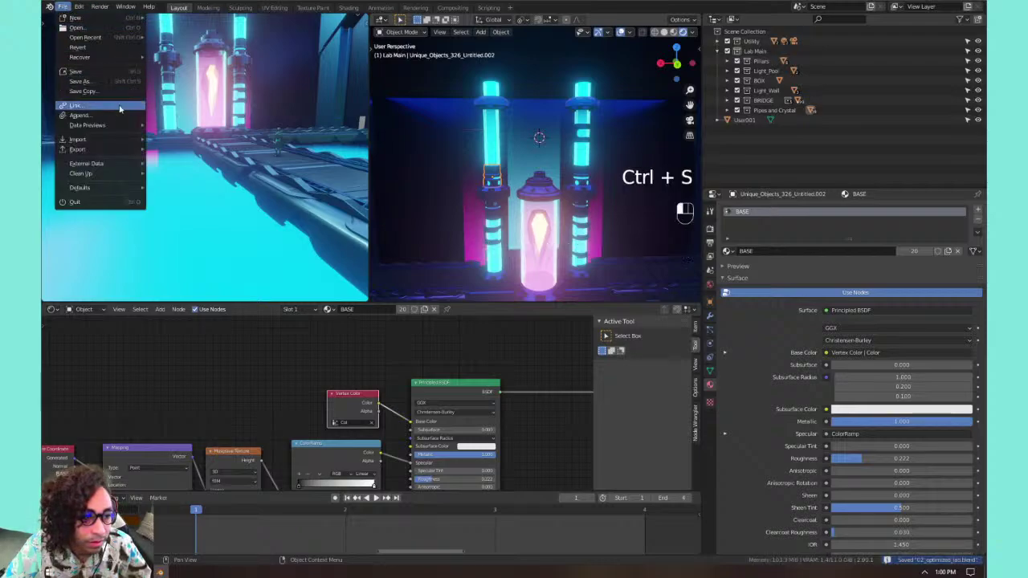
mouse_move(111, 128)
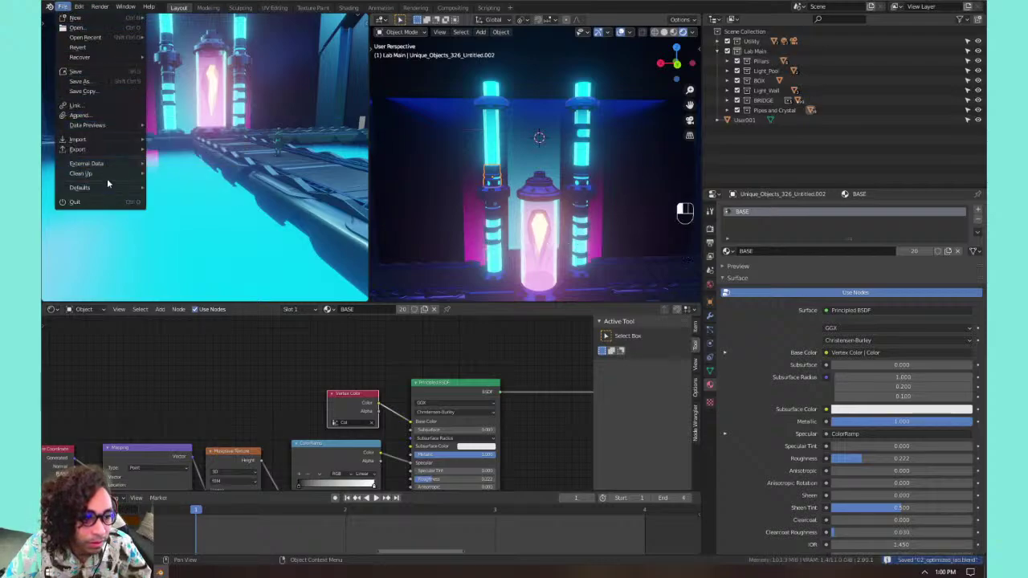
mouse_move(107, 177)
left_click(173, 177)
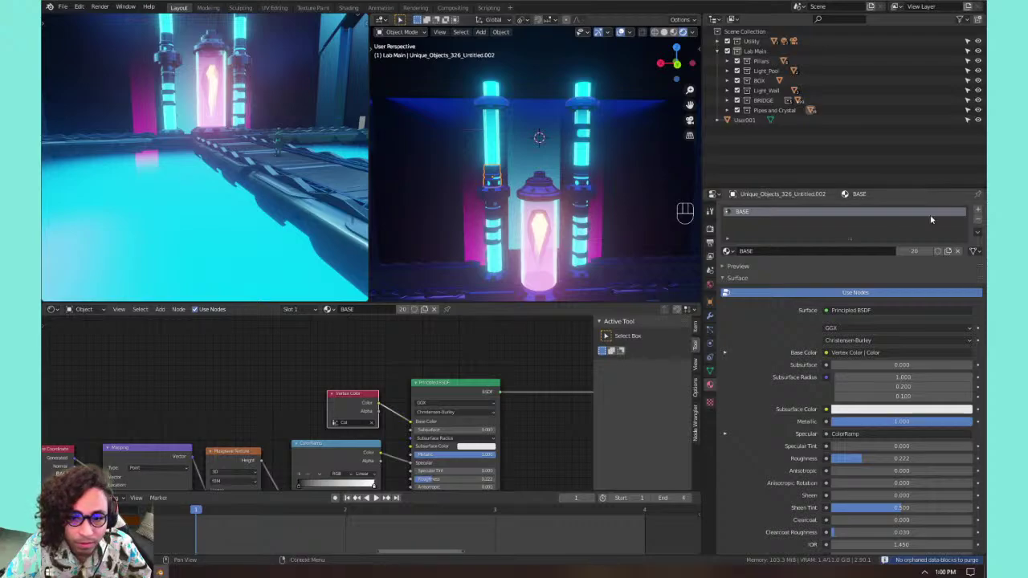
Assign Image_MaquetteMaterial_3_Additive (Instance) to the walkway panel right of the capsule and unlink it with its user count cleared to zero.
left_click(727, 251)
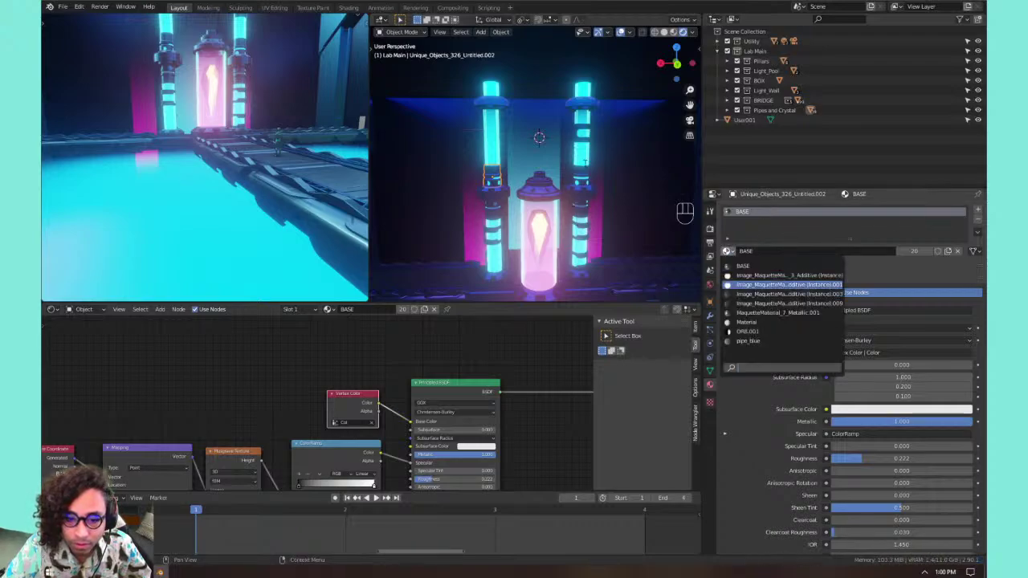
left_click(621, 263)
left_click(620, 265)
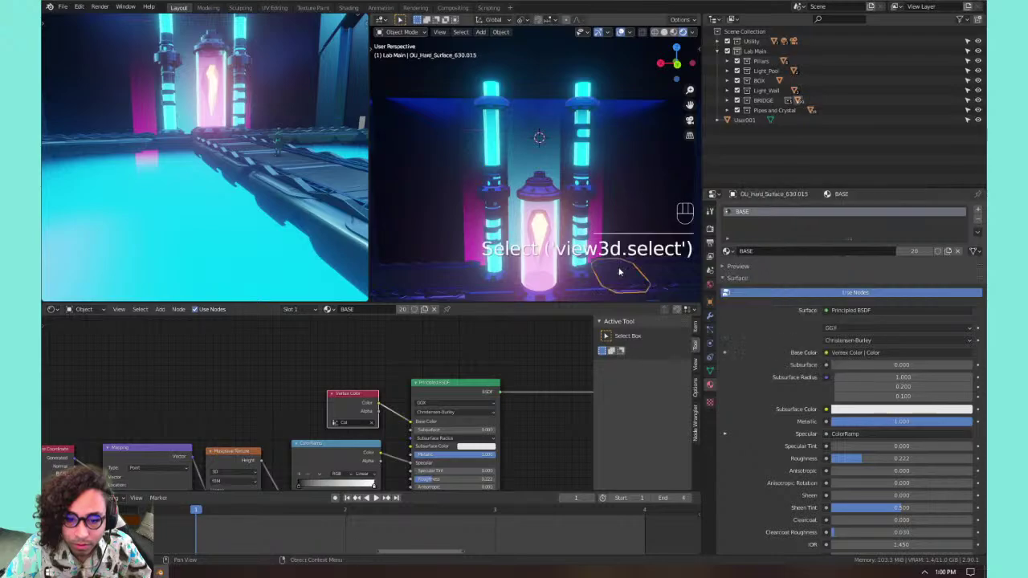
left_click(727, 251)
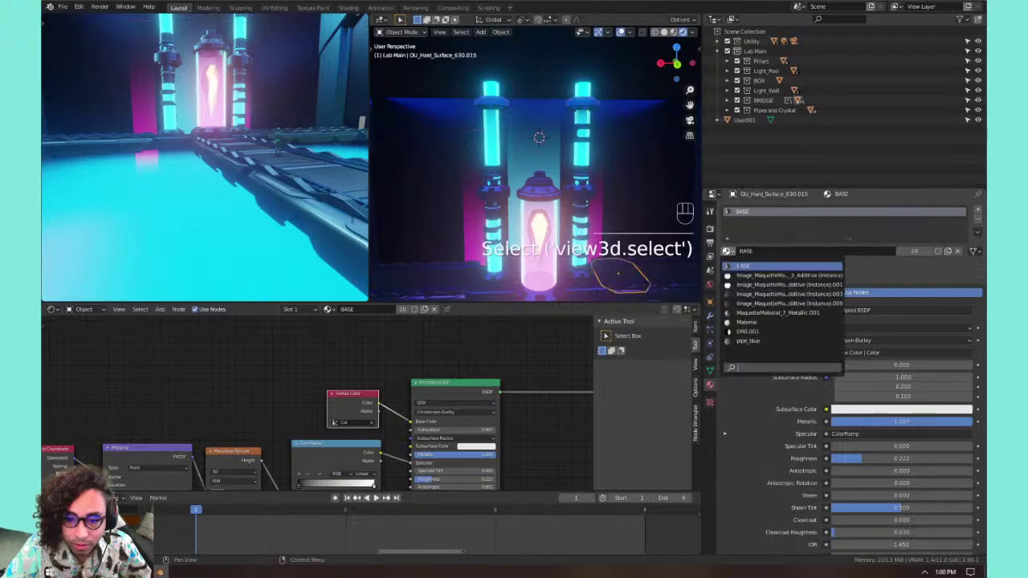
left_click(755, 278)
middle_click_drag(495, 211, 547, 196)
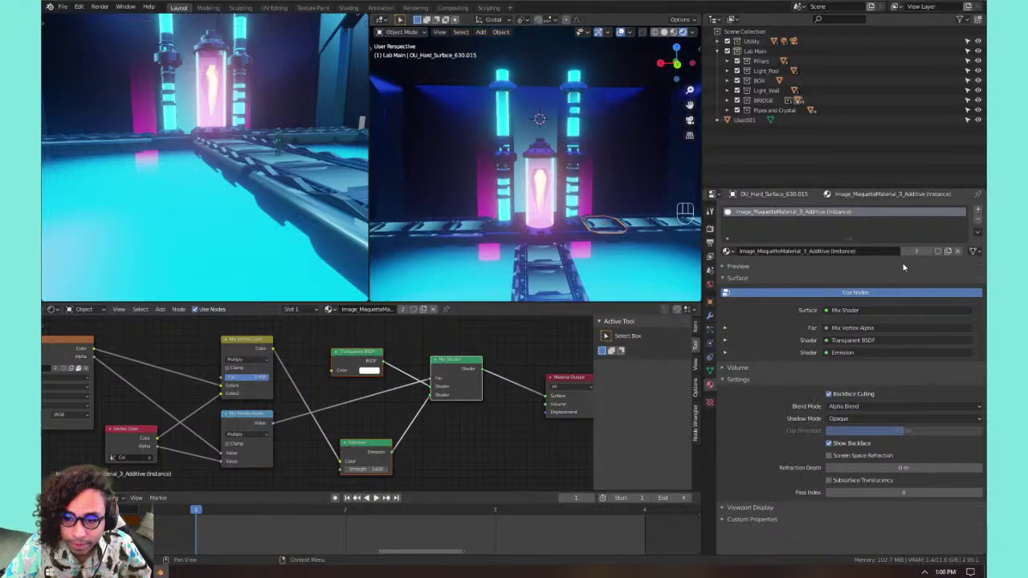
left_click(959, 252)
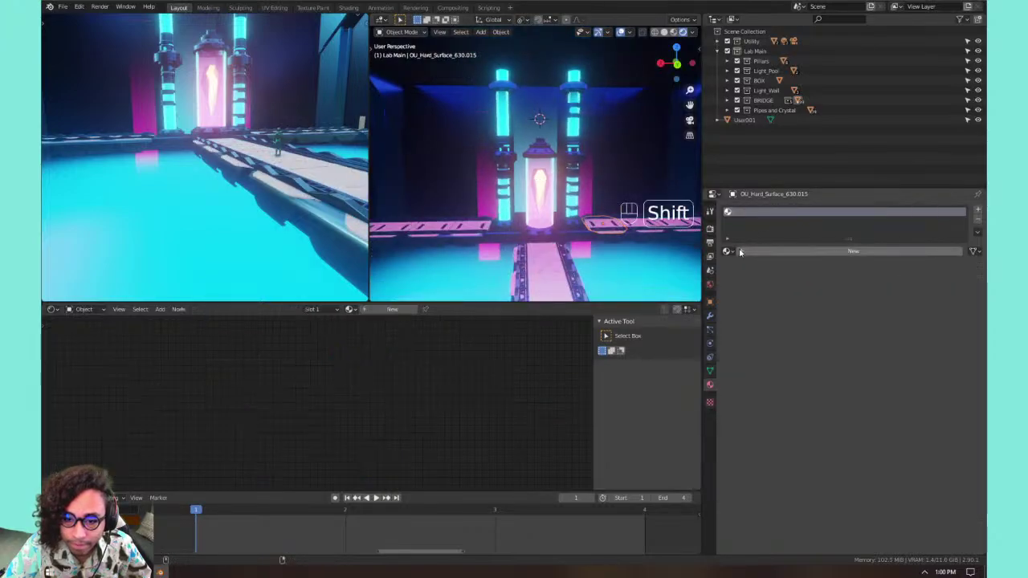
Load the .001 and .003 versions of the Additive (Instance) material on the walkway panel, unlinking each with zero users.
left_click(727, 252)
left_click(755, 284)
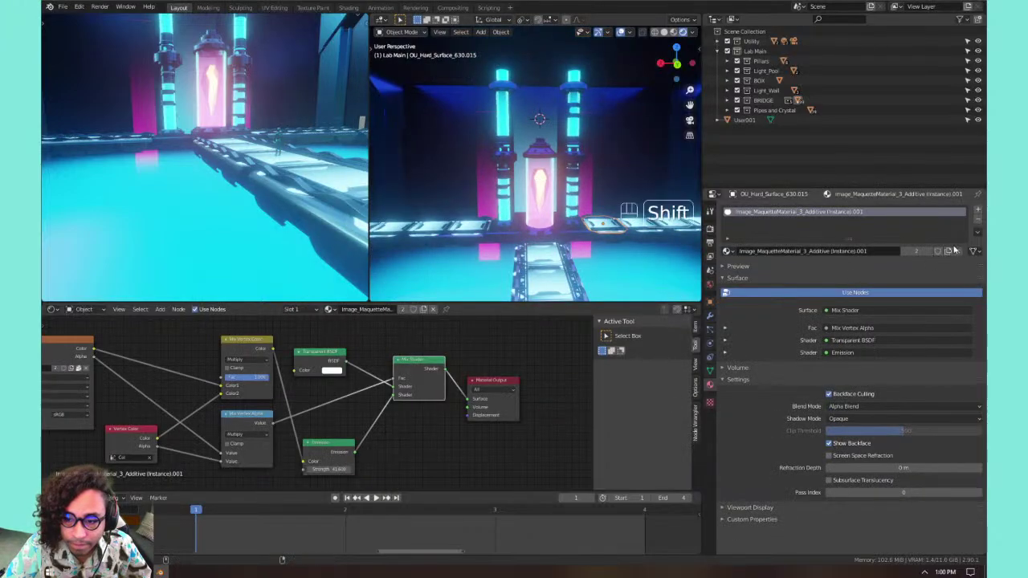
left_click(959, 253)
left_click(728, 251)
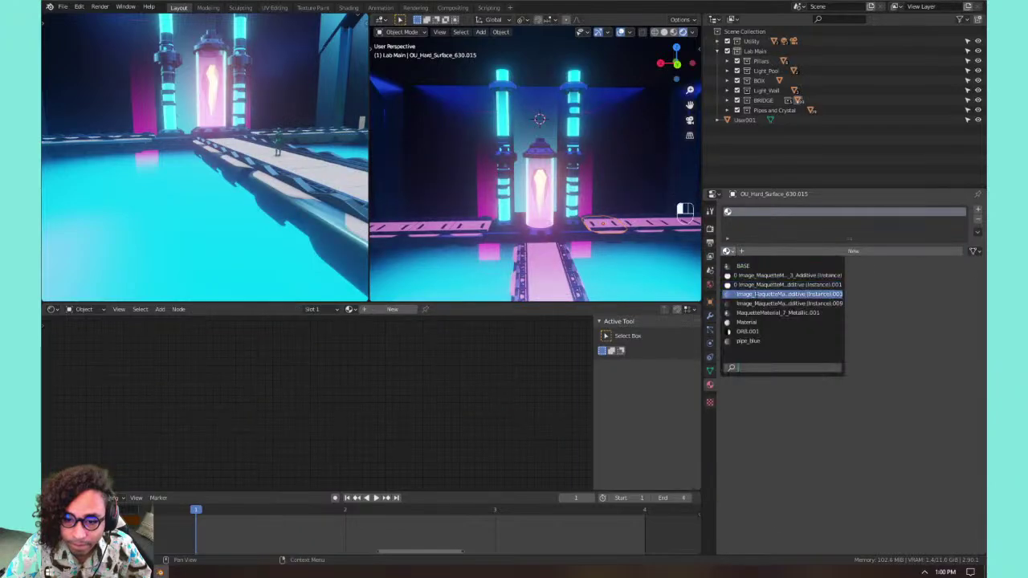
left_click(783, 294)
left_click(958, 252, "shift")
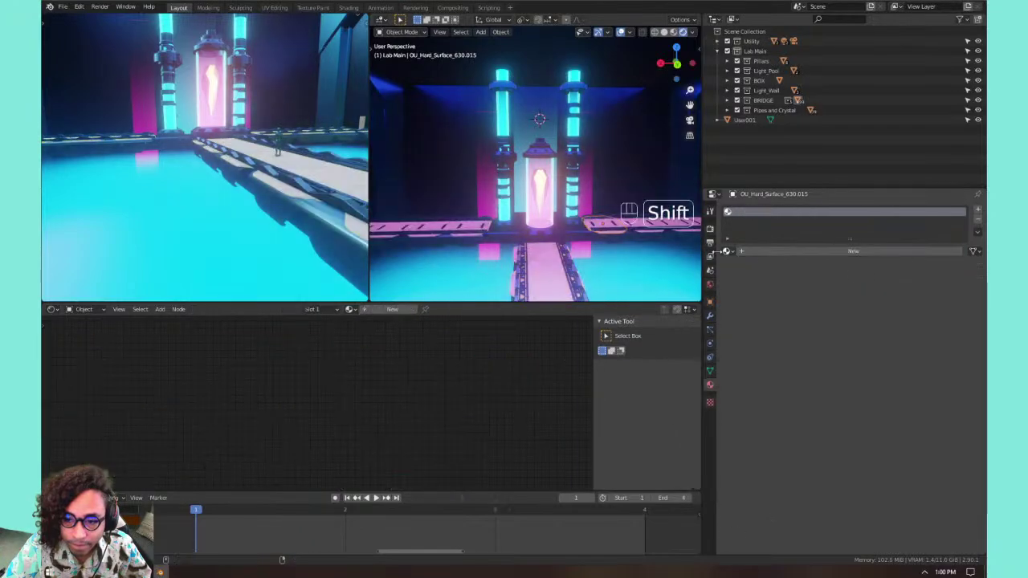
Clear the users of the .009 Additive (Instance) material and MaquetteMaterial_7_Metallic.001 by assigning and unlinking each on the walkway panel.
left_click(728, 251)
left_click(783, 294)
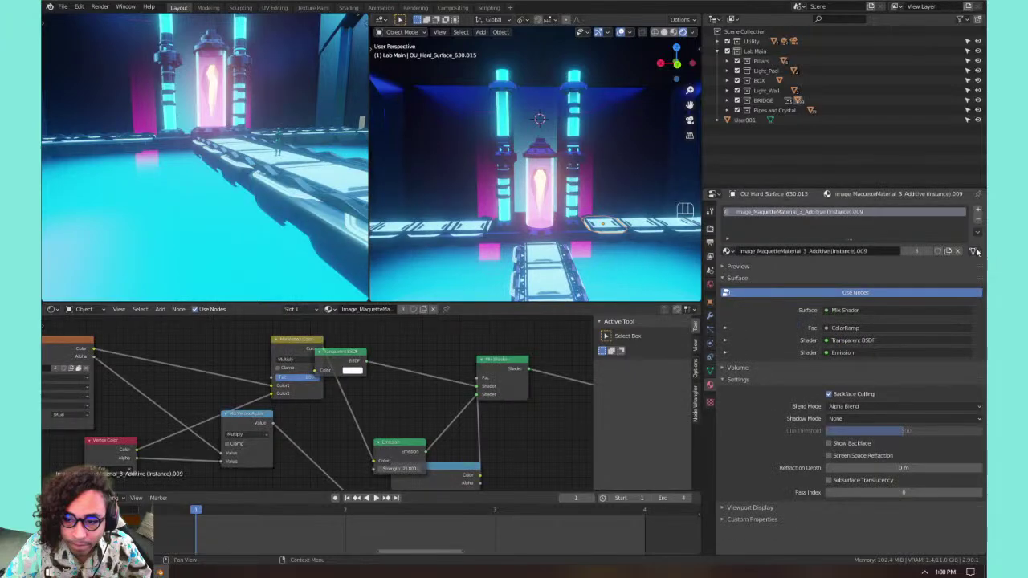
left_click(958, 252, "shift")
left_click(727, 251)
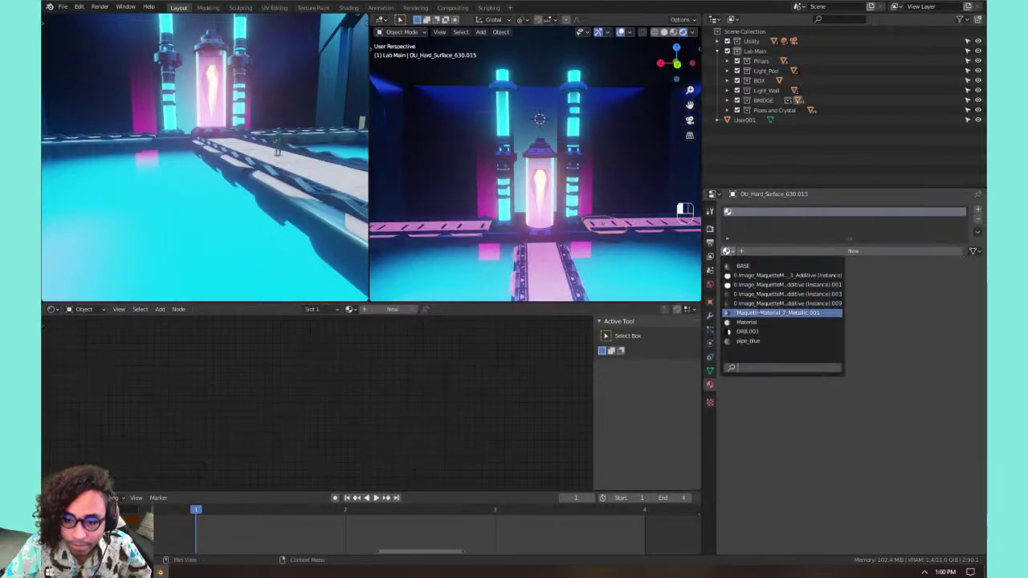
left_click(783, 306)
left_click(958, 252, "shift")
left_click(727, 252)
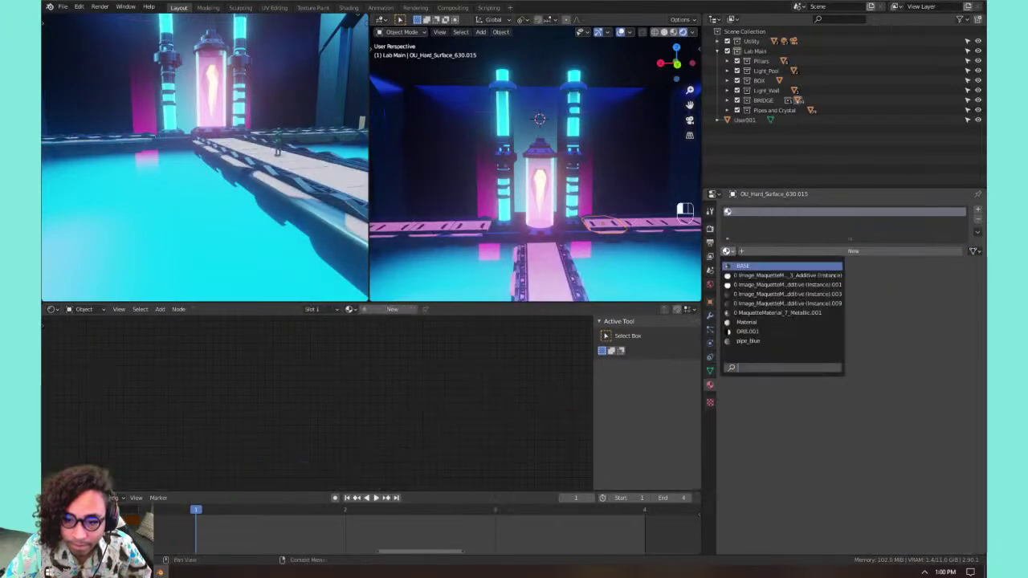
left_click(783, 312)
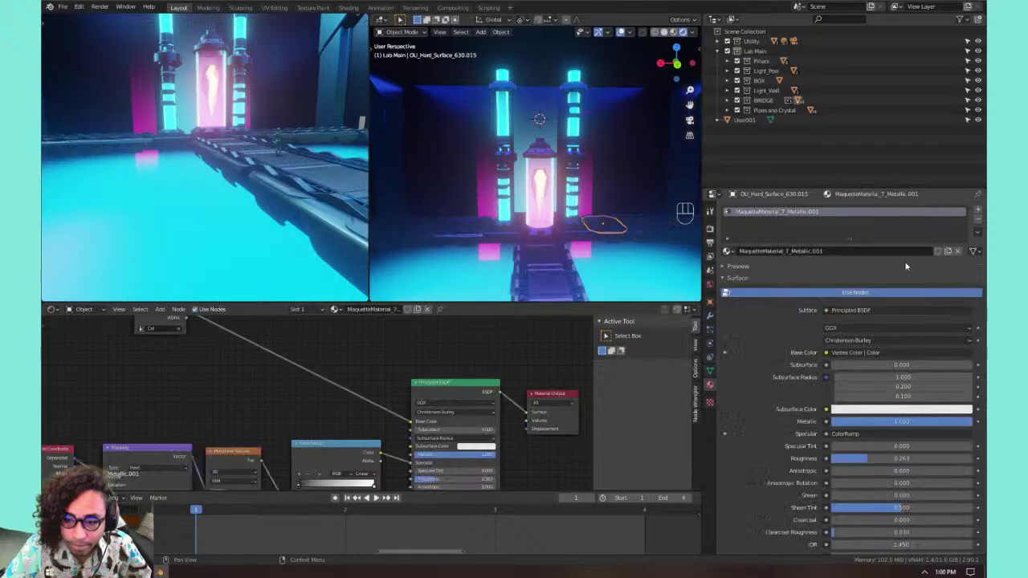
left_click(959, 252, "shift")
Clear the users of Material and ORB.001 by assigning each to the walkway panel and unlinking it with zero users.
left_click(731, 253)
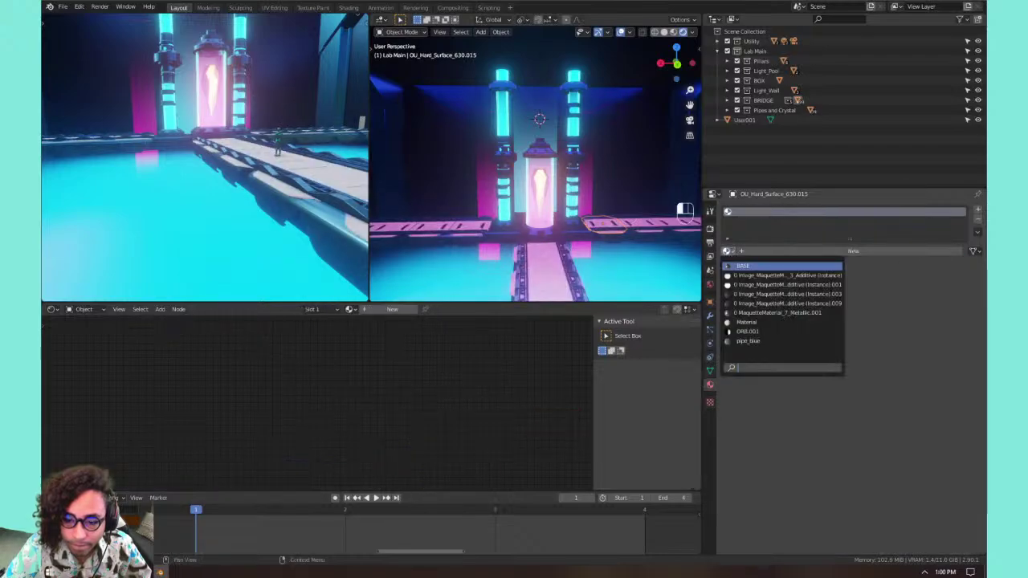
left_click(783, 321)
left_click(958, 252, "shift")
left_click(729, 252)
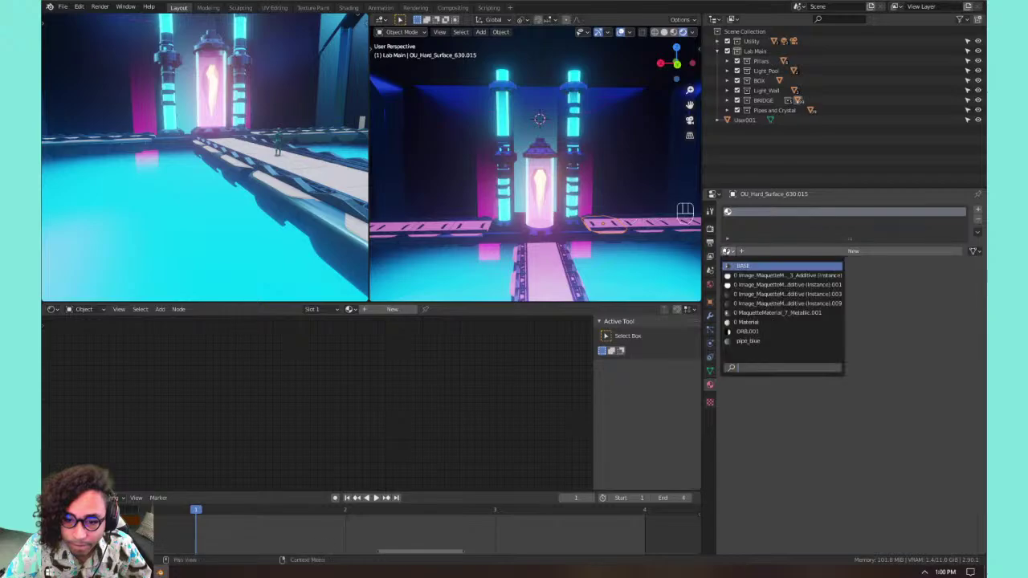
left_click(747, 326)
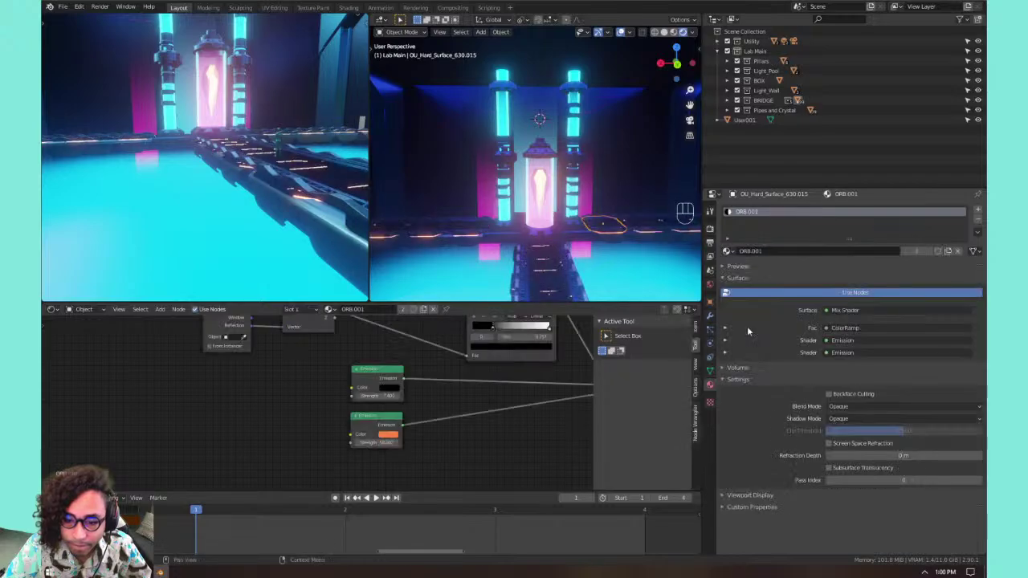
left_click(958, 252, "shift")
left_click(728, 251)
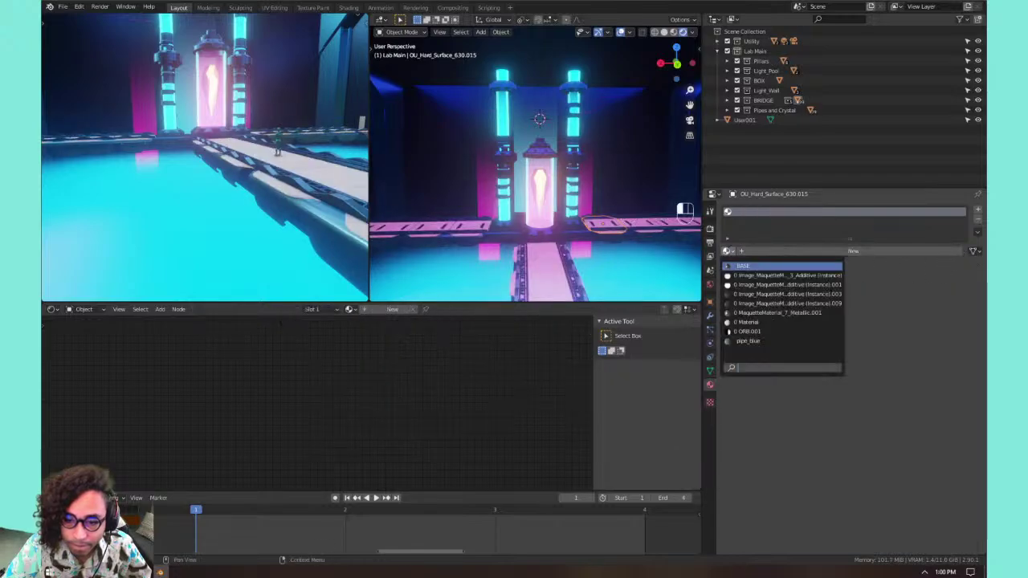
left_click(774, 331)
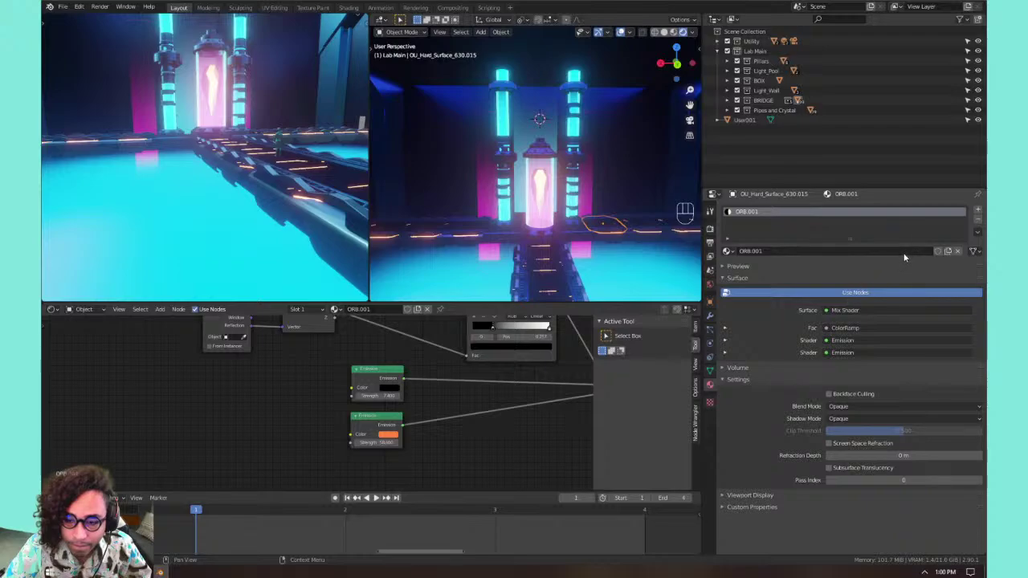
left_click(956, 251, "shift")
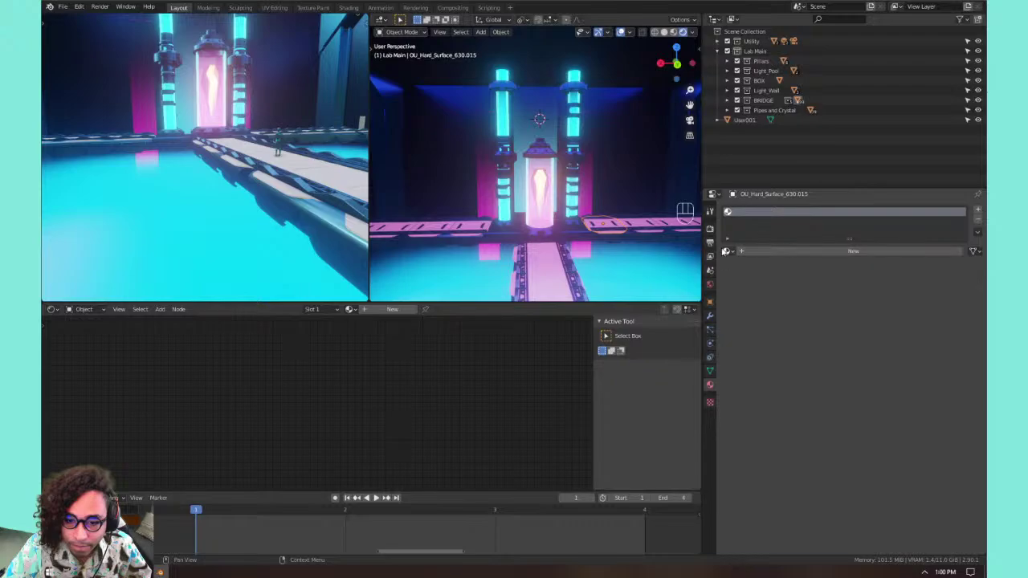
Assign the BASE material back to the walkway panel and save the file.
left_click(727, 252)
left_click(743, 266)
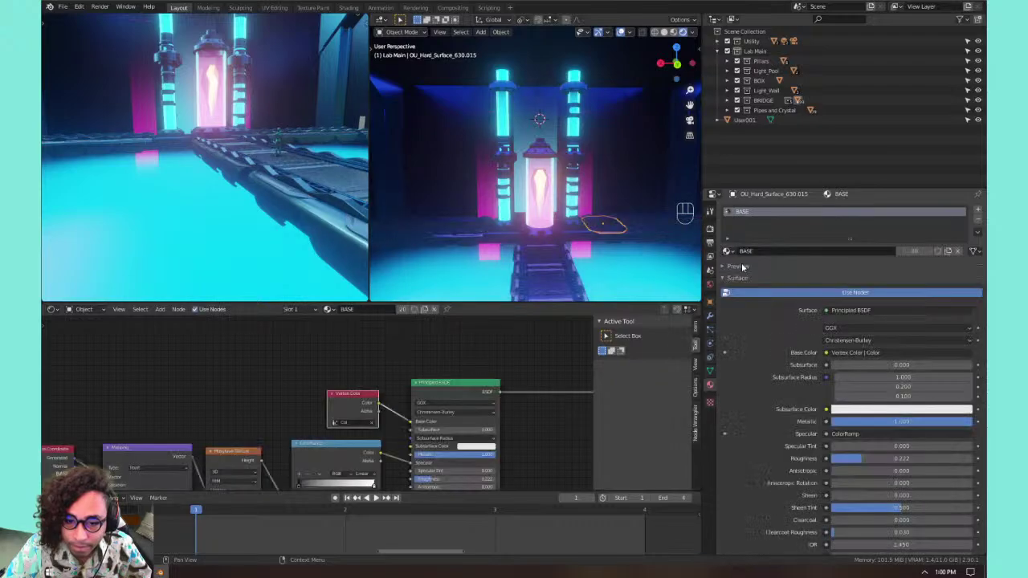
key("ctrl+s")
Purge all unused data-blocks from the file, then undo the purge.
left_click(62, 7)
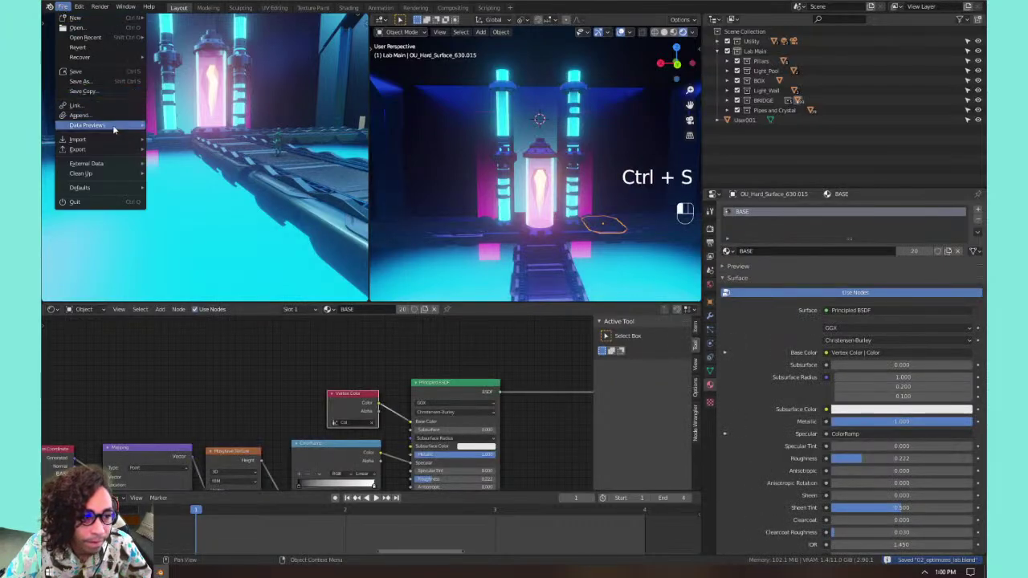
mouse_move(81, 173)
left_click(155, 174)
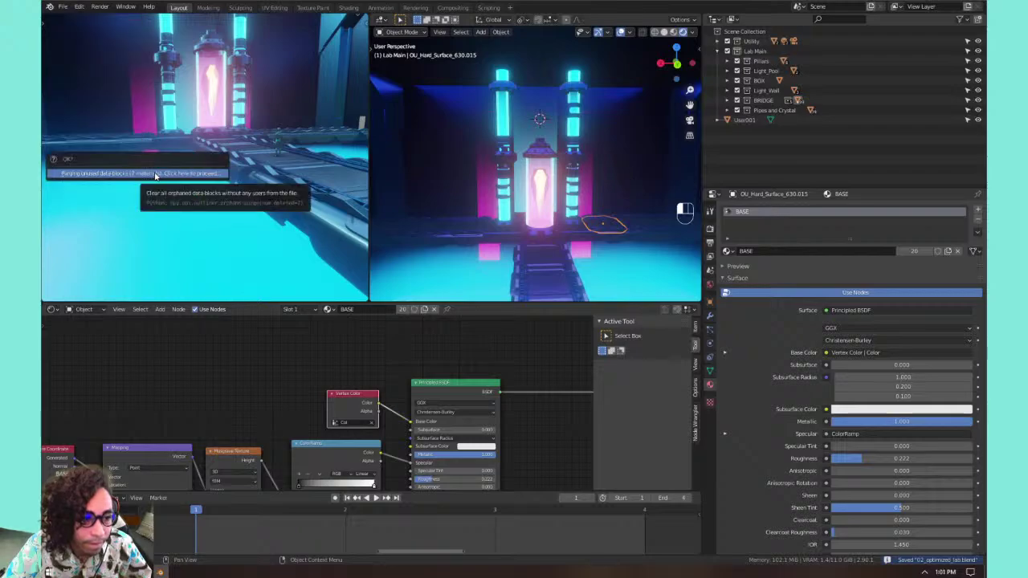
left_click(155, 174)
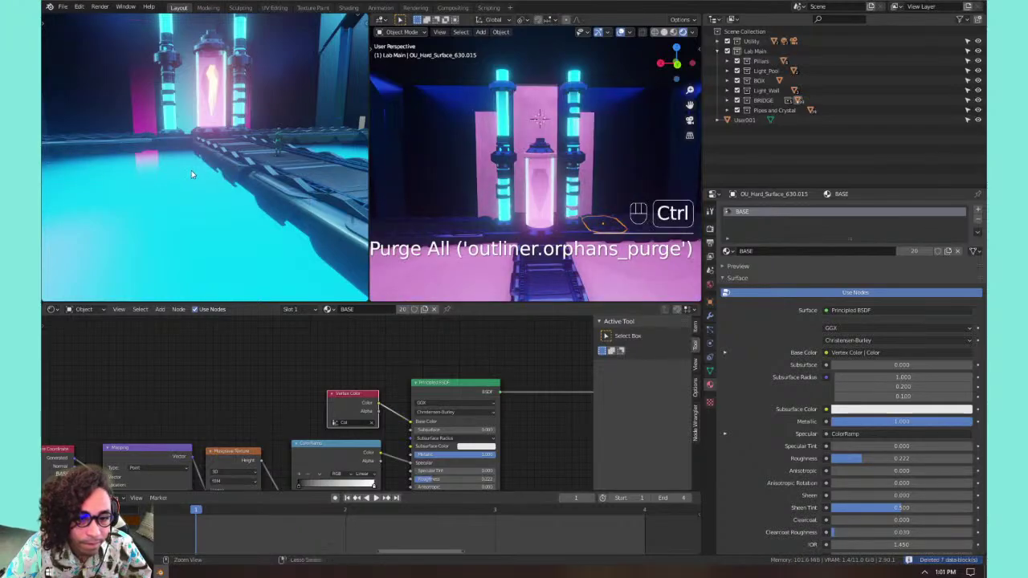
key("ctrl+z")
Save and reopen 02_optimized_lab.blend, and set the perspective viewport to rendered shading.
key("ctrl+s")
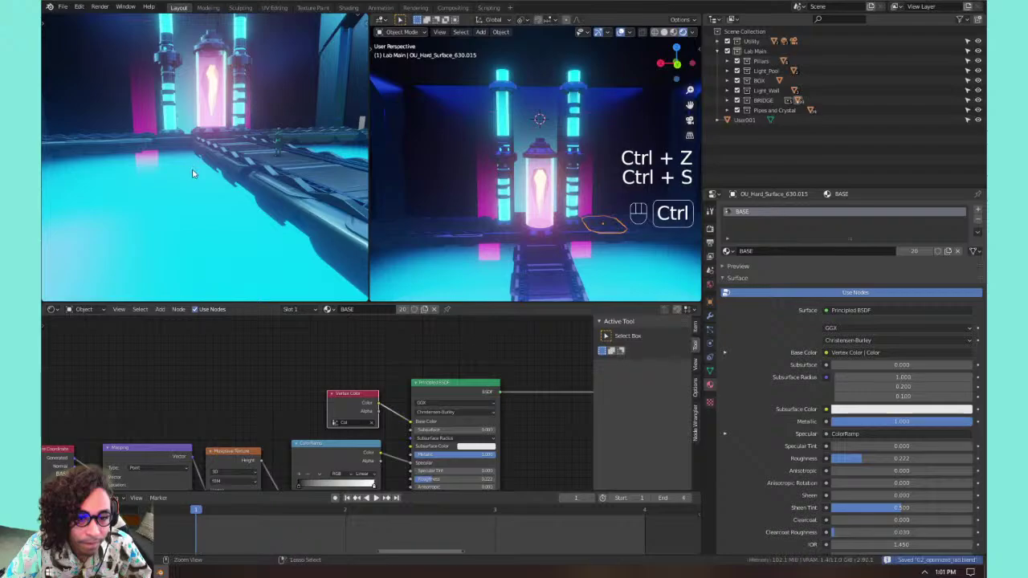
left_click(62, 6)
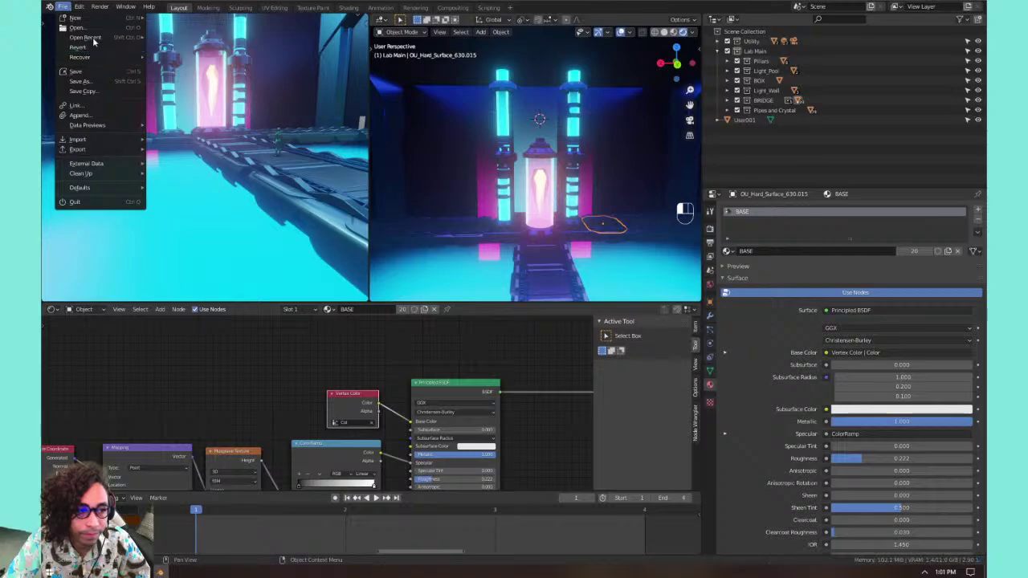
mouse_move(85, 37)
left_click(163, 37)
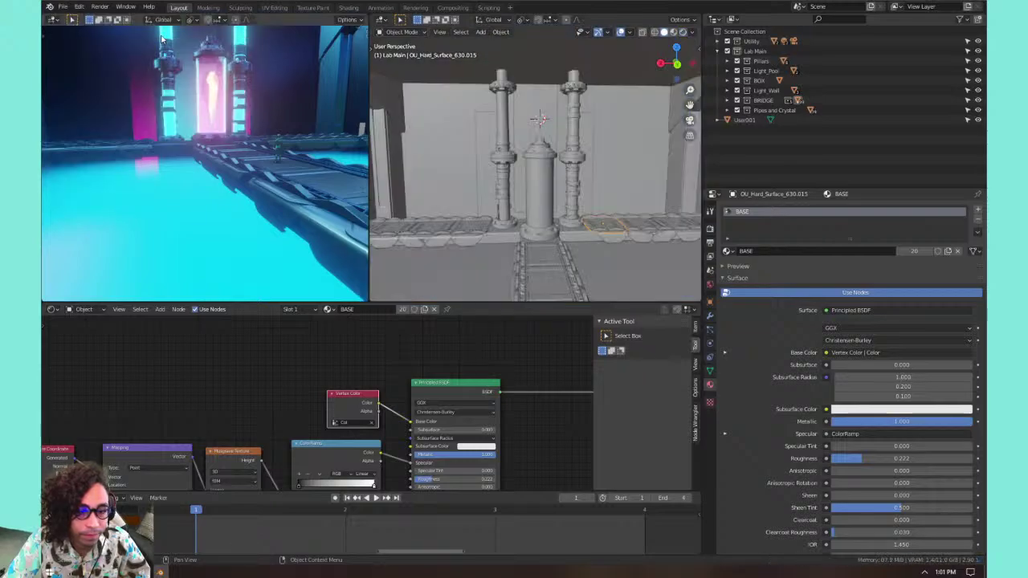
left_click(682, 32)
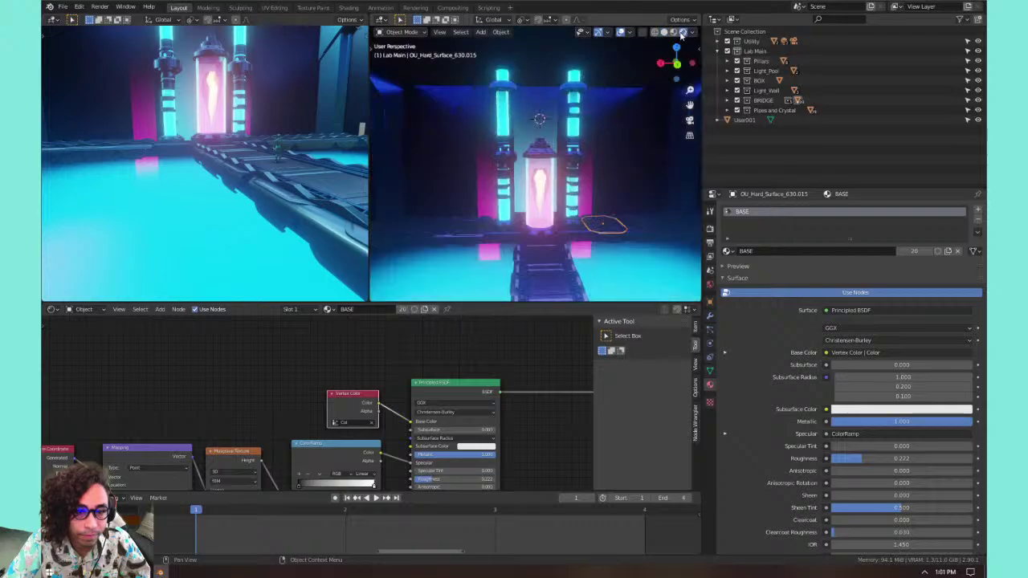
Assign Image_MaquetteMaterial_3_Additive (Instance) to the upper collar of the glowing pipe, replacing it with Image_MaquetteMaterial_3_Additive (Instance).001.
left_click(573, 182)
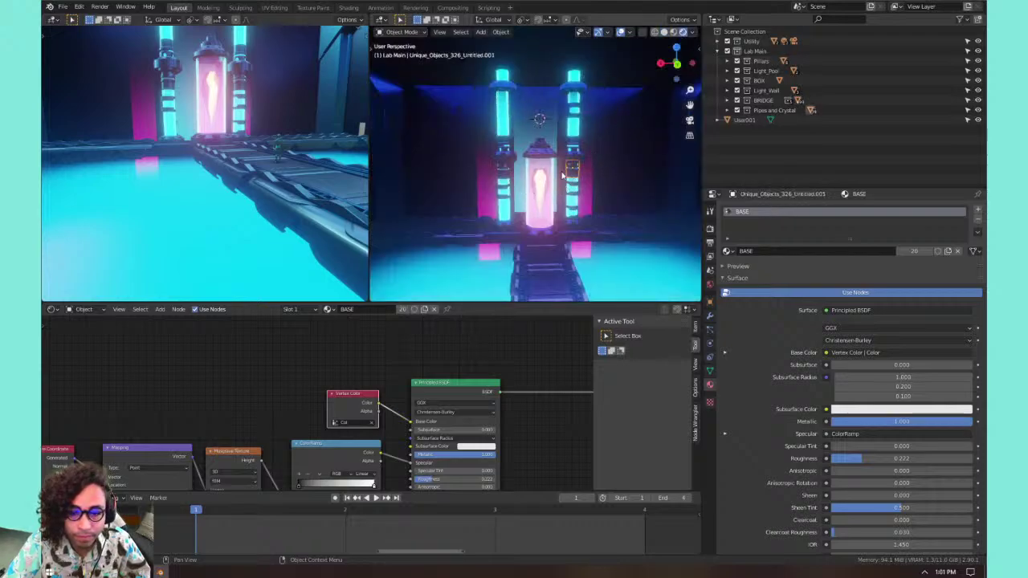
left_click(727, 251)
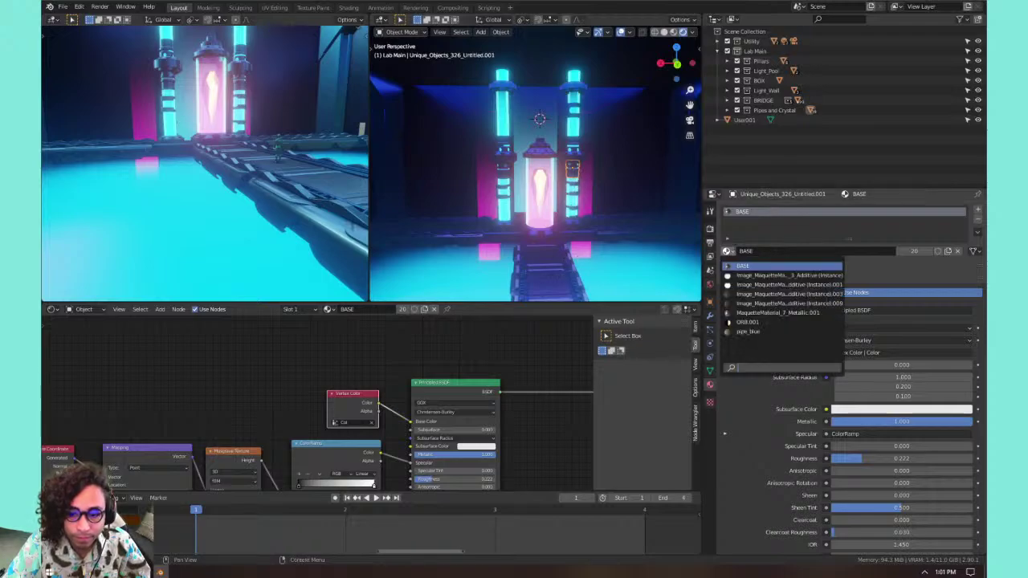
left_click(752, 228)
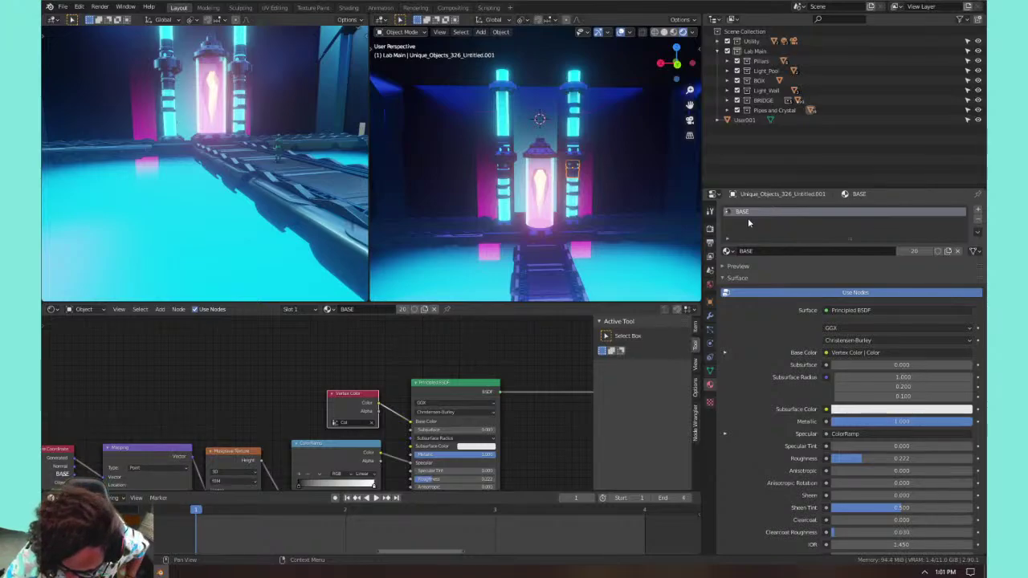
left_click(728, 251)
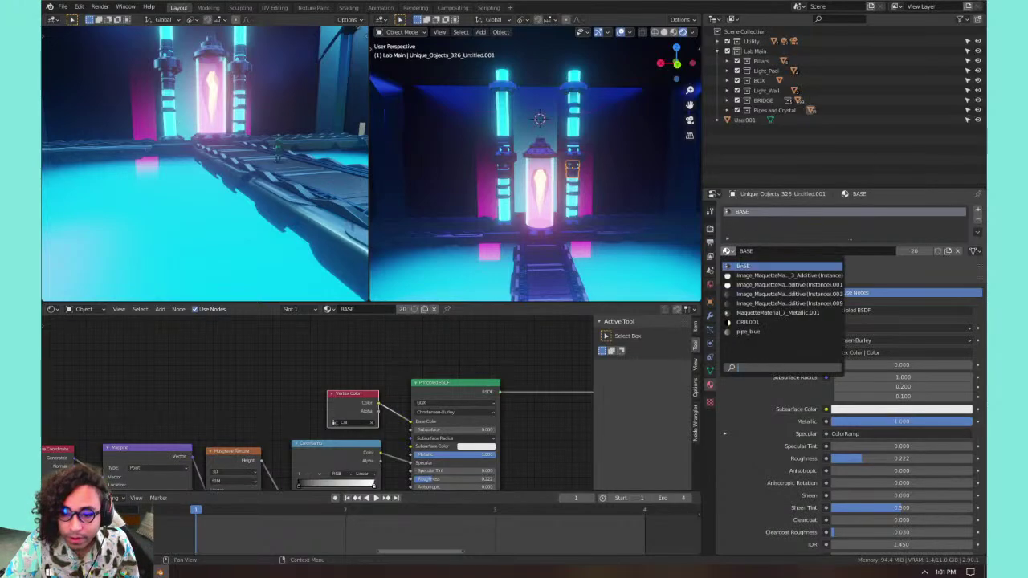
left_click(749, 277)
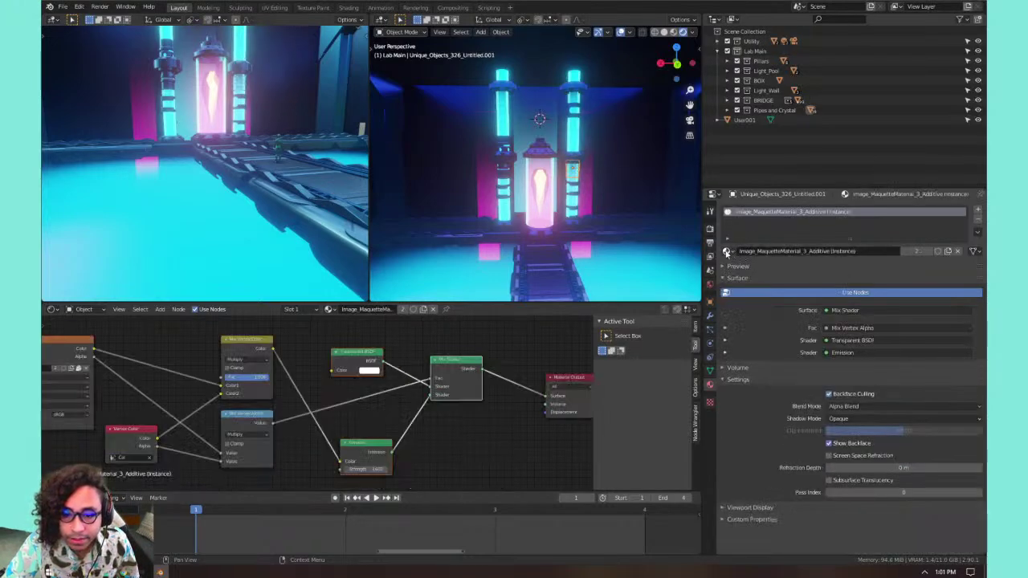
left_click(728, 250)
left_click(771, 284)
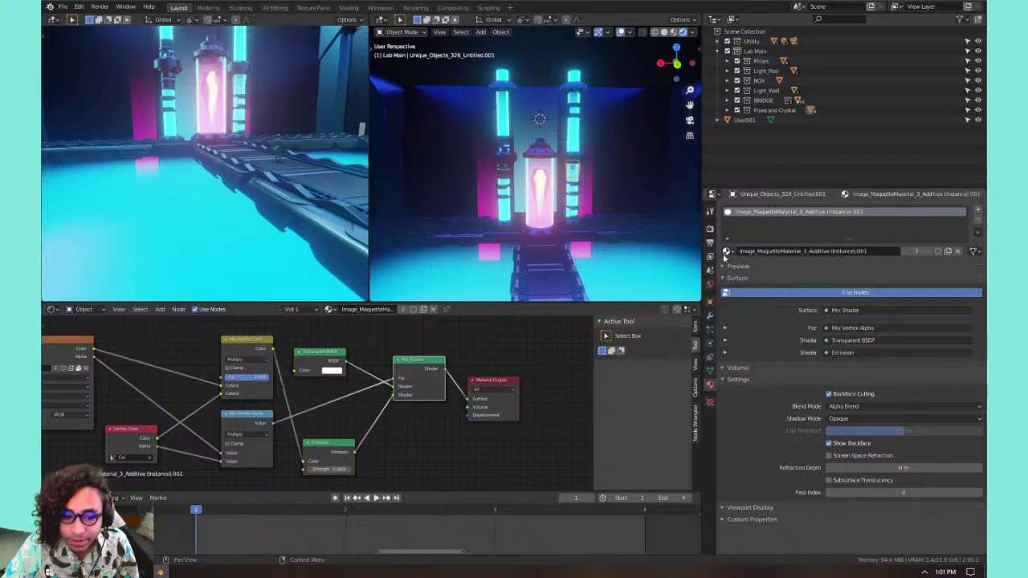
Try Image_MaquetteMaterial_3_Additive (Instance).003 and ORB.001 on the pipe collar, then revert it to the .001 material.
left_click(727, 251)
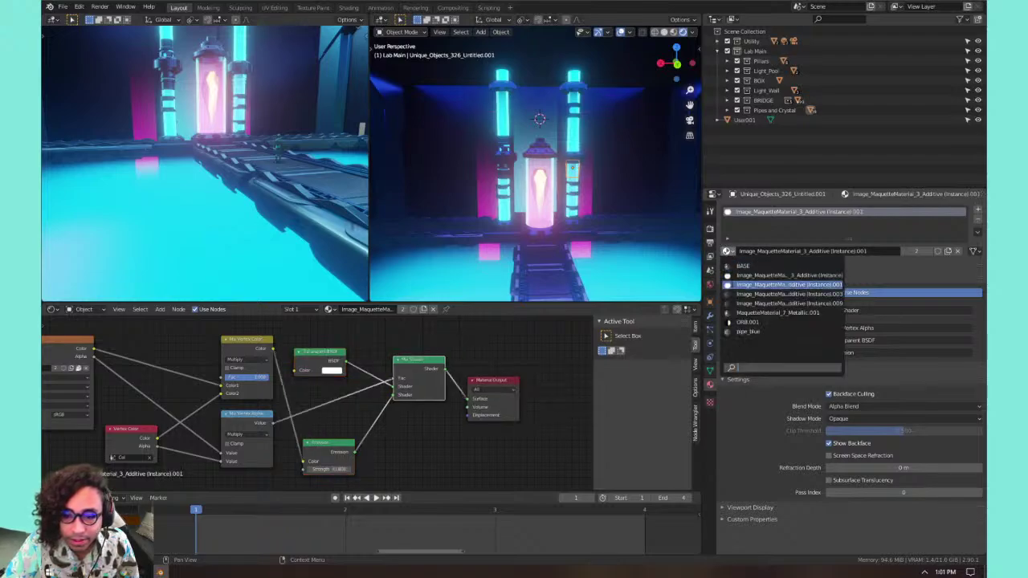
left_click(790, 294)
left_click(728, 250)
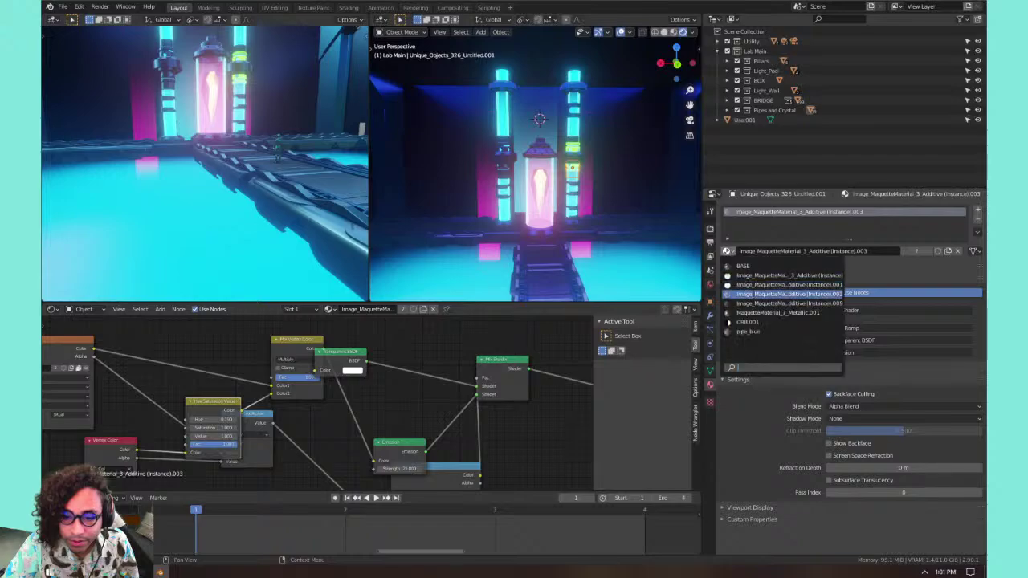
left_click(747, 322)
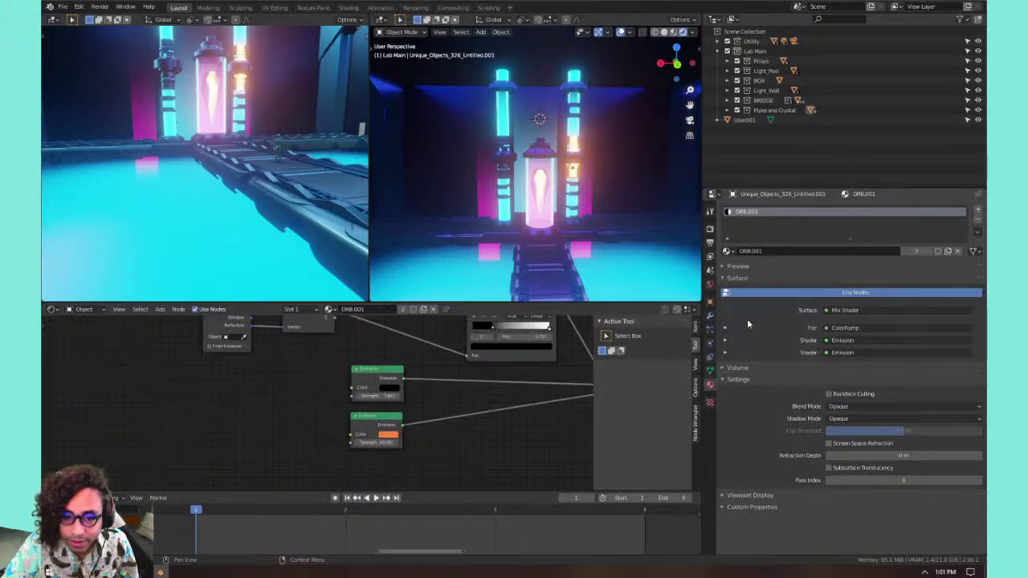
scroll(627, 157, "up", 4)
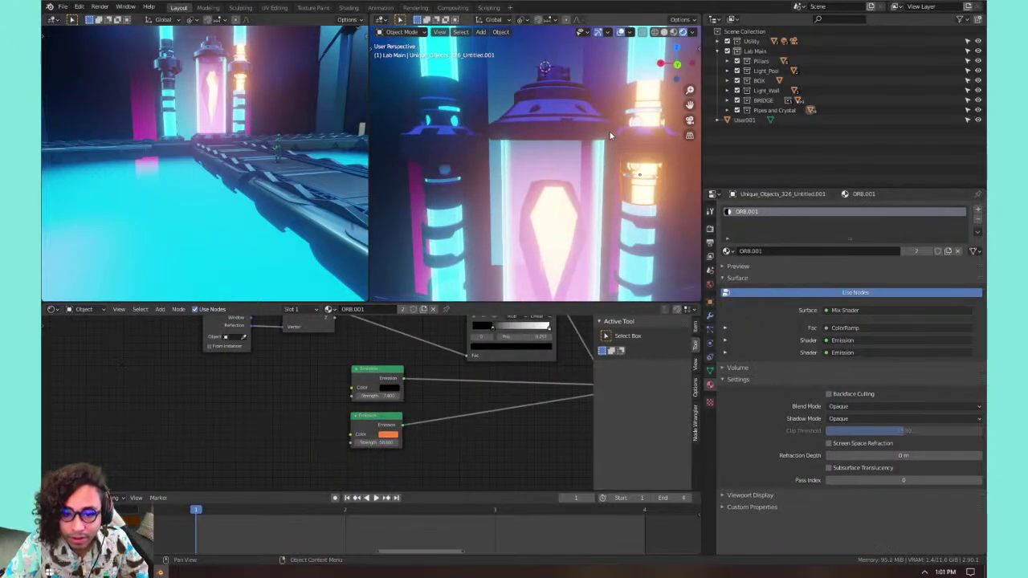
left_click(610, 132)
left_click(610, 131)
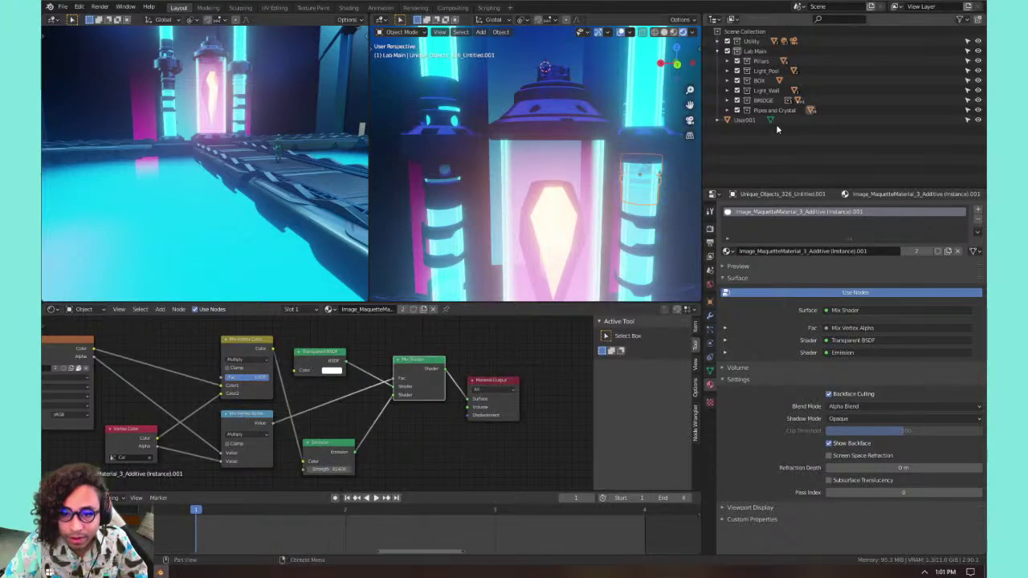
Rename the ORB.001 material on the gem inside the glass tube as Crystal.
left_click(562, 223)
left_click(558, 222)
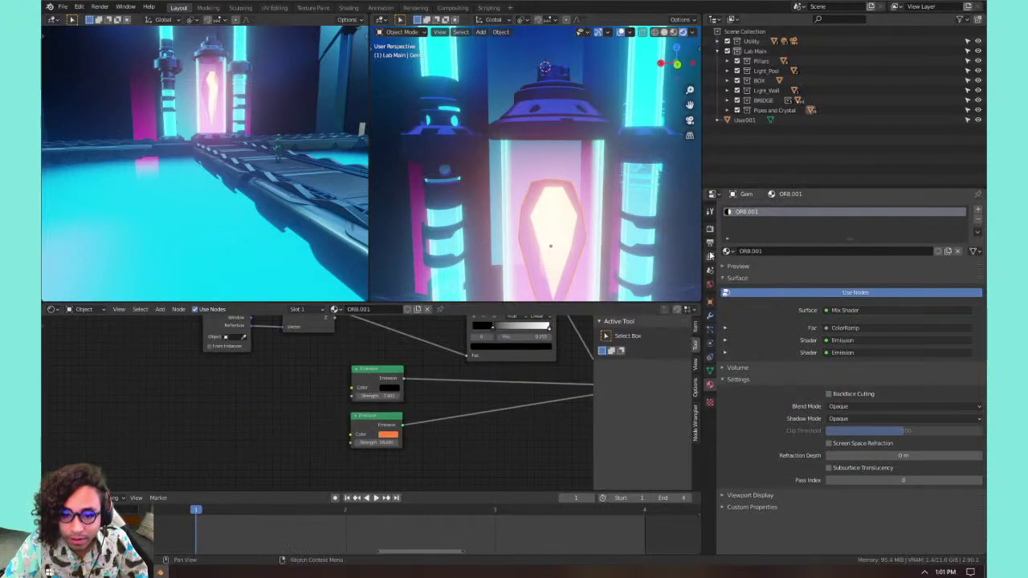
double_click(744, 212)
type("Cr")
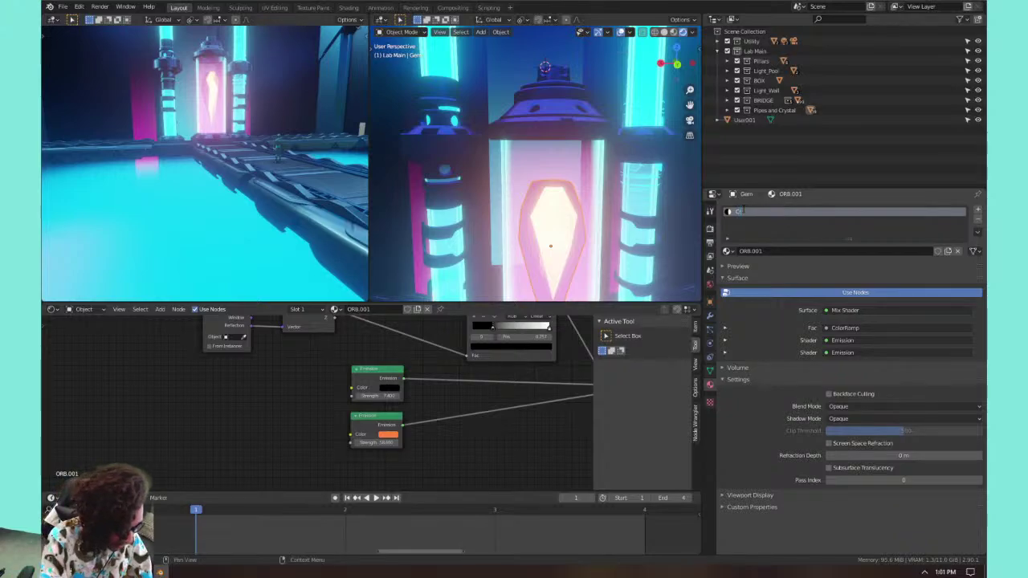
type("ystal")
key("Return")
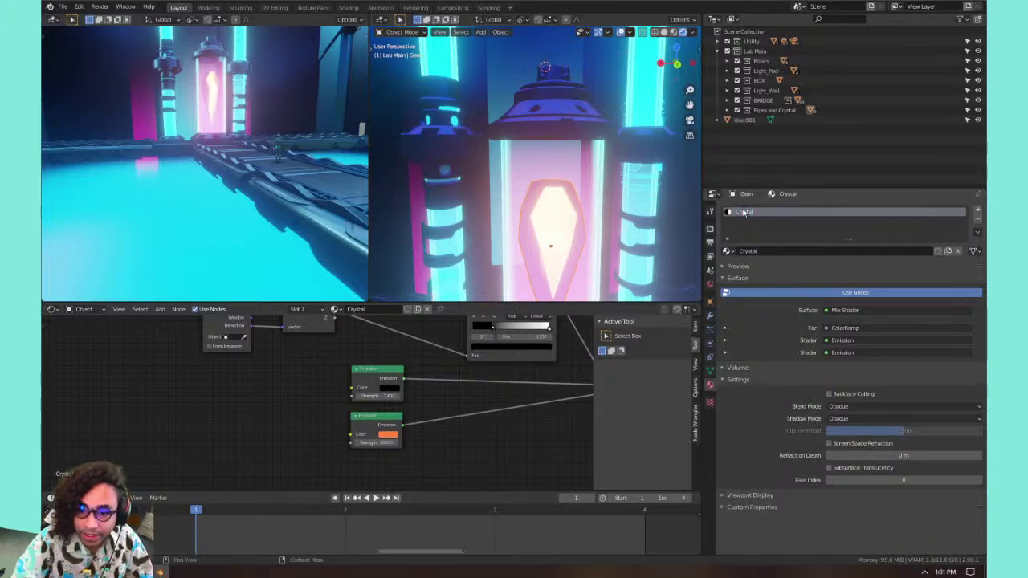
Rename the pipe collar's Image_MaquetteMaterial_3_Additive (Instance).001 material as Material by clearing its name.
left_click(658, 214)
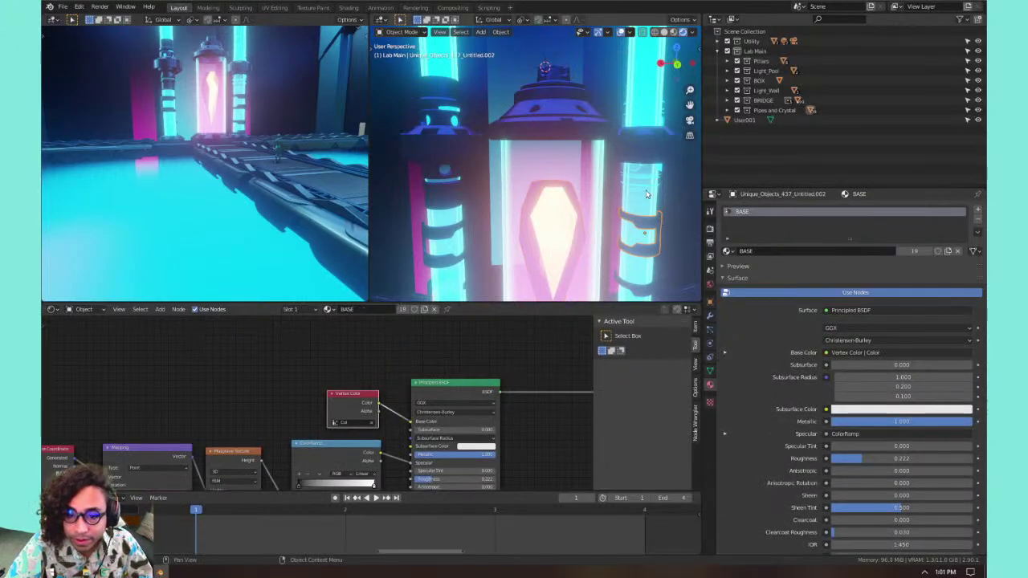
left_click(647, 193)
double_click(755, 212)
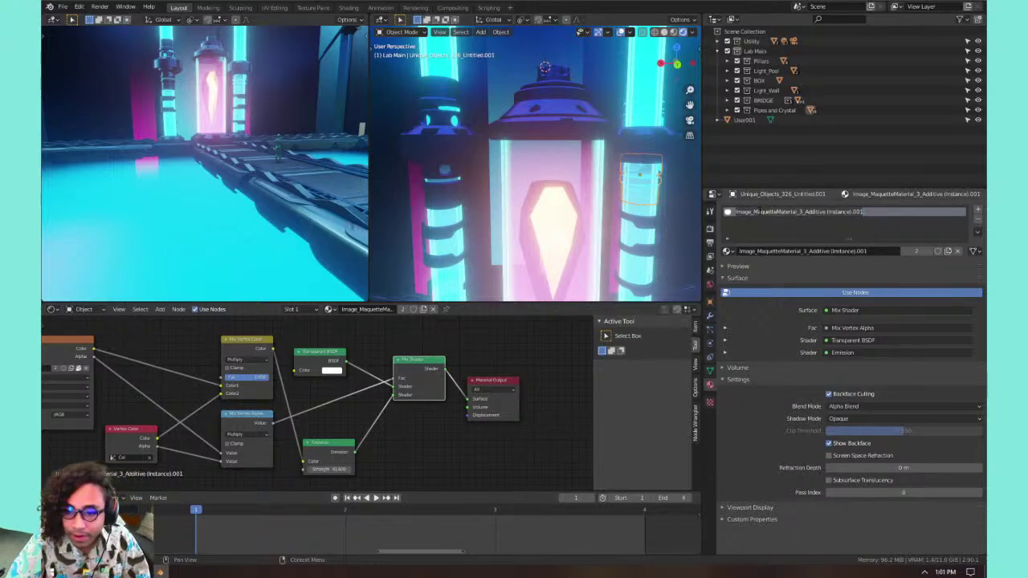
key("BackSpace")
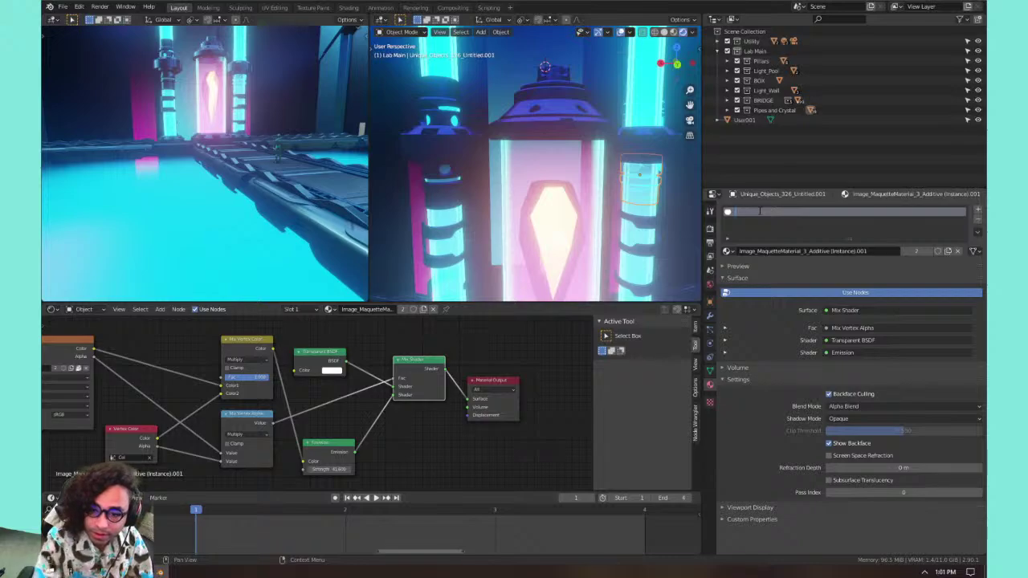
Try the pipe_blue material on the pipe collar and undo the assignment.
left_click(727, 250)
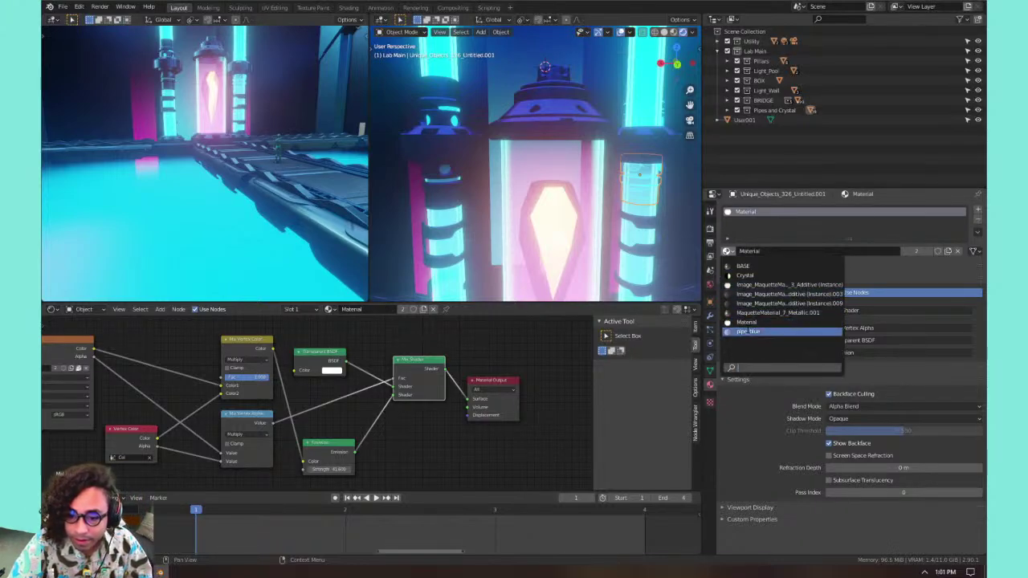
left_click(747, 333)
key("ctrl+z")
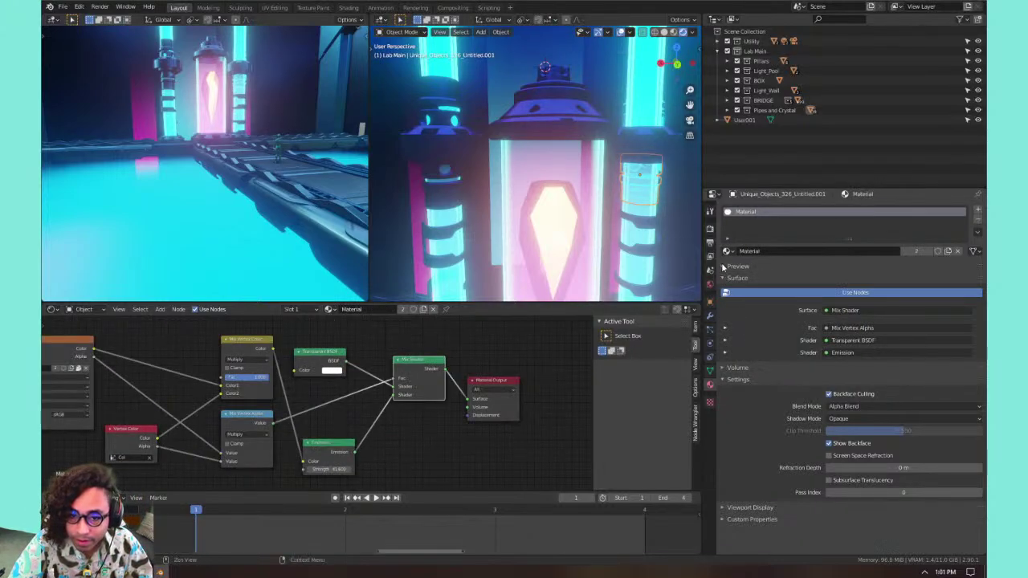
Assign the BASE material back to the upper collar of the glowing pipe.
middle_click_drag(648, 177, 571, 155)
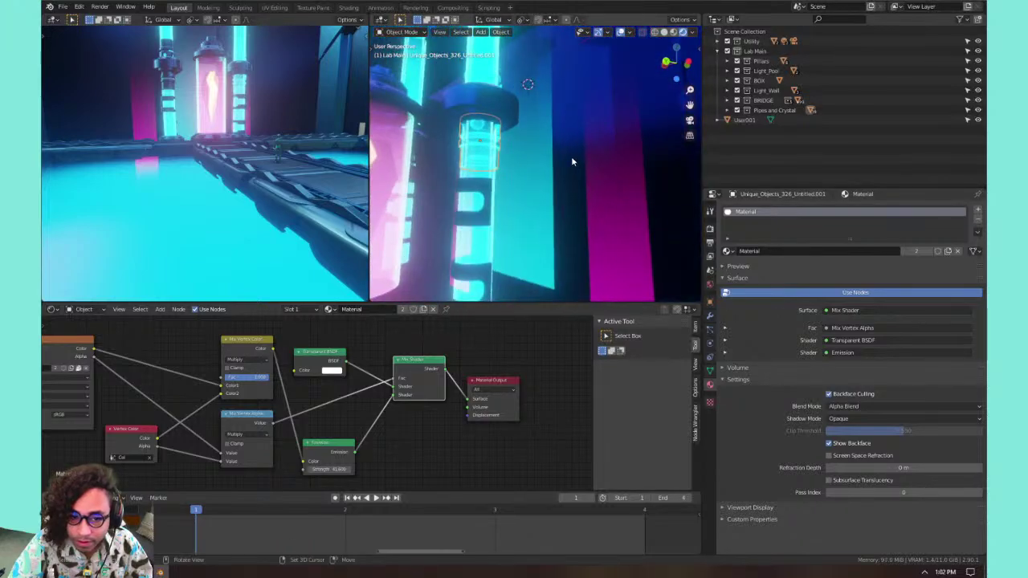
left_click(528, 146)
left_click(475, 150)
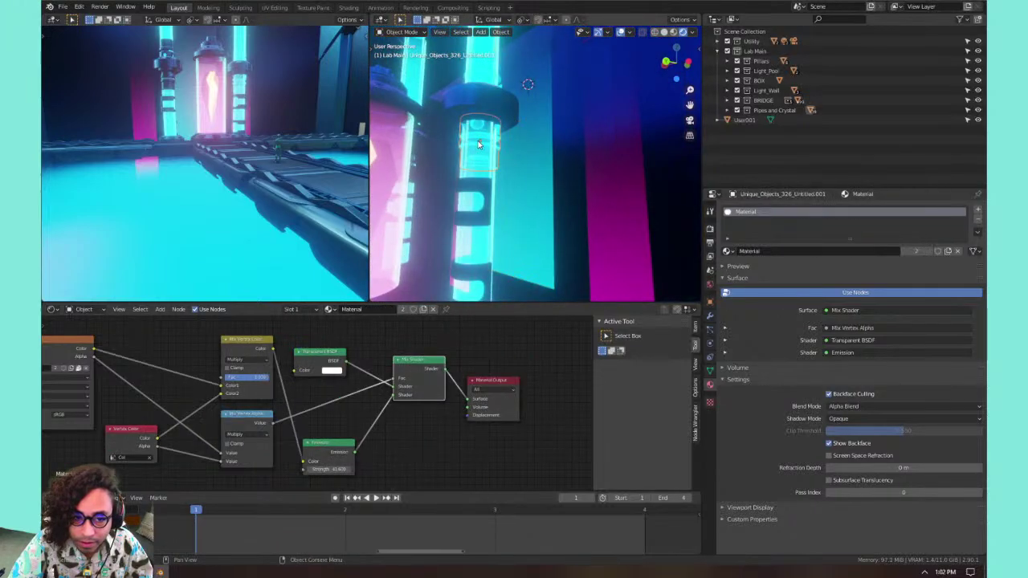
left_click(727, 250)
left_click(744, 266)
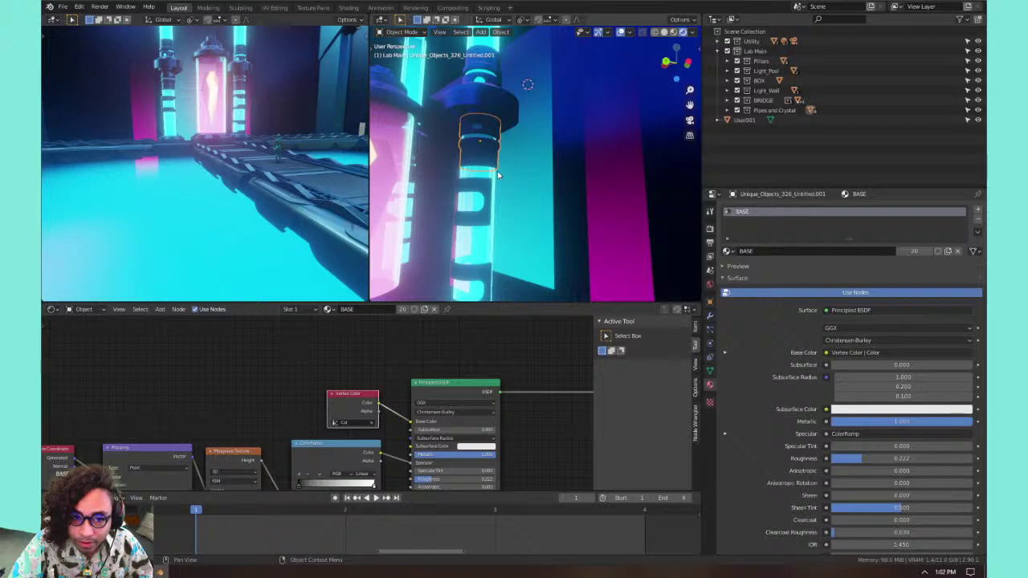
Examine which materials the blue pipe tubes on both sides and the light gradient behind the crystal use.
middle_click_drag(497, 171, 559, 186)
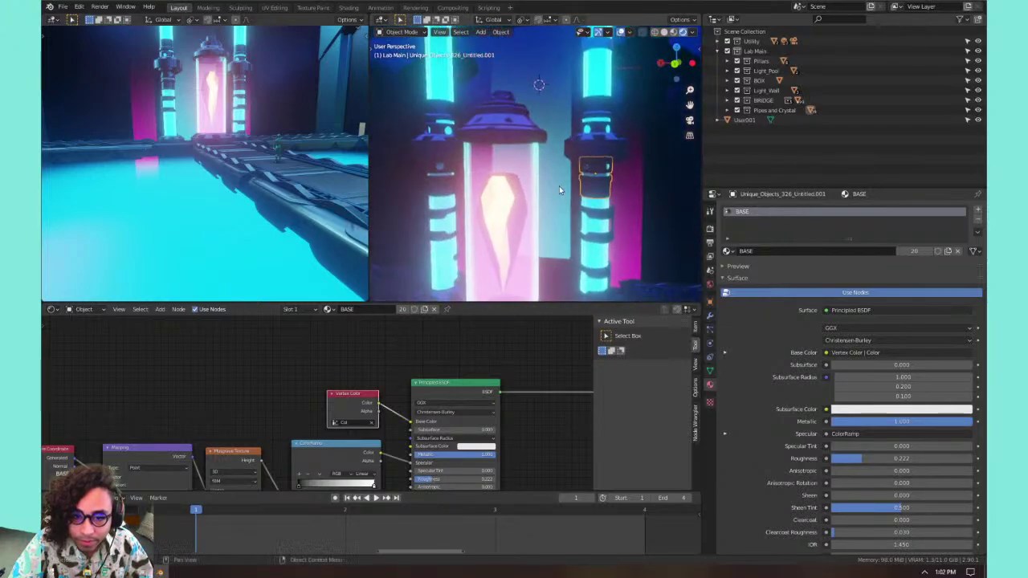
left_click(596, 234)
left_click(597, 231)
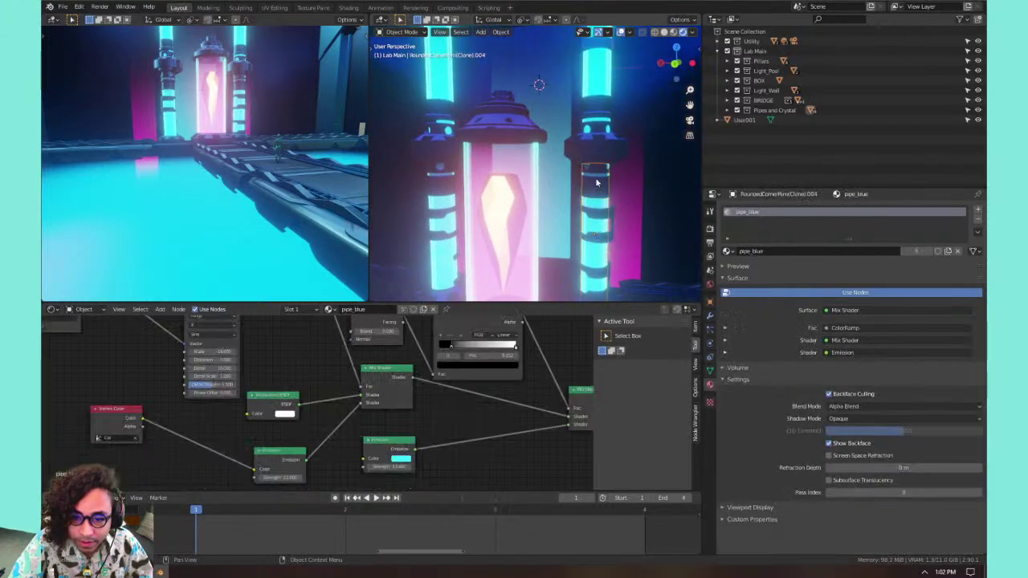
left_click(590, 91)
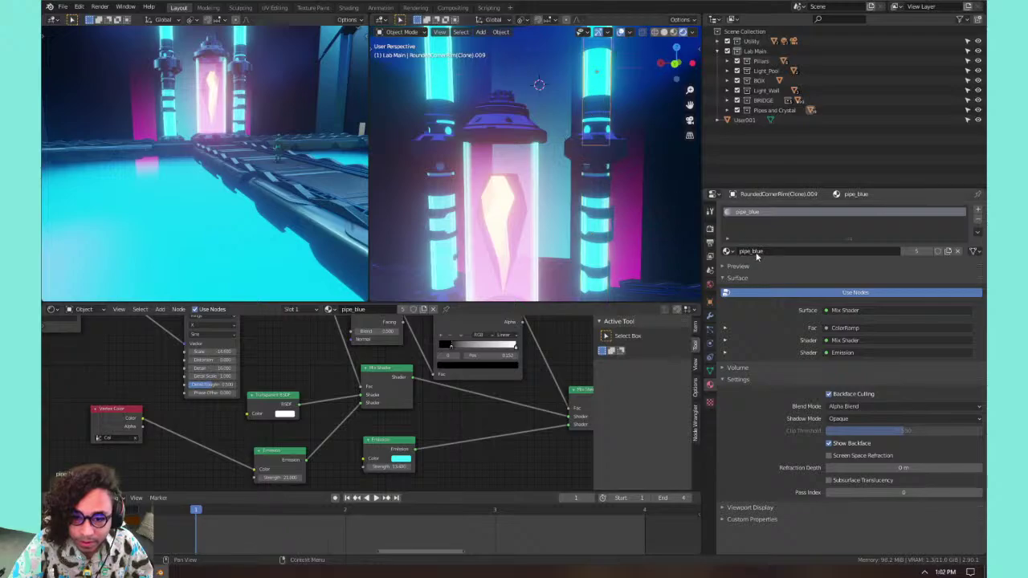
left_click(729, 251)
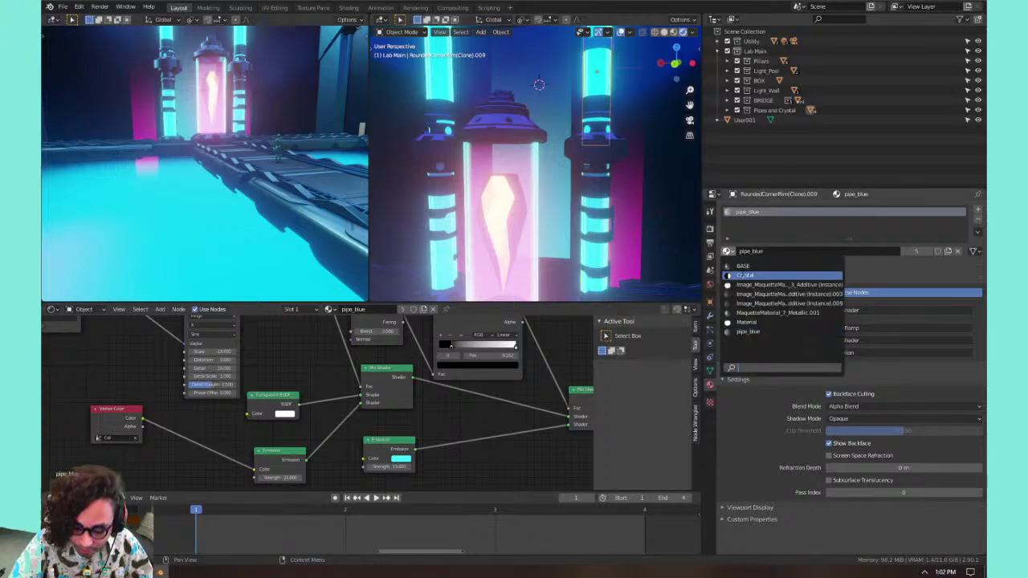
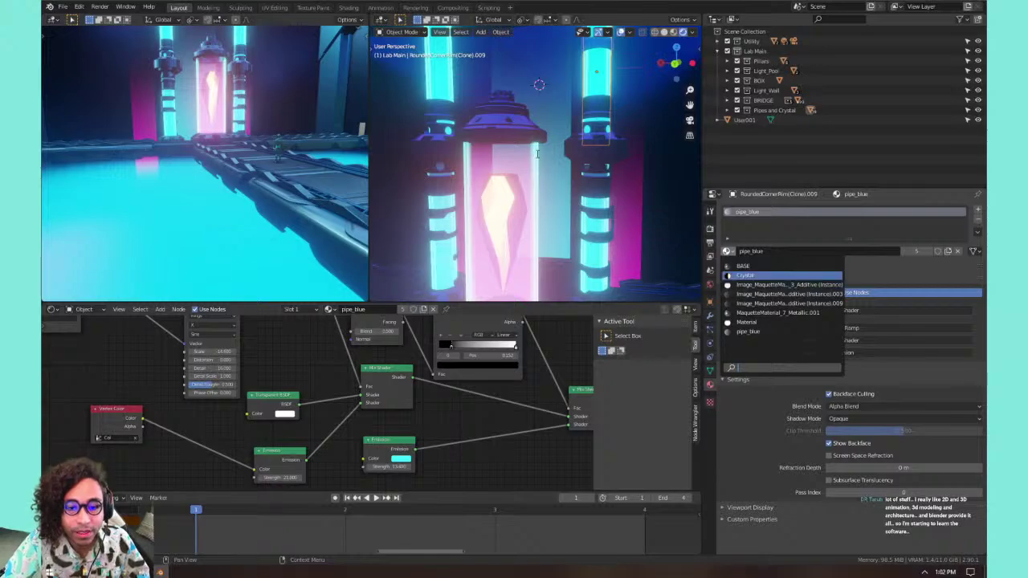
middle_click_drag(514, 126, 547, 145)
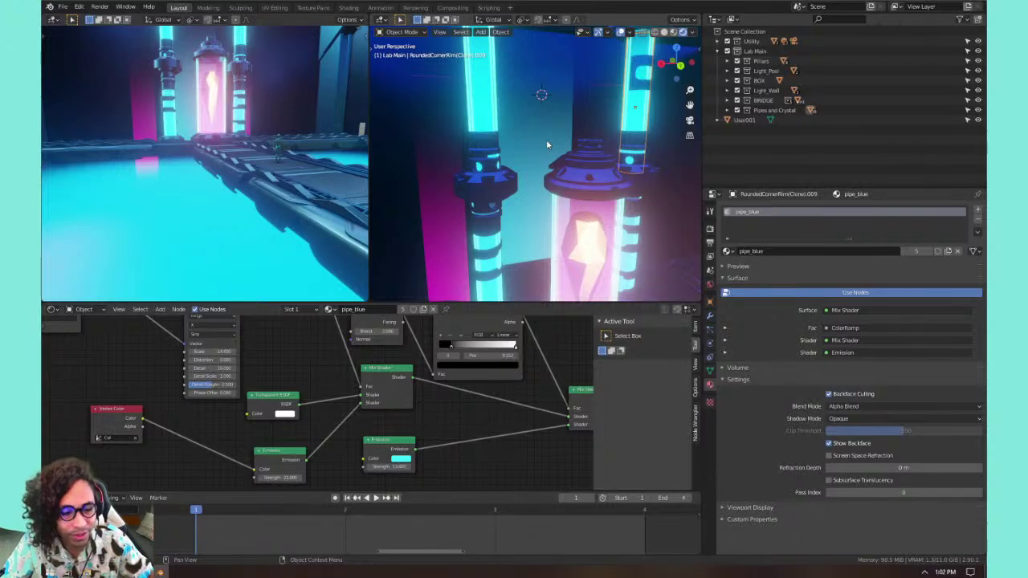
scroll(554, 134, "down", 3)
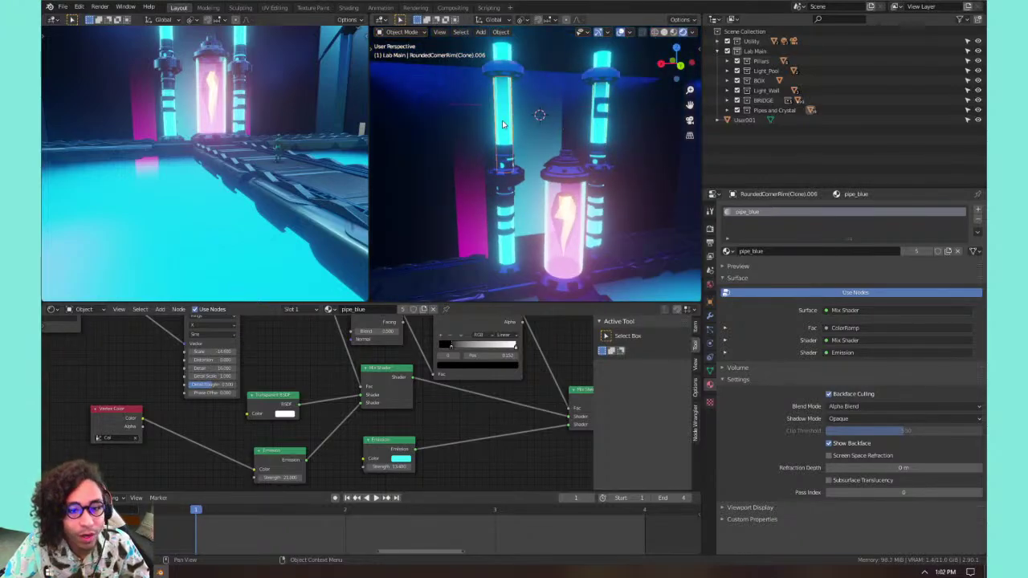
middle_click_drag(646, 197, 619, 144, "shift")
left_click(493, 175)
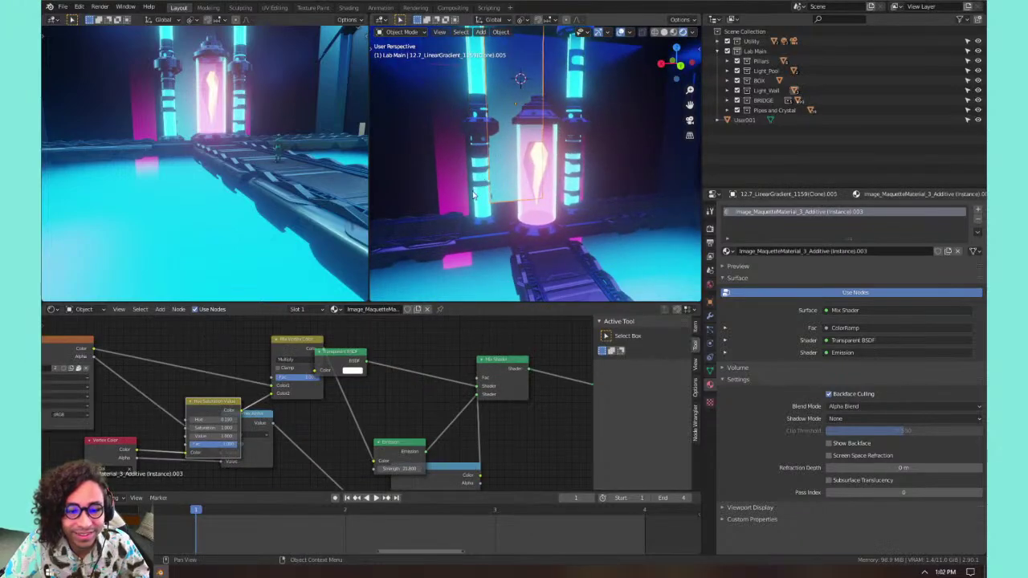
left_click(474, 195)
left_click(478, 210)
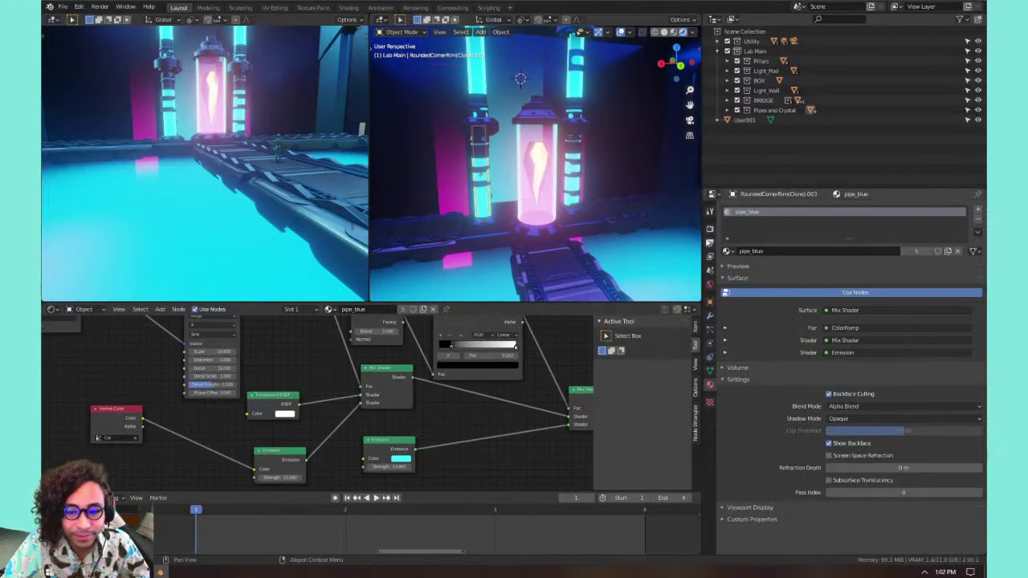
Assign the material named Material to the glass tube around the crystal.
left_click(545, 208)
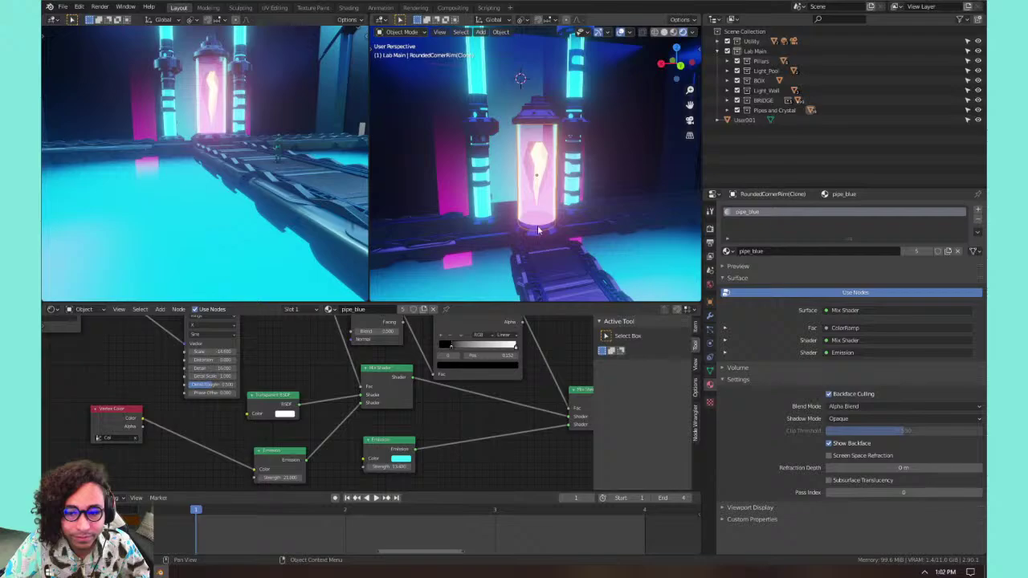
left_click(539, 231)
left_click(551, 206)
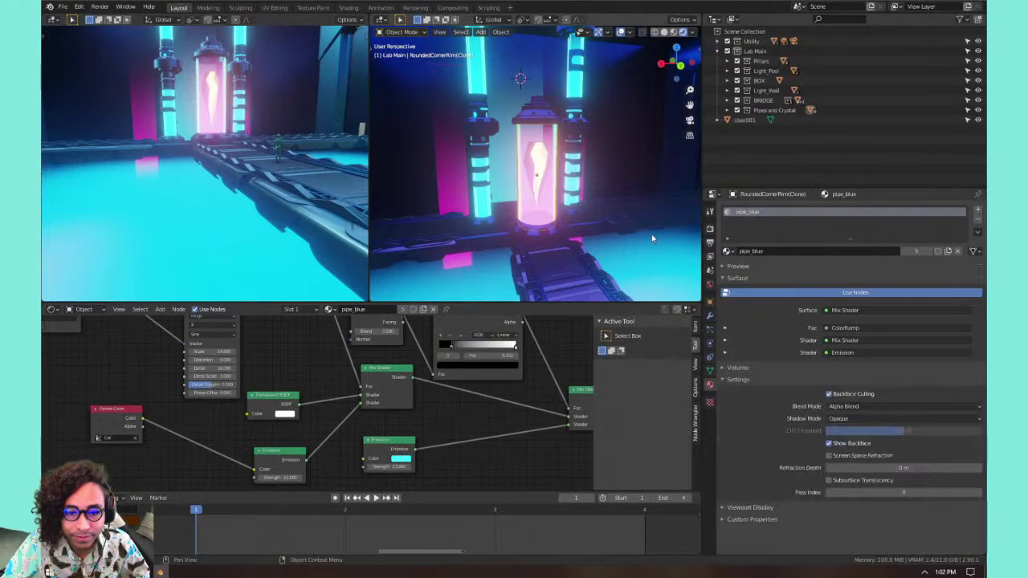
left_click(727, 251)
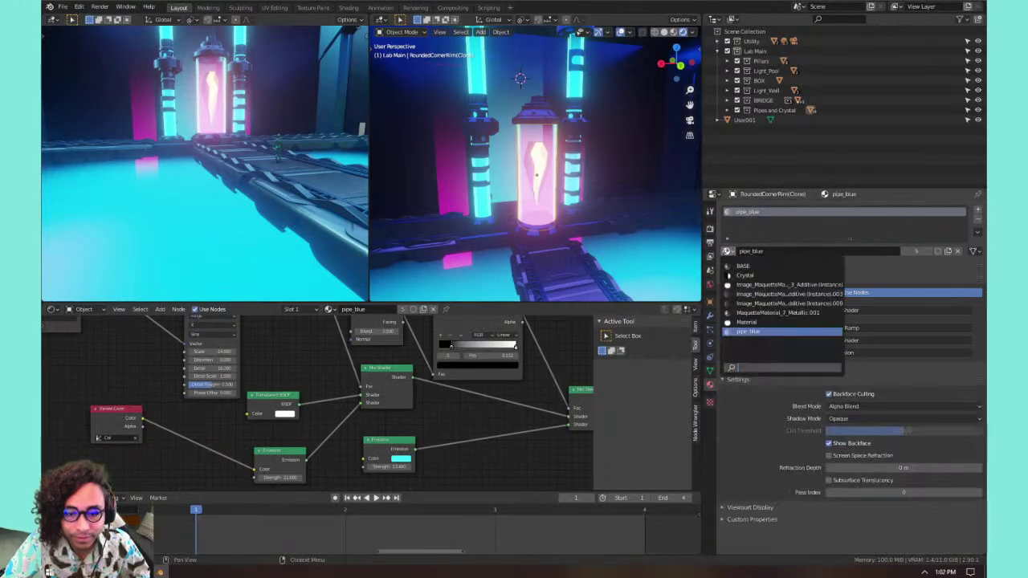
left_click(735, 322)
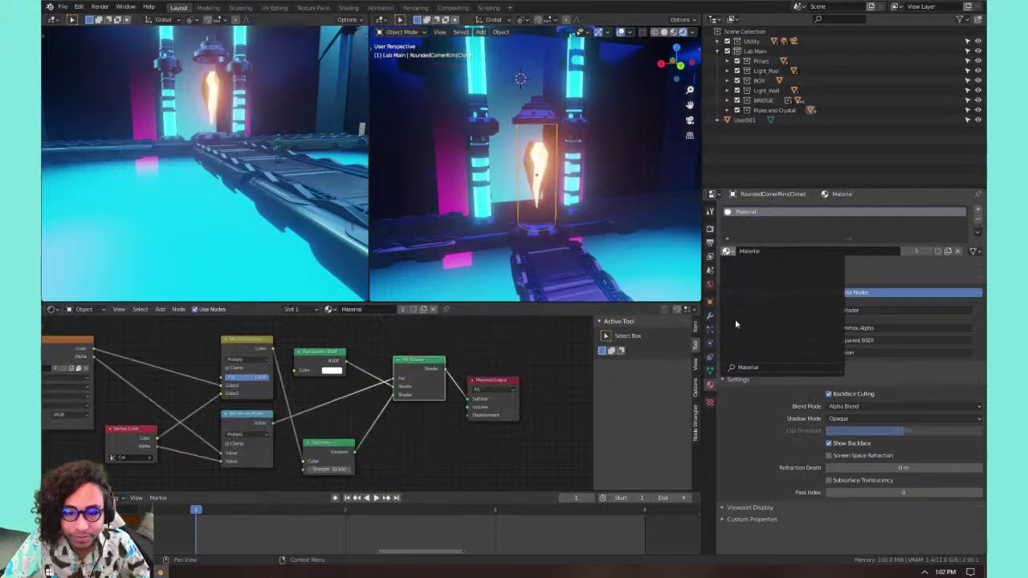
Undo the last material assignment on the glass tube around the crystal and select the crystal inside it.
key("ctrl+z")
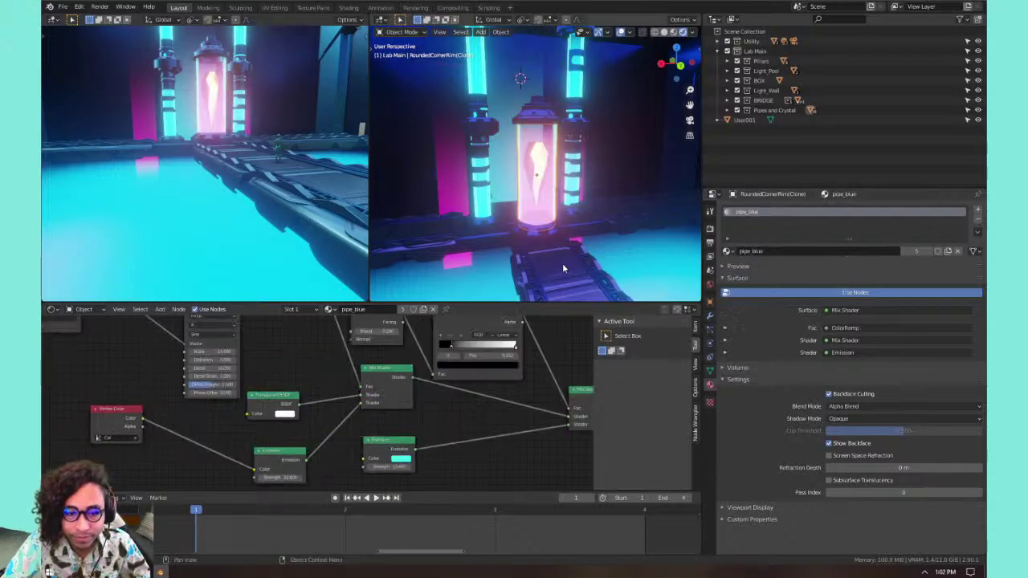
left_click(729, 252)
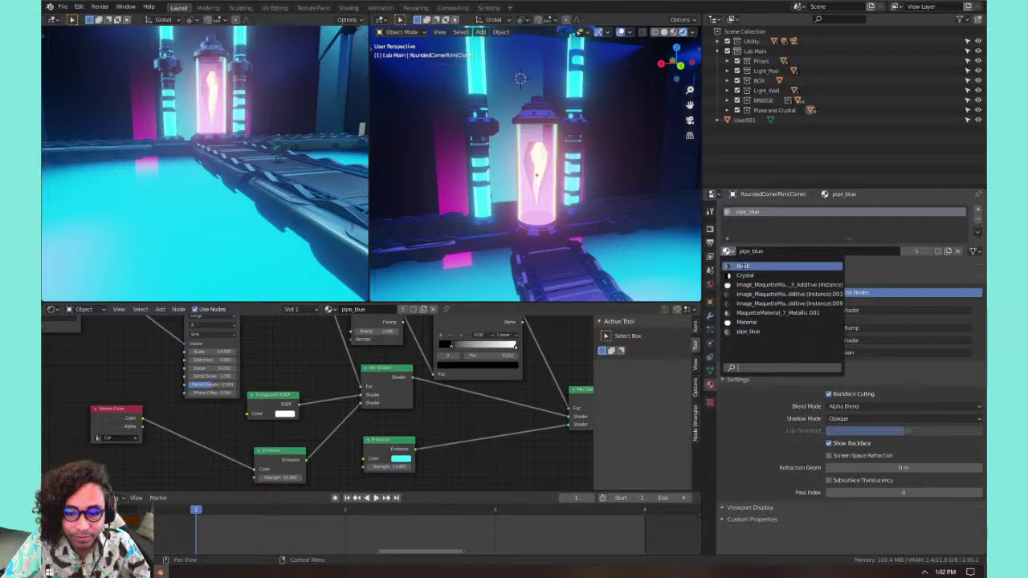
left_click(548, 171)
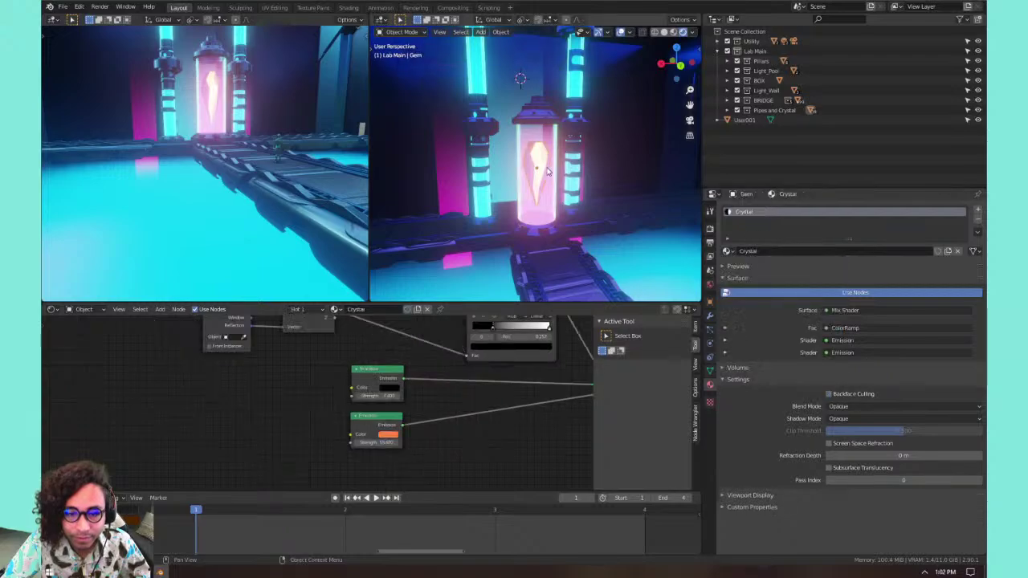
Try the material named Material on the bridge floor panel, clear its material slot, and undo both changes.
left_click(564, 254)
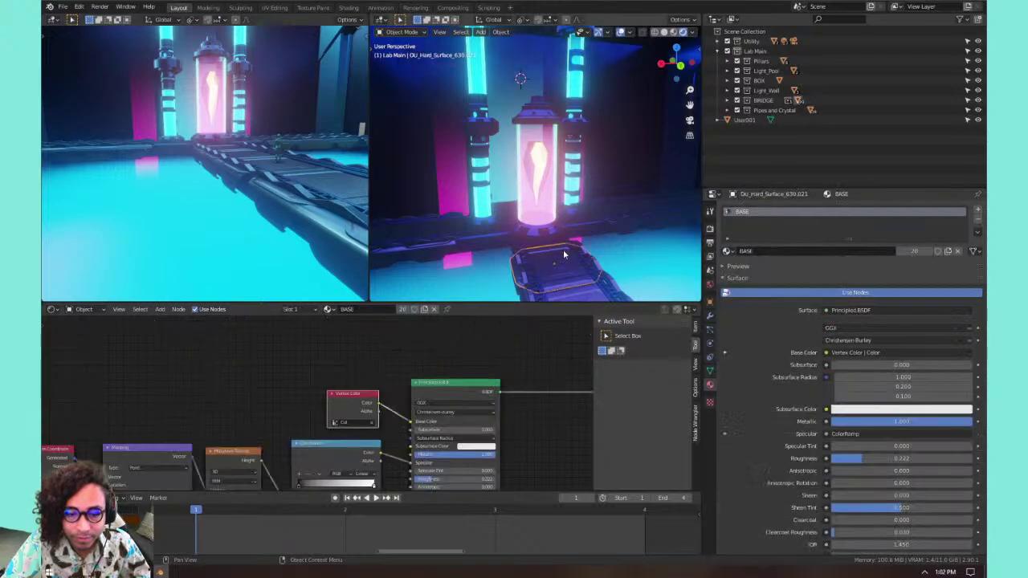
left_click(728, 251)
left_click(747, 322)
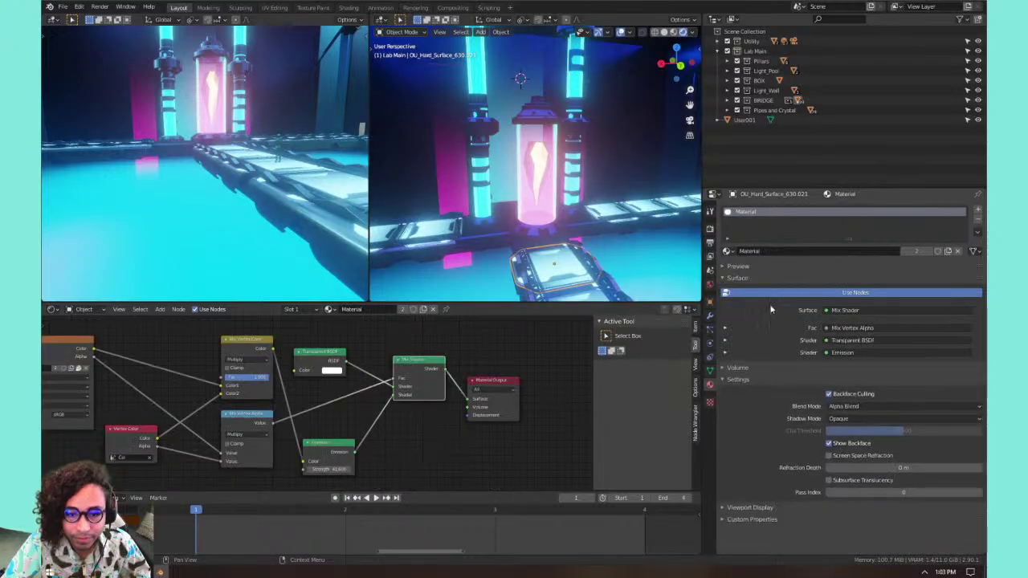
left_click(957, 252)
left_click(728, 251)
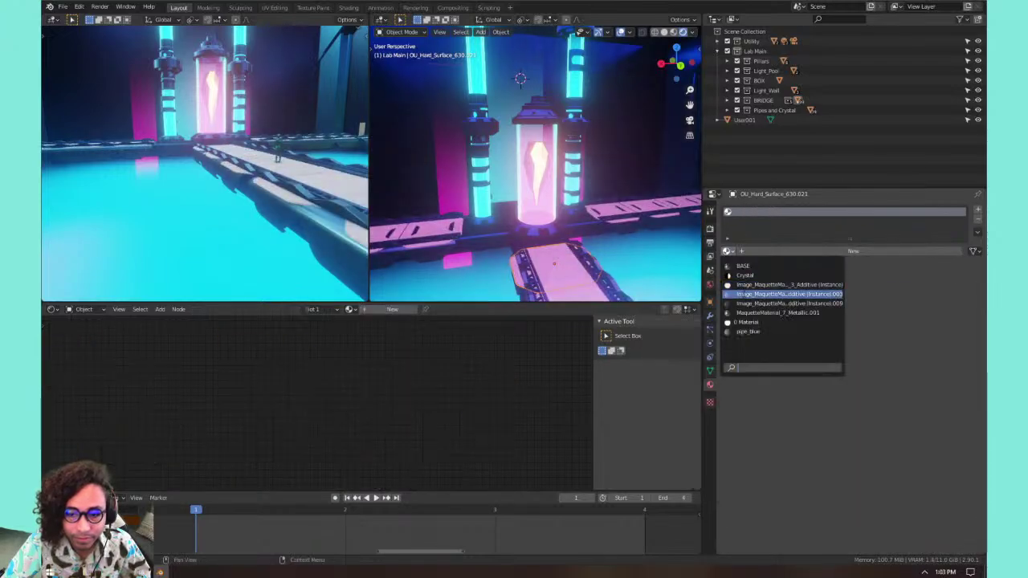
key("ctrl+z")
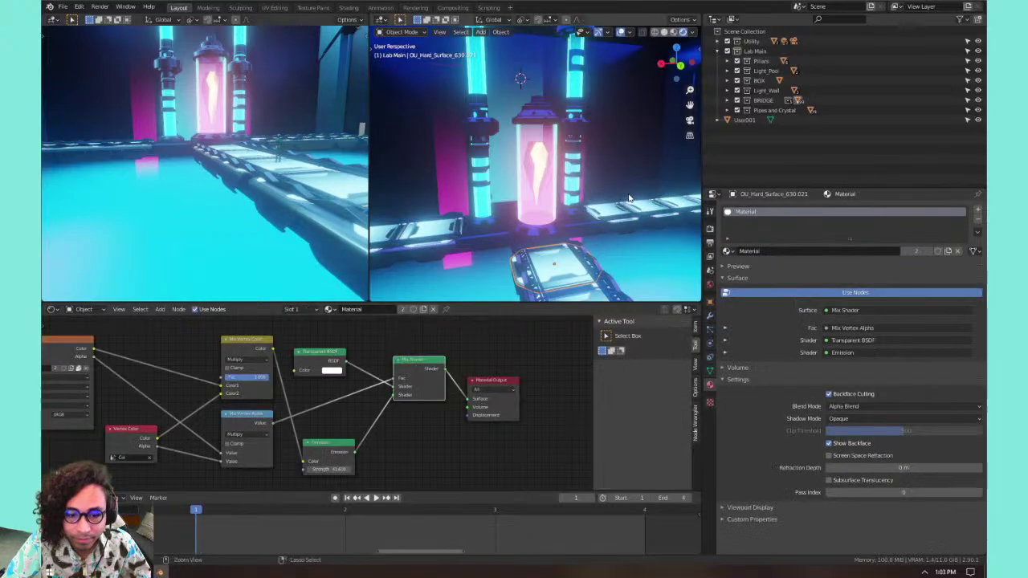
key("ctrl+z")
Rename the material of the tall magenta gradient beside the pipes as wall_01.
left_click(441, 151)
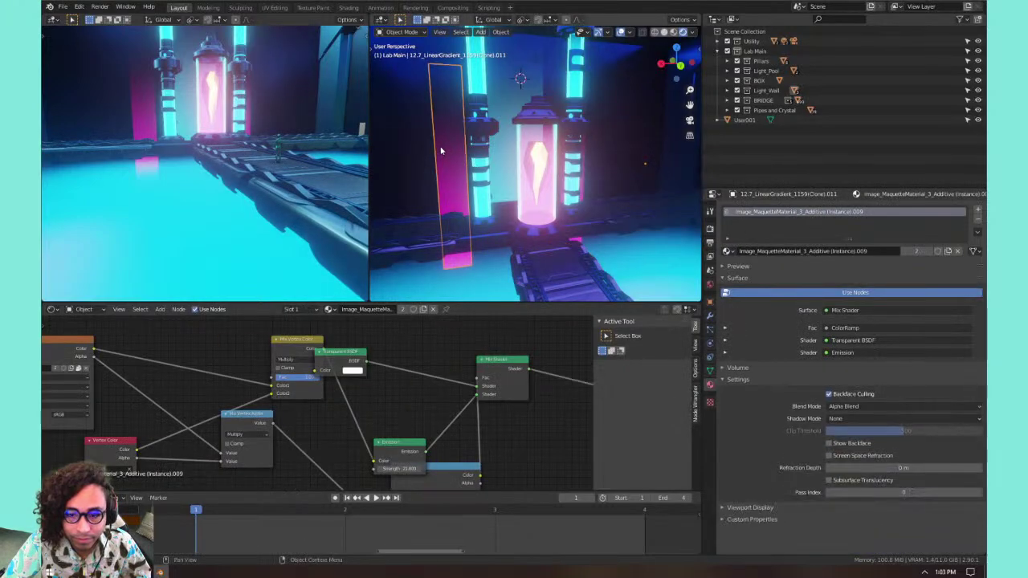
double_click(745, 214)
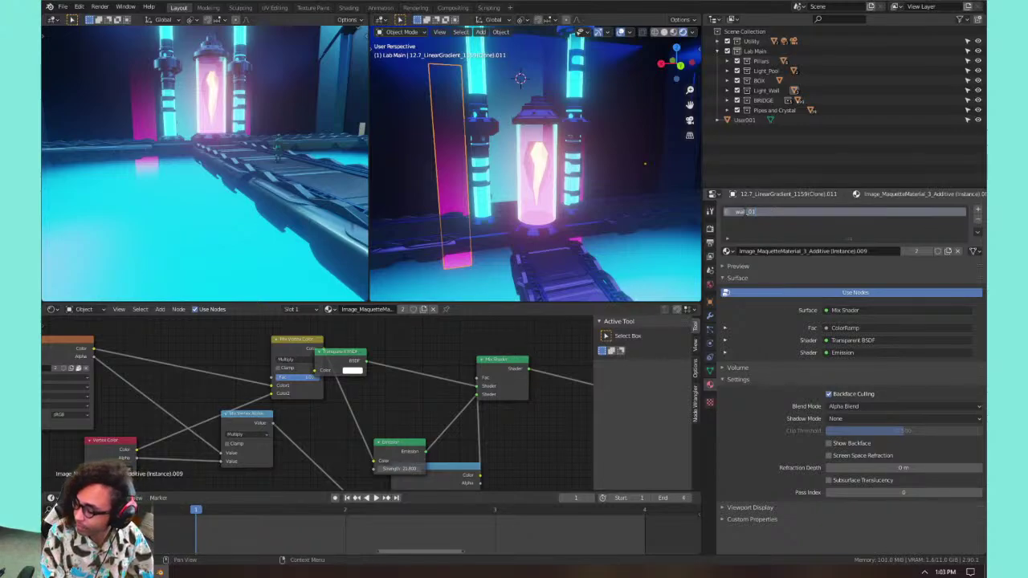
key("Return")
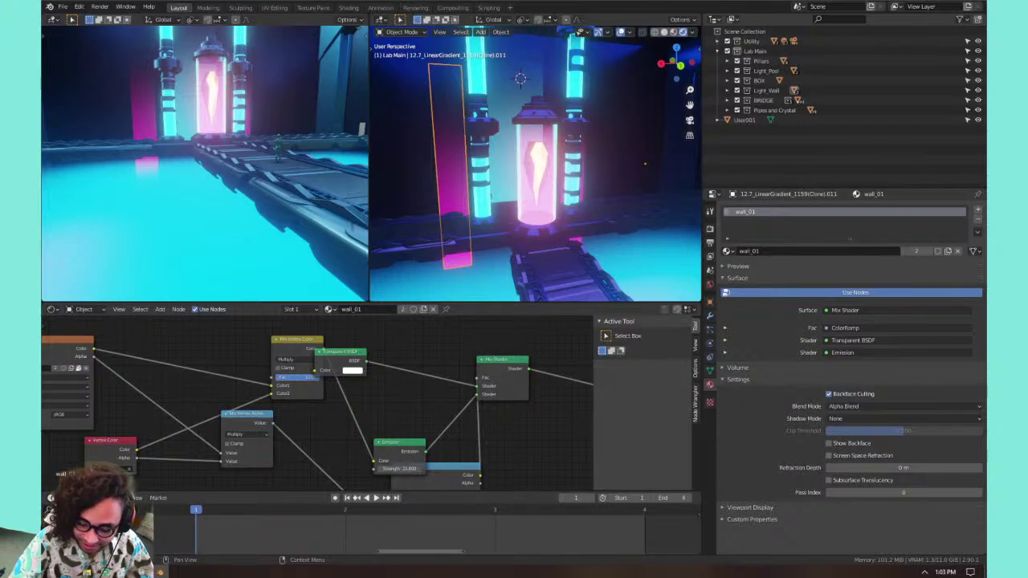
Rename the material of the pale light gradient behind the crystal as wall_02.
left_click(509, 82)
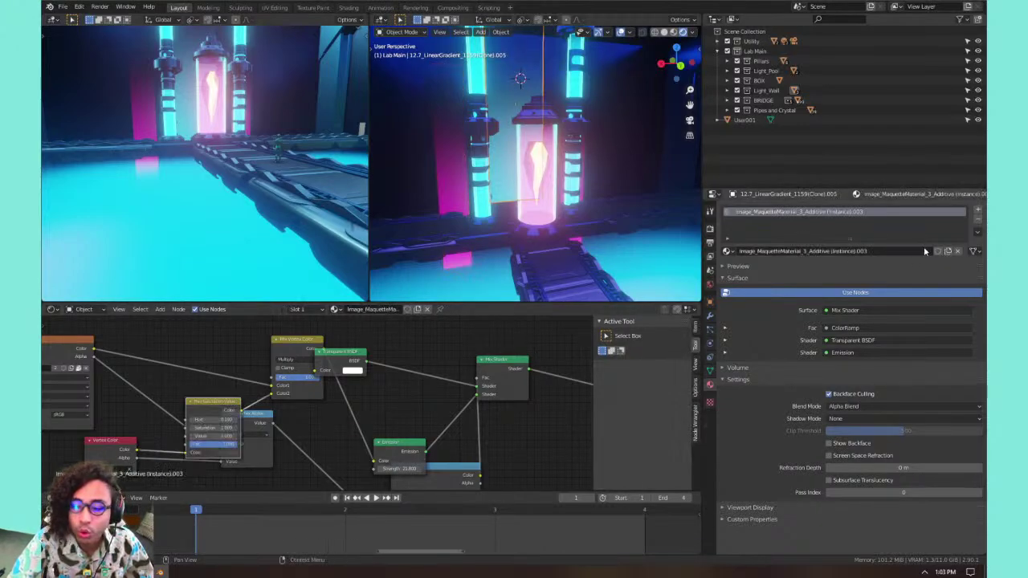
left_click(764, 251)
type("wall")
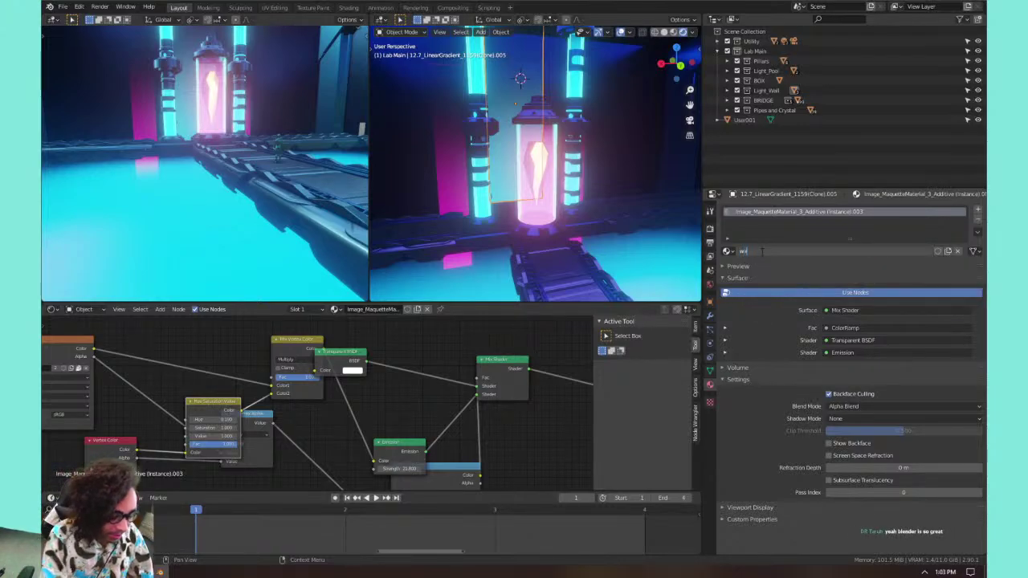
type("_02")
key("Return")
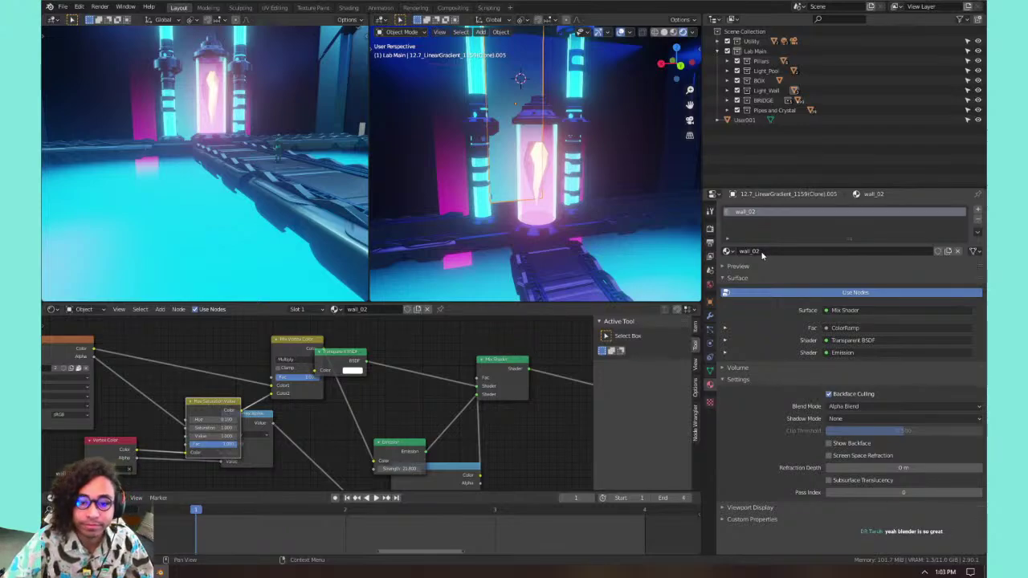
Try Material and Image_MaquetteMaterial_3_Additive (Instance) on the light gradient behind the crystal, then reassign wall_02 to it.
middle_click_drag(673, 181, 591, 157)
left_click(589, 159)
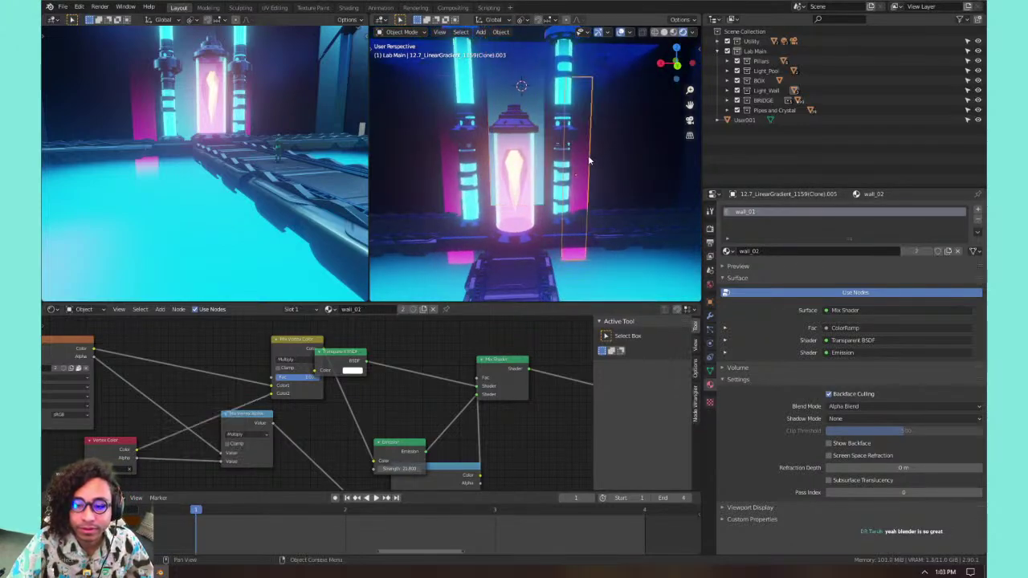
left_click(523, 90)
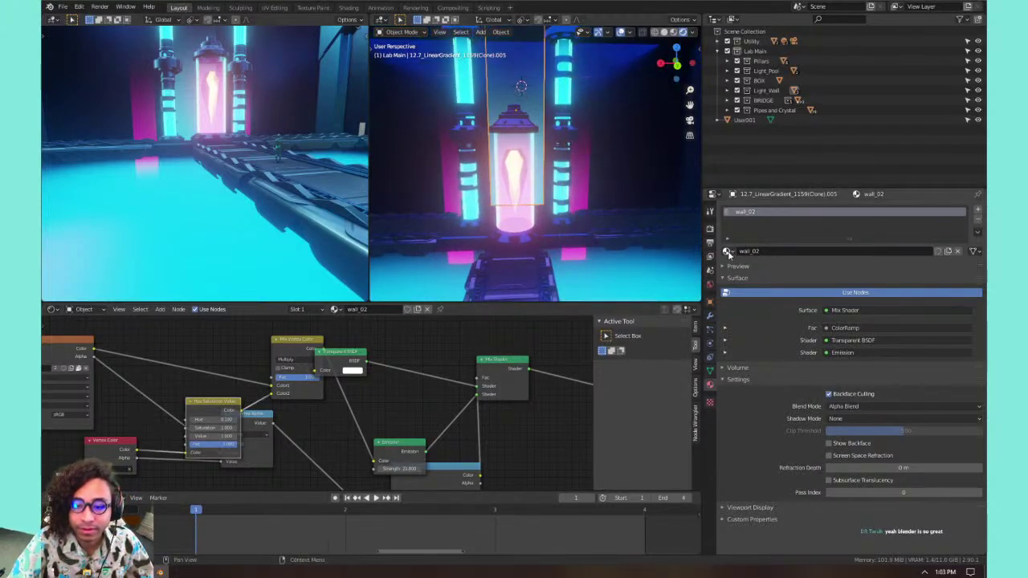
left_click(728, 252)
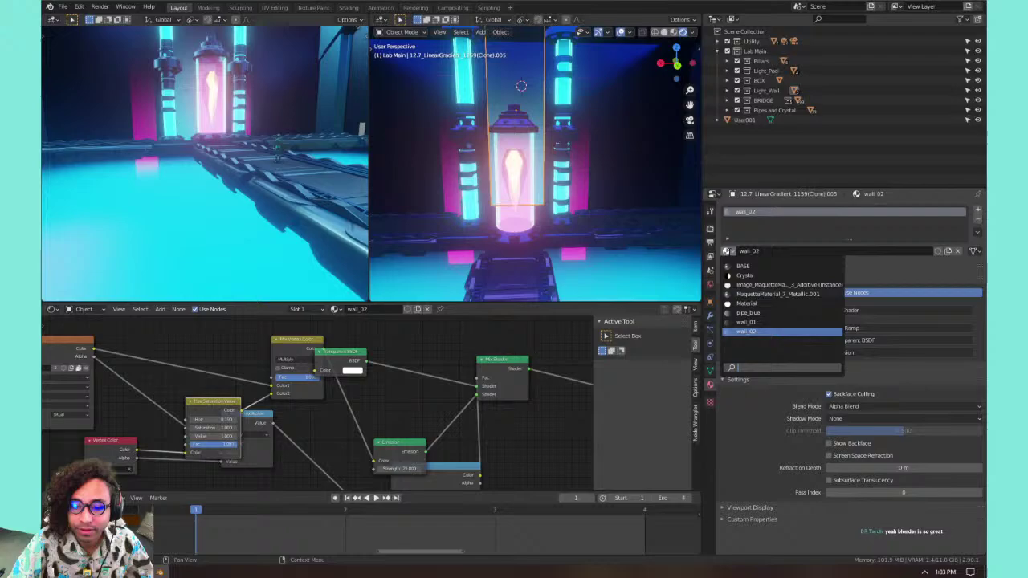
left_click(751, 304)
left_click(949, 252)
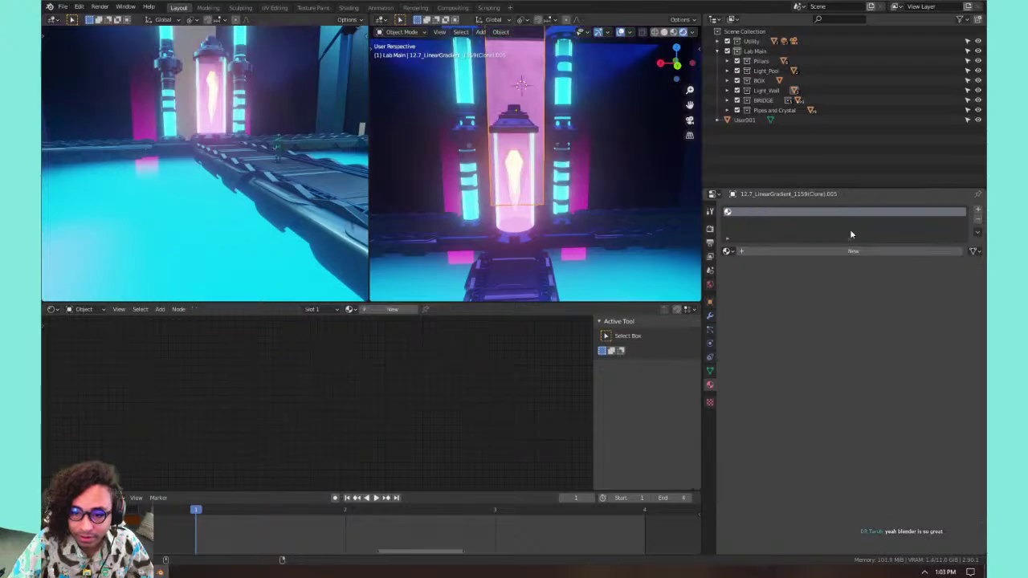
left_click(728, 251)
left_click(783, 284)
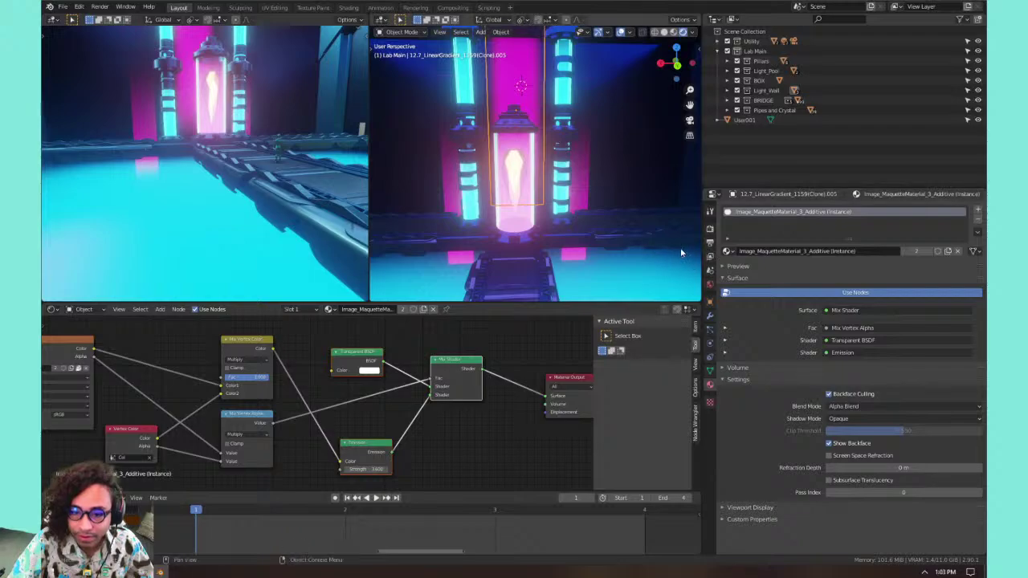
left_click(727, 251)
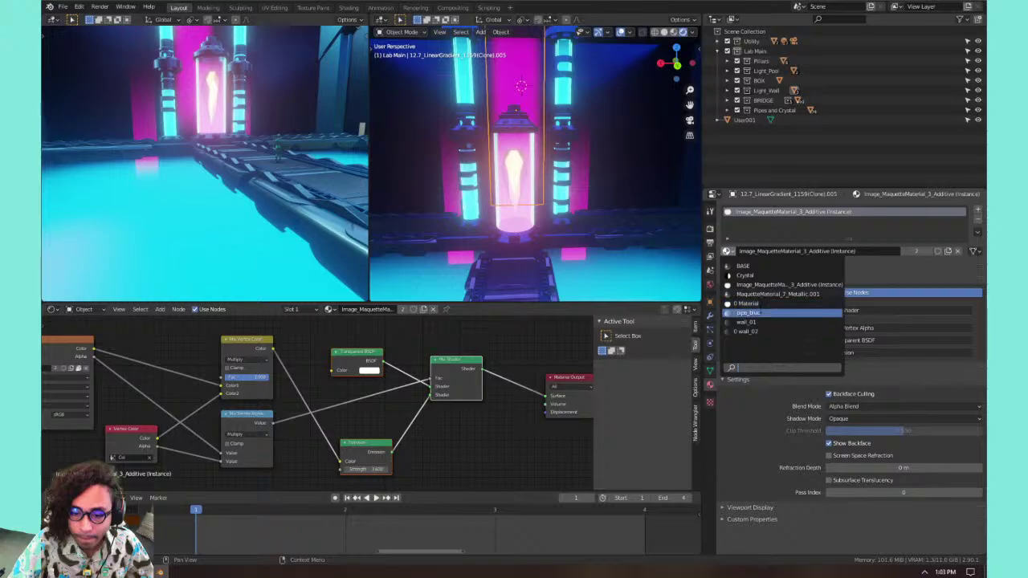
left_click(759, 331)
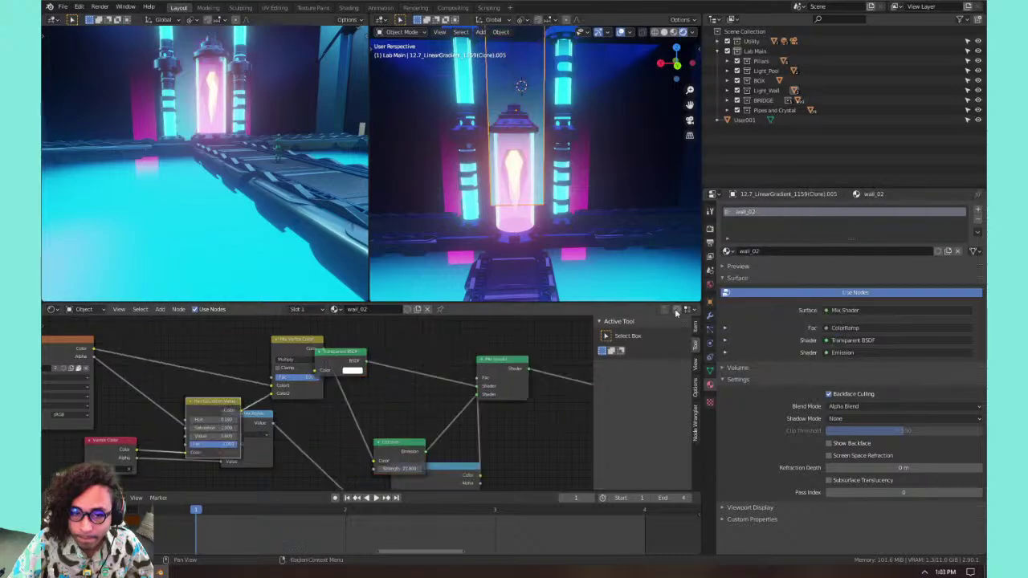
Rename the material of the large square pool glow under the bridge as pool_01.
left_click(635, 297)
left_click(754, 250)
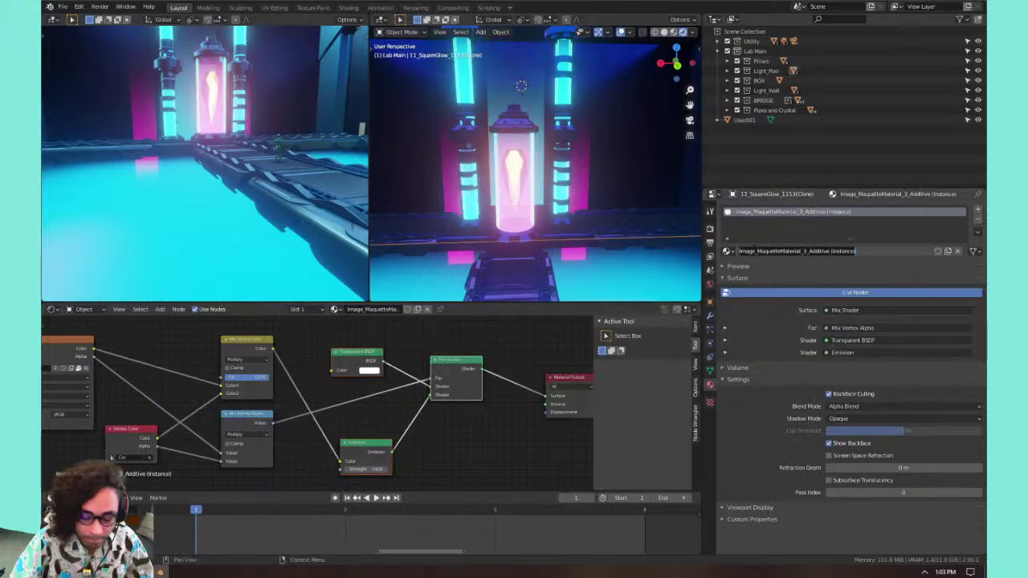
type("piol_01")
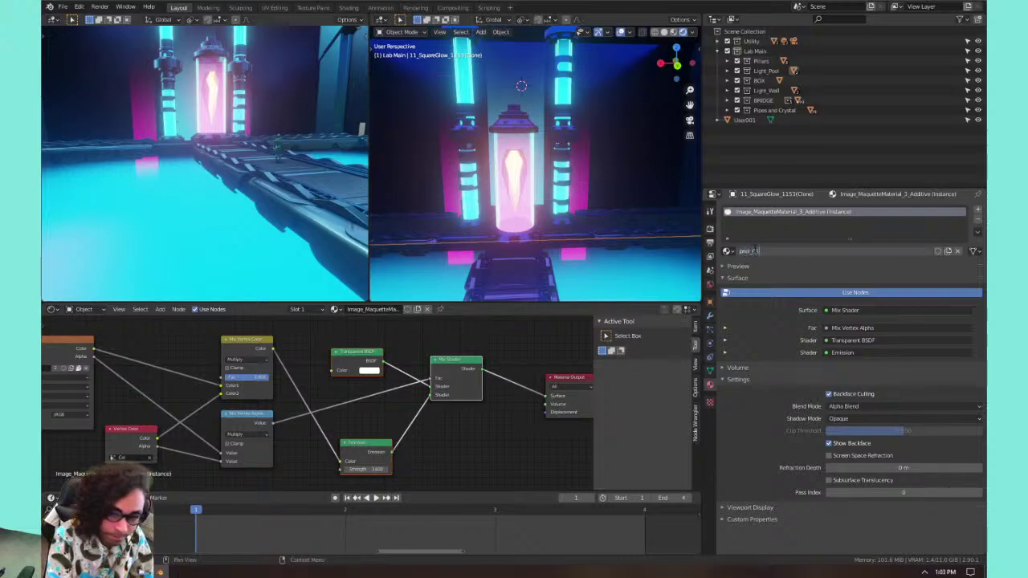
key("Return")
Rename the material of the second, magenta pool glow near the front as Pool and duplicate it for that plane.
scroll(632, 226, "down", 8)
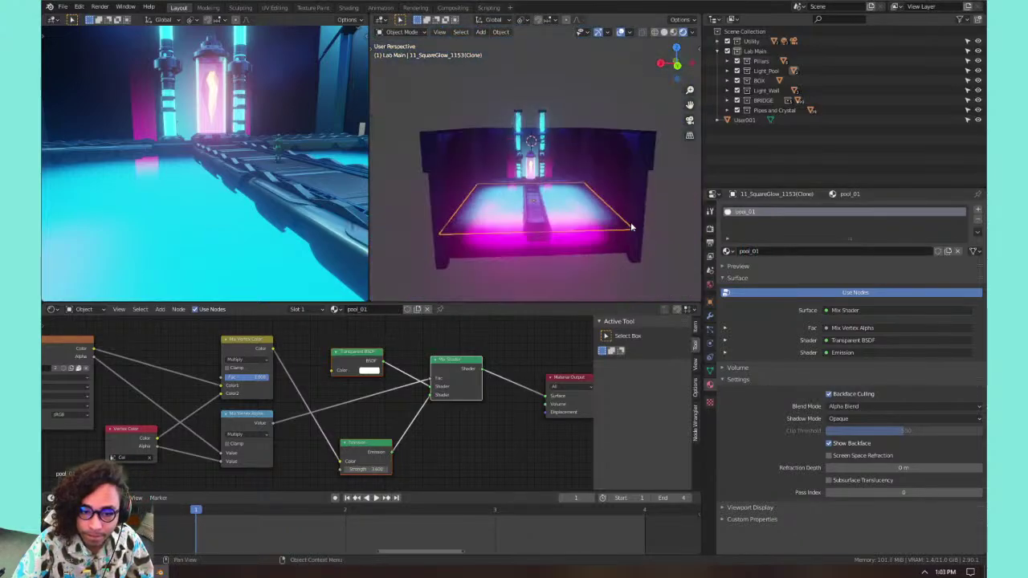
left_click(578, 243)
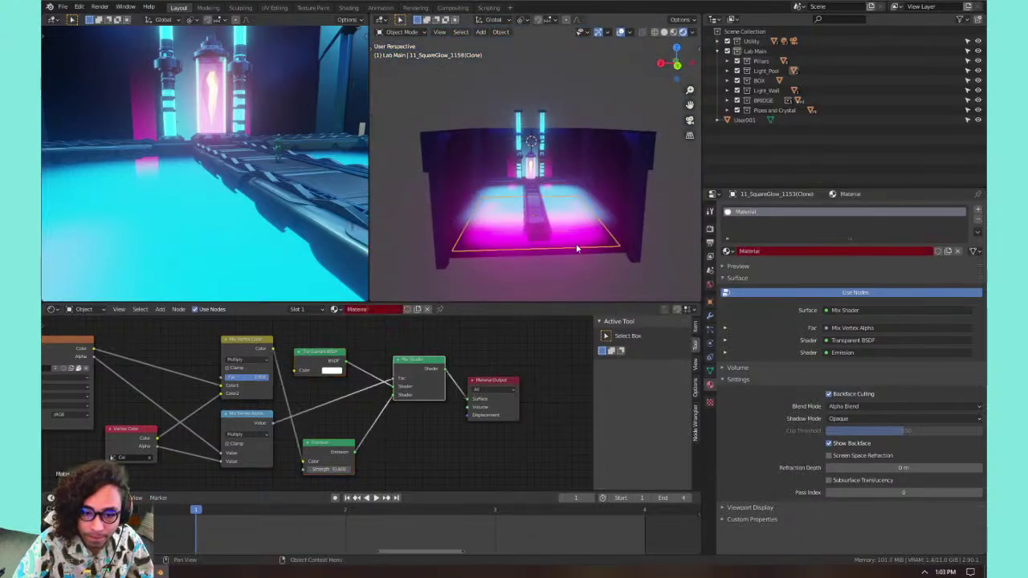
double_click(754, 252)
type("Pl")
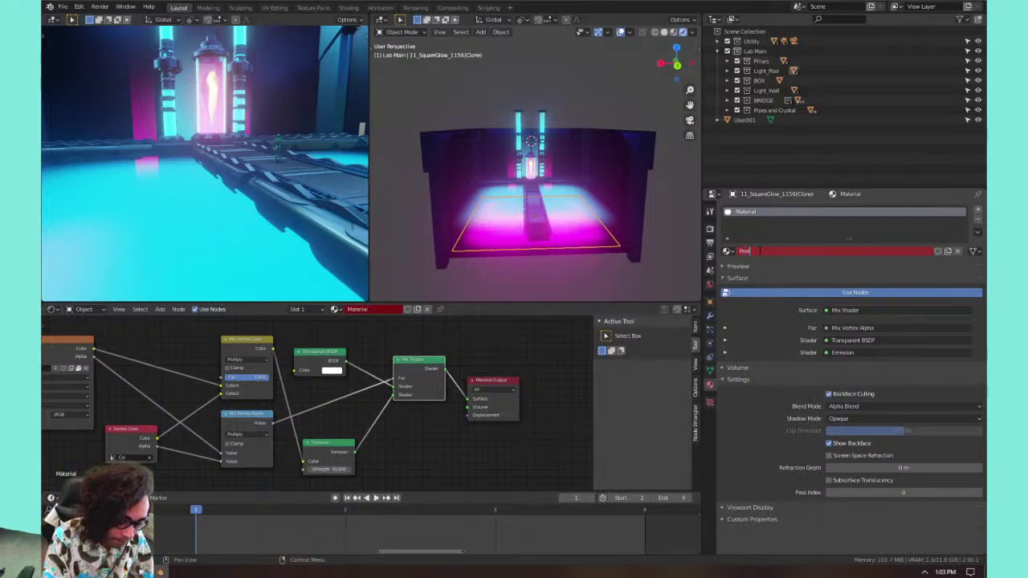
type("ol")
key("Return")
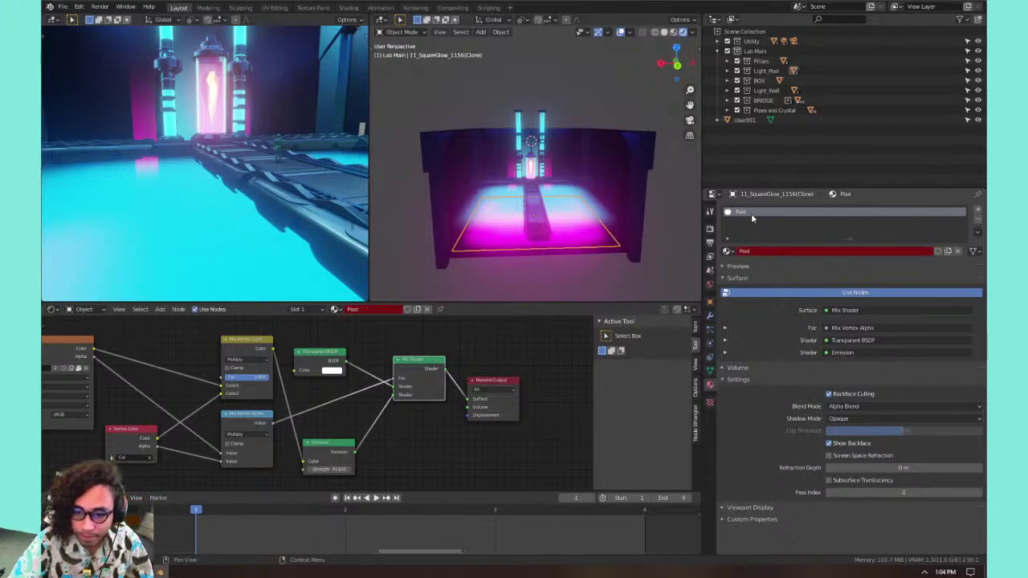
left_click(948, 252)
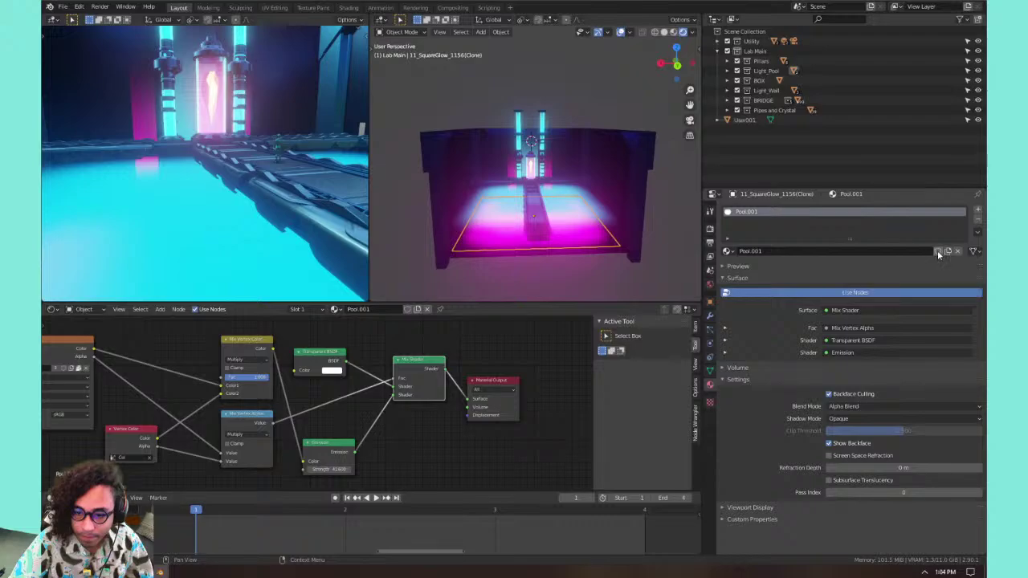
Save the file and purge all unused orphan data-blocks.
key("ctrl+s")
left_click(64, 7)
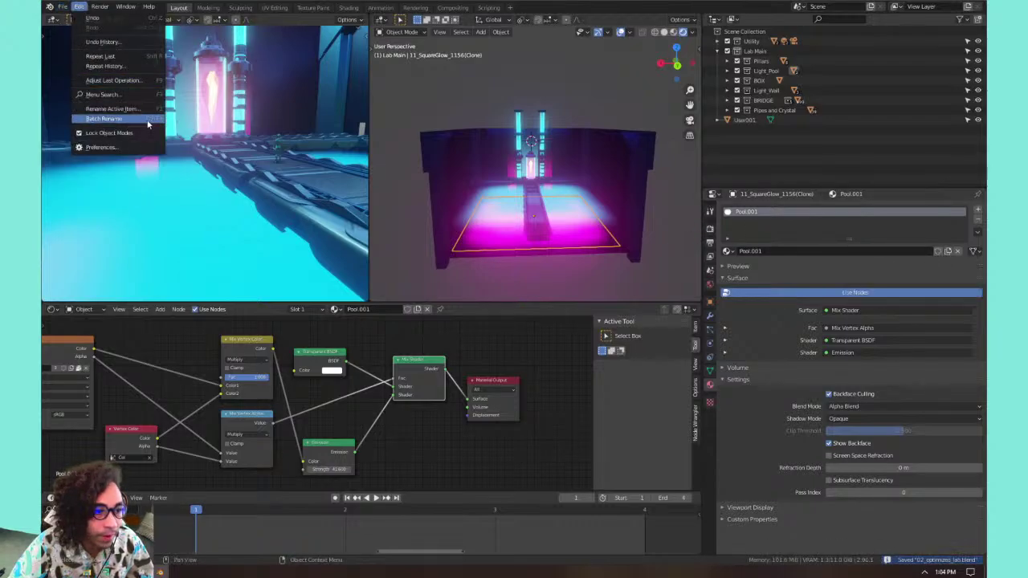
left_click(57, 11)
mouse_move(110, 174)
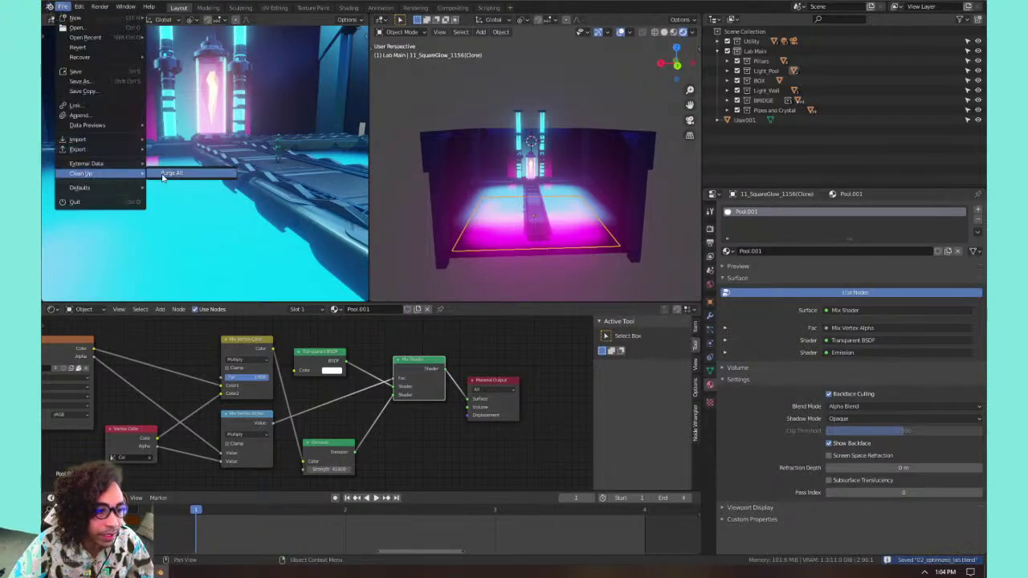
left_click(149, 182)
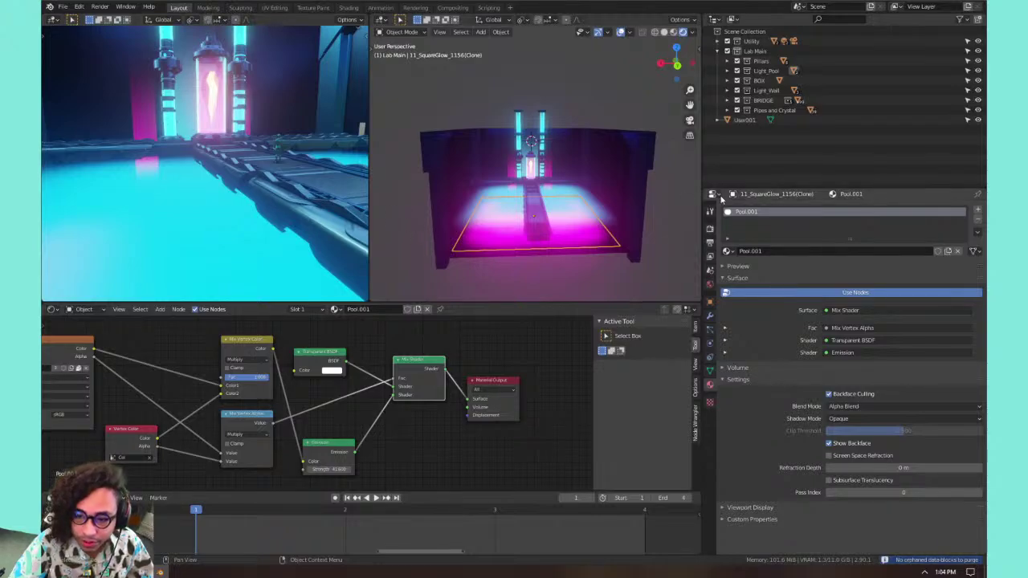
Examine the remaining materials in the scene and which ones the lab box and the pool glow planes use.
left_click(623, 166)
left_click(728, 251)
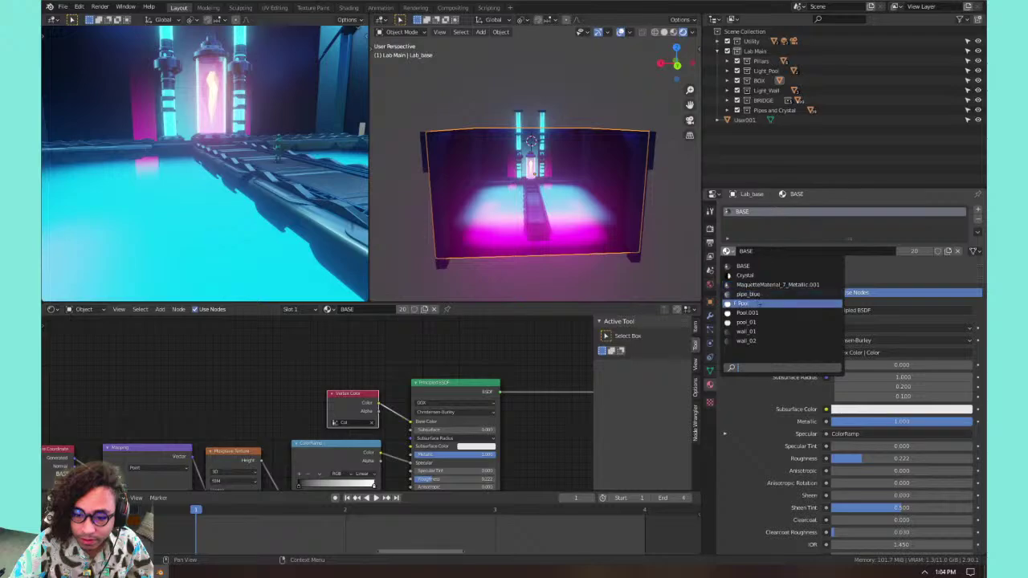
left_click(576, 216)
left_click(583, 255)
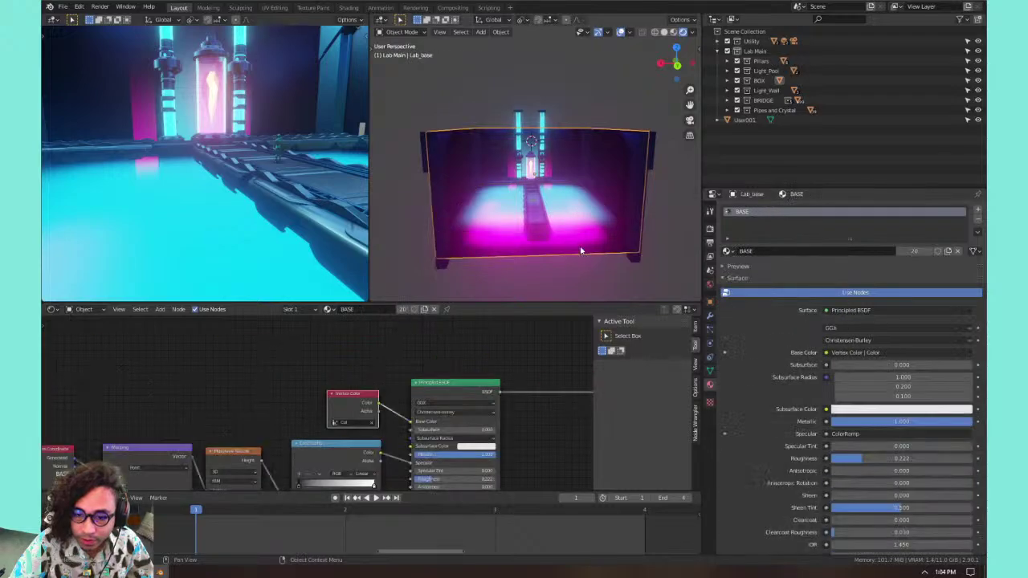
left_click(582, 250)
left_click(573, 215)
left_click(575, 225)
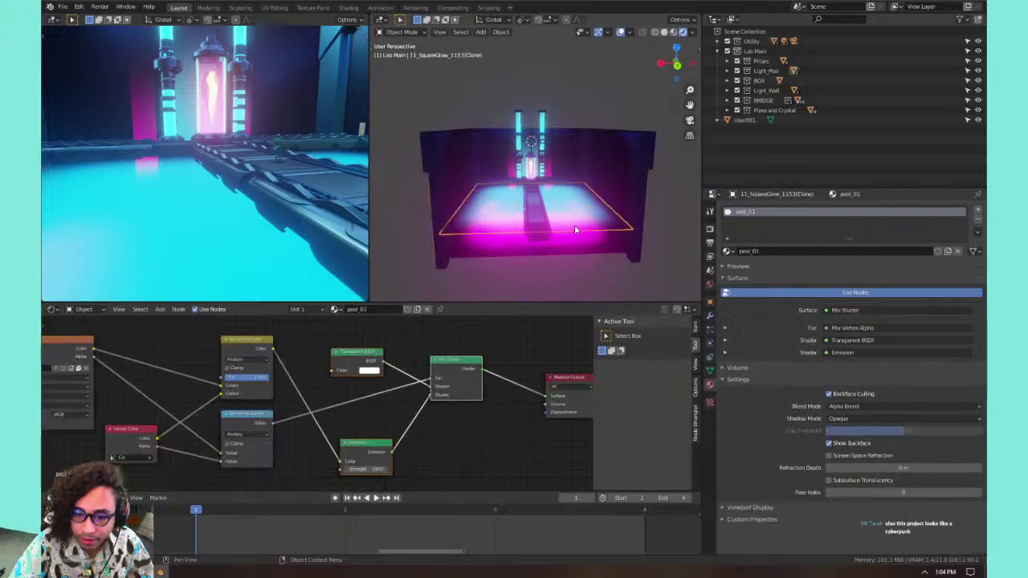
Rename the material of the front magenta pool glow plane as Pool_02.
left_click(579, 244)
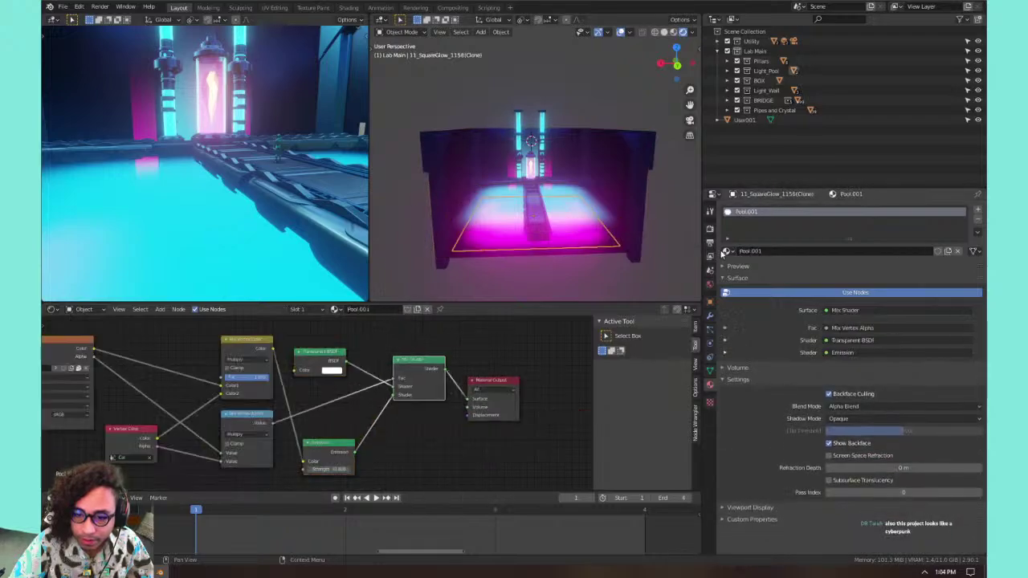
double_click(751, 251)
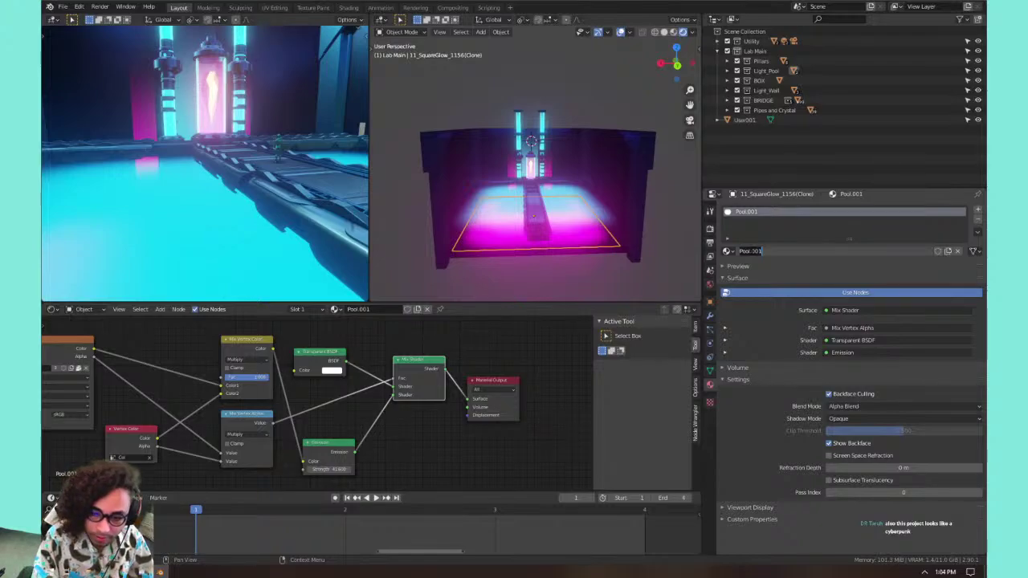
key("Right")
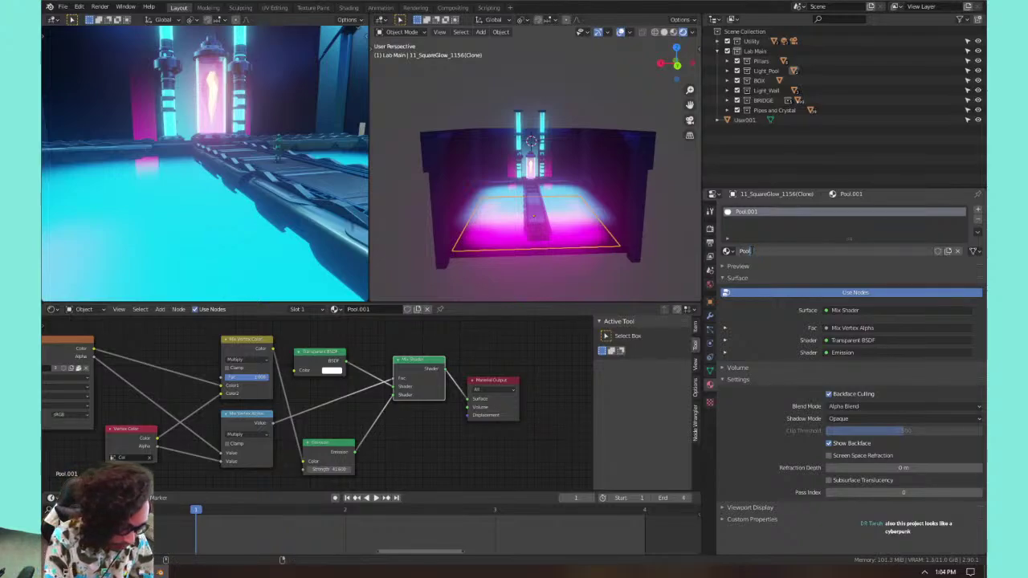
type("_02")
key("Return")
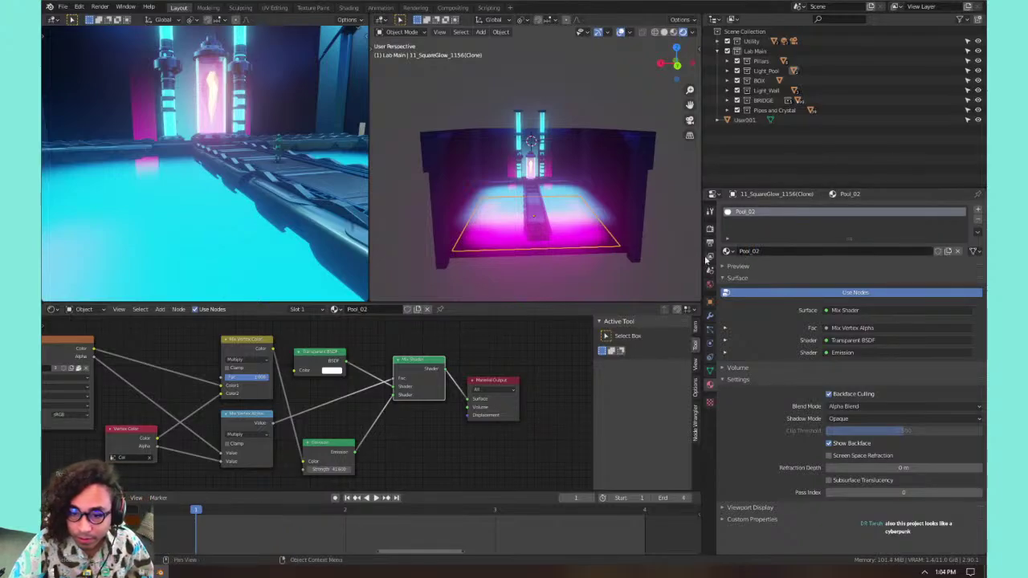
Force the leftover Pool material to zero users and reassign Pool_02 to the front pool glow plane.
left_click(727, 252)
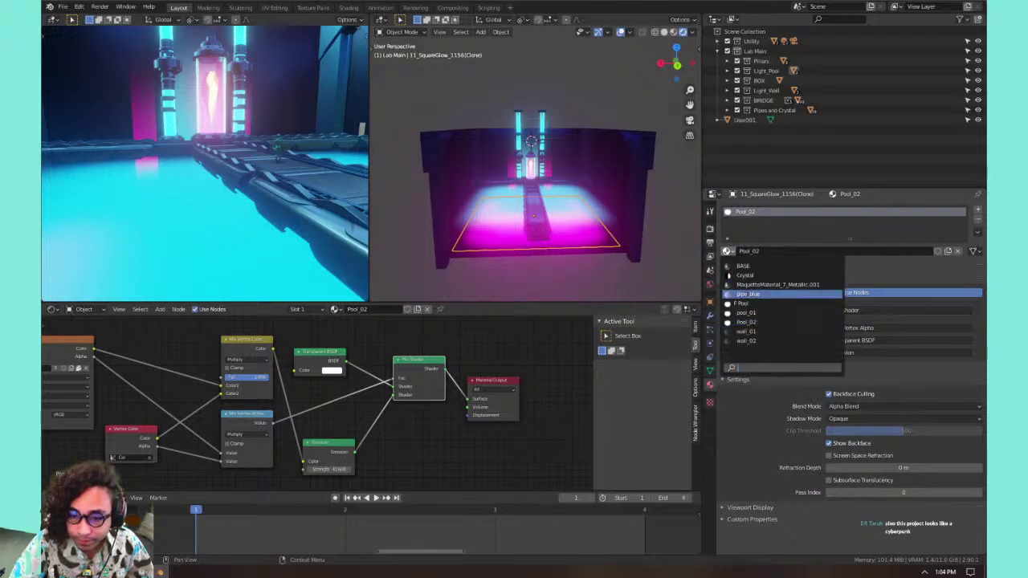
left_click(759, 304)
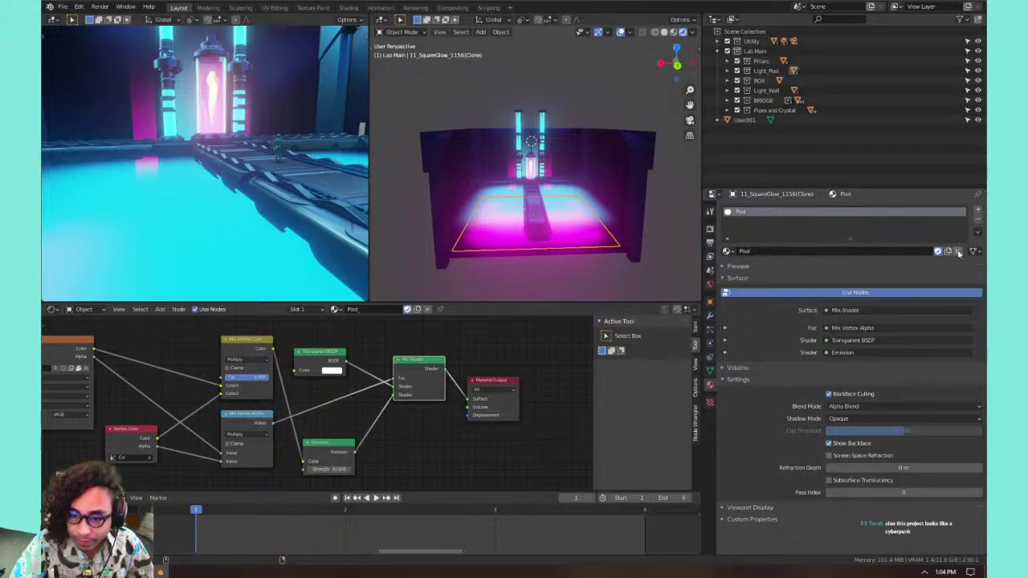
left_click(958, 251)
left_click(727, 251)
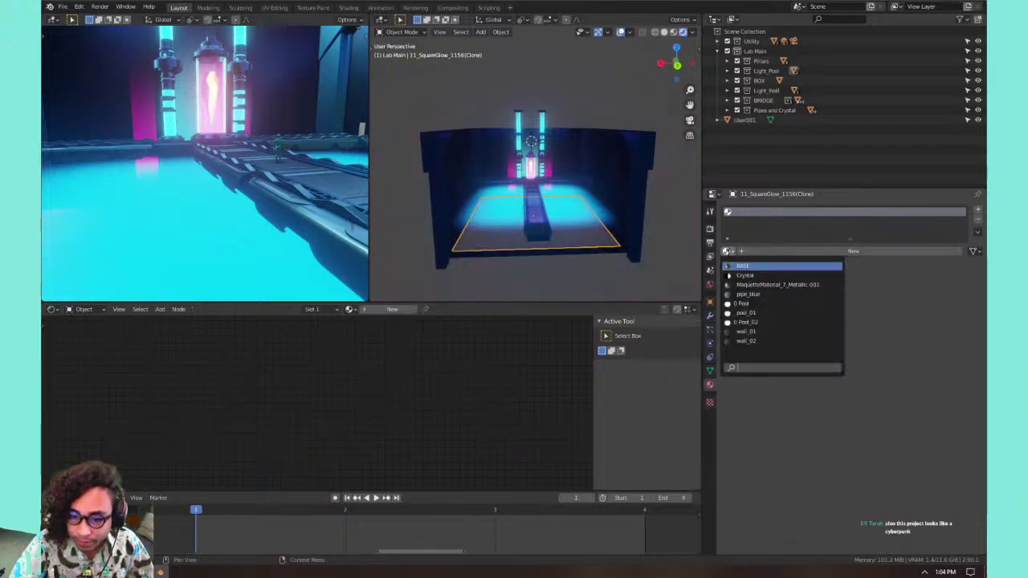
left_click(769, 323)
Save the file and purge the unused Pool material.
key("ctrl+s")
left_click(63, 7)
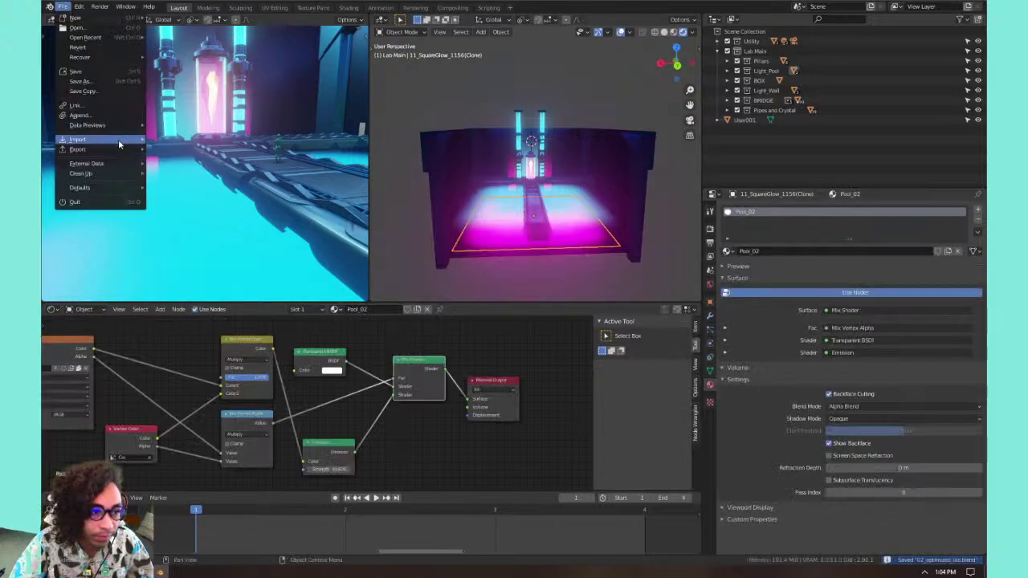
left_click(177, 174)
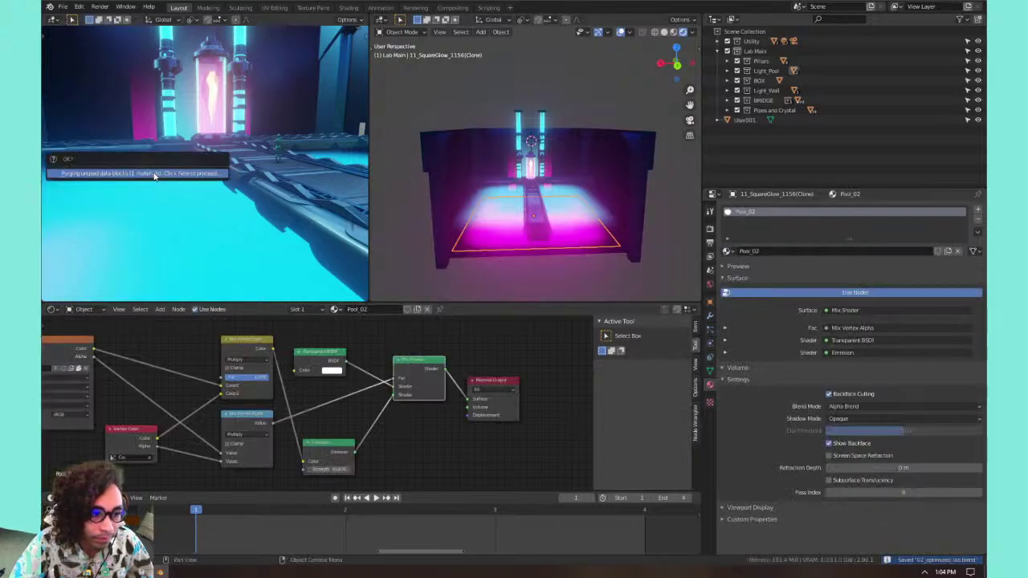
Force MaquetteMaterial_7_Metallic.001 to zero users through the front pool plane, then restore Pool_02 on that plane.
left_click(727, 251)
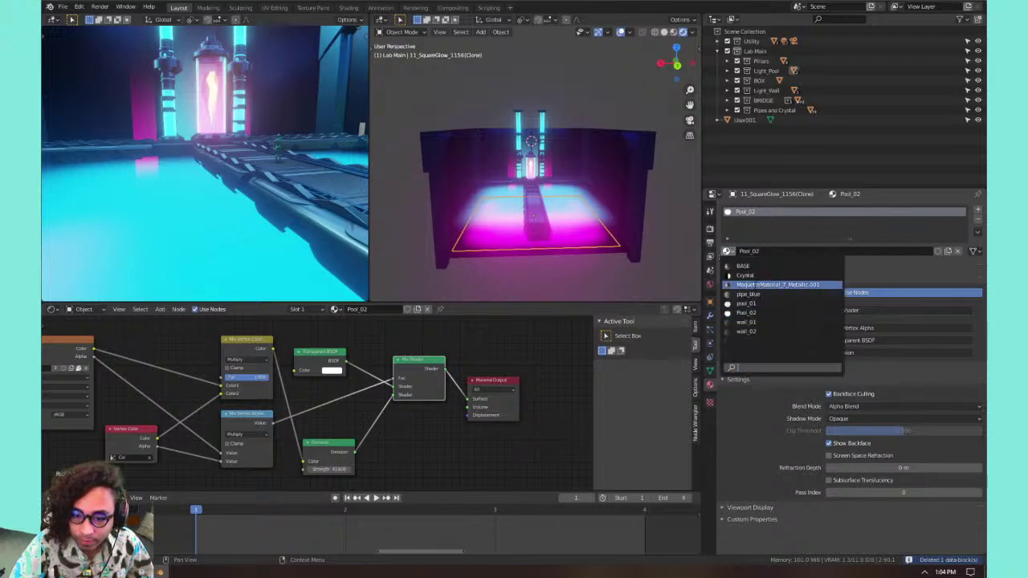
left_click(778, 284)
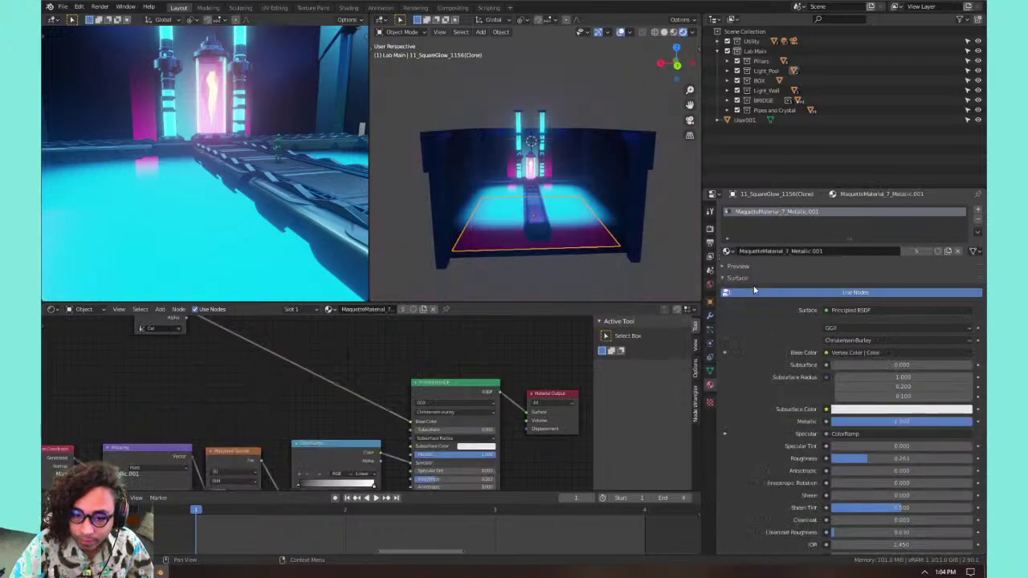
left_click(956, 250)
left_click(727, 252)
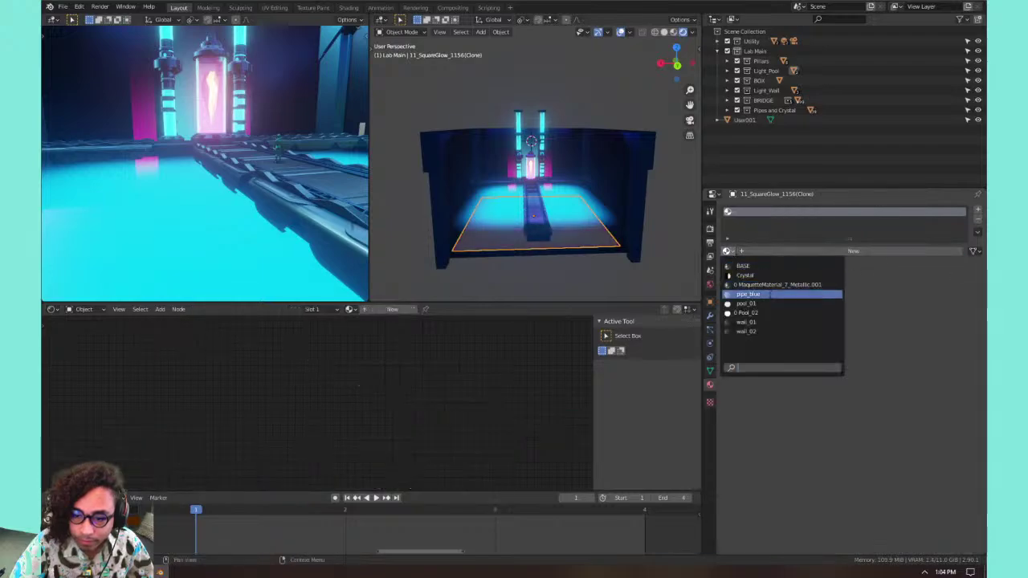
left_click(747, 313)
Save the file and purge the unused MaquetteMaterial_7_Metallic.001 material.
key("ctrl+s")
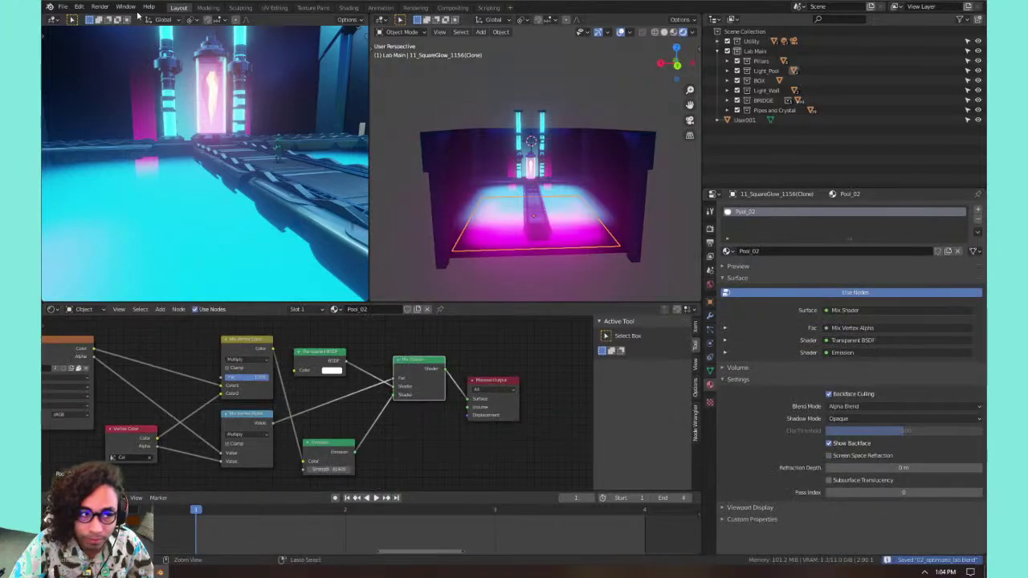
left_click(80, 7)
left_click(62, 6)
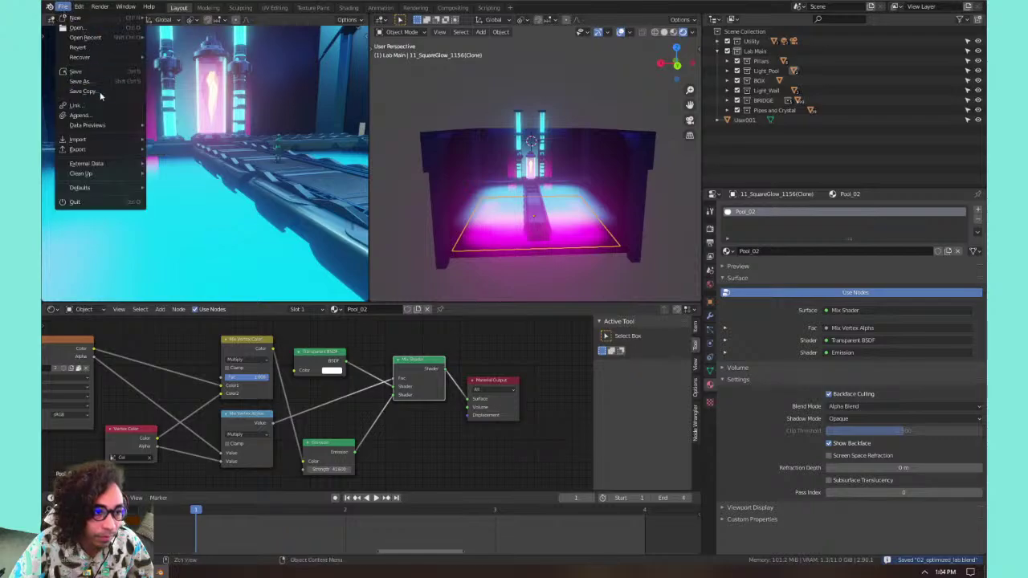
mouse_move(96, 172)
left_click(193, 173)
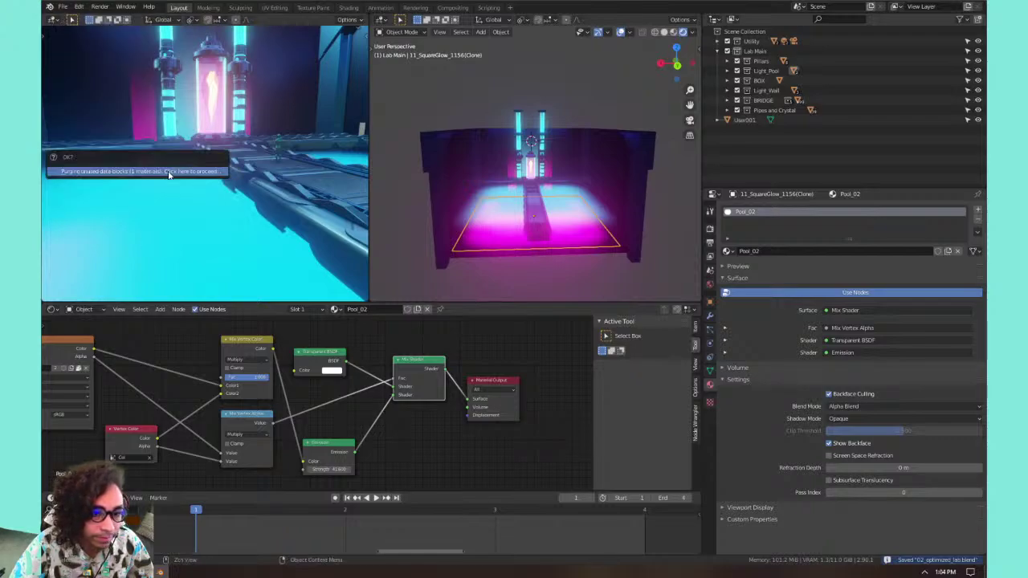
left_click(200, 177)
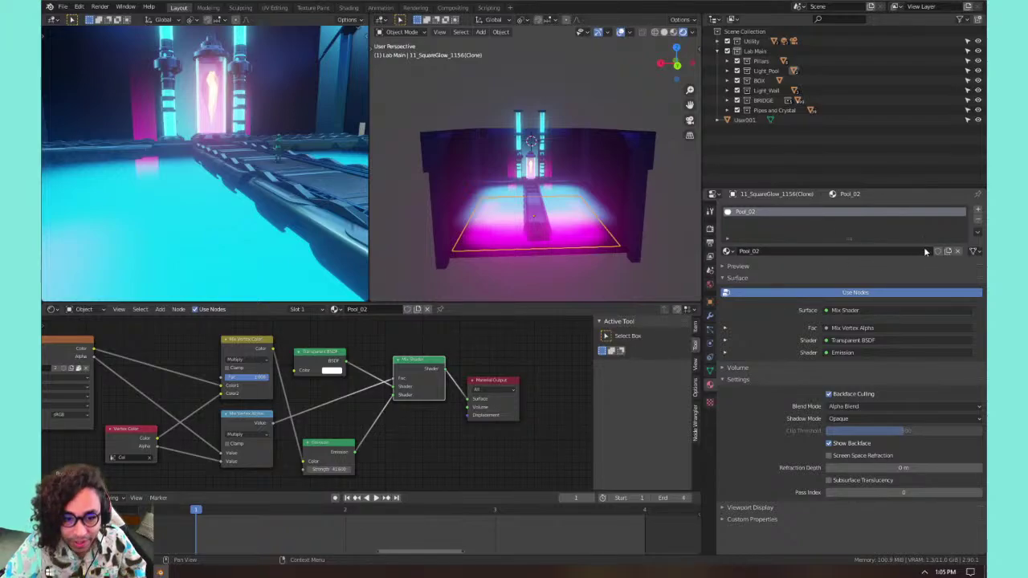
Check the list of remaining materials in the scene and save the file.
scroll(597, 172, "up", 8)
middle_click_drag(594, 175, 520, 149)
scroll(553, 156, "down", 4)
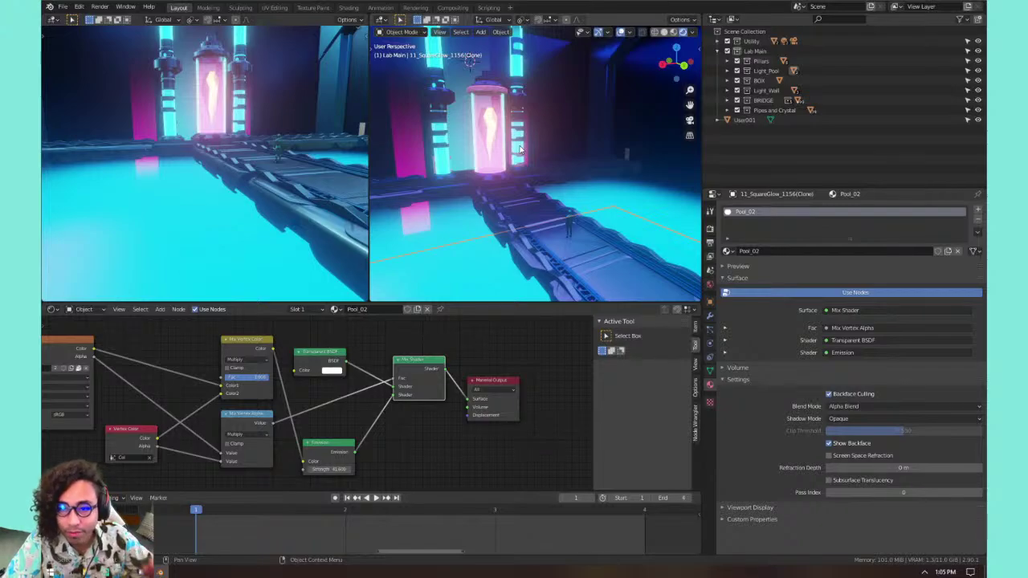
left_click(727, 251)
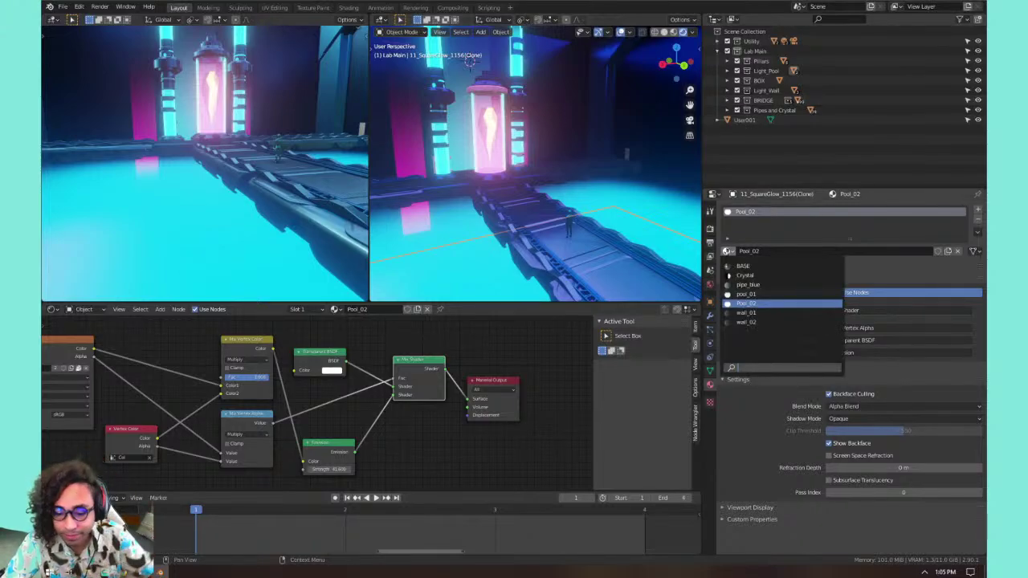
key("ctrl+s")
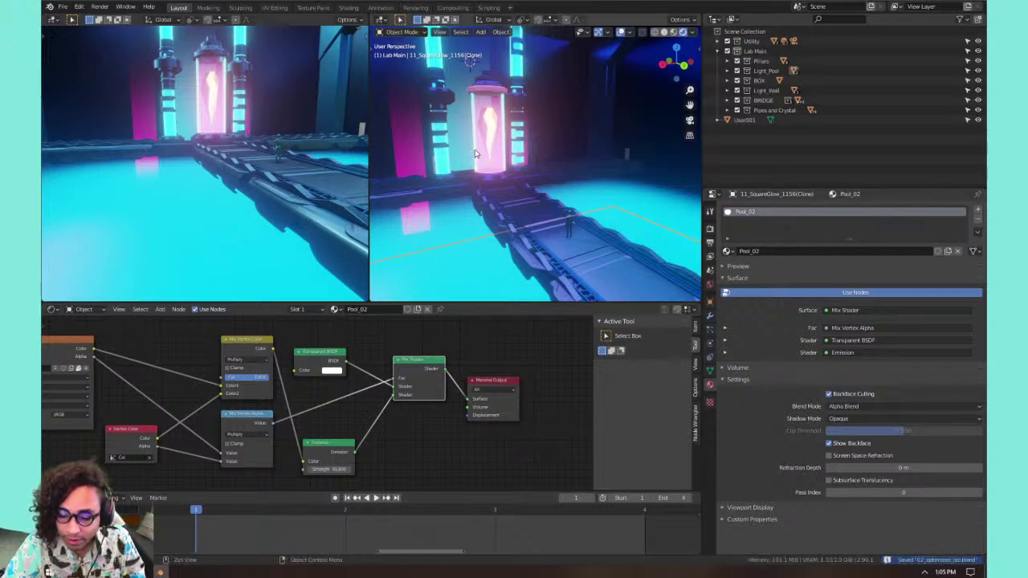
Examine the crystal chamber, glowing pillars, bridge and pools from several angles, saving the file along the way.
scroll(474, 154, "down", 2)
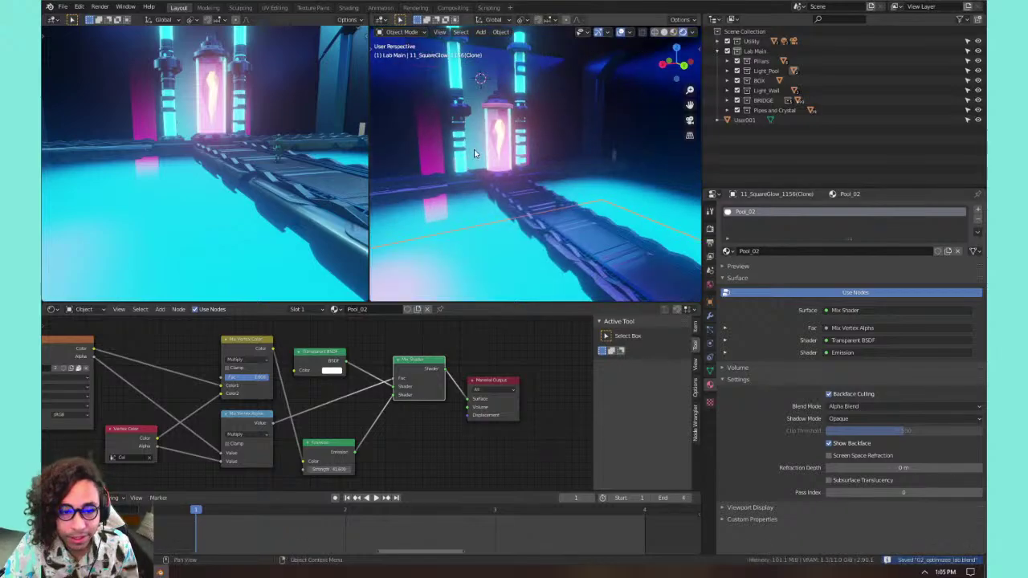
scroll(473, 153, "up", 3)
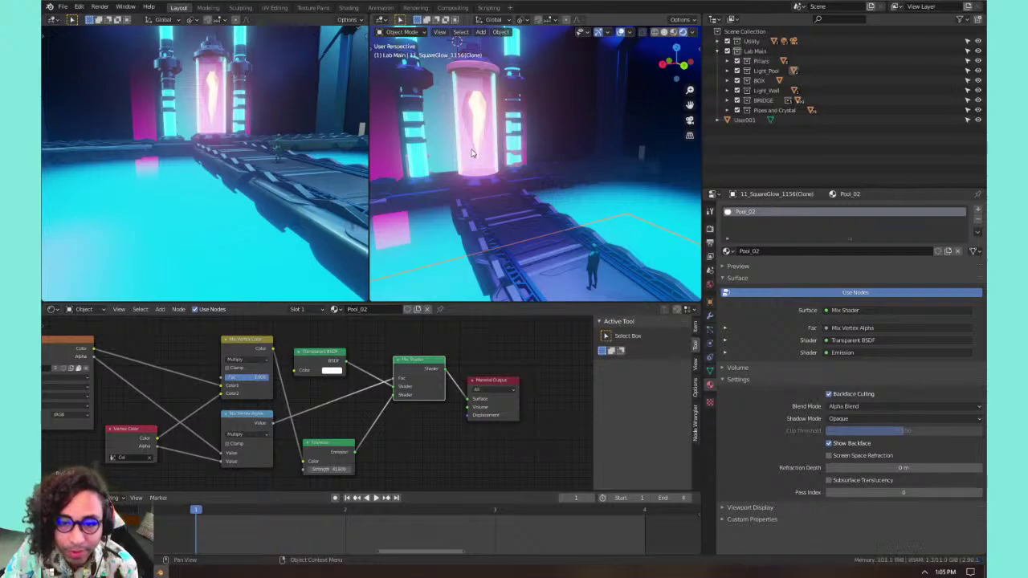
mouse_move(506, 106)
middle_mouse_down("shift")
mouse_move(545, 82)
mouse_move(543, 110)
mouse_move(500, 115)
middle_mouse_up("shift")
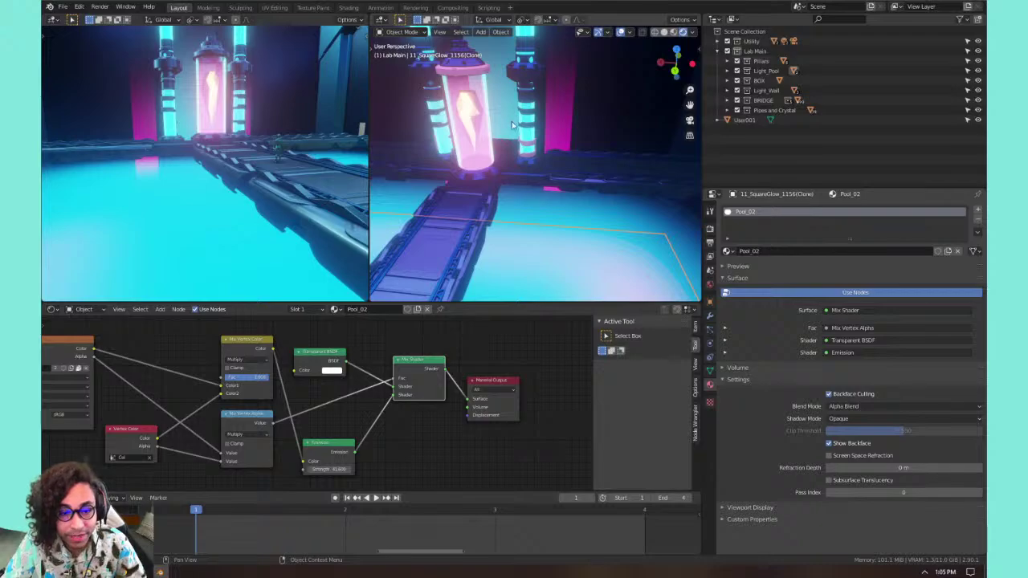
scroll(513, 126, "down", 2)
middle_click_drag(452, 178, 506, 133)
key("ctrl+s")
scroll(539, 161, "down", 2)
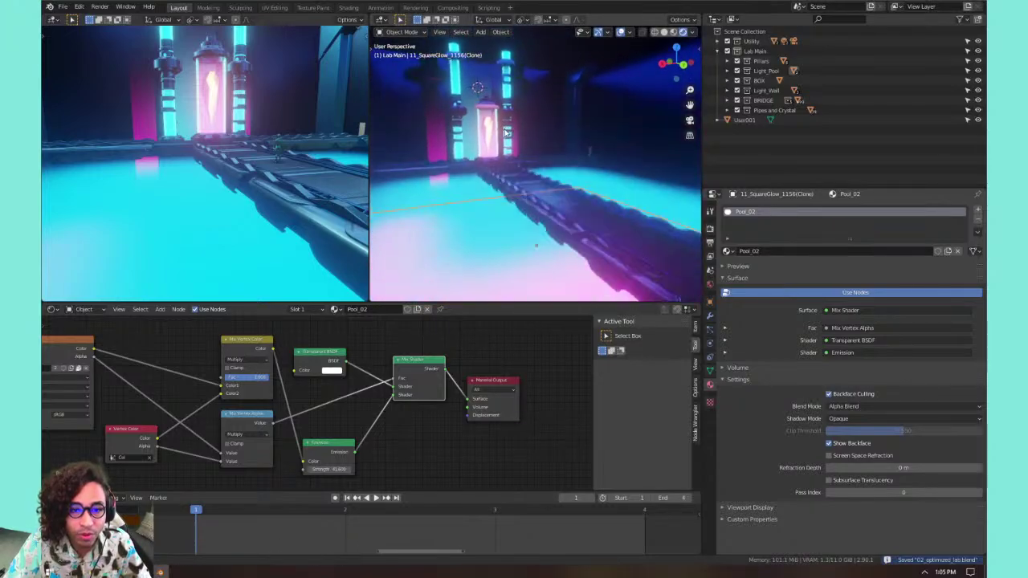
scroll(506, 134, "up", 3)
middle_click_drag(492, 95, 536, 114, "shift")
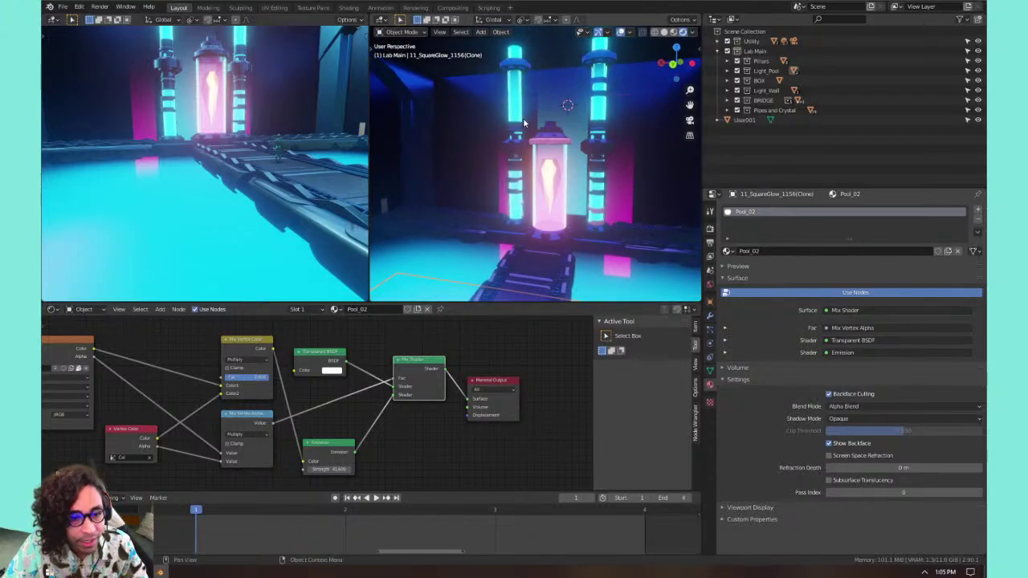
mouse_move(510, 135)
middle_mouse_down()
mouse_move(557, 97)
mouse_move(568, 101)
mouse_move(553, 128)
mouse_move(484, 116)
mouse_move(584, 128)
middle_mouse_up()
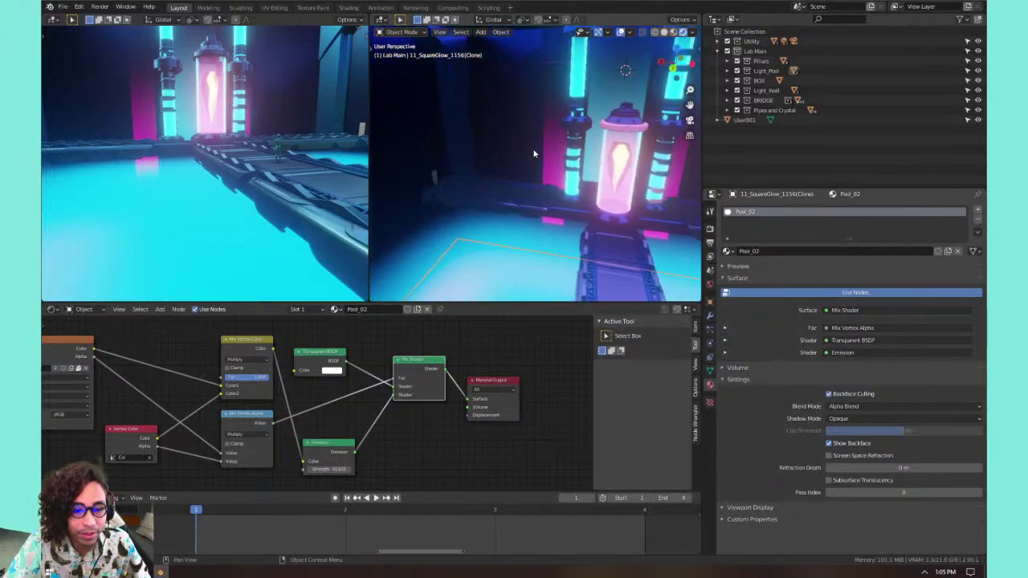
Delete the two small stray objects near the lab's side walls and save the file.
left_click(437, 181)
key("x")
left_click(436, 181)
middle_click_drag(509, 179, 500, 143)
left_click(642, 217)
key("x")
left_click(640, 217)
key("ctrl+s")
Examine the bridge, the crystal chamber and the whole lab up close and from outside in both views.
scroll(478, 137, "down", 3)
scroll(551, 172, "up", 5)
scroll(552, 172, "down", 2)
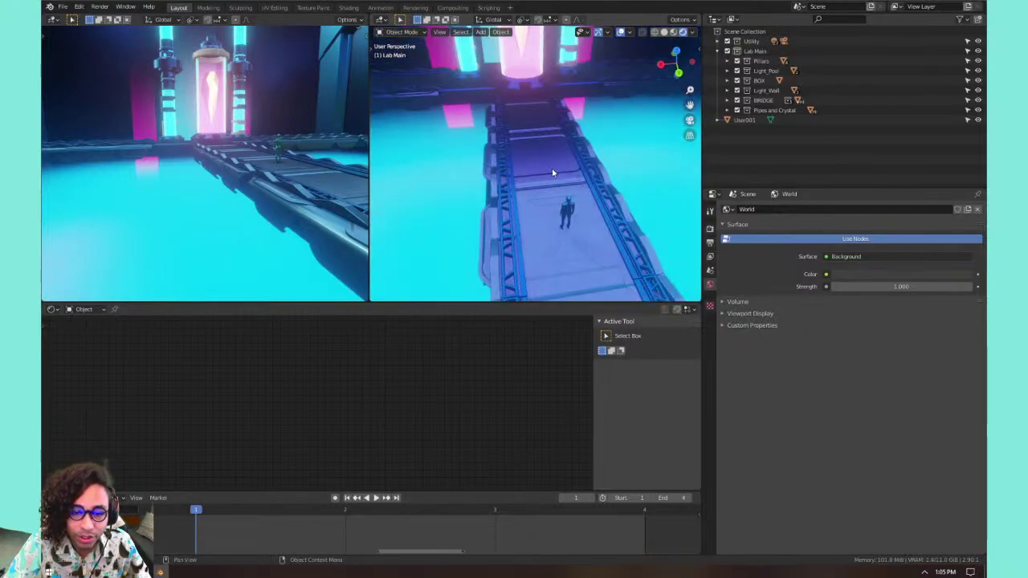
scroll(552, 171, "up", 5)
middle_click_drag(544, 151, 519, 200)
scroll(554, 154, "down", 5)
scroll(536, 134, "down", 7)
scroll(520, 109, "down", 6)
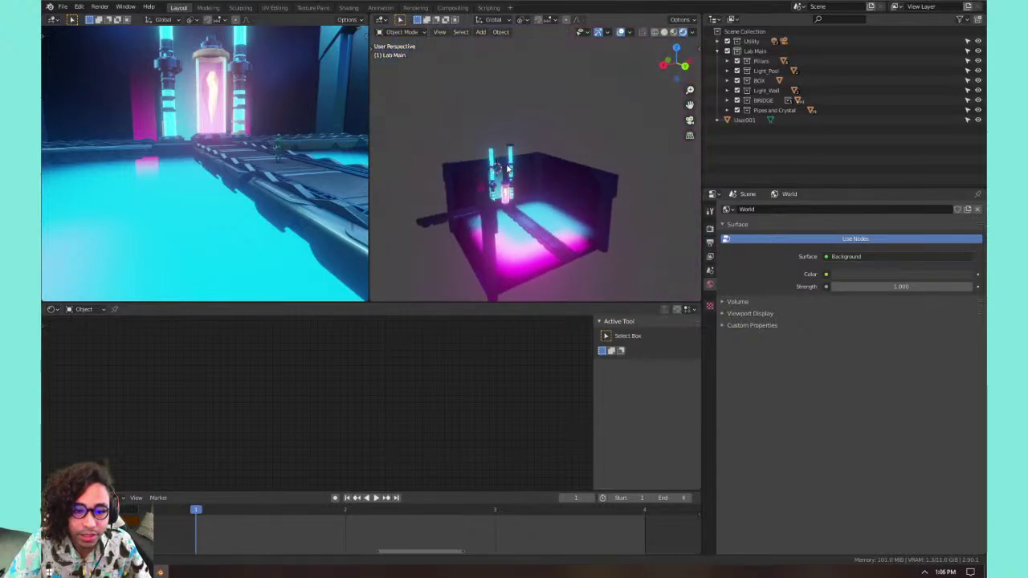
scroll(519, 204, "up", 10)
middle_click_drag(552, 132, 538, 144, "shift")
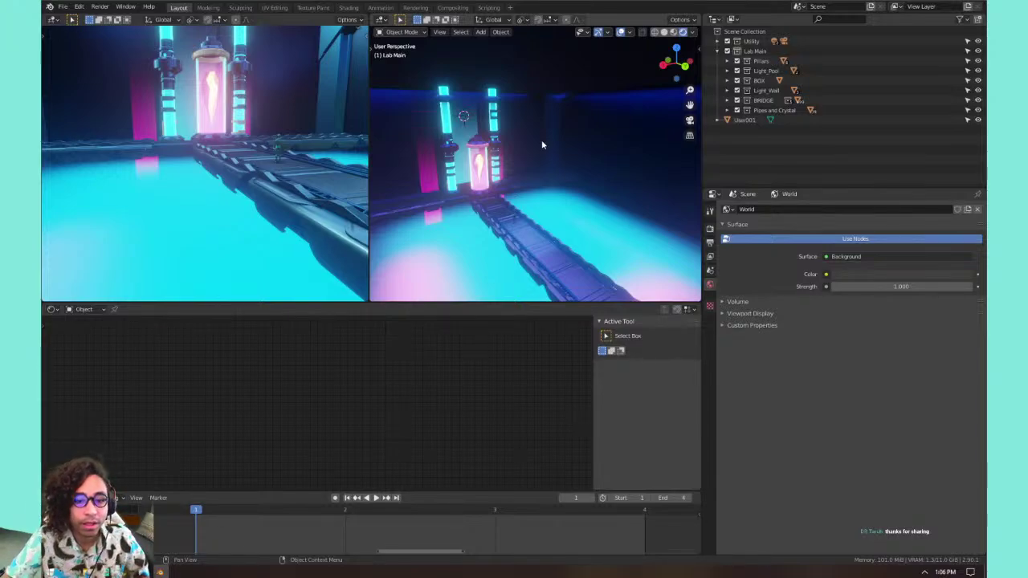
mouse_move(484, 82)
middle_mouse_down("shift")
mouse_move(484, 95)
mouse_move(485, 83)
middle_mouse_up("shift")
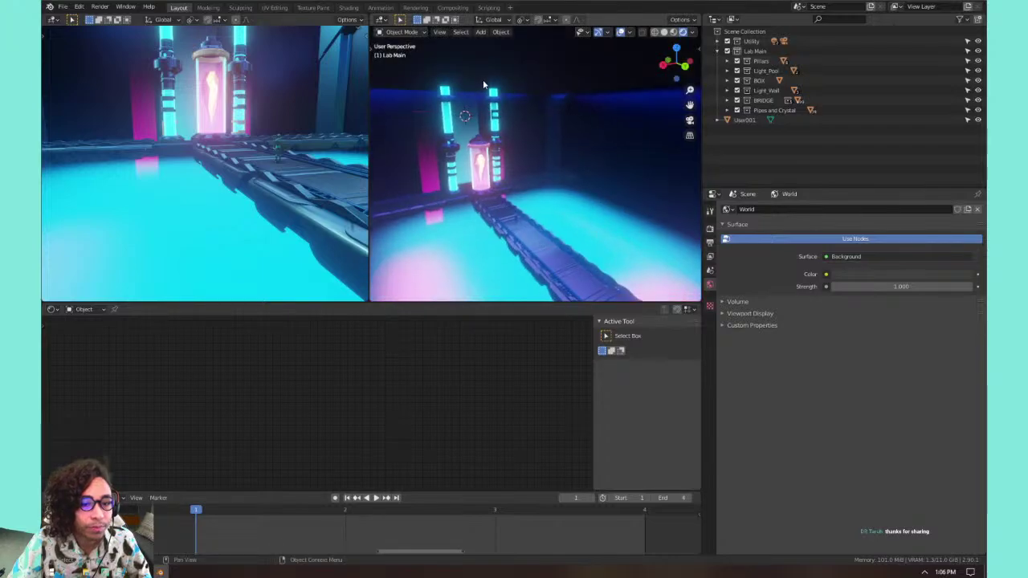
middle_click_drag(334, 110, 268, 139)
scroll(302, 141, "down", 2)
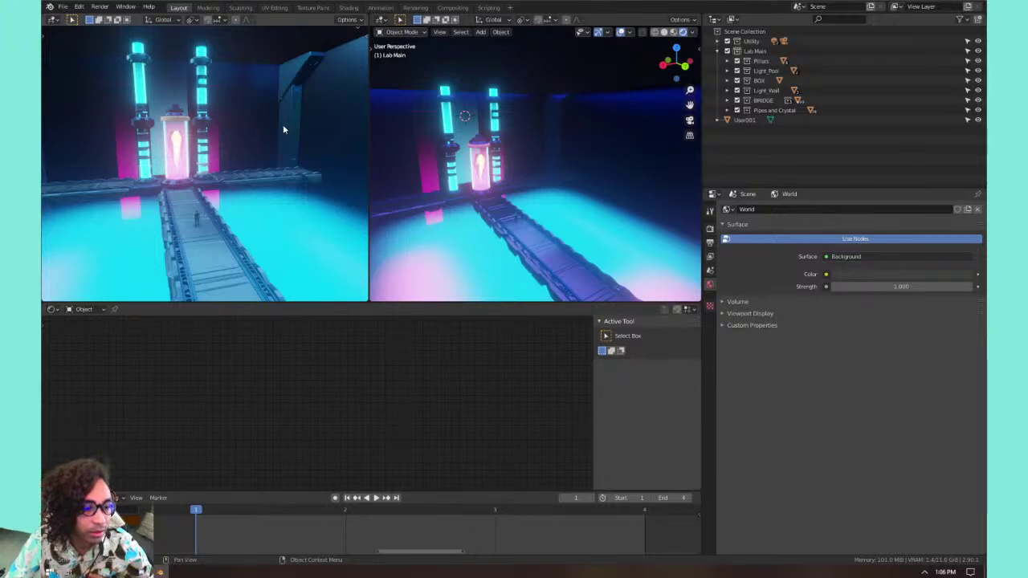
Assign the BASE material to the pink ring at the top of the crystal tube.
scroll(431, 128, "up", 5)
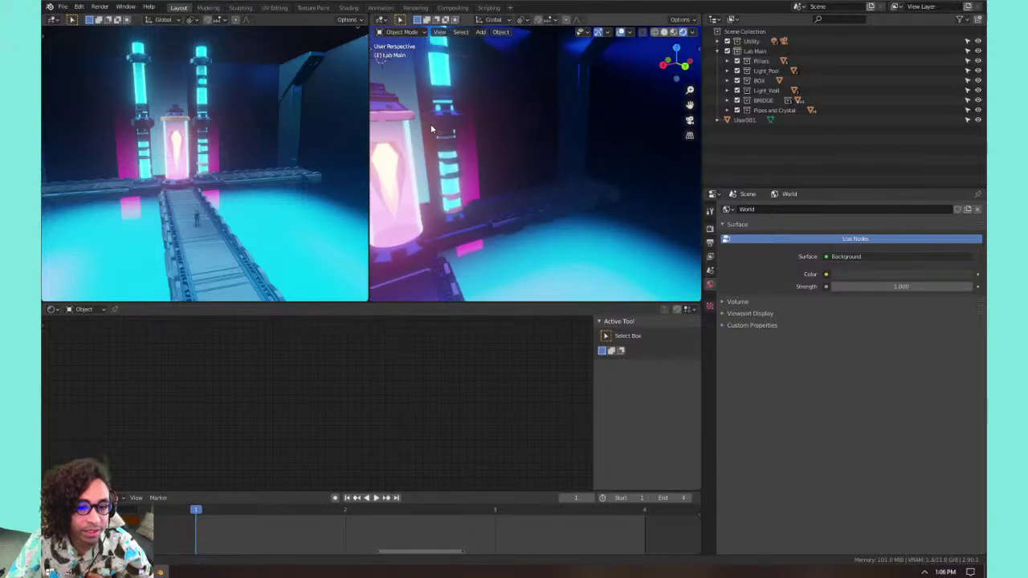
scroll(453, 145, "up", 3)
middle_click_drag(431, 129, 518, 182, "shift")
left_click(518, 183)
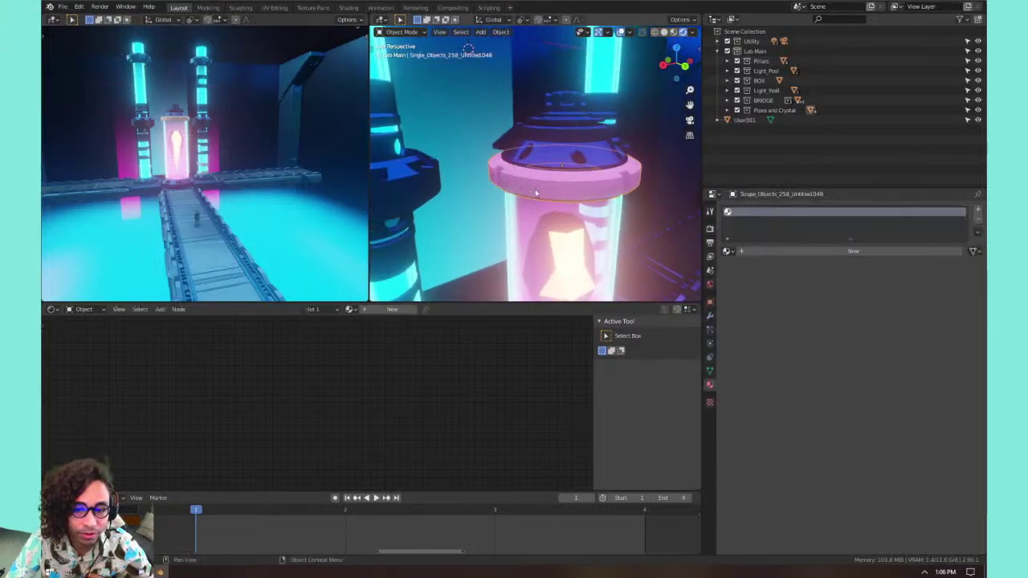
left_click(728, 251)
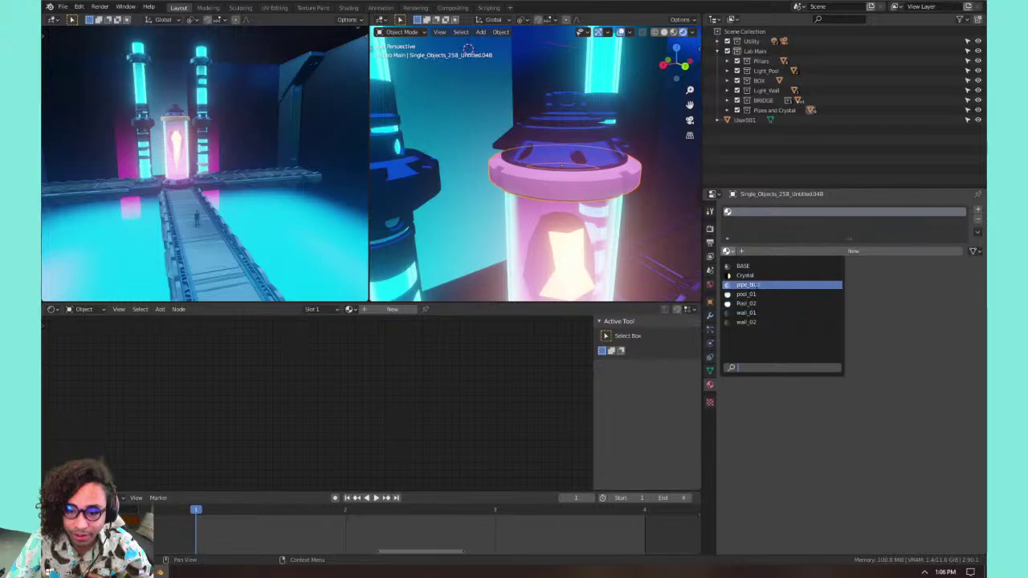
left_click(743, 266)
scroll(531, 132, "down", 4)
Check the material of the small cap above the crystal tube's ring and save the file.
left_click(542, 142)
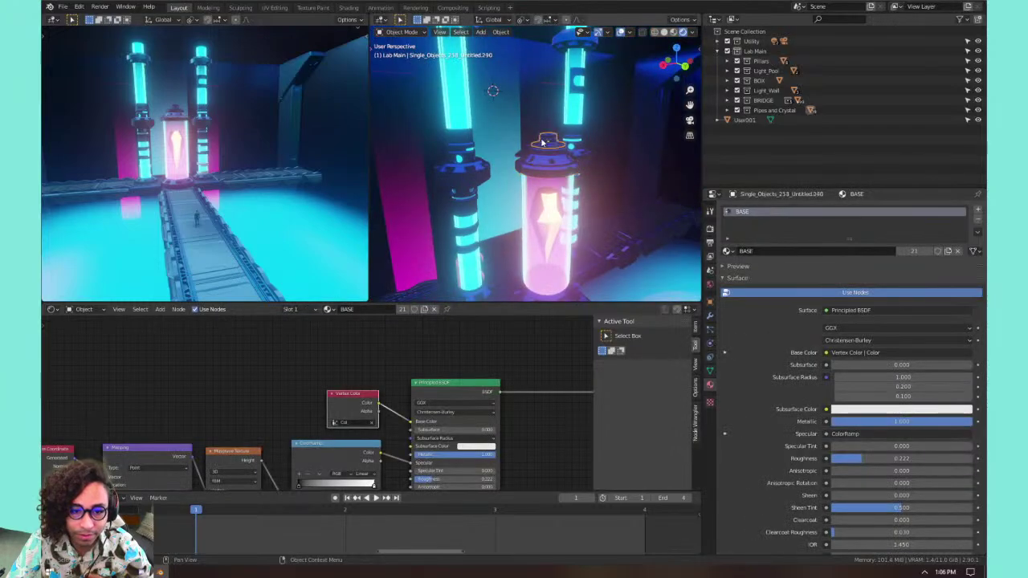
scroll(562, 152, "up", 5)
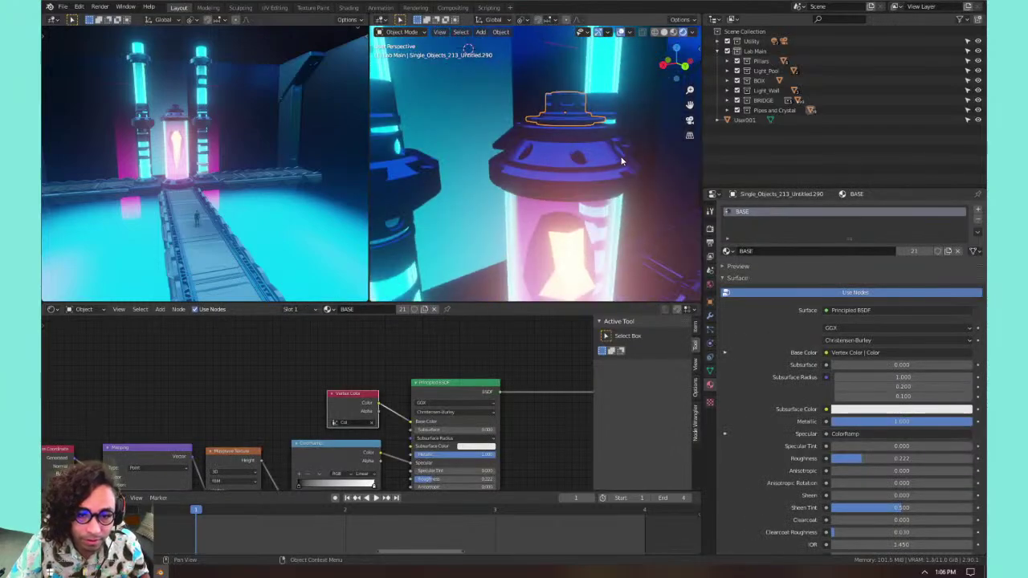
middle_click_drag(621, 160, 545, 165)
scroll(582, 138, "down", 8)
key("ctrl+s")
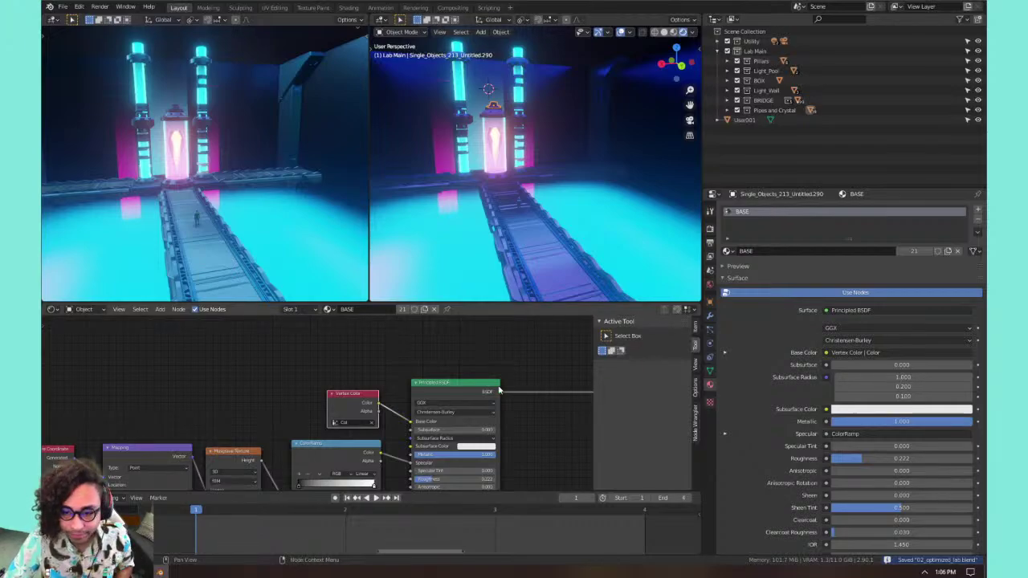
scroll(498, 390, "down", 2)
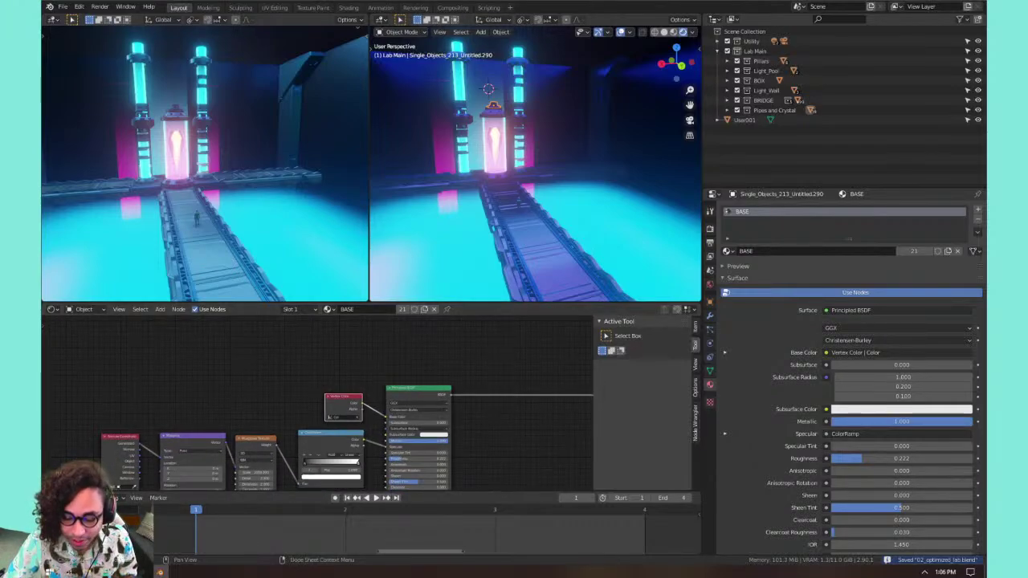